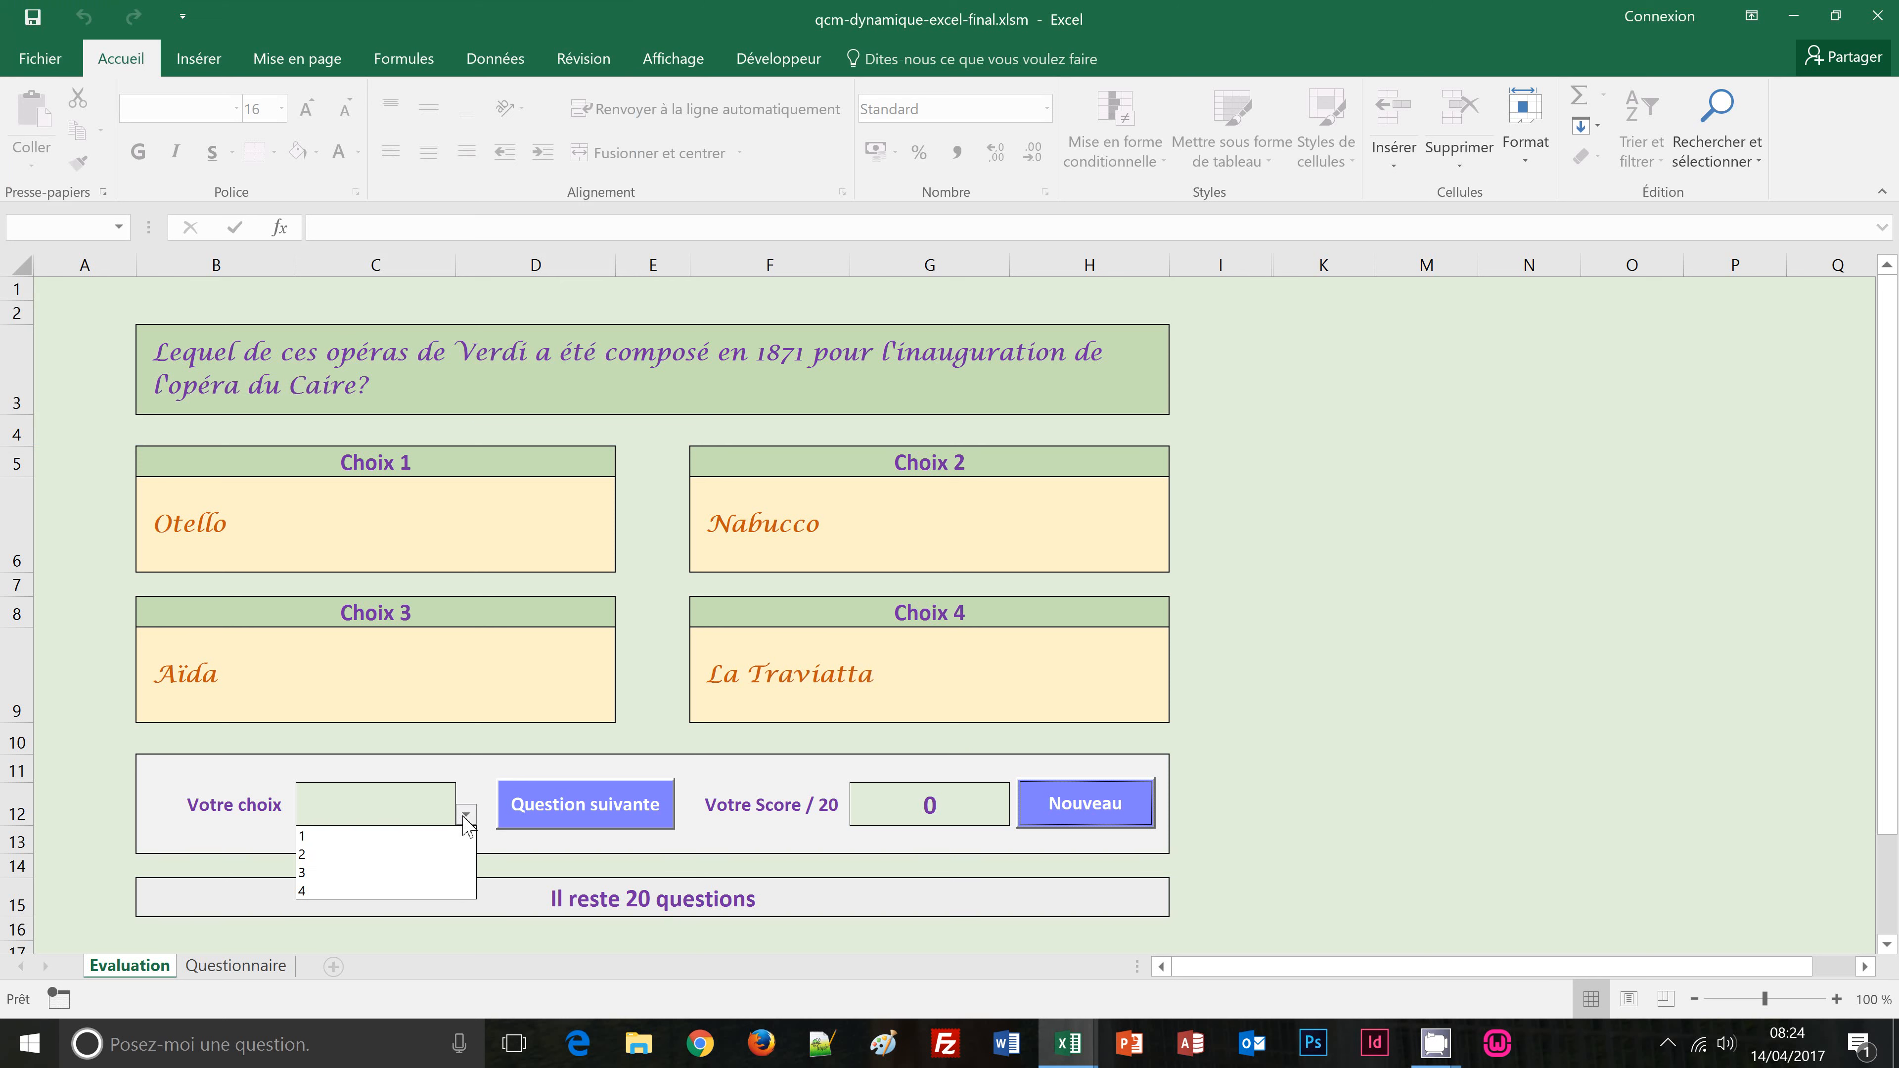
Step: Test the finished quiz by answering 3 and 1 to the first two questions, and restart it
left_click(348, 873)
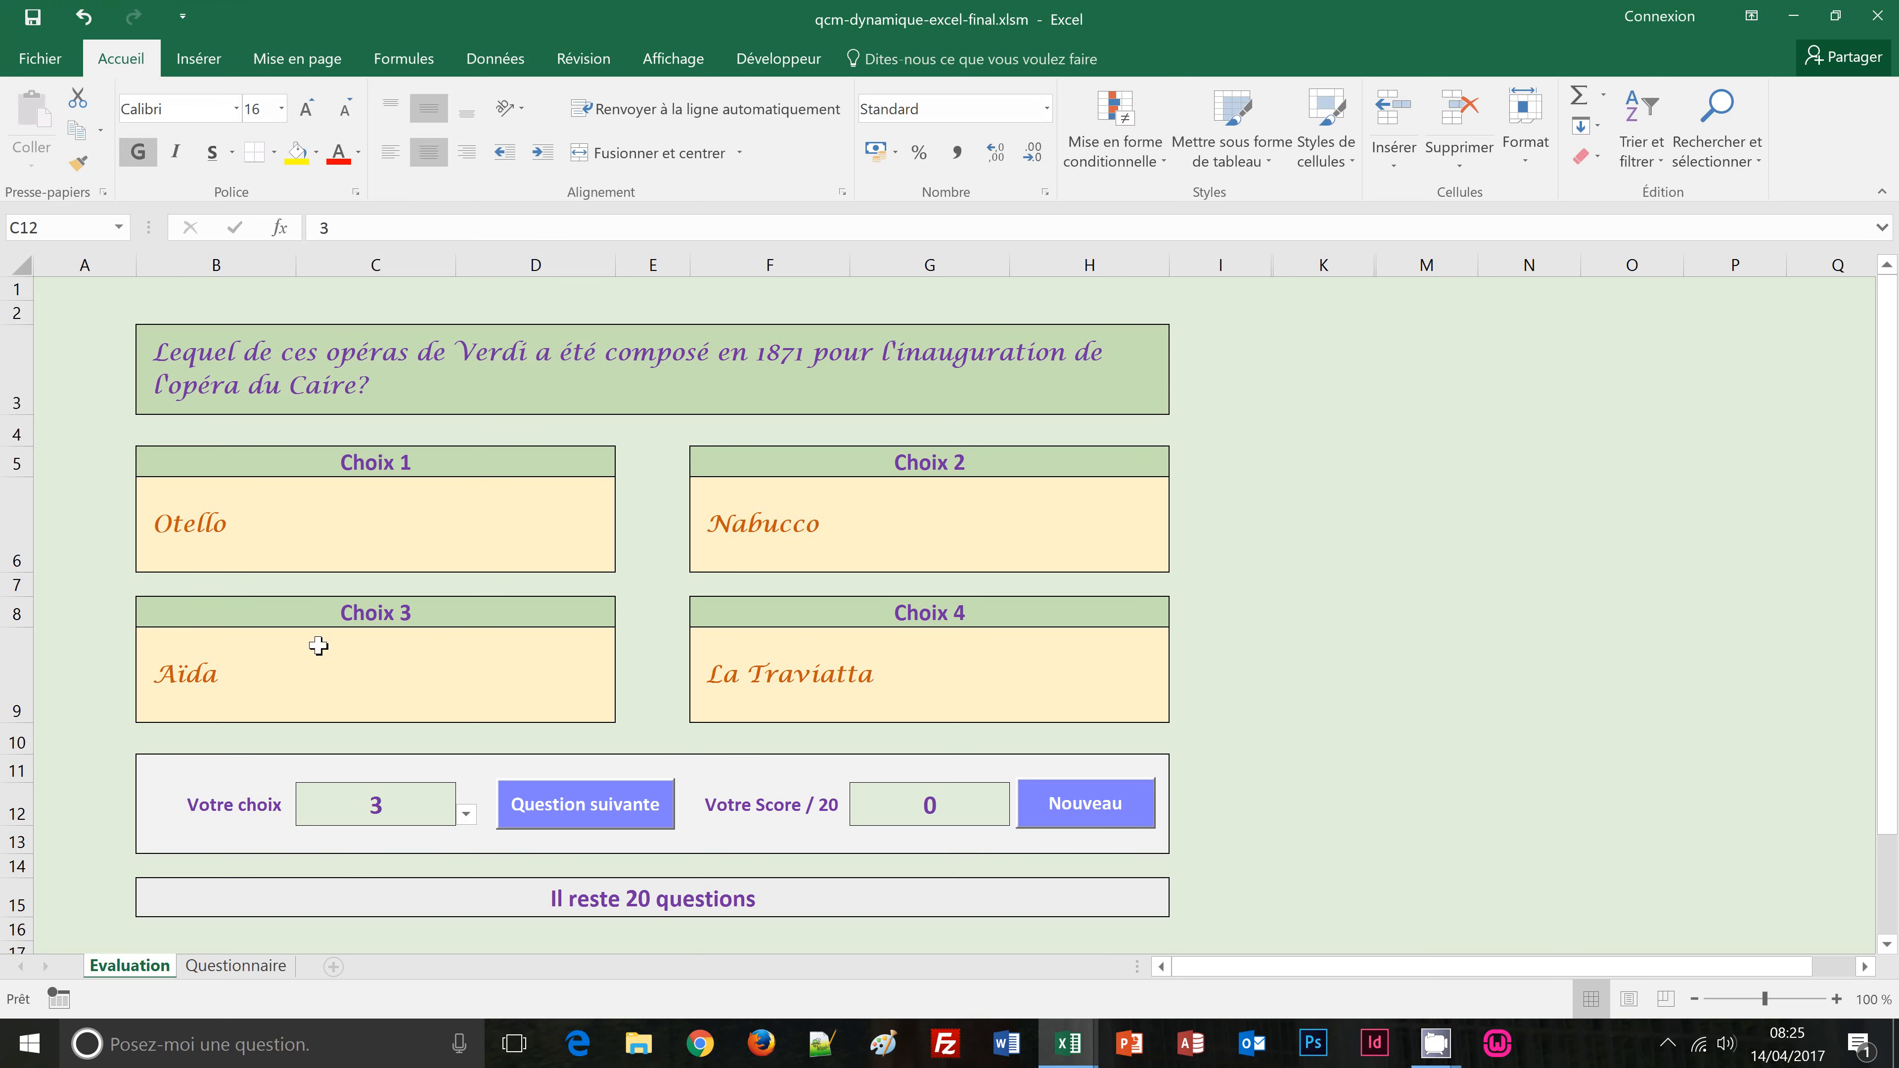
left_click(609, 819)
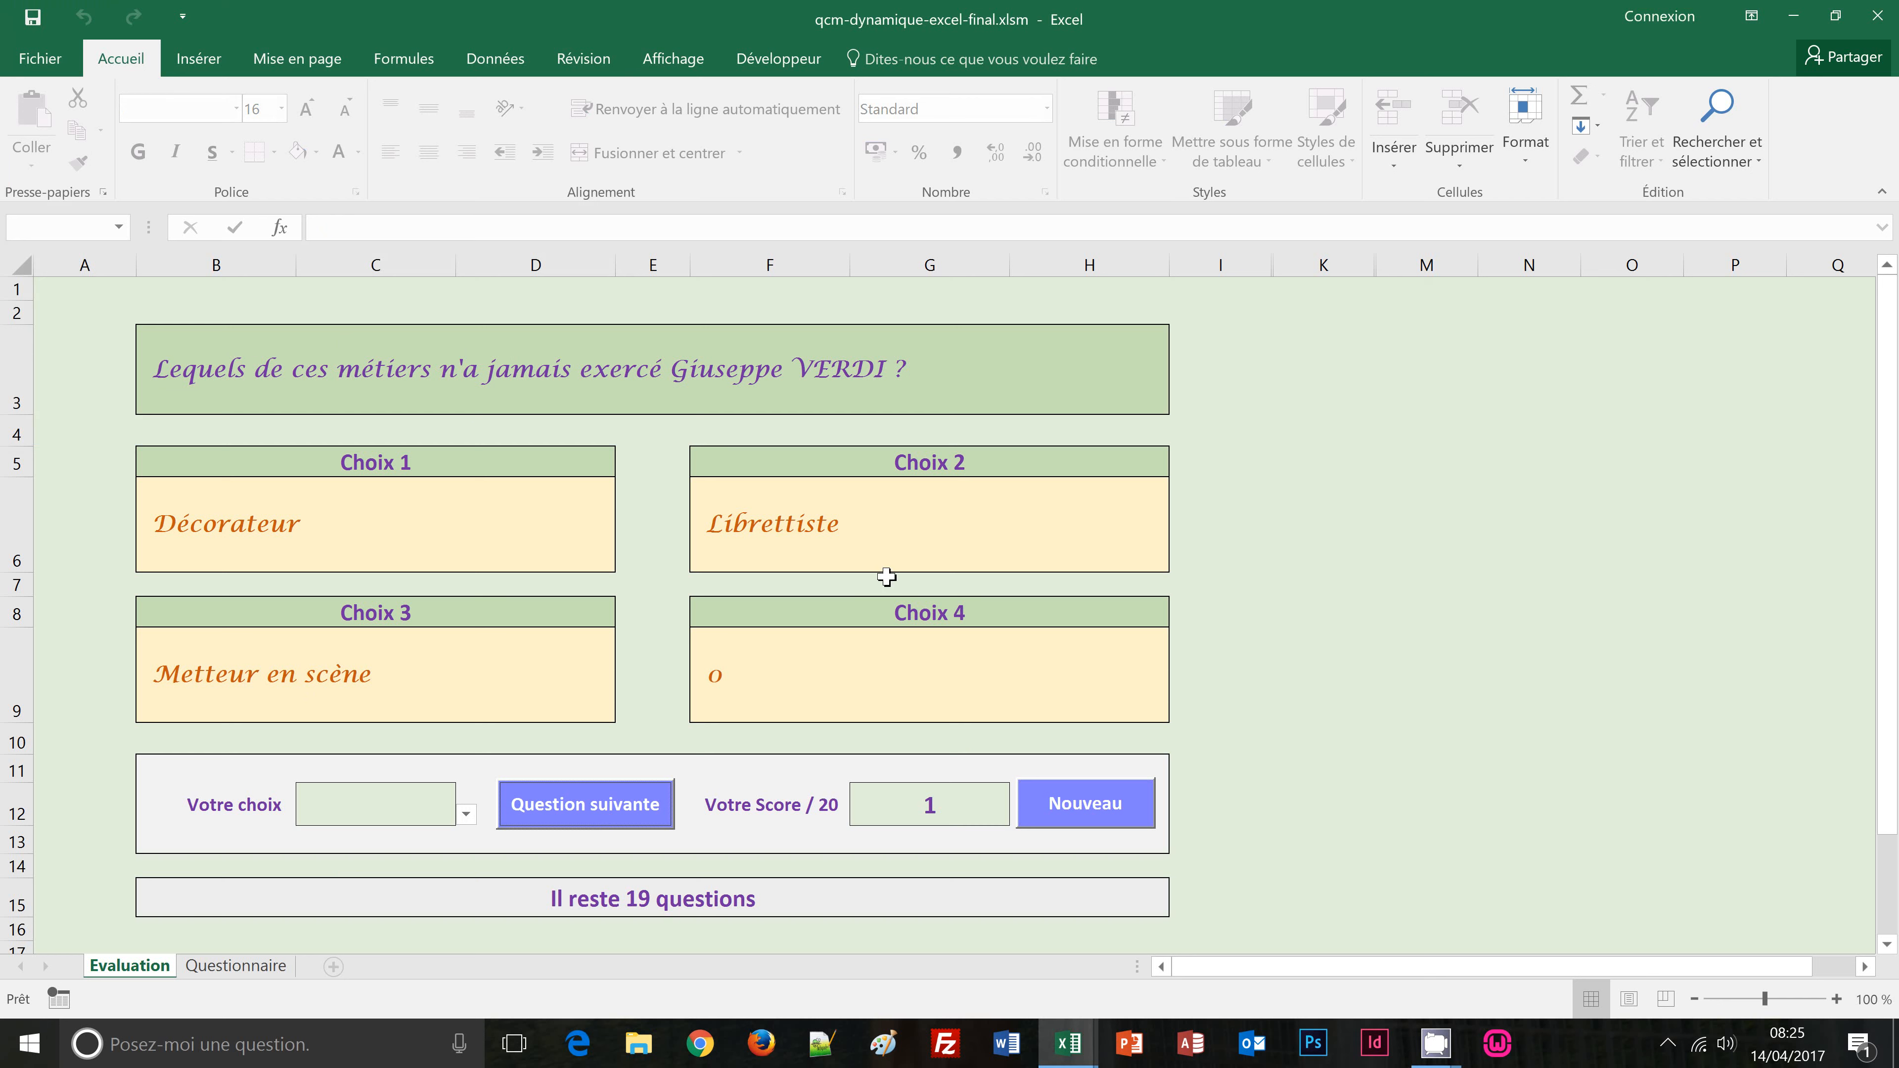
left_click(467, 820)
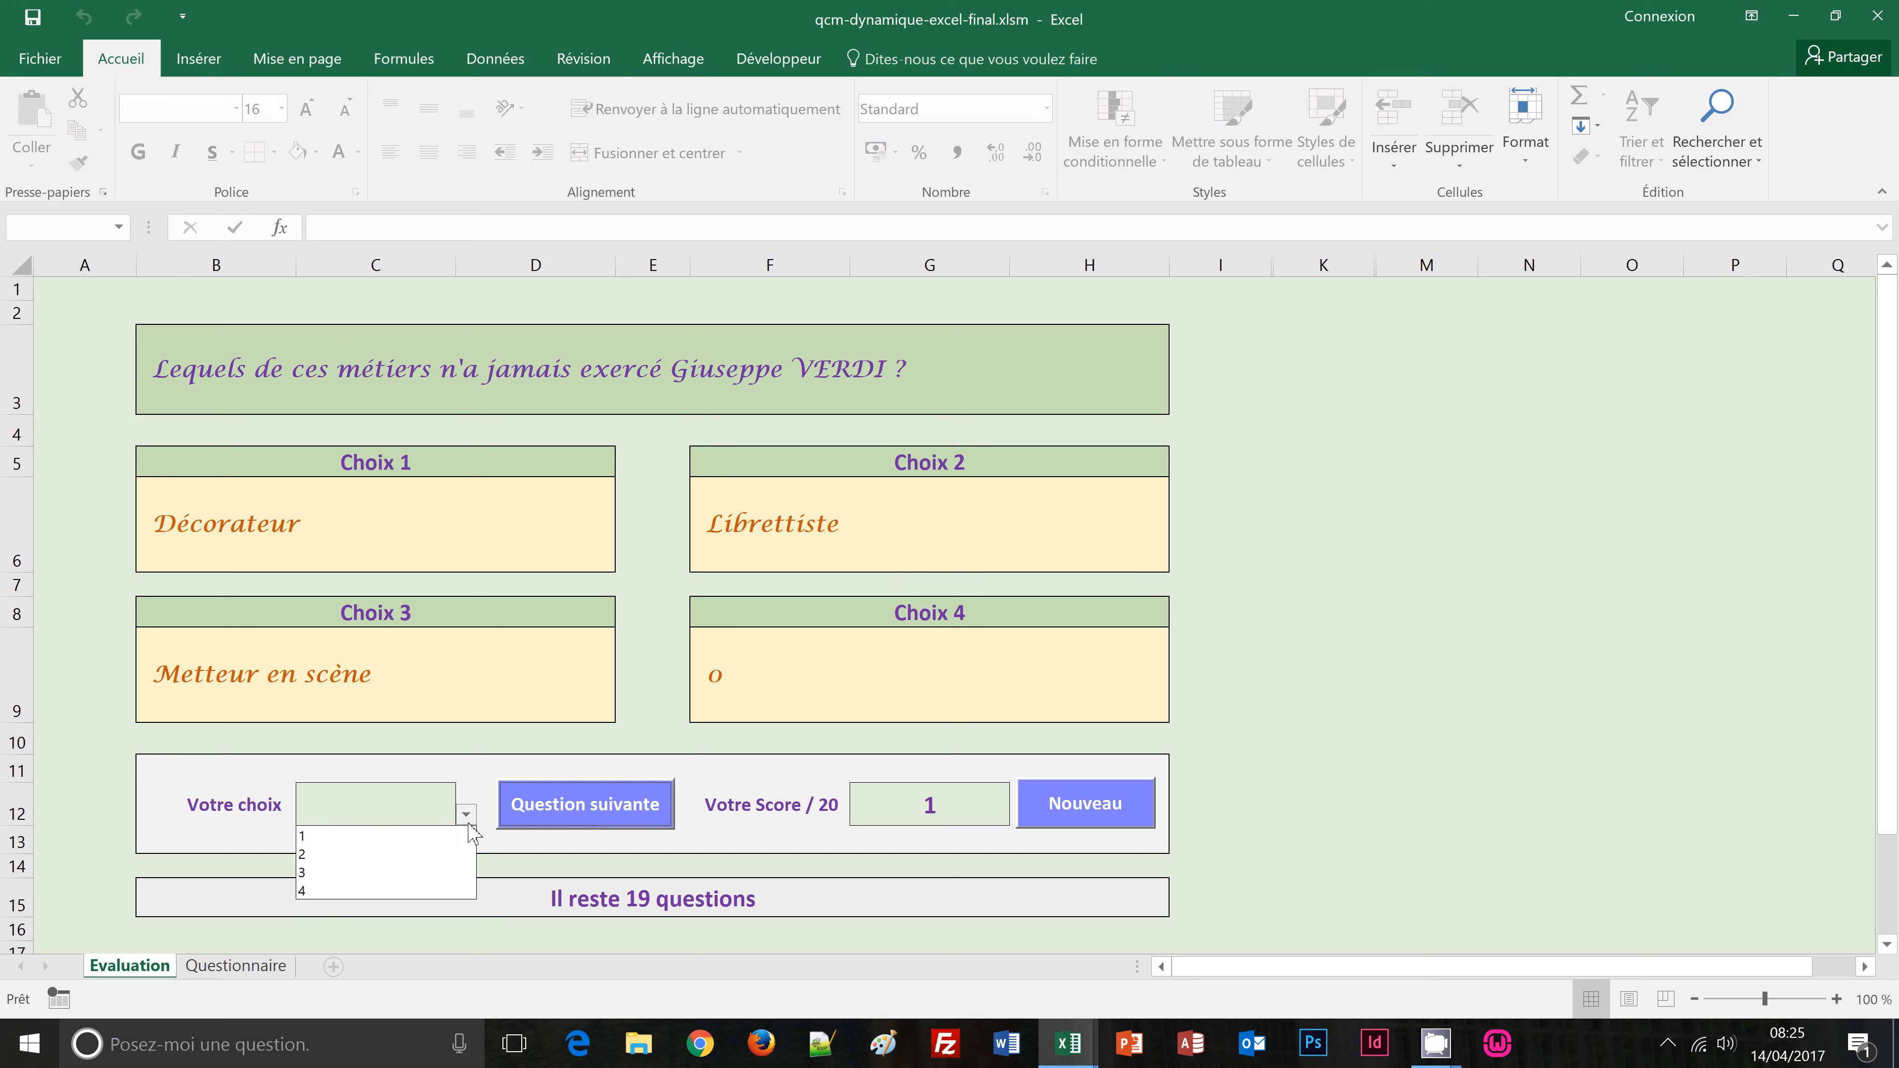
left_click(428, 836)
left_click(582, 799)
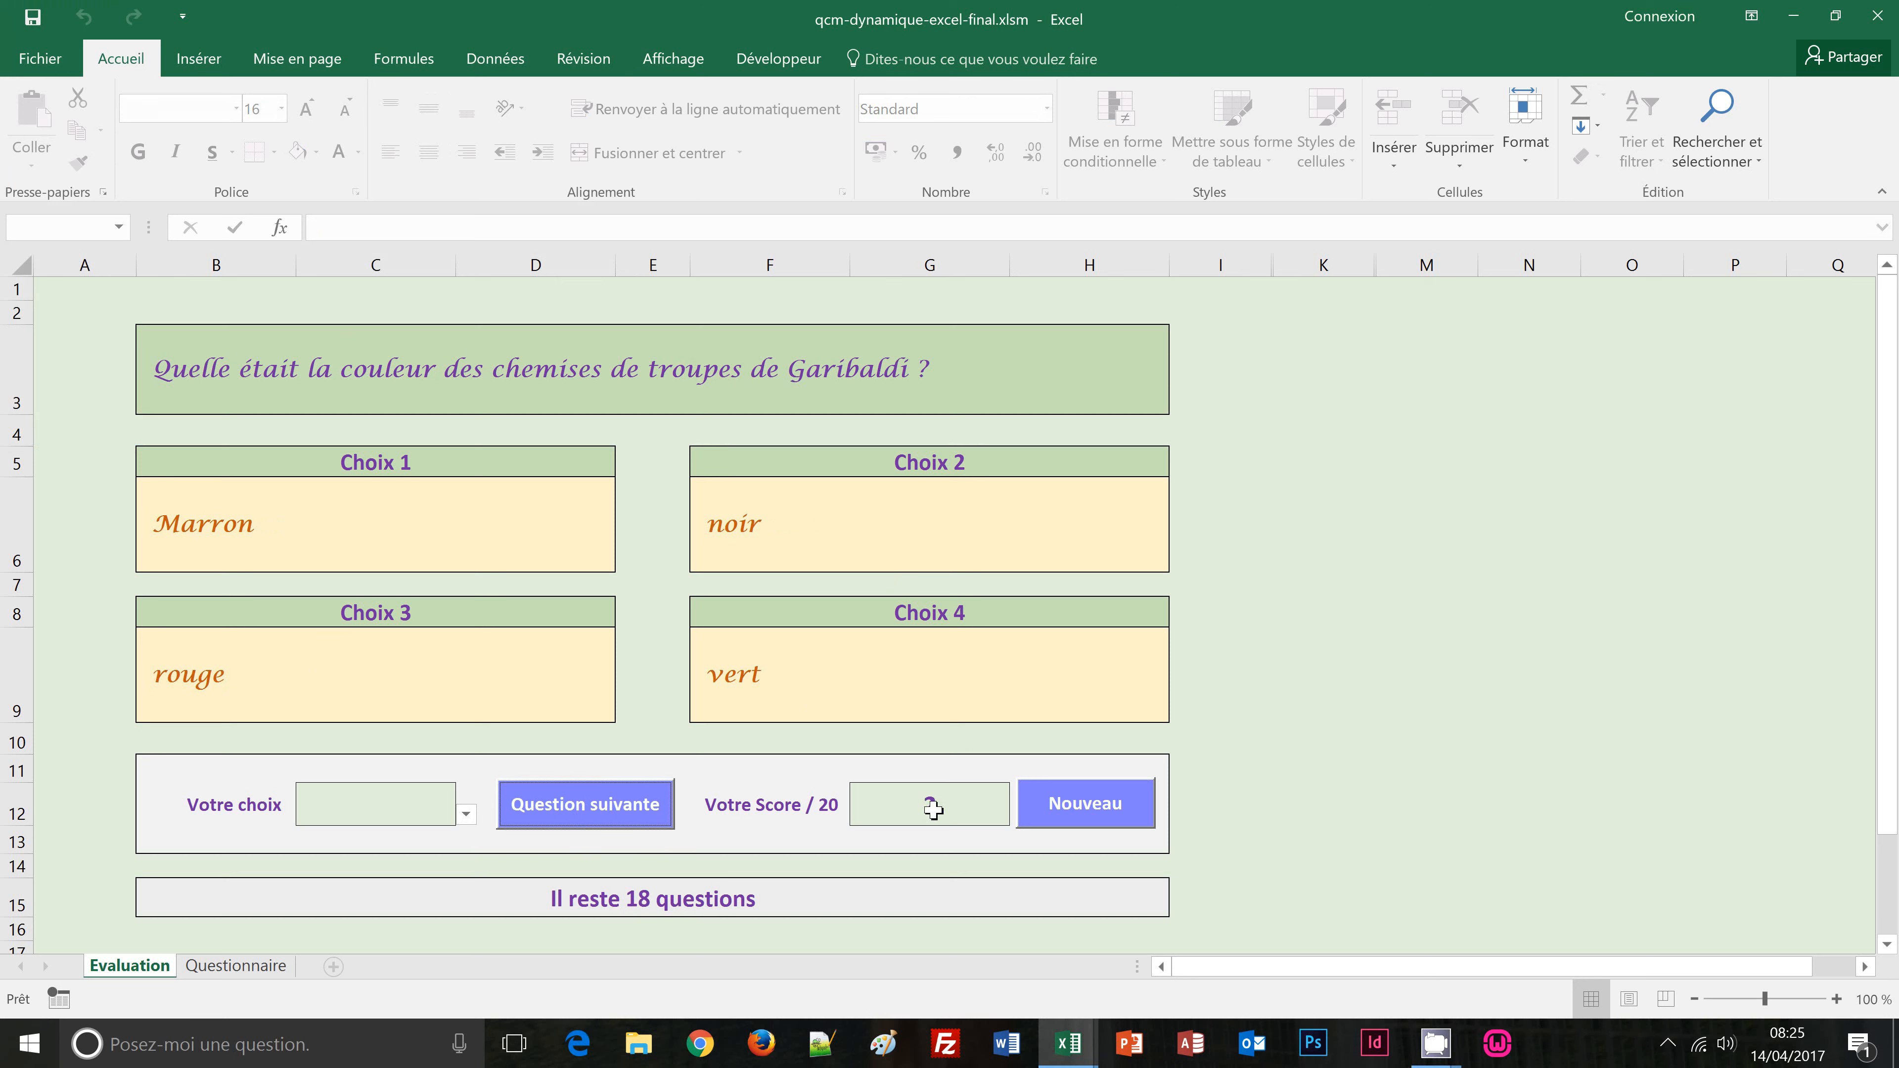
left_click(1096, 812)
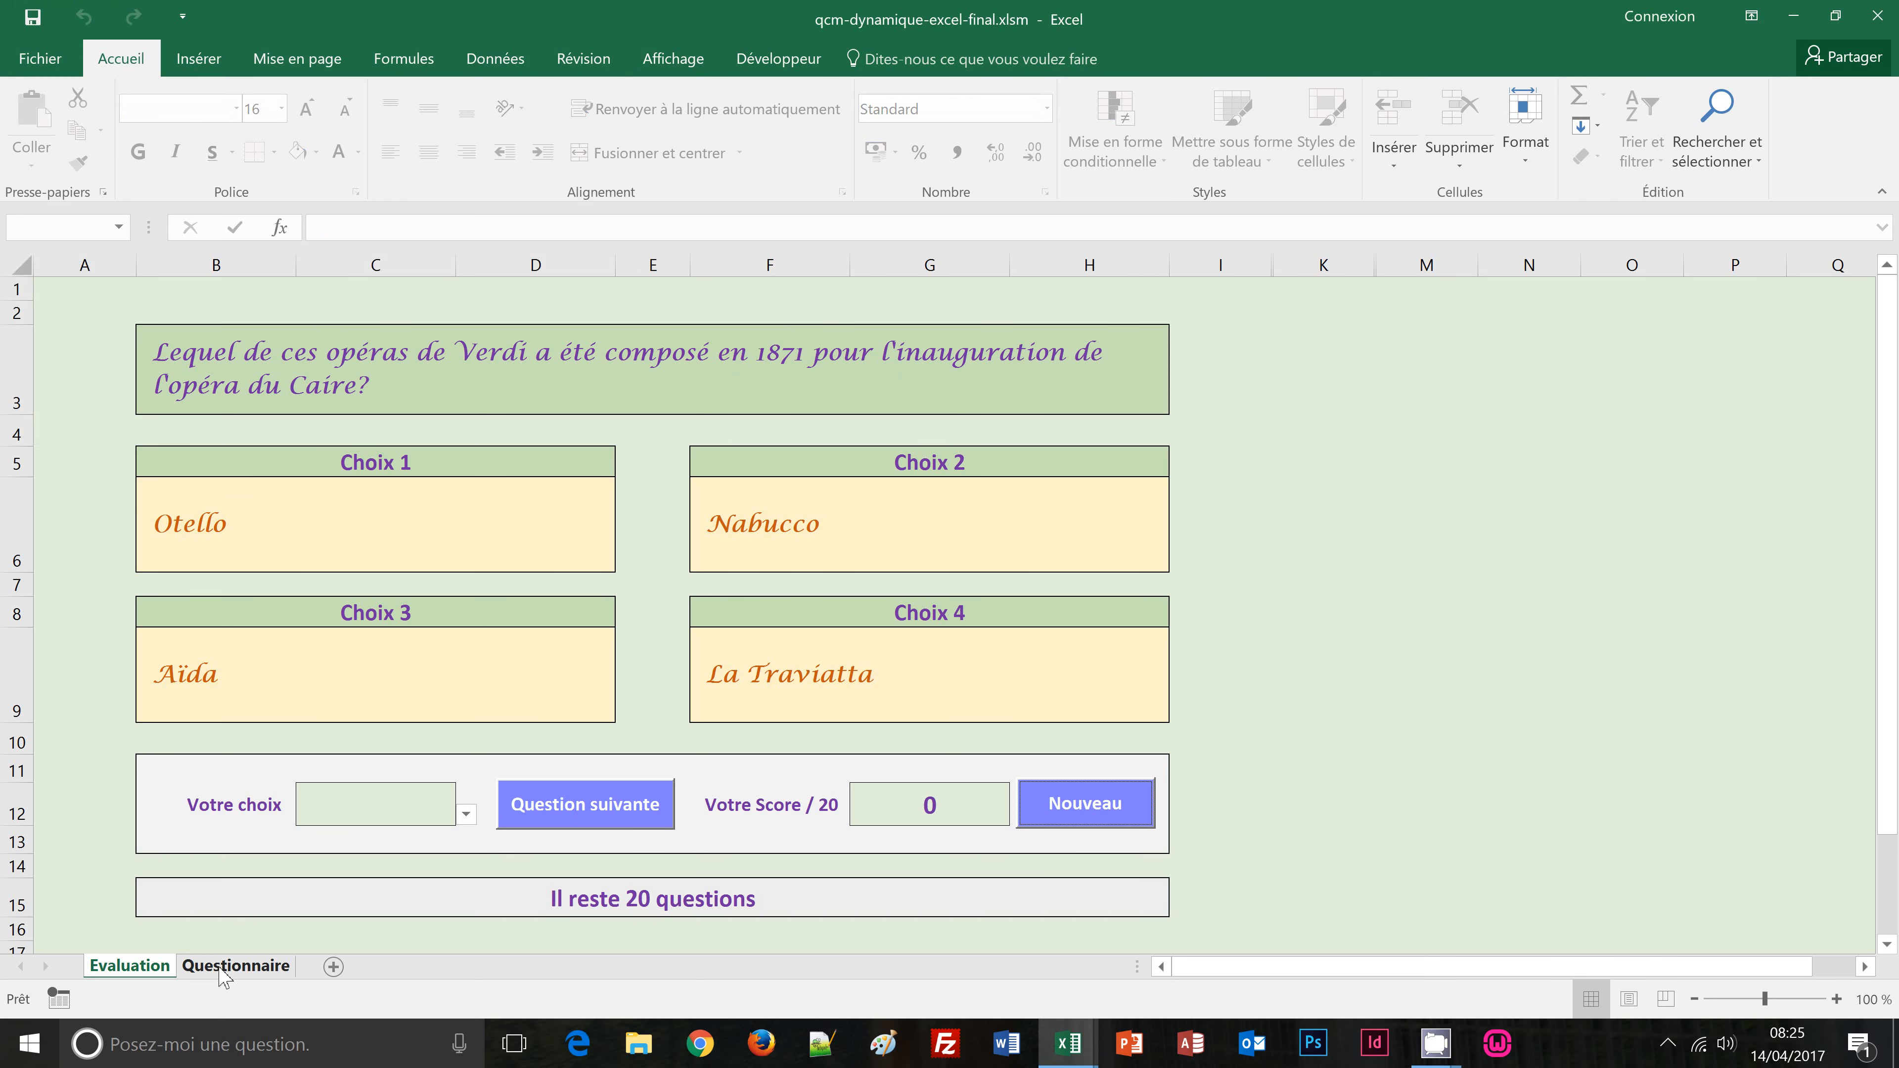
Step: Look over the Questionnaire sheet and close qcm-dynamique-excel-final.xlsm without saving the changes
left_click(235, 966)
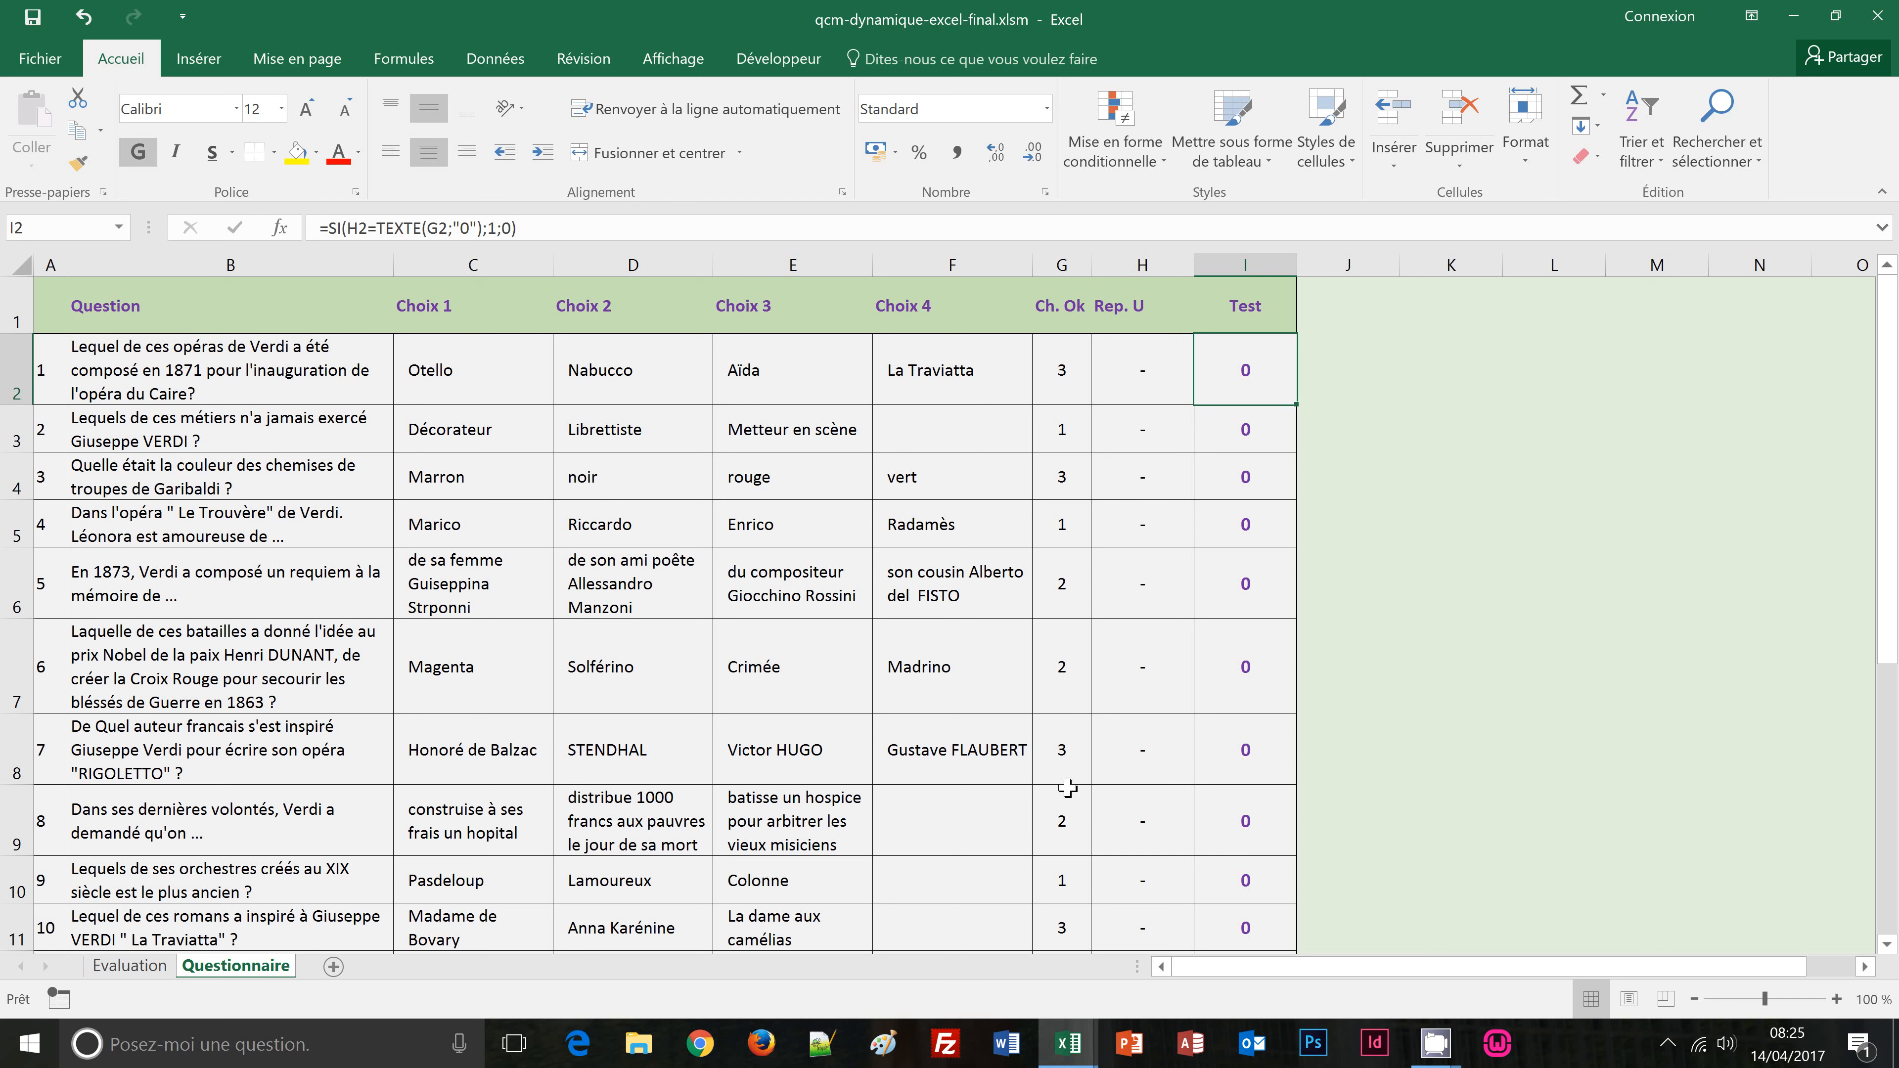
left_click(112, 966)
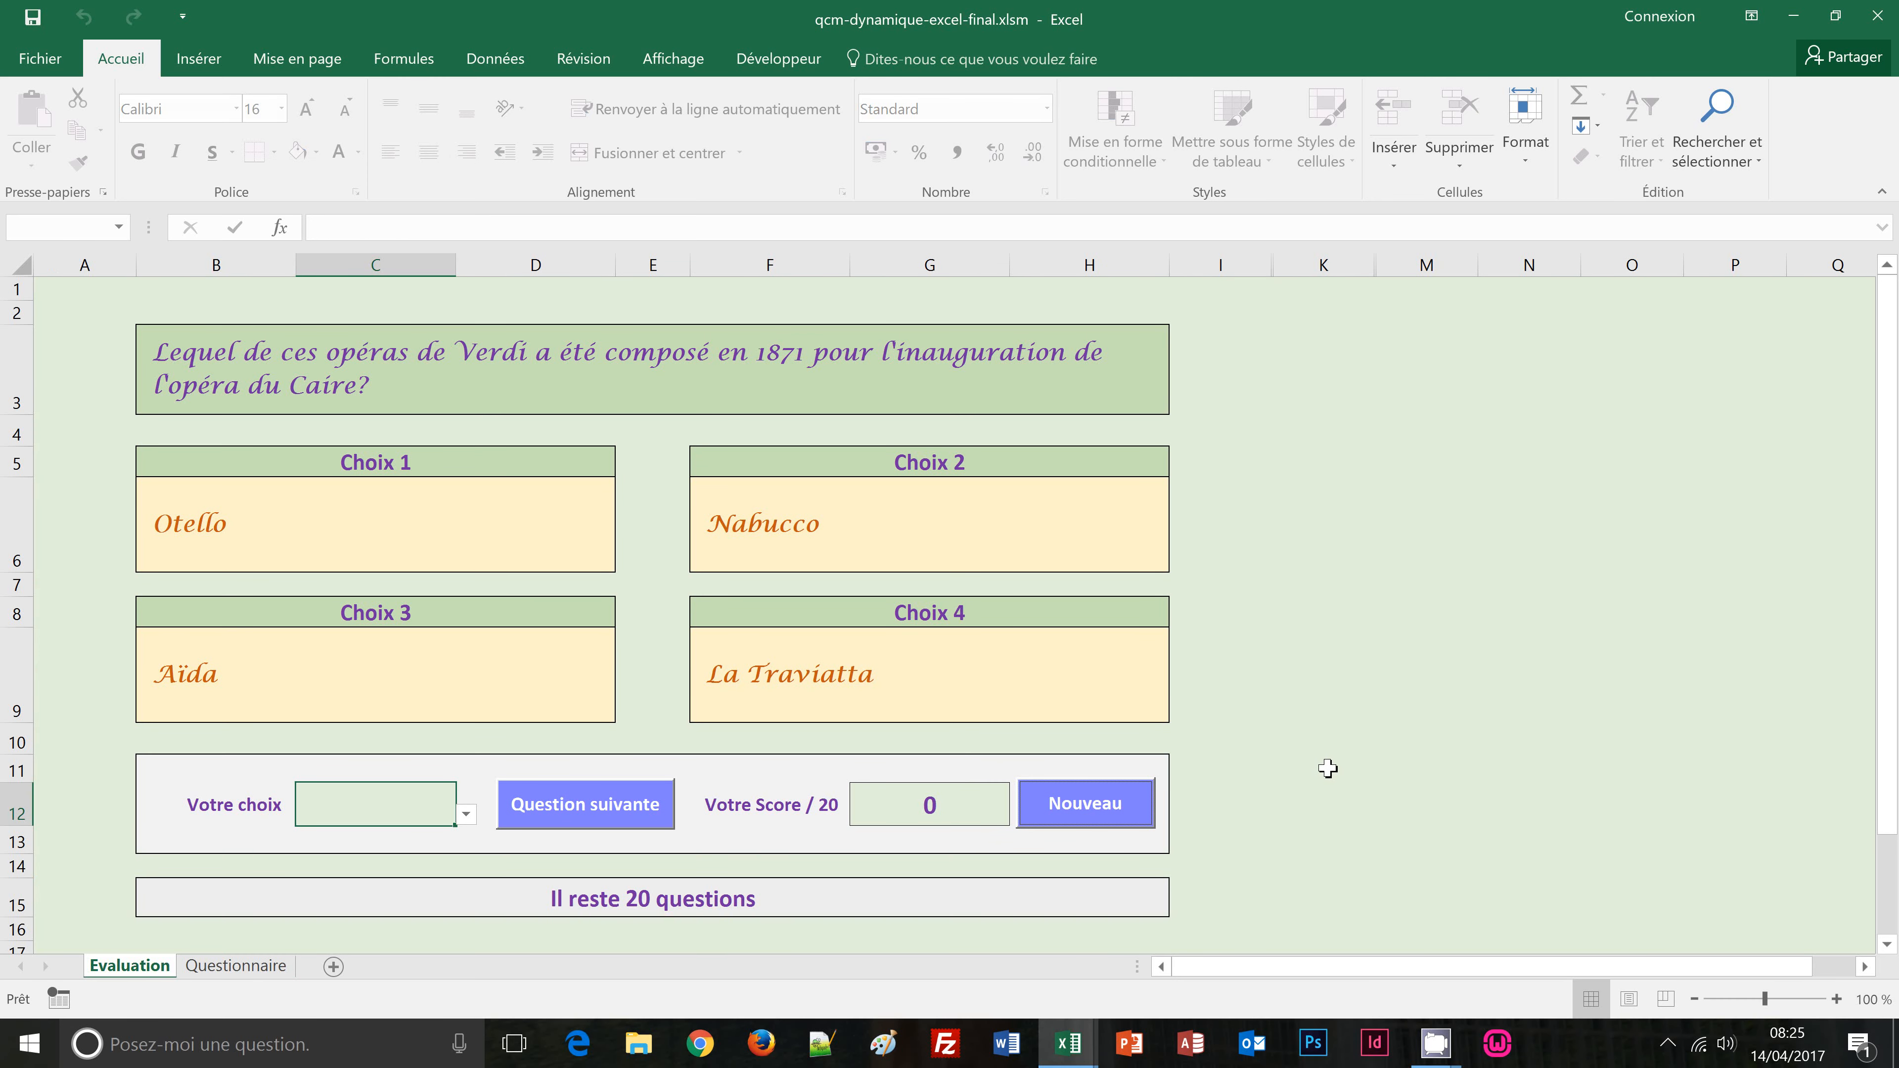
left_click(1879, 20)
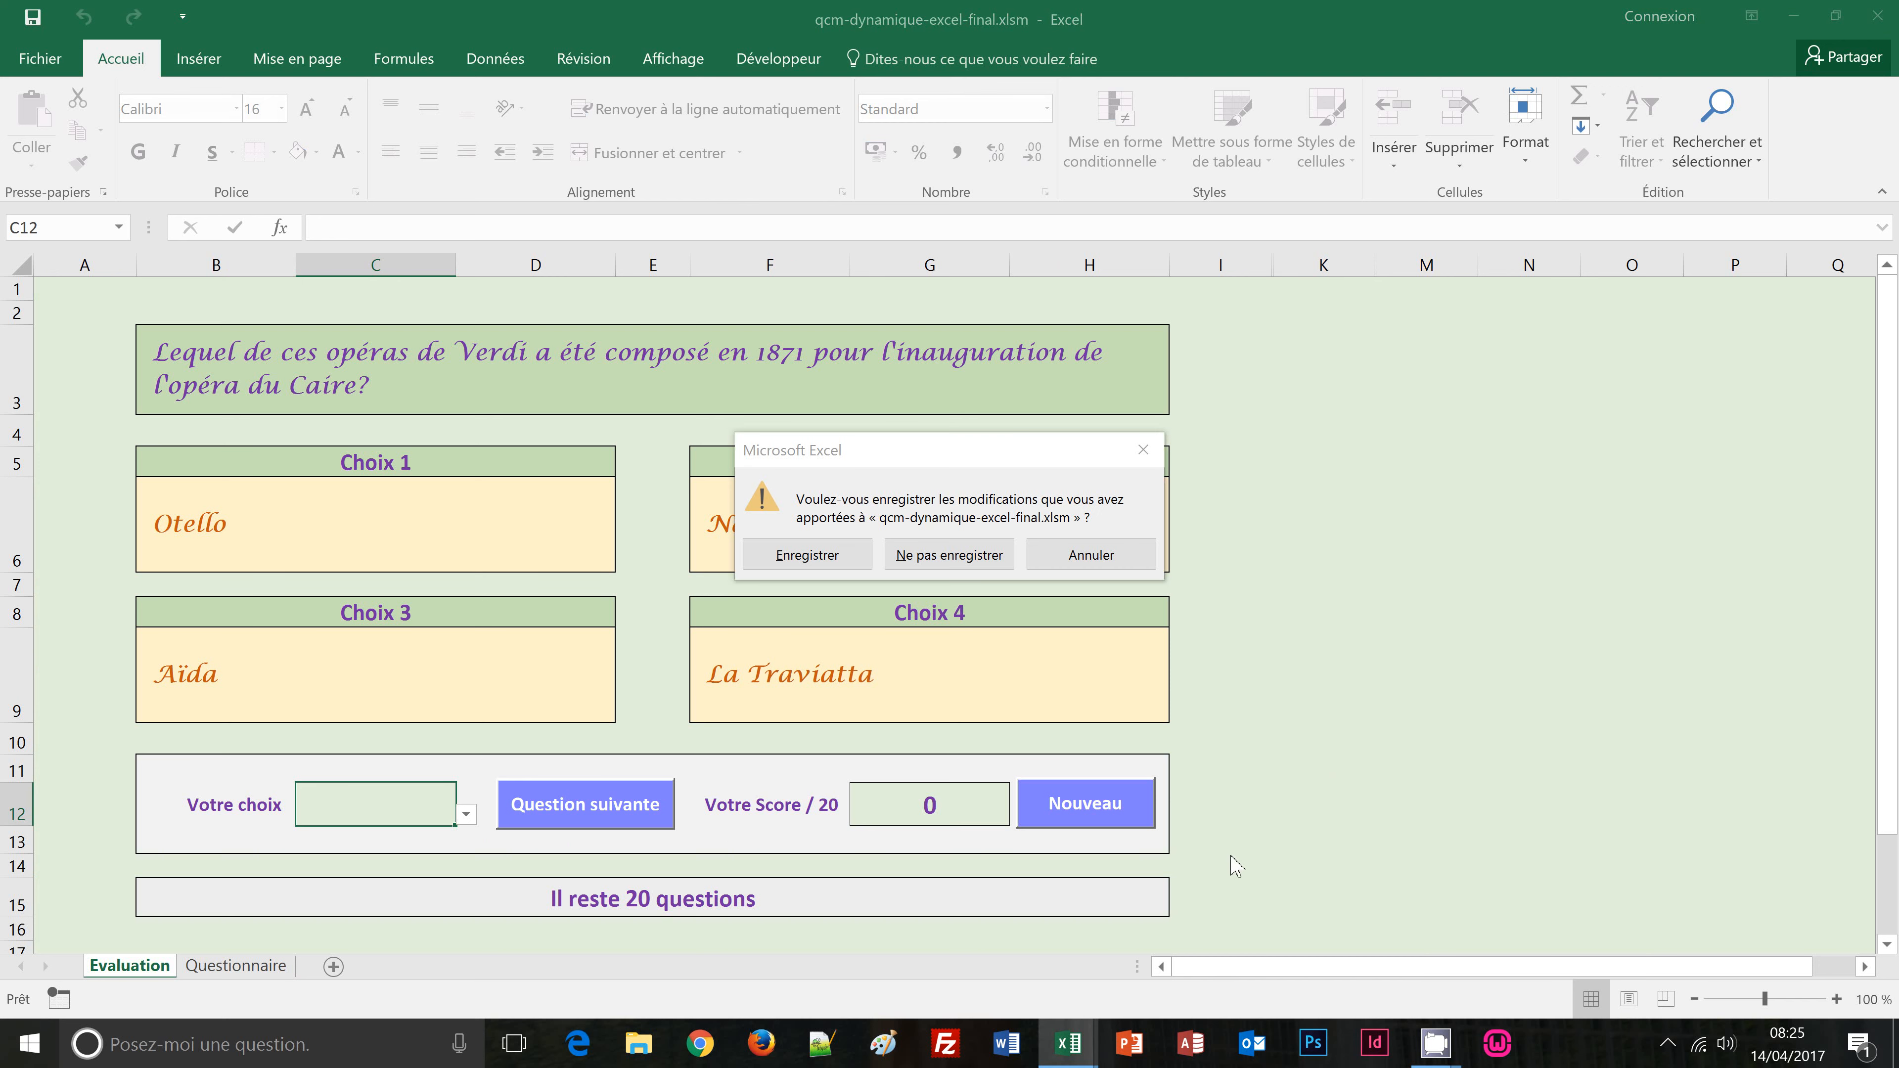
left_click(950, 555)
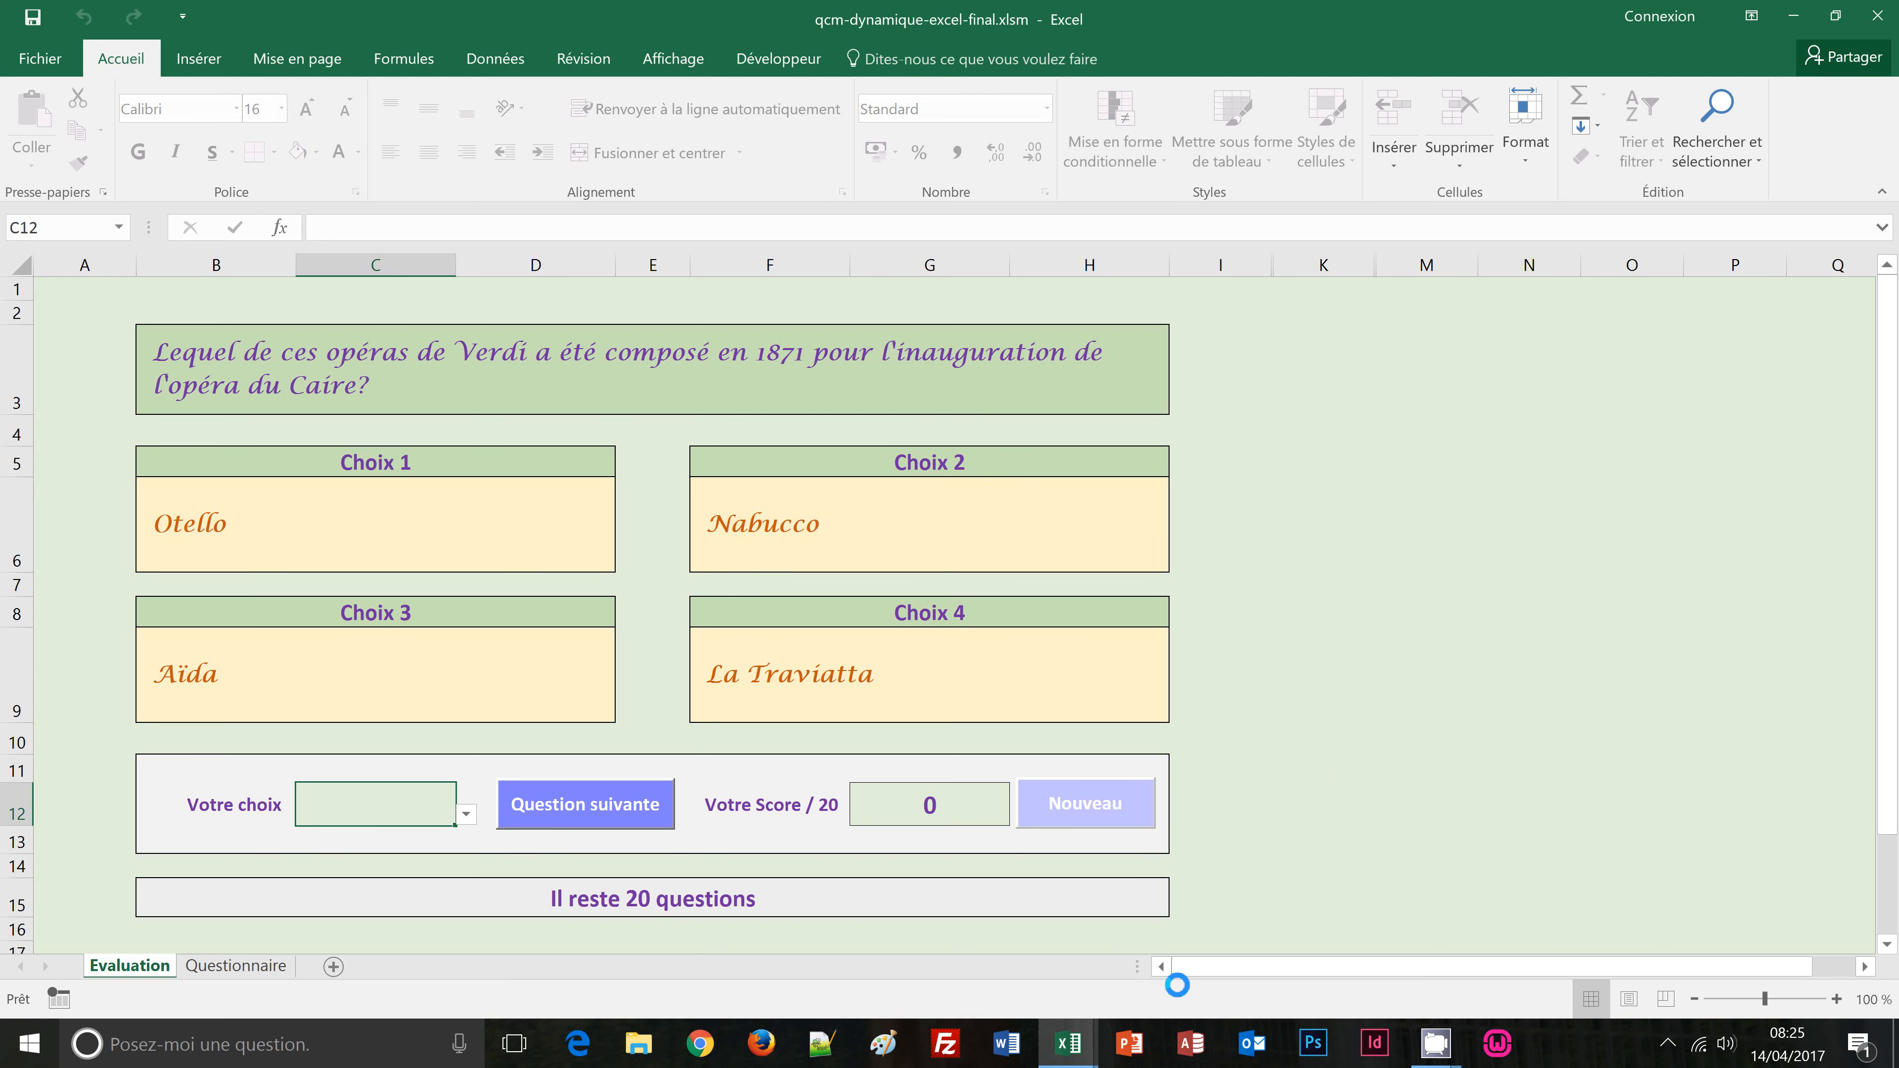
left_click(1378, 537)
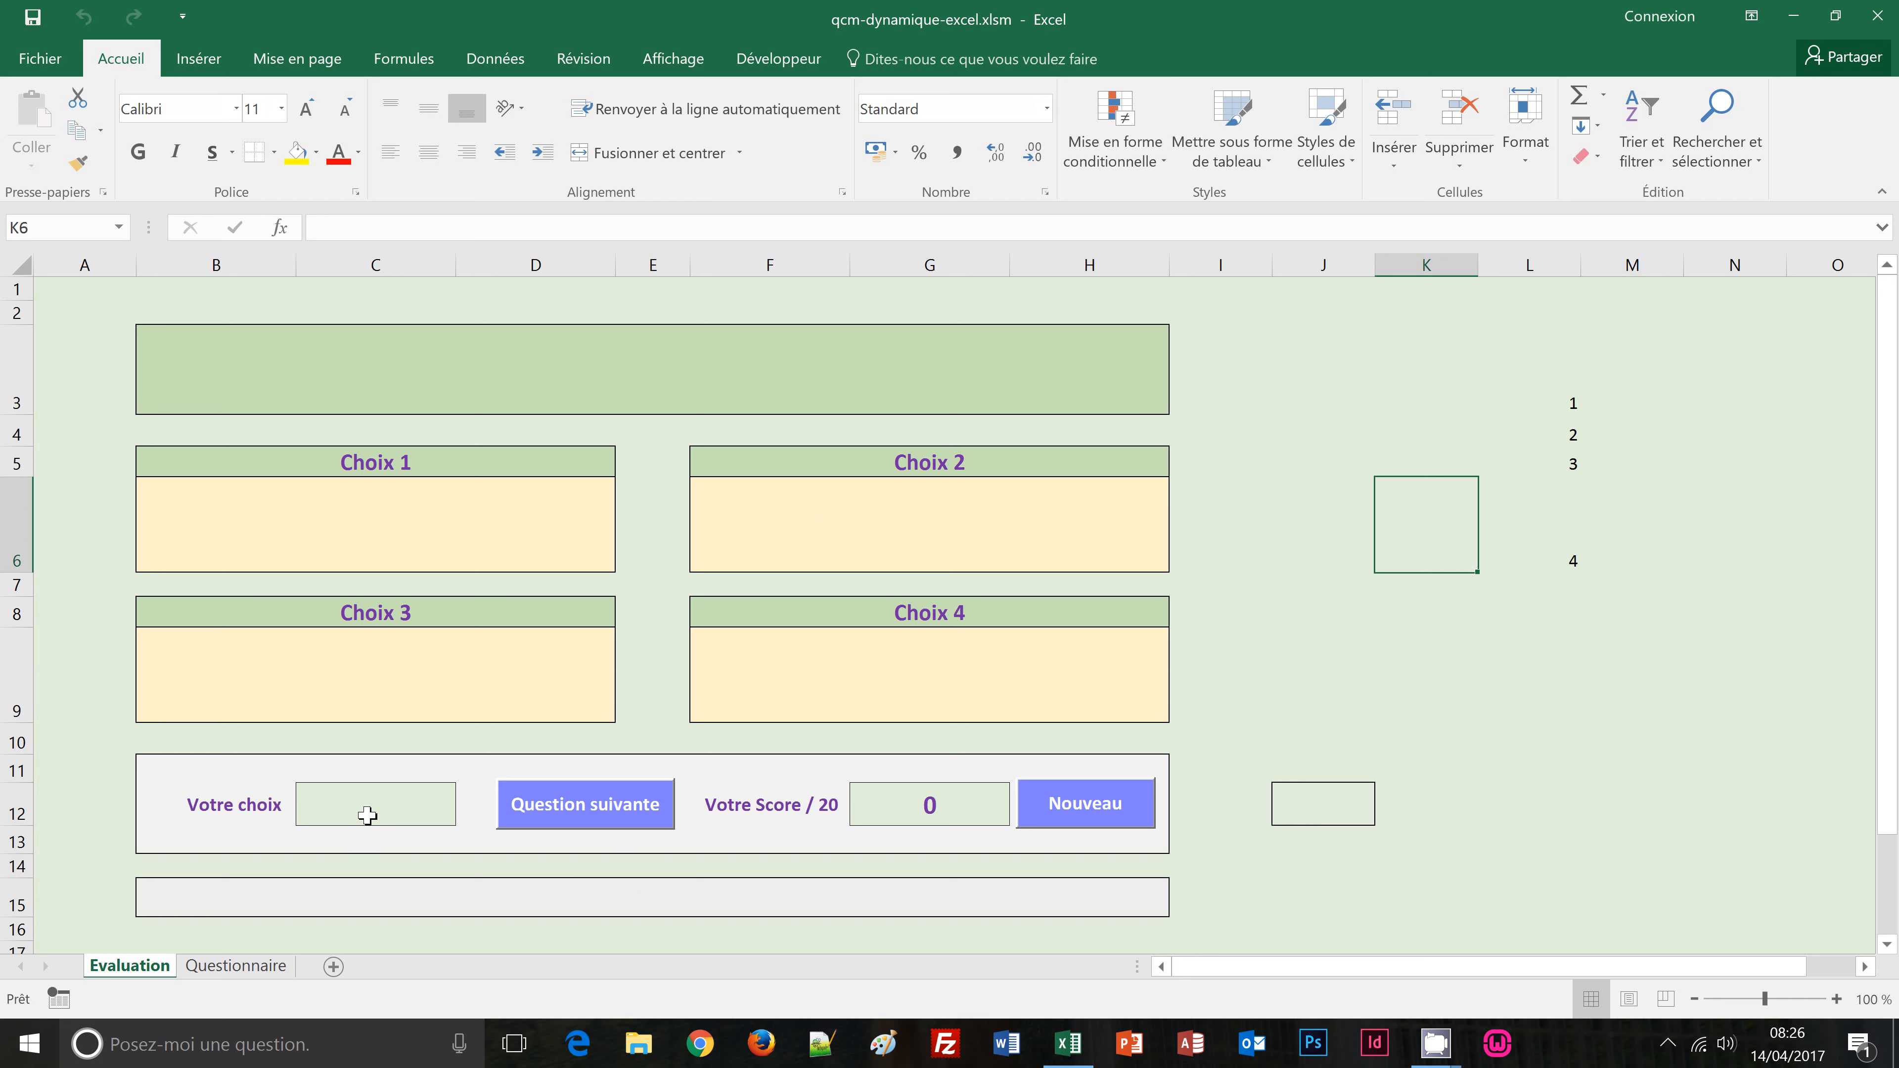
left_click(1323, 803)
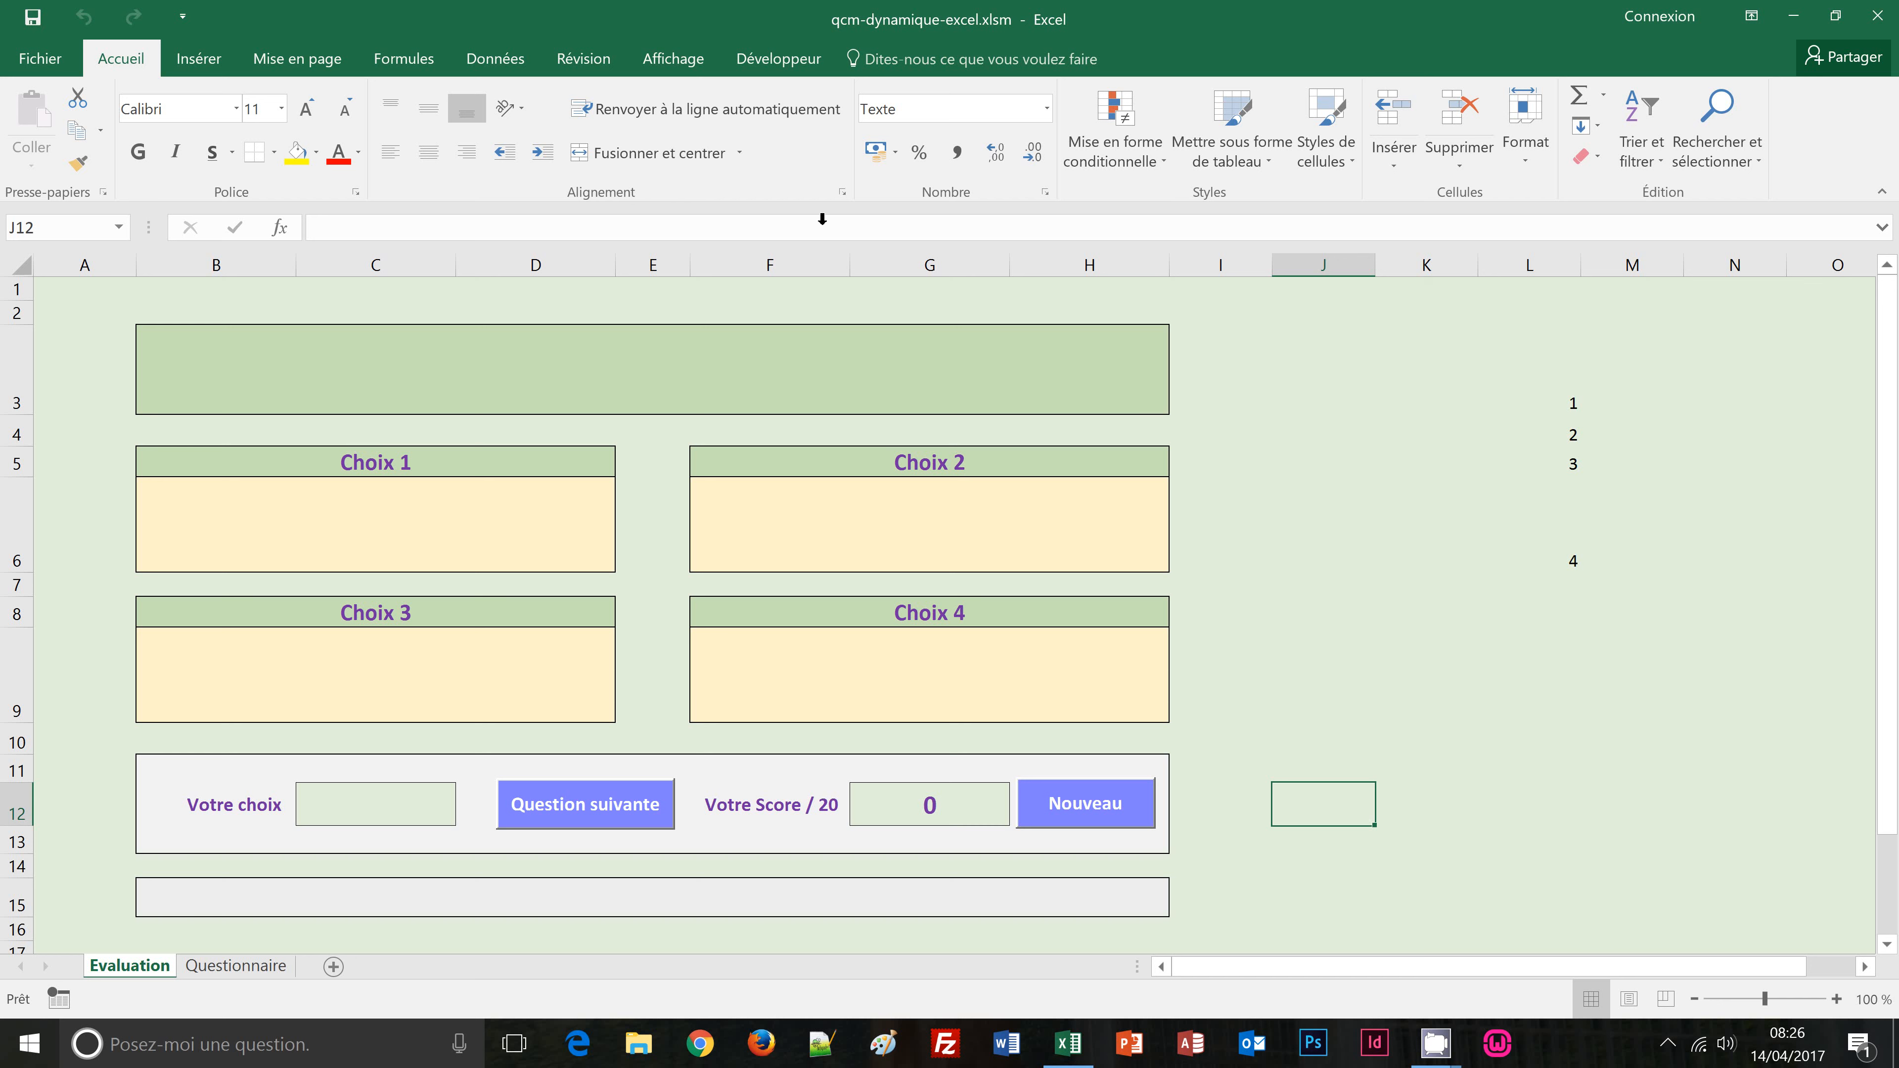
Step: Check in the ribbon customization options that Développeur is enabled among the main tabs, and accept the options
left_click(780, 69)
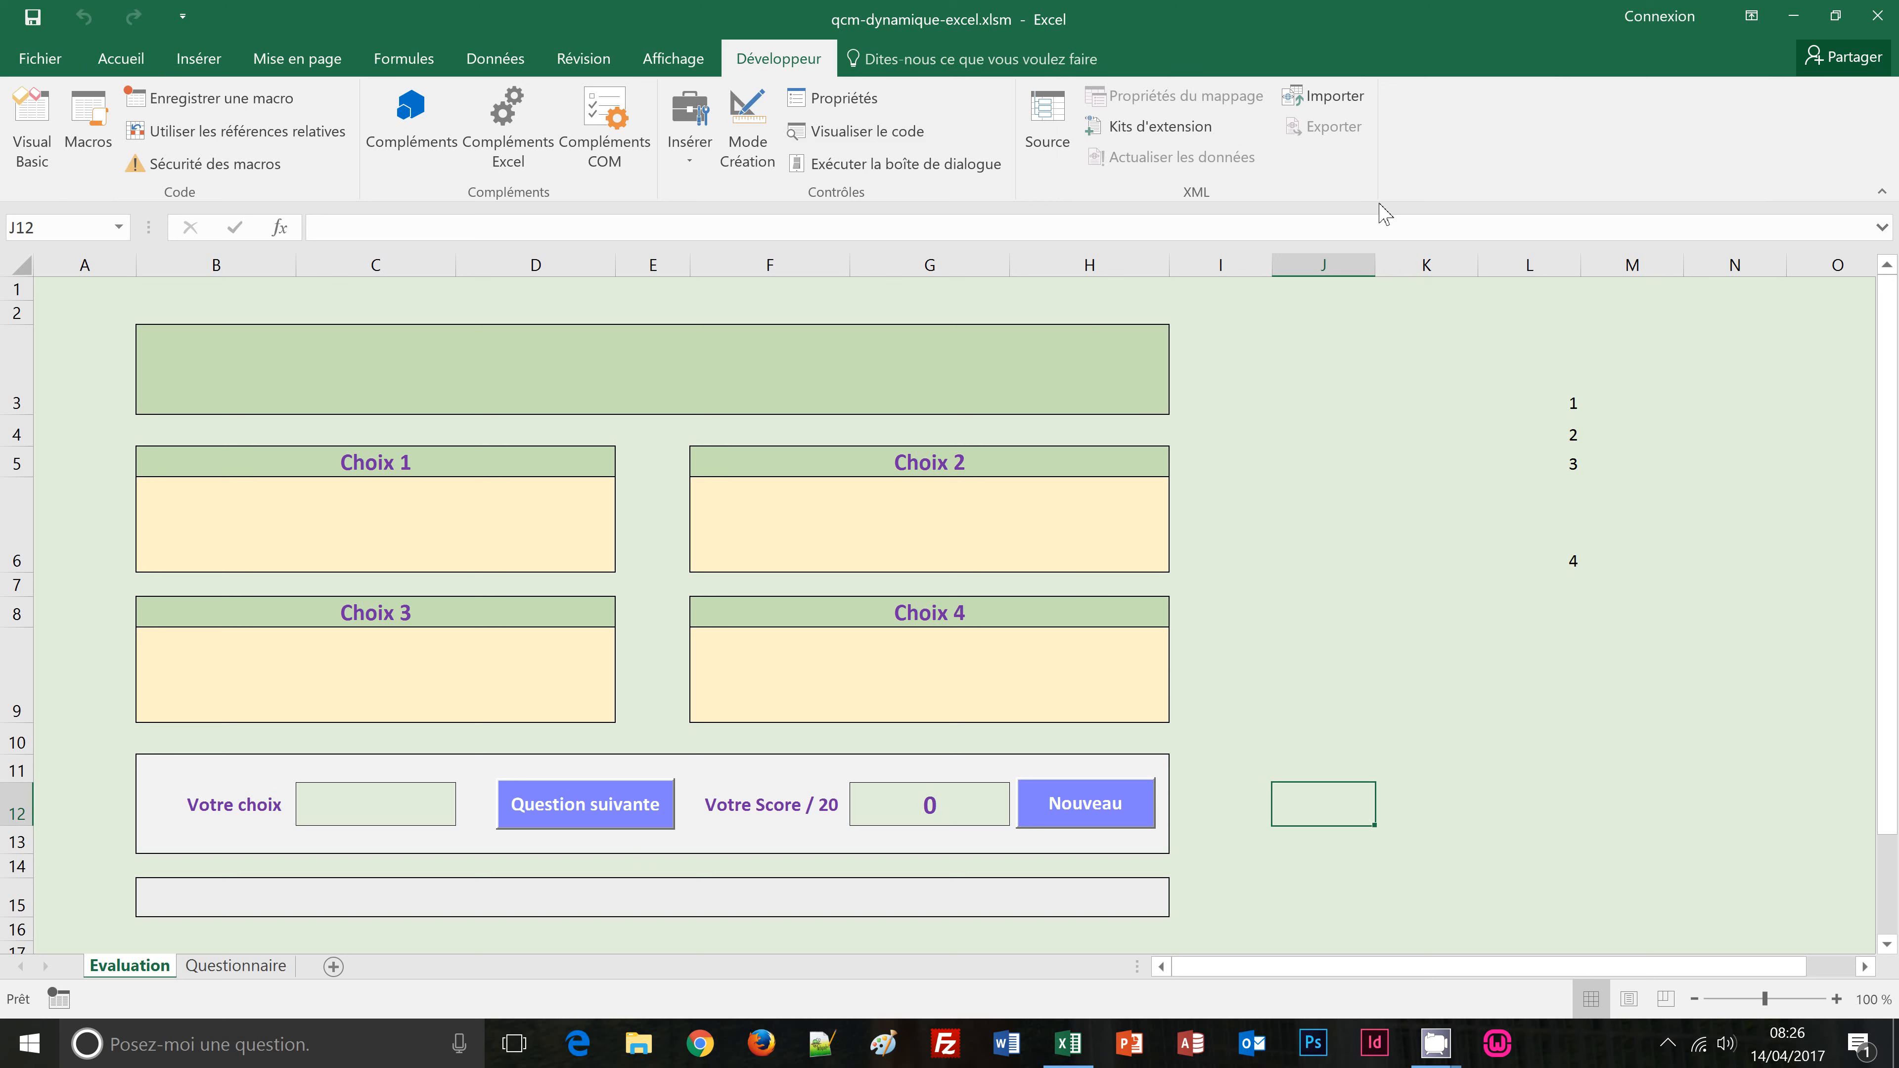
right_click(1414, 148)
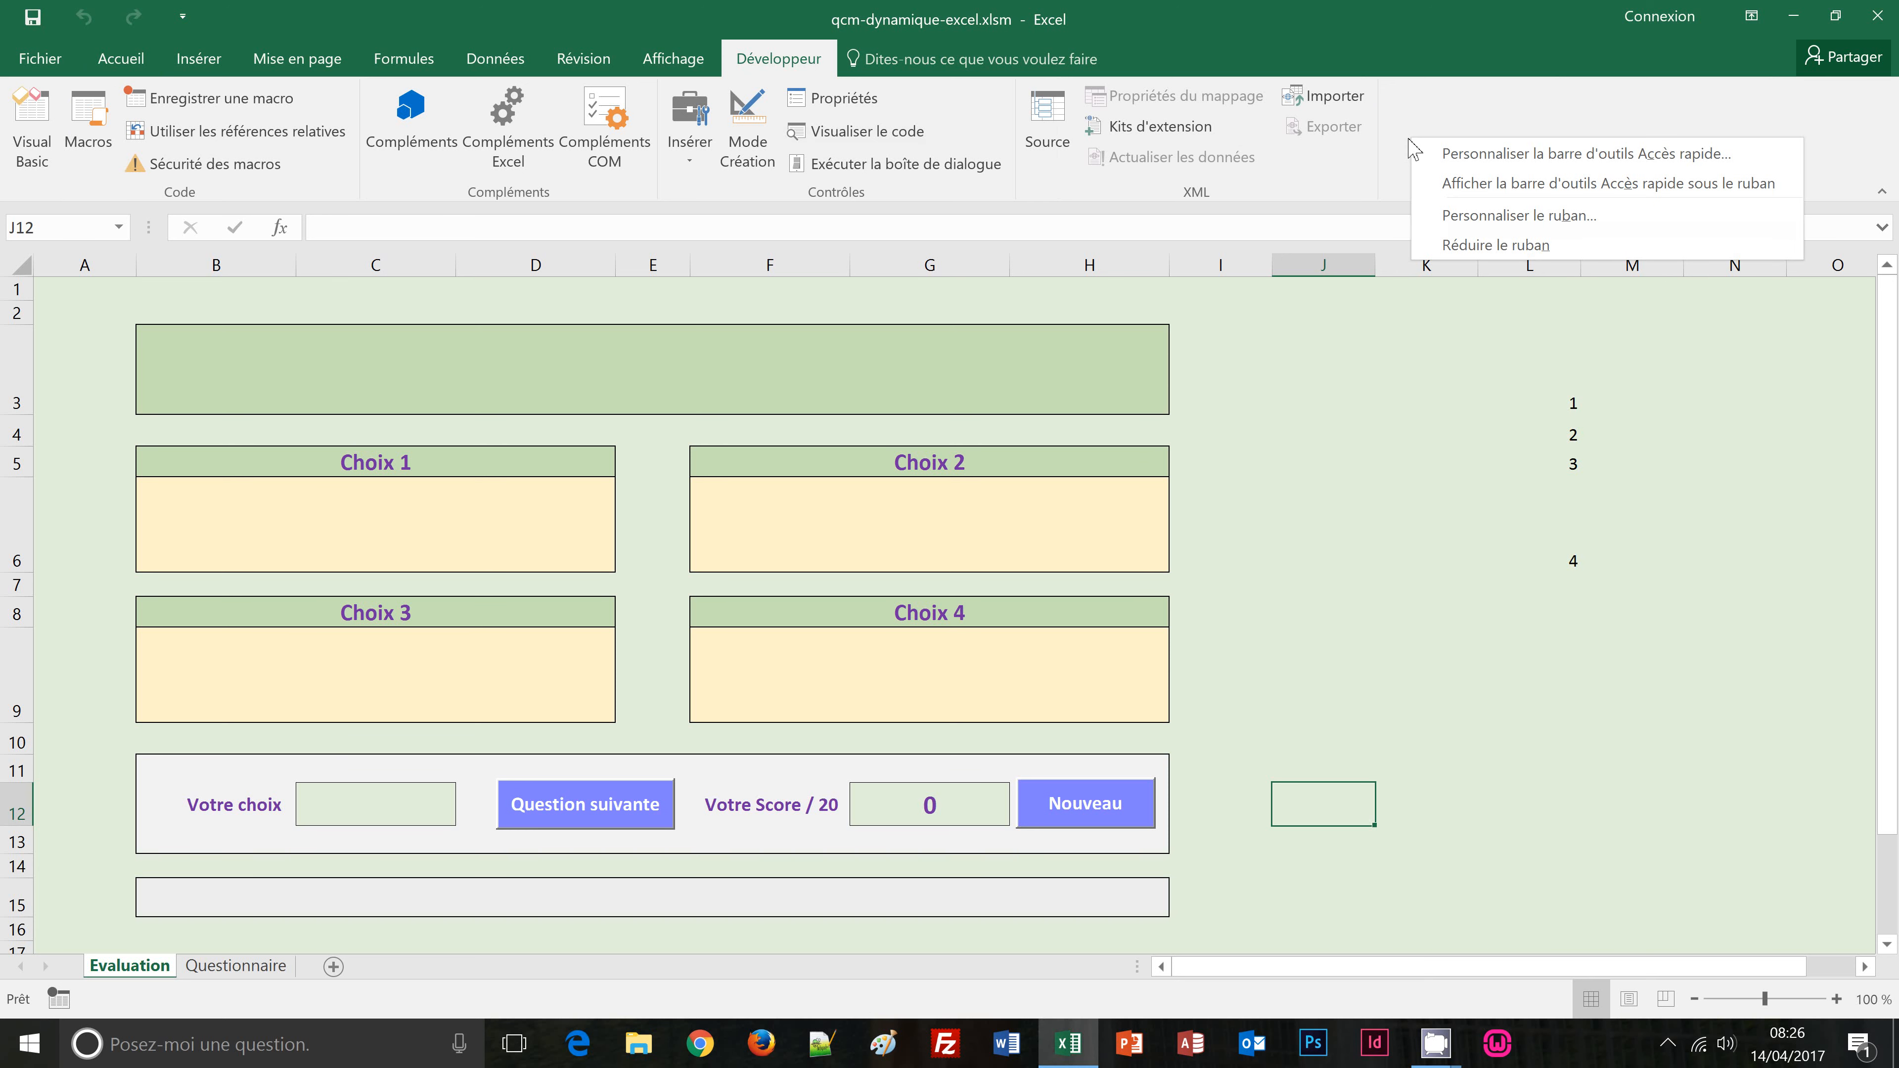
left_click(1489, 222)
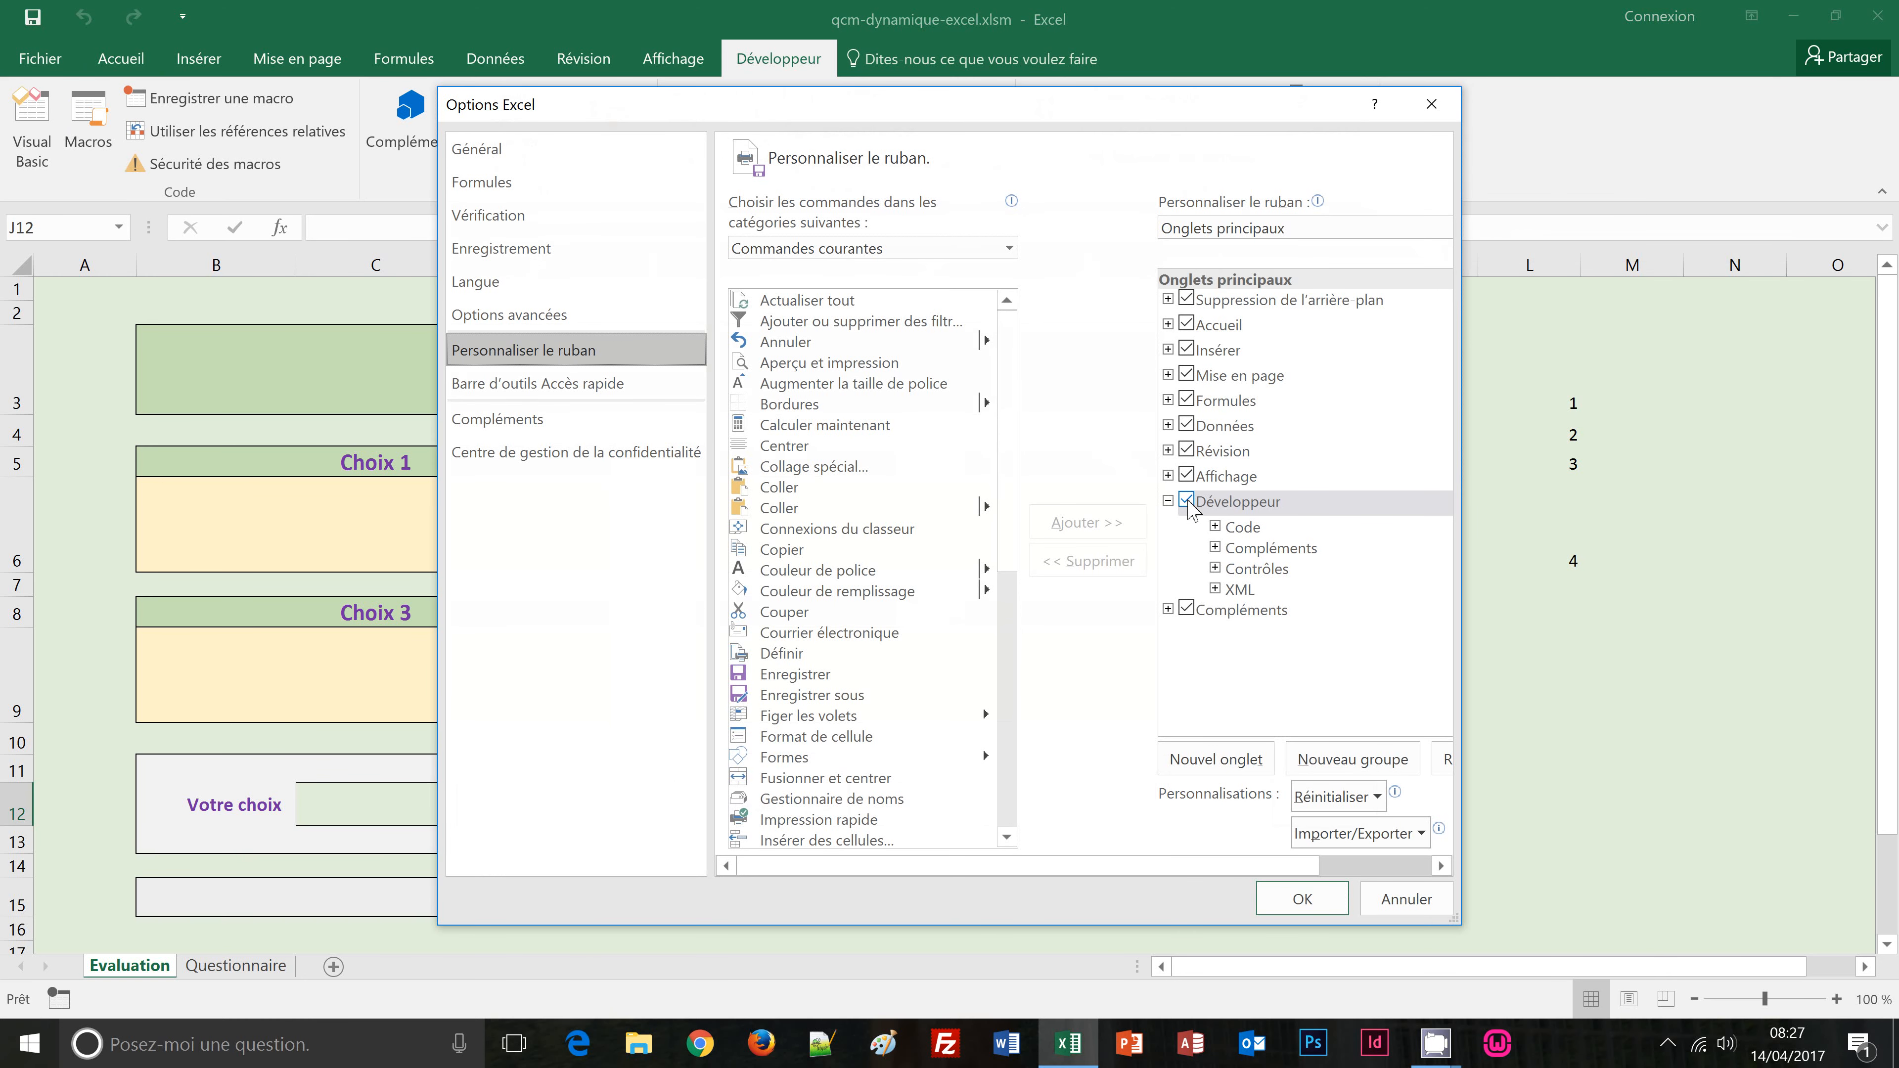
left_click(1300, 902)
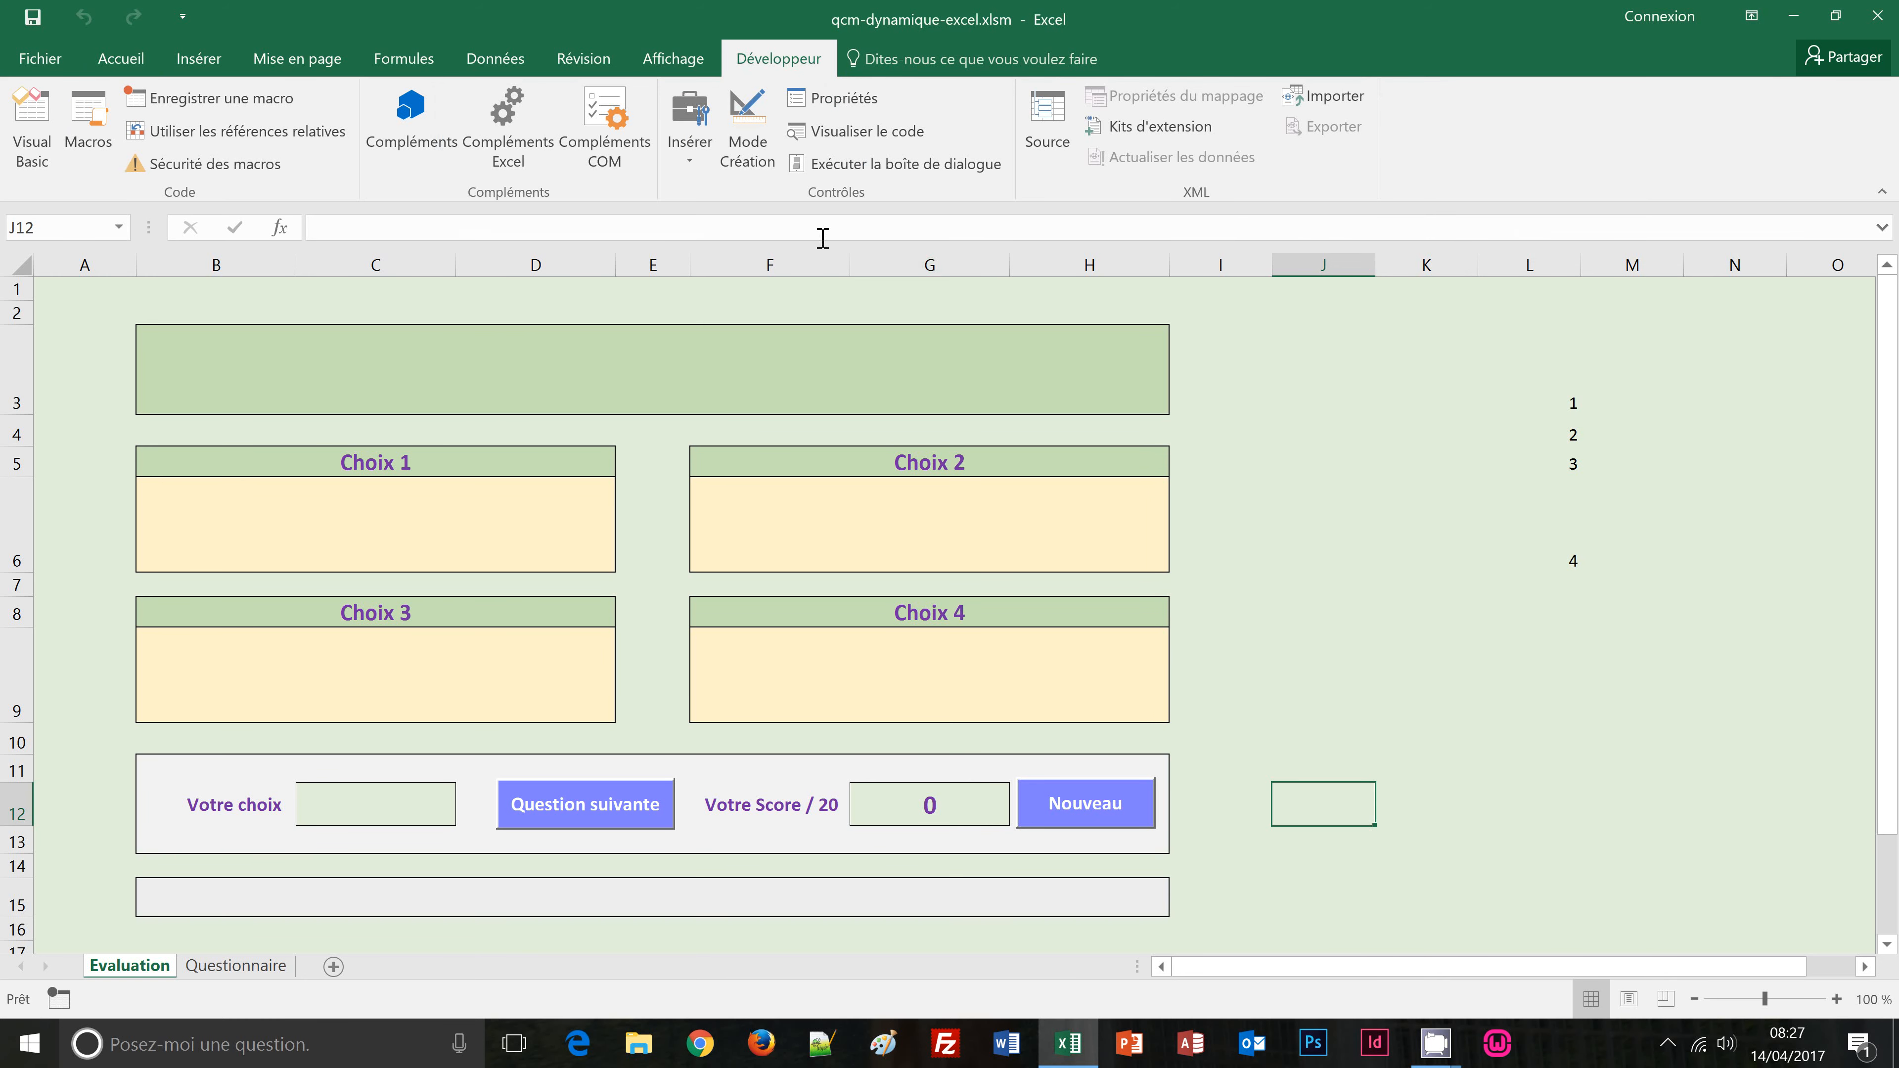
Step: Enable design mode, open the click procedure of the Question suivante button and add blank lines inside it
left_click(749, 150)
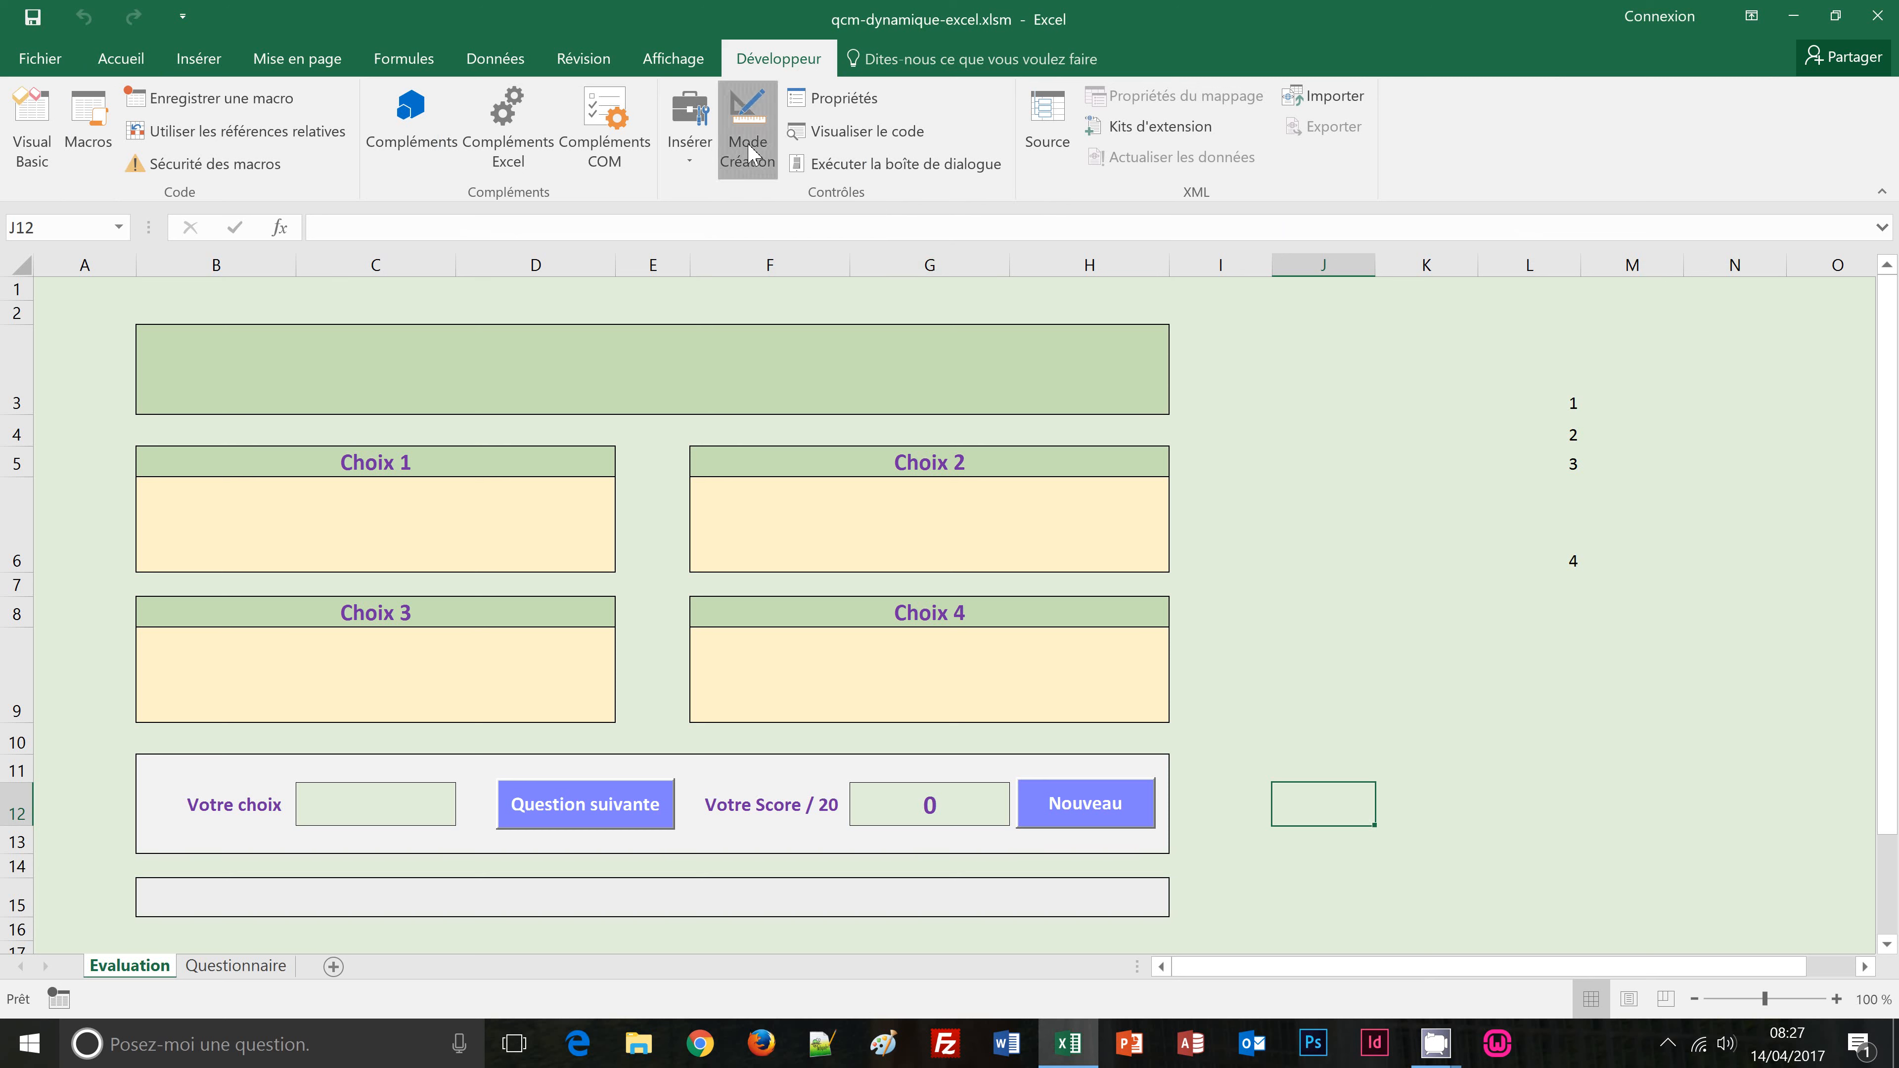
right_click(649, 823)
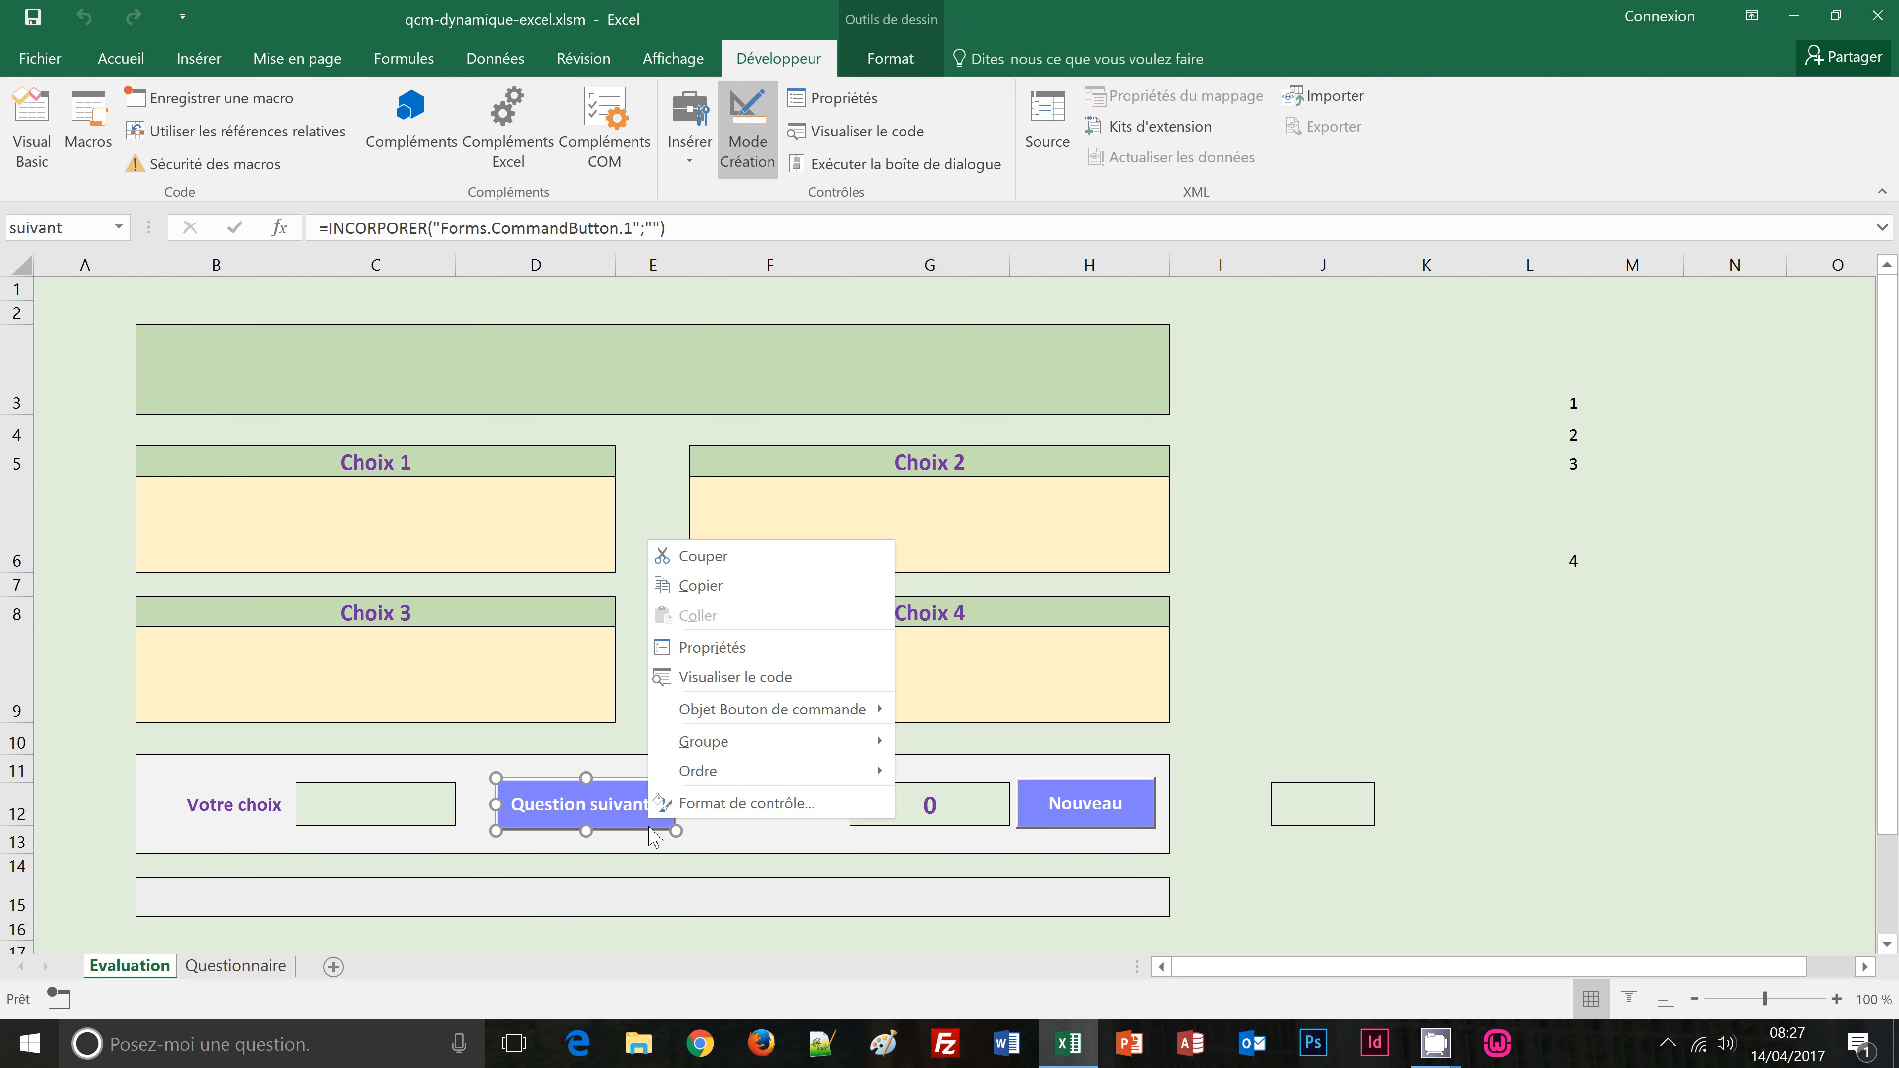
left_click(736, 678)
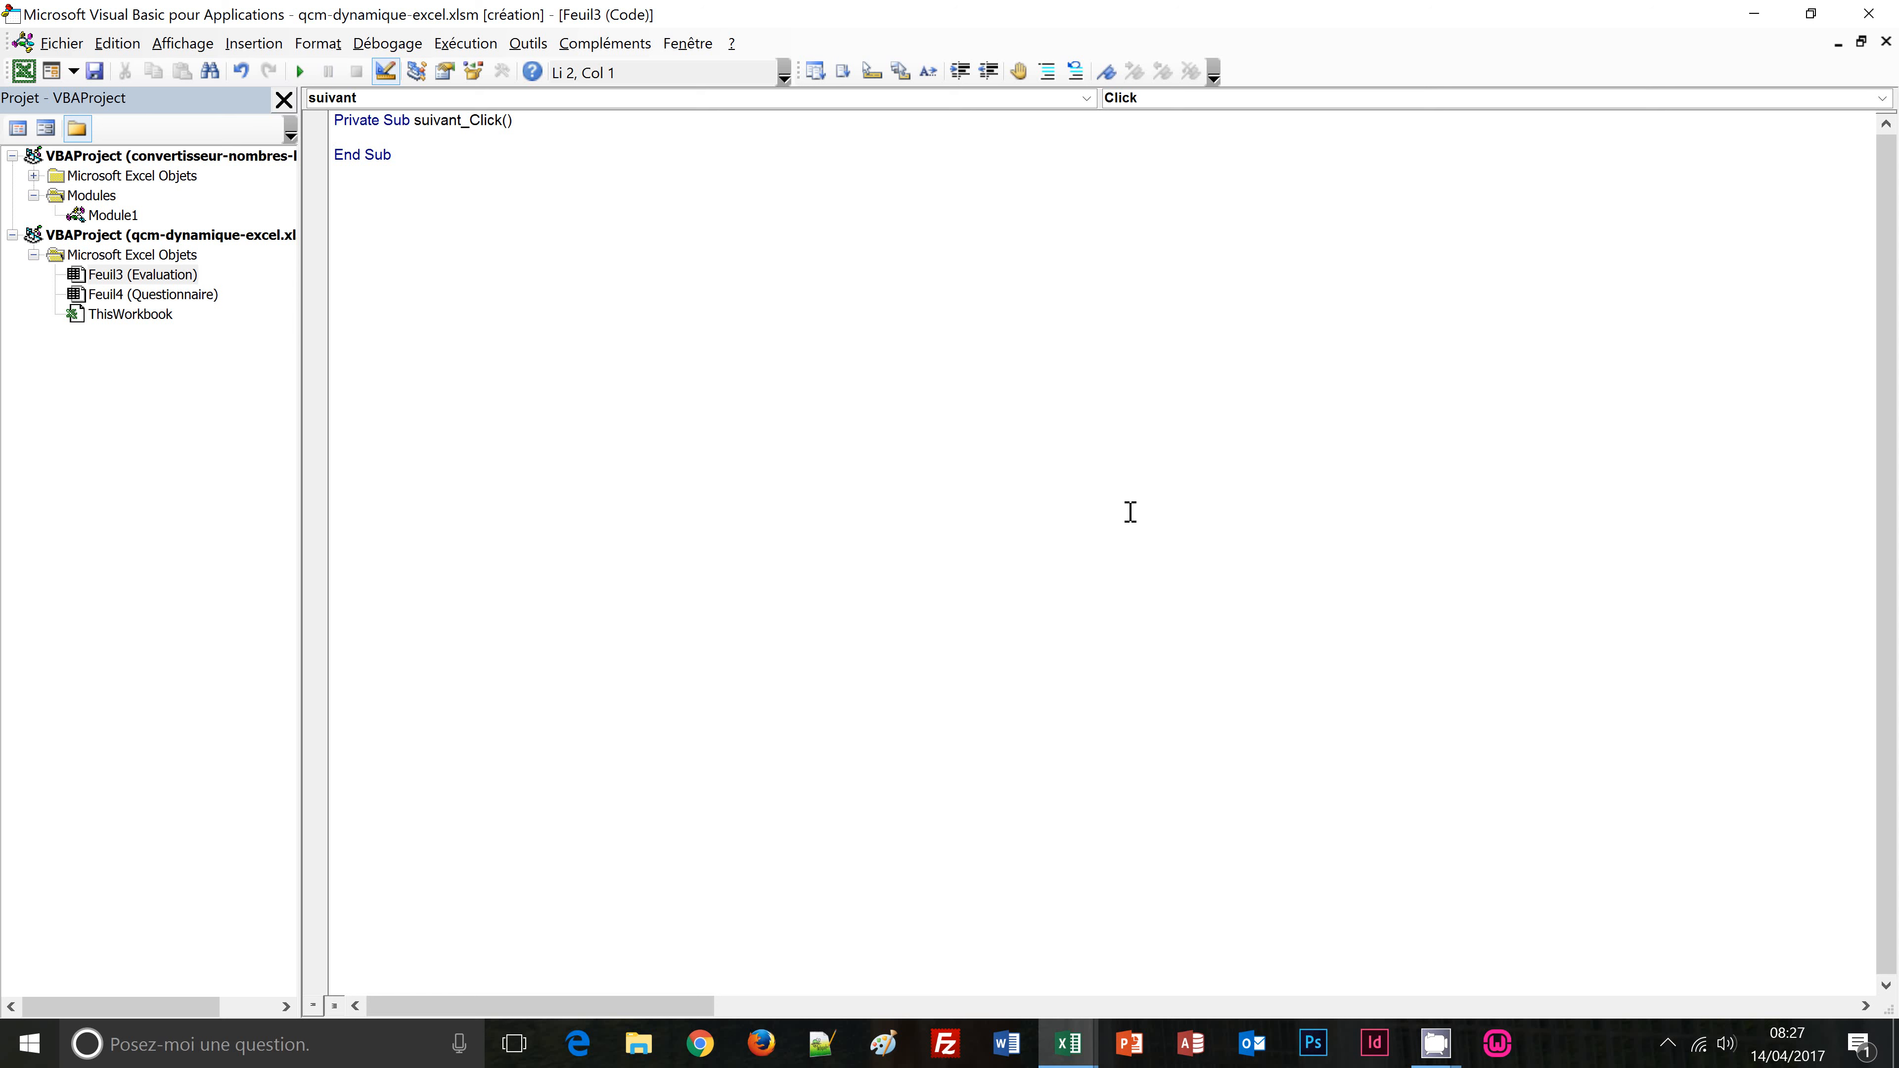
key("Return")
key("Return")
Step: Check the positions of the Votre choix cell C12 and the bordered cell J12 on the Evaluation sheet, and return to the VBA editor
left_click(1058, 1044)
left_click(959, 980)
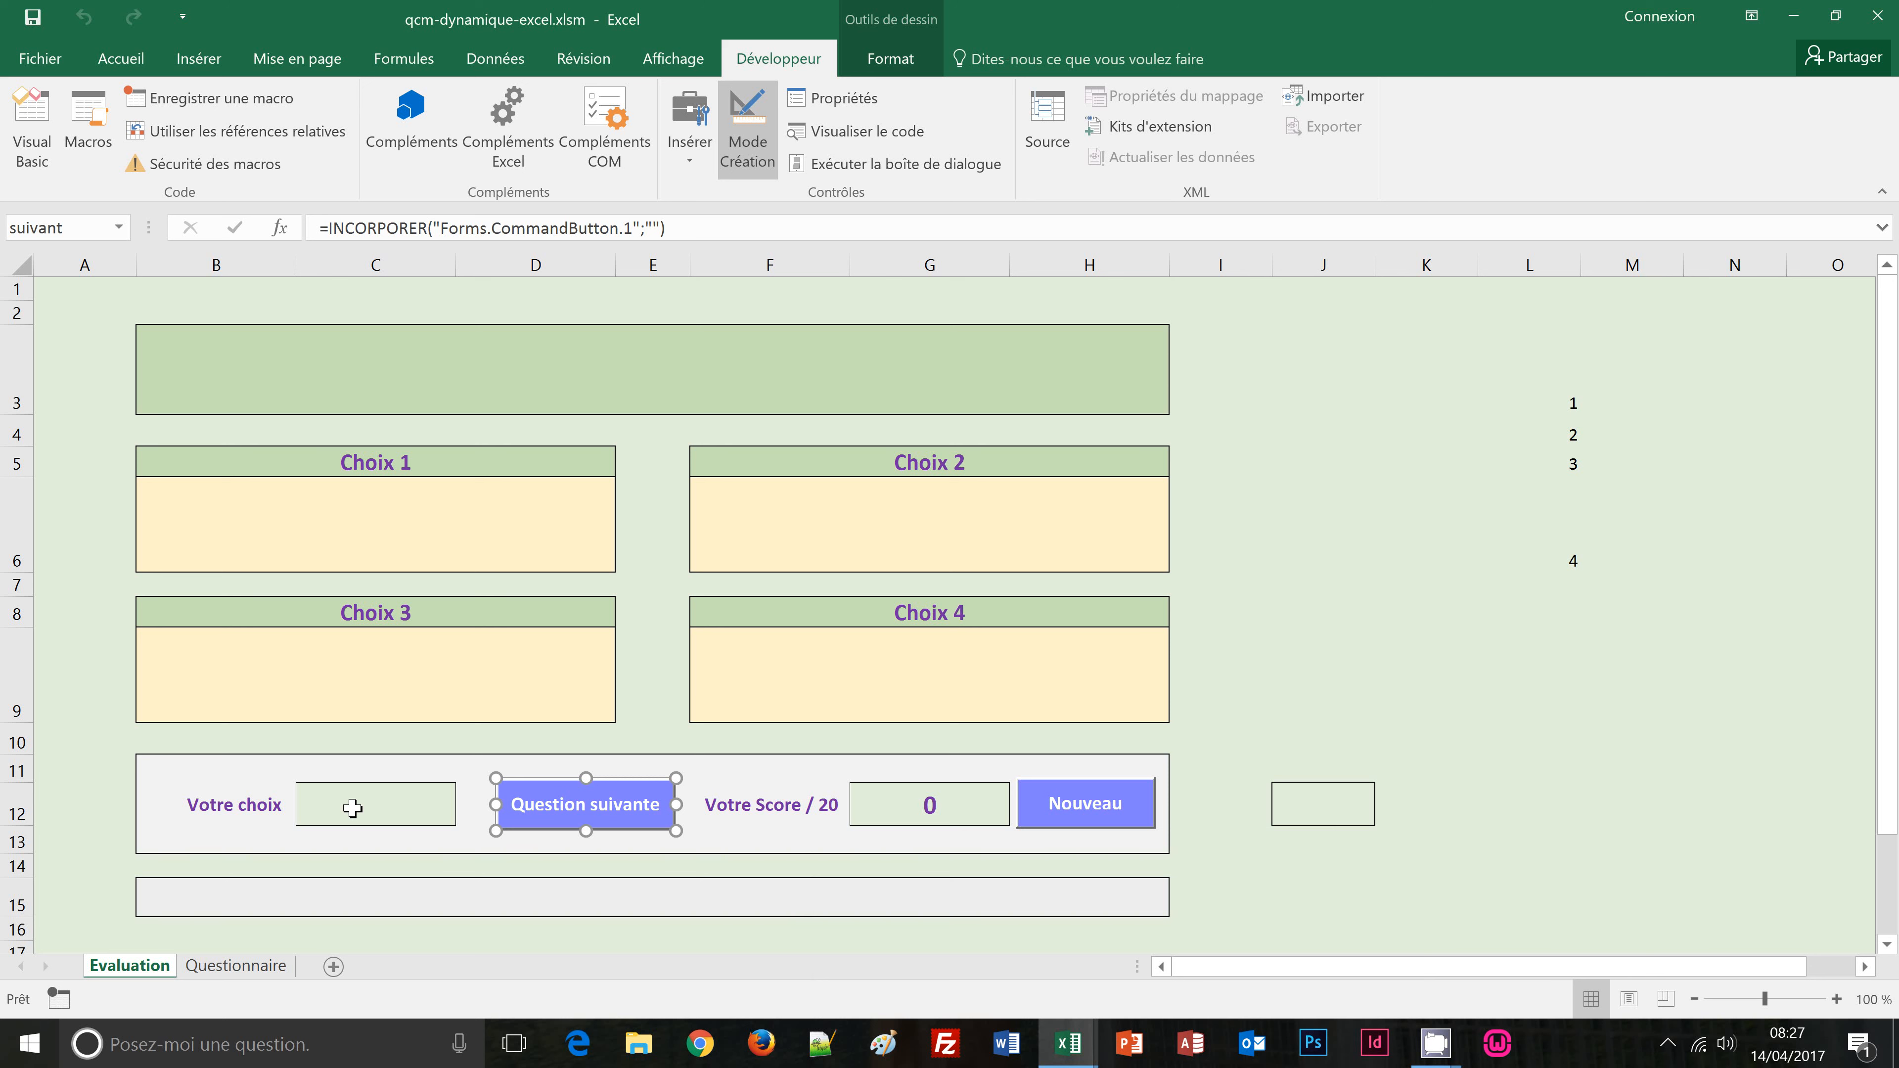
left_click(354, 808)
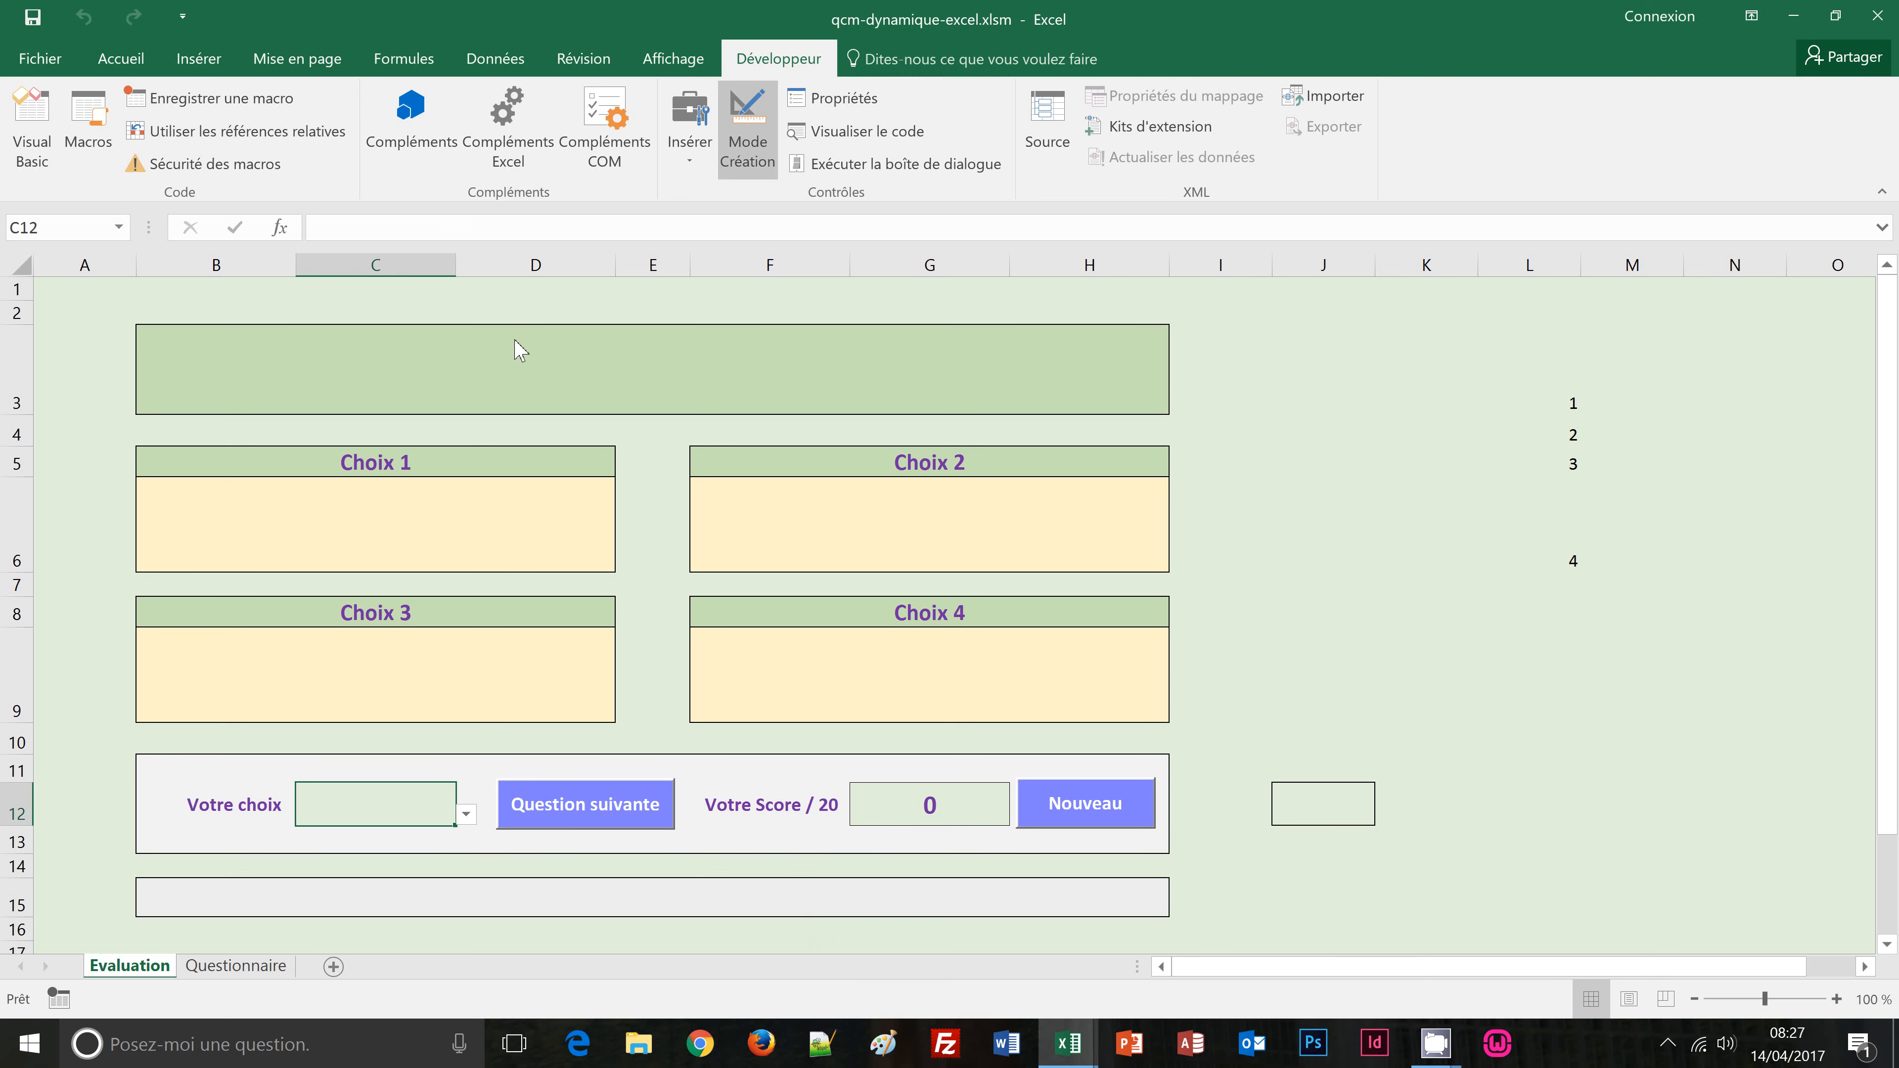
left_click(1344, 814)
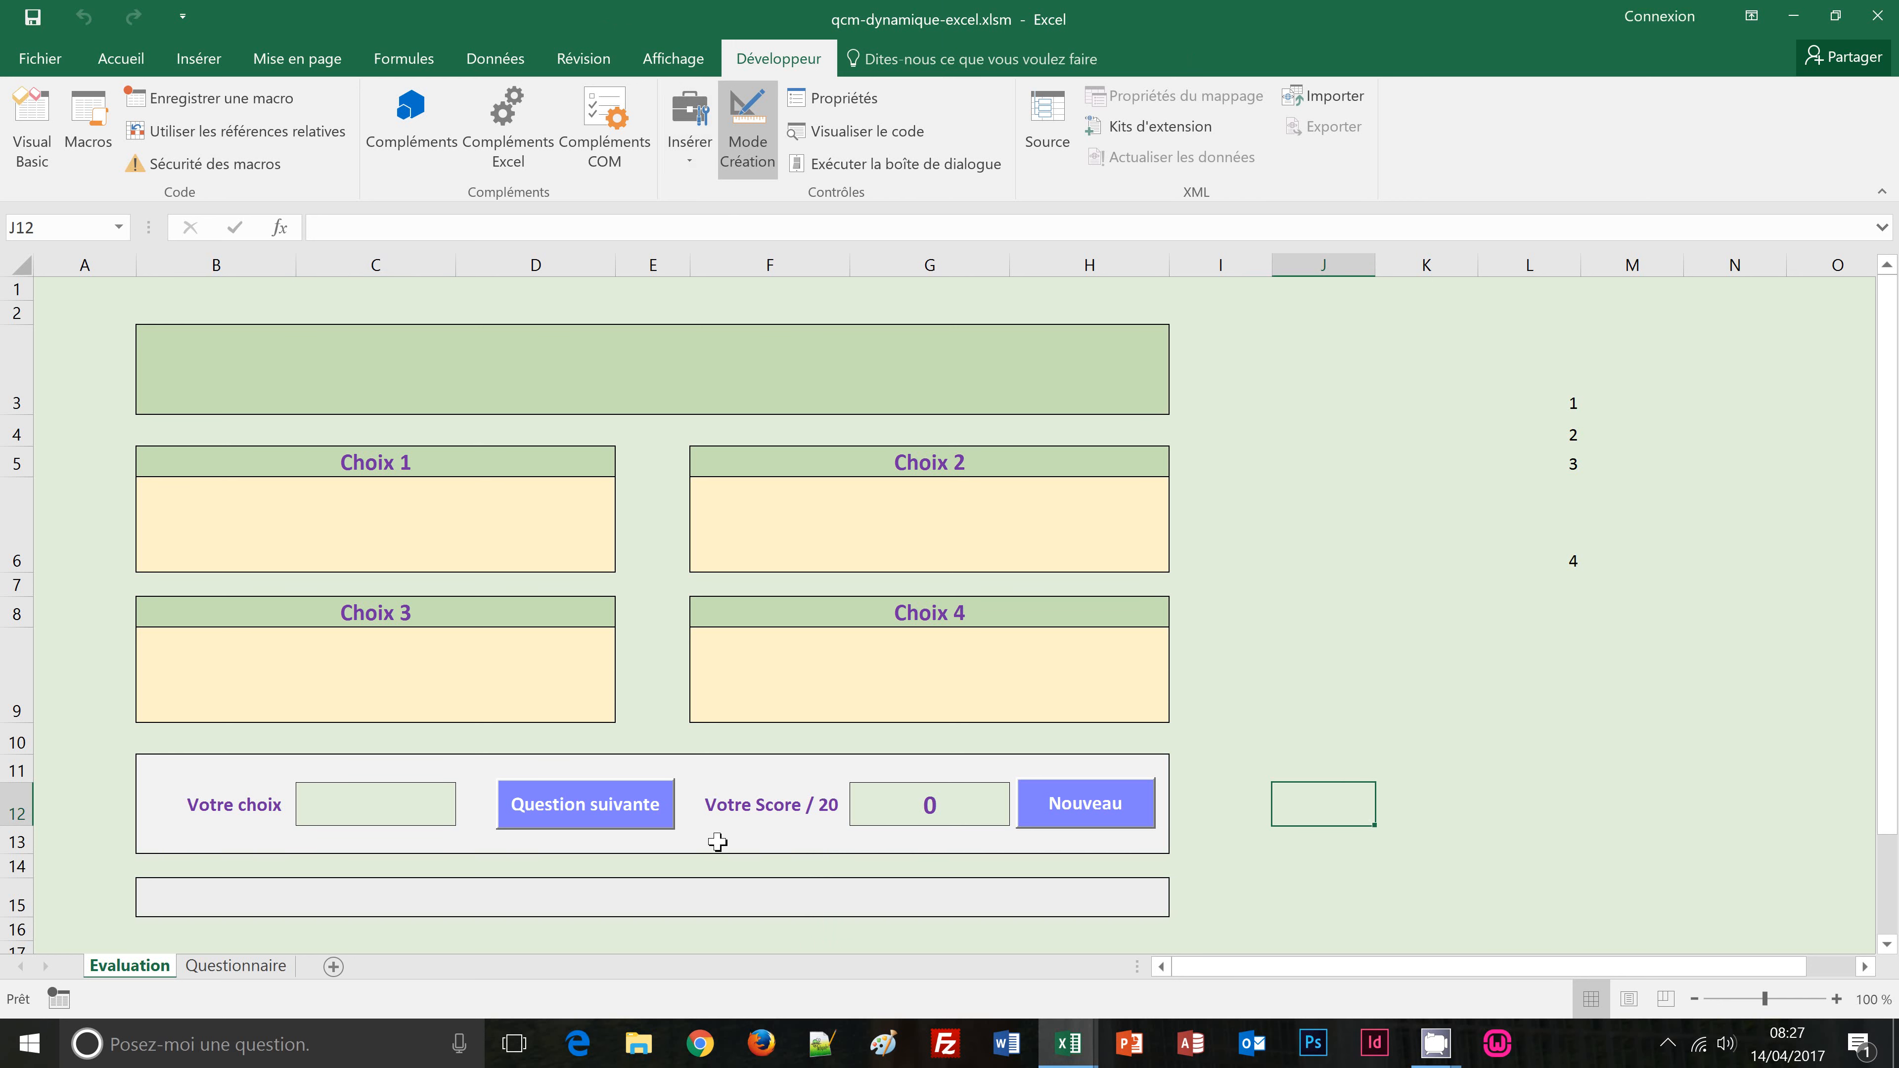
left_click(365, 816)
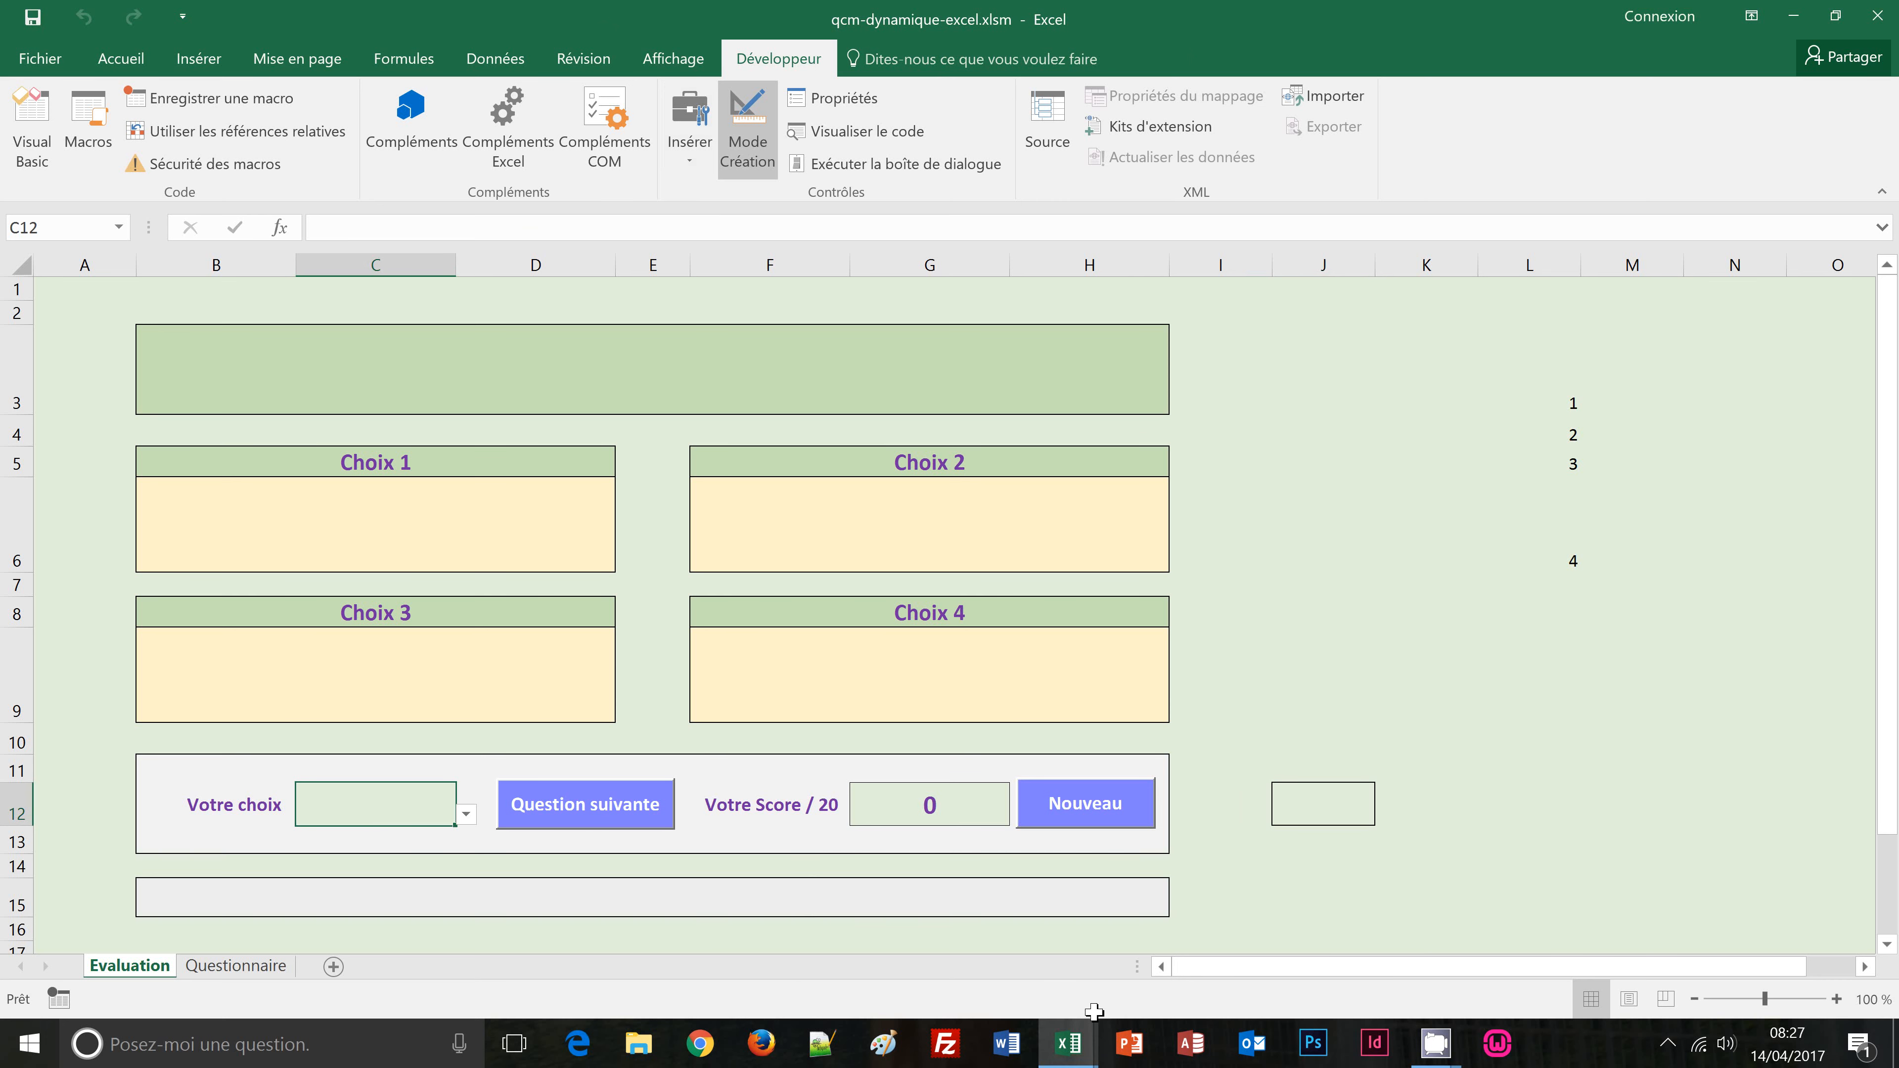
mouse_move(1079, 1061)
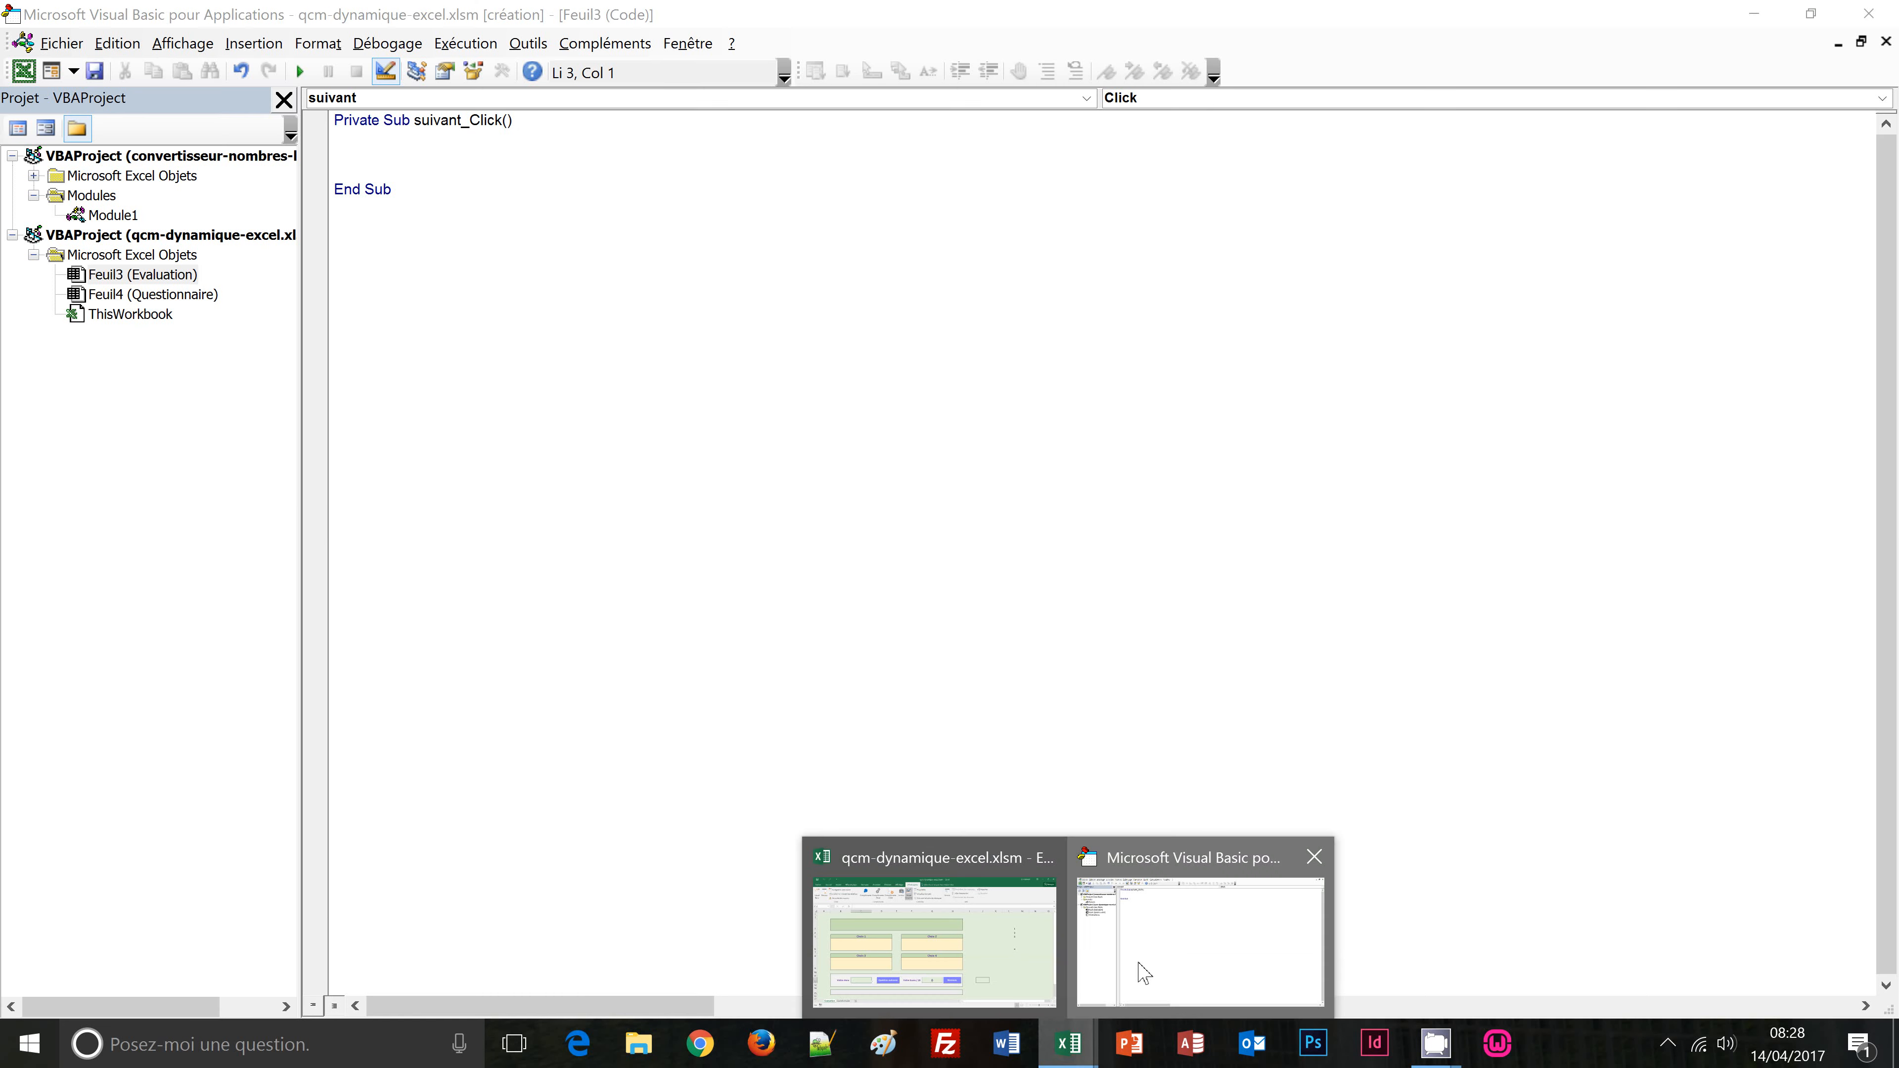
left_click(1137, 973)
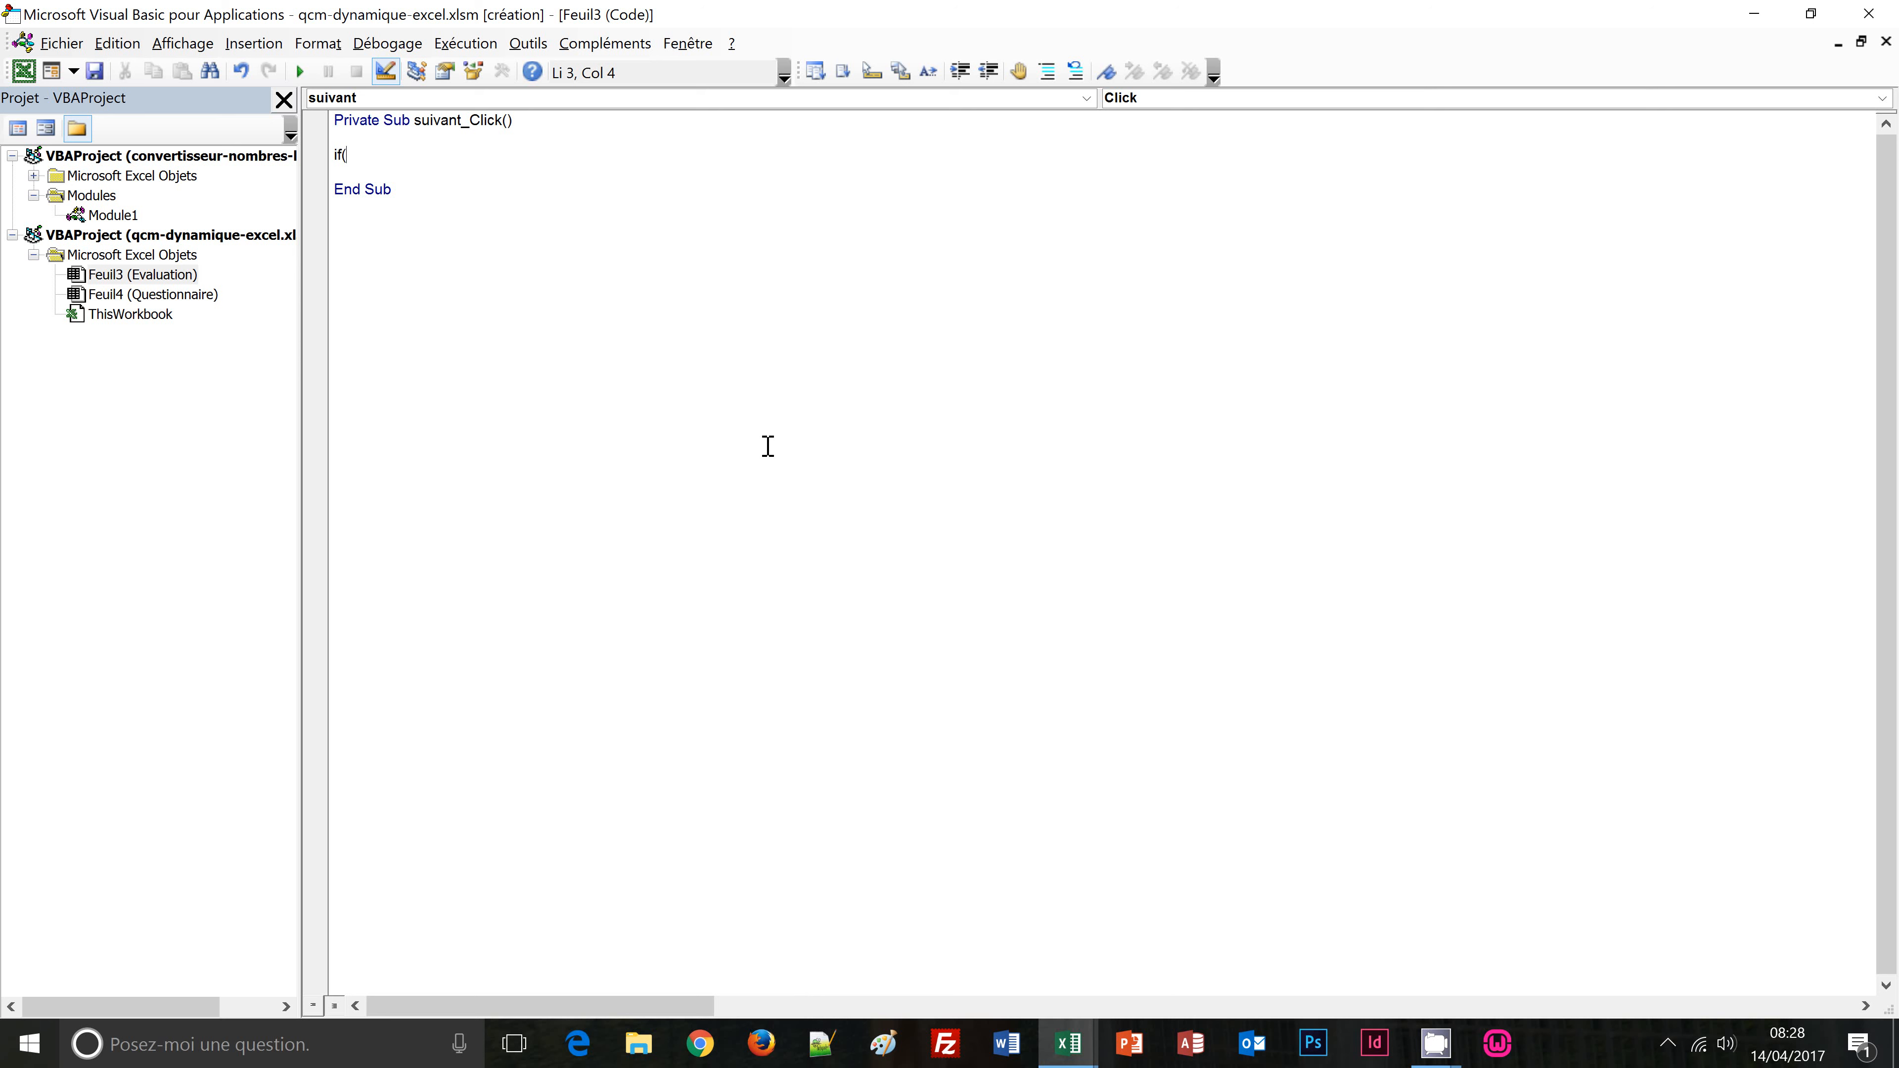
Step: Write an If block in suivant_Click with the condition (Cells(12, 3).Value <> ""), closed by End If
type("cells(")
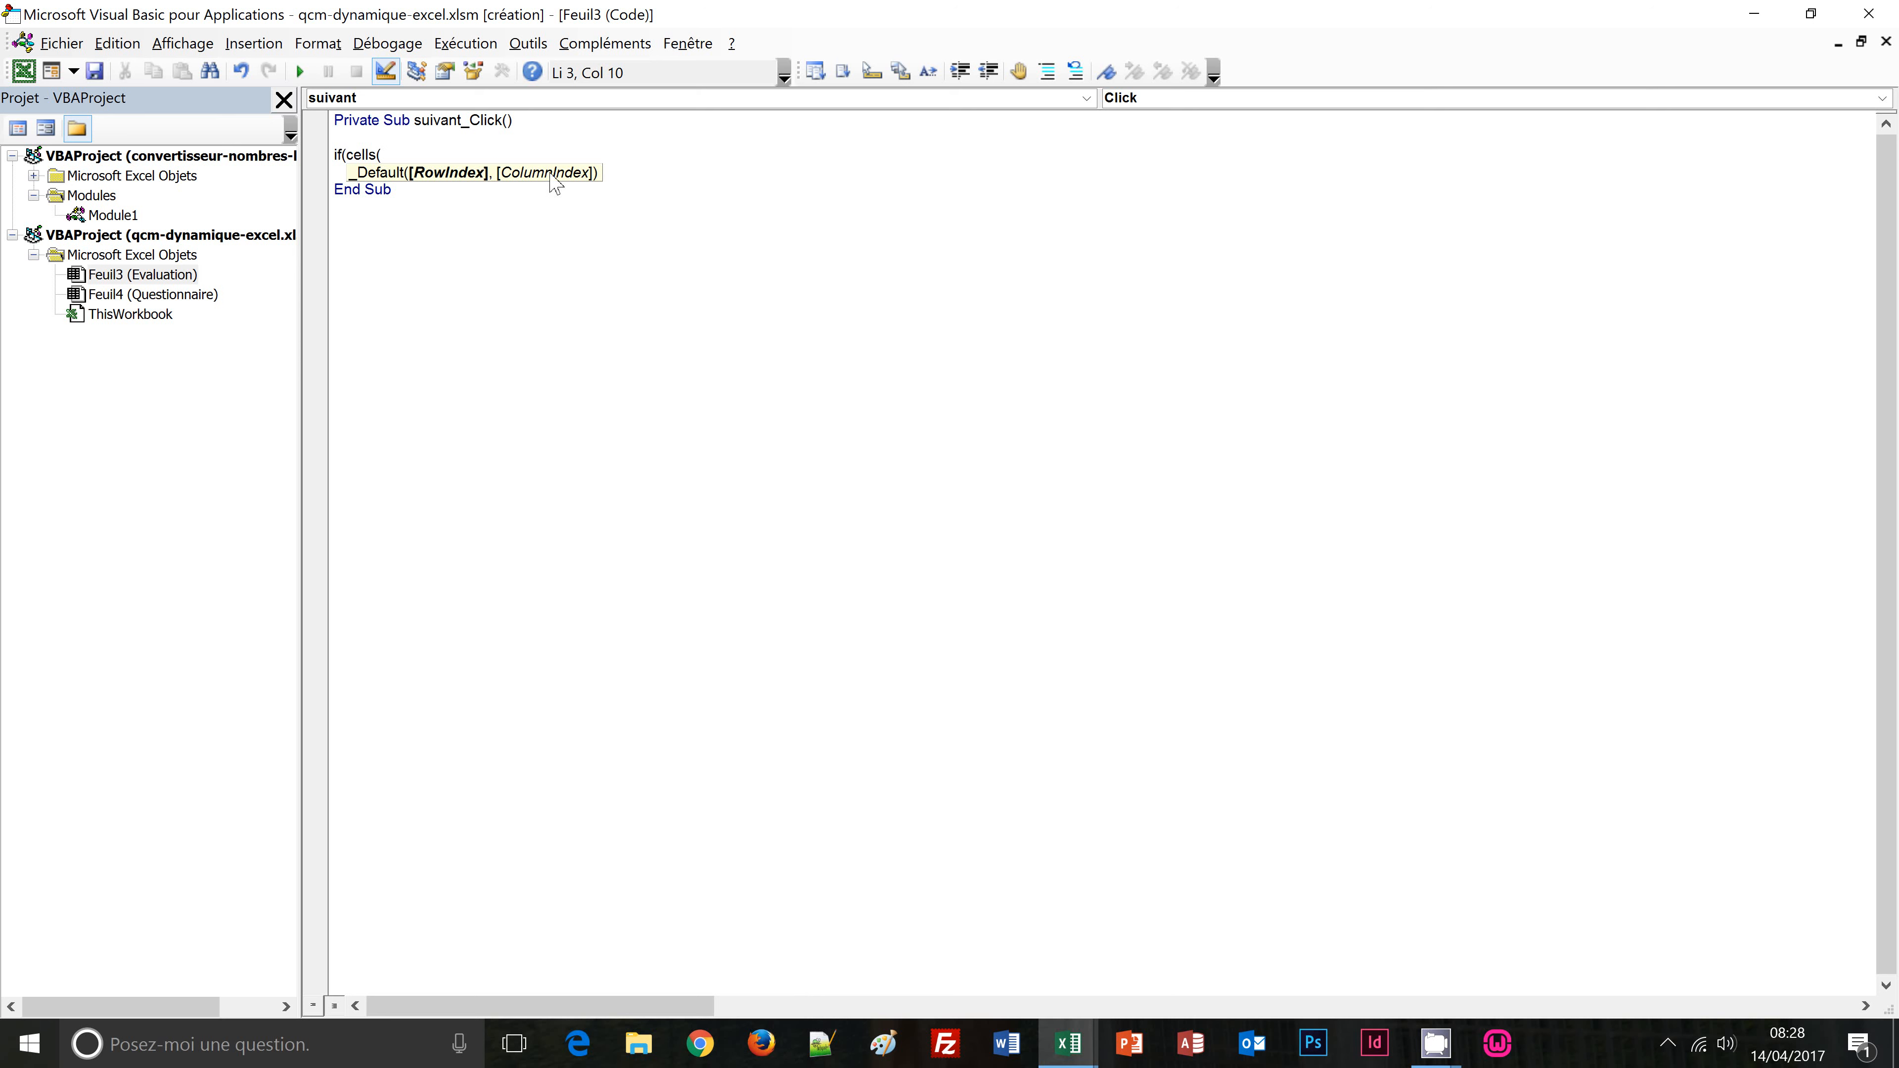
type("12,")
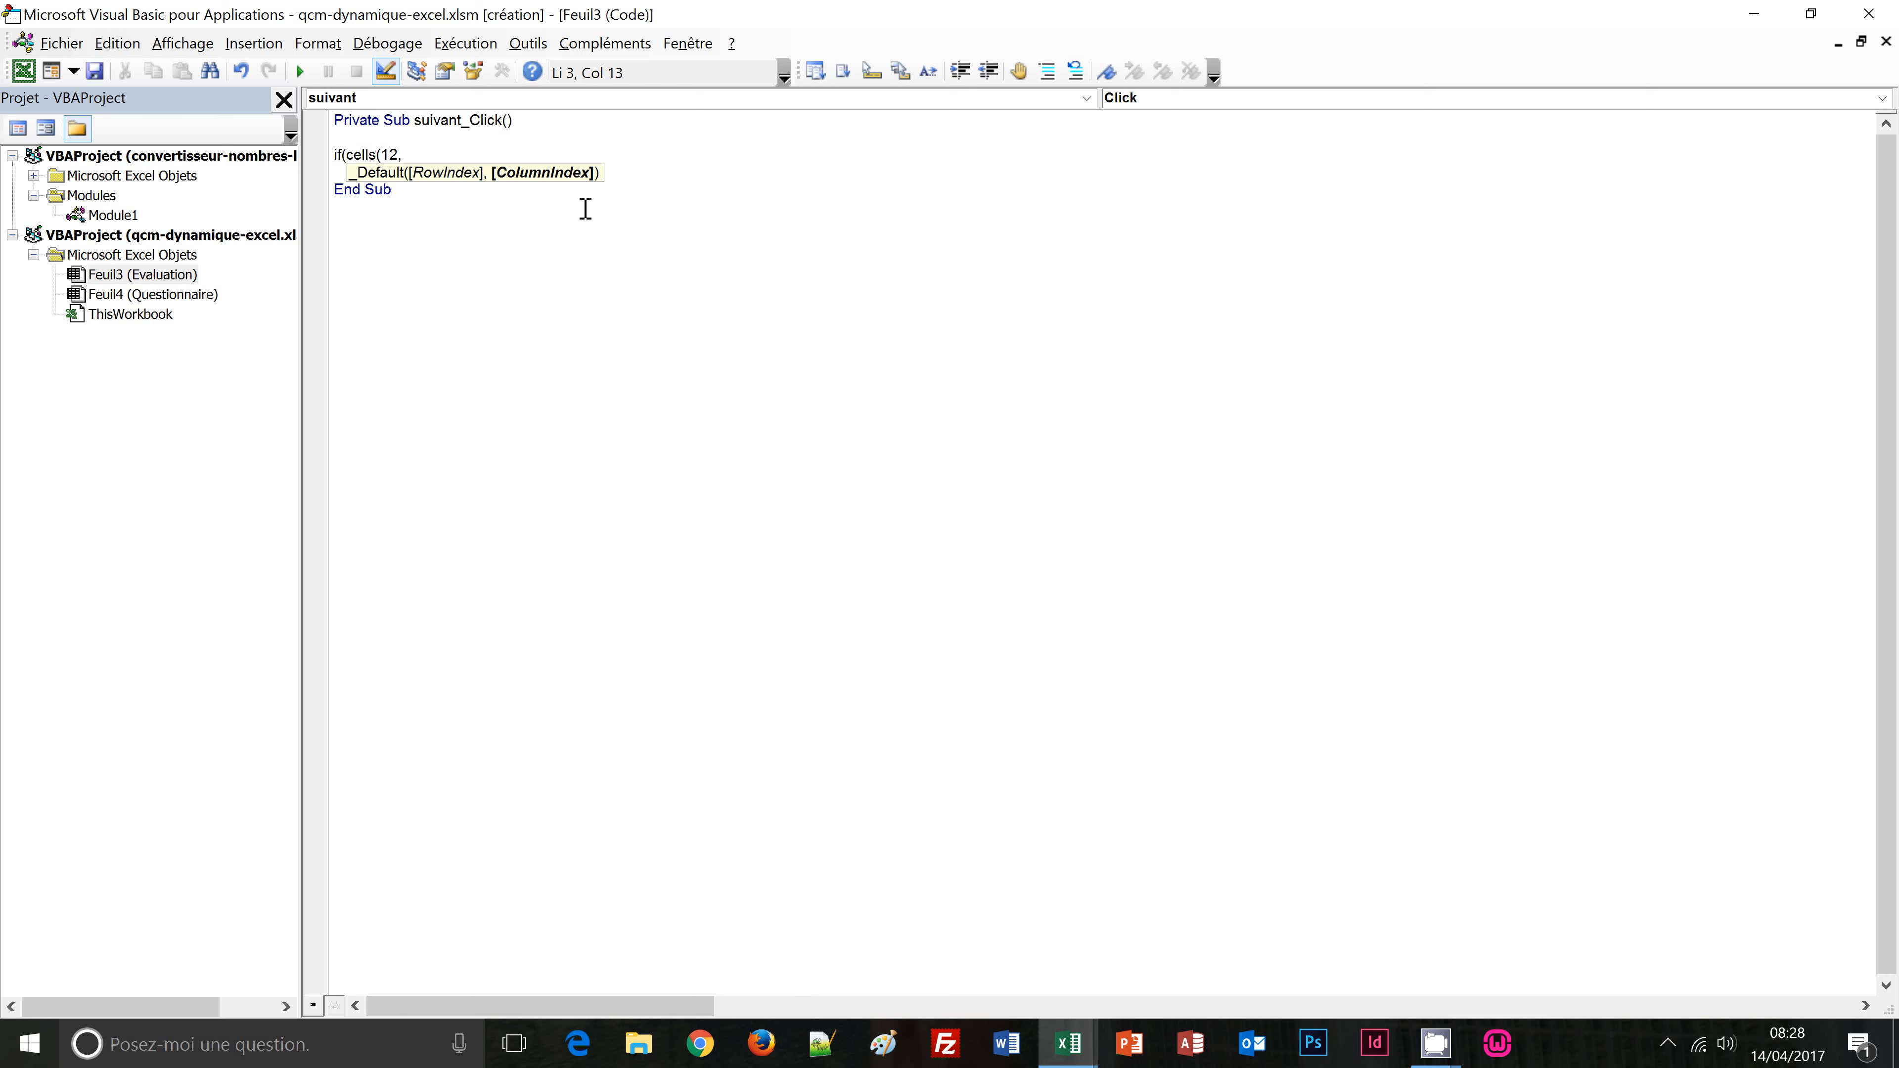
type("3)")
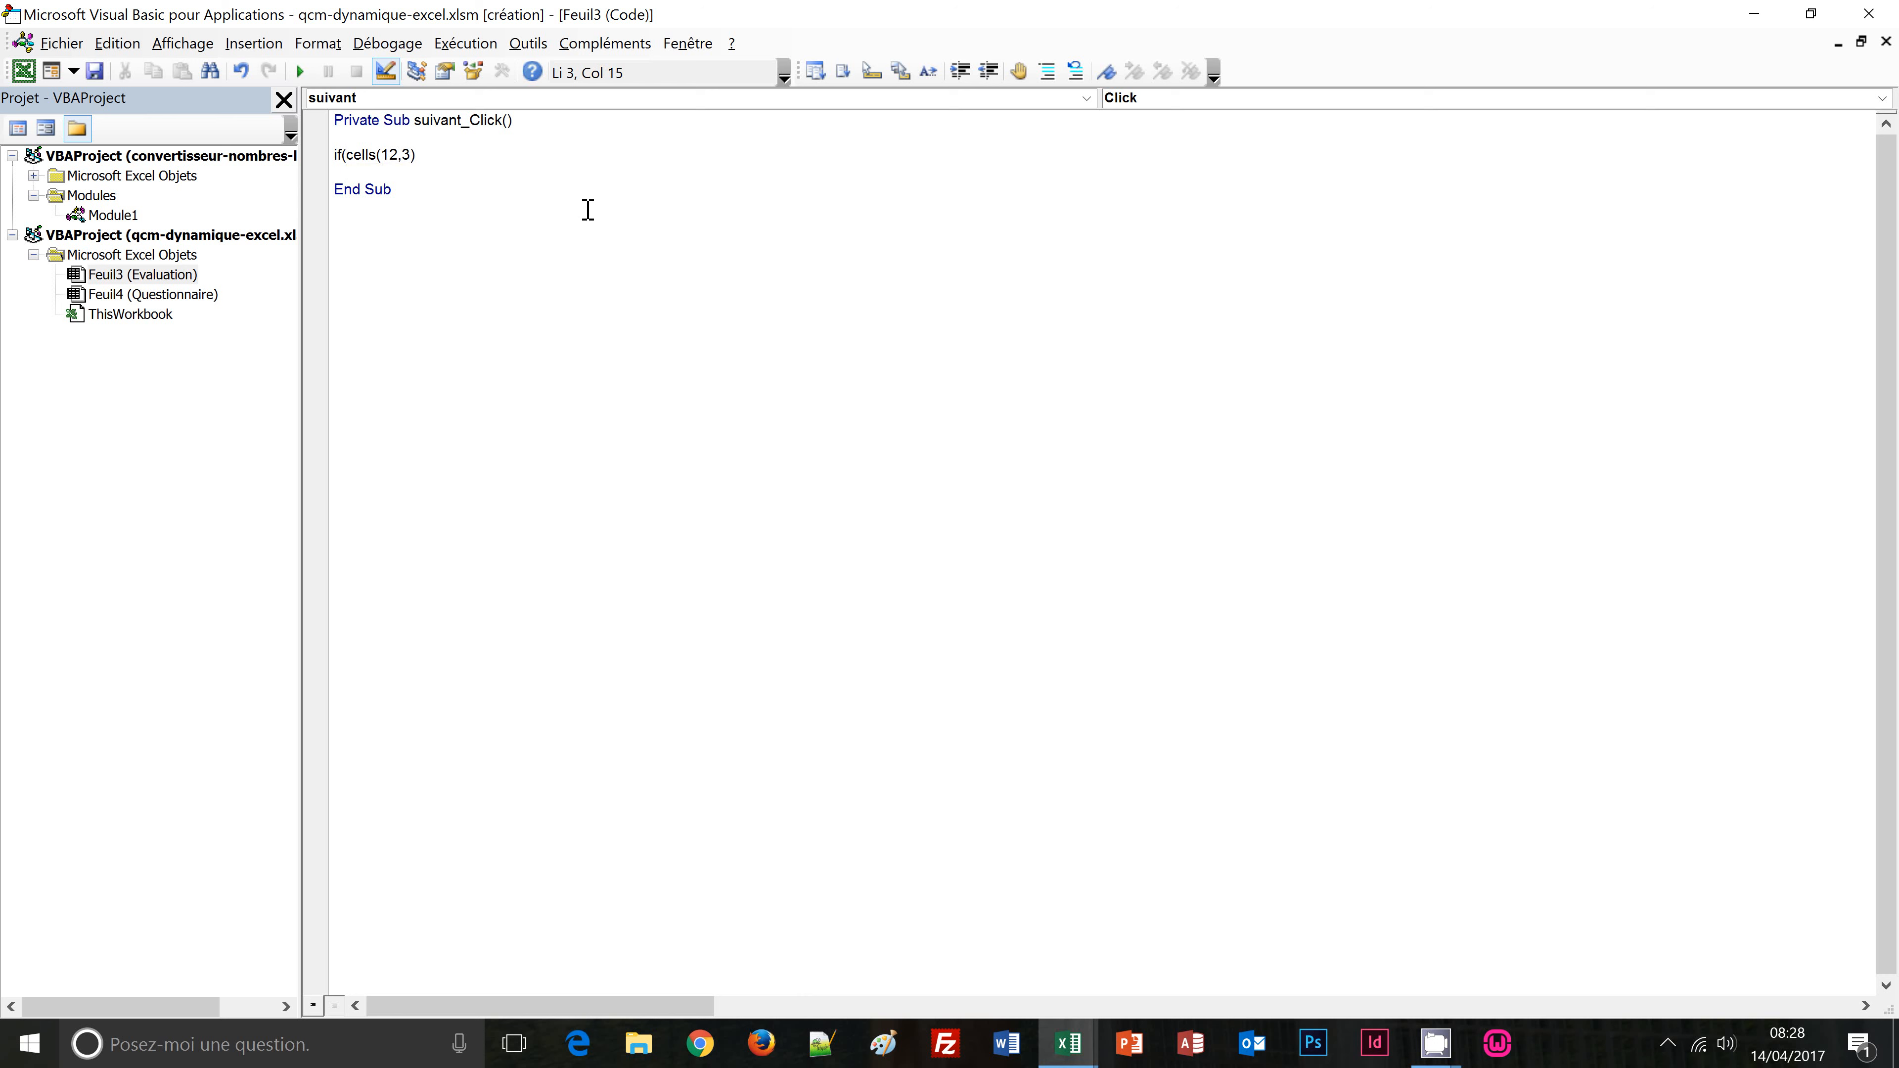
type(".value")
key("BackSpace")
type("<> \"\") then")
key("Return")
key("Return")
type("end if")
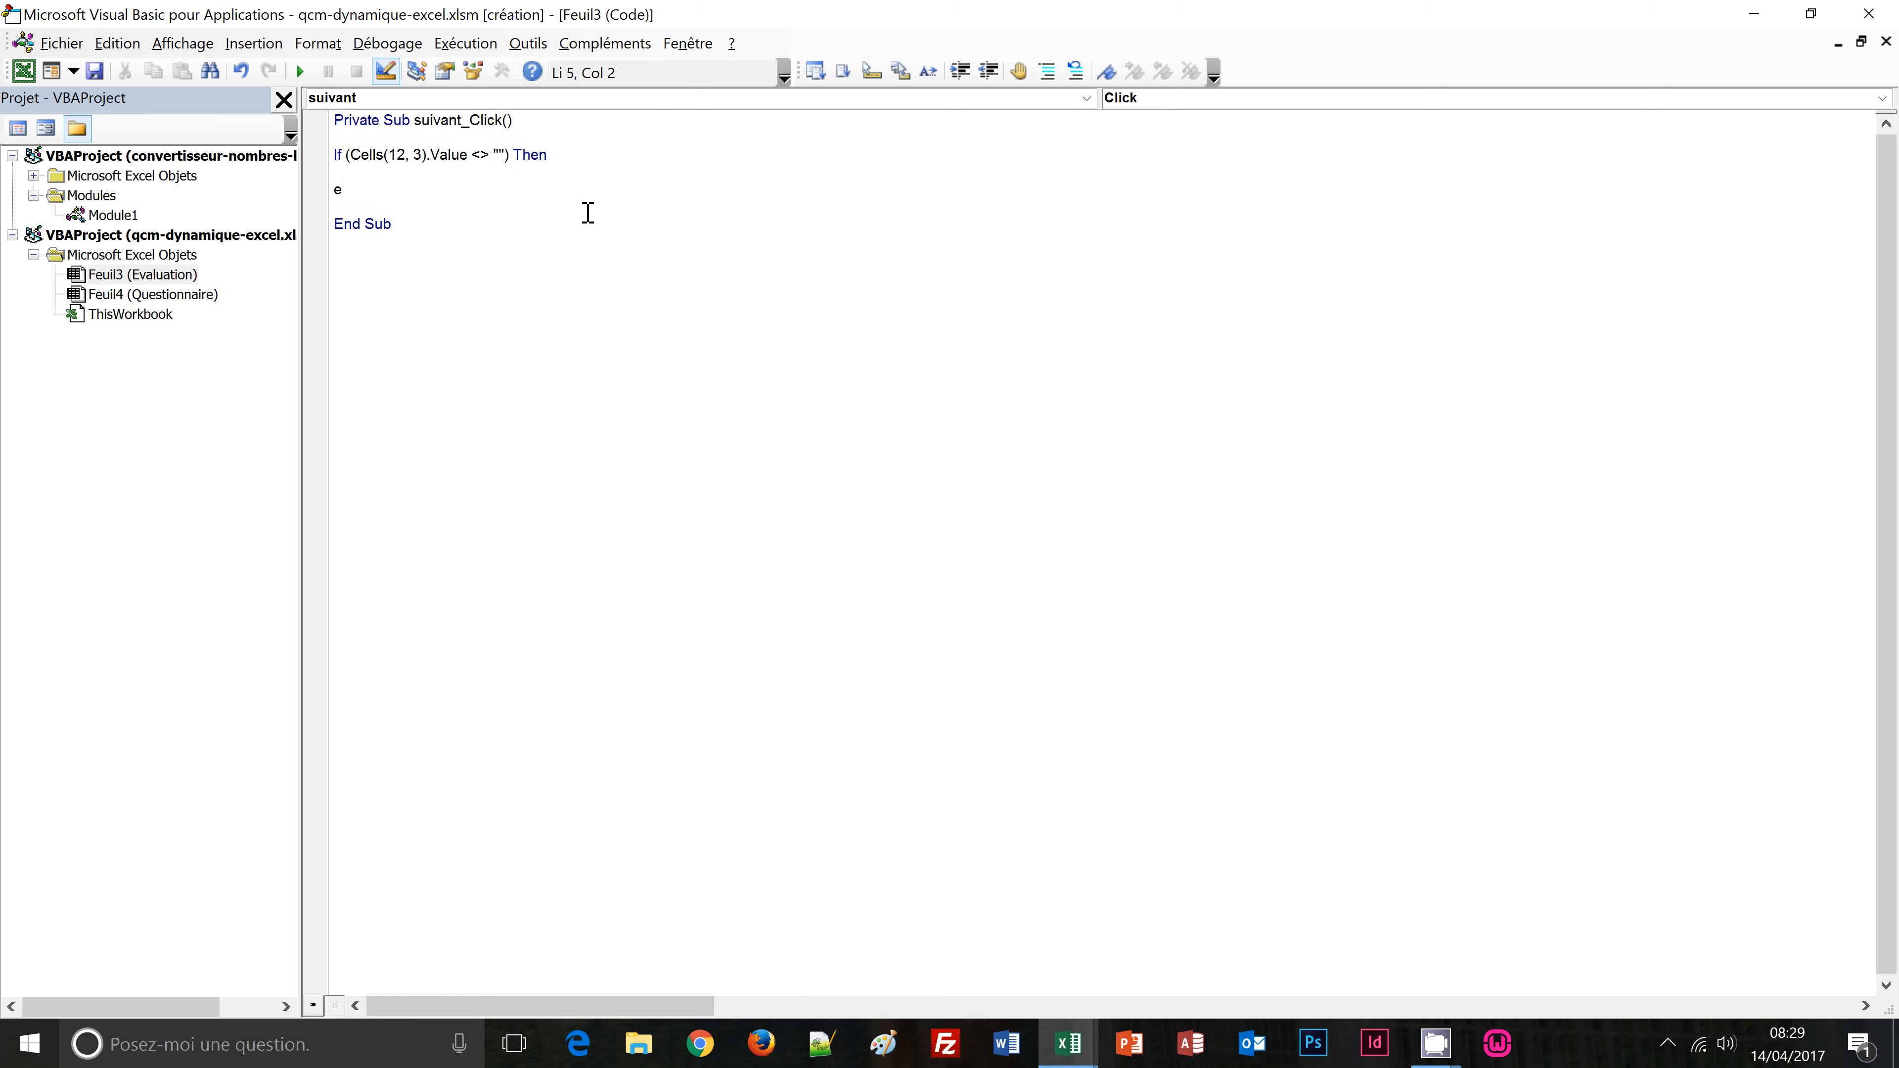
Step: Start an instruction inside the If block with the cell reference cells(12,10).value
key("Up")
key("Return")
key("Return")
type("cells(12")
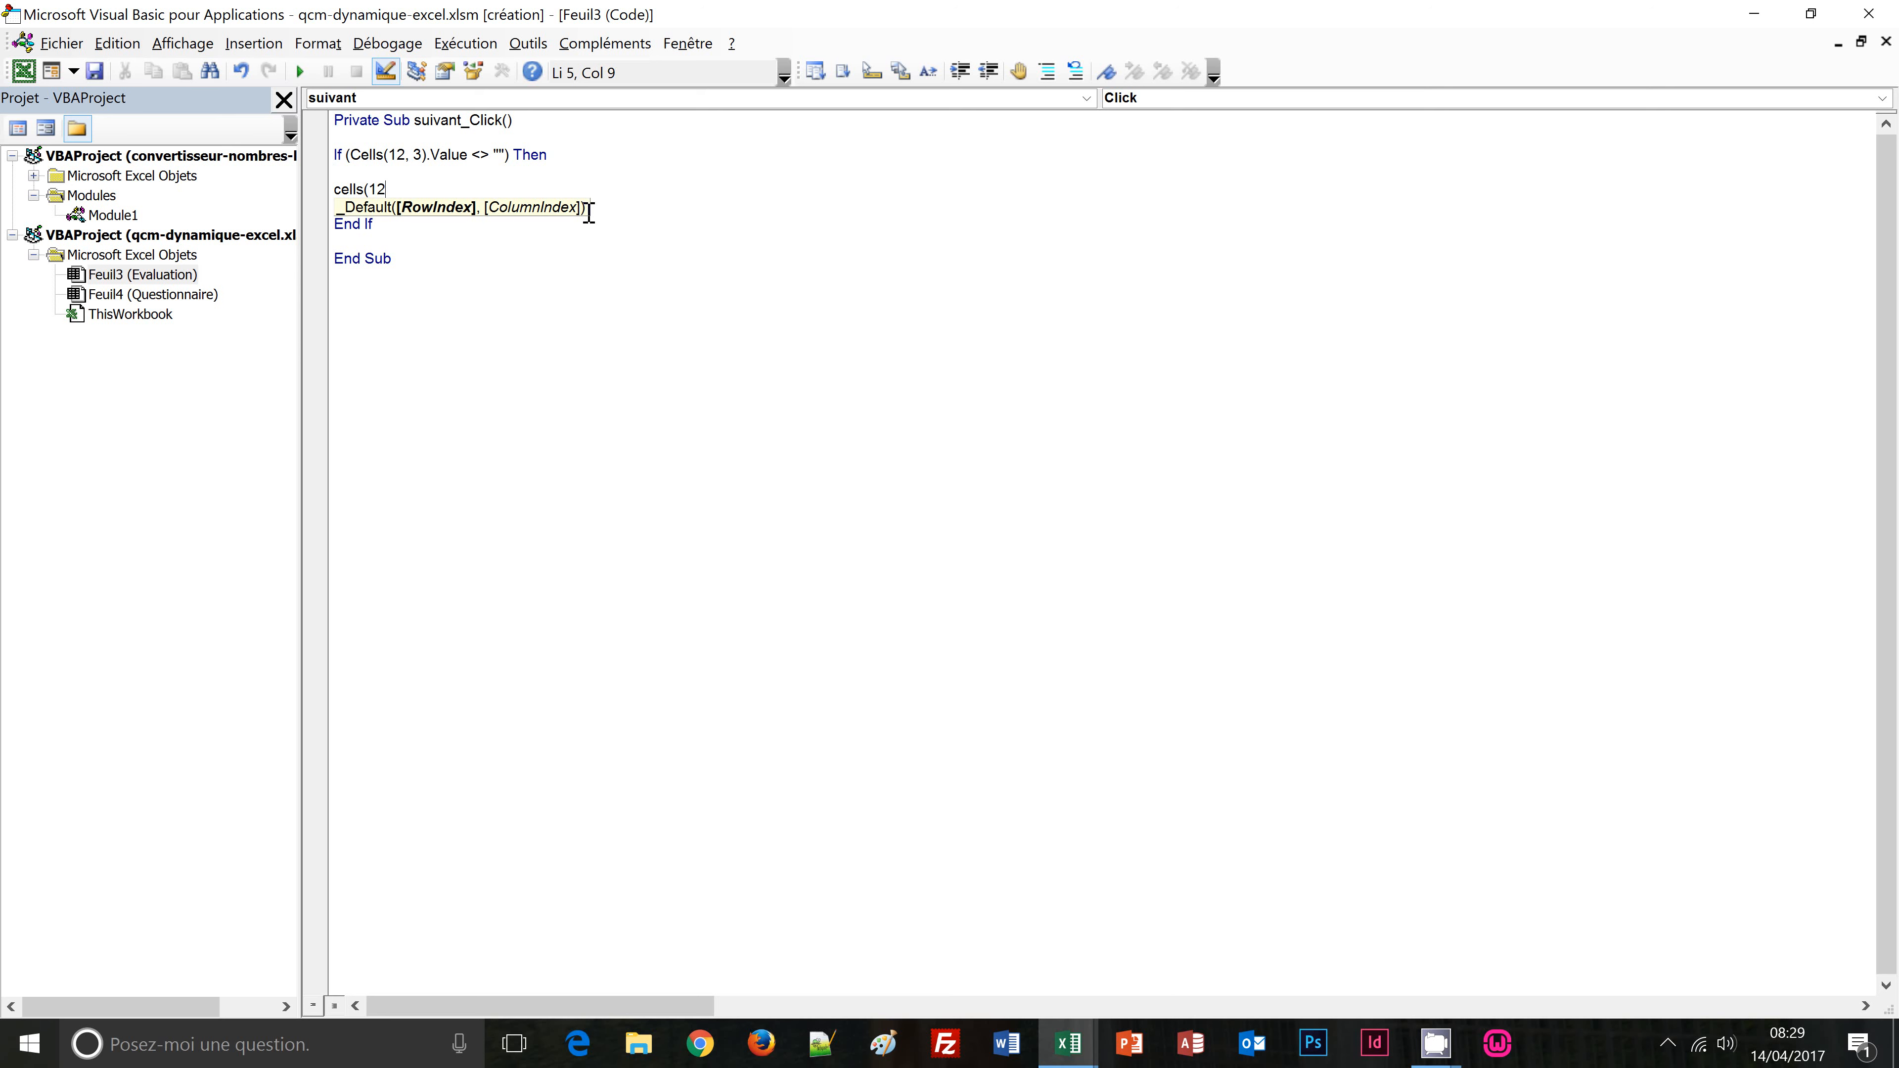
type(",10)")
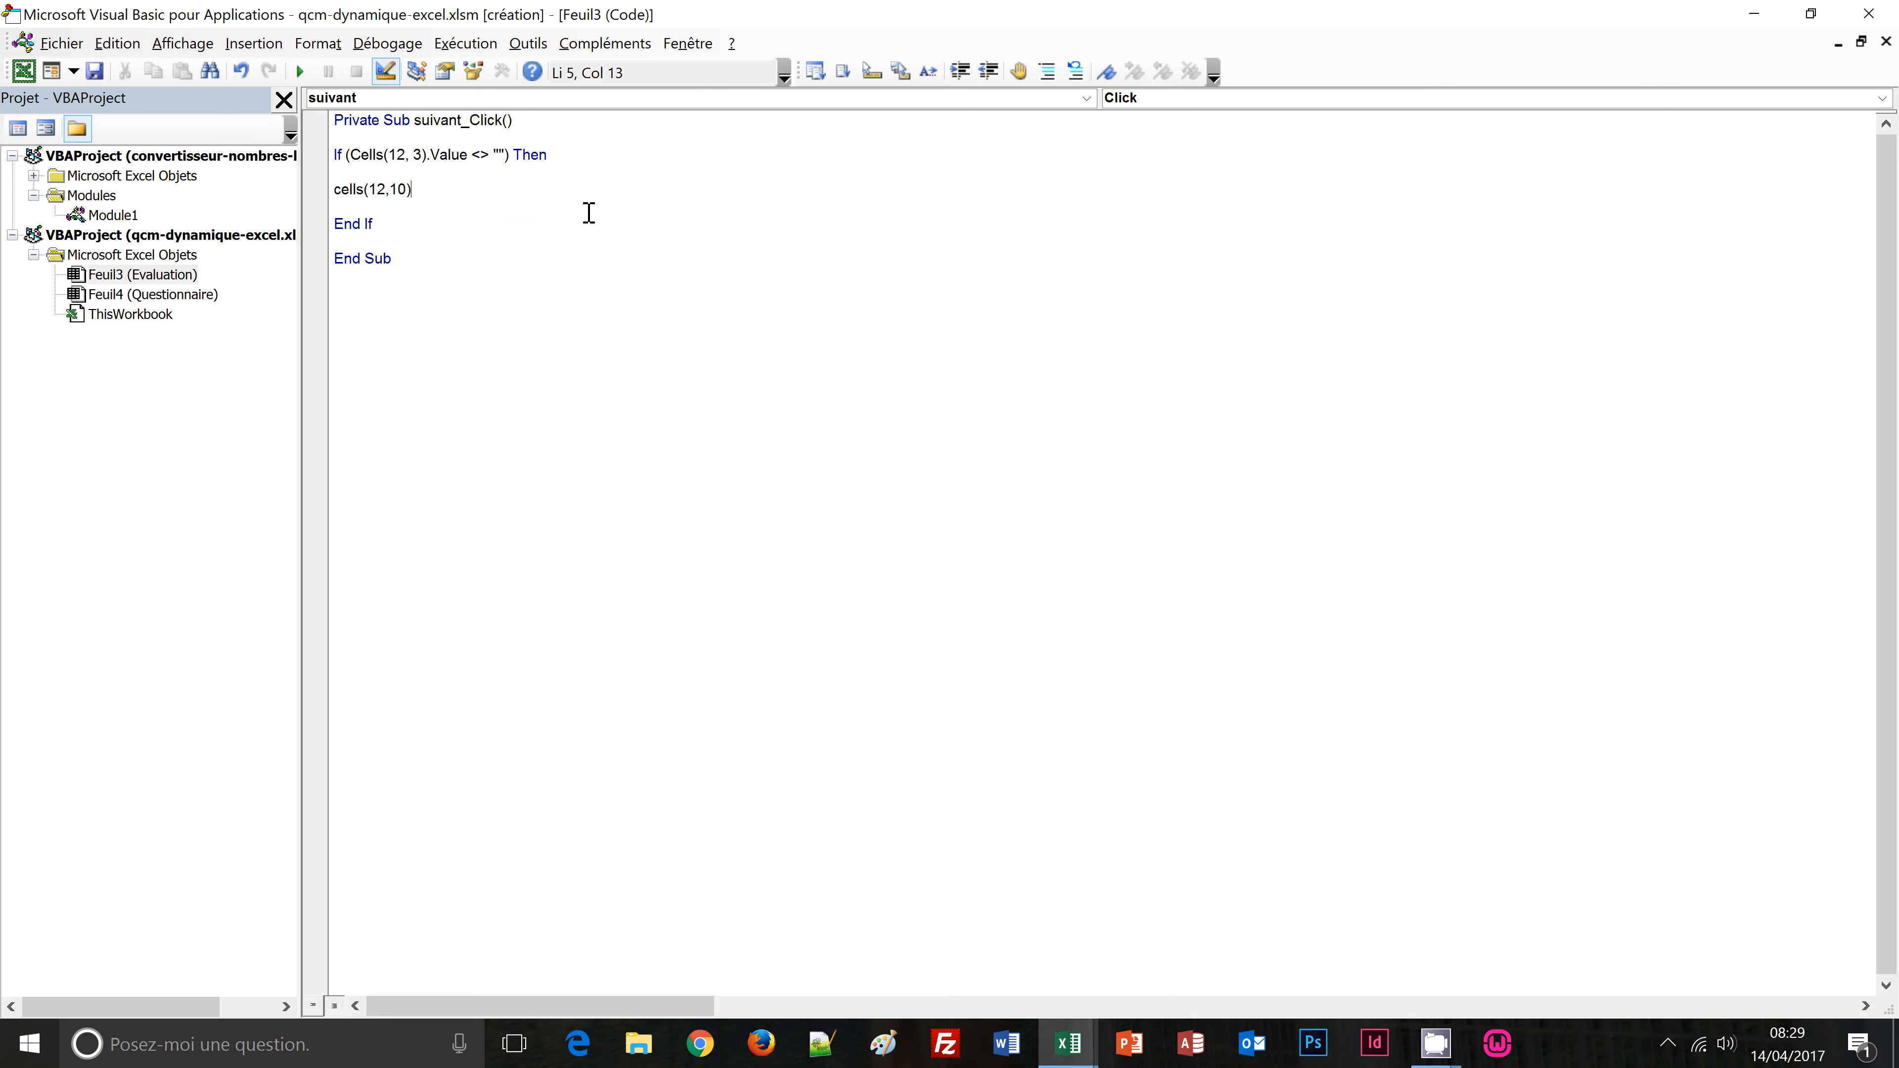
type(".value")
Step: Extend the instruction in the If block so that cells(12,10).value is assigned its own cells(12,10).value
key("shift+Home")
key("ctrl+c")
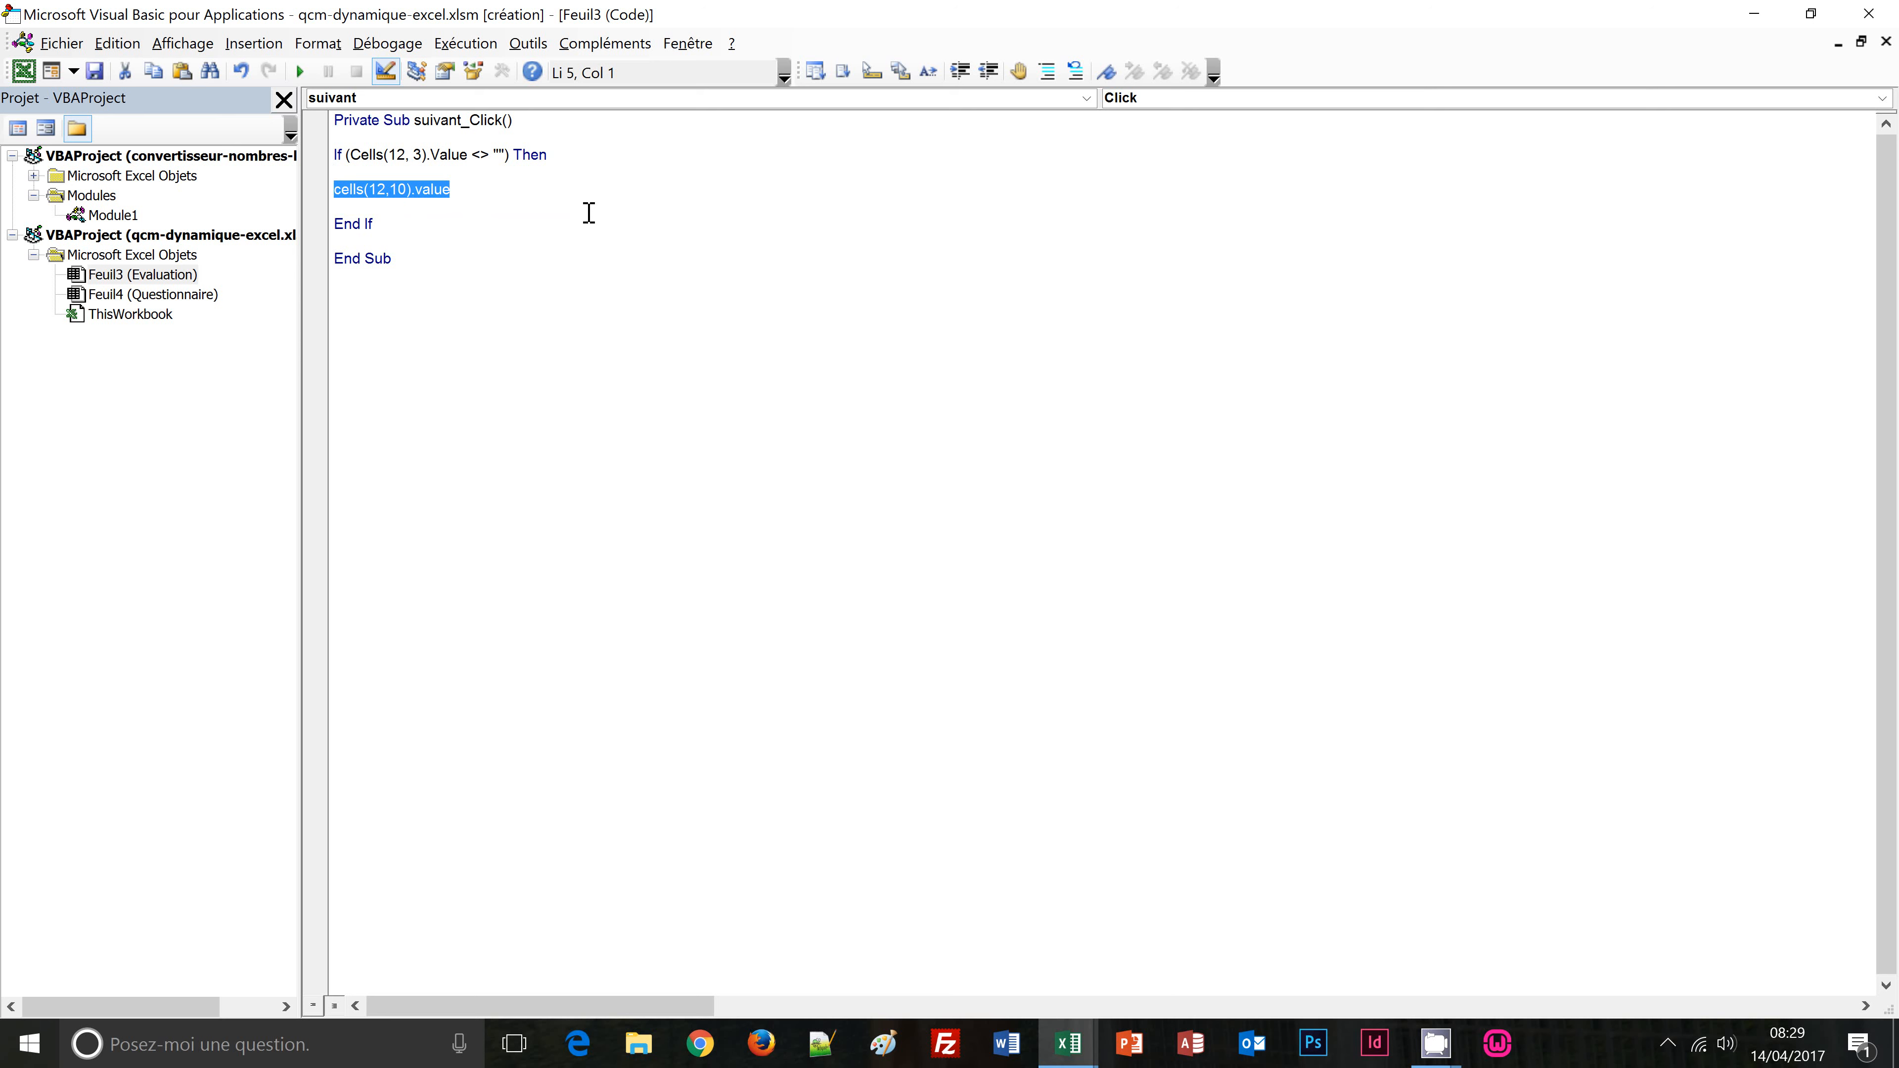
left_click(542, 200)
type("=")
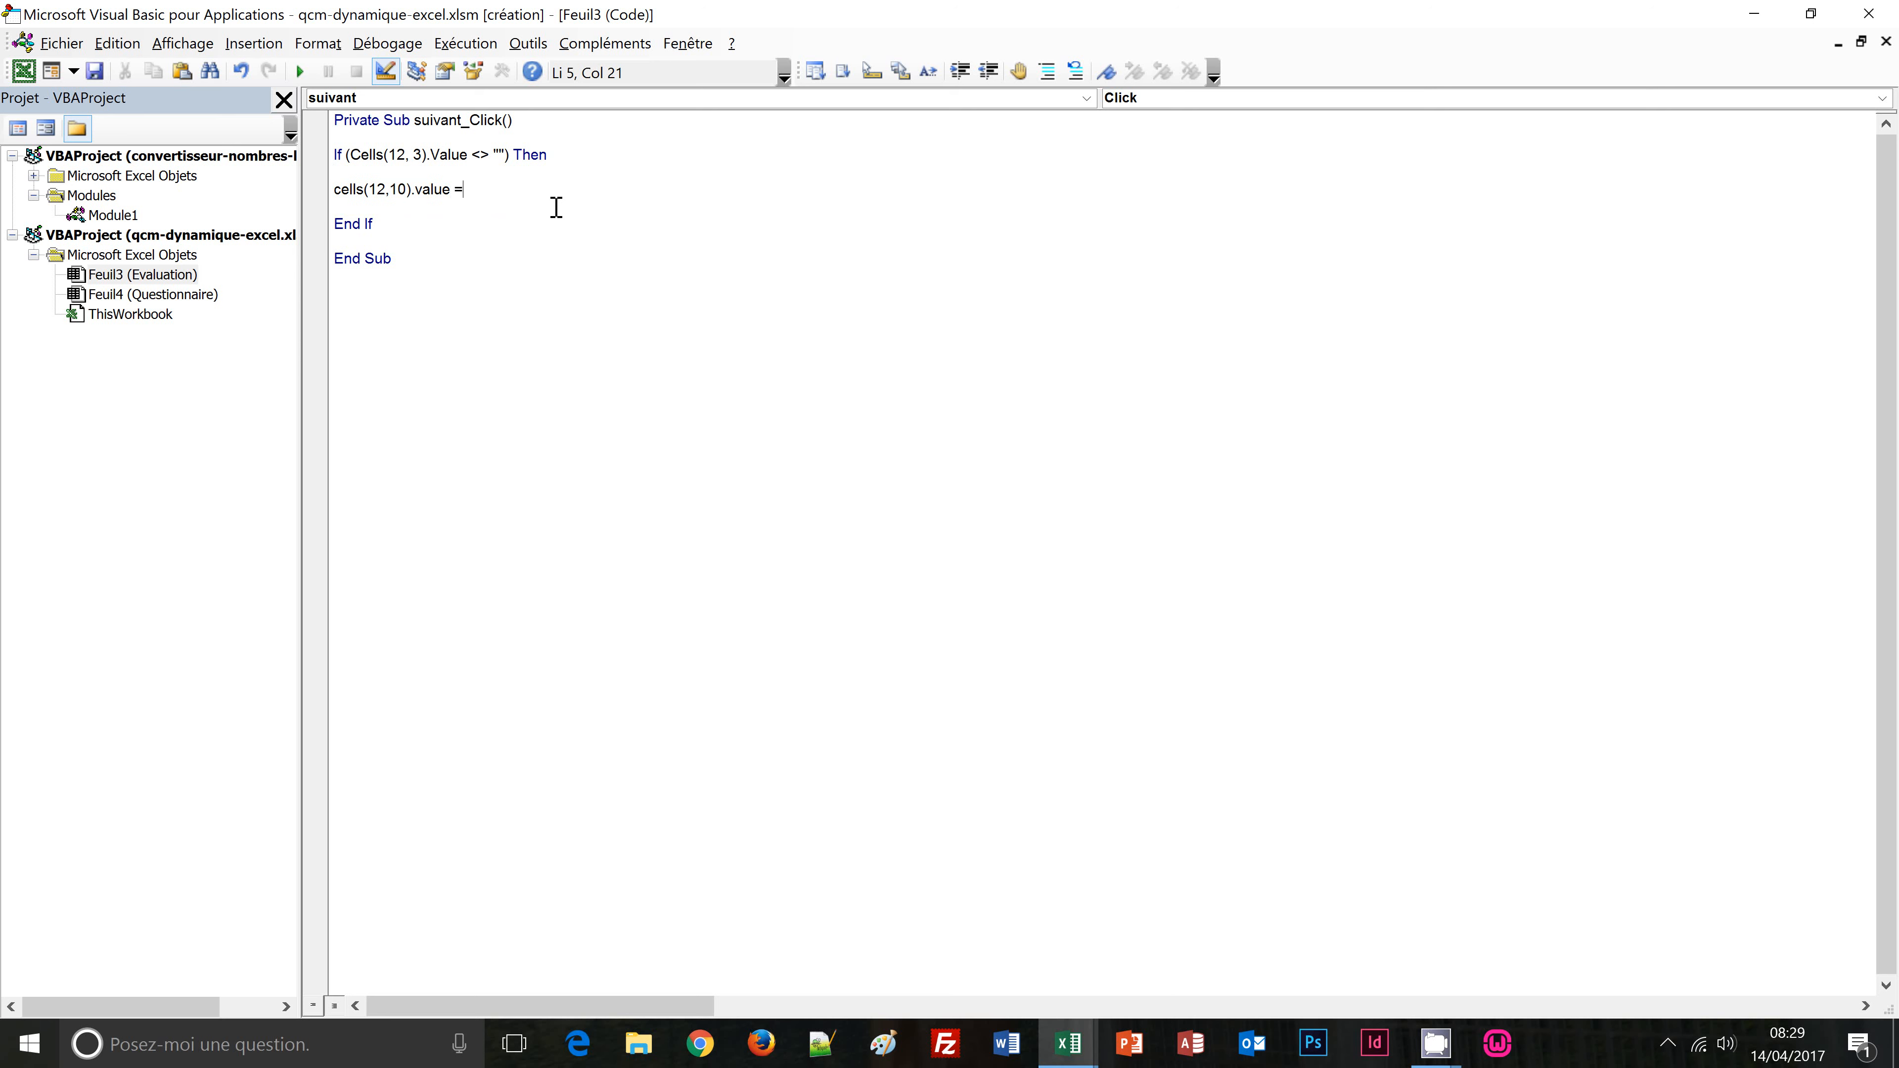
key("ctrl+v")
Step: Complete the assignment by concatenating the Votre choix cell with & Cells(12, 3).Value, and start a new line below
type("& (cells")
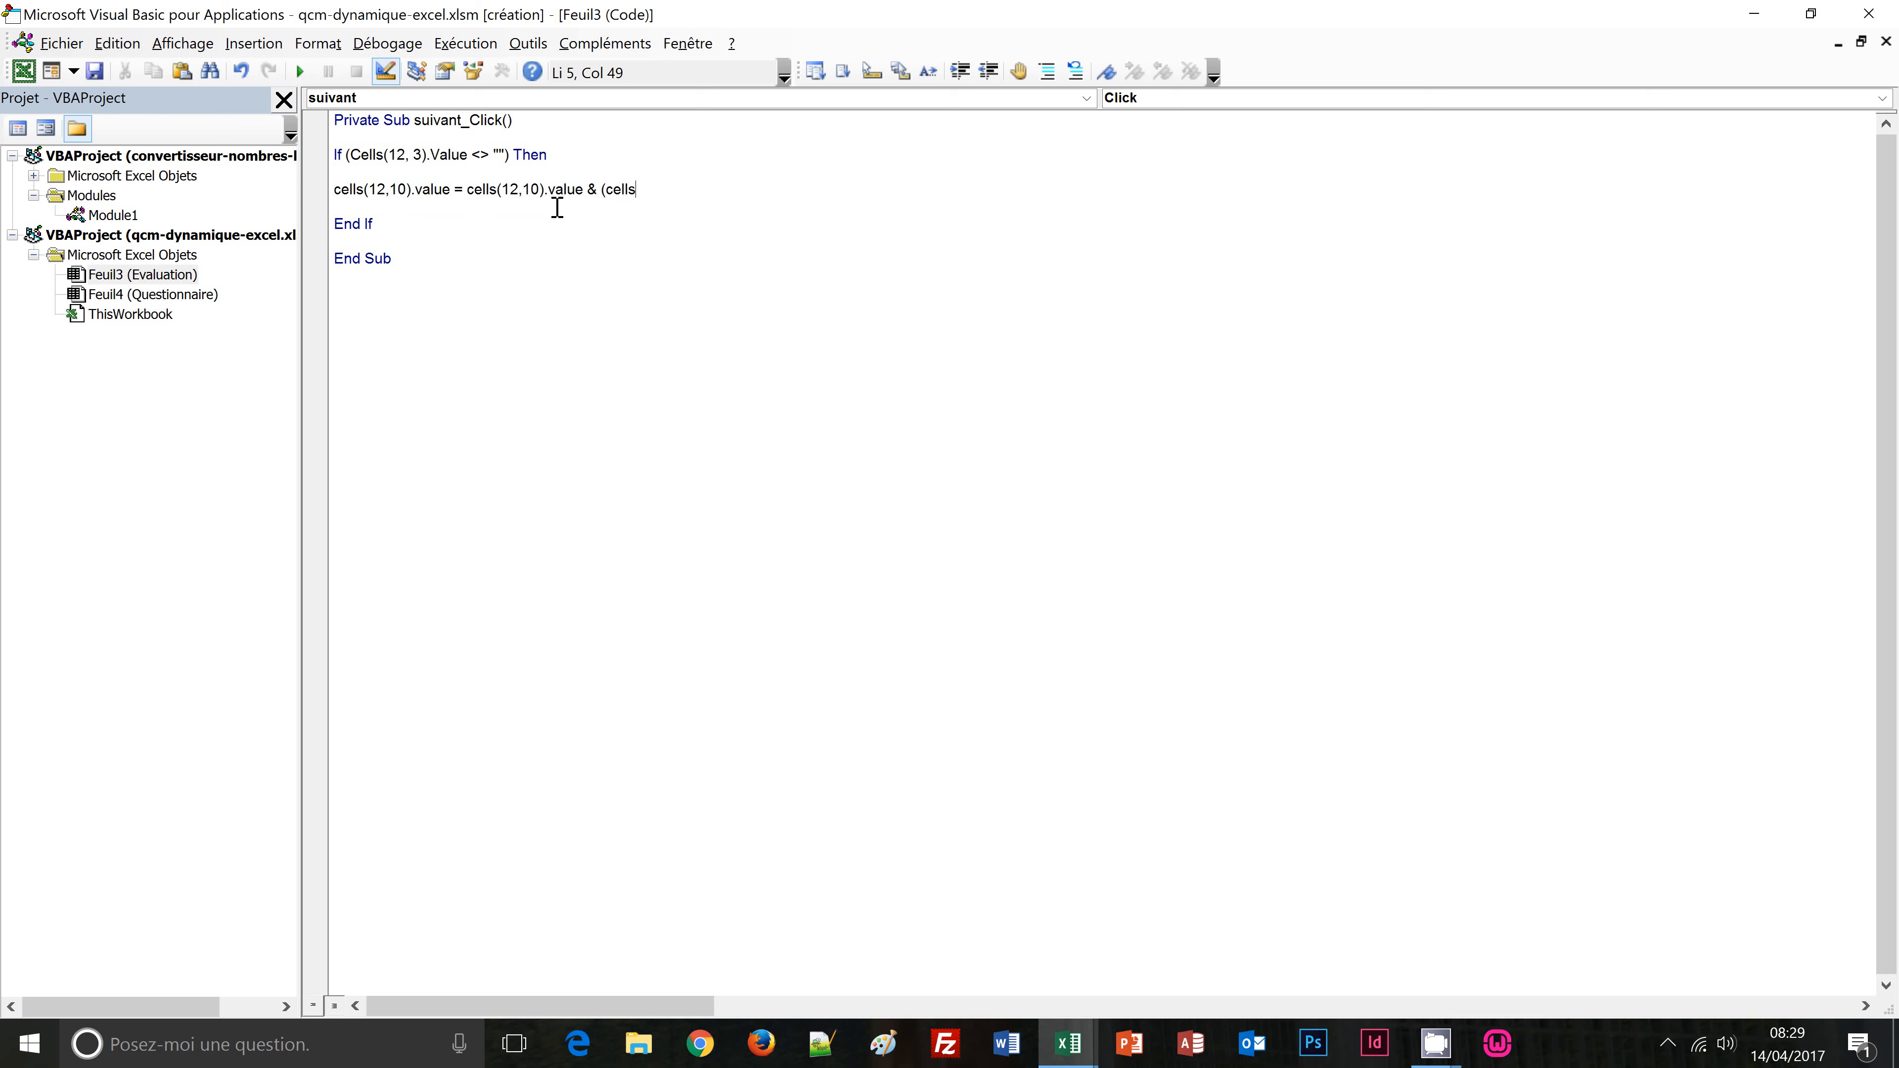
key("BackSpace")
key("BackSpace")
key("BackSpace")
key("BackSpace")
key("BackSpace")
key("BackSpace")
type("cells(12")
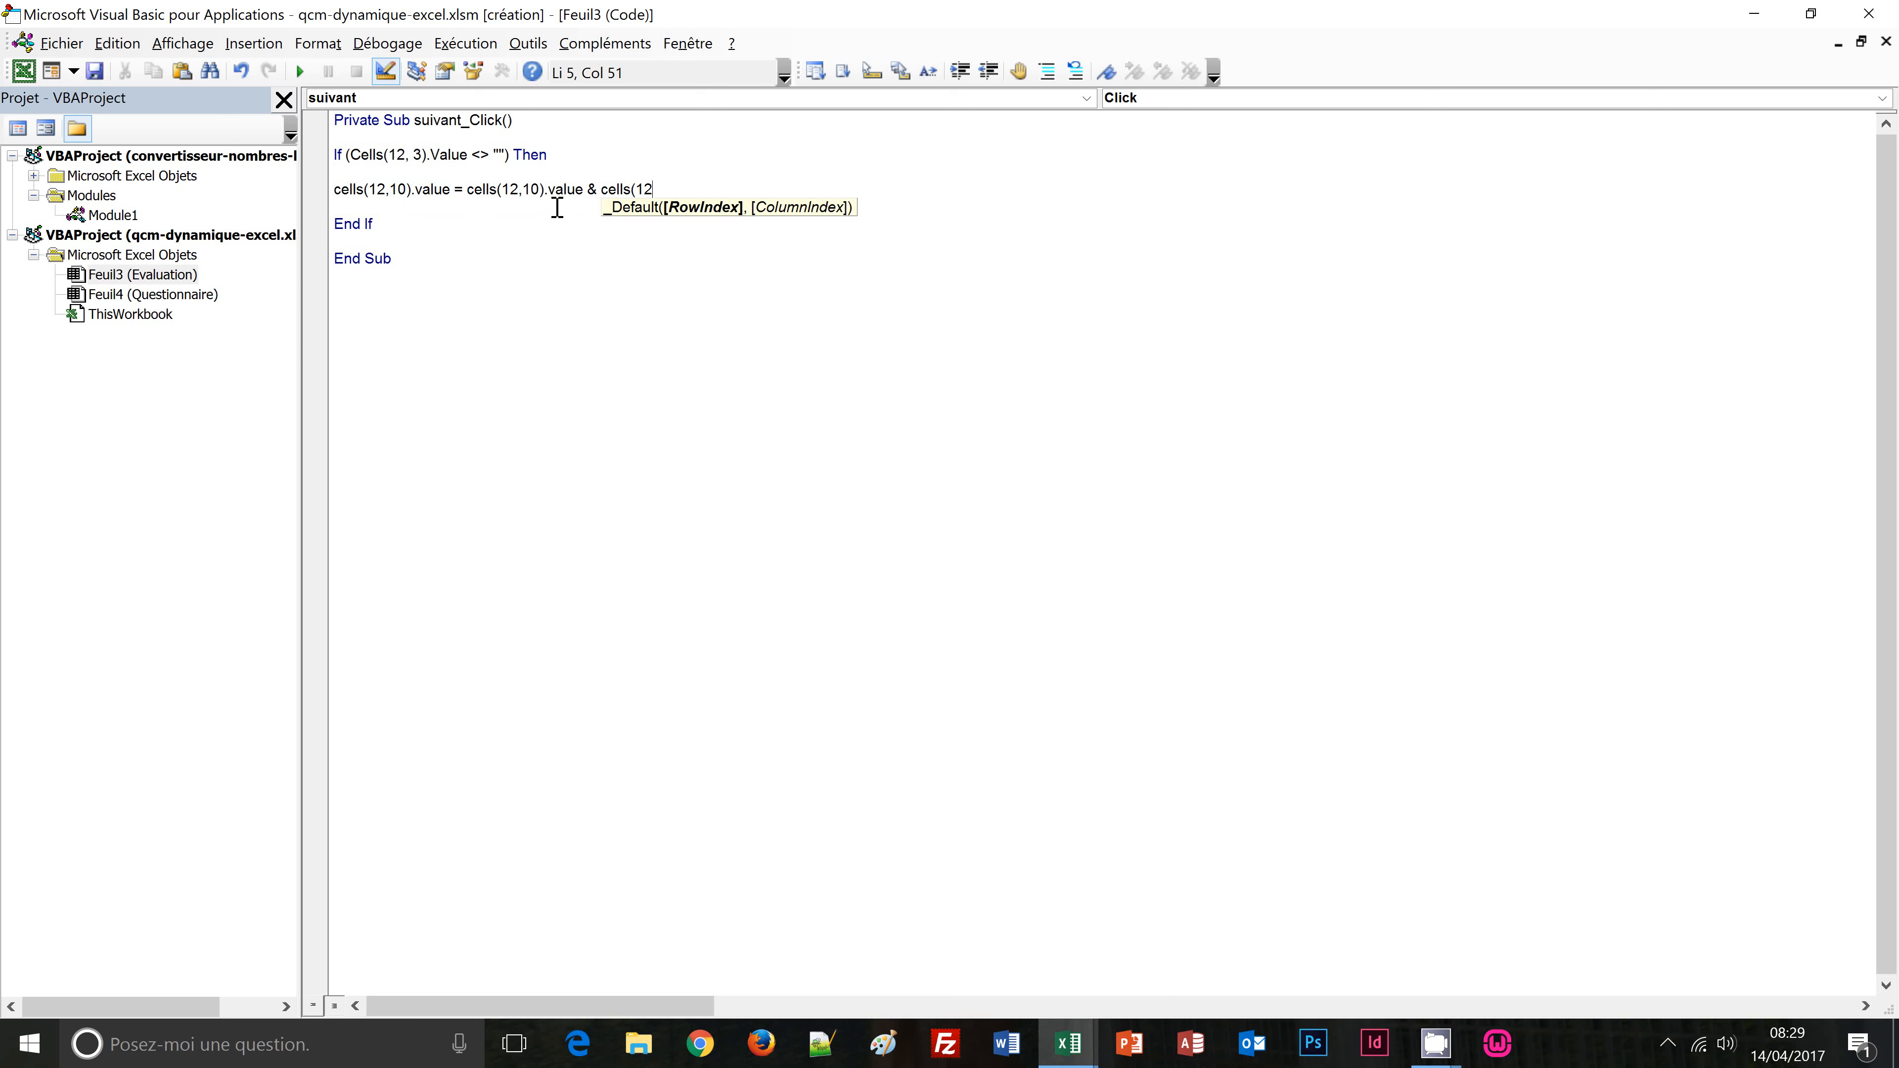
type(",3)")
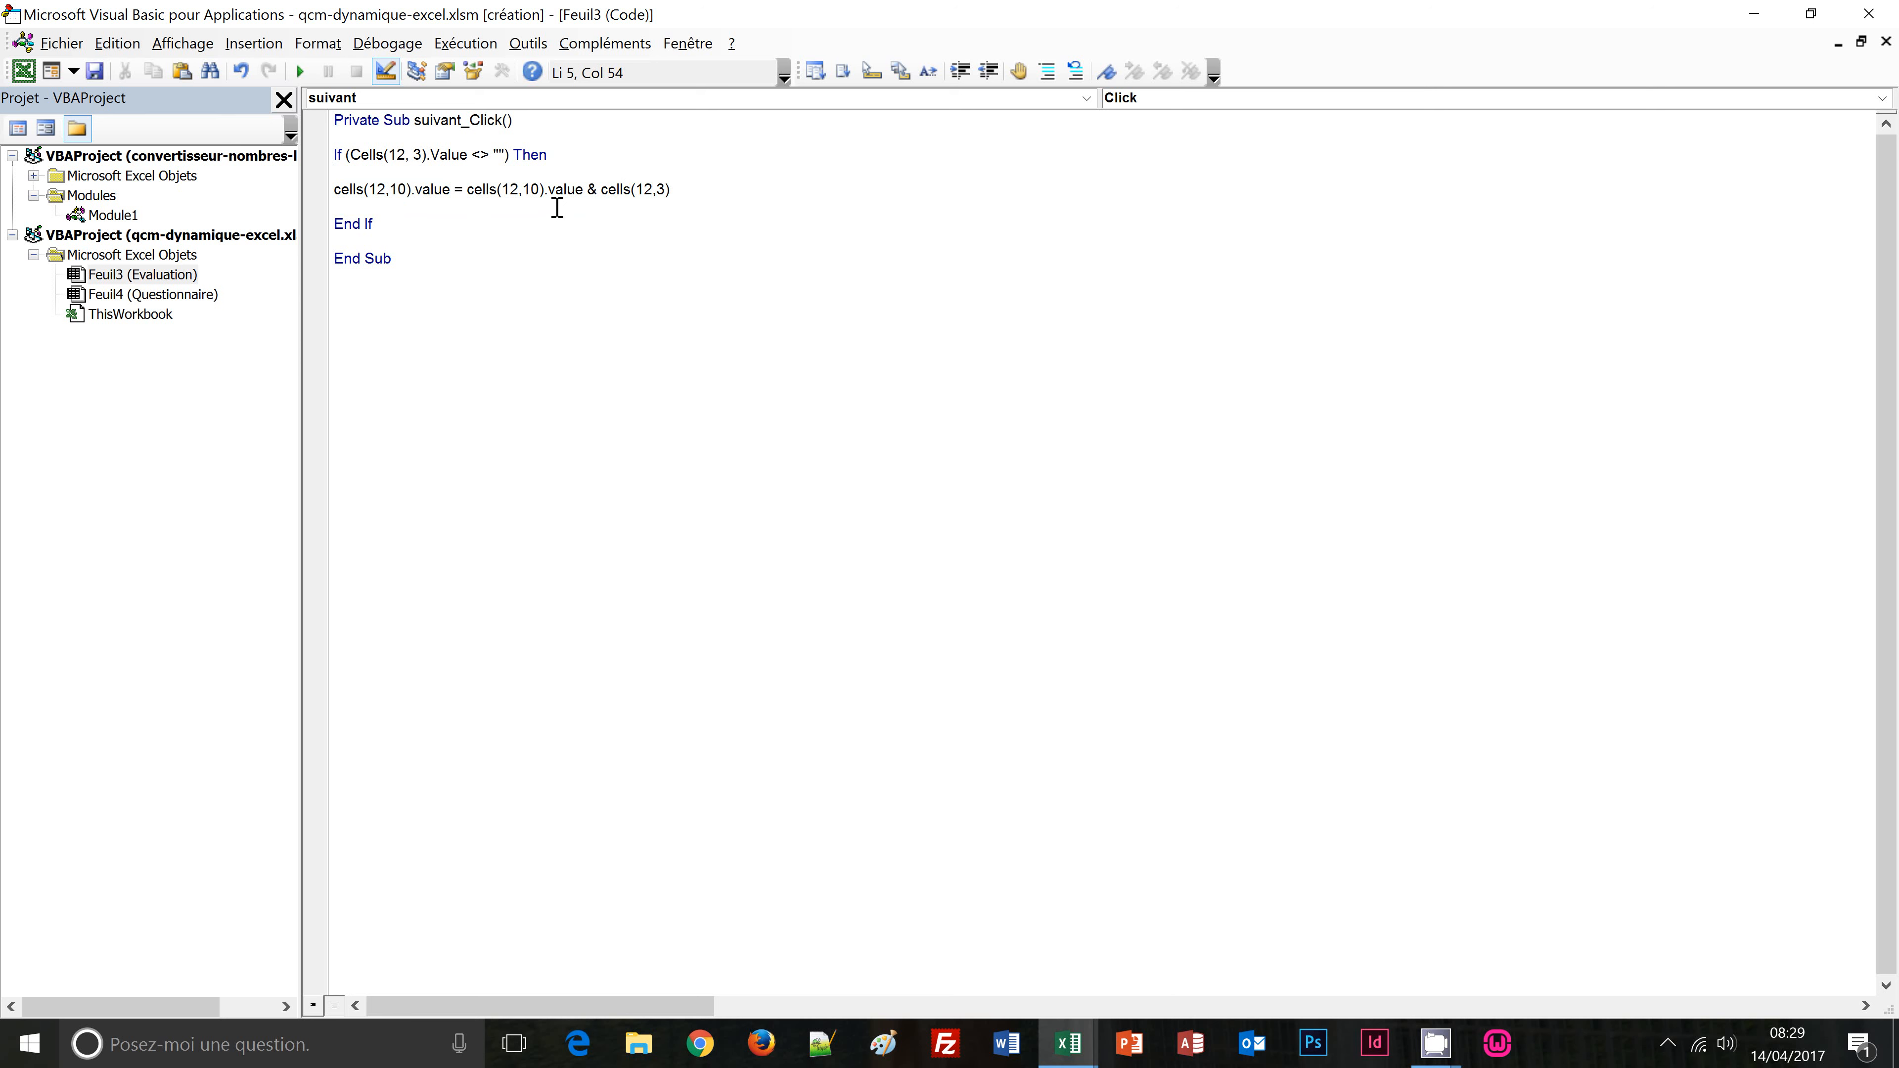
type(".va")
type("k")
type("lue")
key("BackSpace")
key("BackSpace")
key("BackSpace")
key("BackSpace")
type("lue")
key("Return")
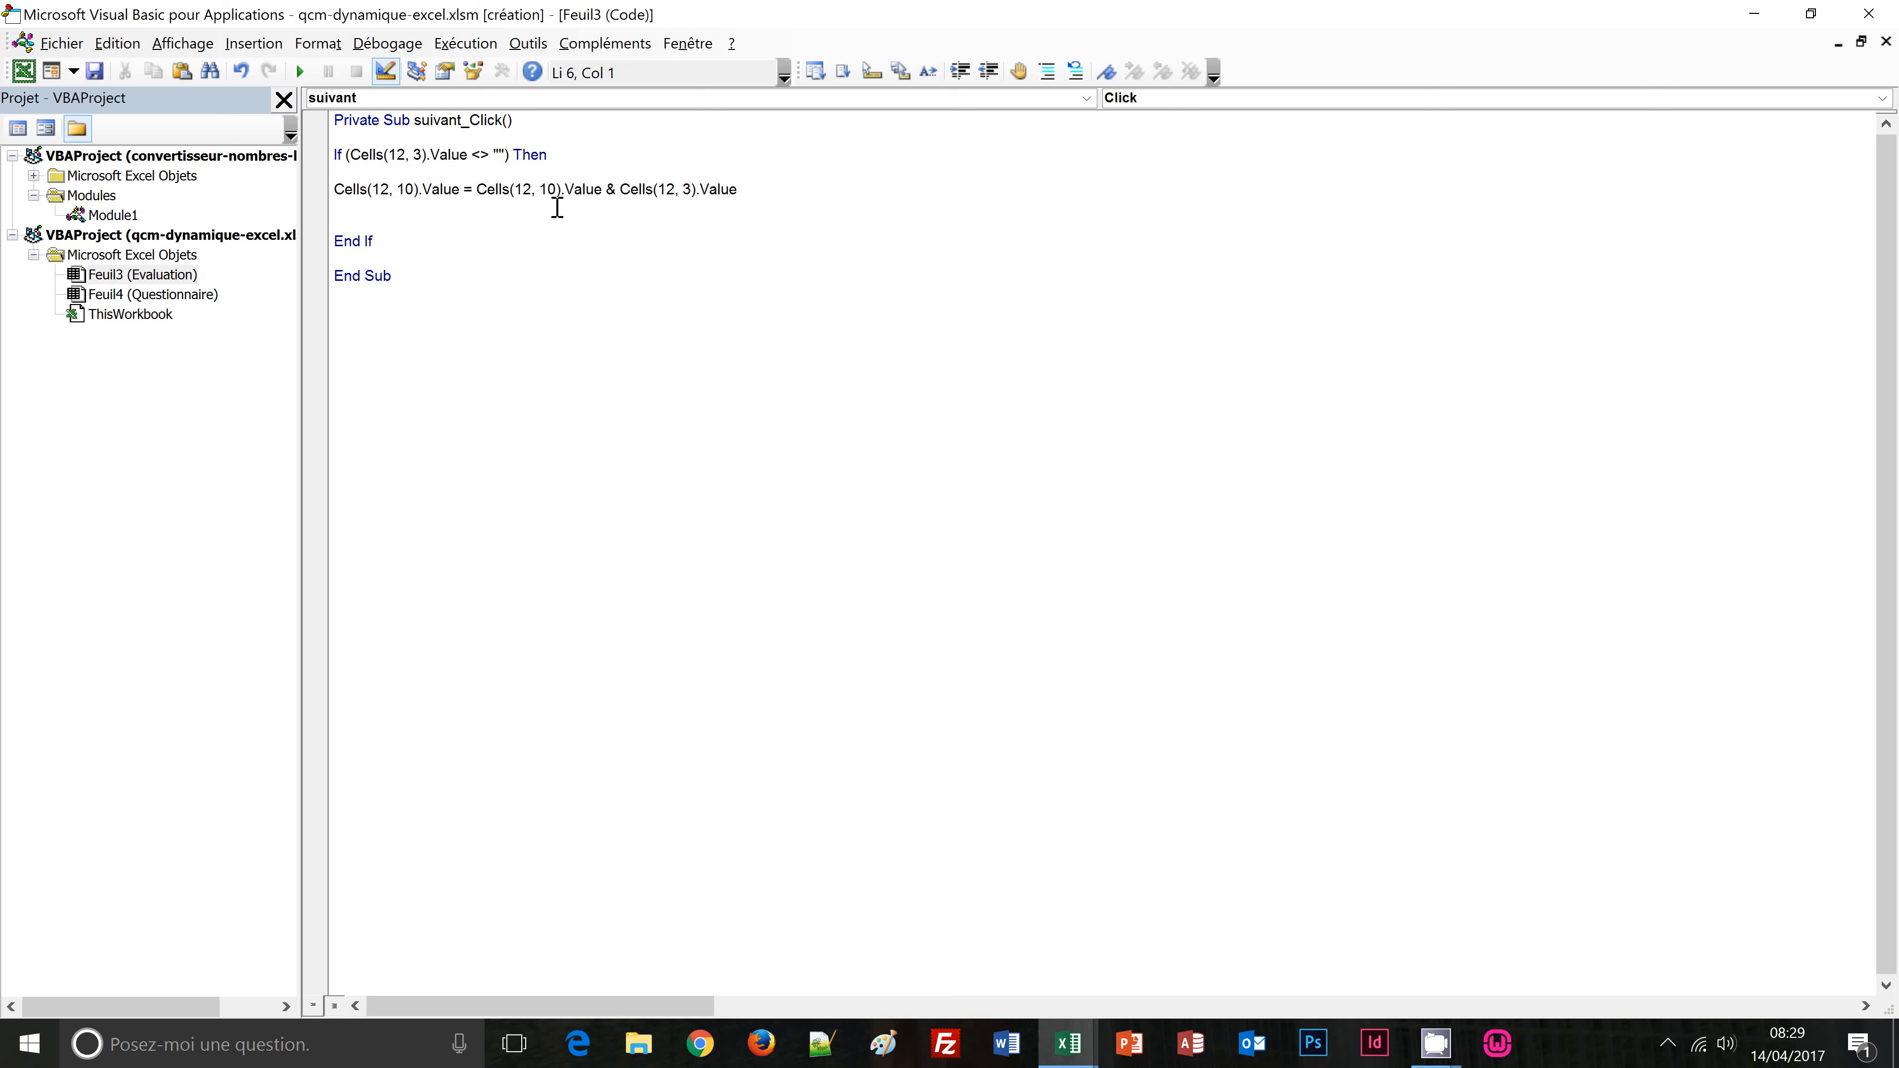
Step: Add the instruction Cells(12, 3).Value = "" to empty the Votre choix cell, and save the code
type("cells(")
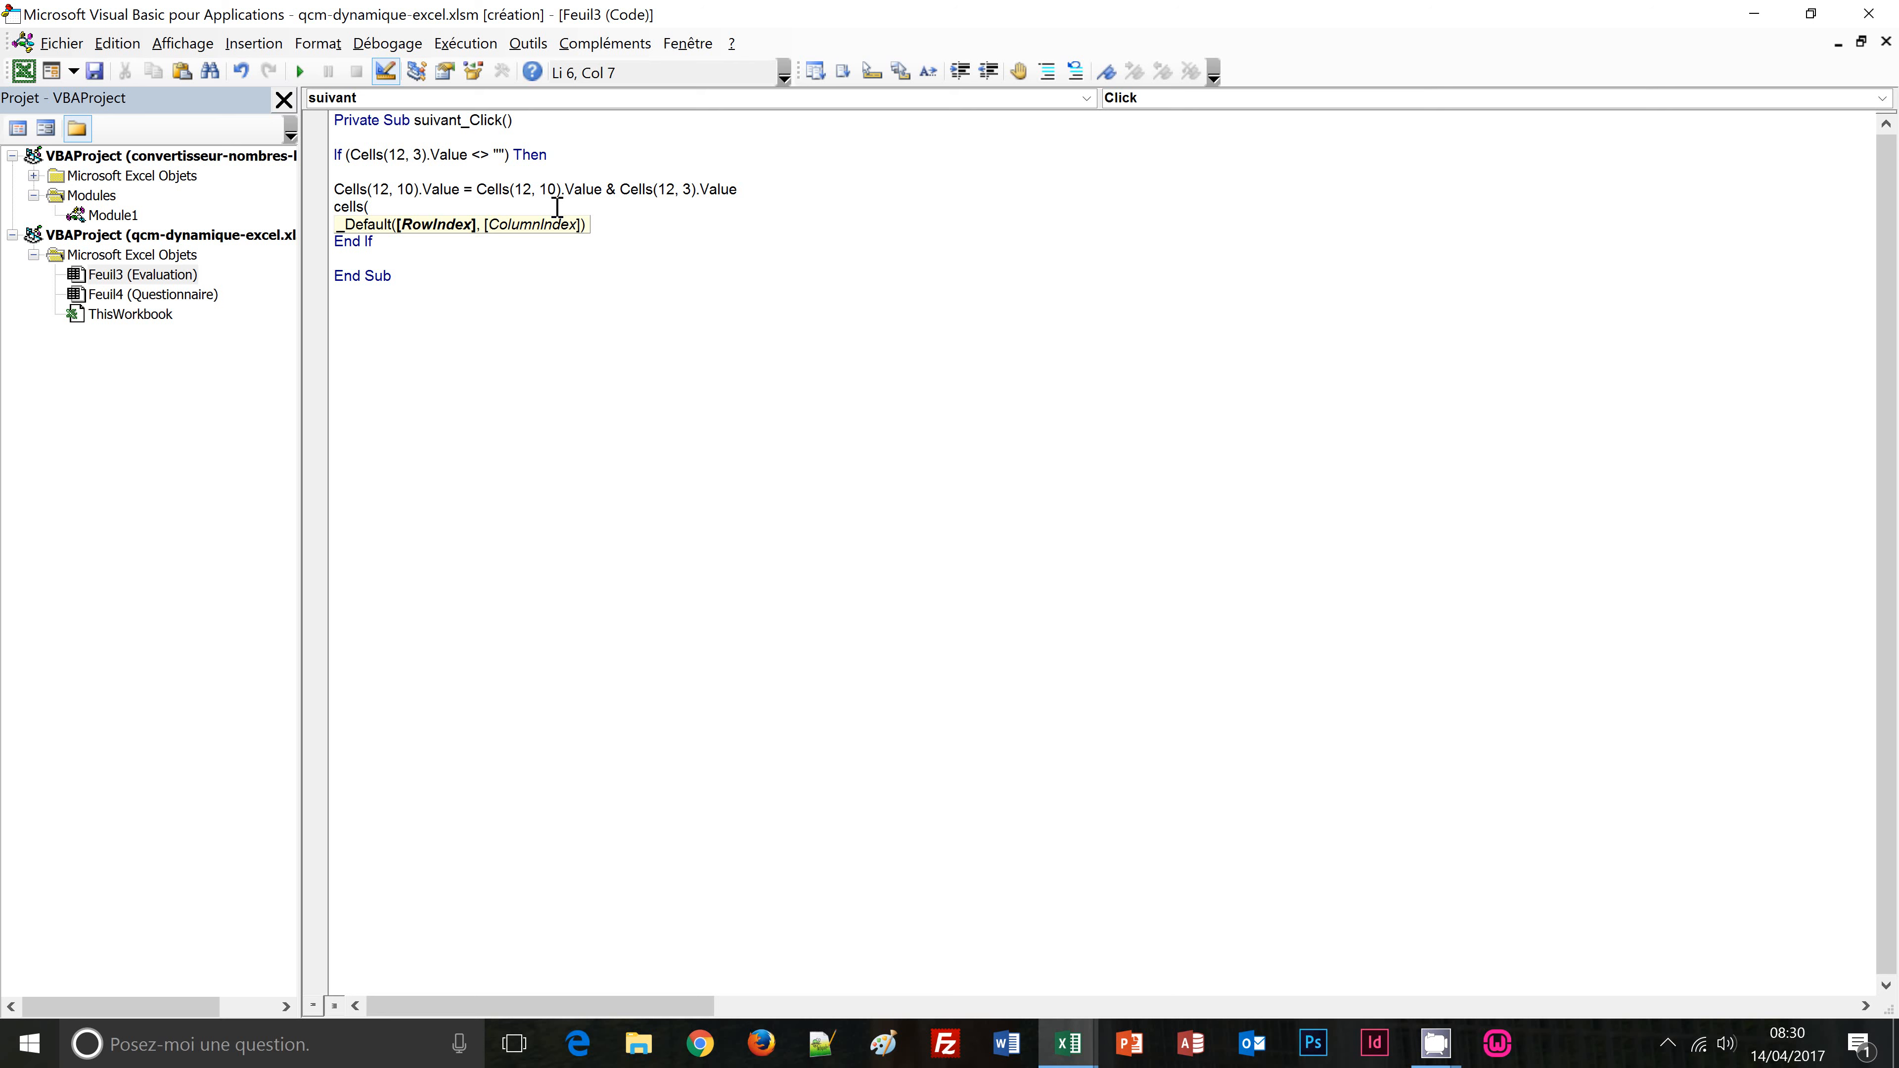
type("12,3")
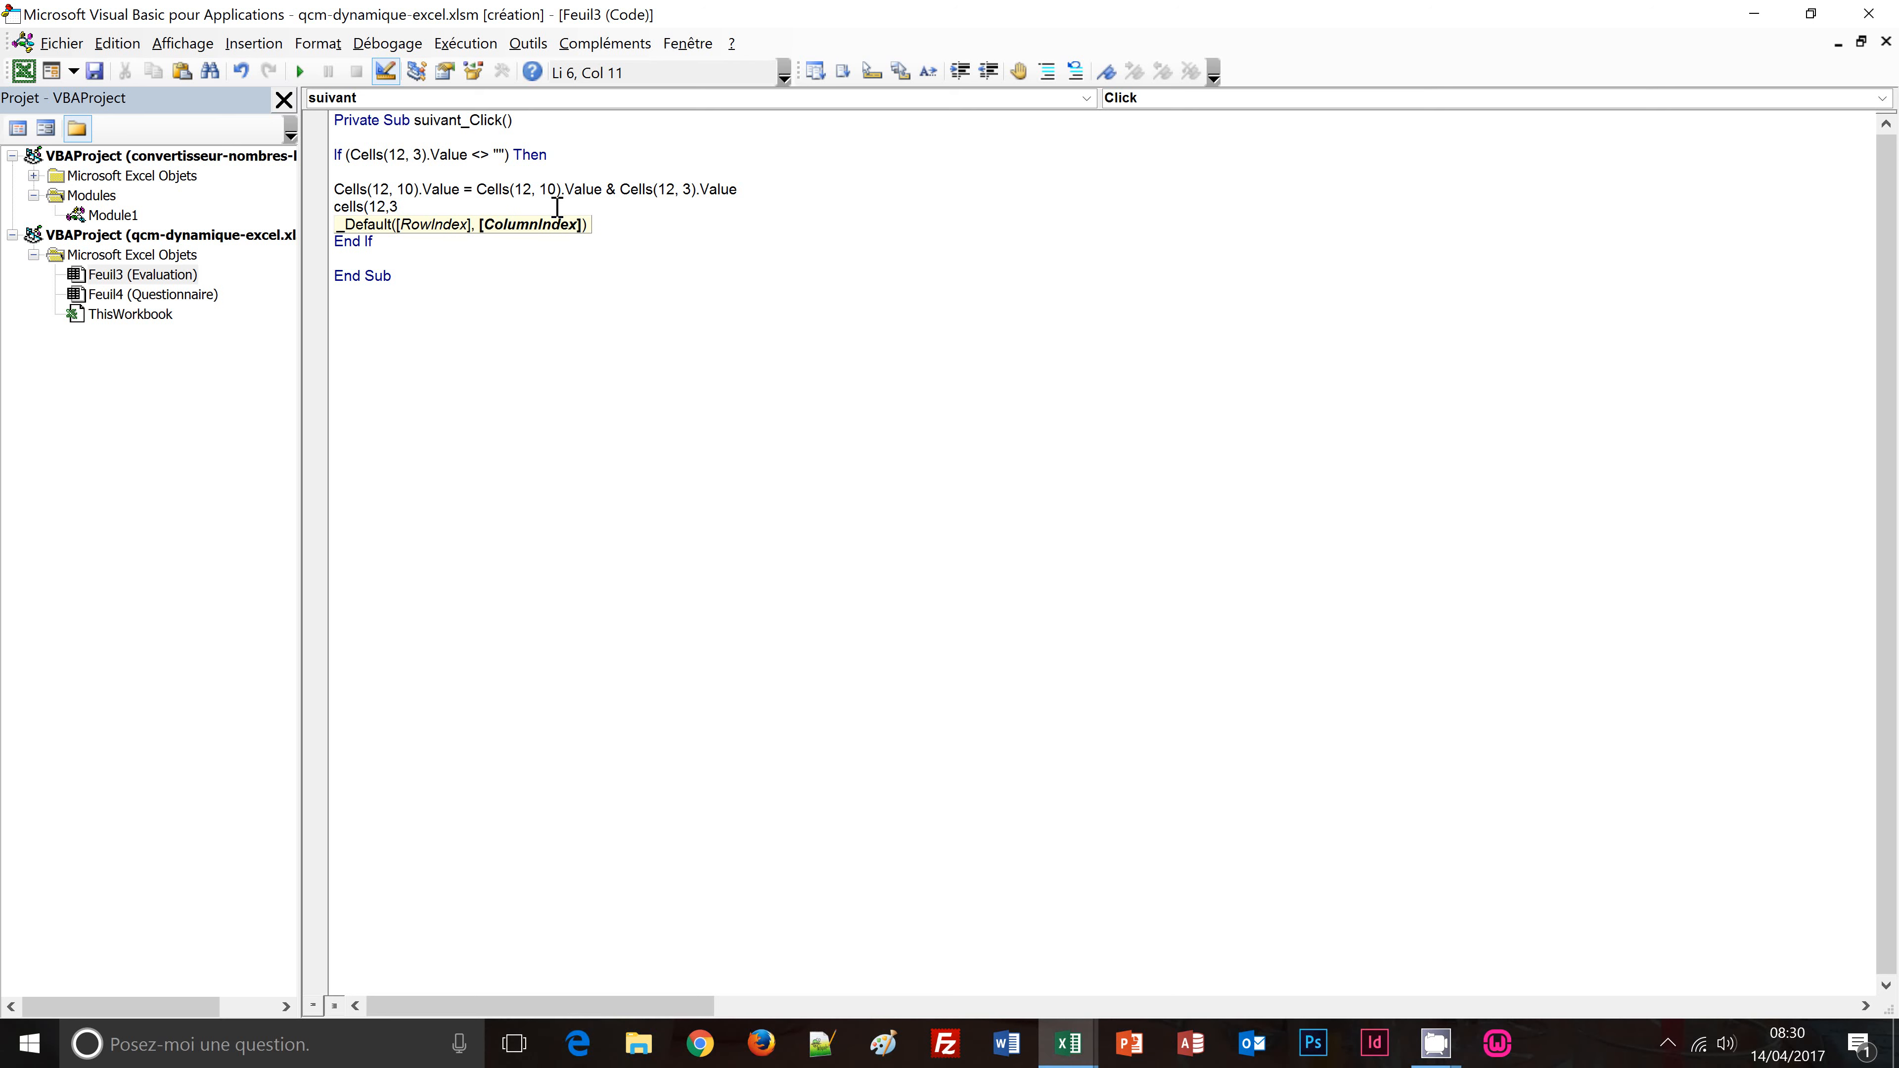
type(").value=")
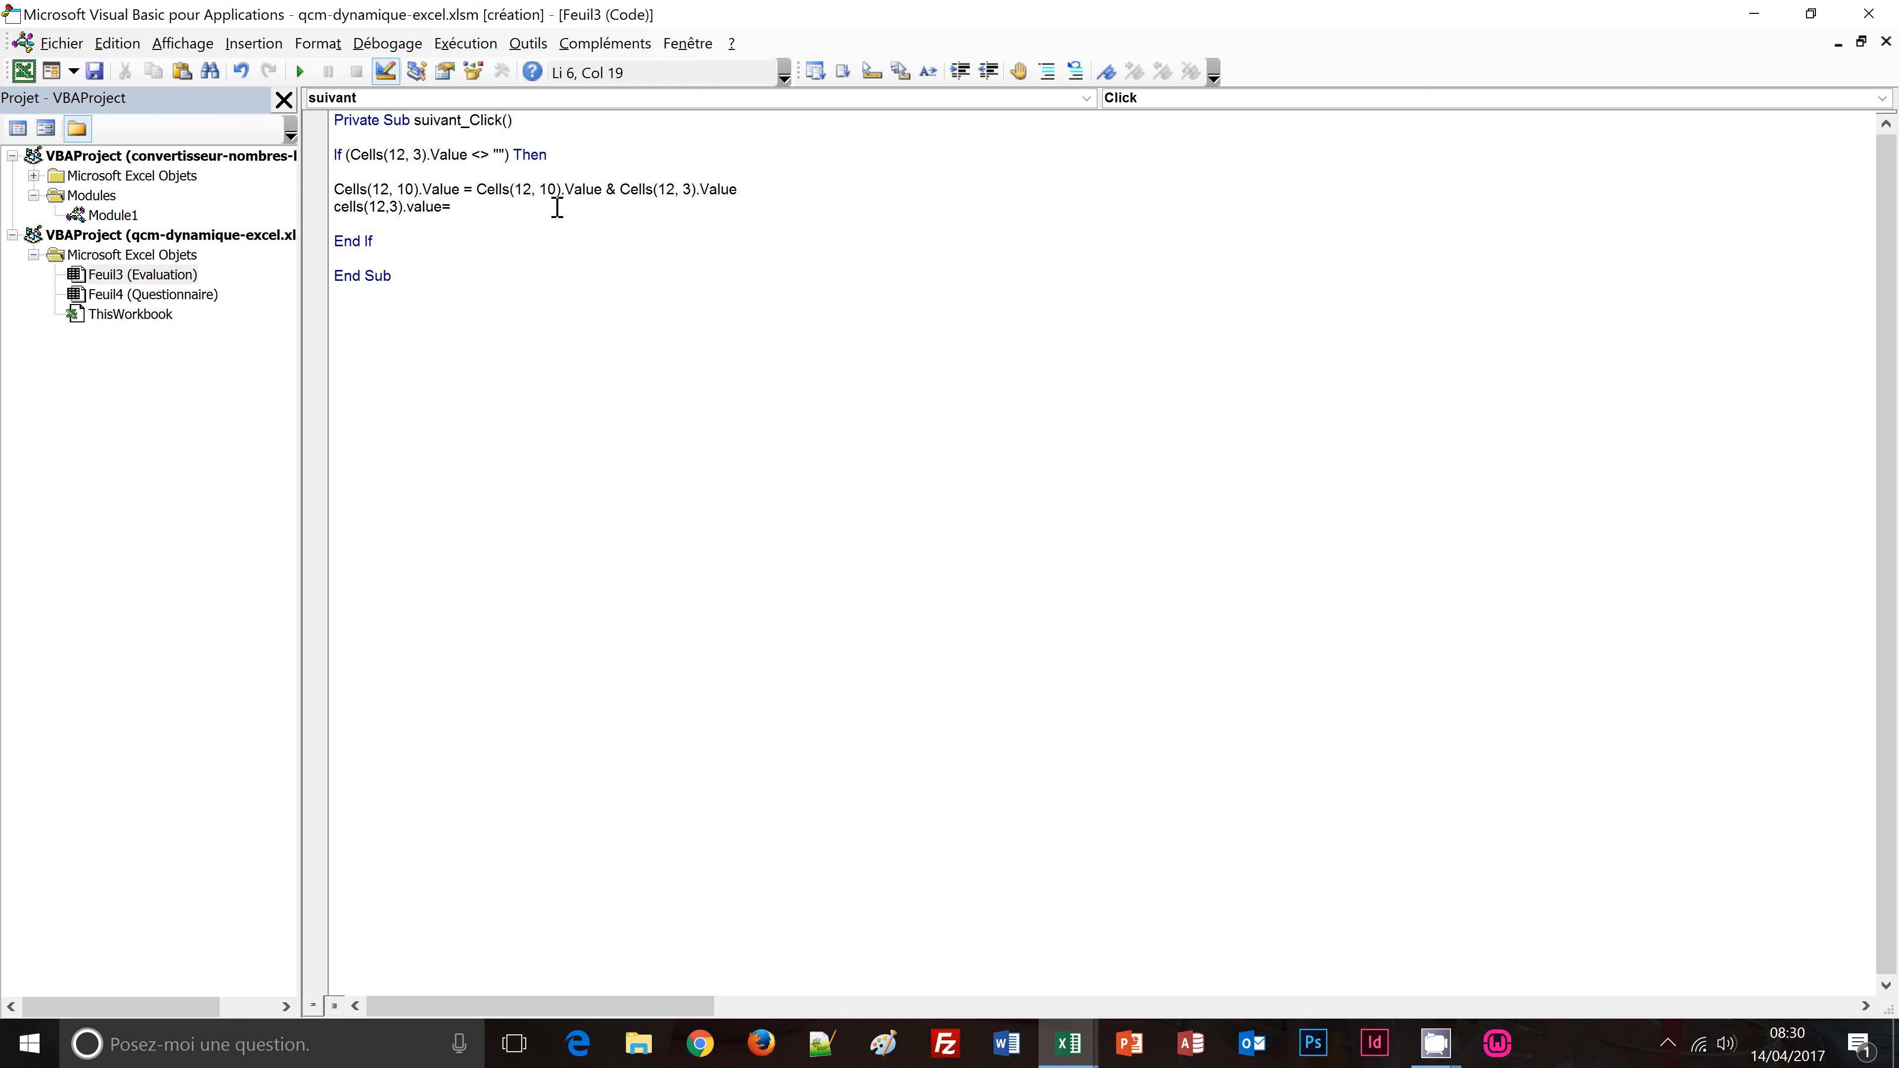
type("\"\"")
key("ctrl+s")
Step: Return to the Evaluation sheet, leave design mode and test Question suivante with 2 as the Votre choix value
mouse_move(1089, 1051)
left_click(1004, 967)
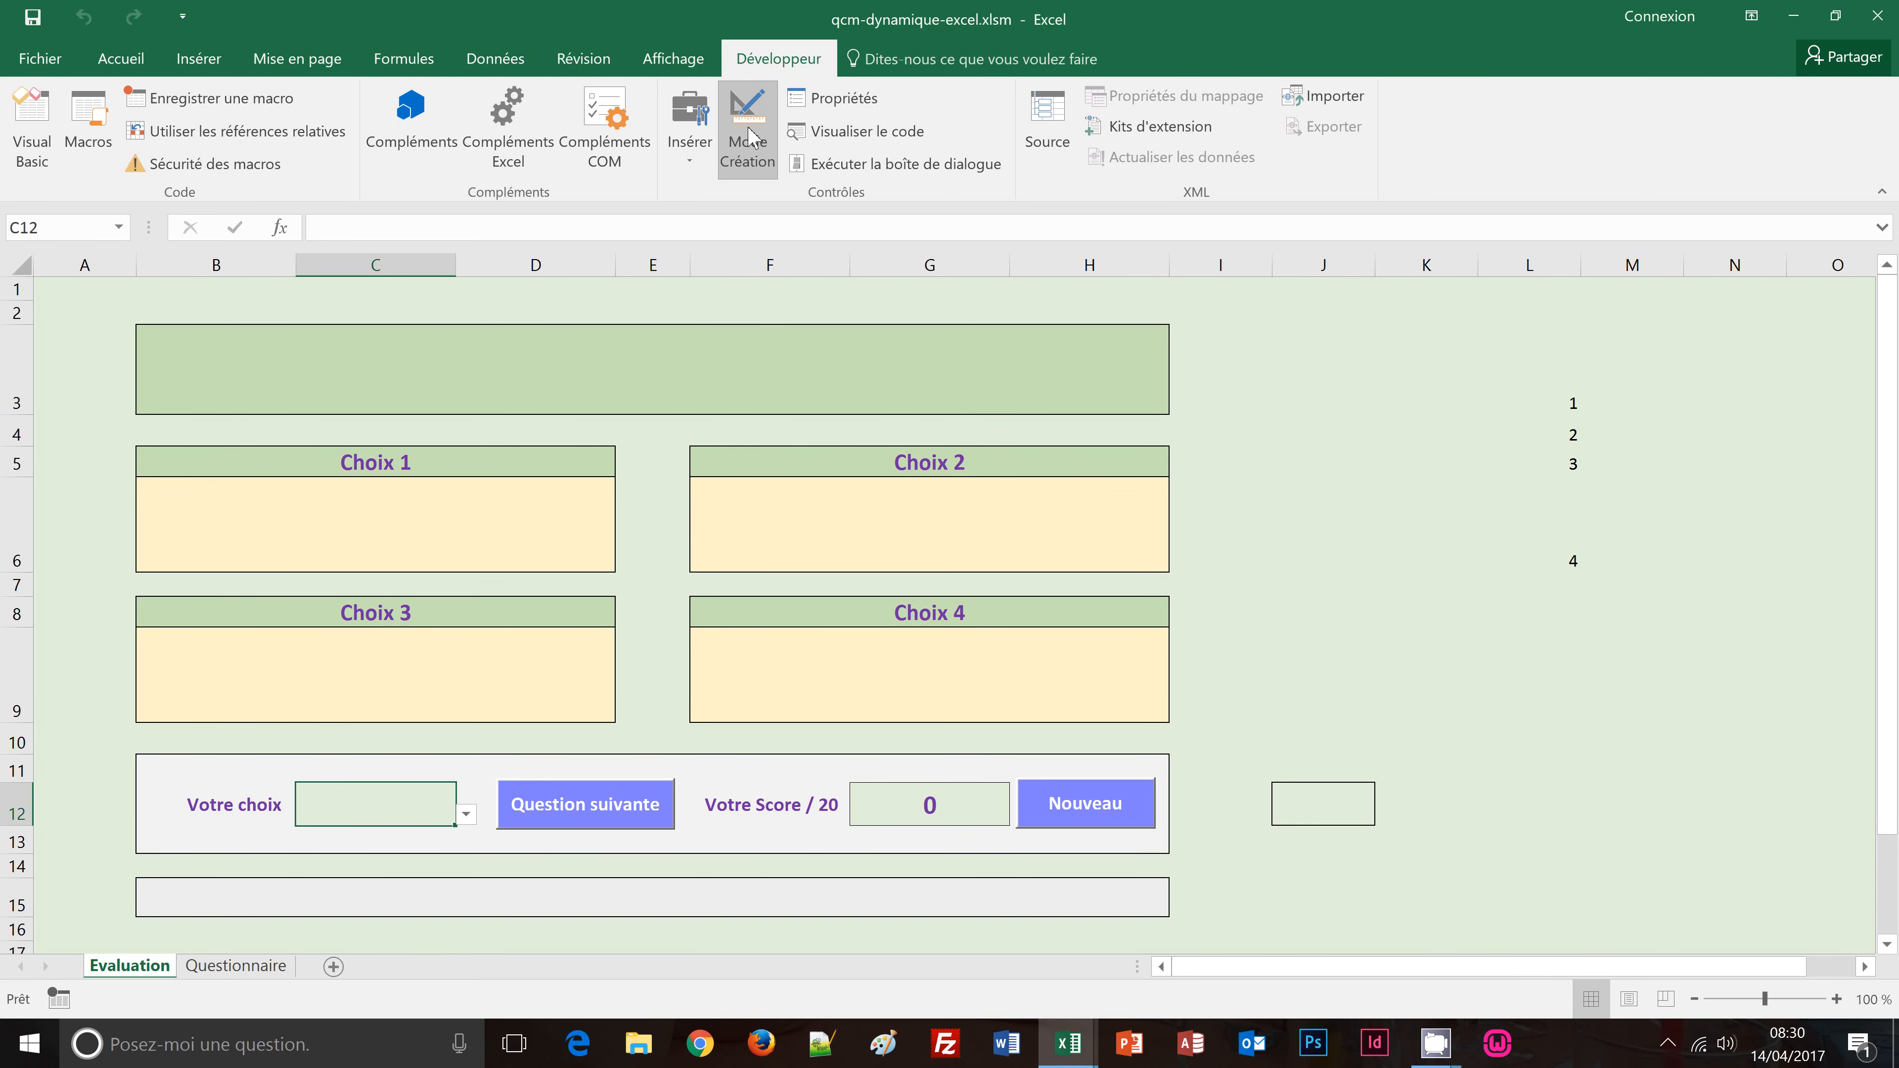
left_click(749, 136)
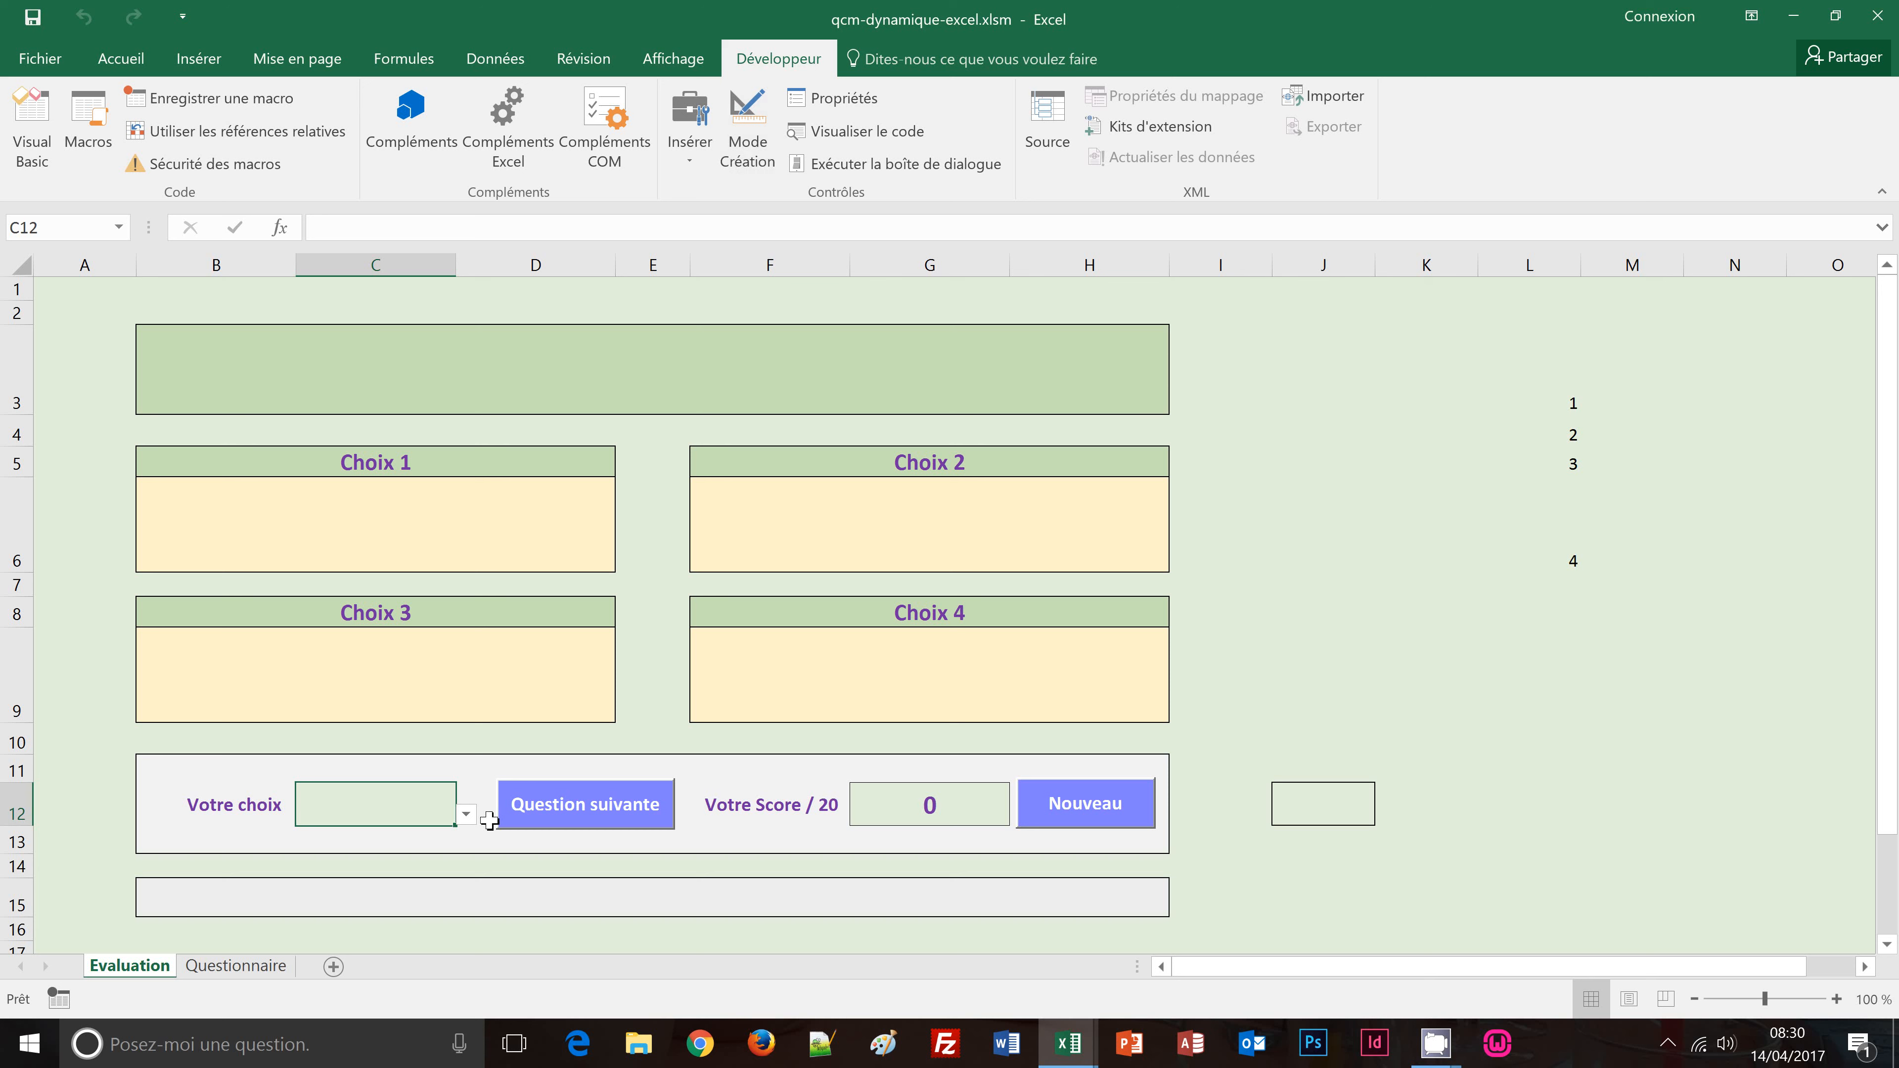
left_click(466, 814)
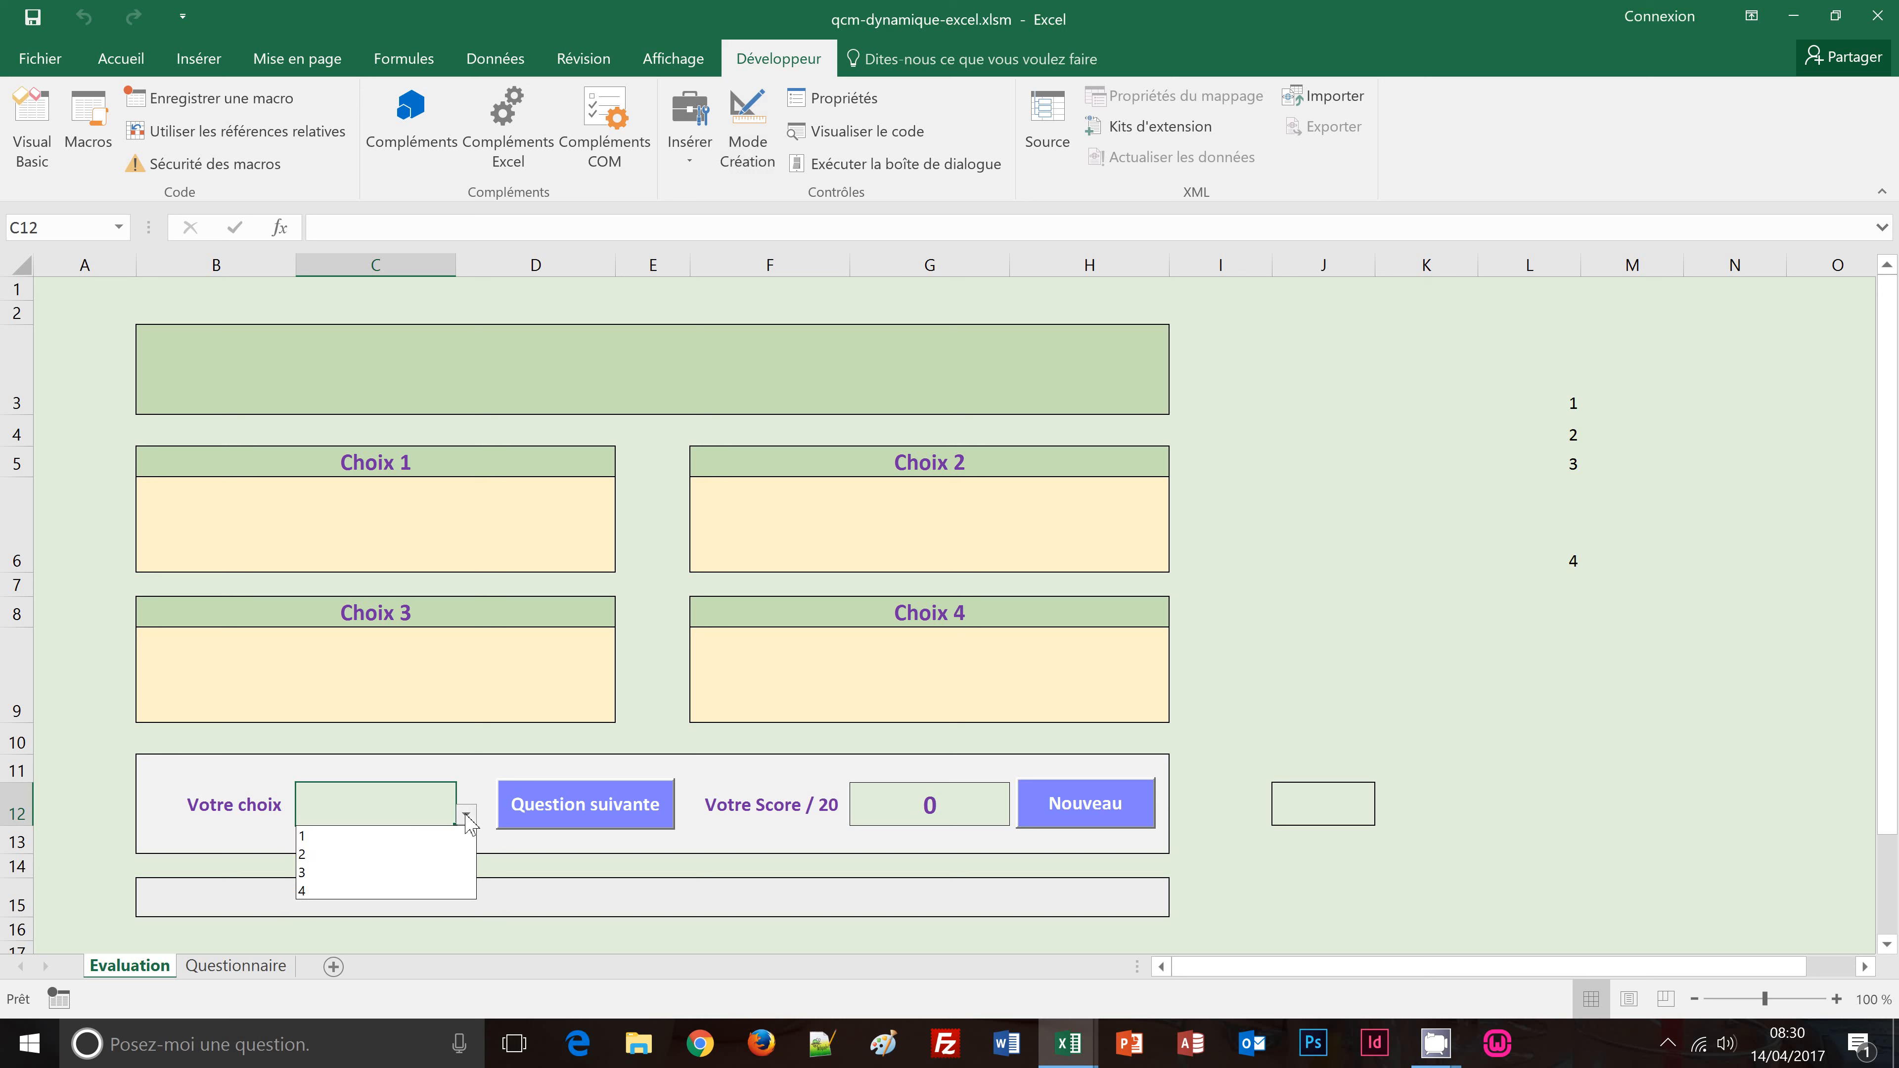
left_click(372, 868)
left_click(648, 819)
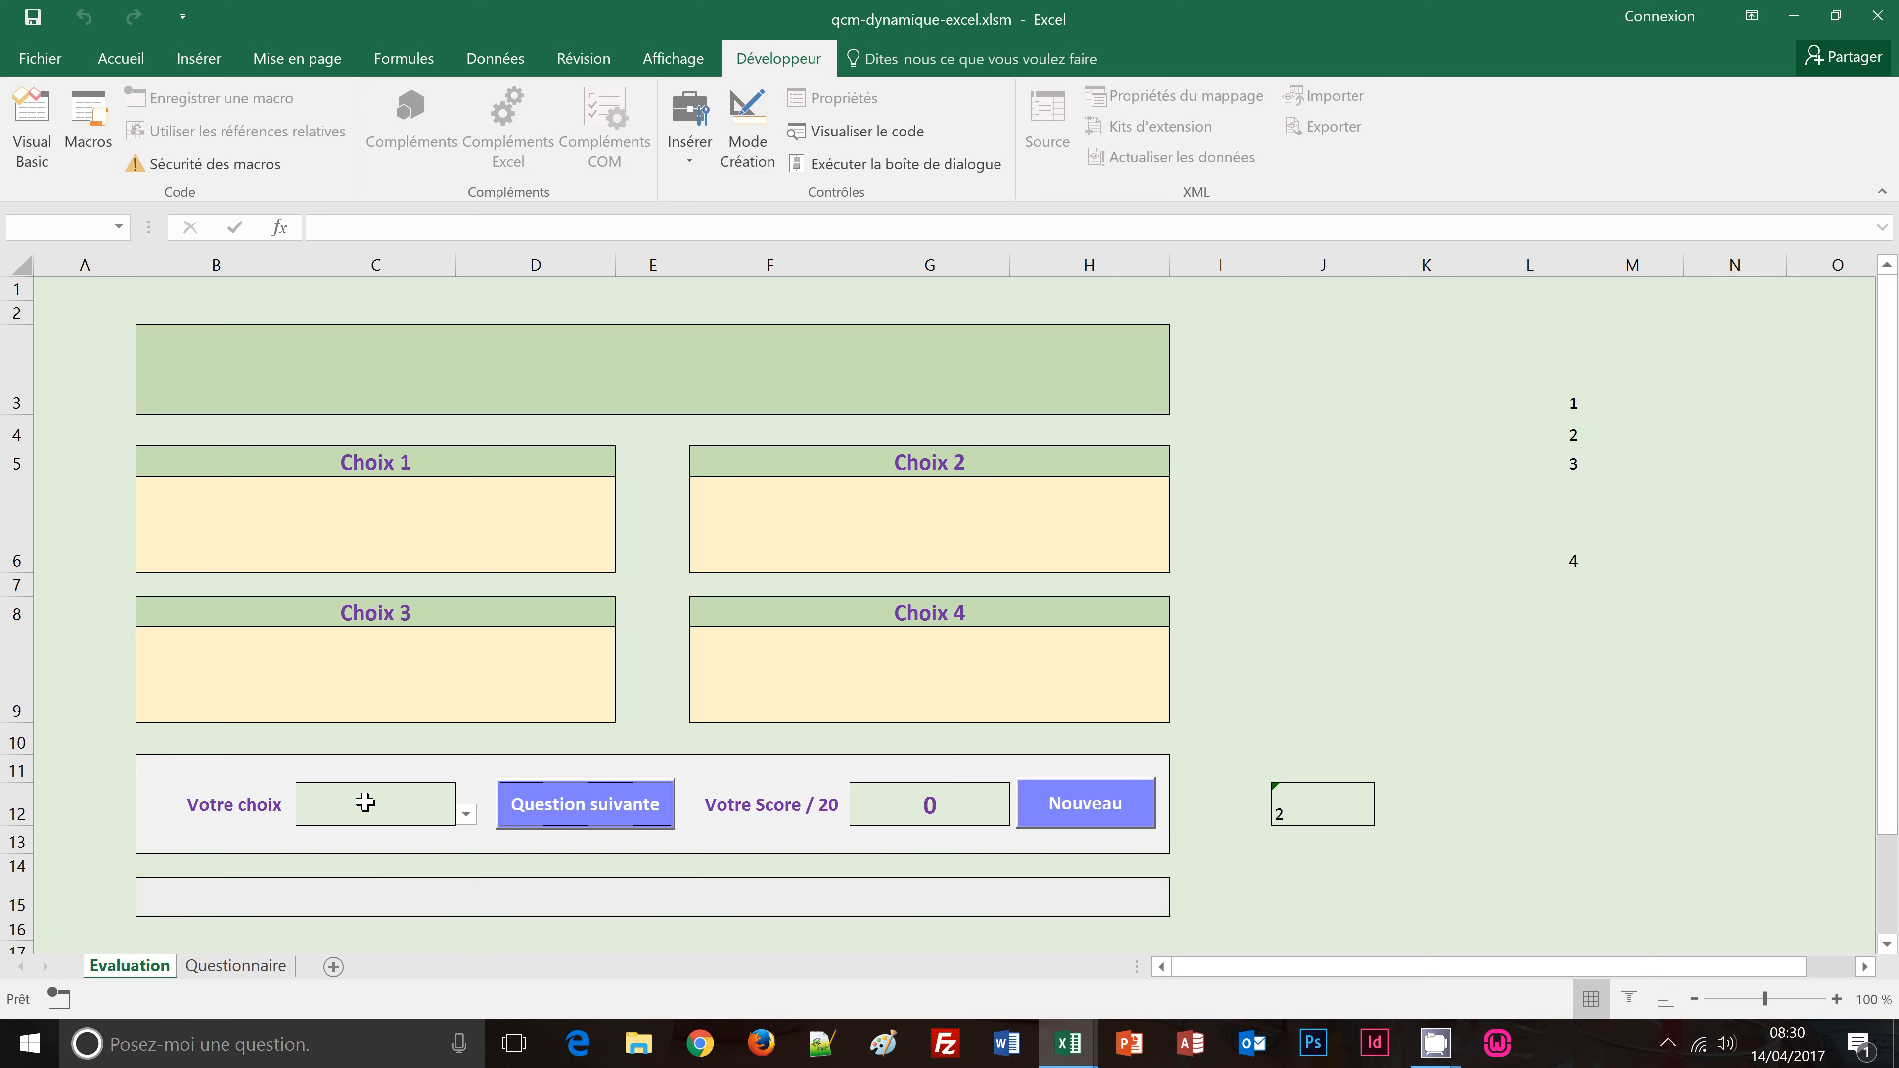
Step: Test Question suivante twice more, submitting choice 4 and choice 1 from the Votre choix list
left_click(467, 816)
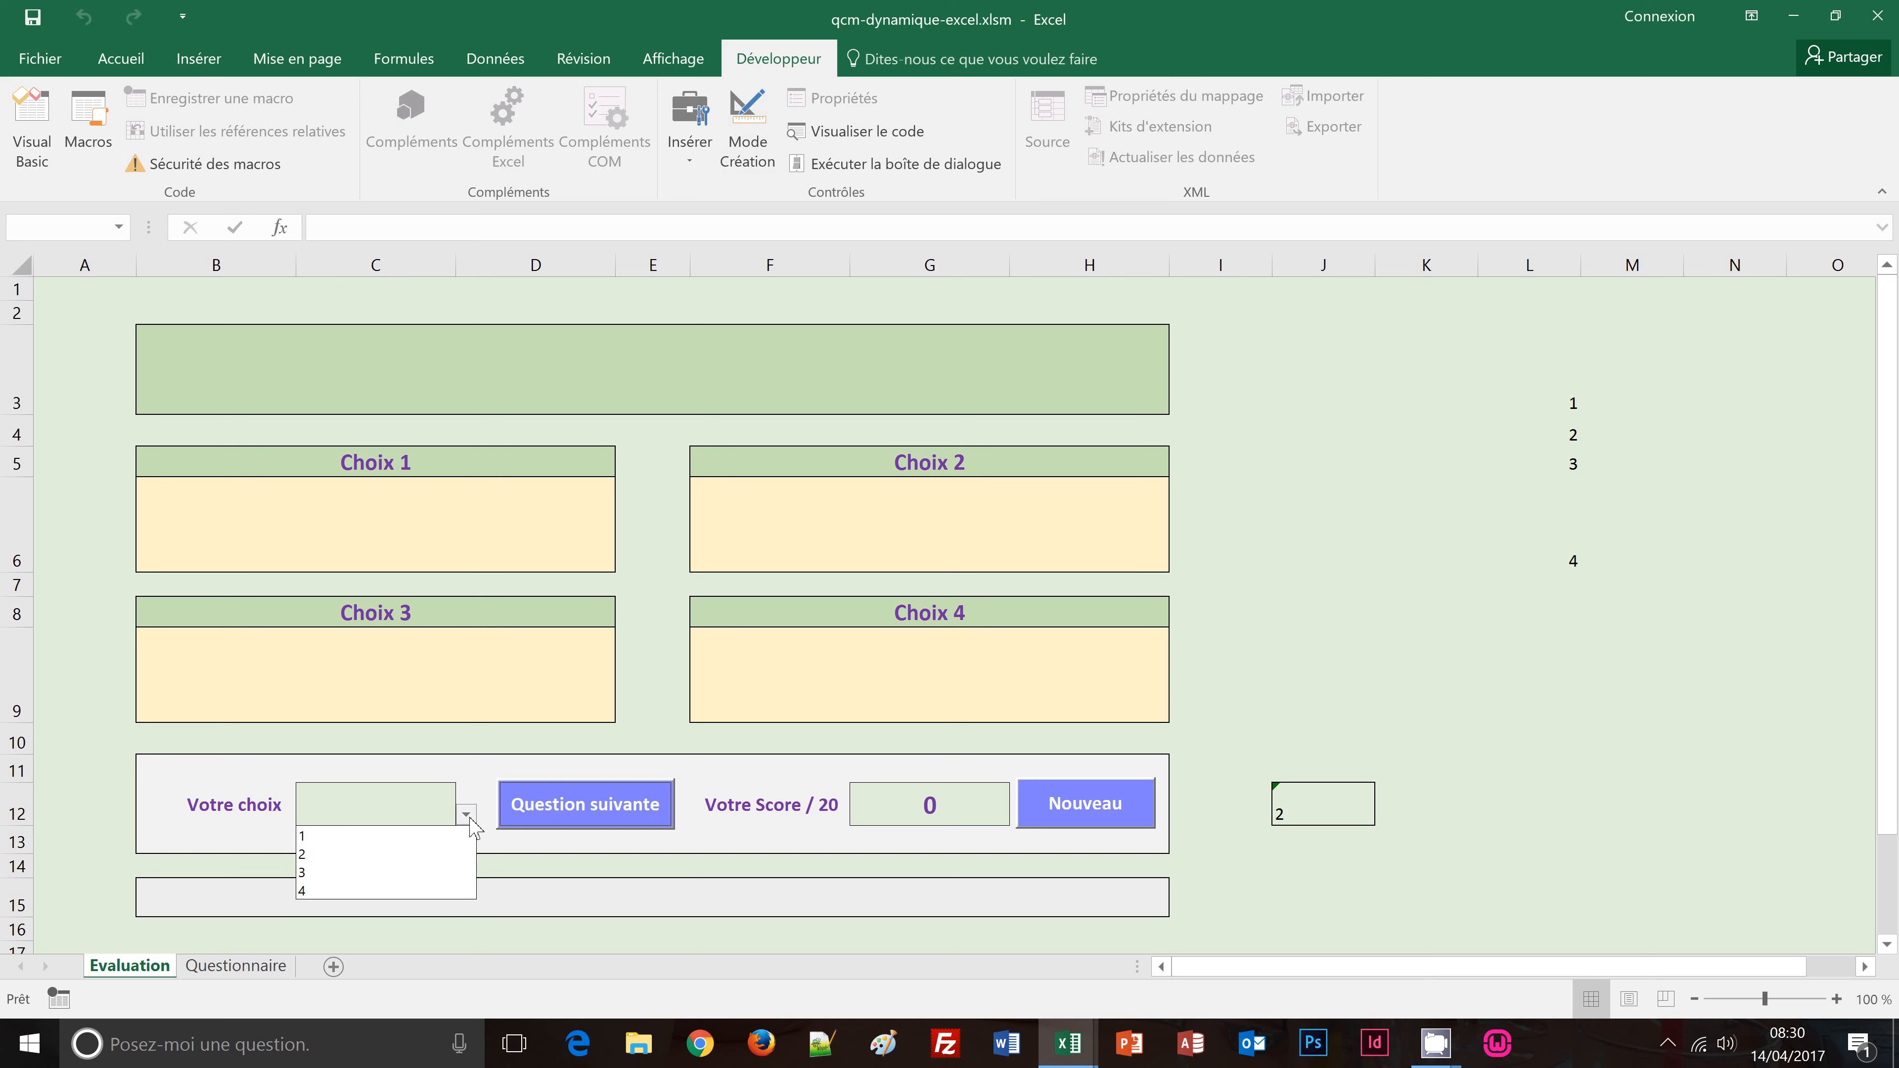
left_click(378, 892)
left_click(583, 805)
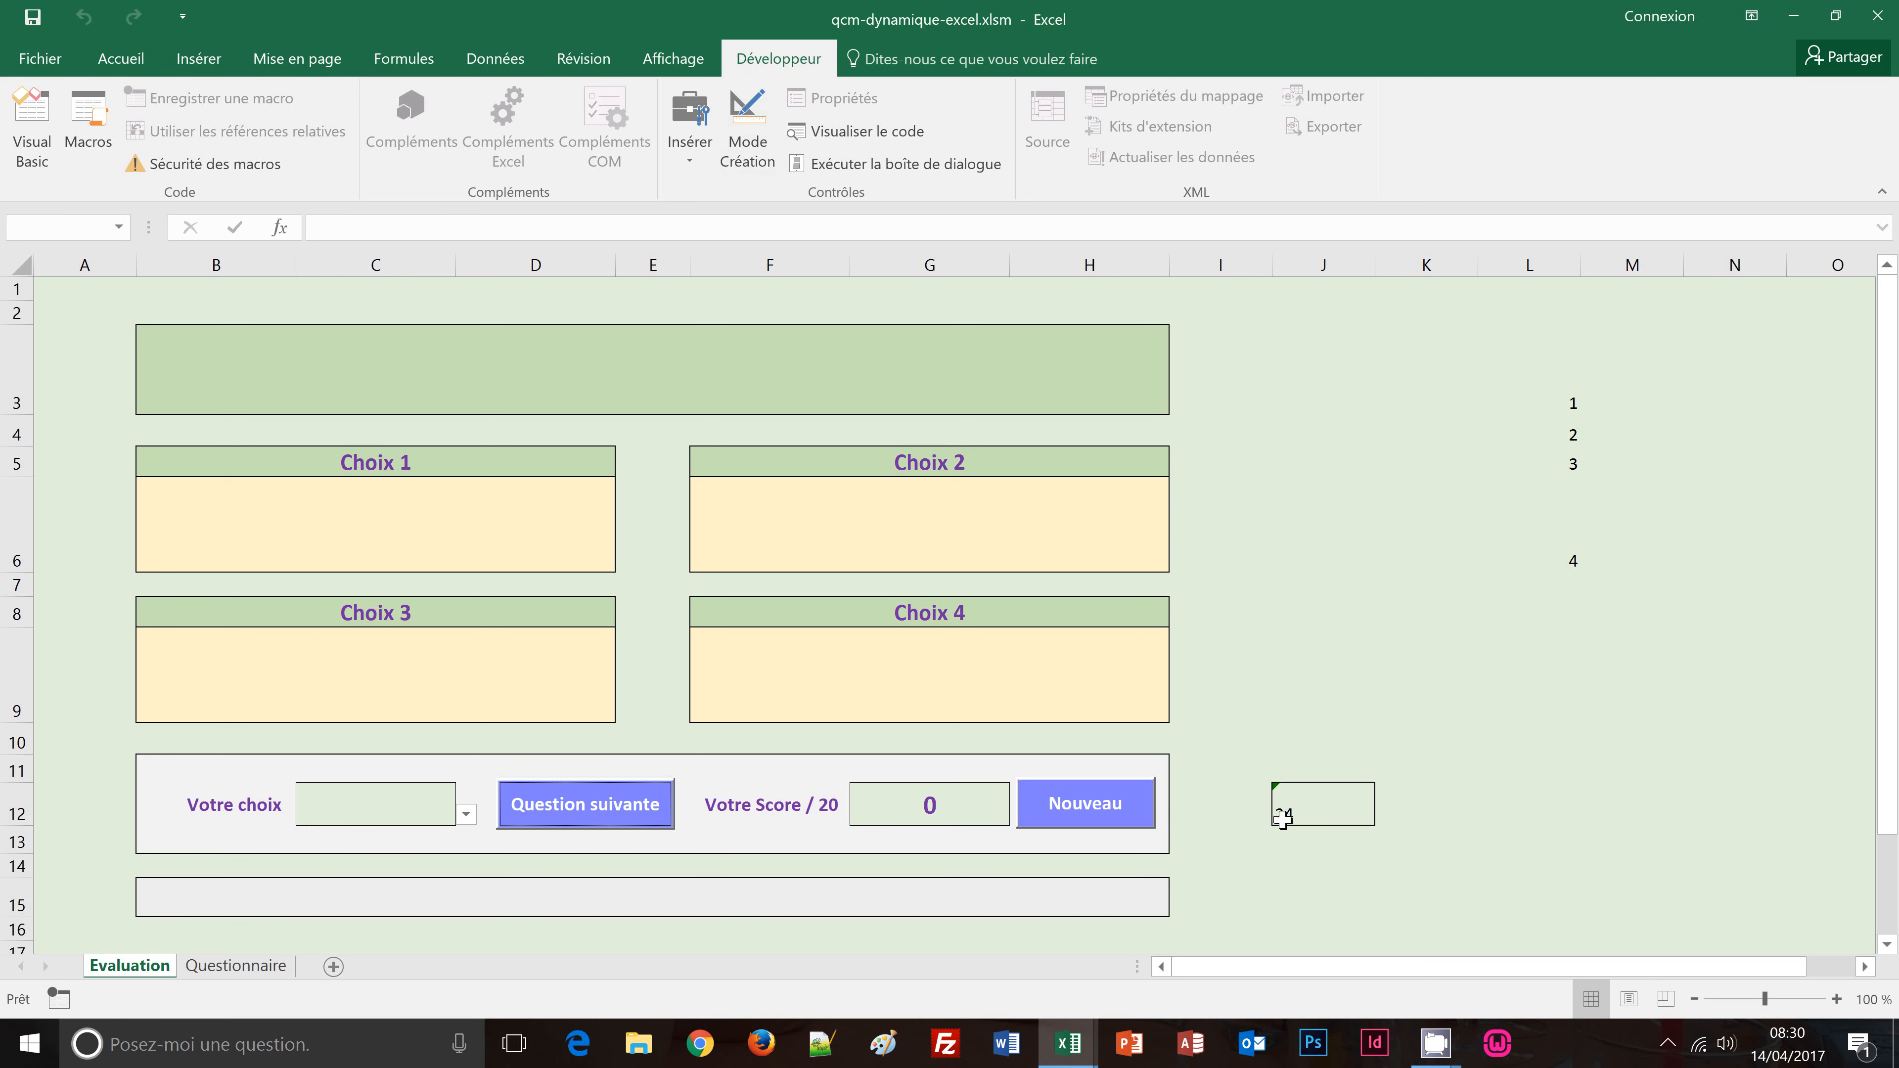
left_click(468, 815)
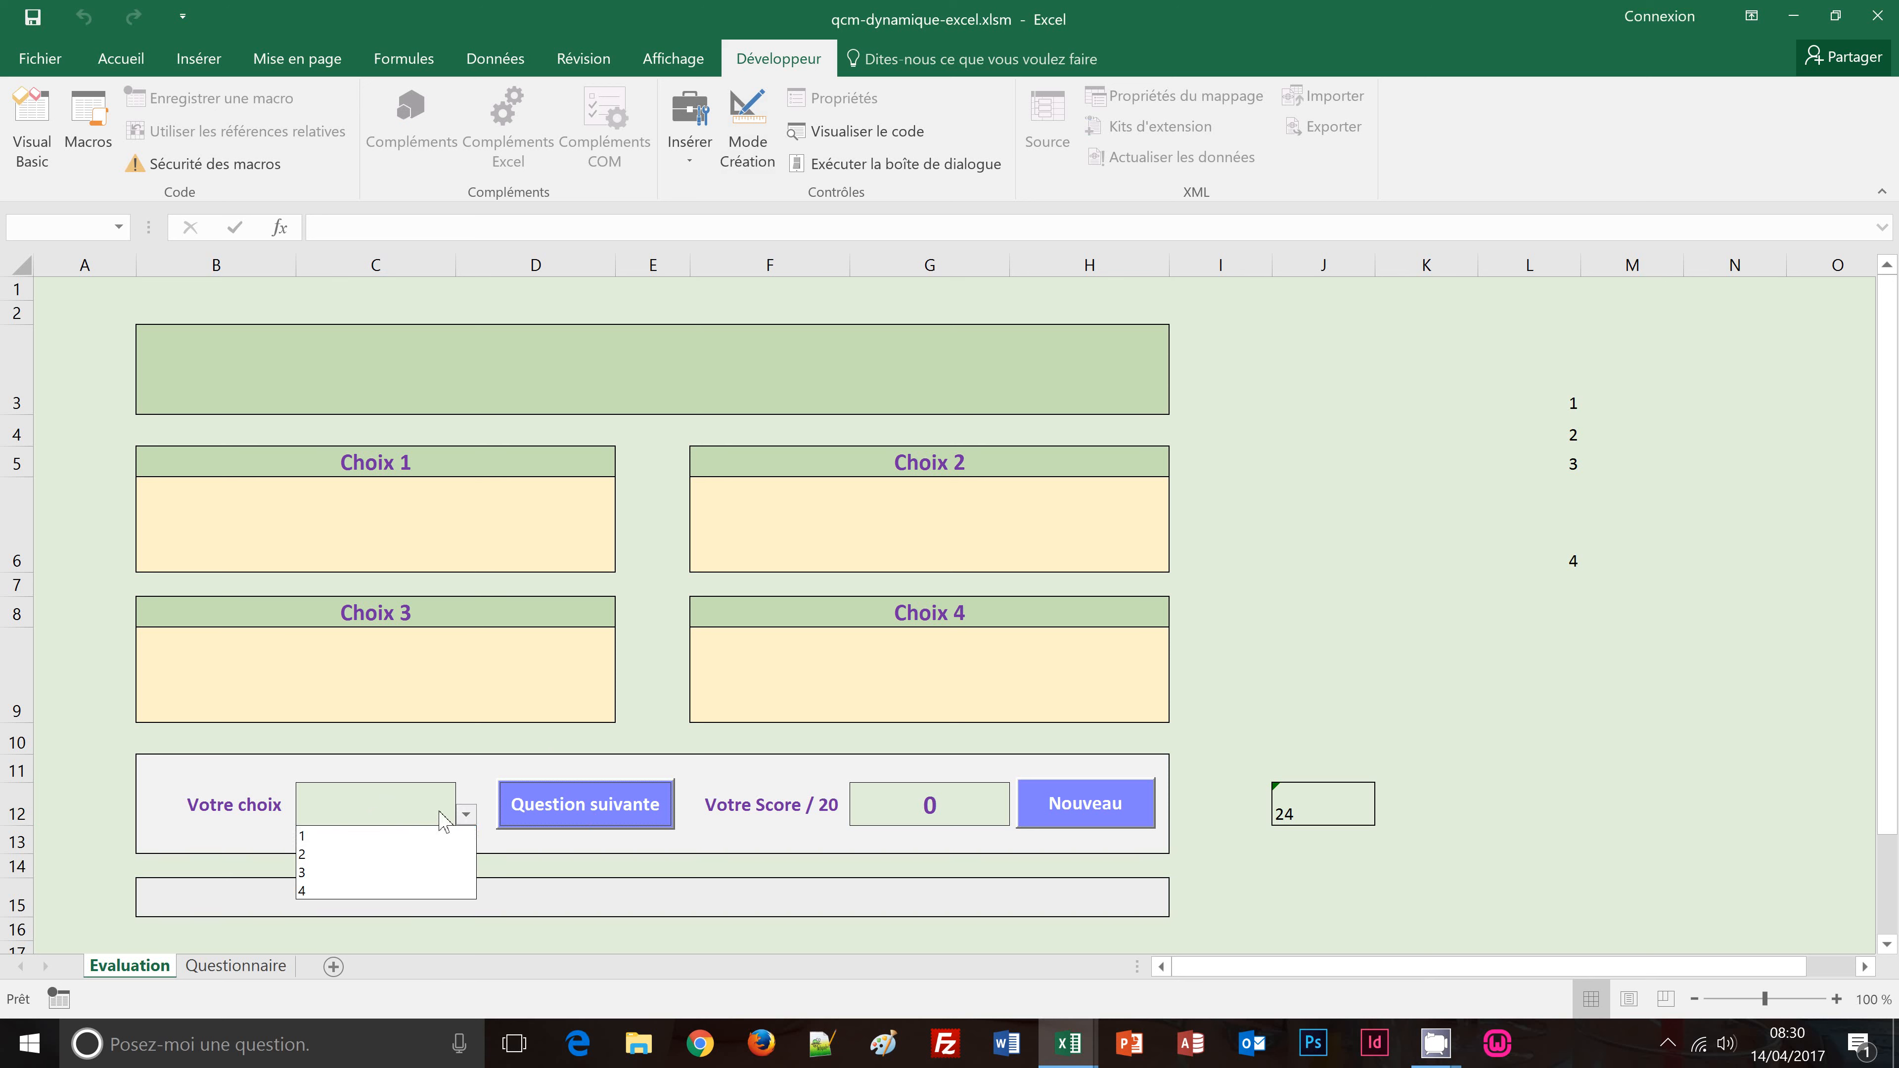
left_click(378, 836)
left_click(551, 805)
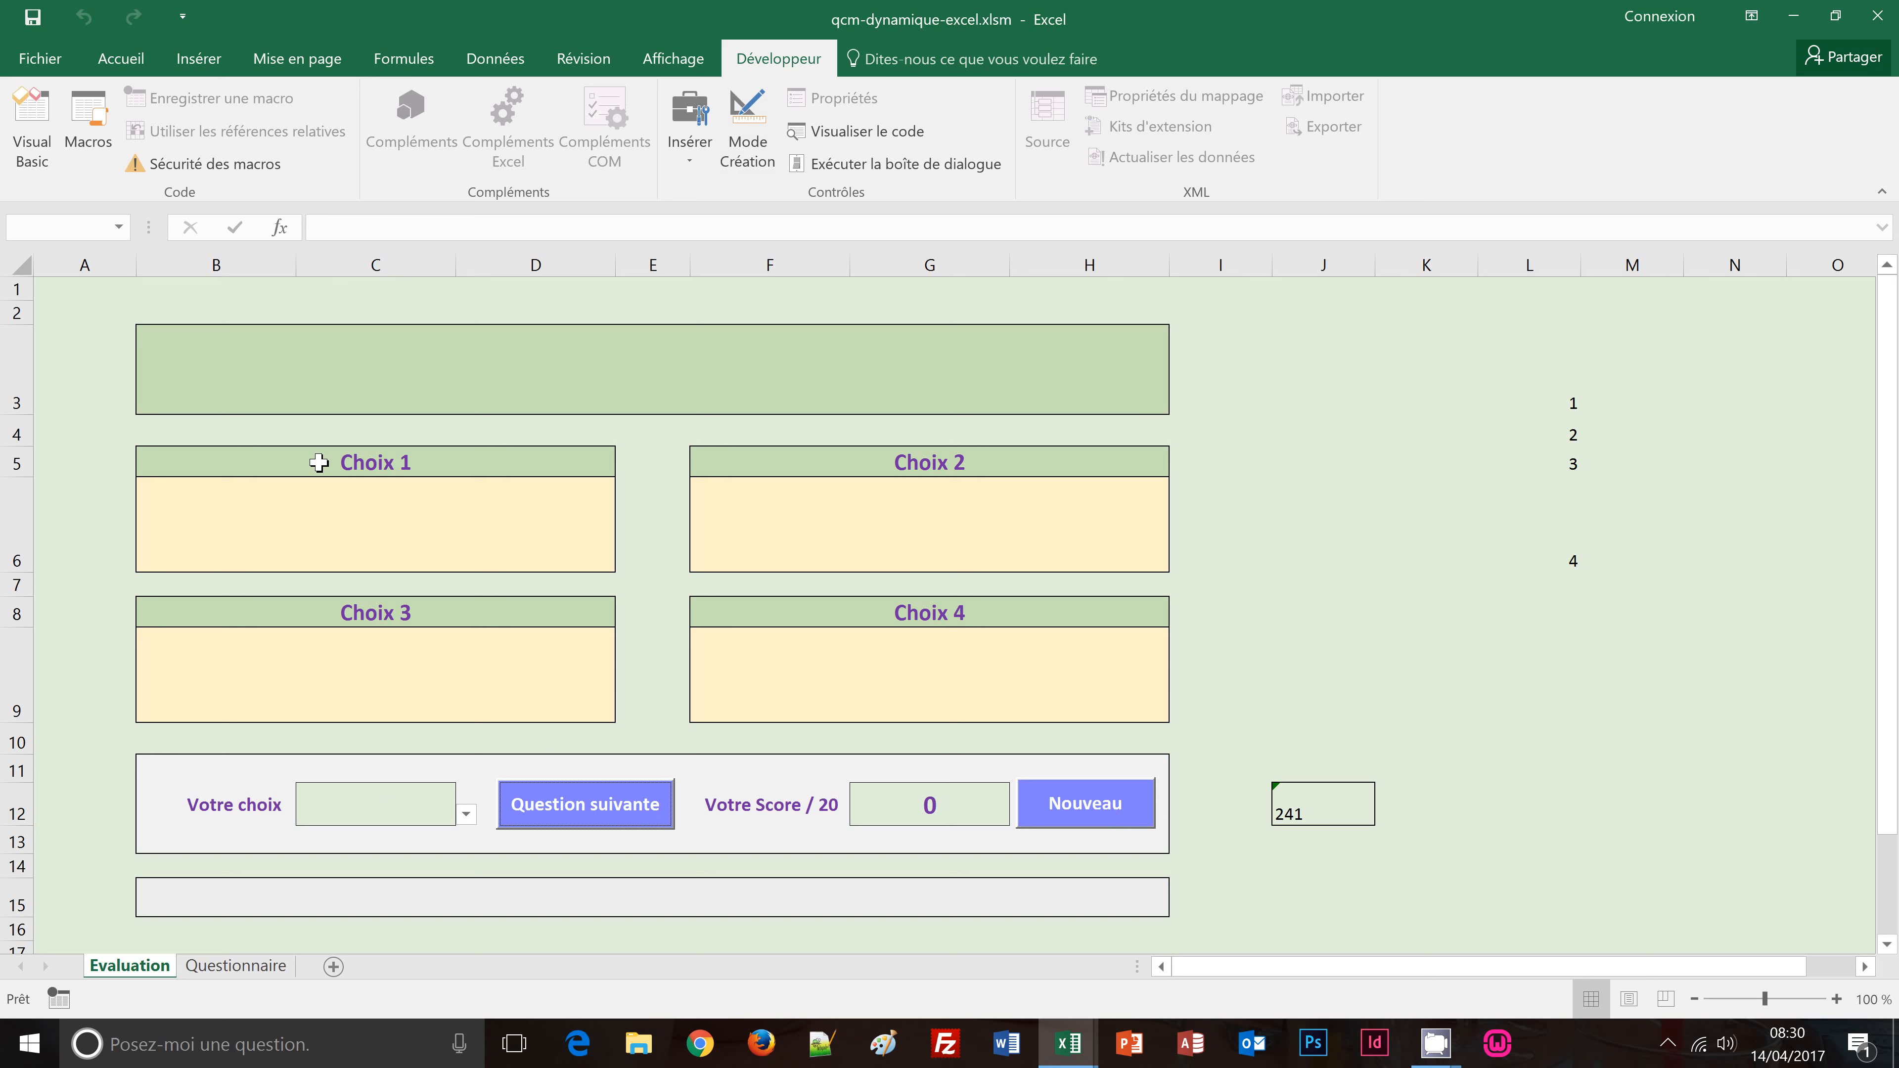
mouse_move(1075, 1063)
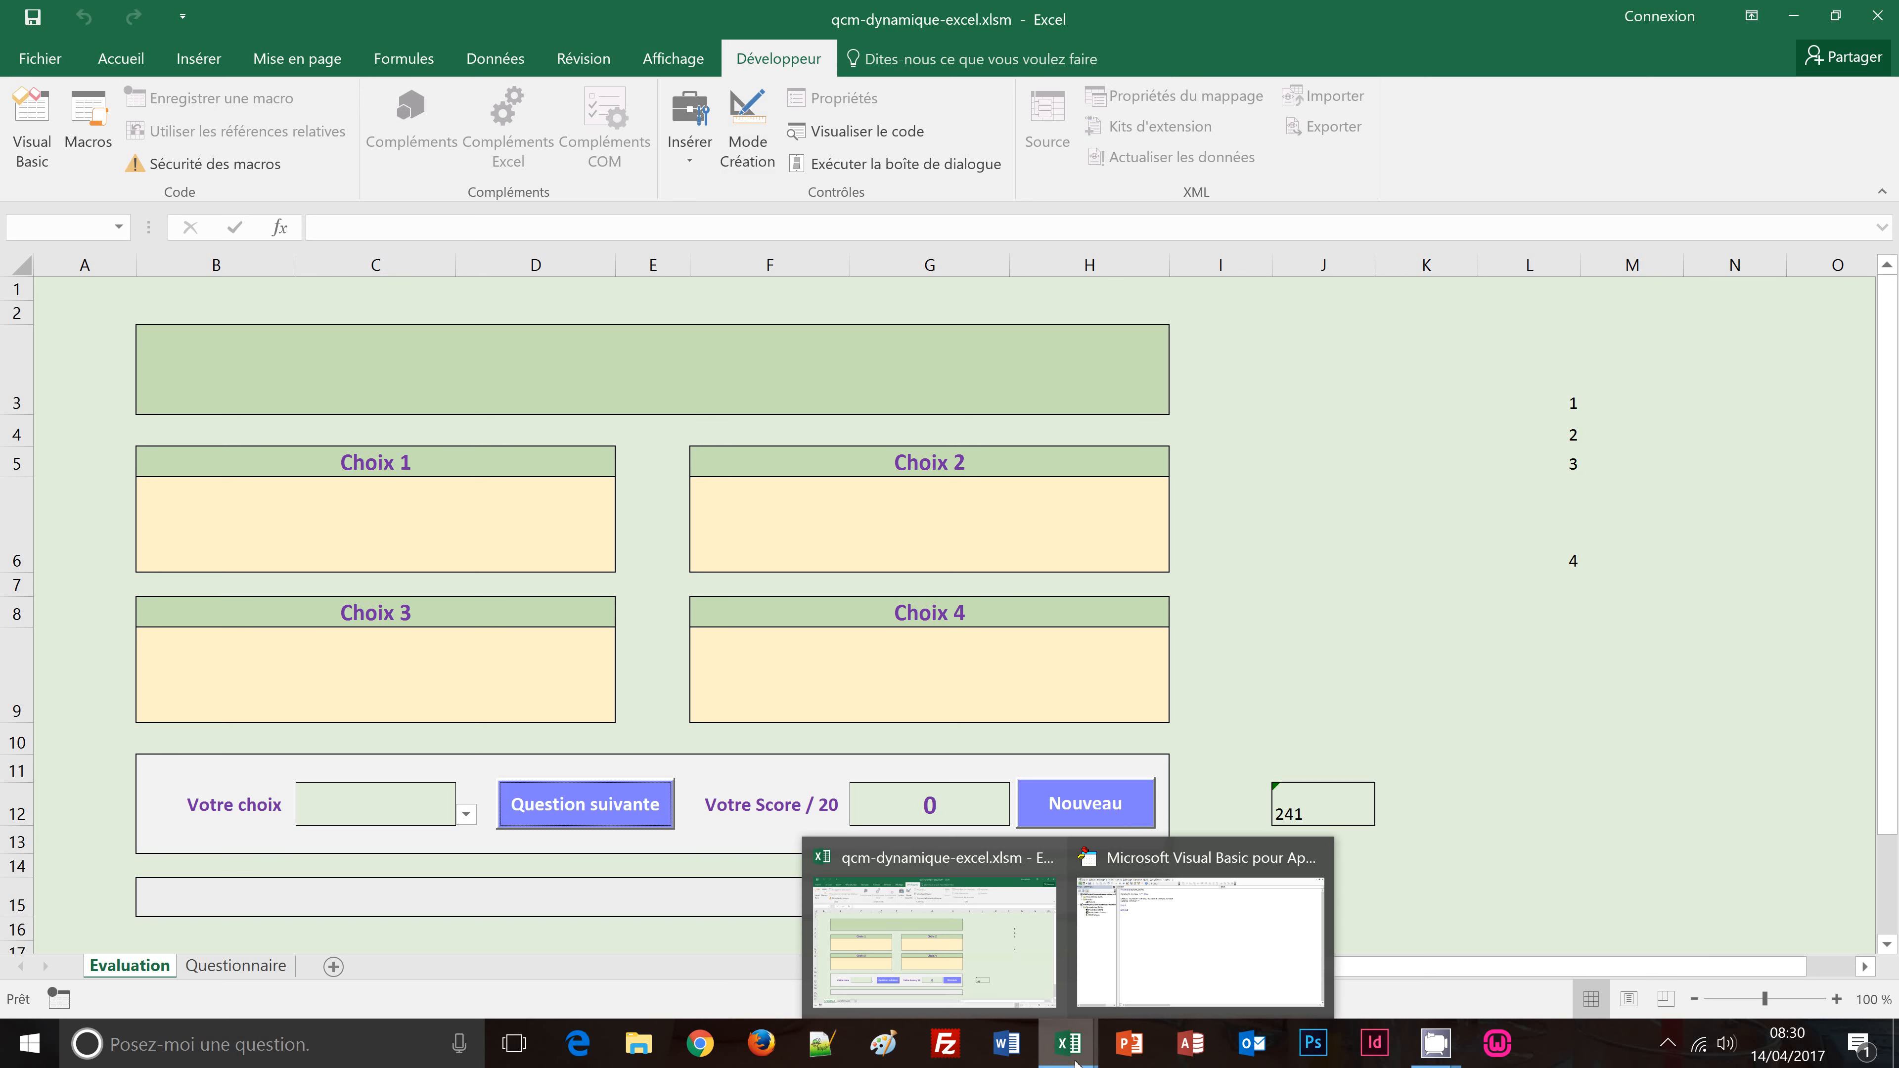
left_click(1137, 940)
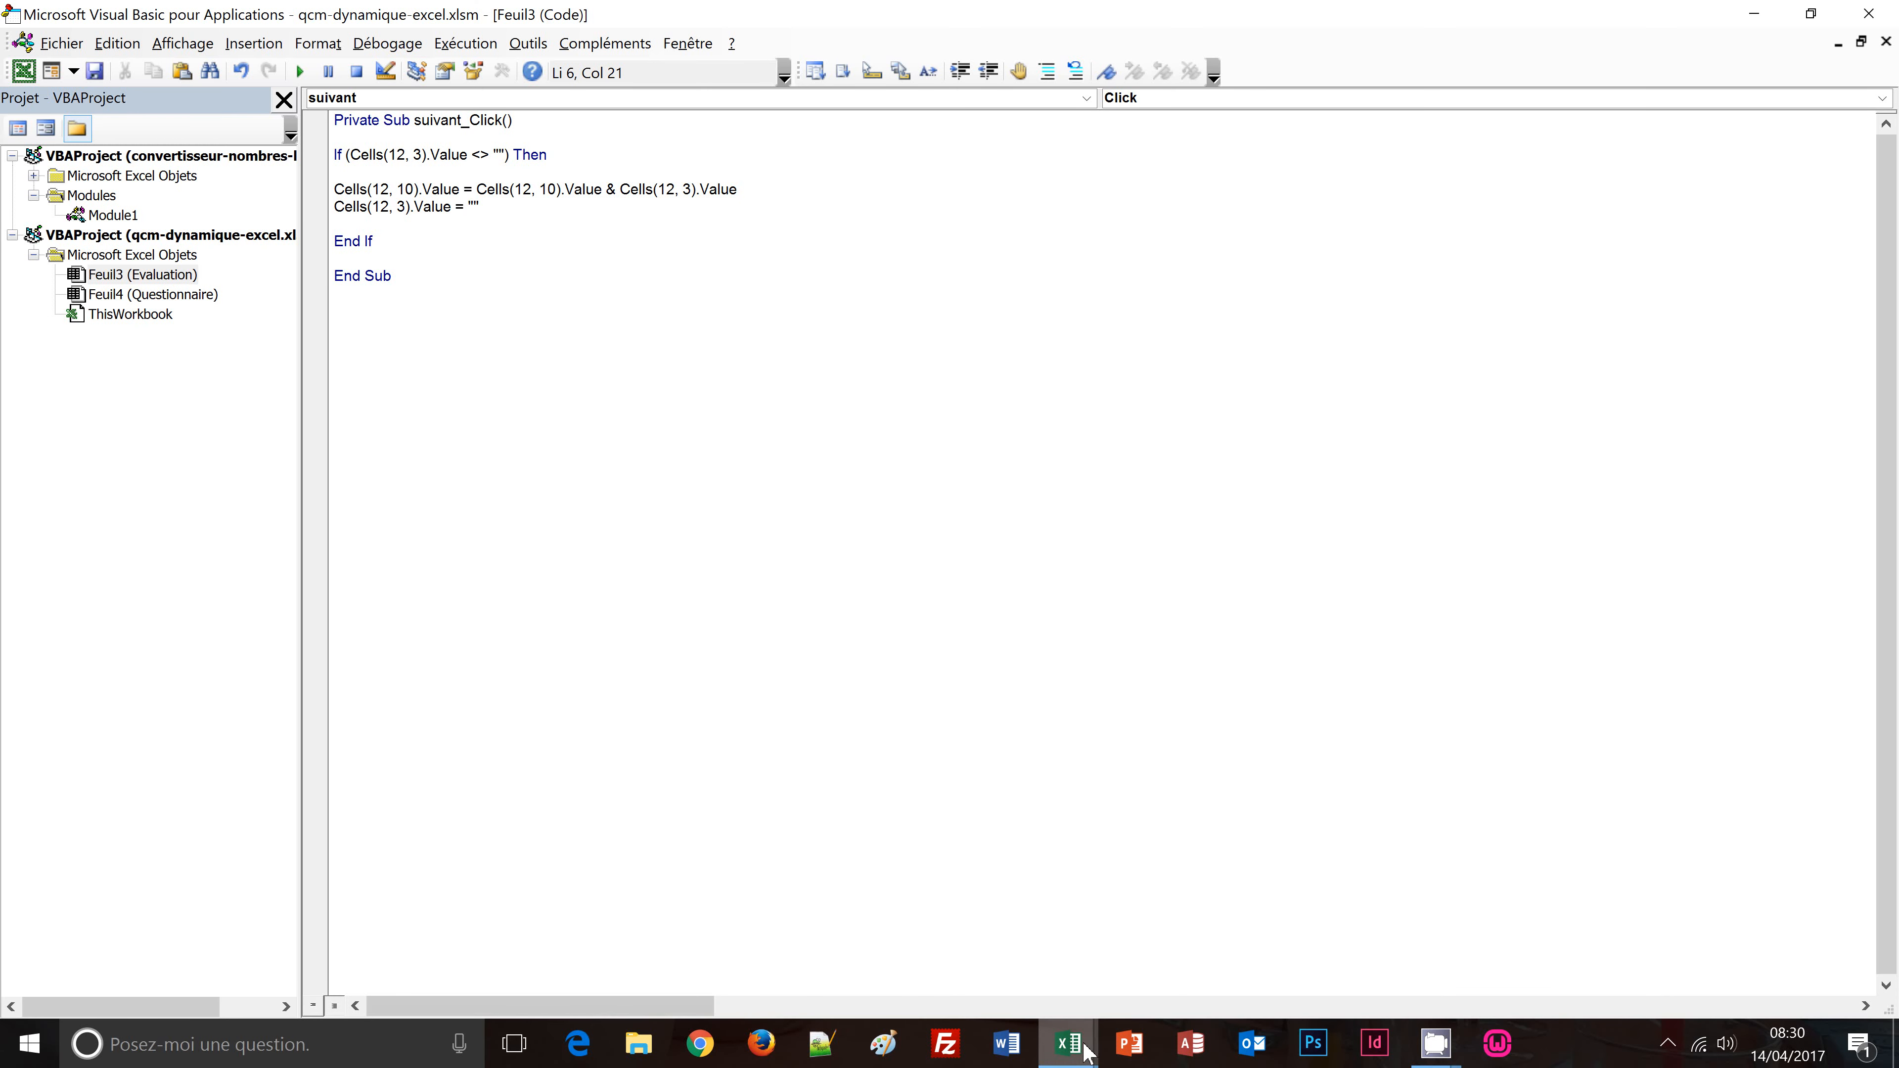
left_click(985, 977)
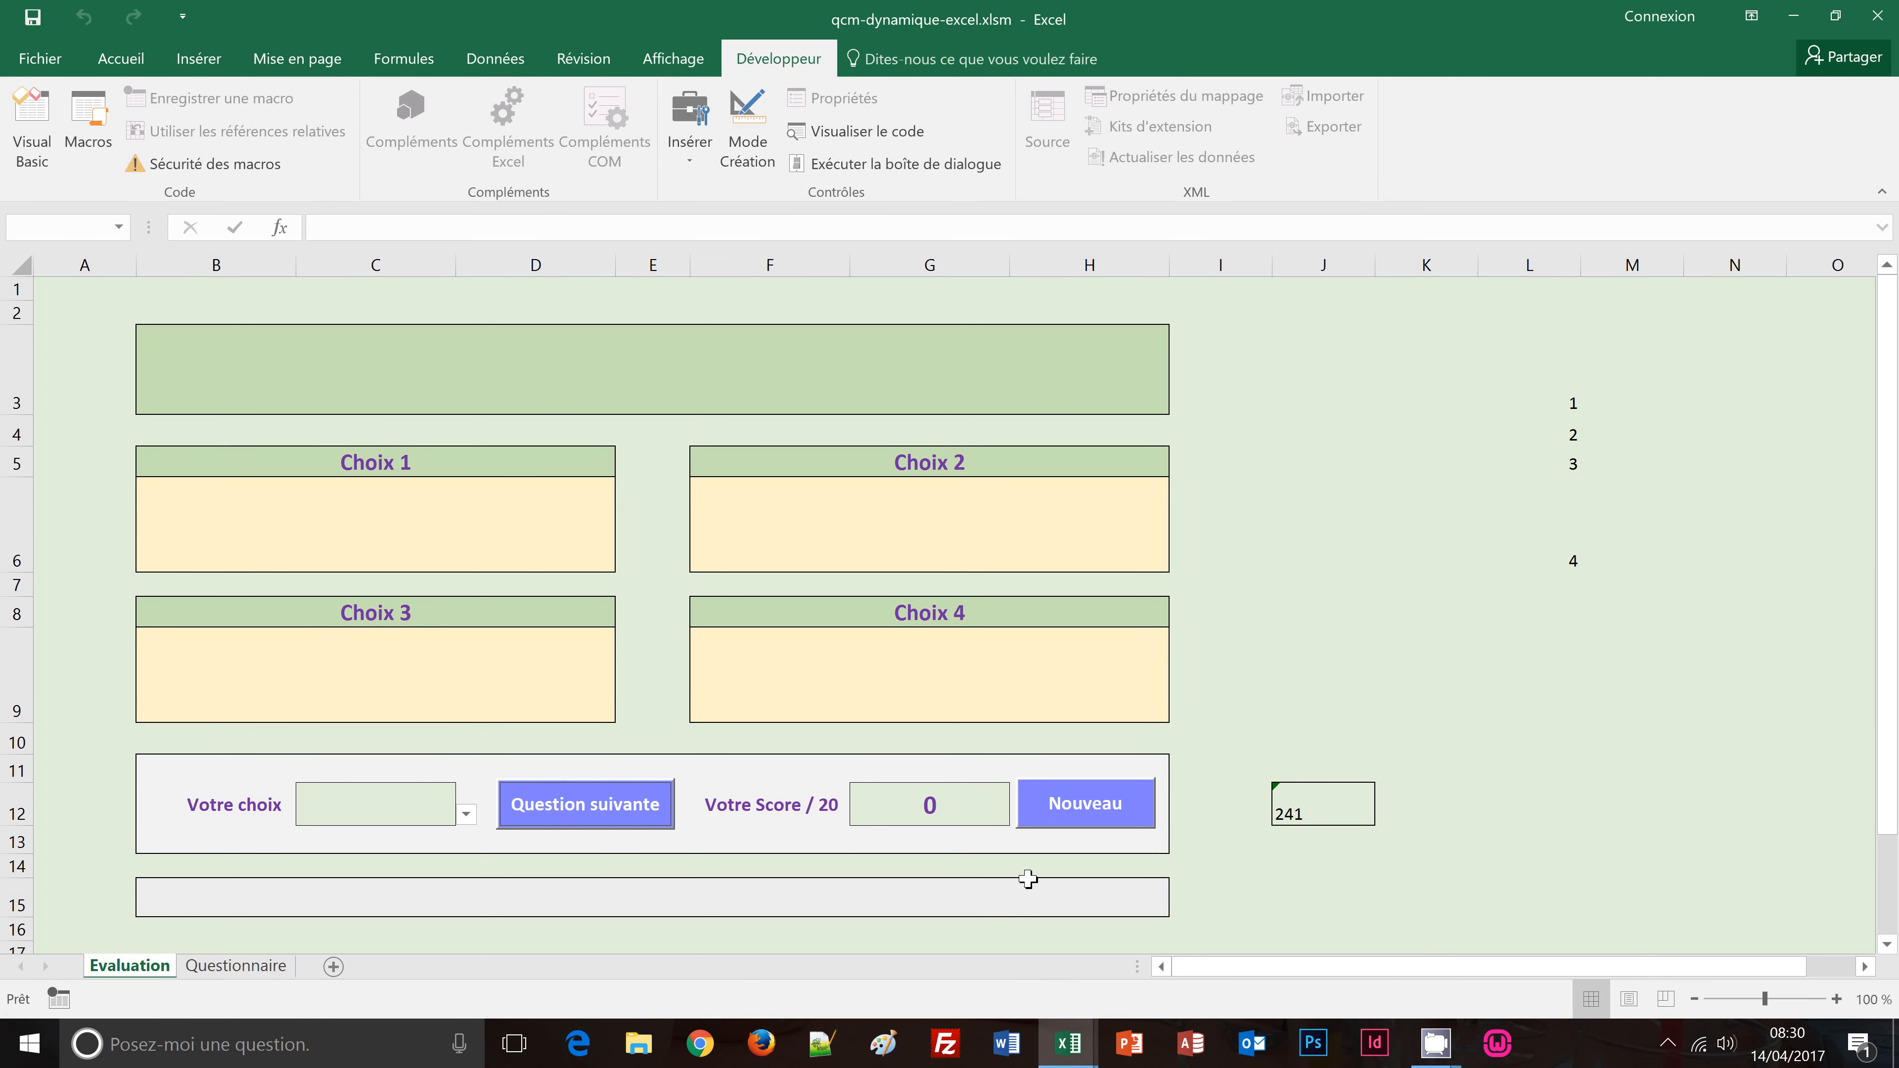
Step: Enable design mode, open the click procedure of the Nouveau button and add blank lines inside it
left_click(747, 144)
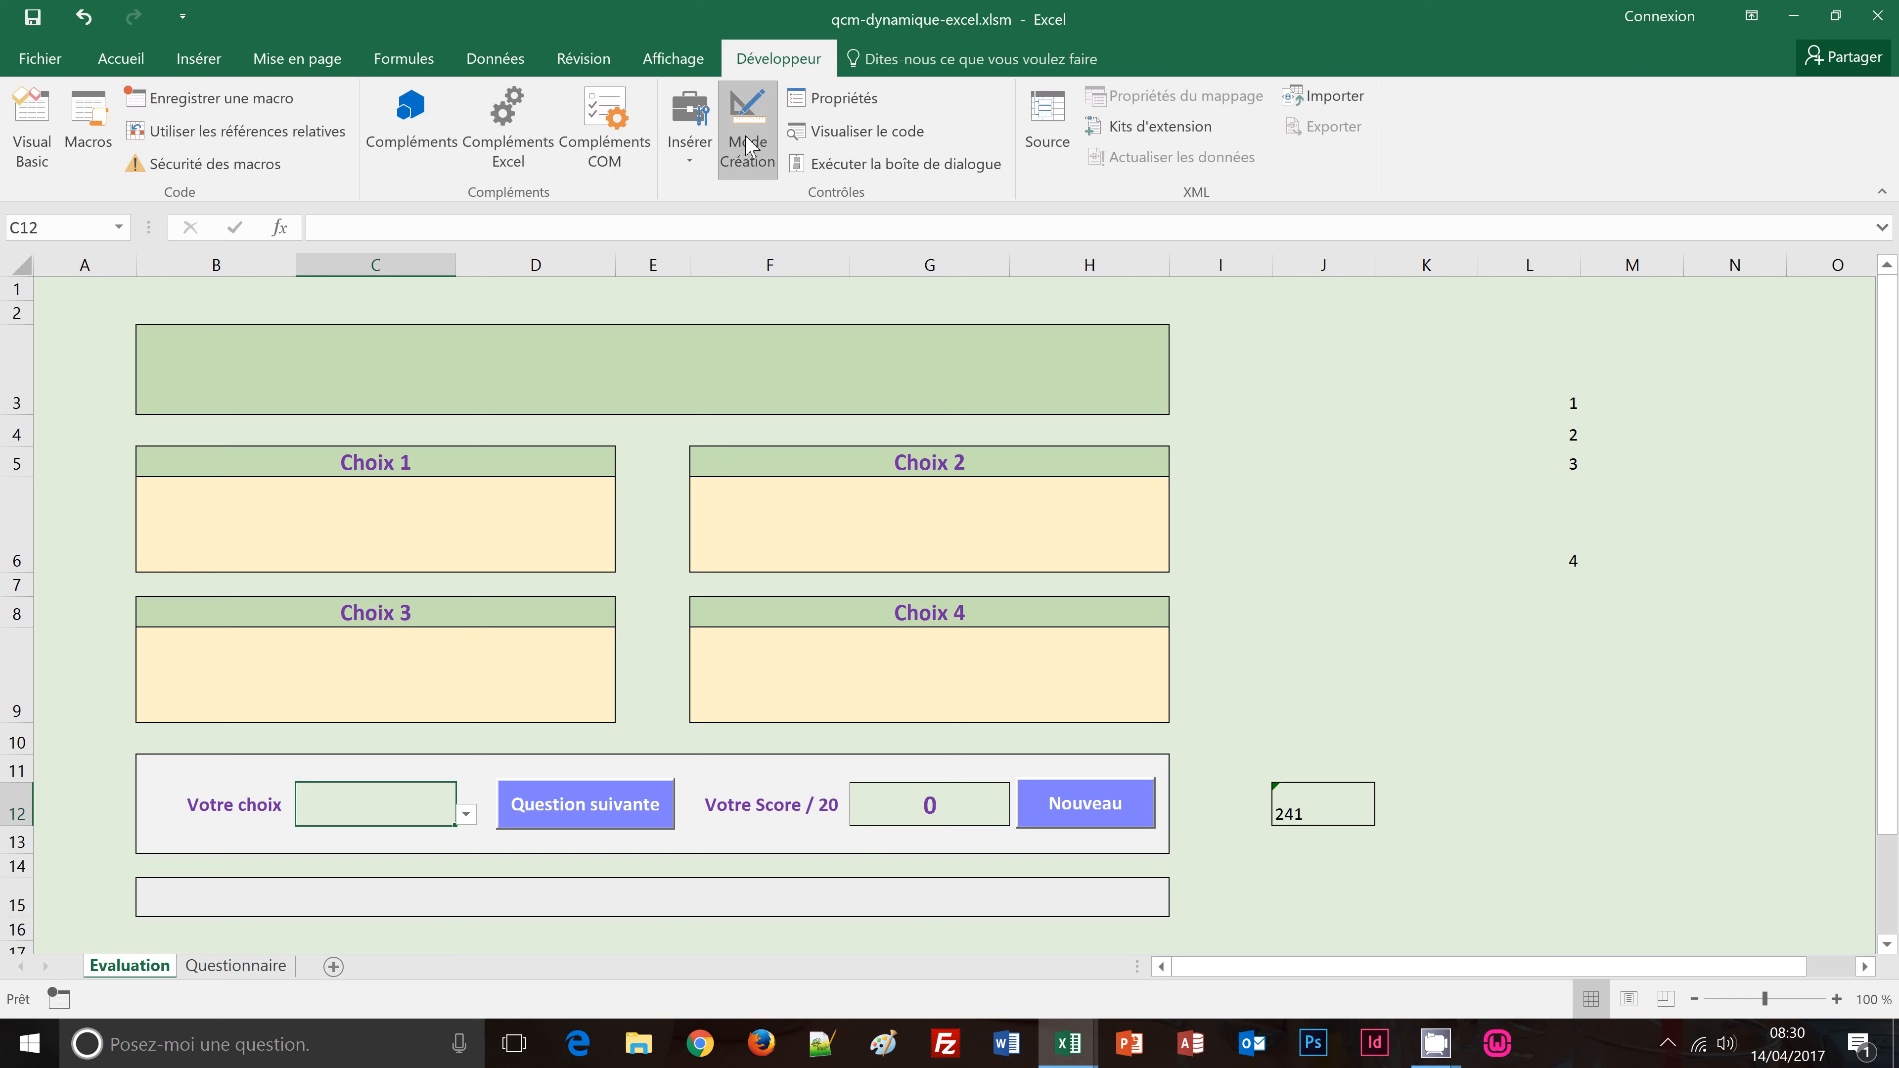
right_click(1124, 813)
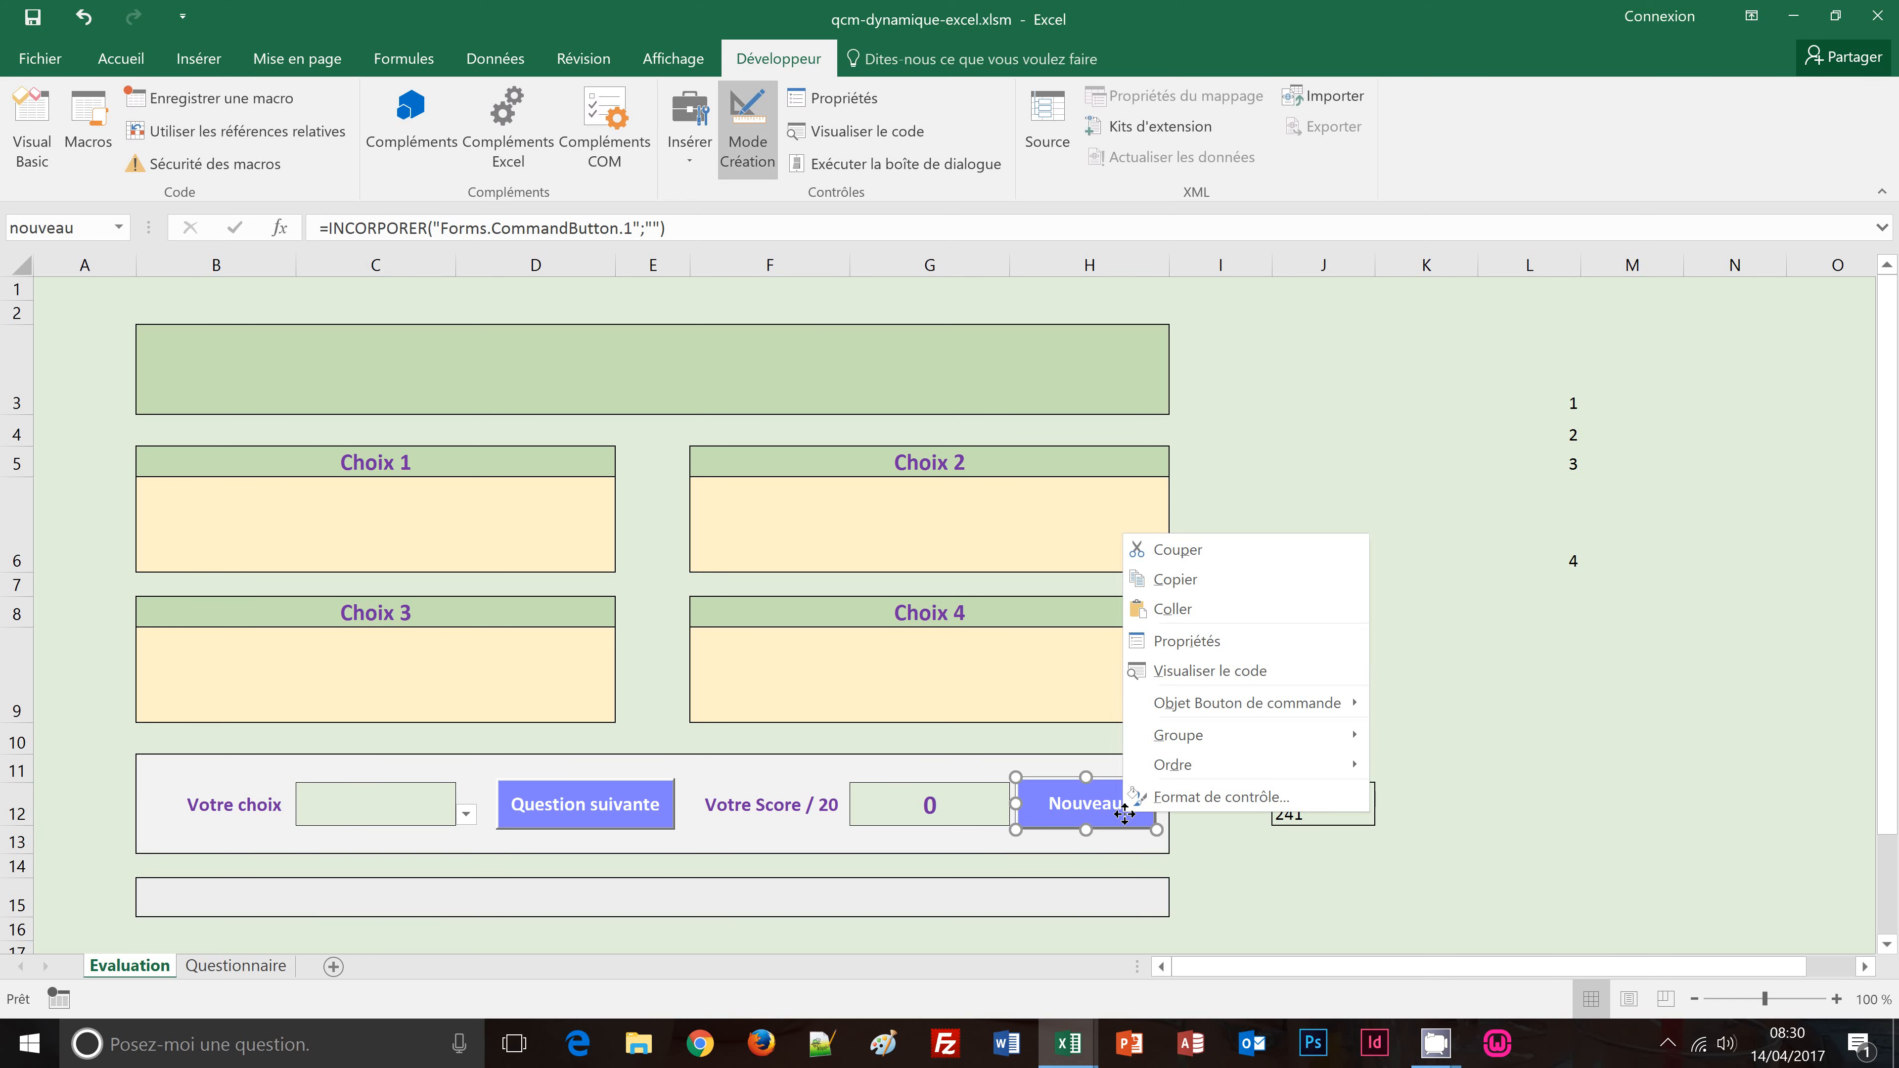
left_click(1212, 672)
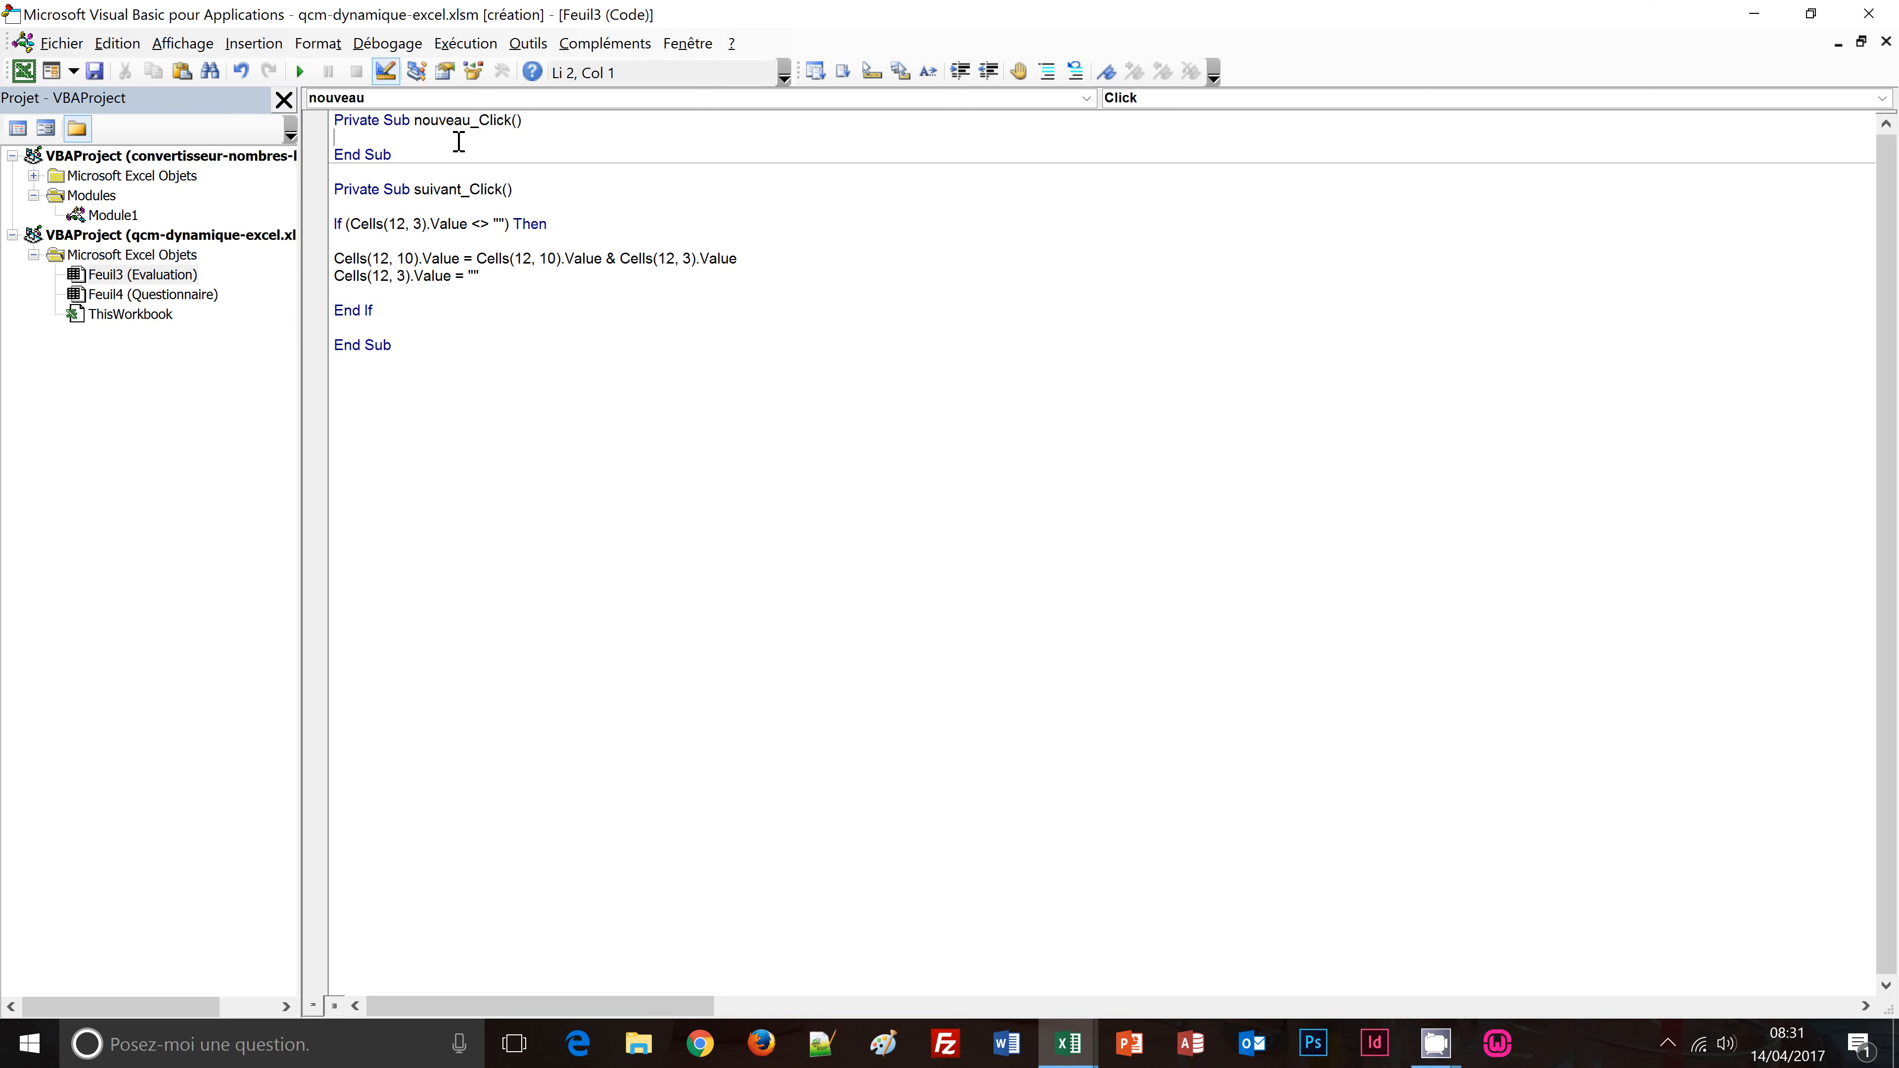
key("Return")
key("Return")
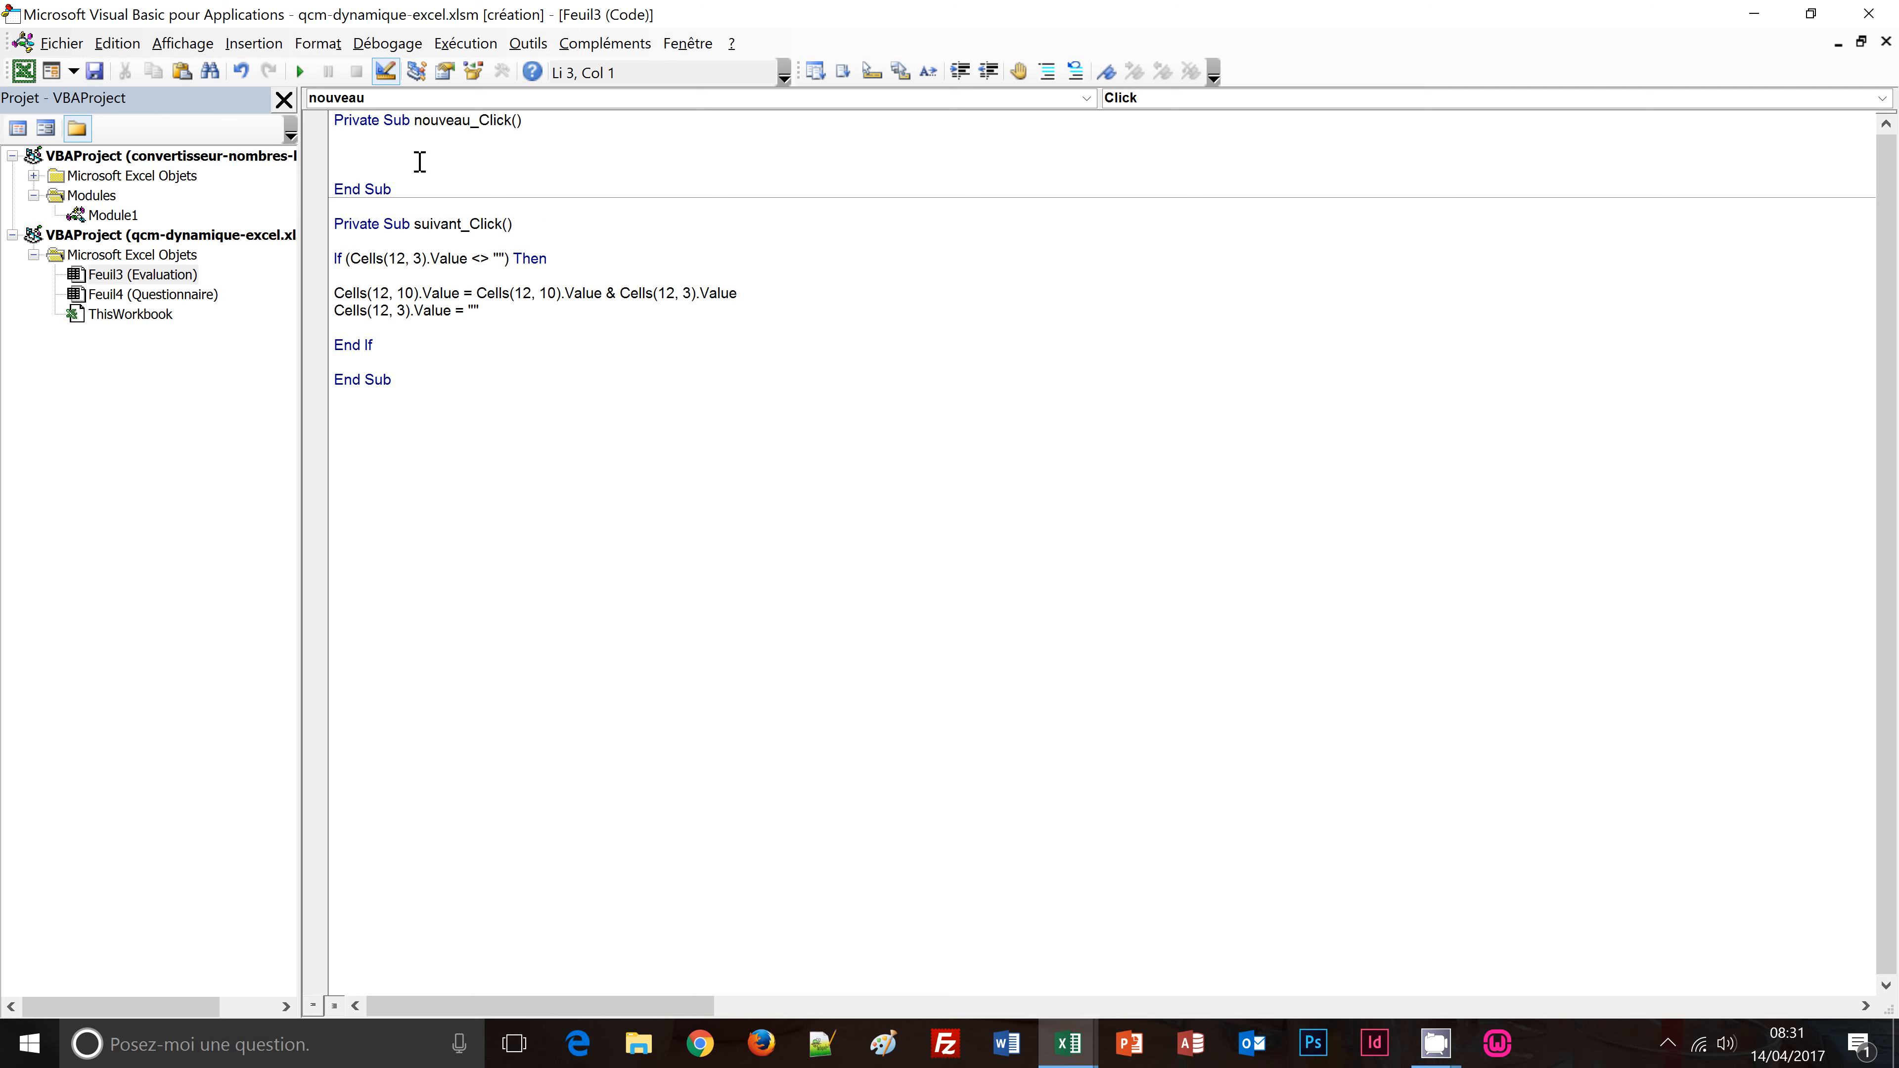
Step: Write the instruction Cells(12, 10).Value = "" in nouveau_Click to clear the stored answers, and save the code
type("cells(")
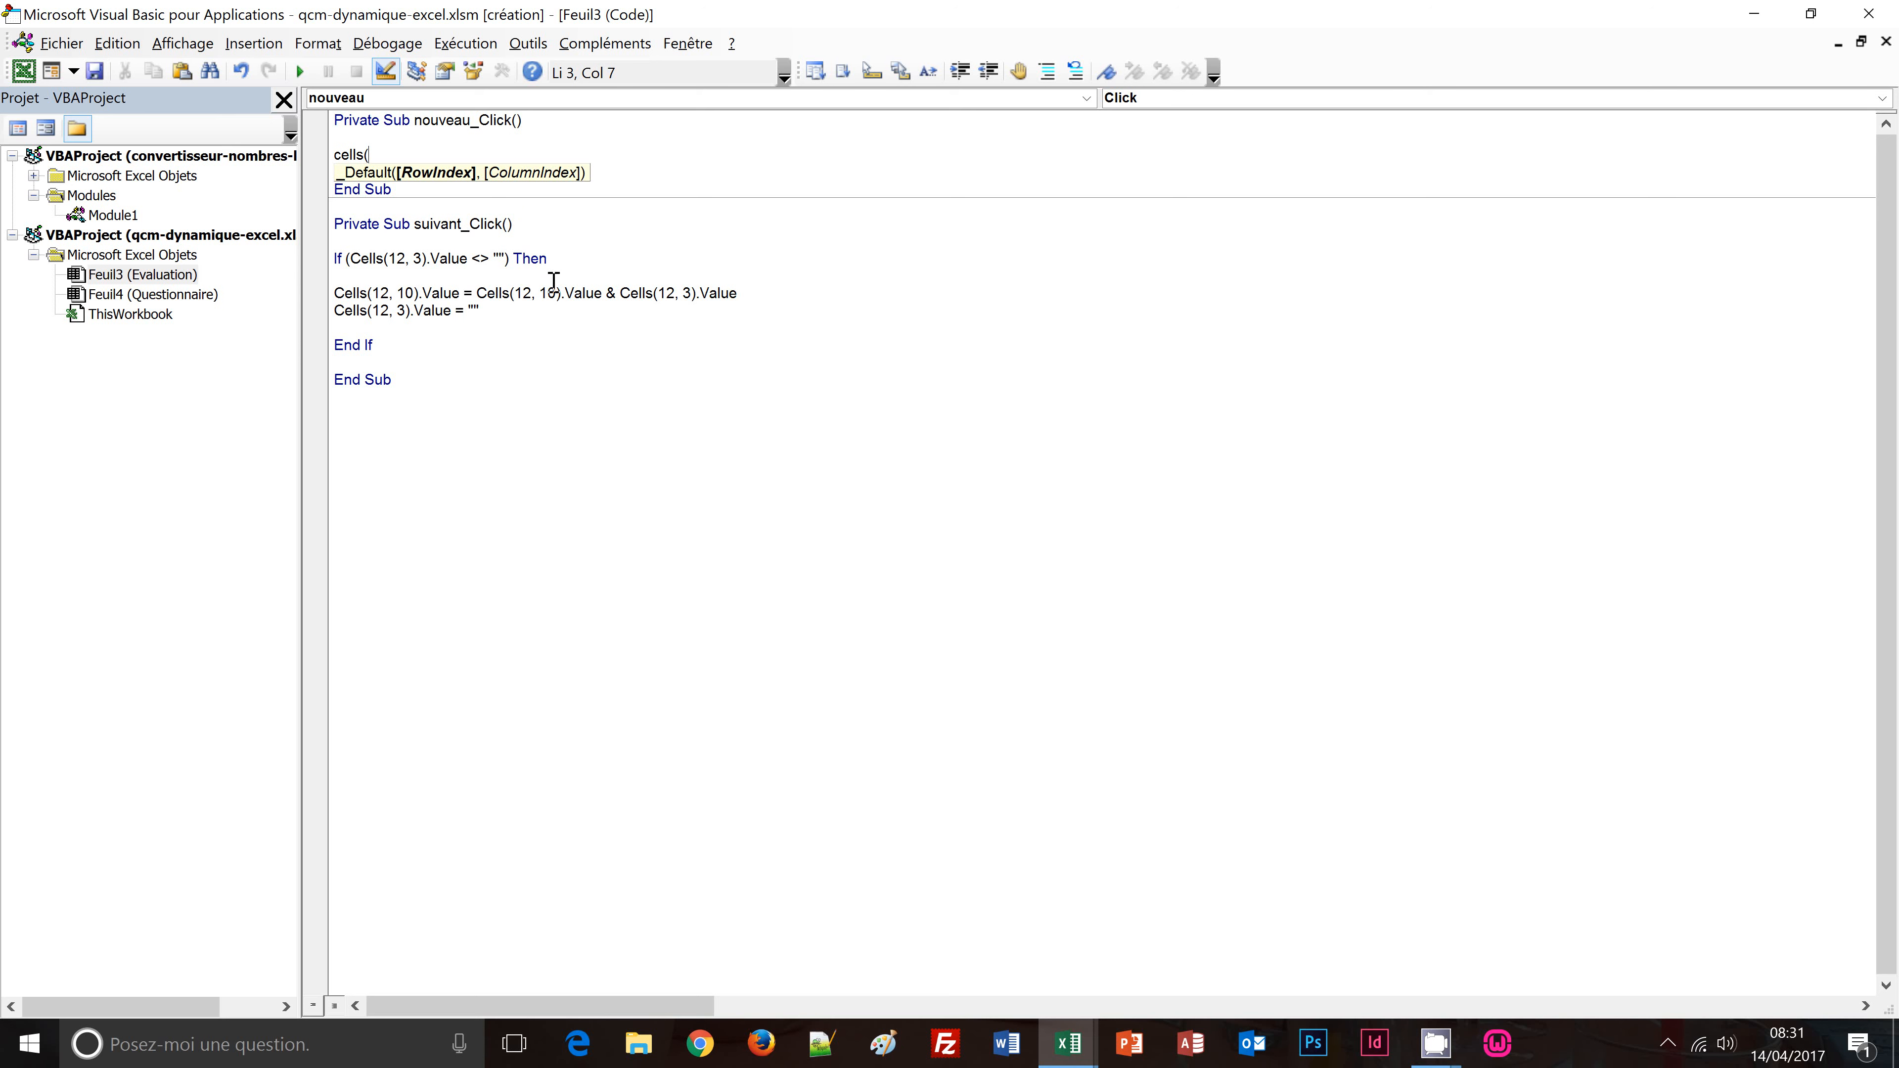
type("12,10")
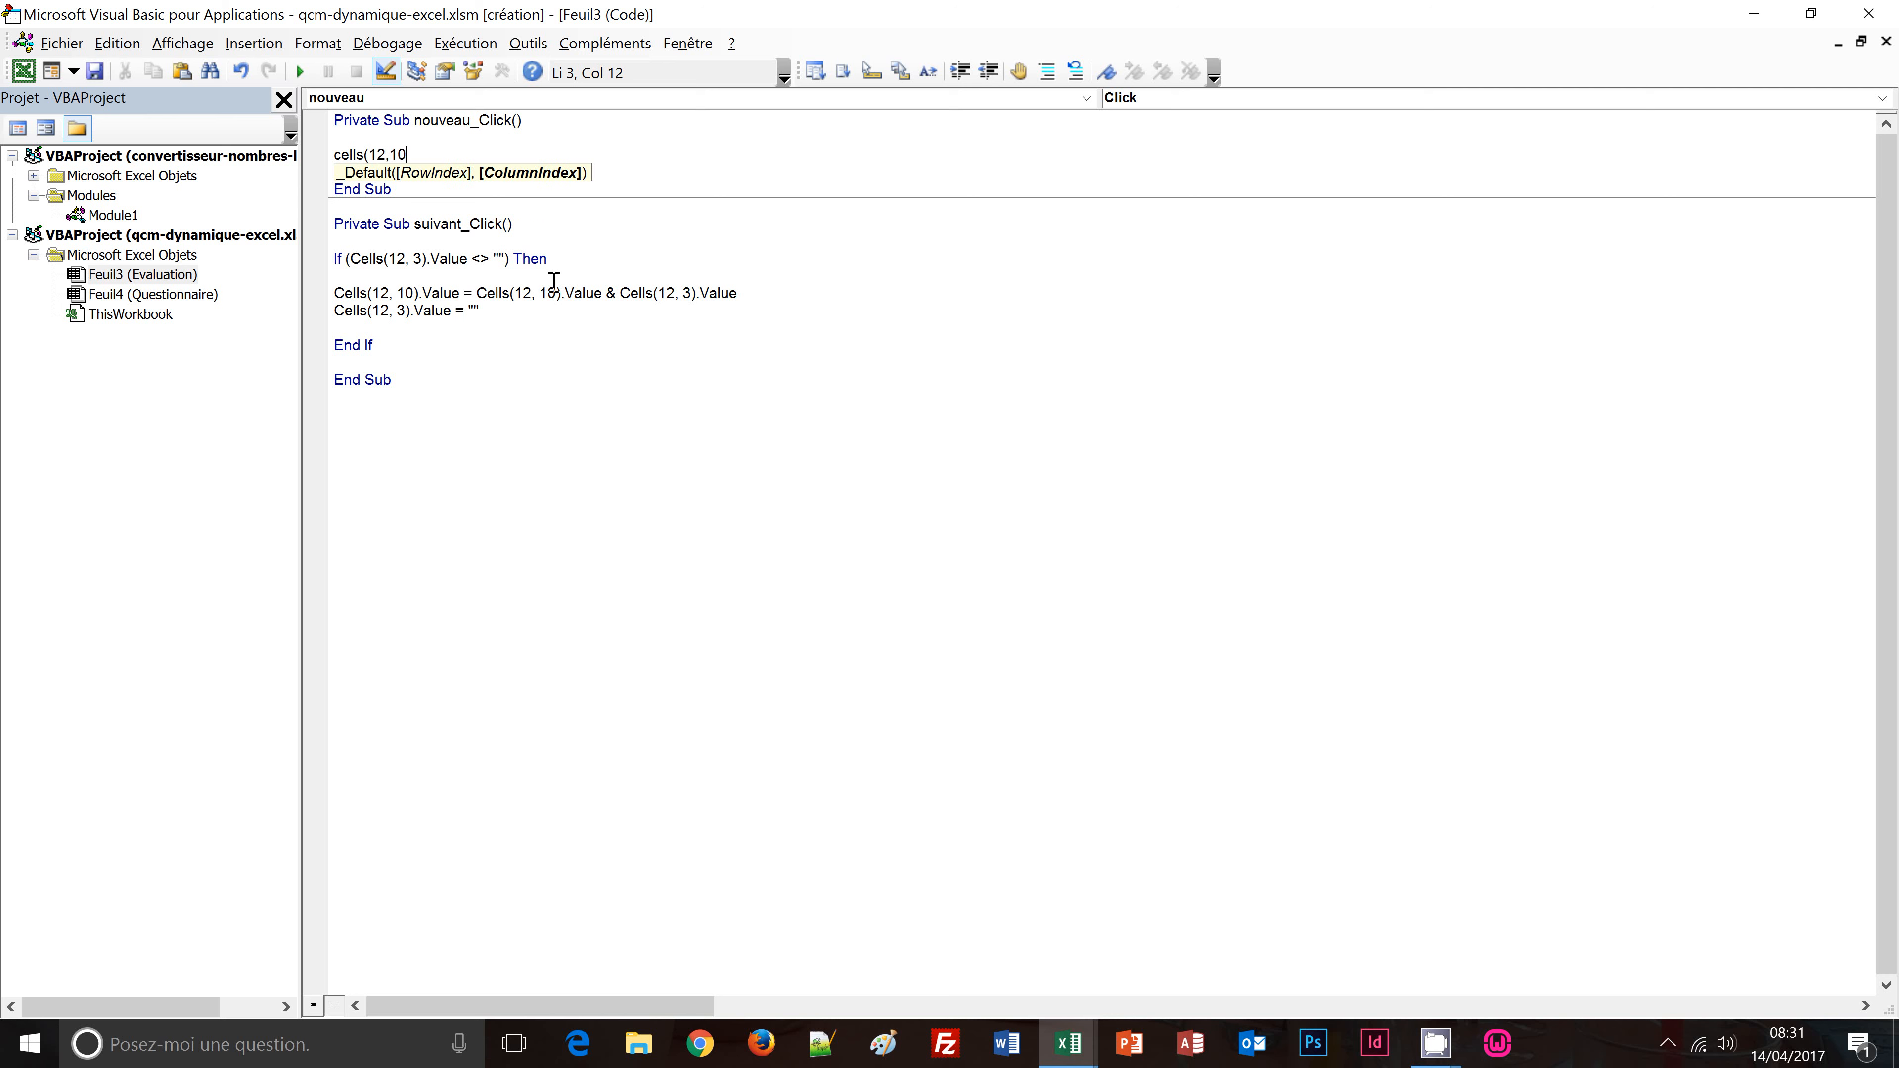
type(")")
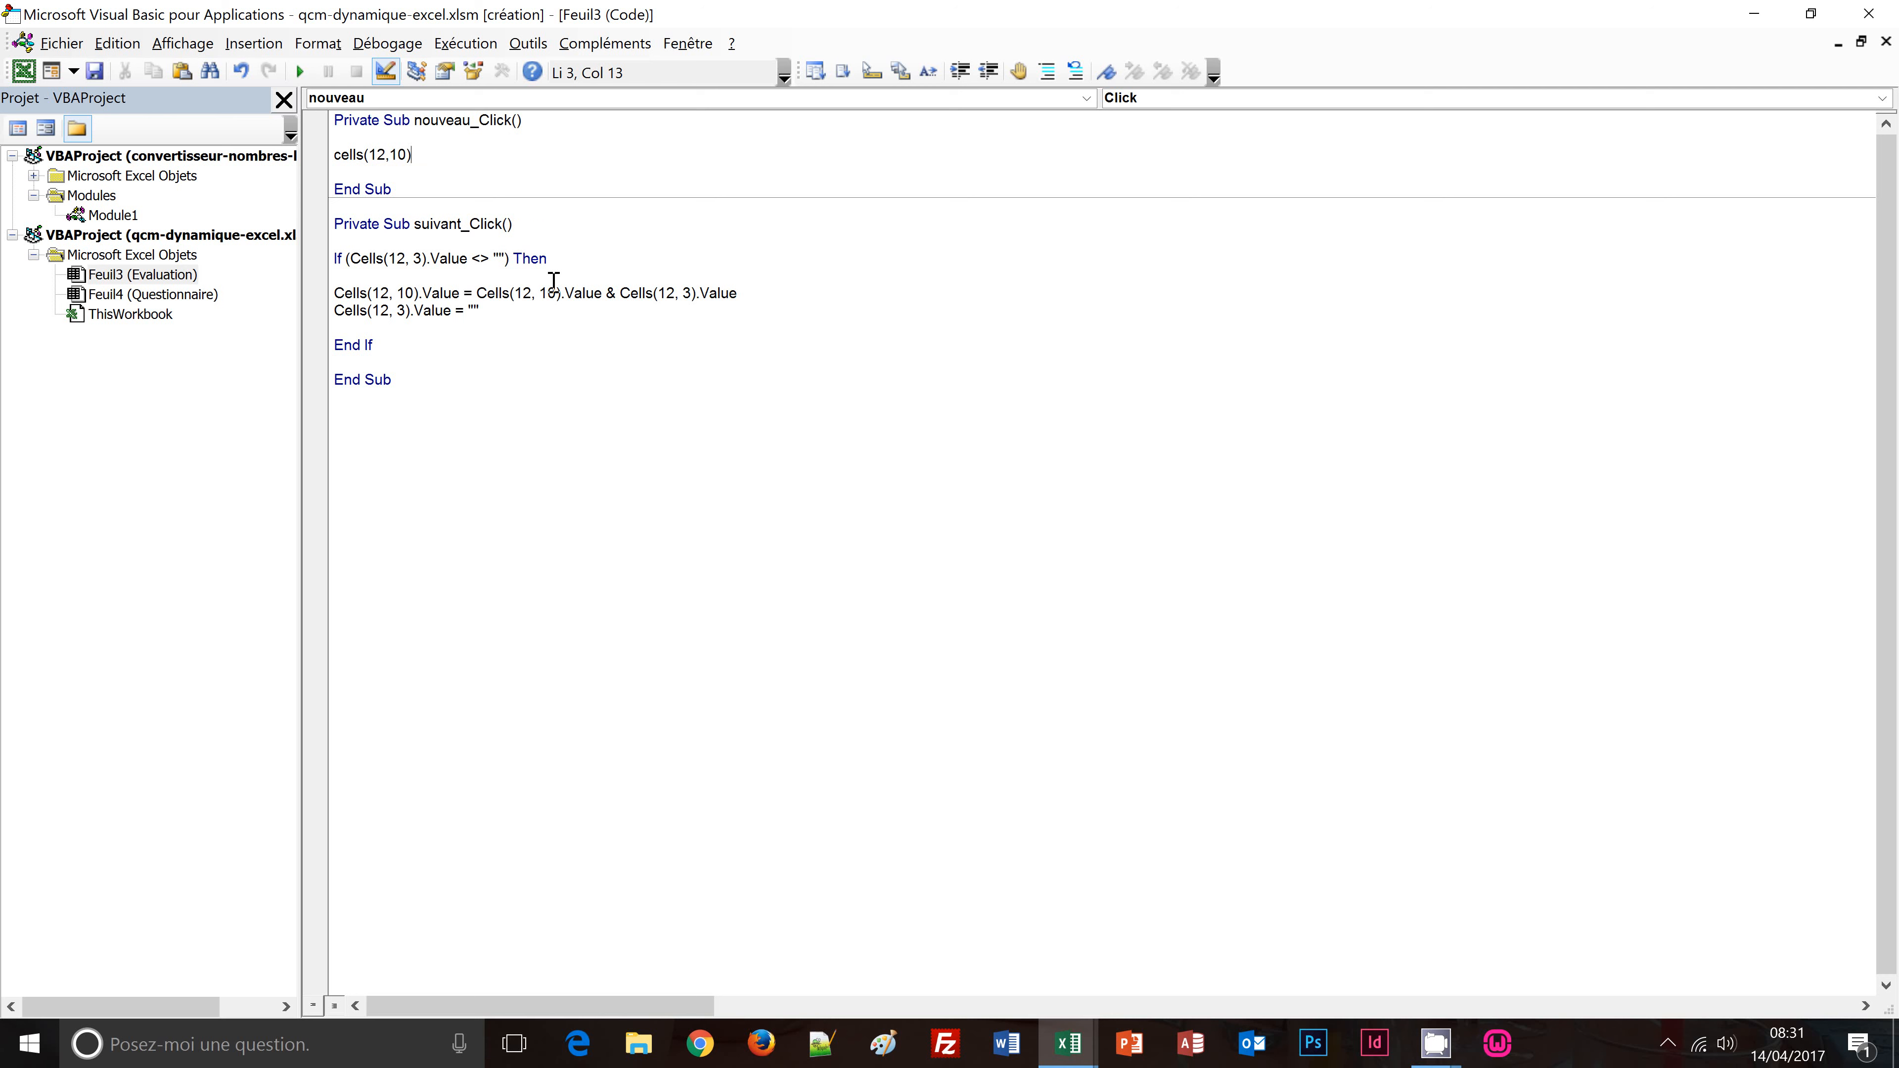
type(".value=\"\"")
key("ctrl+s")
Step: Leave design mode on the Evaluation sheet and test both buttons by submitting choice 3 and resetting with Nouveau
mouse_move(1066, 1059)
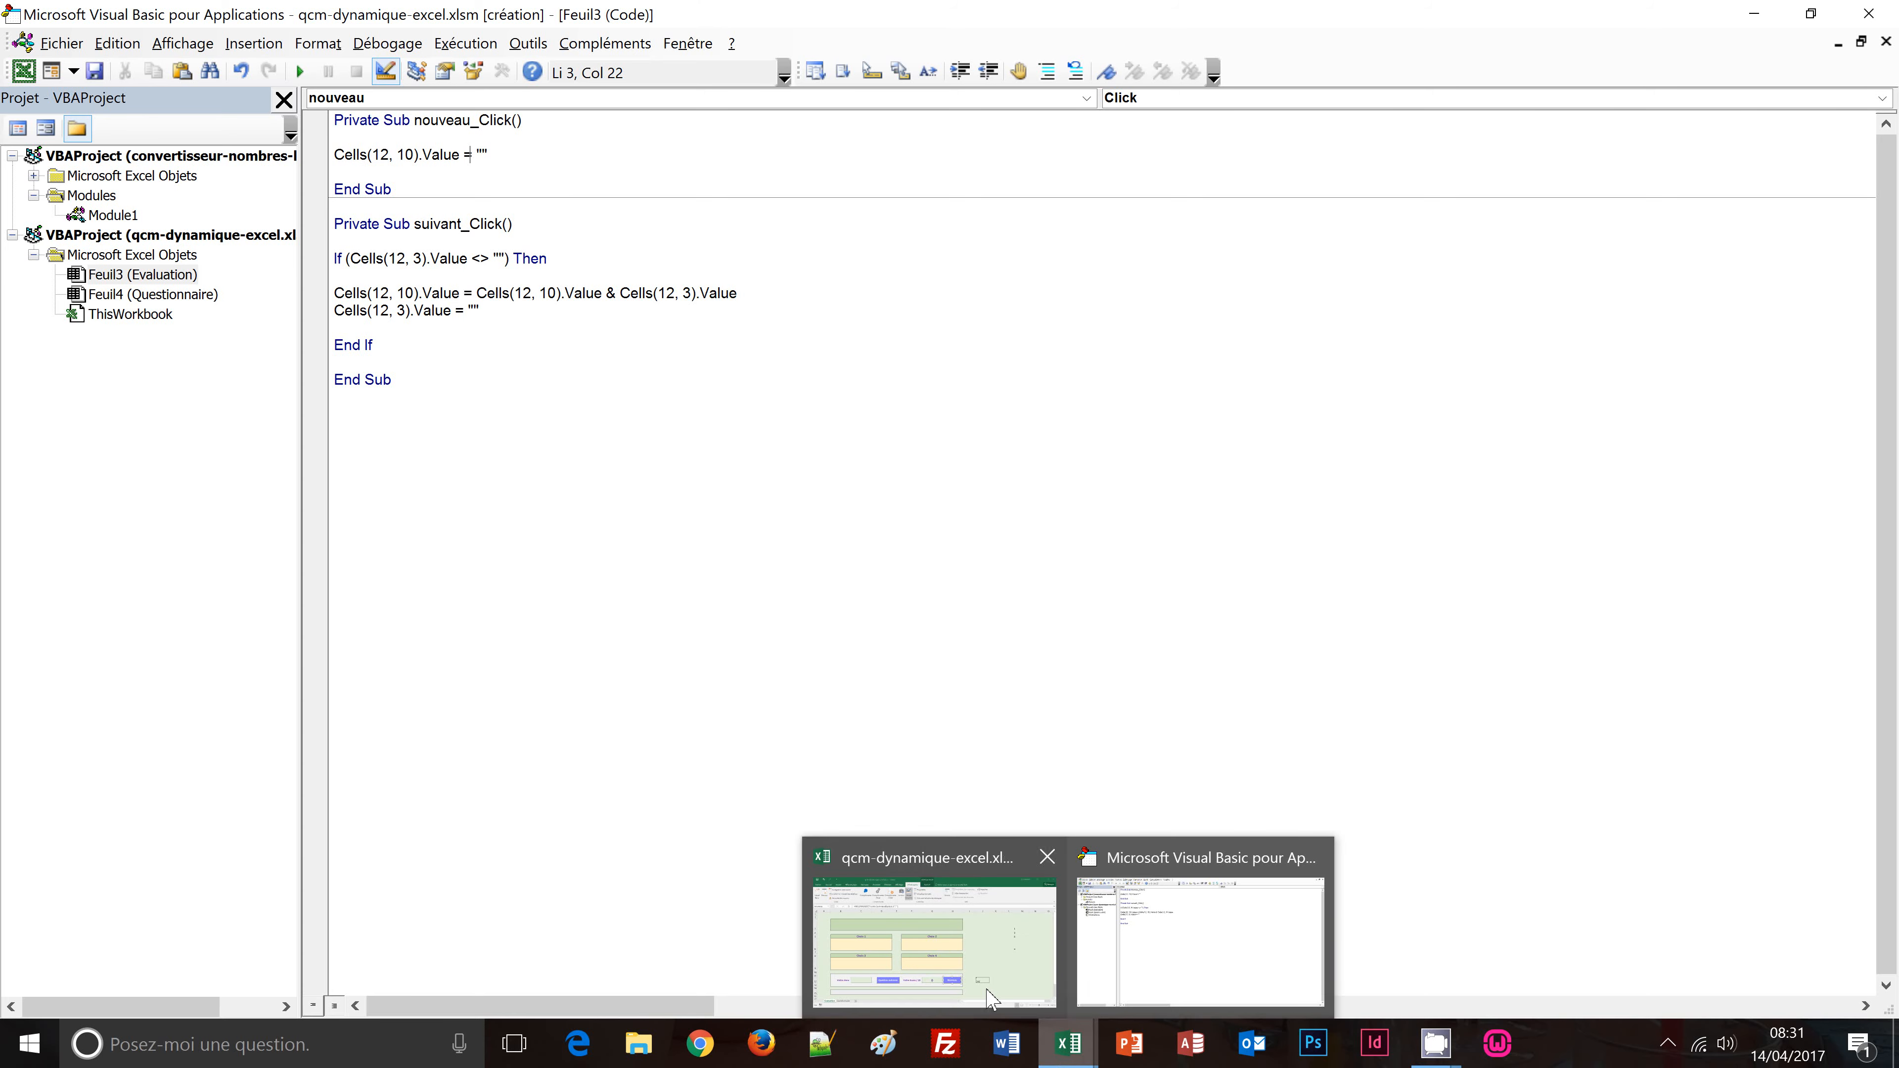
left_click(1040, 859)
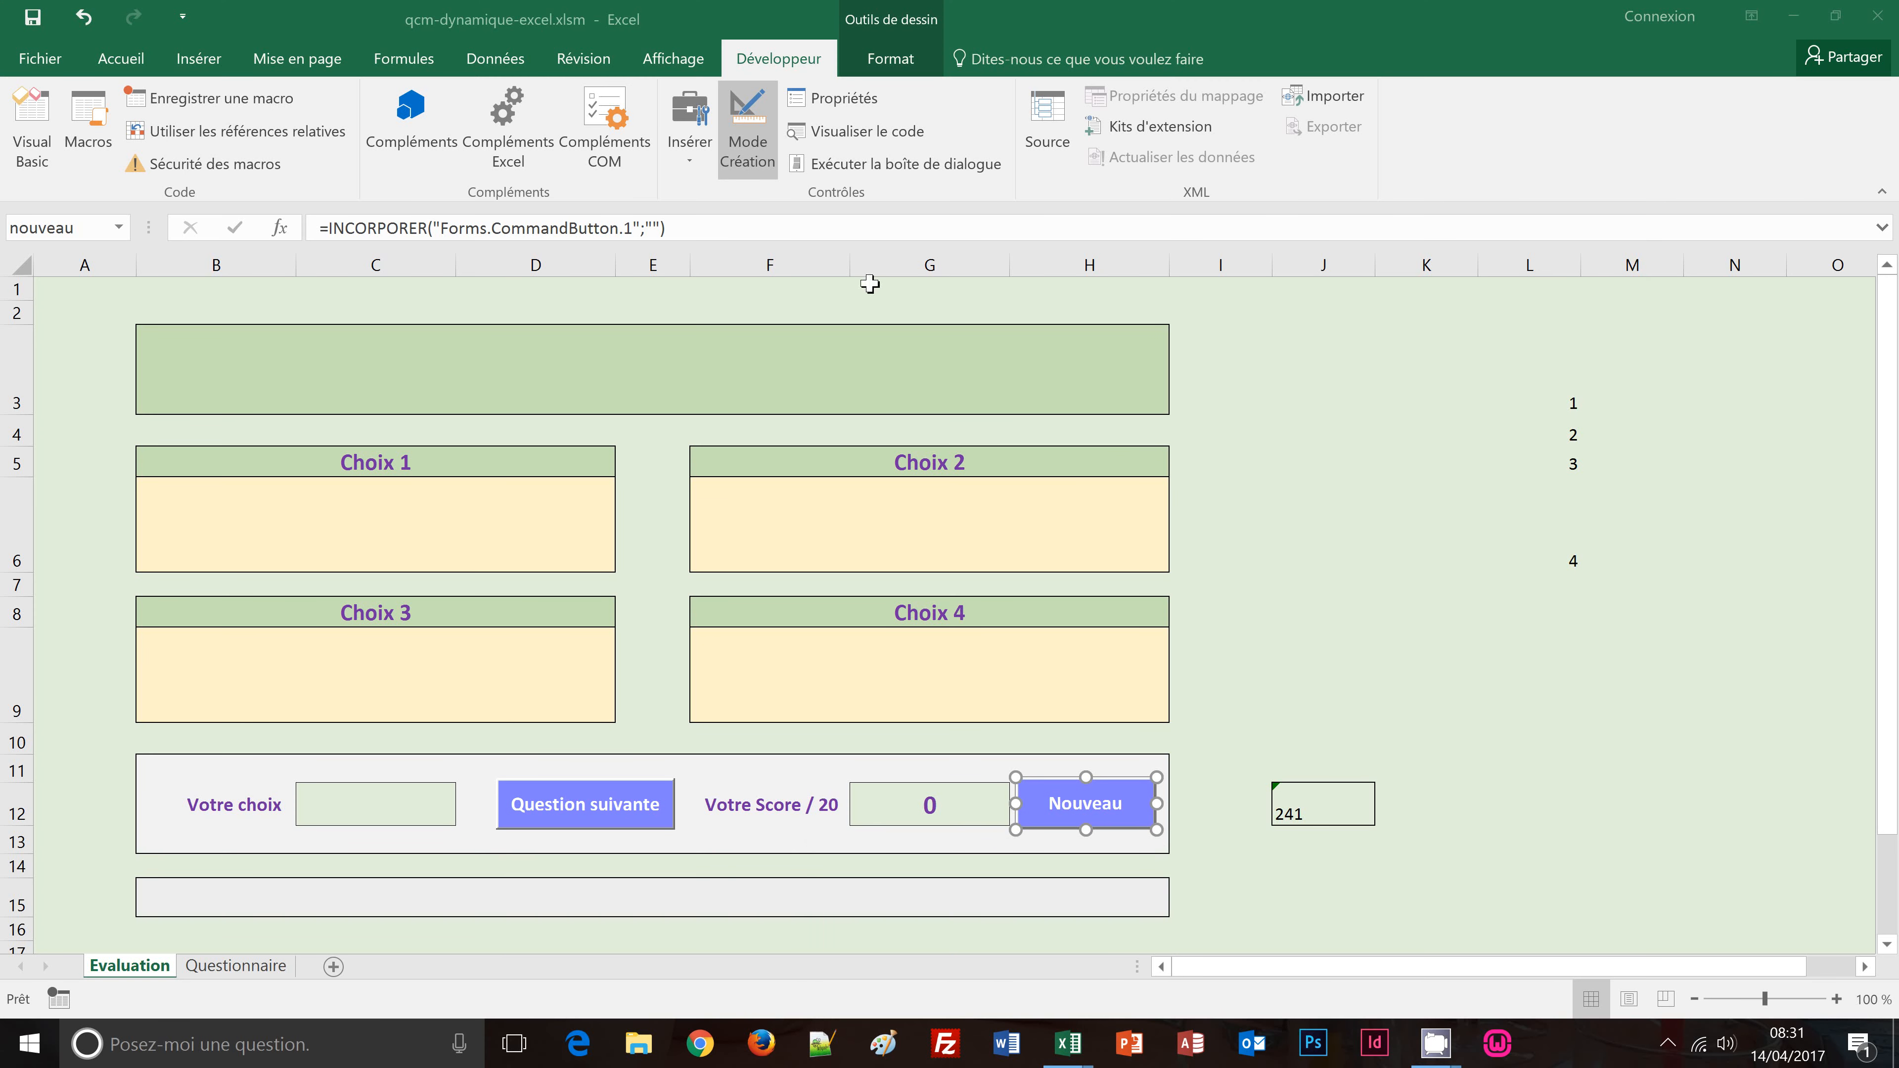
left_click(745, 145)
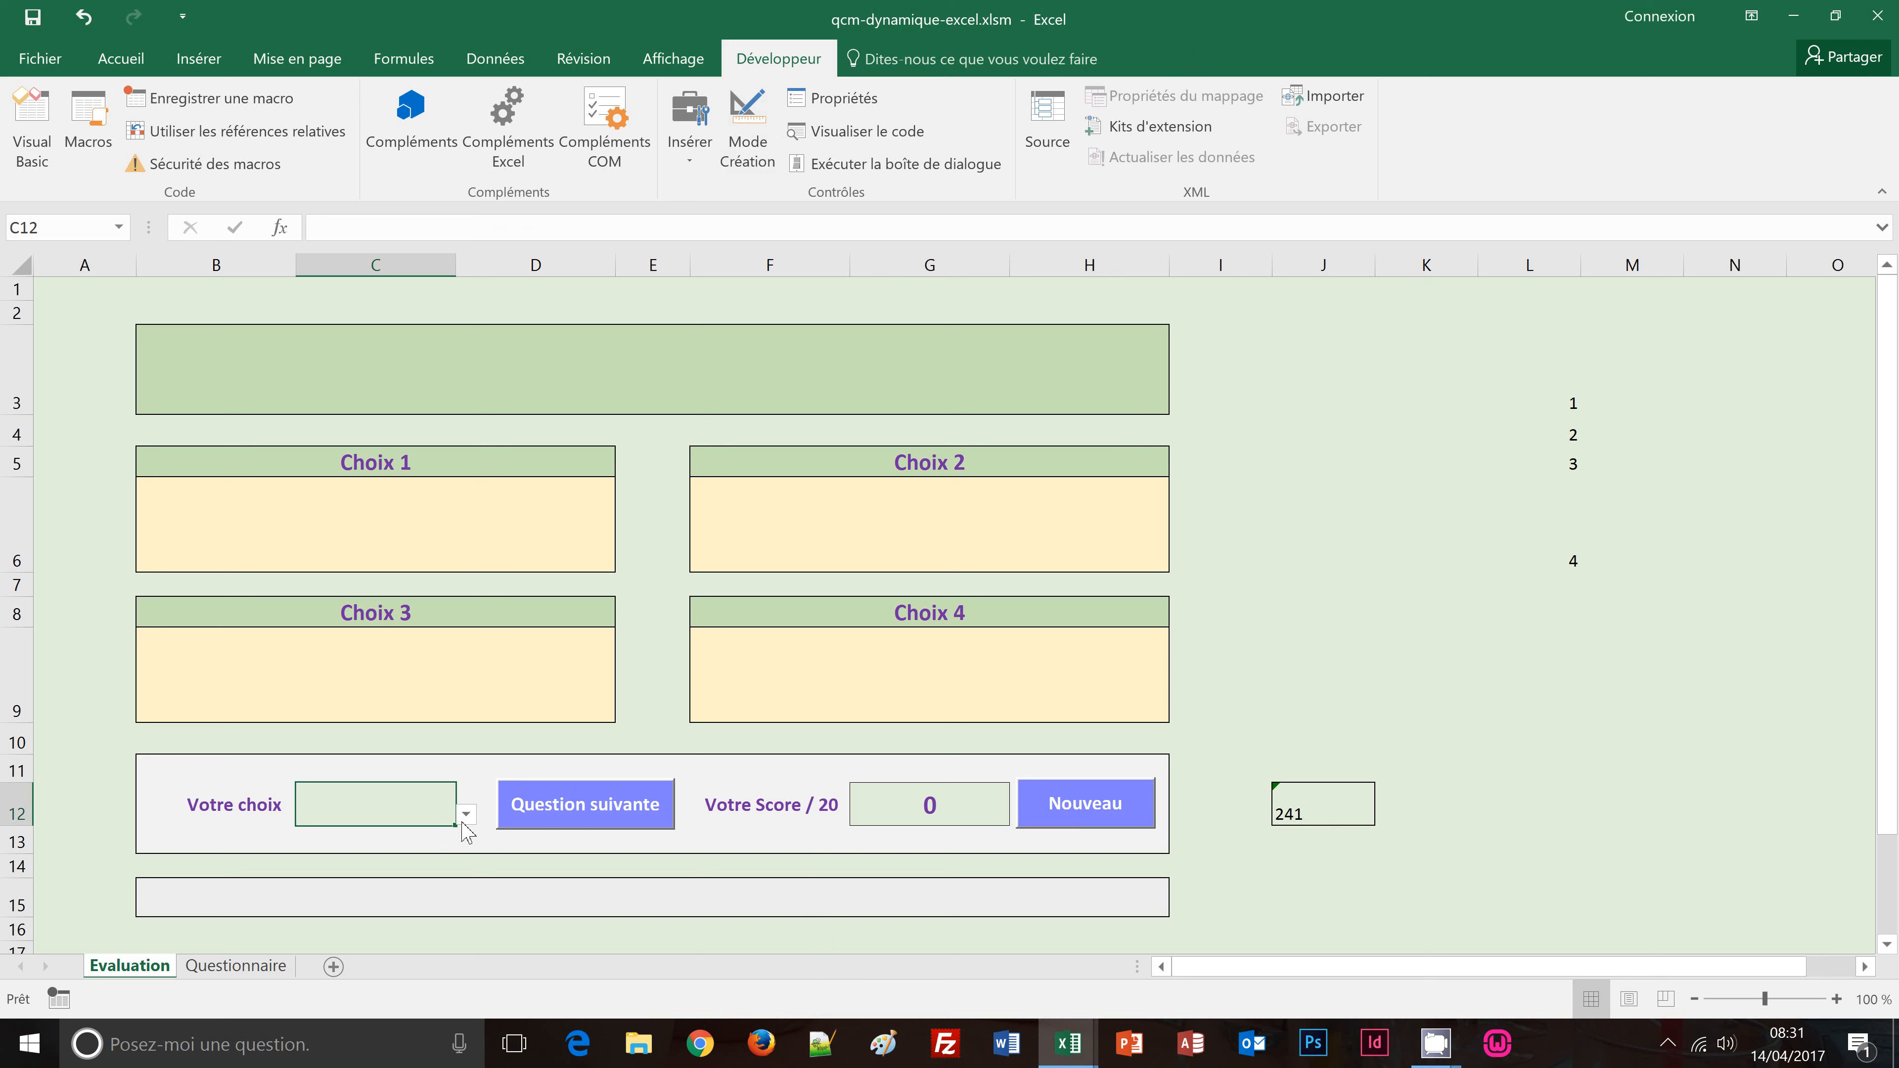
left_click(466, 814)
left_click(349, 873)
left_click(639, 819)
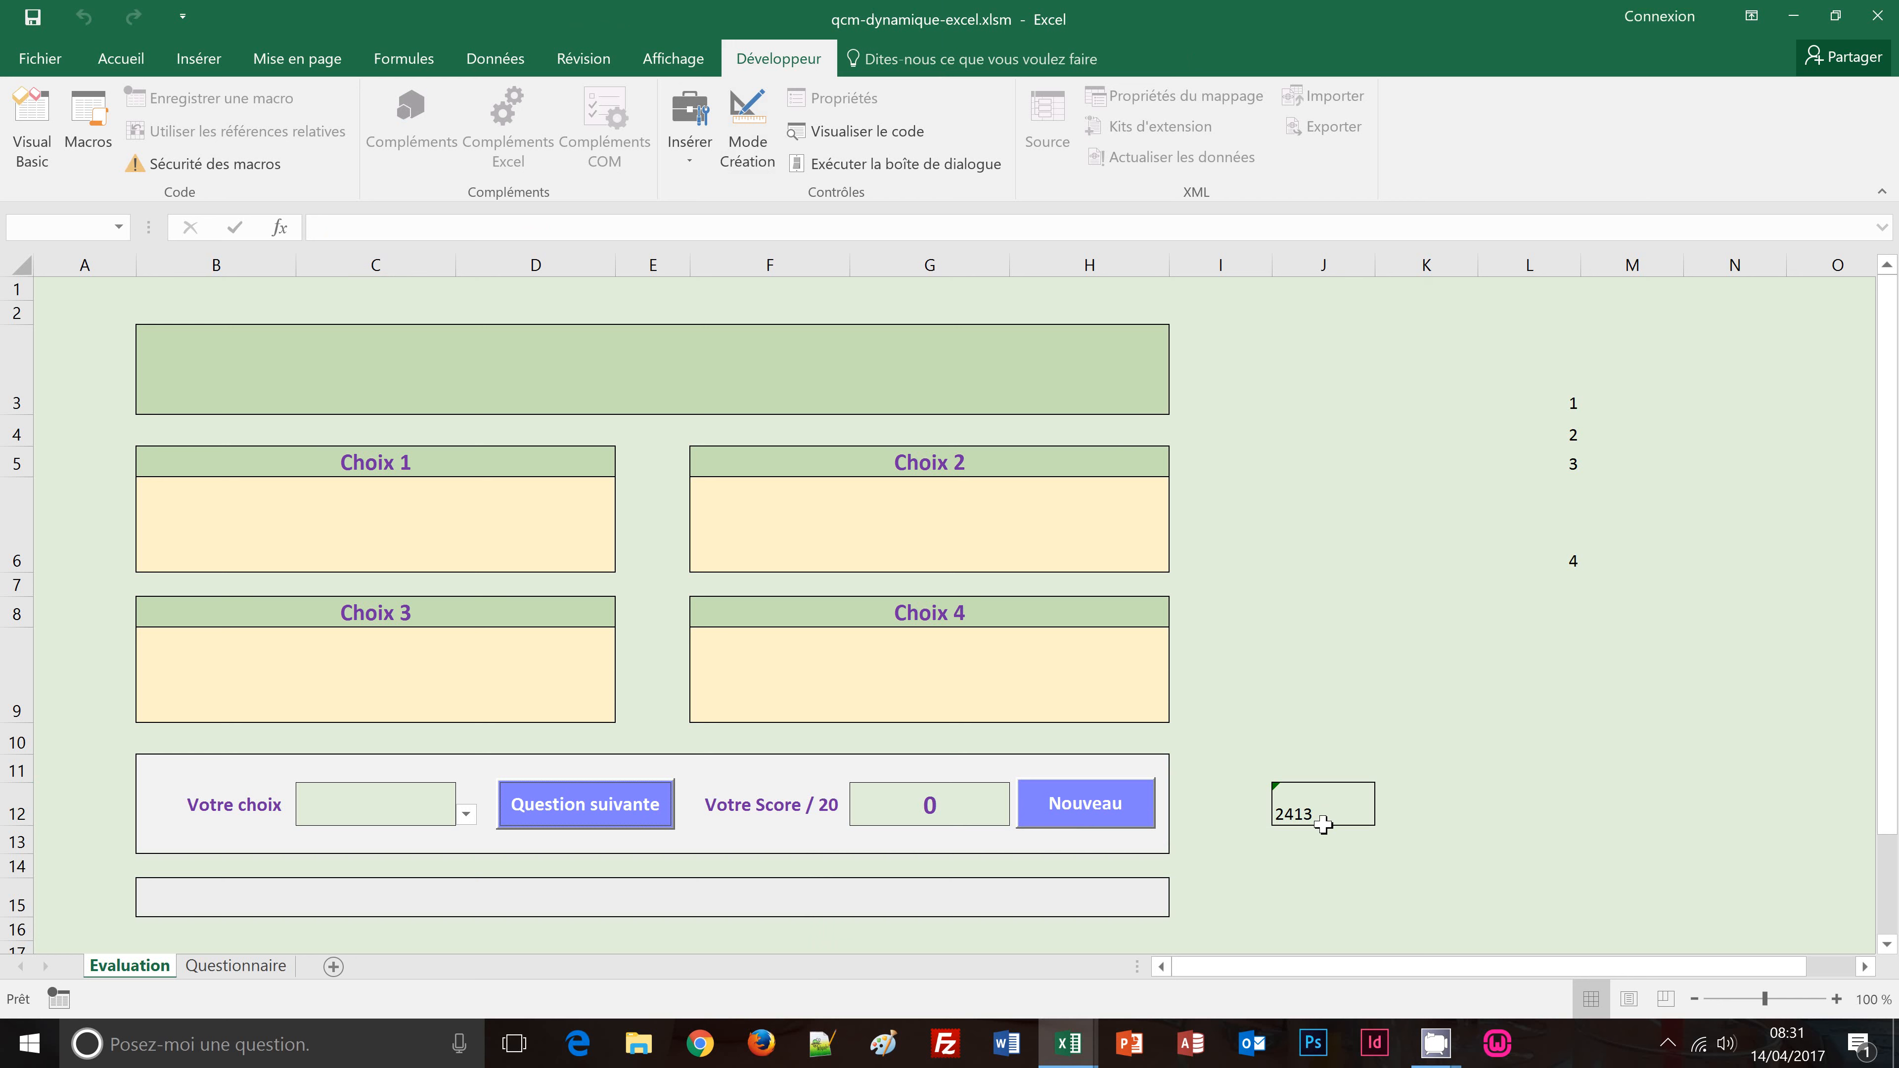
left_click(1114, 822)
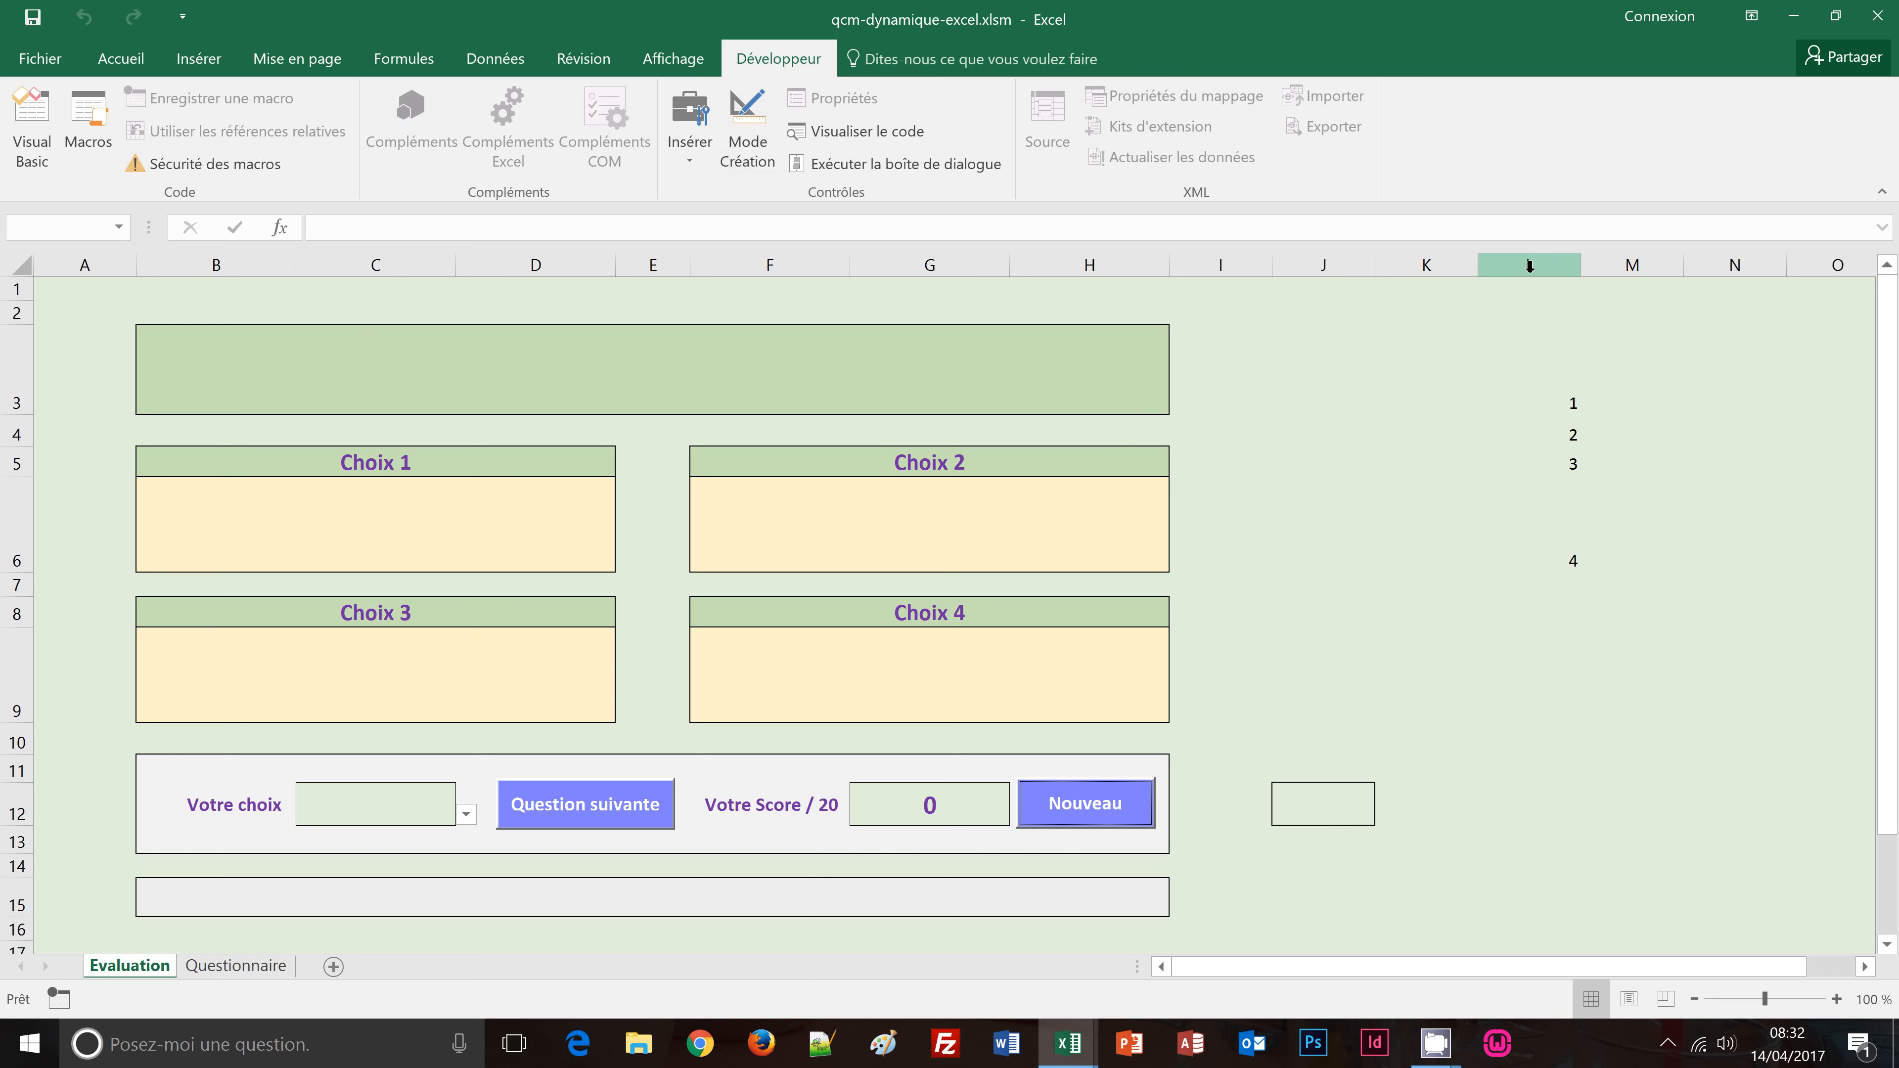
left_click(468, 817)
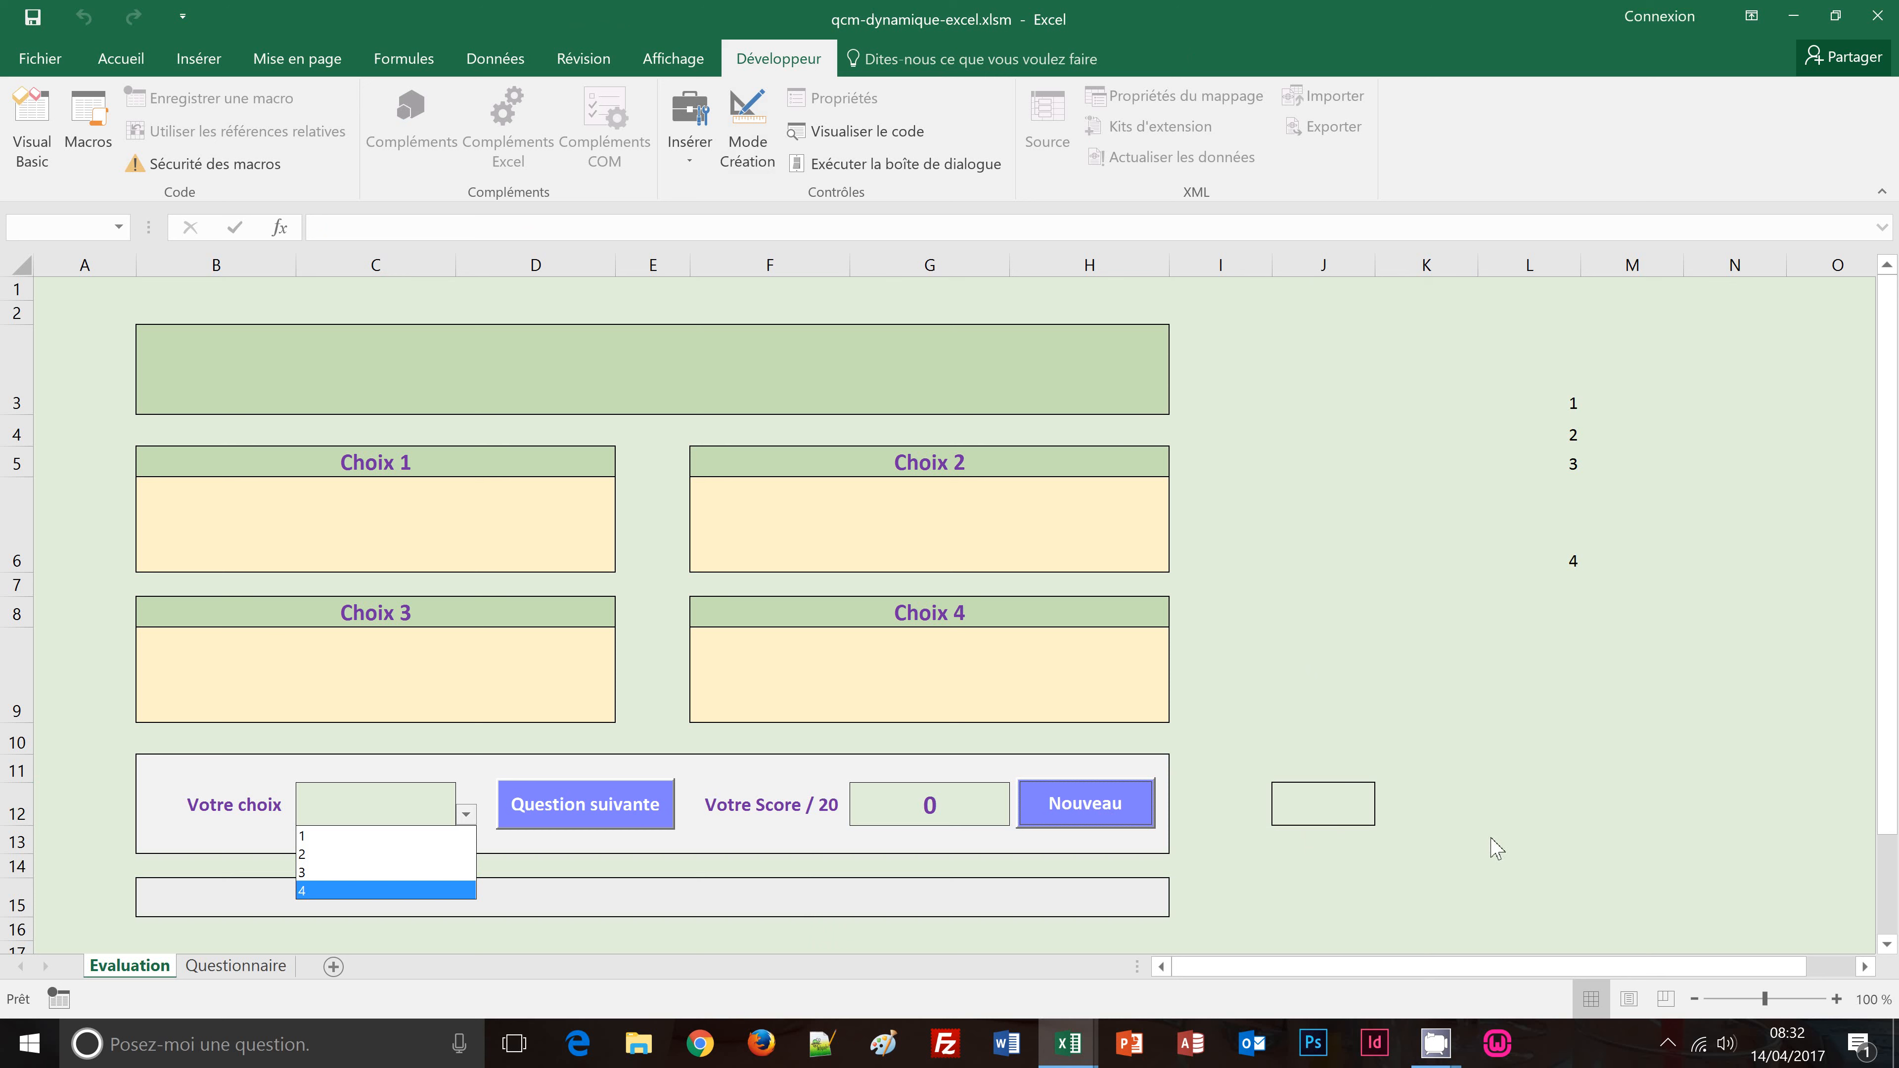
left_click(1570, 855)
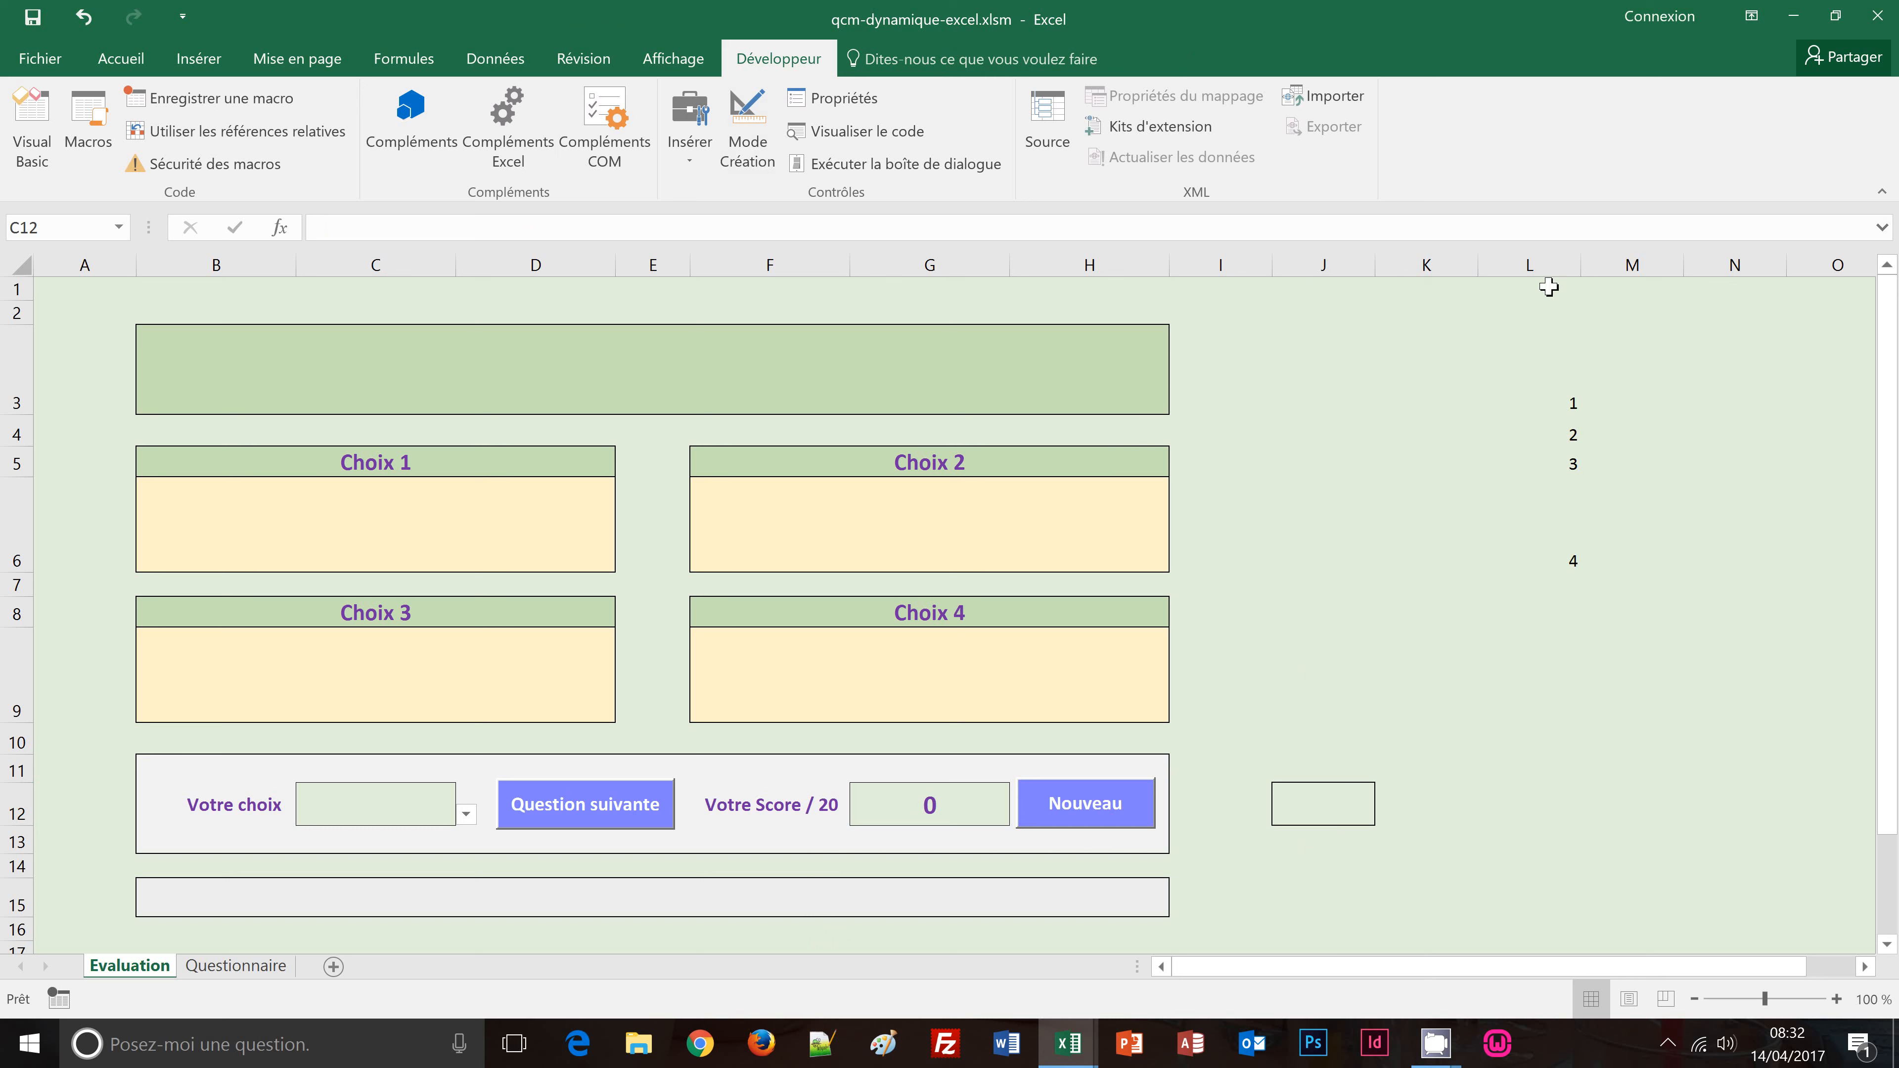
left_click(1540, 263)
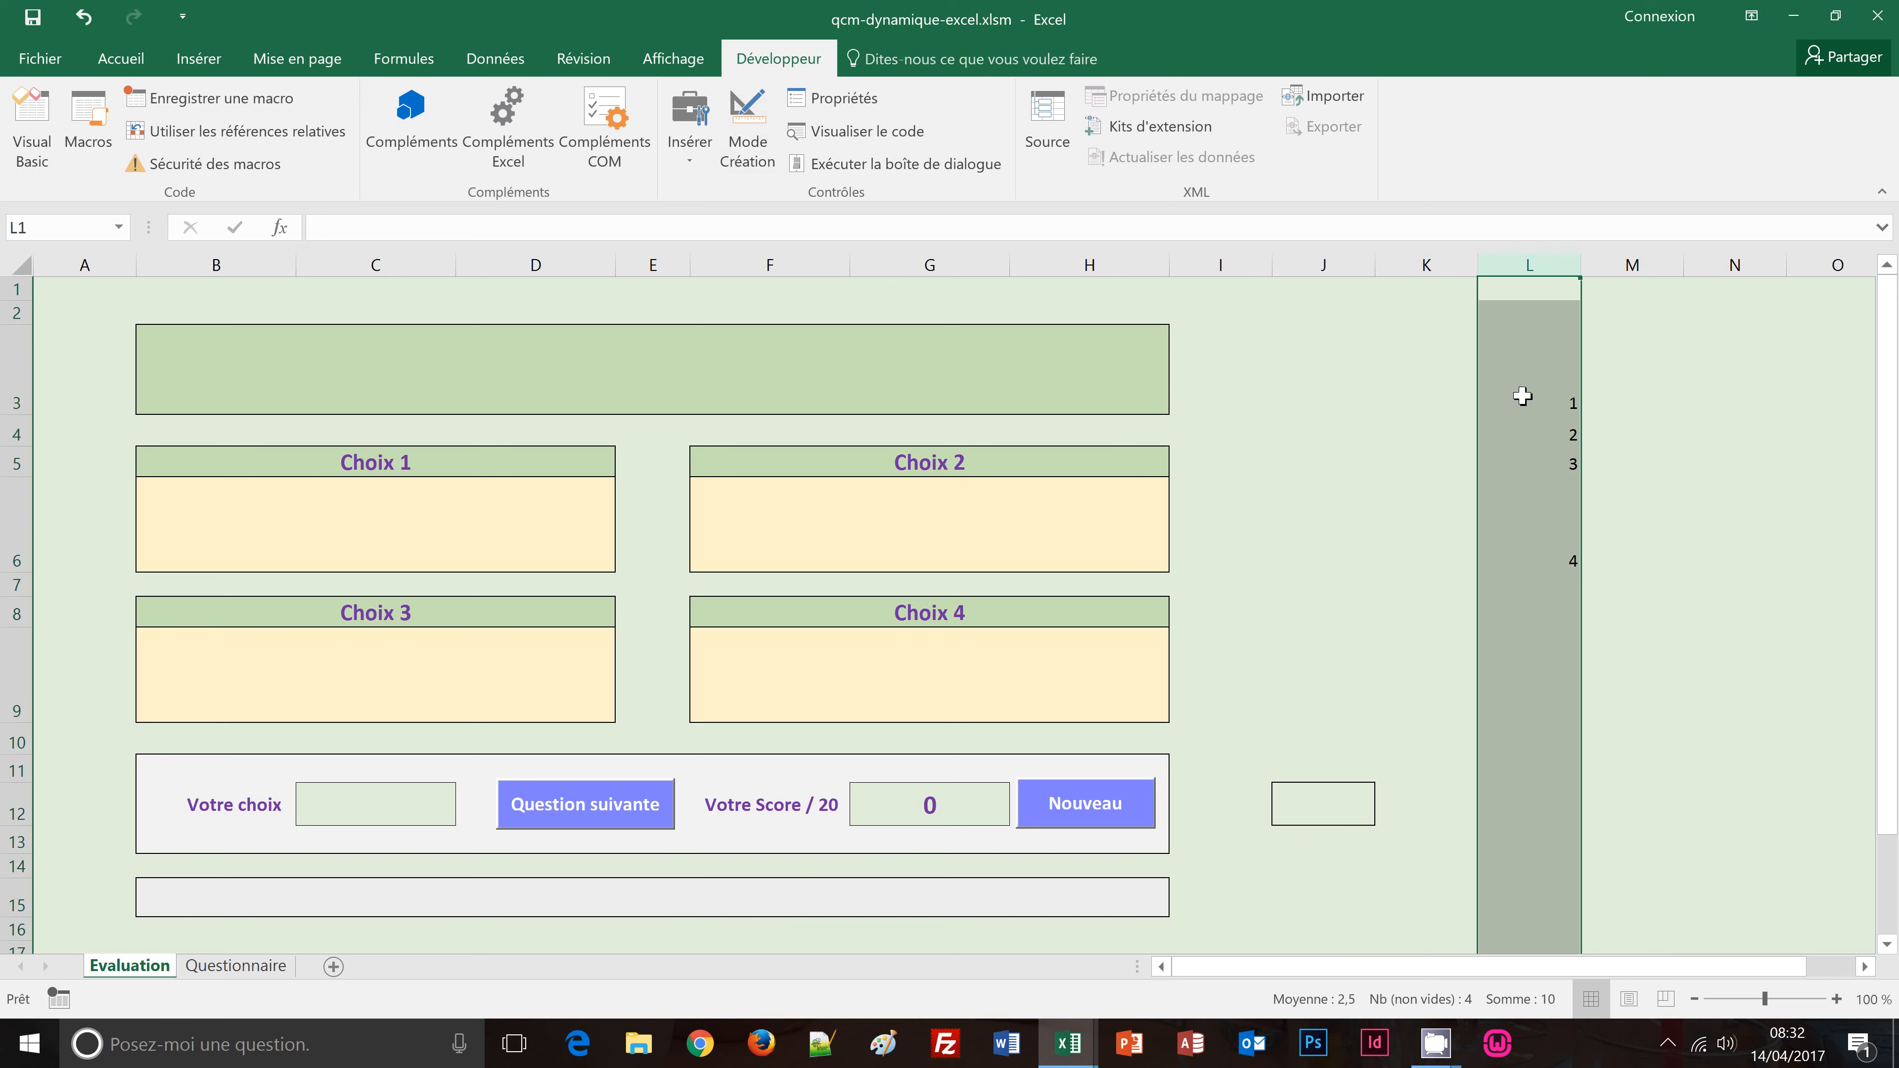
left_click(1323, 266, "ctrl")
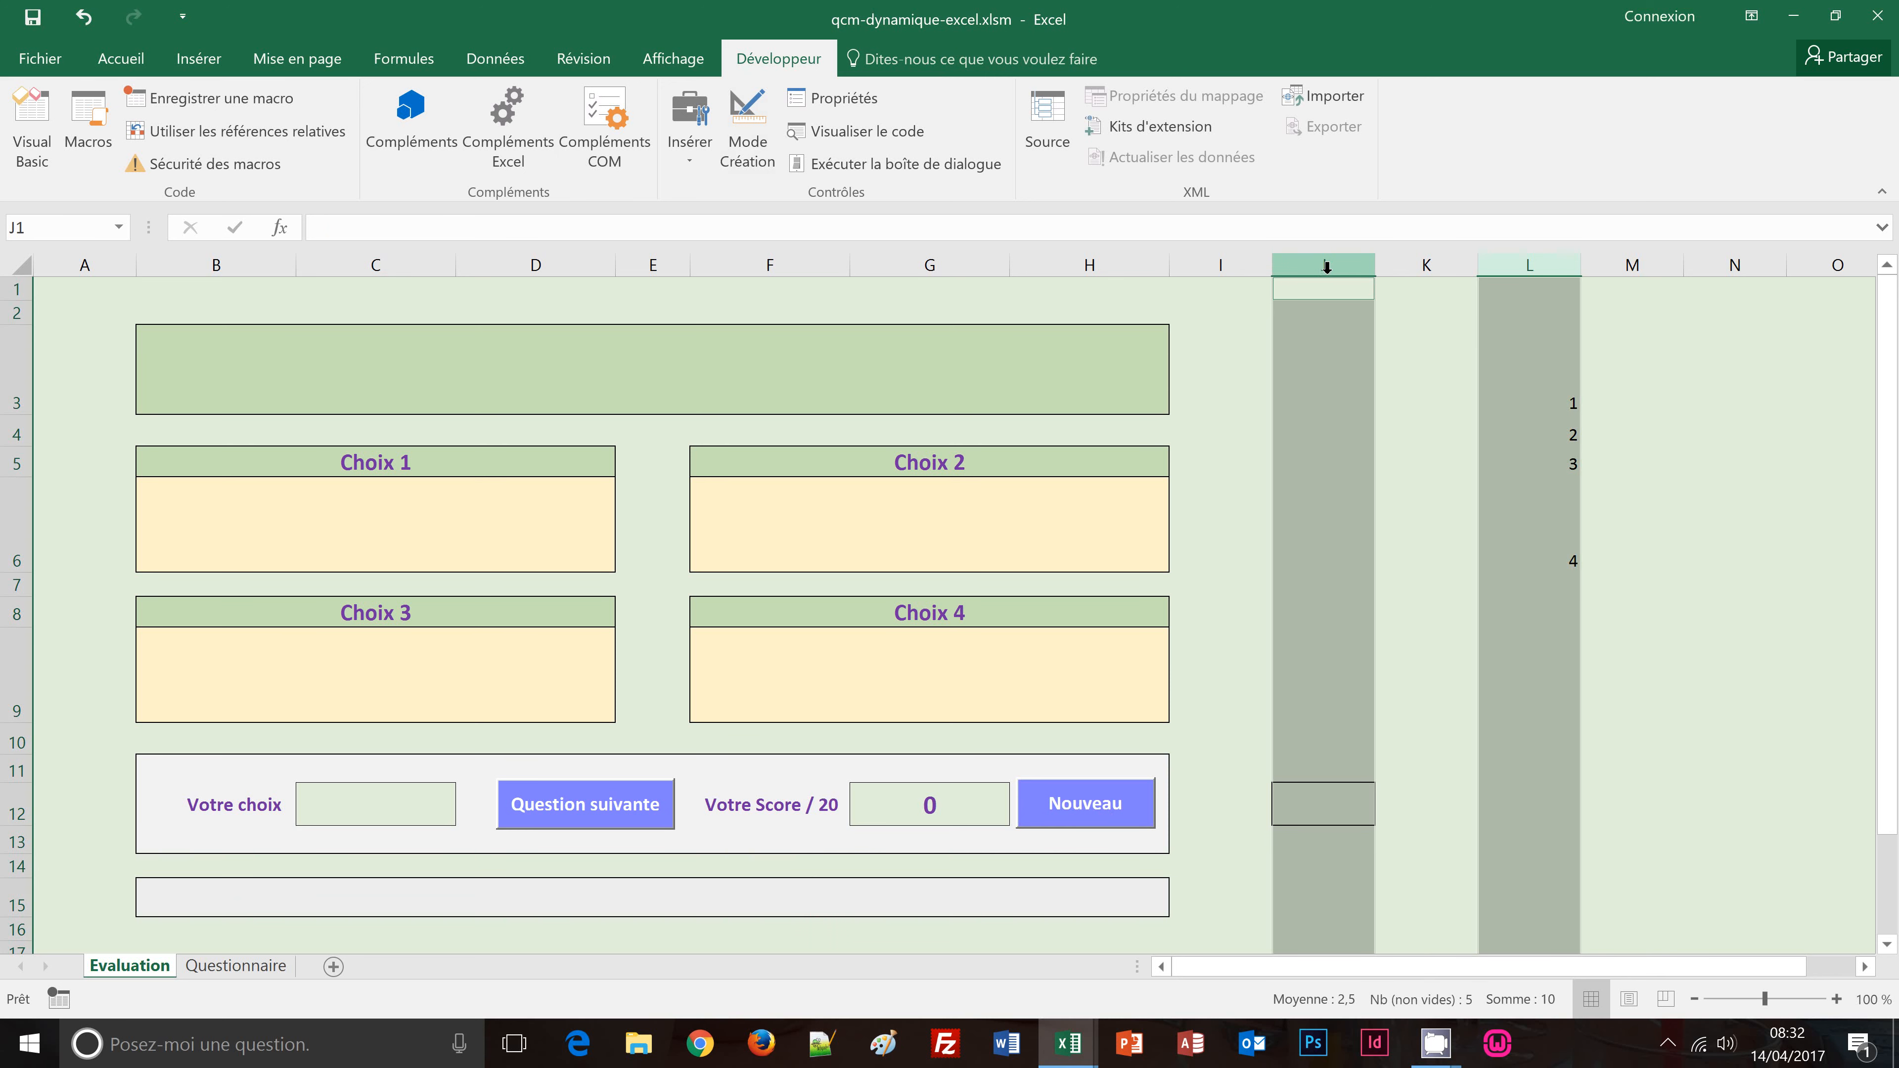
right_click(1543, 339)
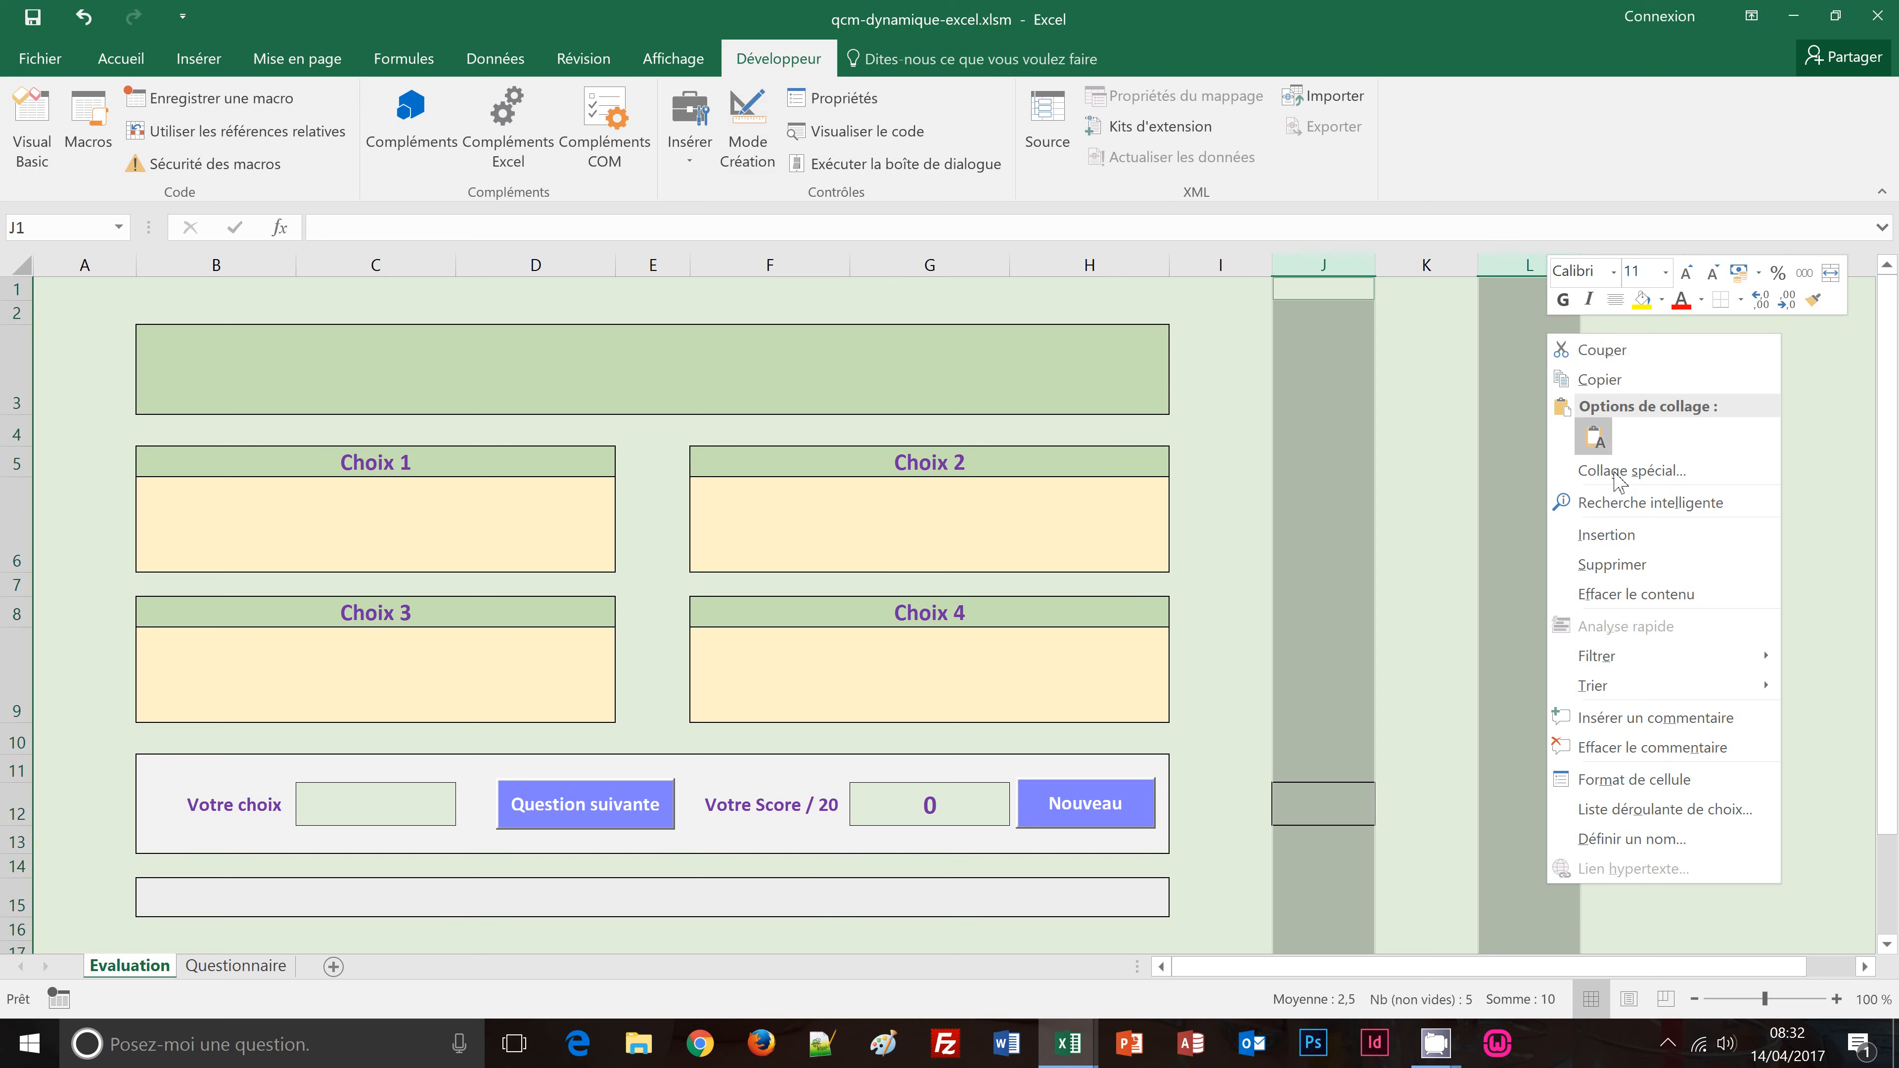
mouse_move(1634, 682)
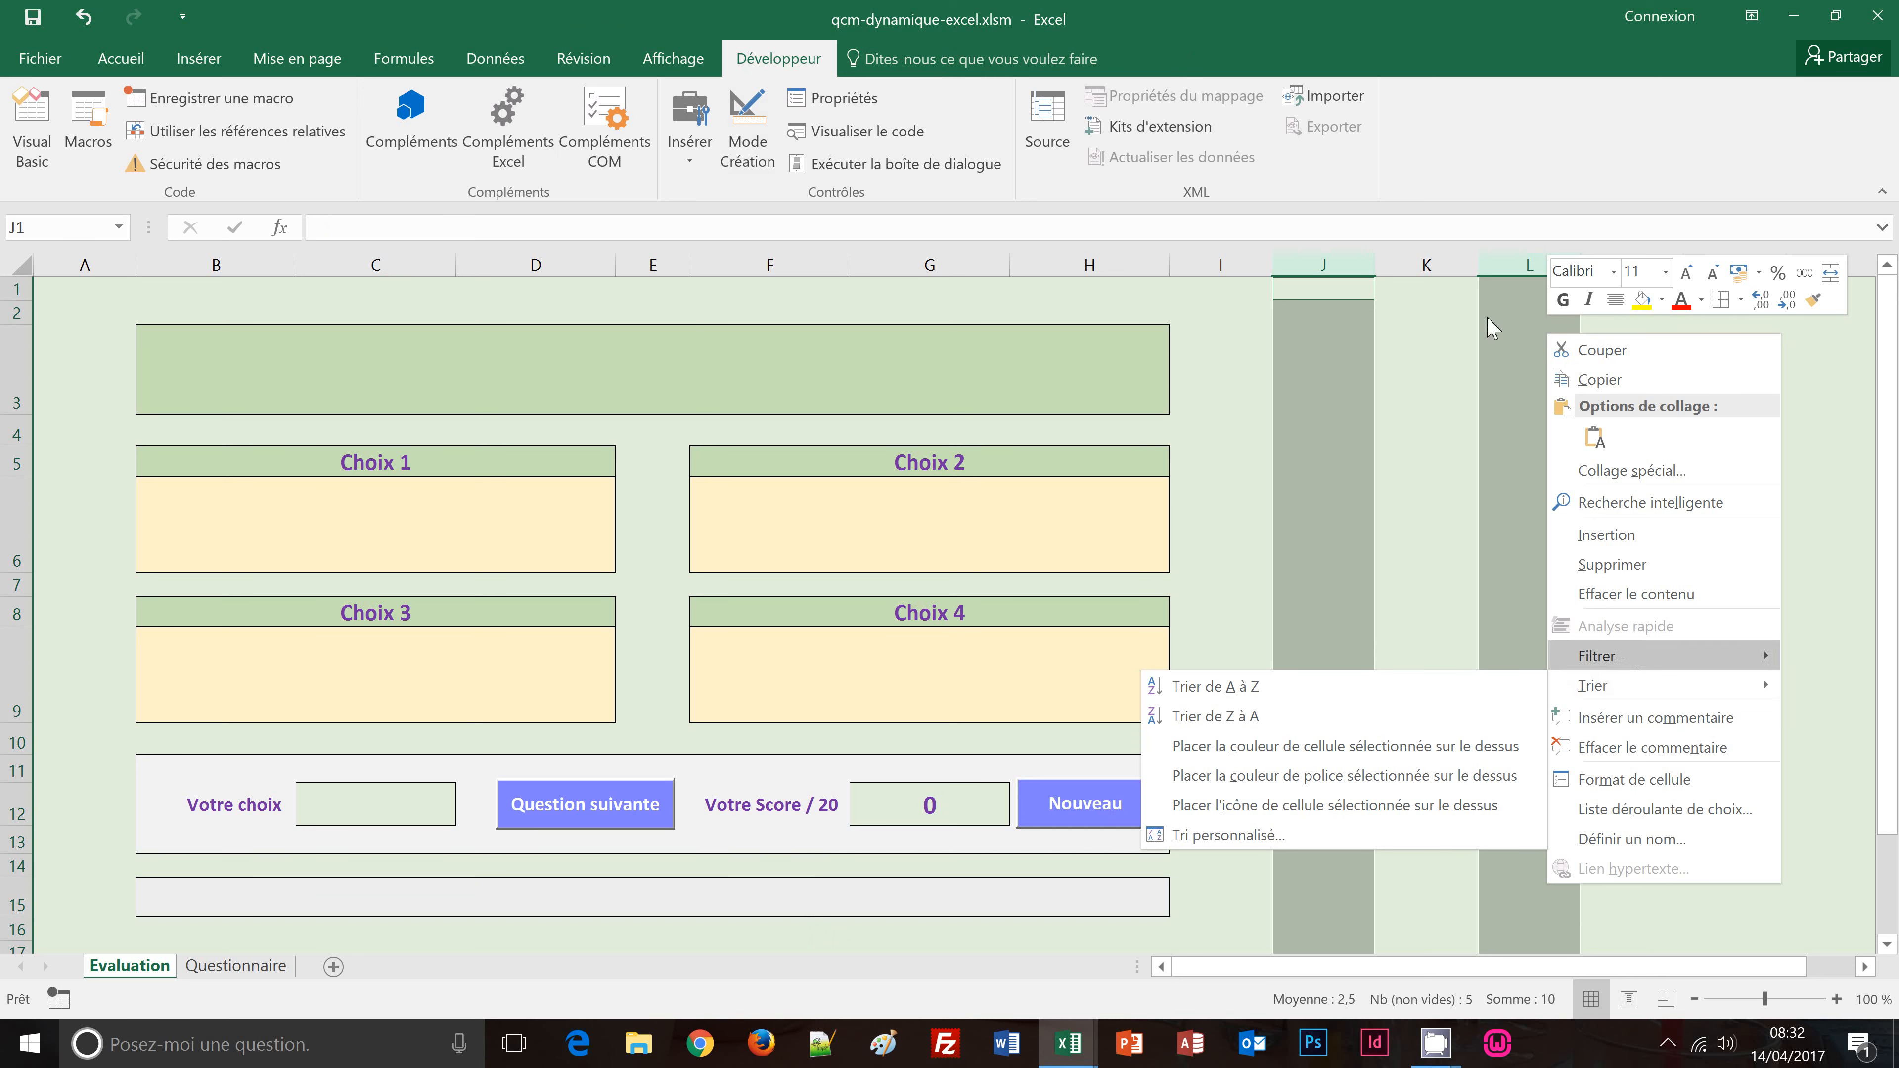
left_click(1504, 303)
left_click(1700, 331)
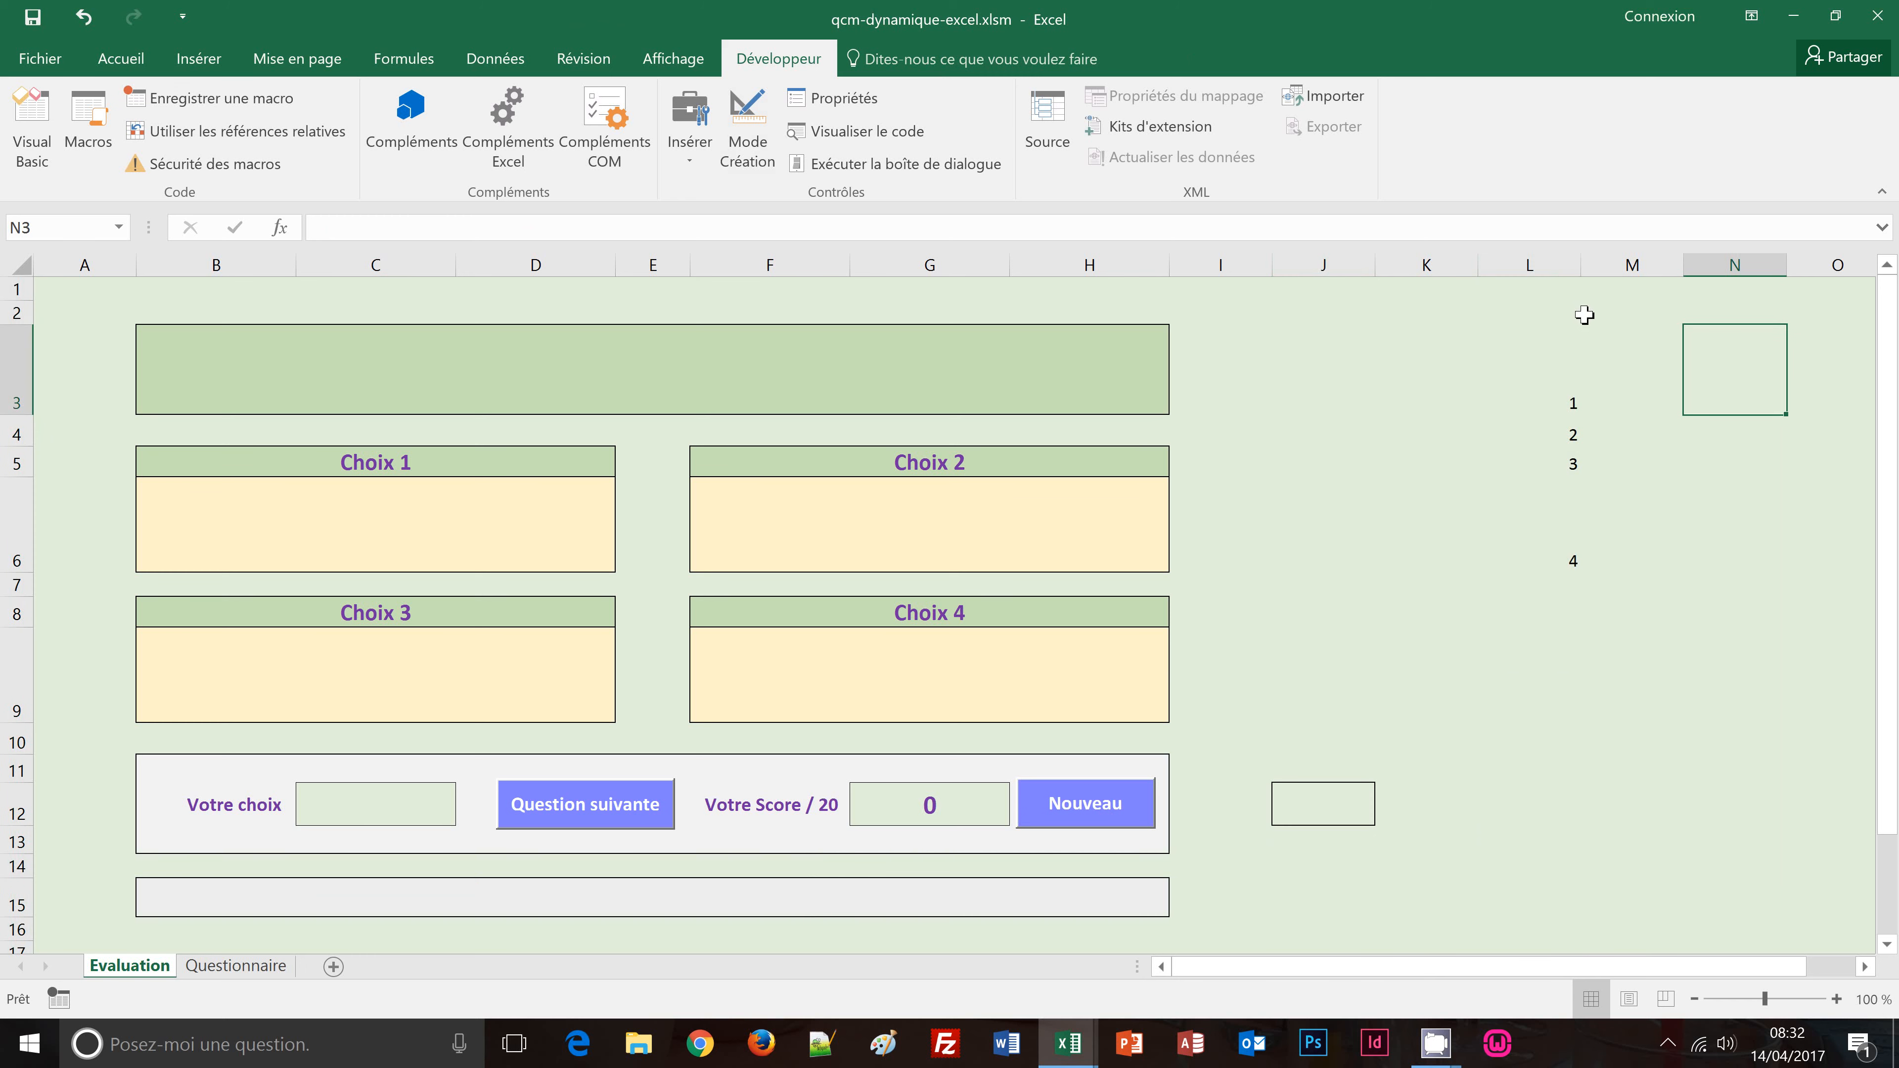
Step: Hide column L with the choice numbers and column J with the stored-answer cell on the Evaluation sheet
left_click(1530, 266)
right_click(1530, 267)
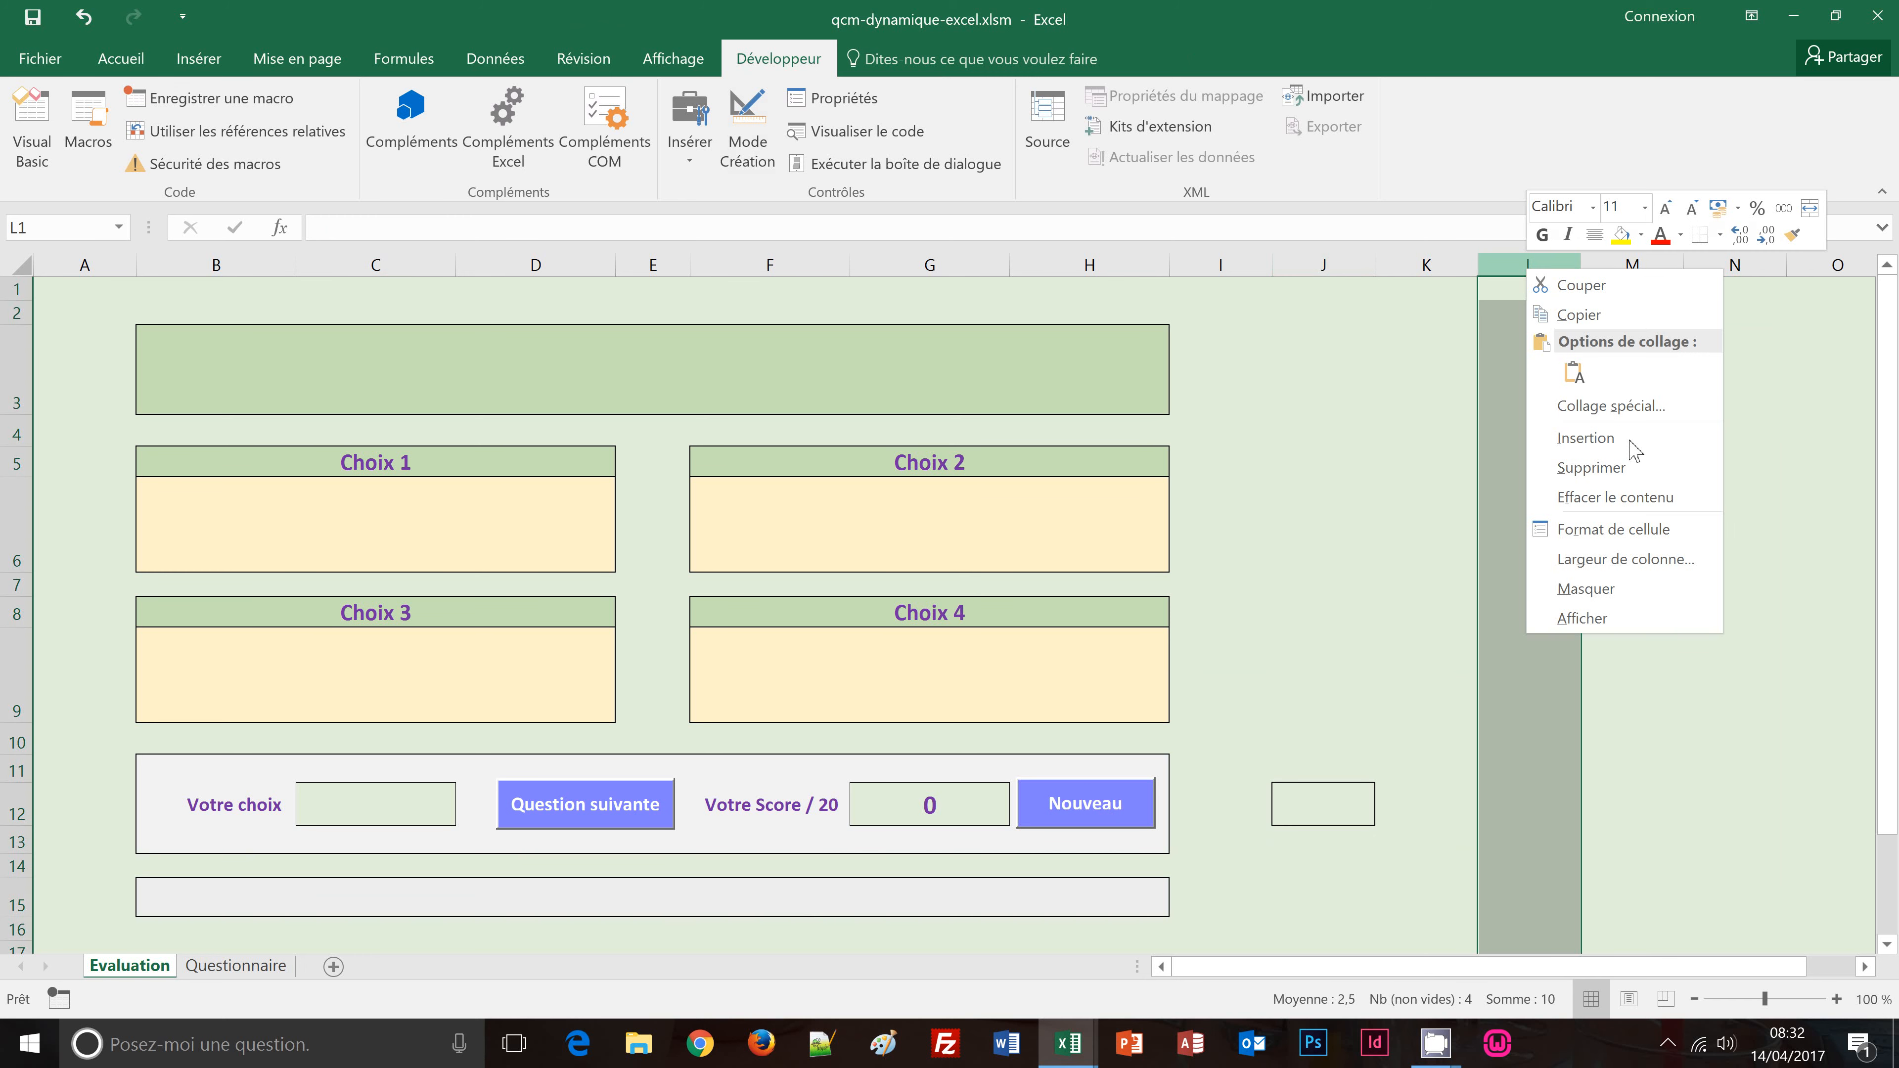
left_click(1586, 589)
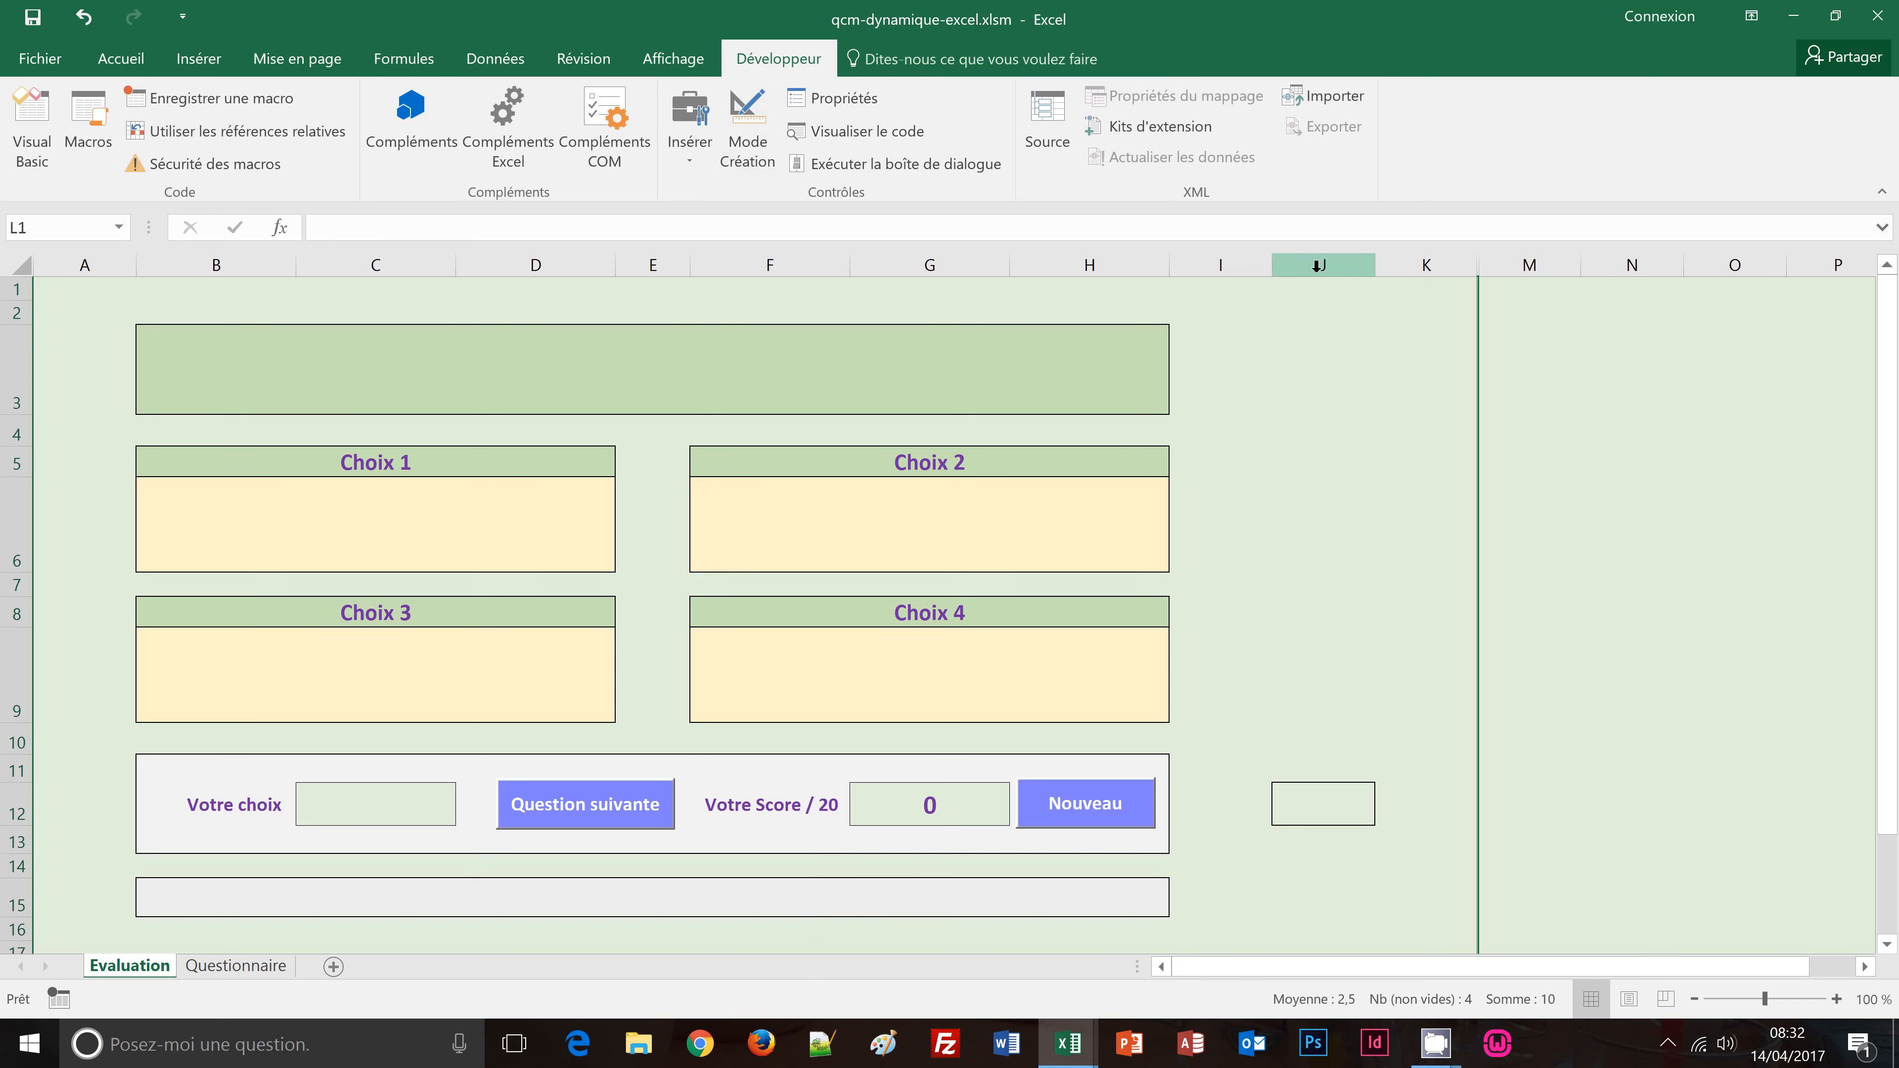
right_click(1318, 265)
left_click(1375, 588)
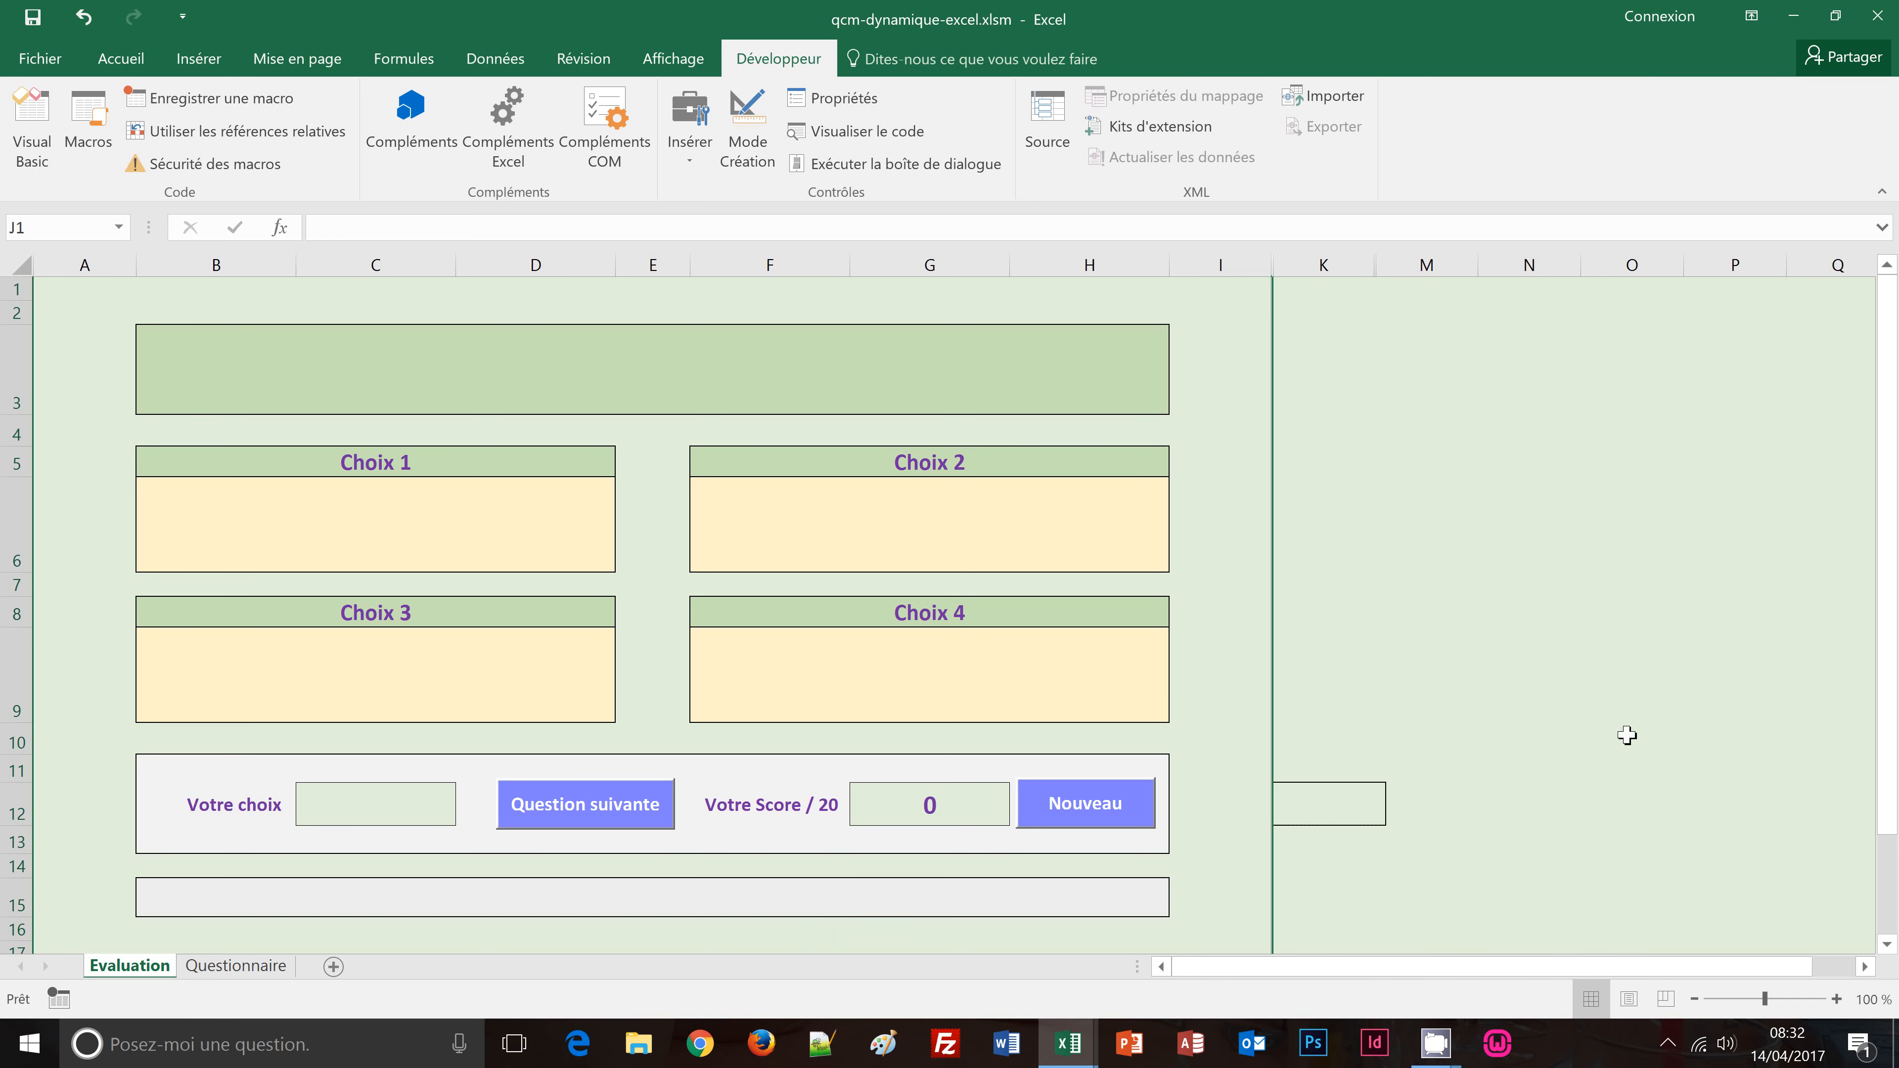
left_click(1549, 844)
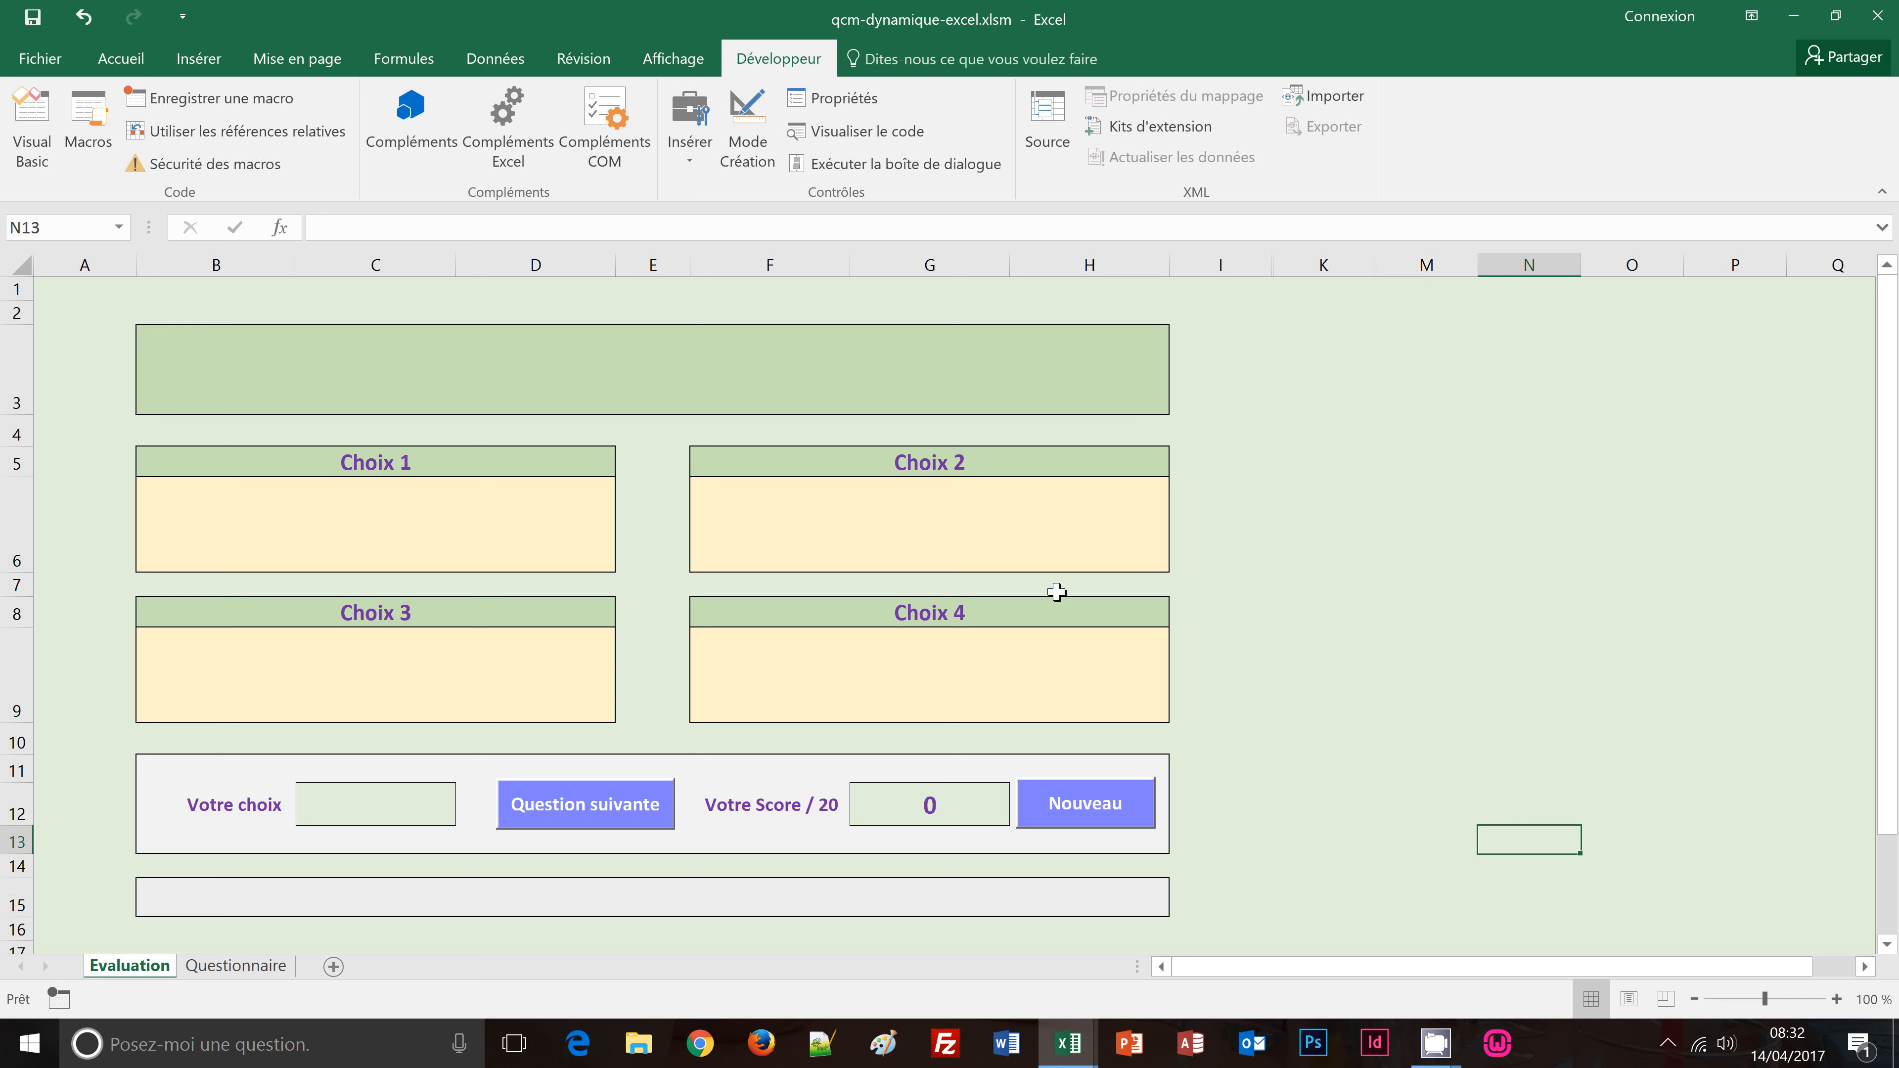
Step: Compare the question area of the Evaluation sheet with the question, choice and Rep. U columns of the Questionnaire sheet
left_click(275, 381)
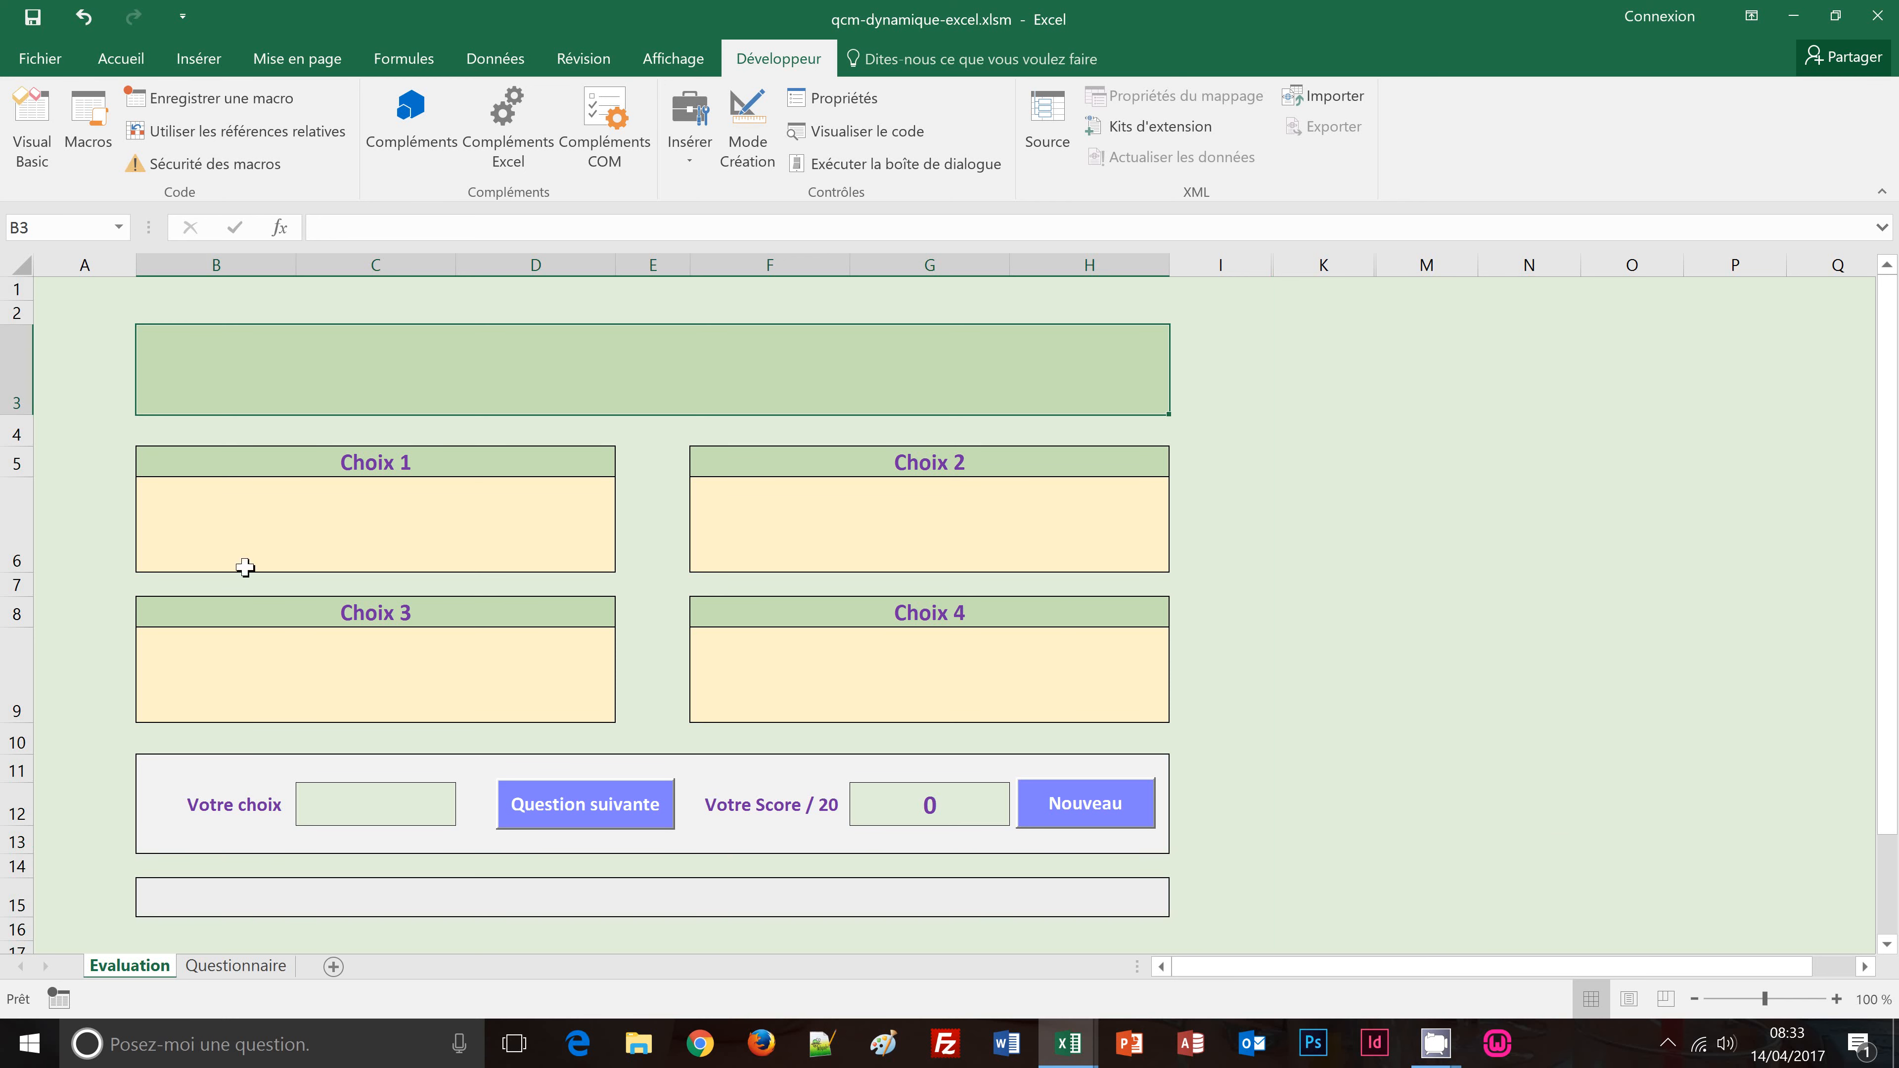
left_click(236, 966)
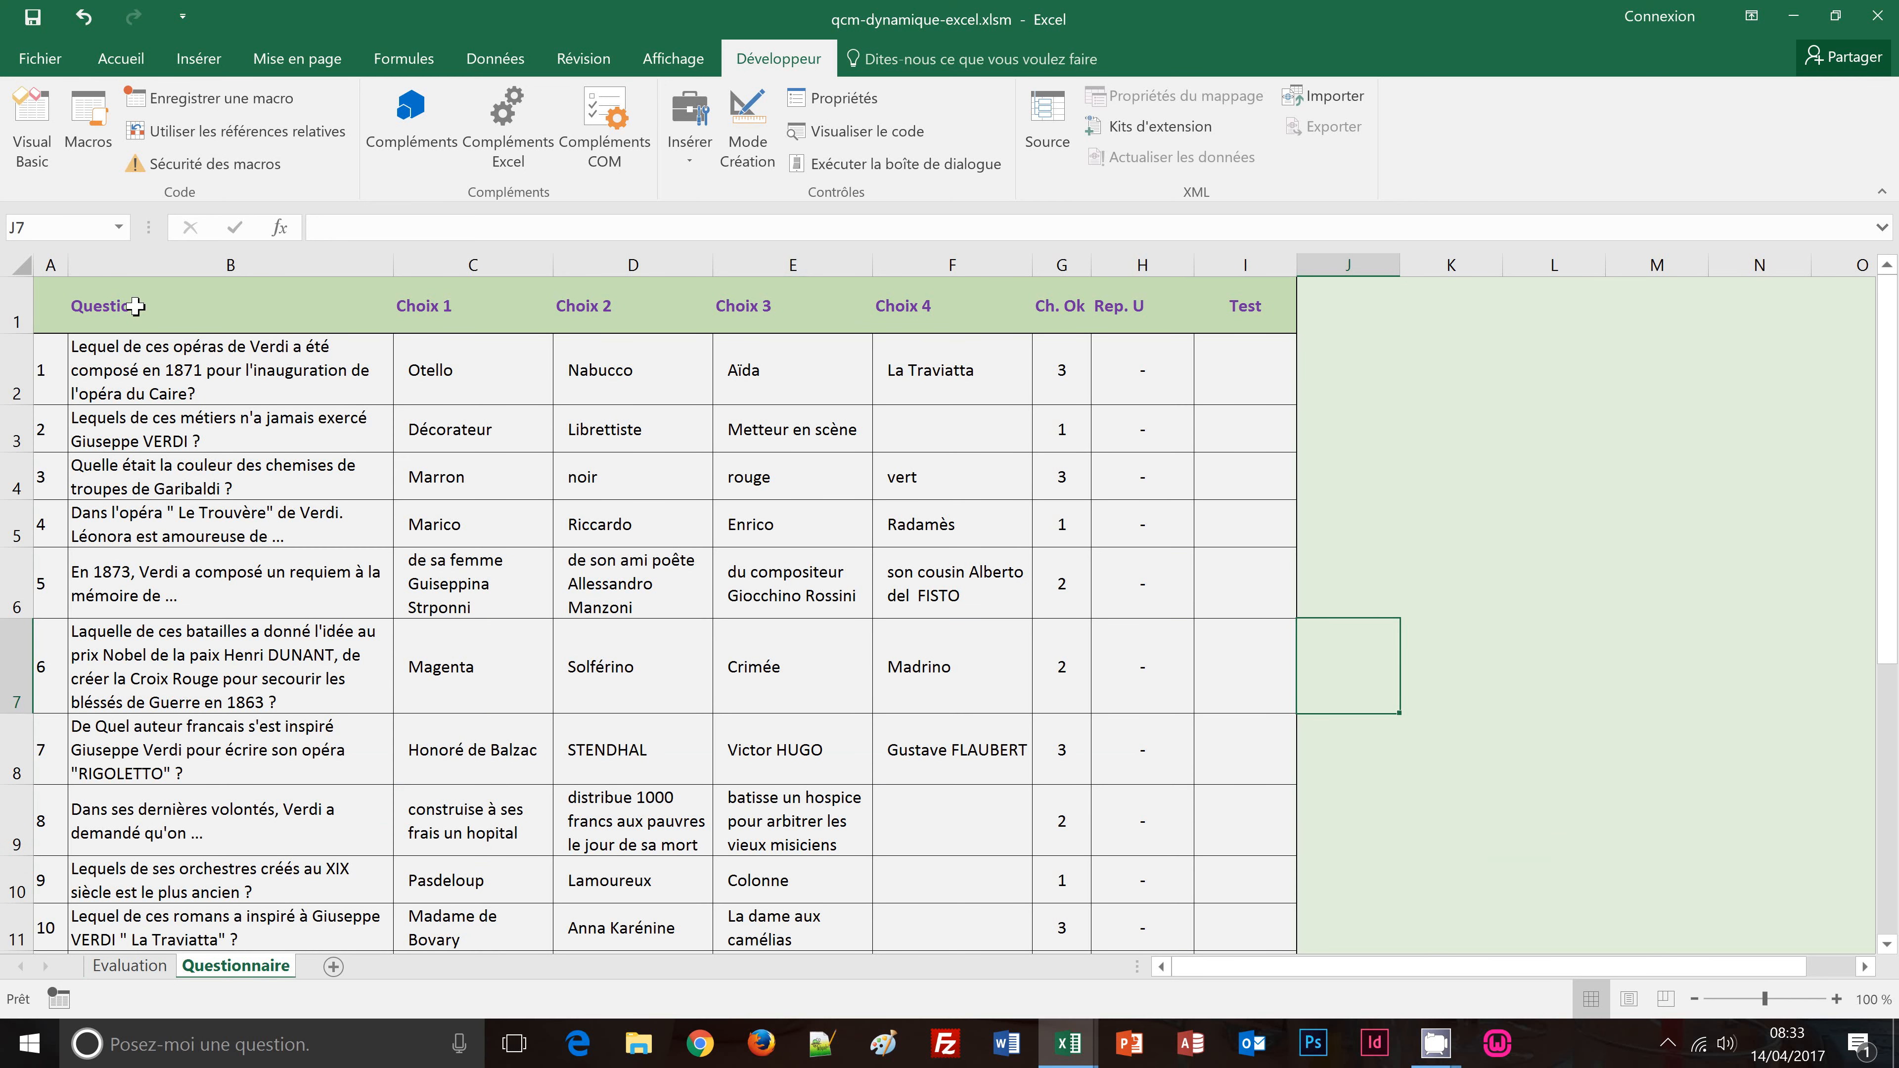
left_click(129, 966)
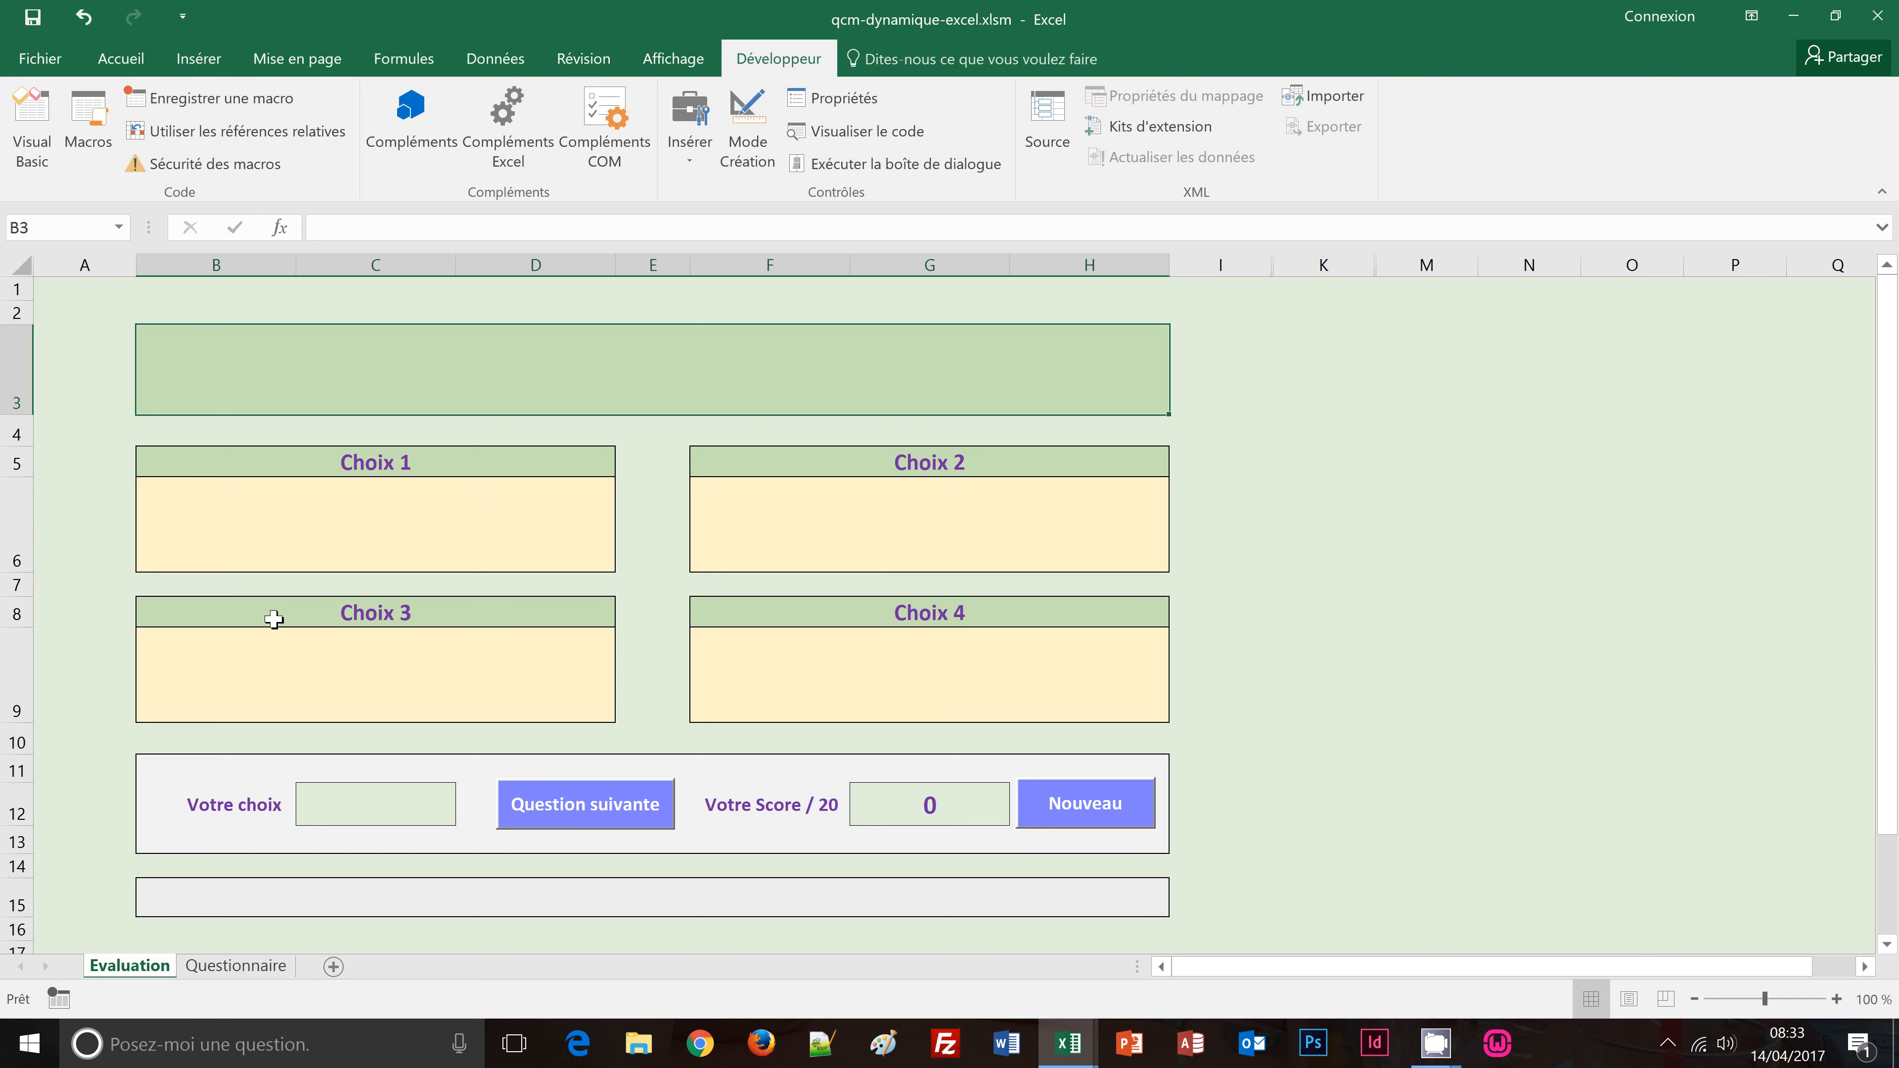
left_click(235, 966)
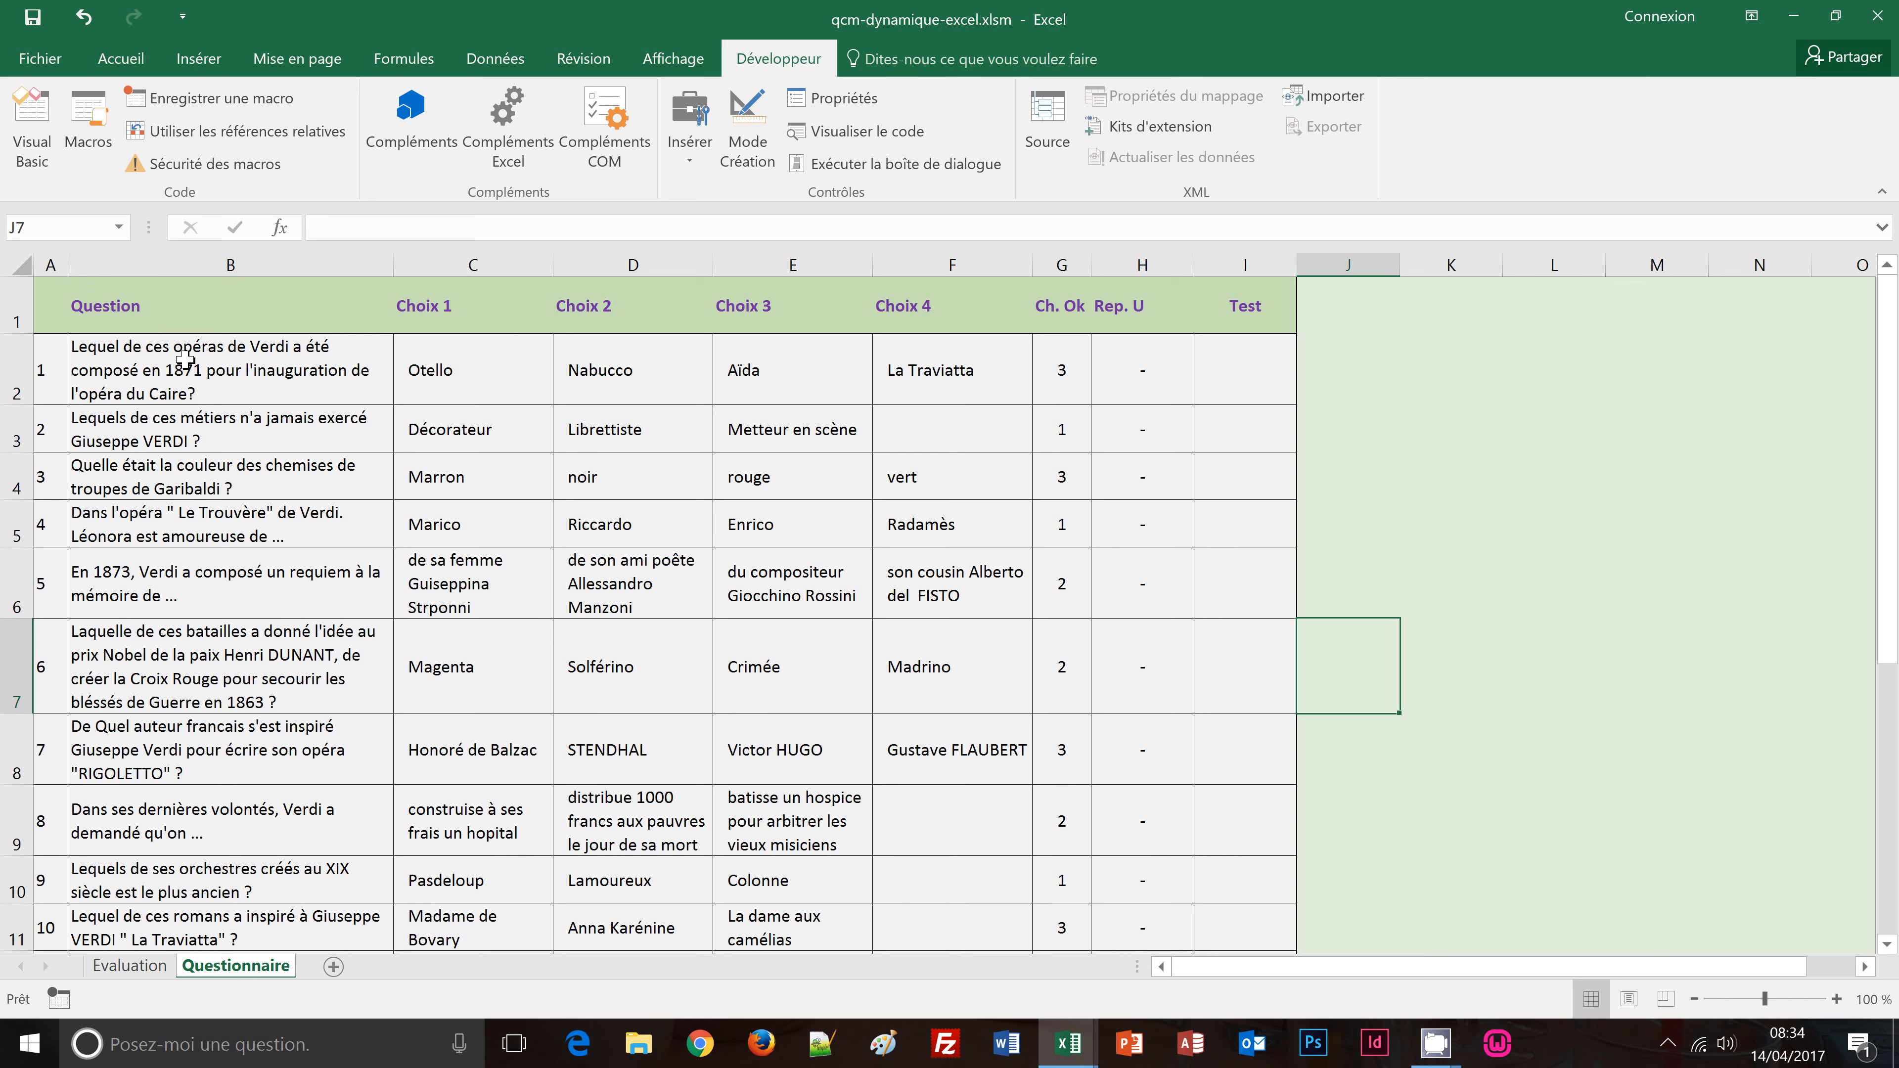
left_click(1152, 376)
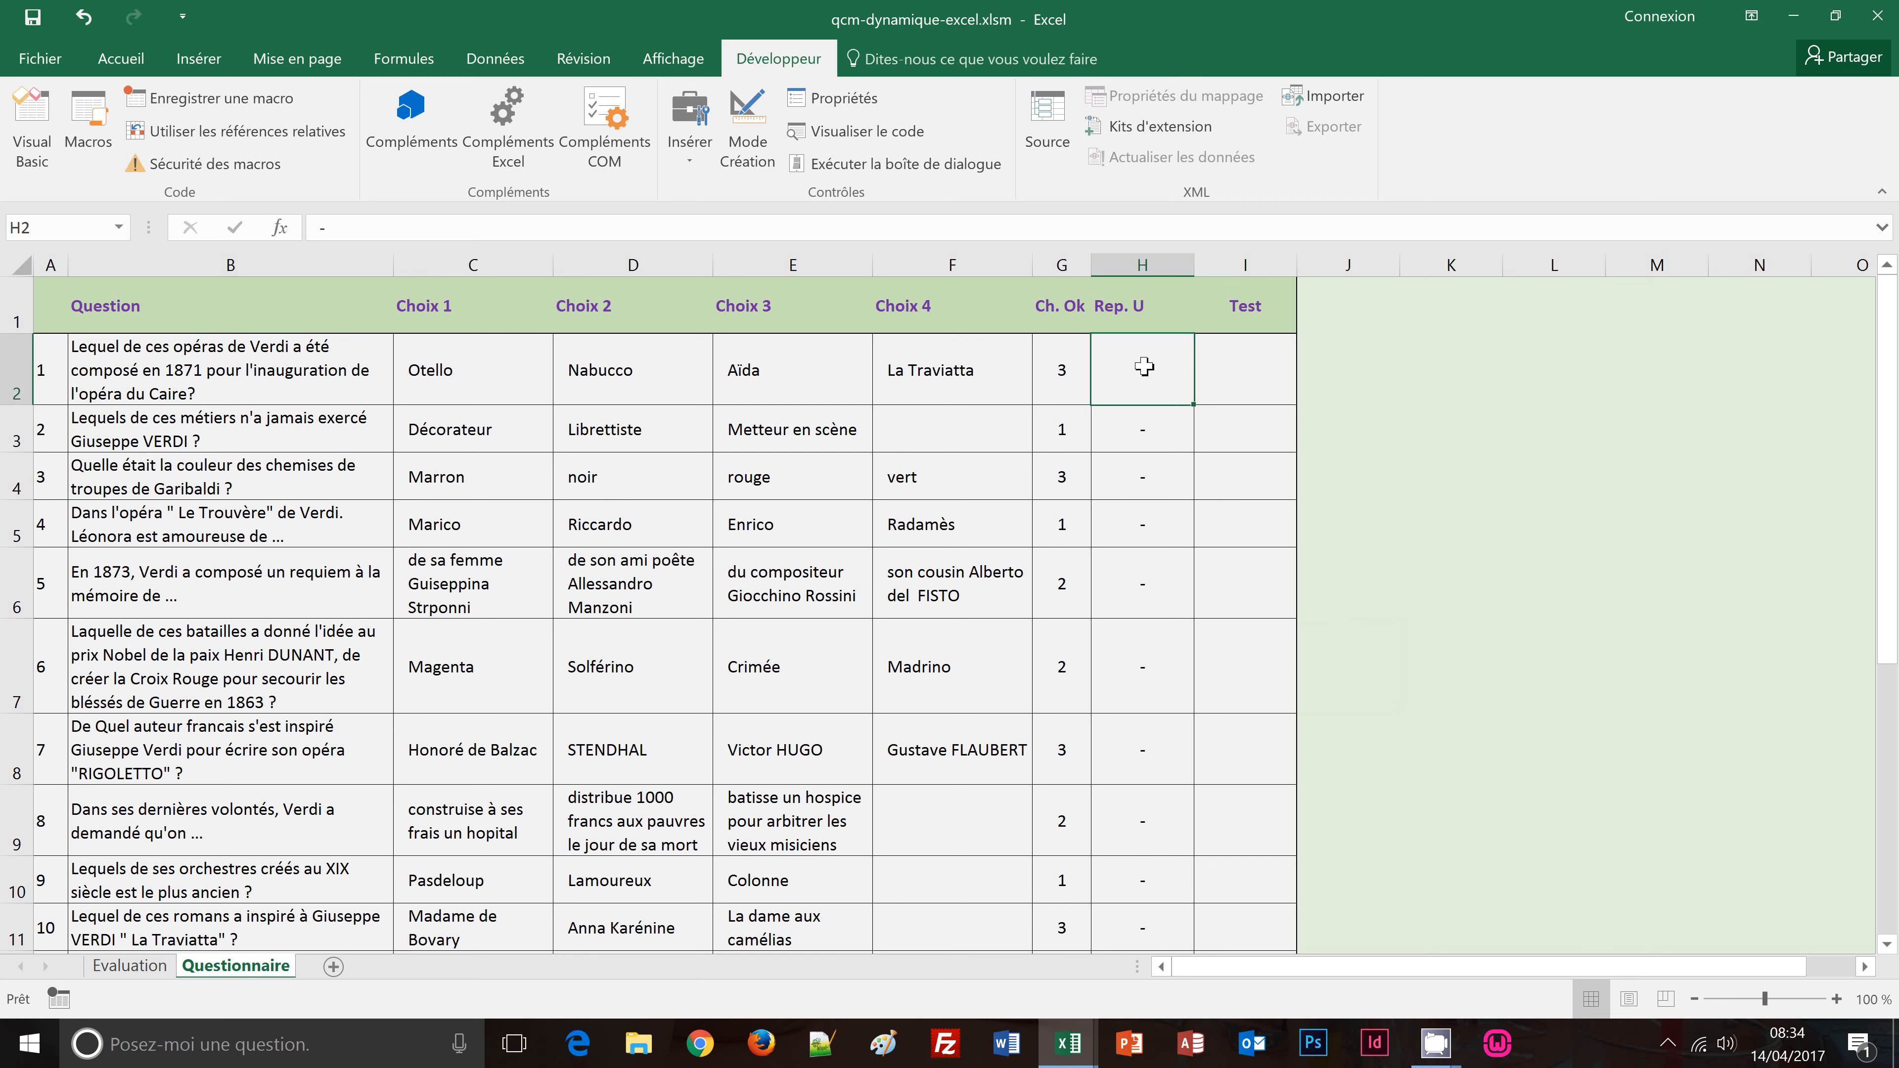
left_click(1149, 427)
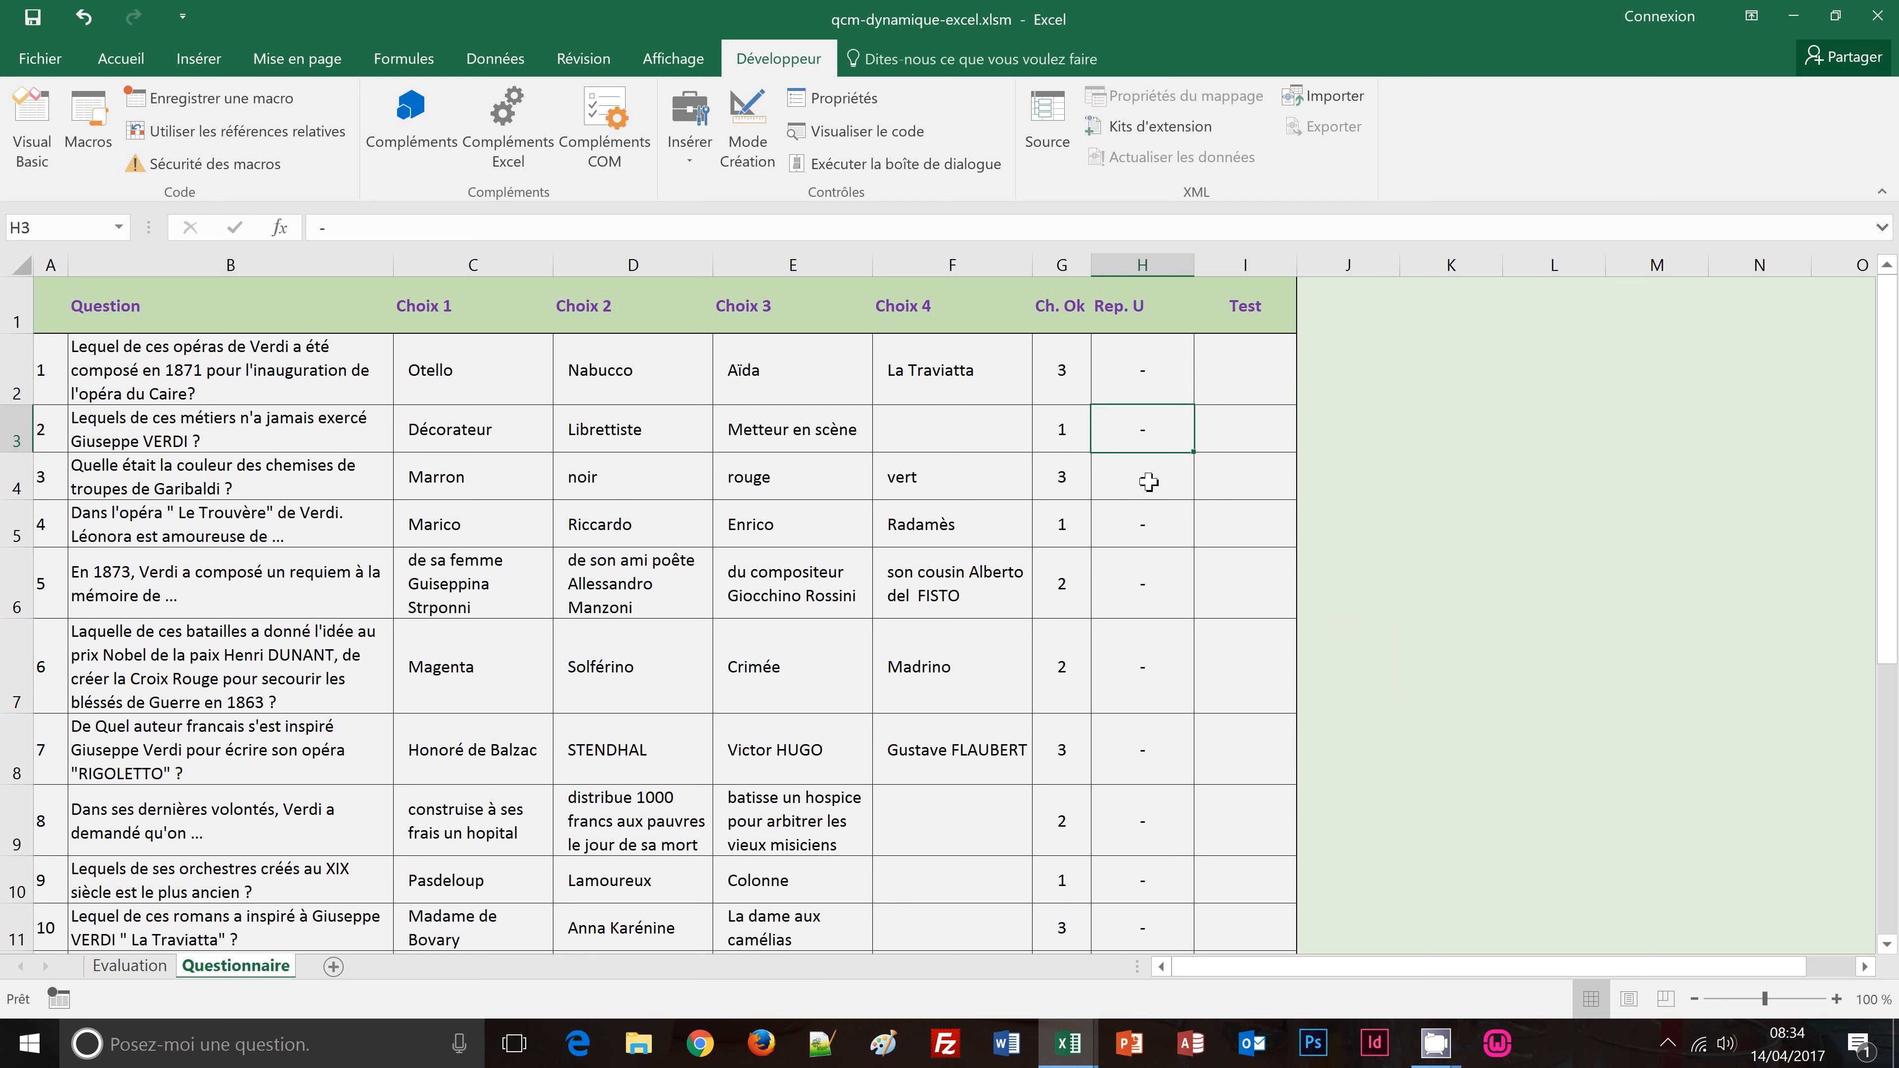
left_click(1149, 482)
left_click(1146, 533)
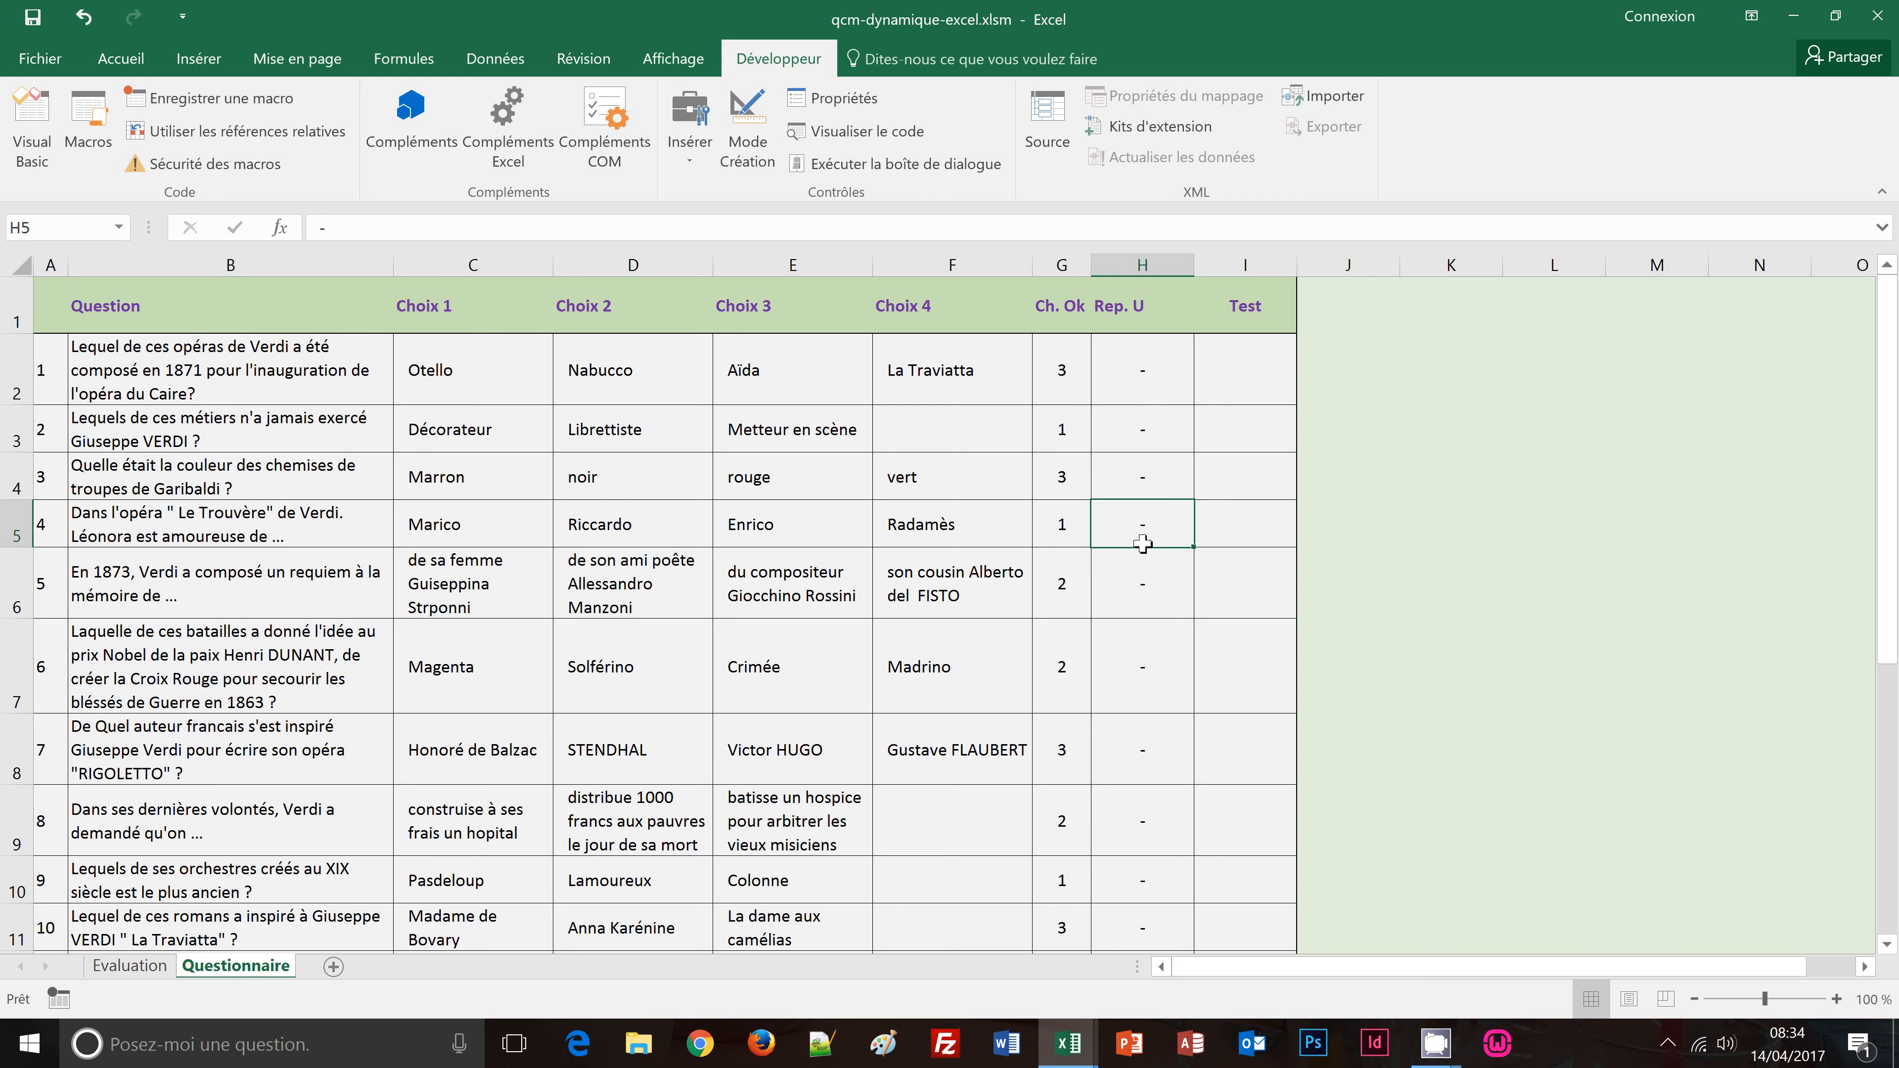
left_click(1145, 597)
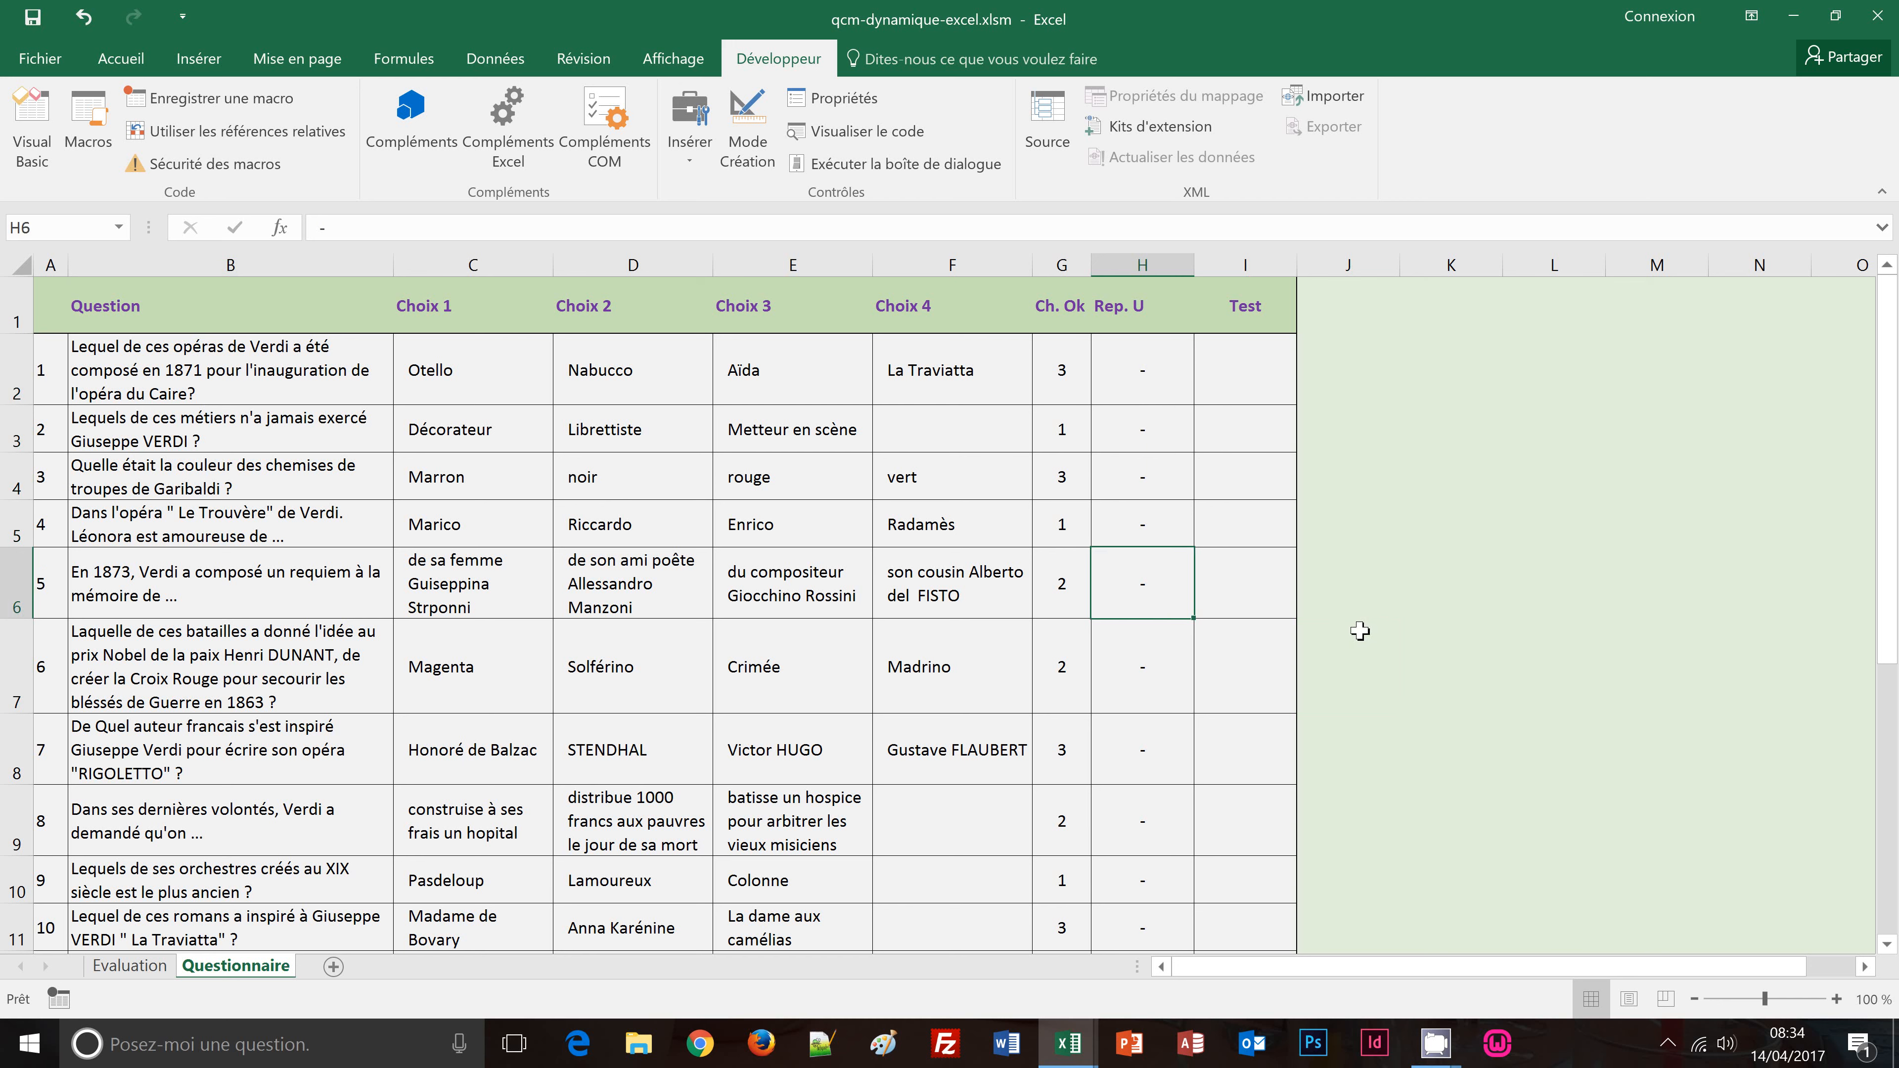
left_click(185, 370)
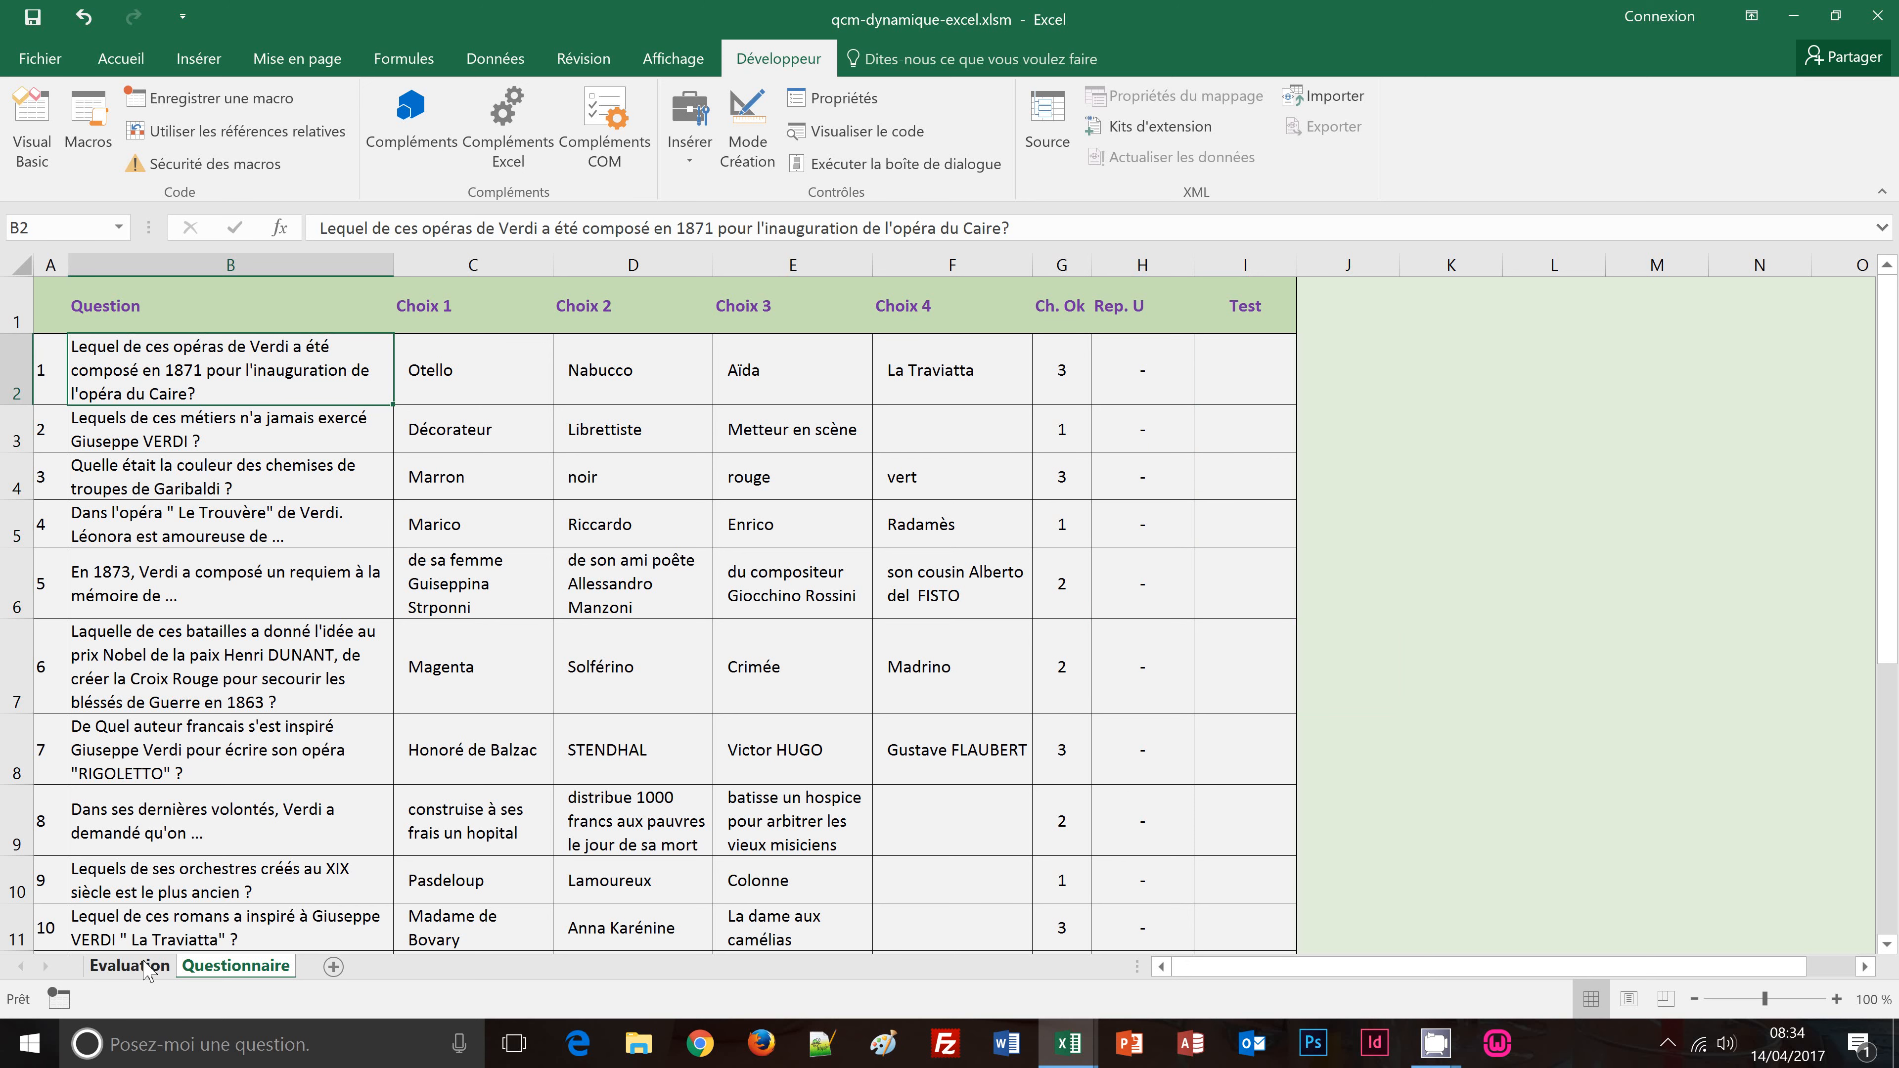
Step: Begin an INDEX formula in question cell B3 of the Evaluation sheet, with Questionnaire!A1:I21 as its array
left_click(128, 966)
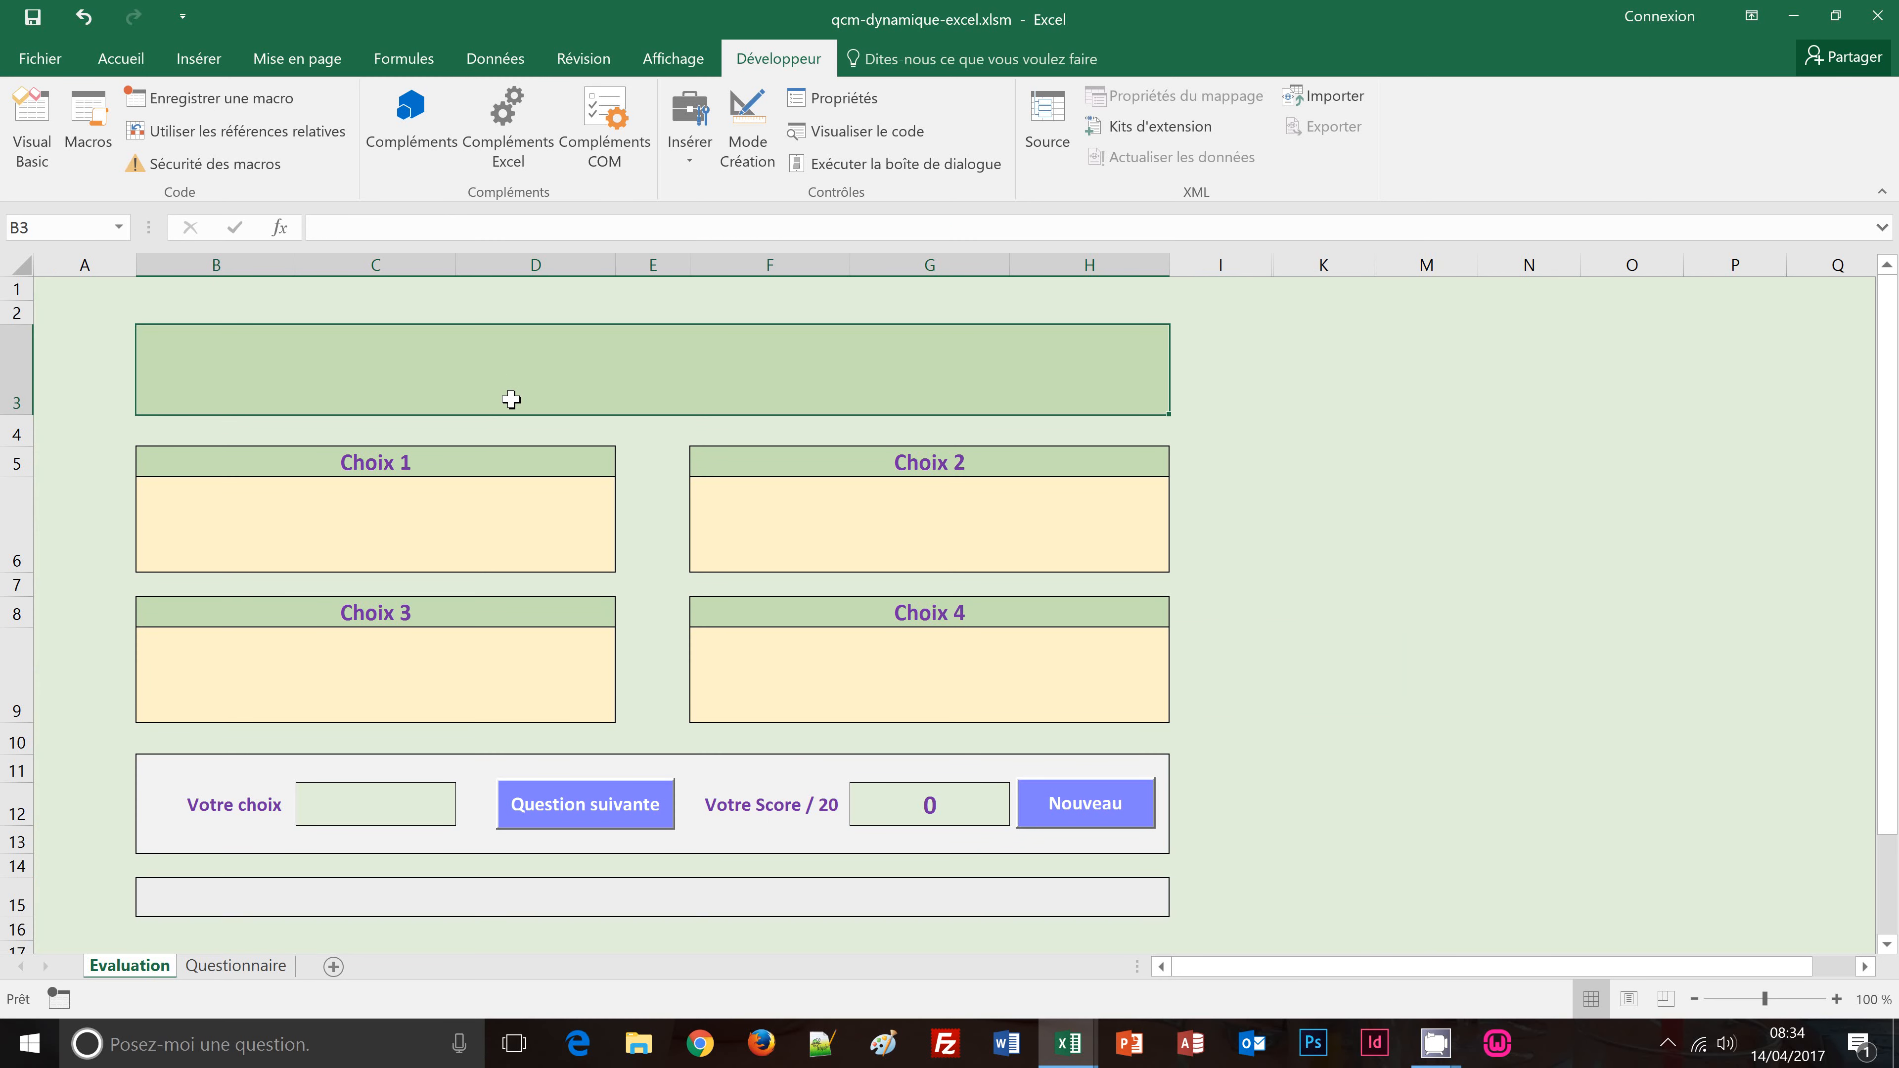
type("=")
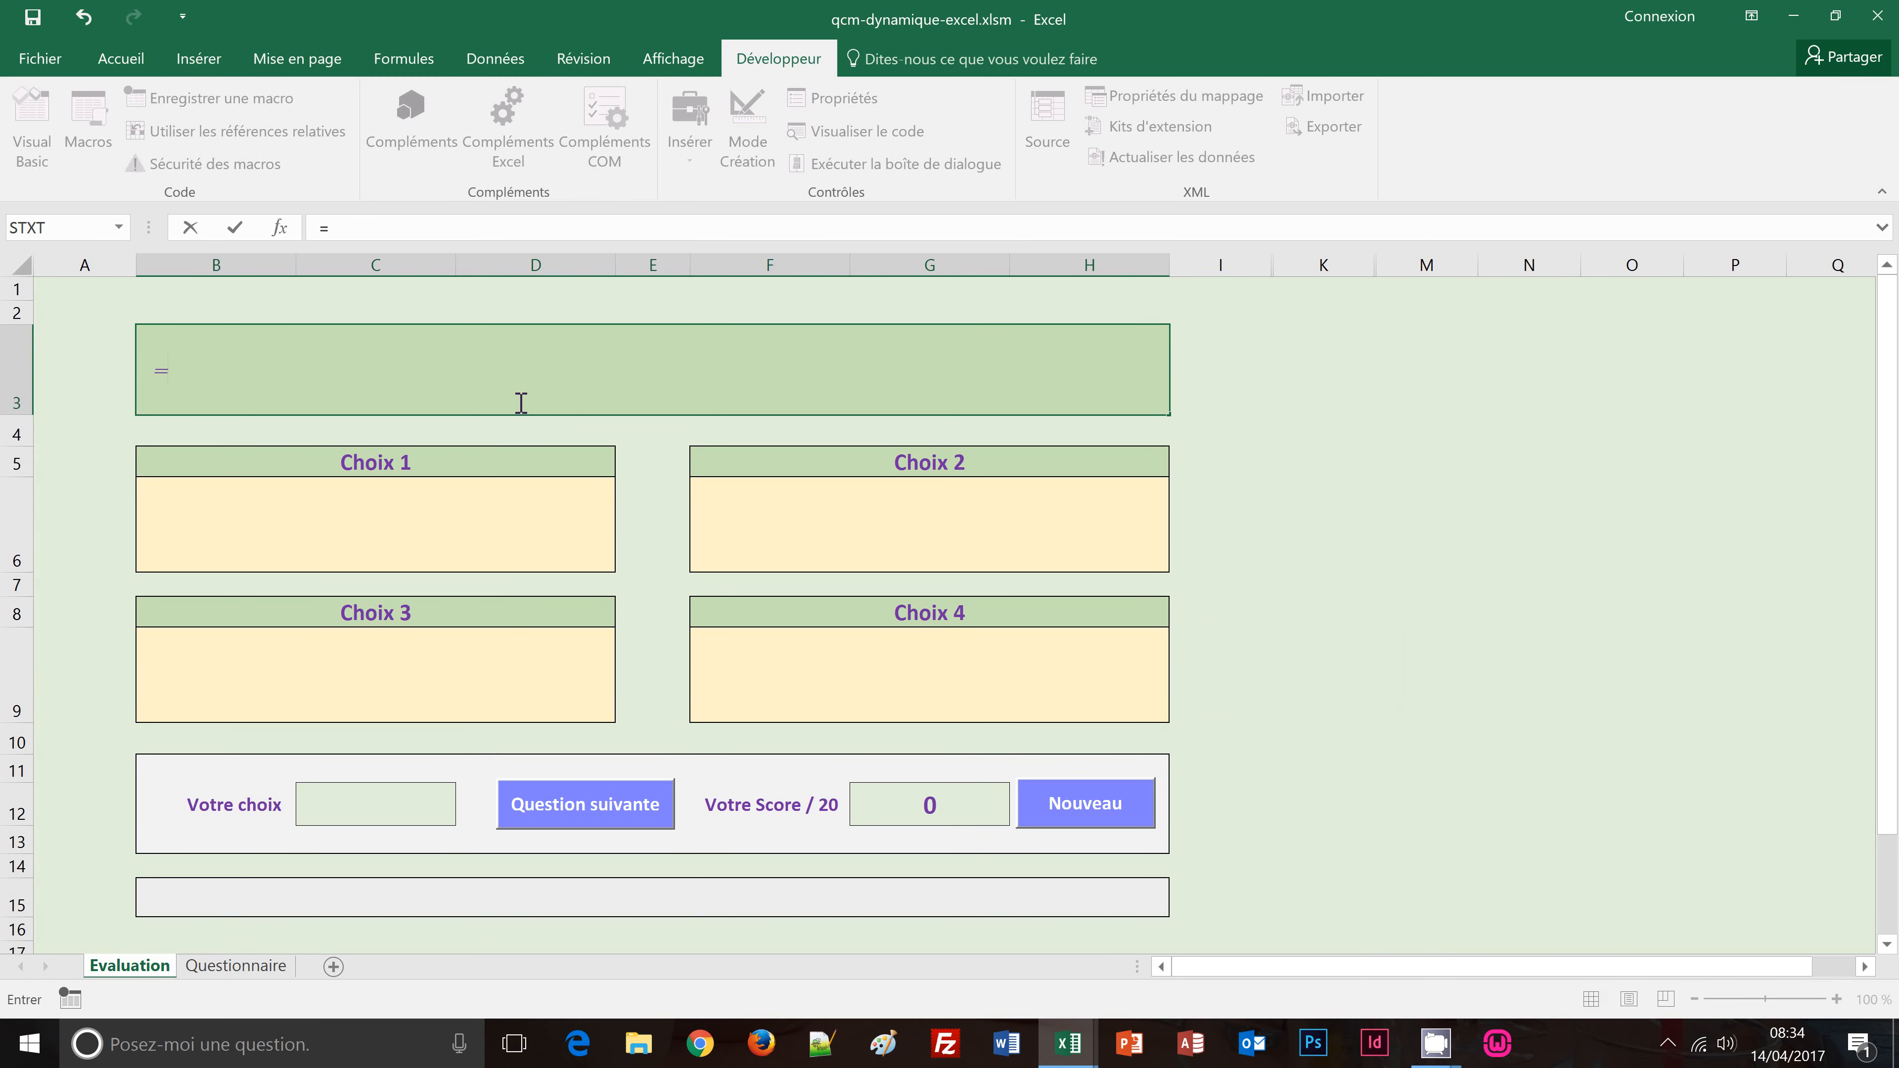
type("index")
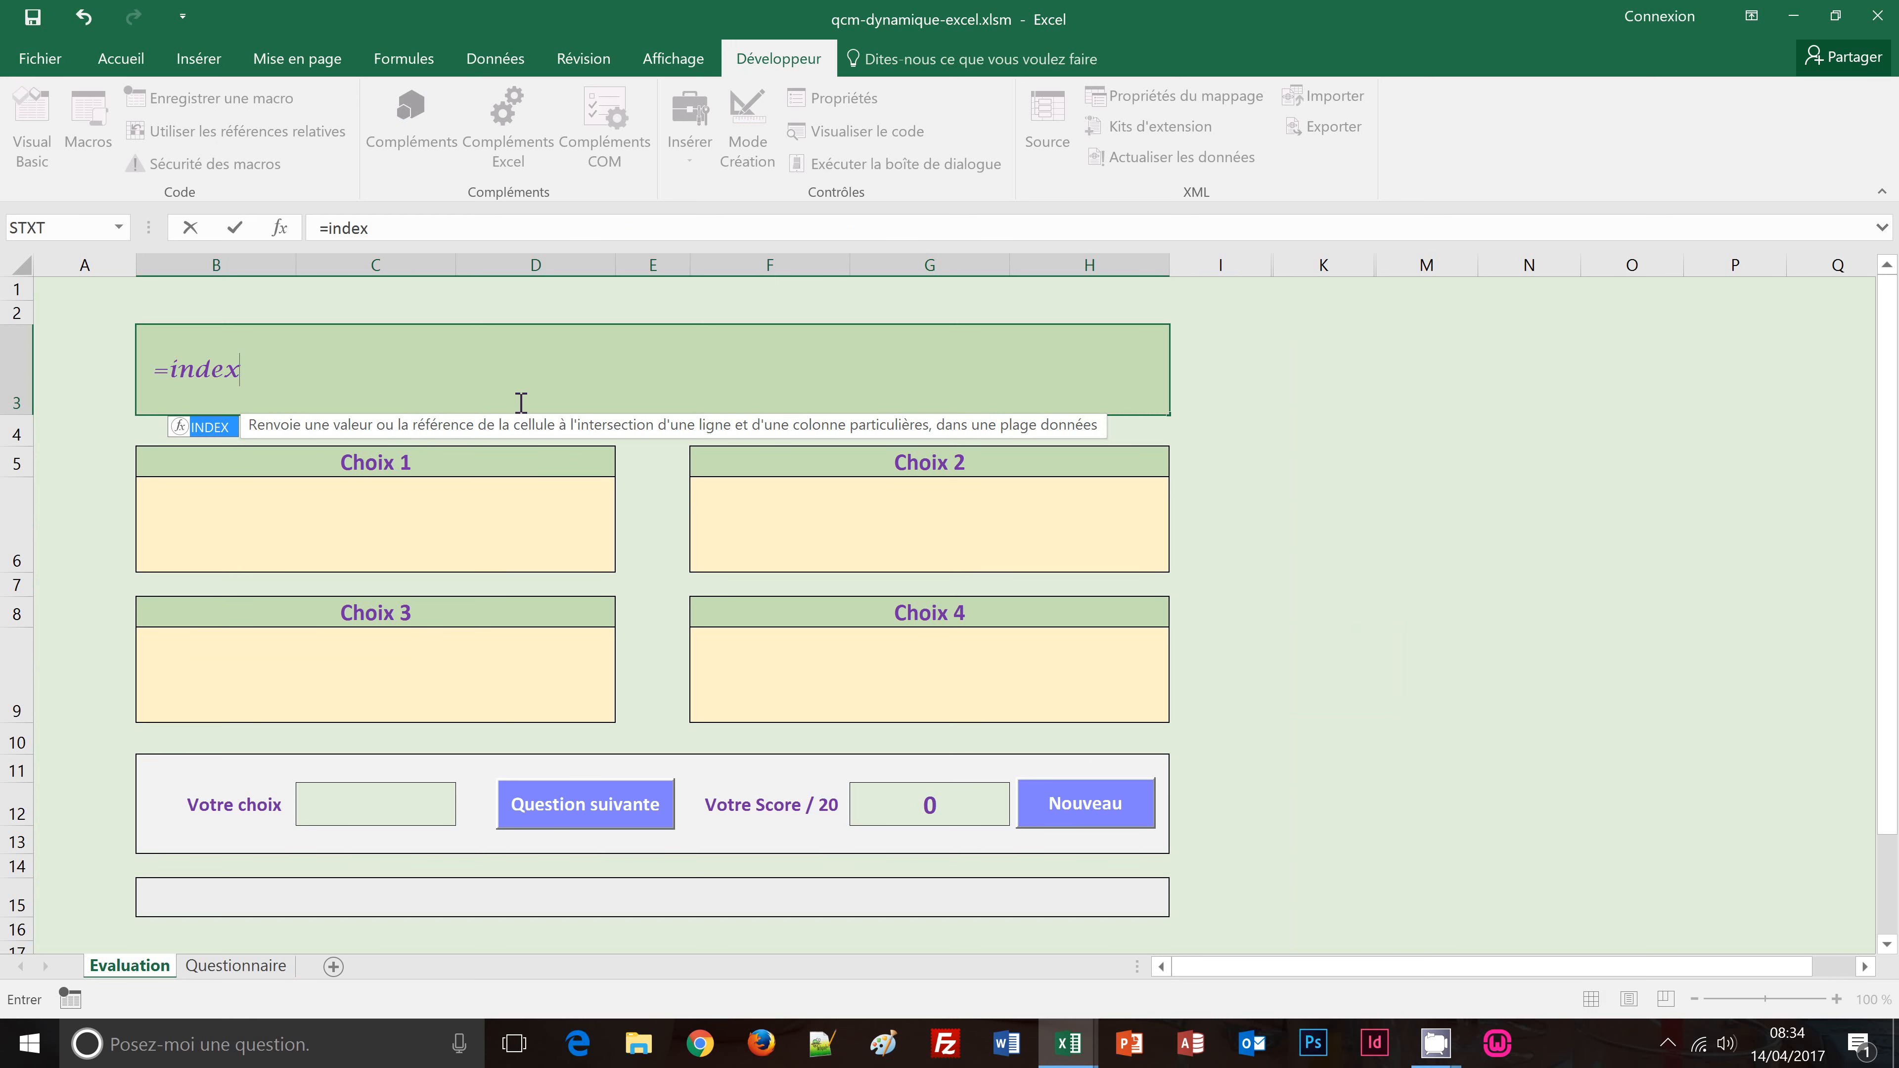
type("(")
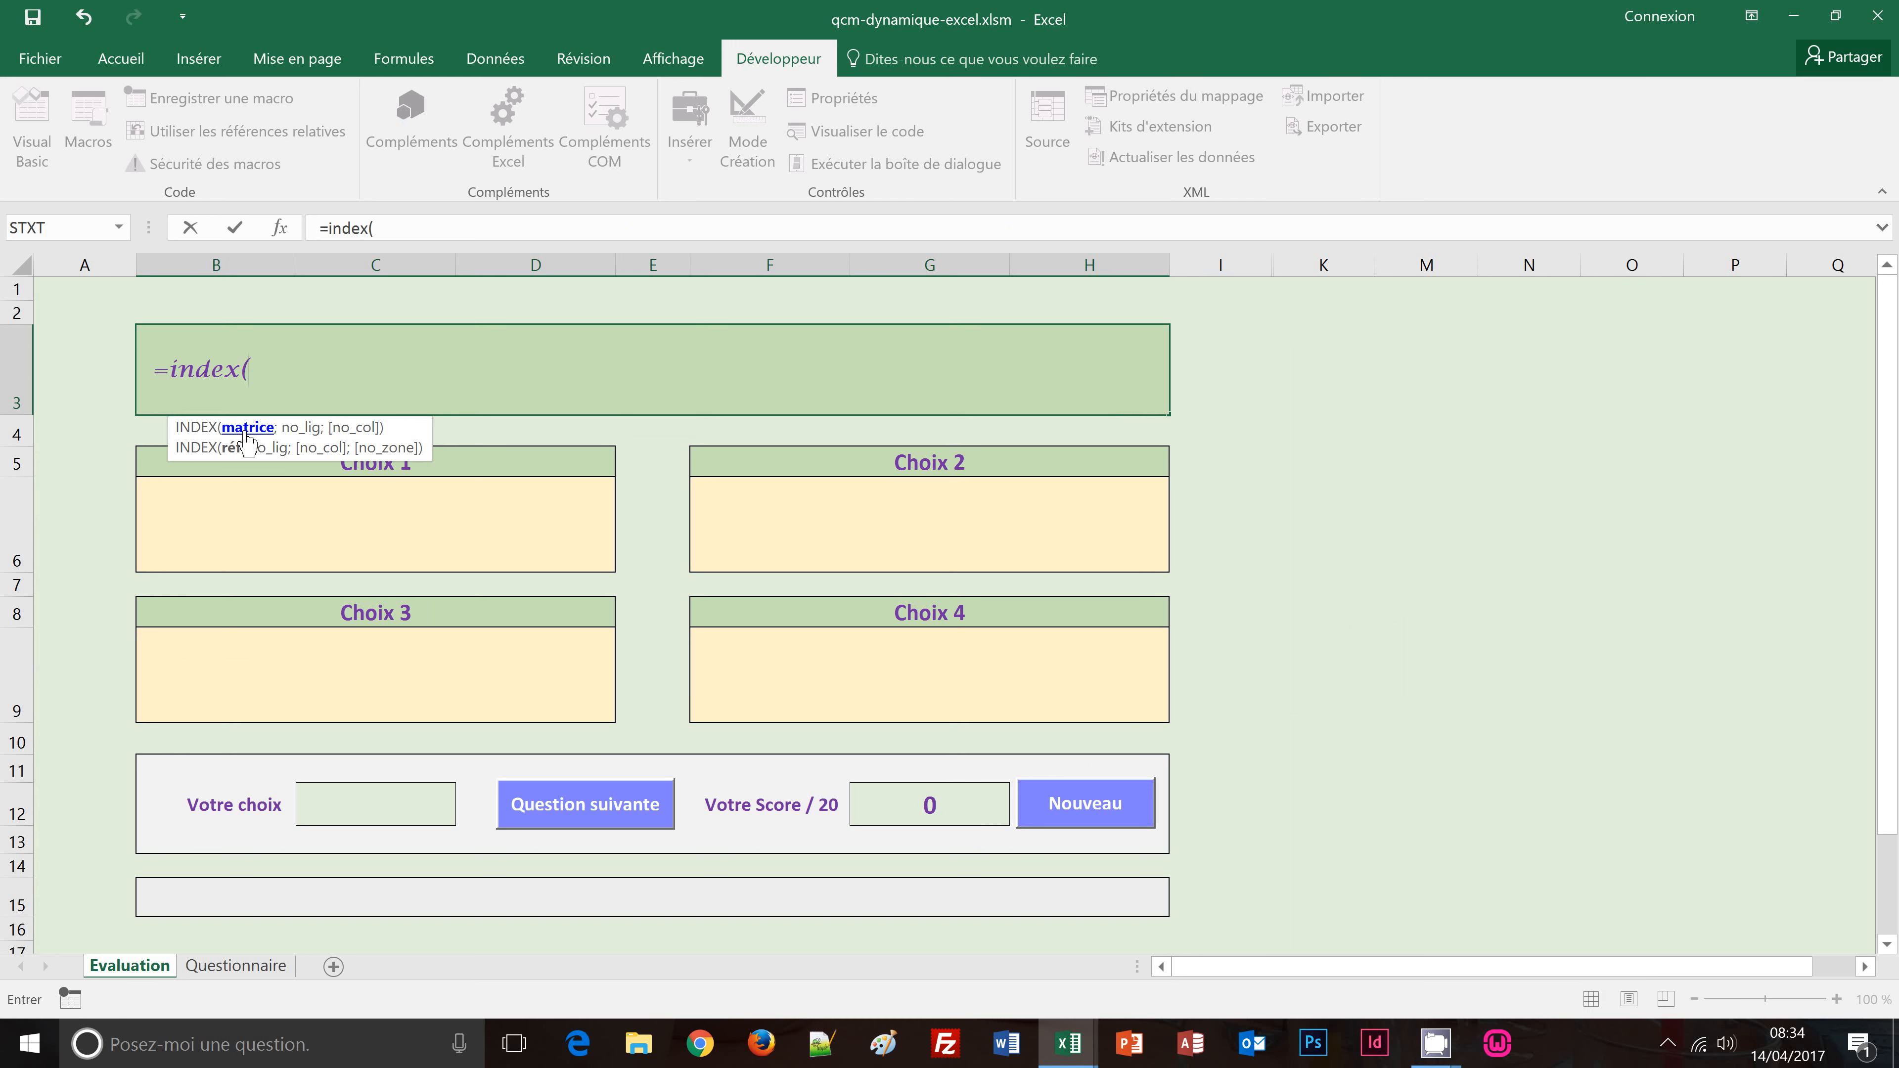
left_click(240, 968)
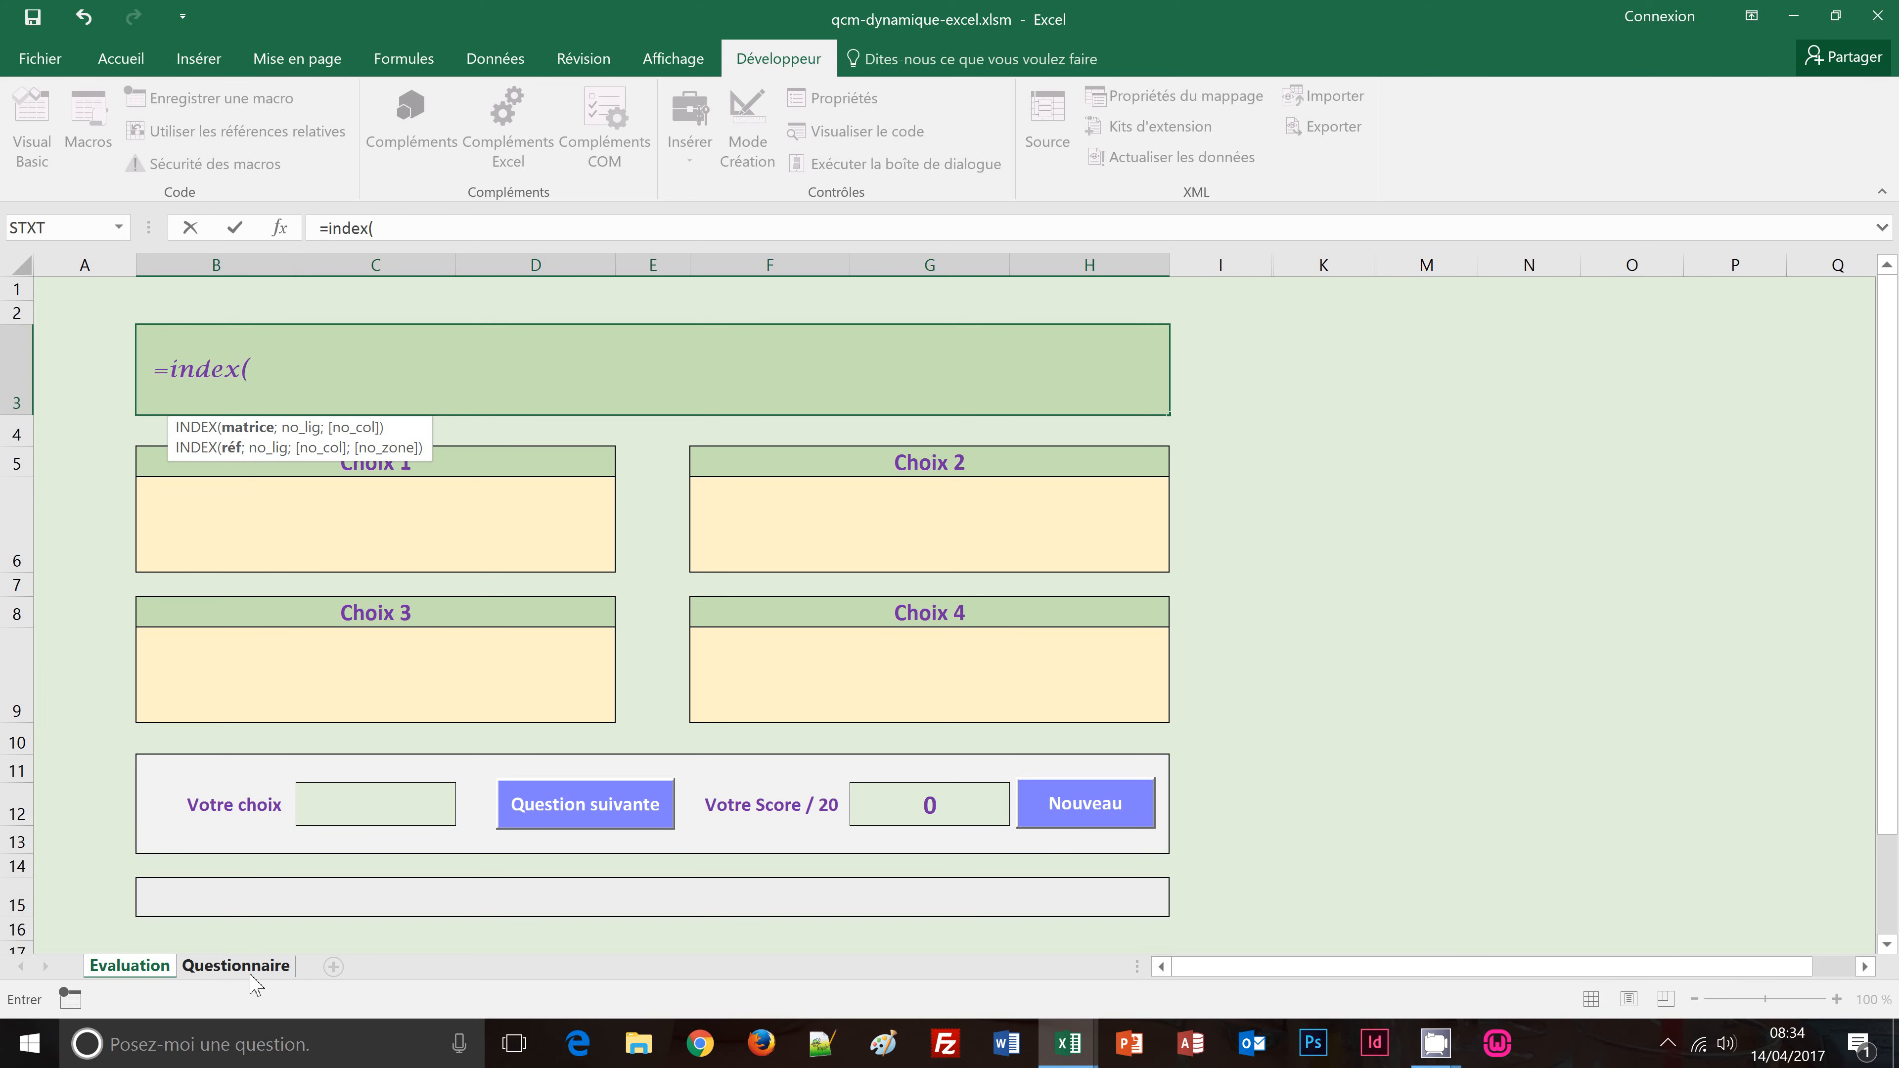
left_click(252, 973)
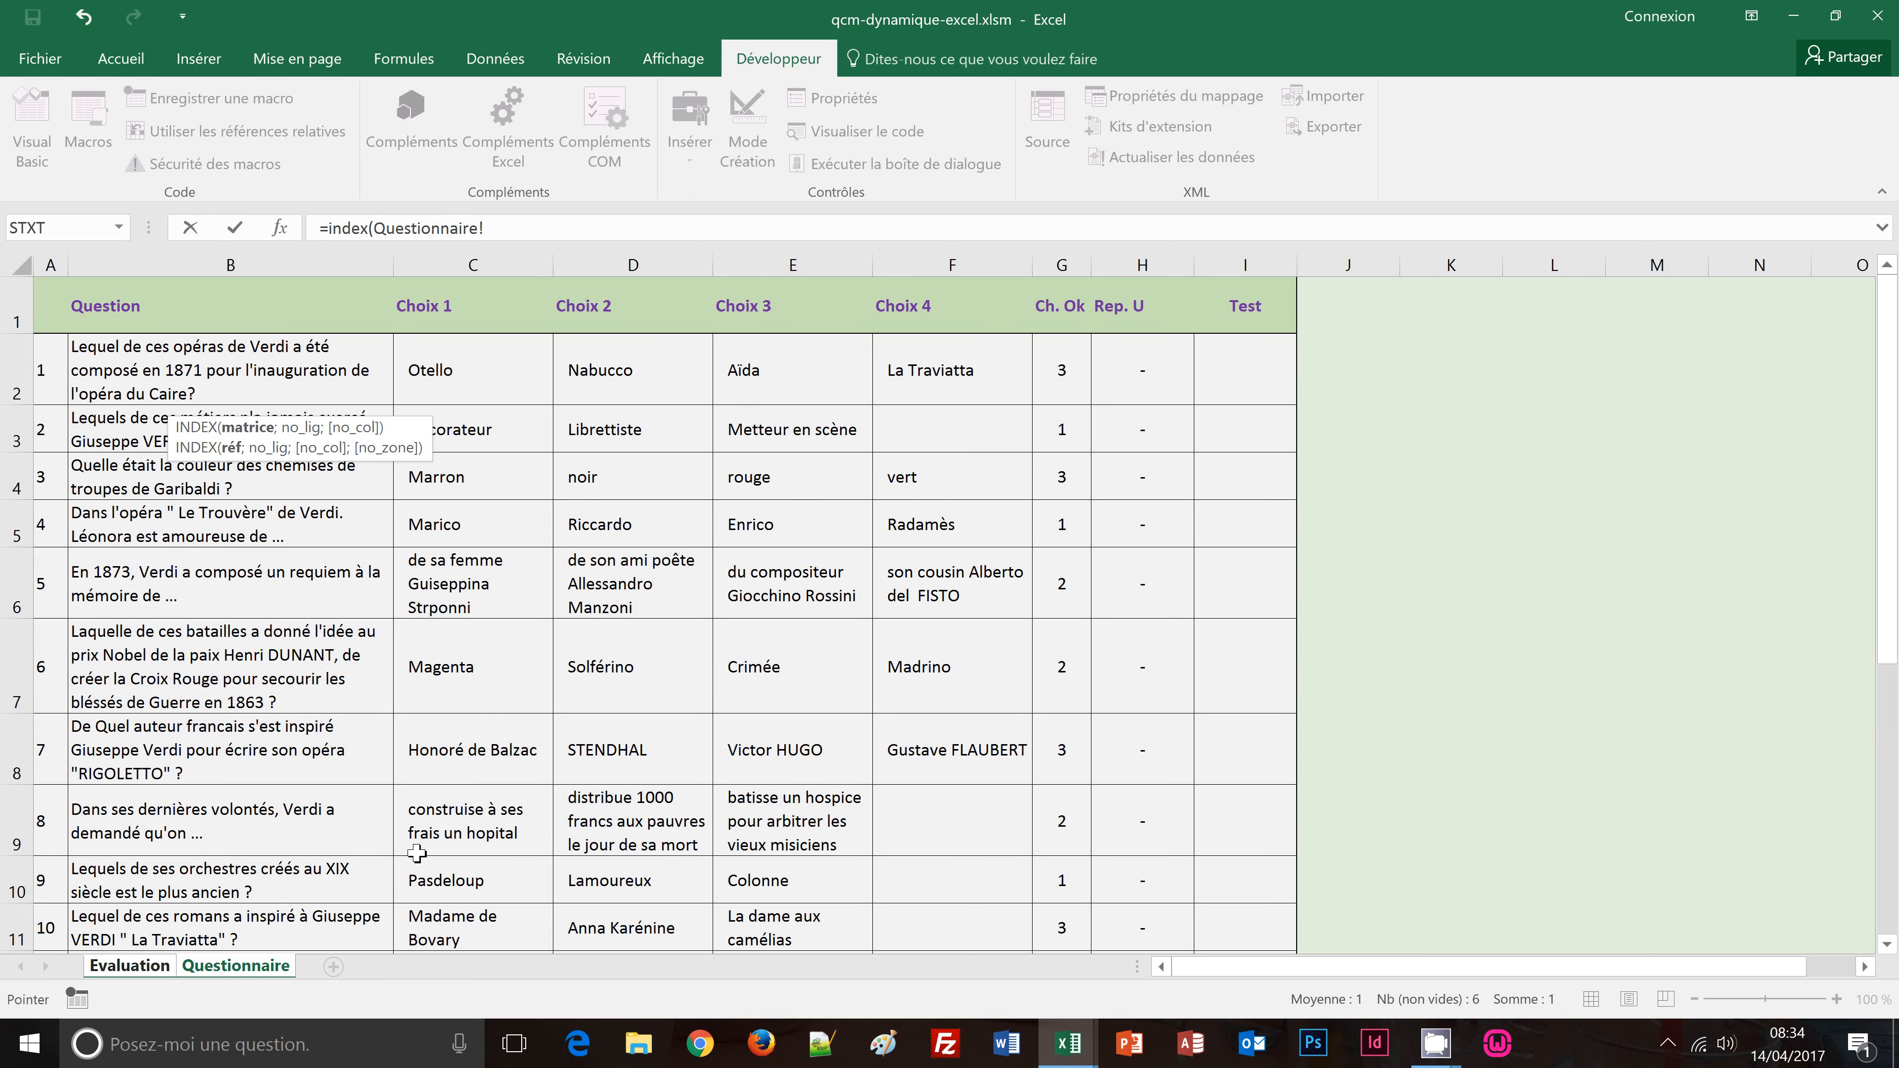
left_click(50, 314)
left_click(1890, 860)
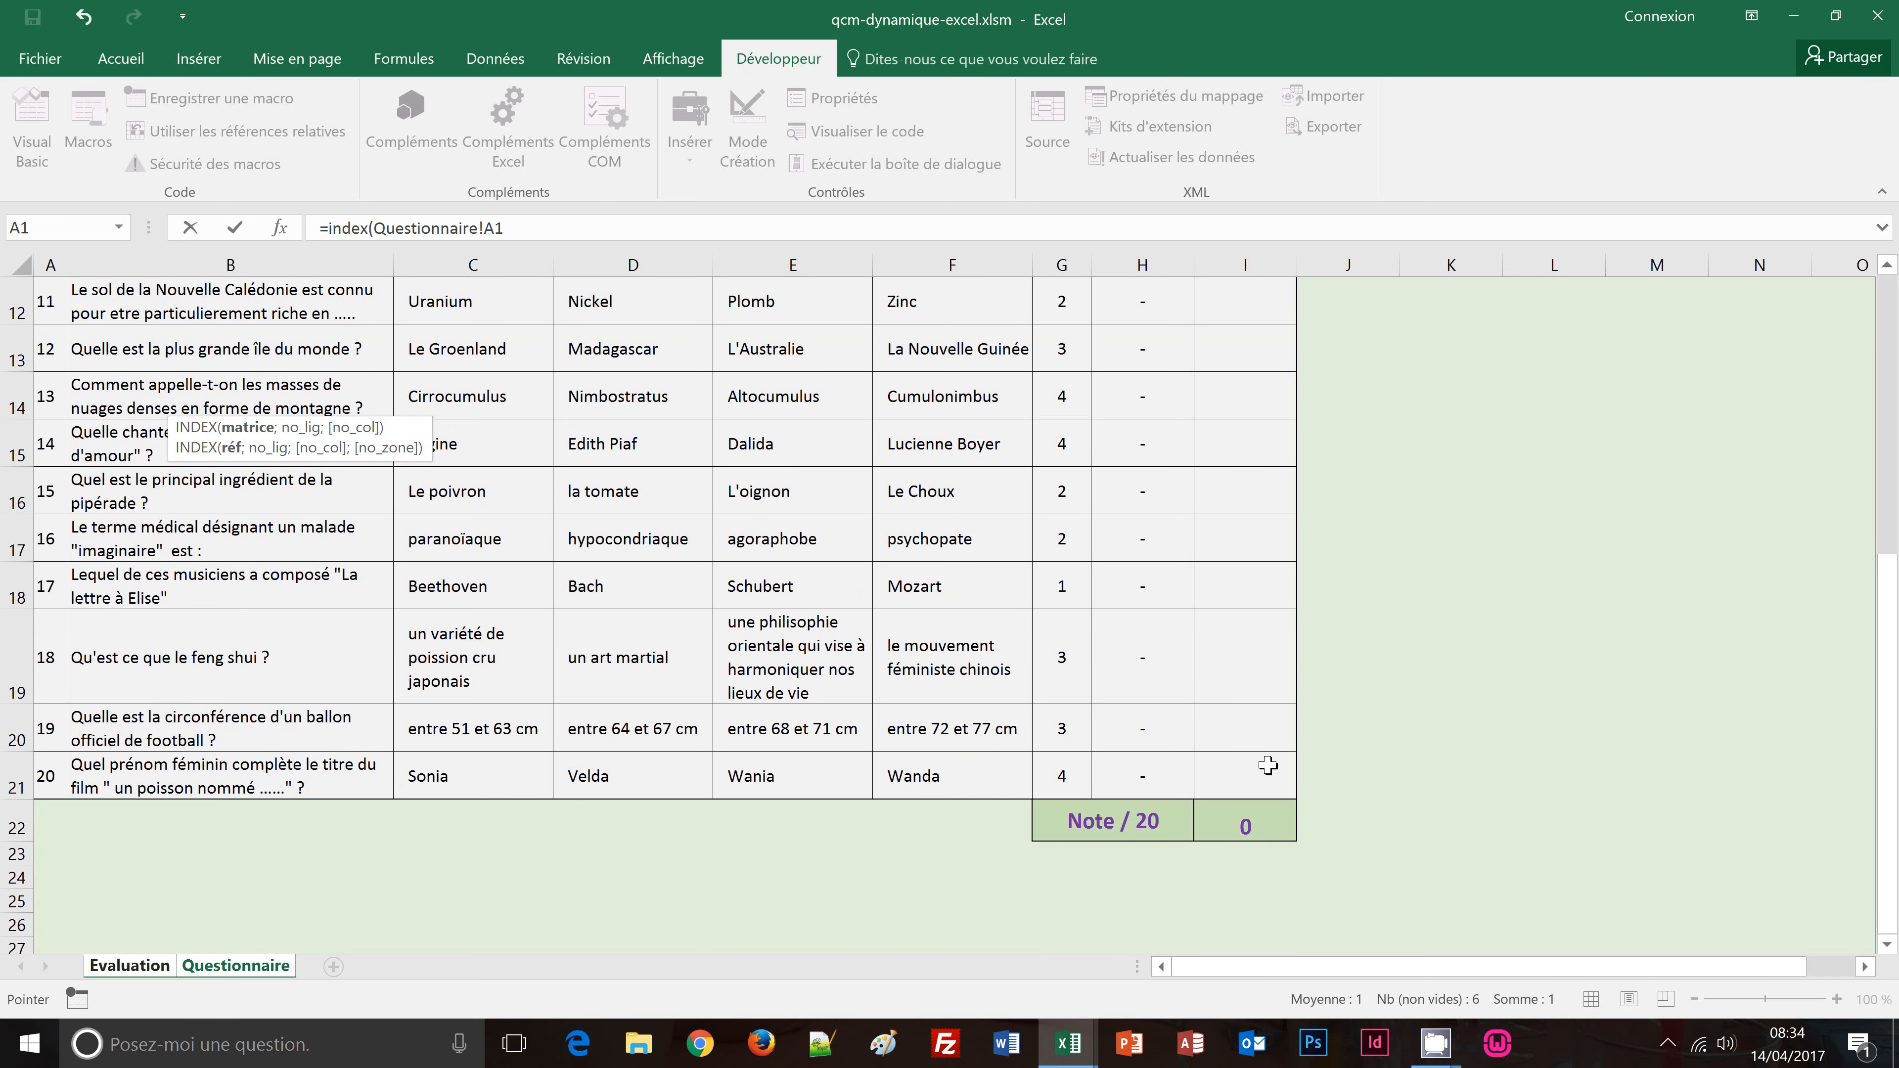
left_click(1247, 782, "shift")
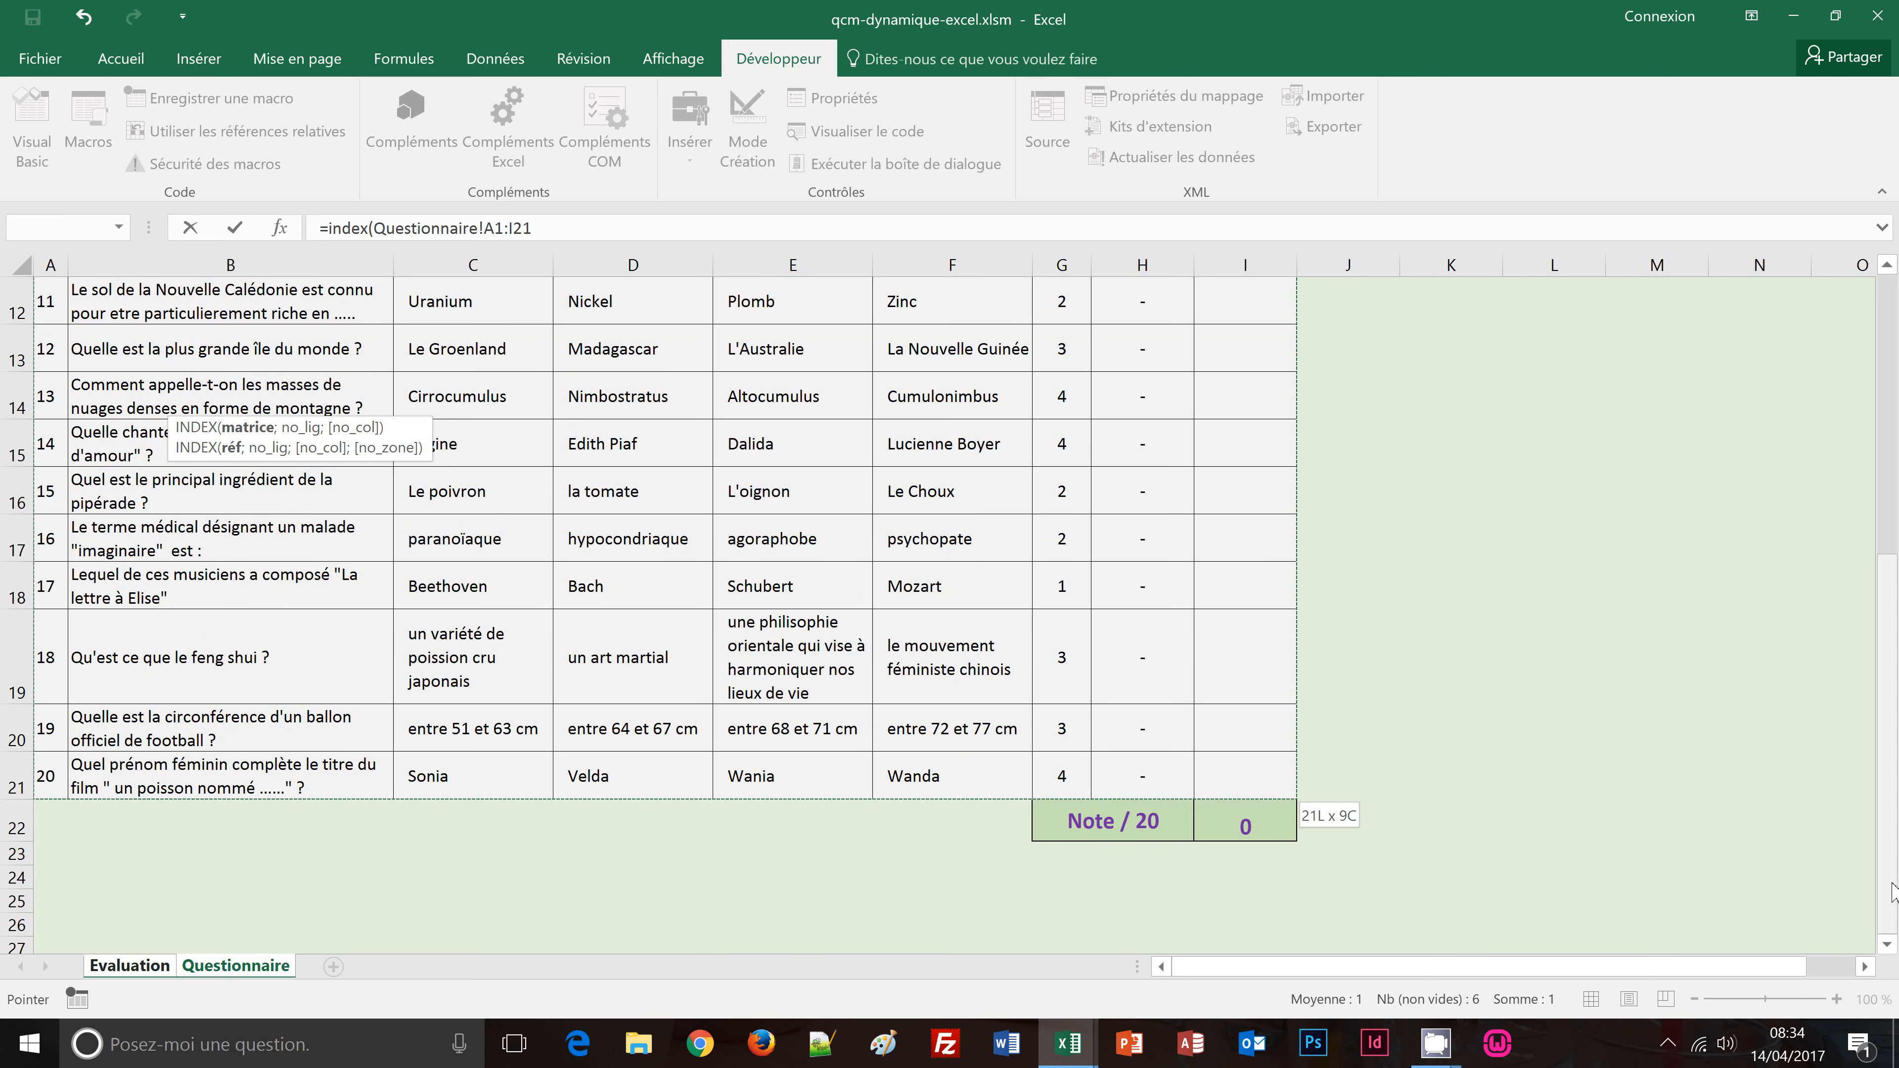
left_click_drag(1895, 658, 1890, 303)
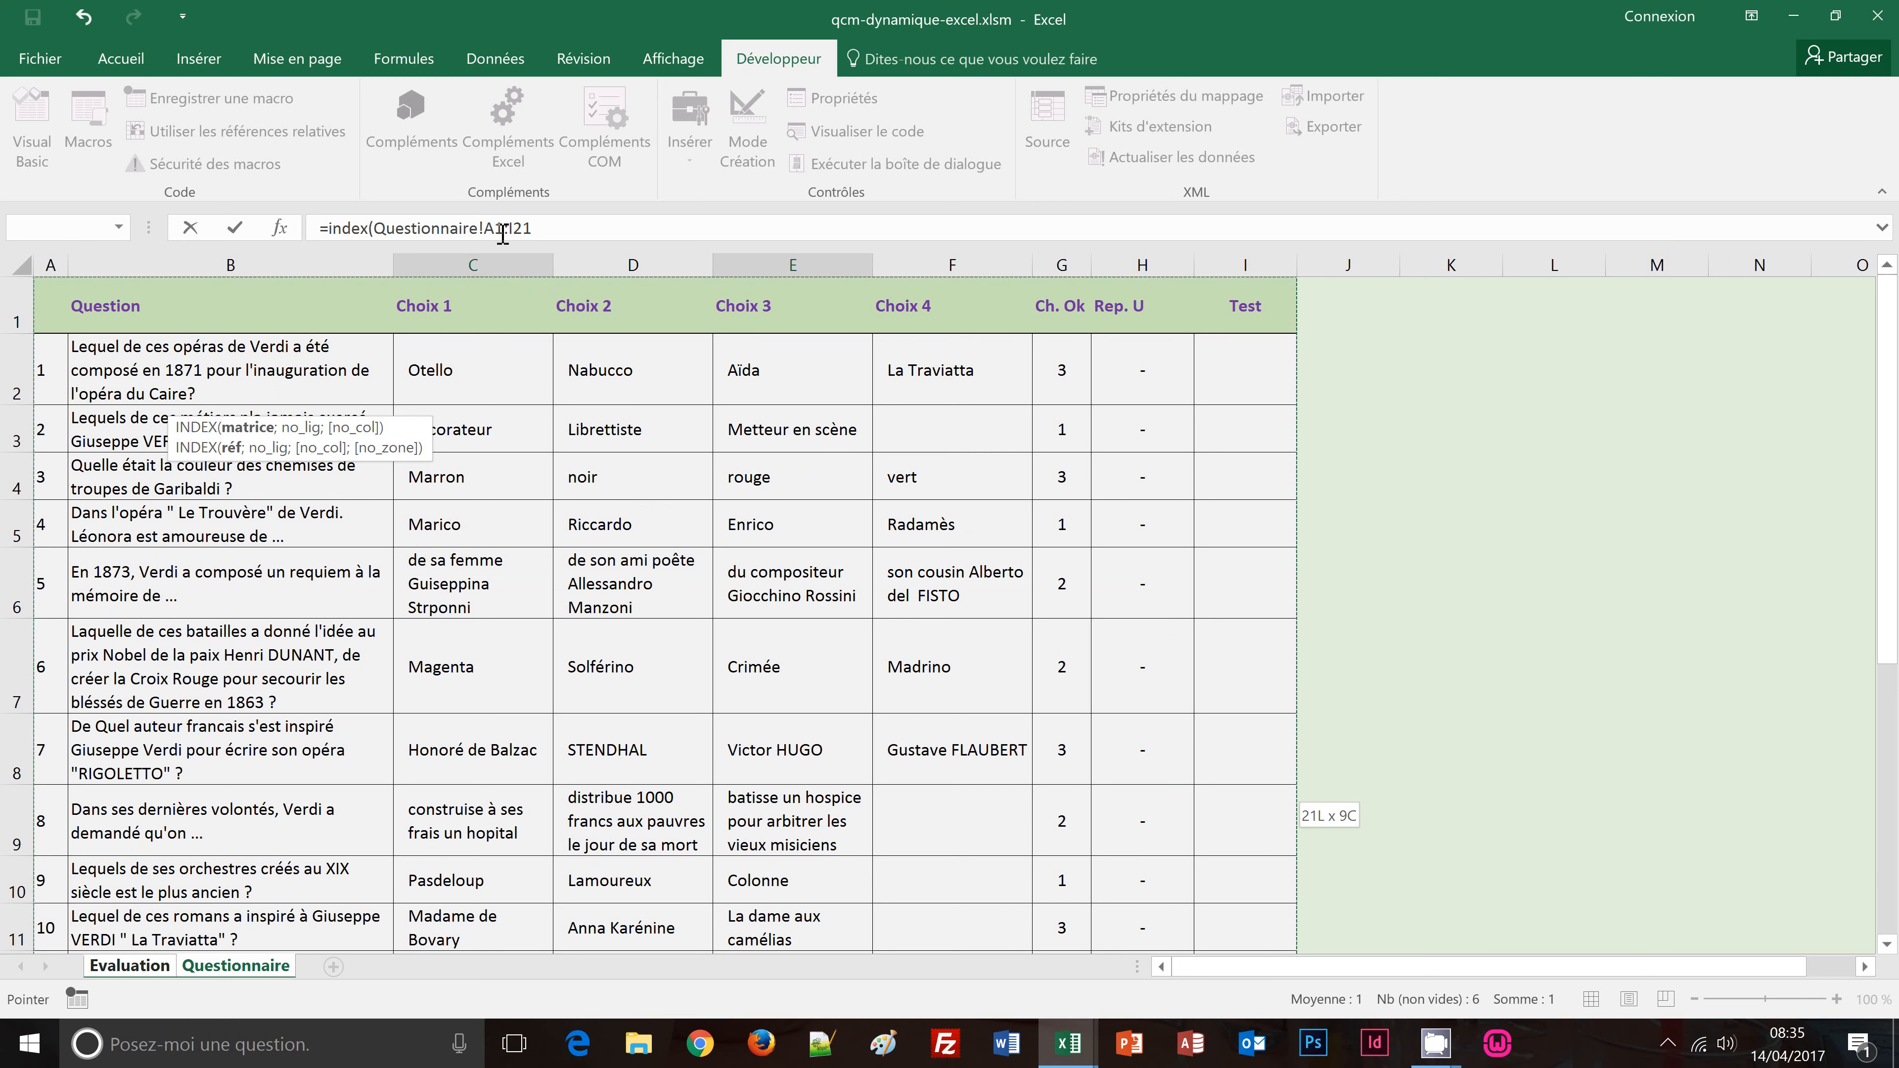
left_click(554, 237)
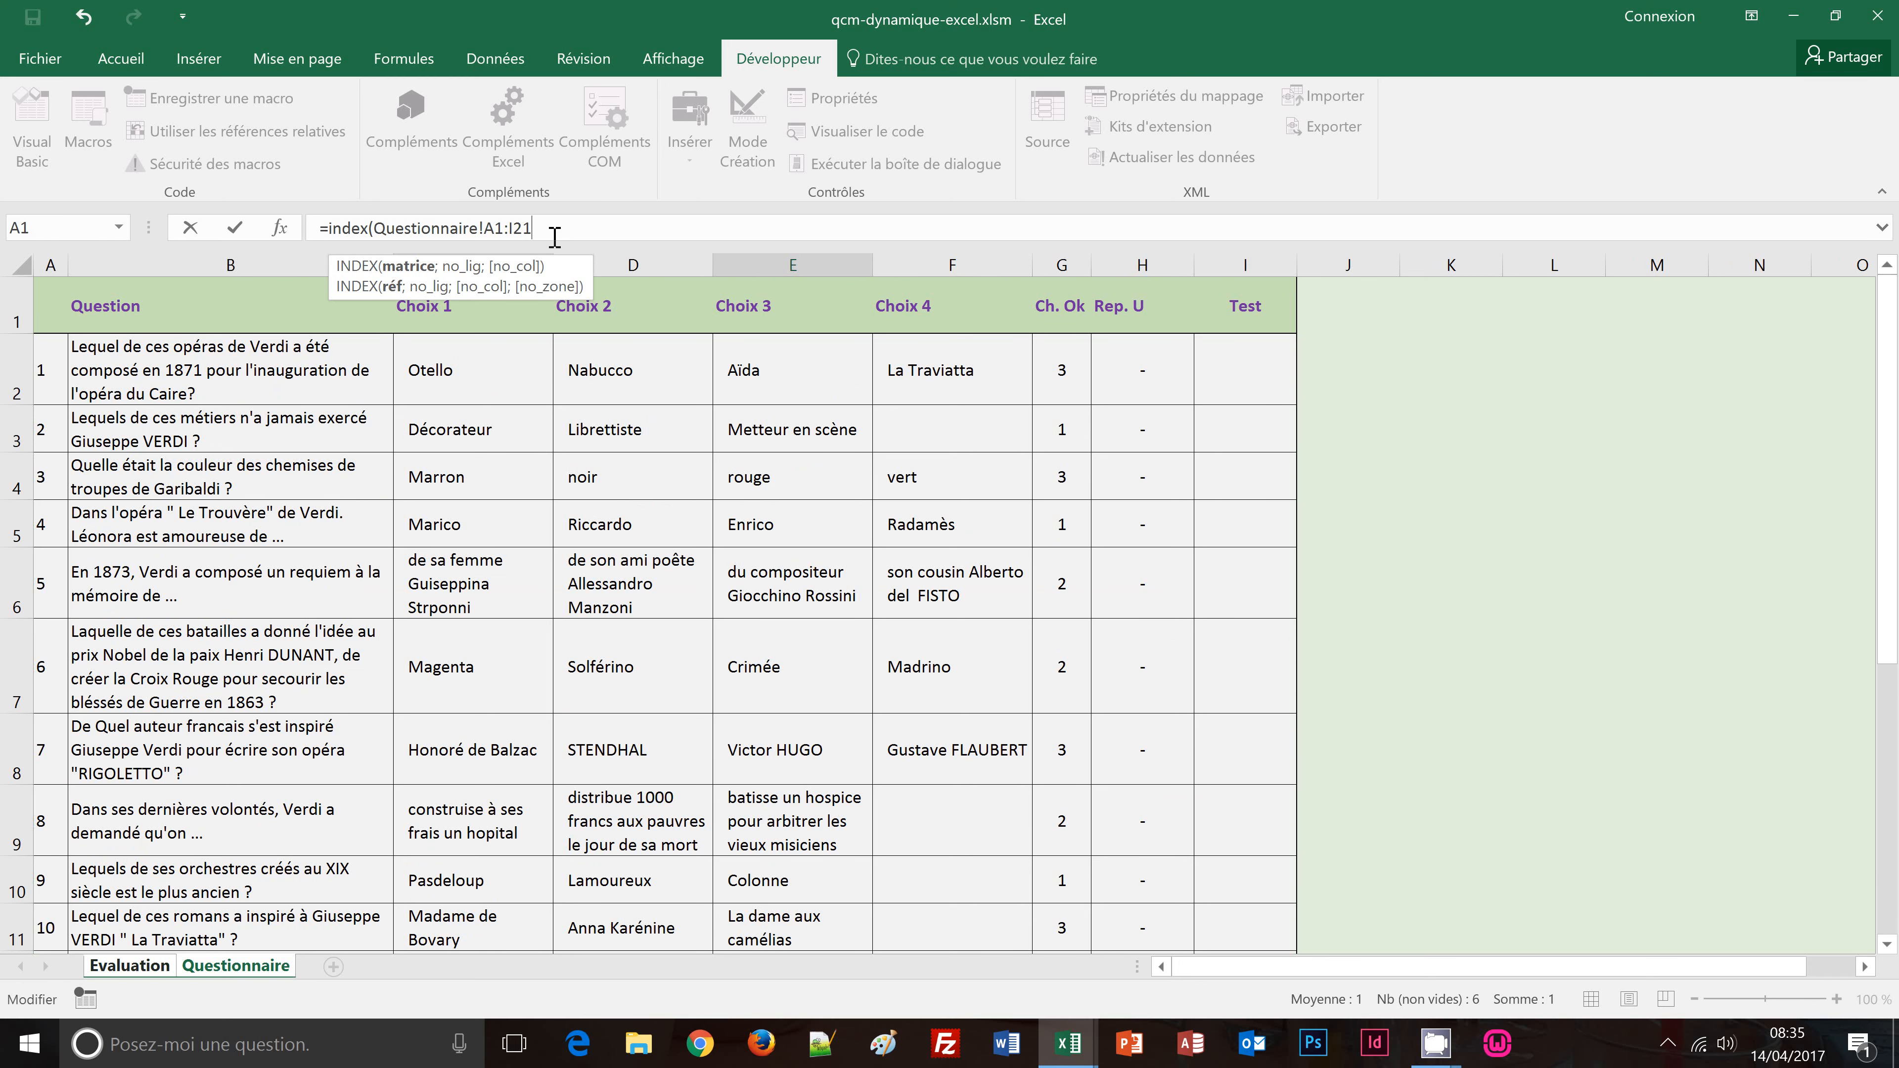
Step: Add an EQUIV function as the row argument of the INDEX formula, looking up "-" in Questionnaire!H1:H21
type(";")
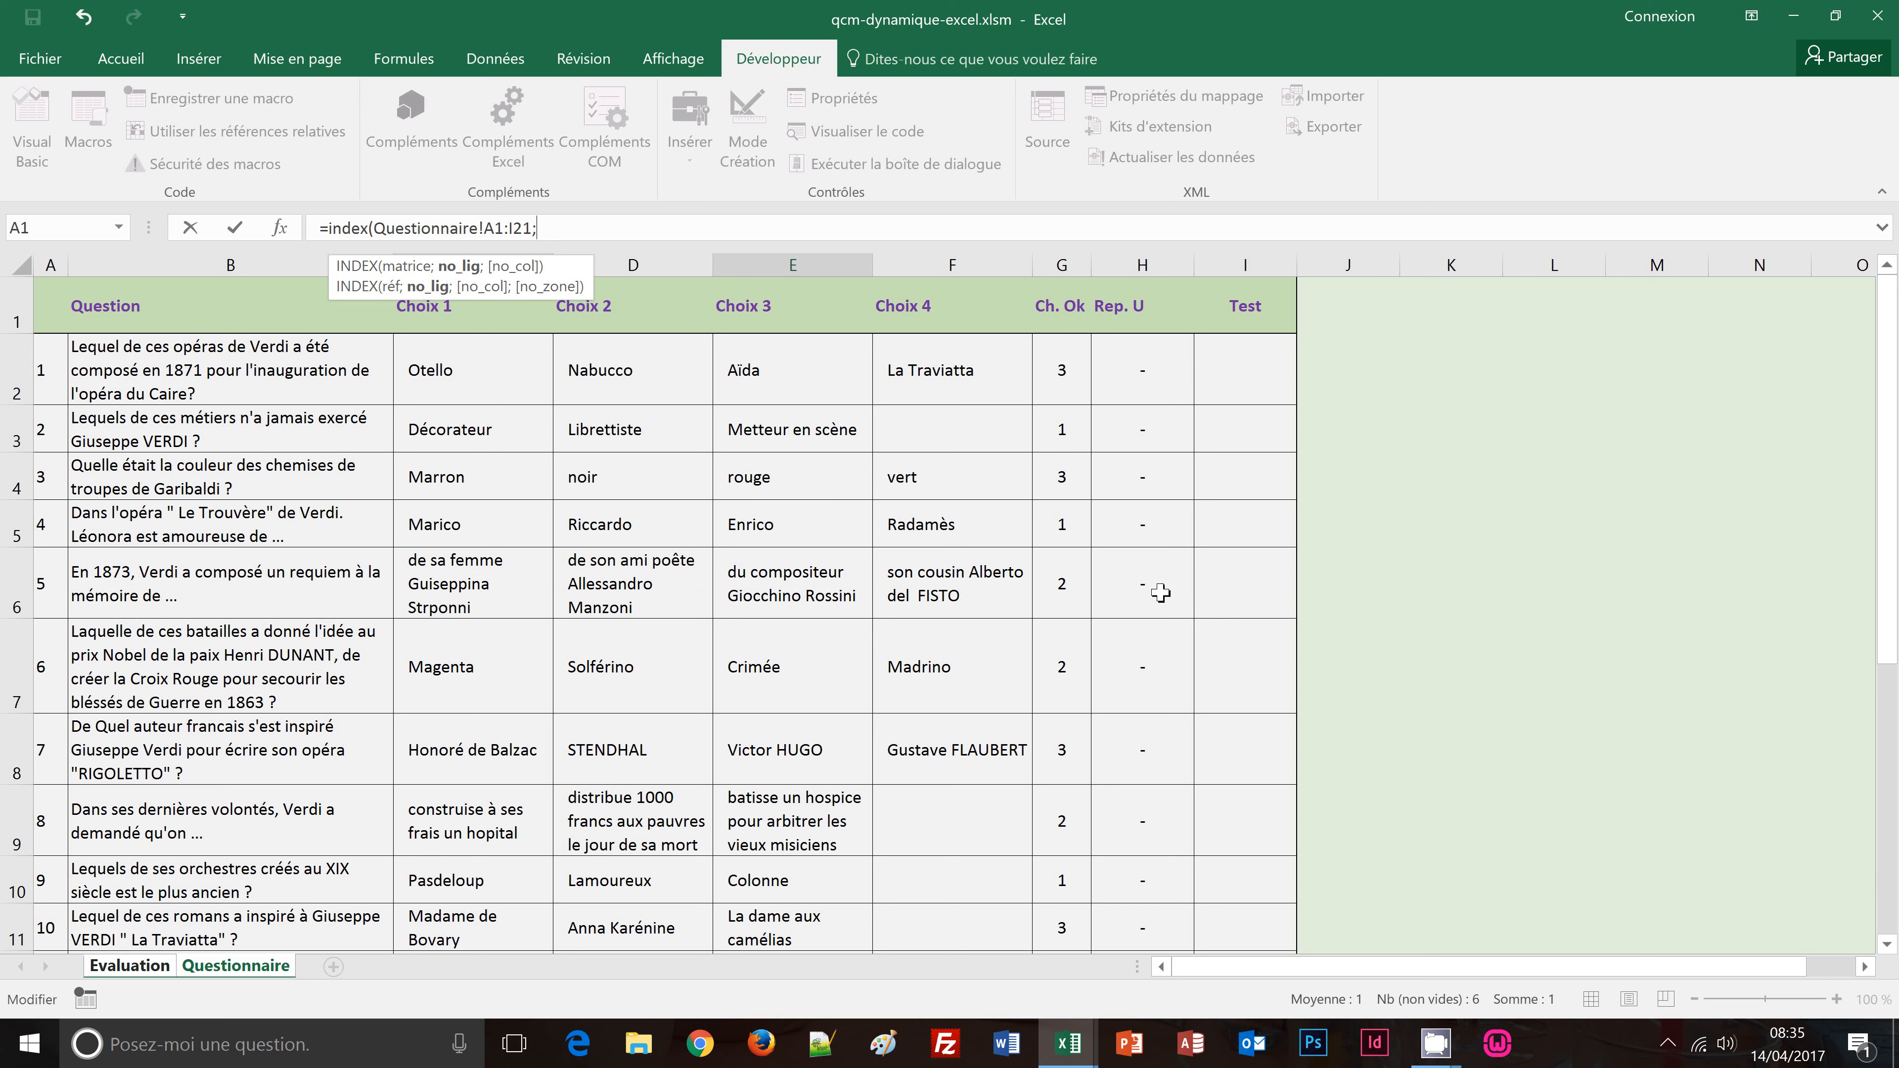
type("eq")
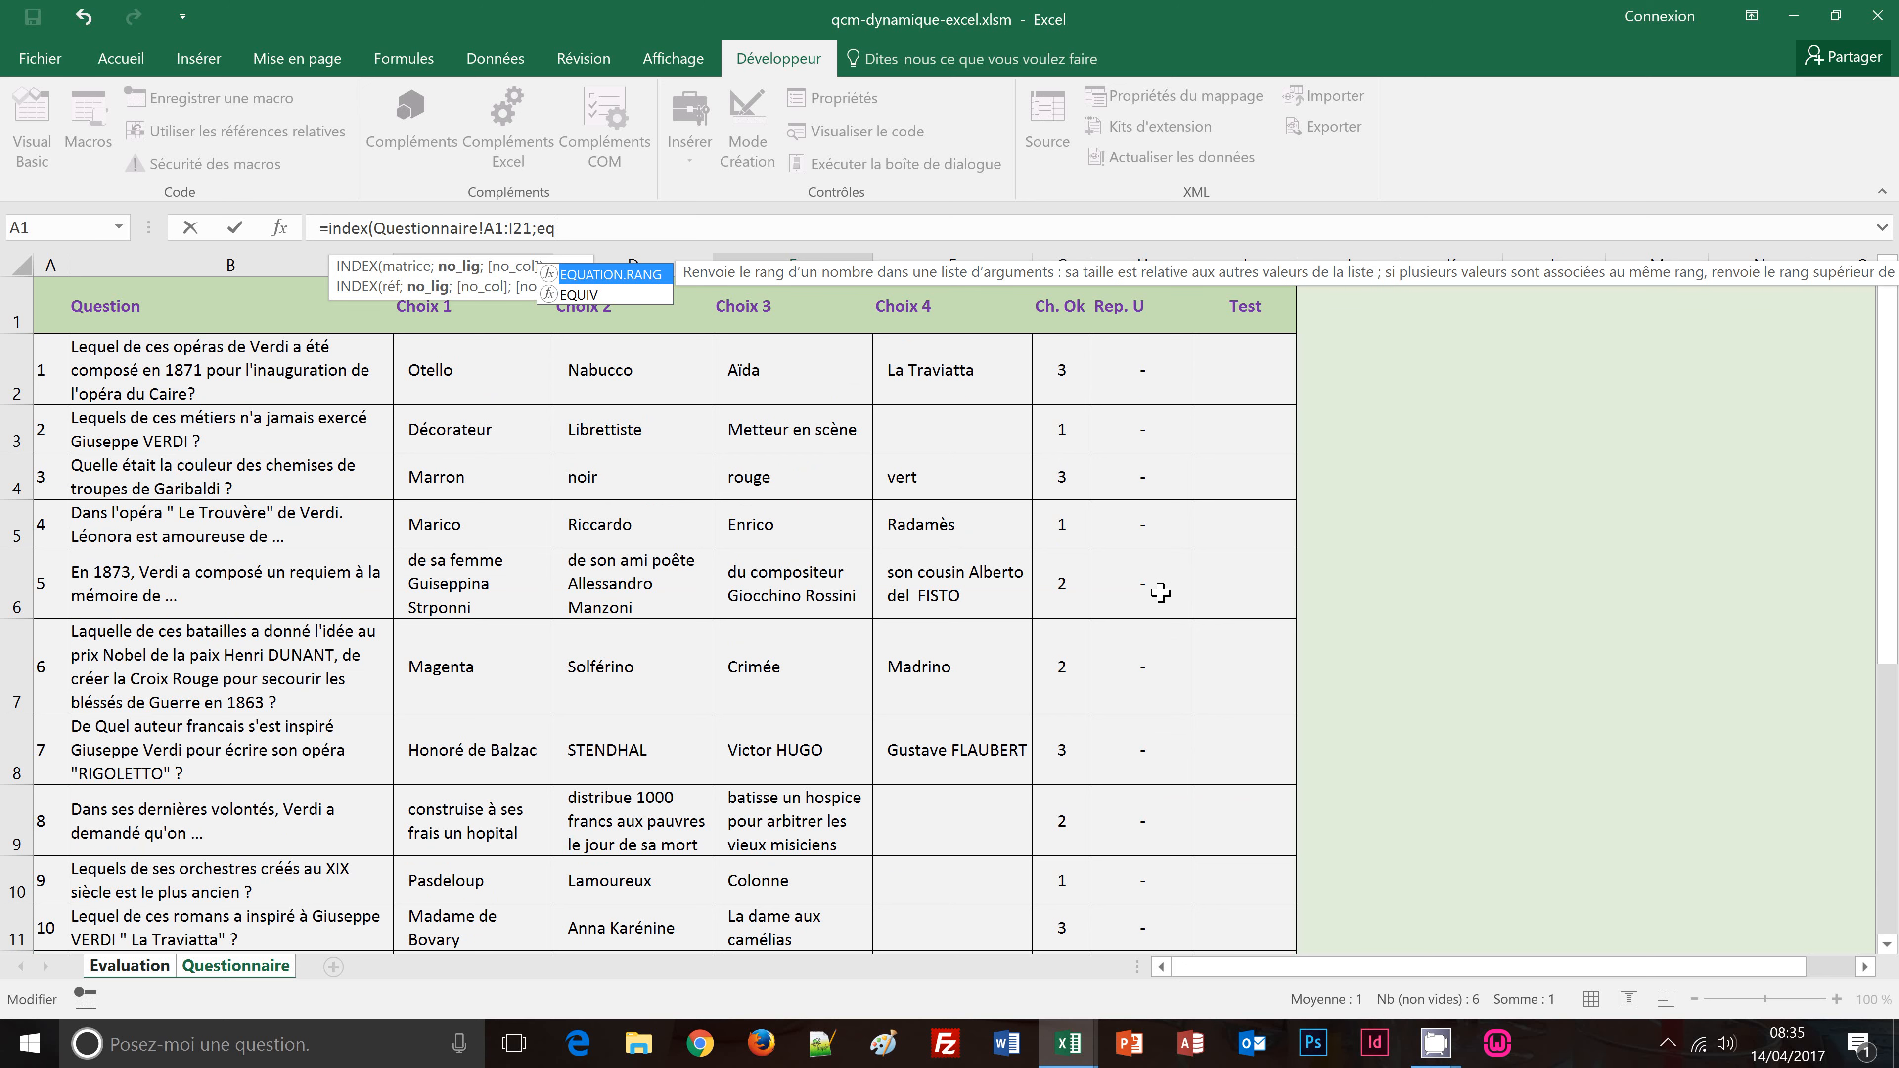
type("uiv(\"-")
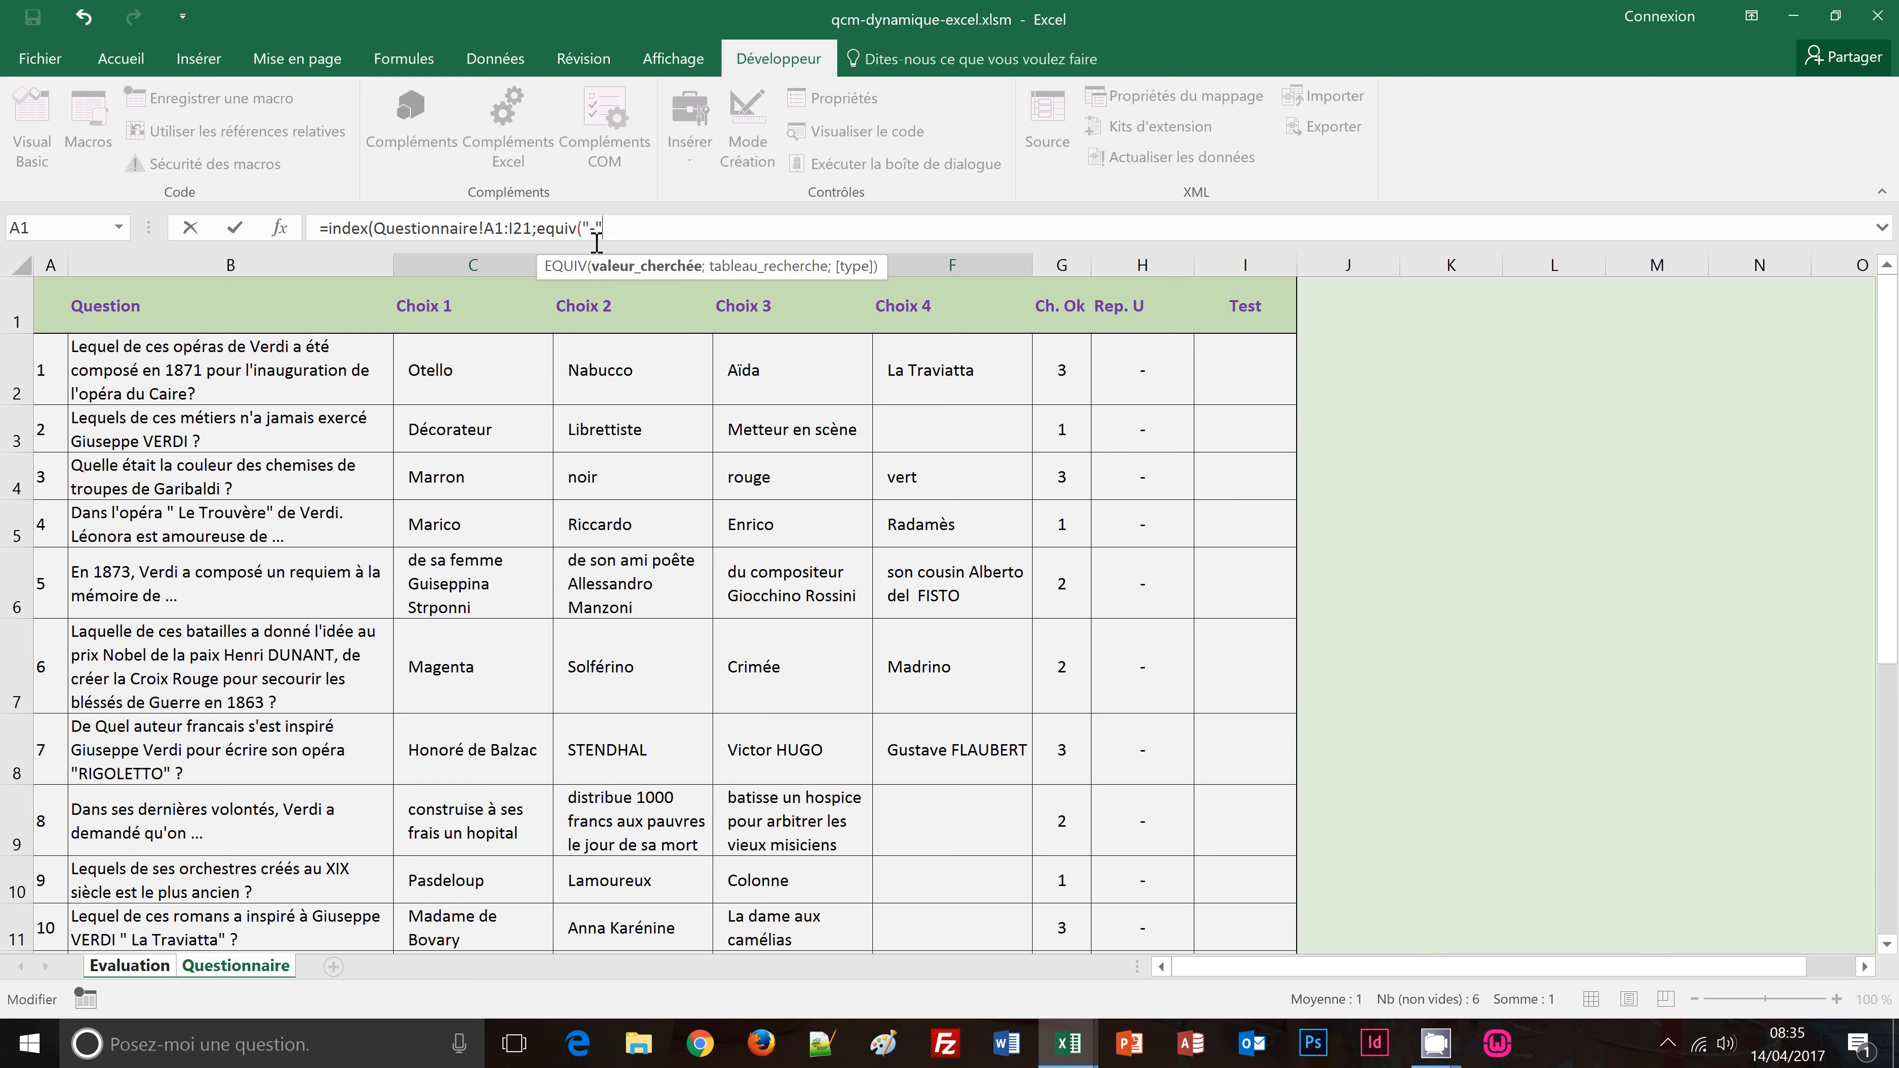
type(";")
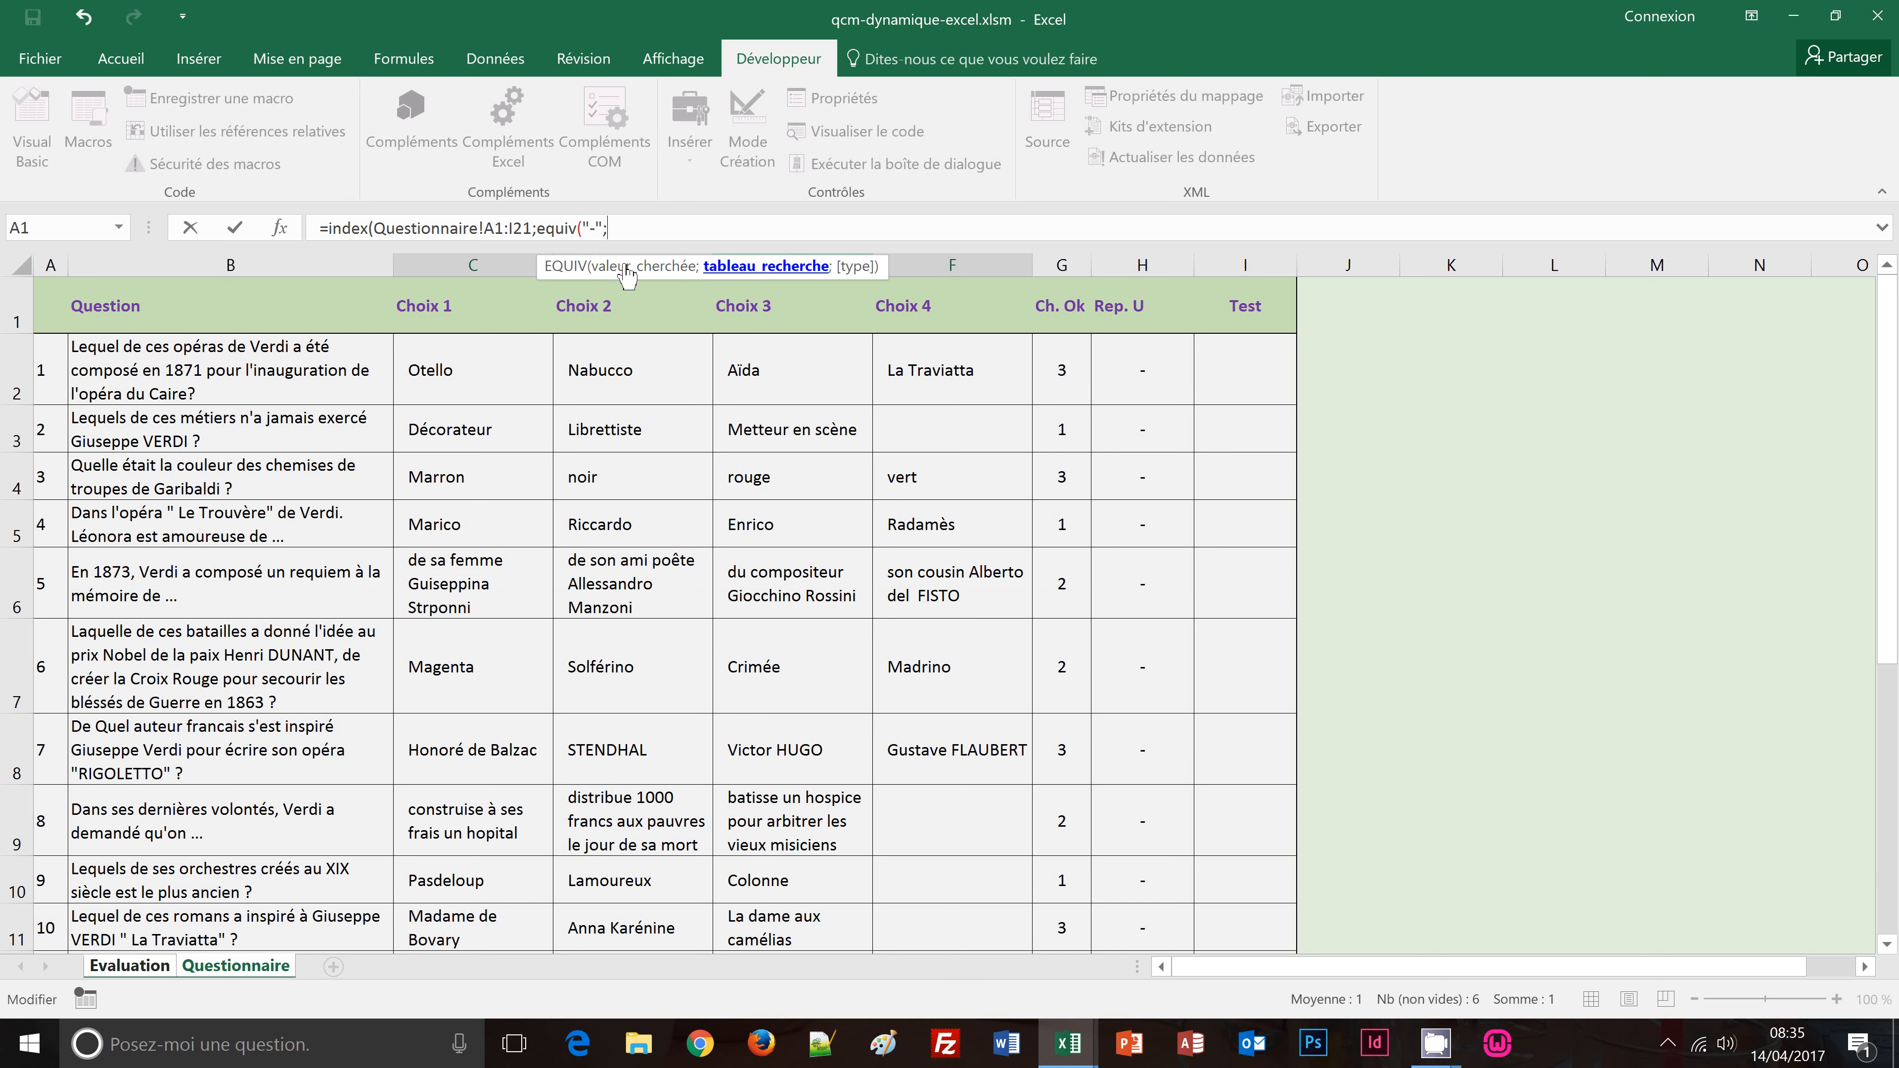
left_click(1145, 314)
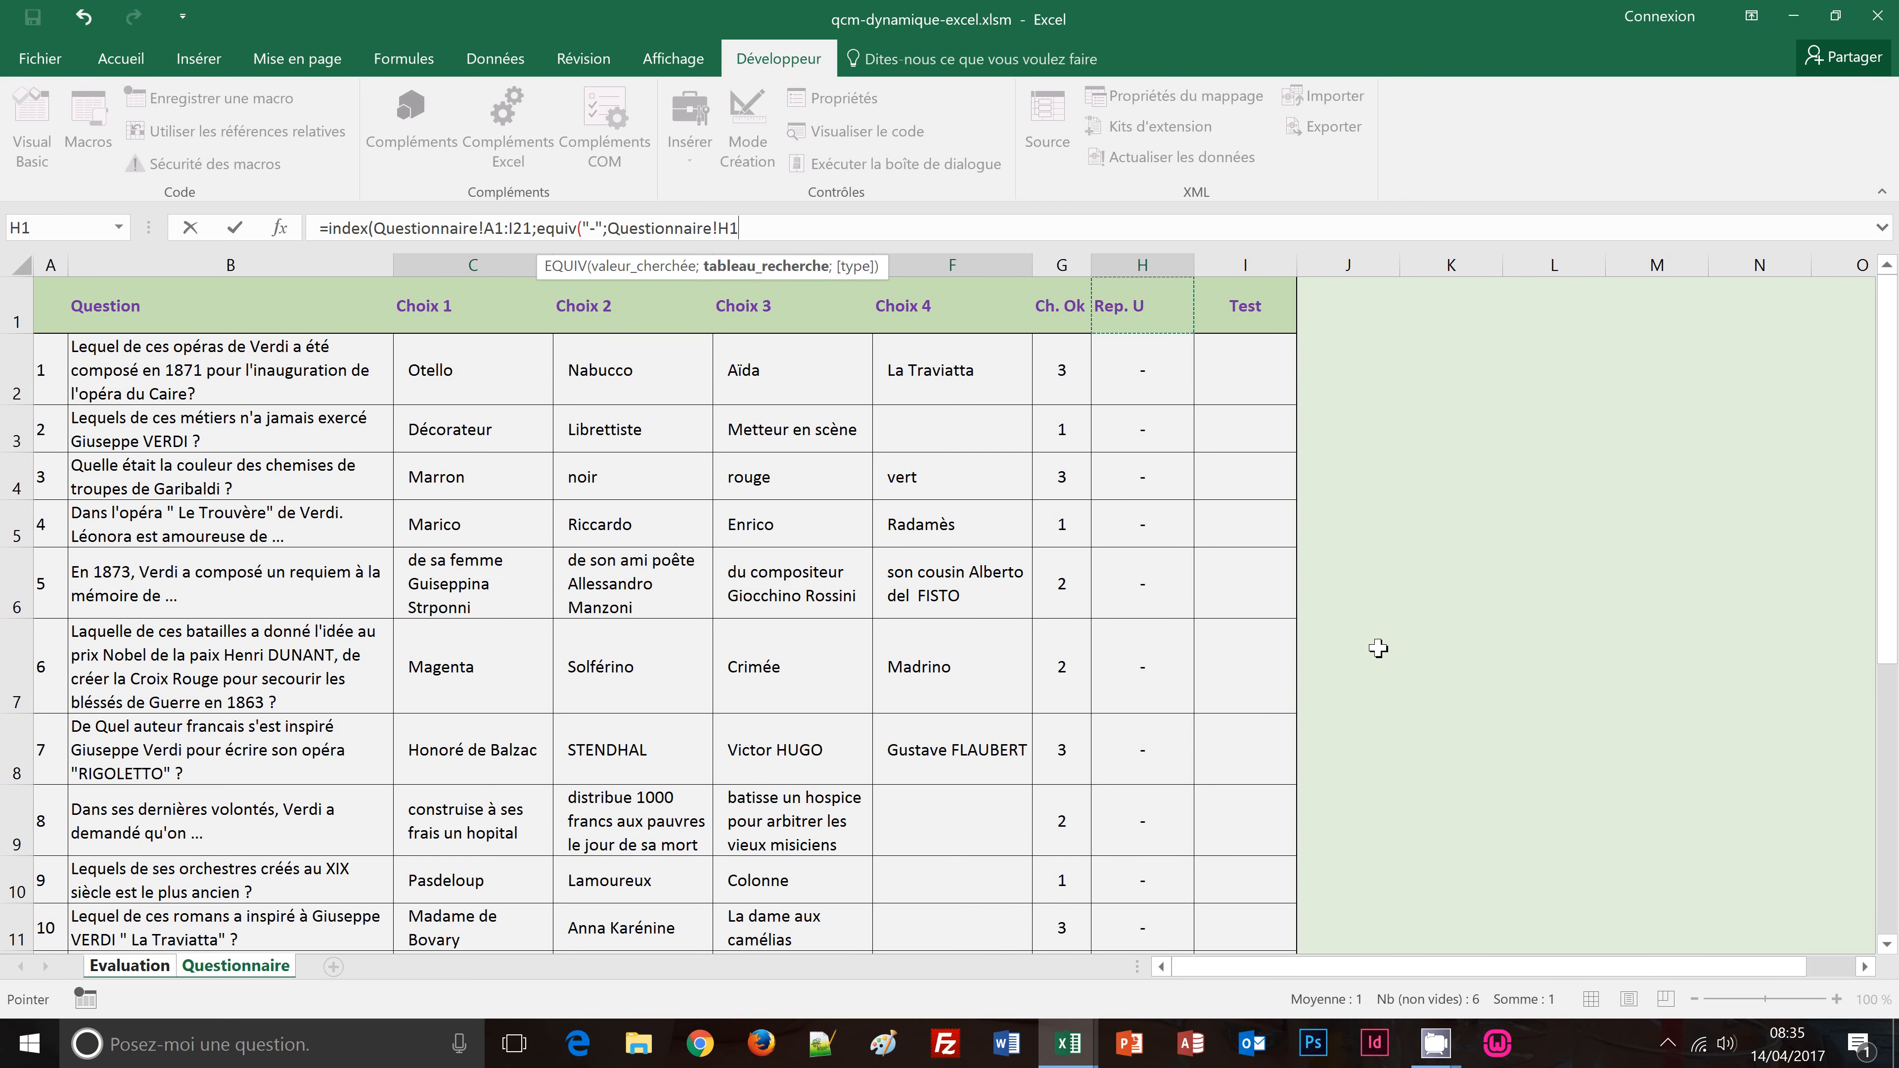
left_click(1894, 895)
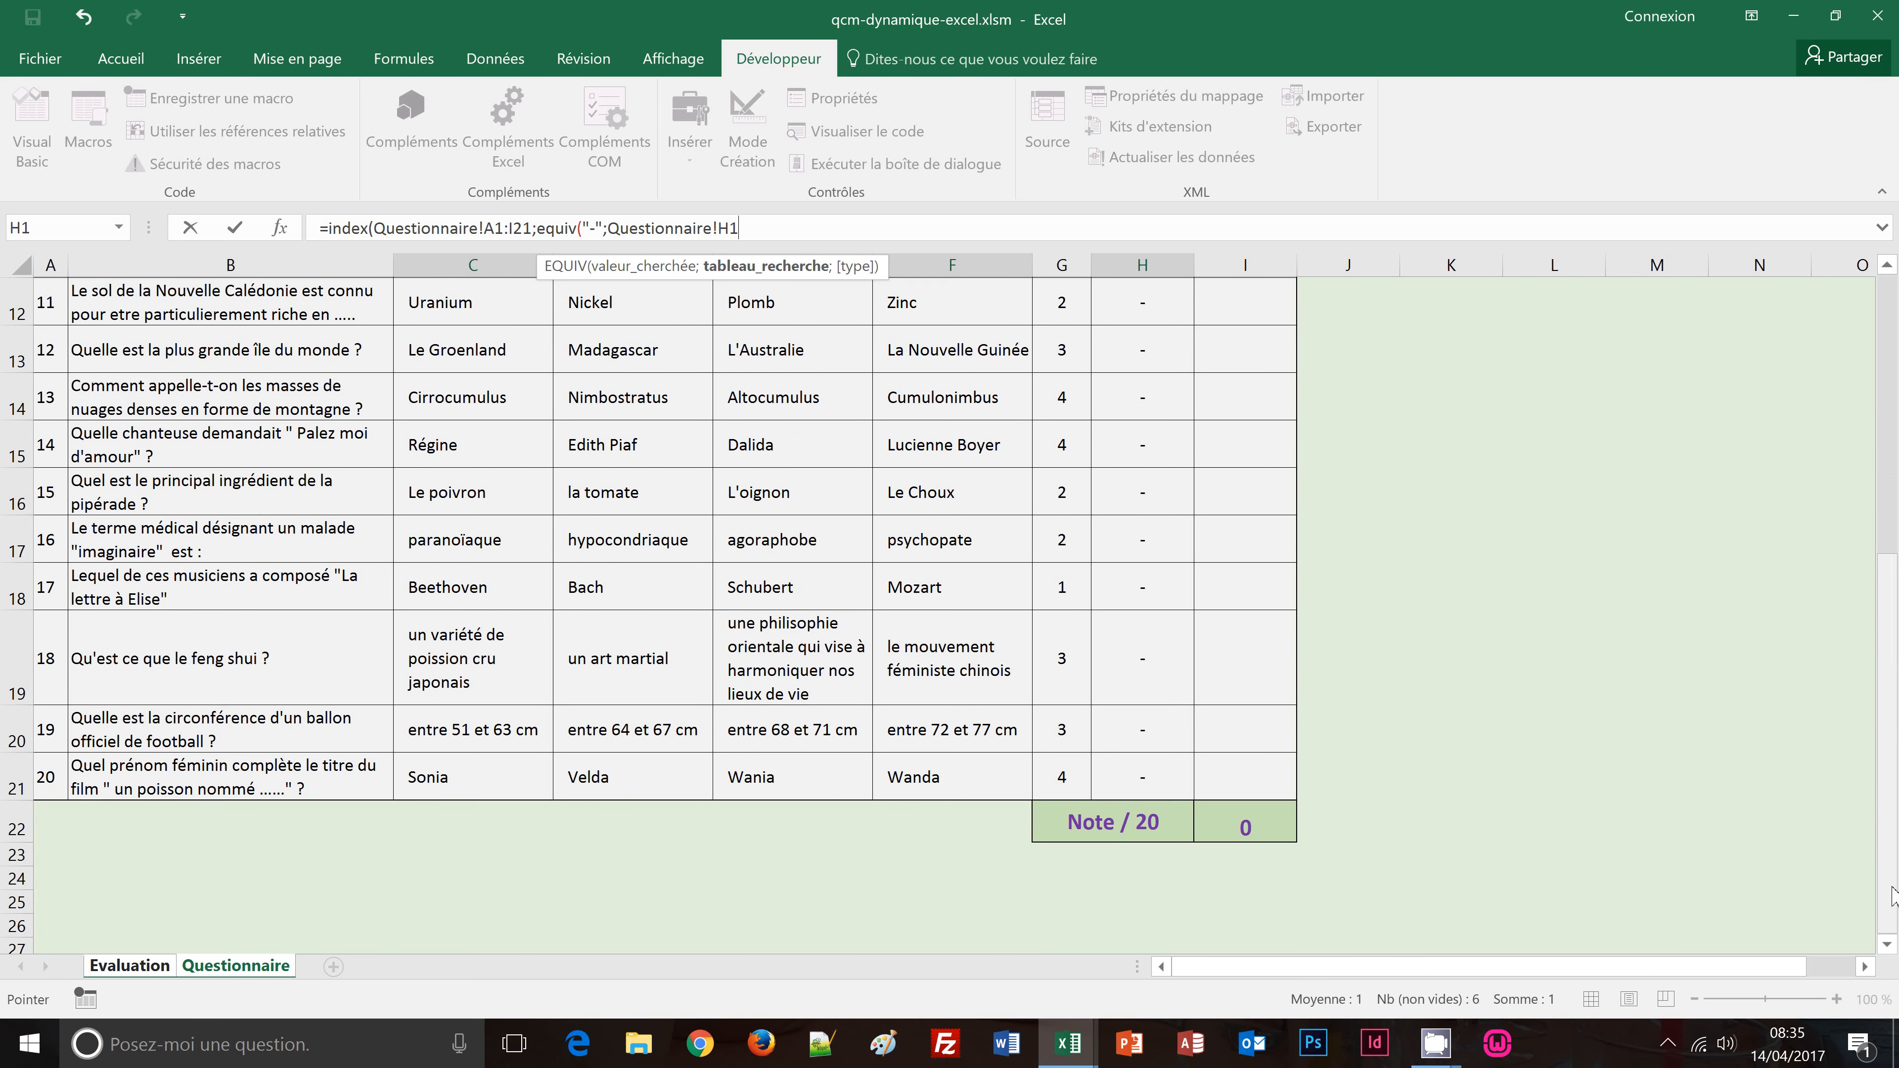
left_click(1140, 780, "shift")
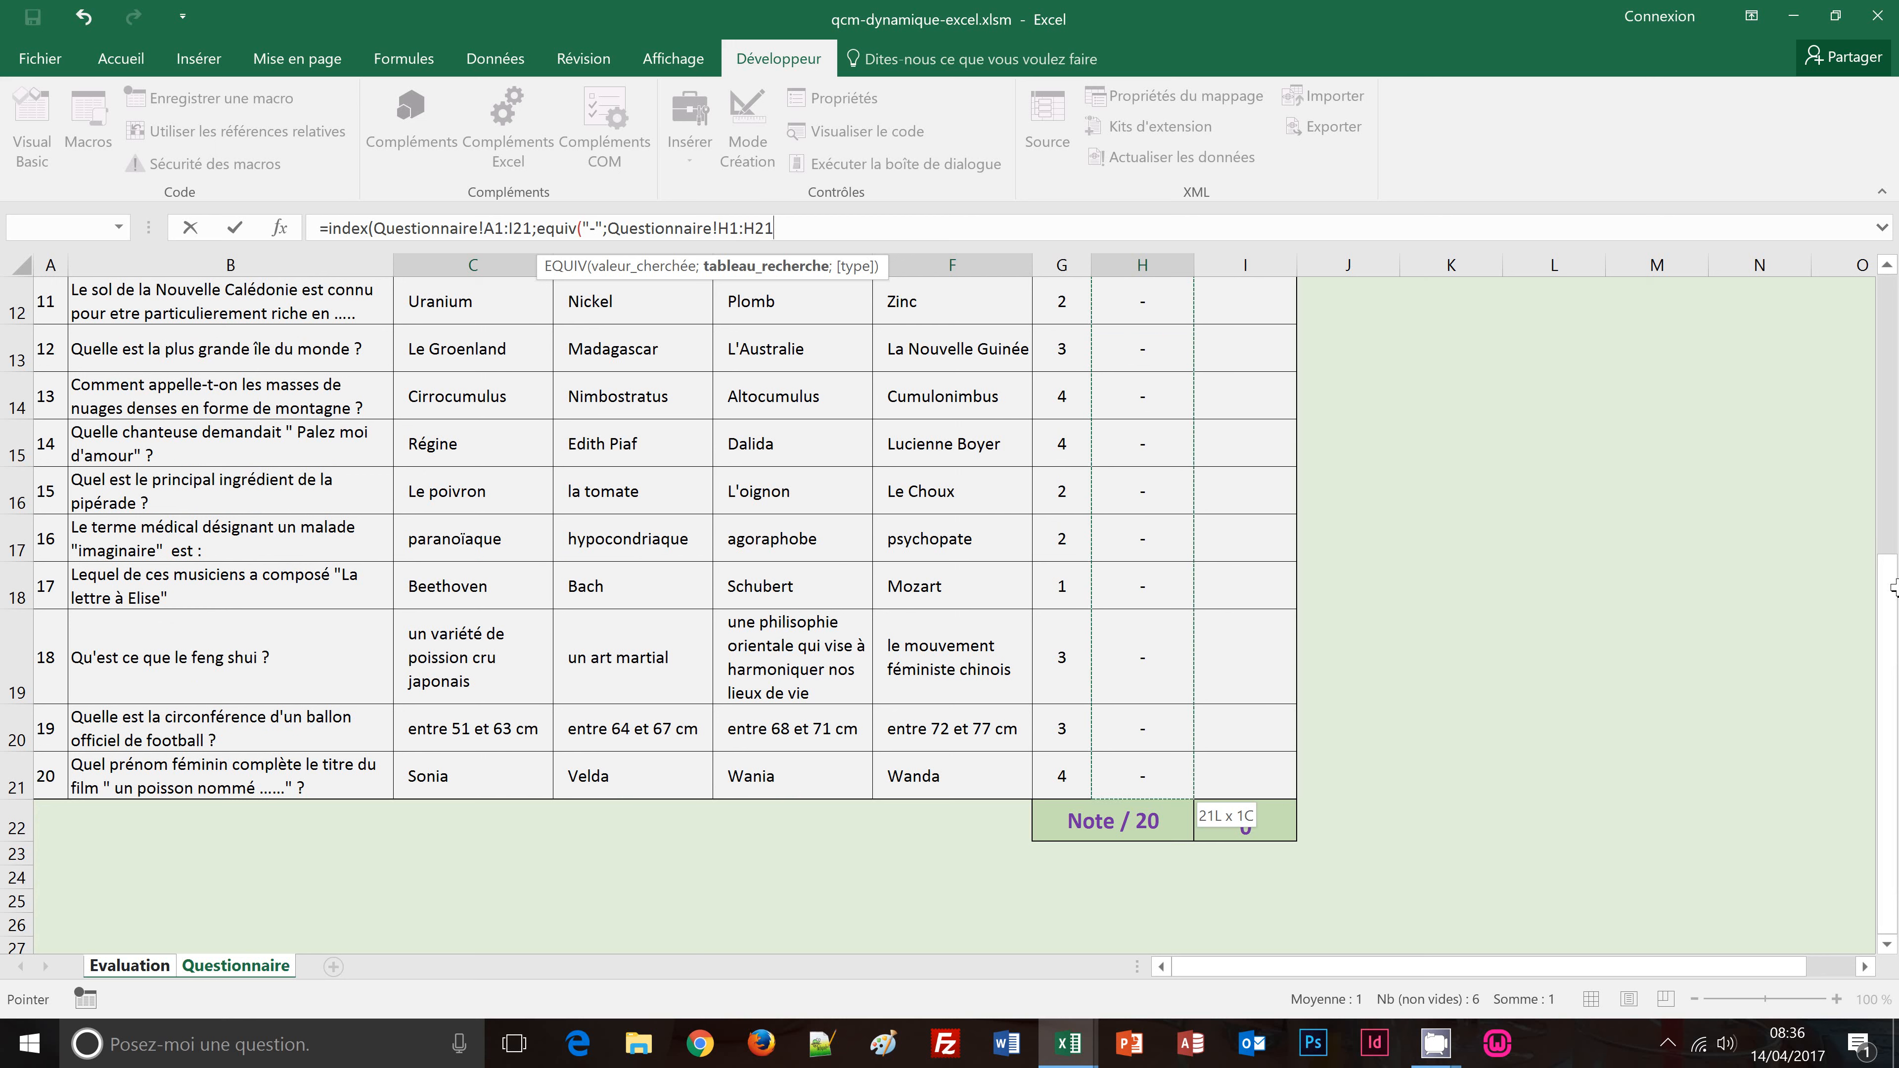
left_click(790, 228)
left_click(790, 228)
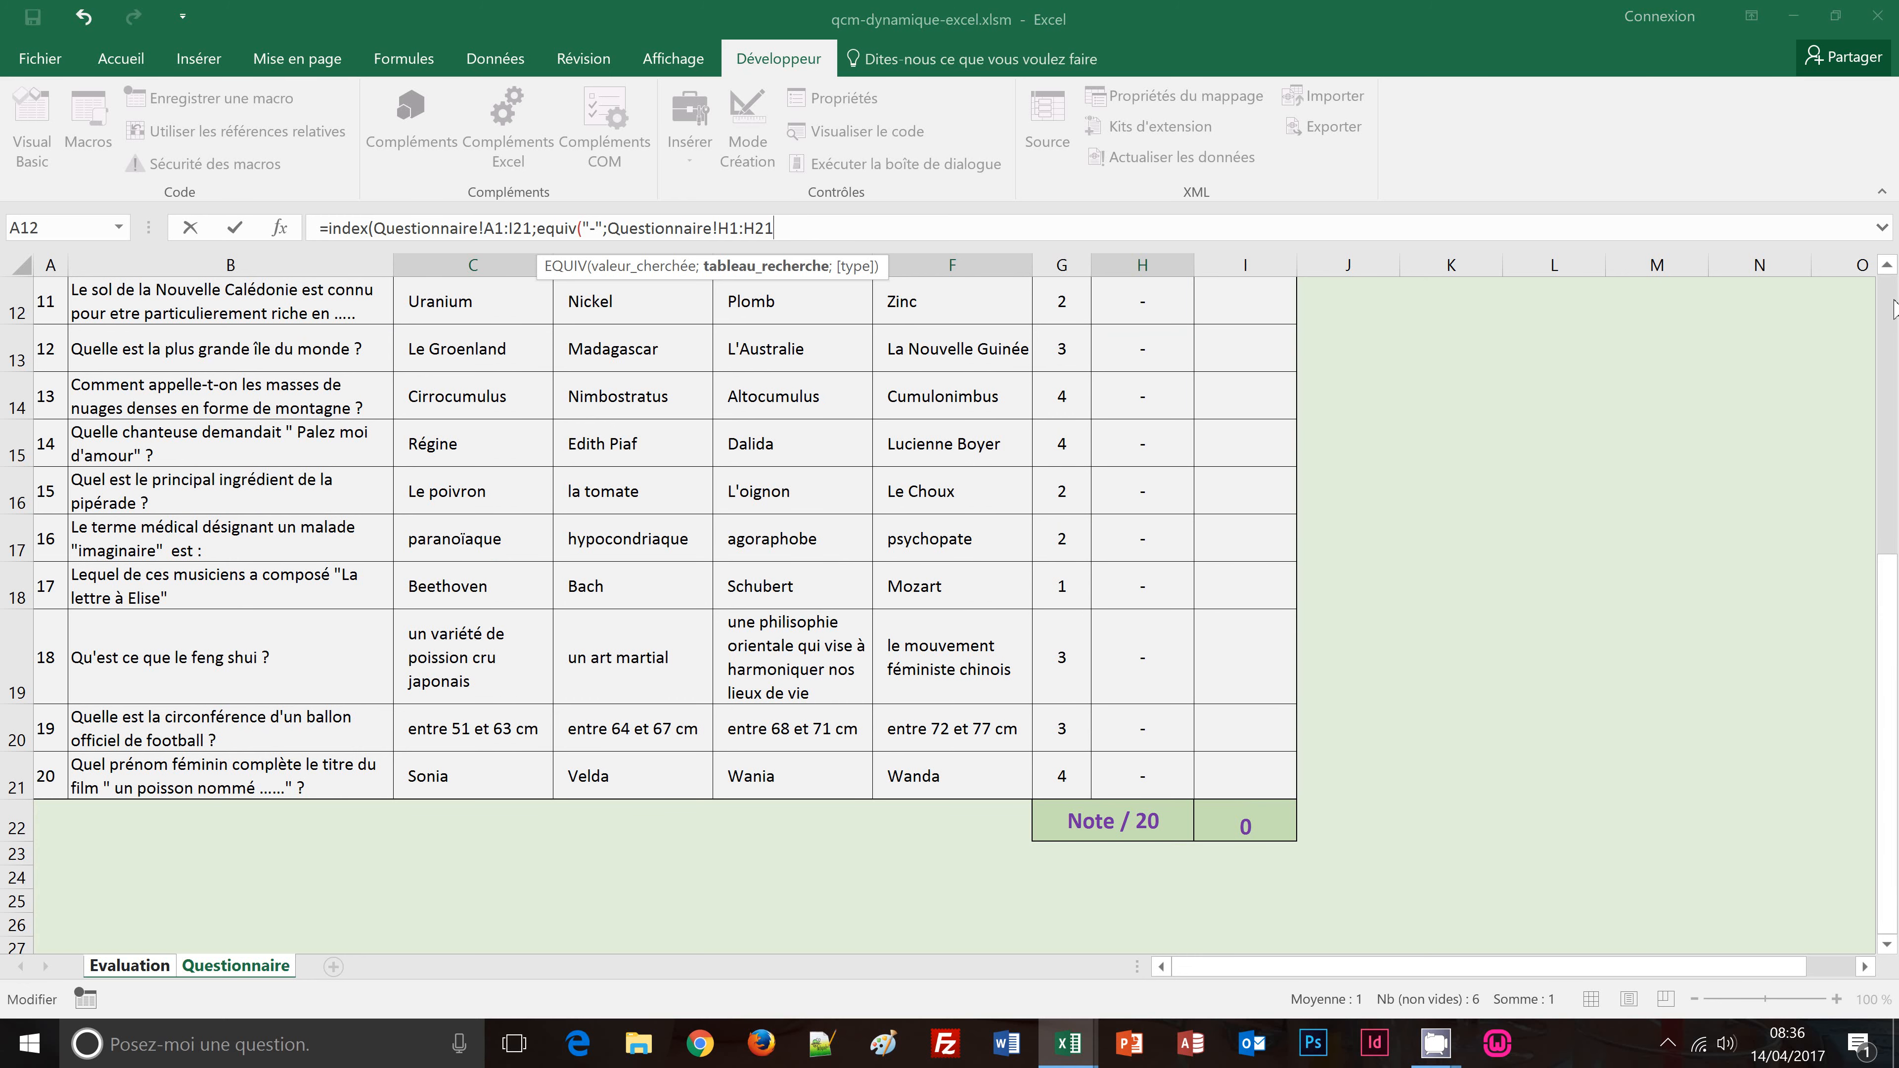
scroll(1894, 310, "up", 4)
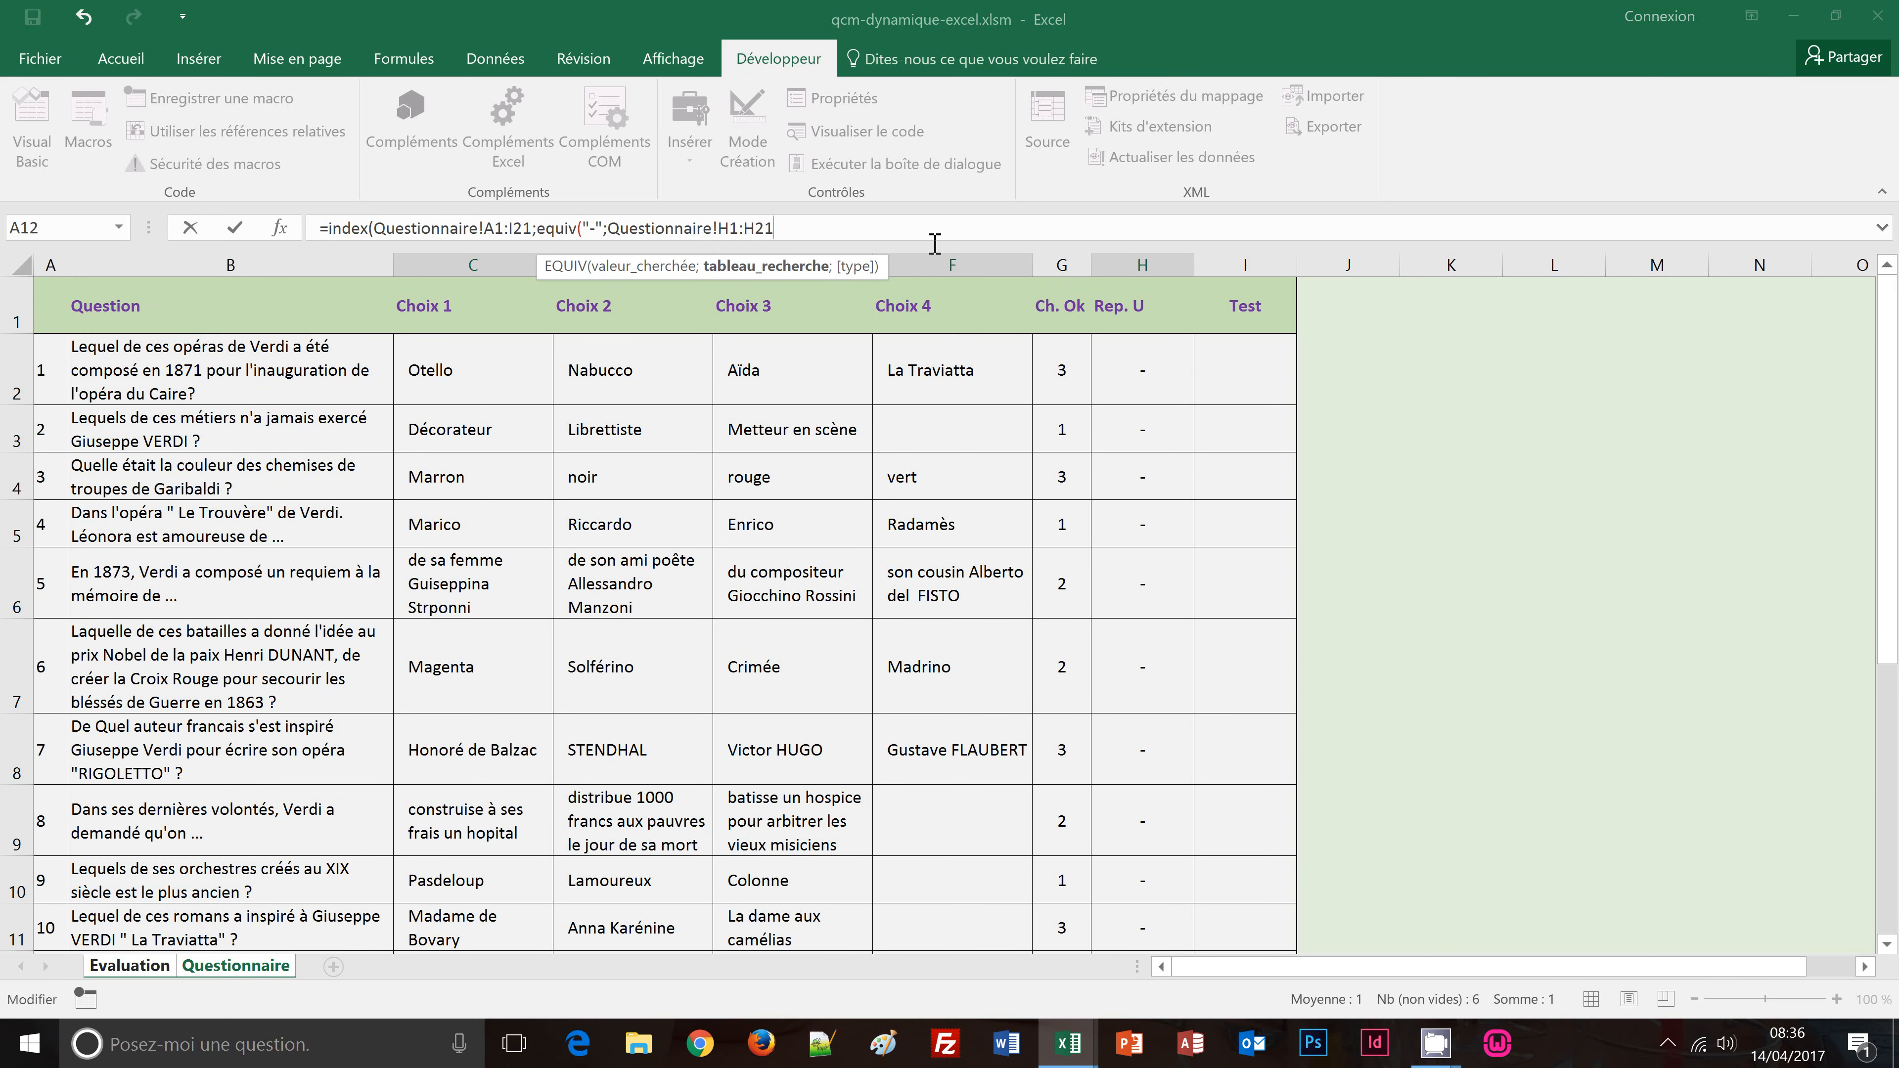
Step: Complete the B3 formula with exact match 0 for EQUIV and column number 2 for INDEX
type(";")
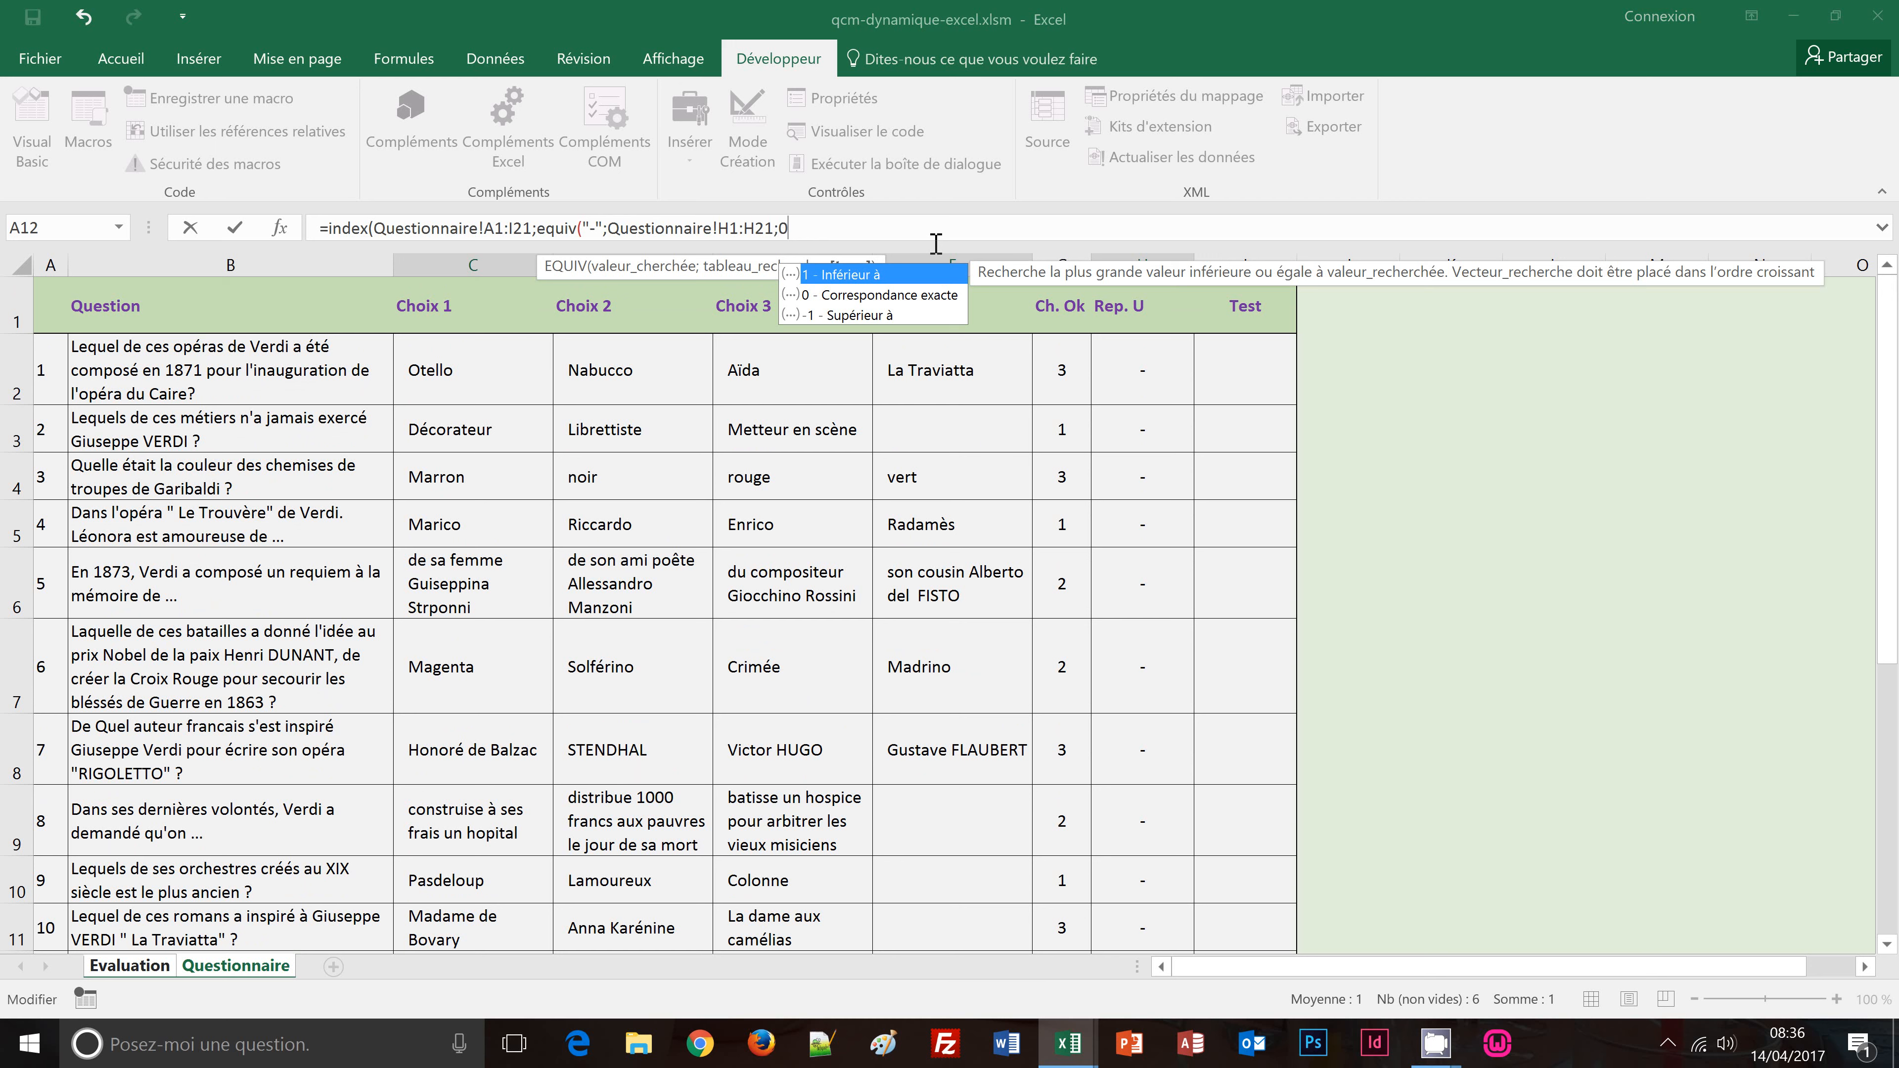
type("0)")
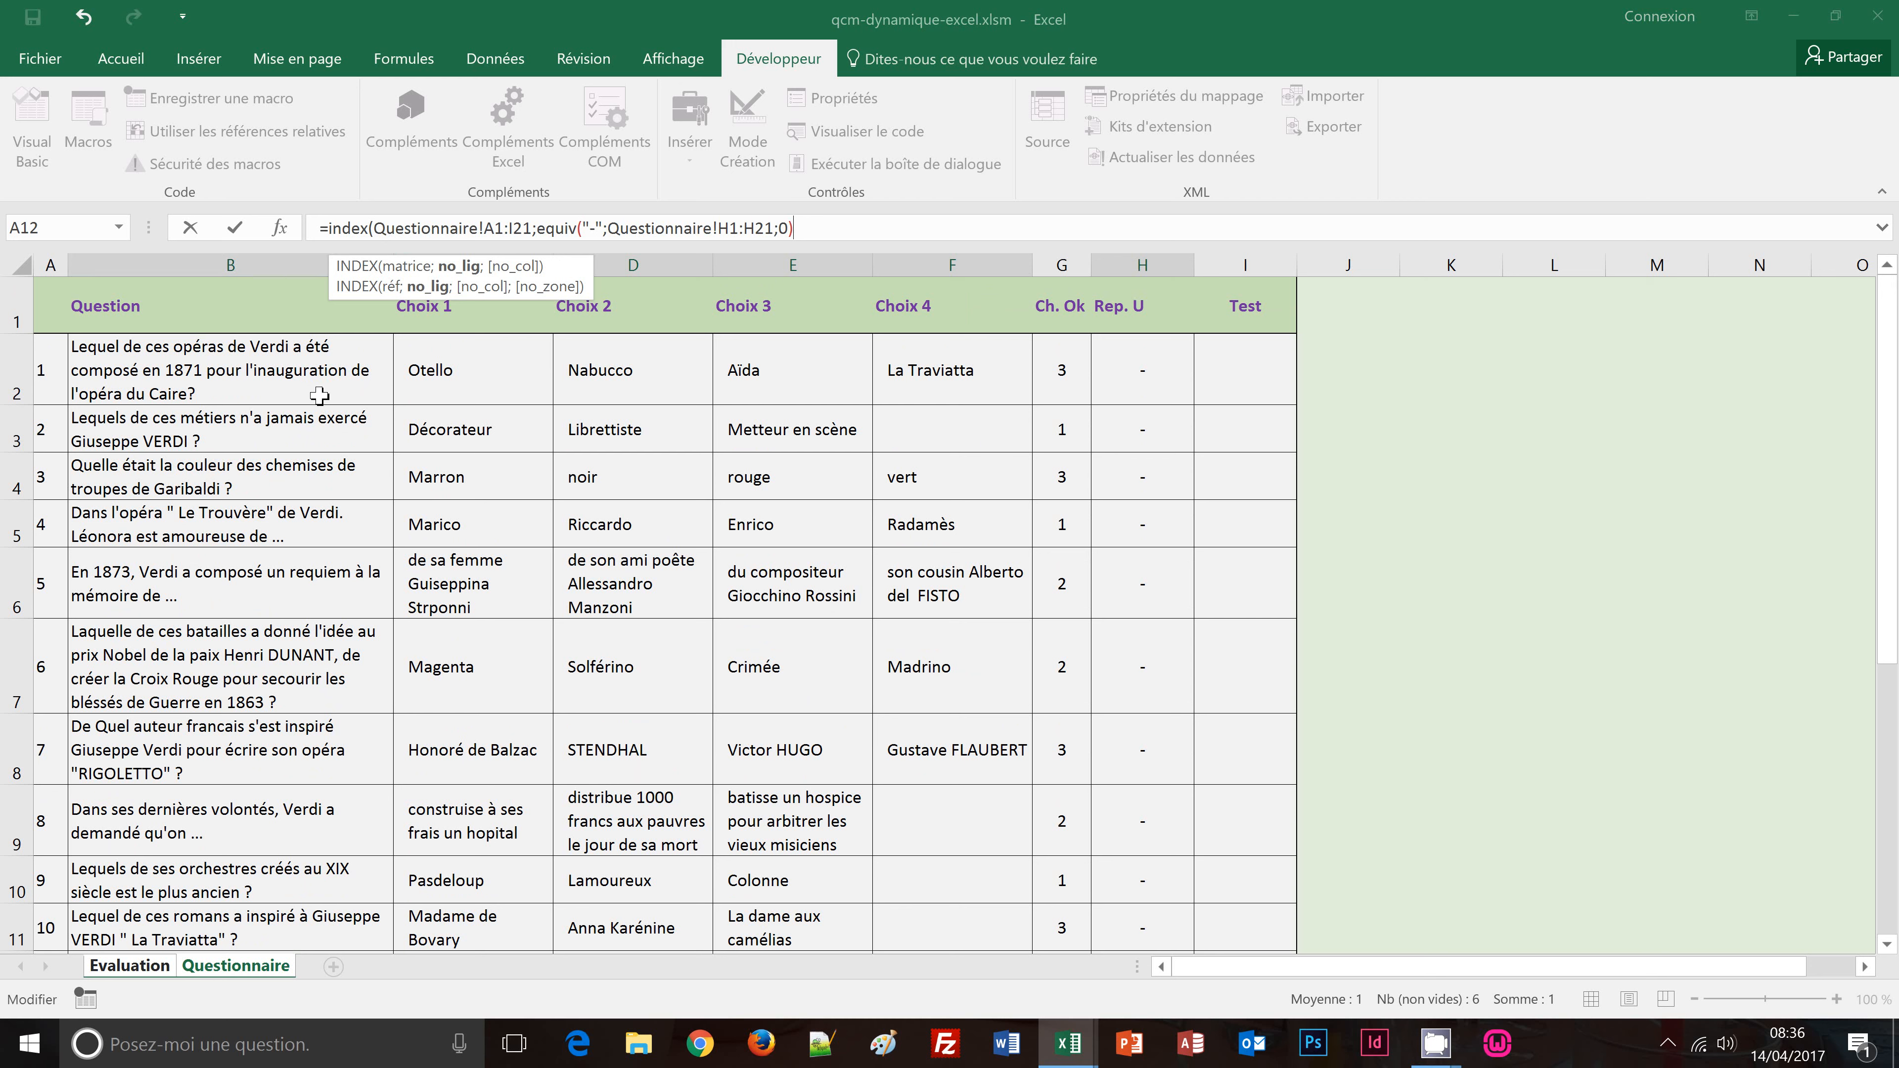
type(";2)")
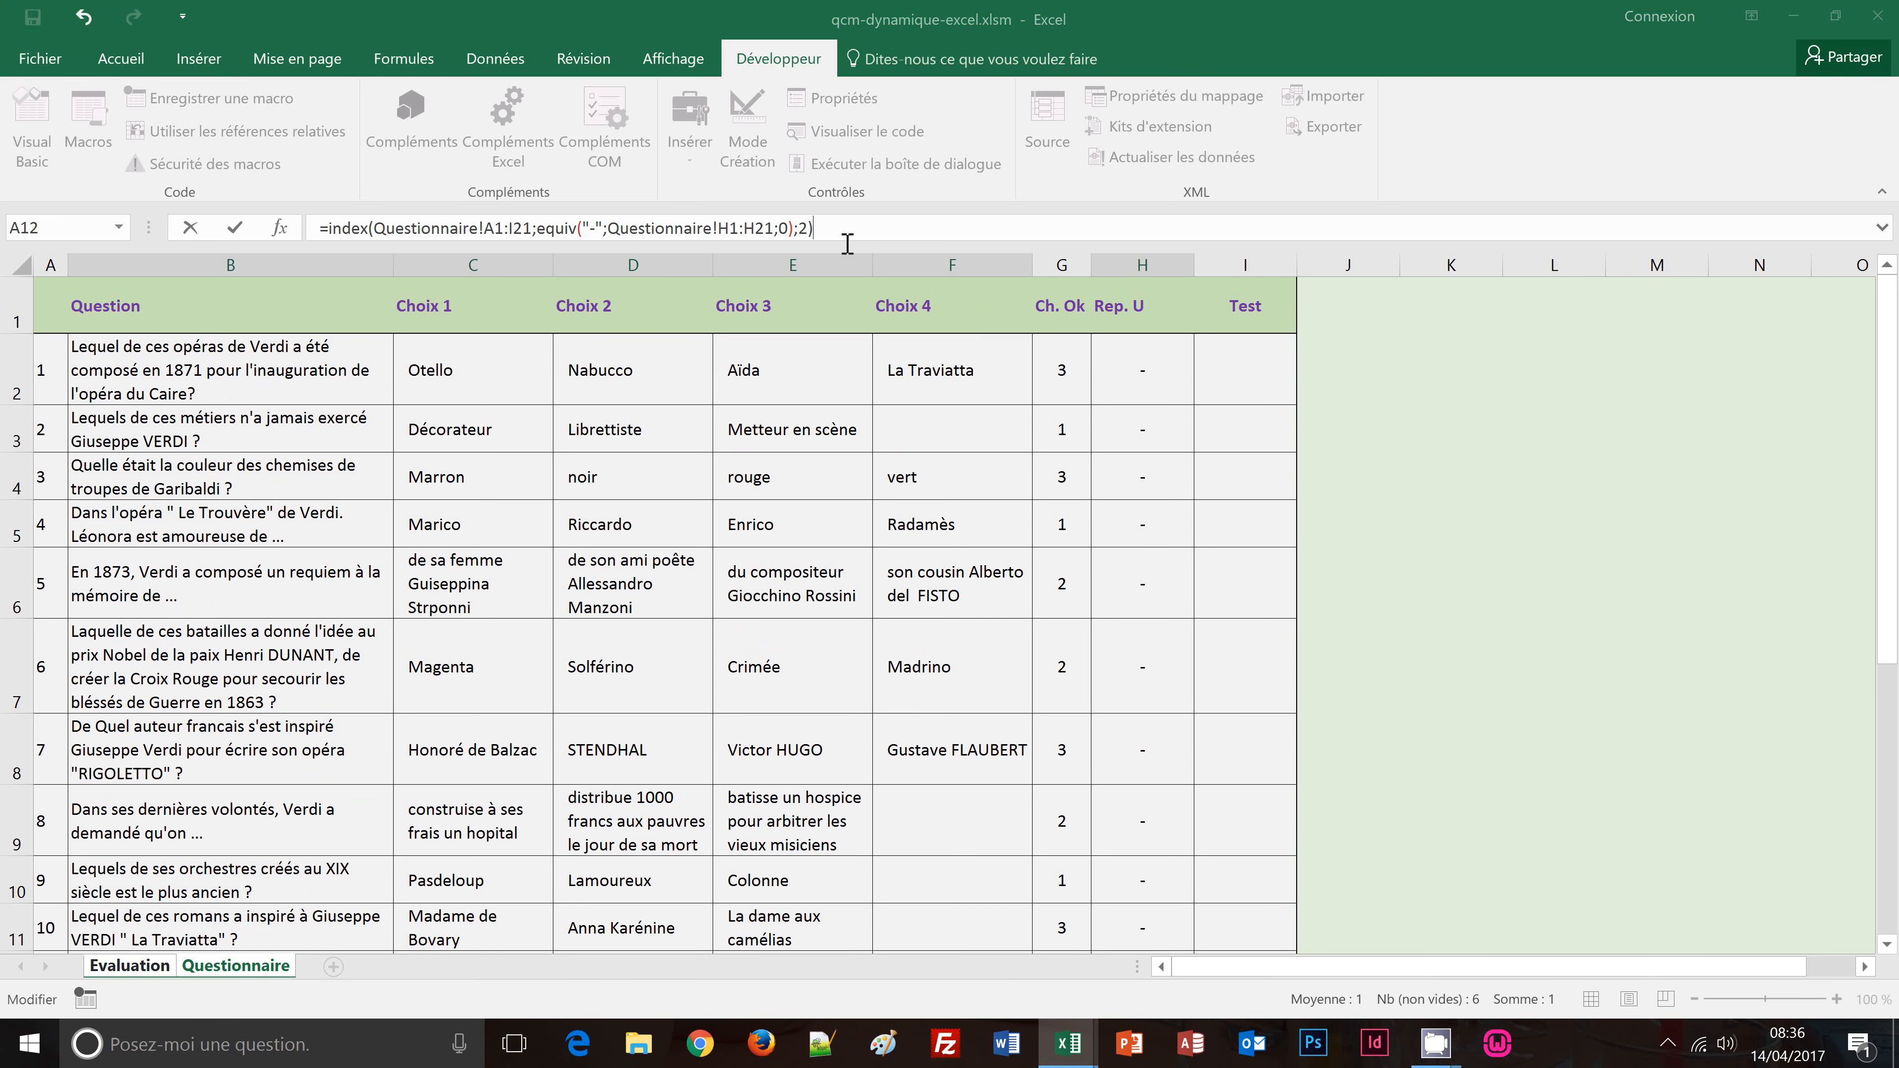
key("Return")
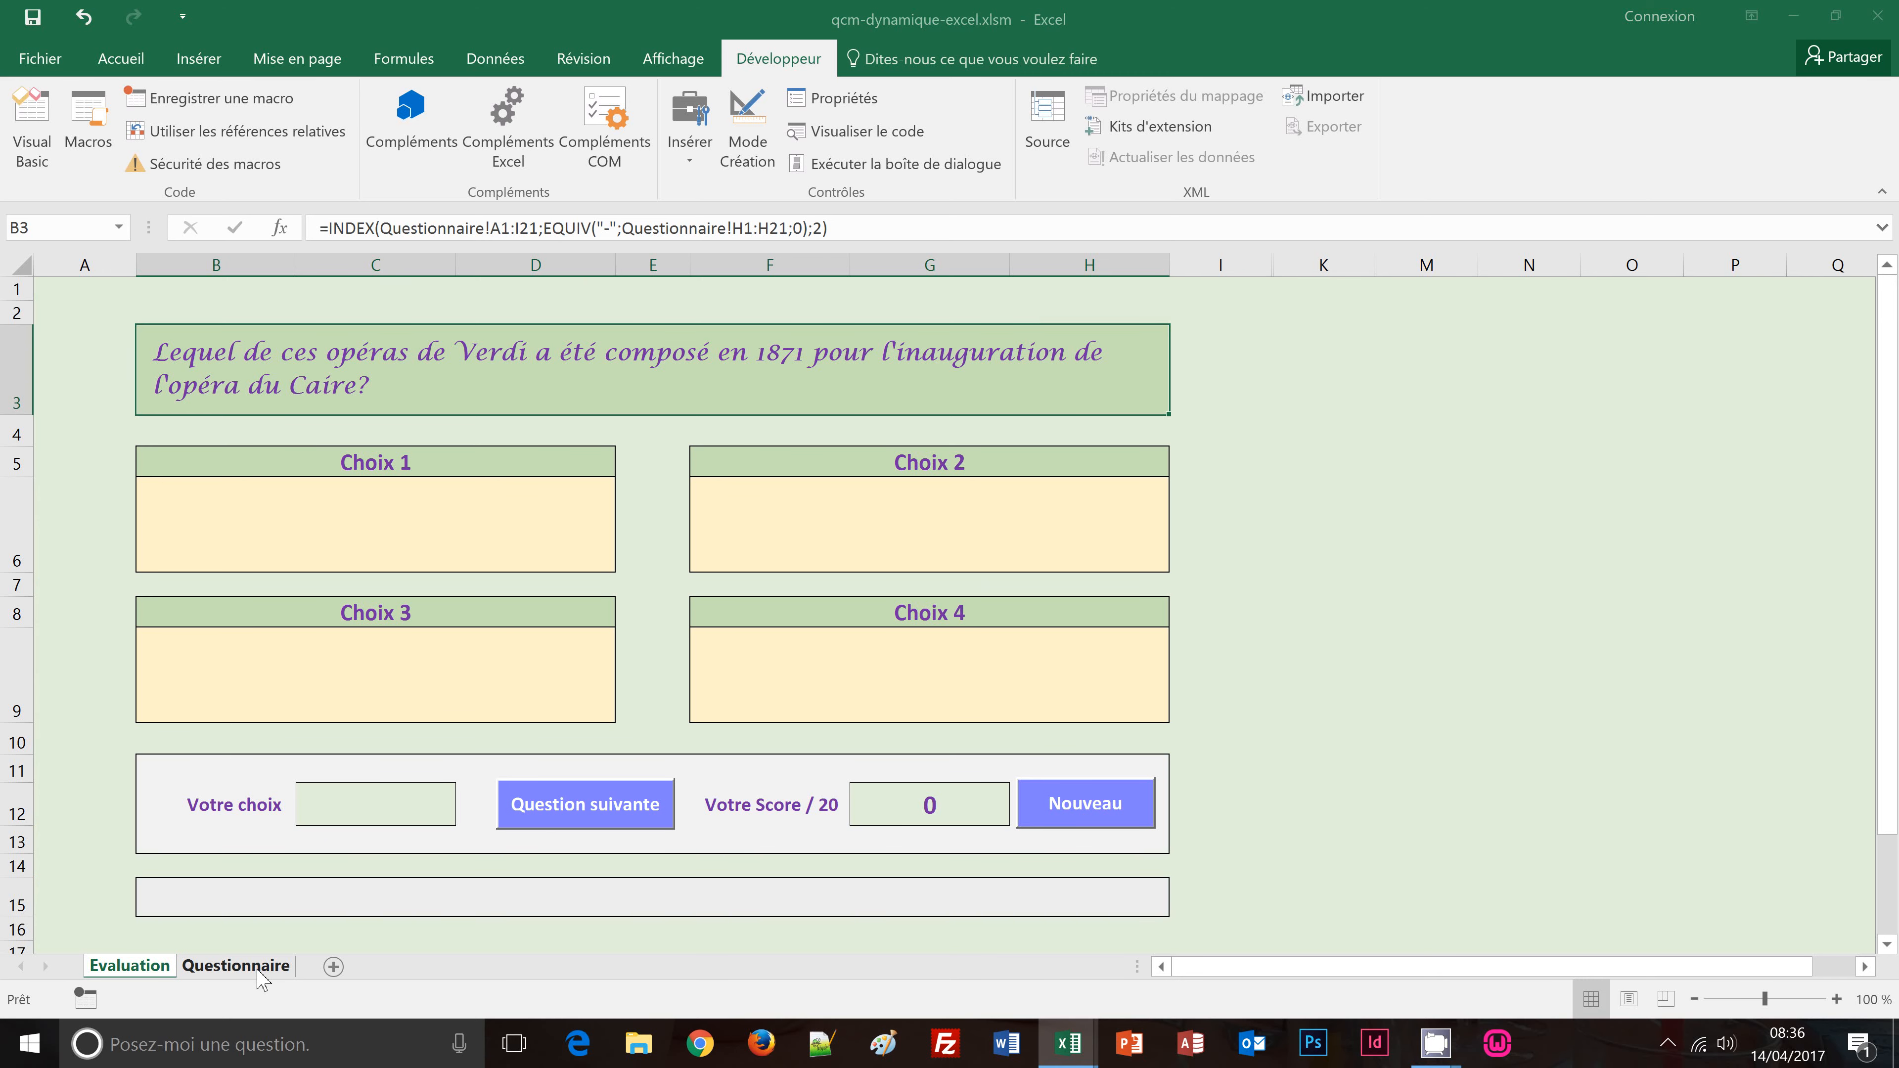
Step: Check the extracted question against the Questionnaire sheet and copy the formula text of Evaluation cell B3
left_click(283, 966)
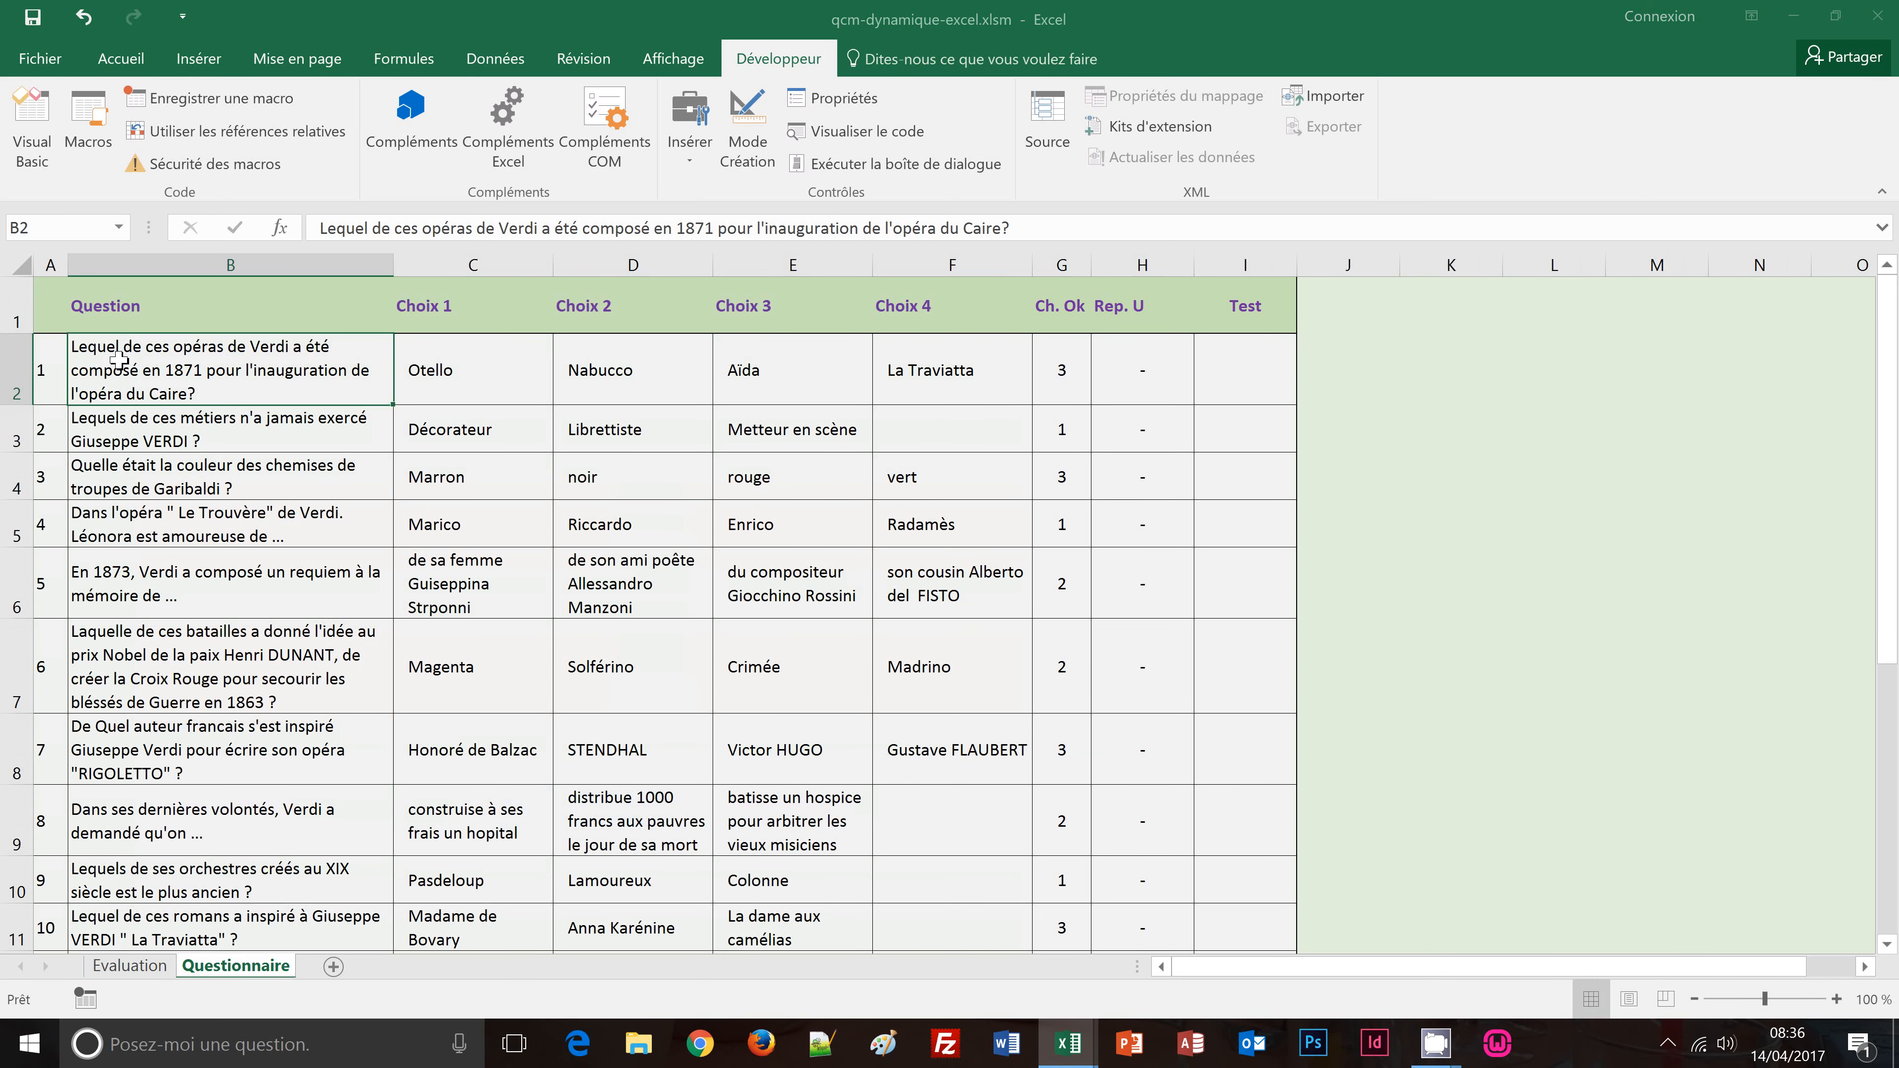
left_click(149, 968)
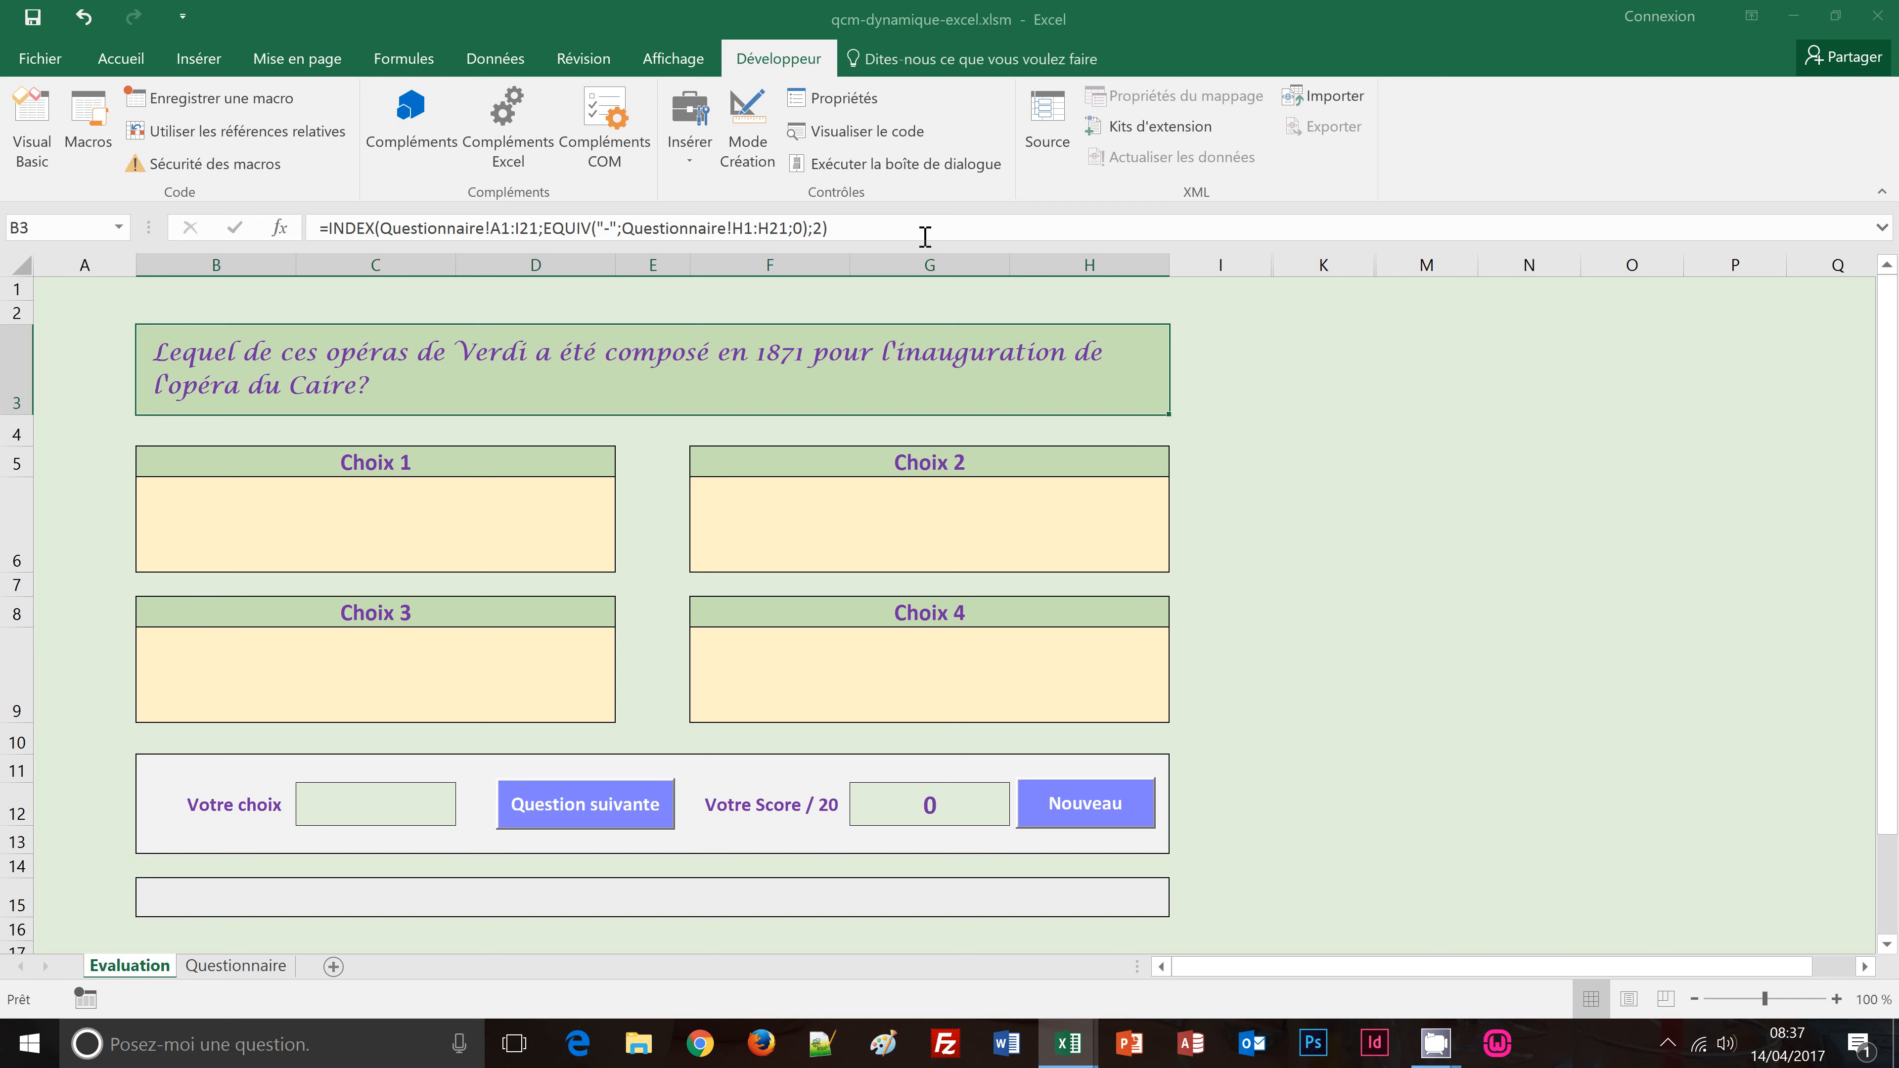
left_click(903, 236)
left_click(315, 225, "shift")
key("ctrl+c")
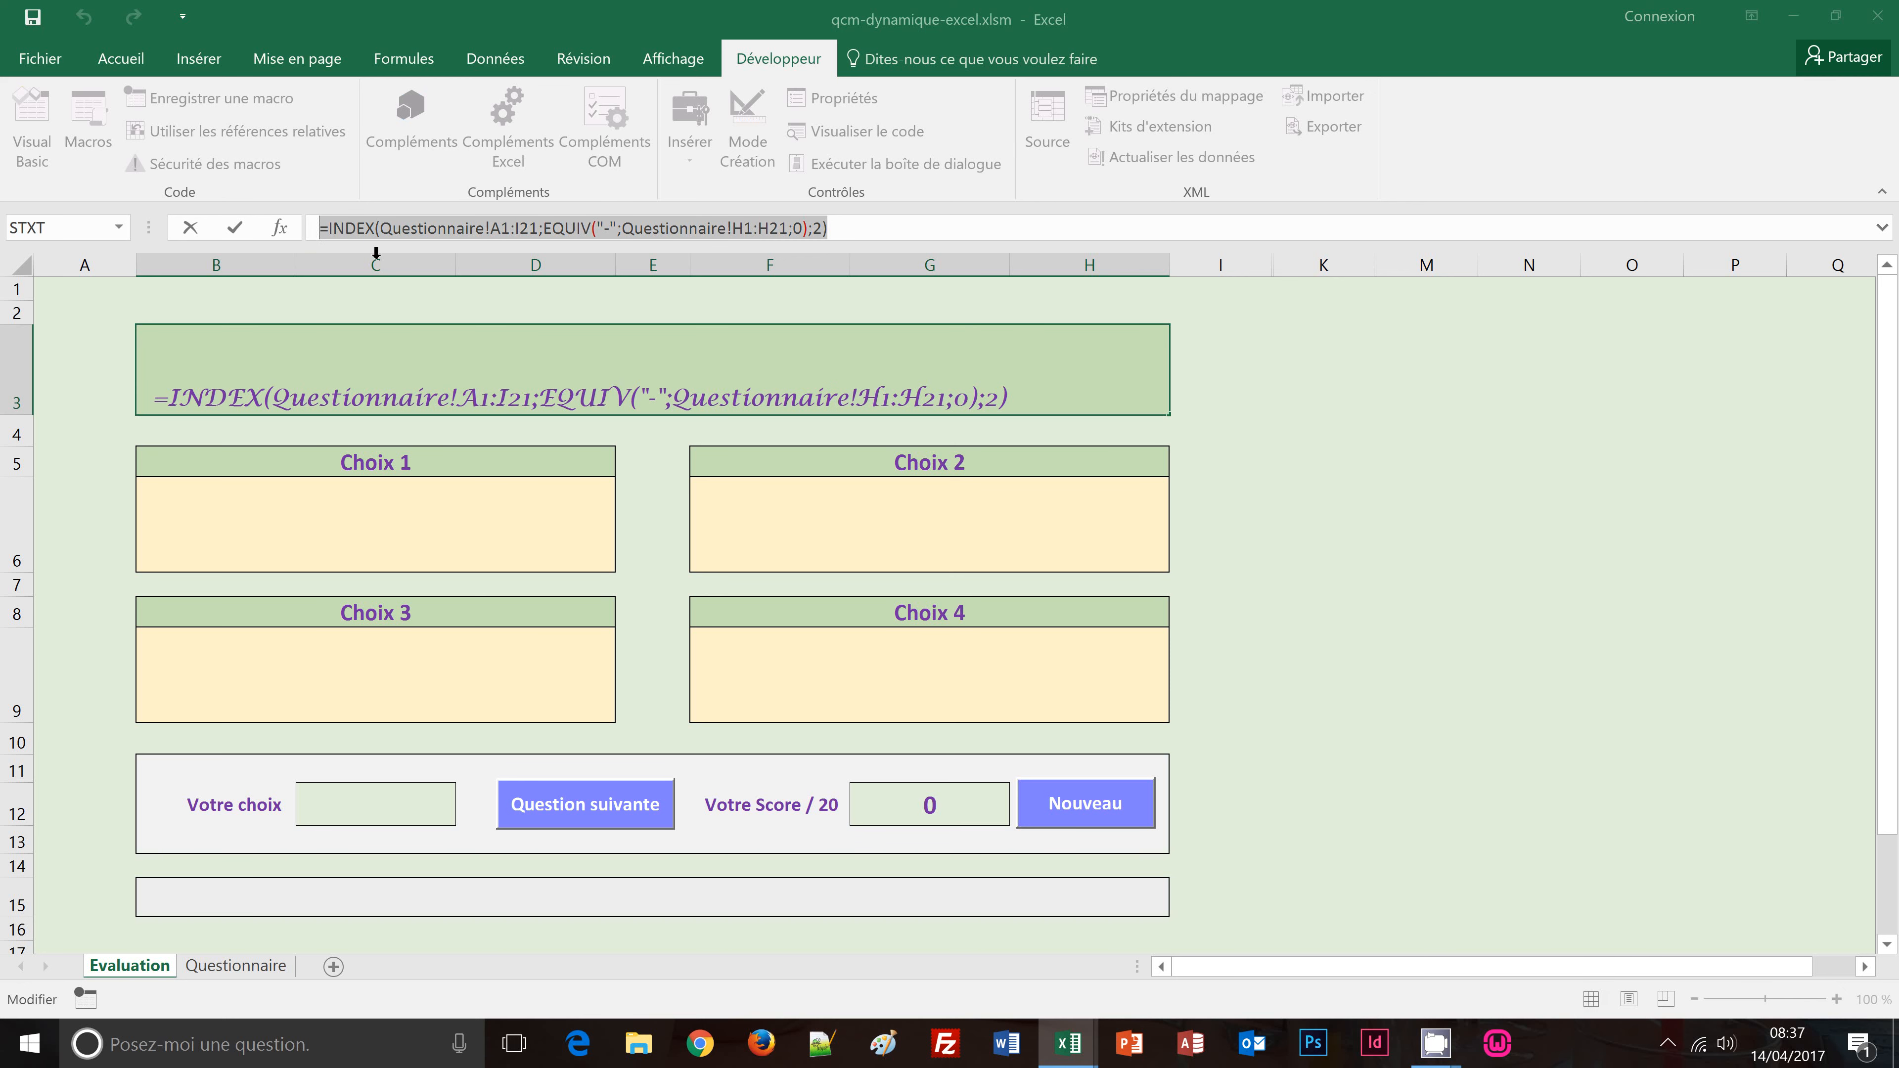
key("Escape")
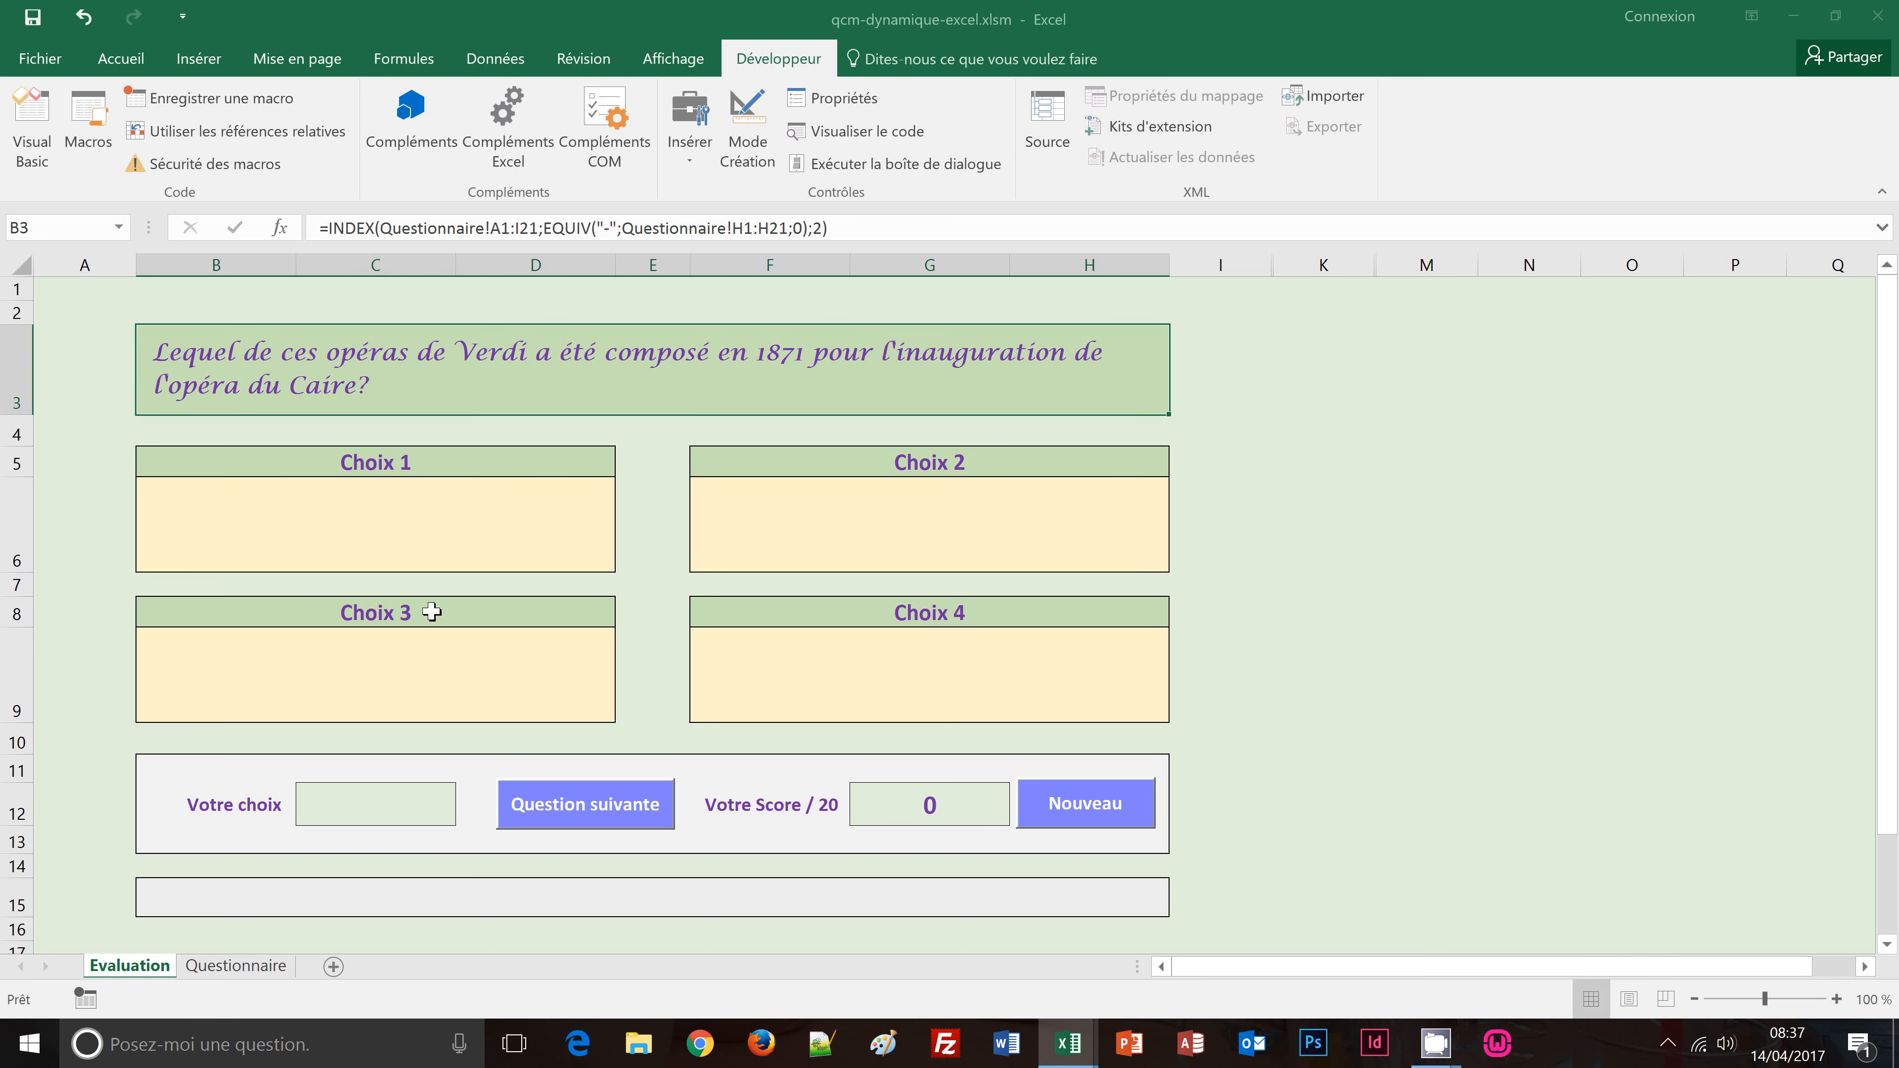
Step: Paste the copied INDEX/EQUIV formula into the Choix 1 cell B6 and set its column number to 3
left_click(235, 966)
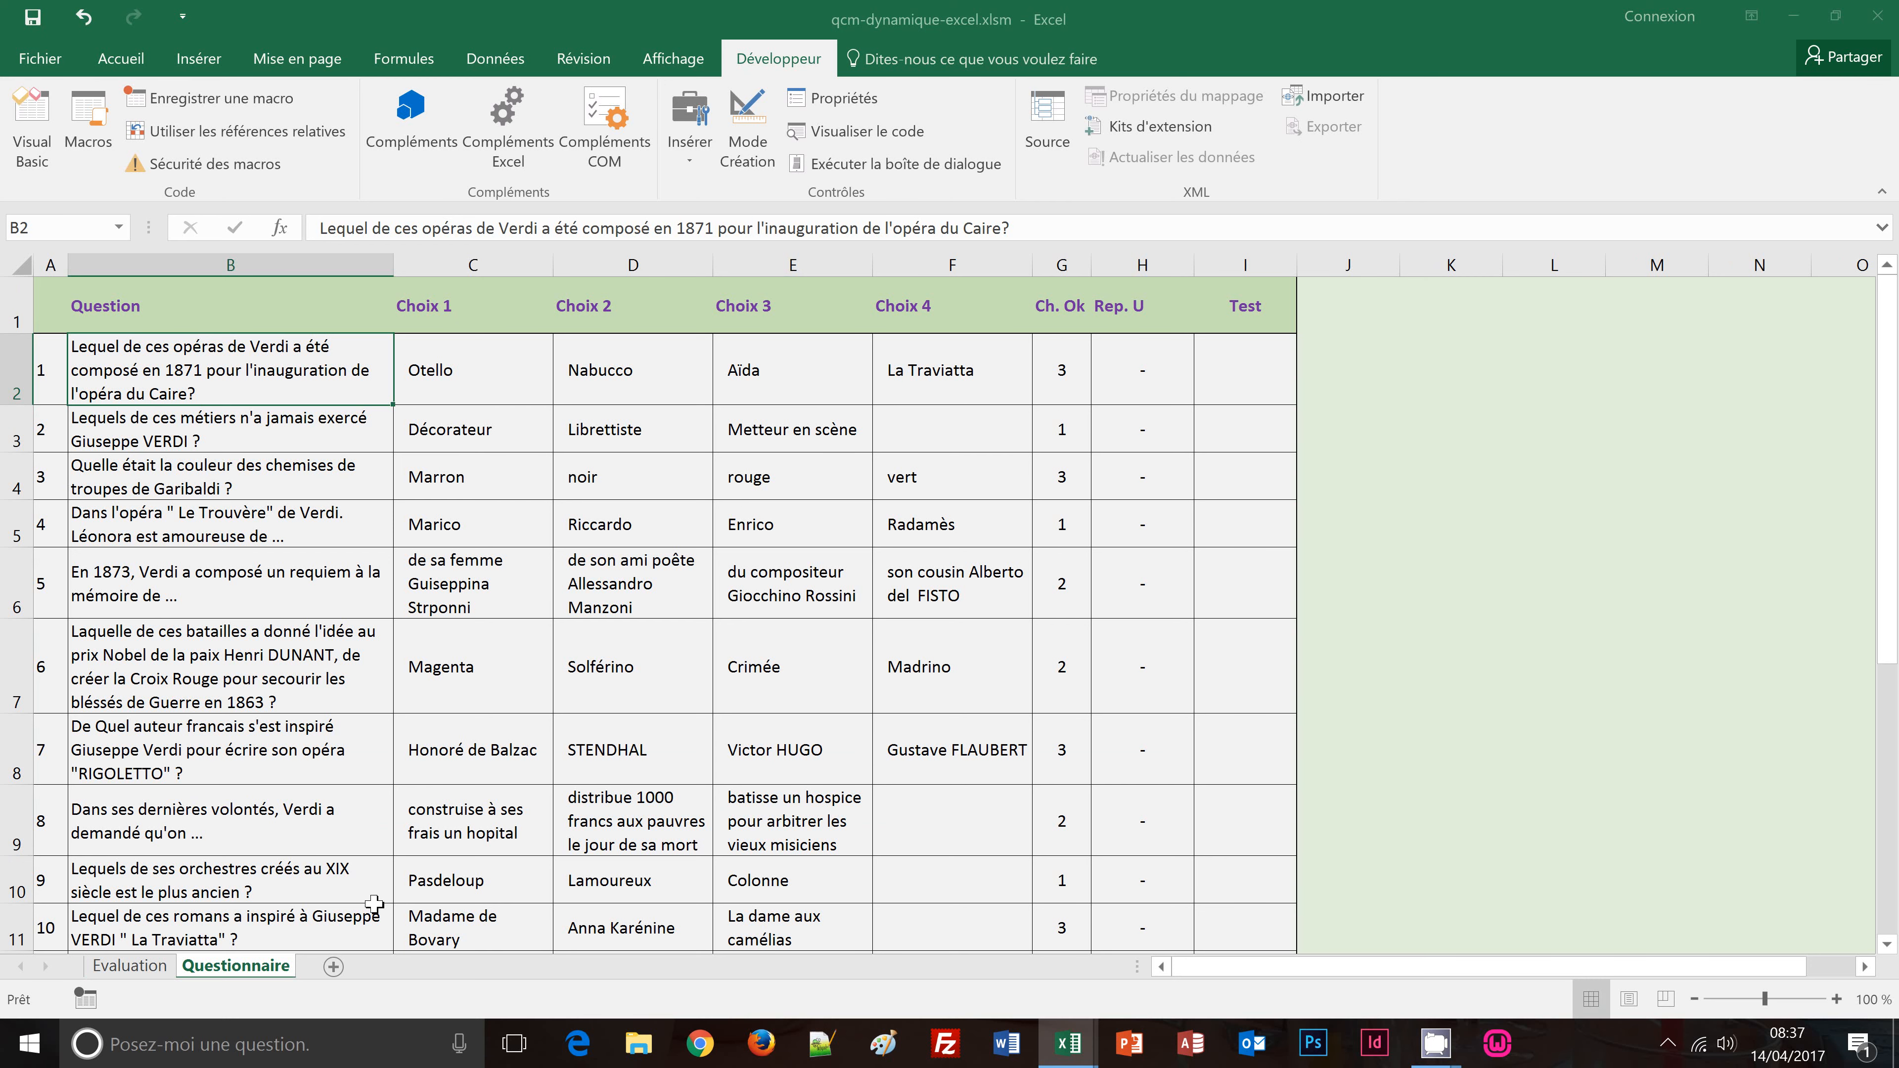
left_click(110, 966)
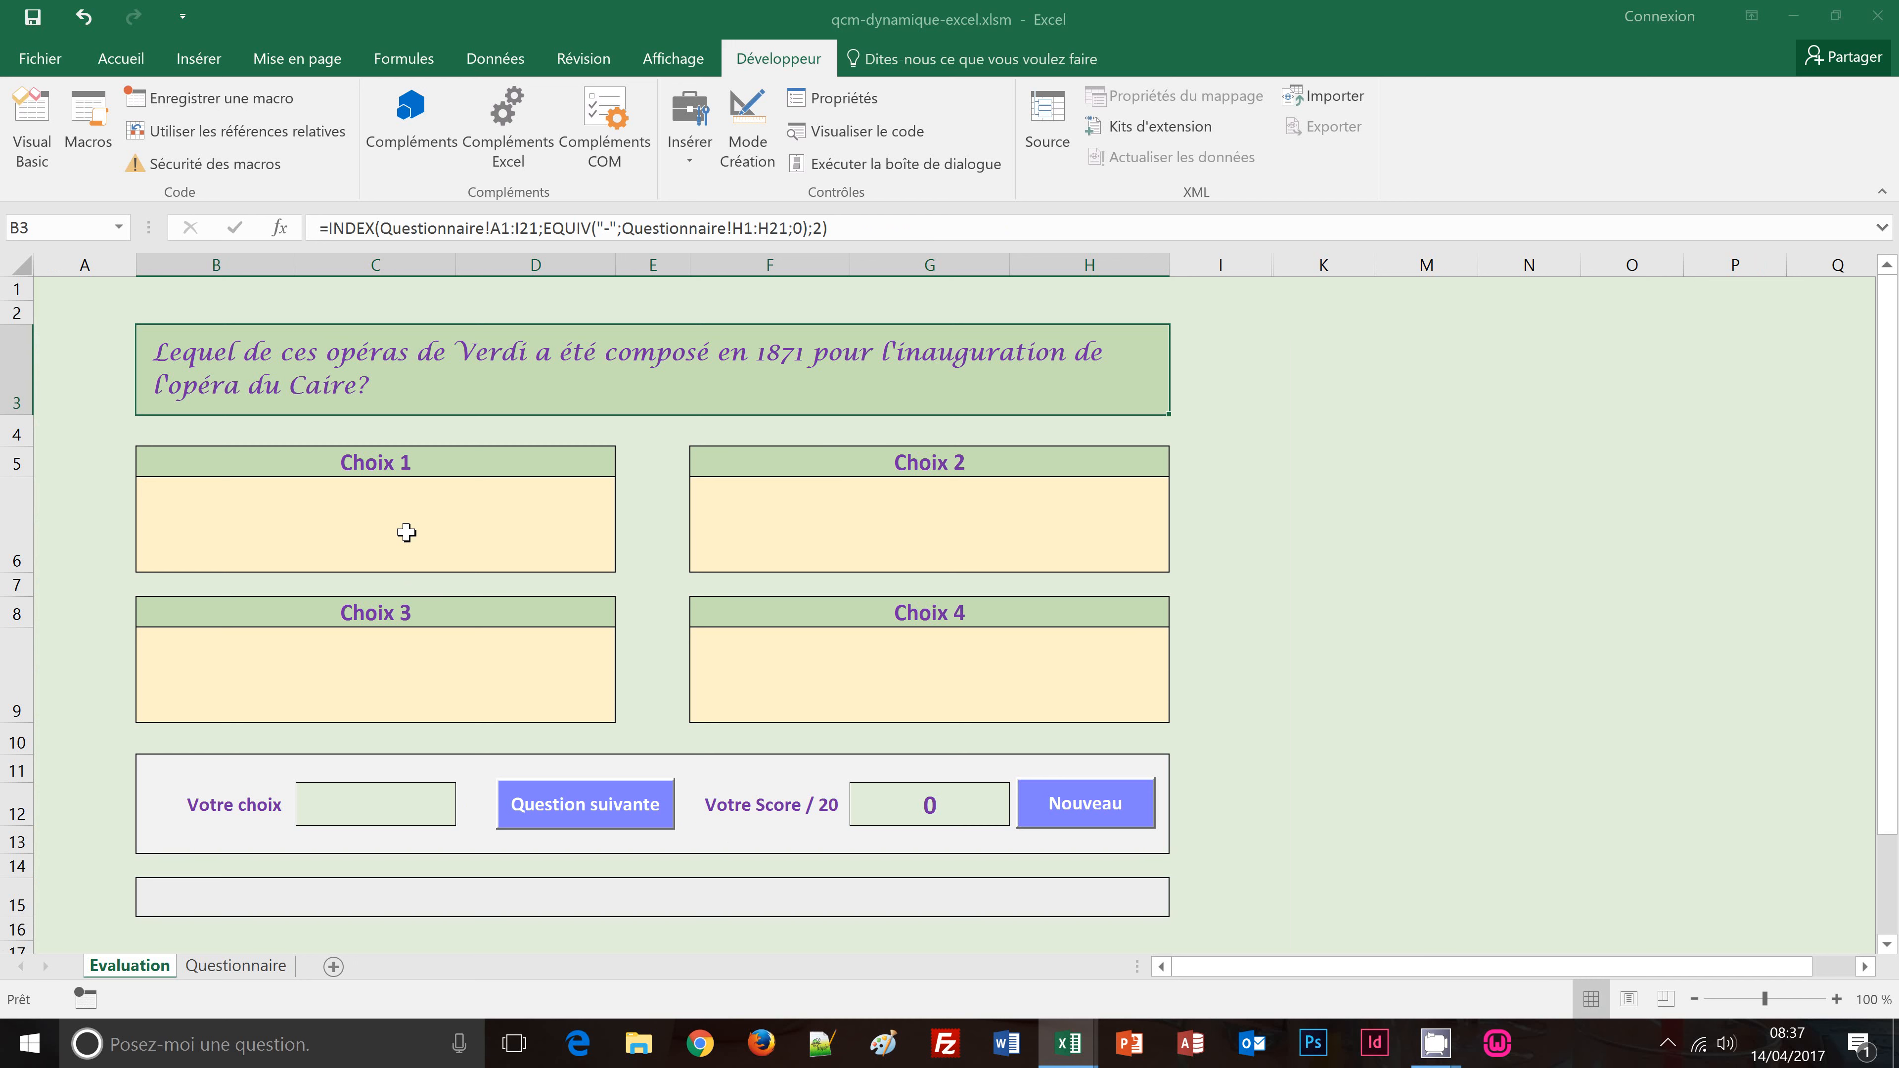
left_click(333, 239)
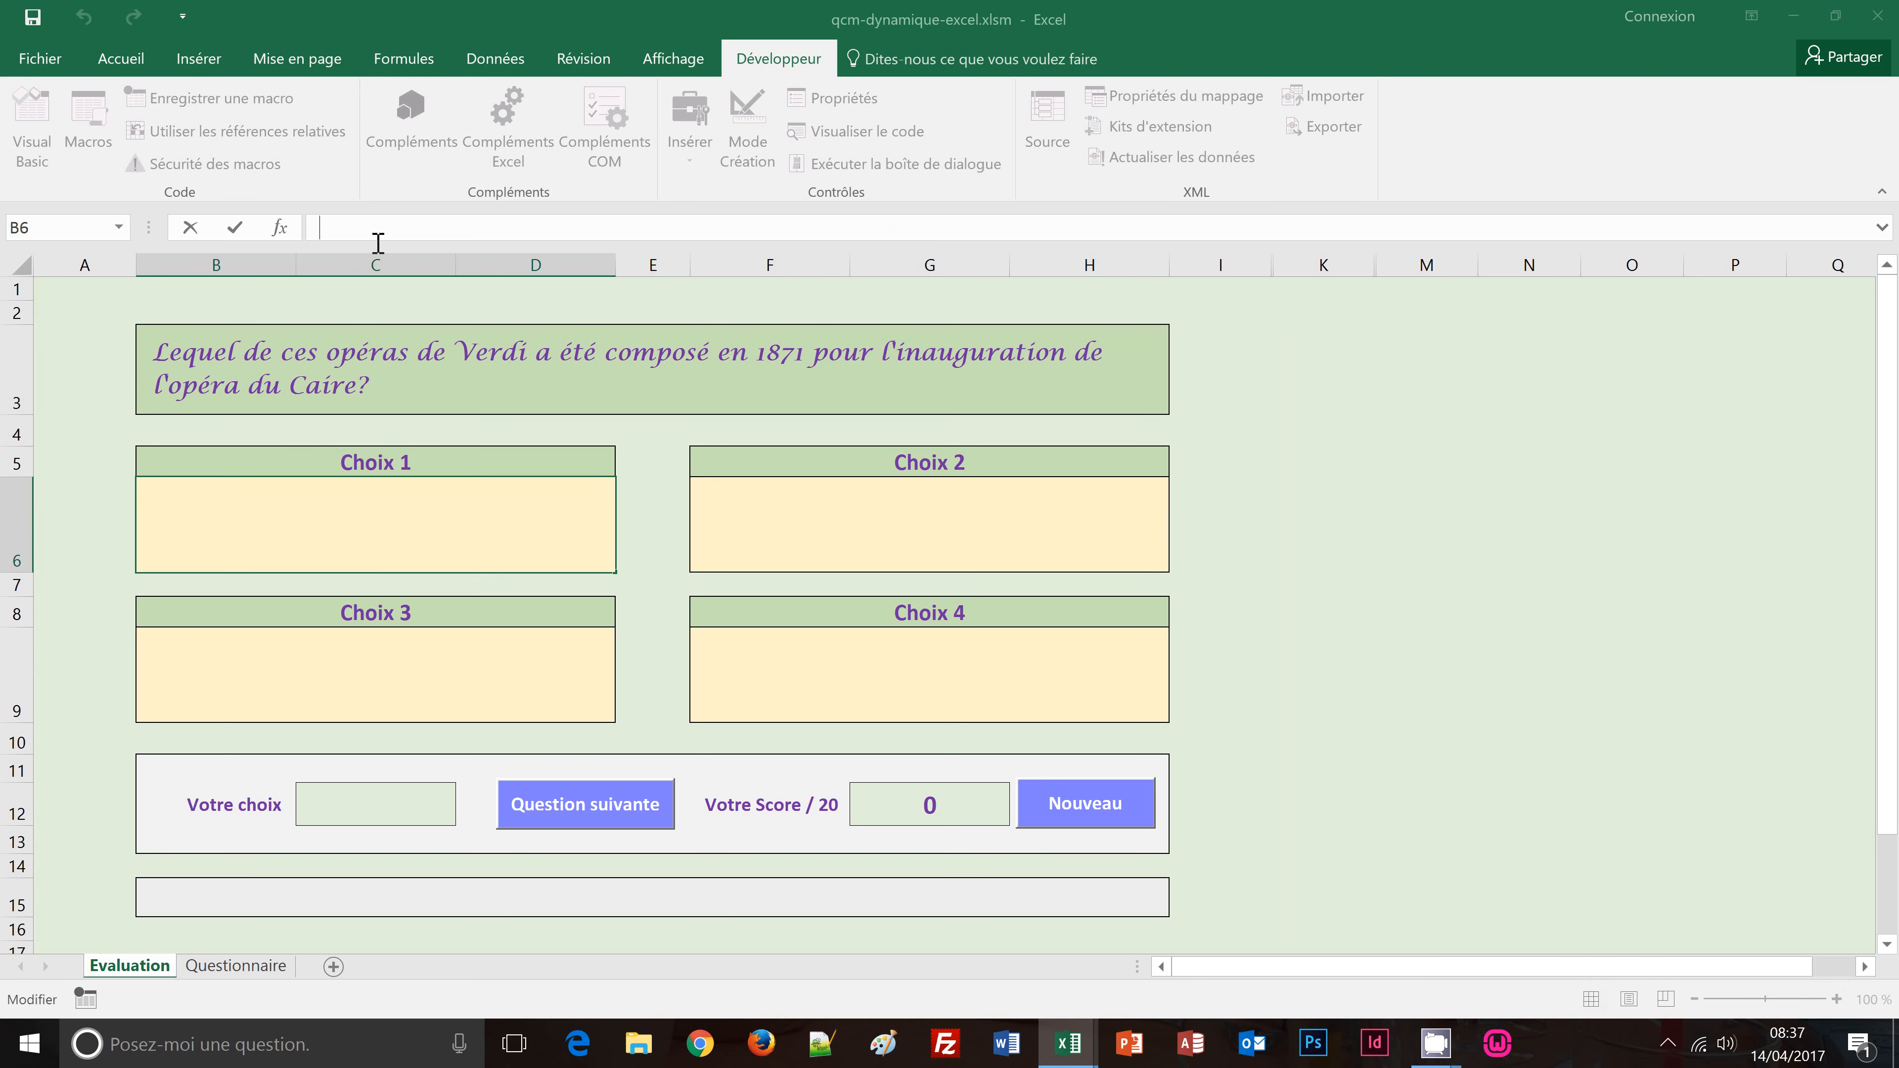
key("ctrl+v")
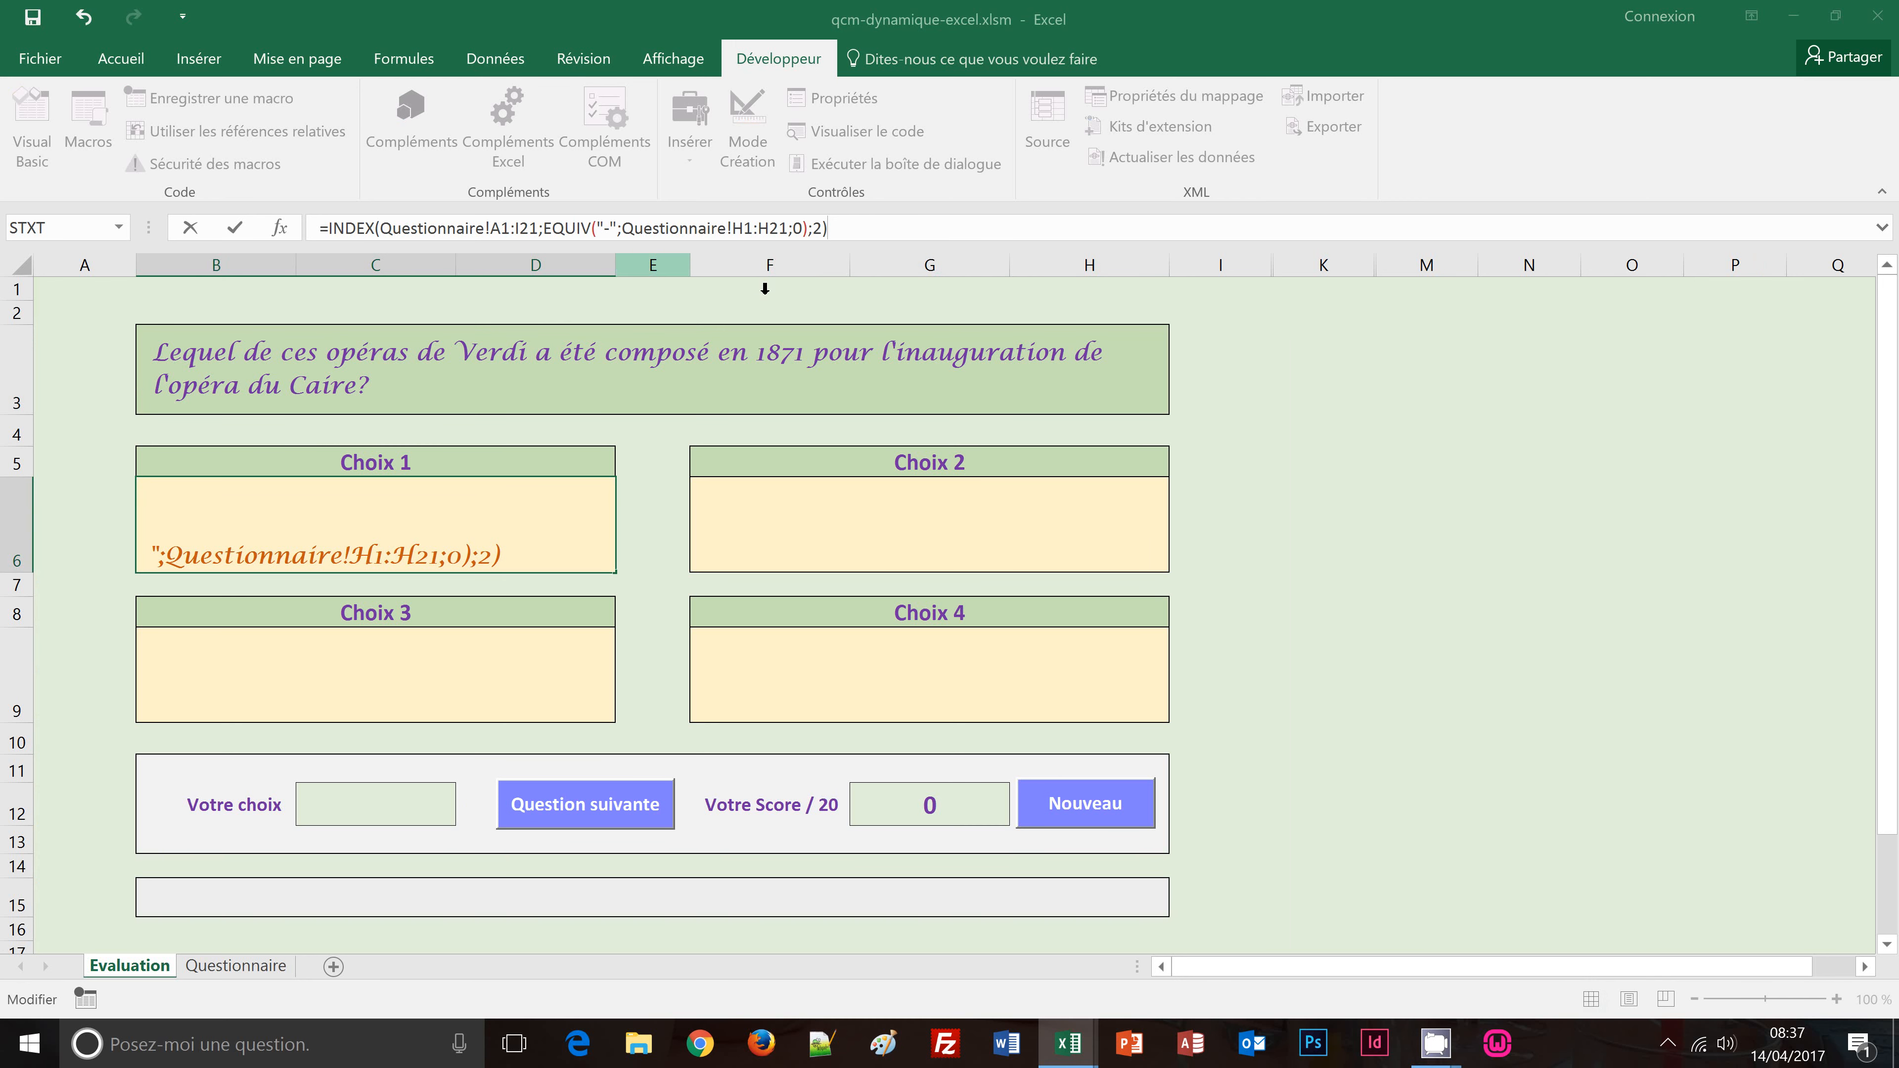
double_click(817, 228)
type("3")
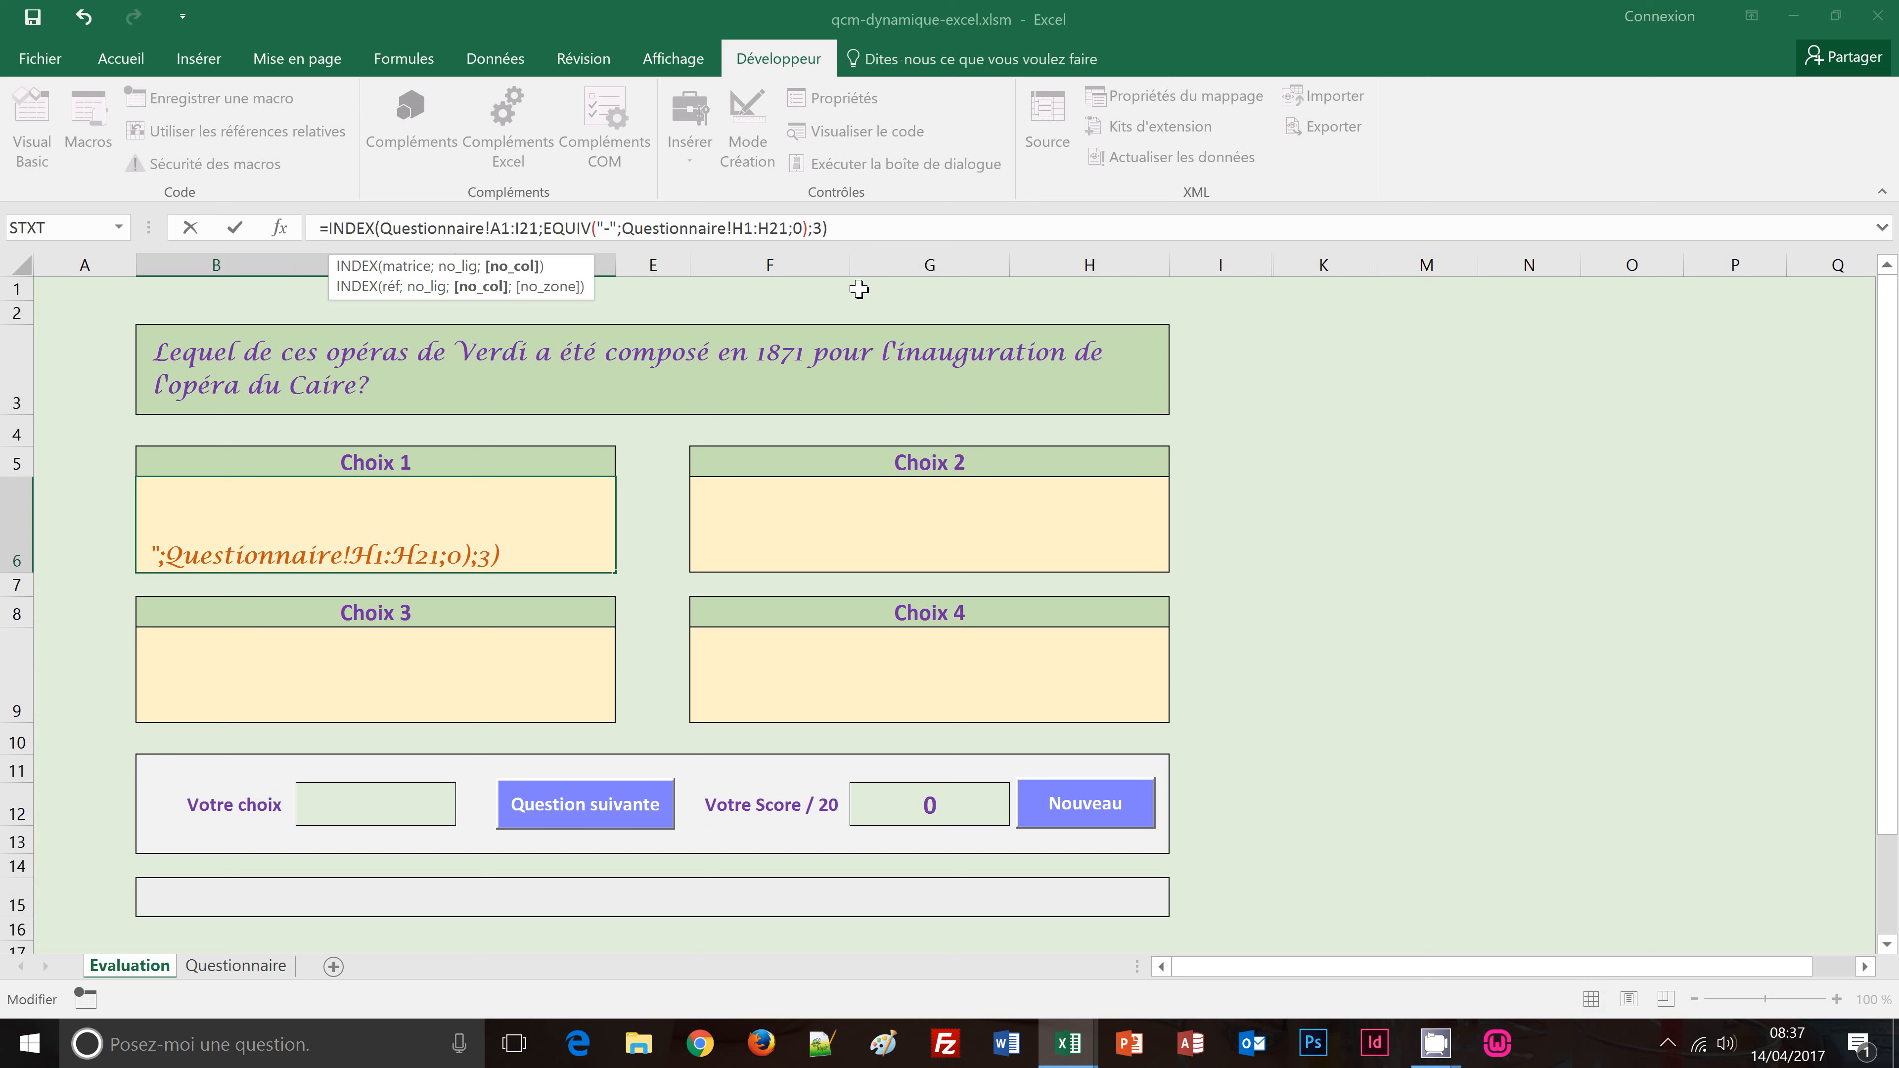
key("Return")
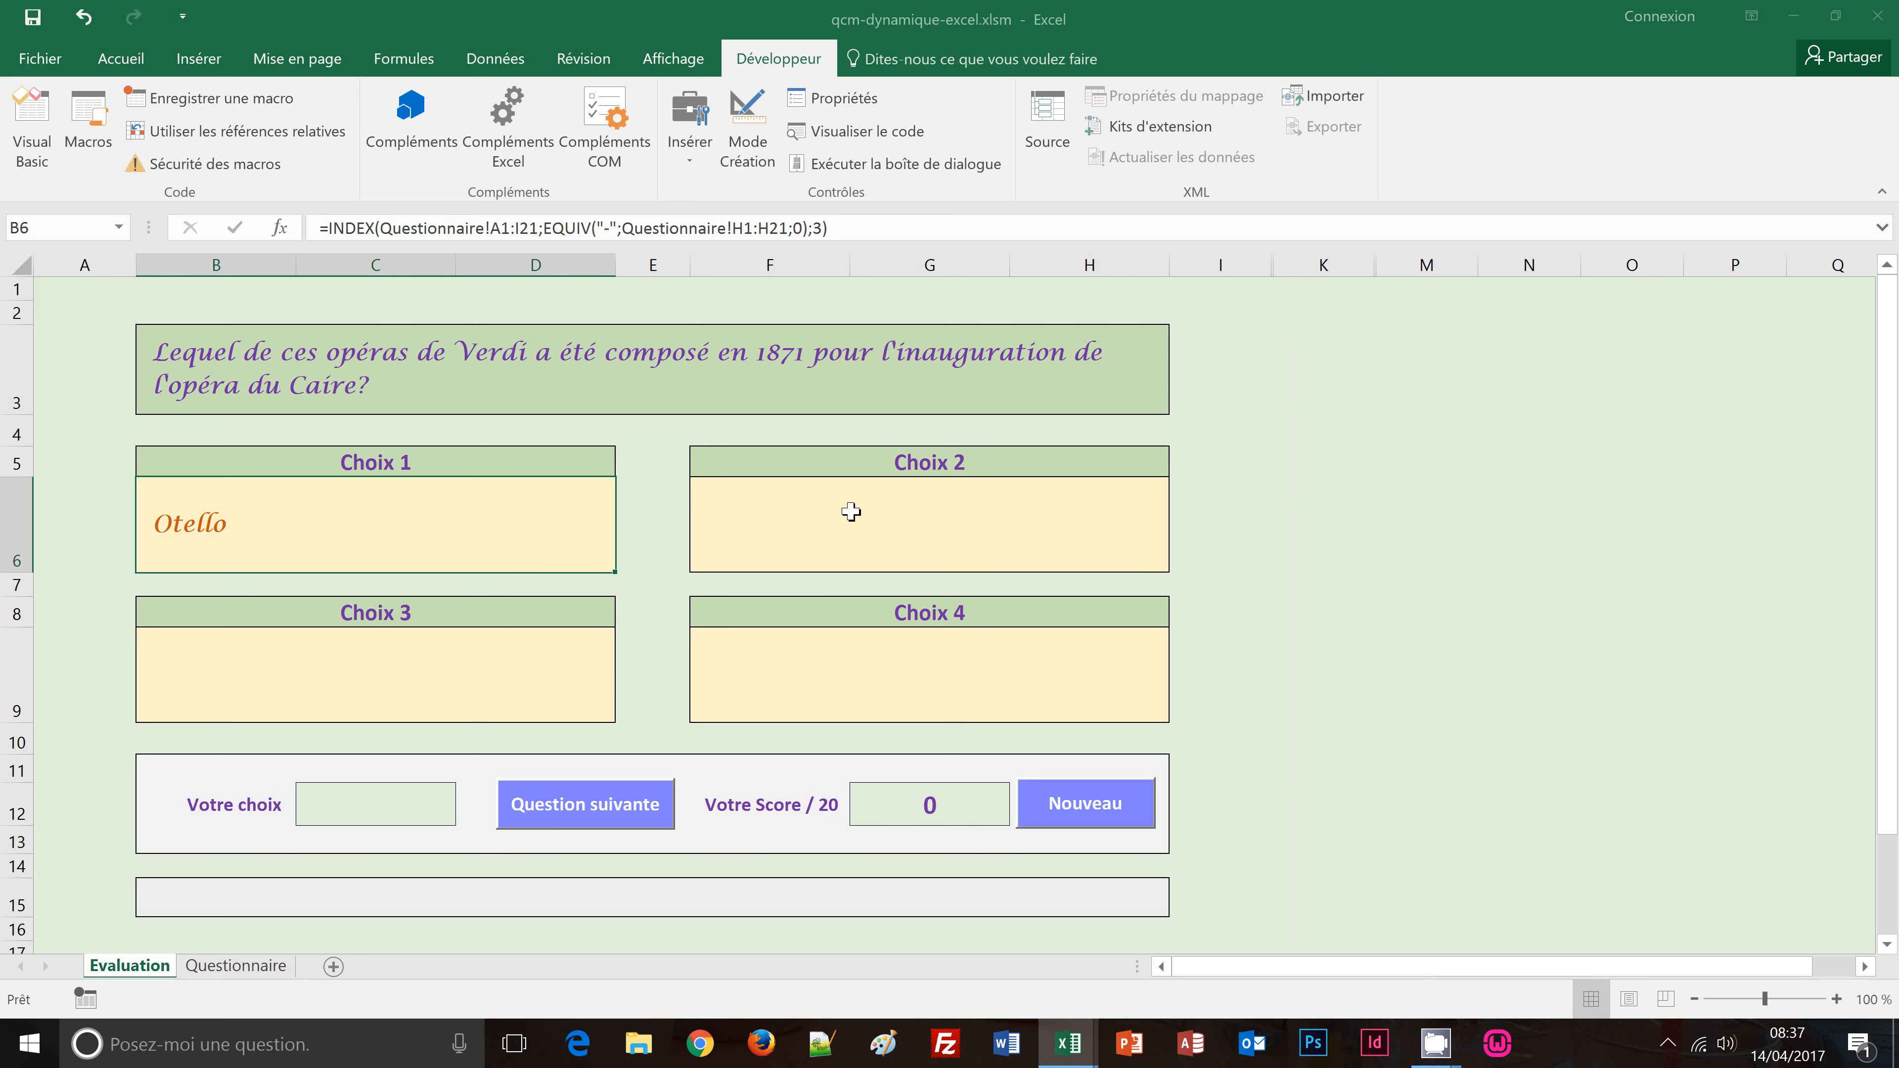
Step: Paste the INDEX/EQUIV formula into the Choix 2 cell F6 with column number 4
left_click(854, 527)
left_click(630, 227)
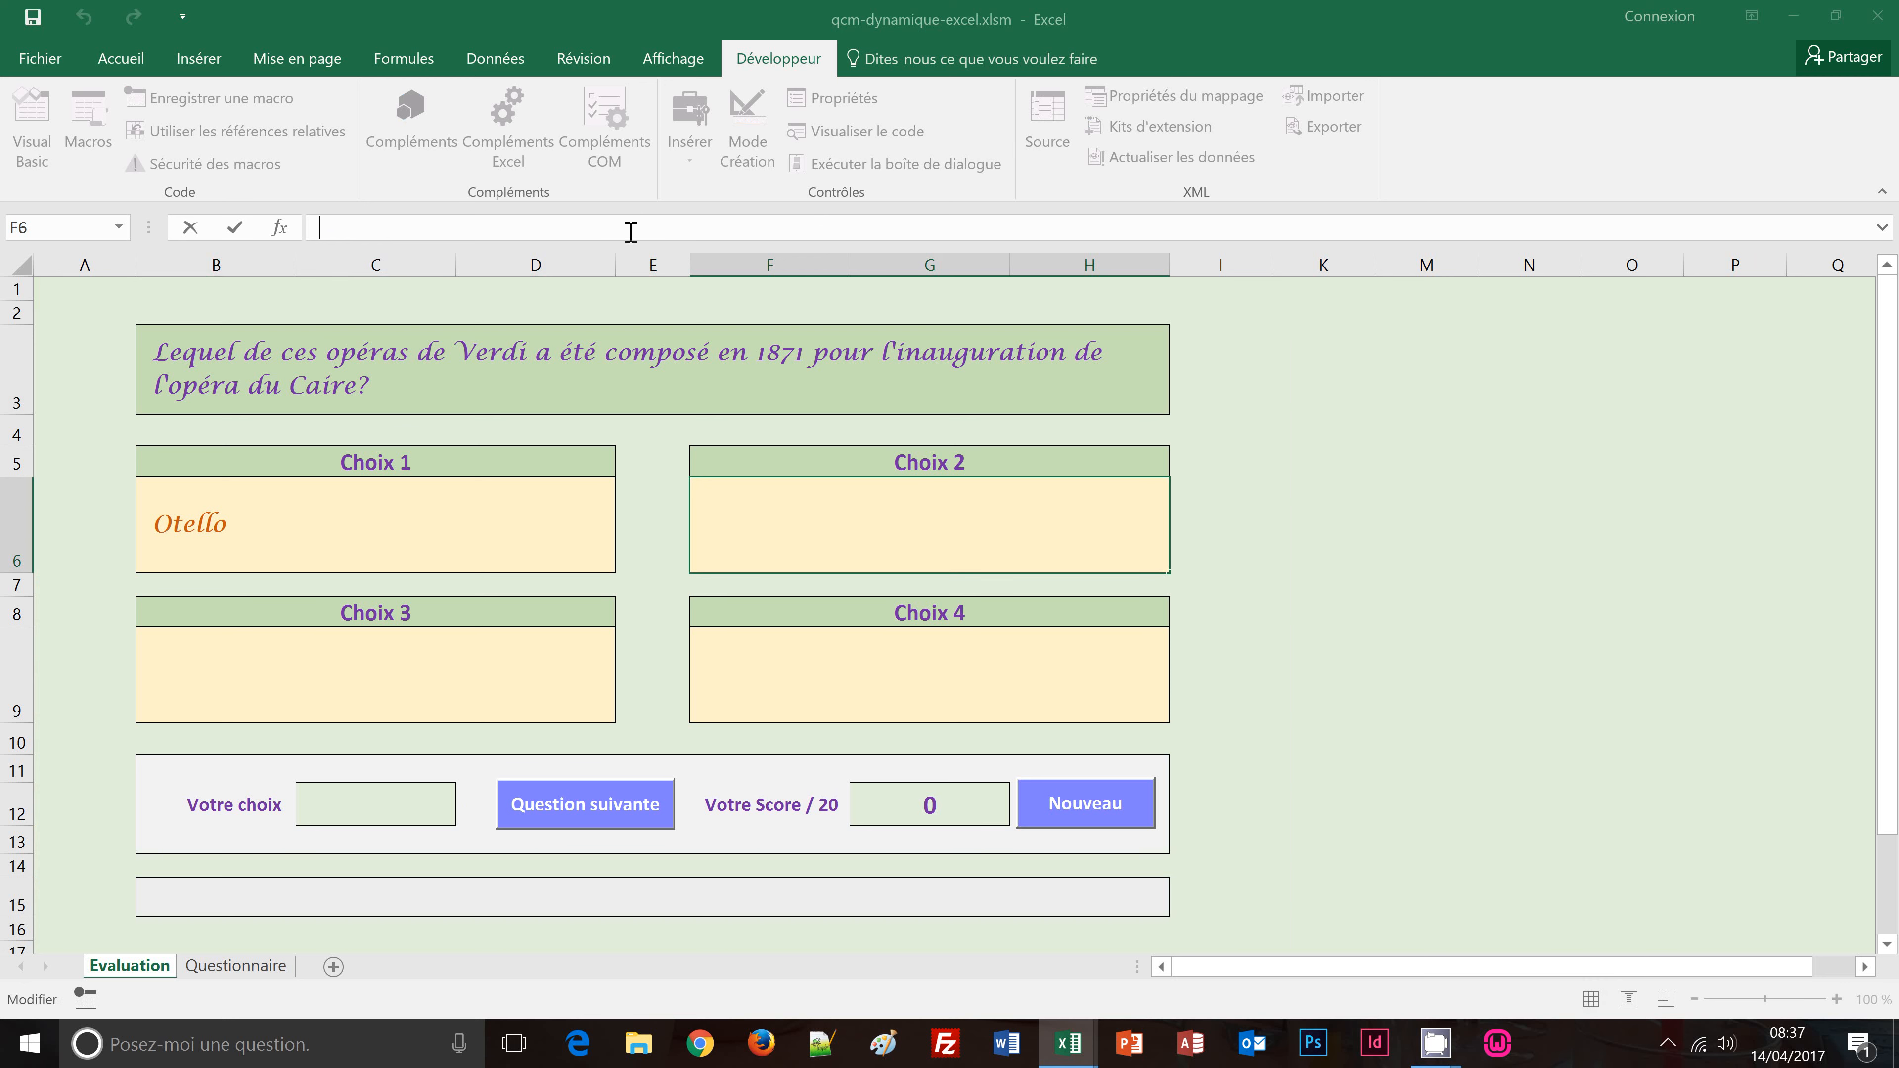
type("=INDEX(Questionnaire!A1:I21;EQUIV(\"-\";Questionnaire!H1:H21;0);2)")
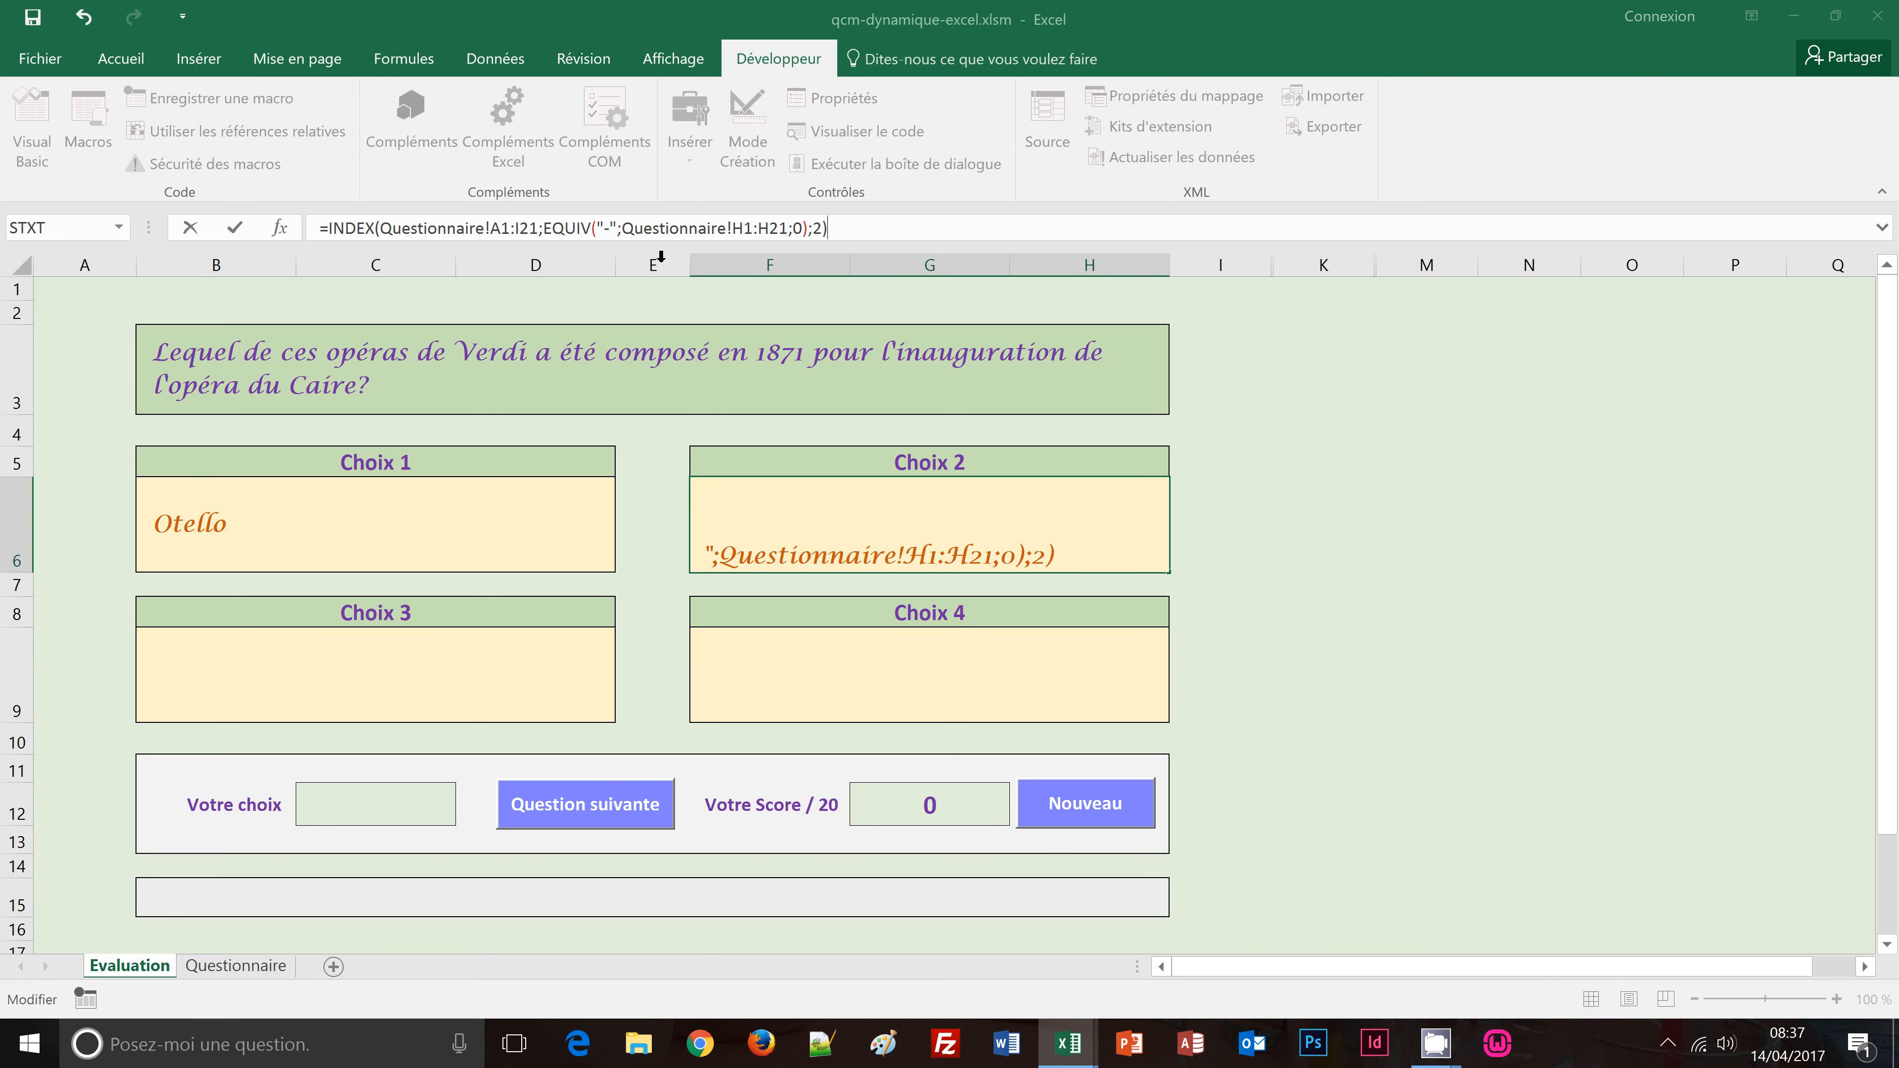
double_click(820, 228)
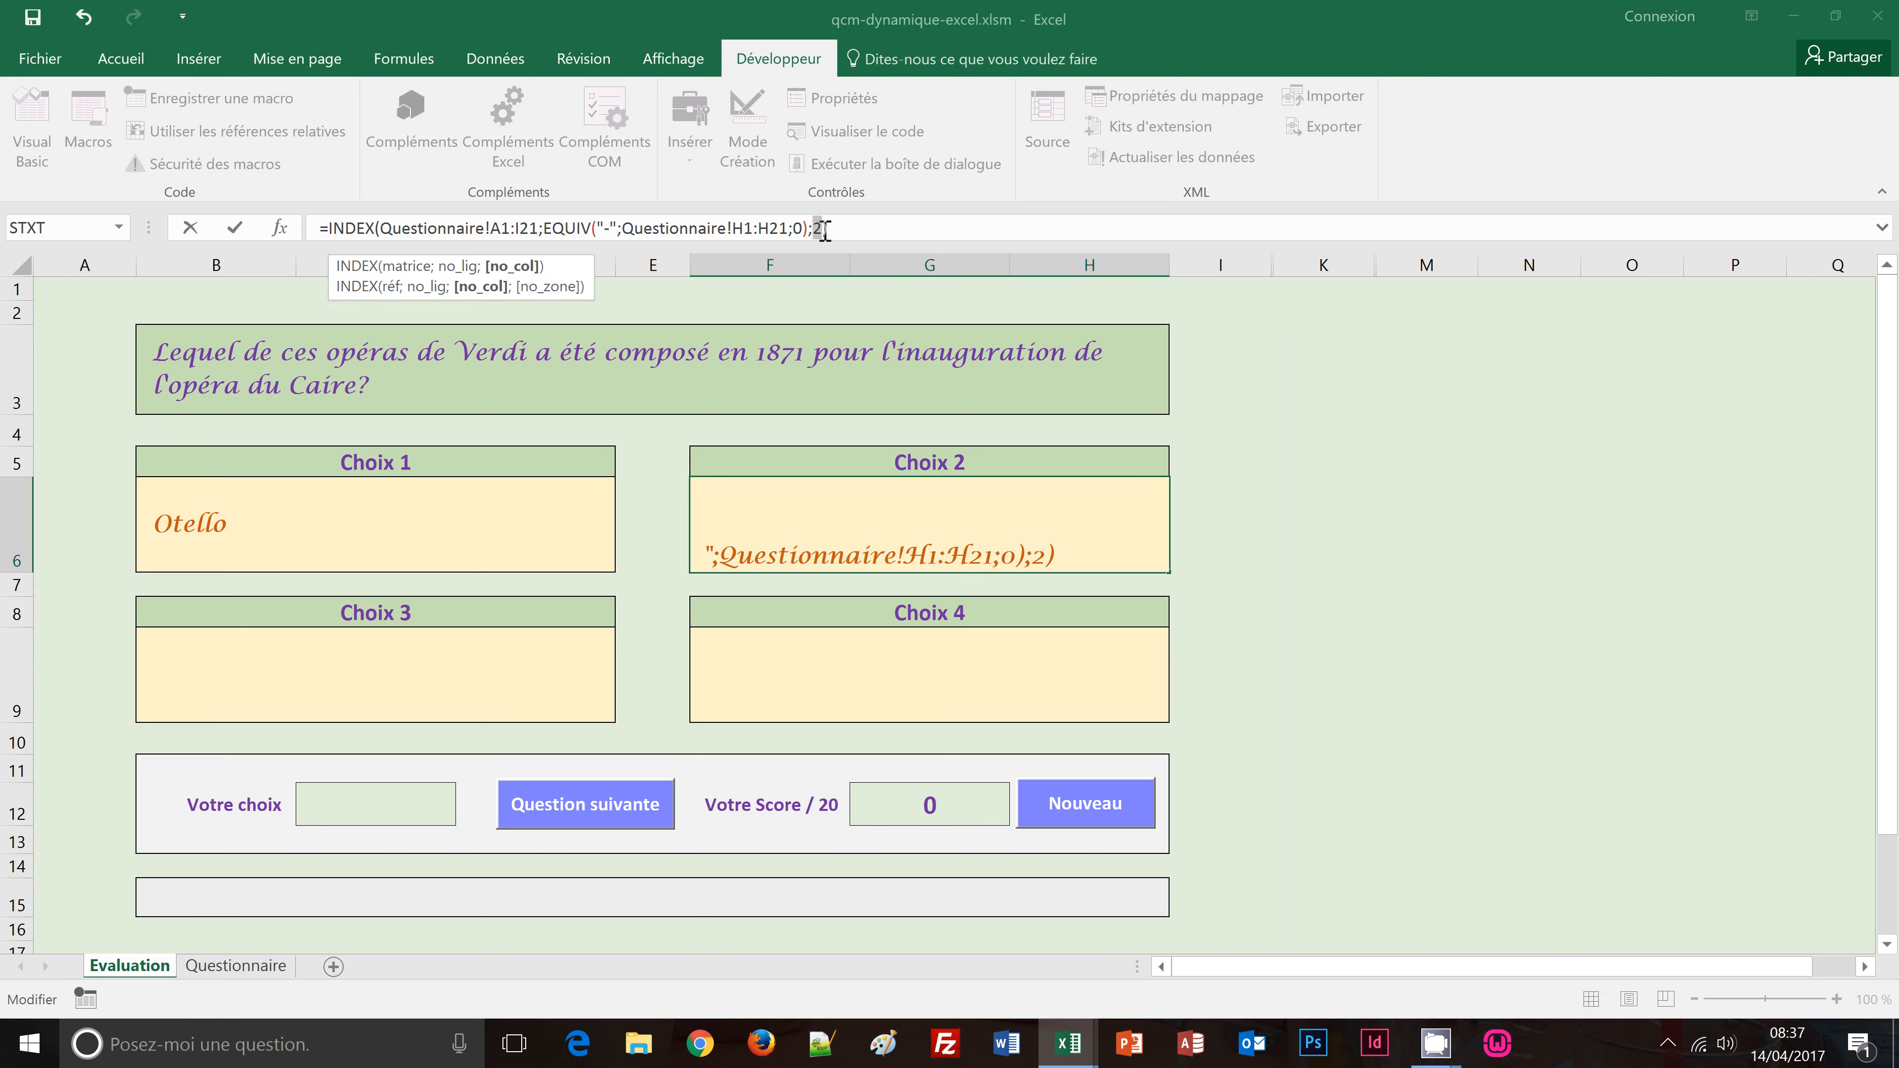
type("4")
key("ctrl+Return")
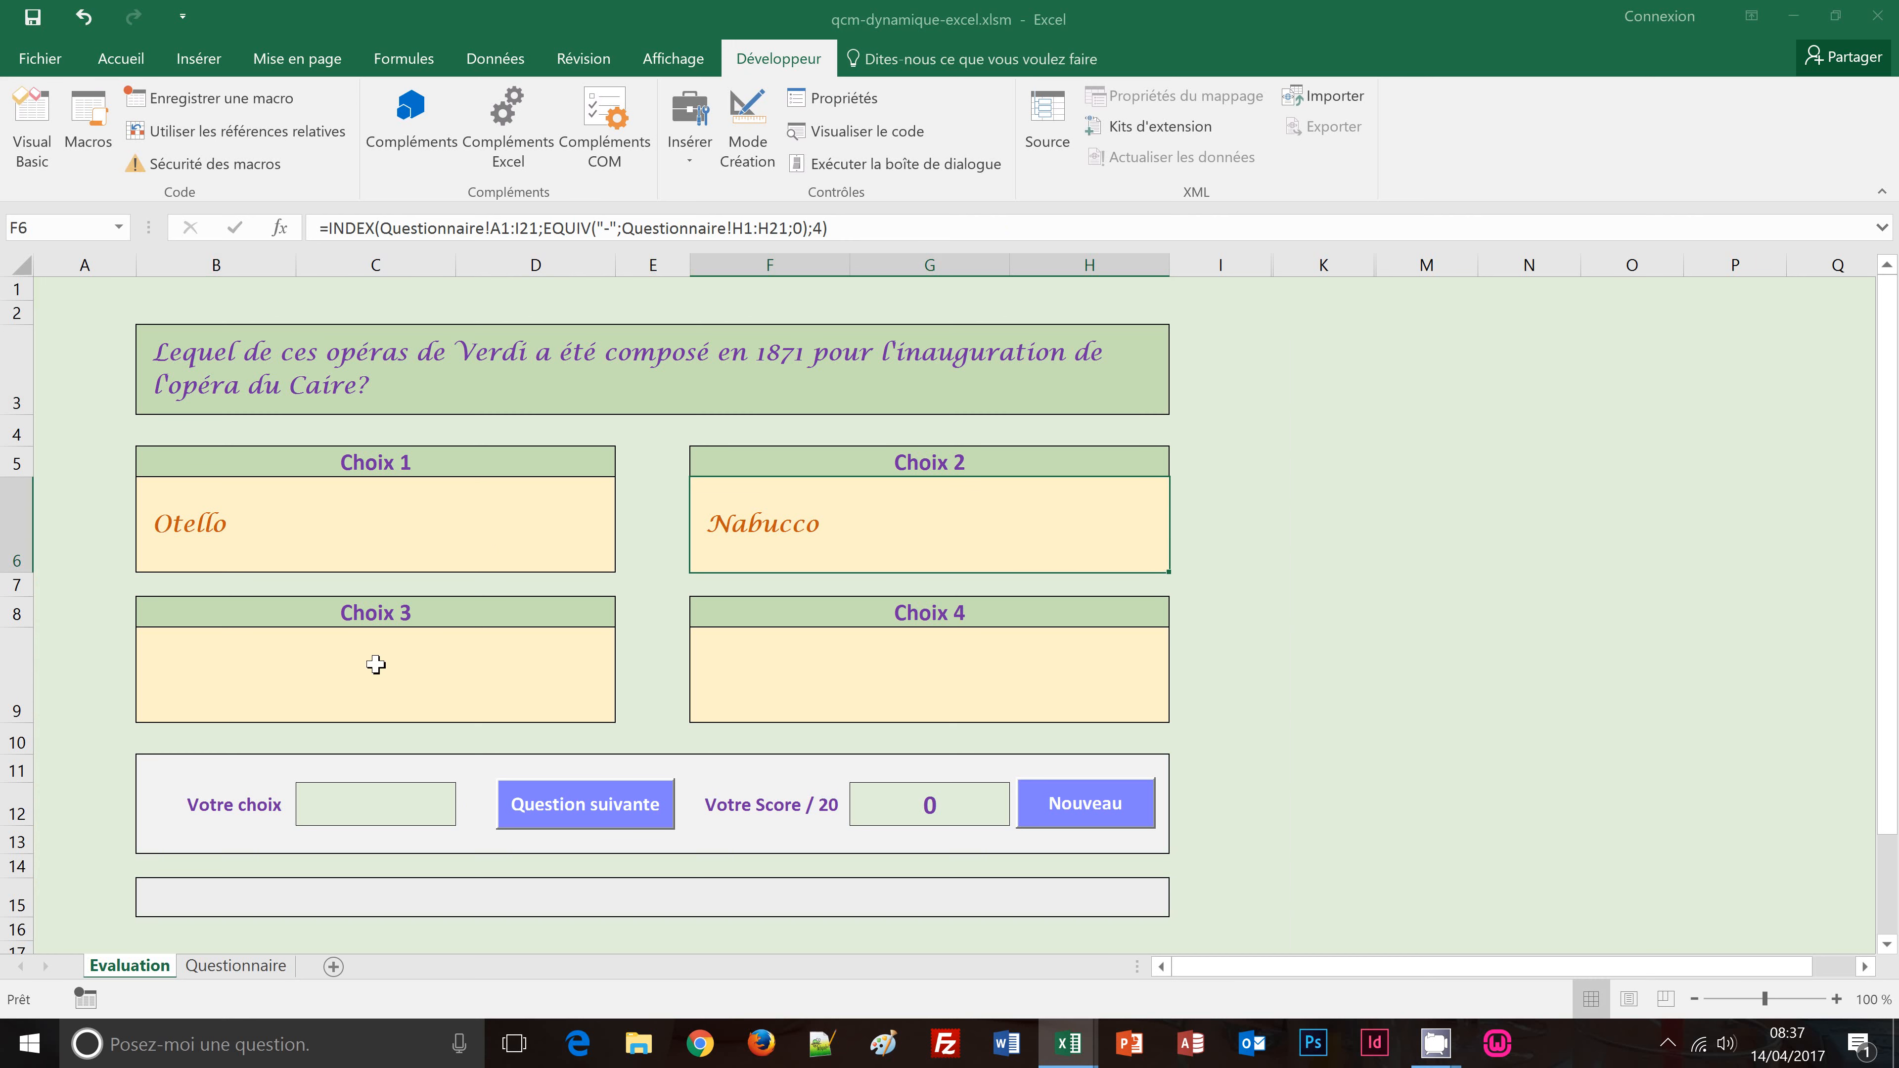
Step: Paste the INDEX/EQUIV formula into the Choix 3 cell B9 with column number 5
left_click(375, 664)
left_click(574, 238)
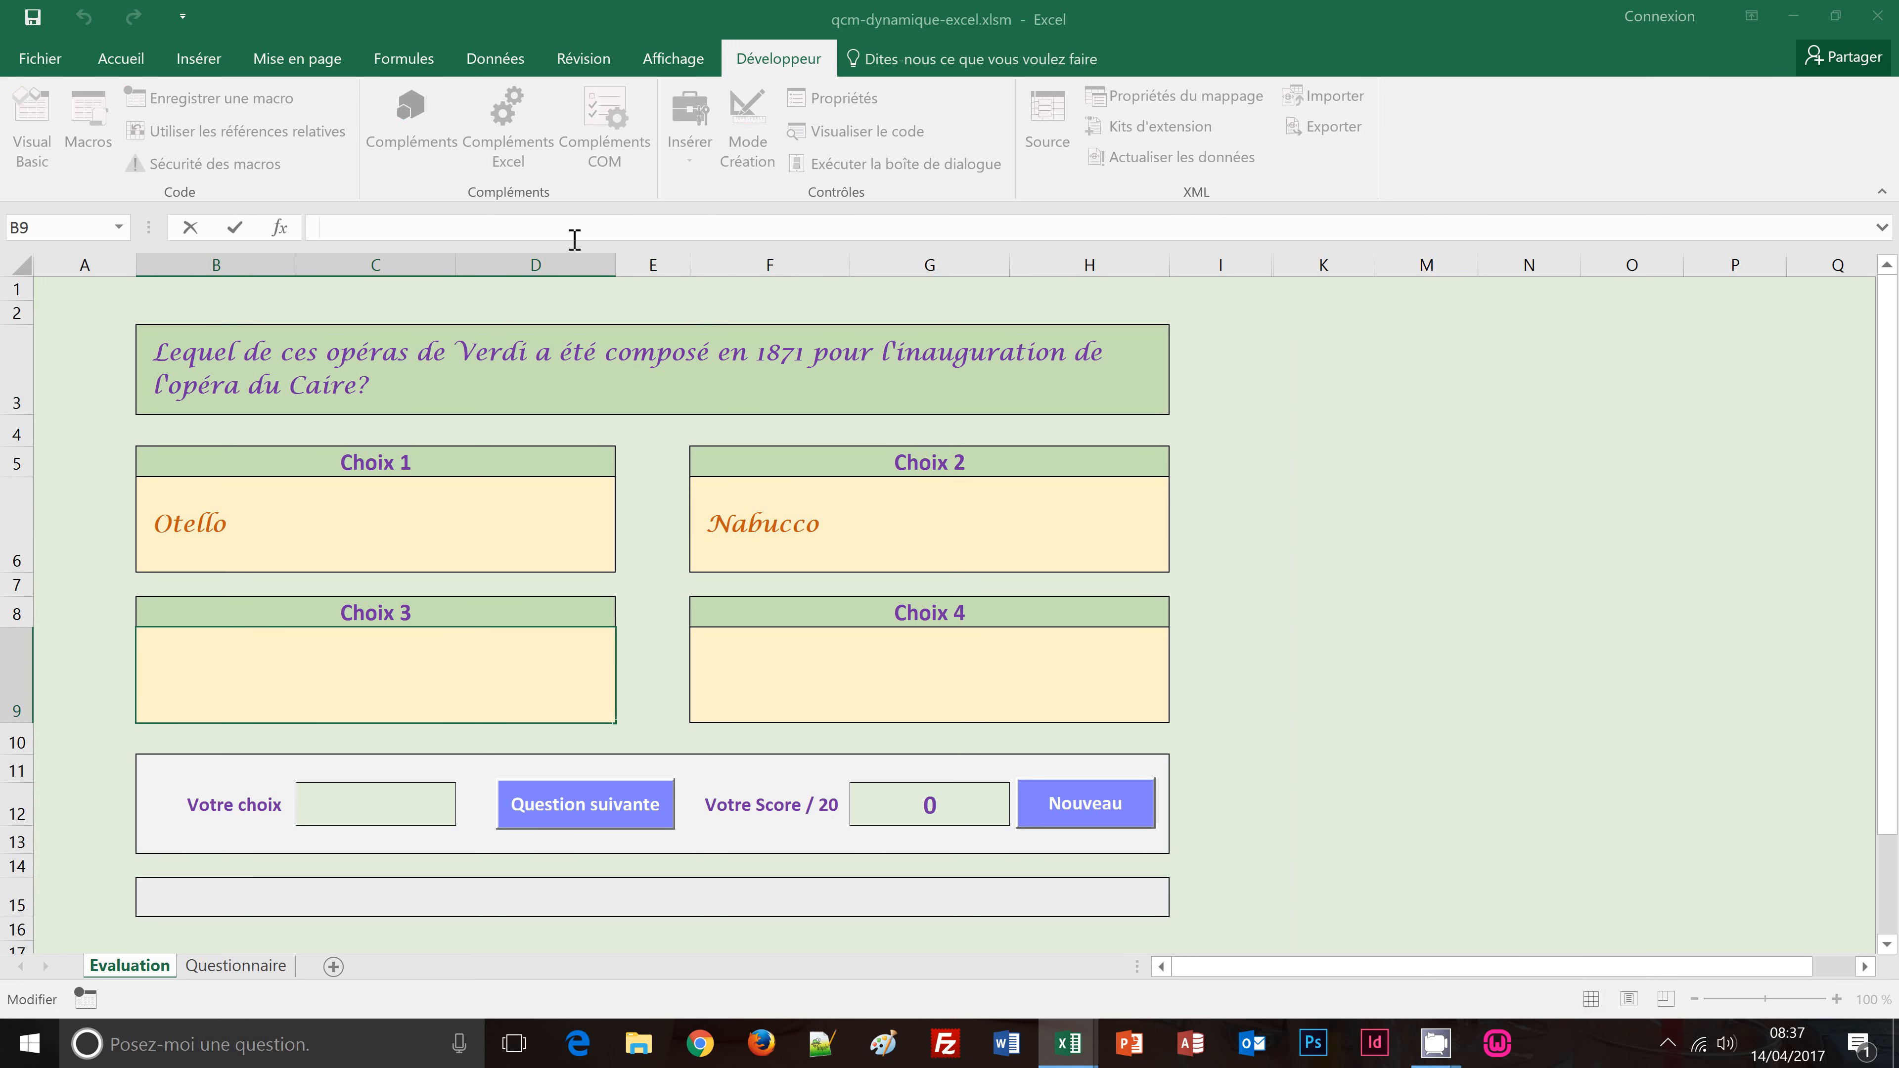
type("=INDEX(Questionnaire!A1:I21;EQUIV(\"-\";Questionnaire!H1:H21;0);2)")
double_click(820, 228)
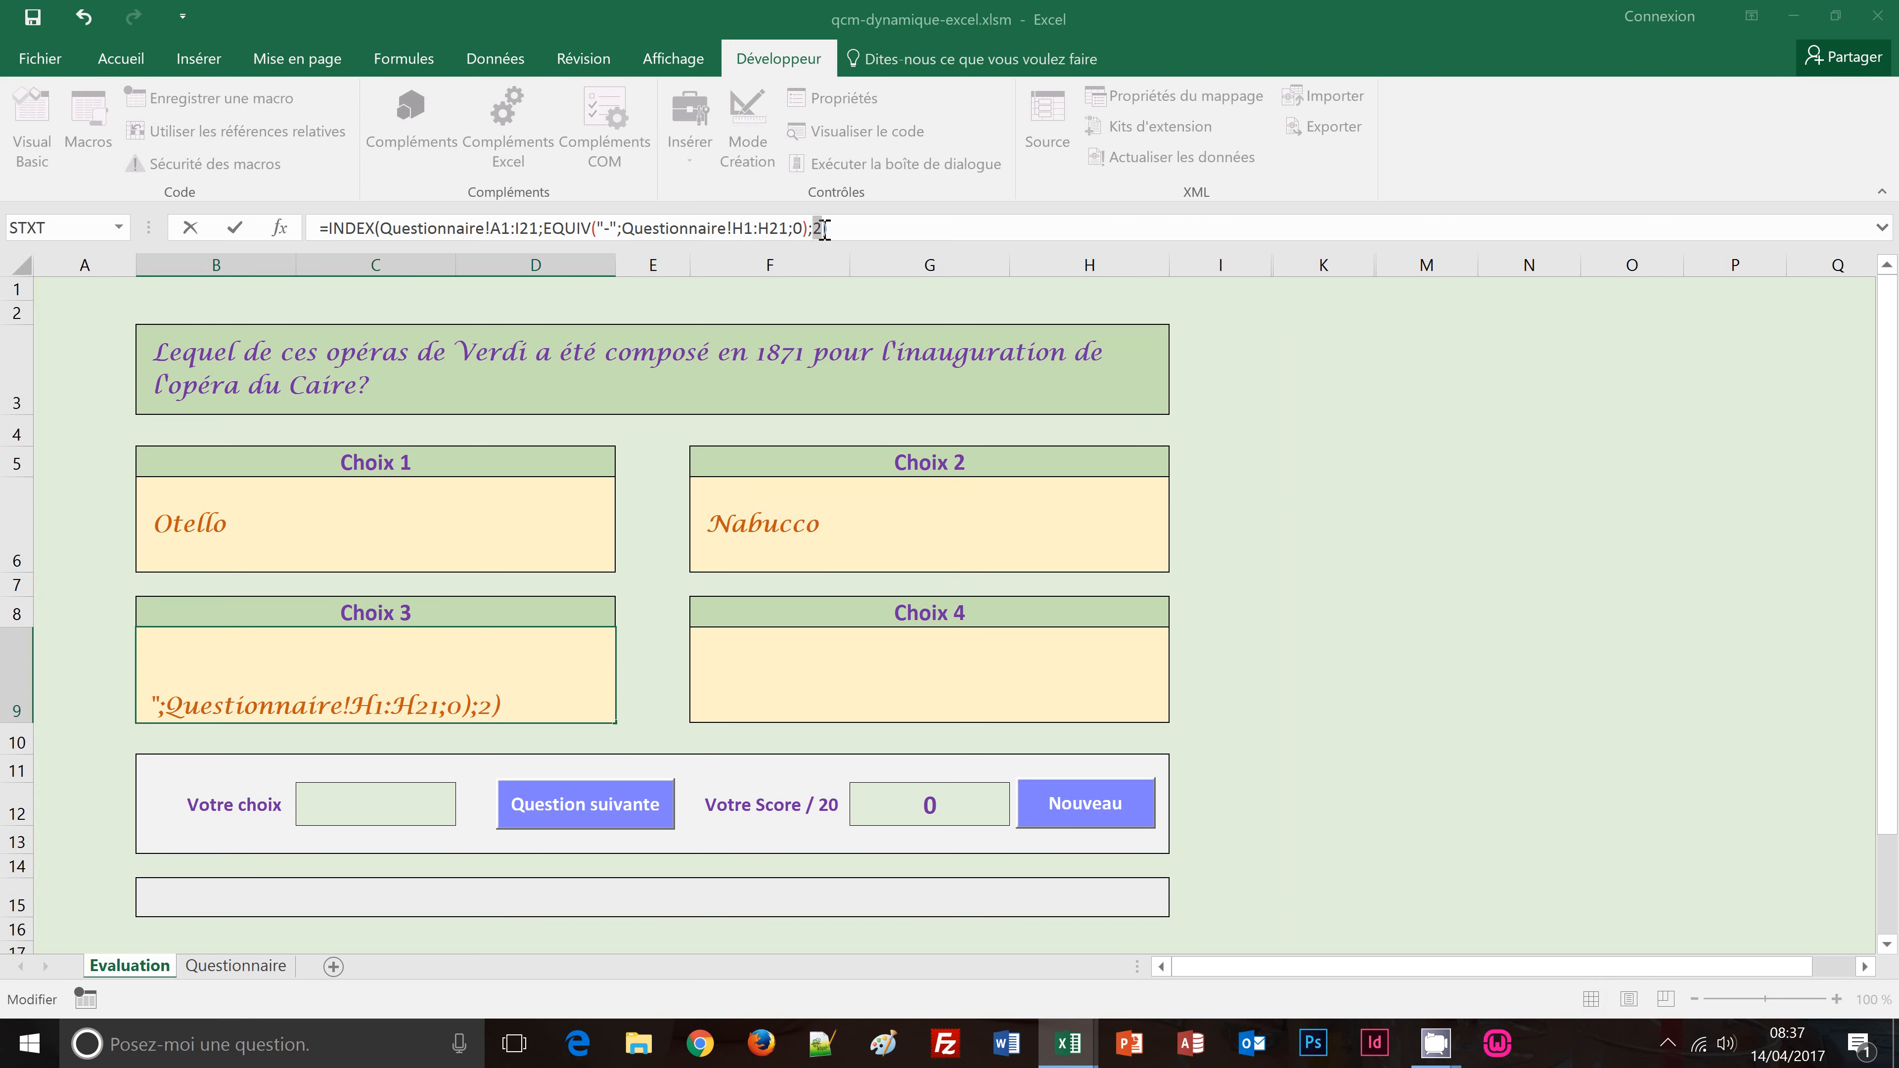
type("5")
key("ctrl+Return")
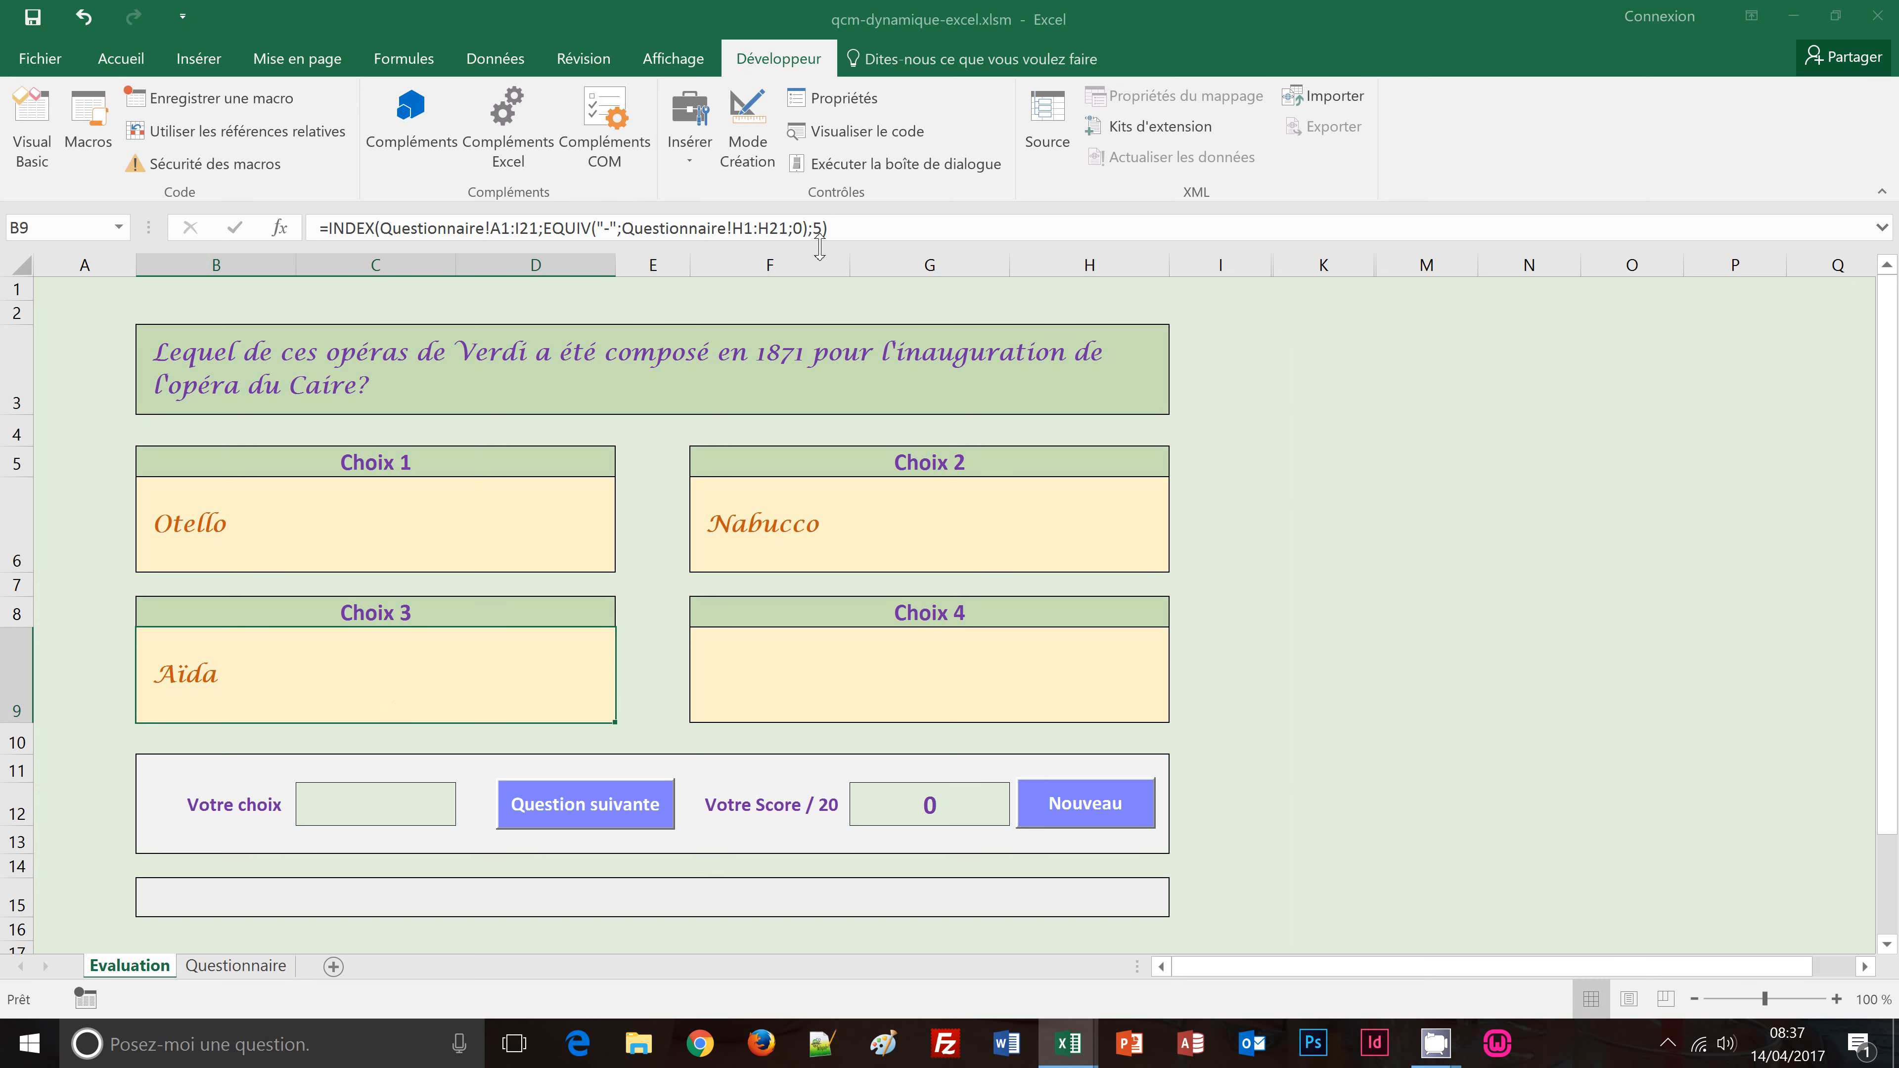
Step: Paste the INDEX/EQUIV formula into the Choix 4 cell F9 with column number 6
left_click(904, 666)
left_click(698, 225)
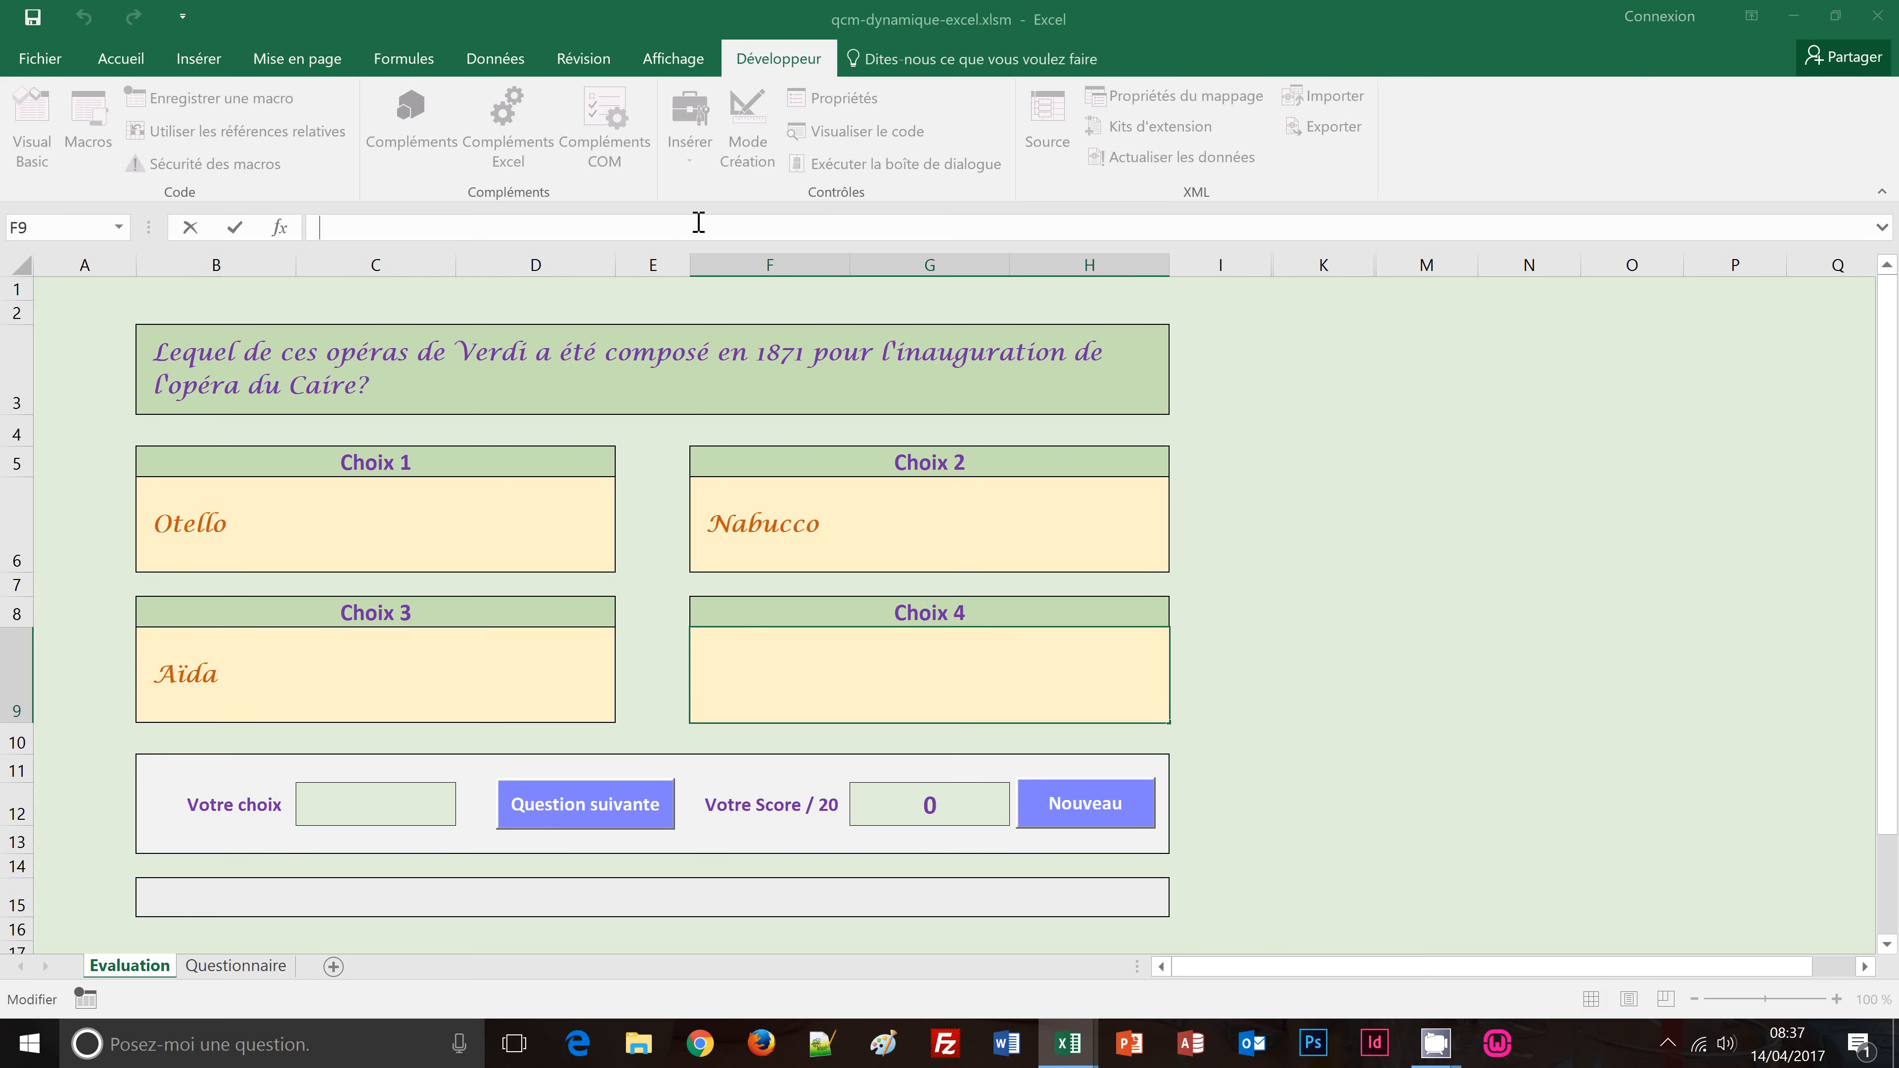
type("=INDEX(Questionnaire!A1:I21;EQUIV(\"-\";Questionnaire!H1:H21;0);2)")
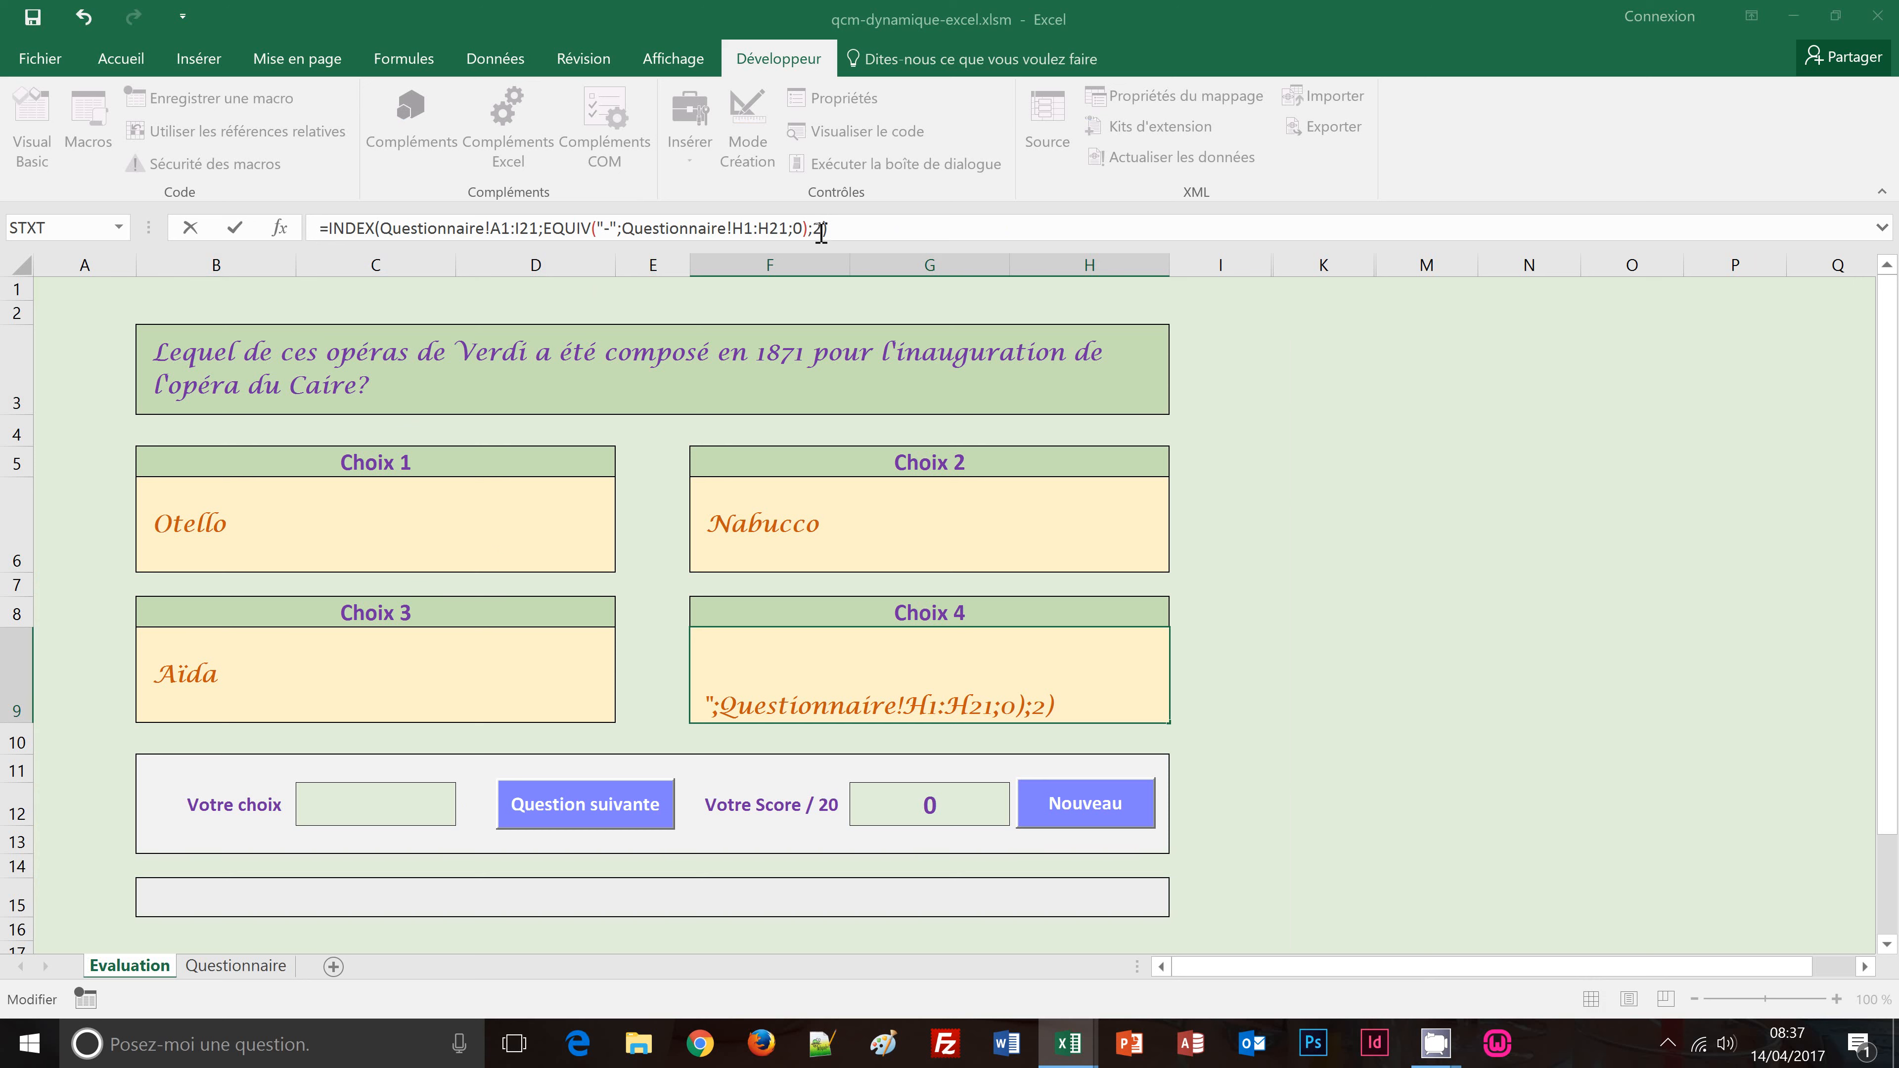
double_click(820, 229)
type("6")
key("ctrl+Return")
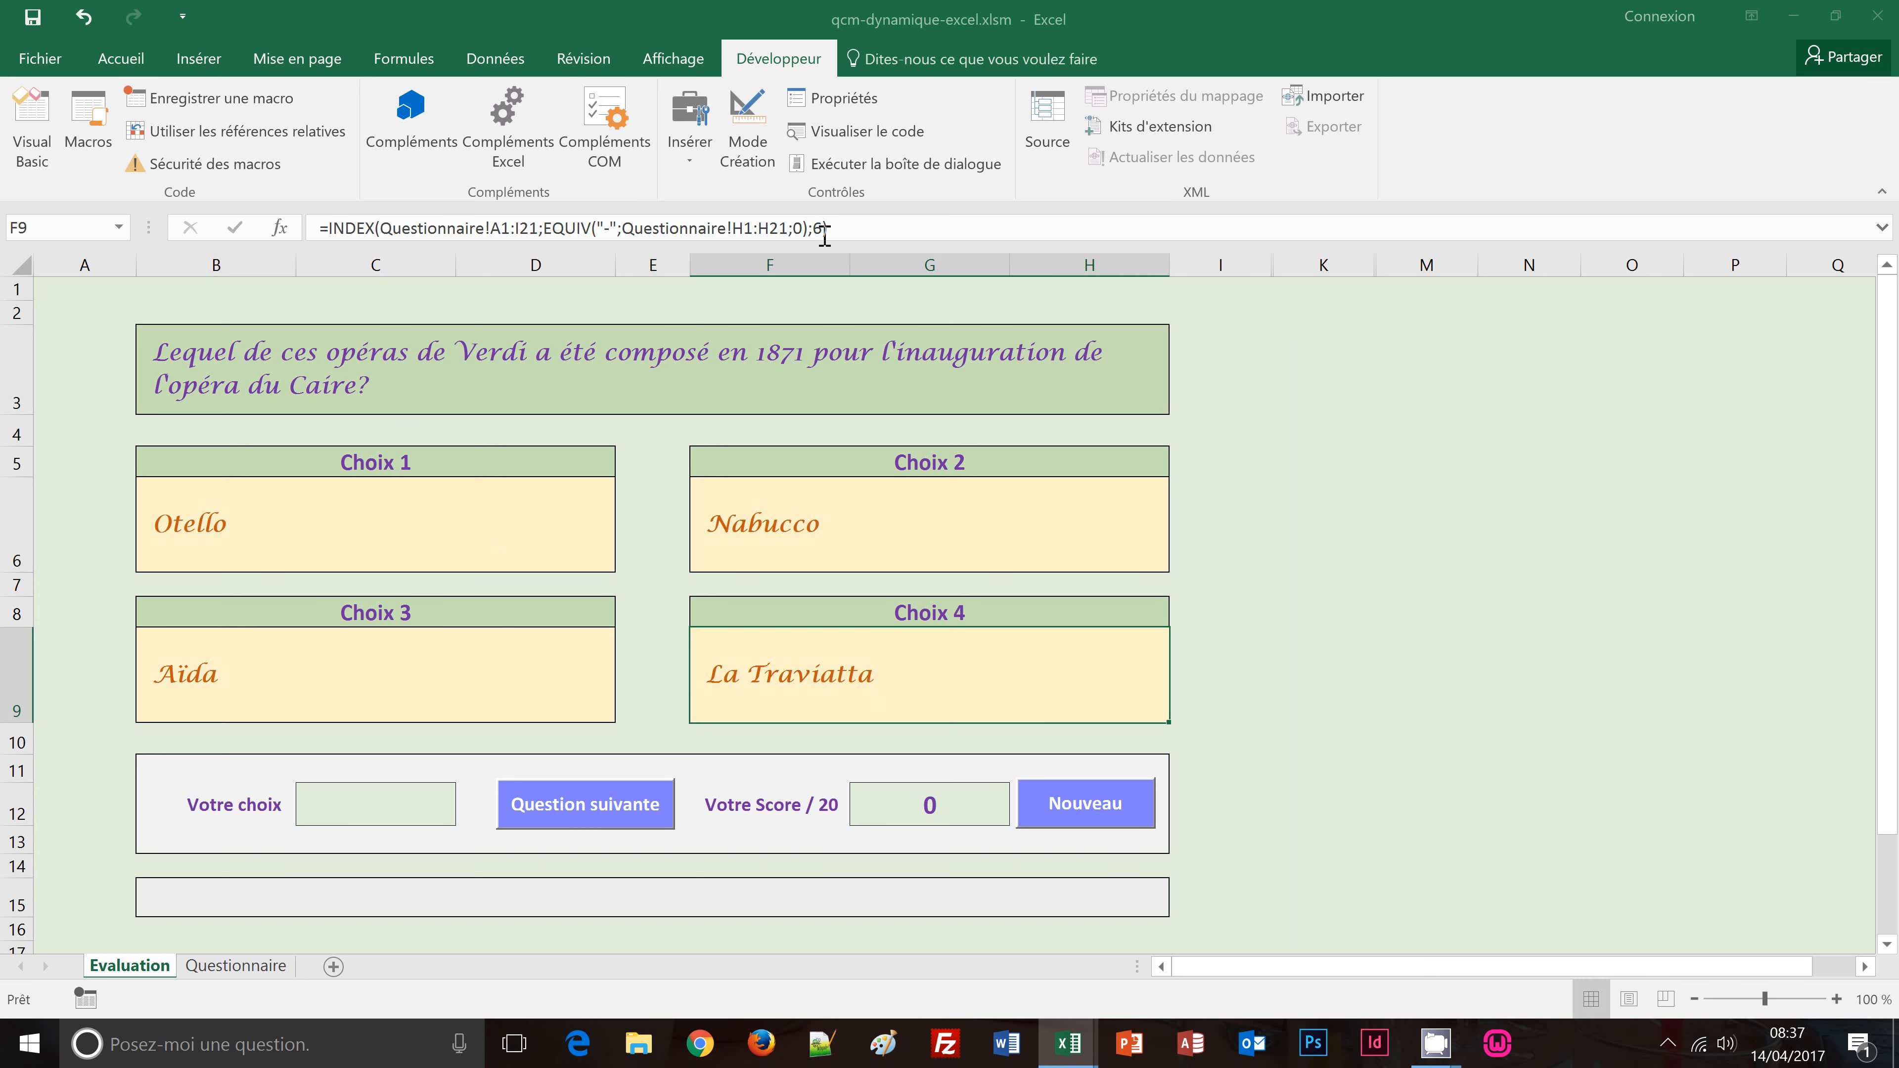
Step: Test the quiz by picking an answer number in the Votre choix cell C12 and submitting it with Question suivante
left_click(430, 798)
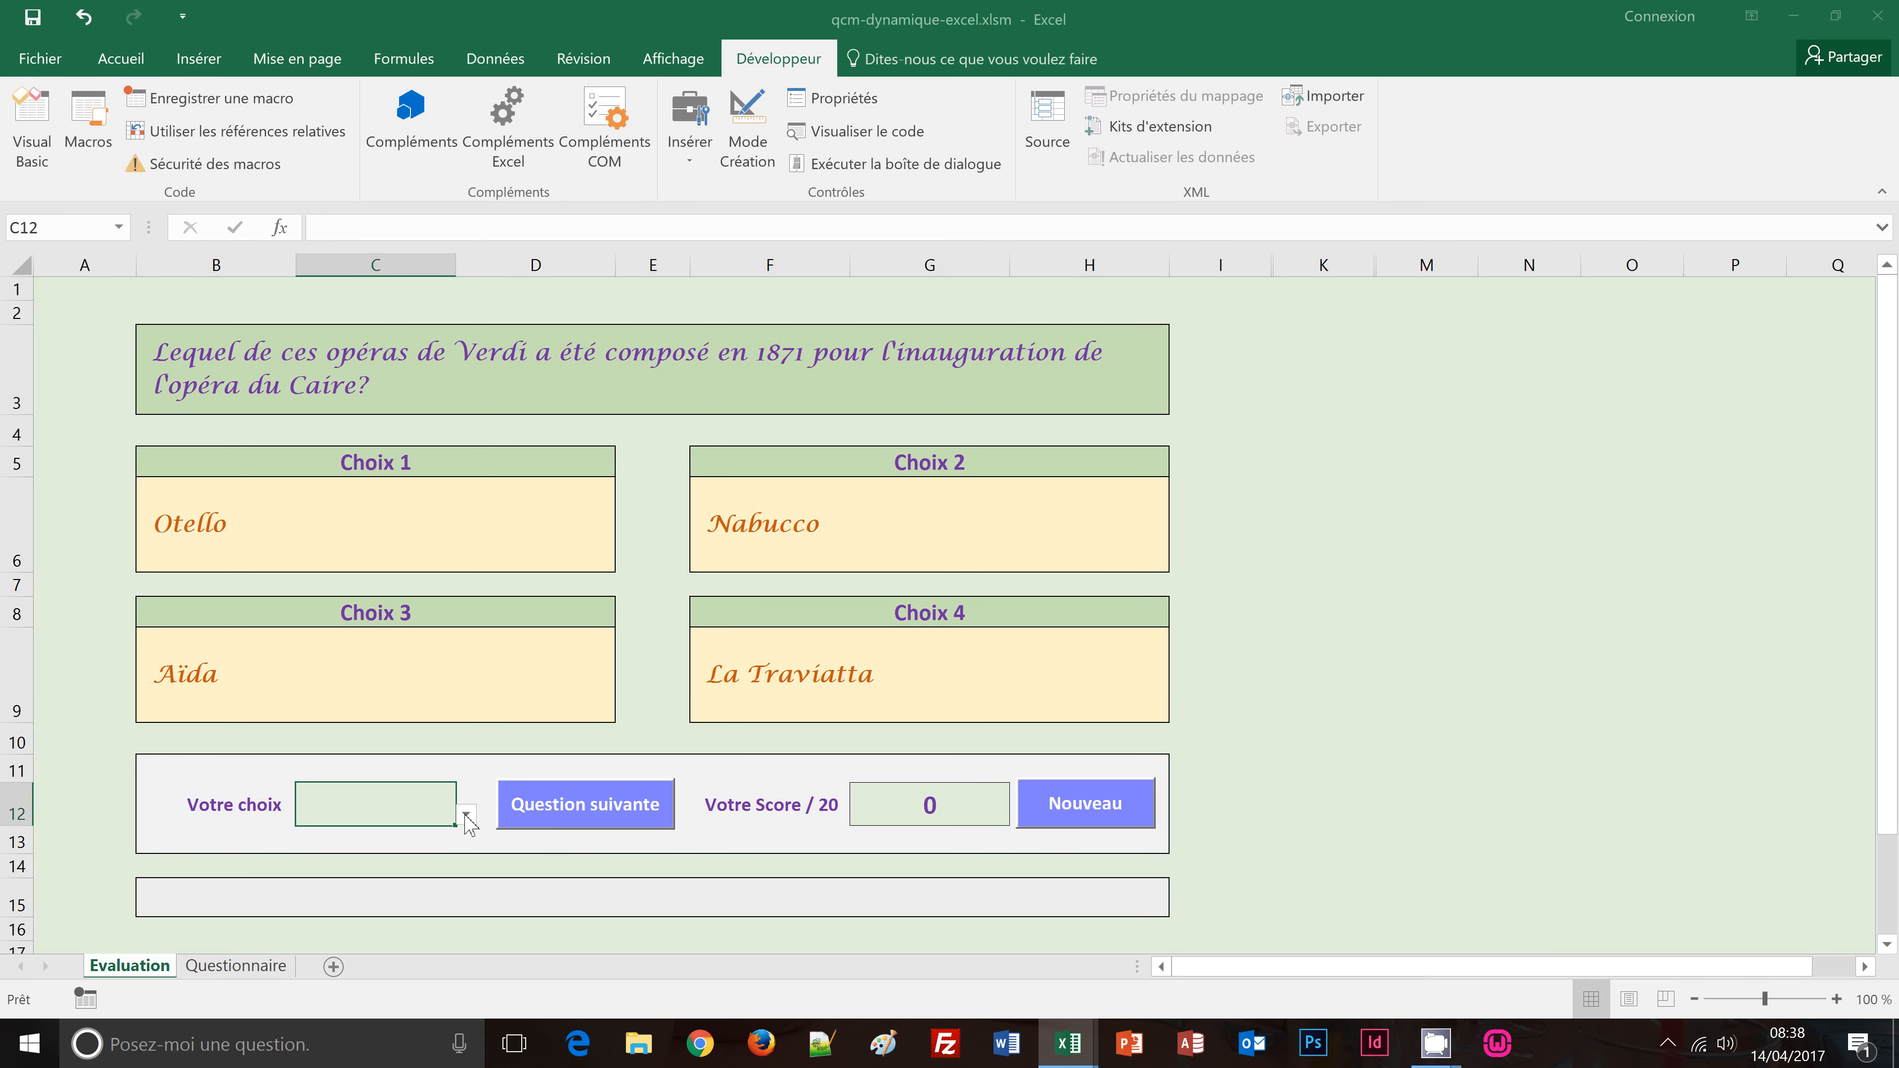
left_click(465, 815)
left_click(396, 854)
left_click(595, 811)
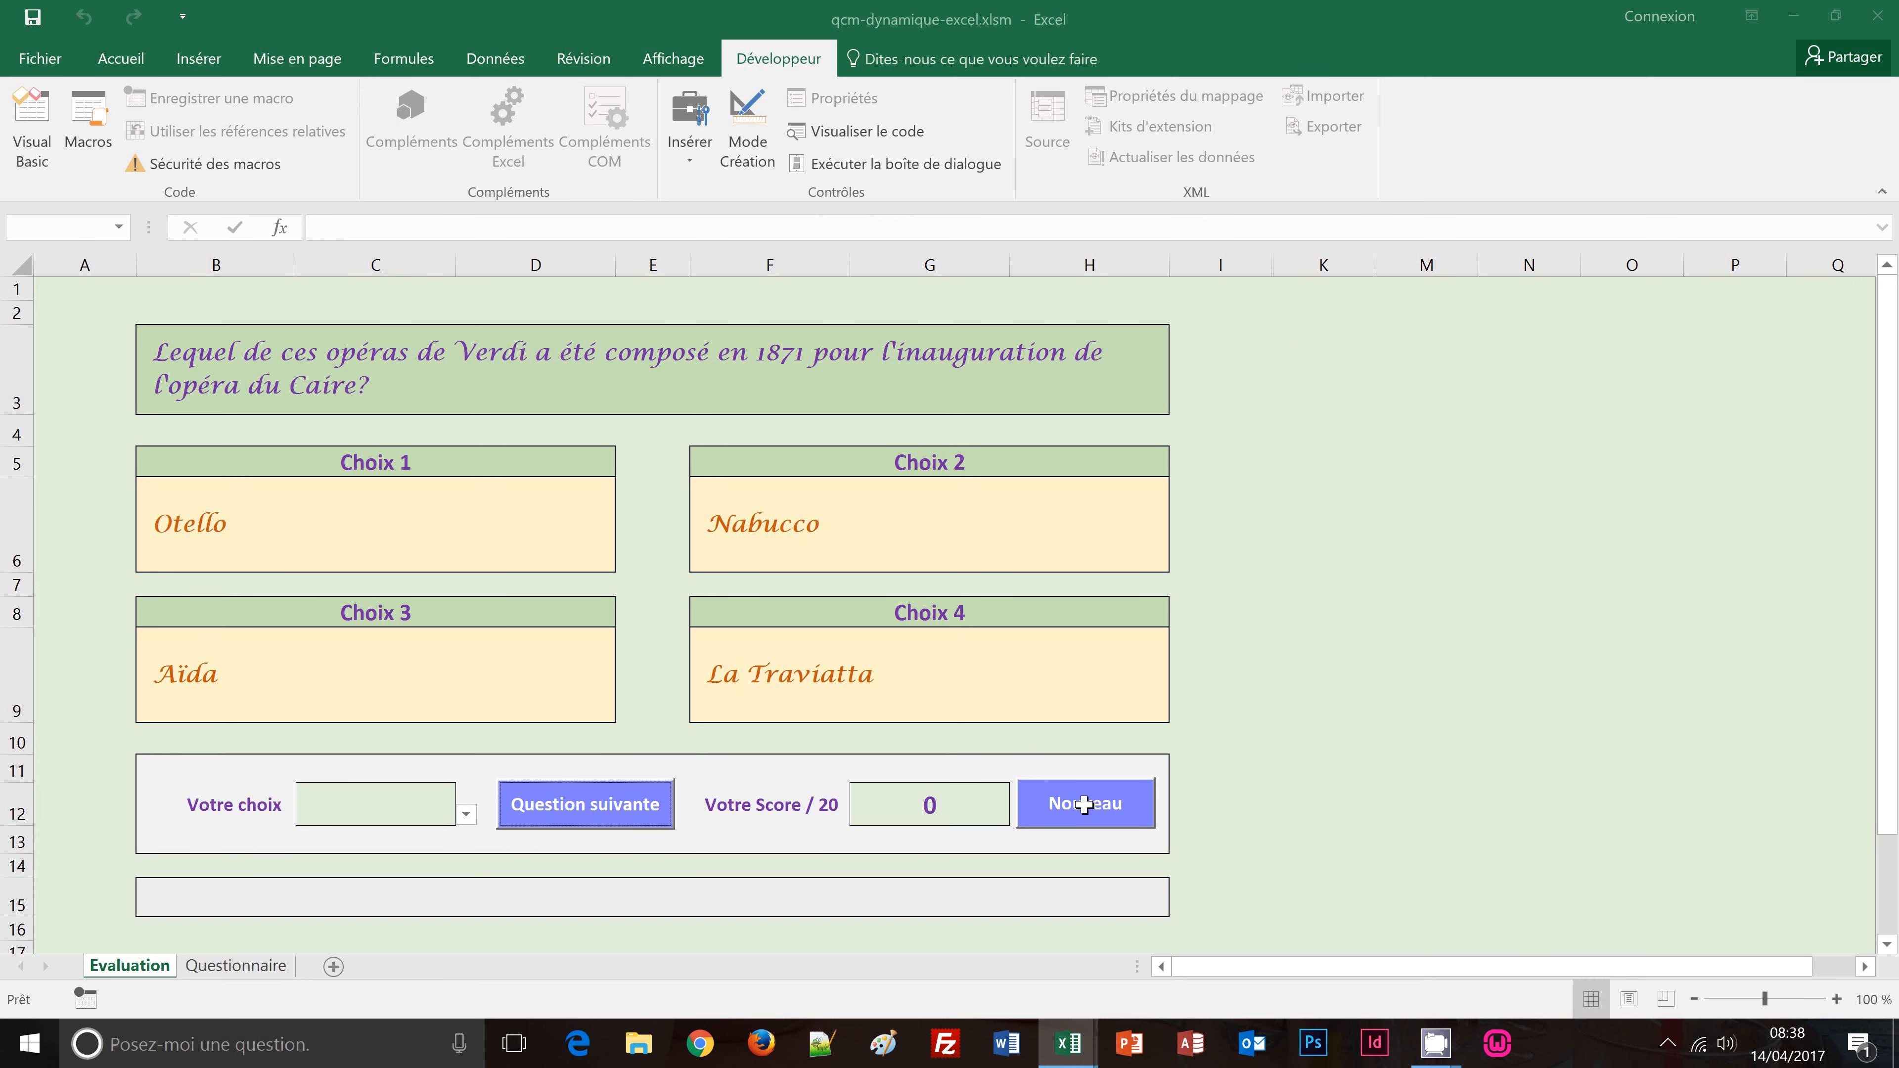
Step: Test the quiz by choosing answer 4 in the Votre choix cell C12 and submitting it with Question suivante
left_click(466, 814)
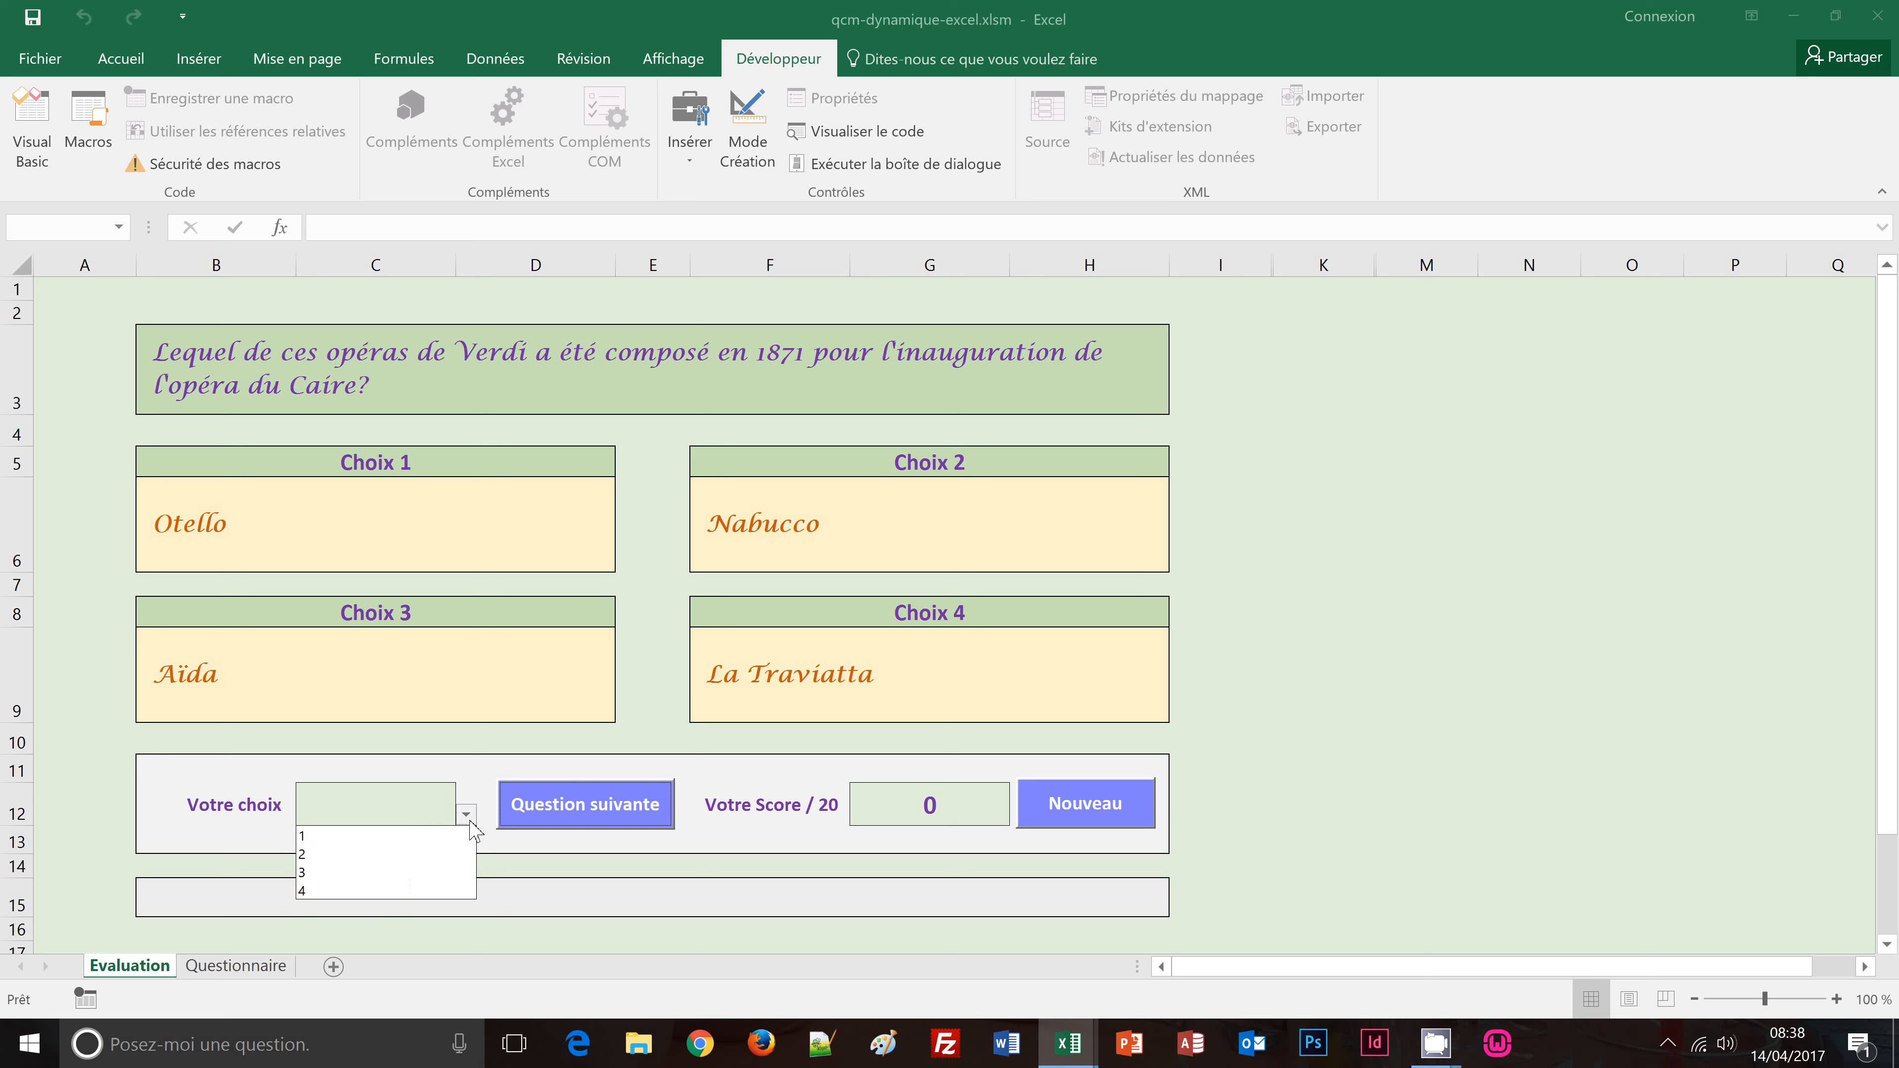
left_click(397, 892)
left_click(625, 816)
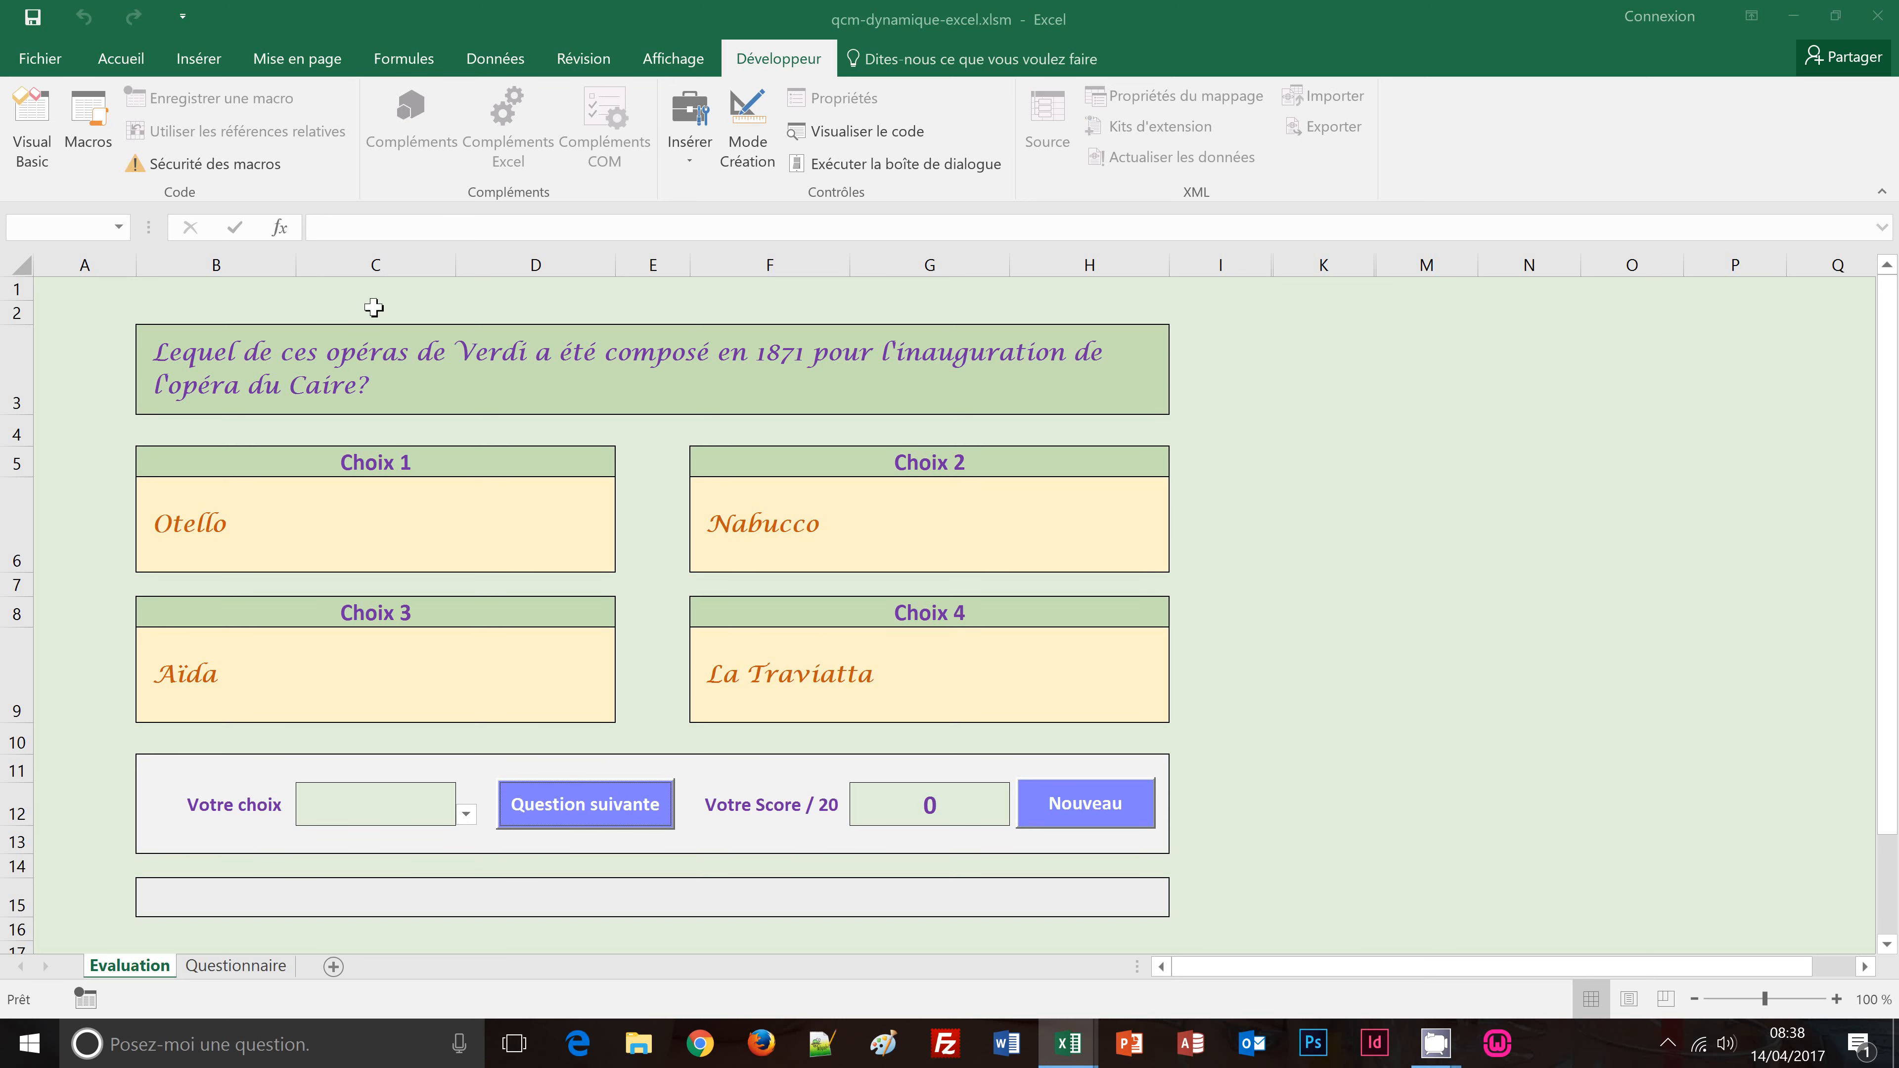
Step: Enter 2 as the user's answer in Rep. U cell H2 on Questionnaire and compare the question displayed on Evaluation
left_click(236, 966)
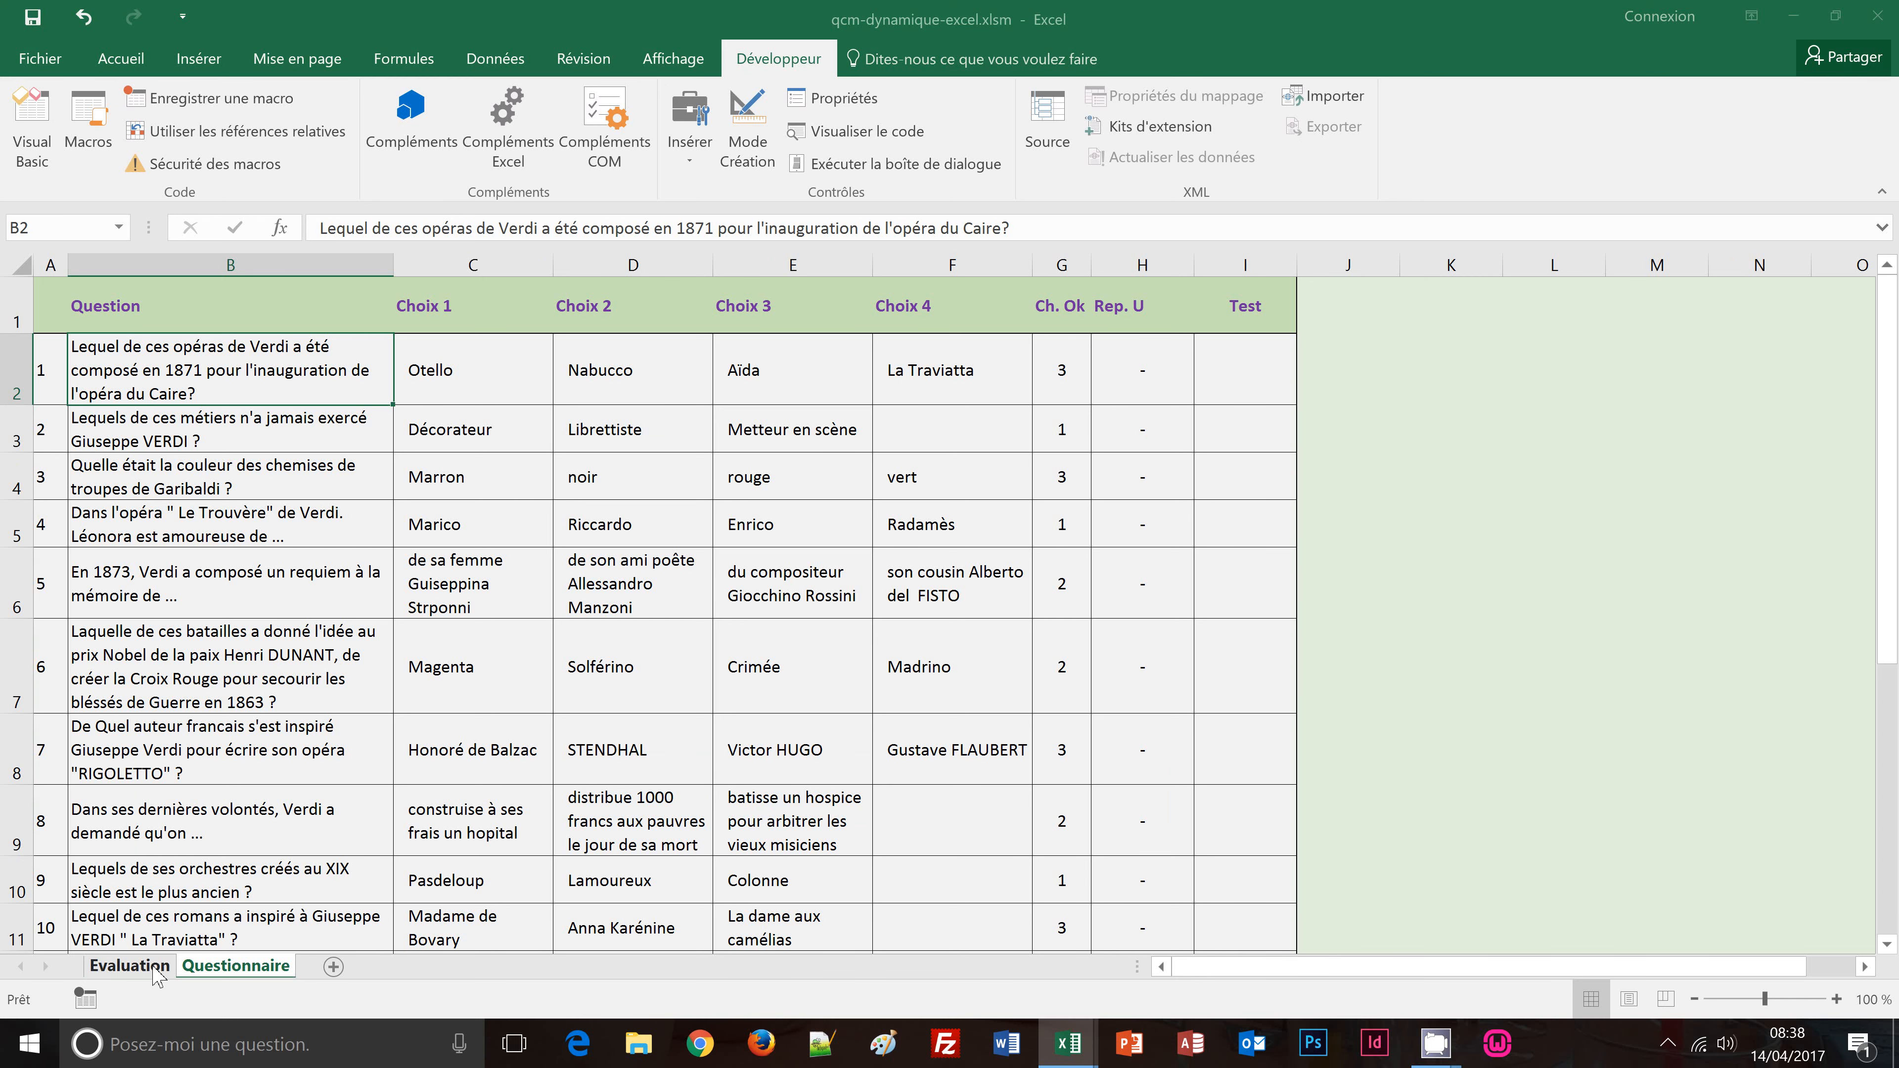
left_click(129, 966)
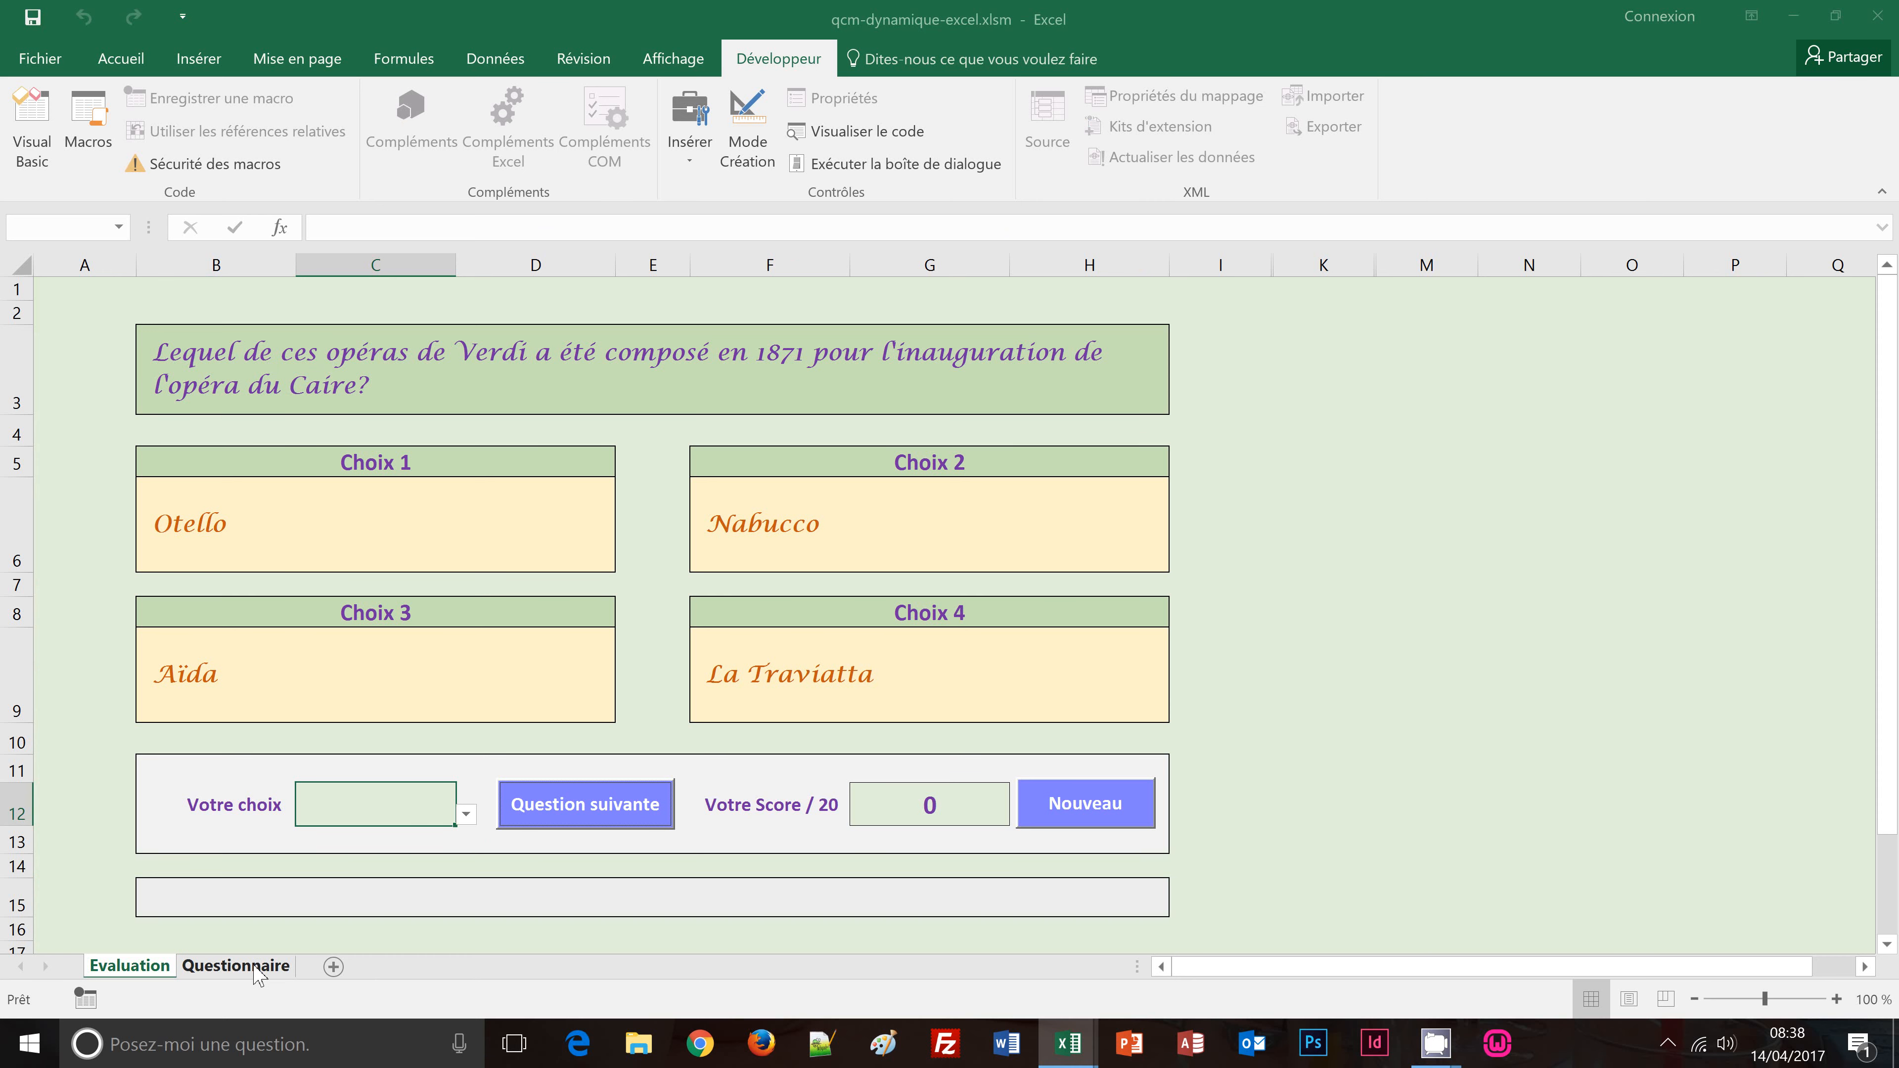
left_click(270, 969)
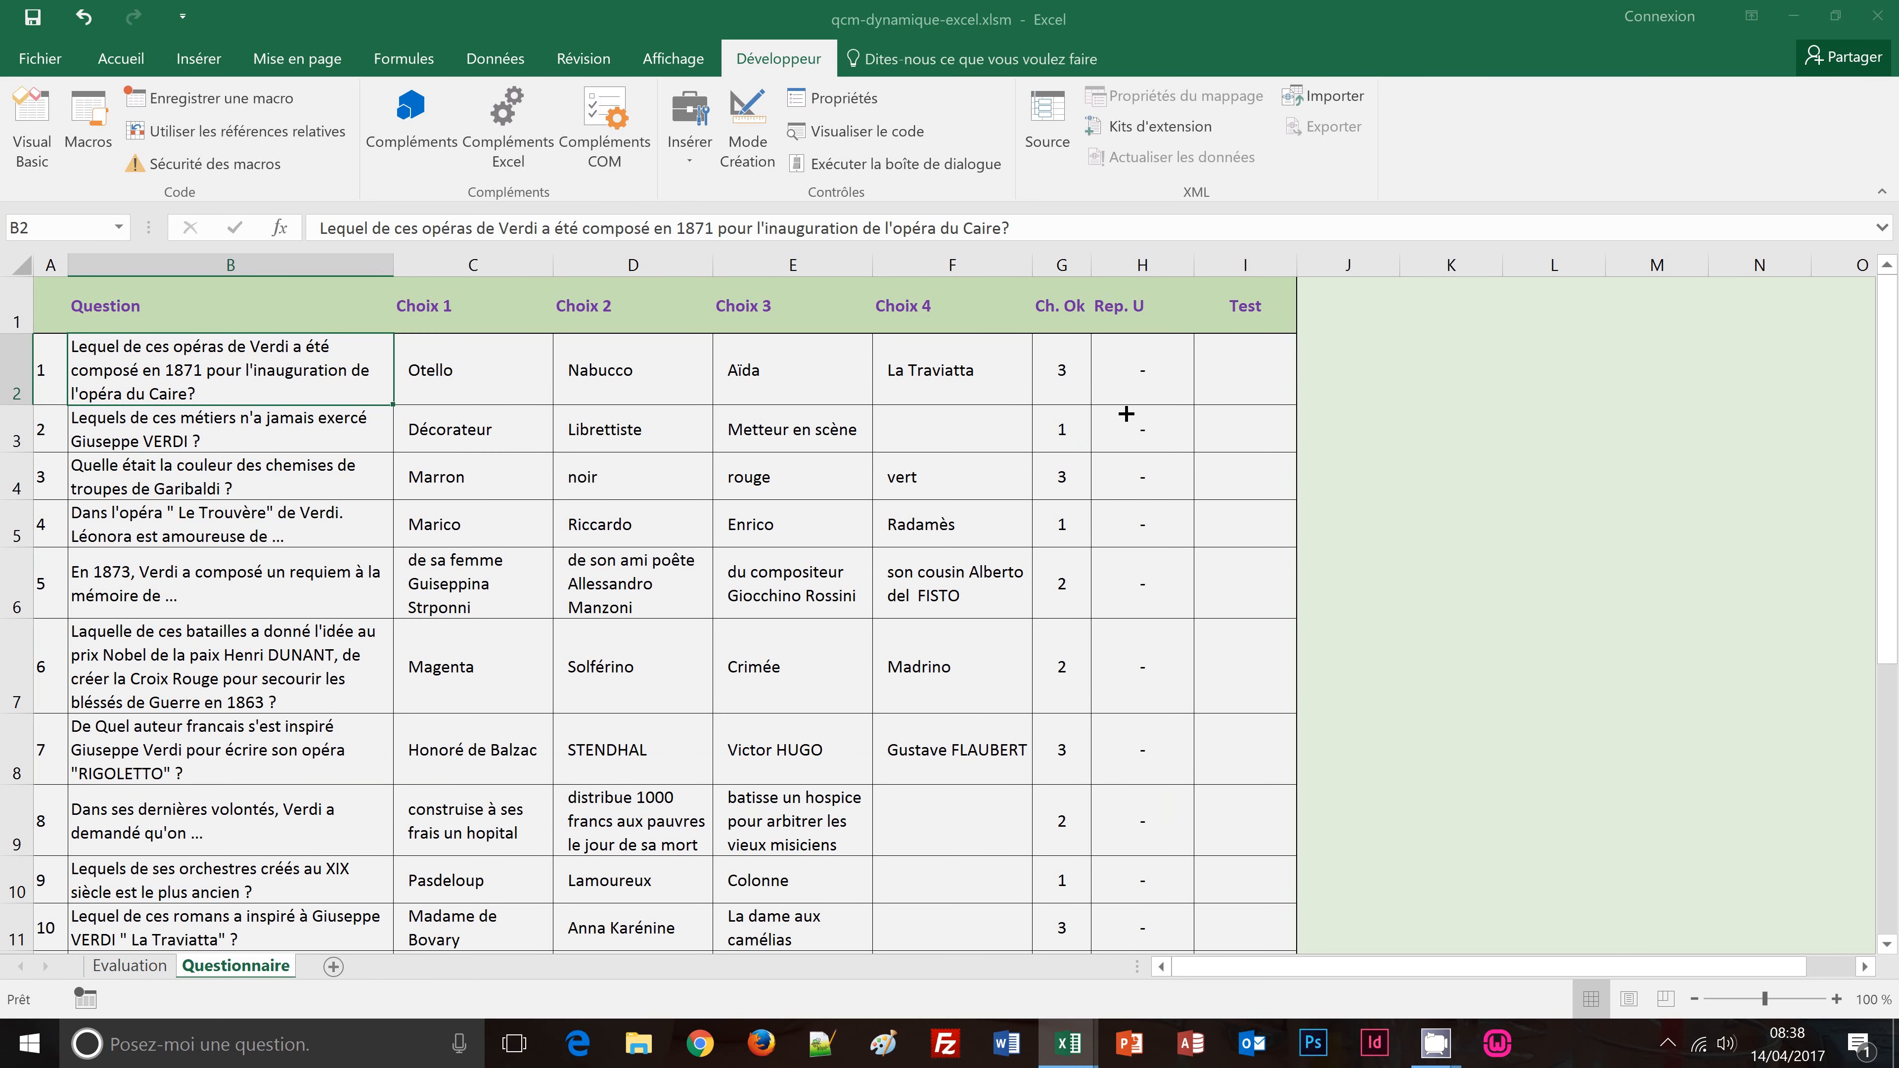
left_click(1147, 380)
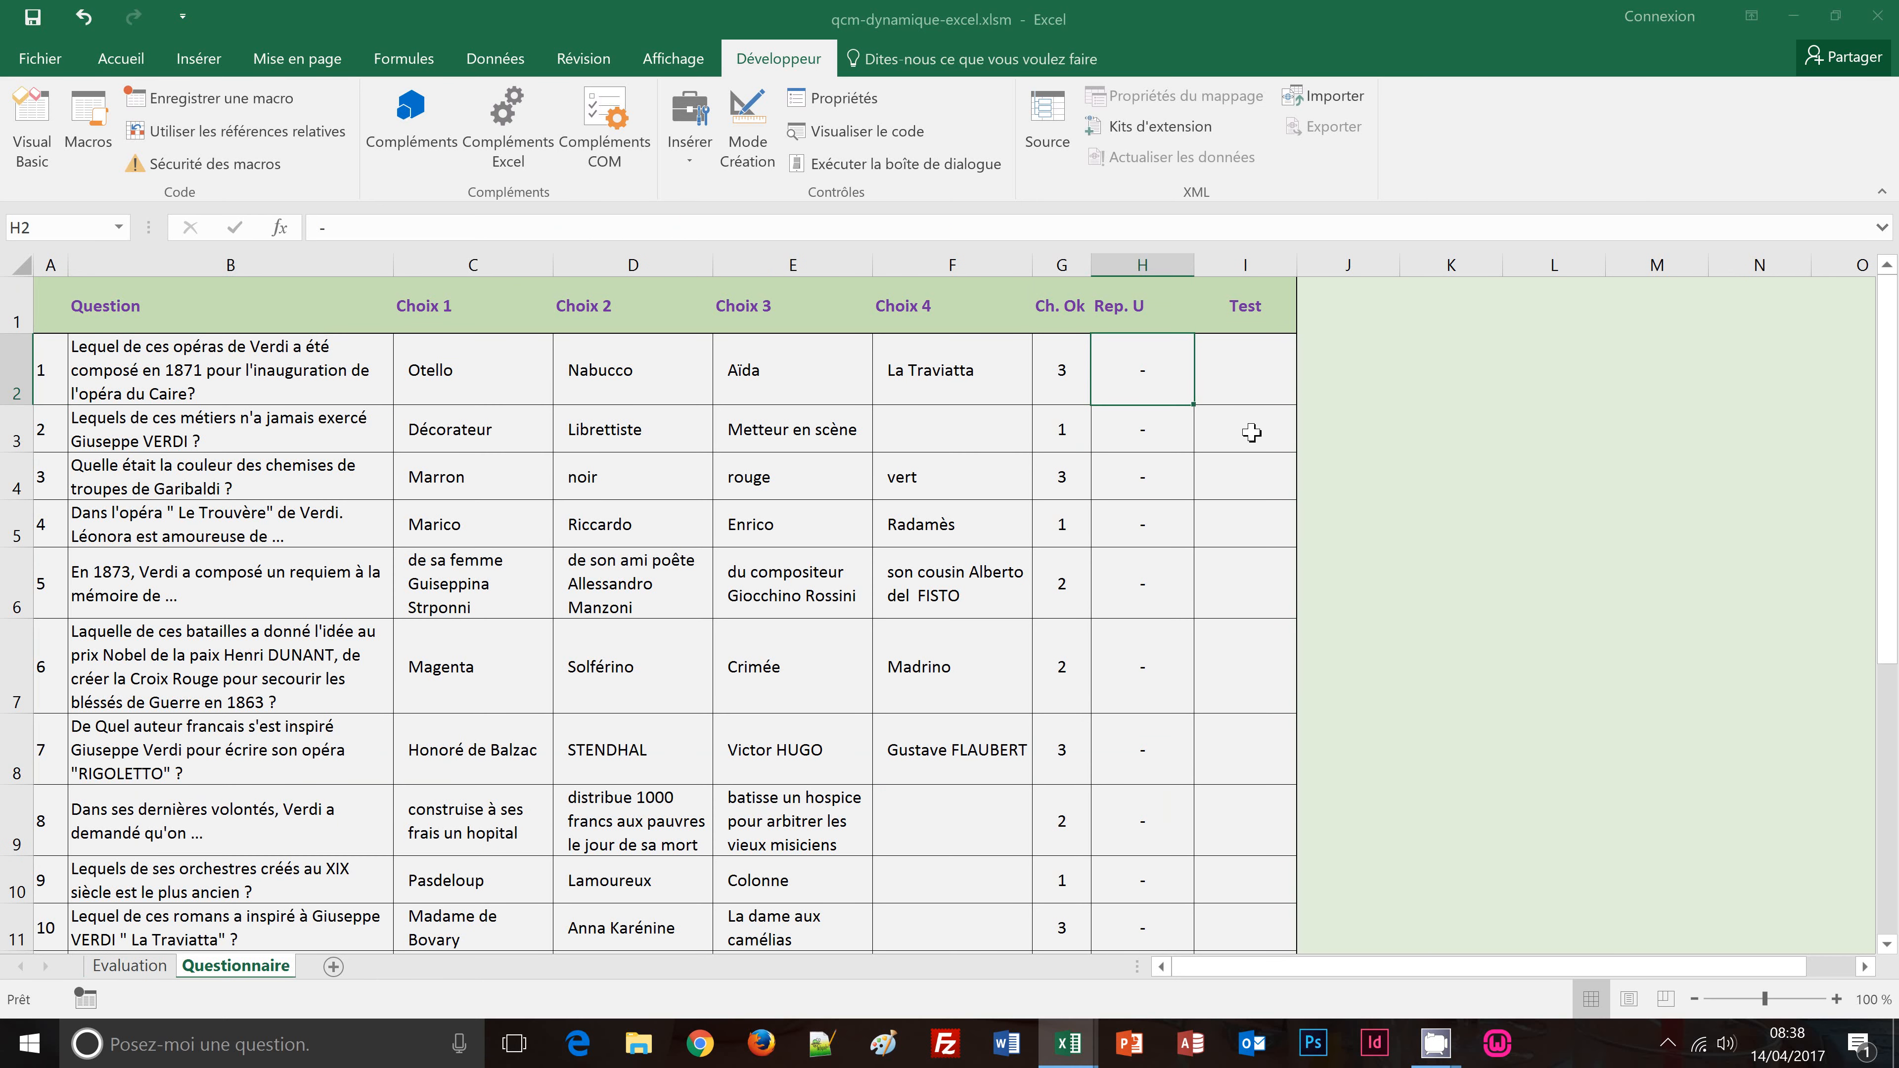
type("2")
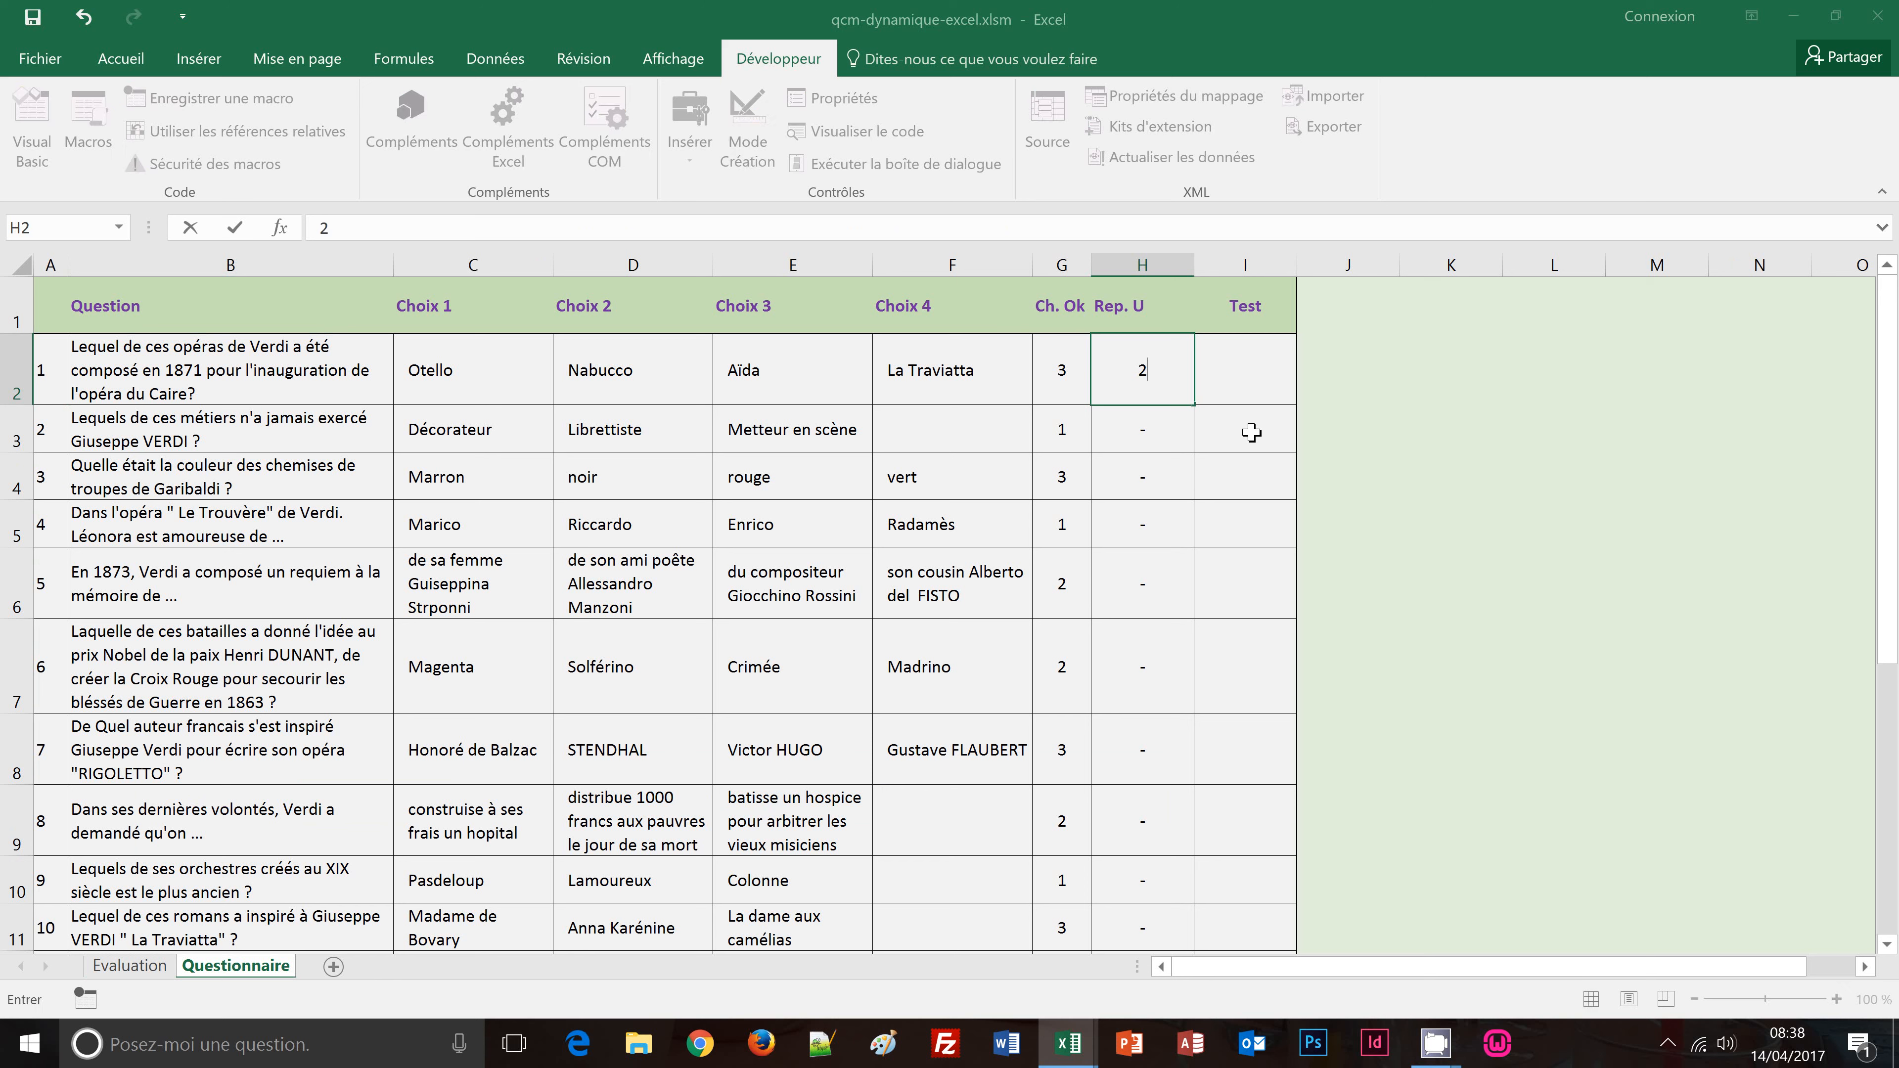
key("Return")
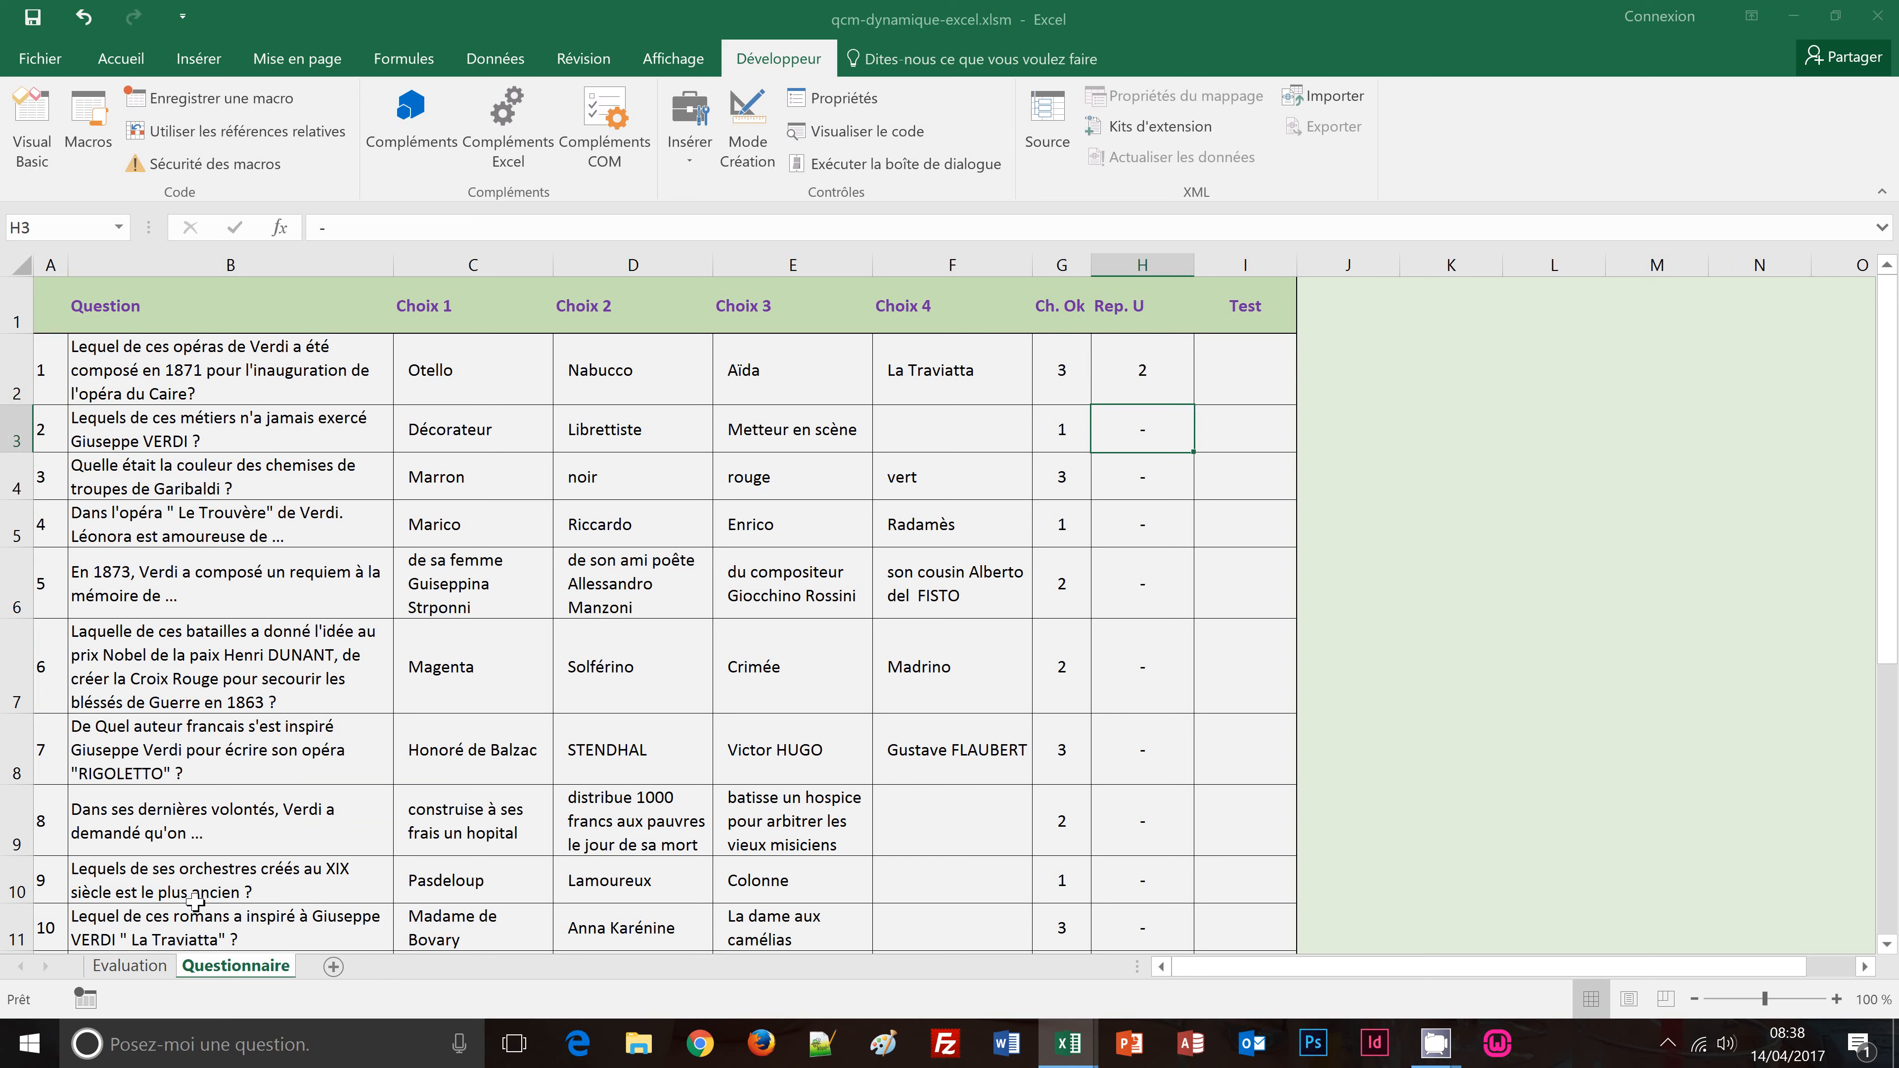
left_click(144, 972)
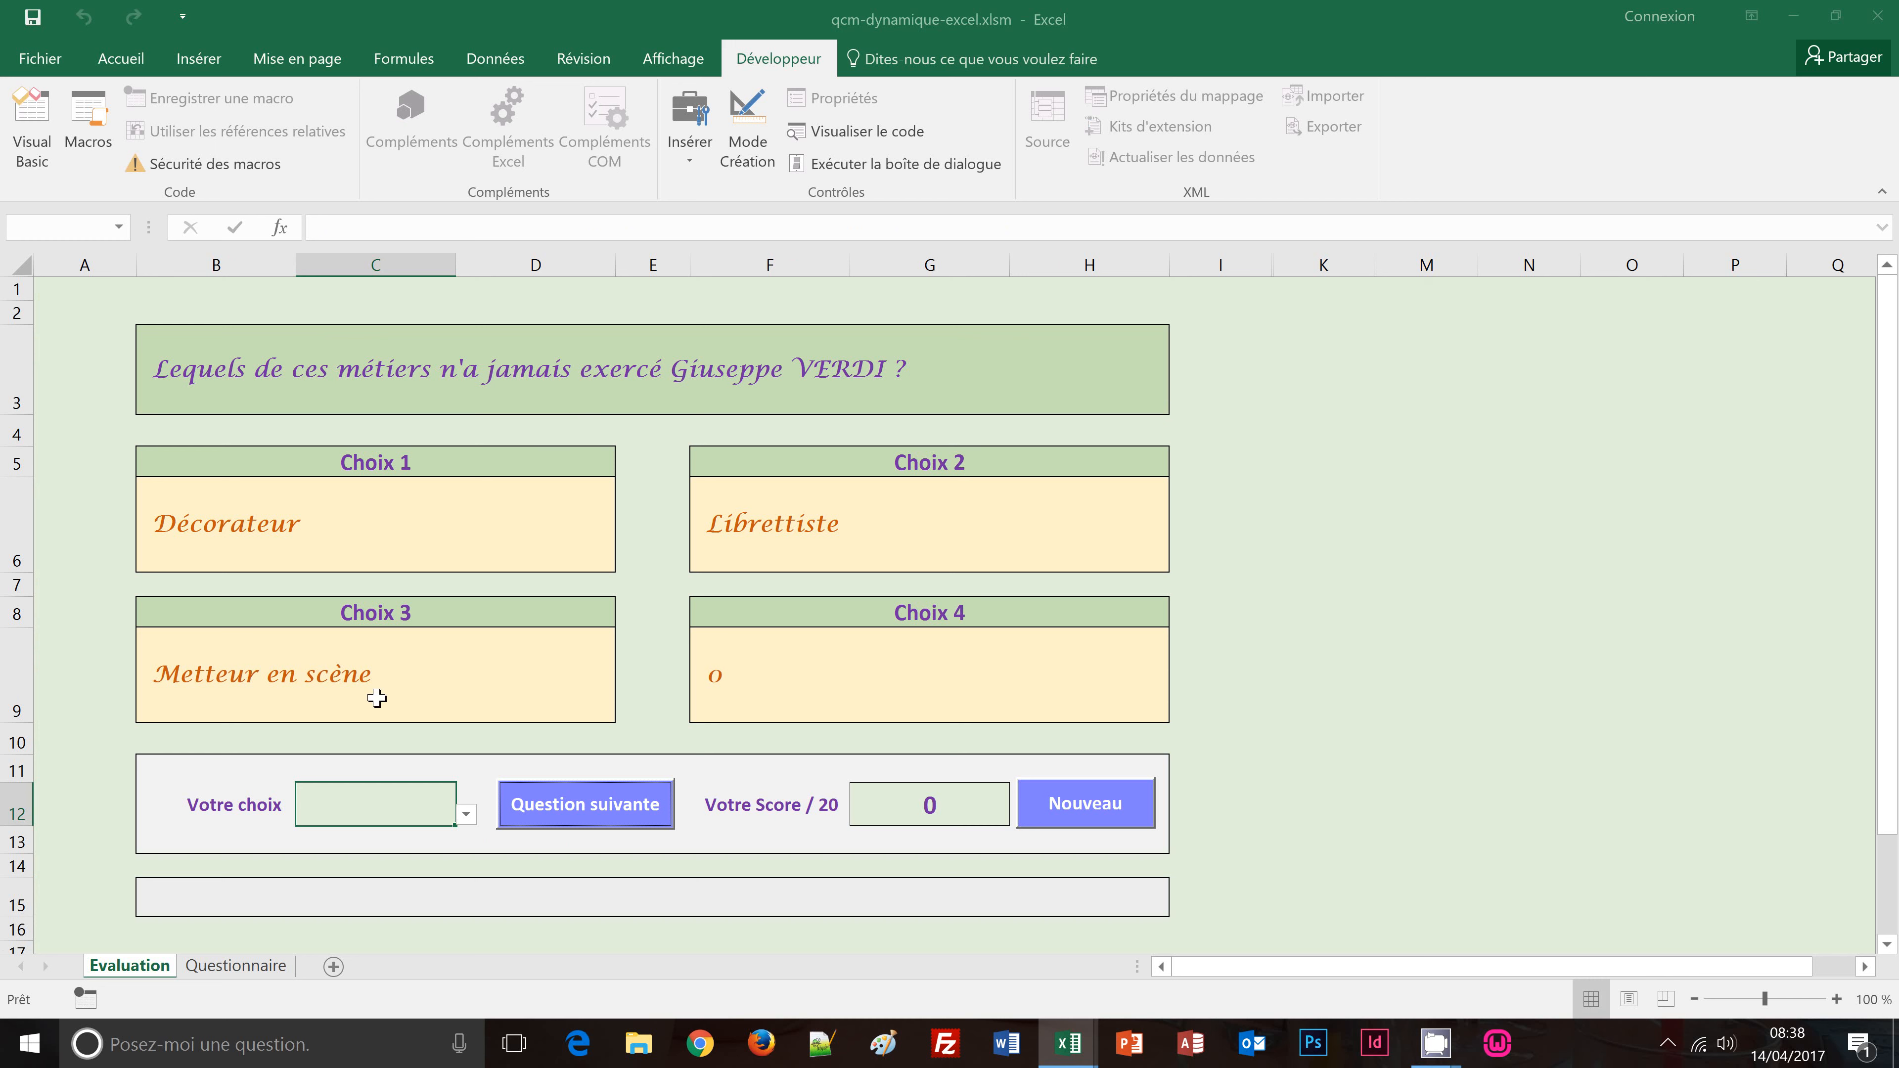
left_click(236, 966)
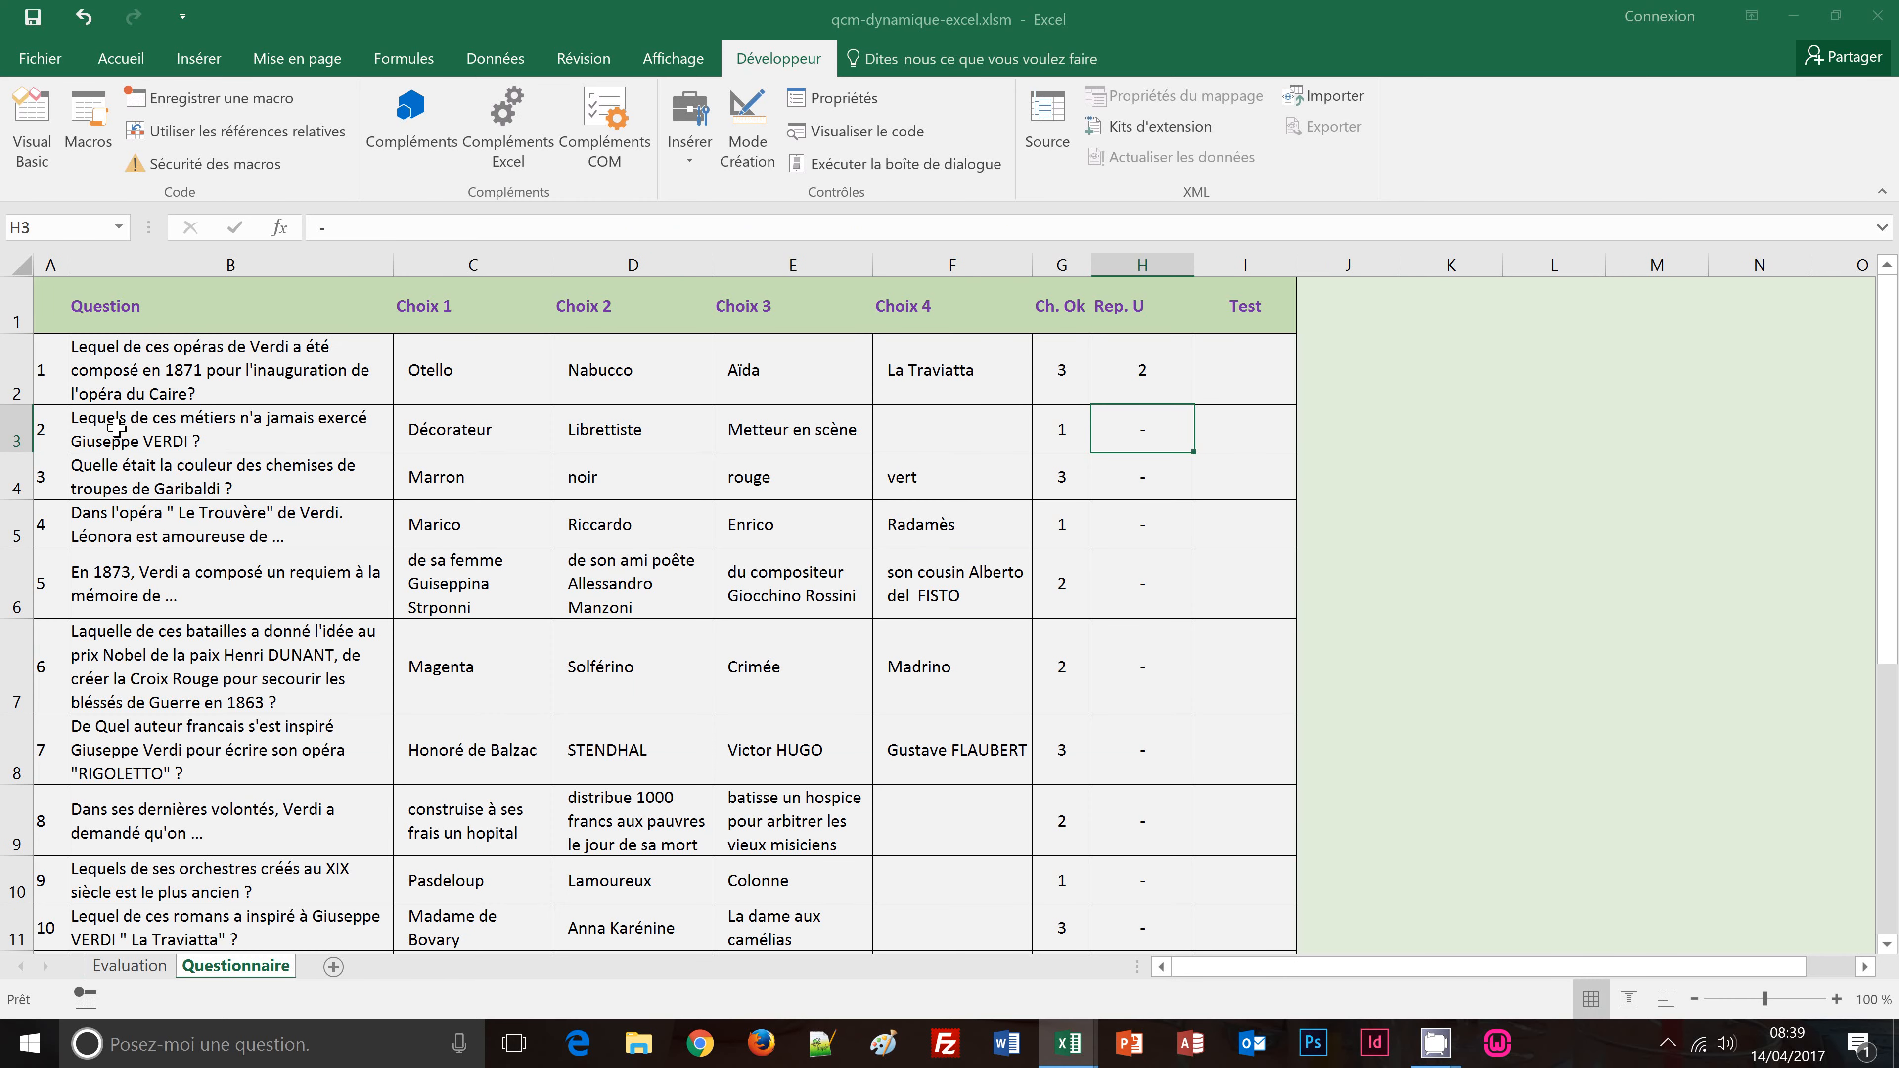
left_click(130, 967)
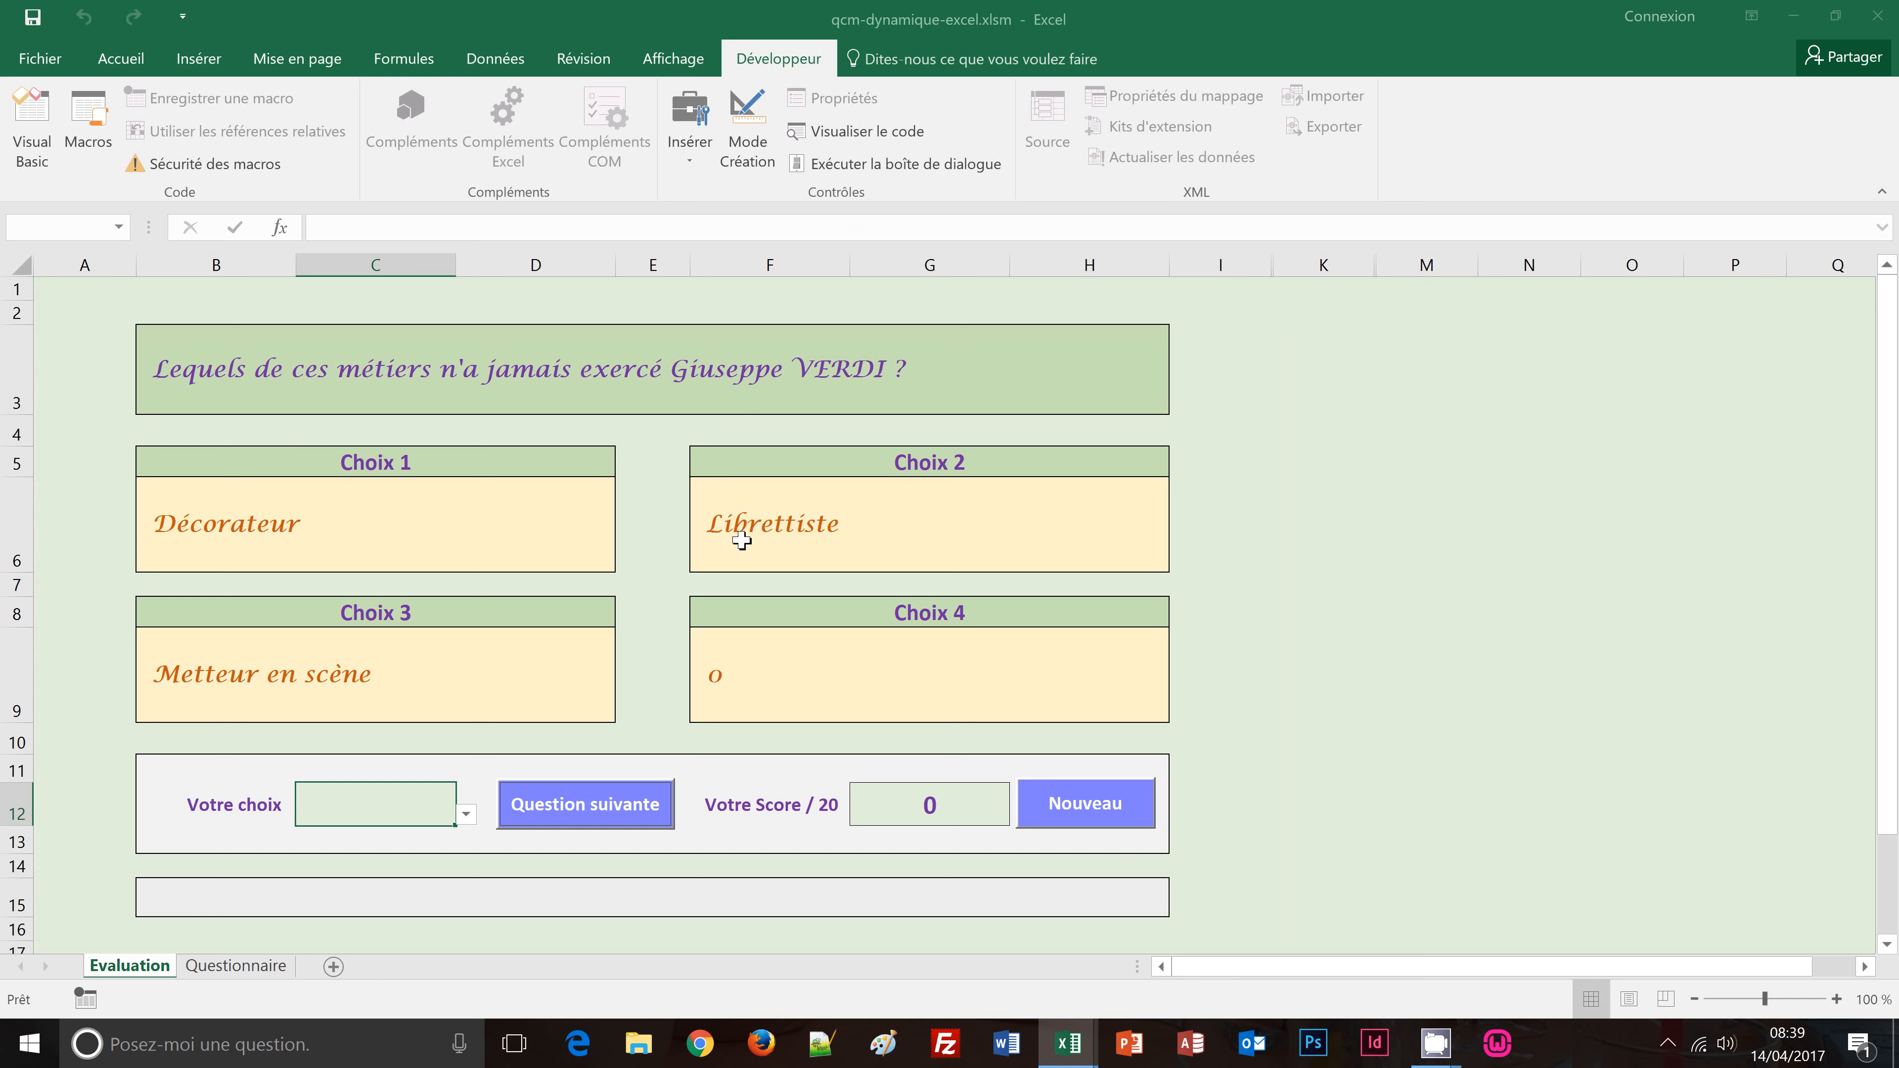
Step: Put the hyphen back in Rep. U cell H2 on the Questionnaire sheet
left_click(234, 967)
left_click(1145, 376)
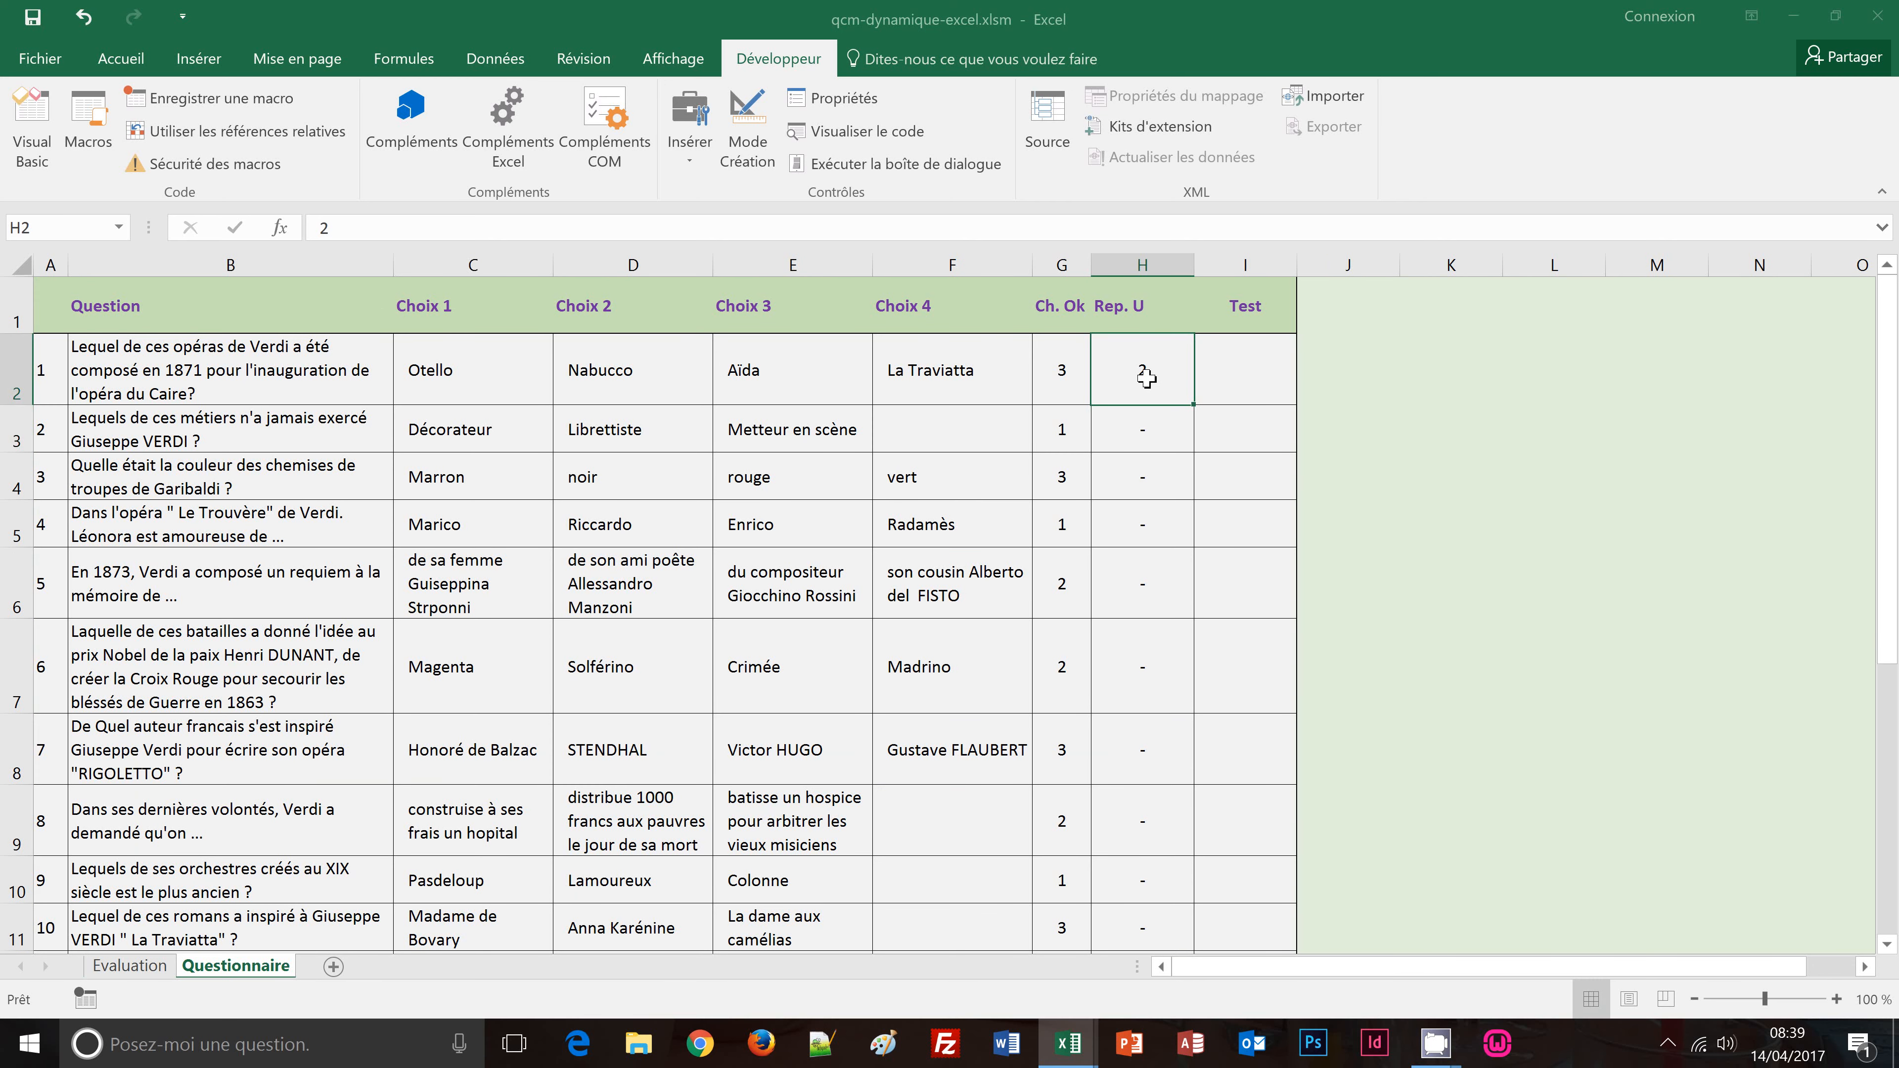
type("-")
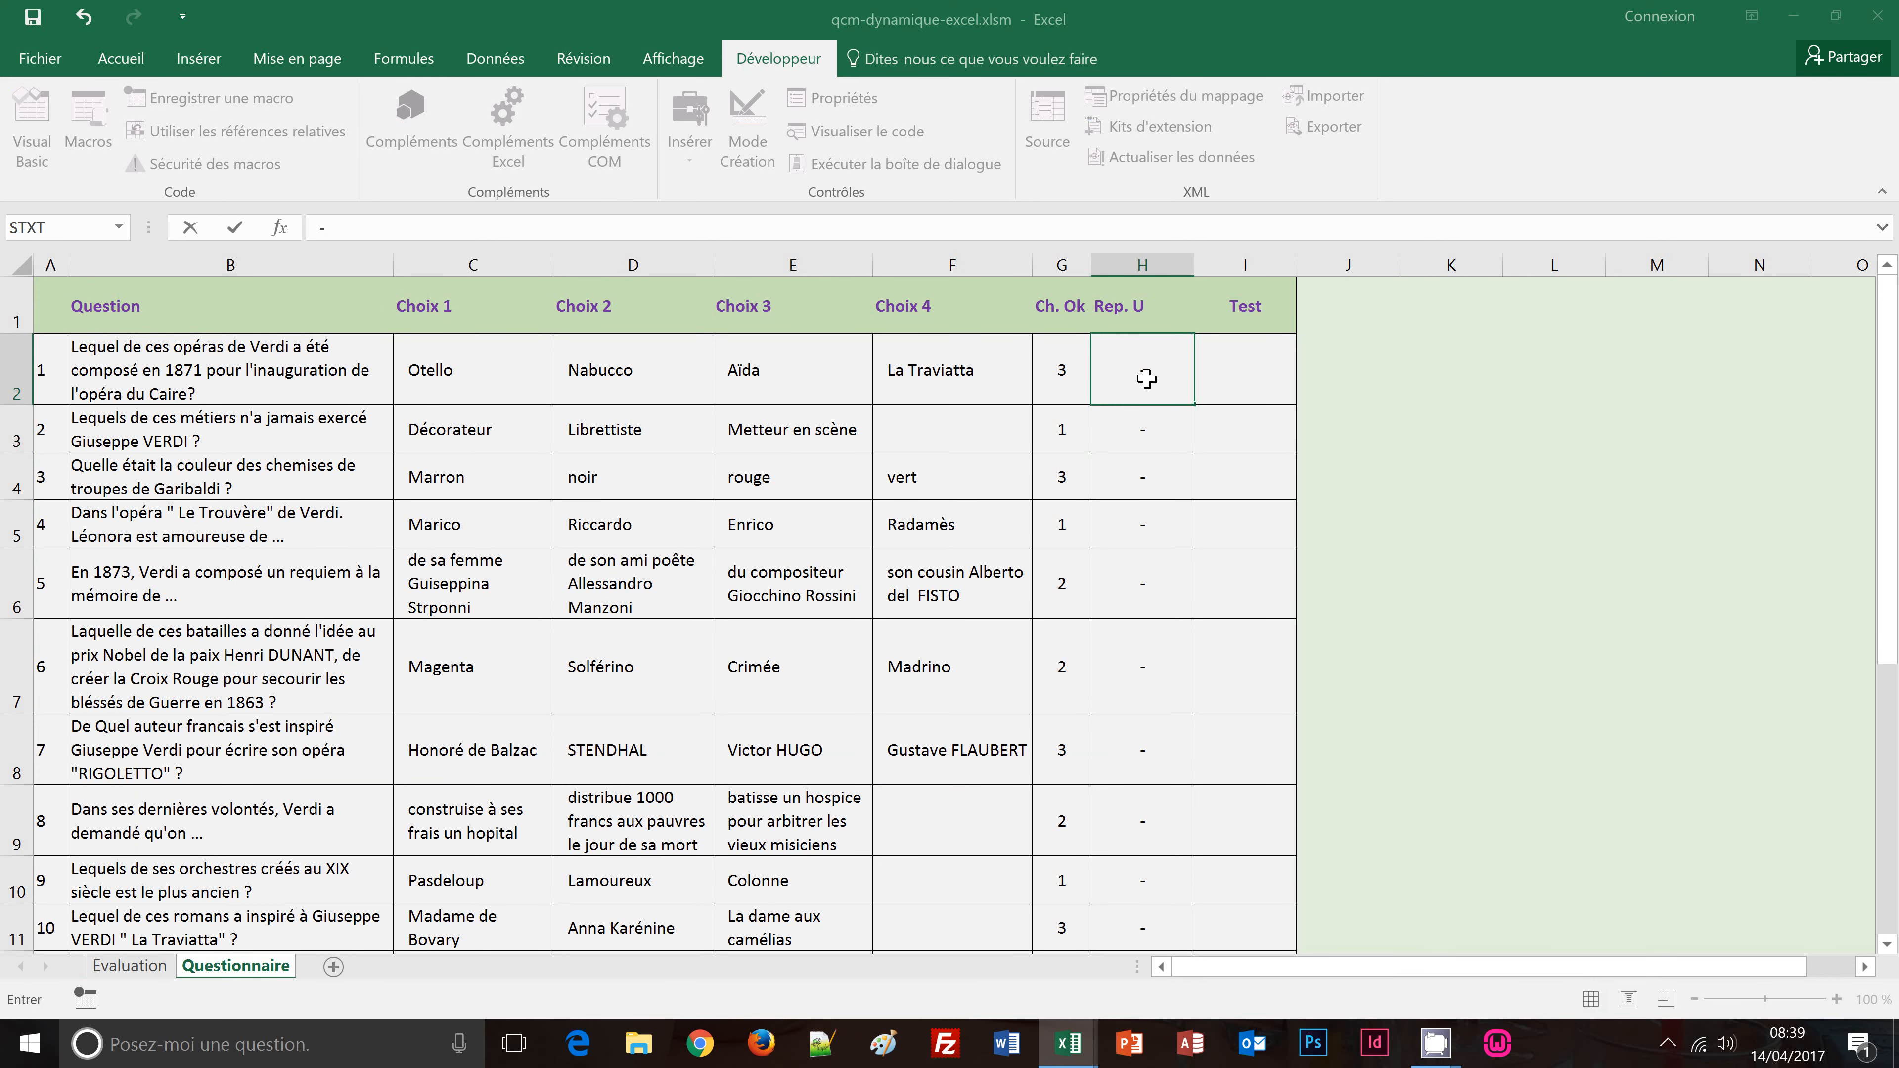
key("Return")
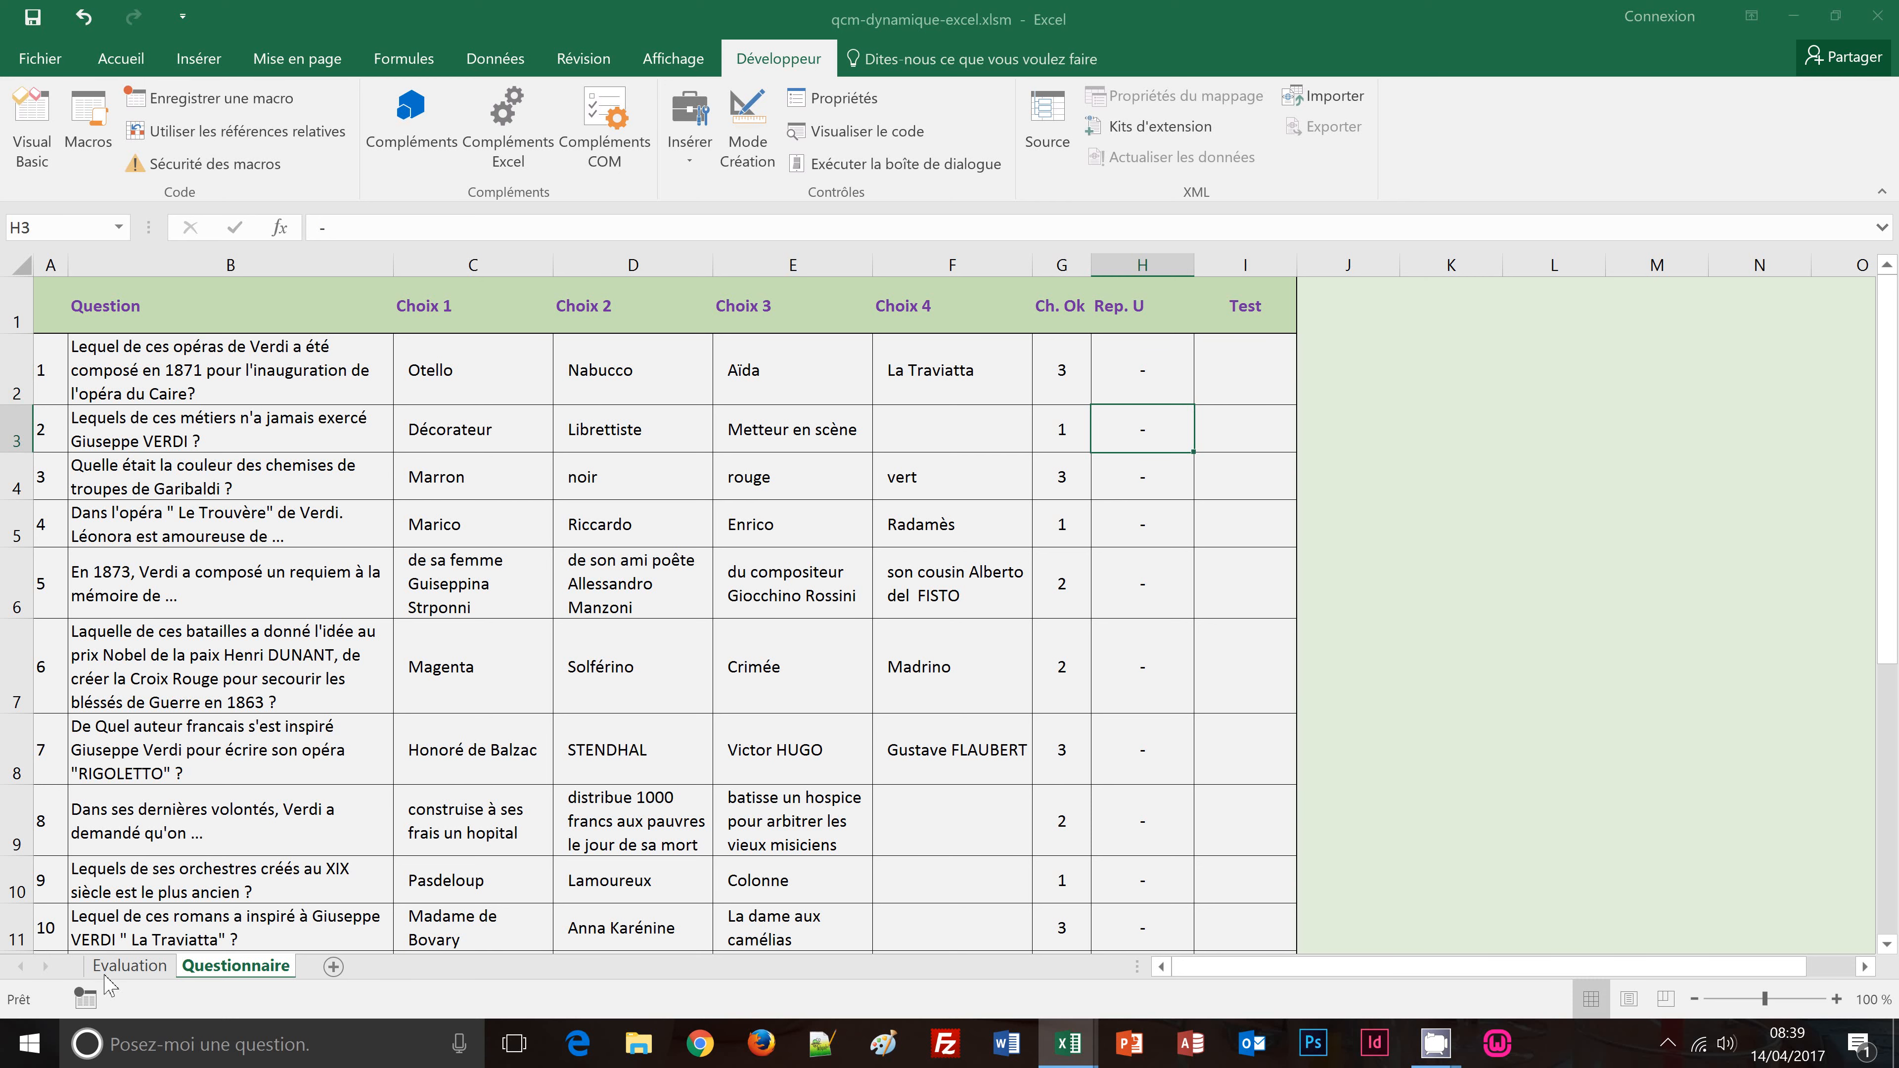
Step: Reset the quiz with Nouveau on the Evaluation sheet and check the Rep. U column on Questionnaire
left_click(127, 966)
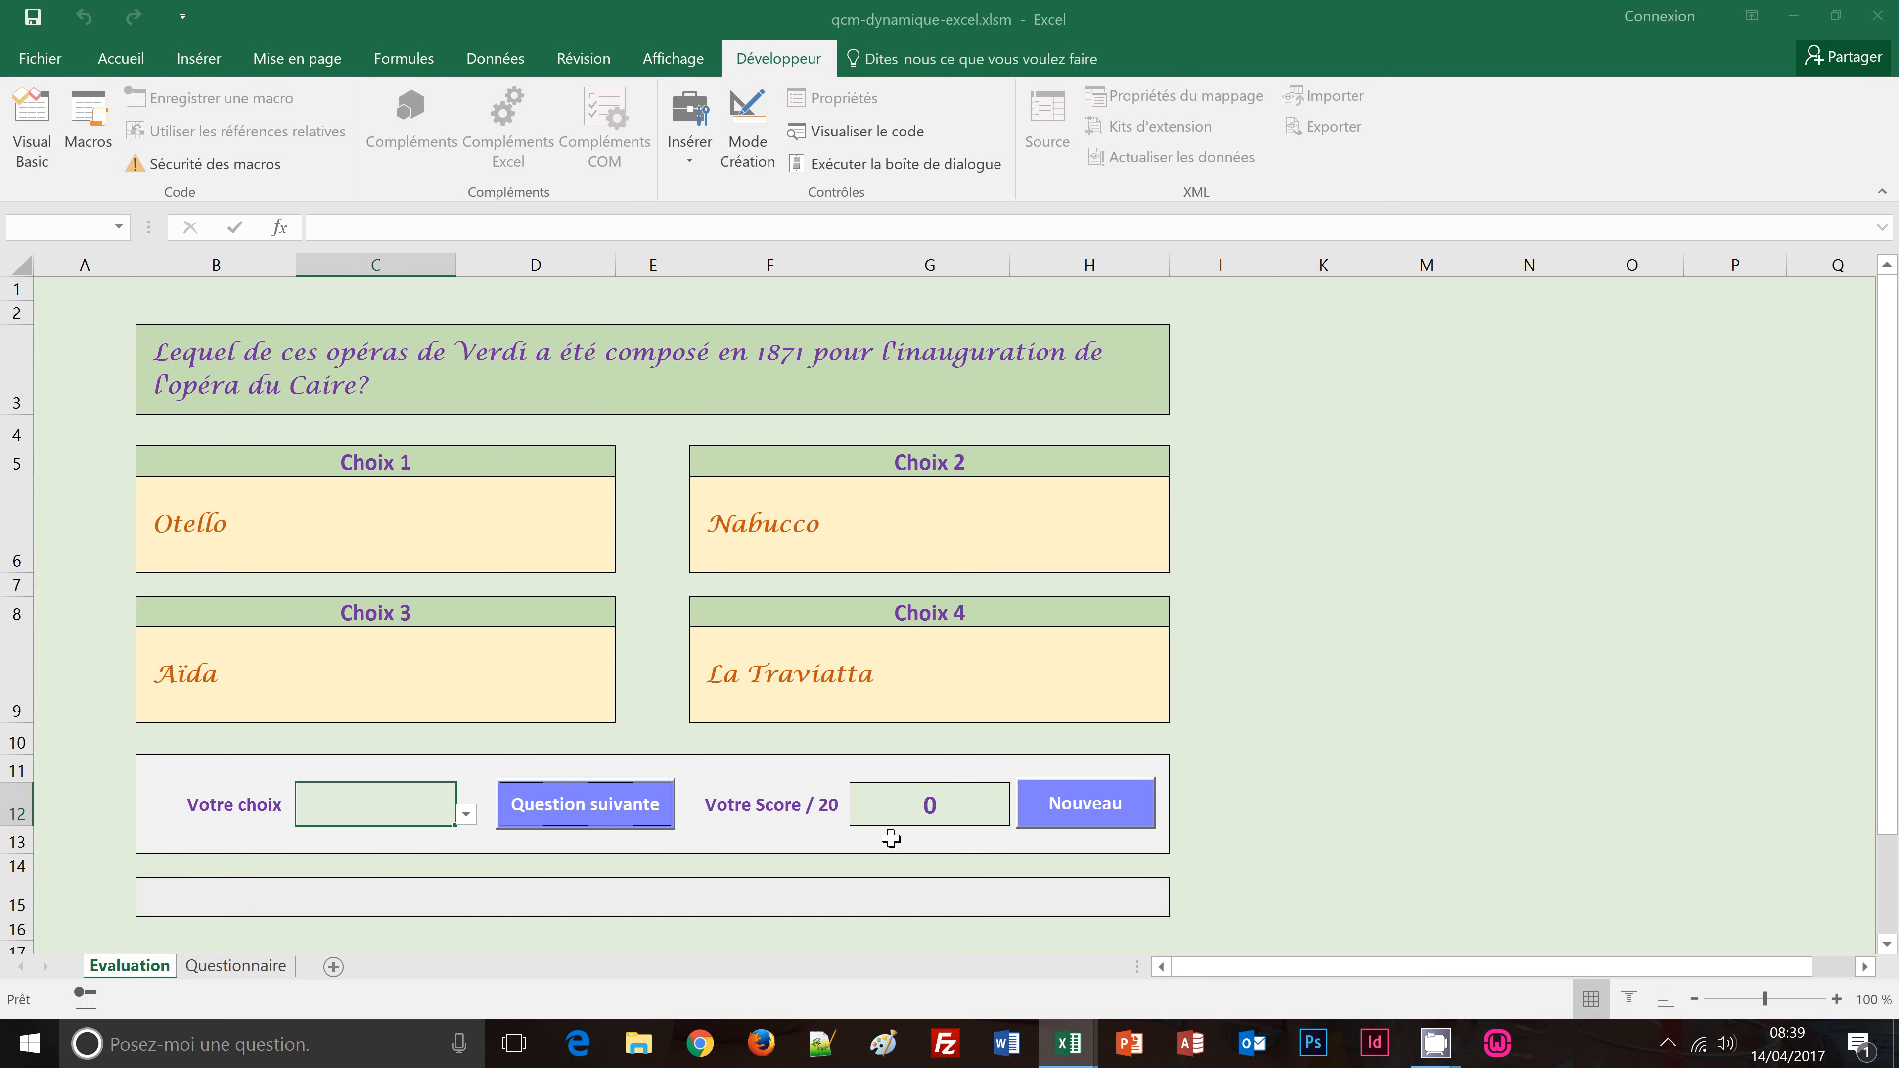
left_click(1051, 823)
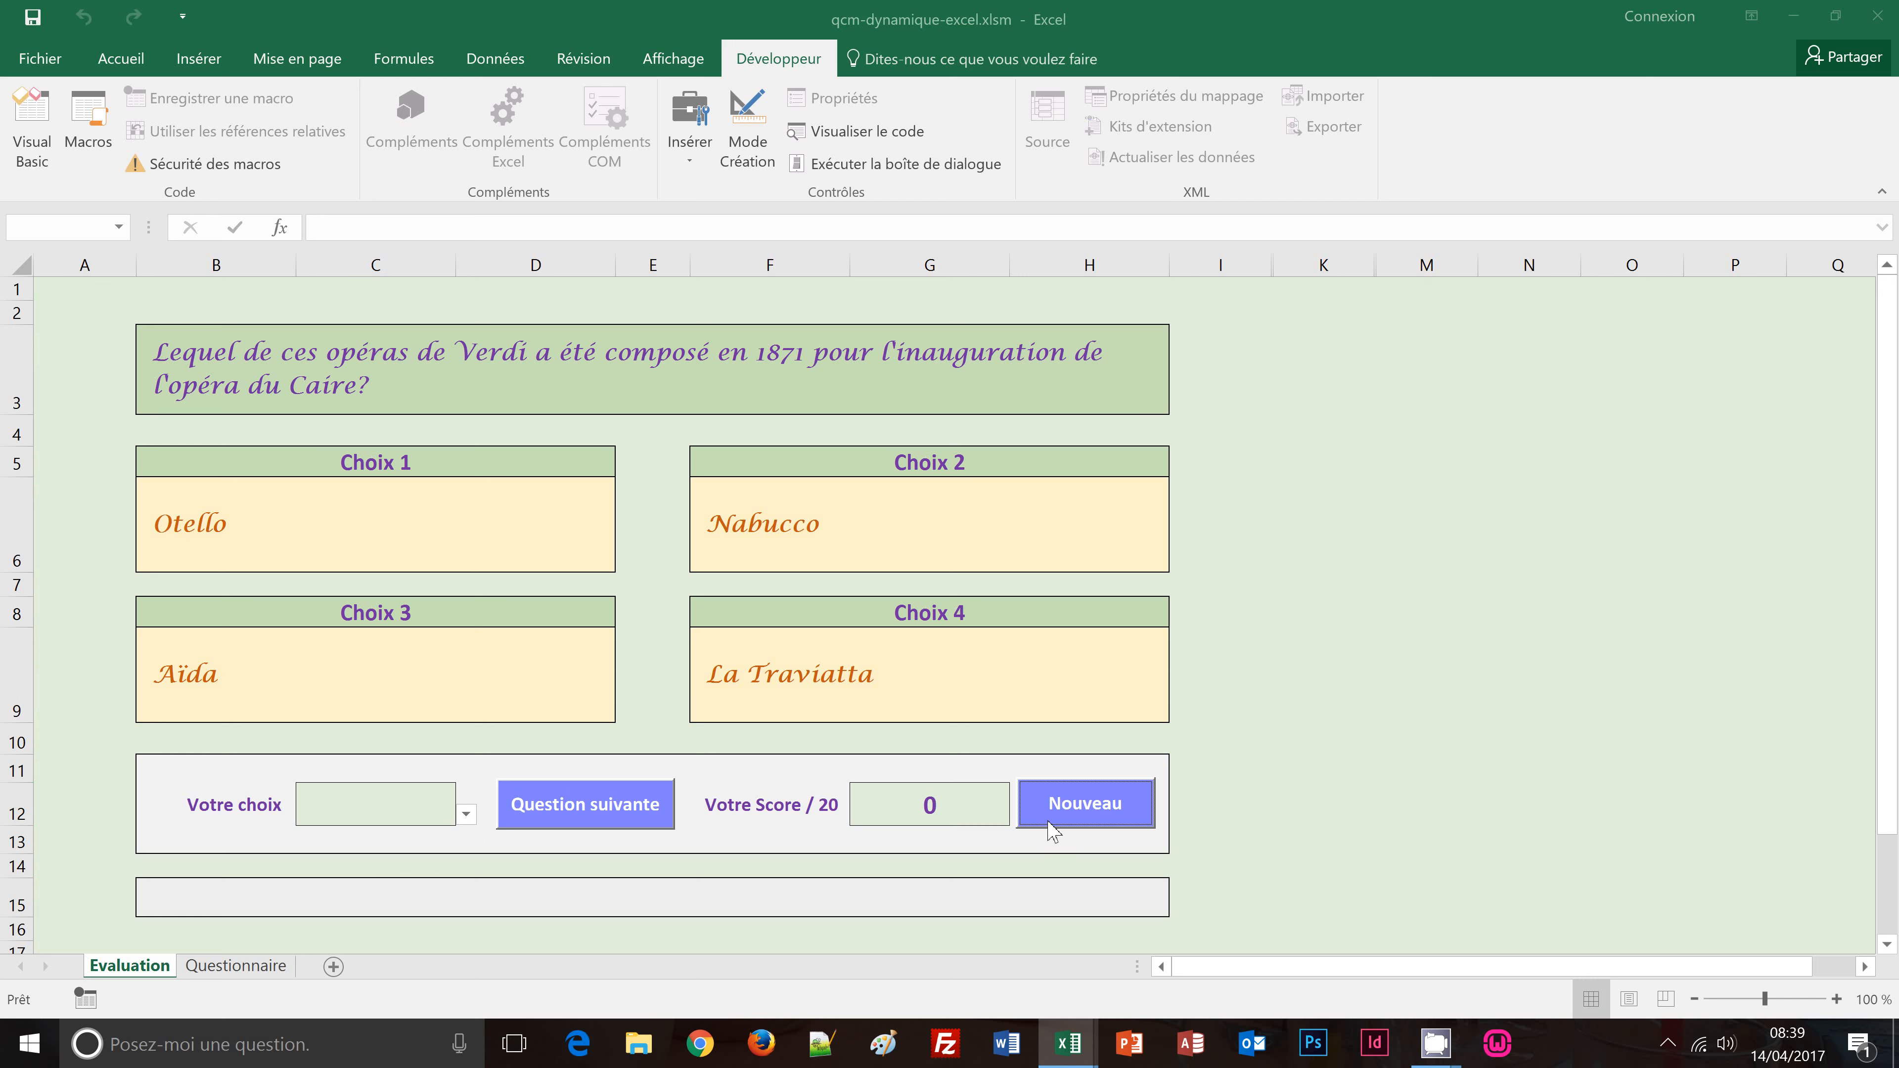
left_click(255, 973)
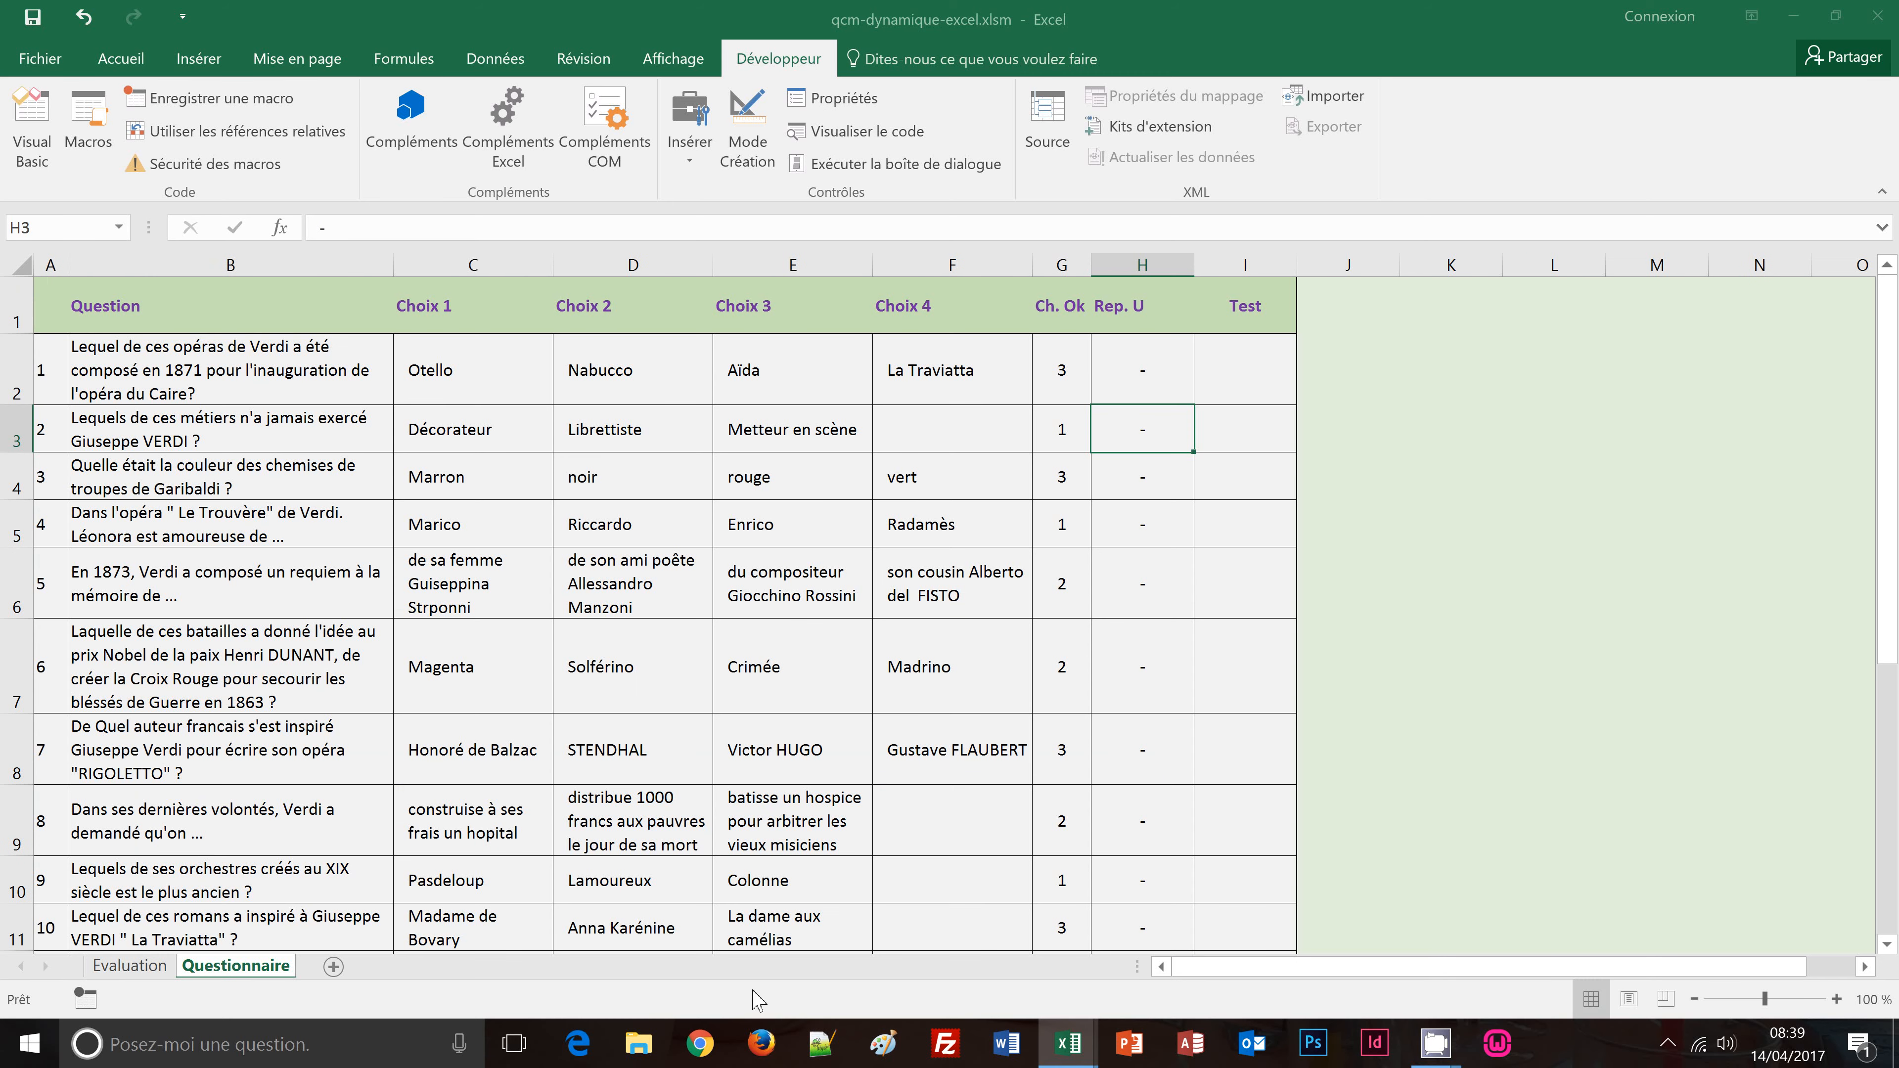
left_click(1118, 374)
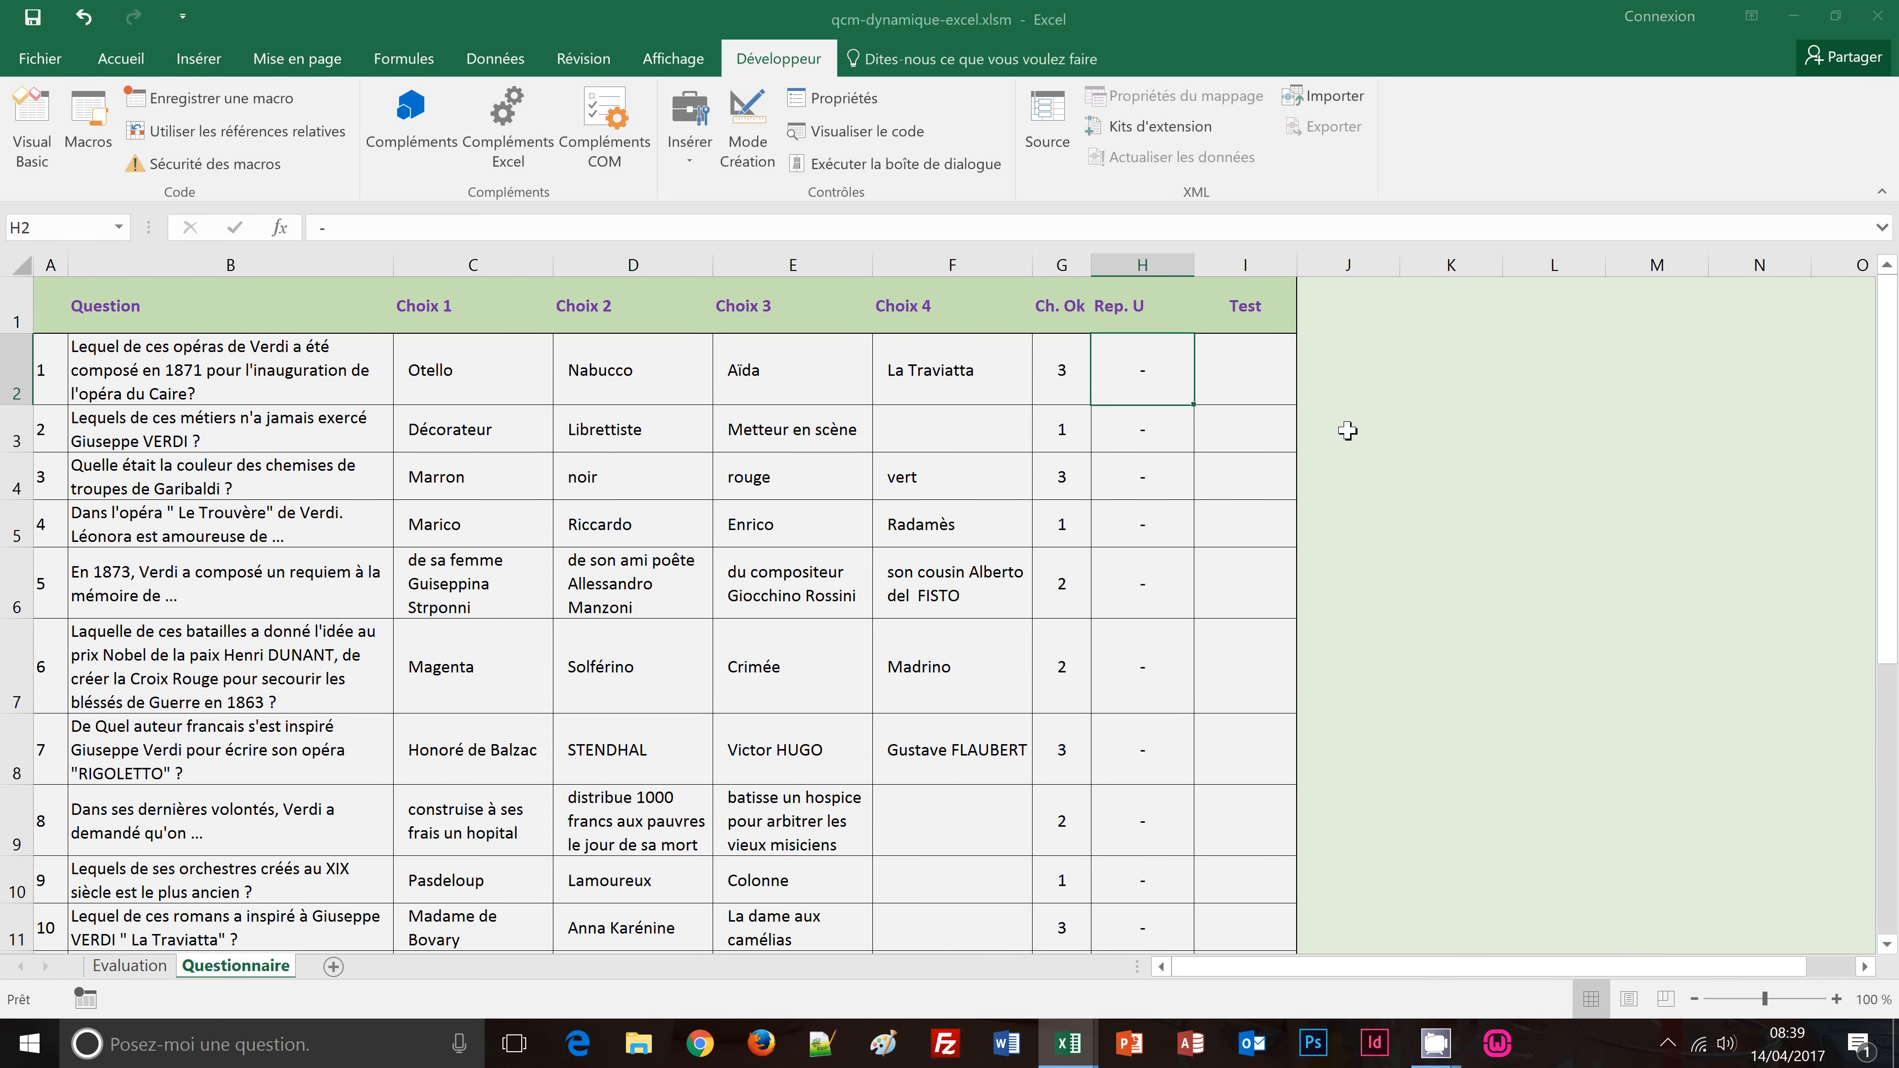
left_click(157, 973)
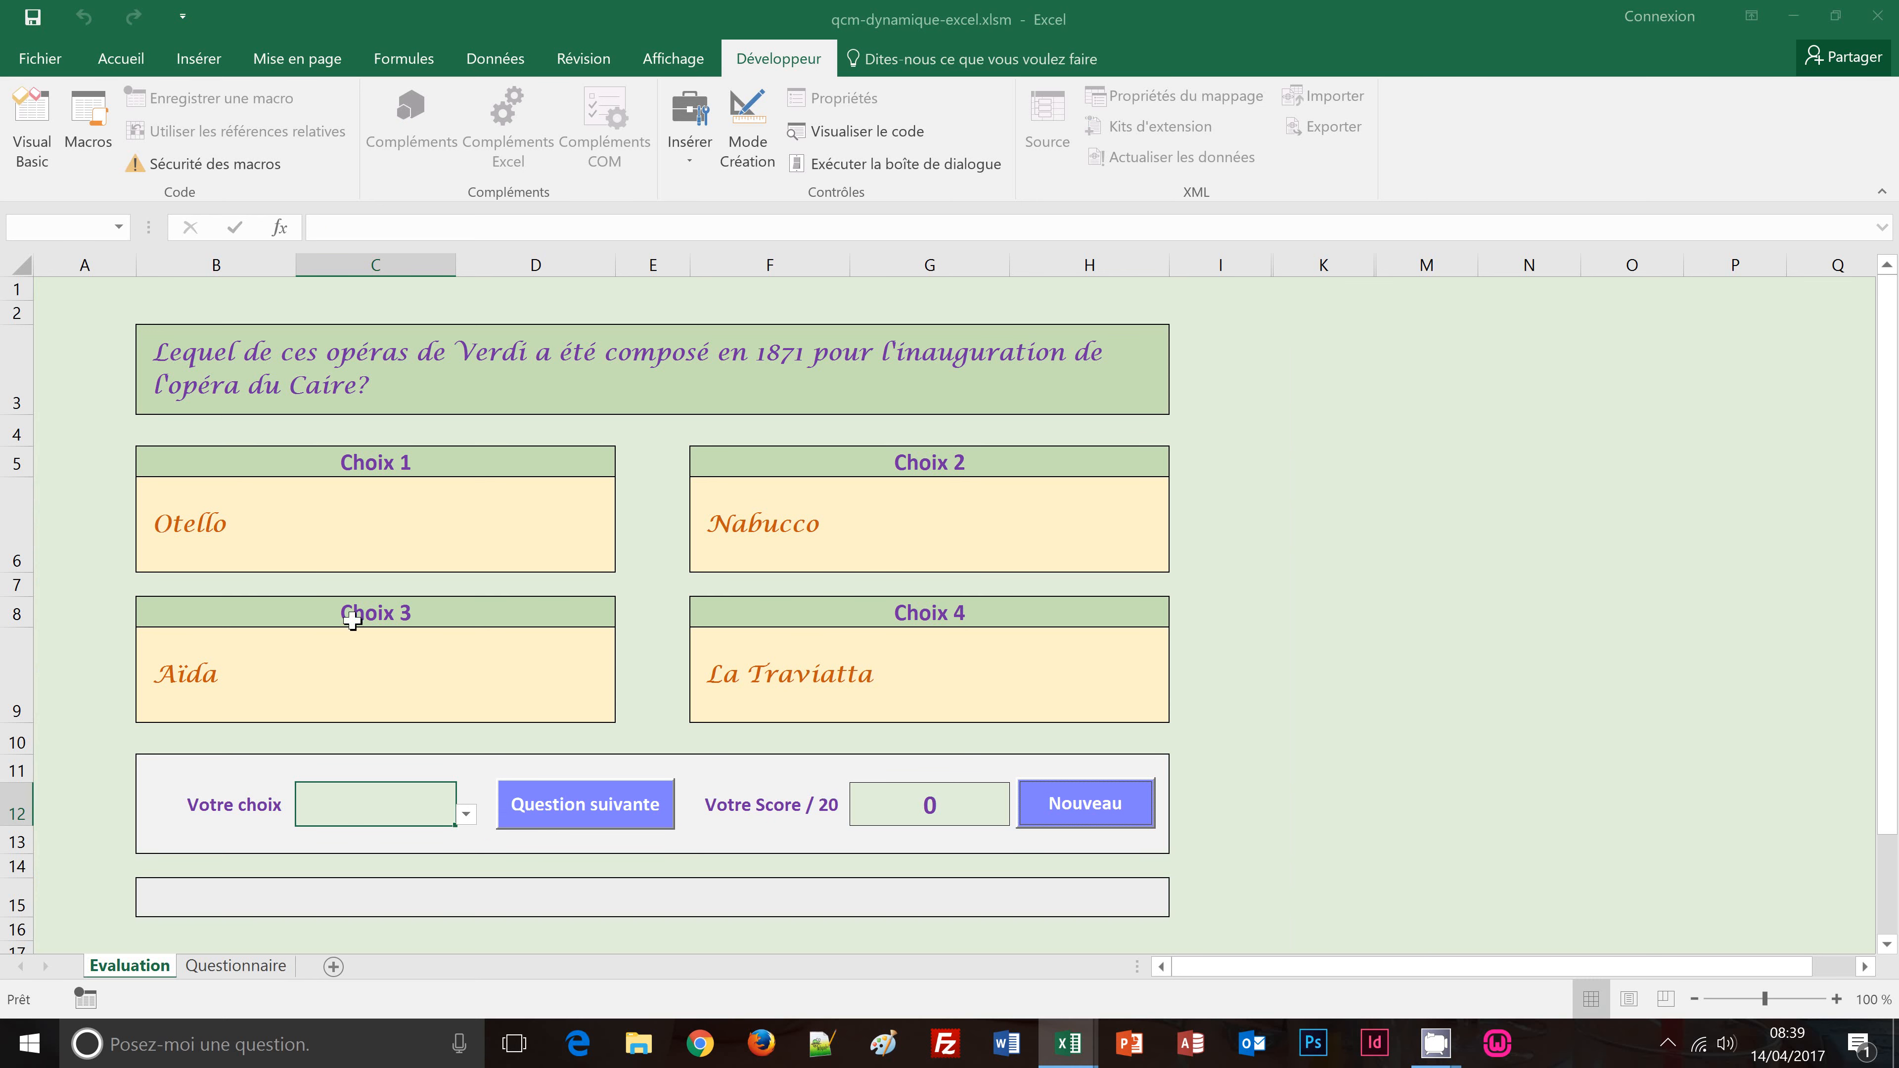
left_click(237, 966)
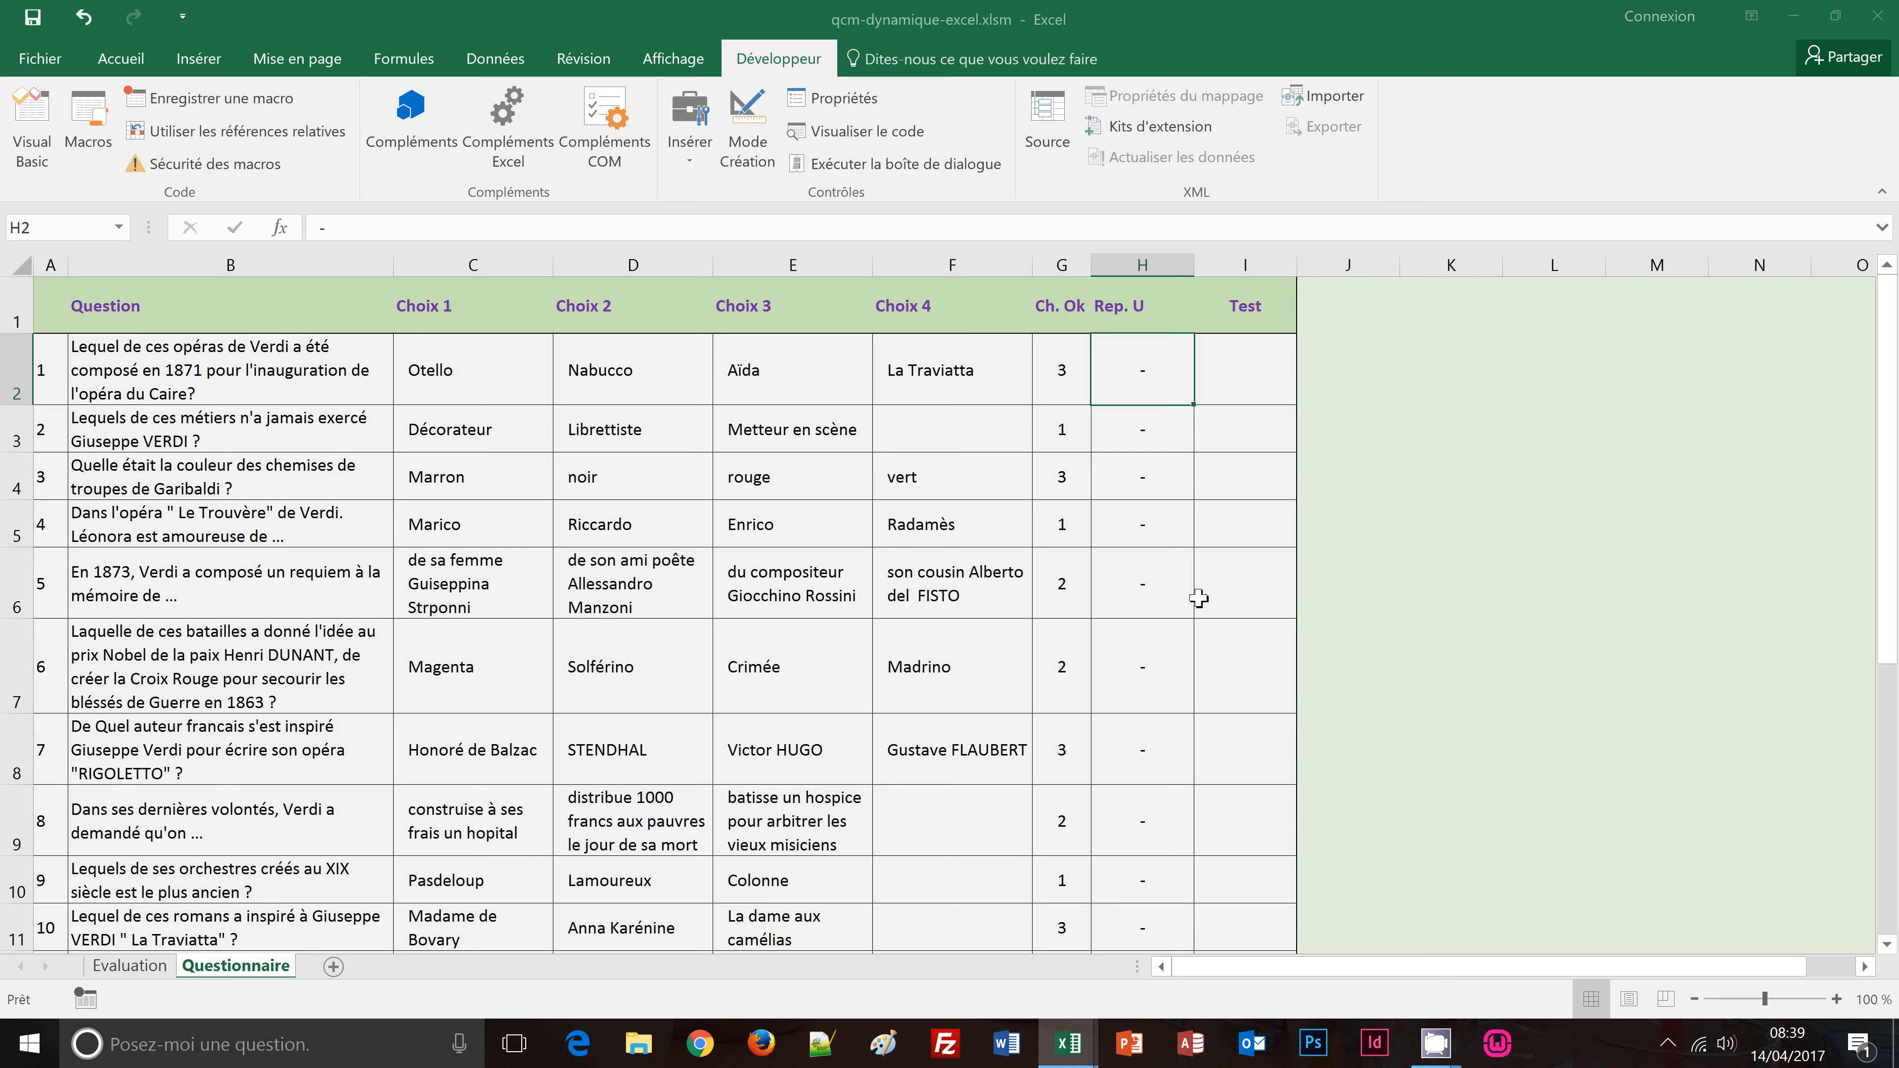
left_click(131, 966)
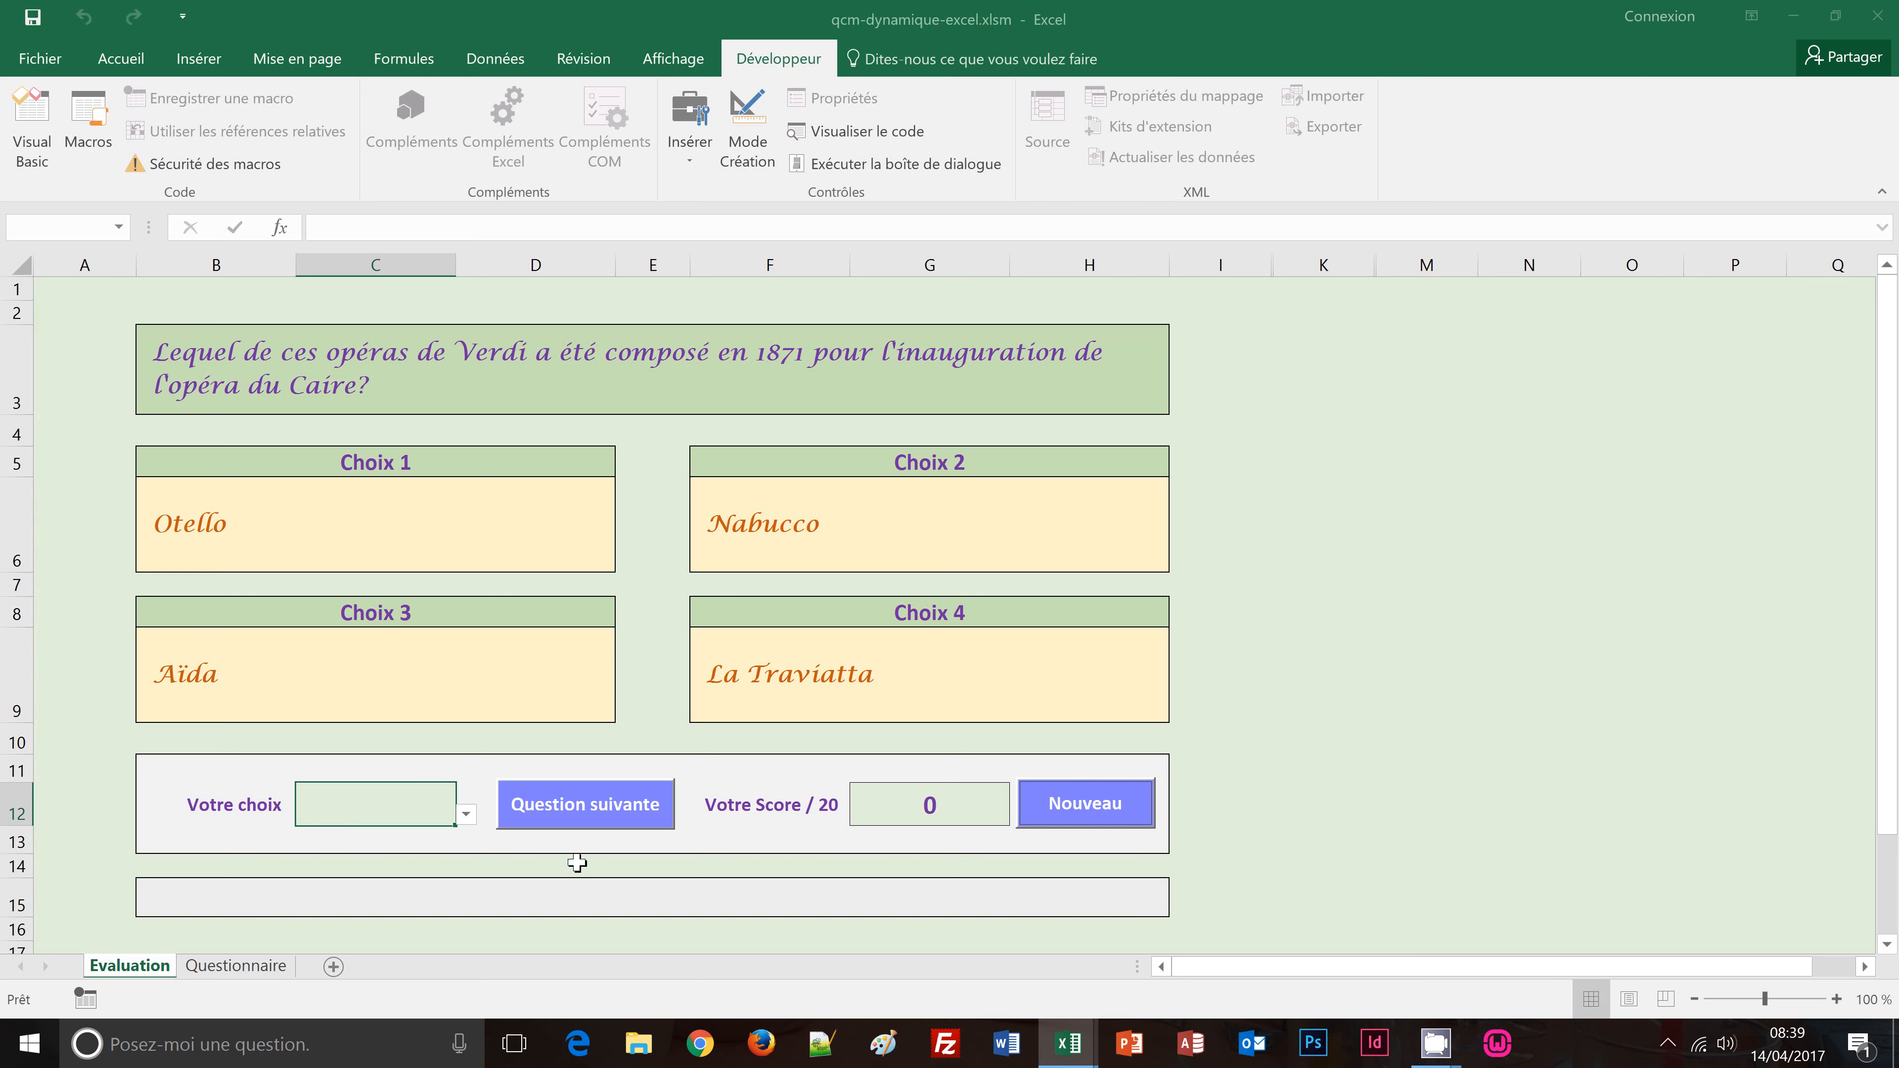
Step: Begin a formula in Rep. U cell H2 on Questionnaire with =SI(STXT(Evaluation!$J$12, using an absolute reference
left_click(244, 967)
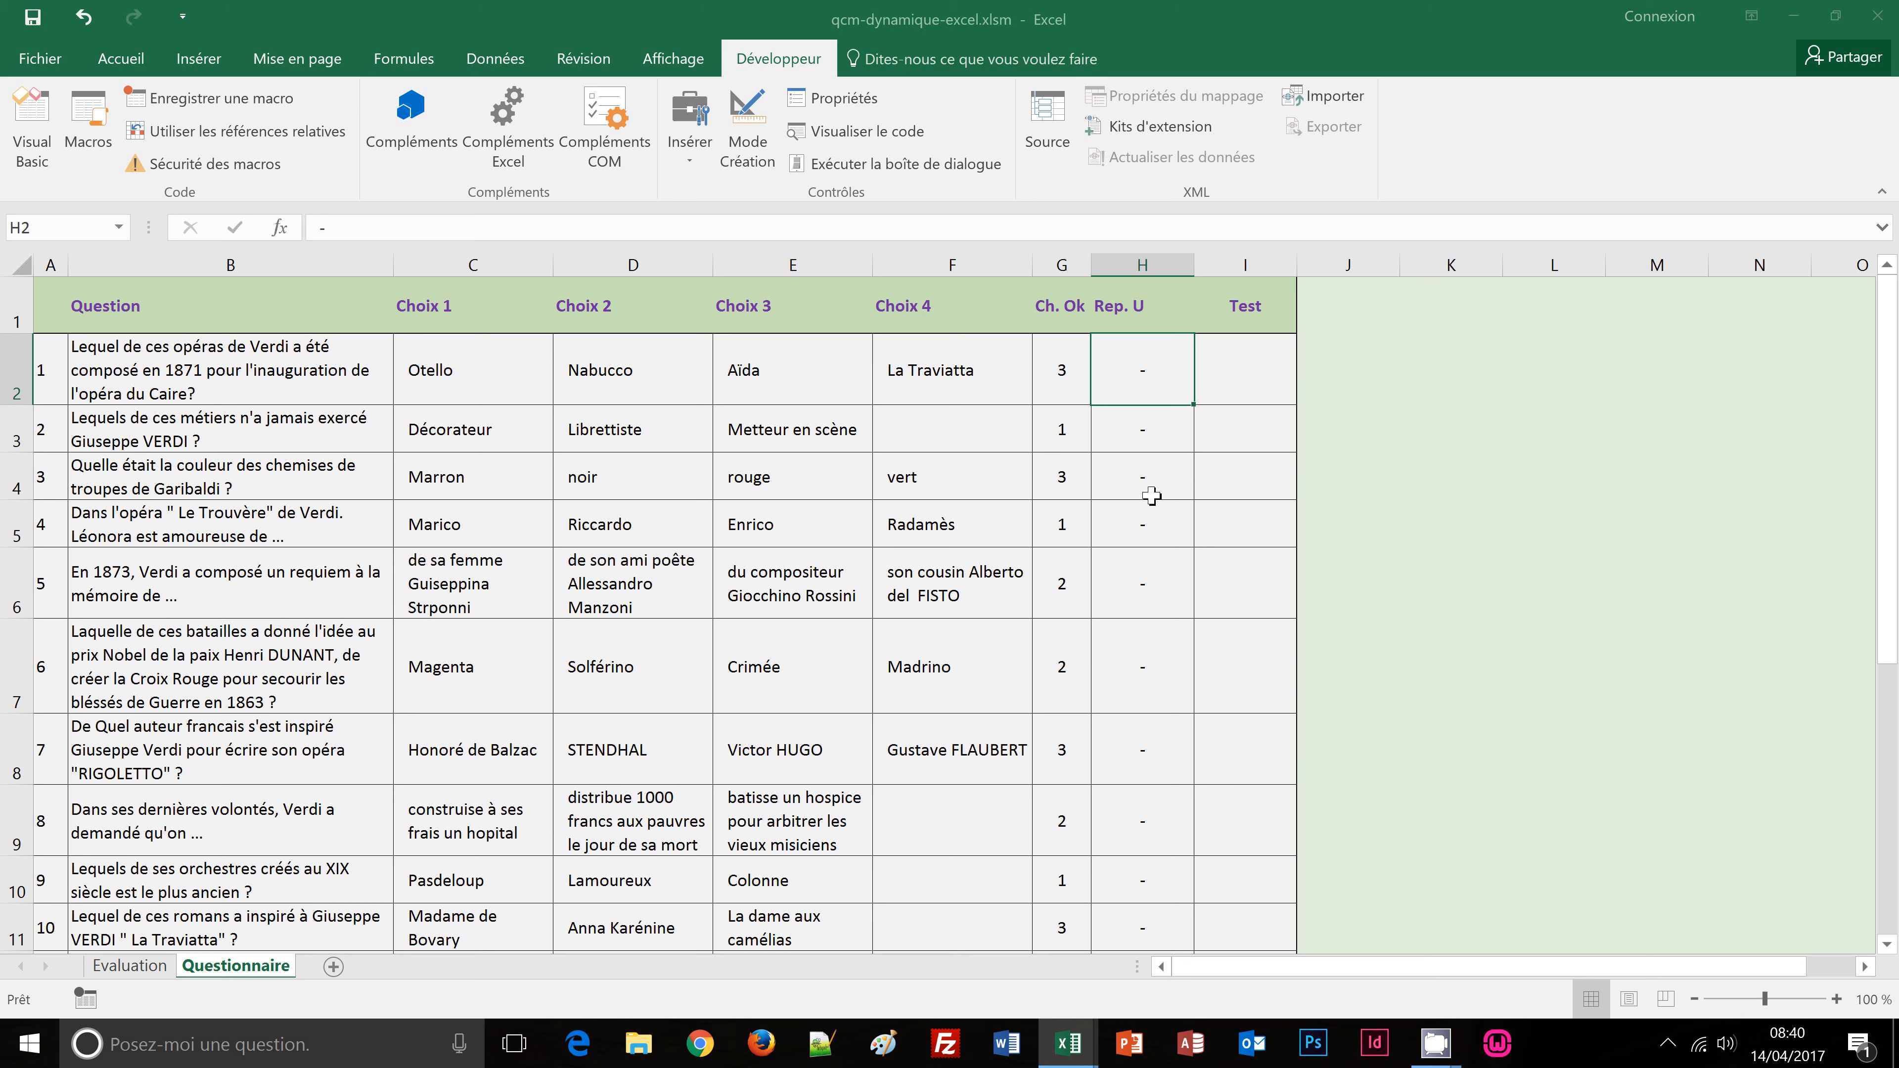
type("=")
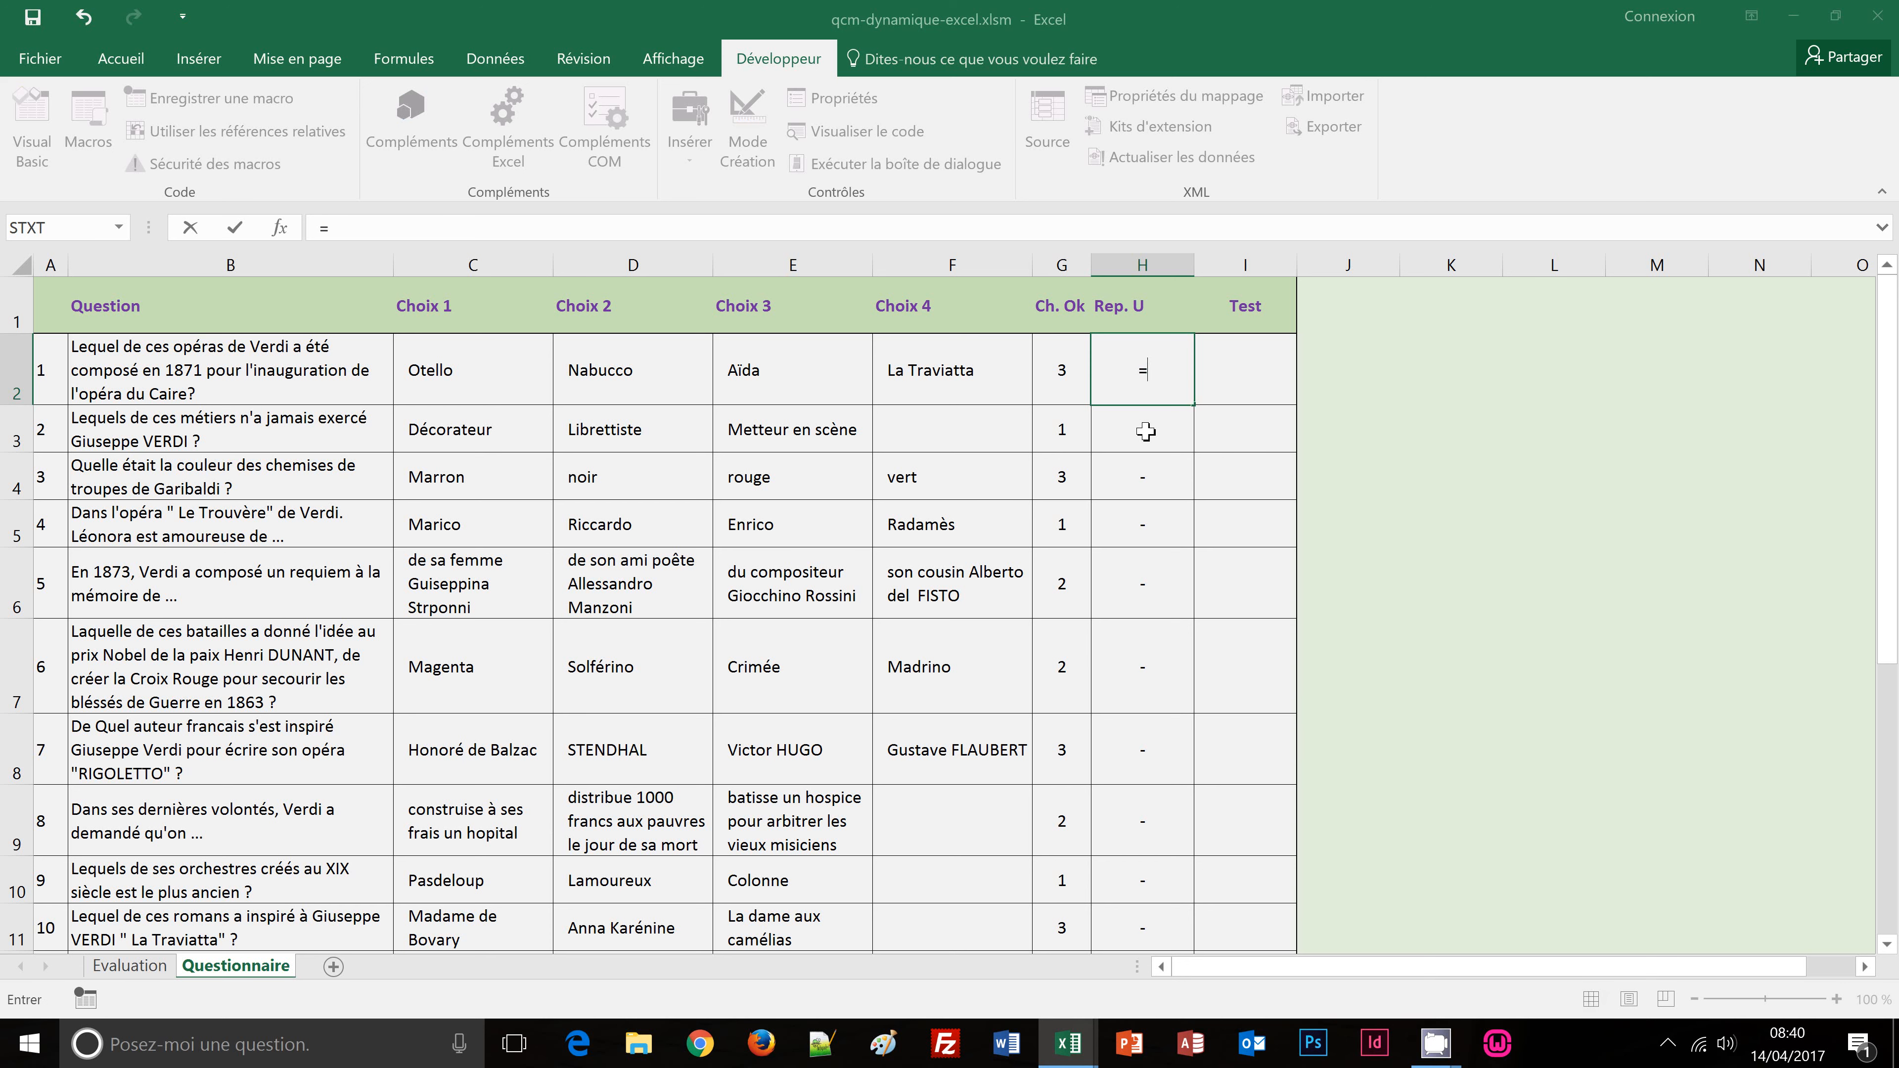
type("si")
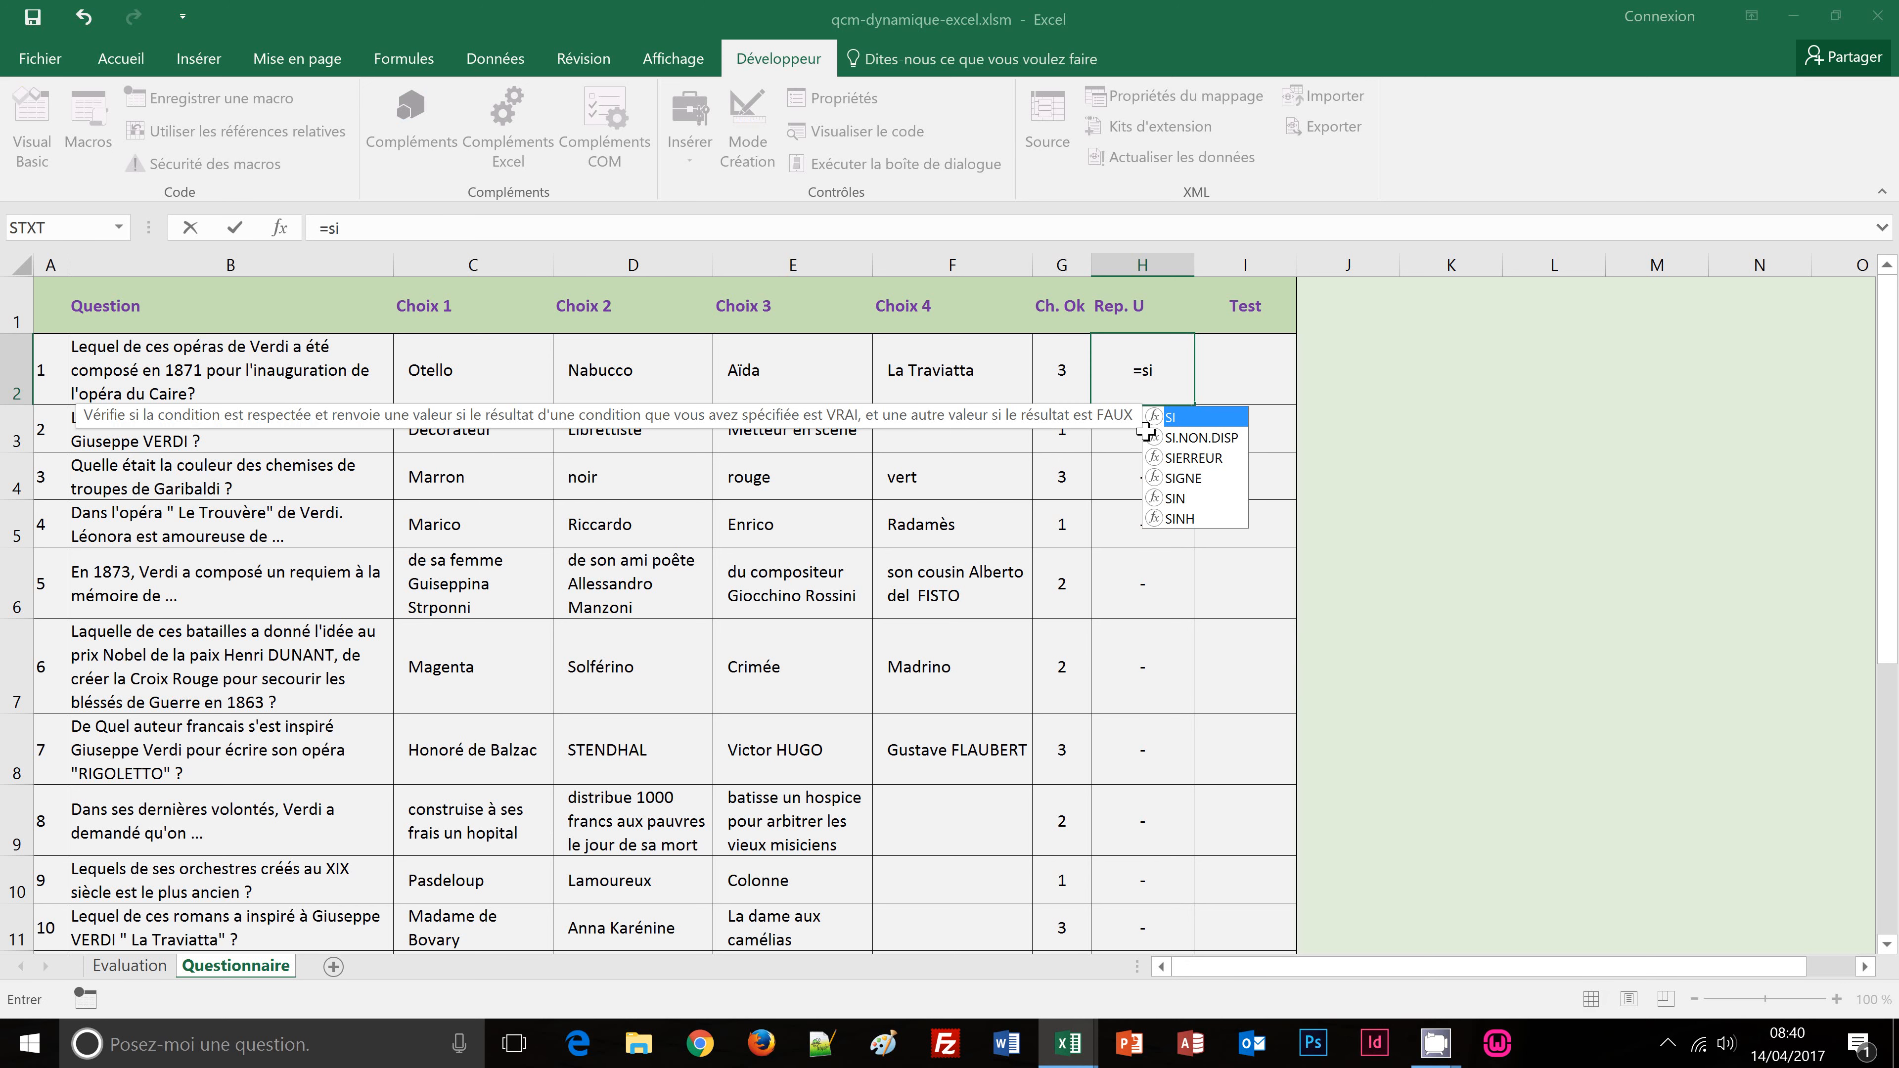
type("(")
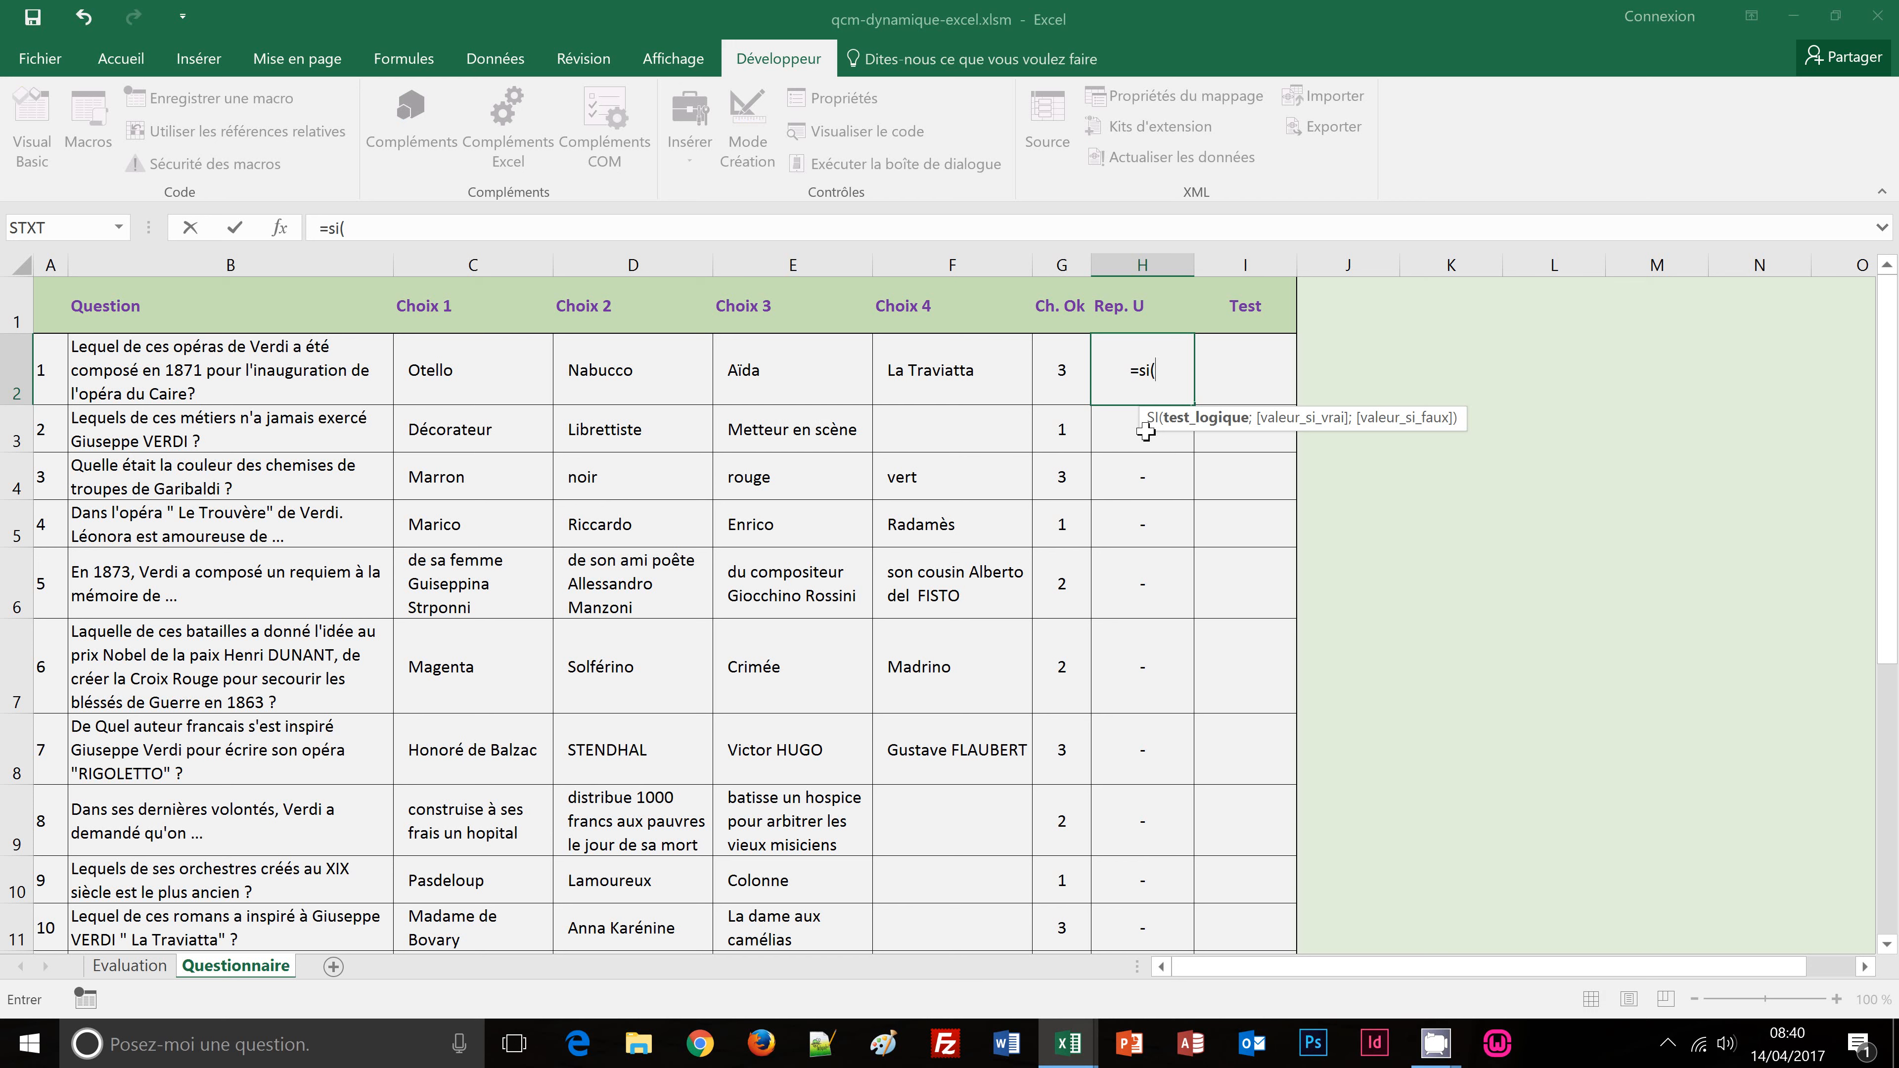
type("s")
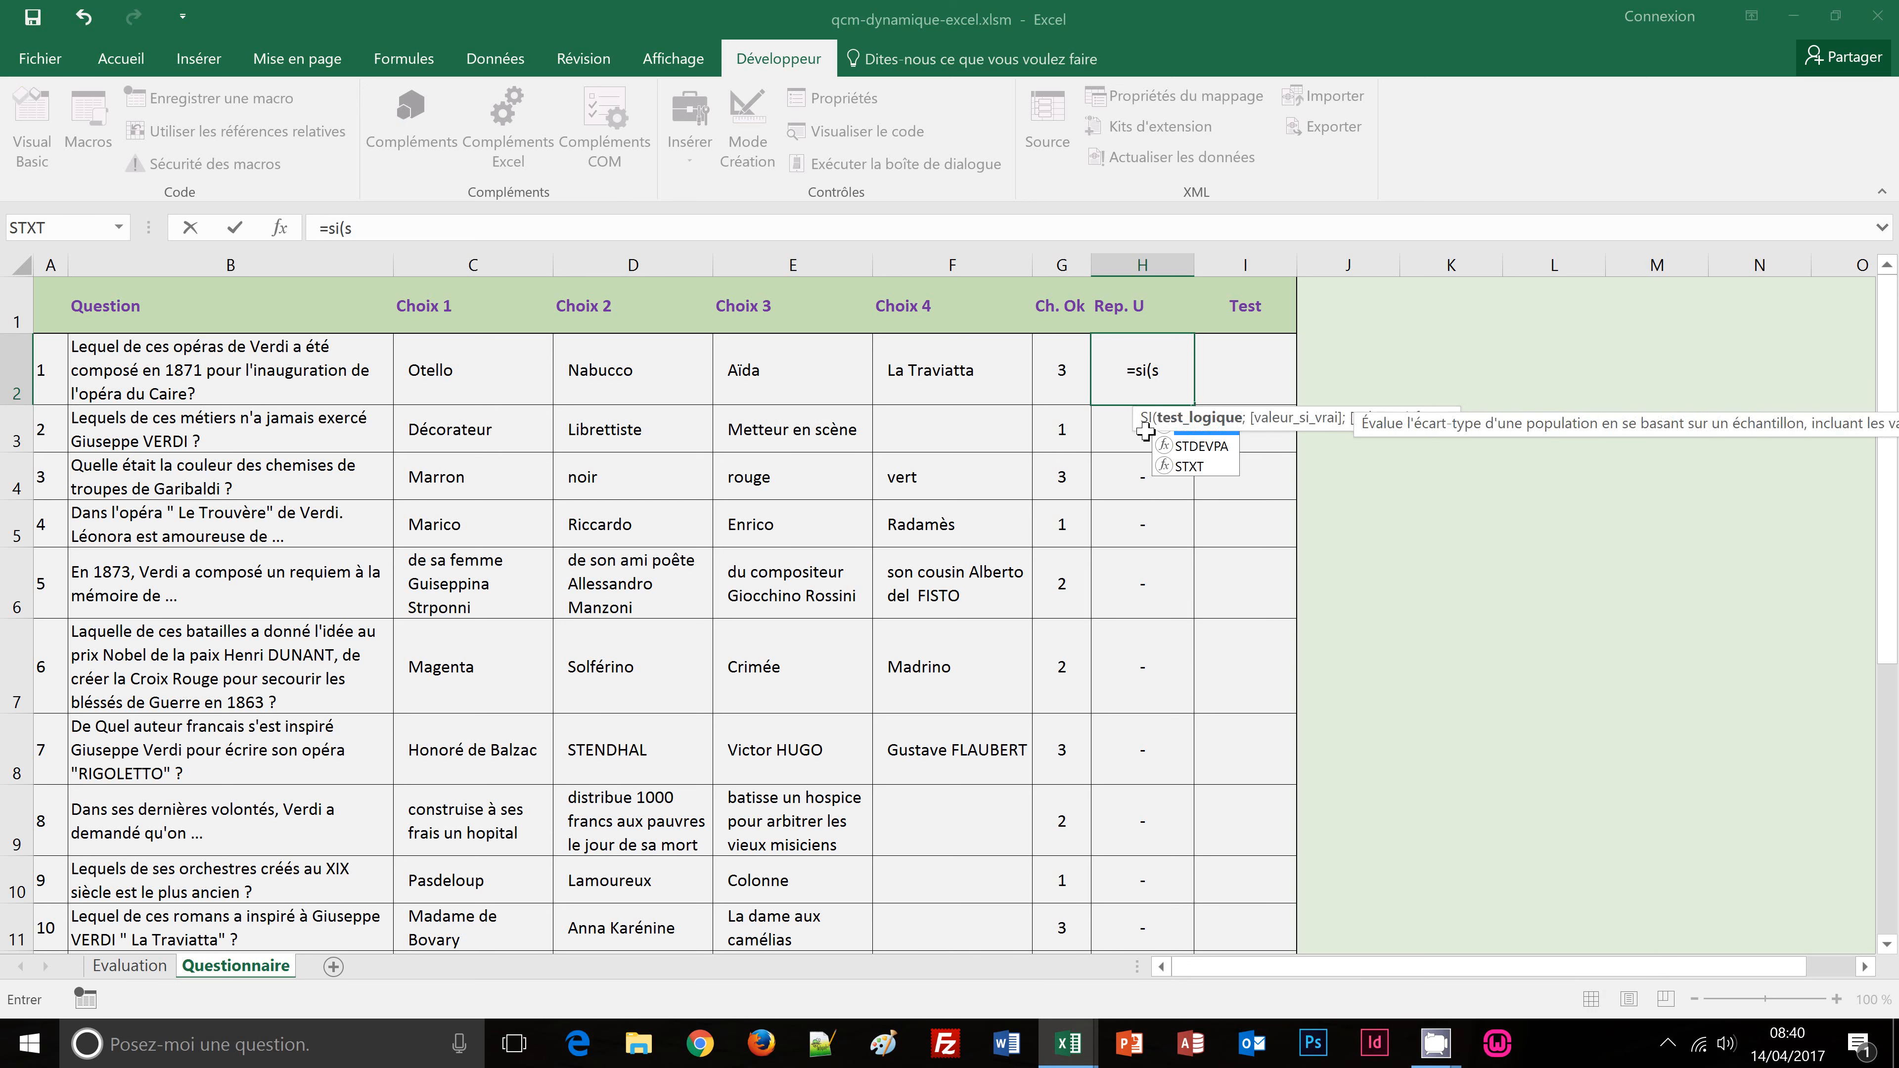
type("txt")
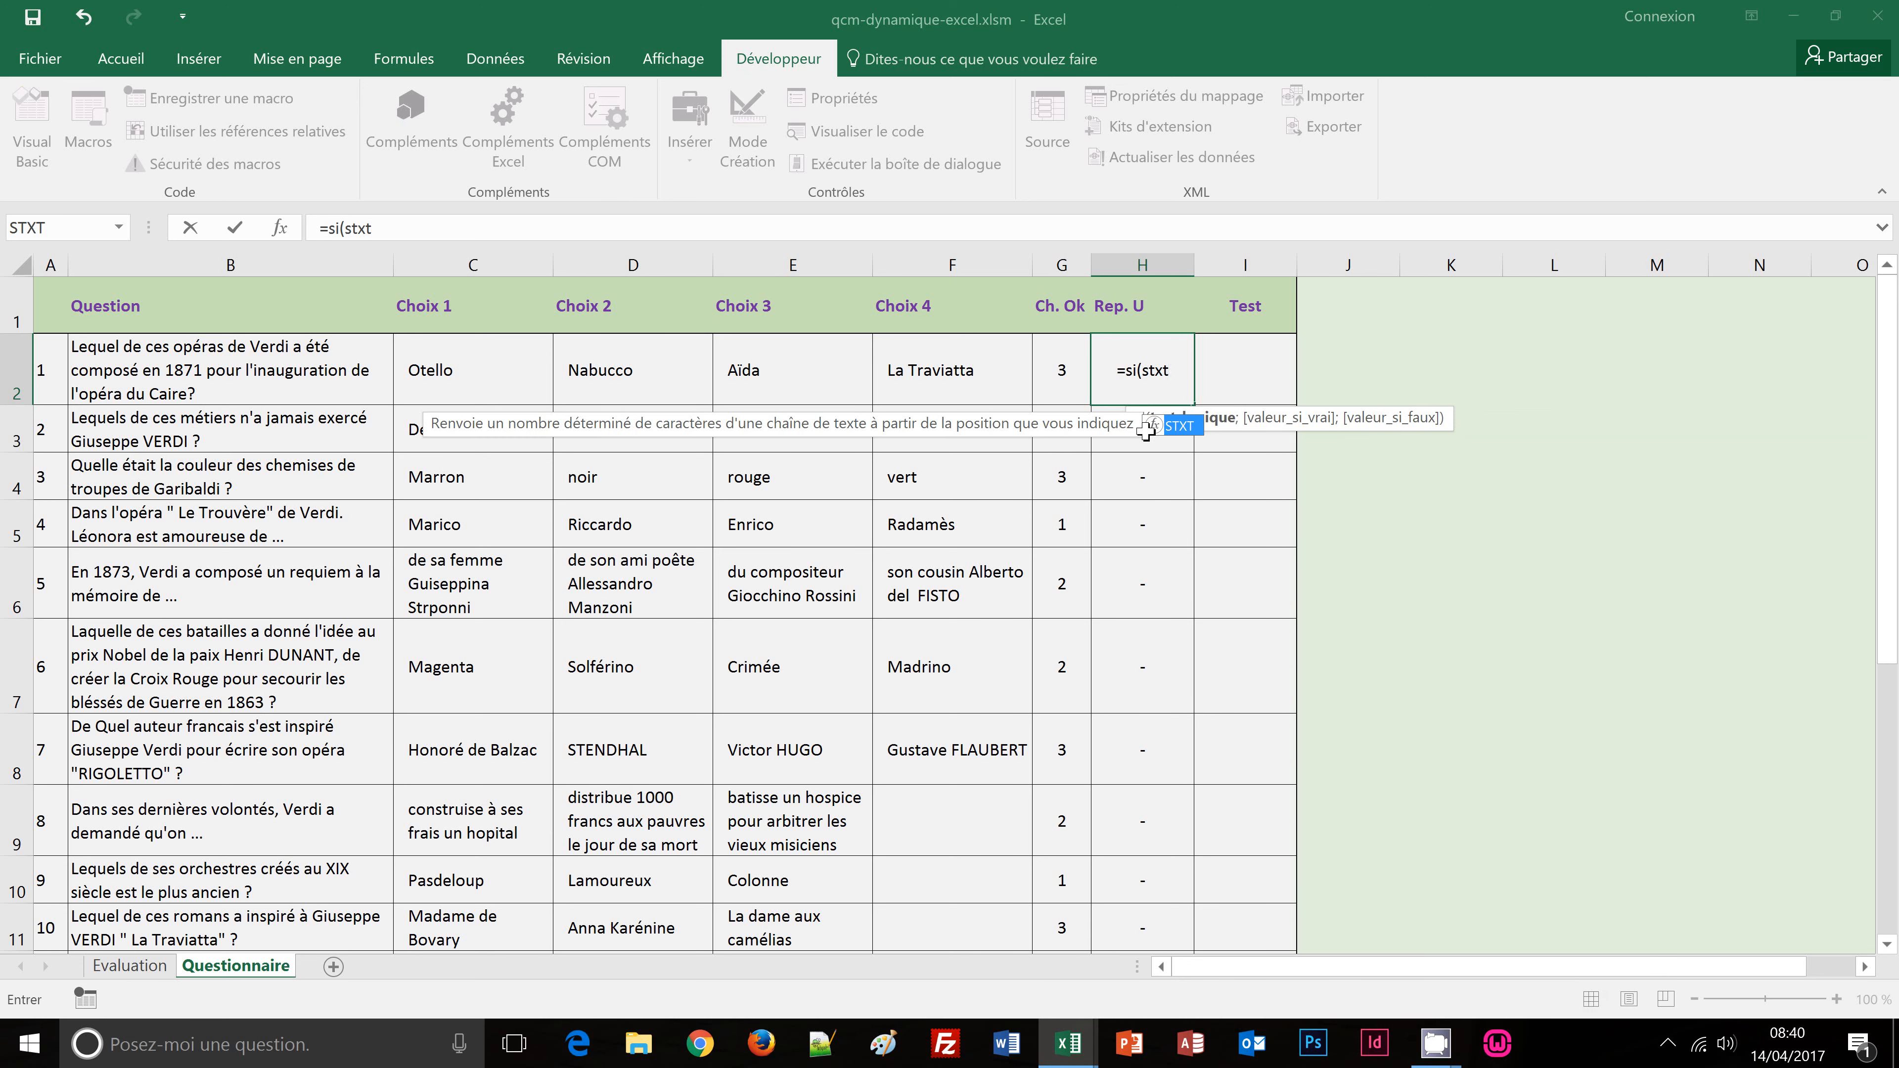
type("(")
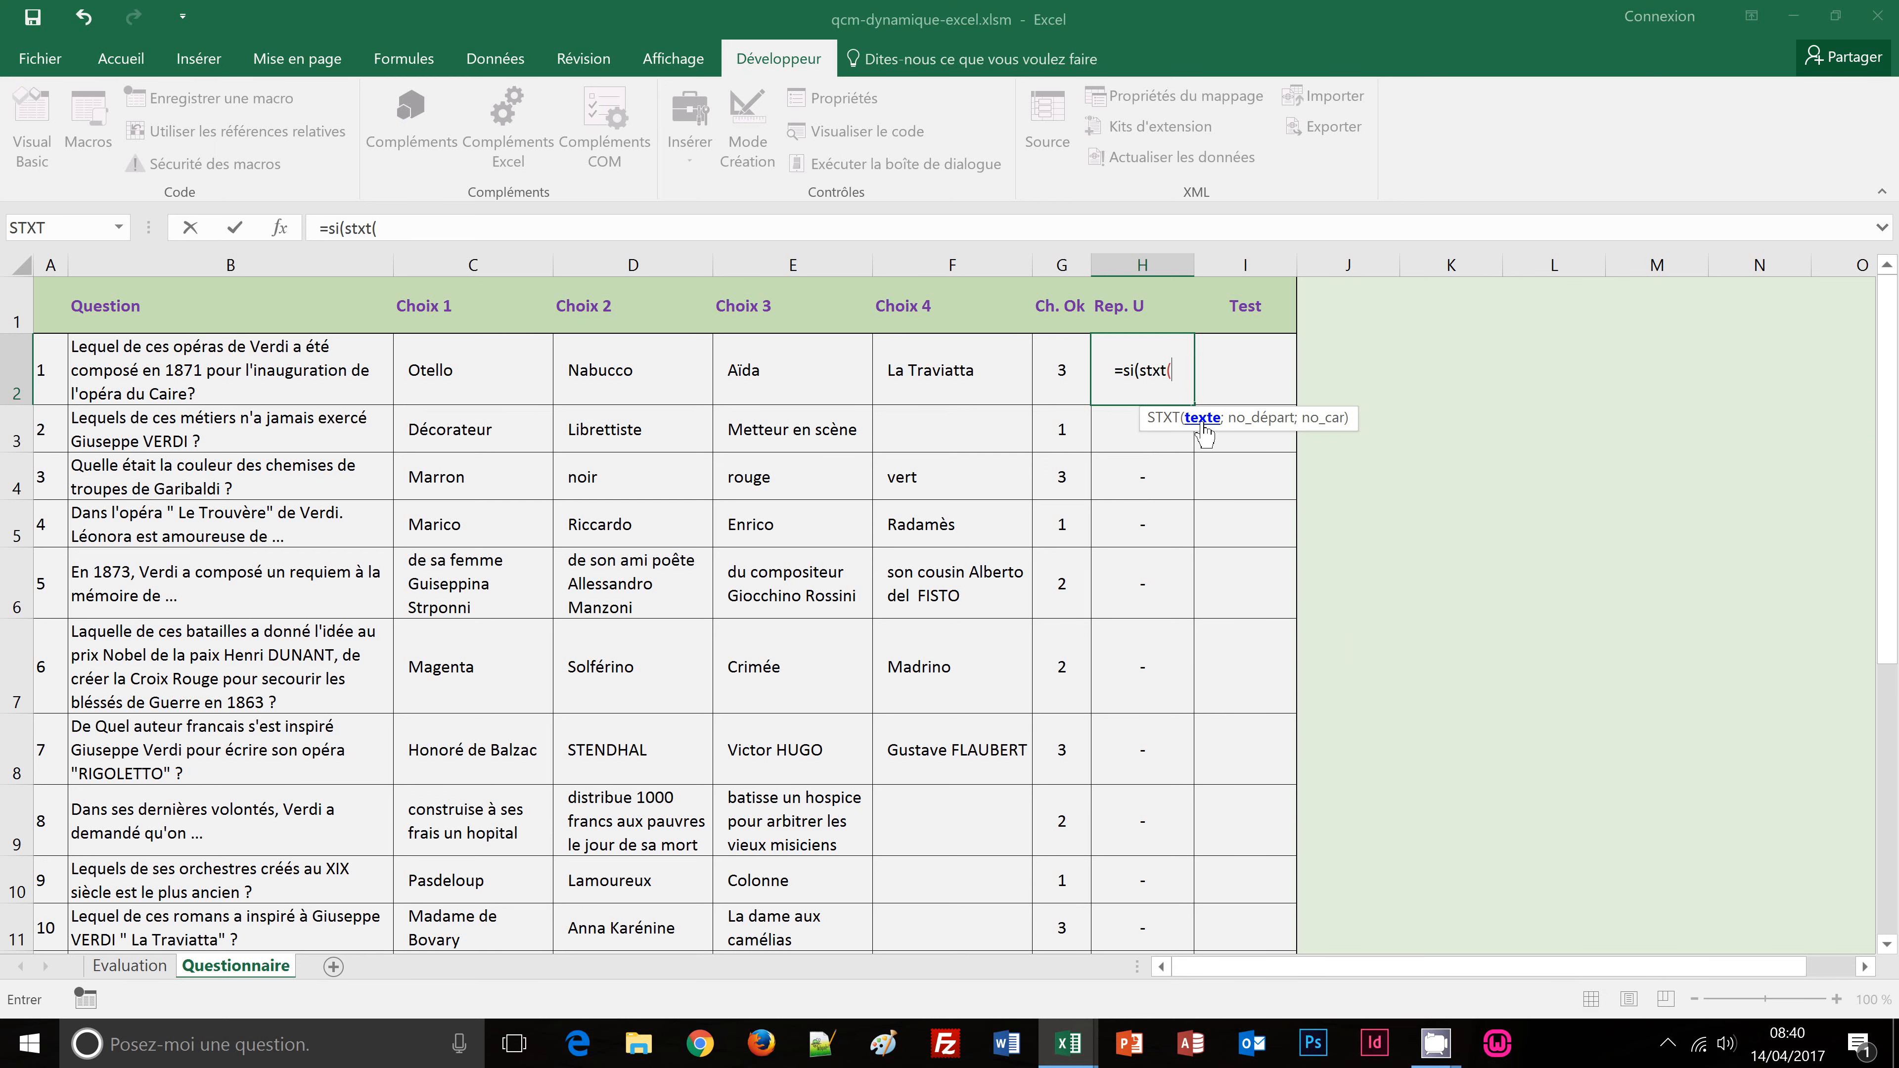
left_click(128, 966)
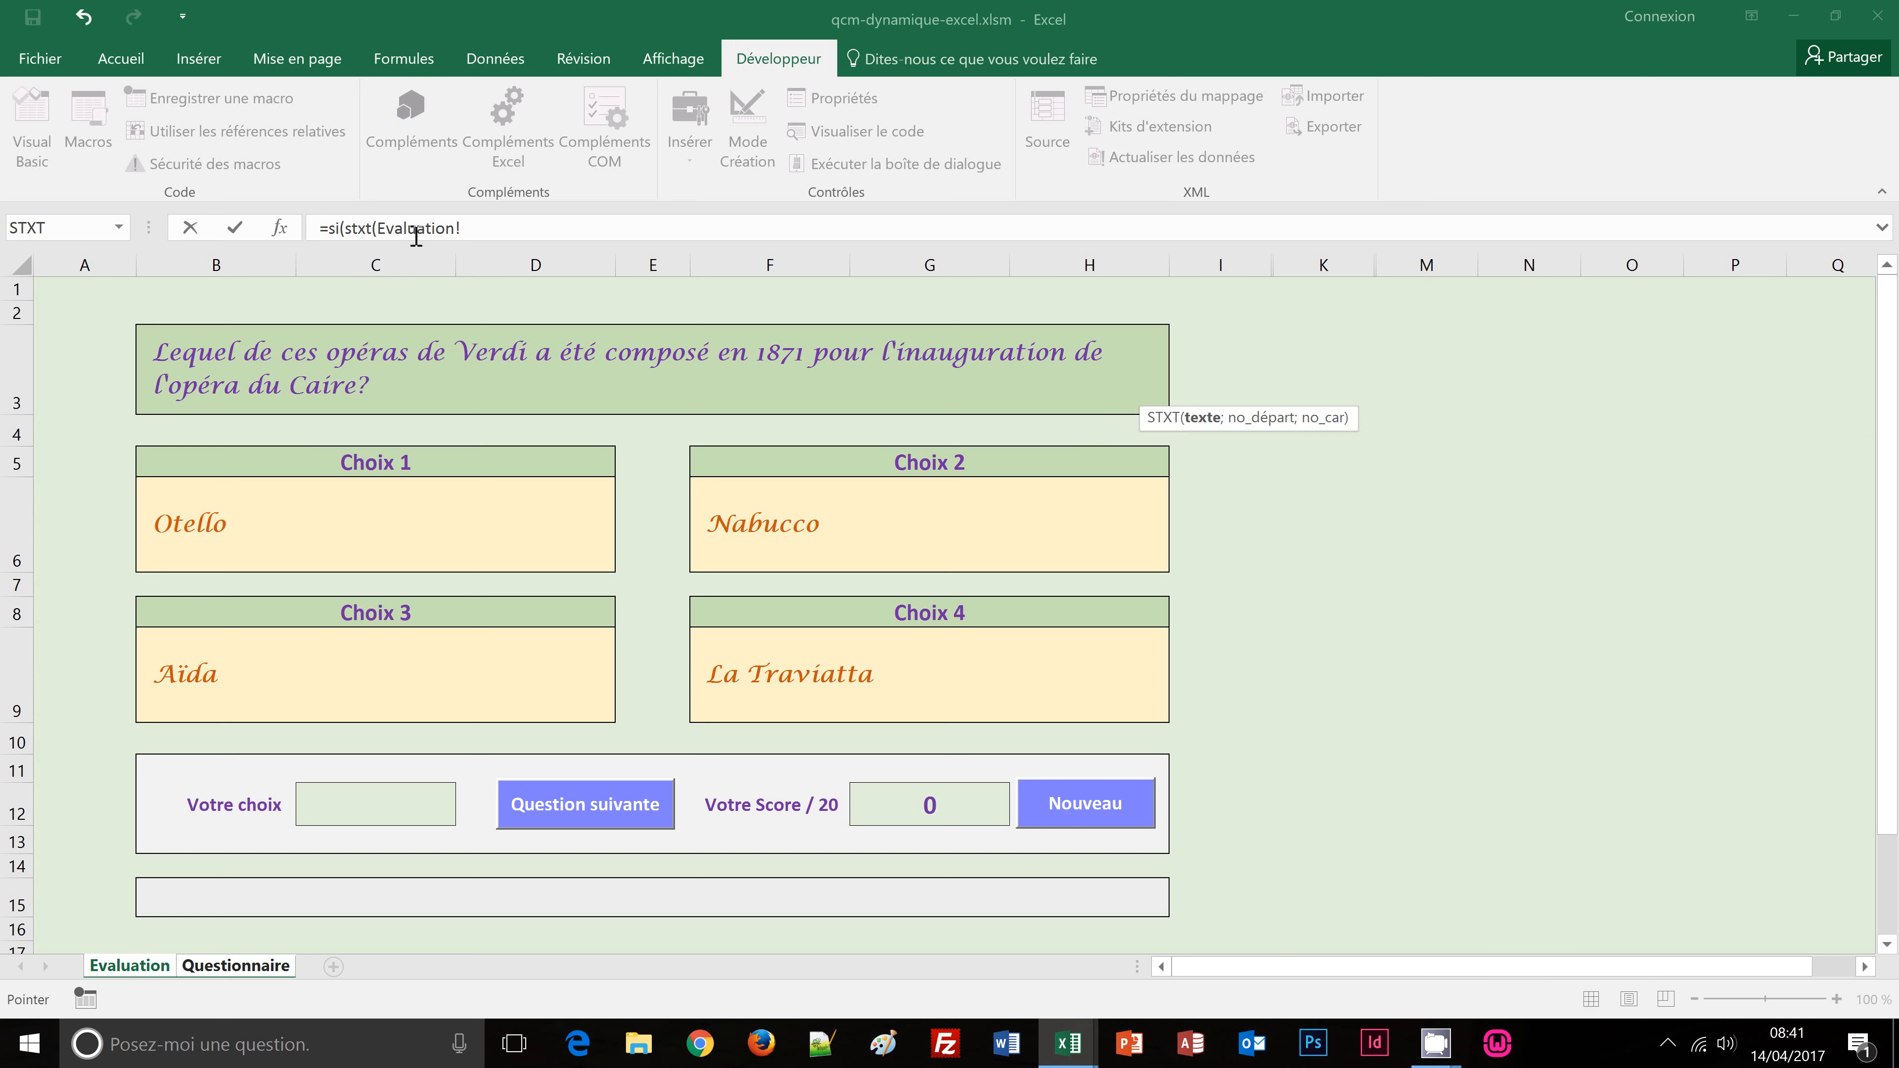
left_click(477, 229)
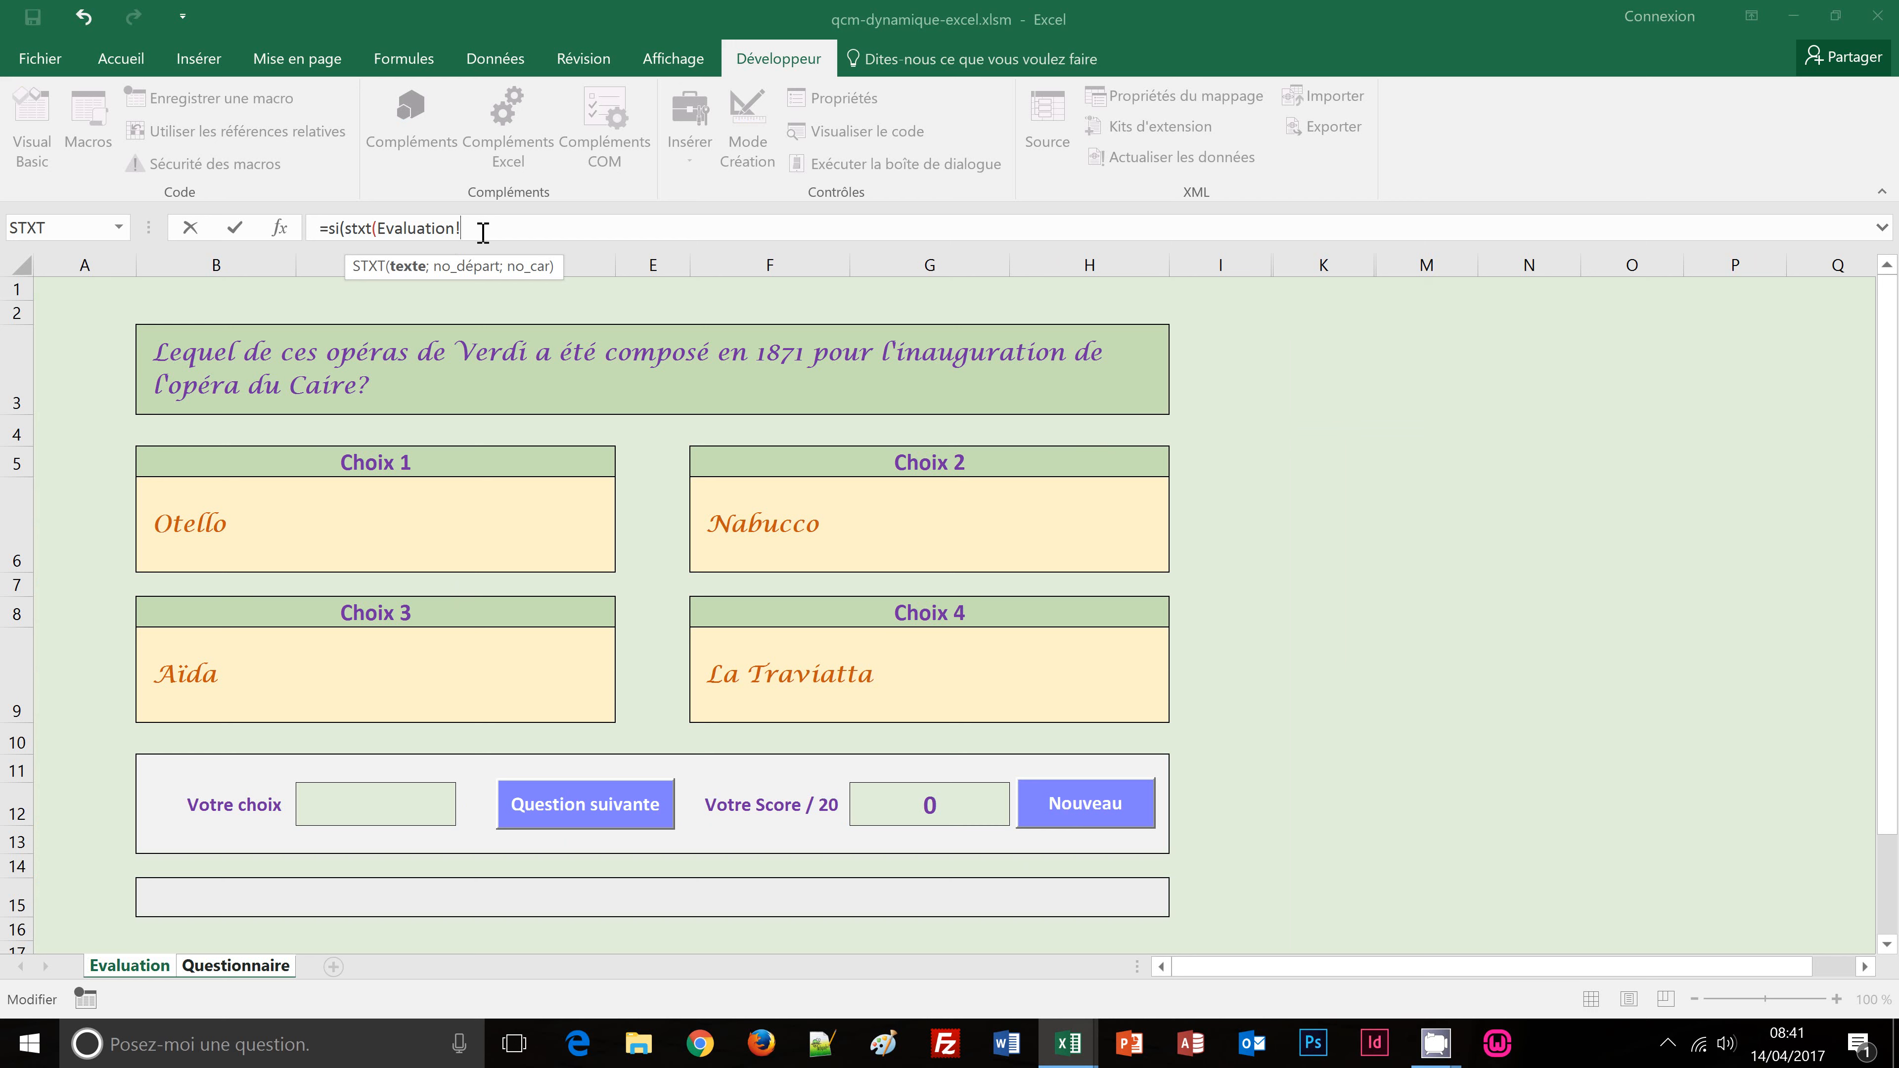
type("J12")
key("F4")
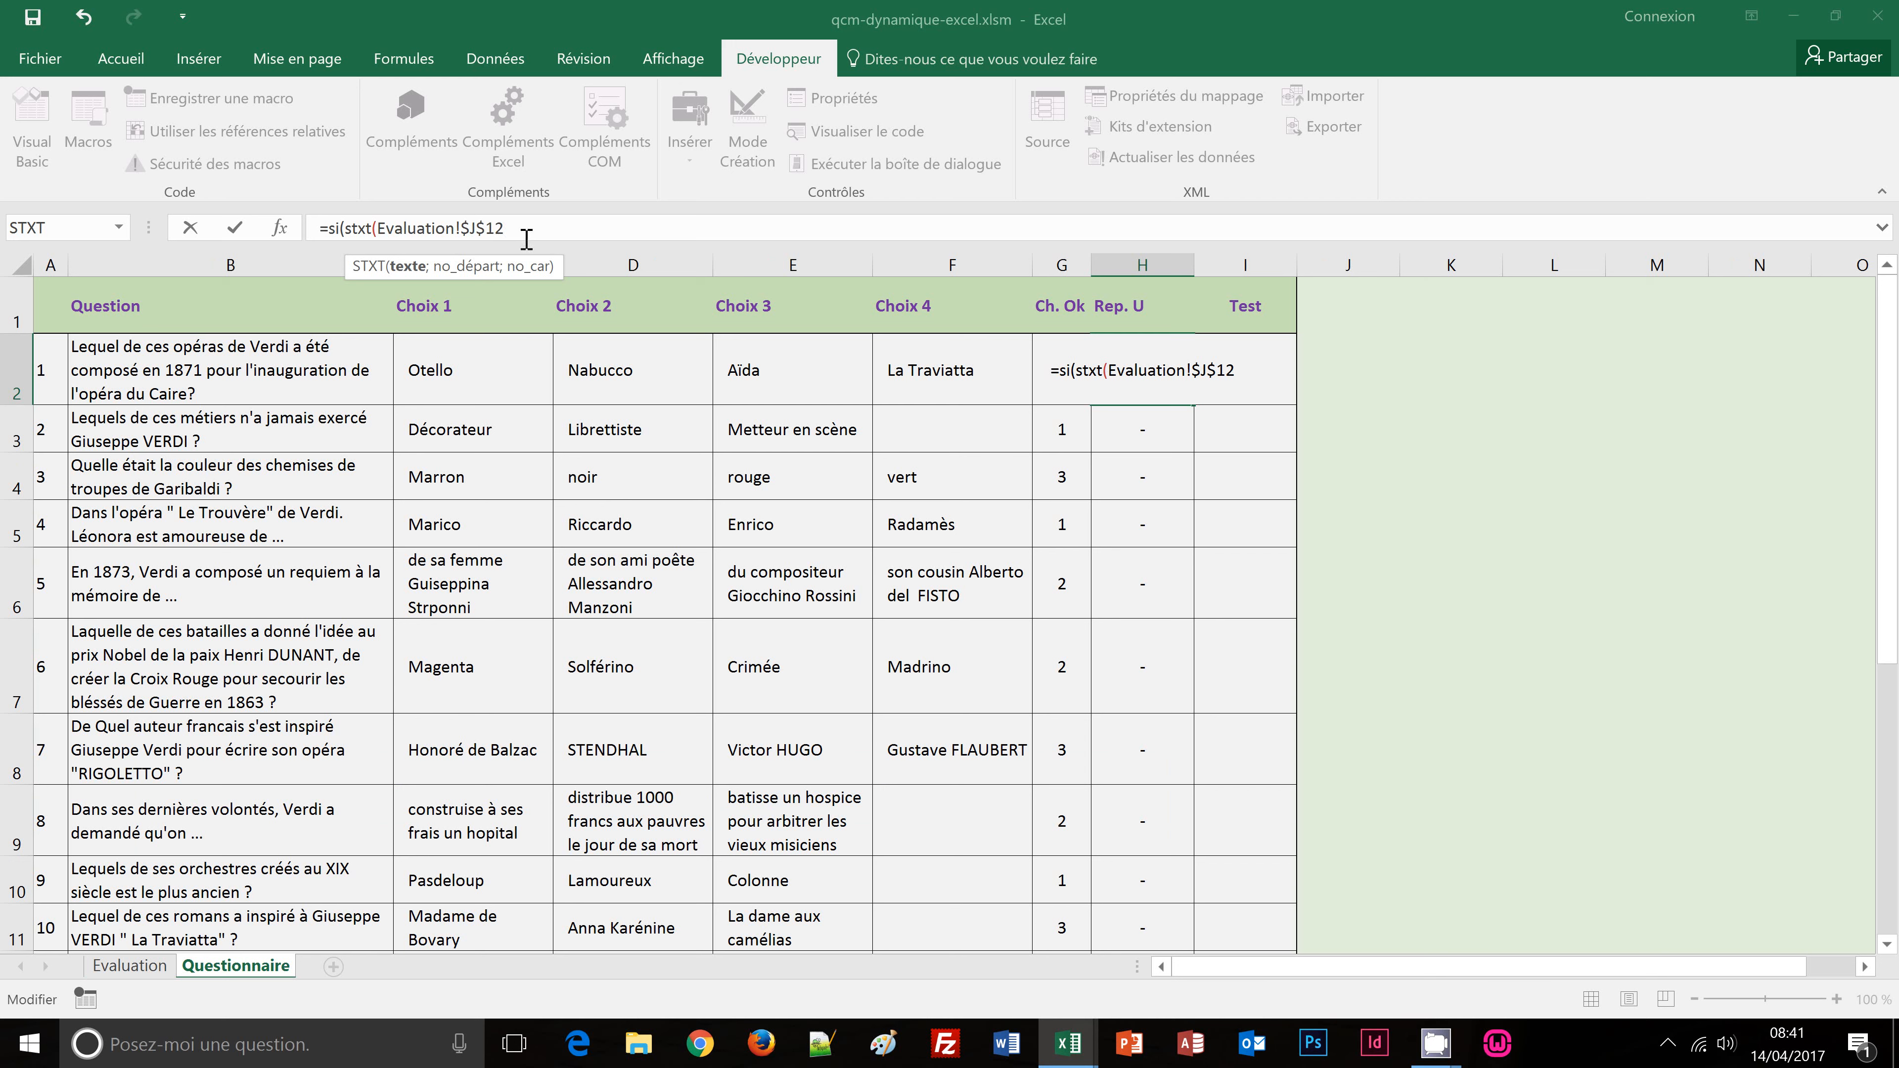
Step: Complete the H2 formula's condition so it reads STXT(Evaluation!$J$12;Questionnaire!A2;1)<>"", extracting one character at the question number's position
type(";")
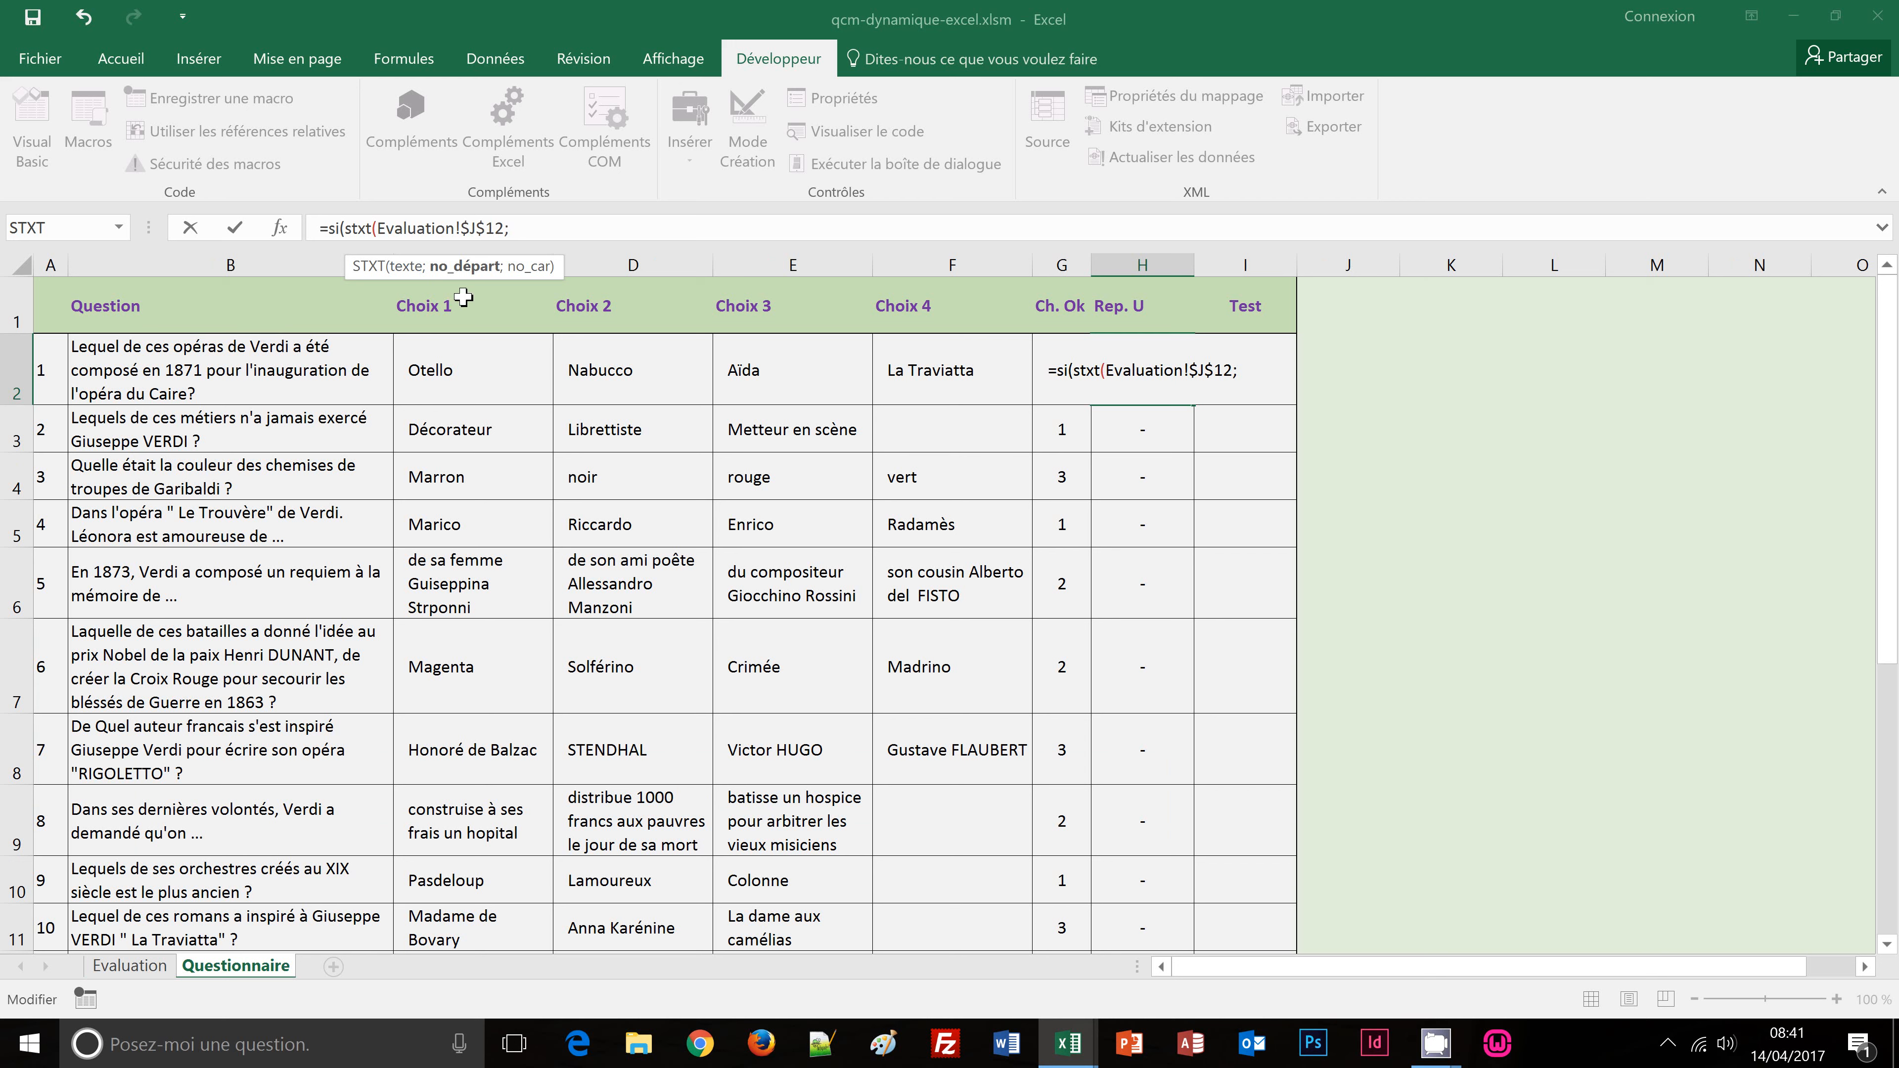
left_click(48, 374)
left_click(49, 373)
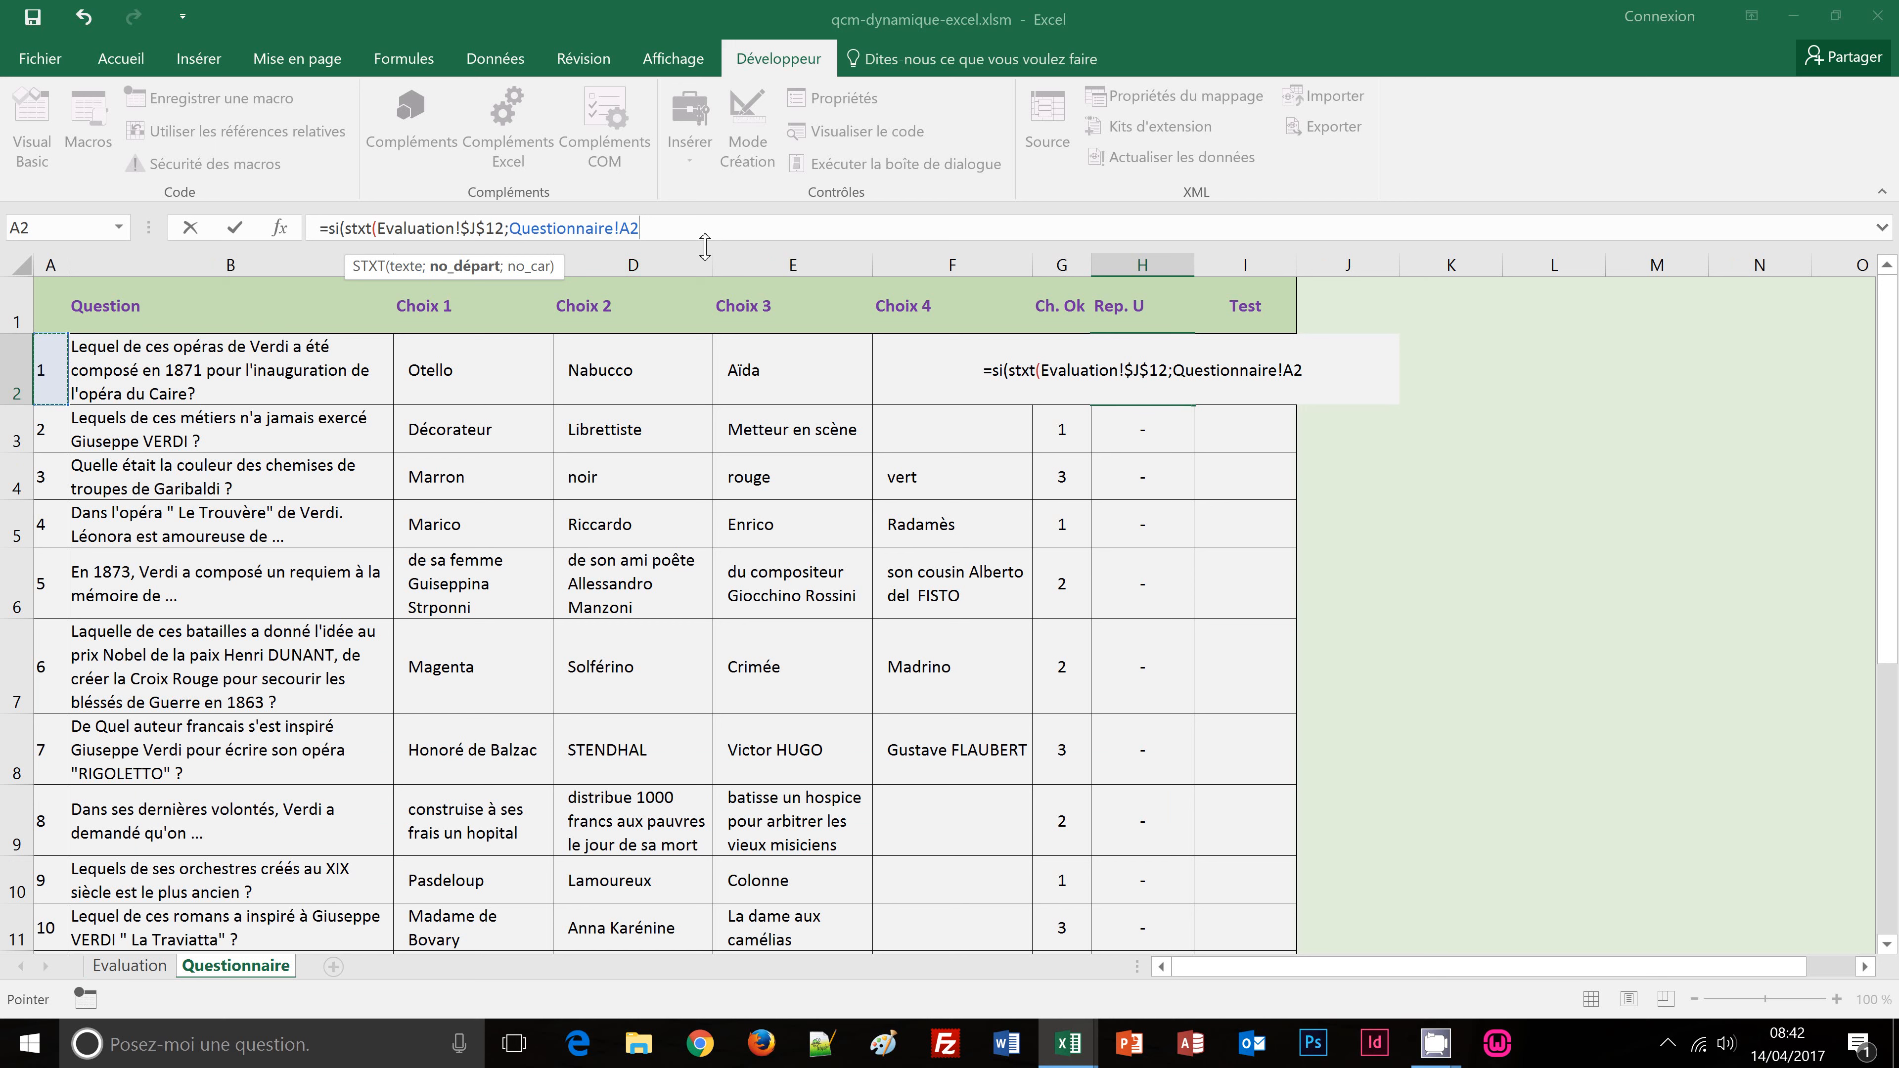
type(";")
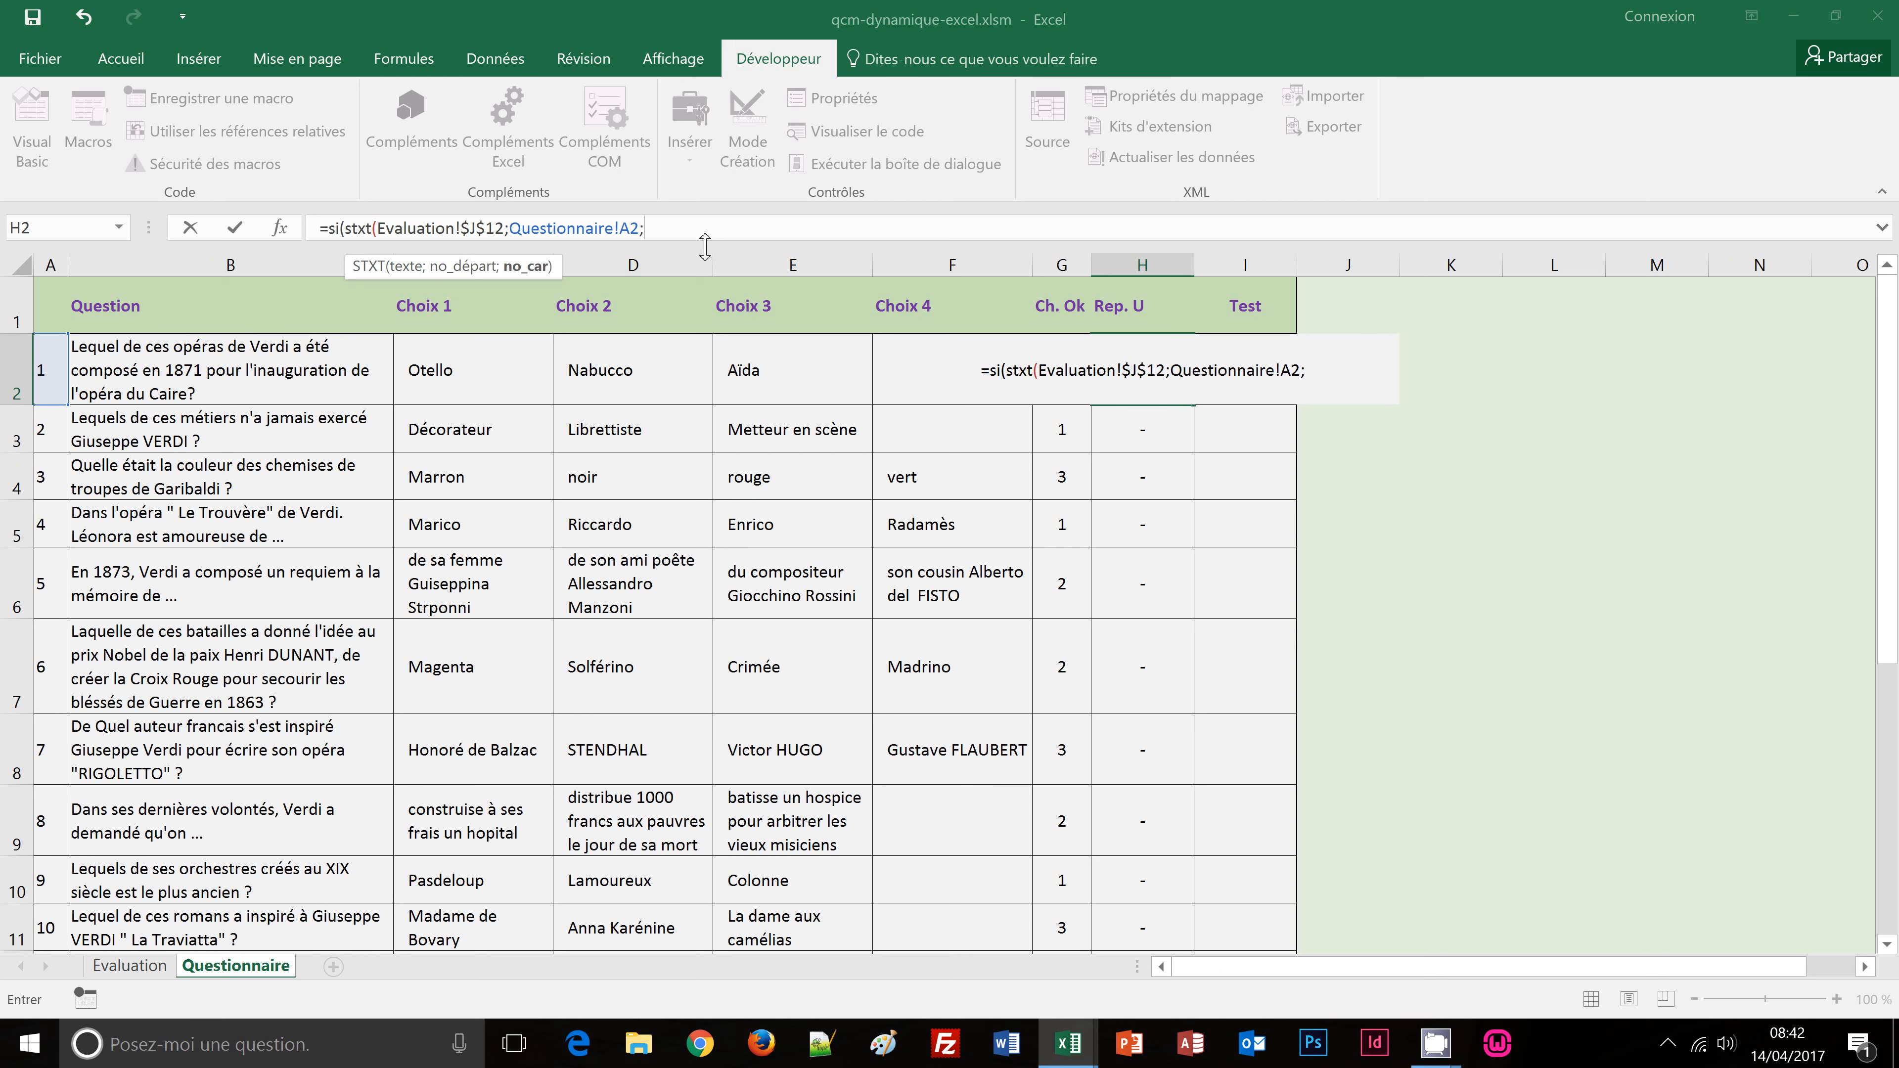
type("1")
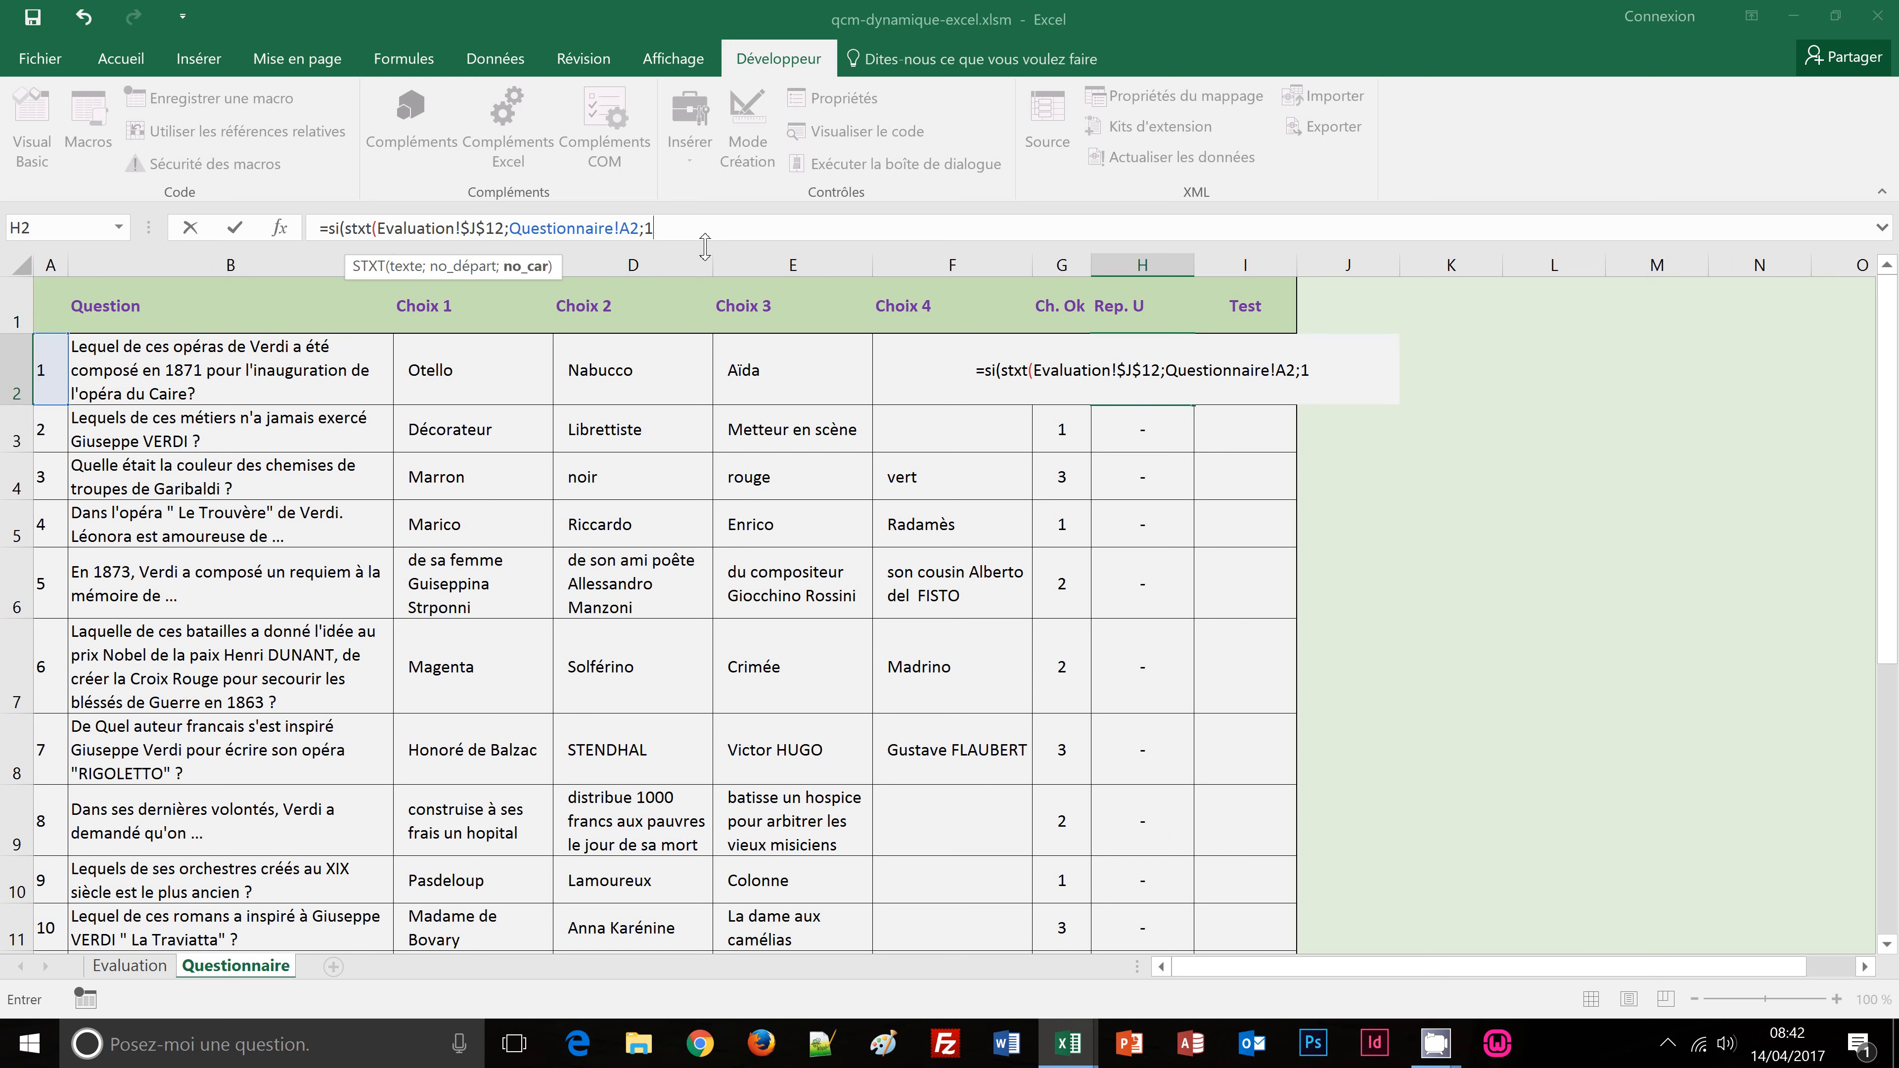
type(")")
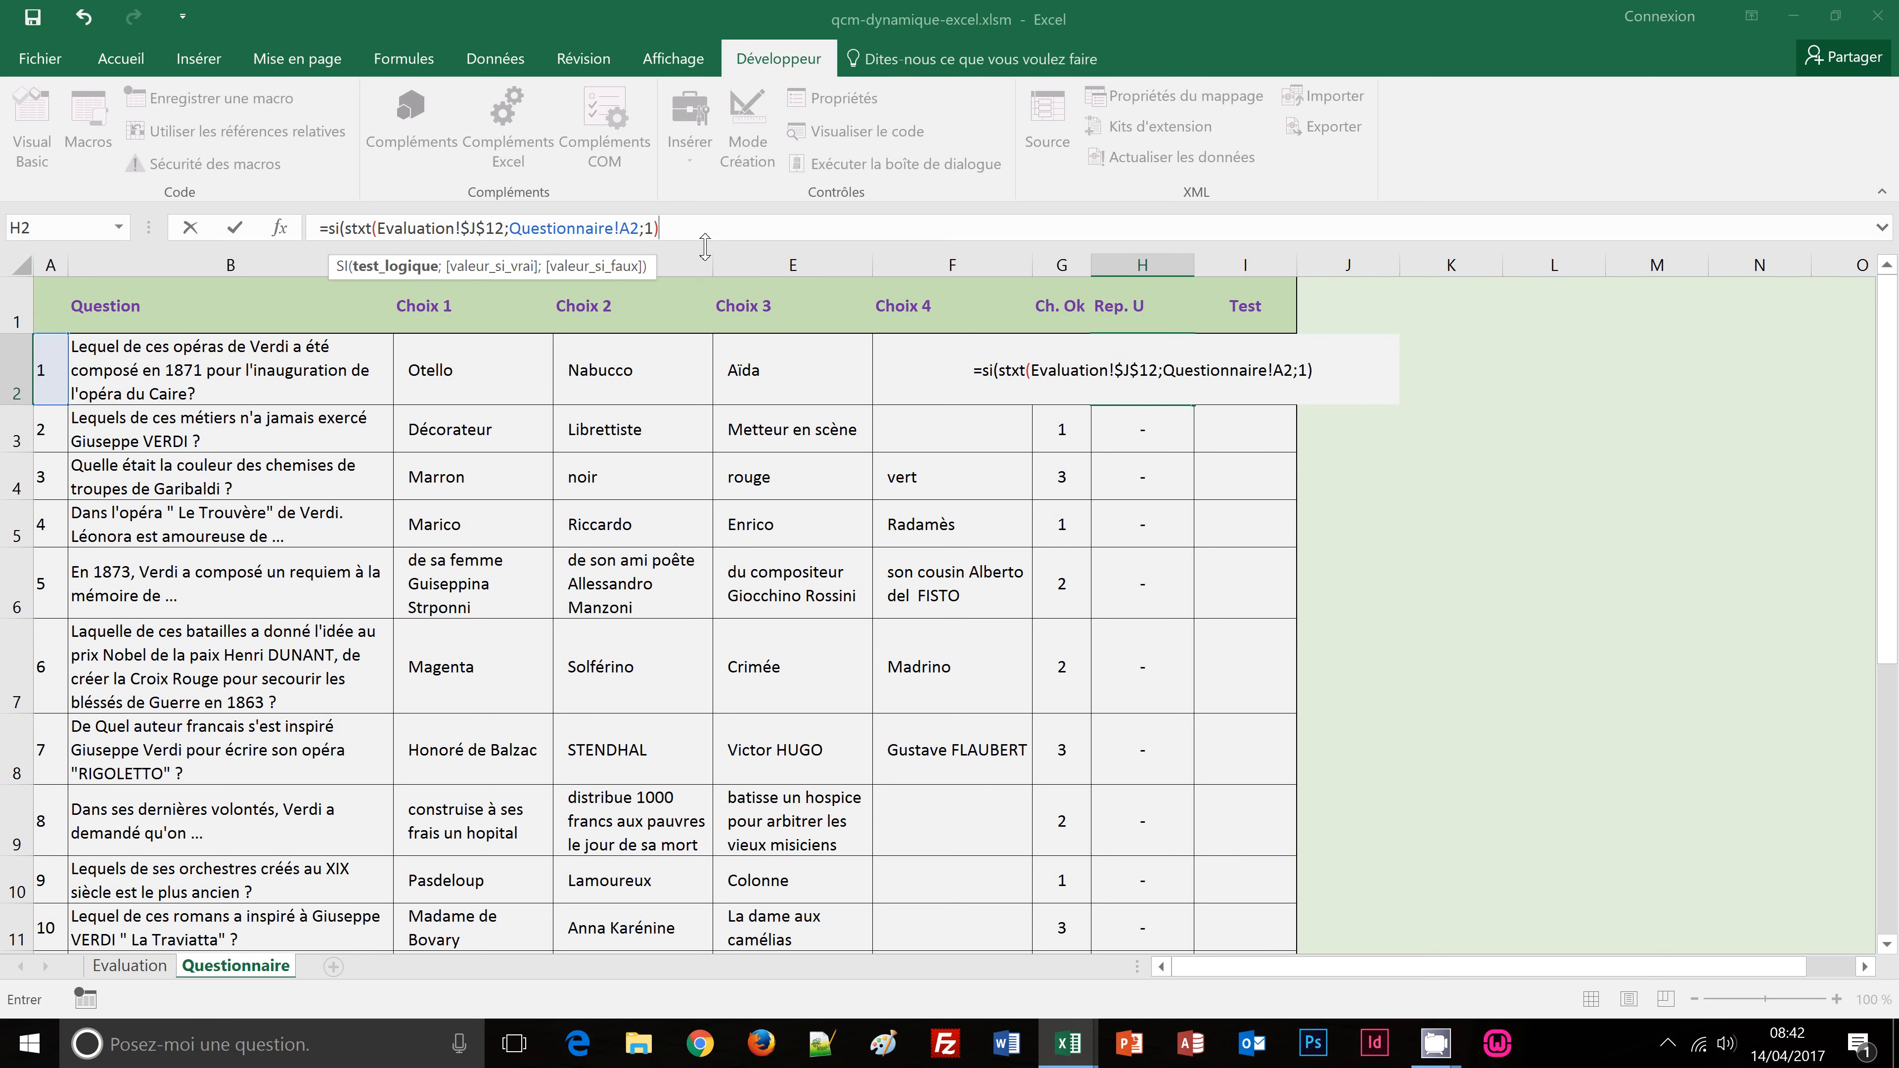
type("<>")
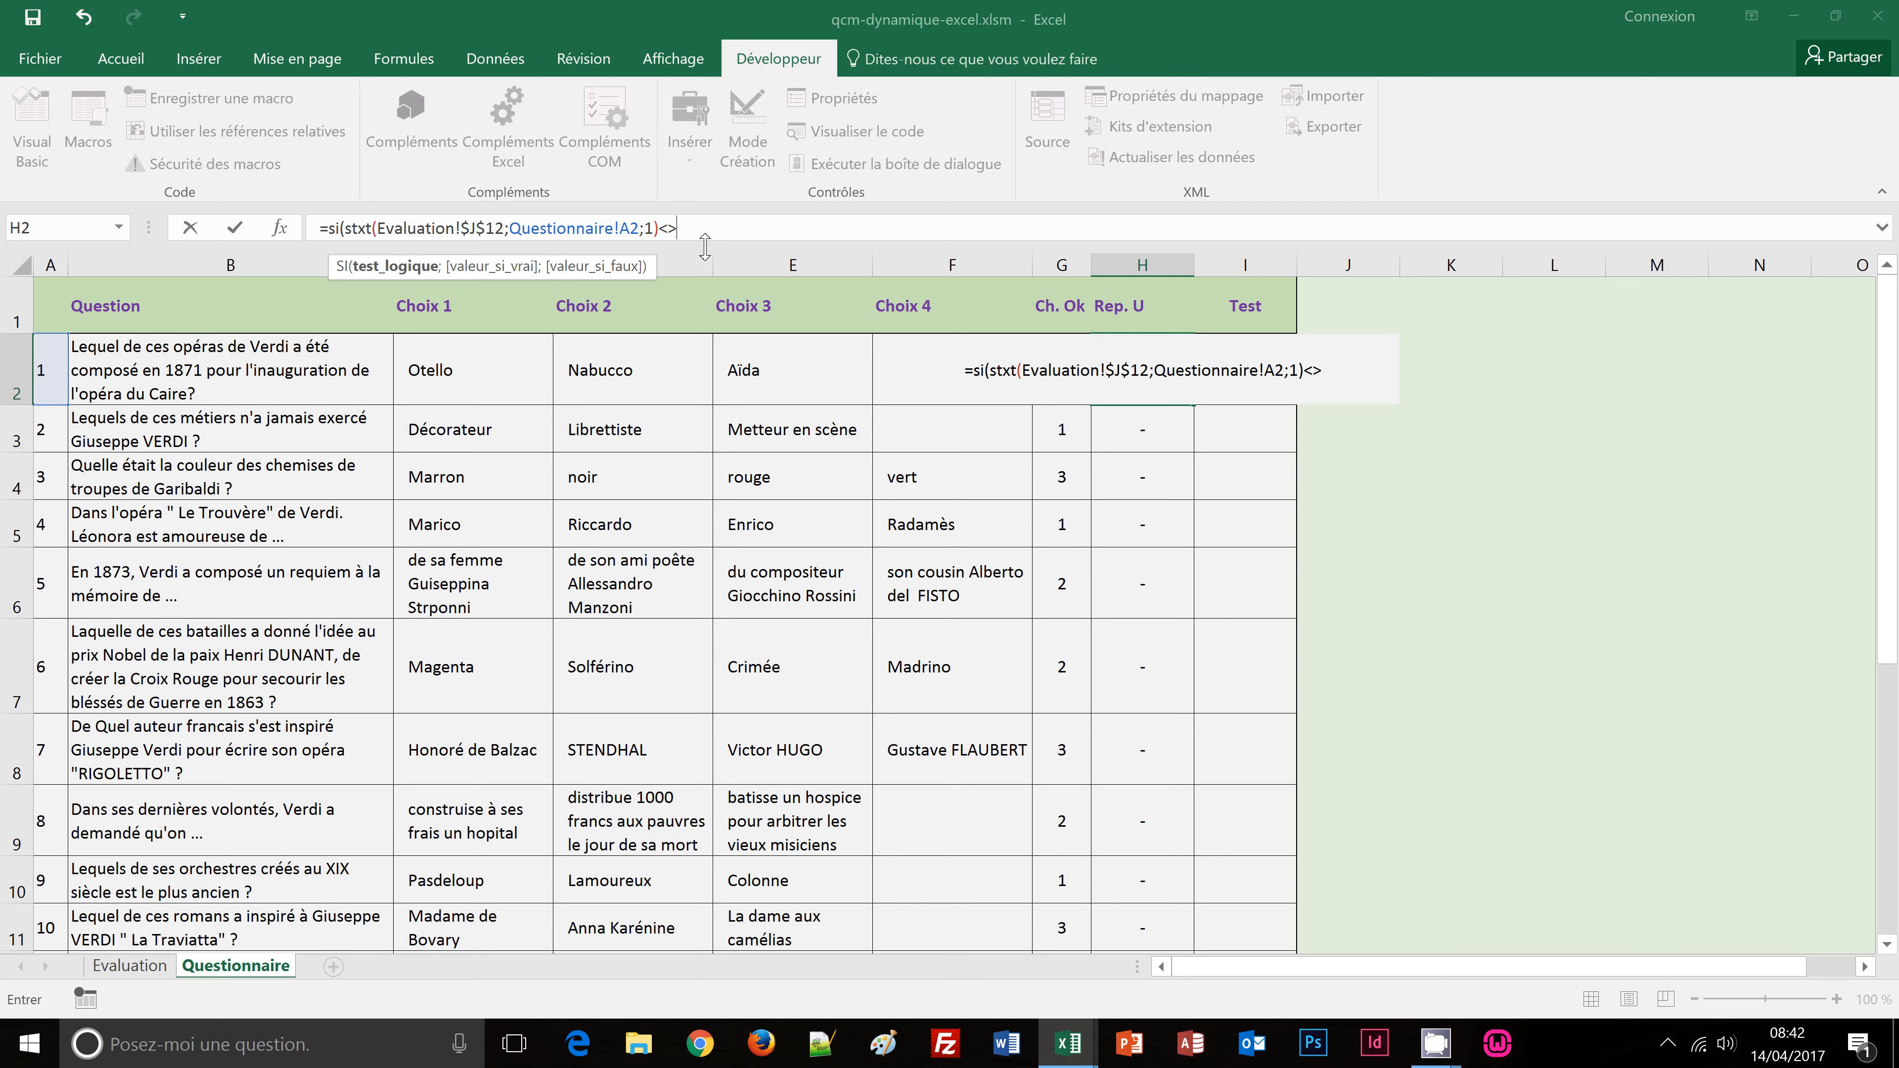
type("\"\"")
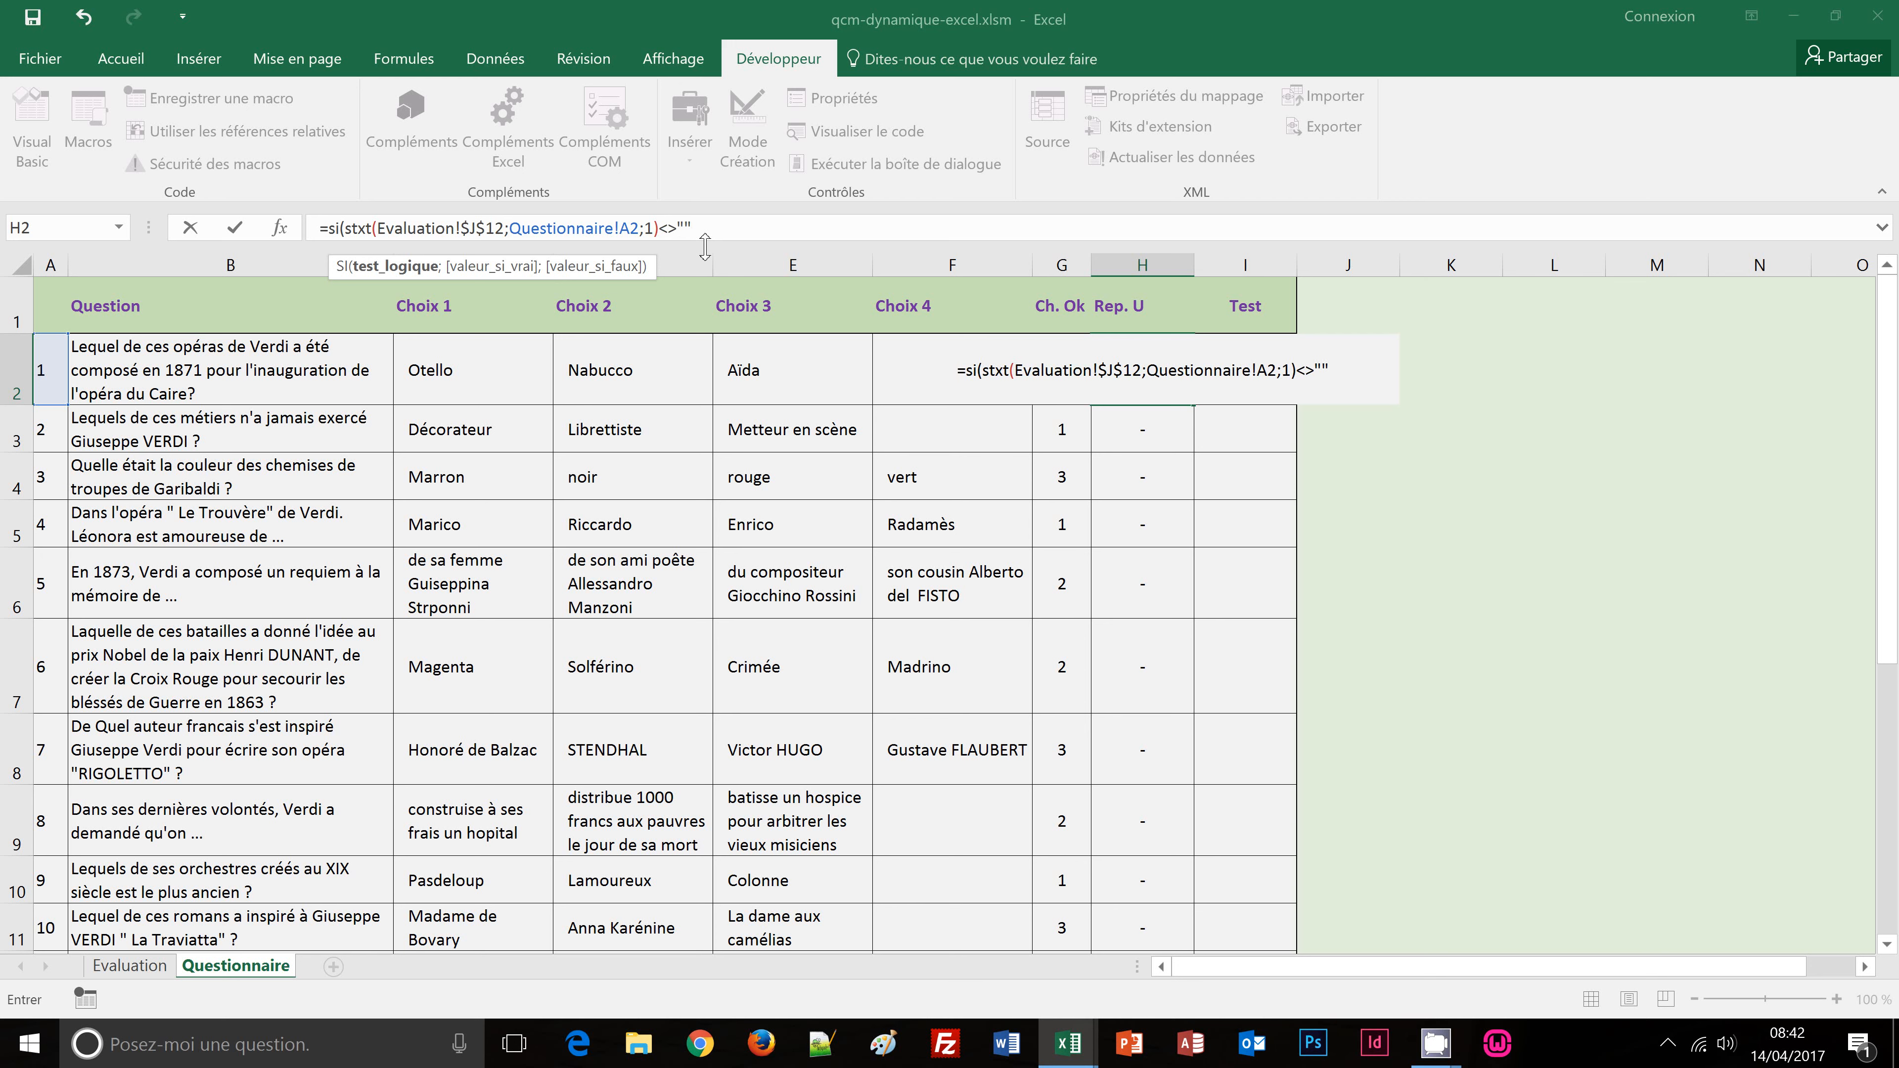
type(";")
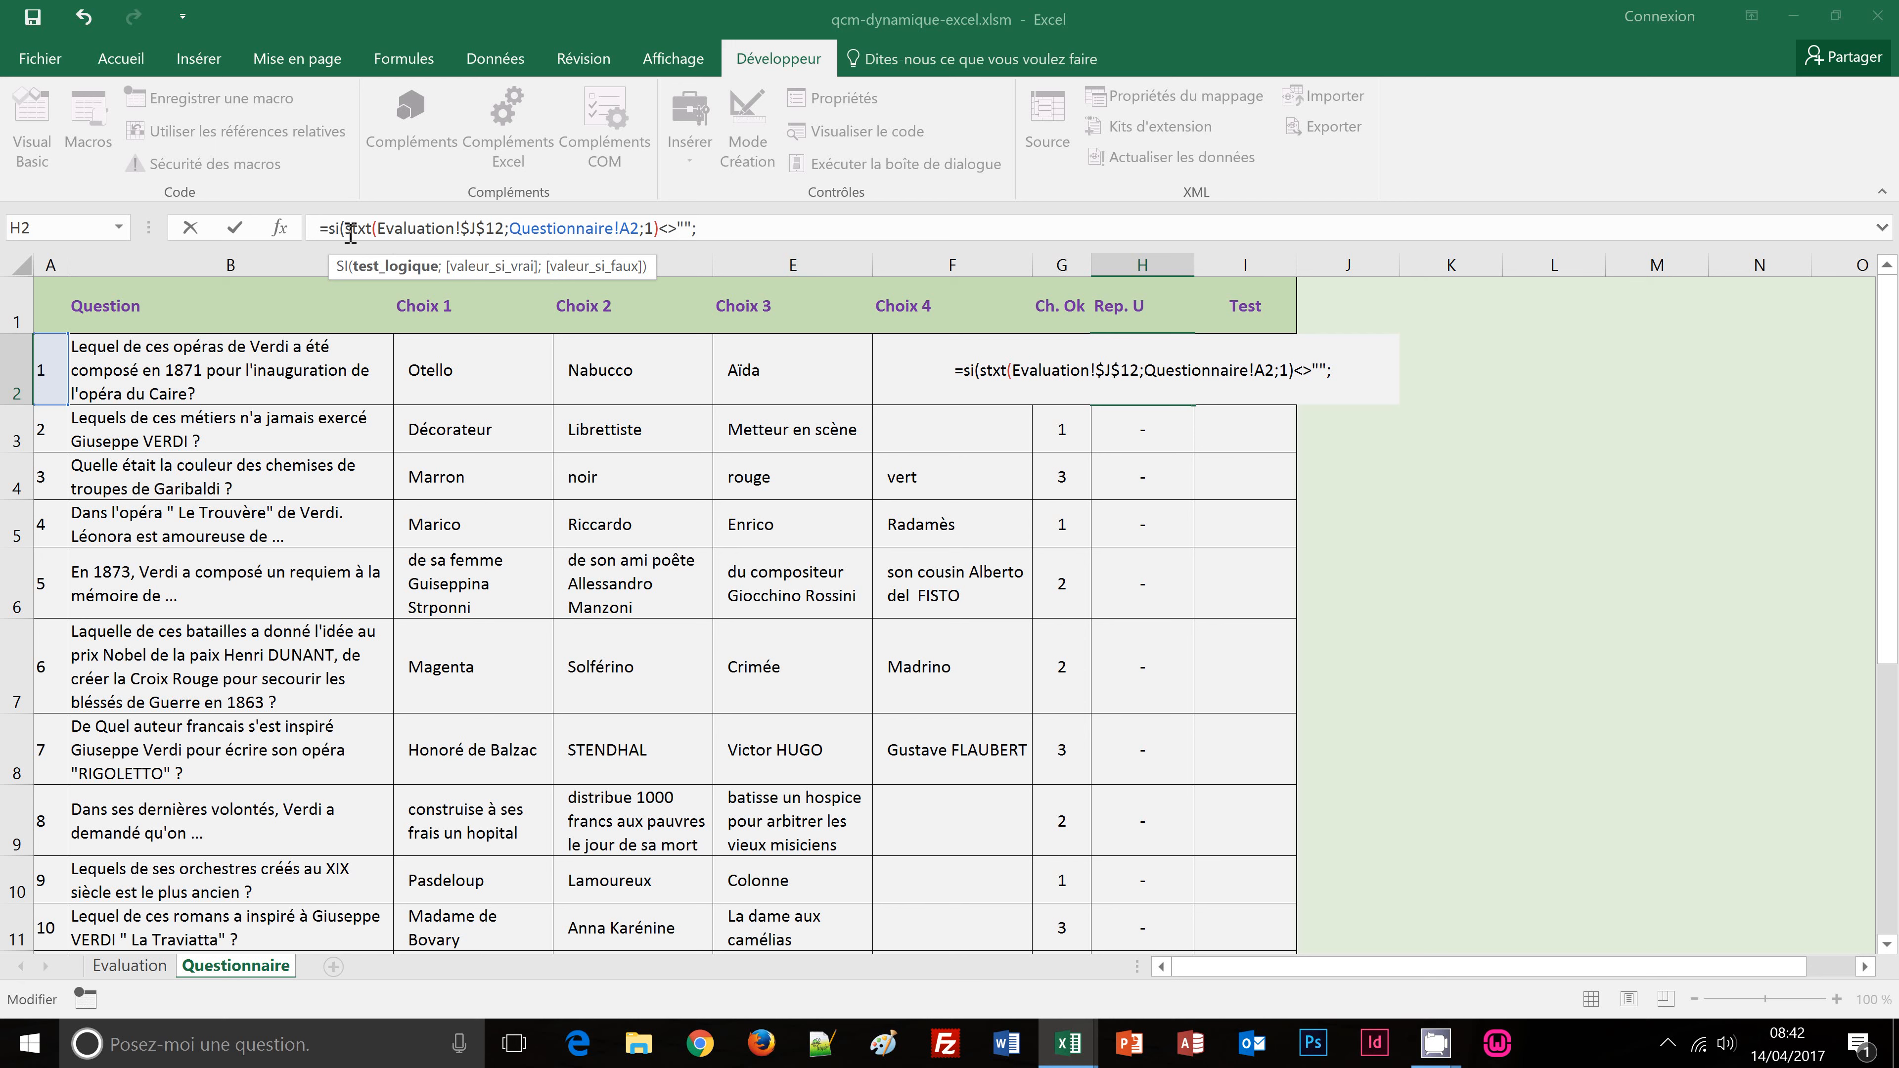
Step: Reuse the STXT expression as the value if true, add "-" as the value if false, and validate the H2 formula
left_click(423, 268)
key("ctrl+c")
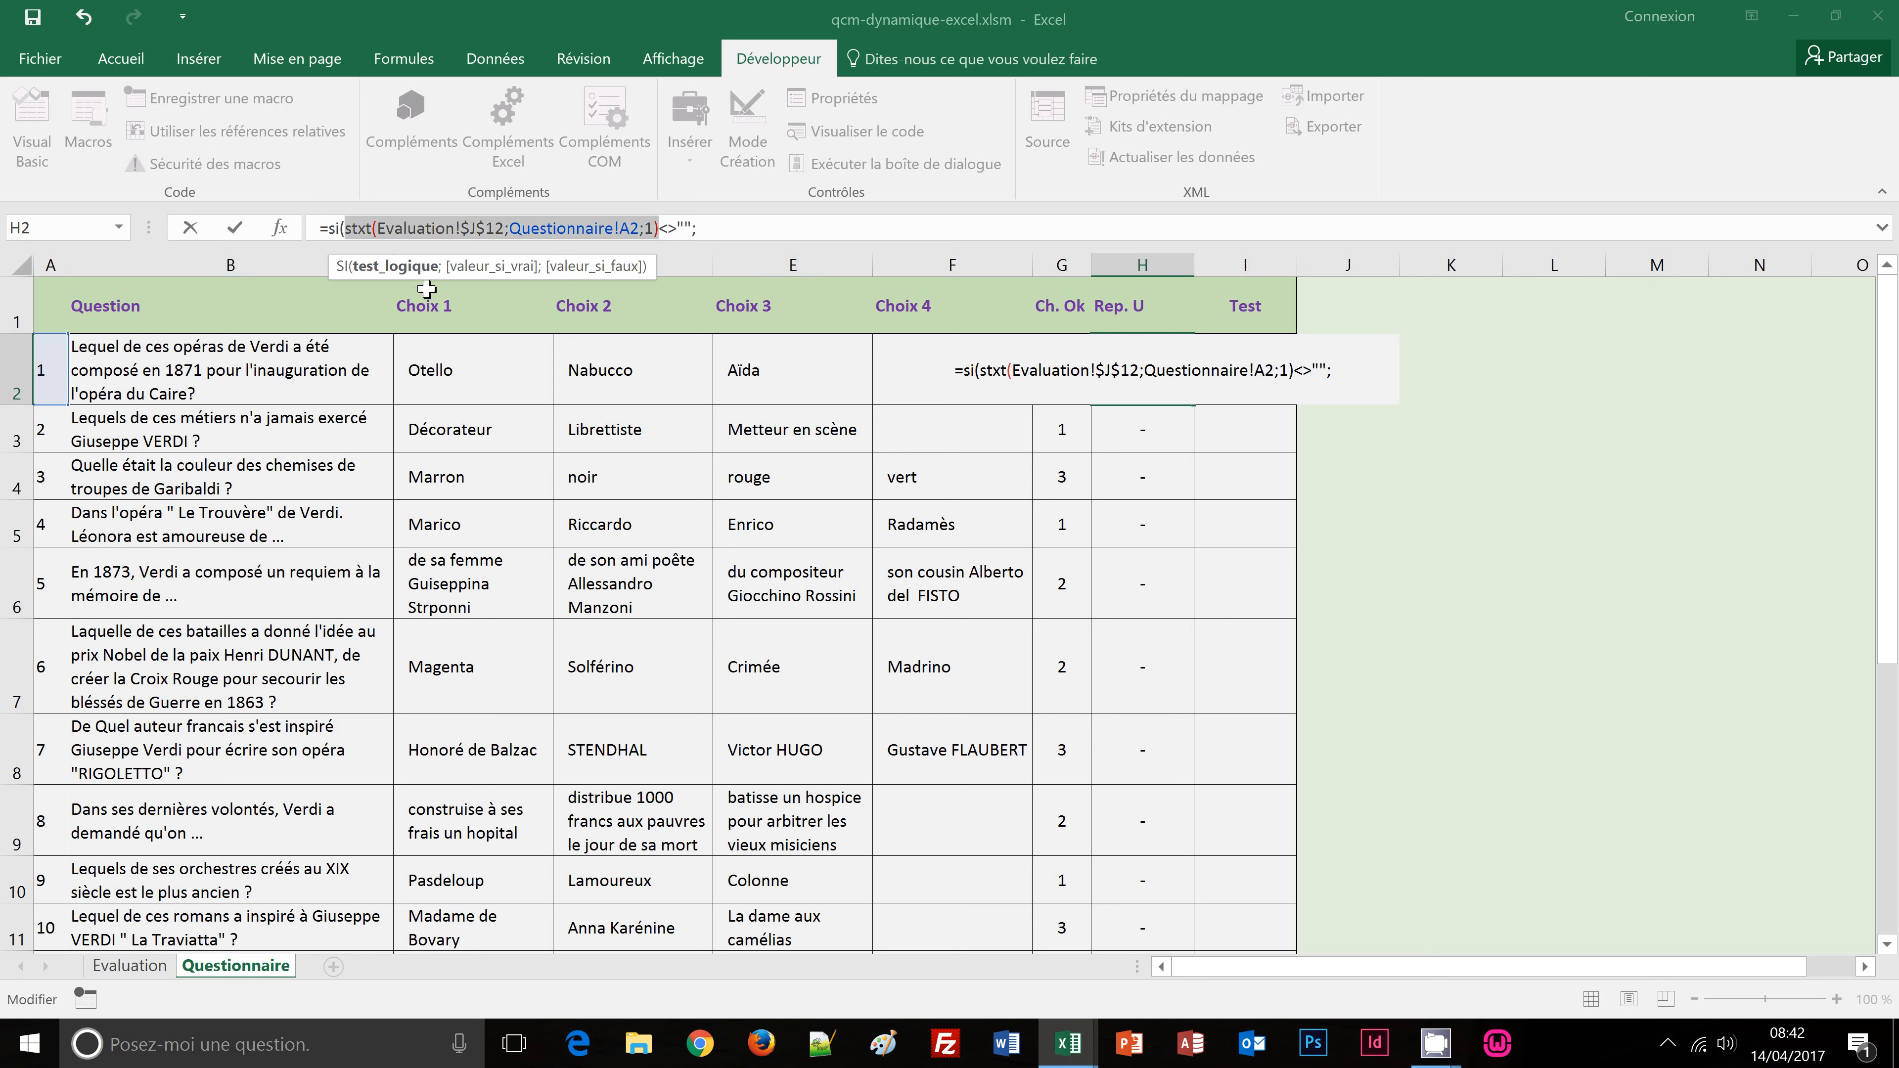
left_click(752, 230)
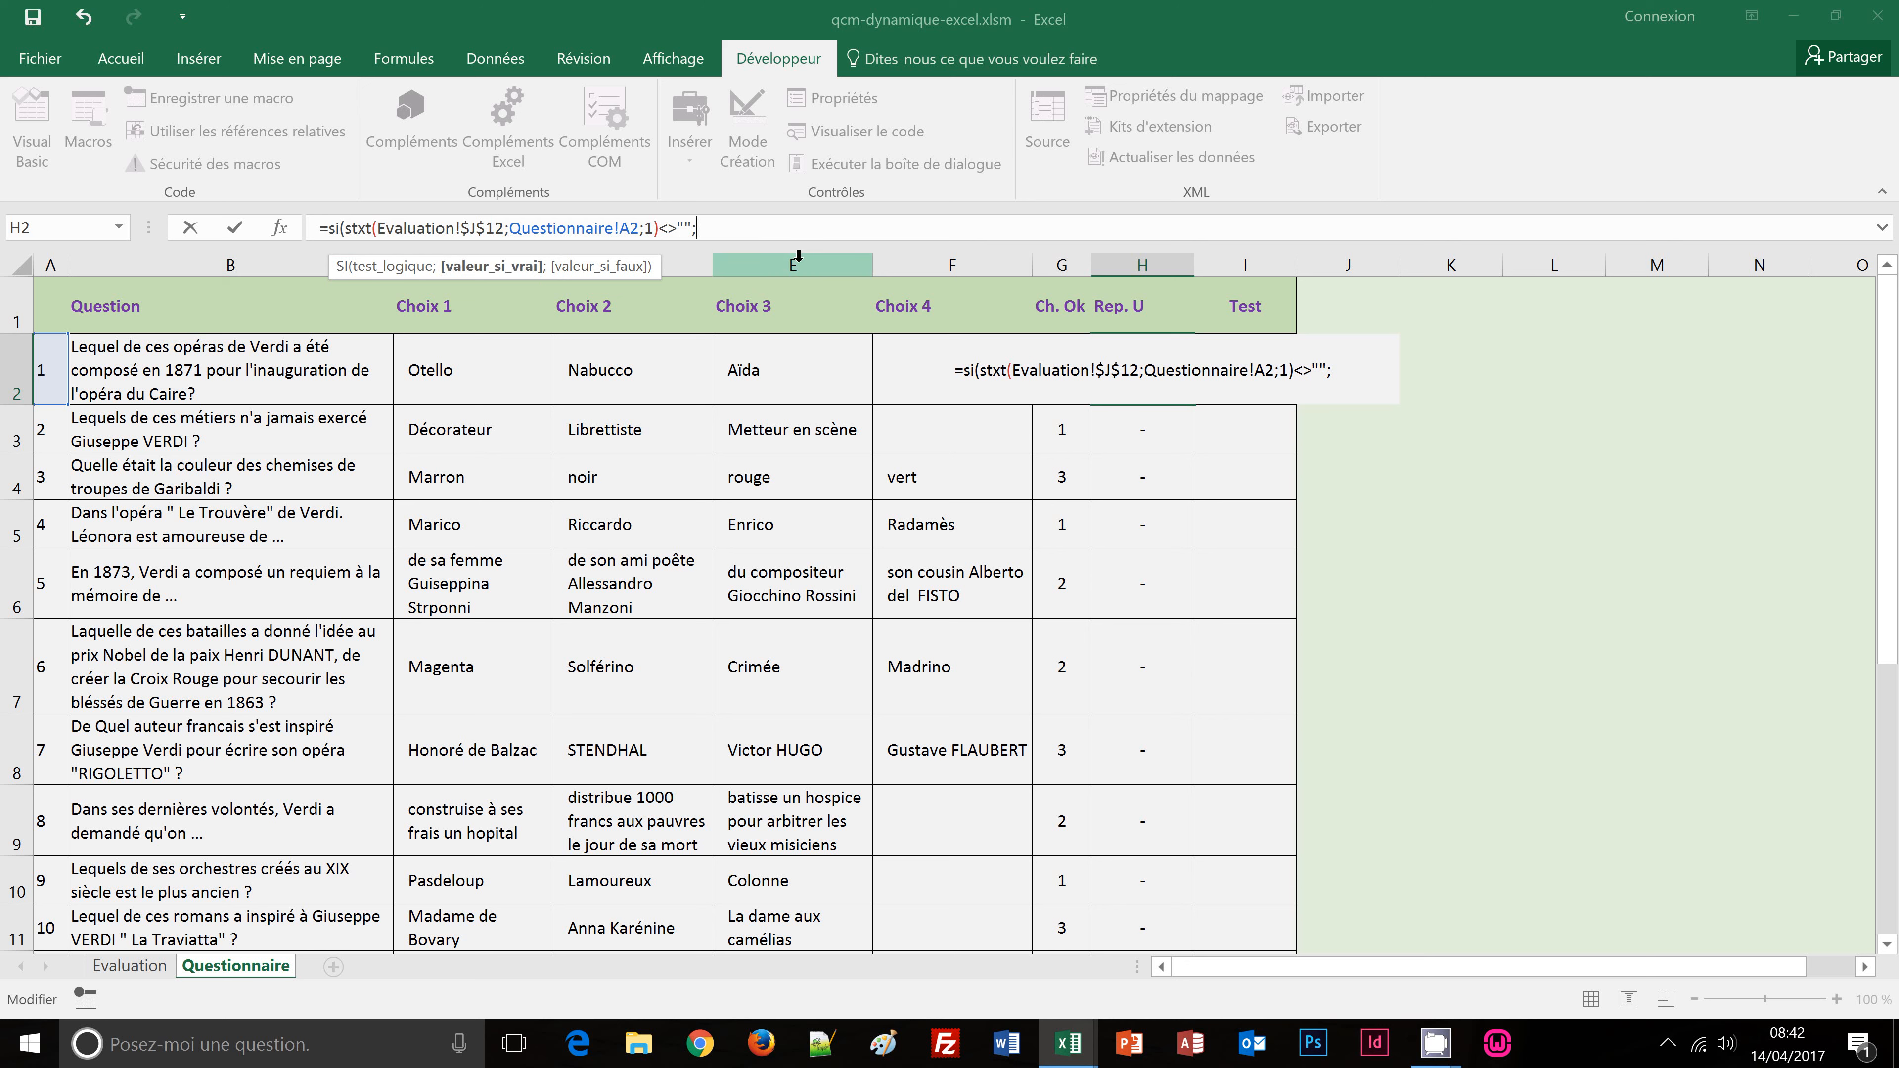
key("ctrl+v")
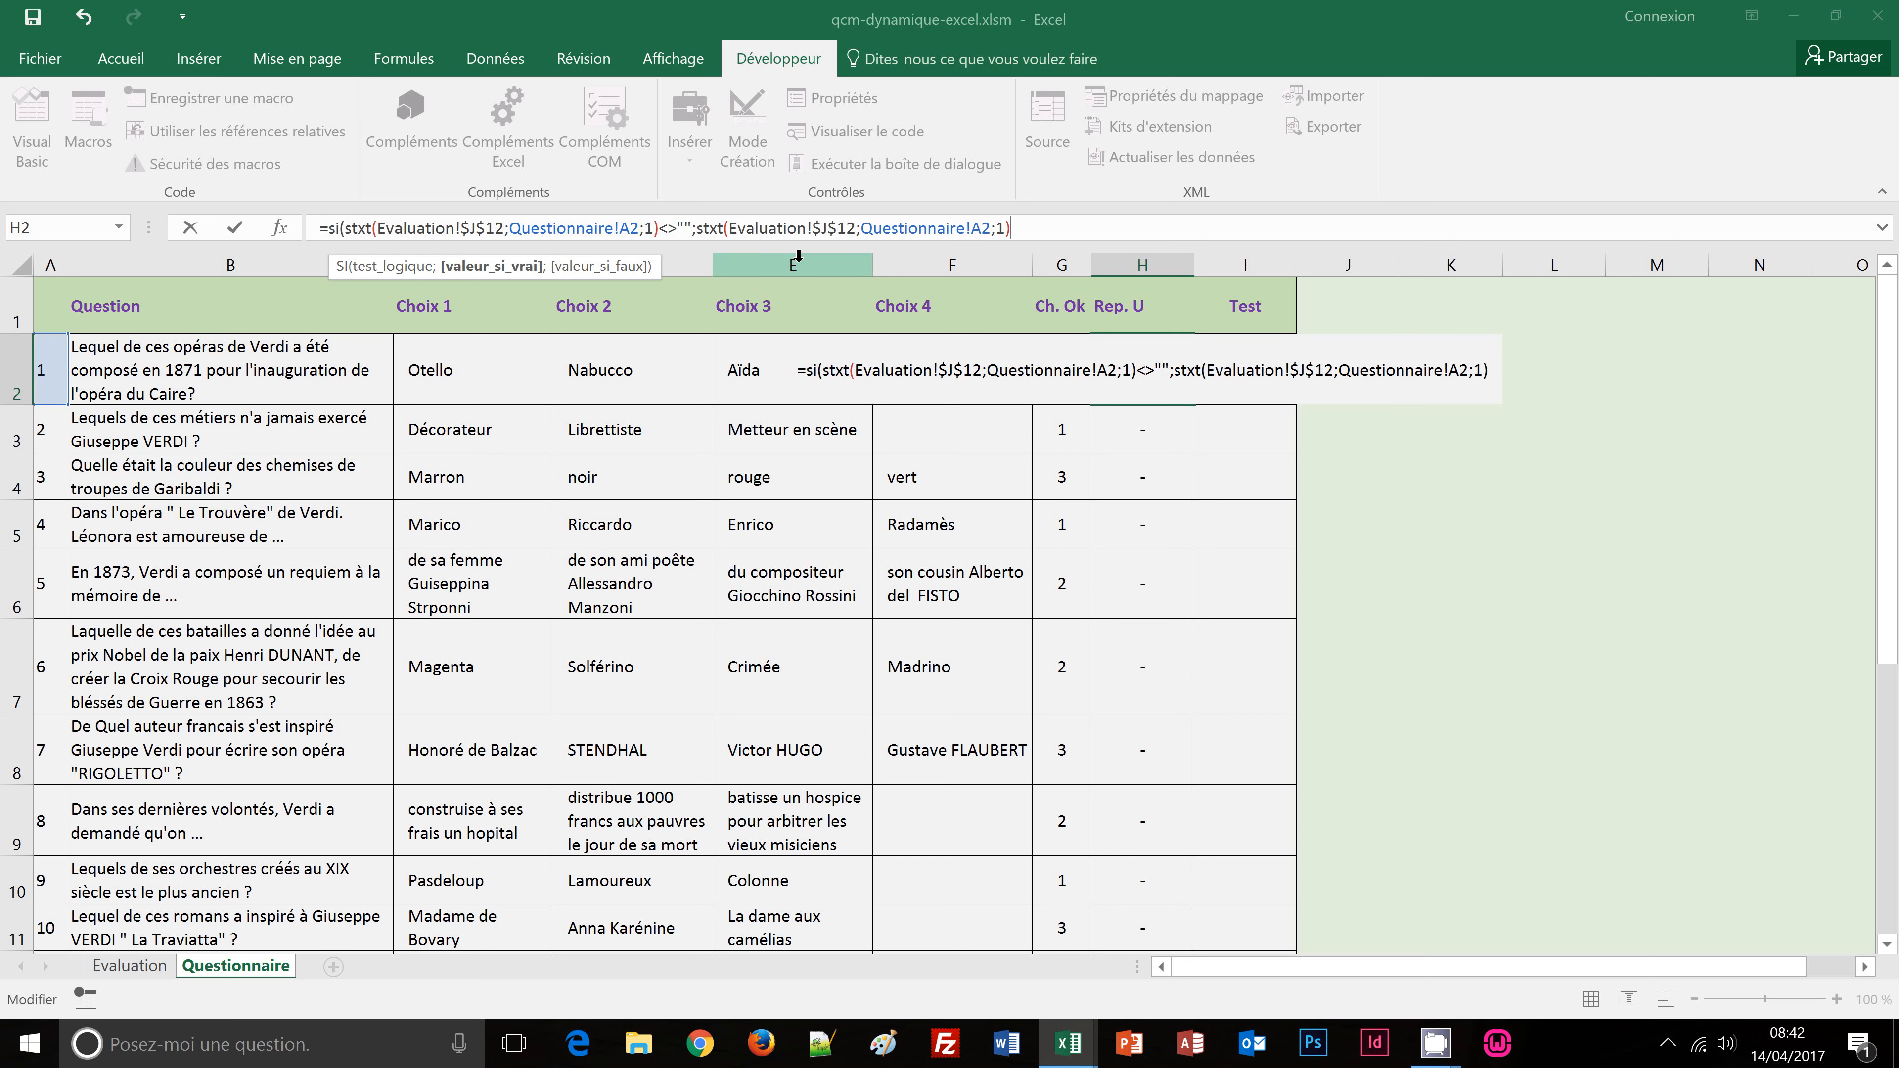
type(";")
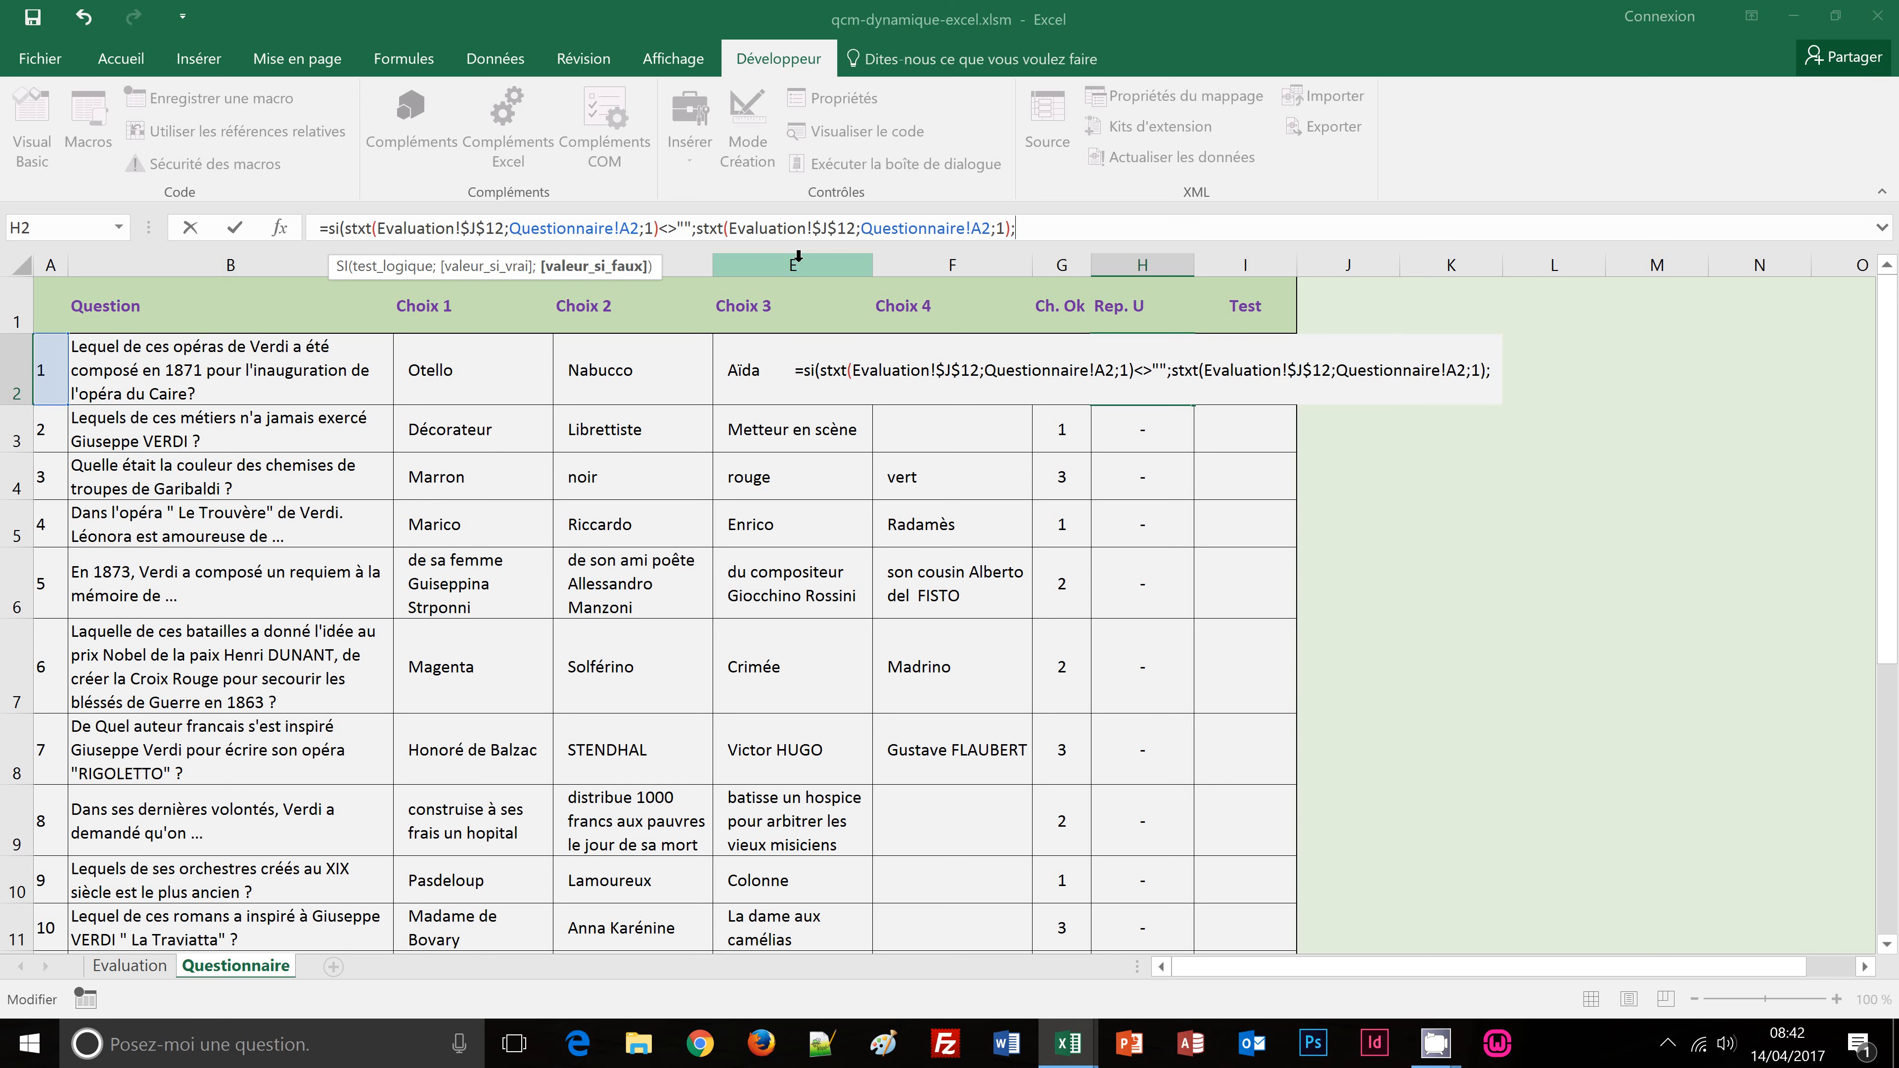
type("\"")
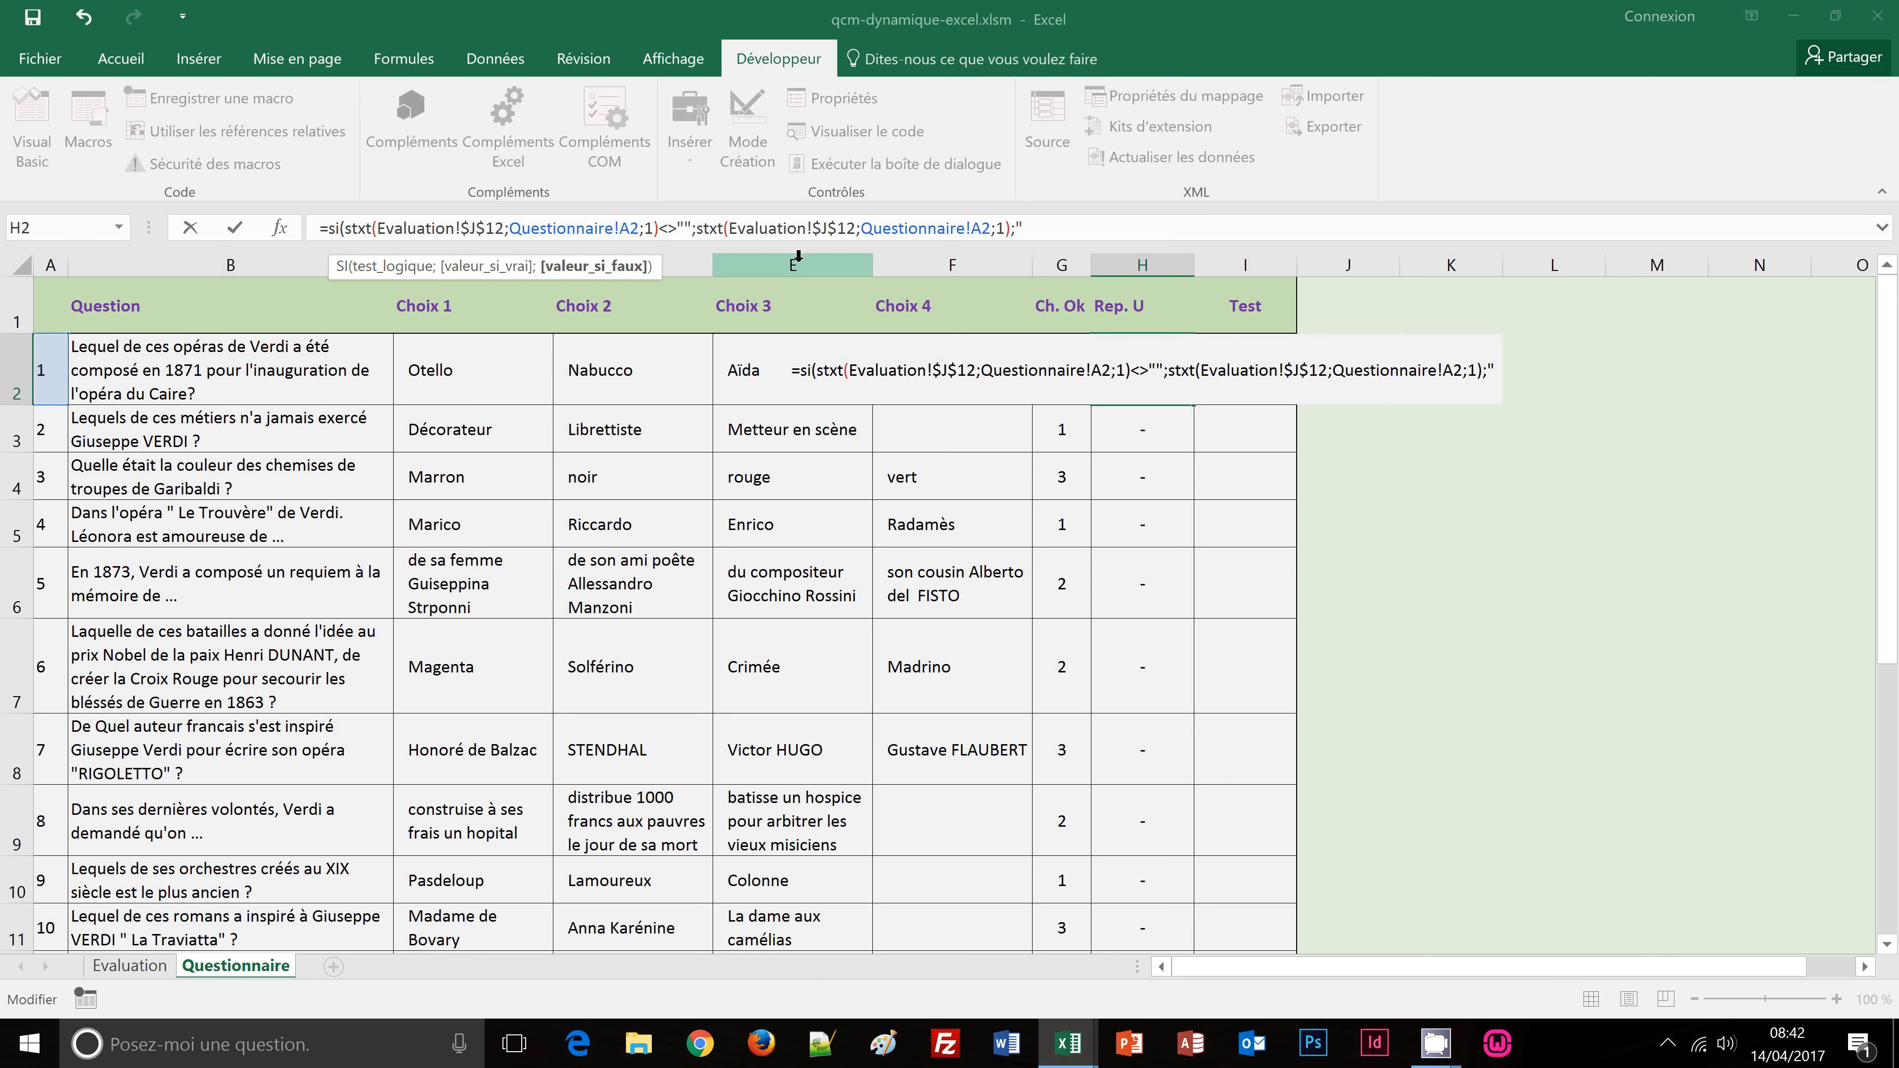
type("-\")")
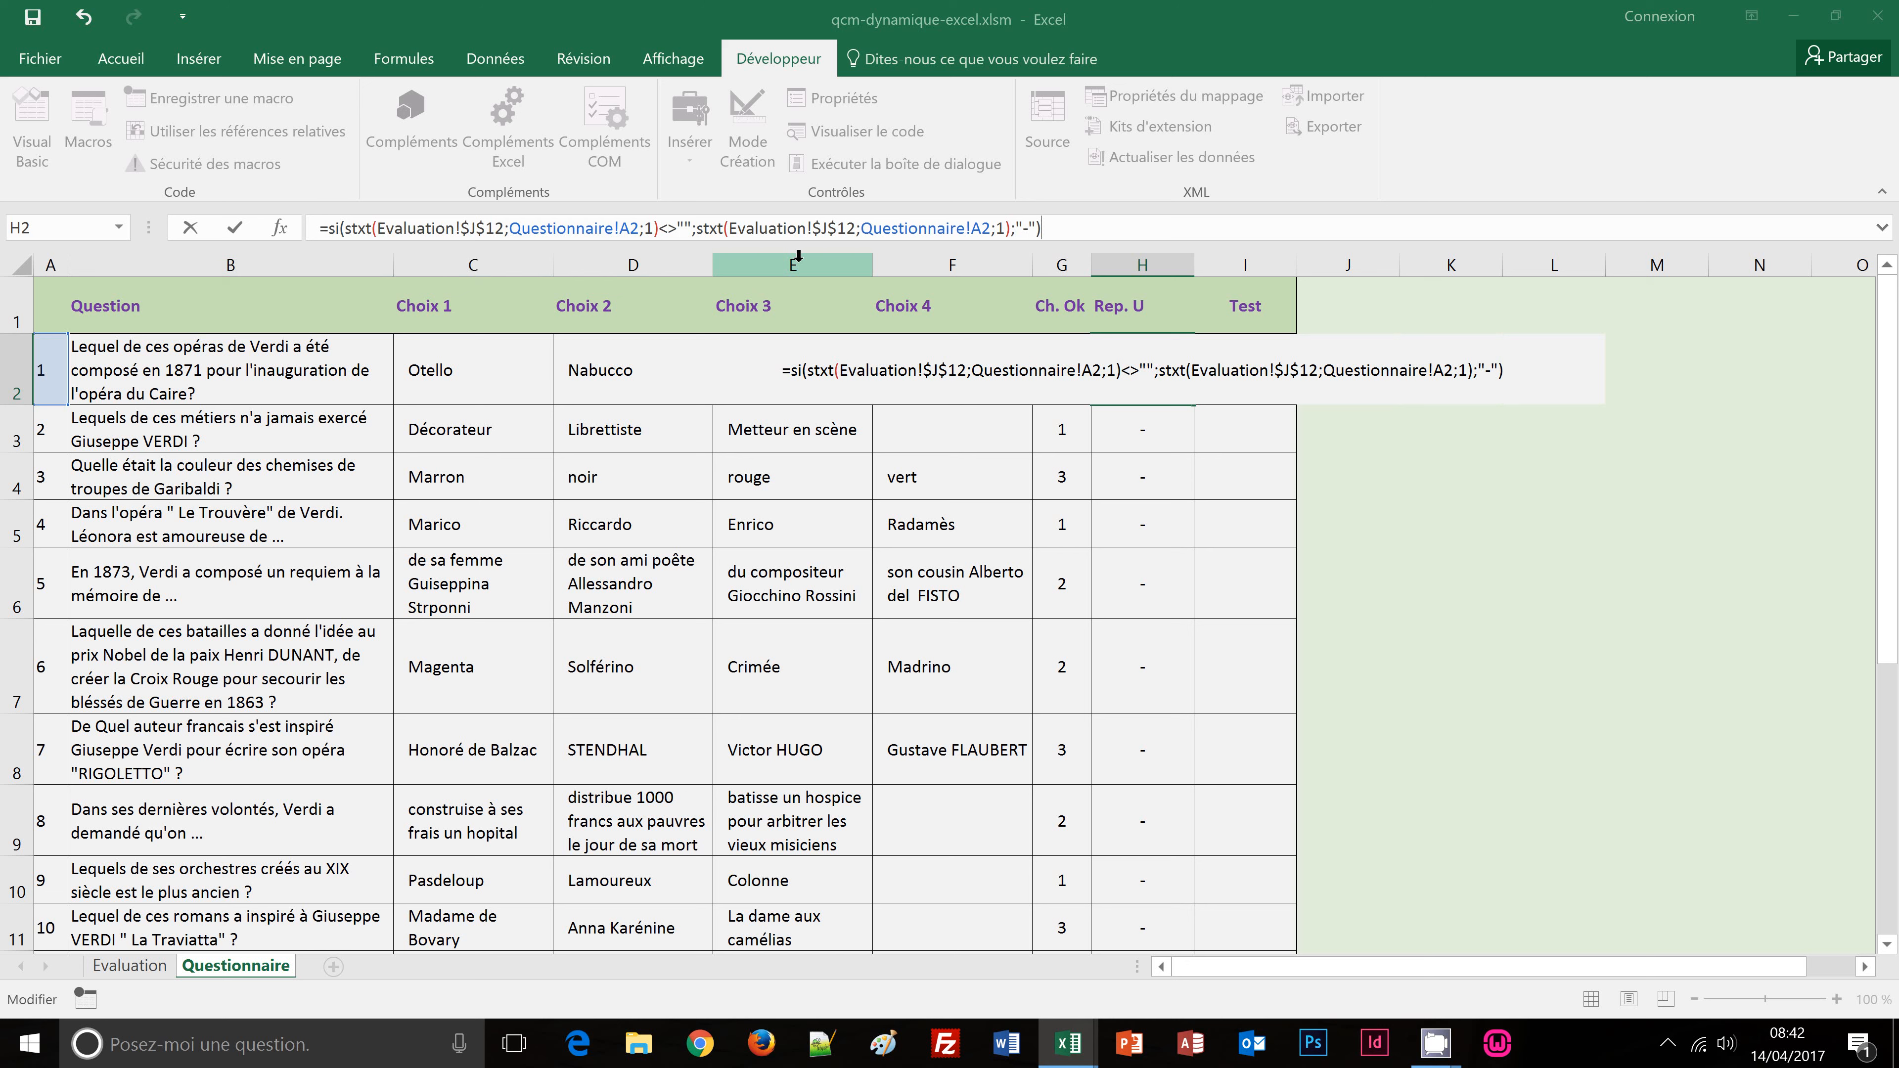
key("ctrl+Return")
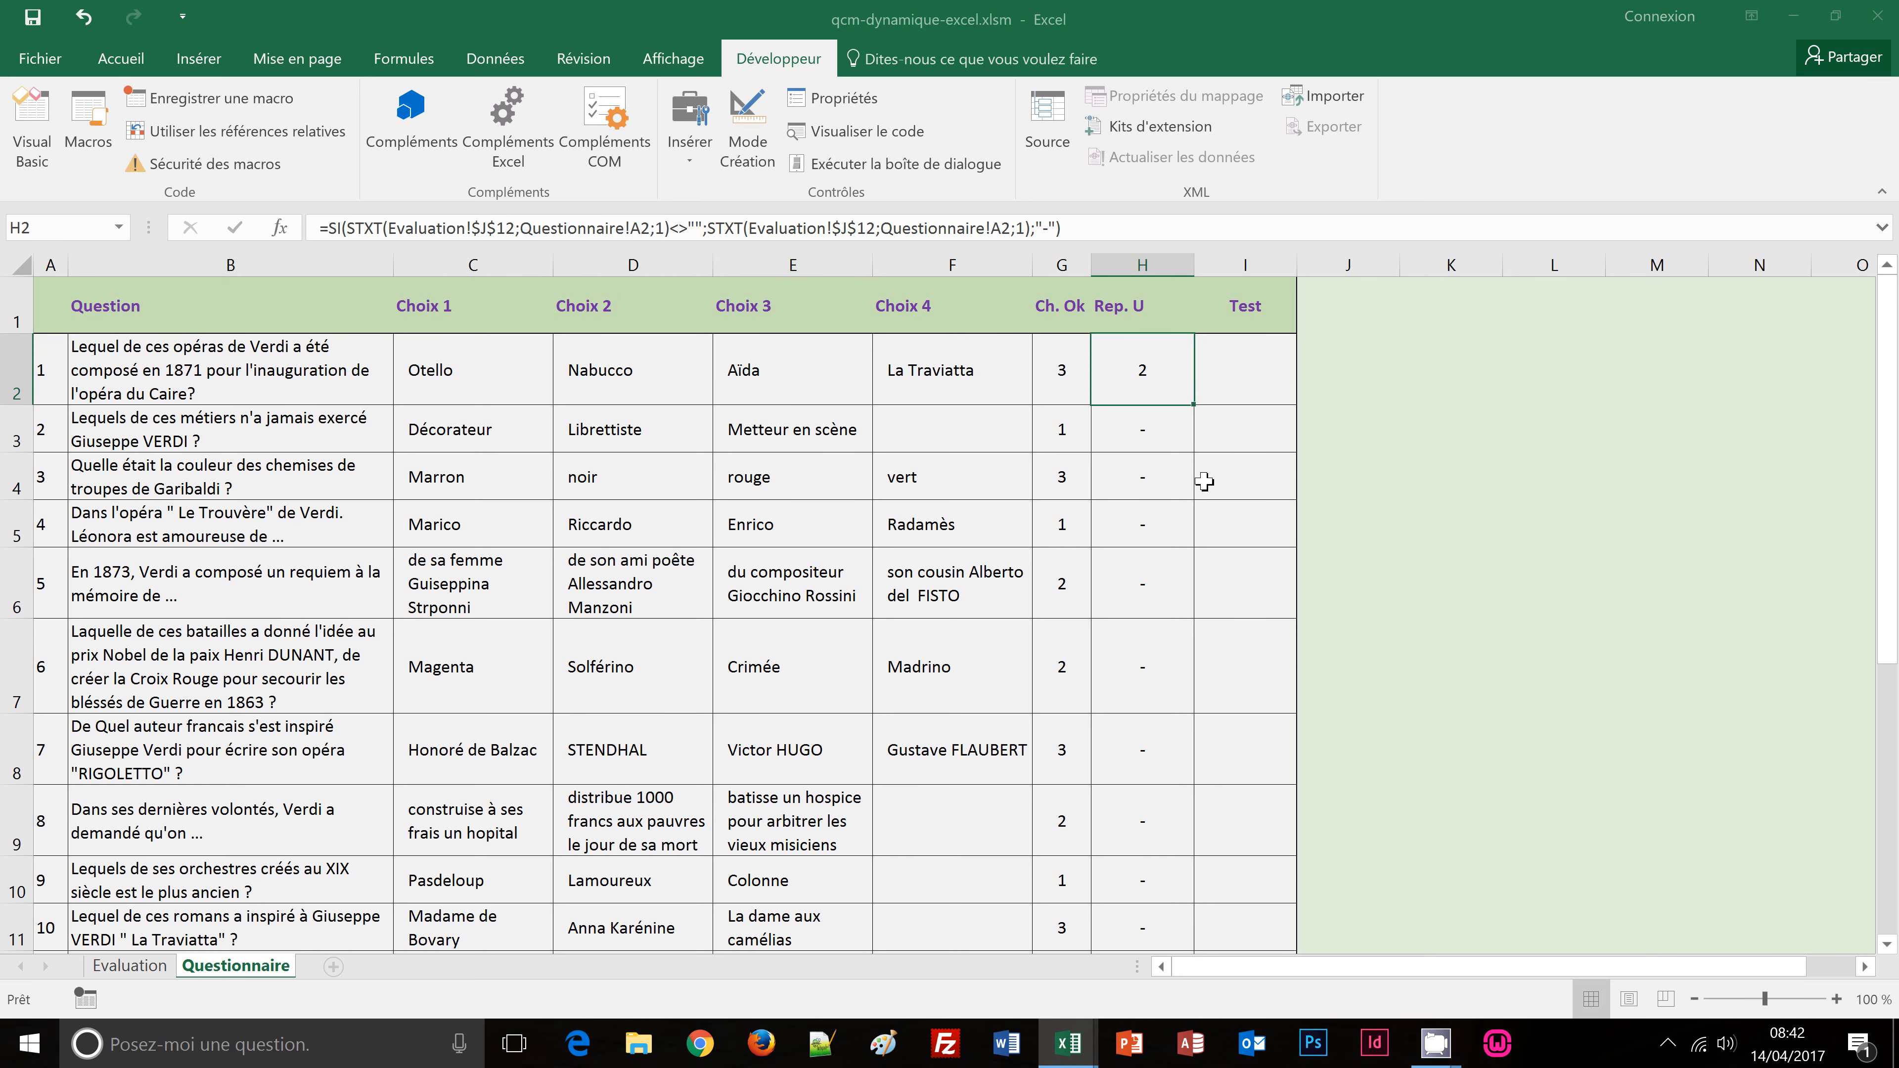
Step: Copy the H2 formula down the Rep. U column through question 20 in H21
left_click_drag(1193, 404, 1157, 833)
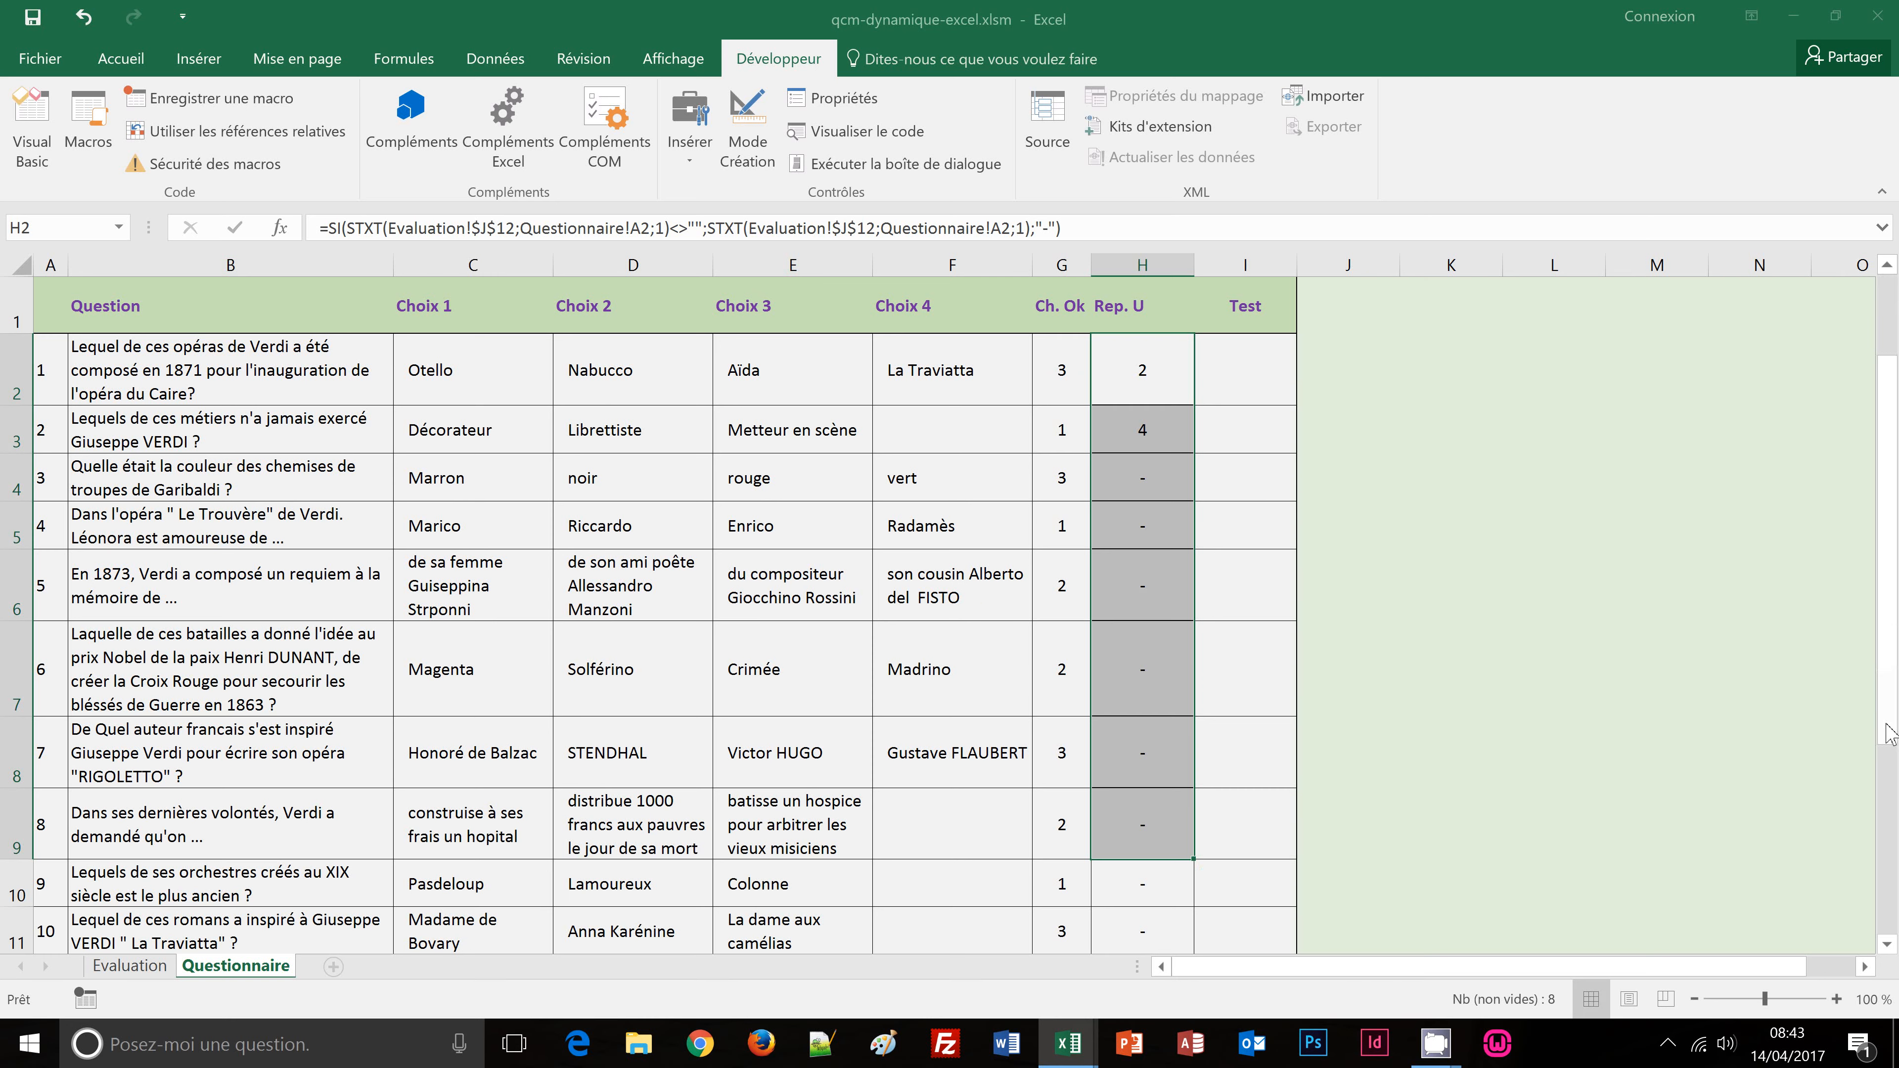
left_click(1890, 733)
left_click(1887, 268)
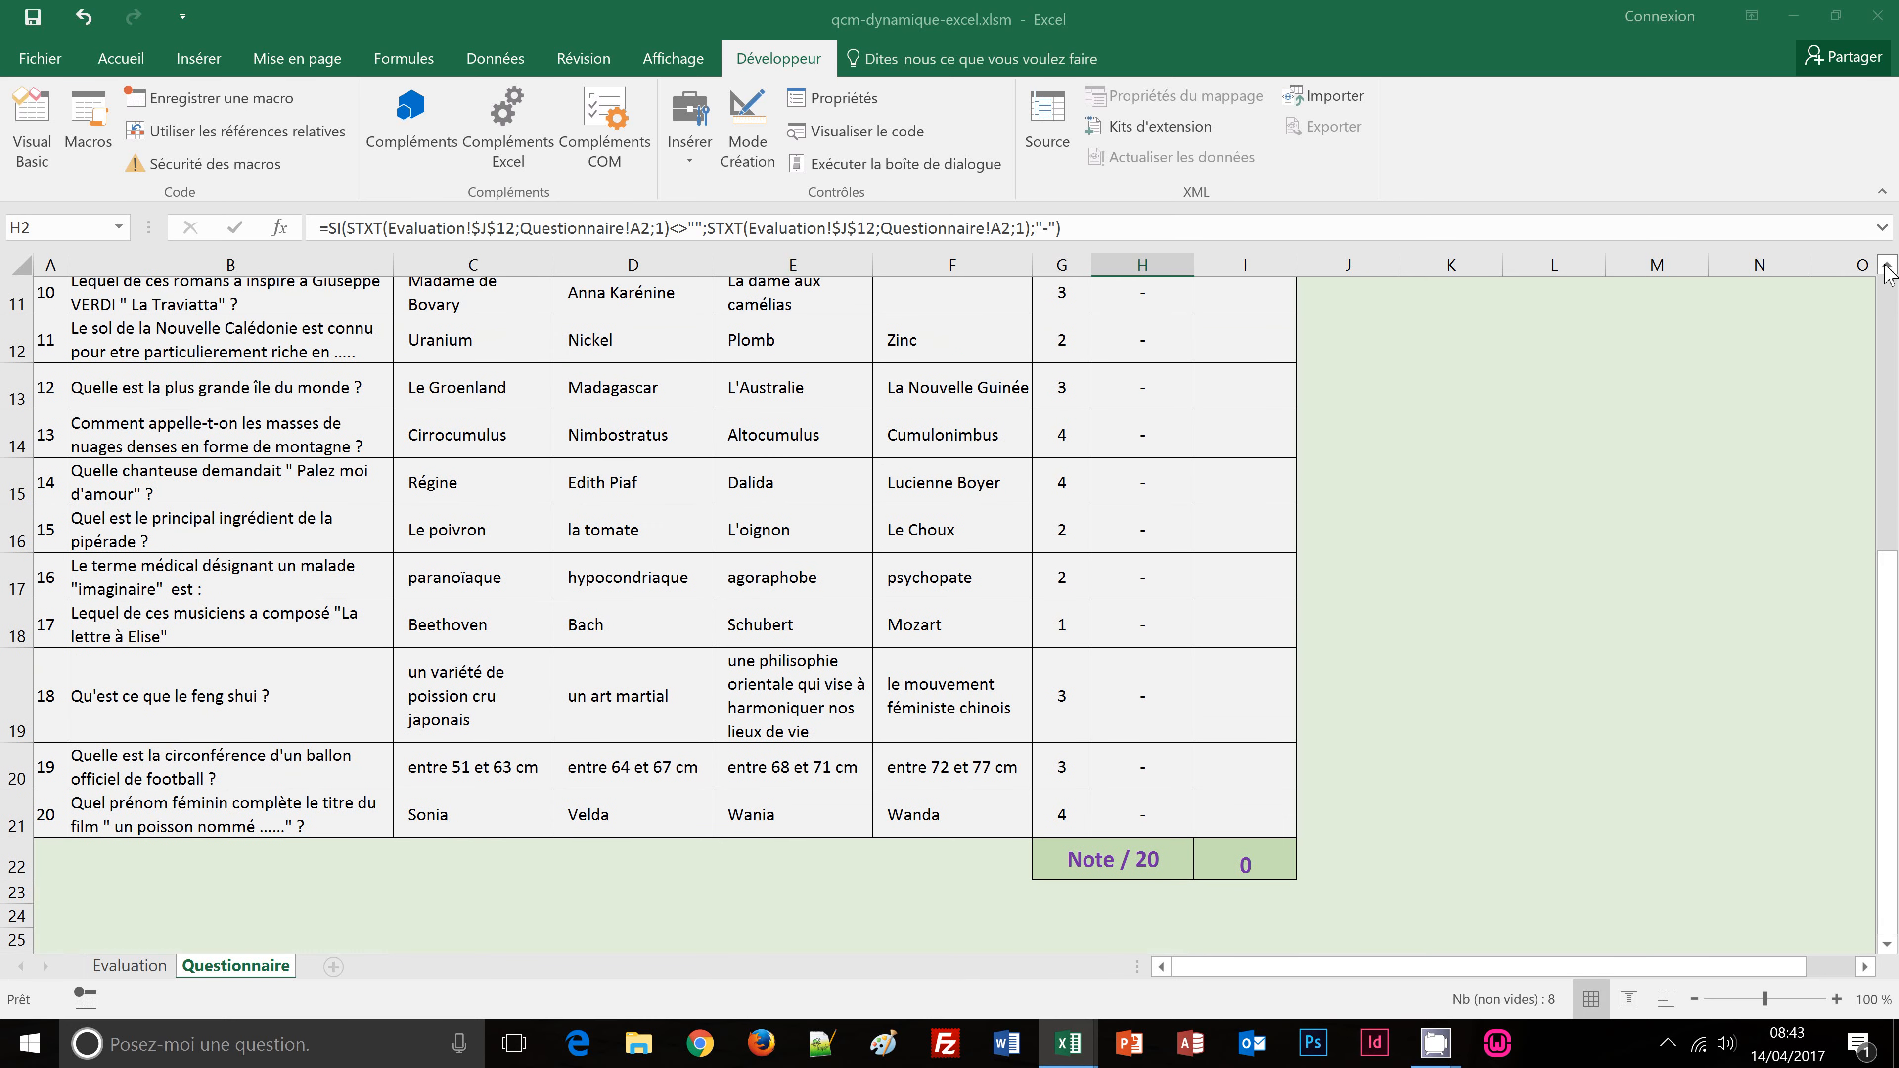
left_click(1888, 268)
left_click(1887, 266)
left_click(1886, 266)
left_click(1887, 266)
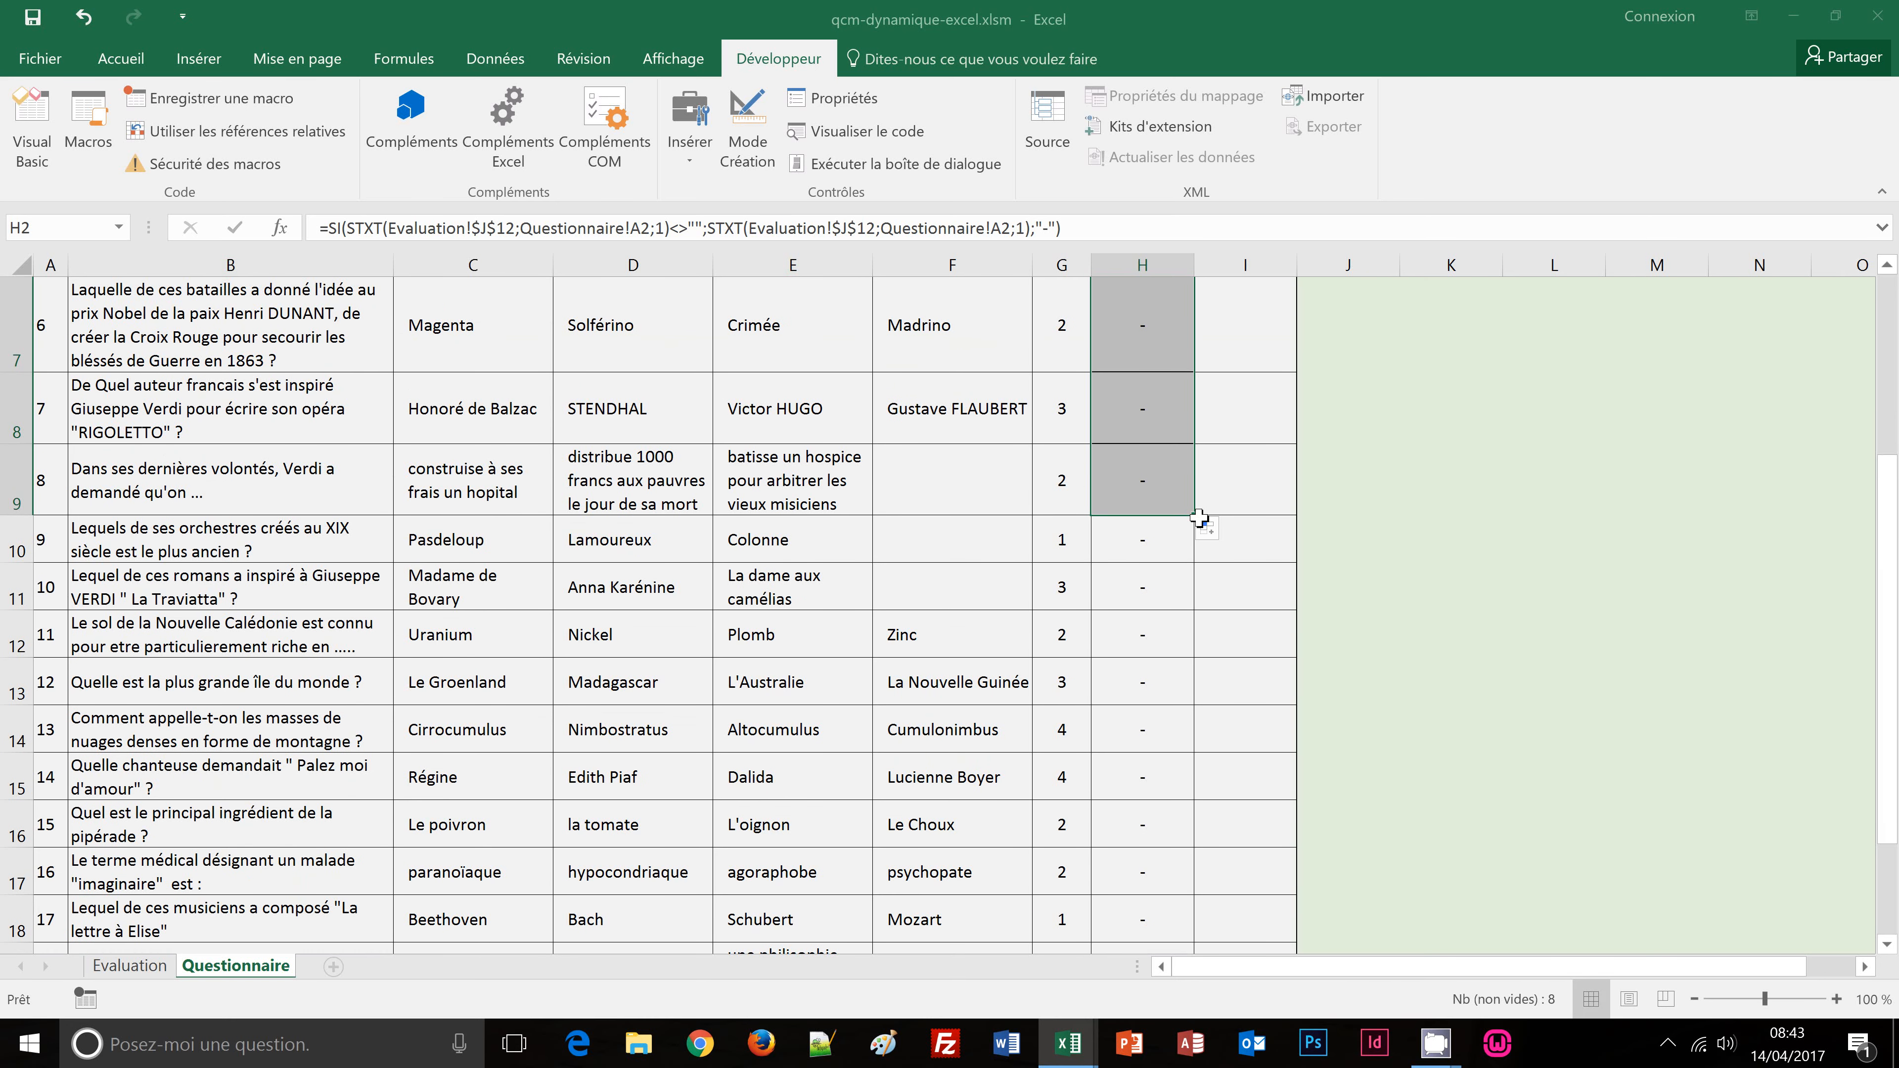
left_click_drag(1198, 517, 1176, 932)
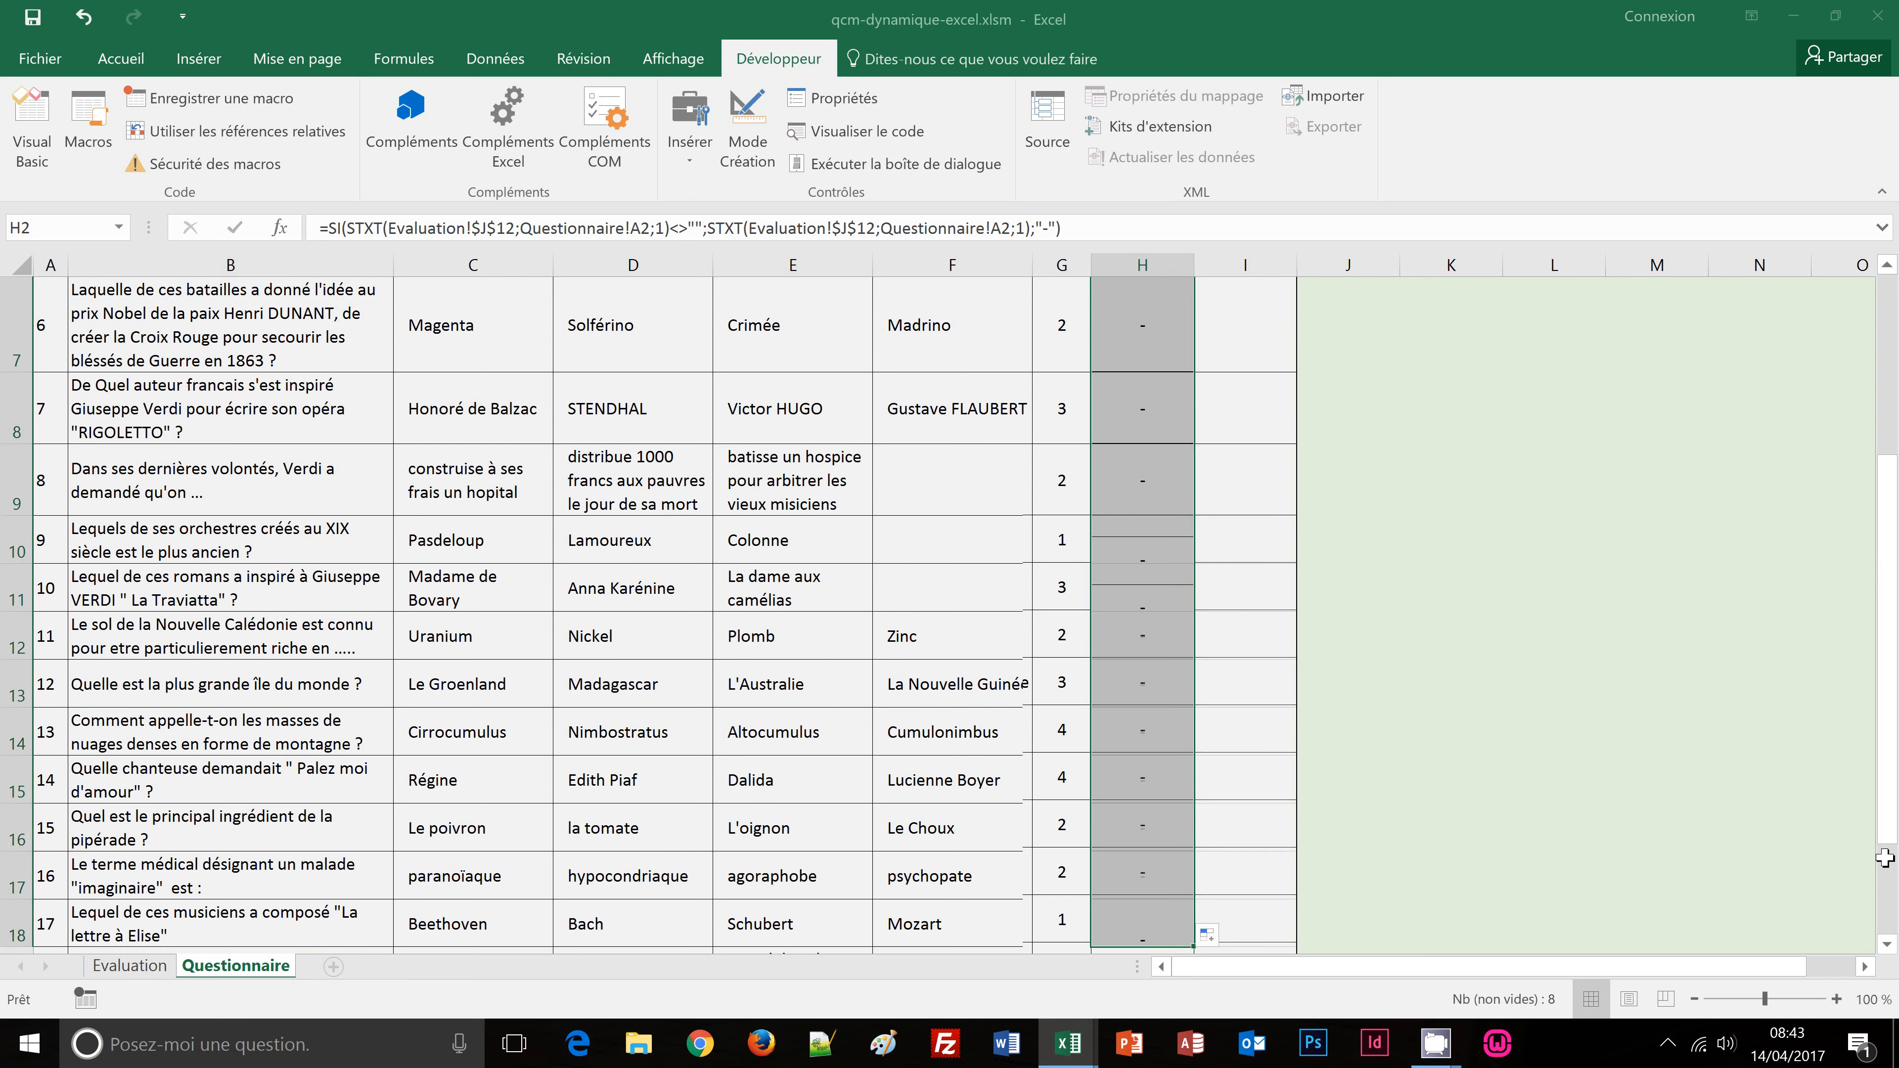
left_click(1885, 889)
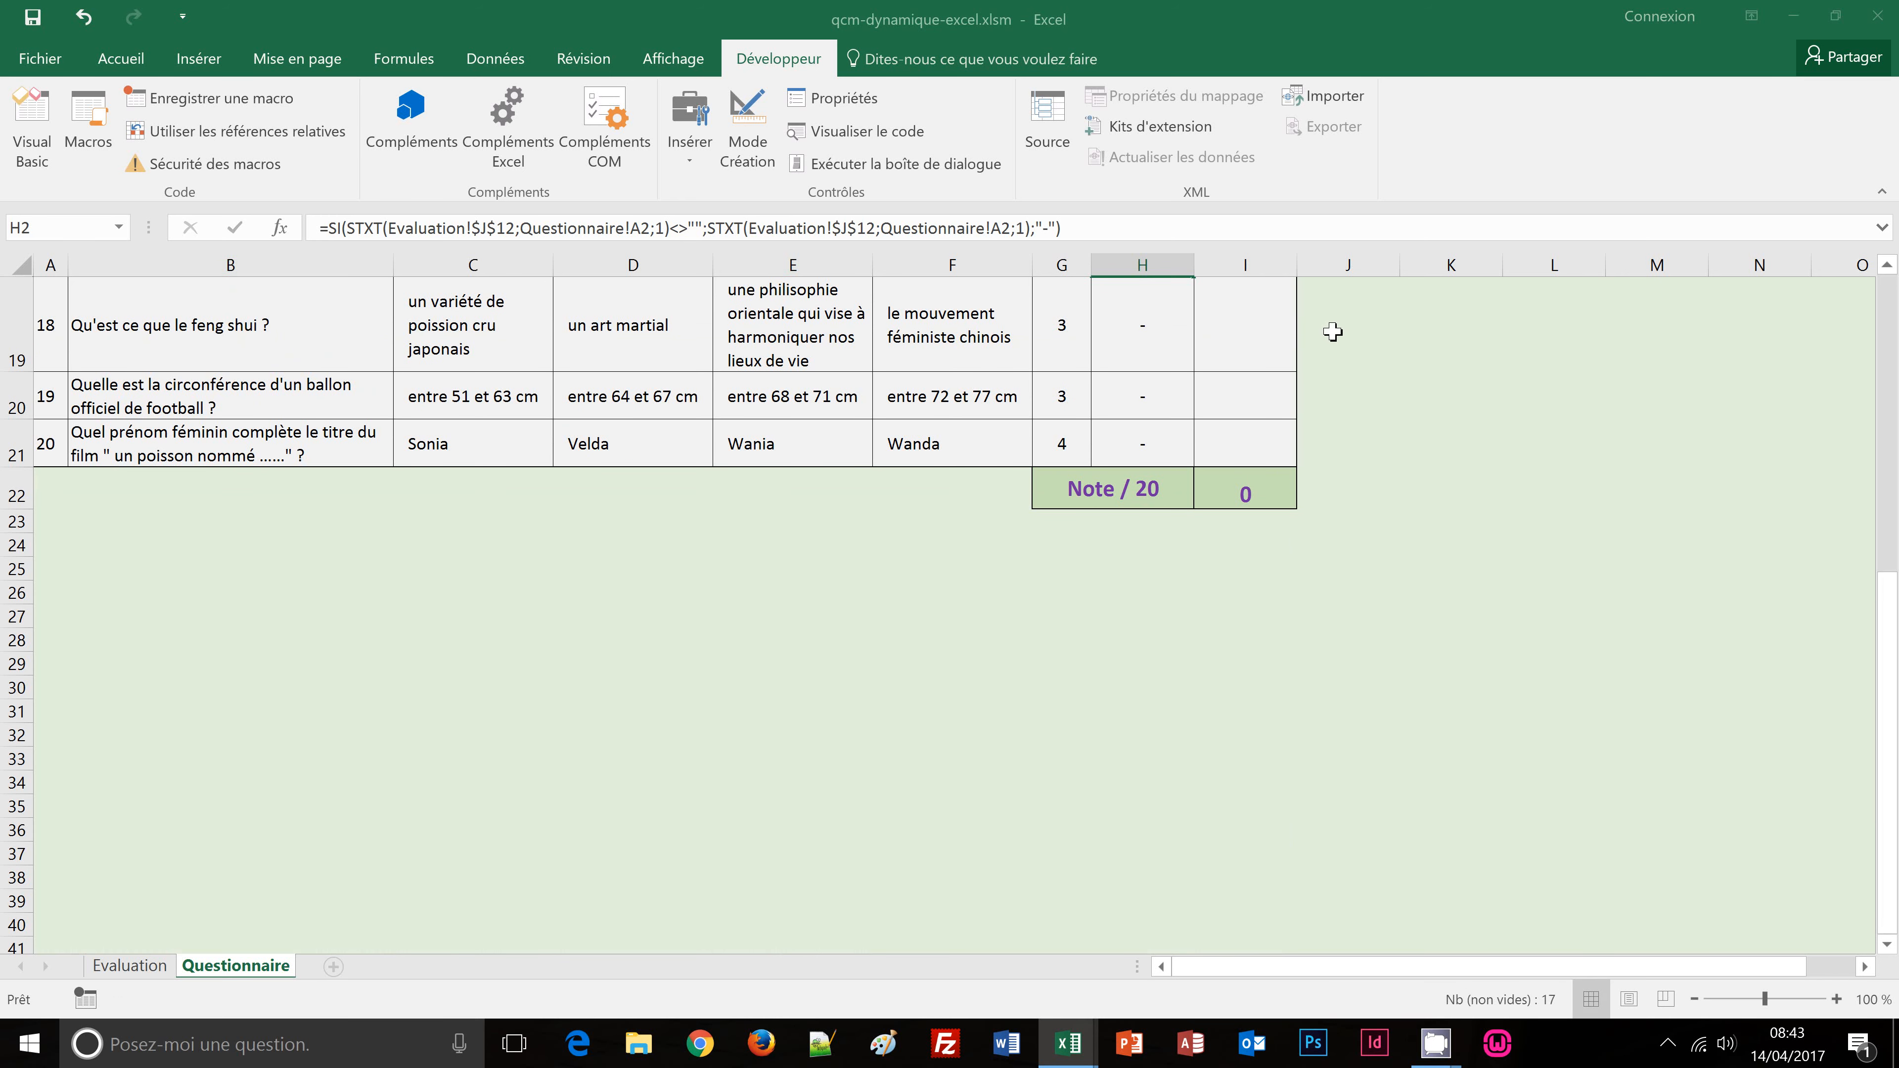
left_click(1887, 266)
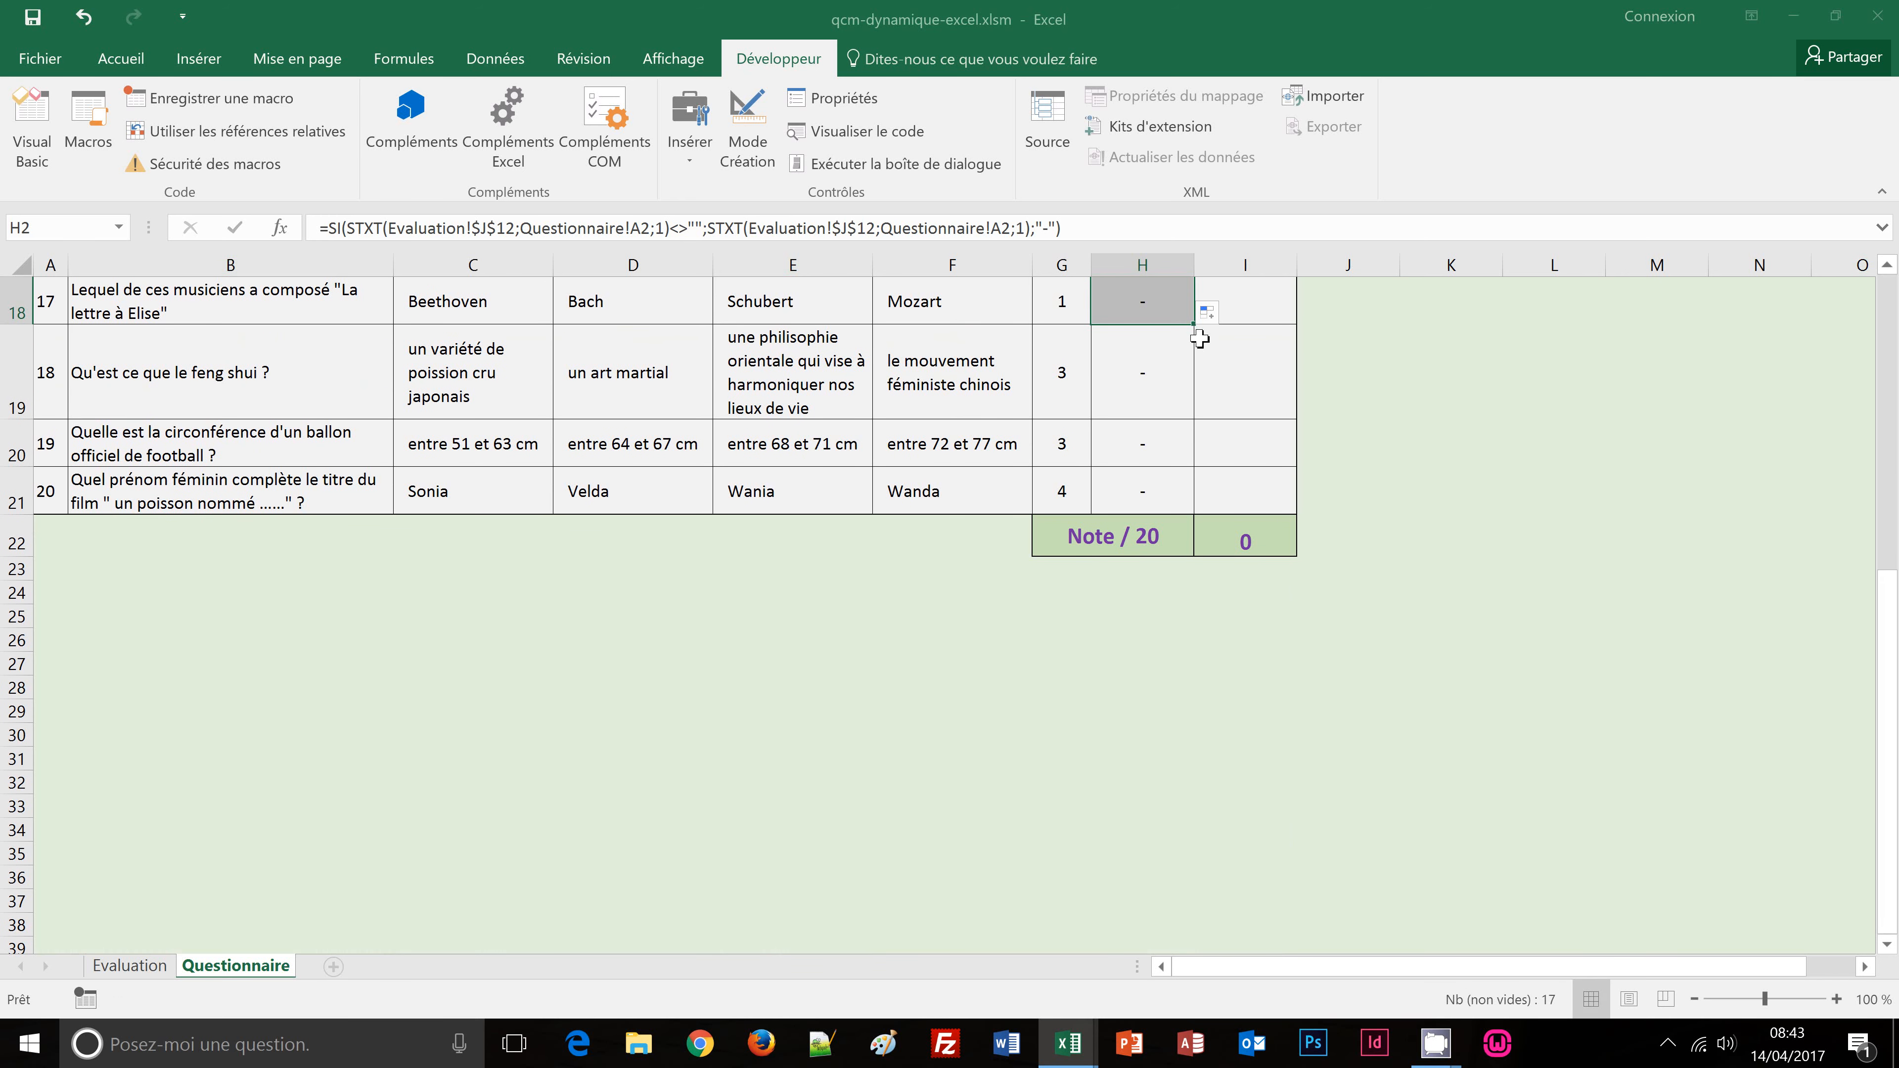
left_click_drag(1194, 325, 1185, 502)
scroll(1099, 449, "up", 6)
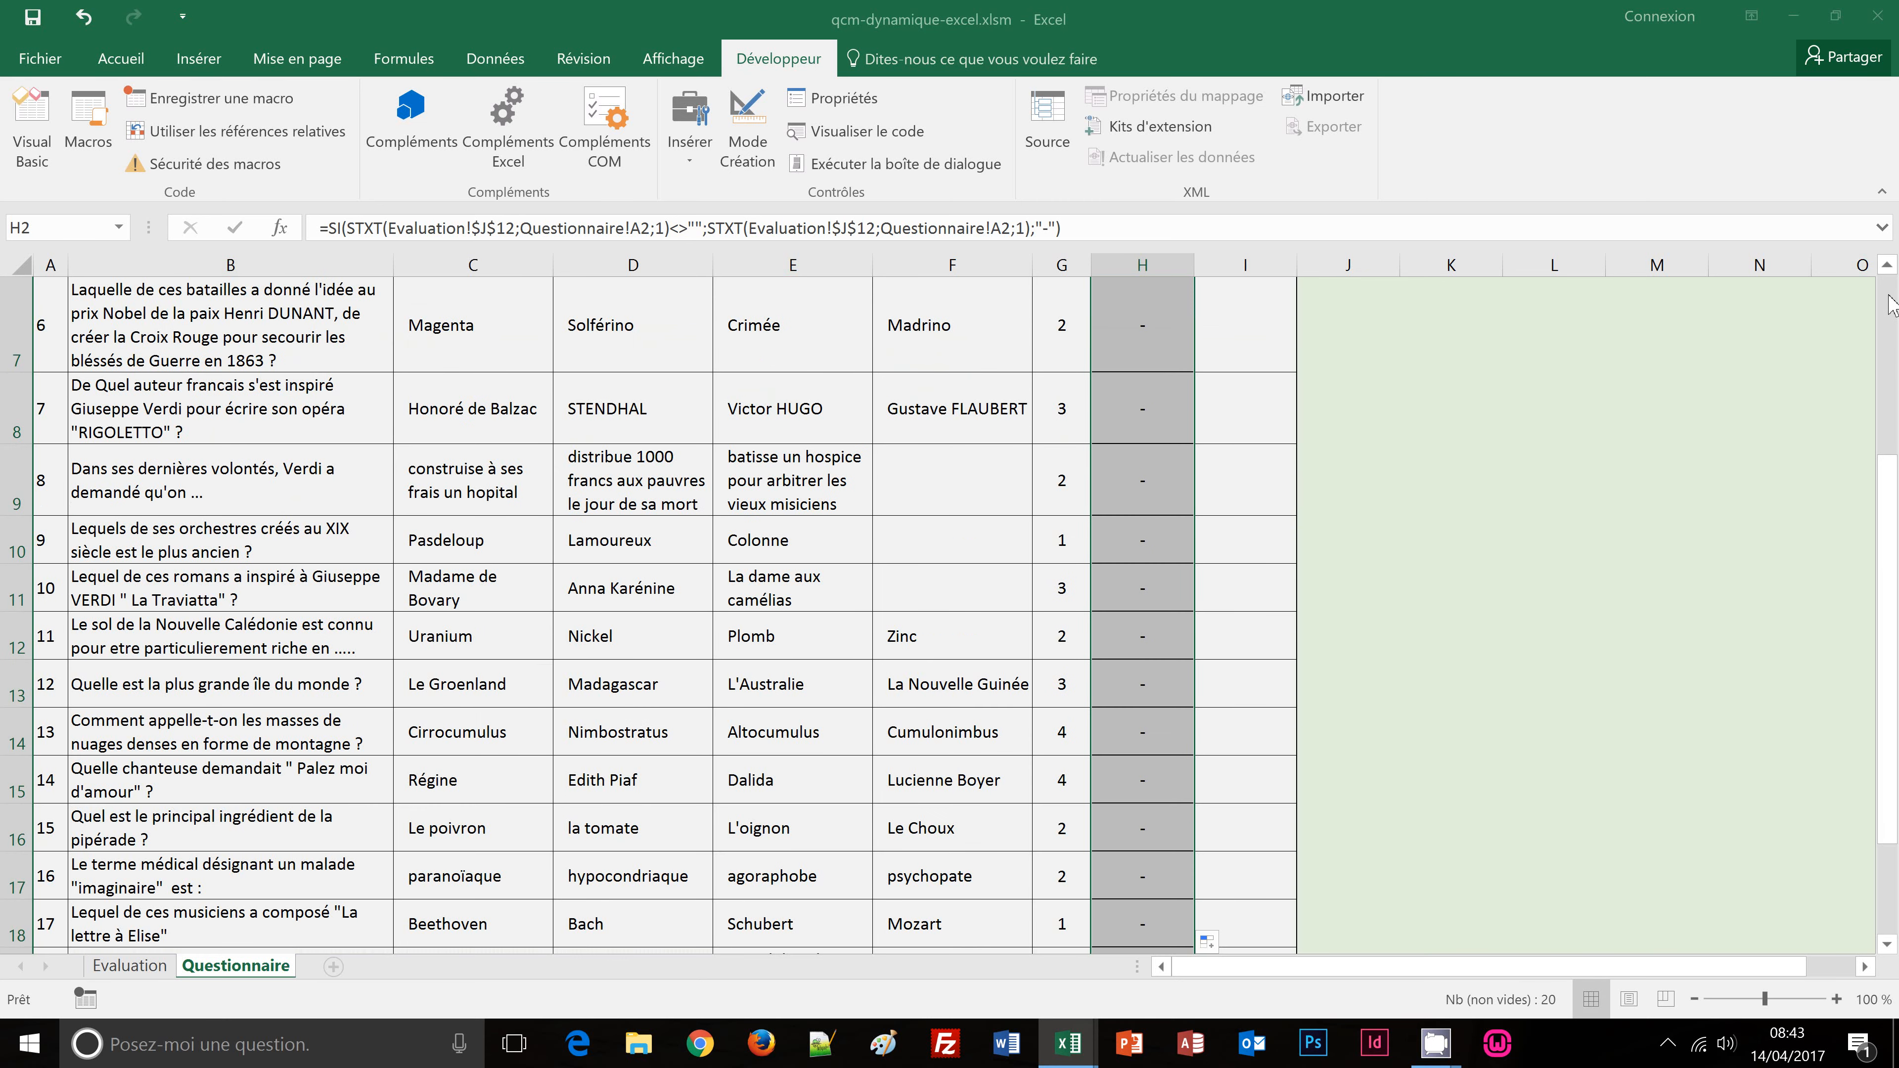
Step: Inspect the copied formula in H4, reset the quiz with Nouveau on Evaluation, and review the Rep. U cells on Questionnaire
left_click(1148, 474)
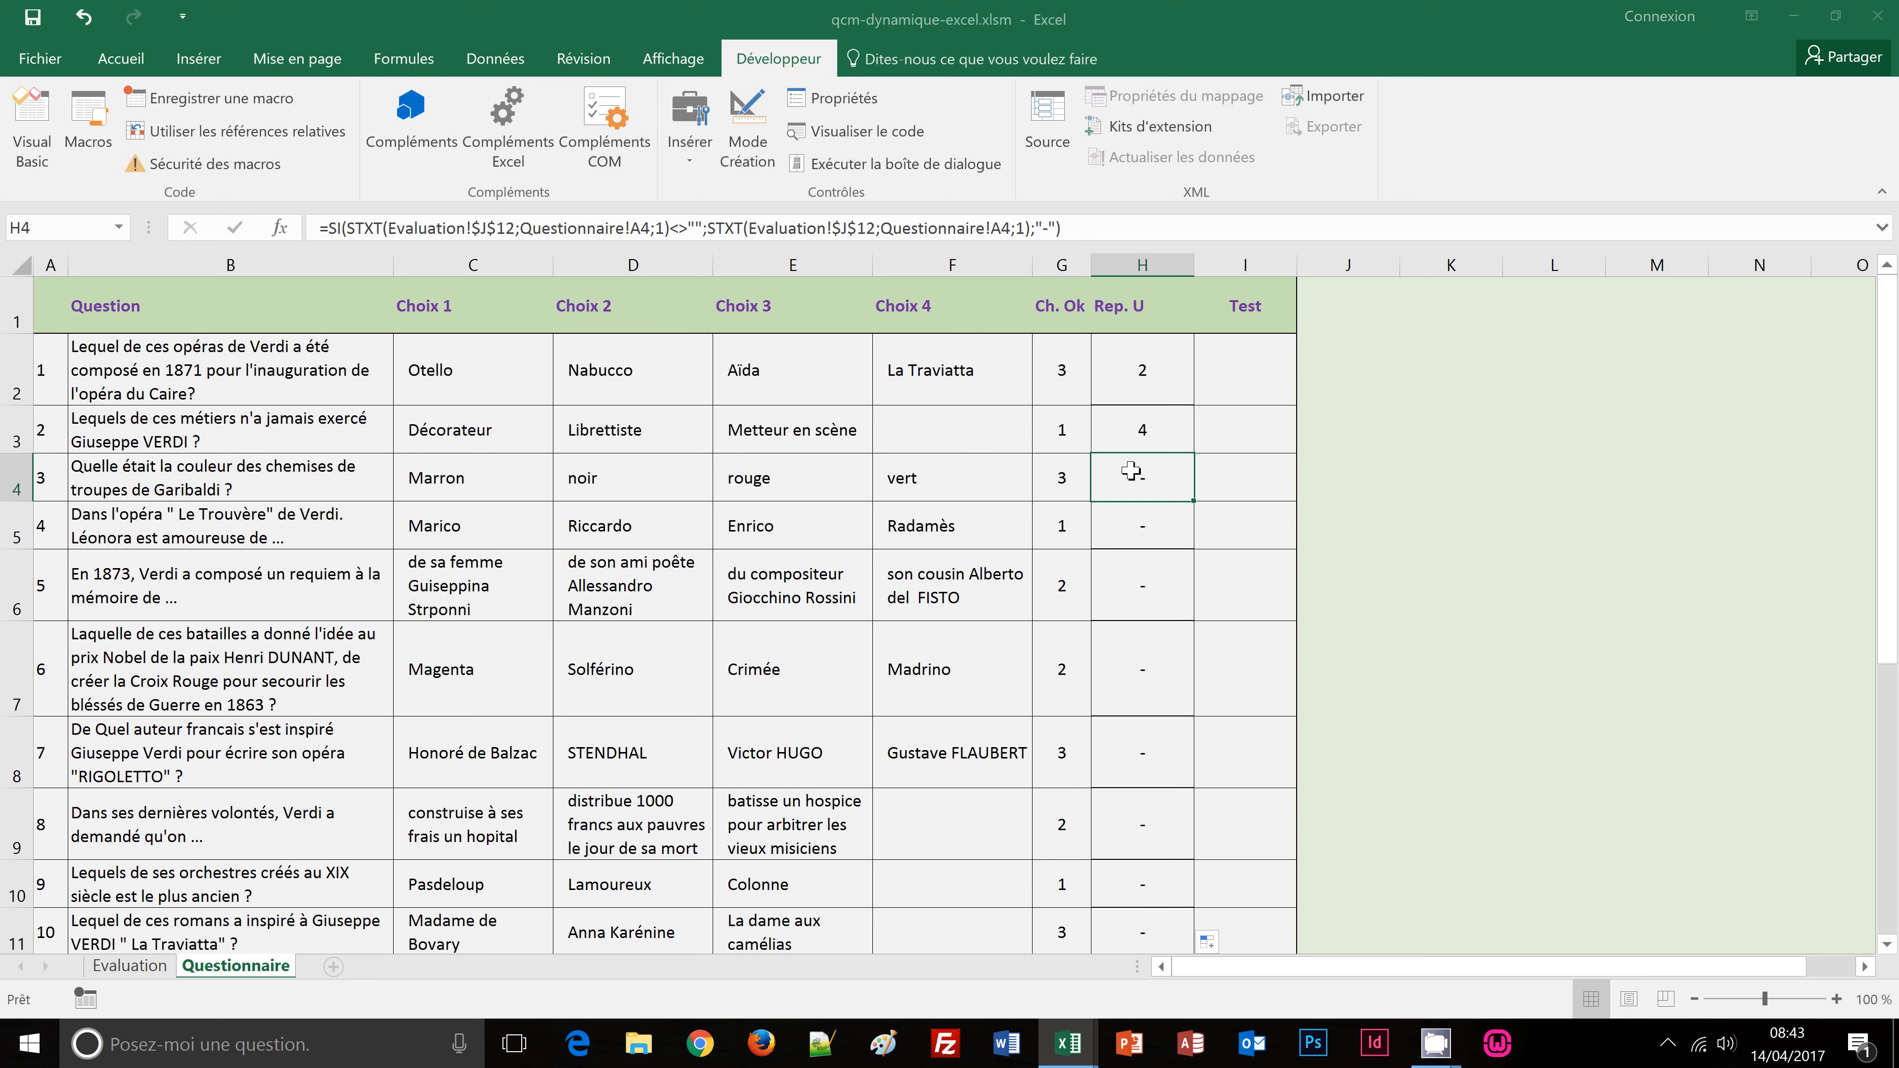
left_click(142, 966)
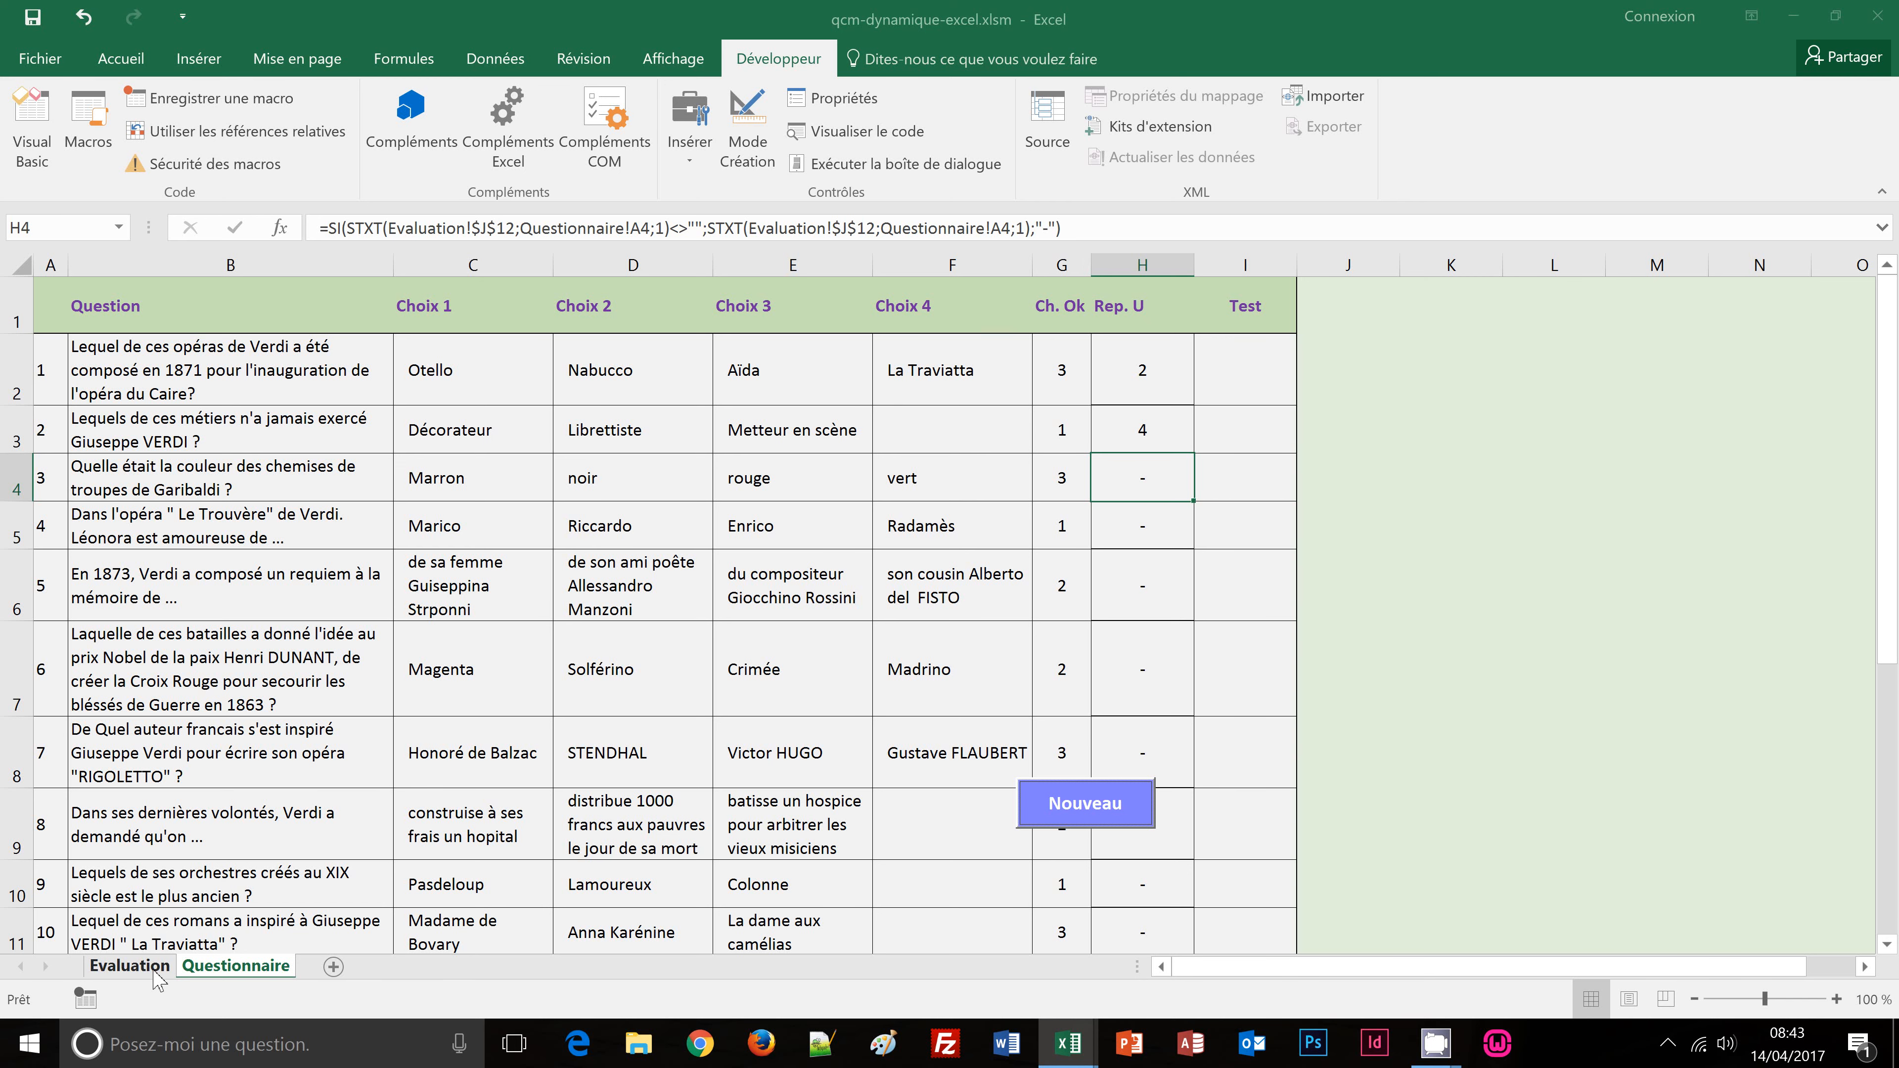
left_click(1059, 814)
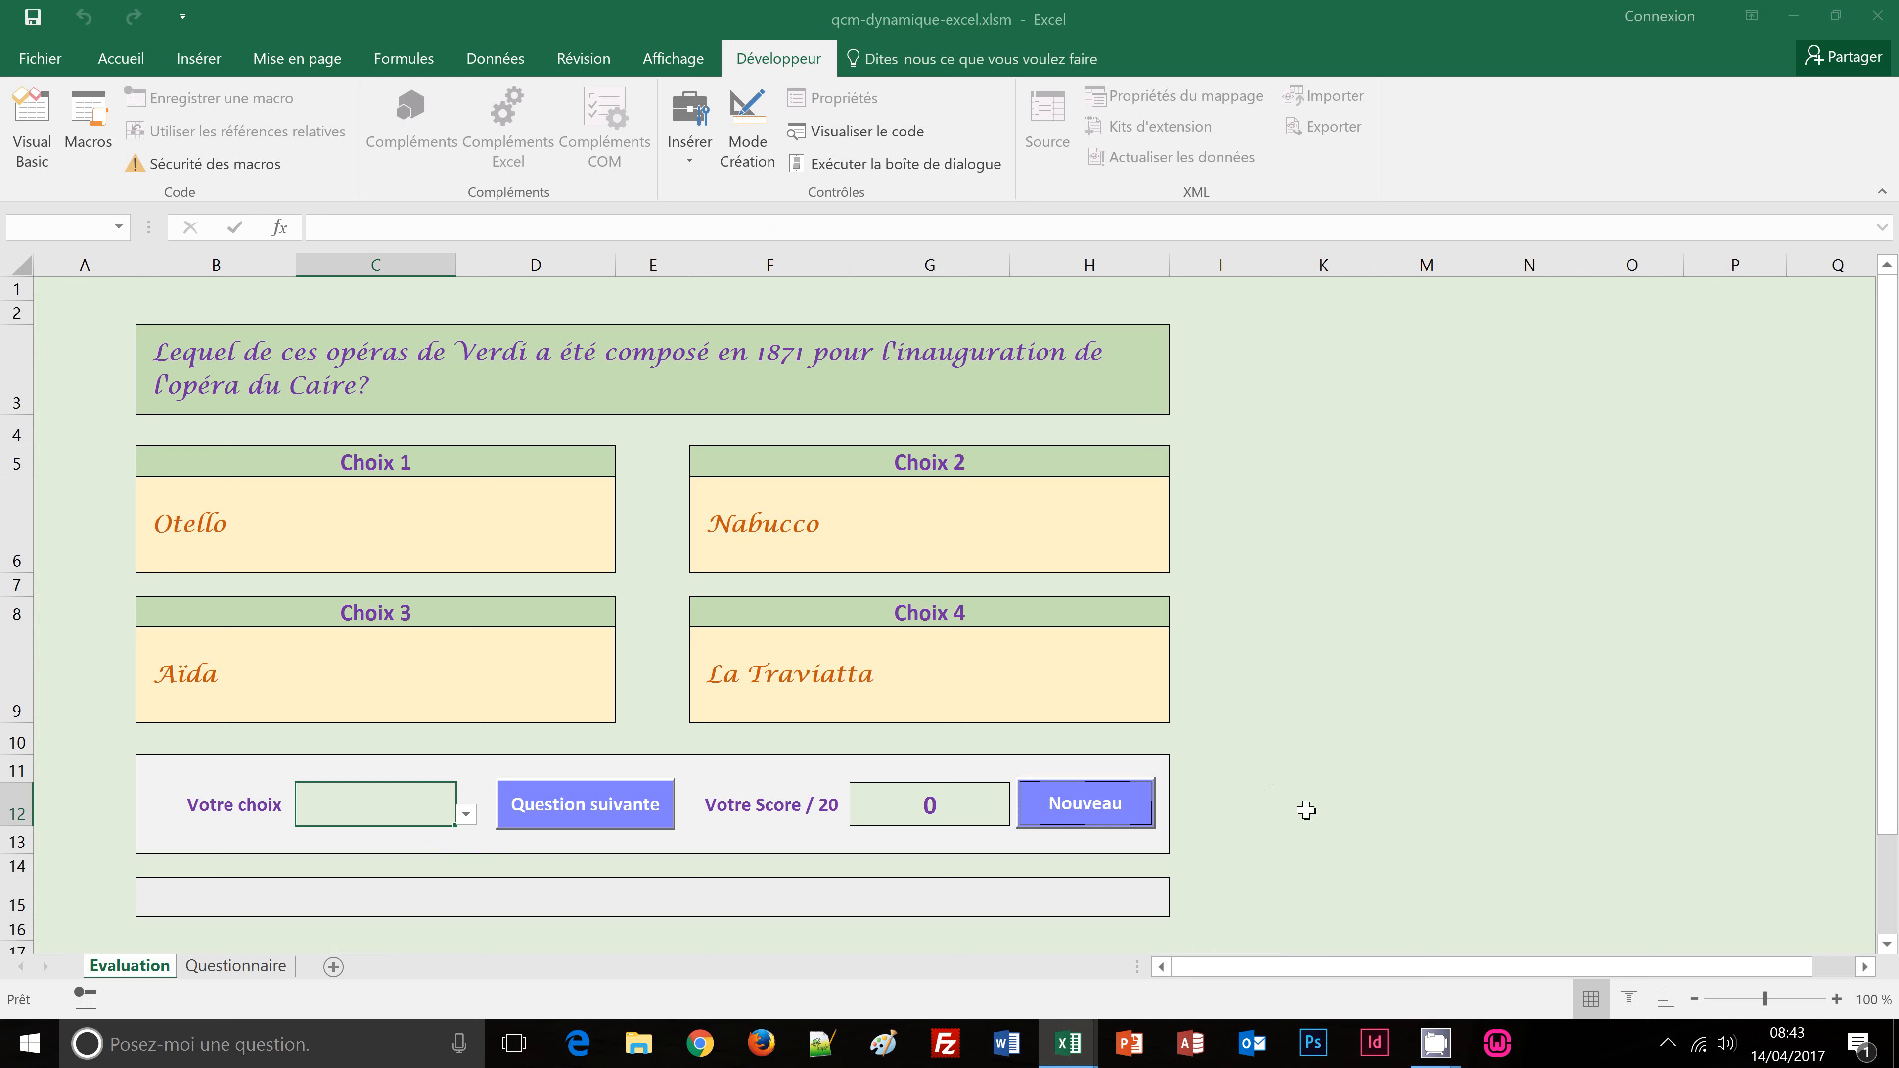
left_click(236, 967)
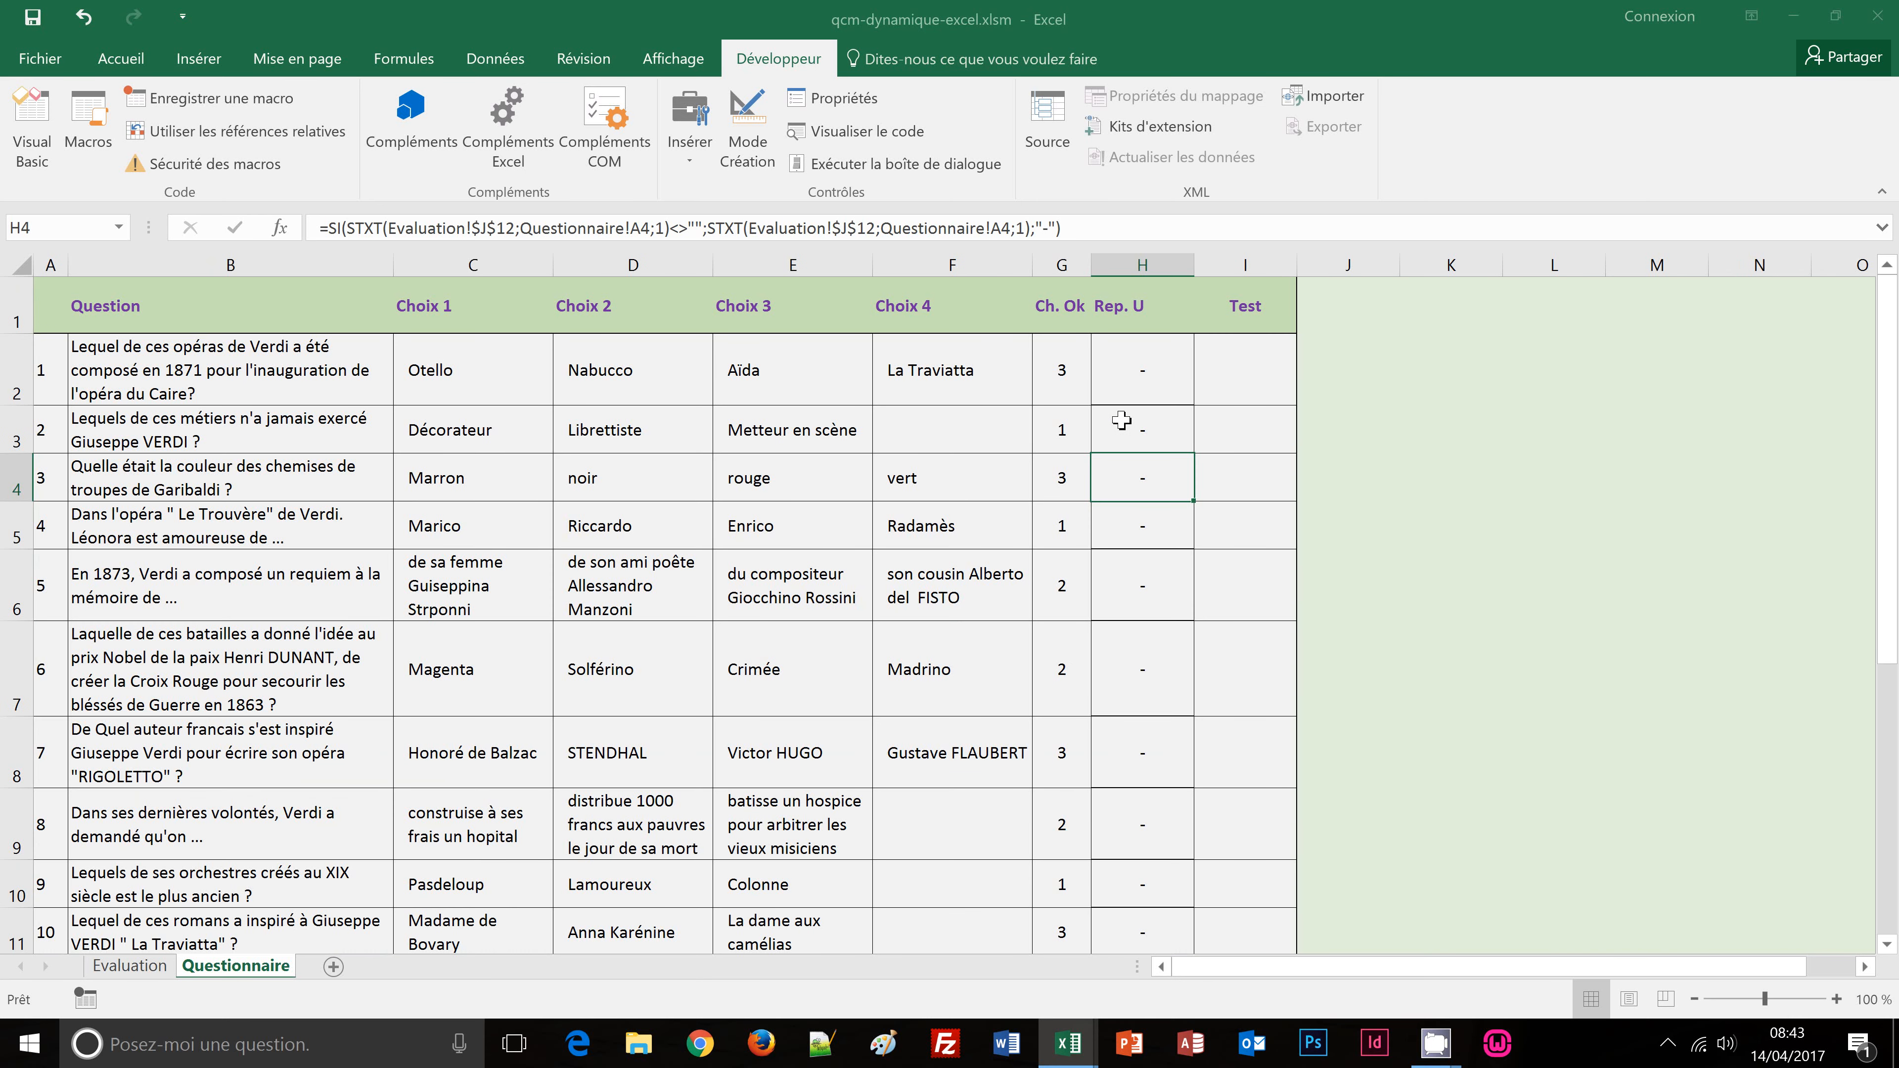
left_click(1126, 477)
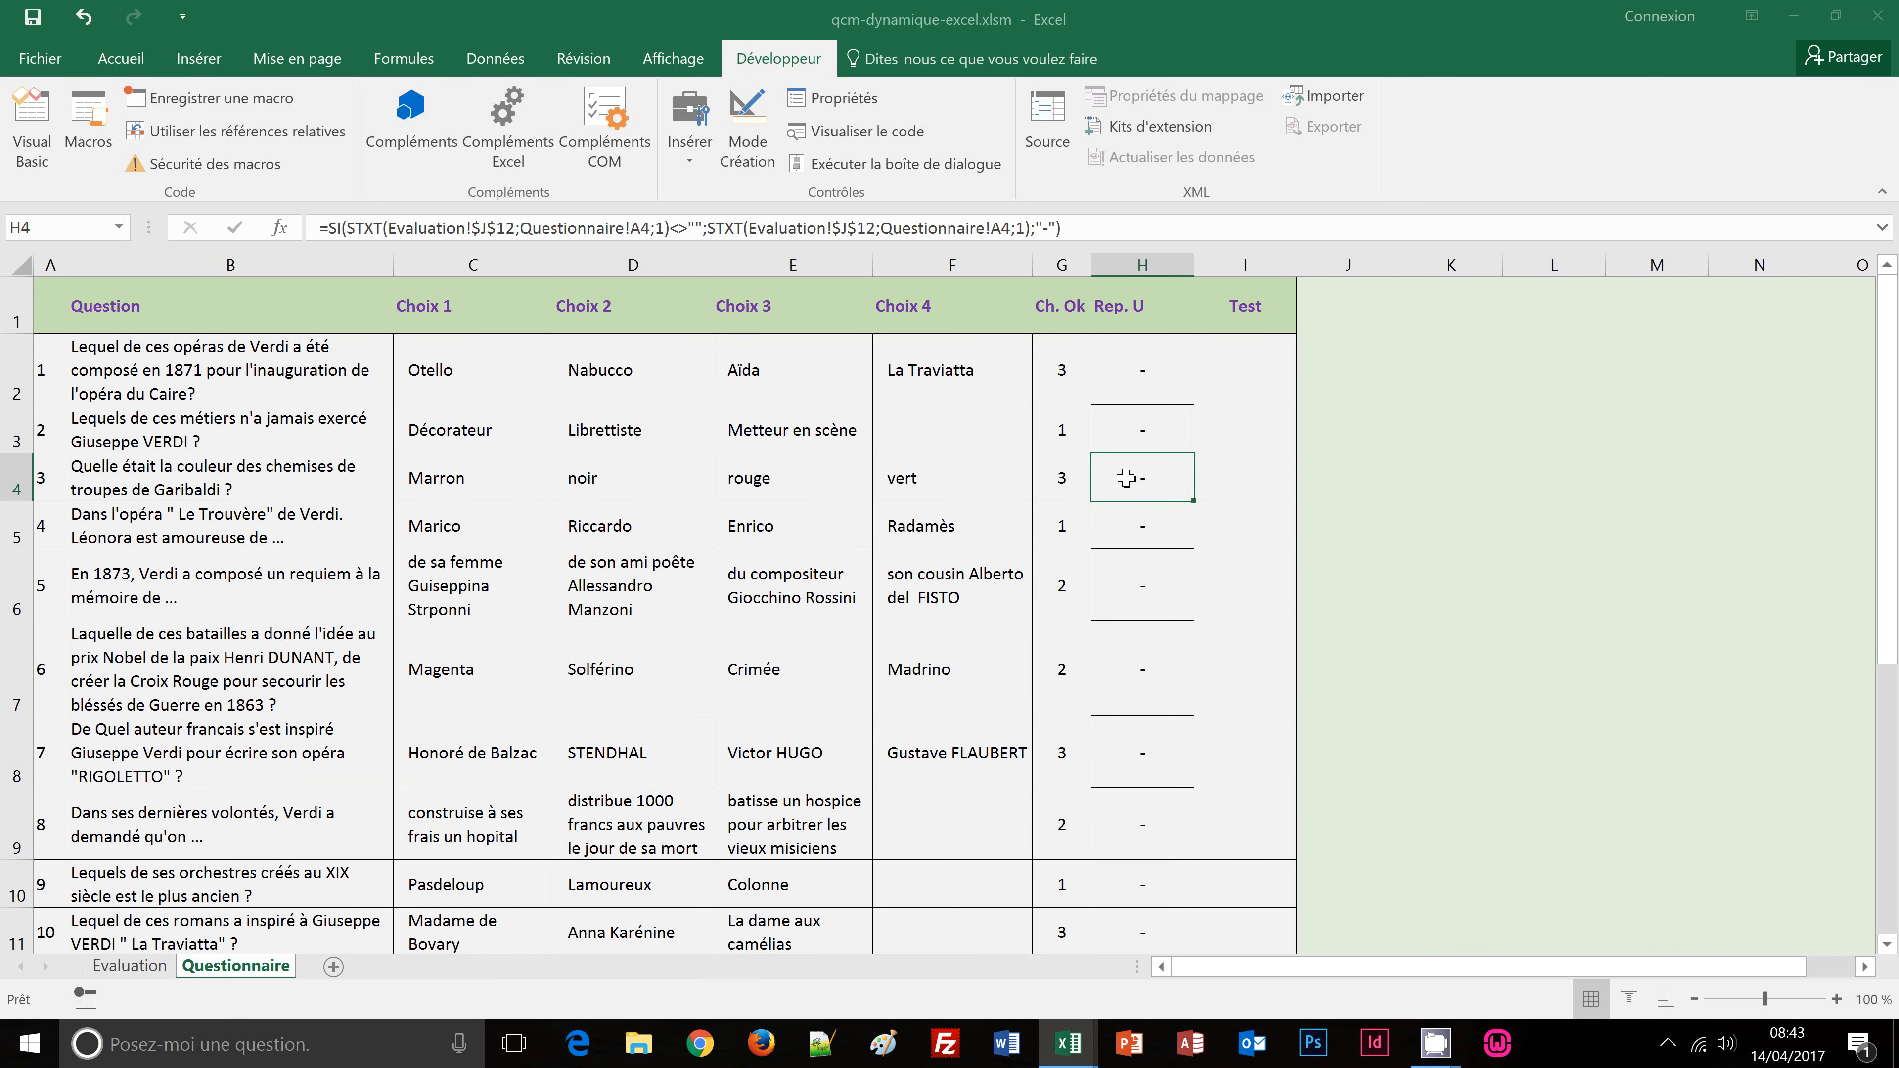
left_click(1150, 395)
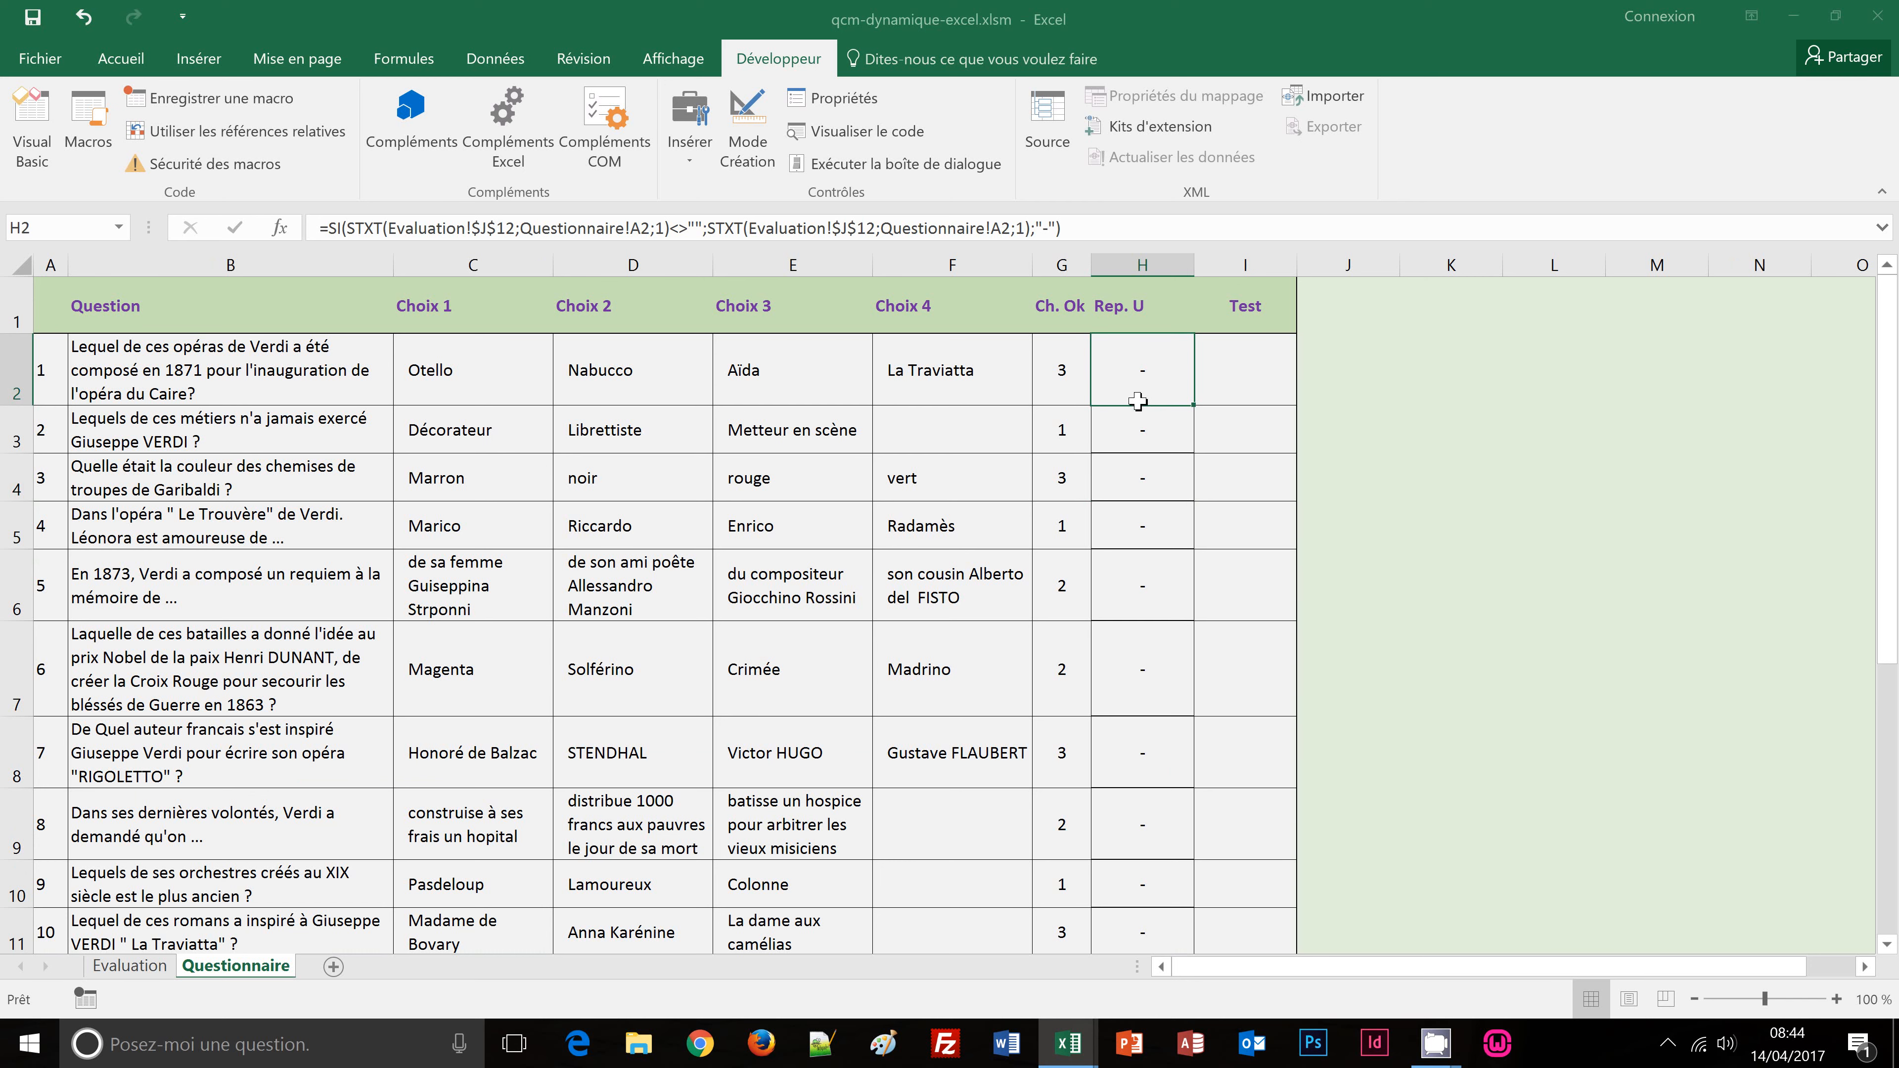
Step: Answer the first quiz question on the Evaluation sheet with choice 3 and go to the next question
left_click(120, 967)
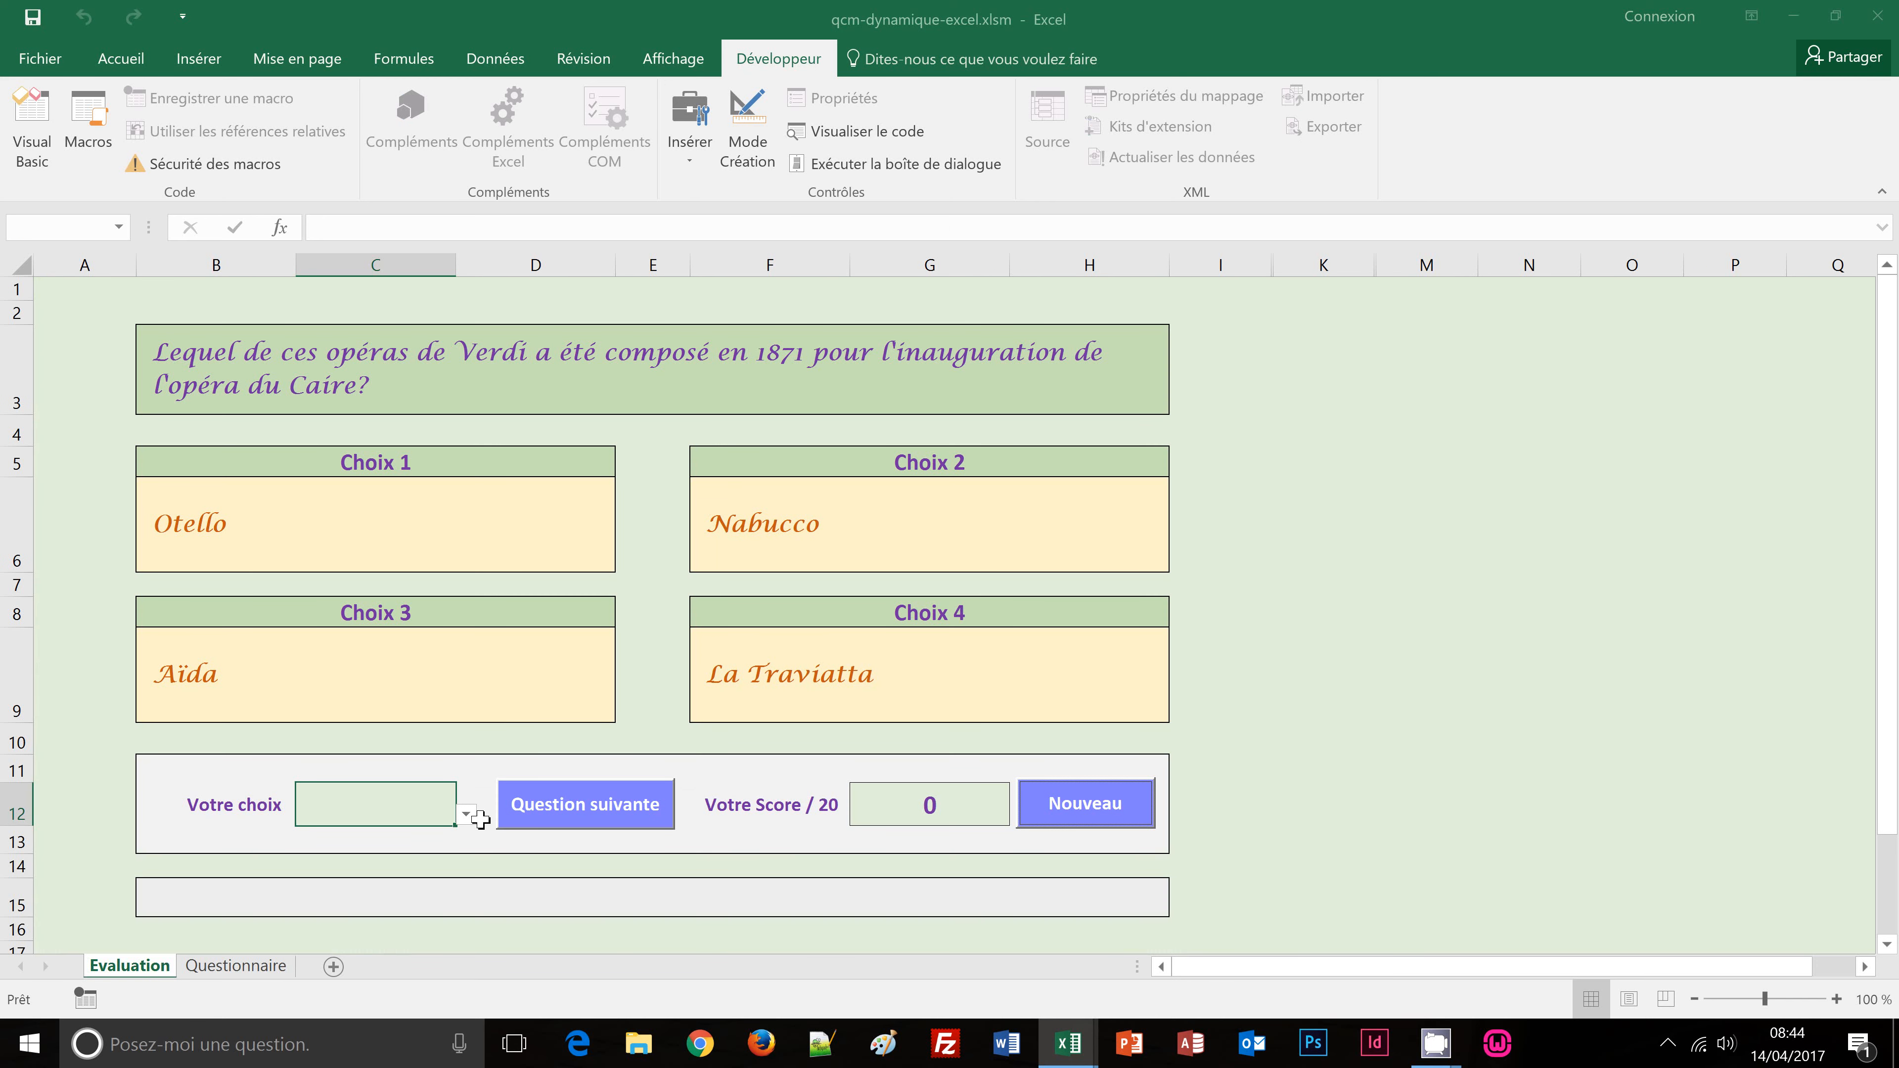
left_click(465, 815)
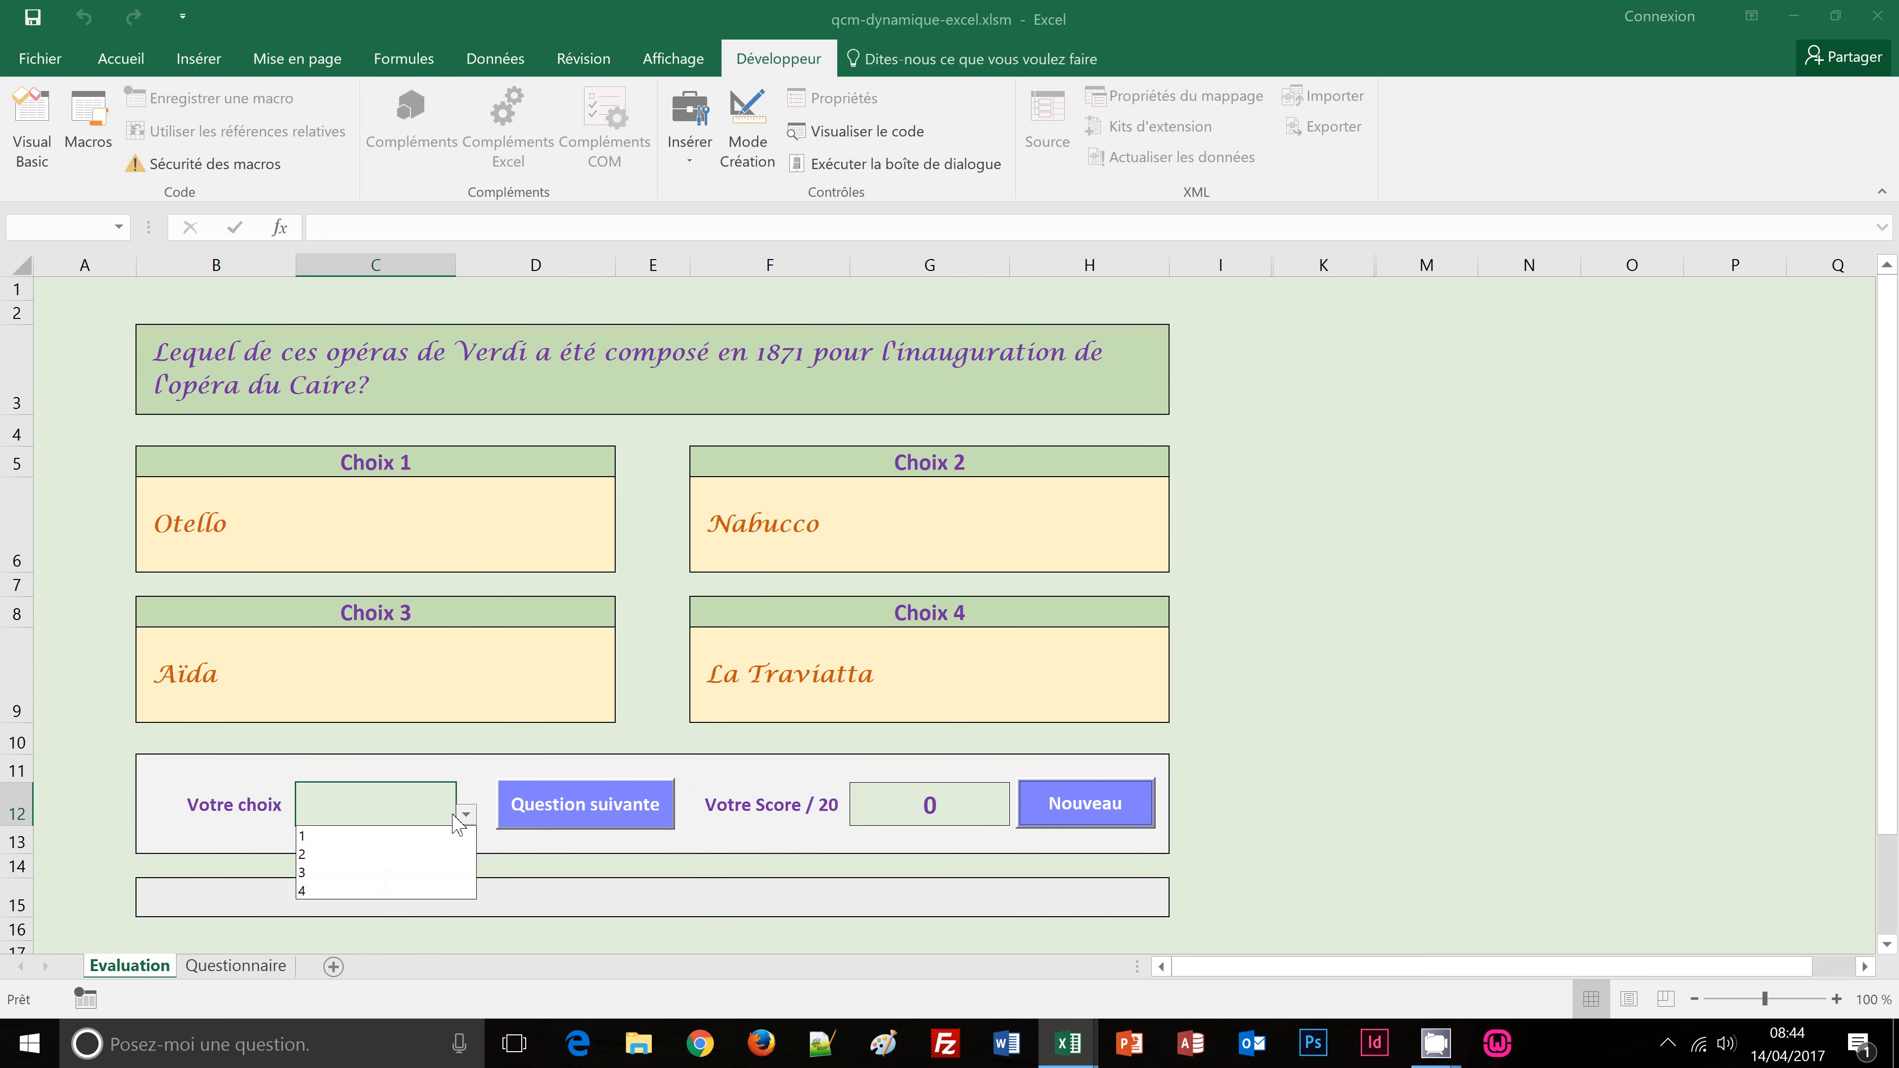
left_click(381, 873)
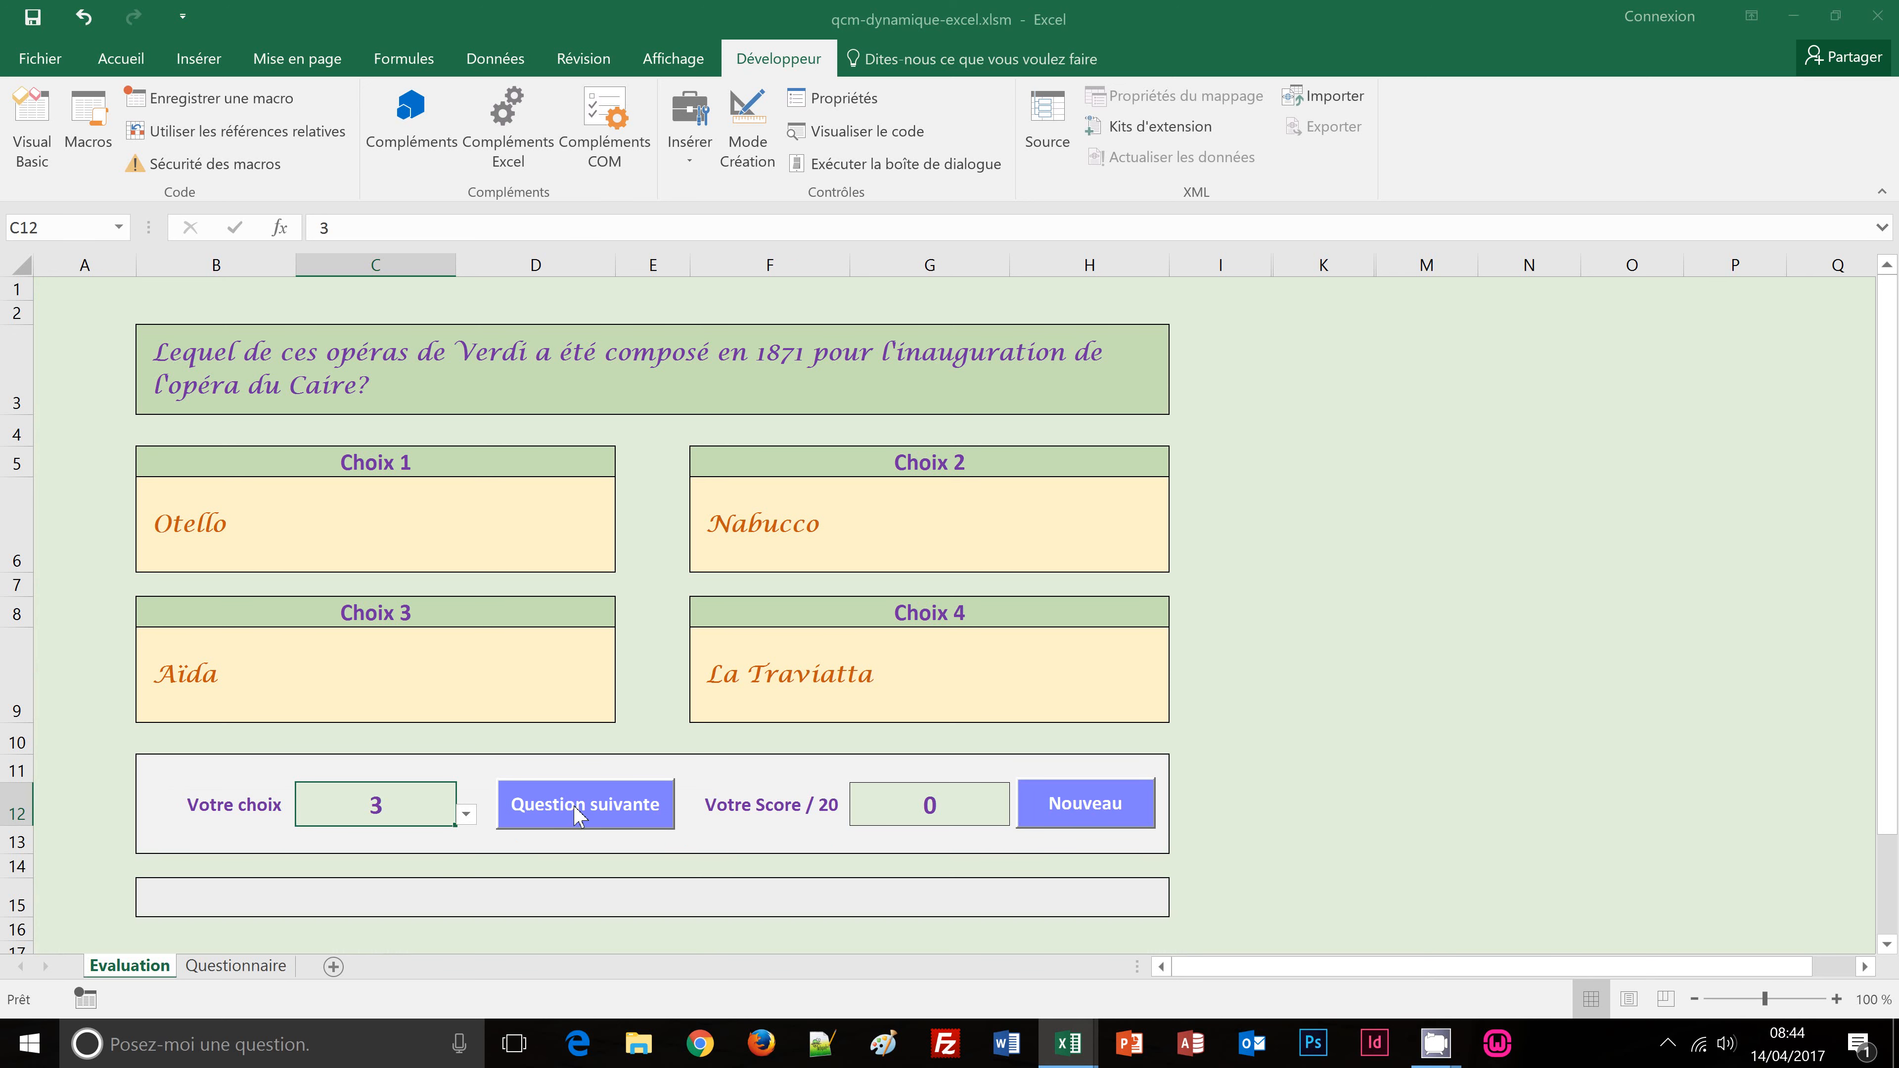
left_click(579, 814)
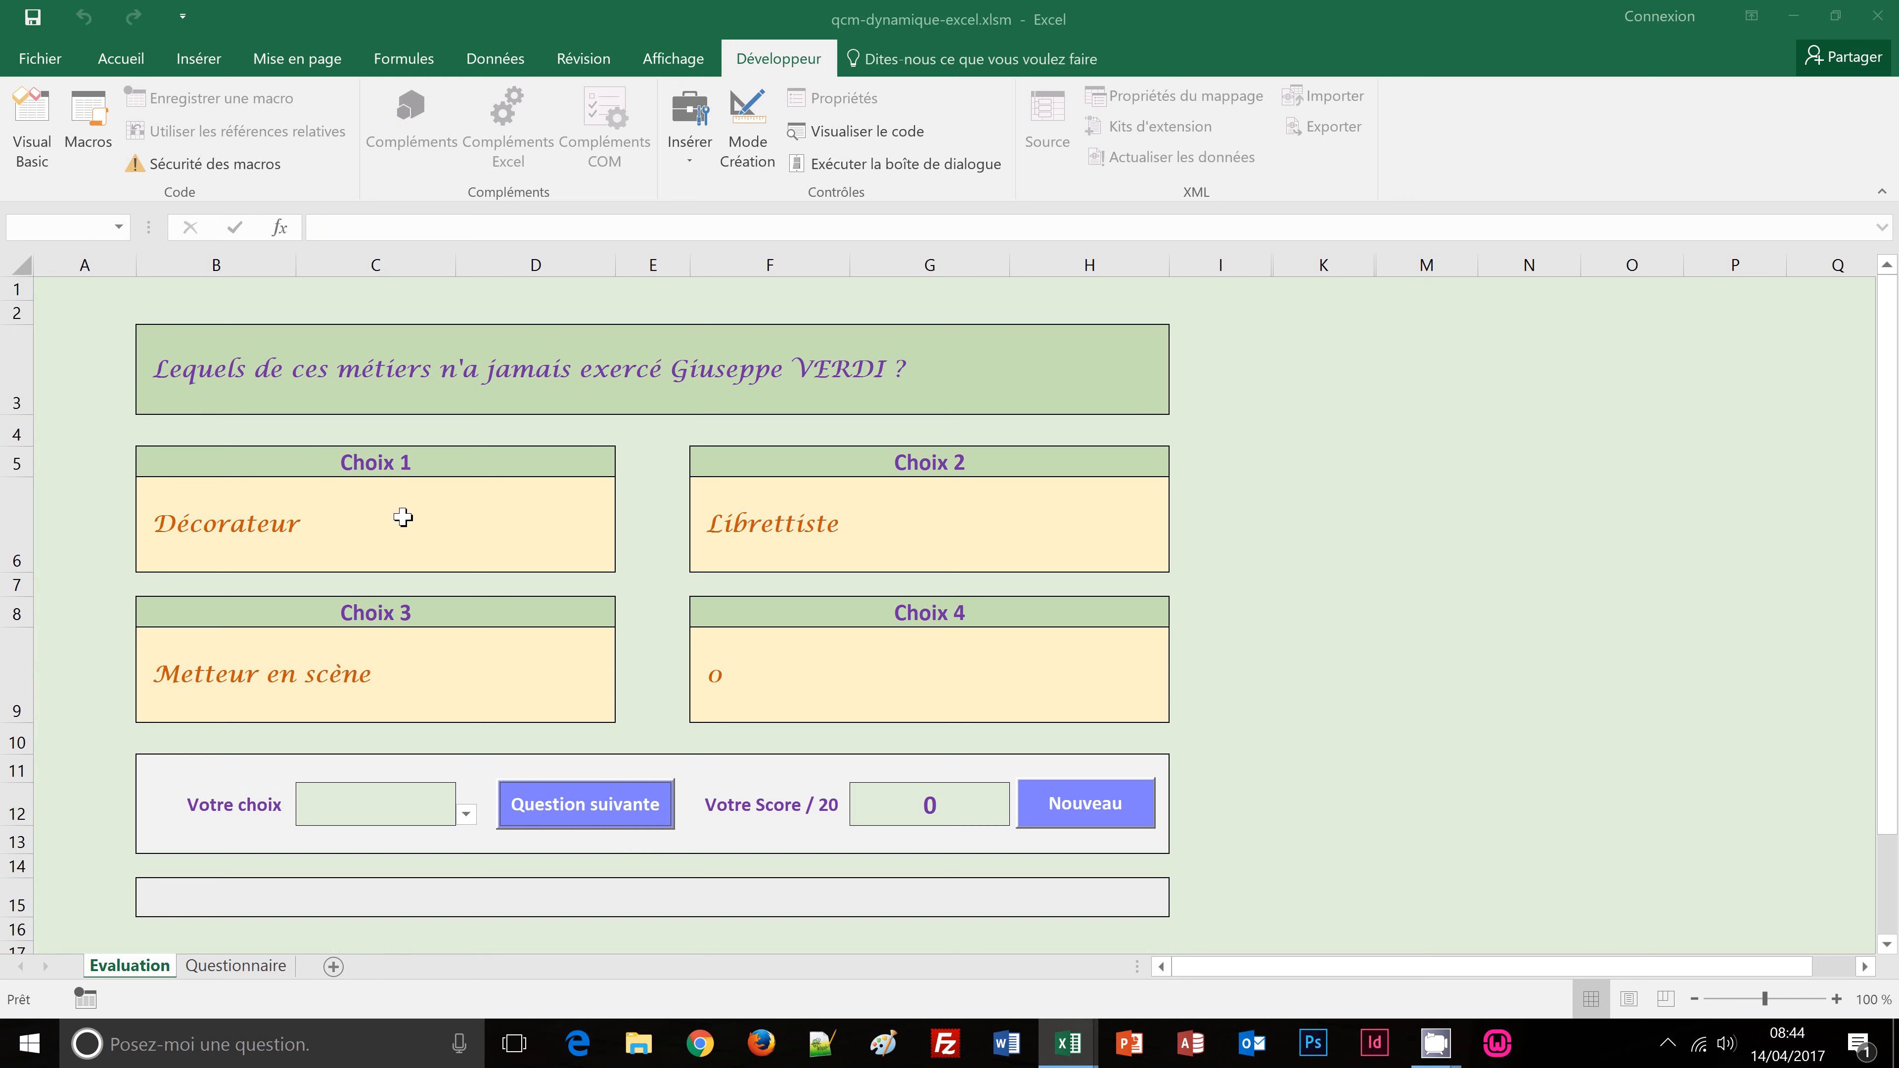
Step: Submit choice 1 for the Verdi professions question and choice 3 for the Garibaldi shirt colour question
left_click(468, 815)
left_click(404, 841)
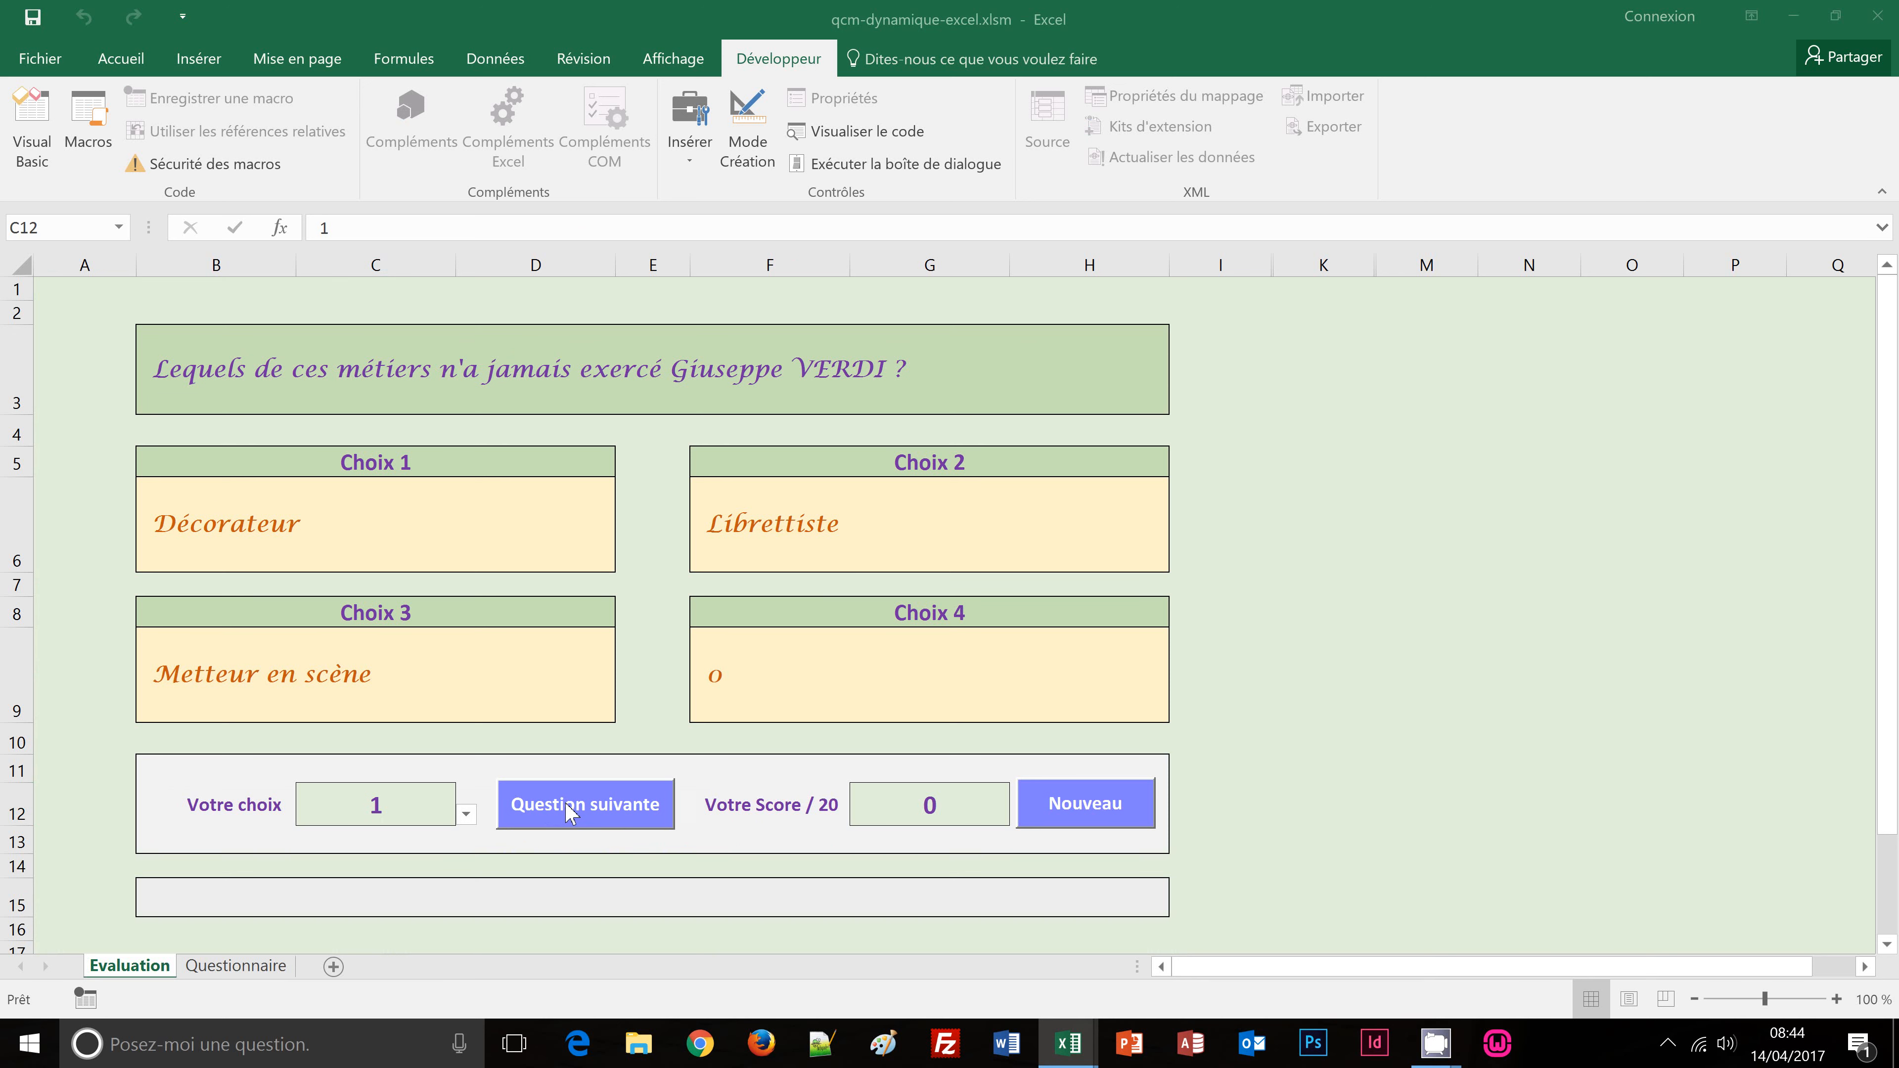
left_click(573, 814)
left_click(468, 815)
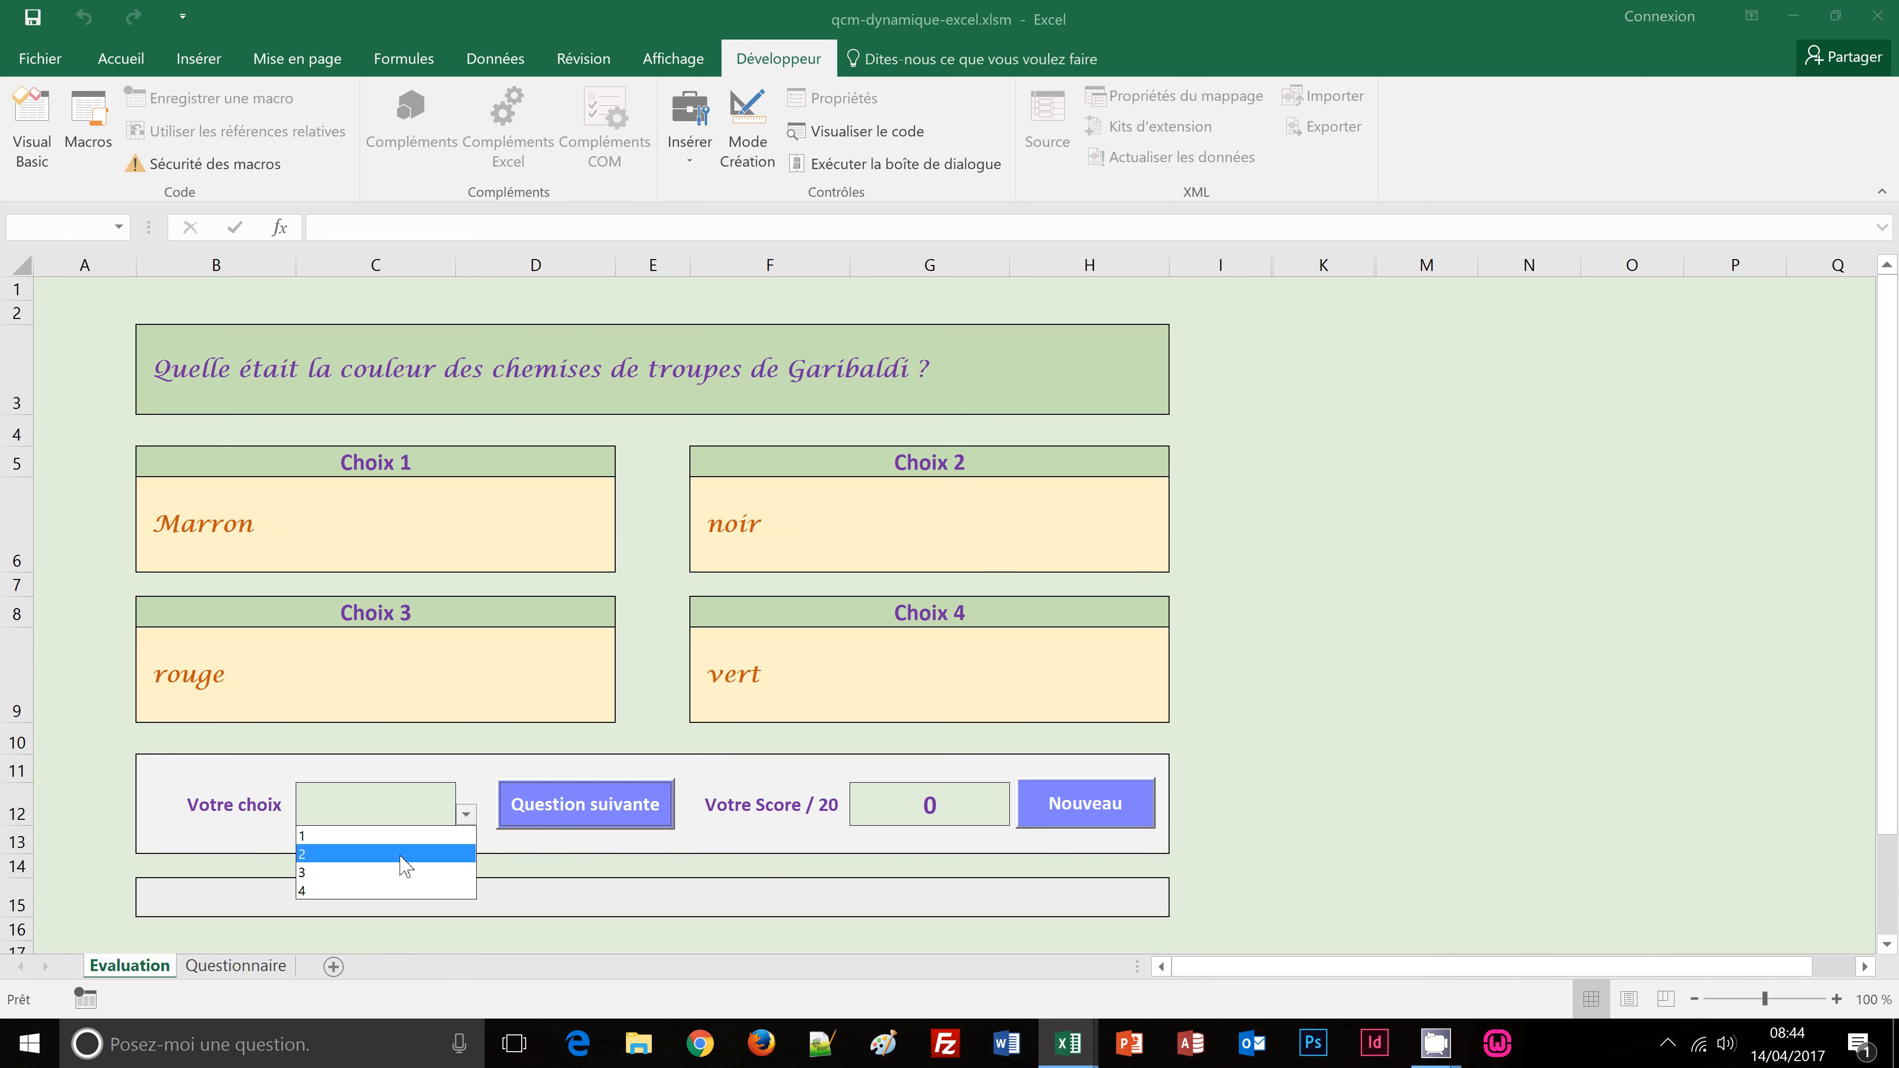
left_click(403, 871)
left_click(627, 821)
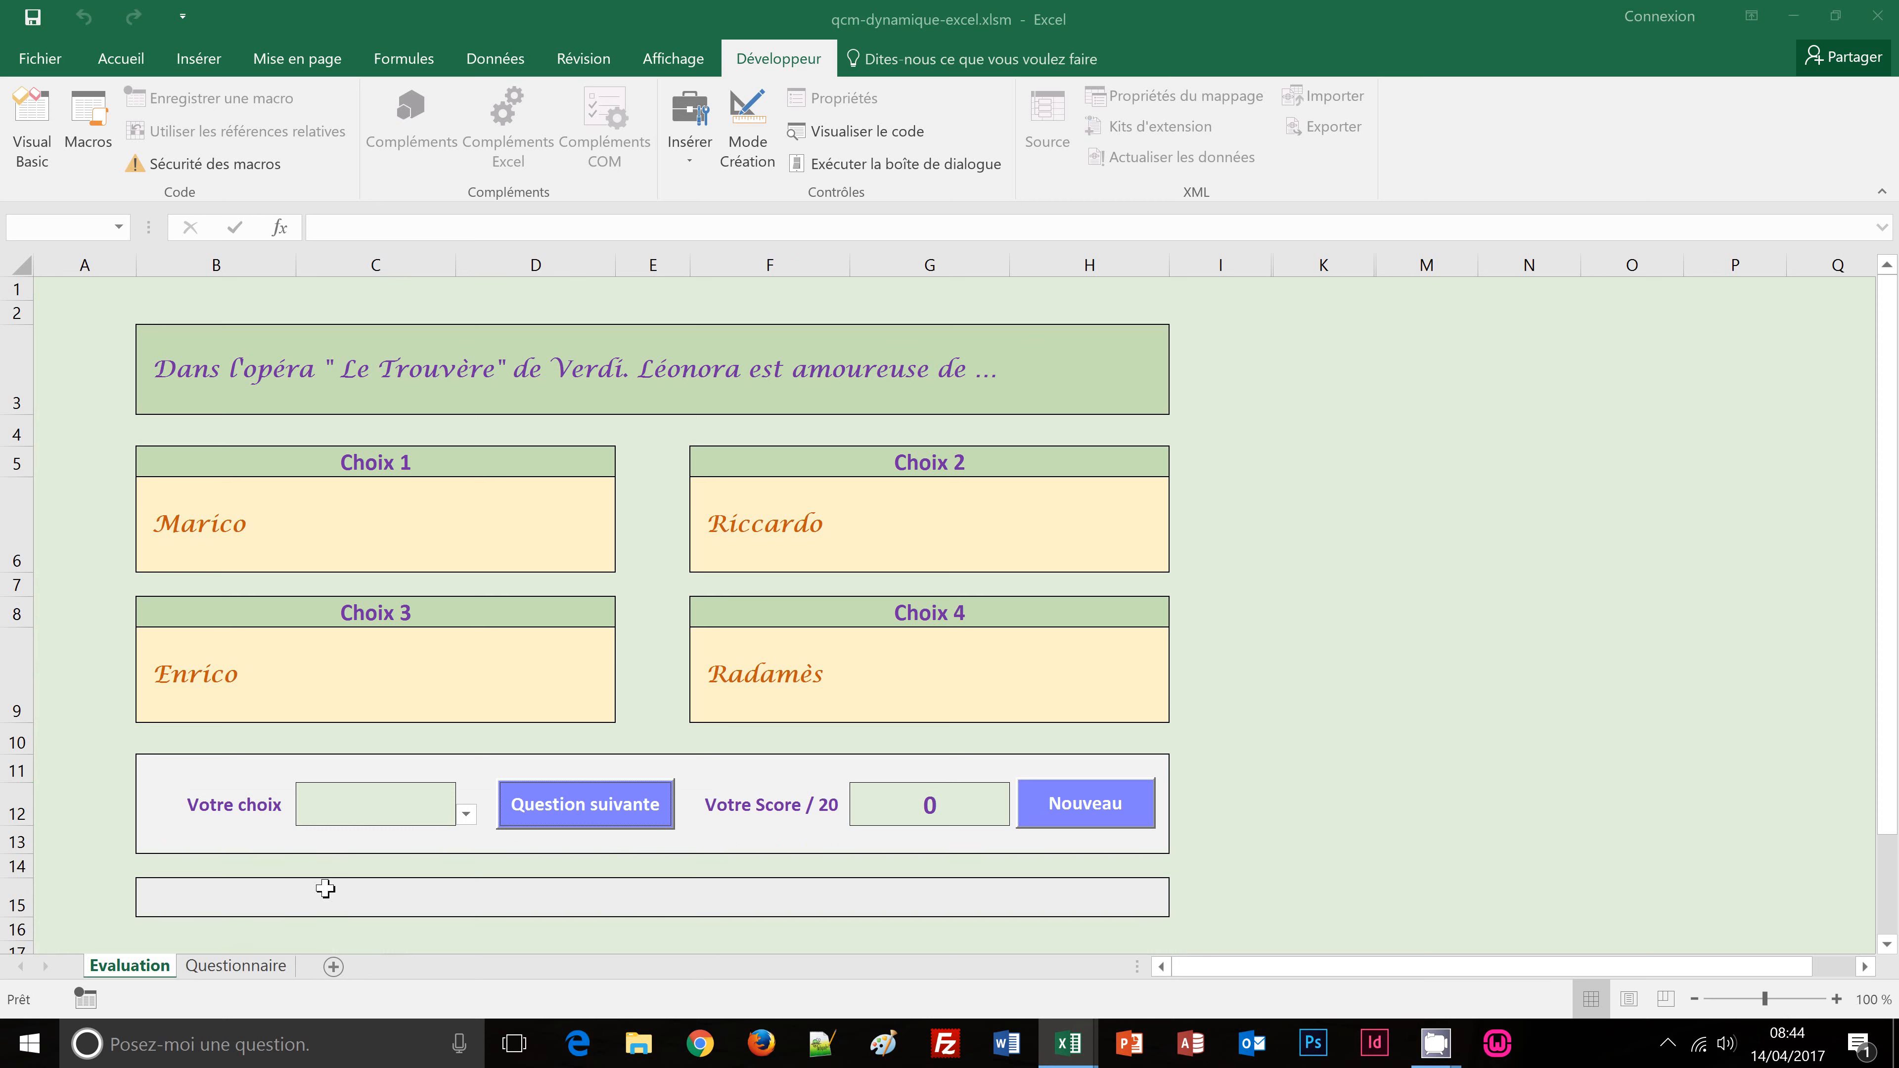
Step: Review the extracted answers on Questionnaire and examine how the Note / 20 total in I22 feeds the score in G12 on Evaluation
left_click(222, 967)
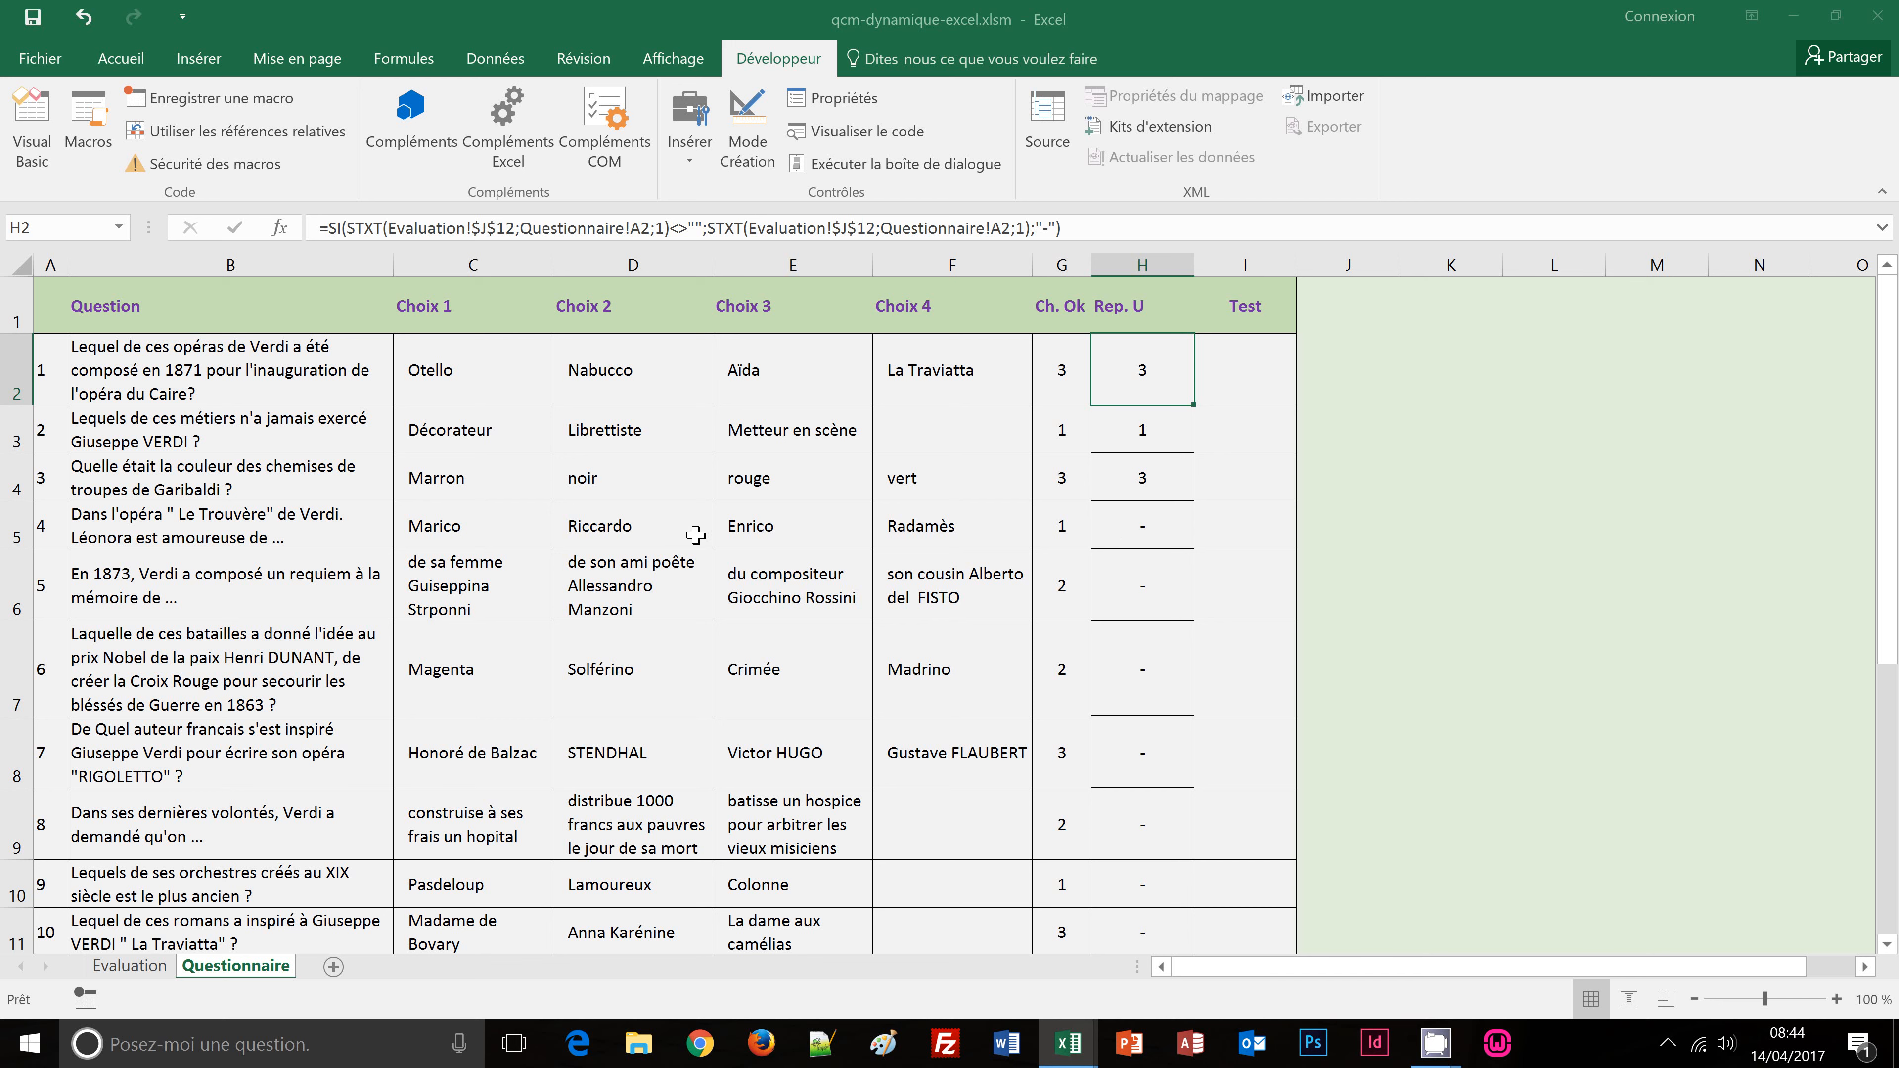
left_click(154, 973)
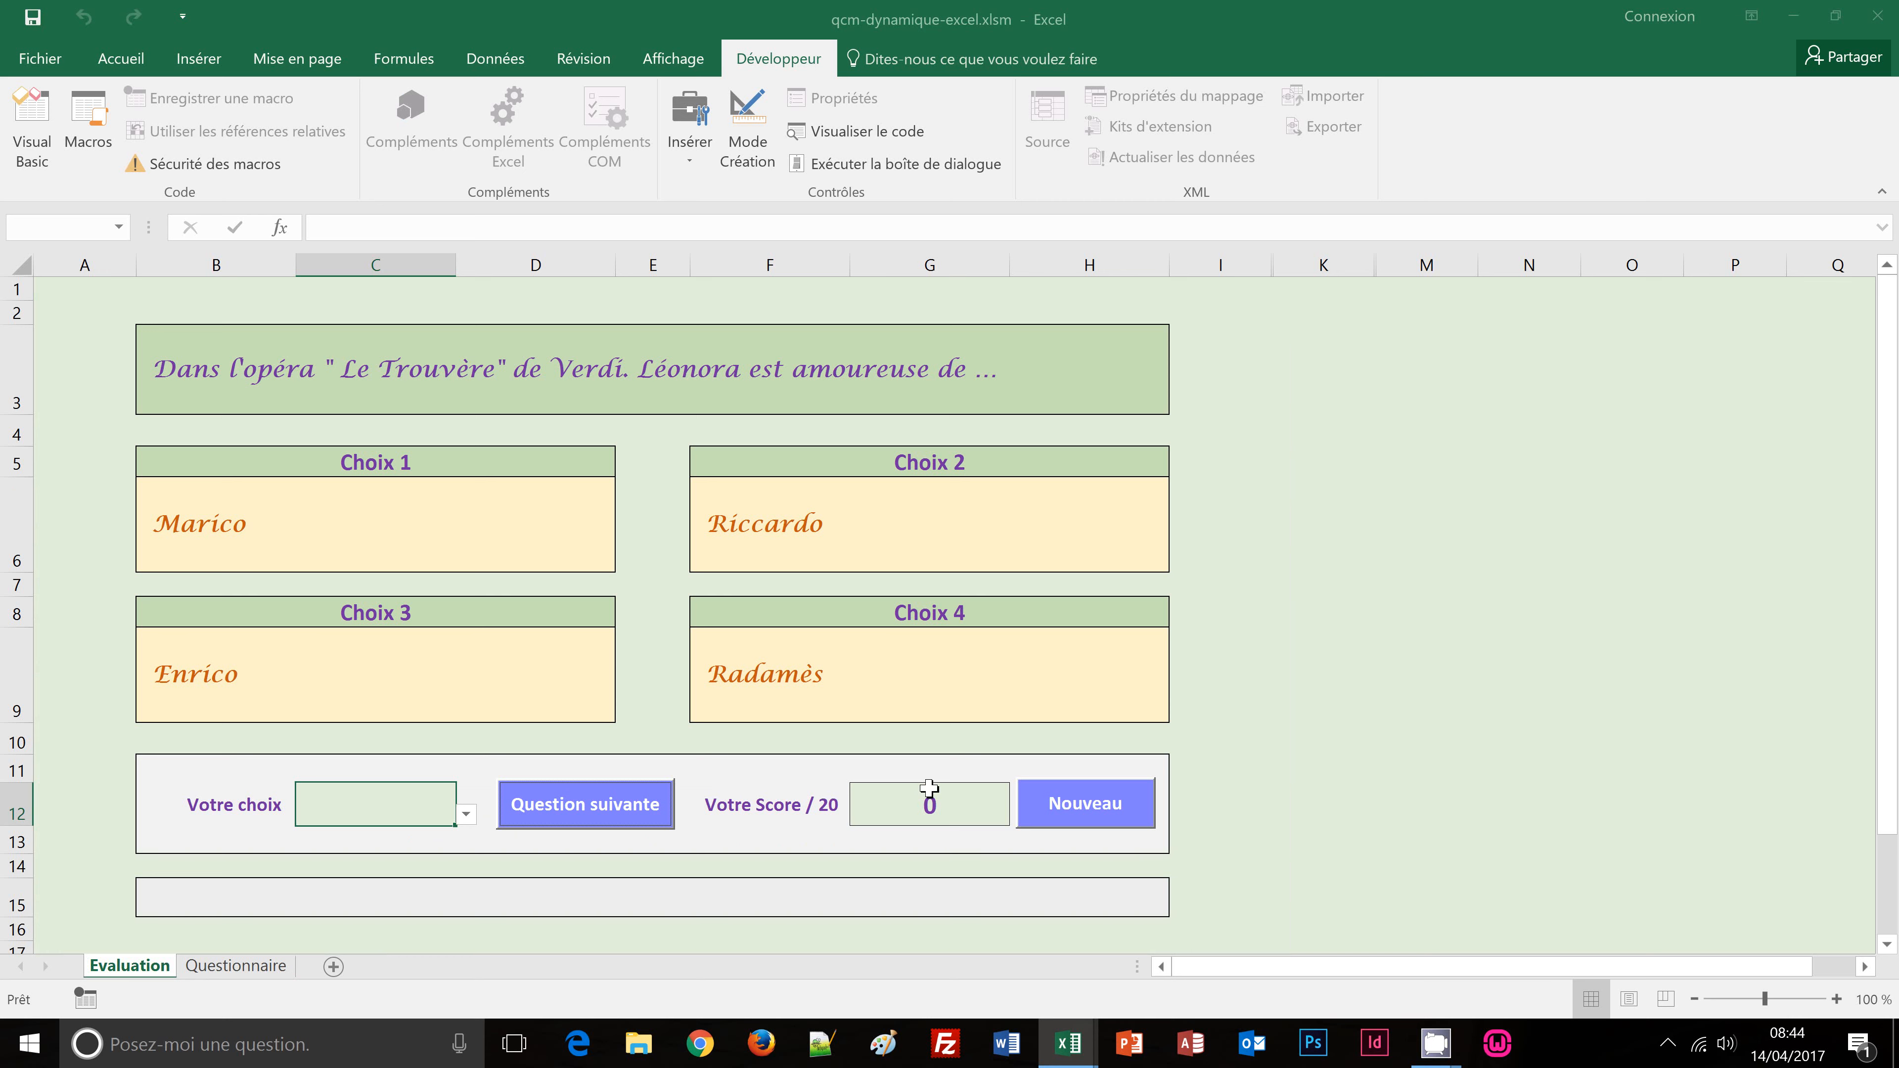
left_click(250, 966)
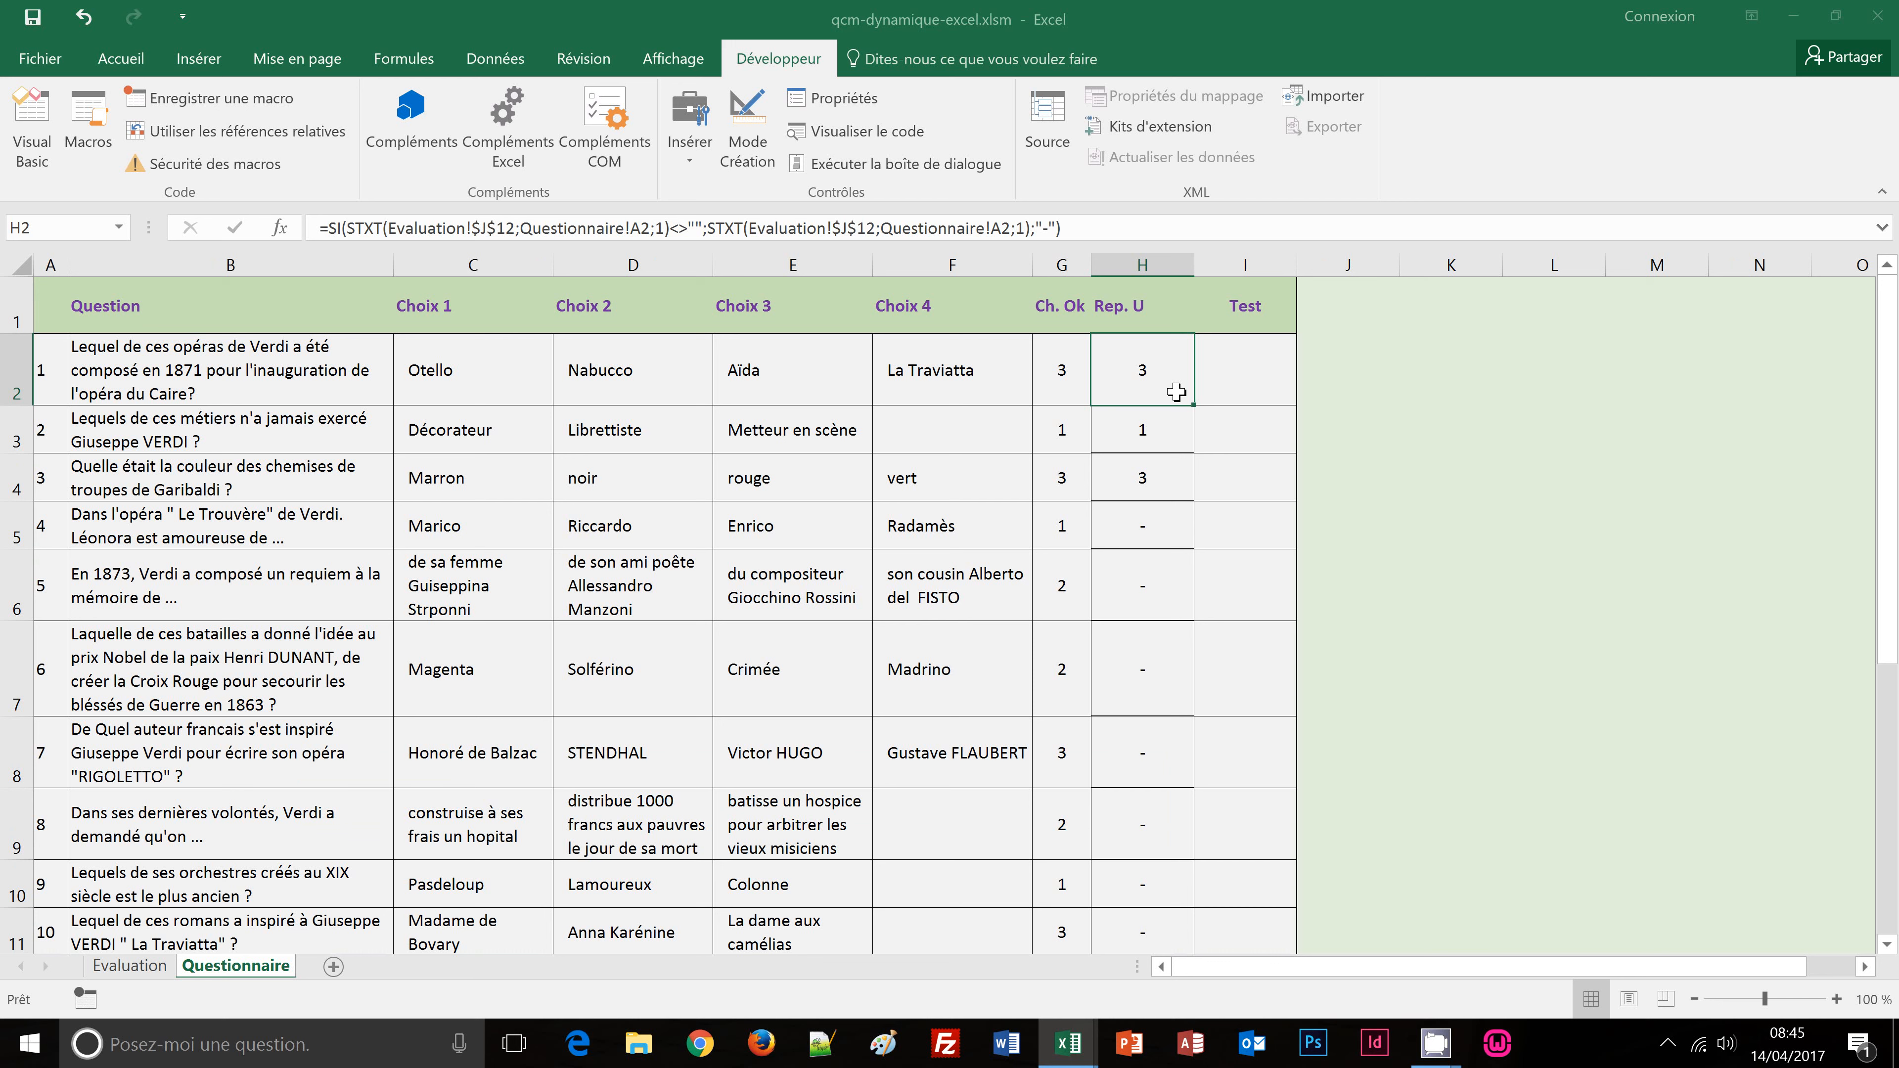
left_click(1071, 377)
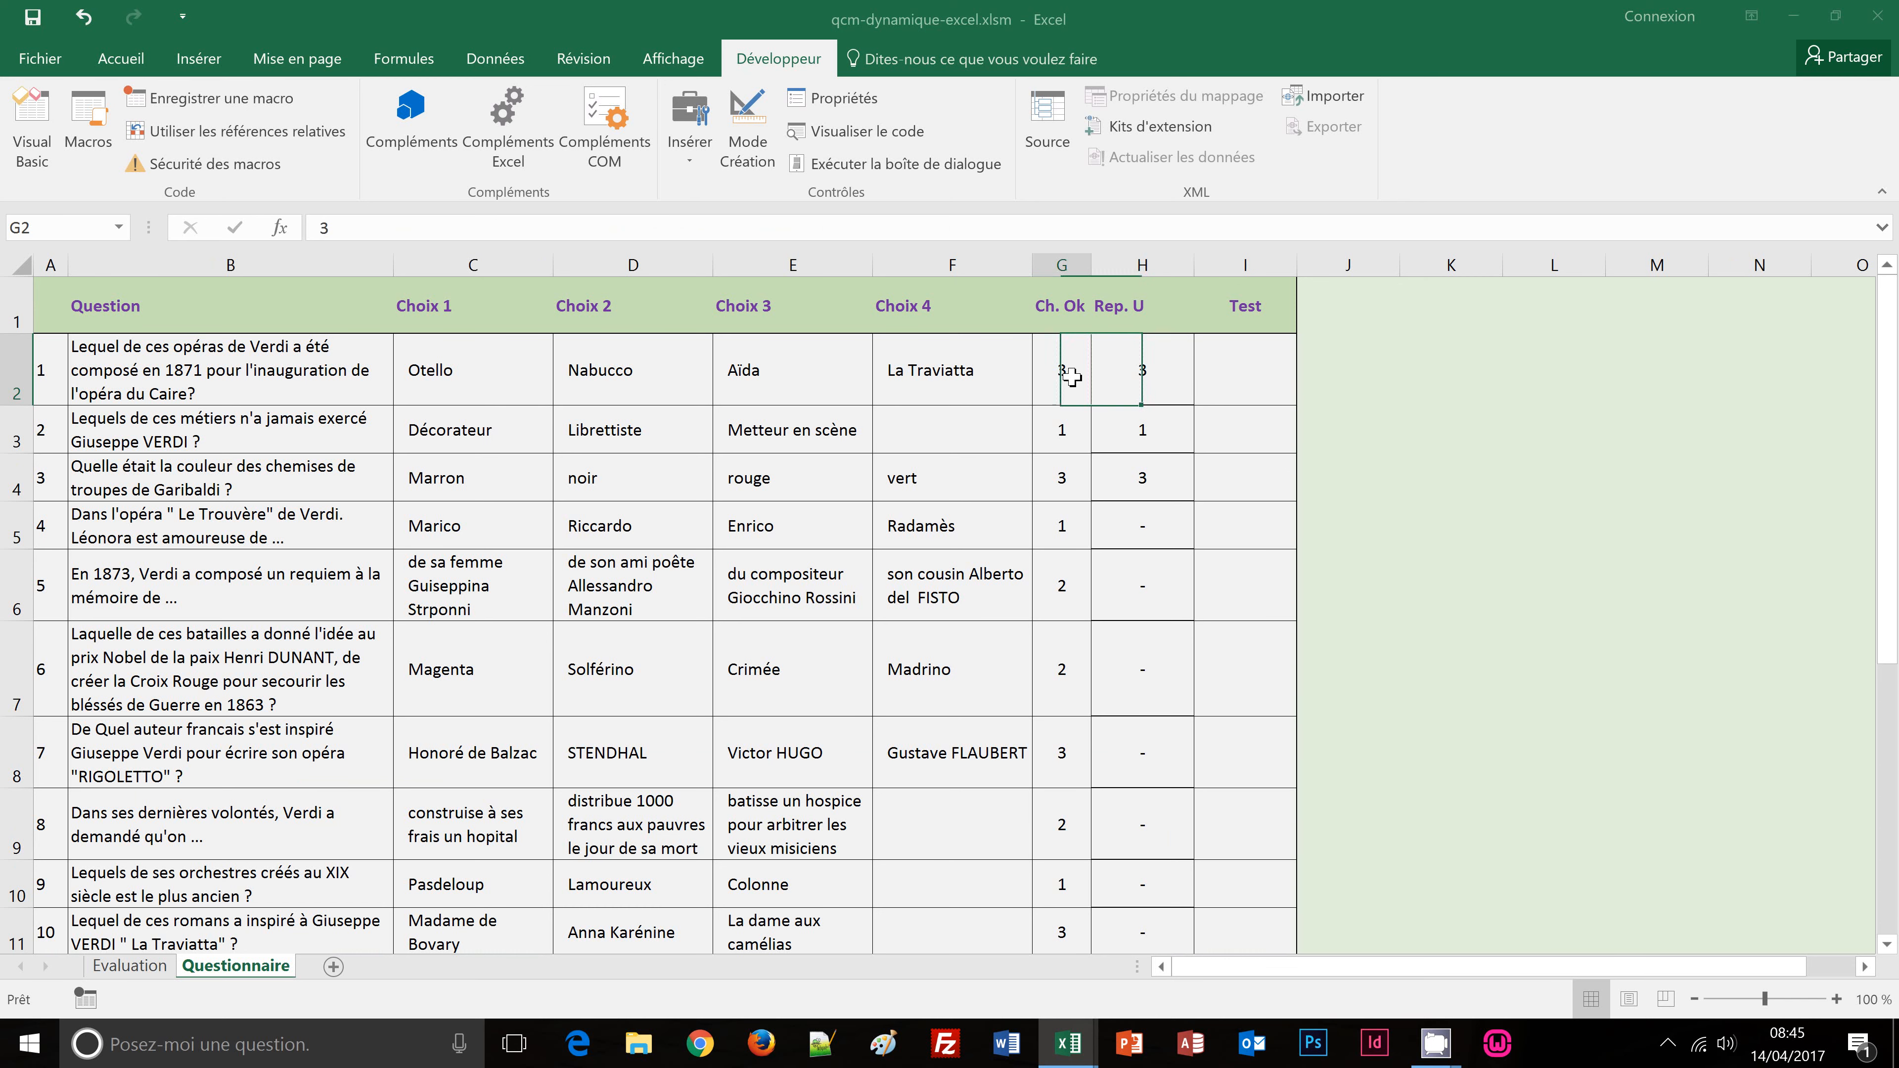
left_click(1885, 912)
left_click(1248, 882)
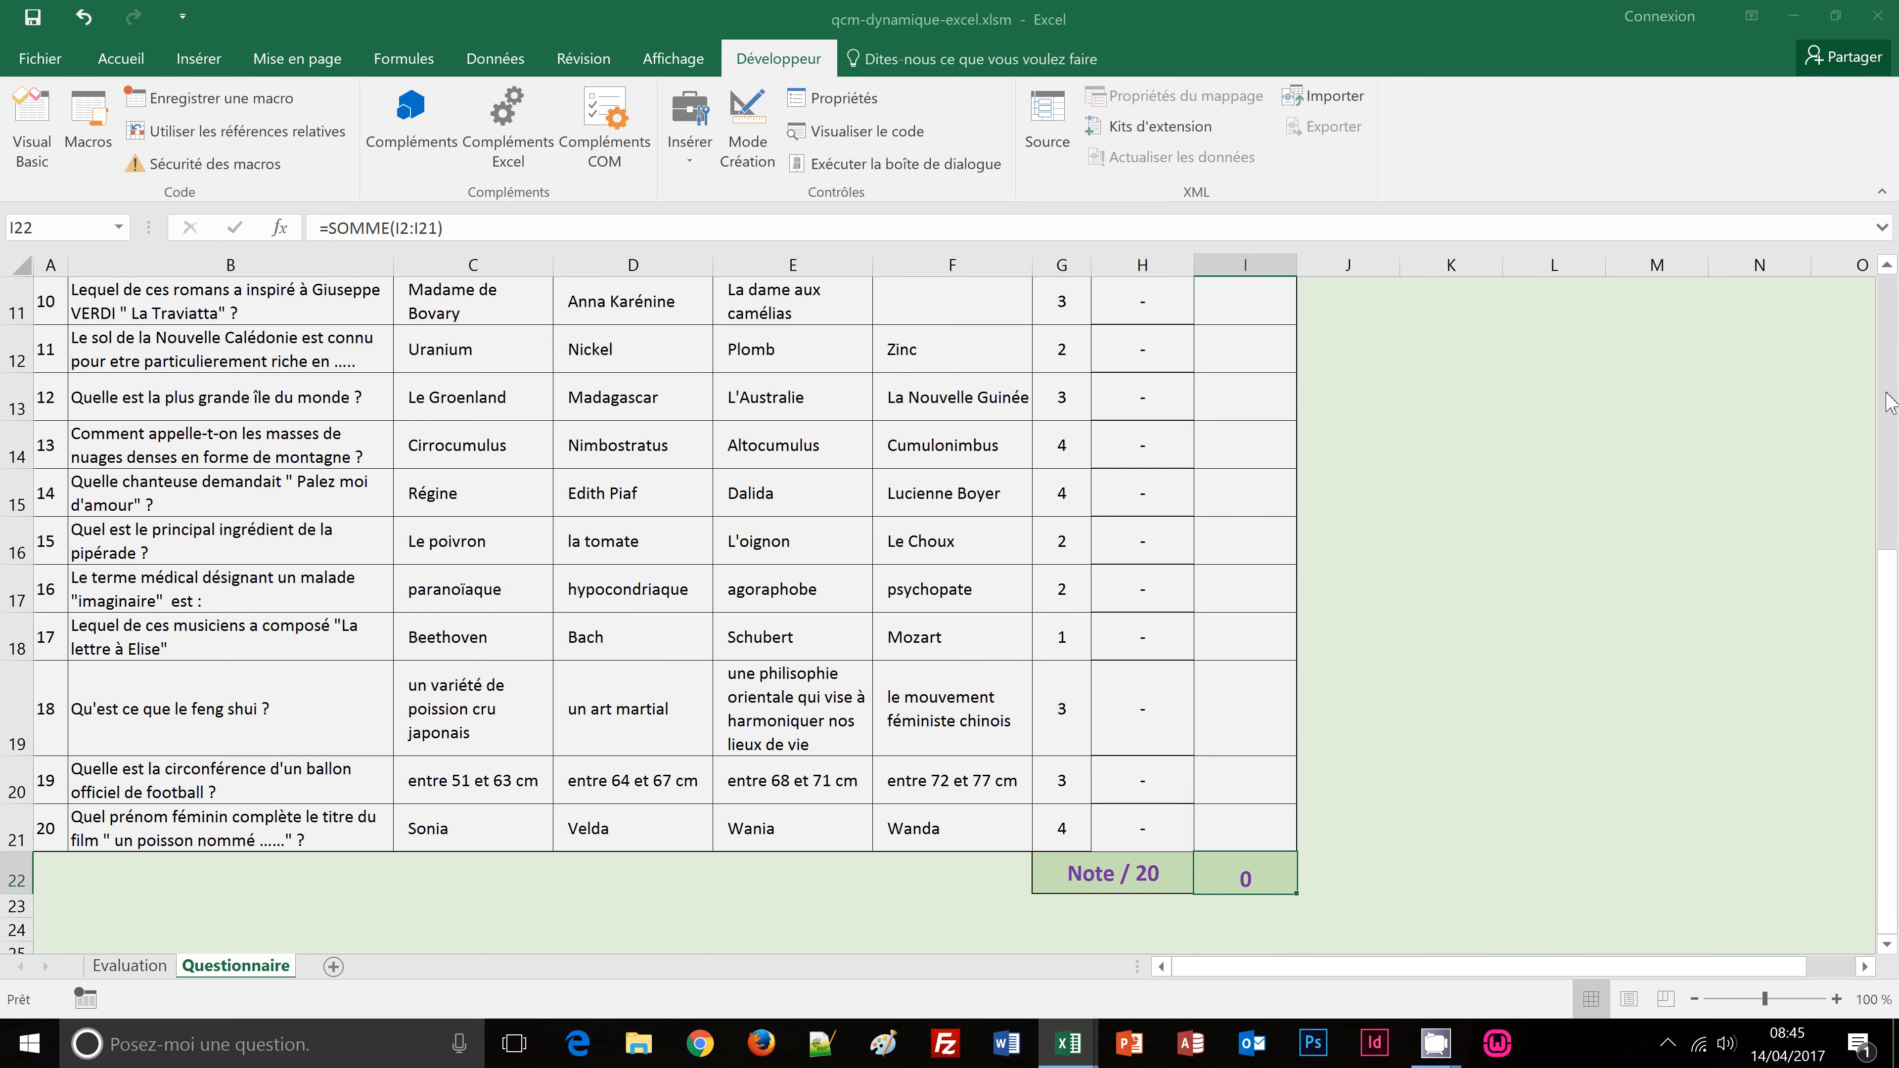
left_click(1889, 360)
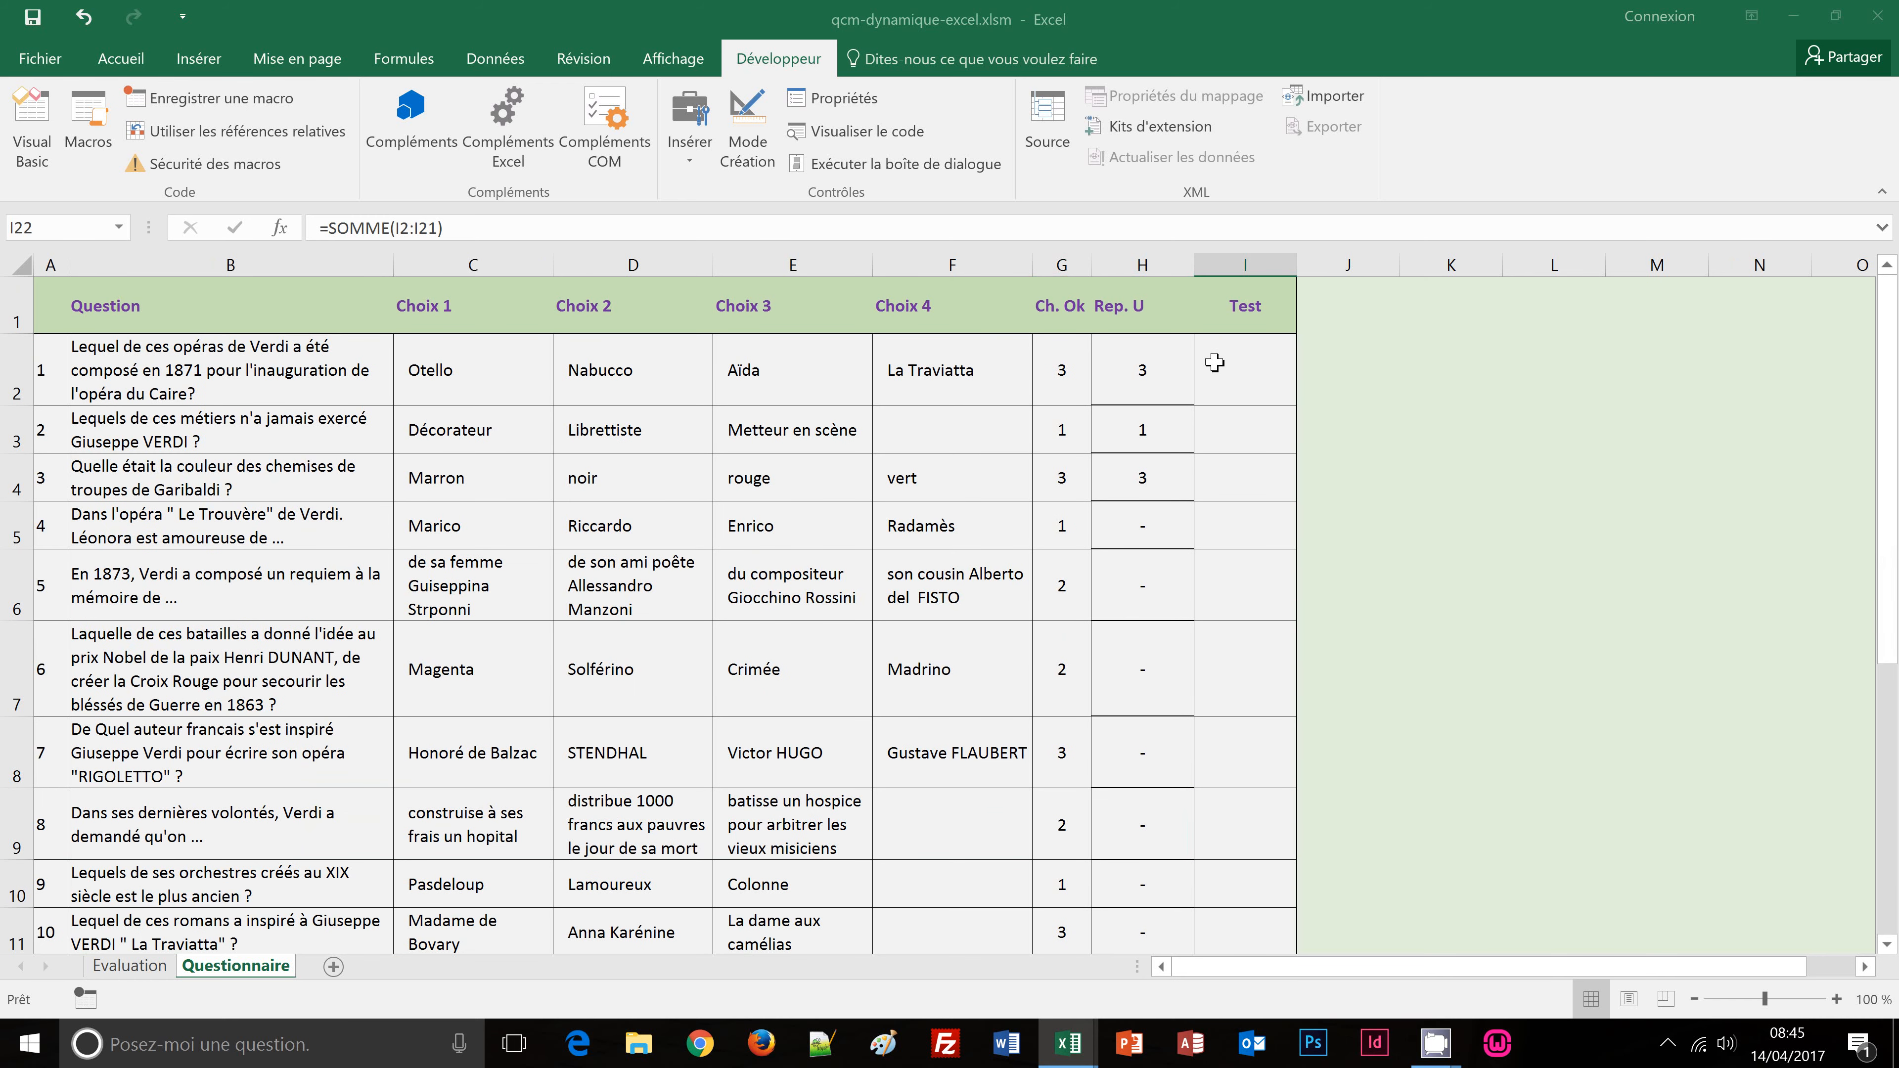
left_click(130, 967)
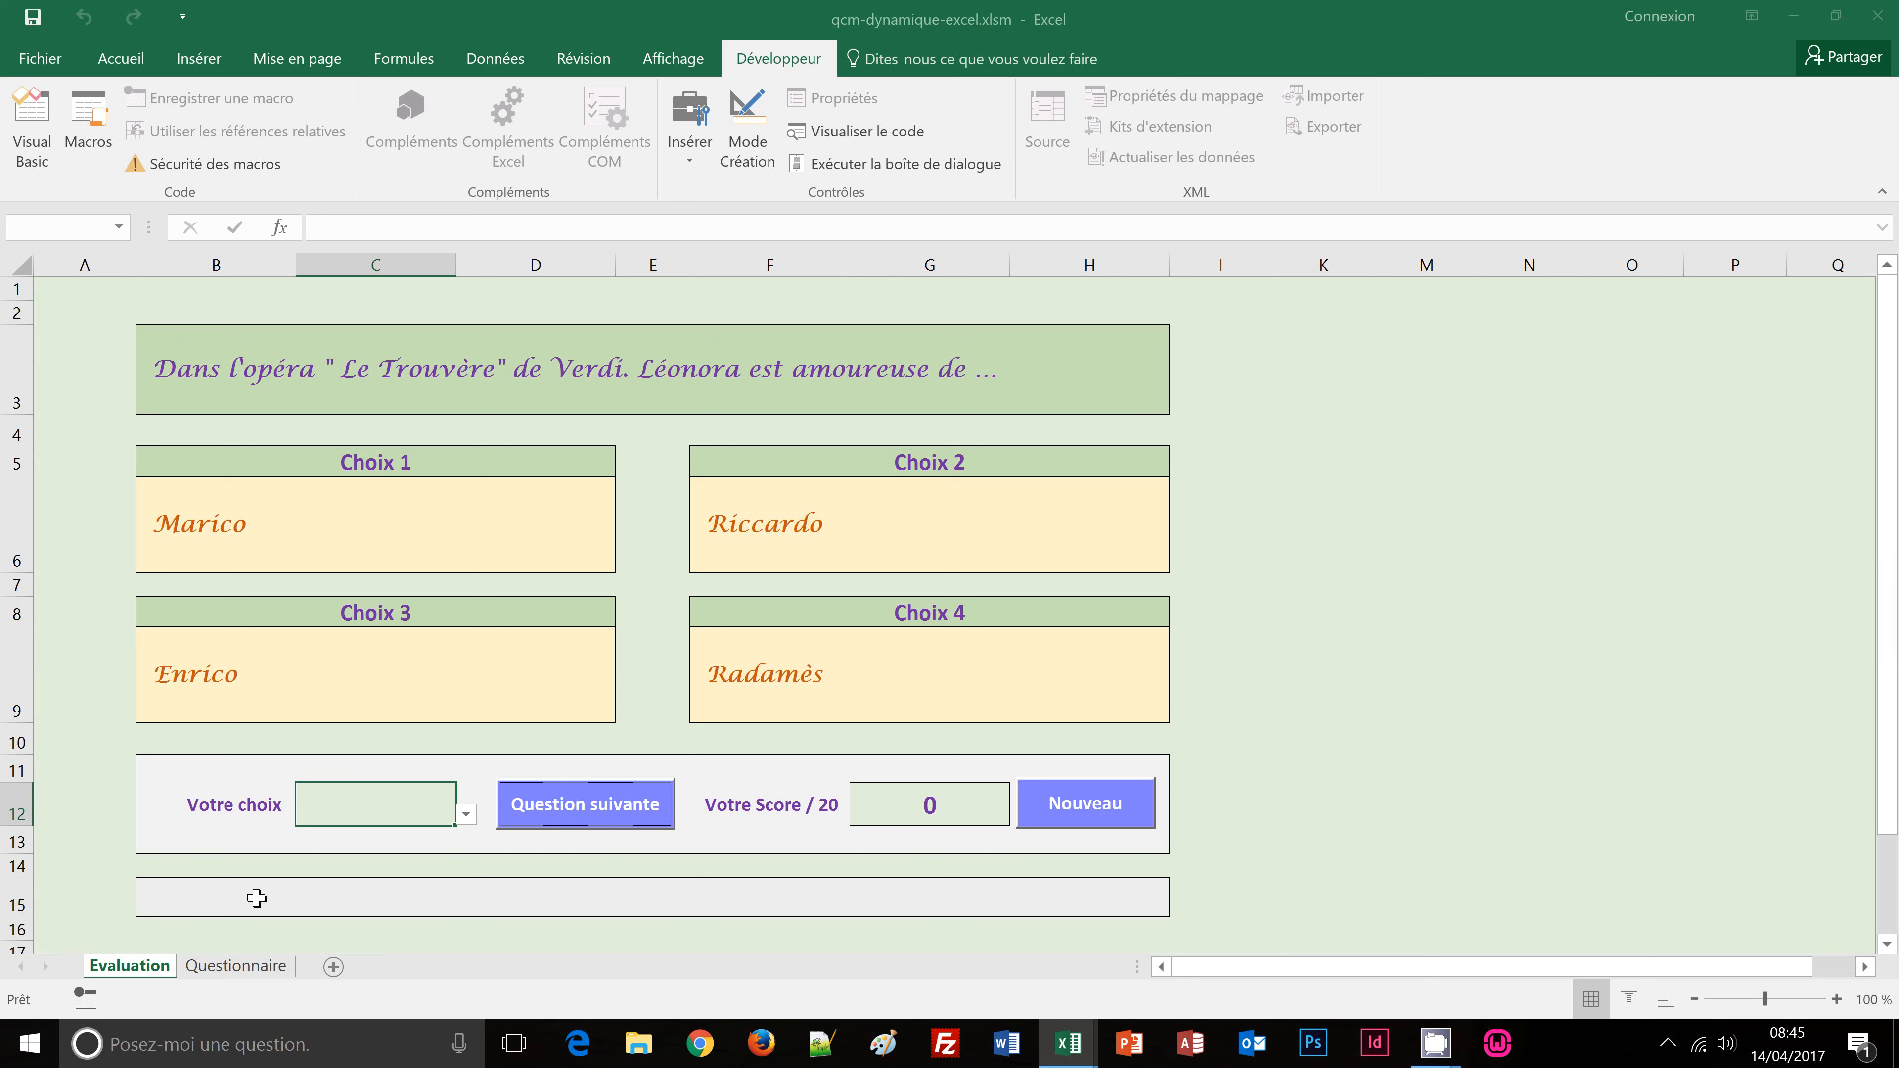
left_click(926, 807)
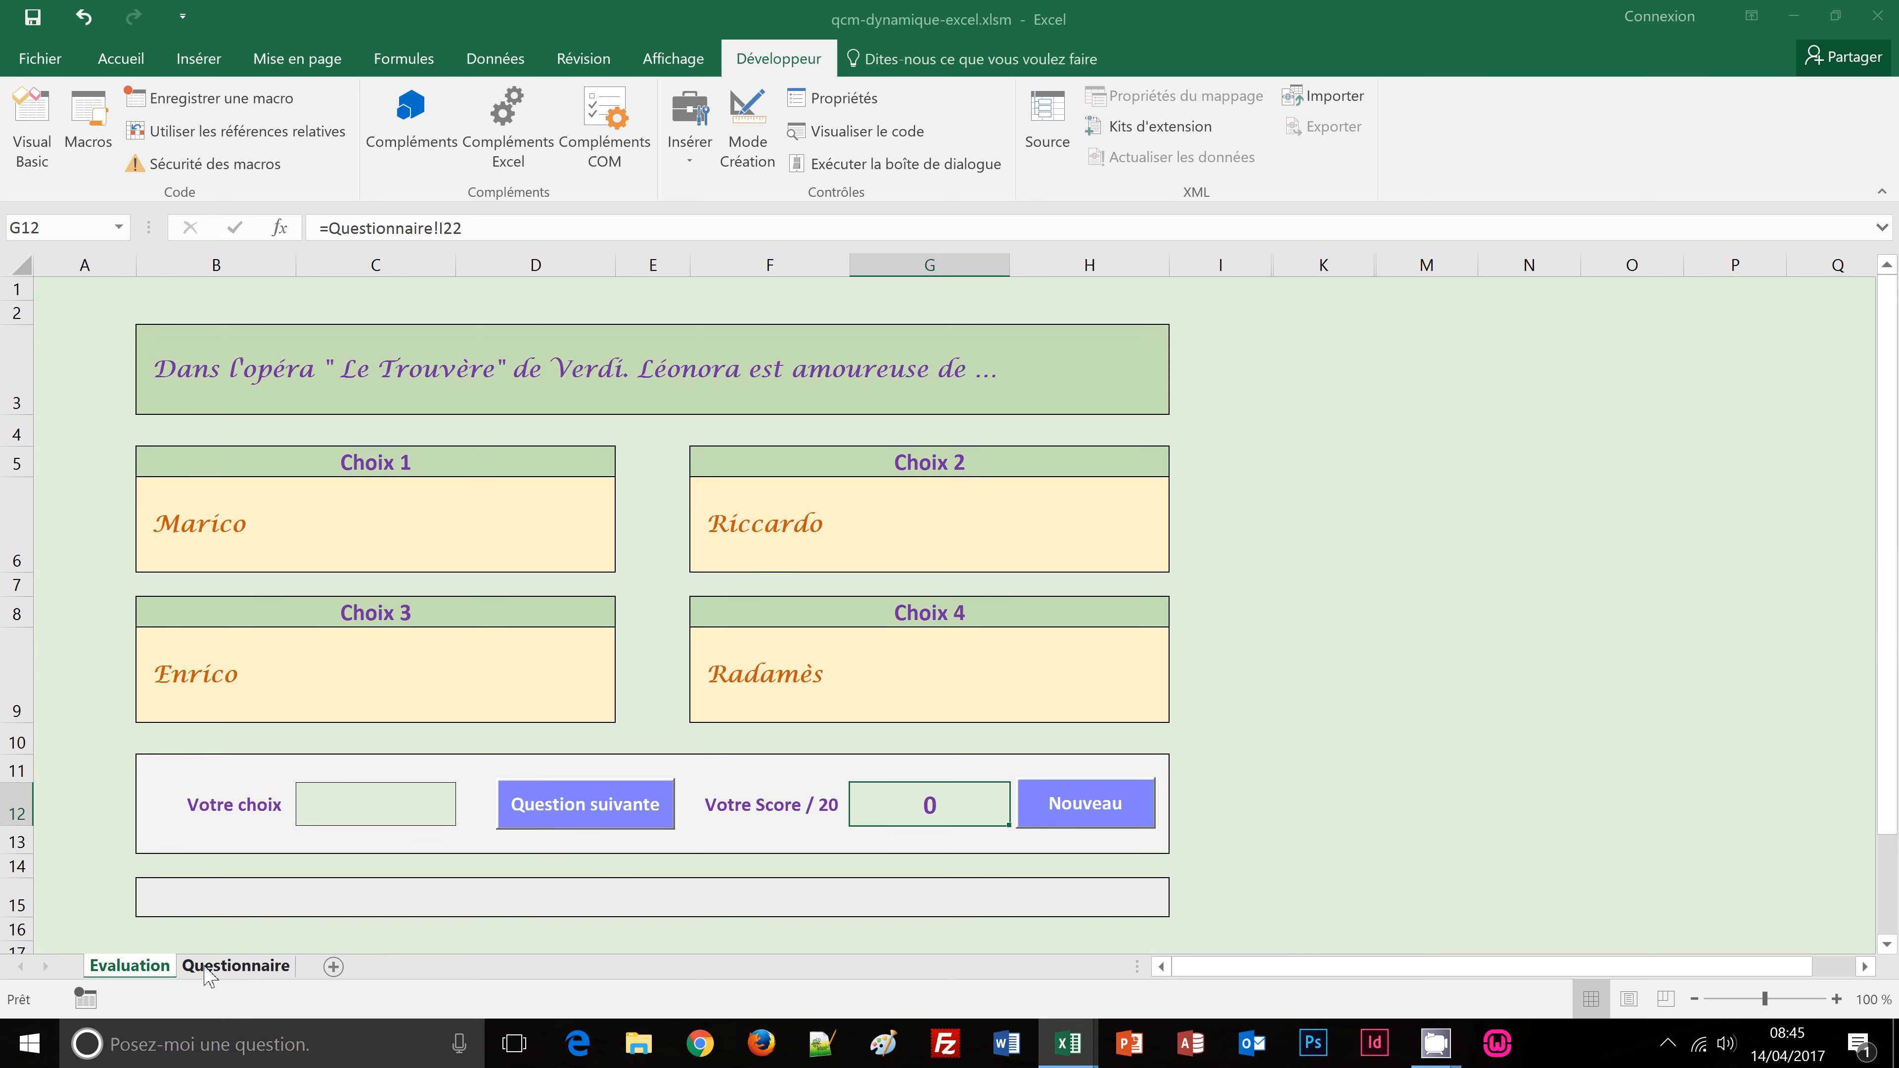
Step: Begin the Test formula in I2 of Questionnaire as =si(H2=texte(G2, comparing the submitted answer with the correct choice converted to text
left_click(235, 966)
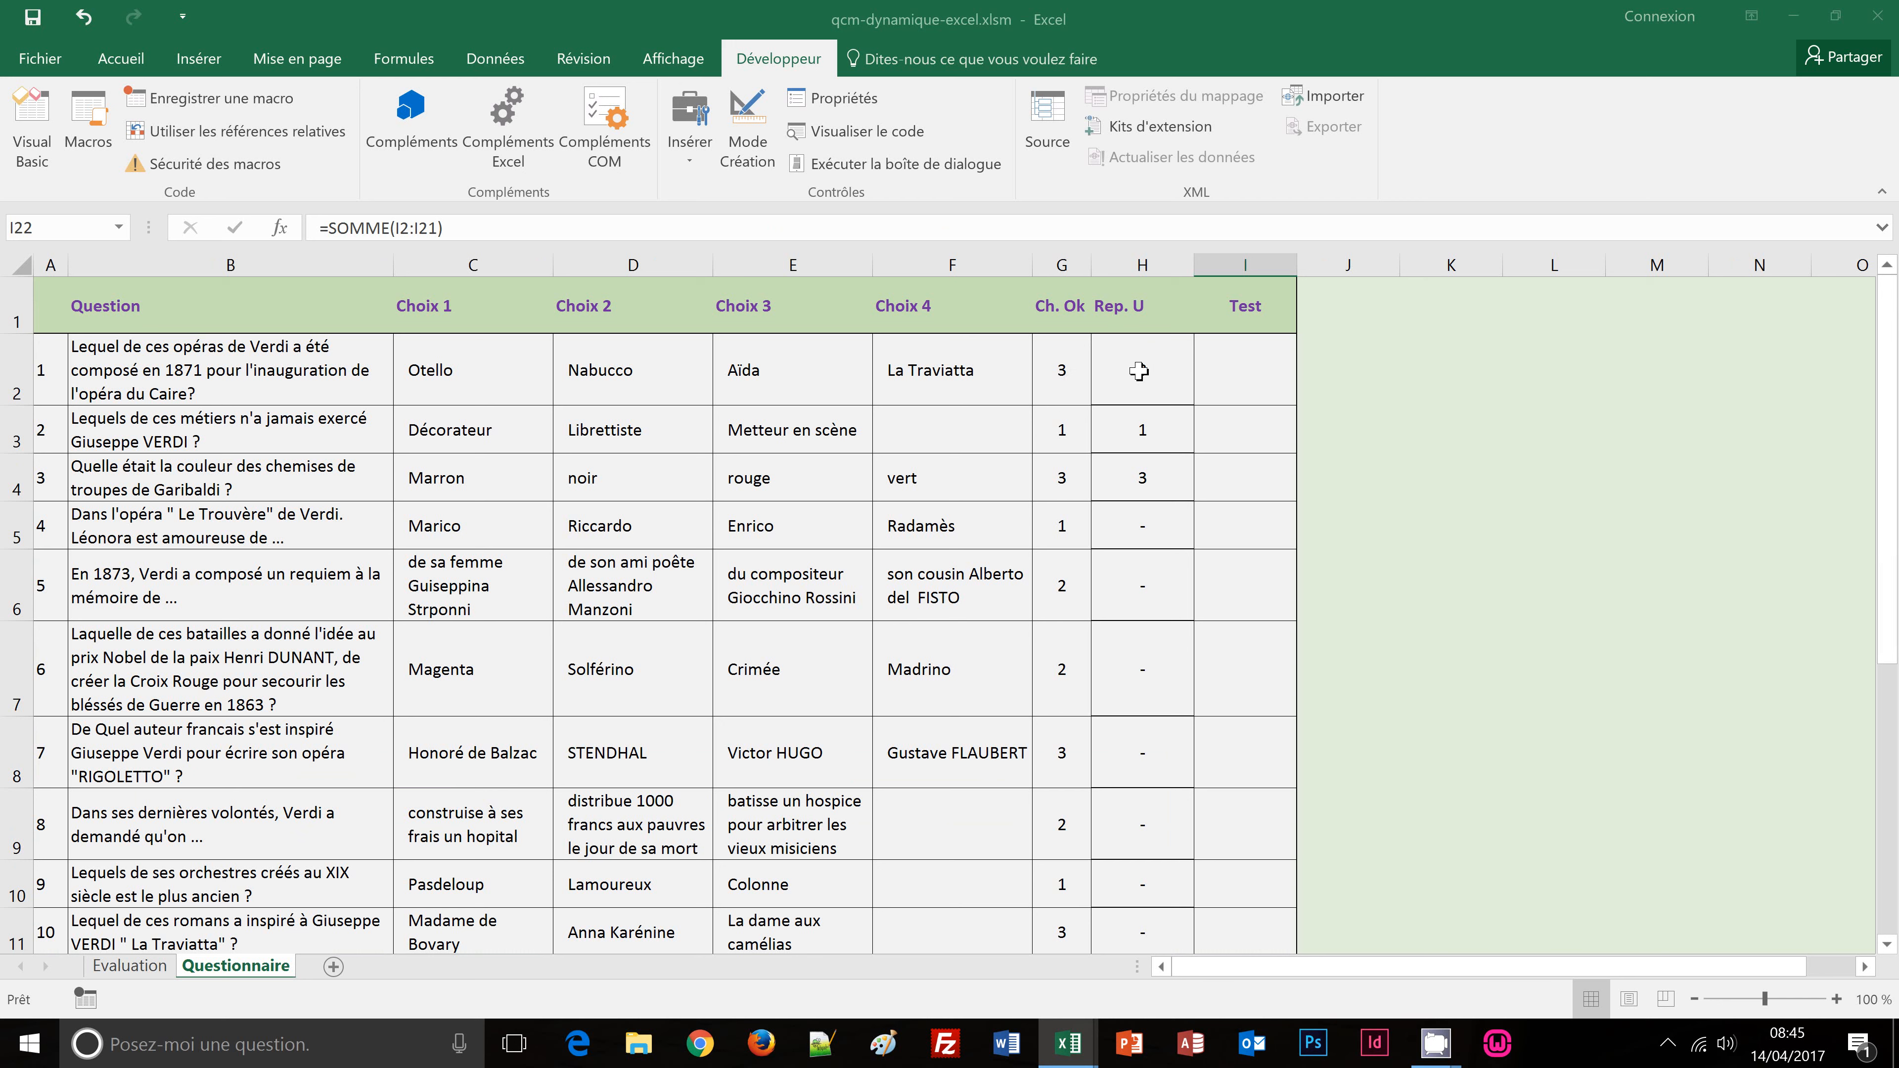
left_click(1260, 374)
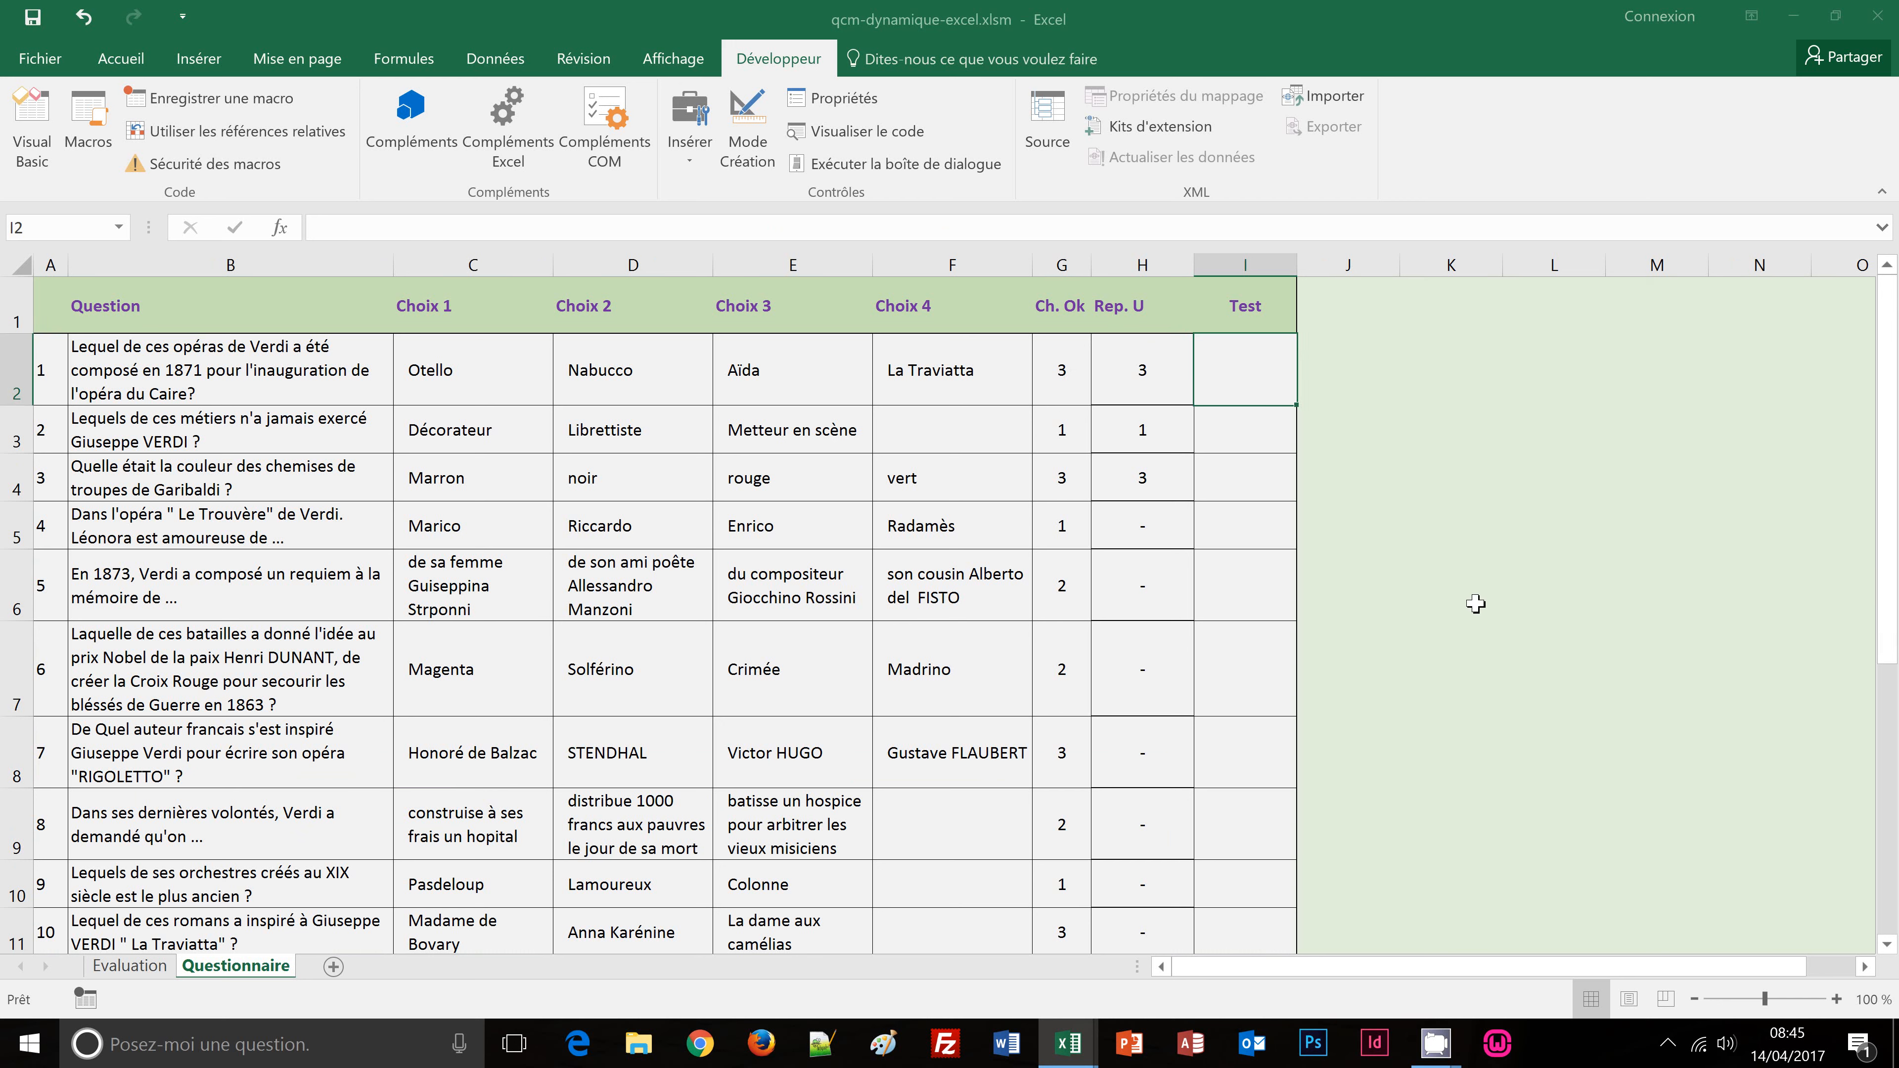
type("=")
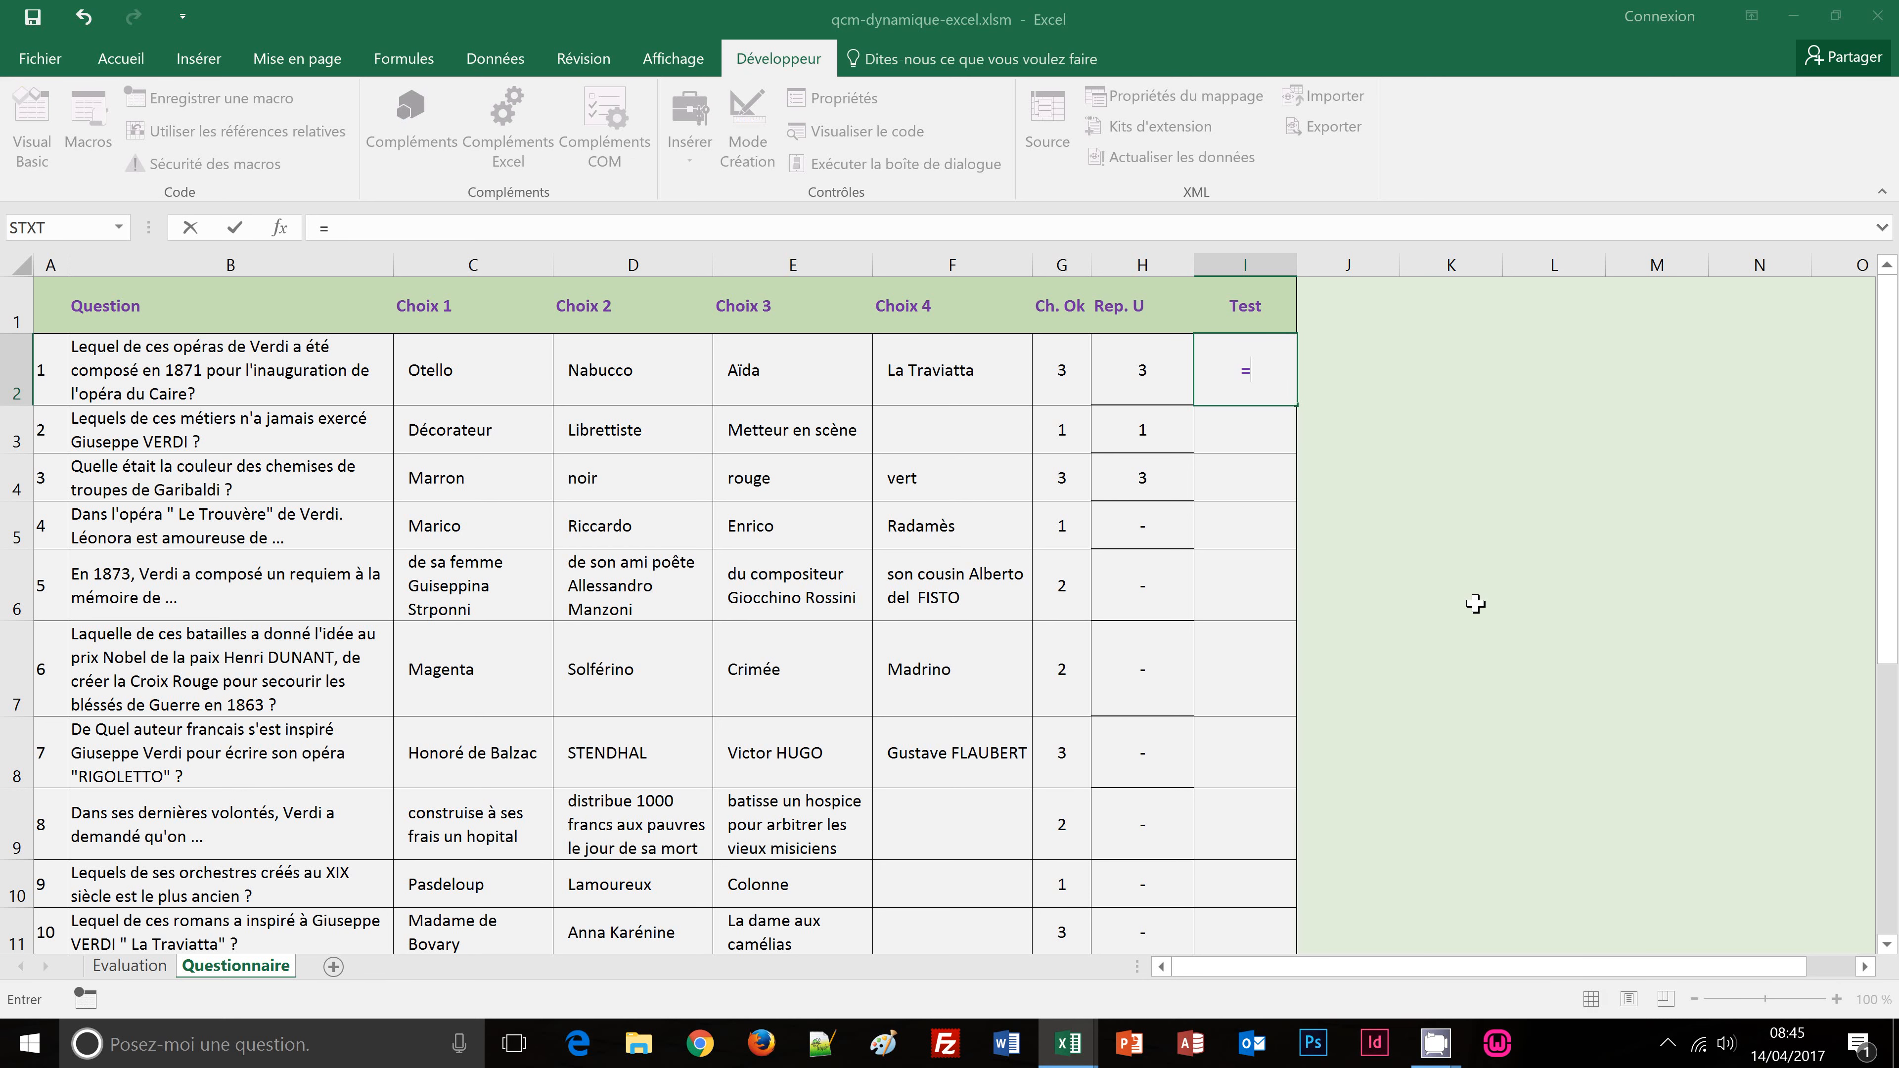
type("si(")
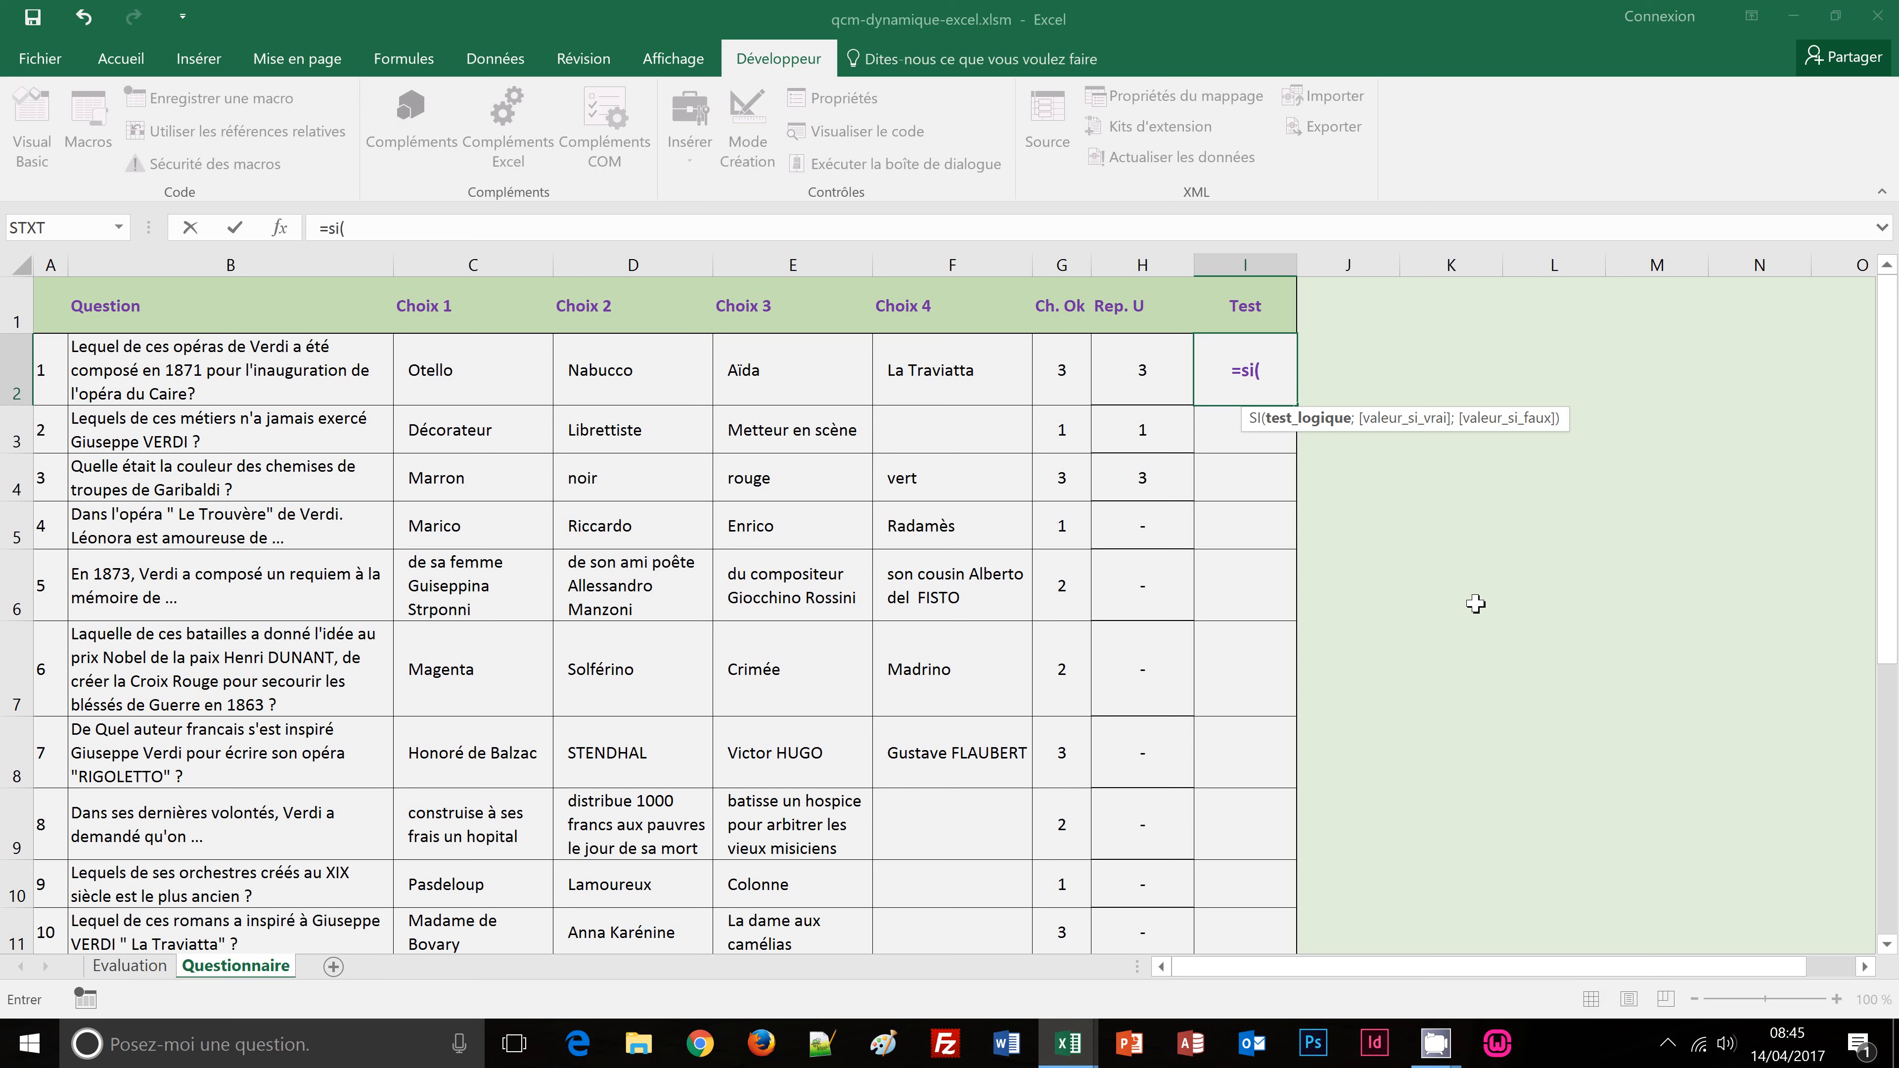
left_click(1150, 371)
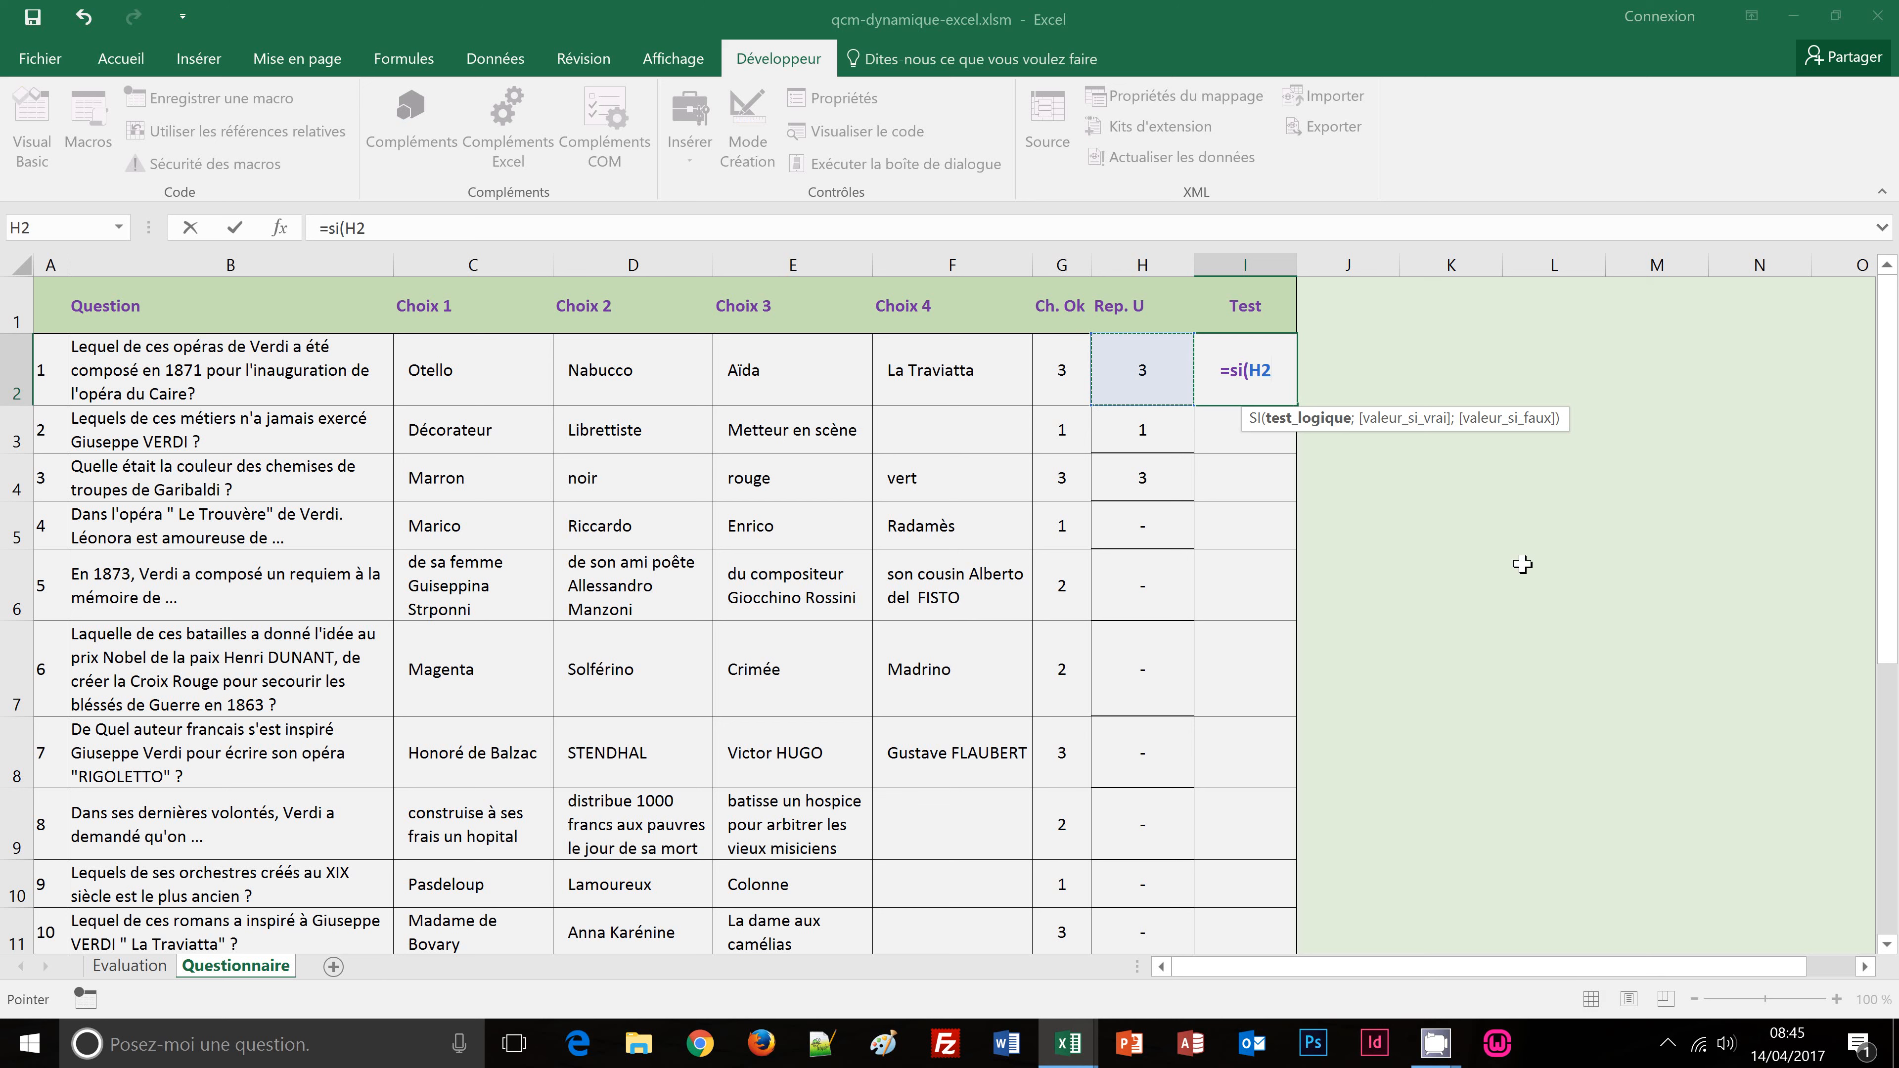
type("=")
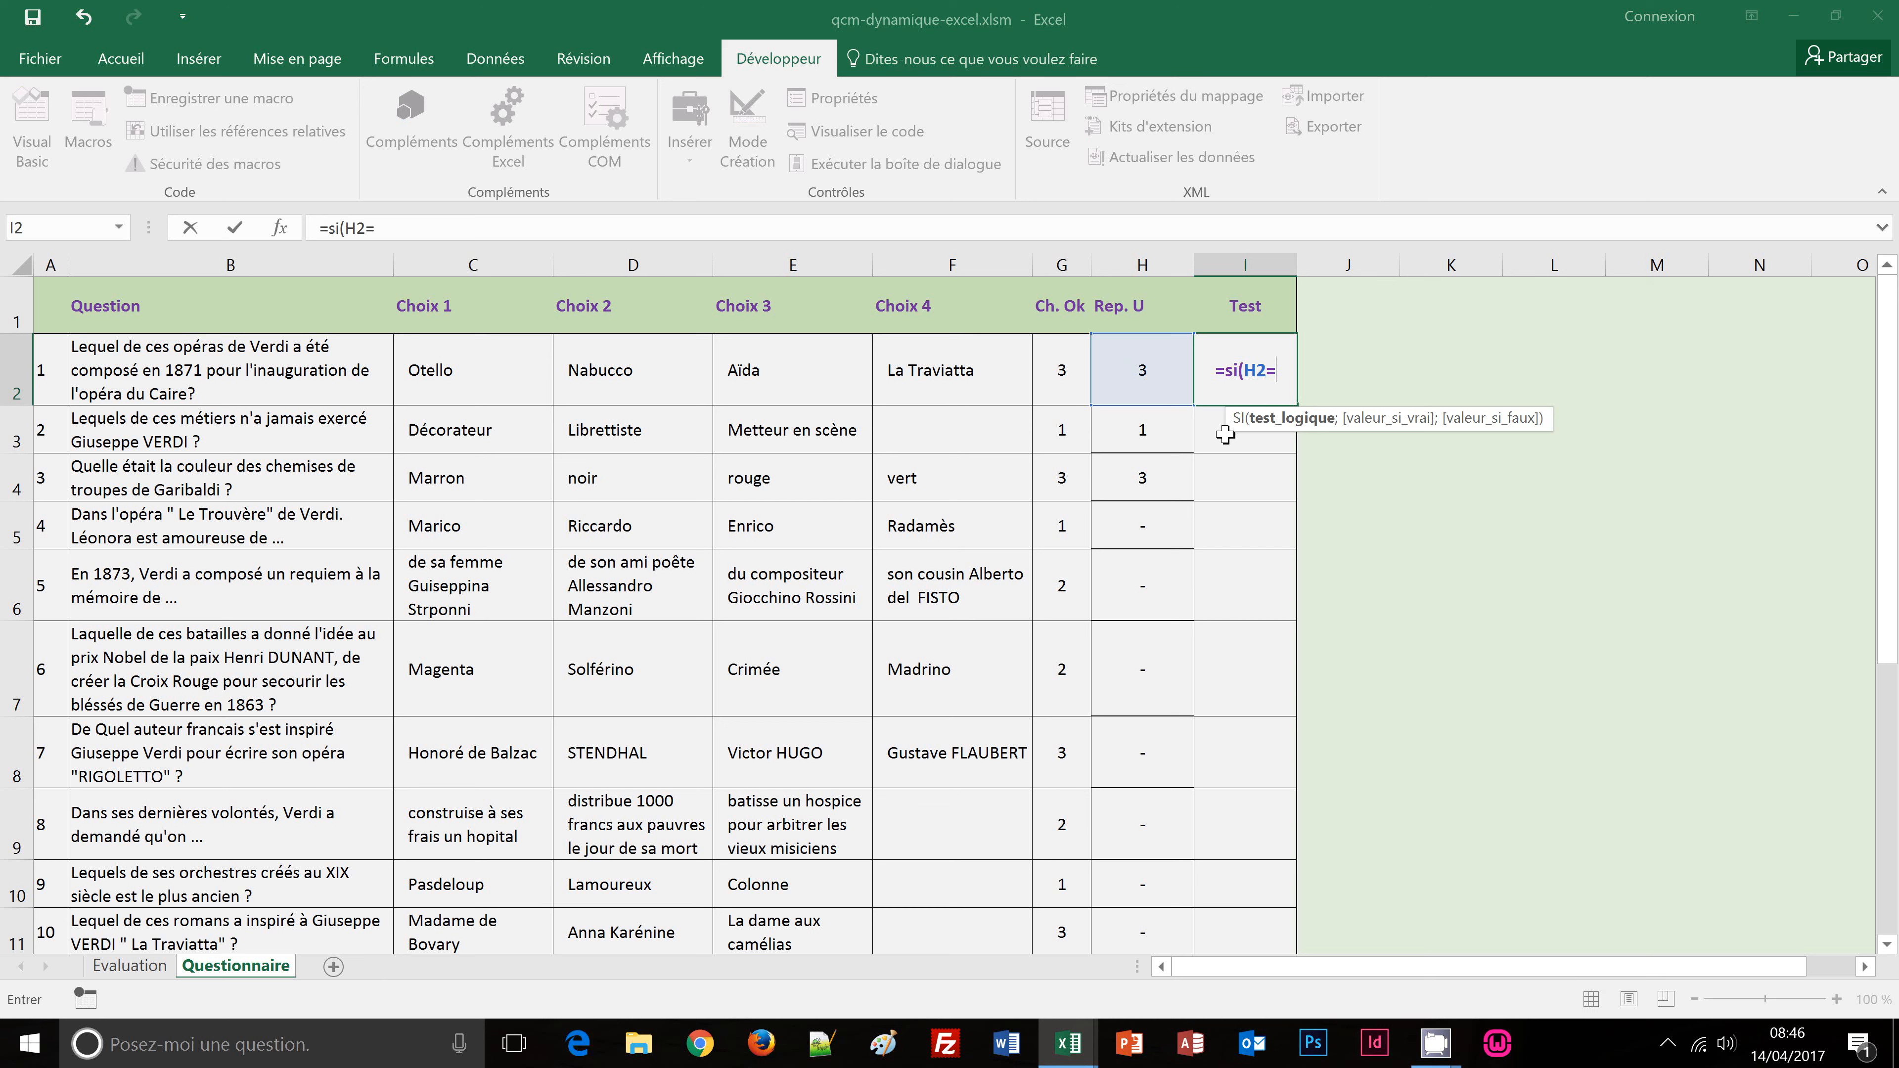
type("texte")
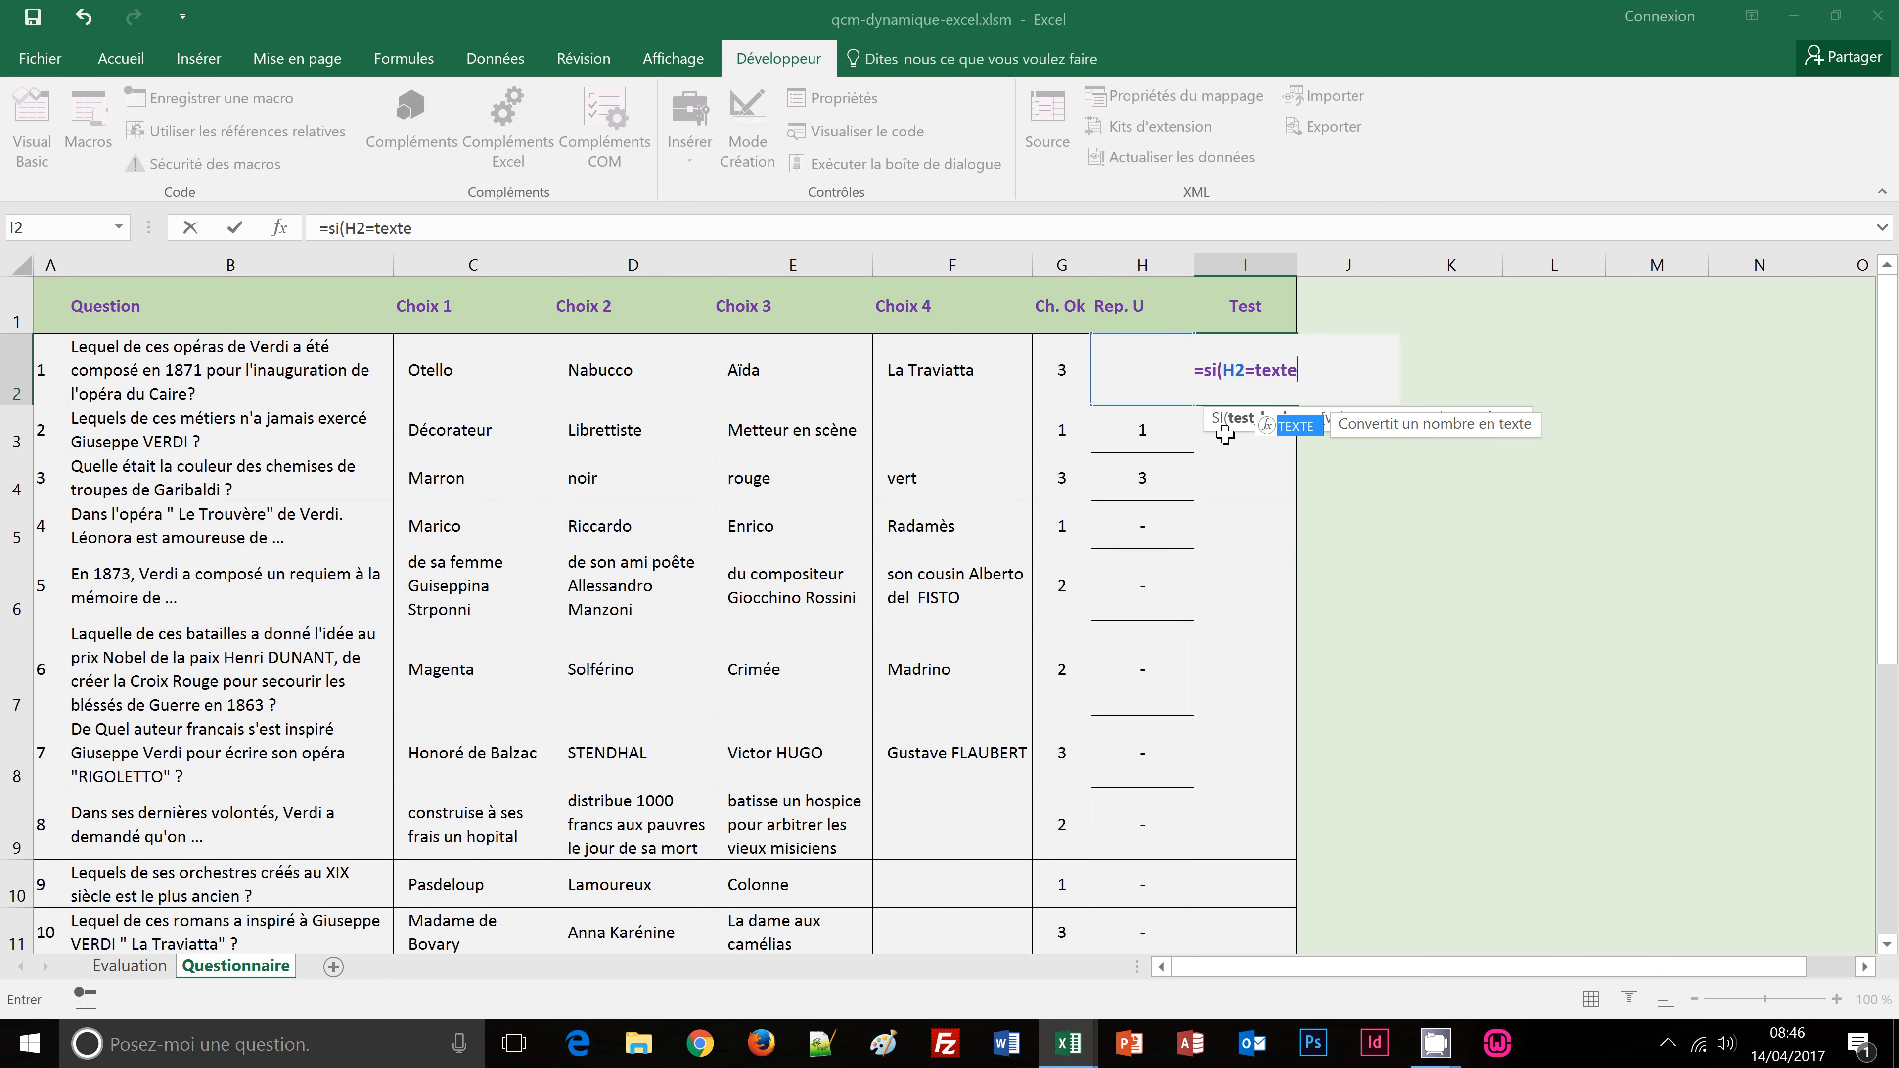
type("(")
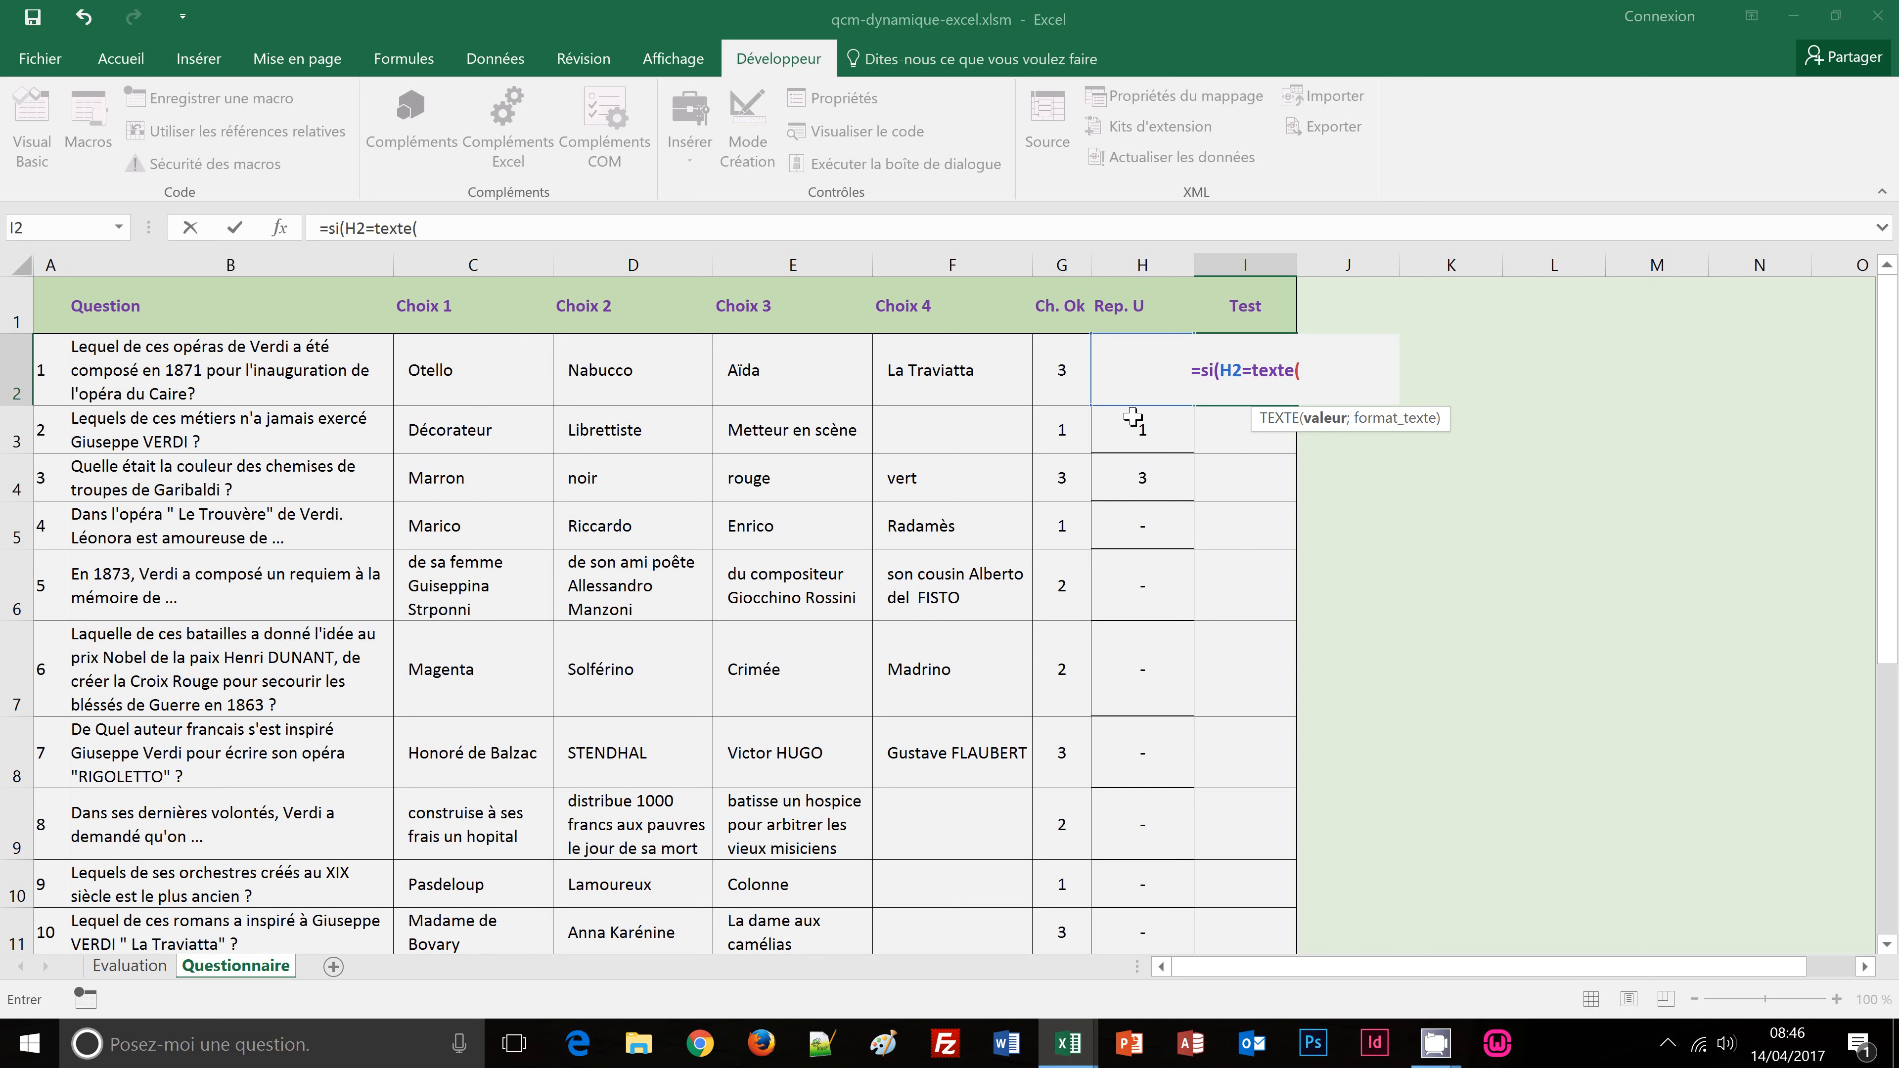
left_click(1065, 372)
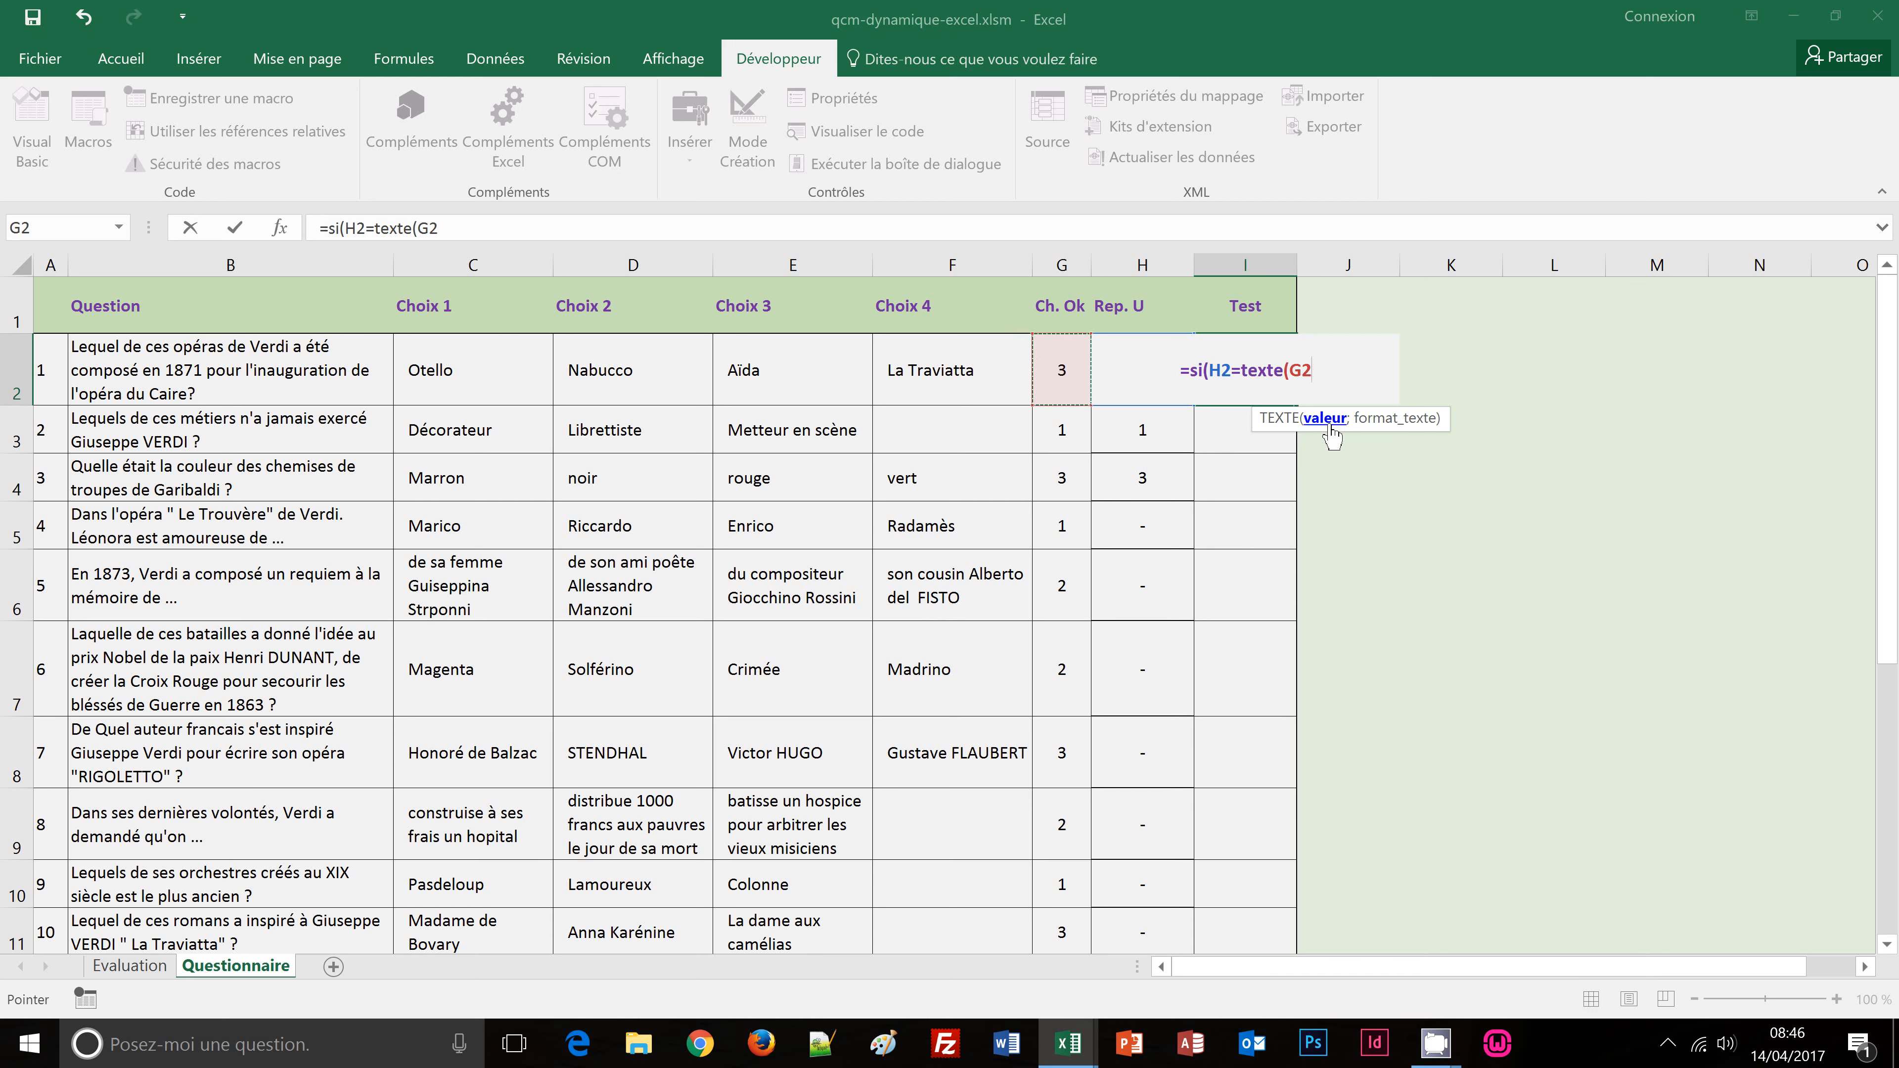
Step: Complete the Test formula in cell I2 as =SI(H2=TEXTE(G2;"0");1;0) and keep the cell selected
type(";\"0")
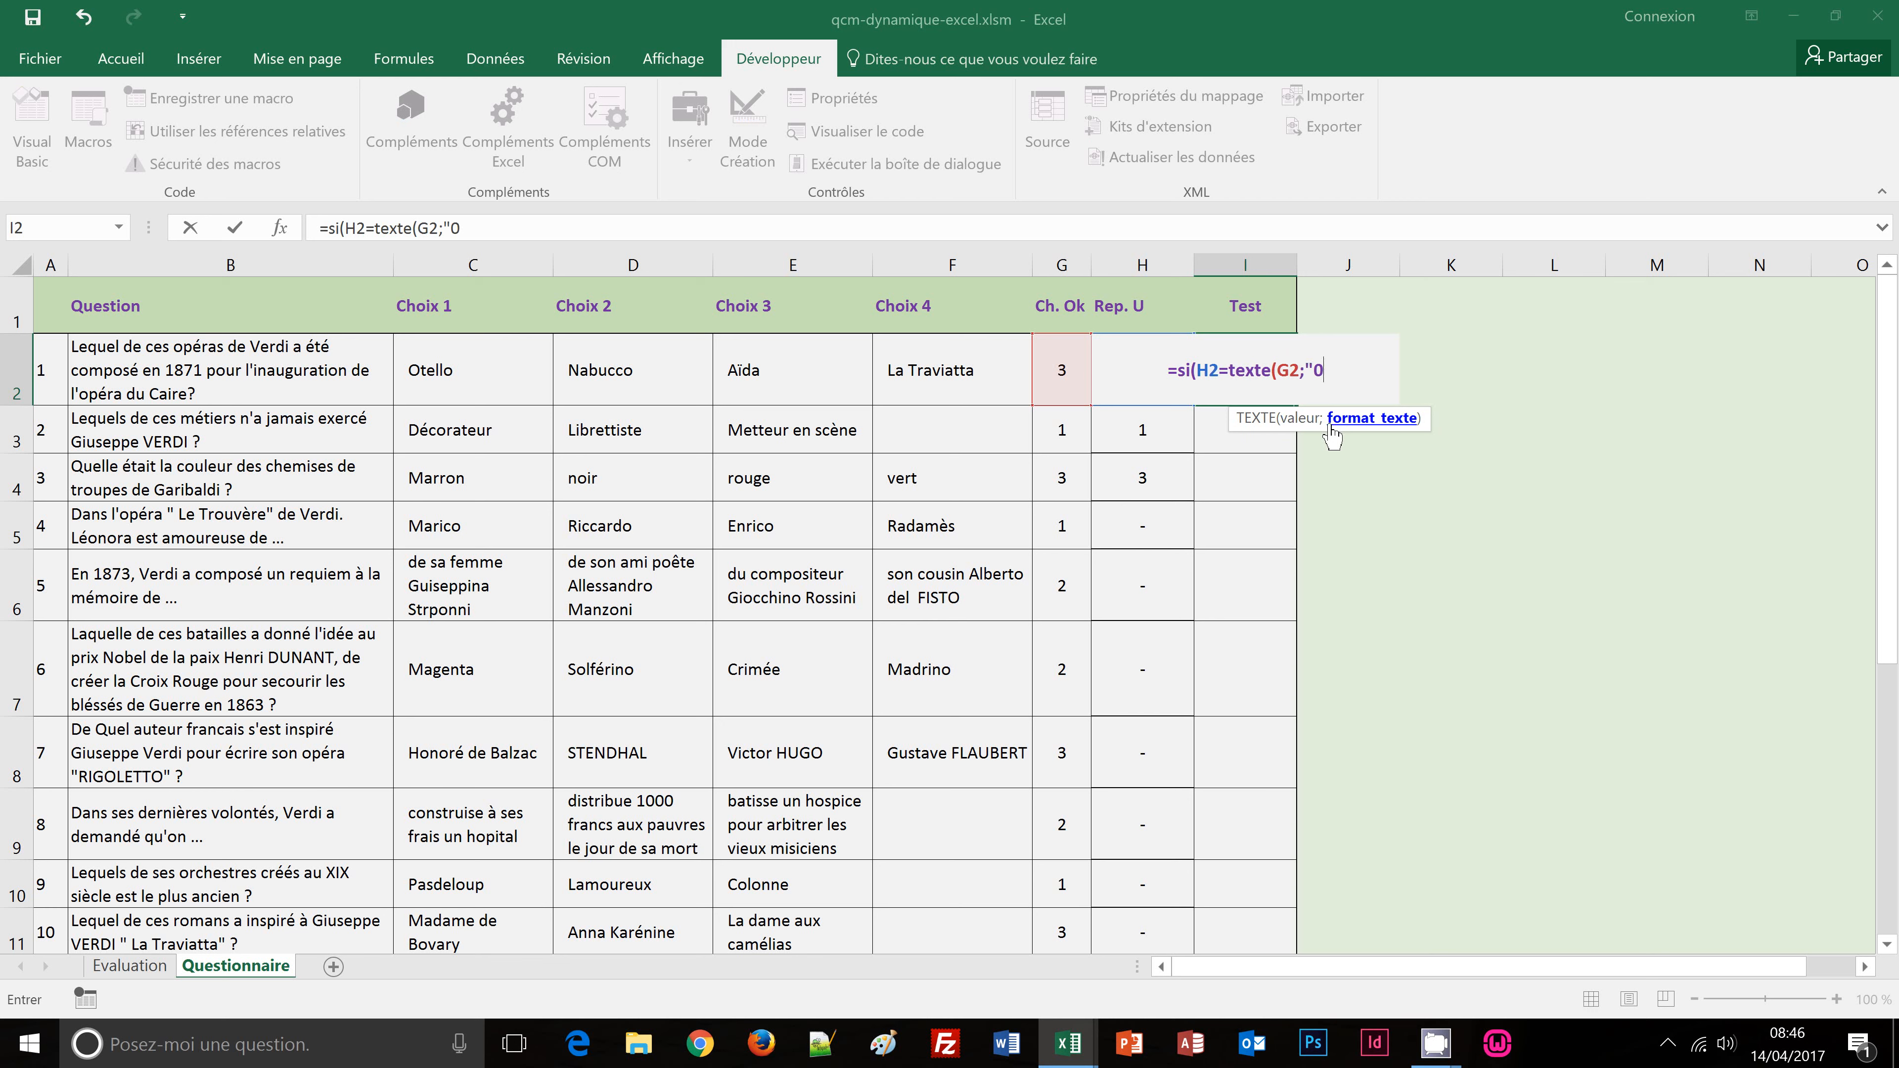
type("\")")
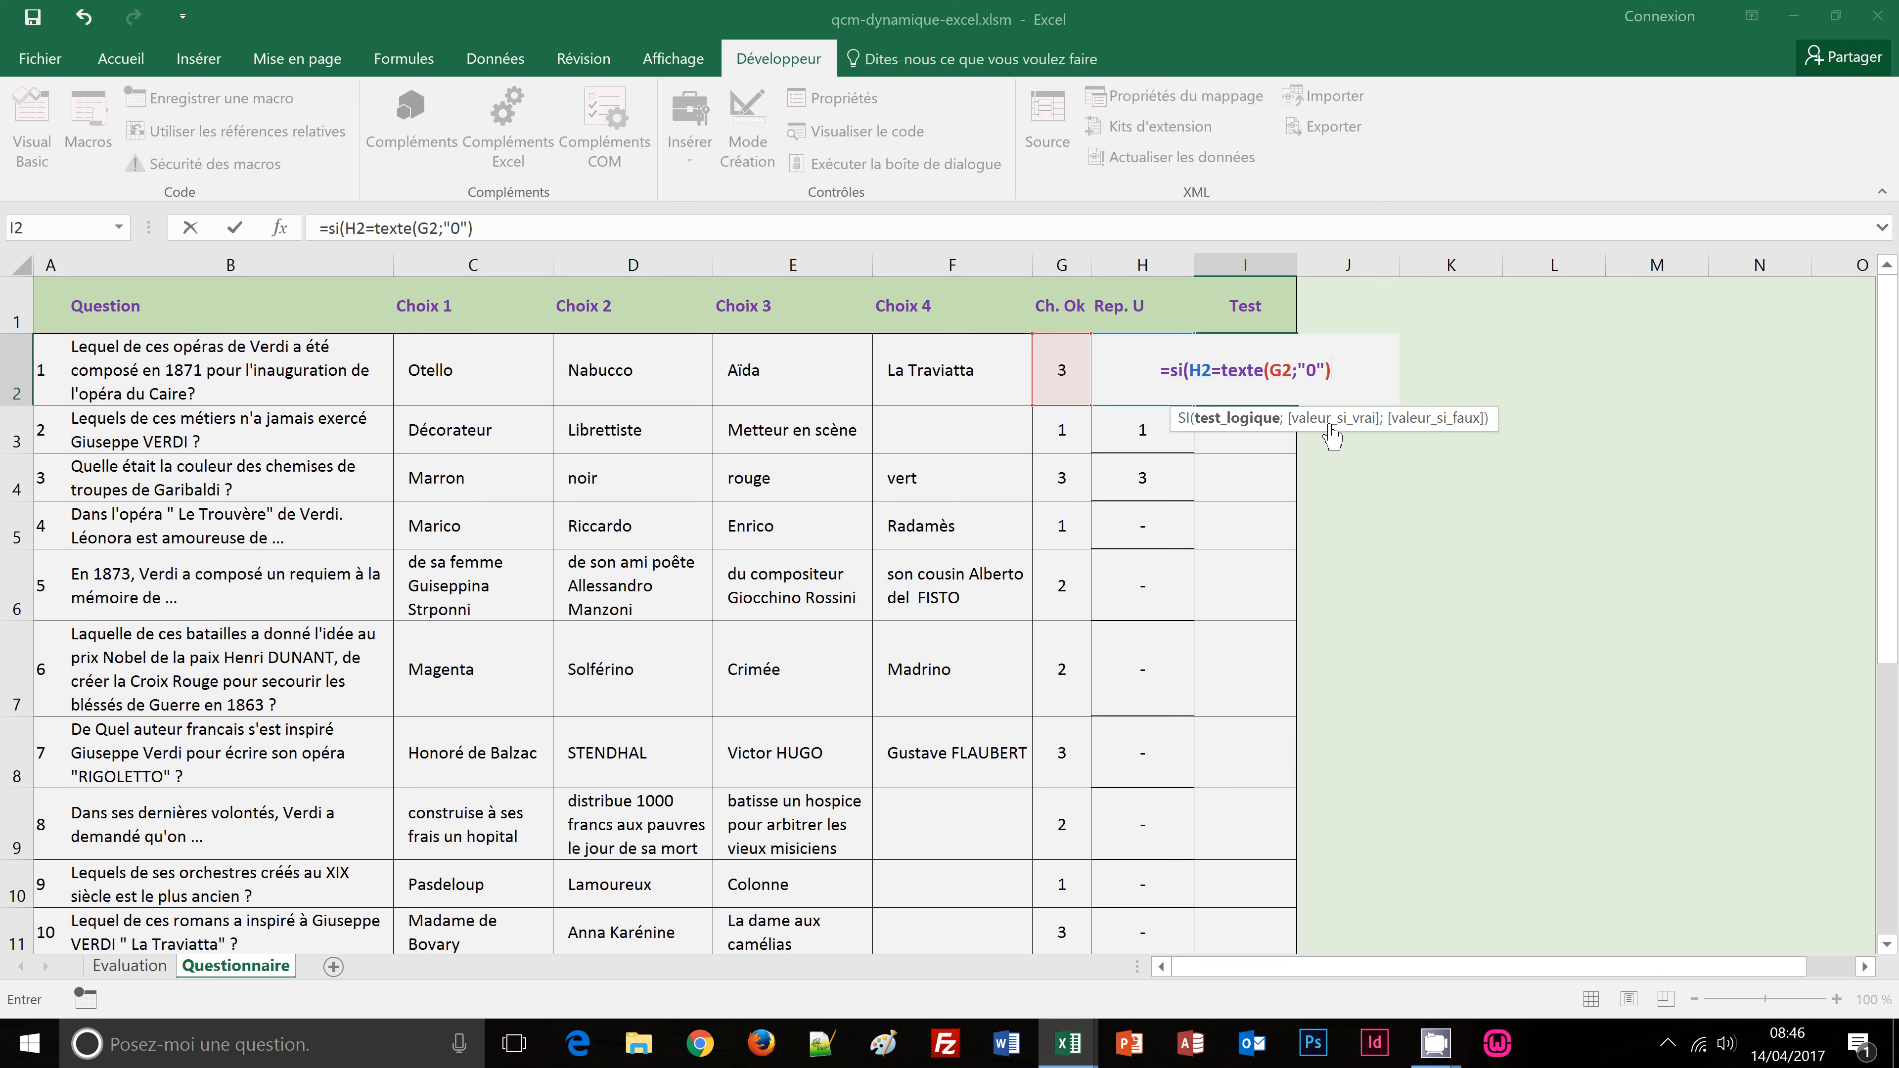
type(";")
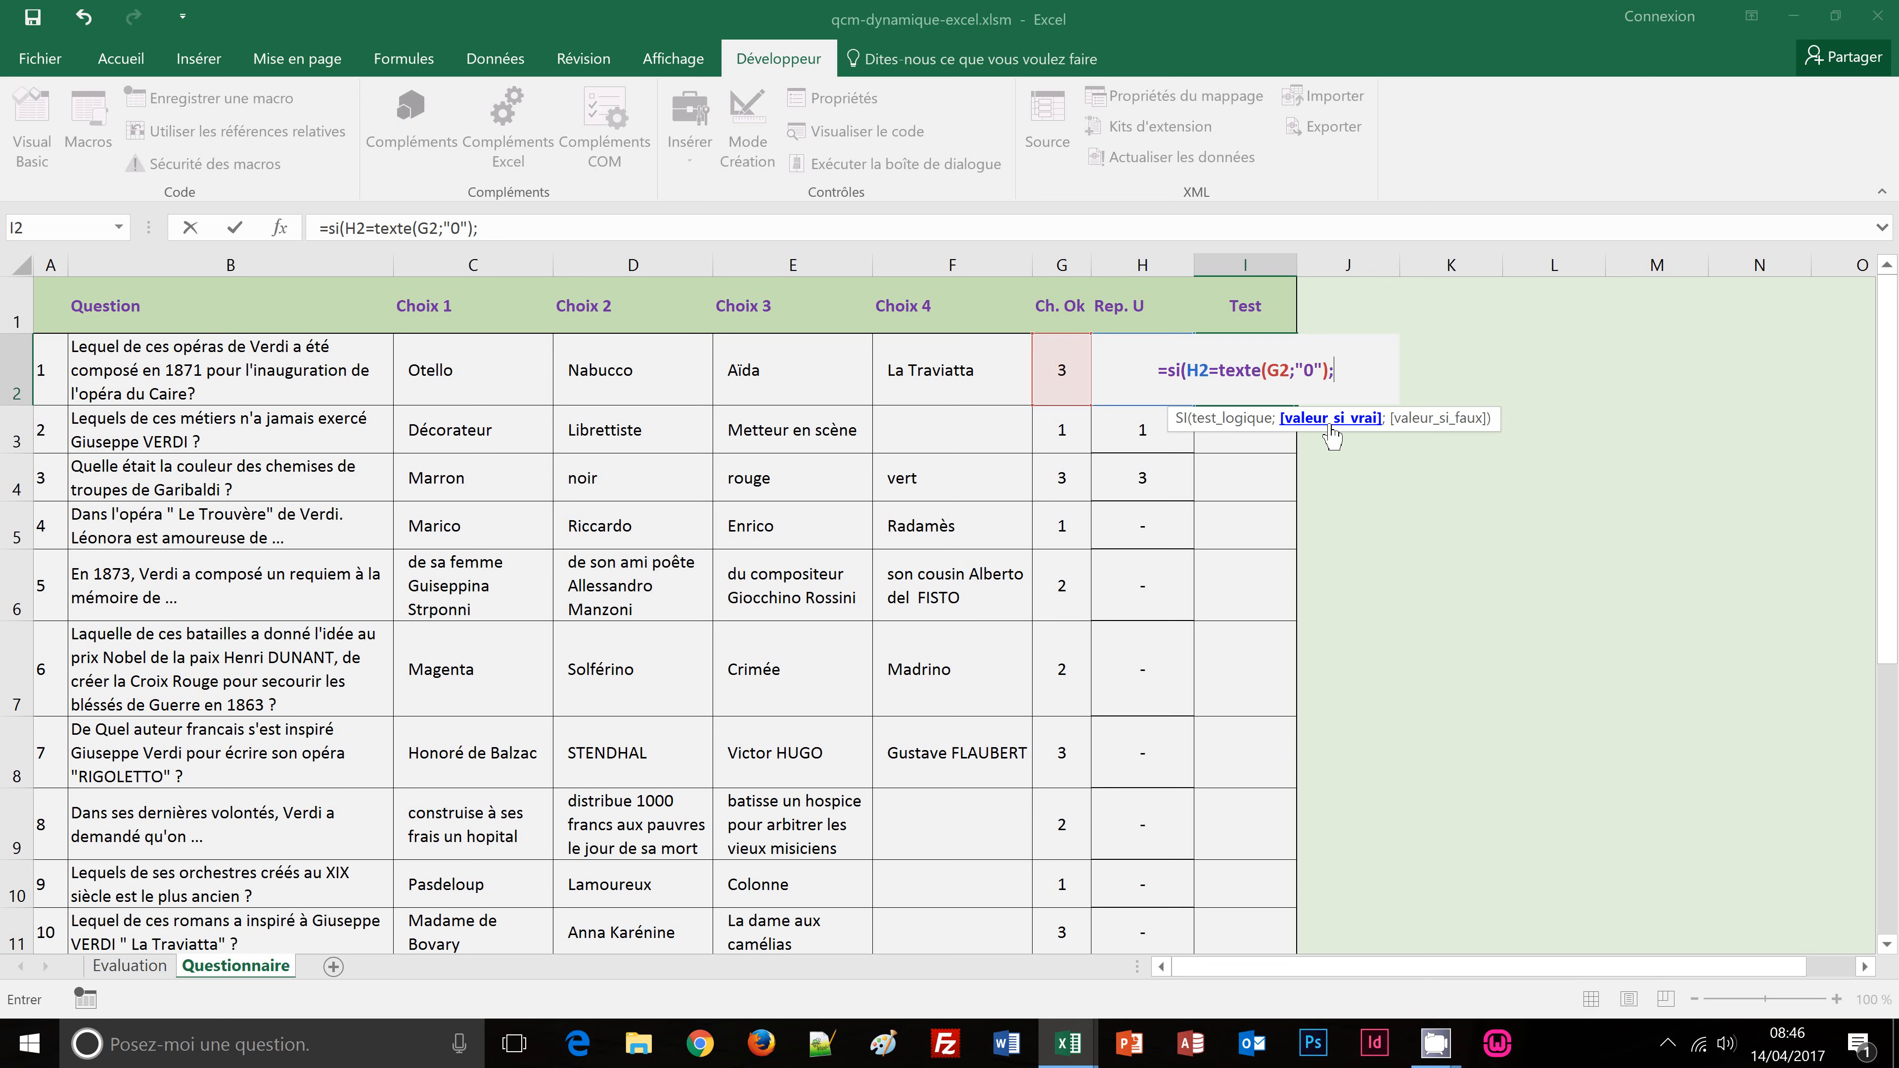
type("1")
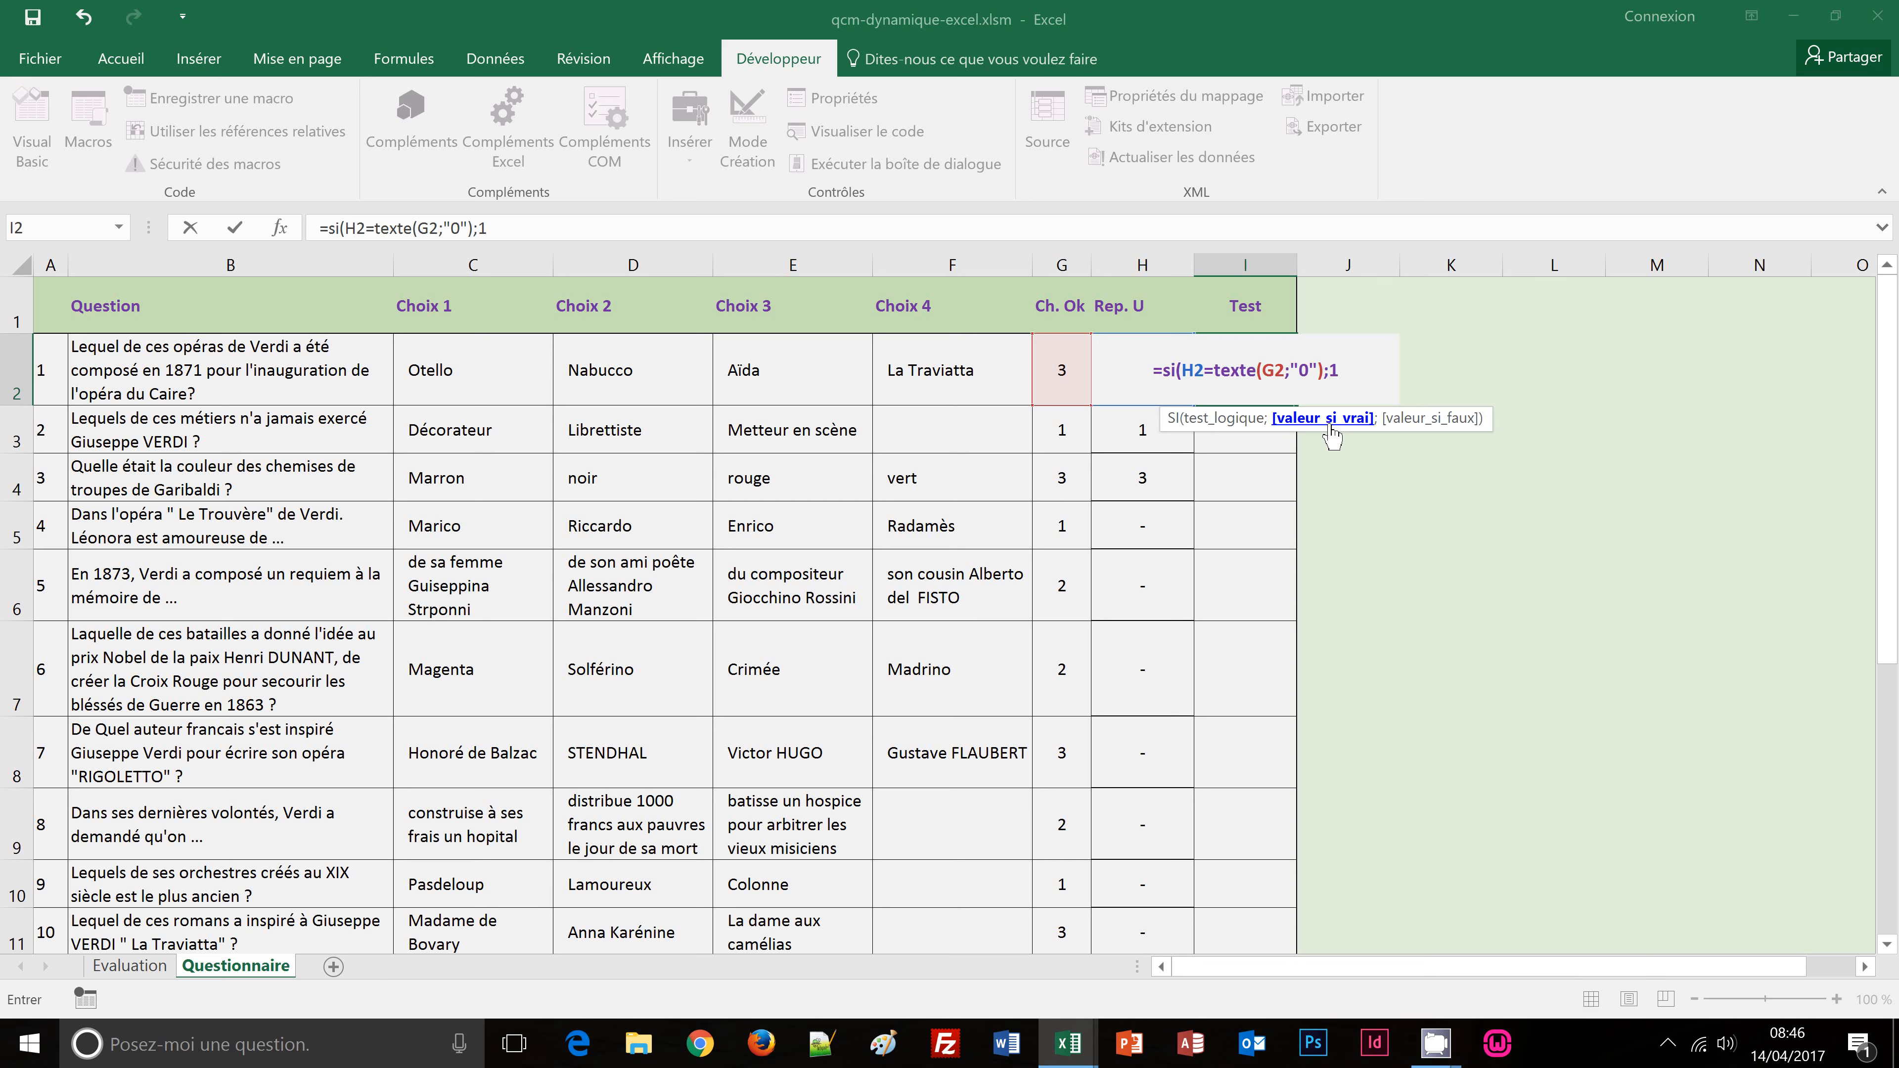
type(";0)")
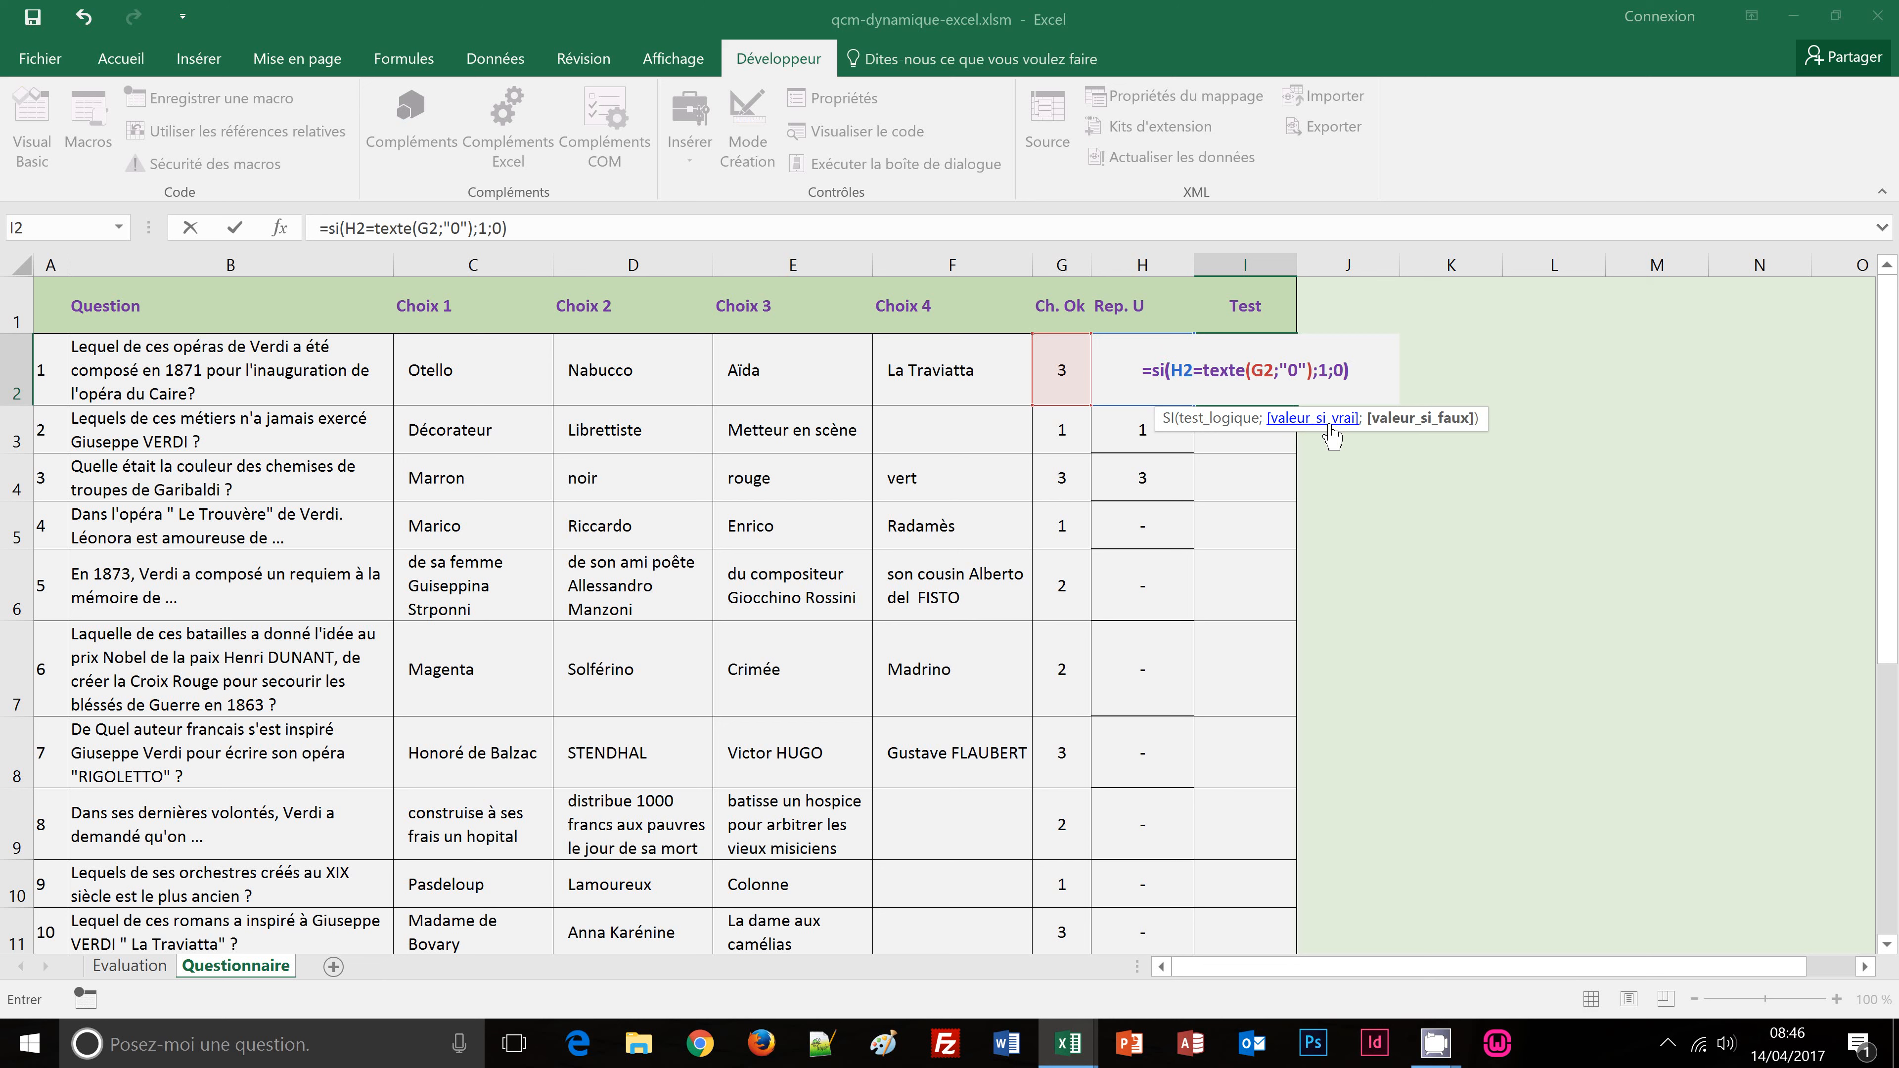
key("ctrl+Return")
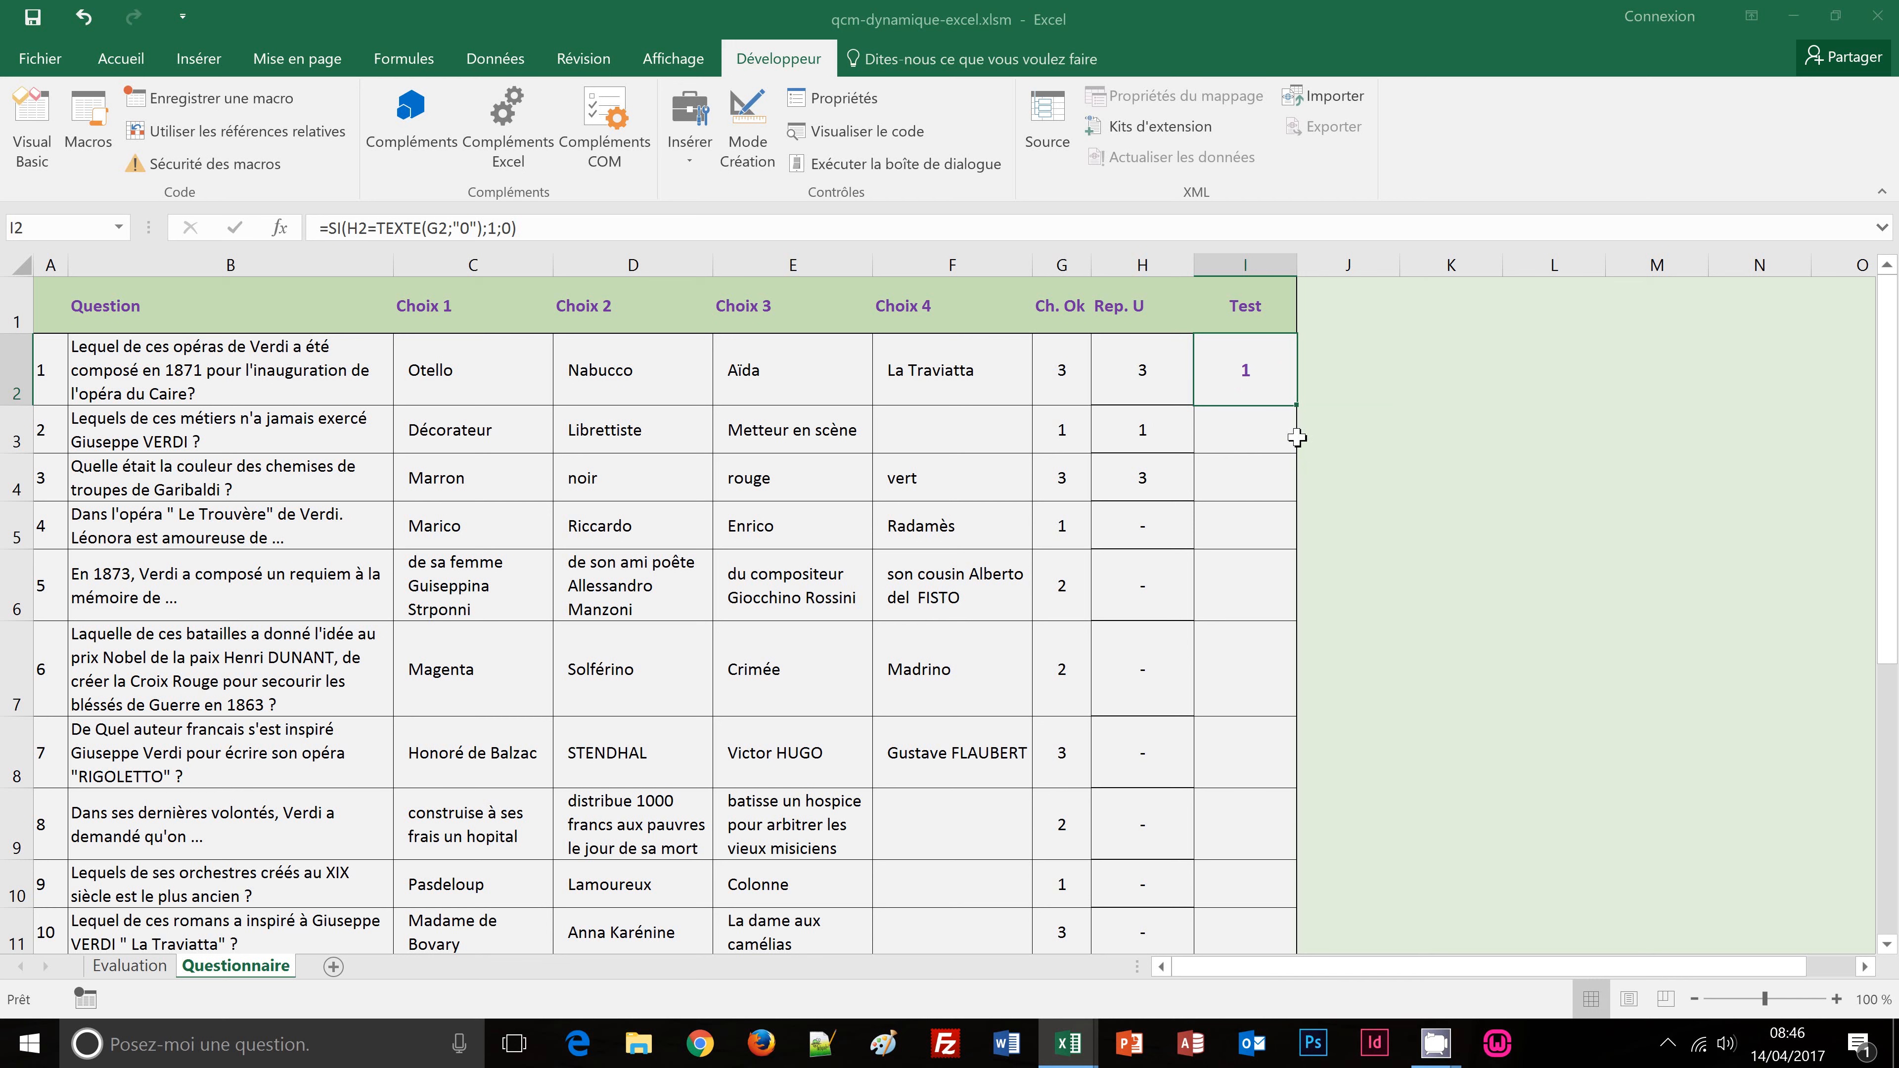
Step: Copy the I2 formula down the Test column through the last question in row 21 and check the column
double_click(1296, 409)
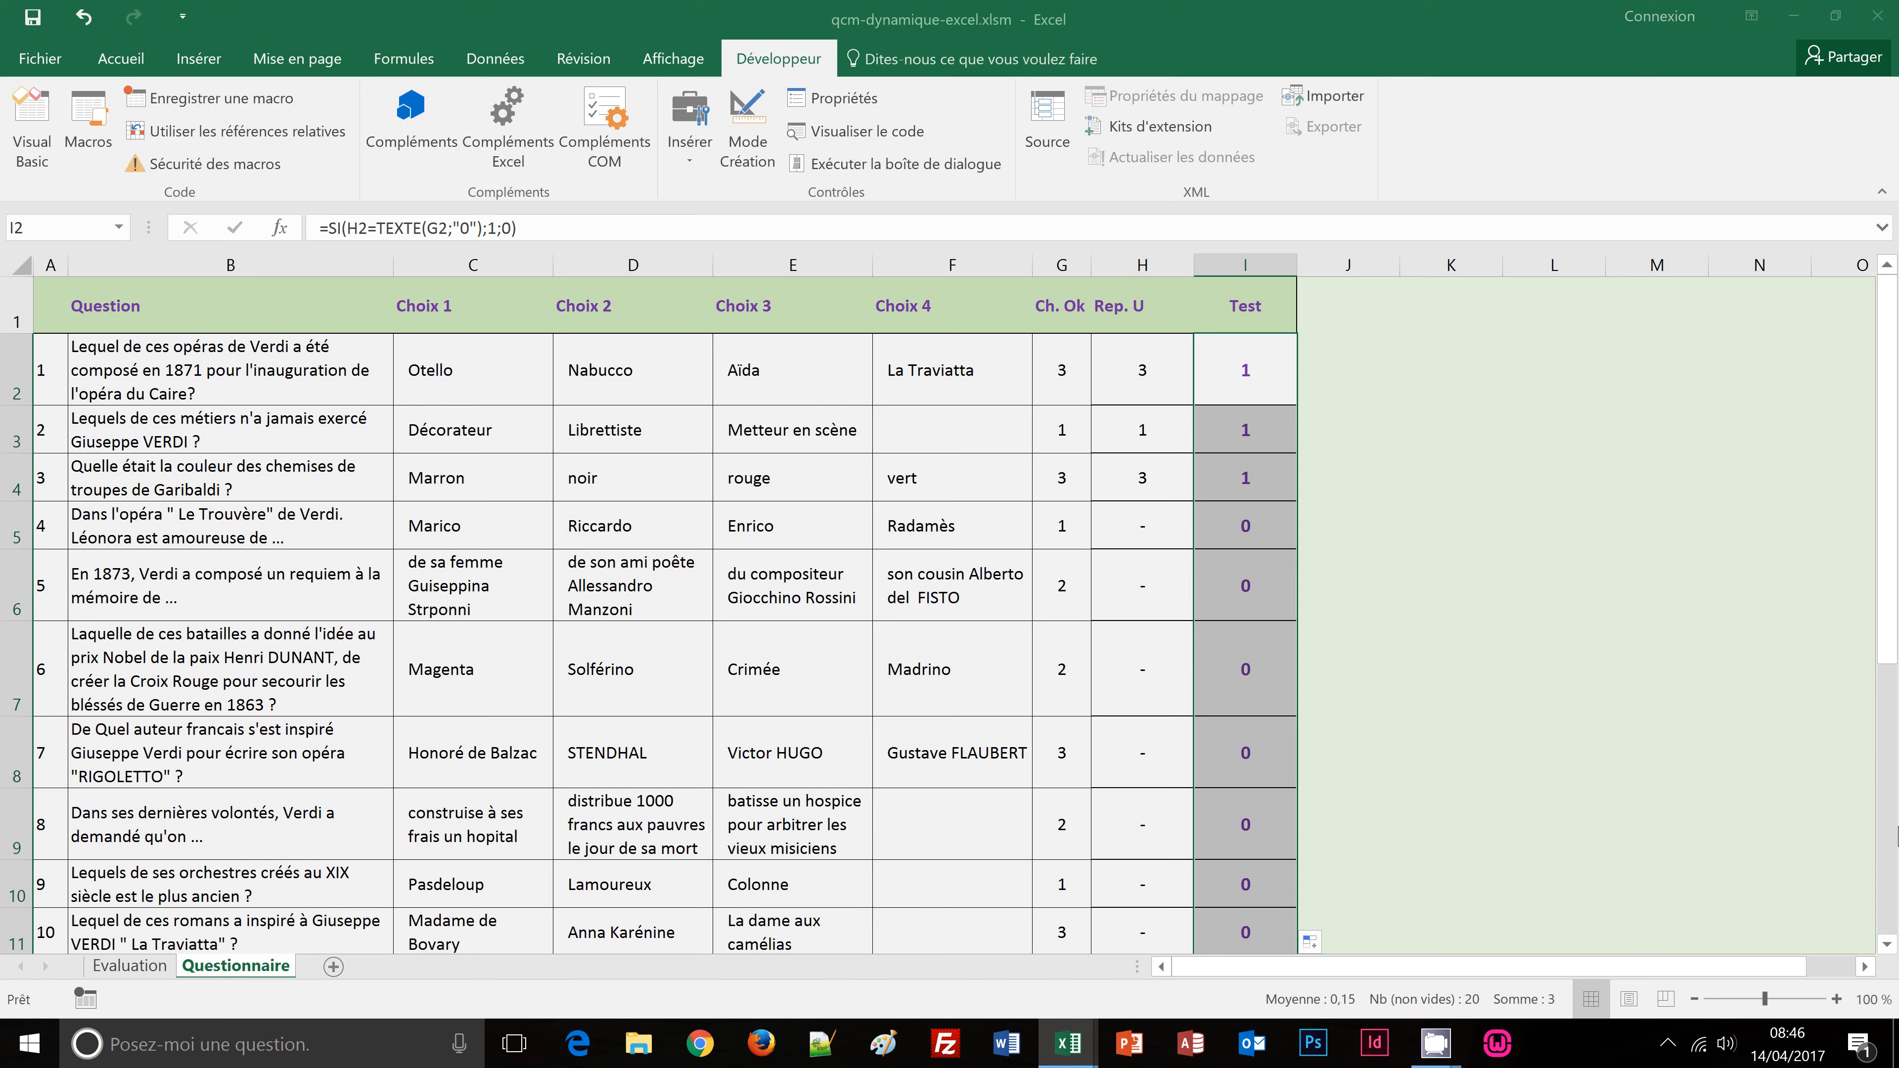
scroll(1893, 836, "down", 2)
scroll(1893, 836, "down", 2)
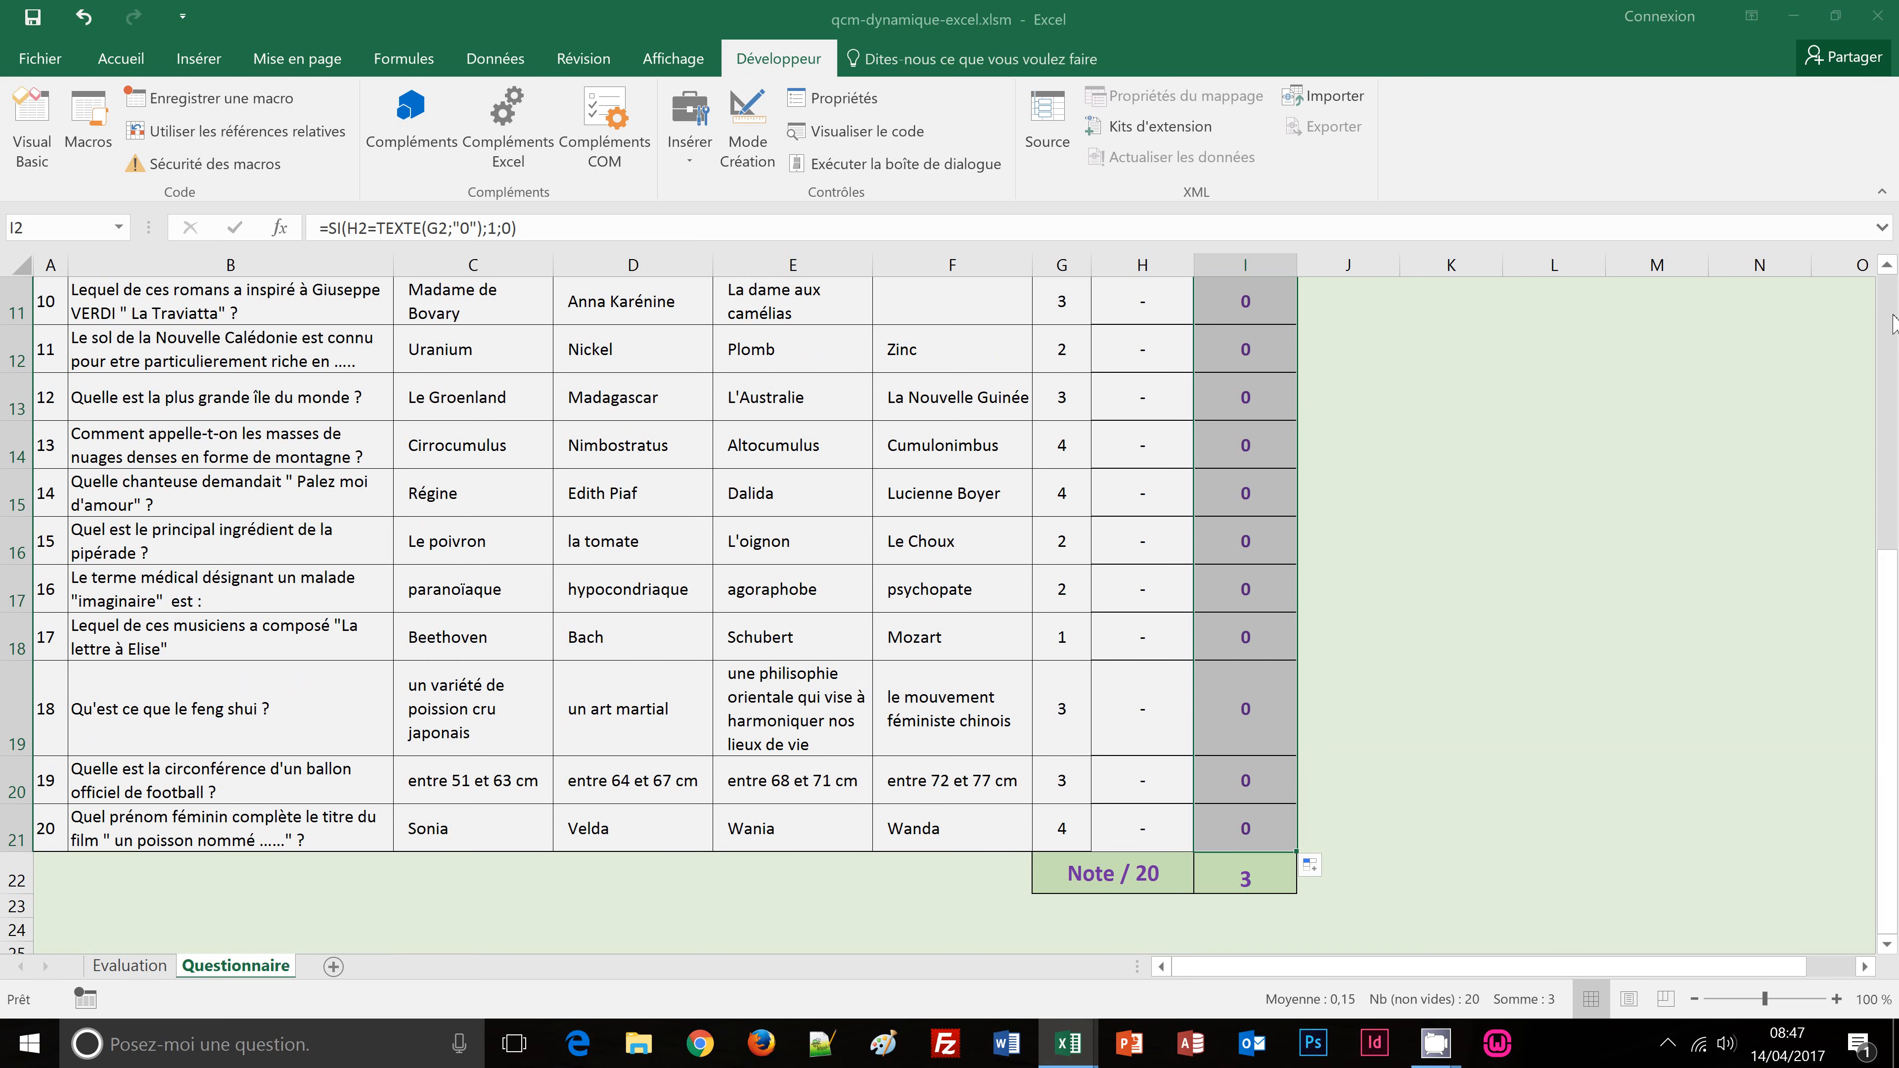
scroll(1894, 323, "up", 4)
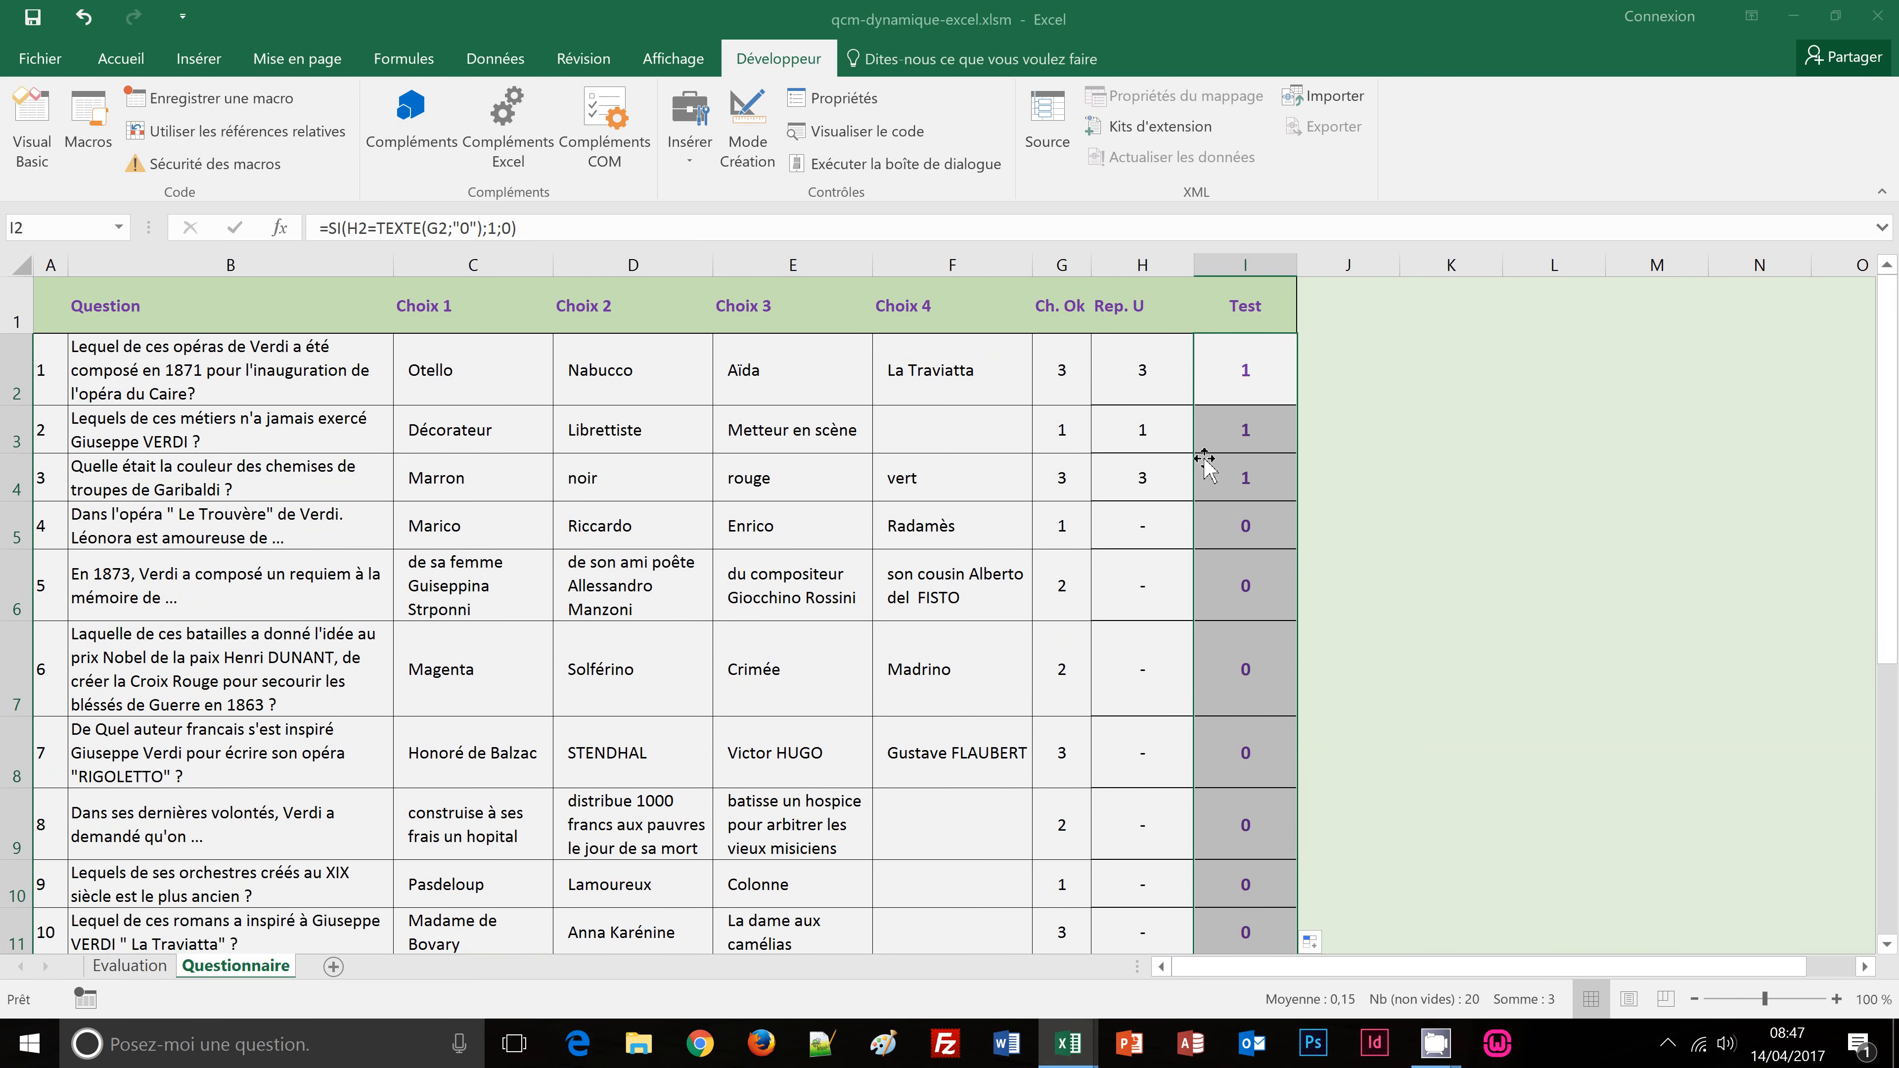
Step: Inspect the copied formula in Test cell I4 for question 3
left_click(1110, 480)
double_click(1237, 479)
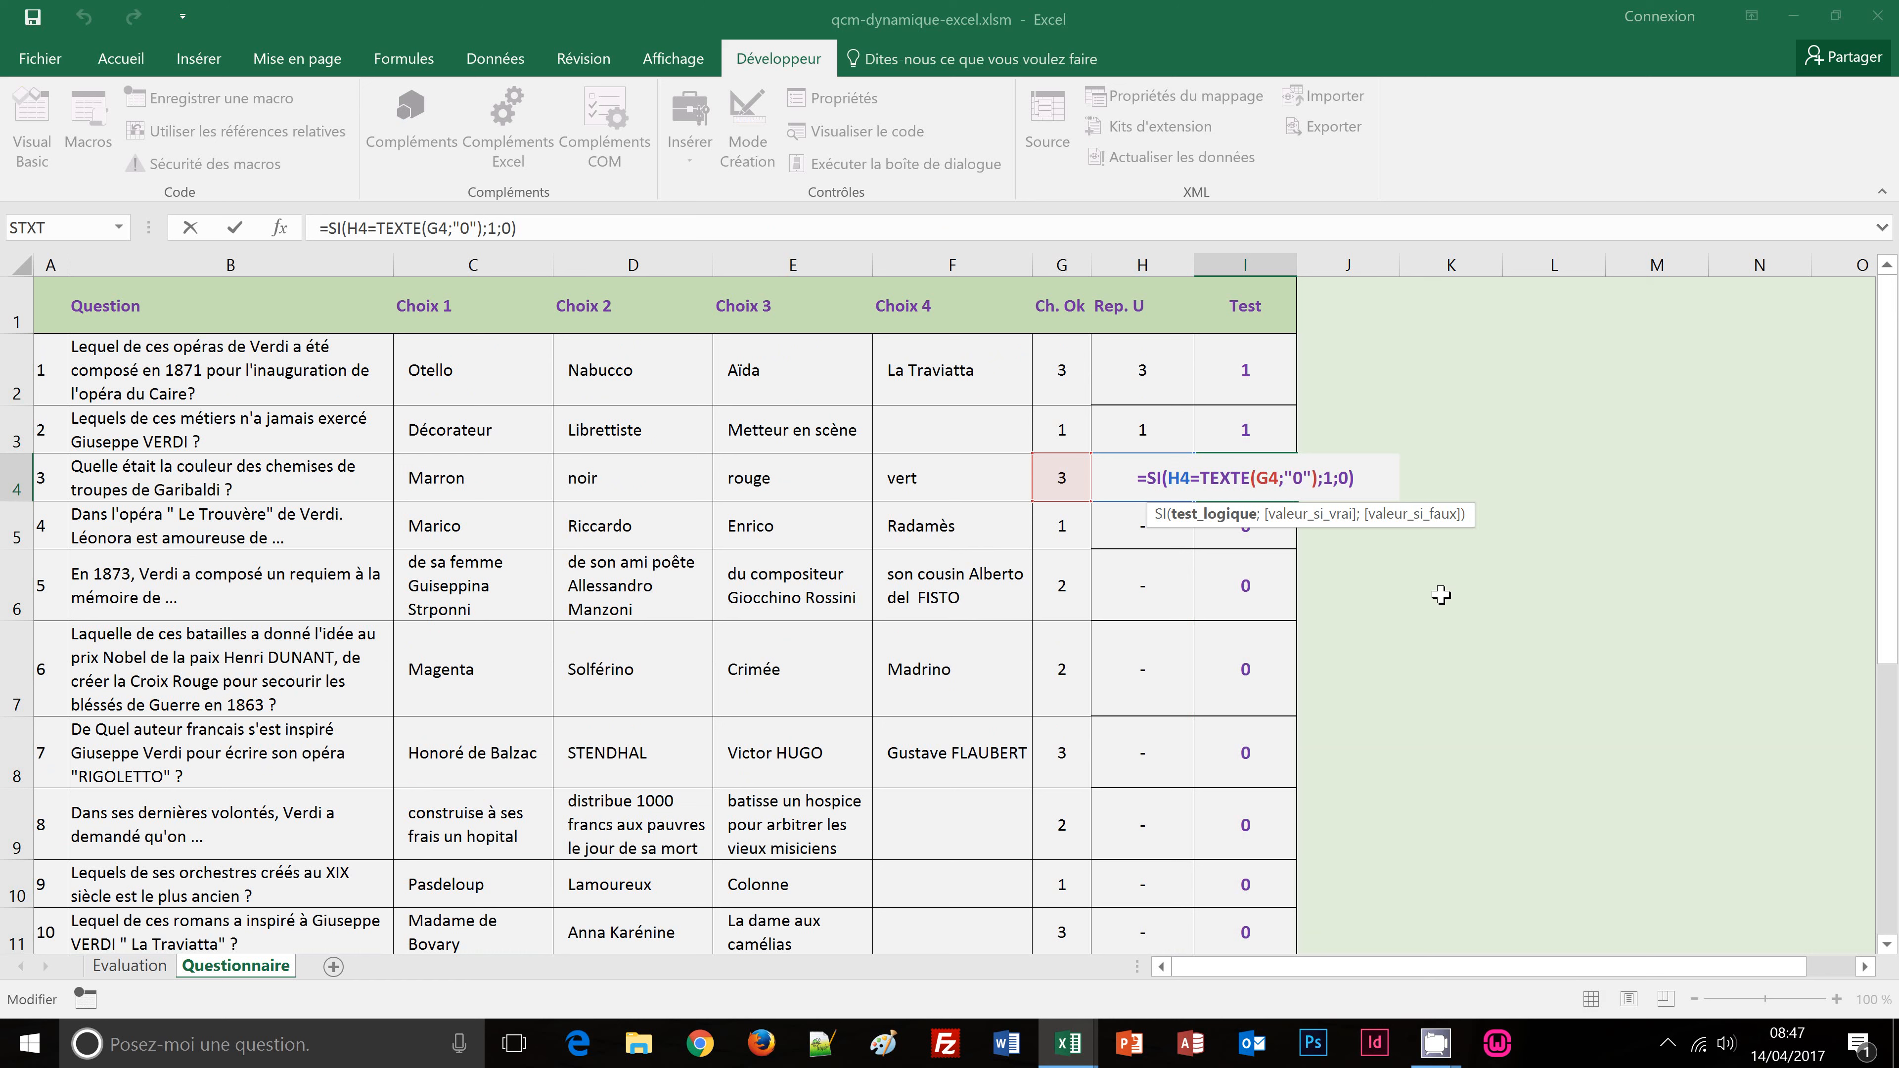
key("Return")
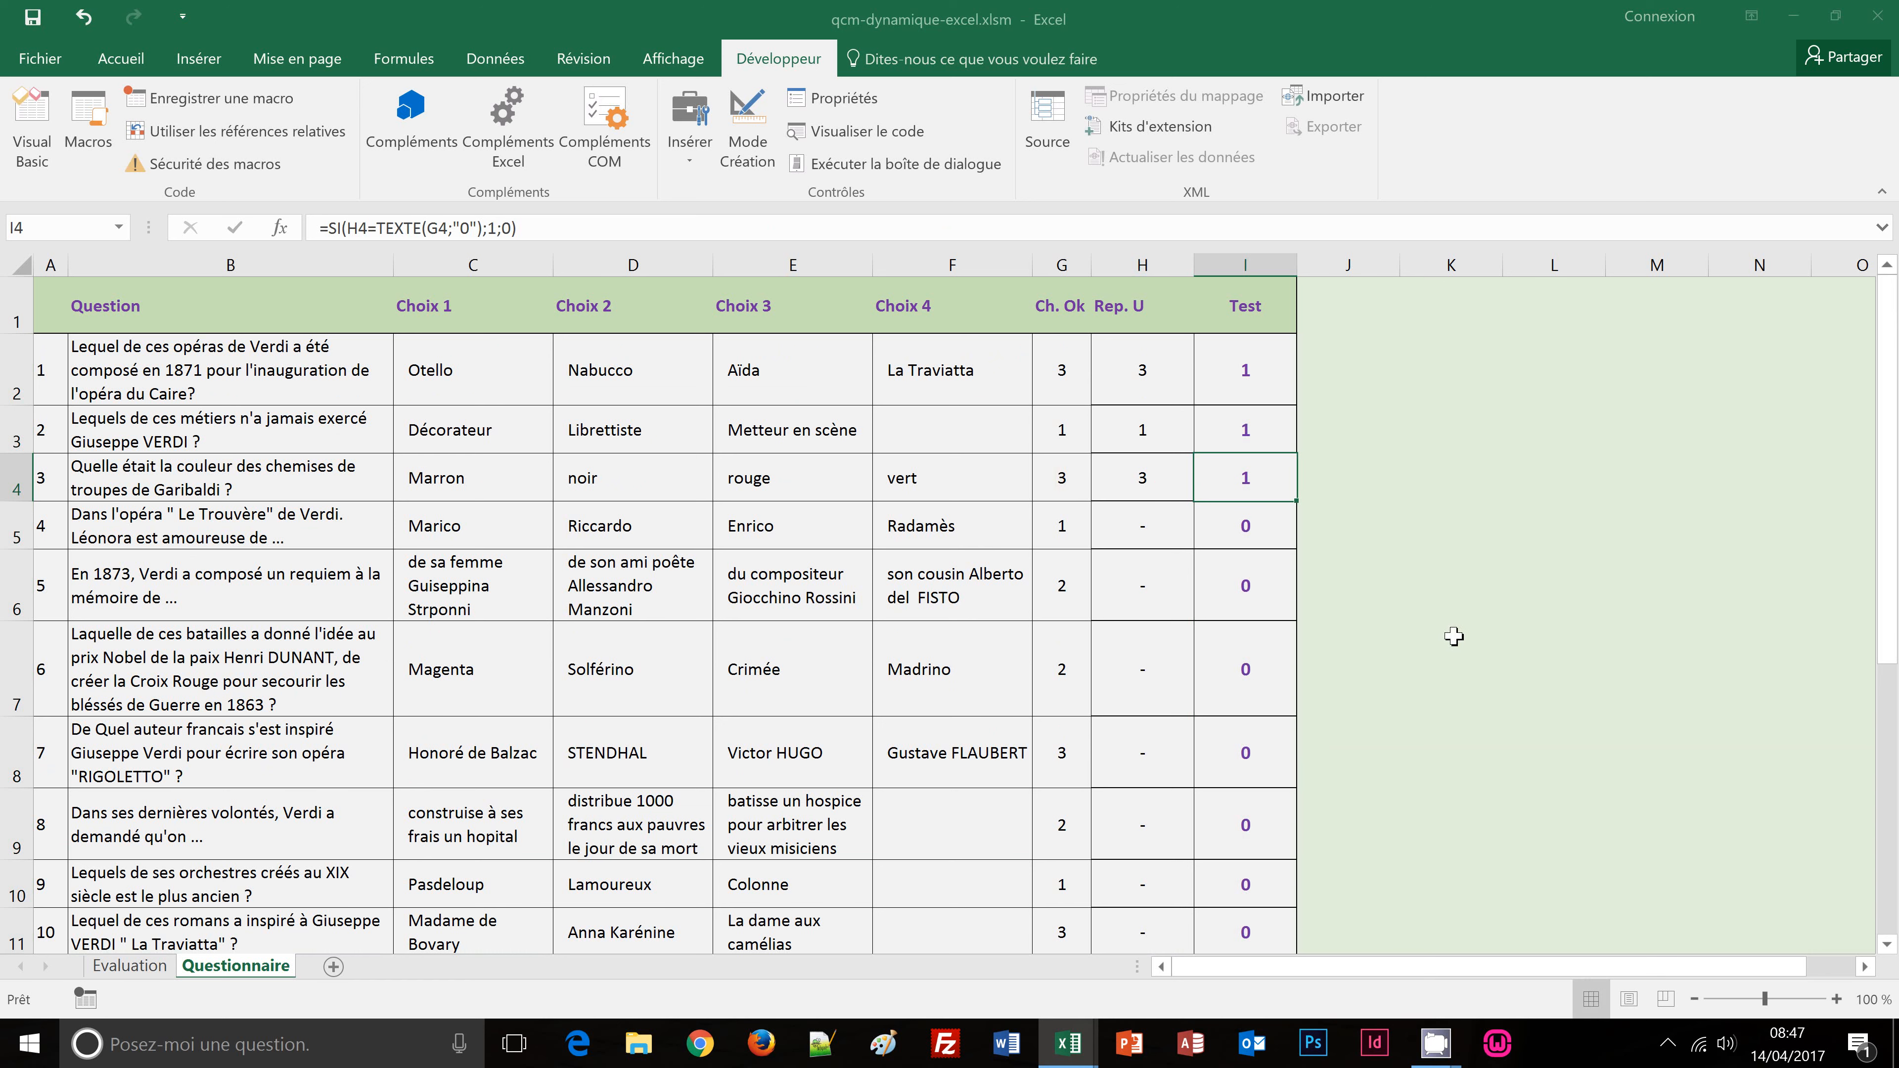
Step: Enter 2 as the user's answer to question 4 in cell H5 and check its Test cell
left_click(1244, 478)
left_click(1171, 531)
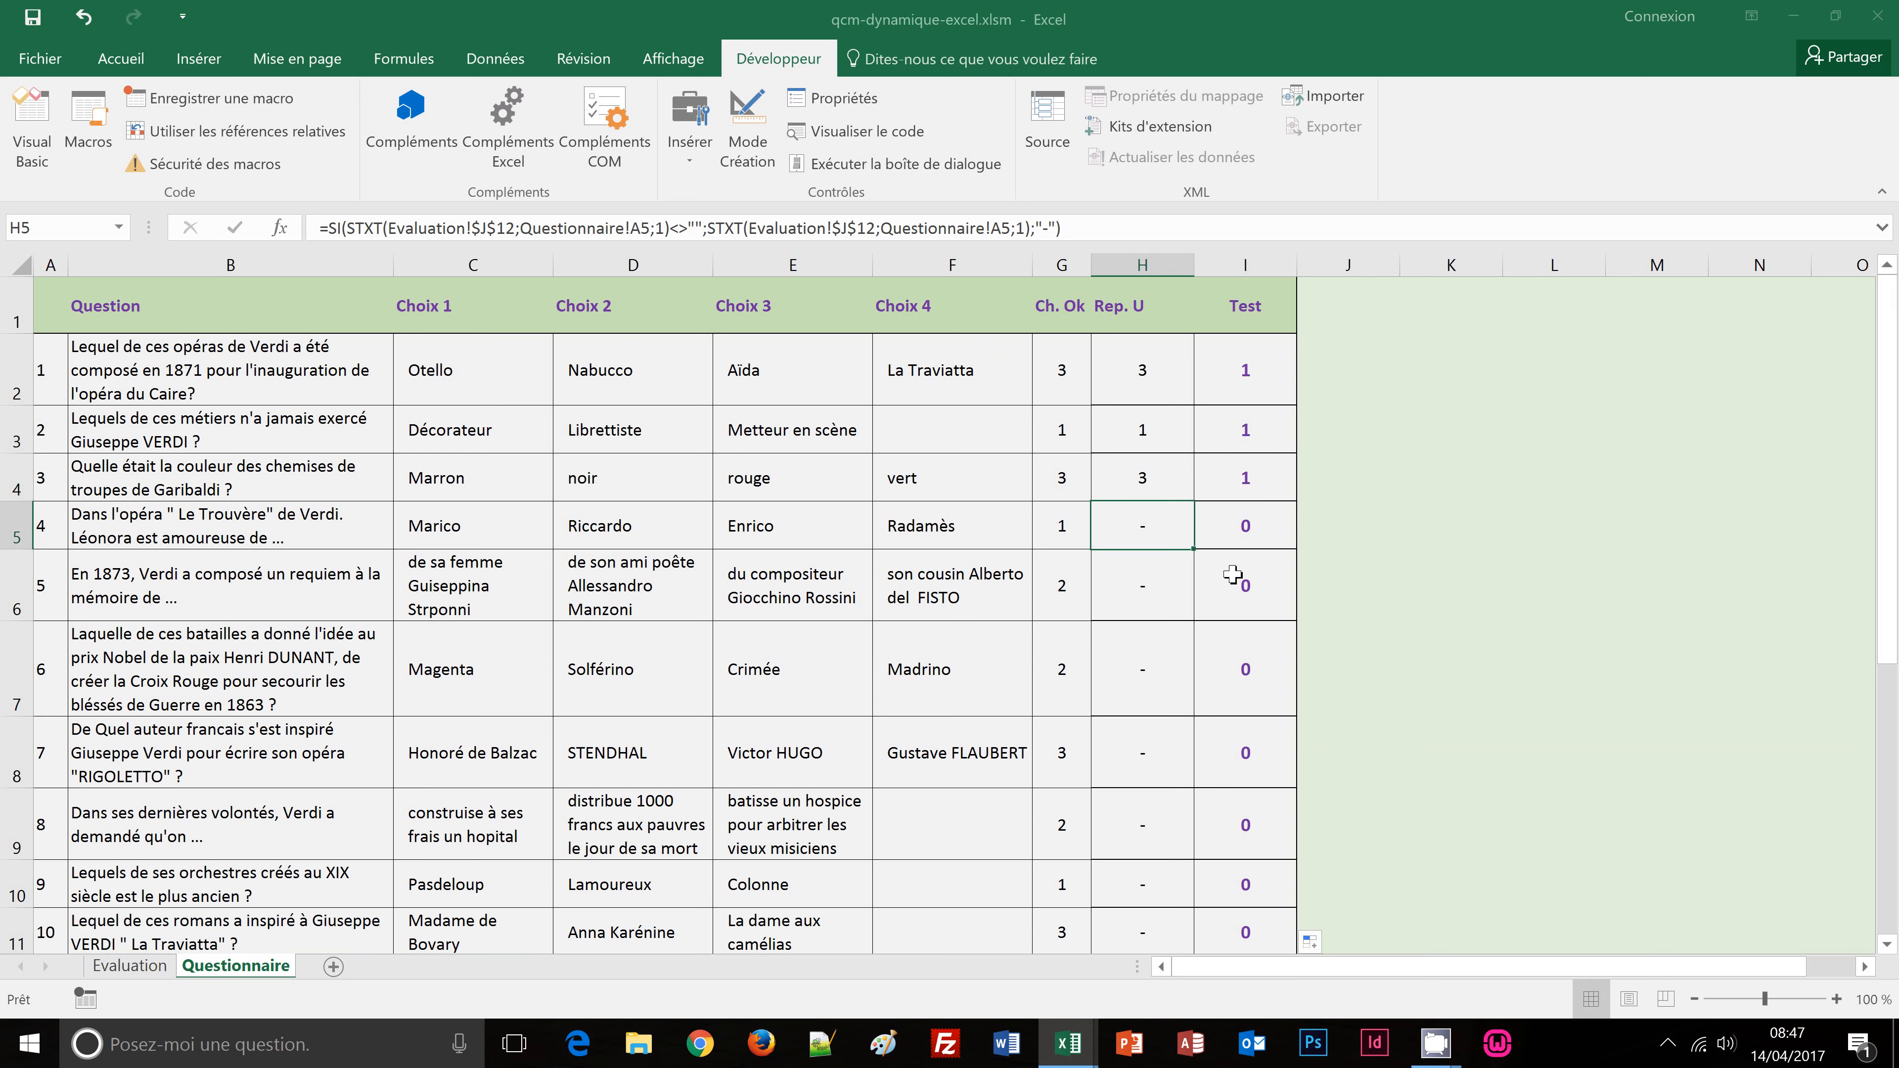
type("2")
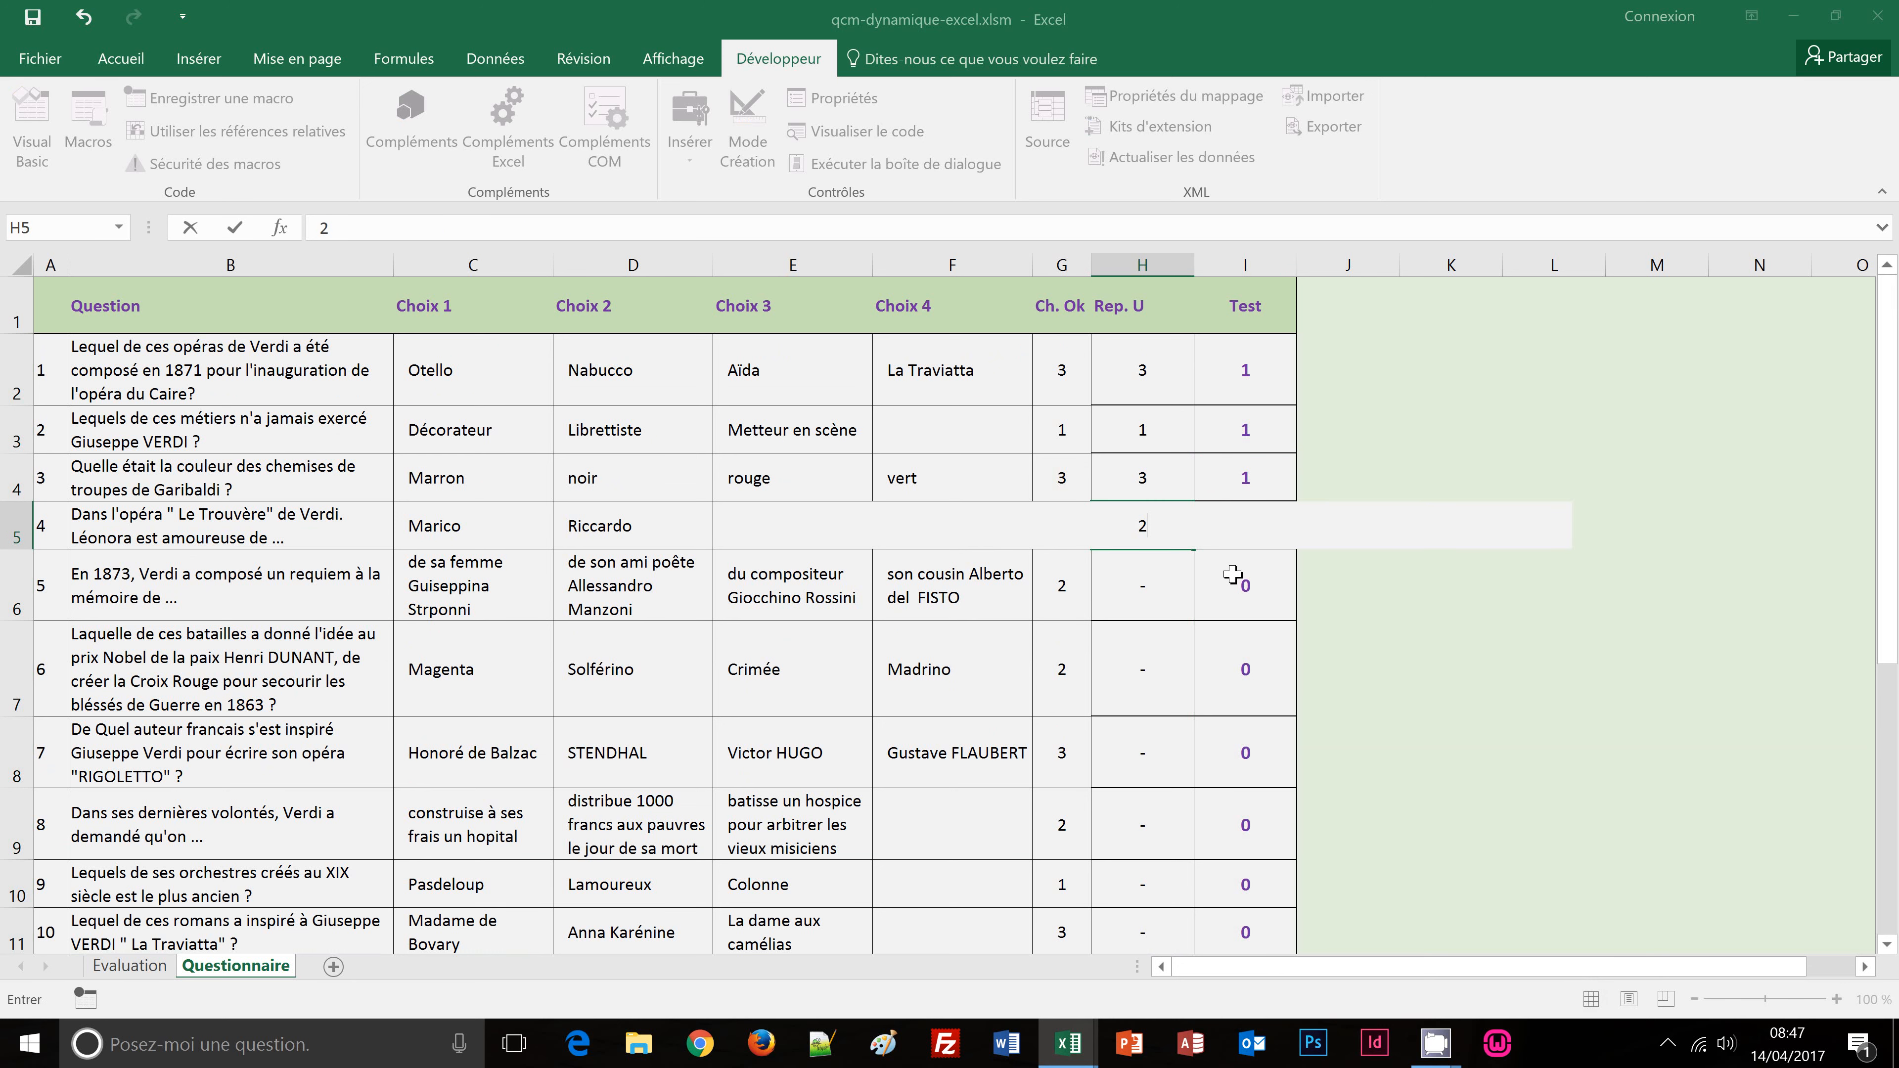
key("Return")
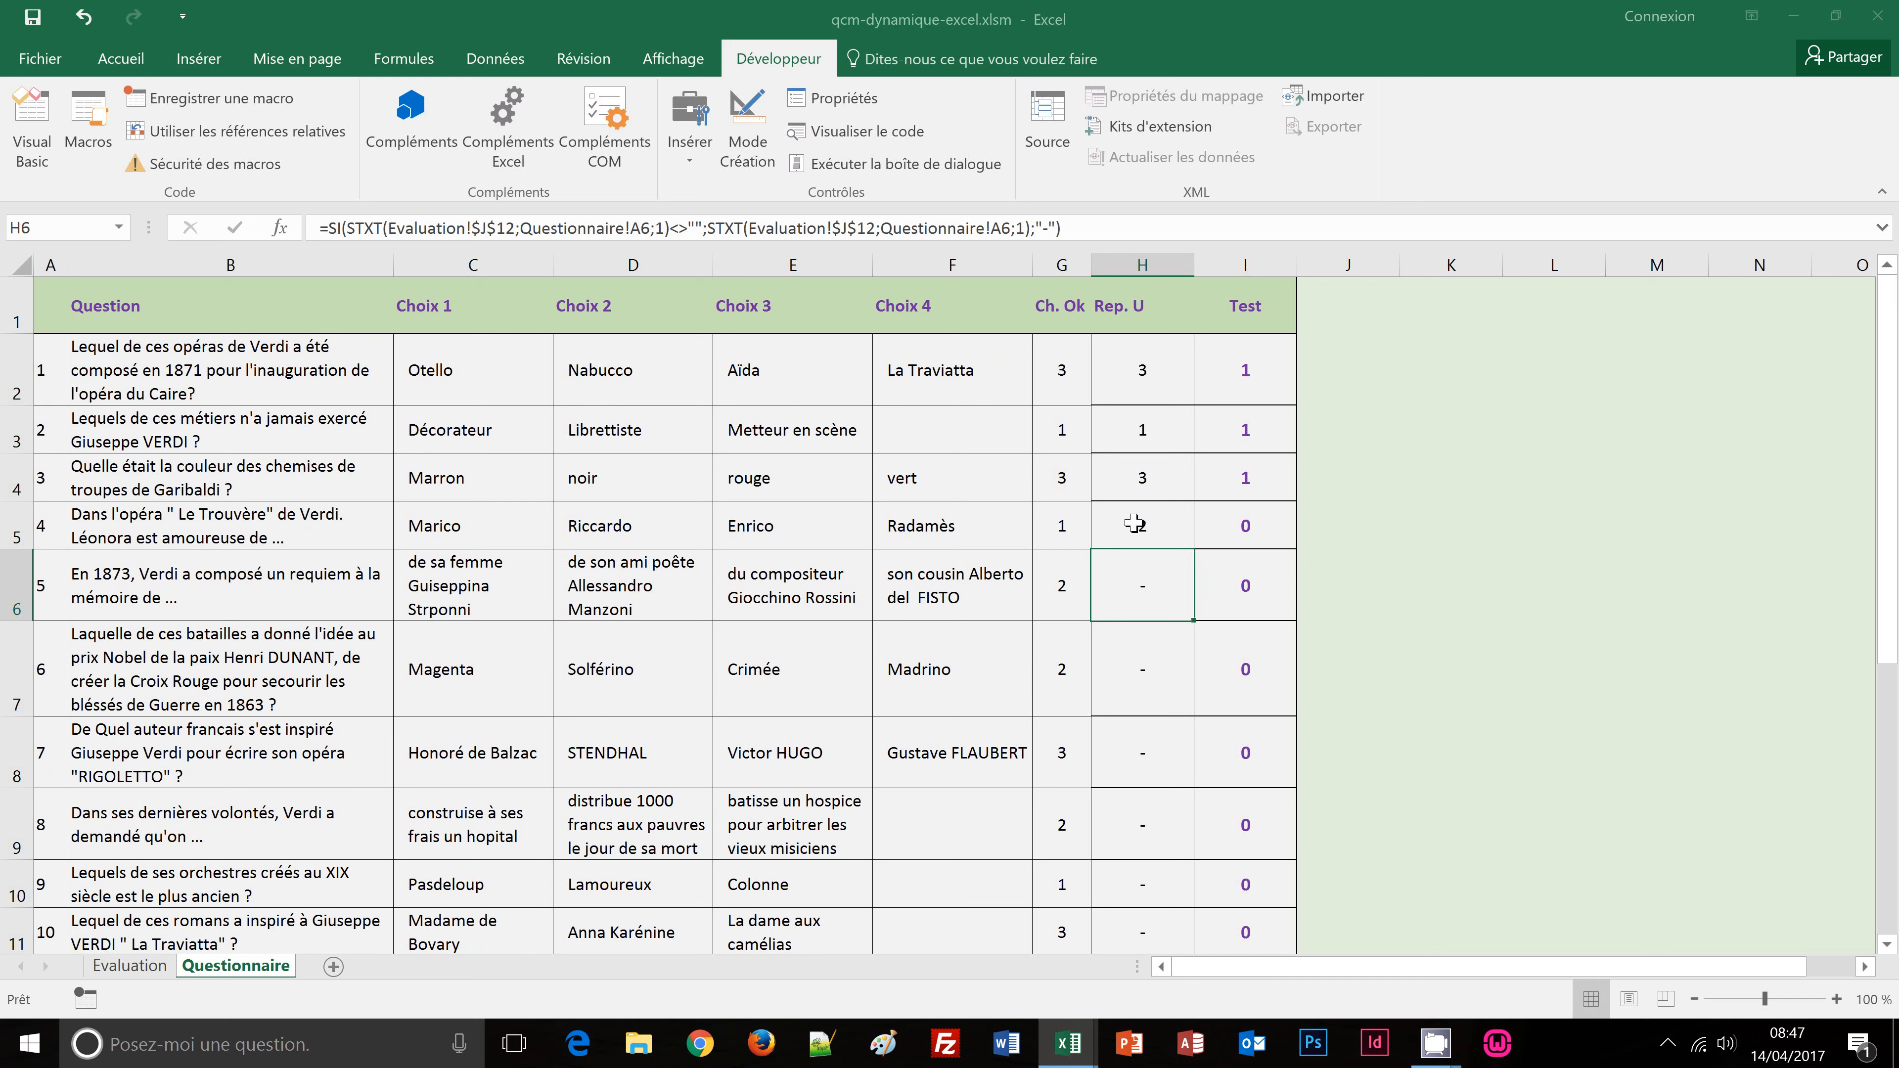
left_click(1262, 524)
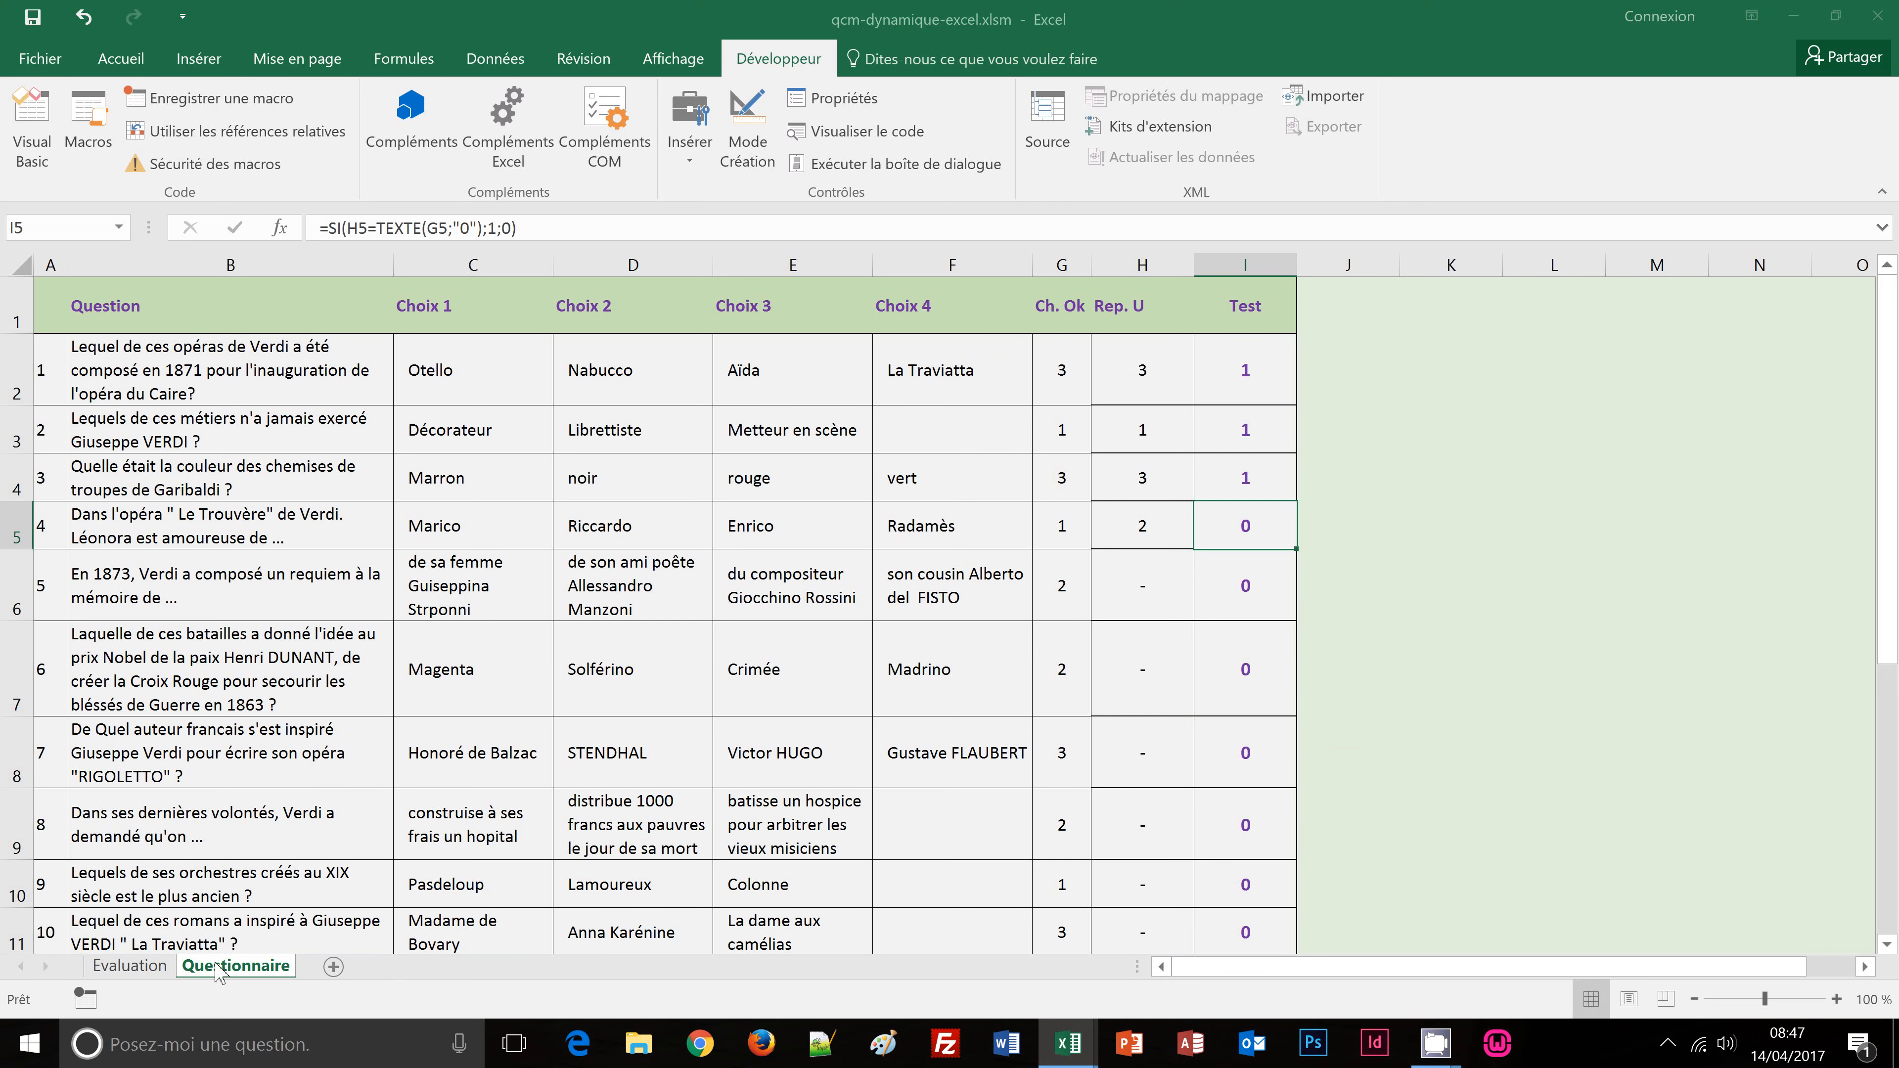
Step: Compare the Note / 20 total in Questionnaire cell I22 with the linked score cell G12 on the Evaluation sheet
left_click(1892, 905)
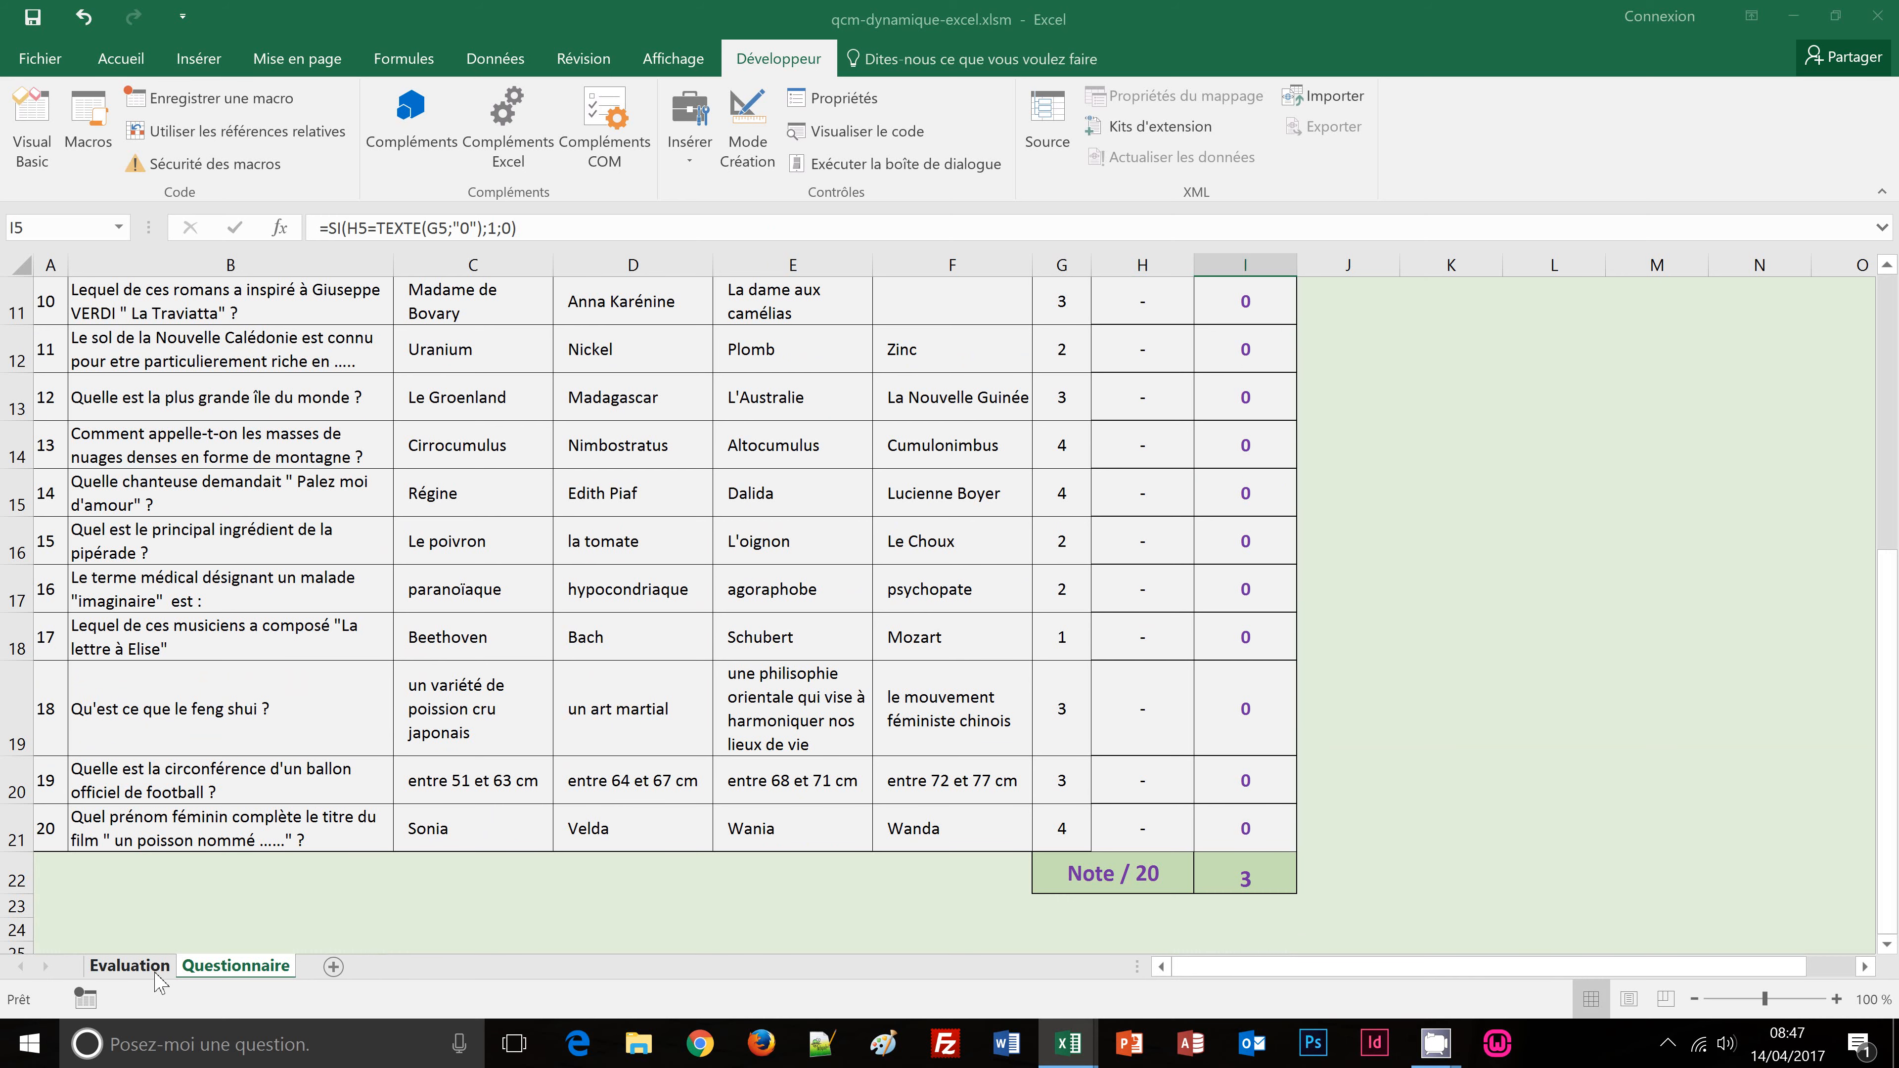
left_click(130, 966)
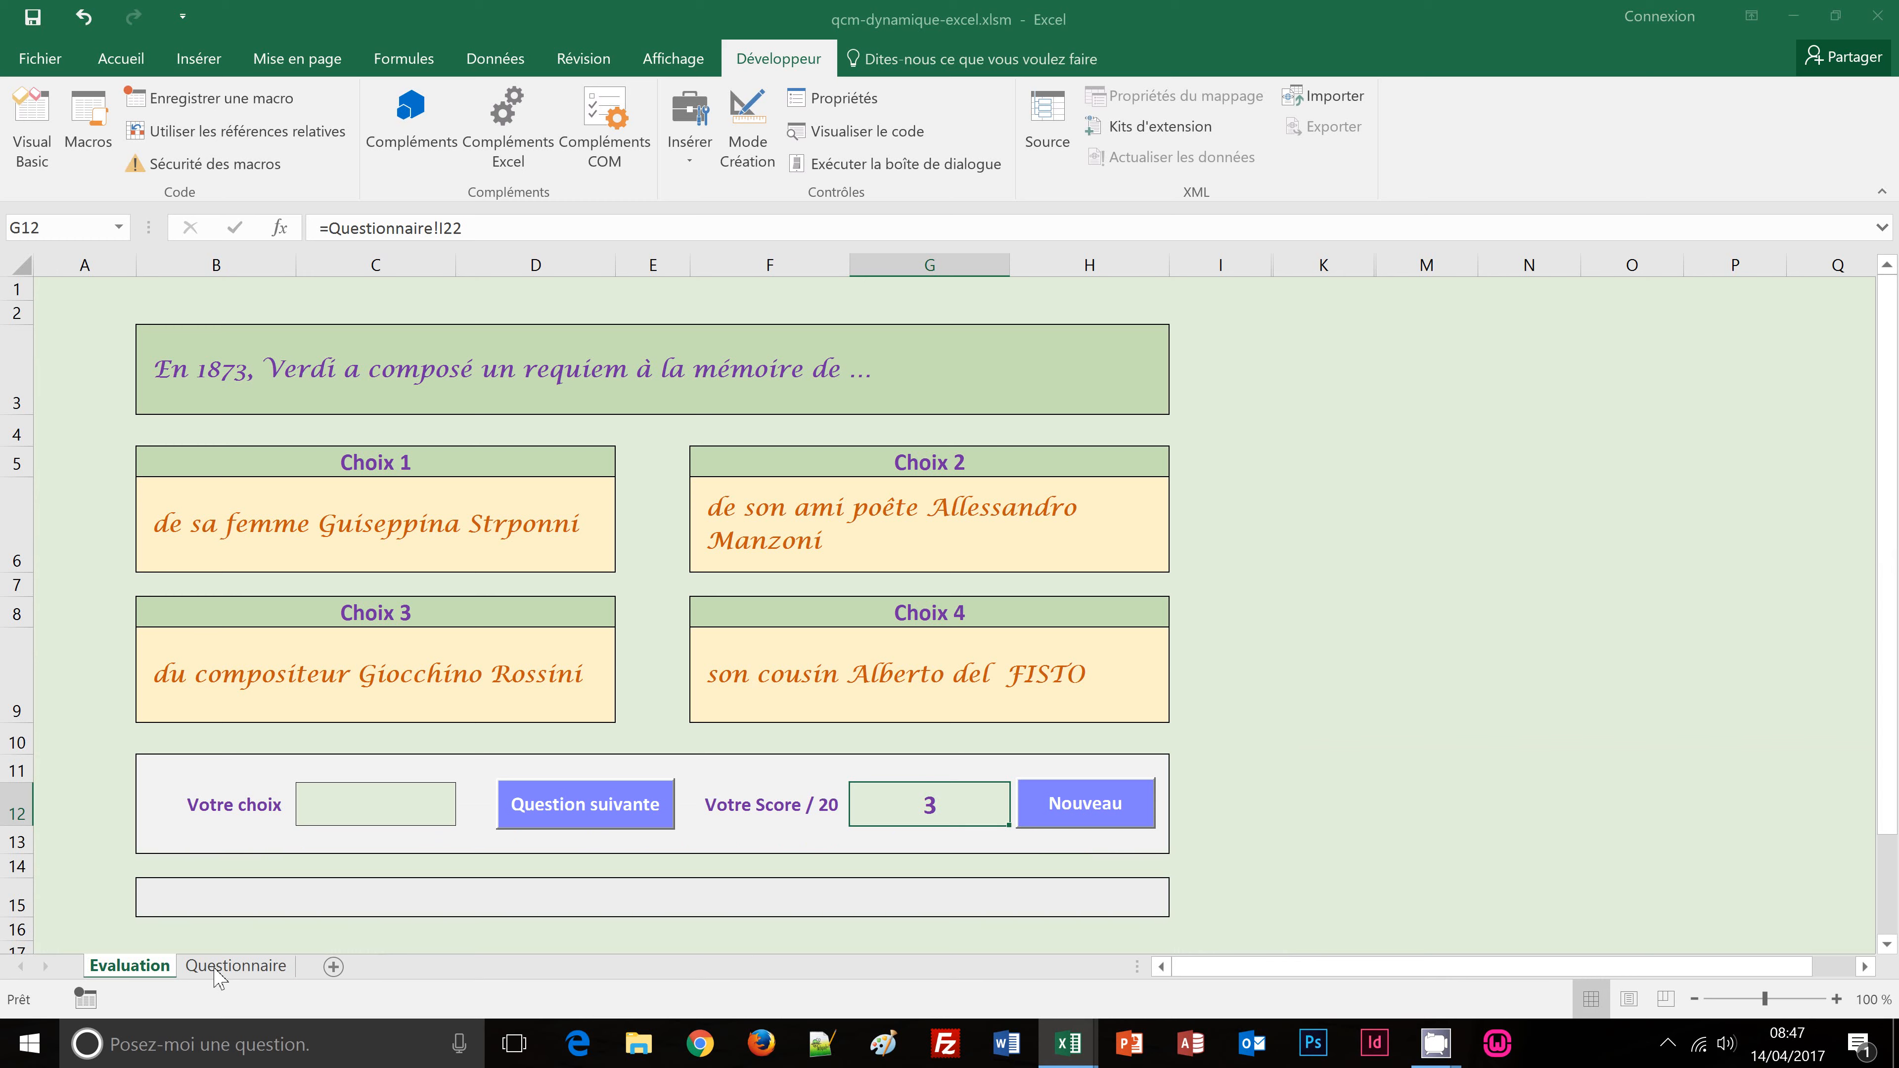
left_click(236, 966)
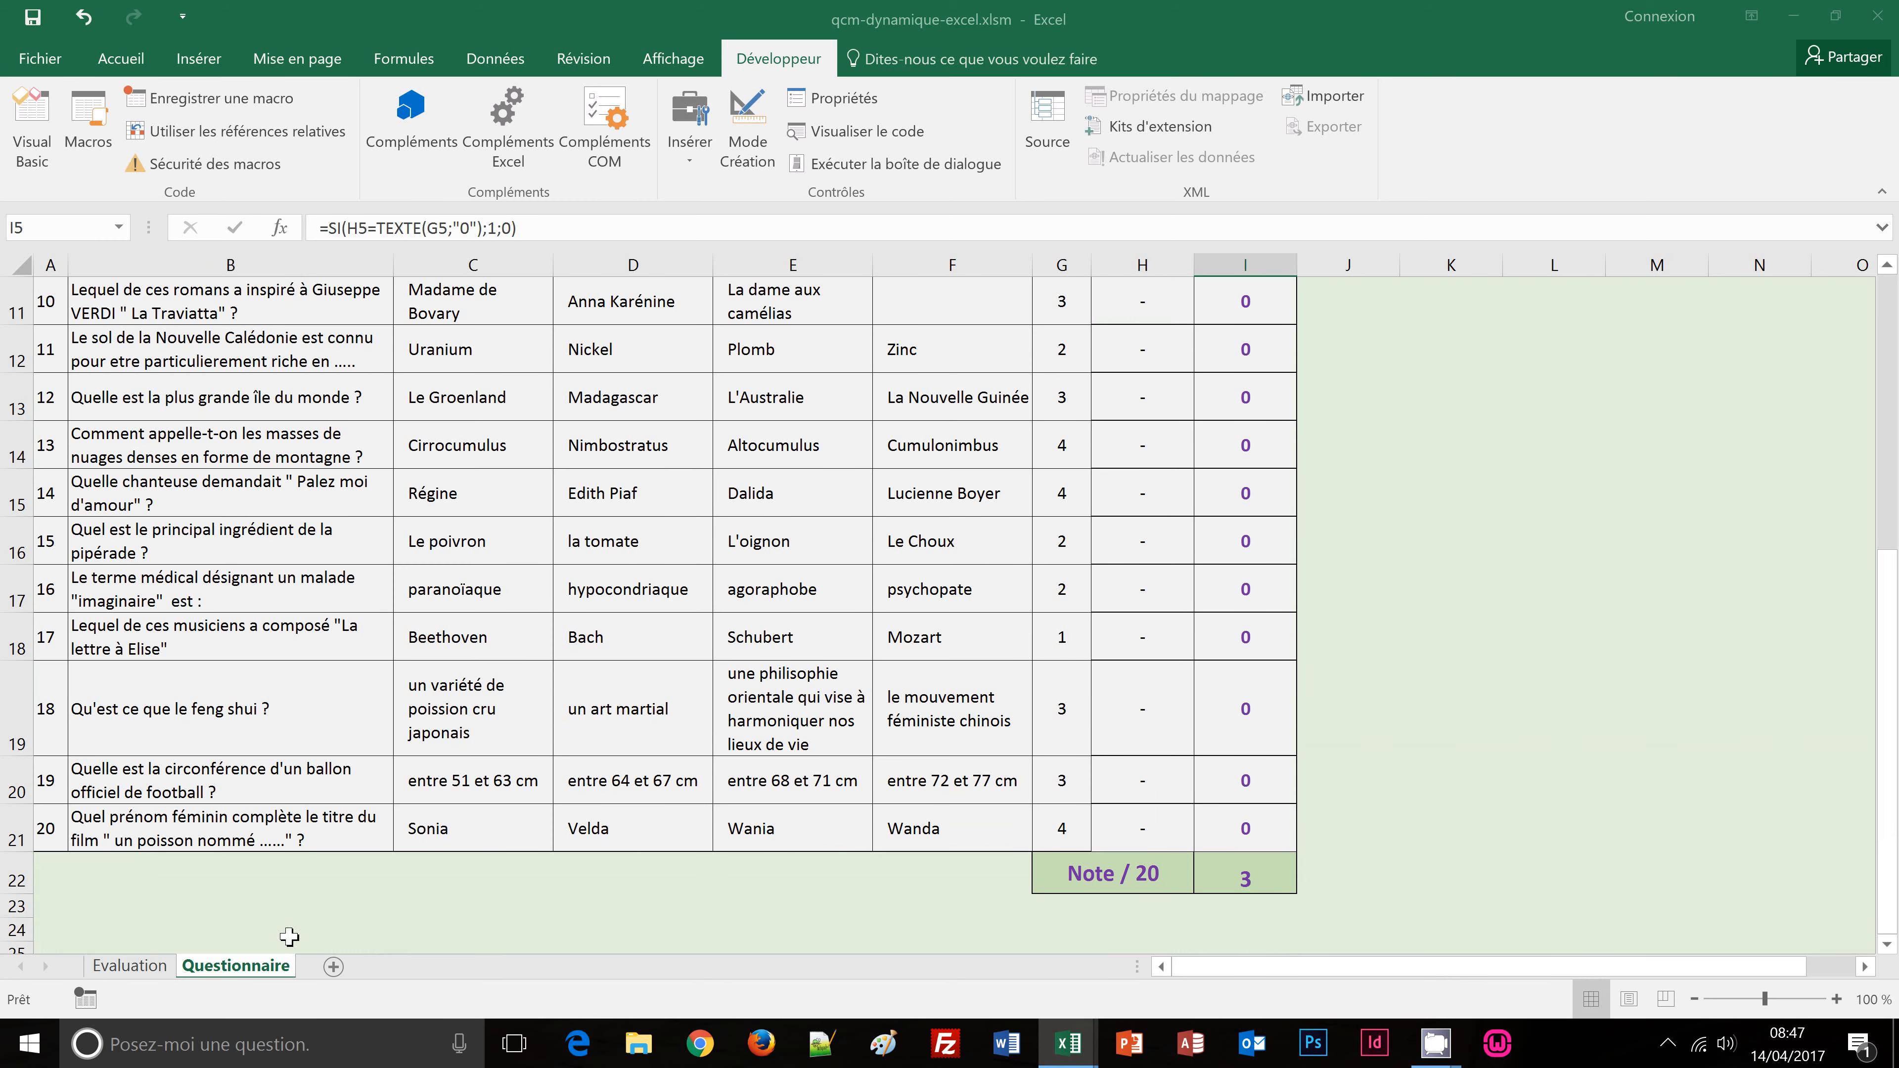
left_click(148, 971)
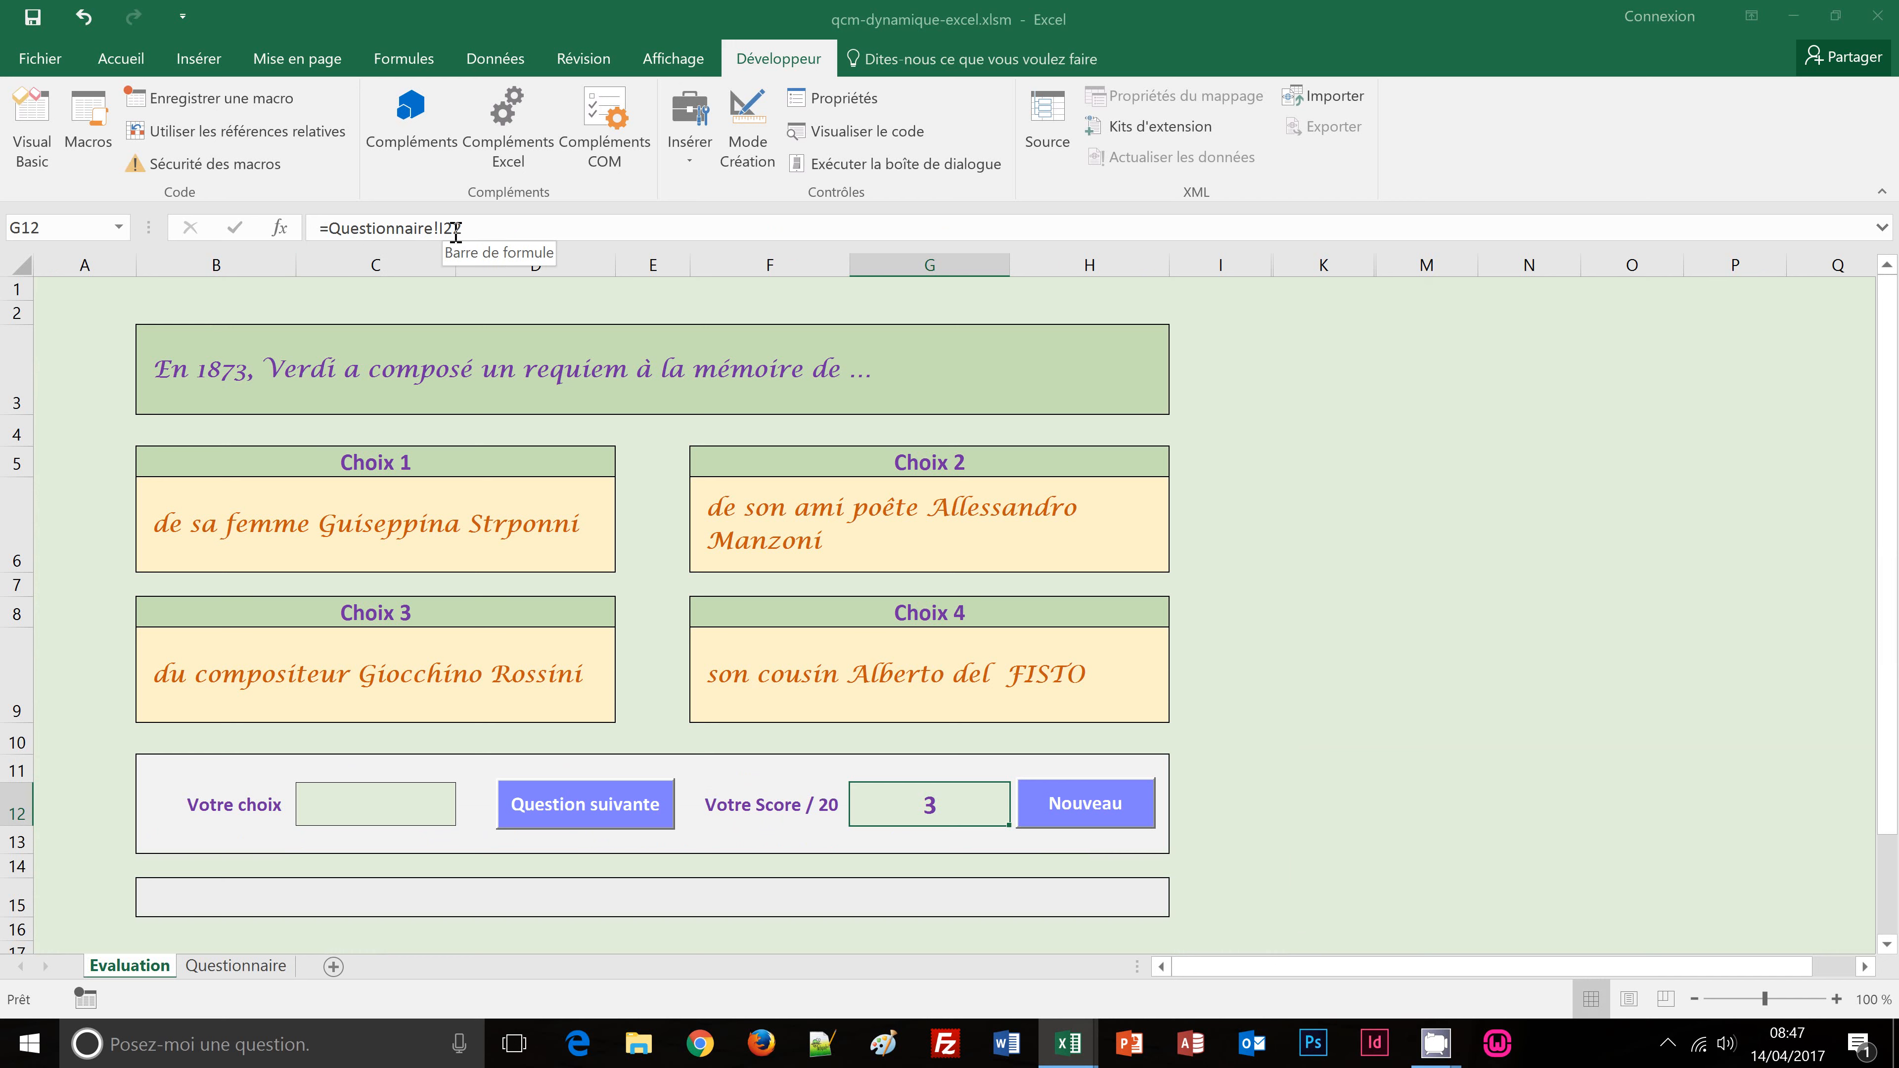
left_click(236, 966)
left_click(1238, 876)
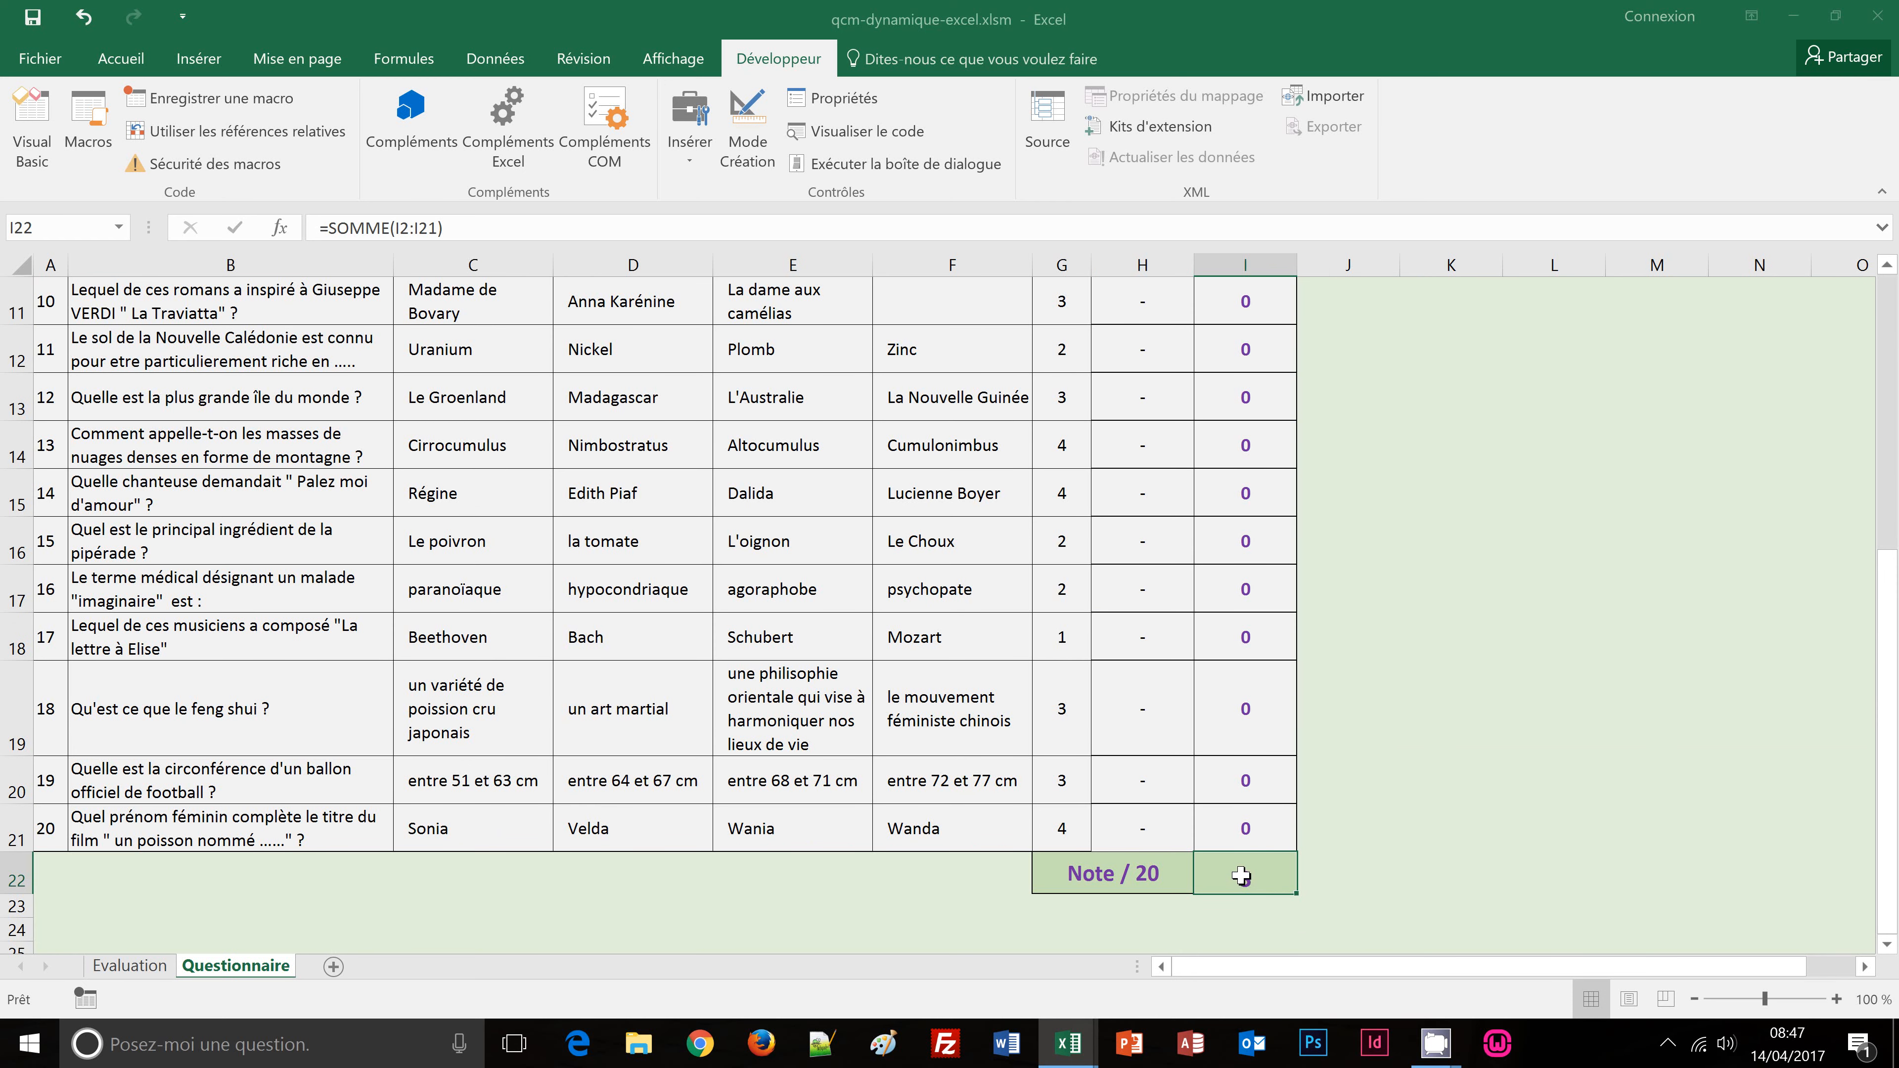
left_click(109, 968)
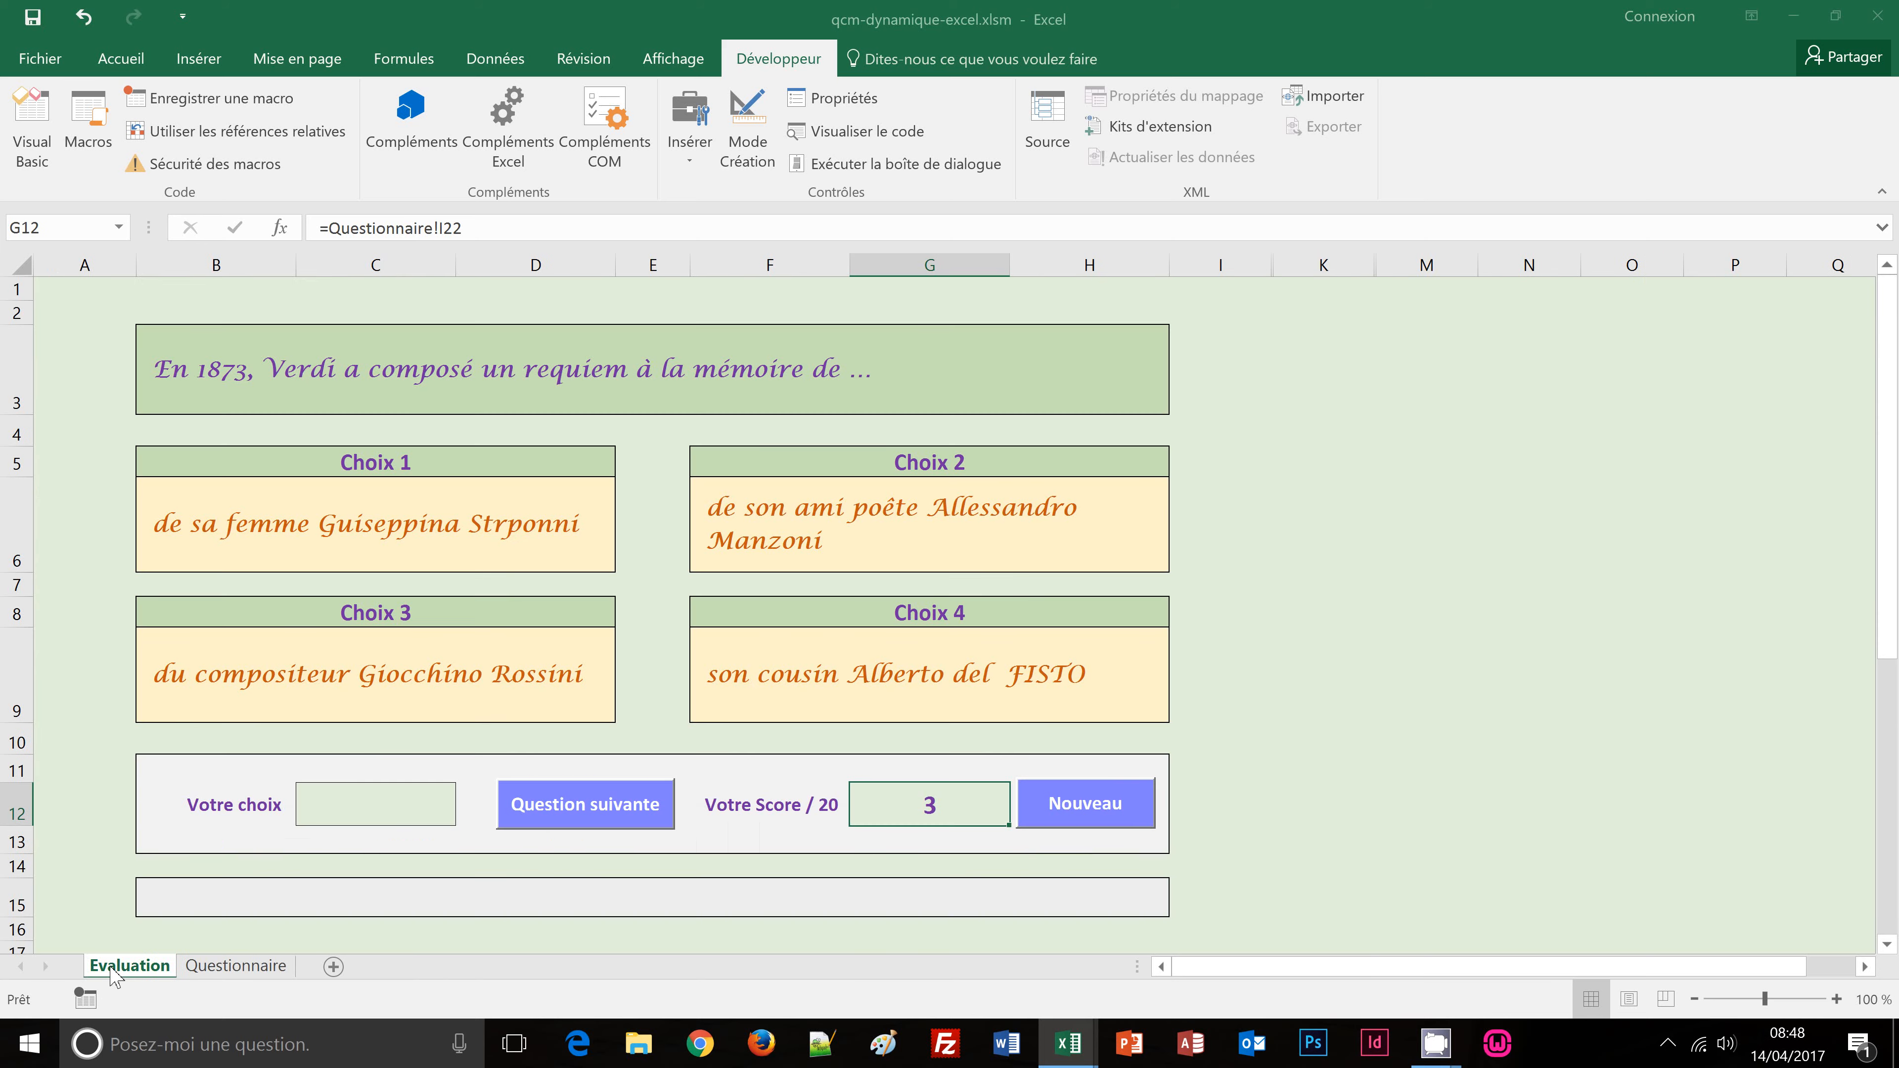
Step: Start a new quiz on the Evaluation sheet and answer the first question with choice 3, advancing to the second
left_click(1127, 821)
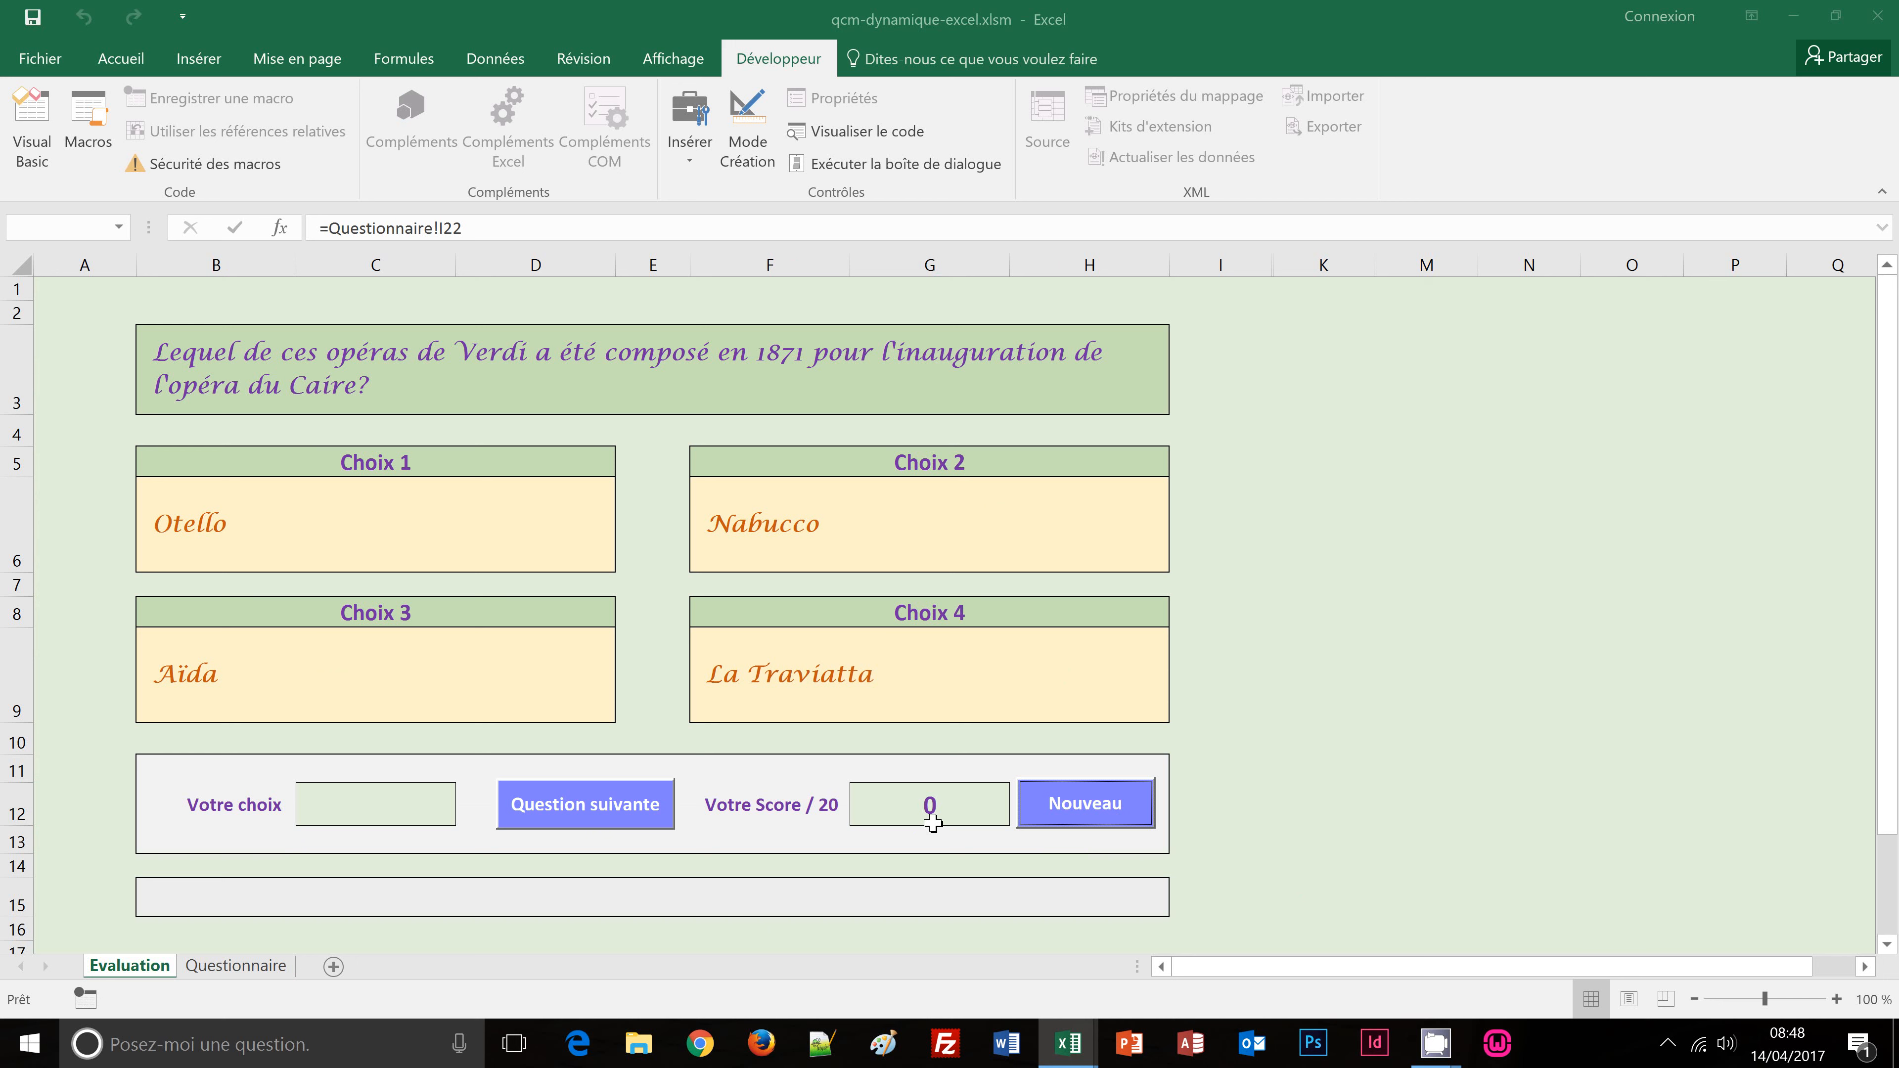
left_click(430, 814)
left_click(465, 814)
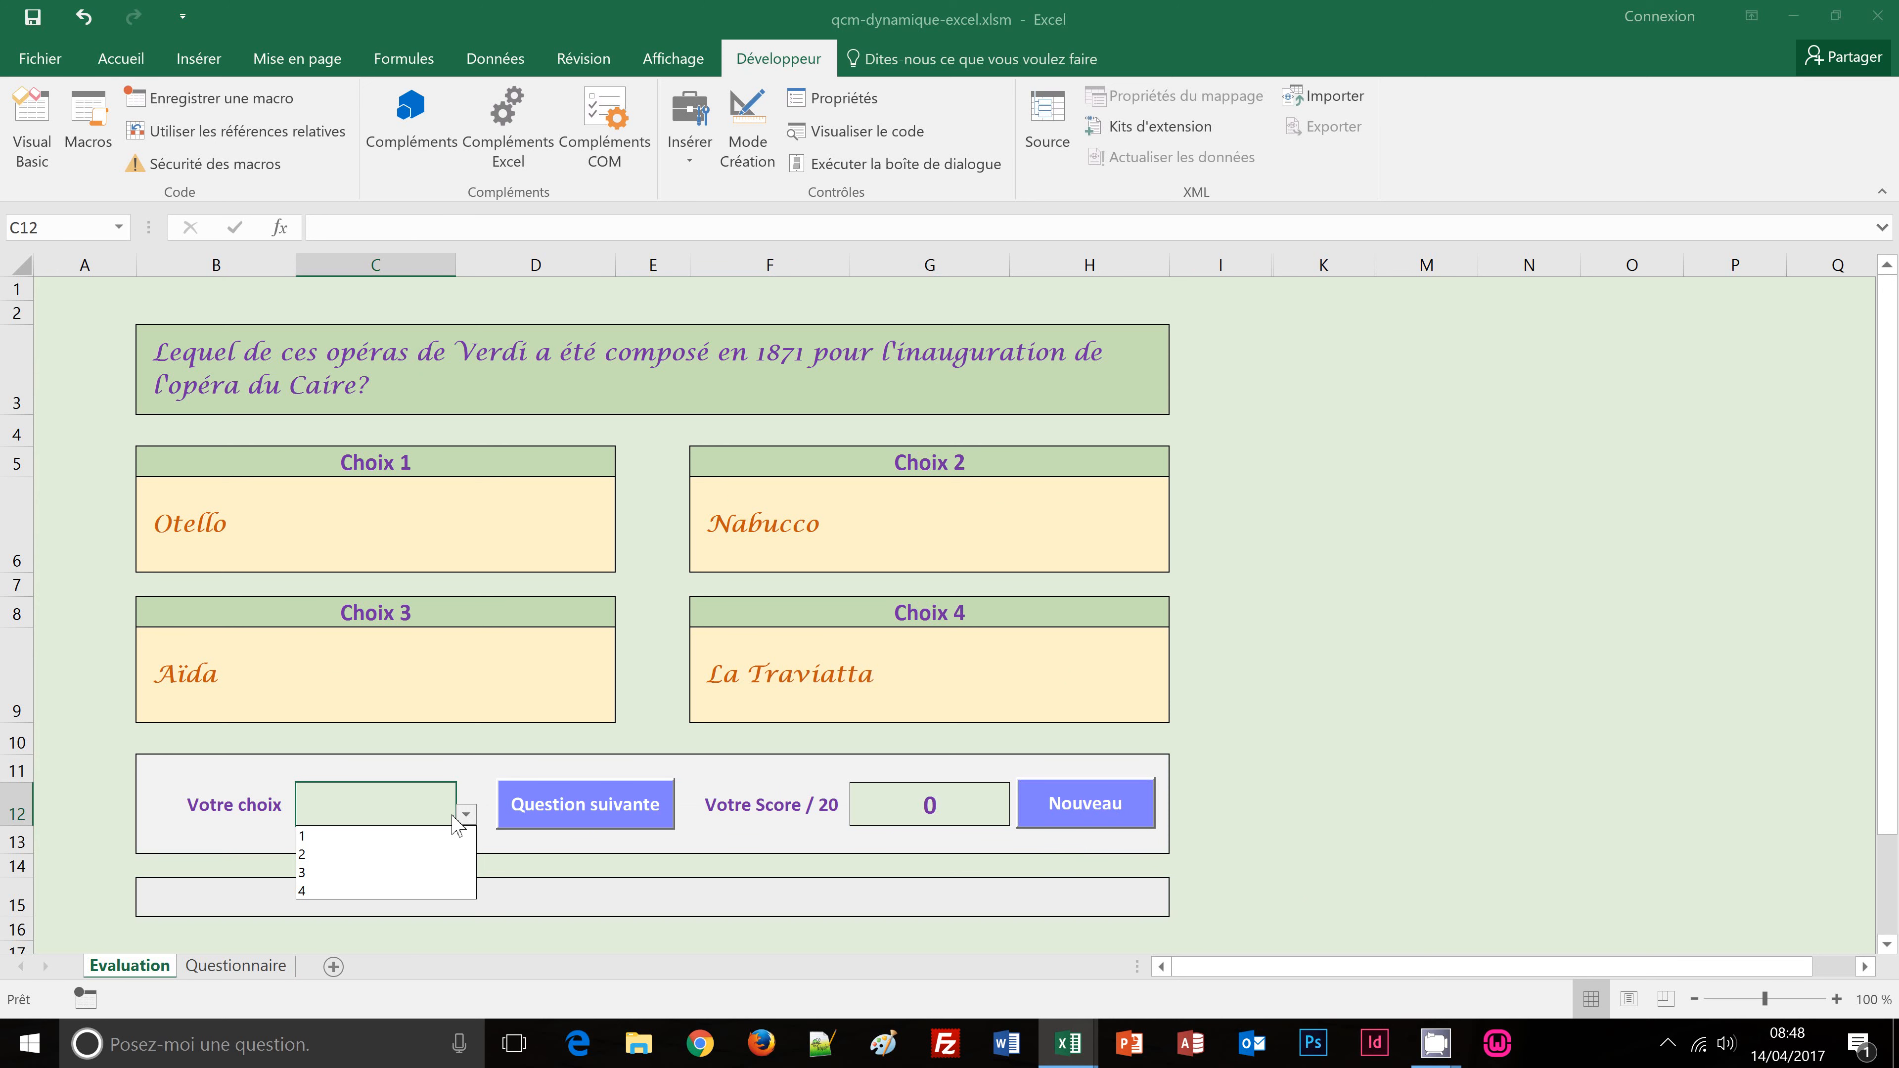
left_click(355, 873)
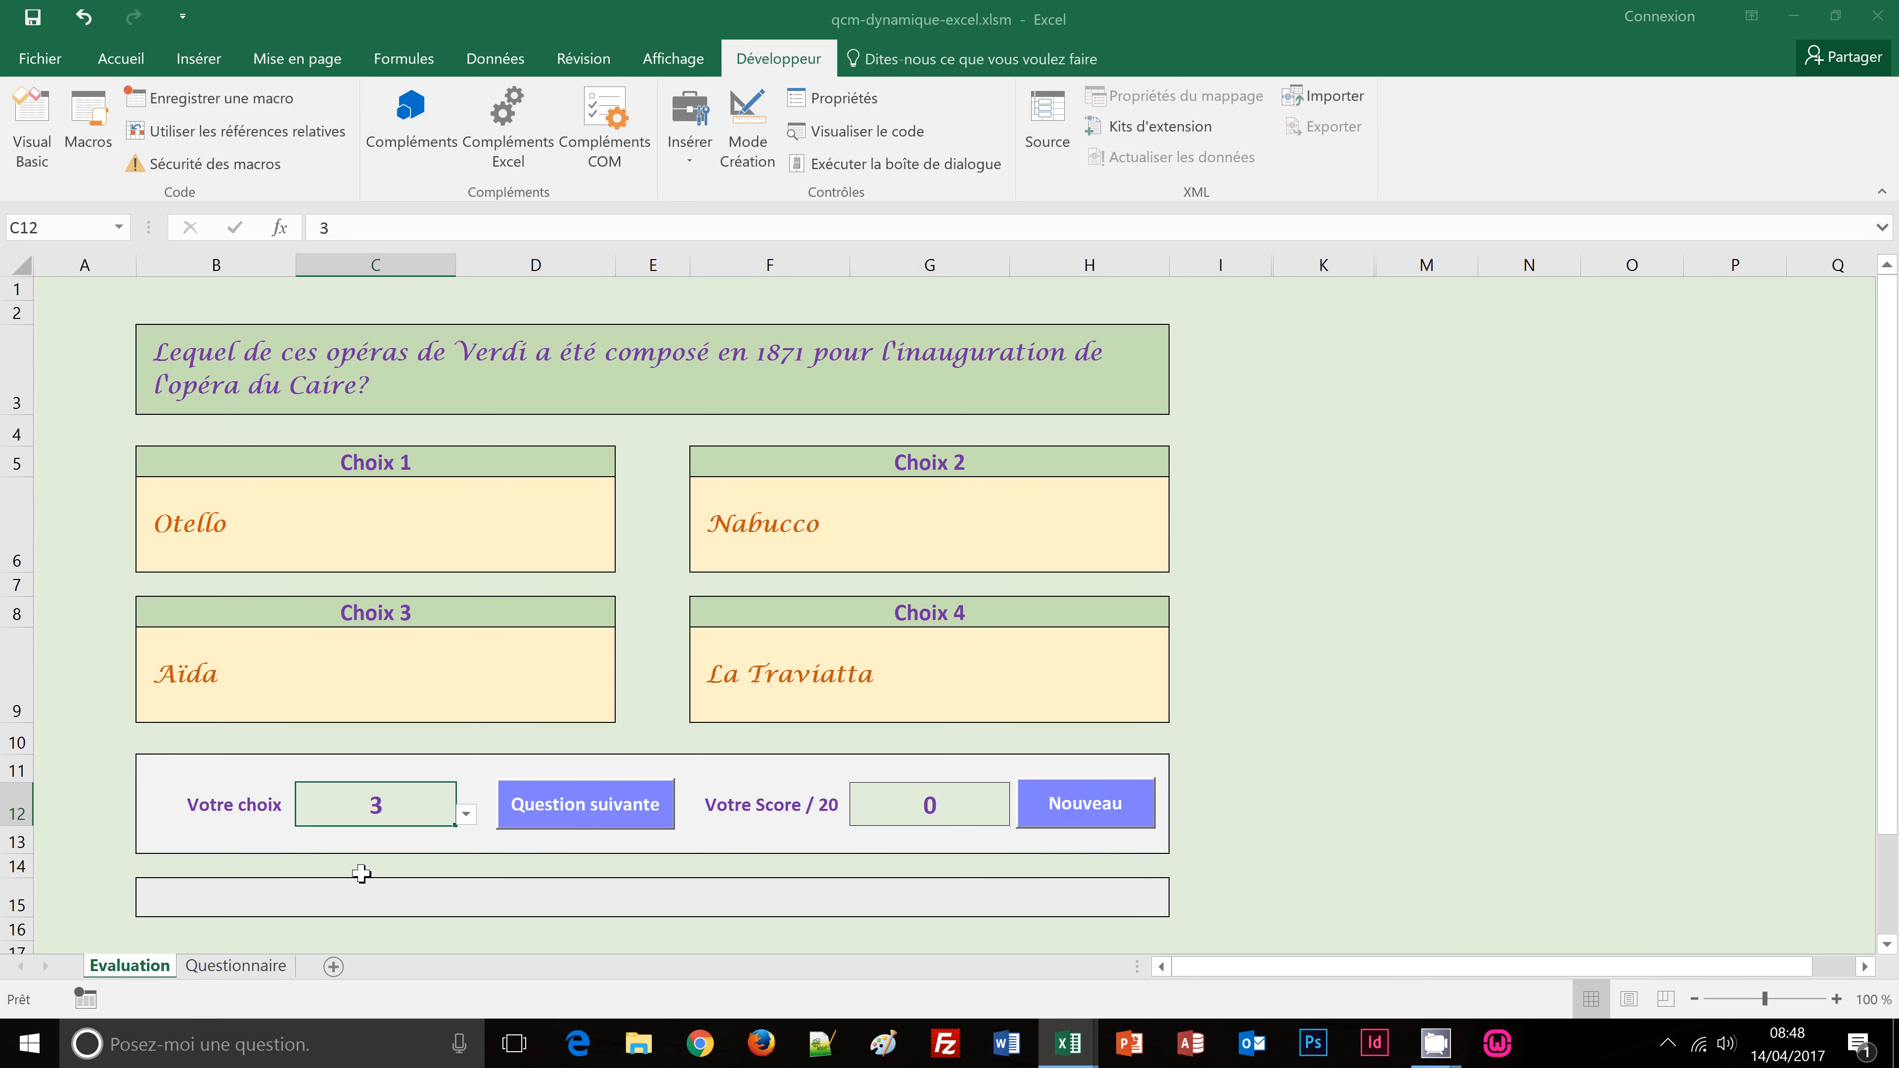
left_click(576, 816)
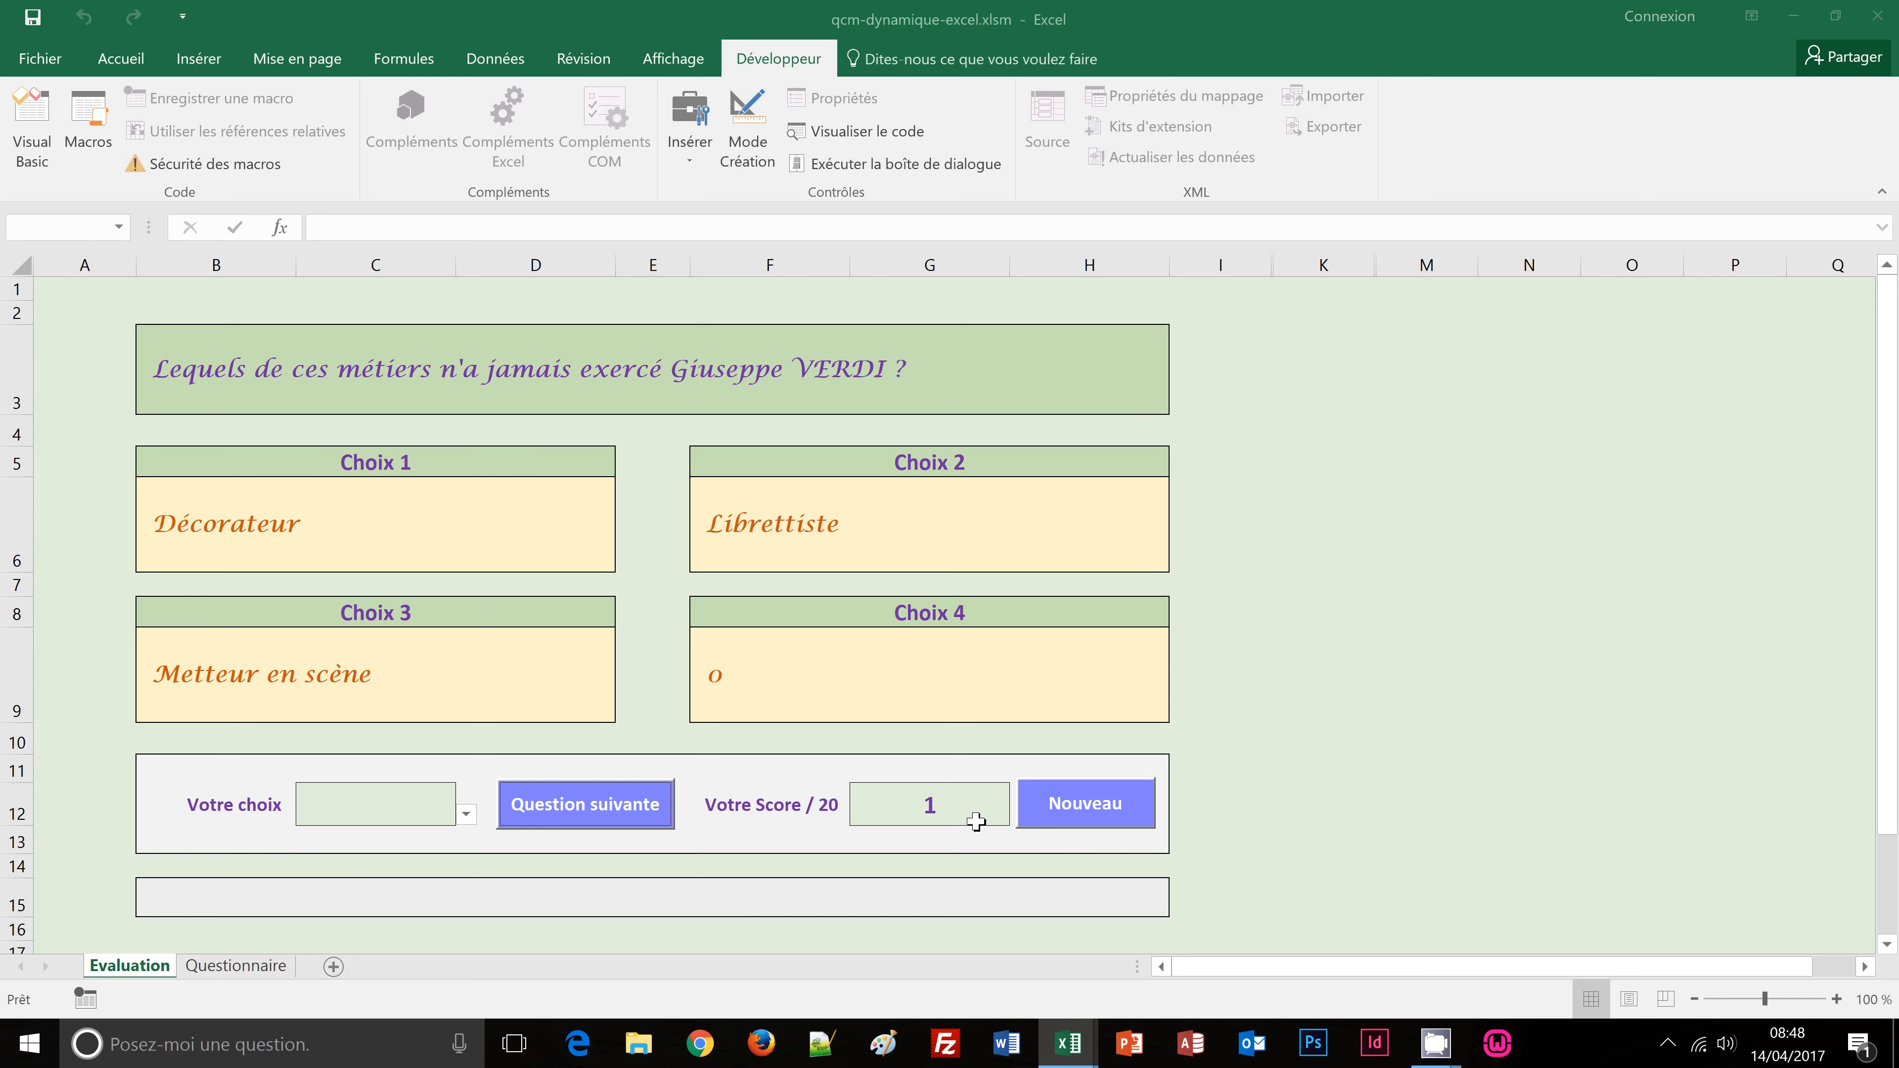
Step: Answer the second question with choice 1 and the third with choice 3, advancing after each
left_click(466, 814)
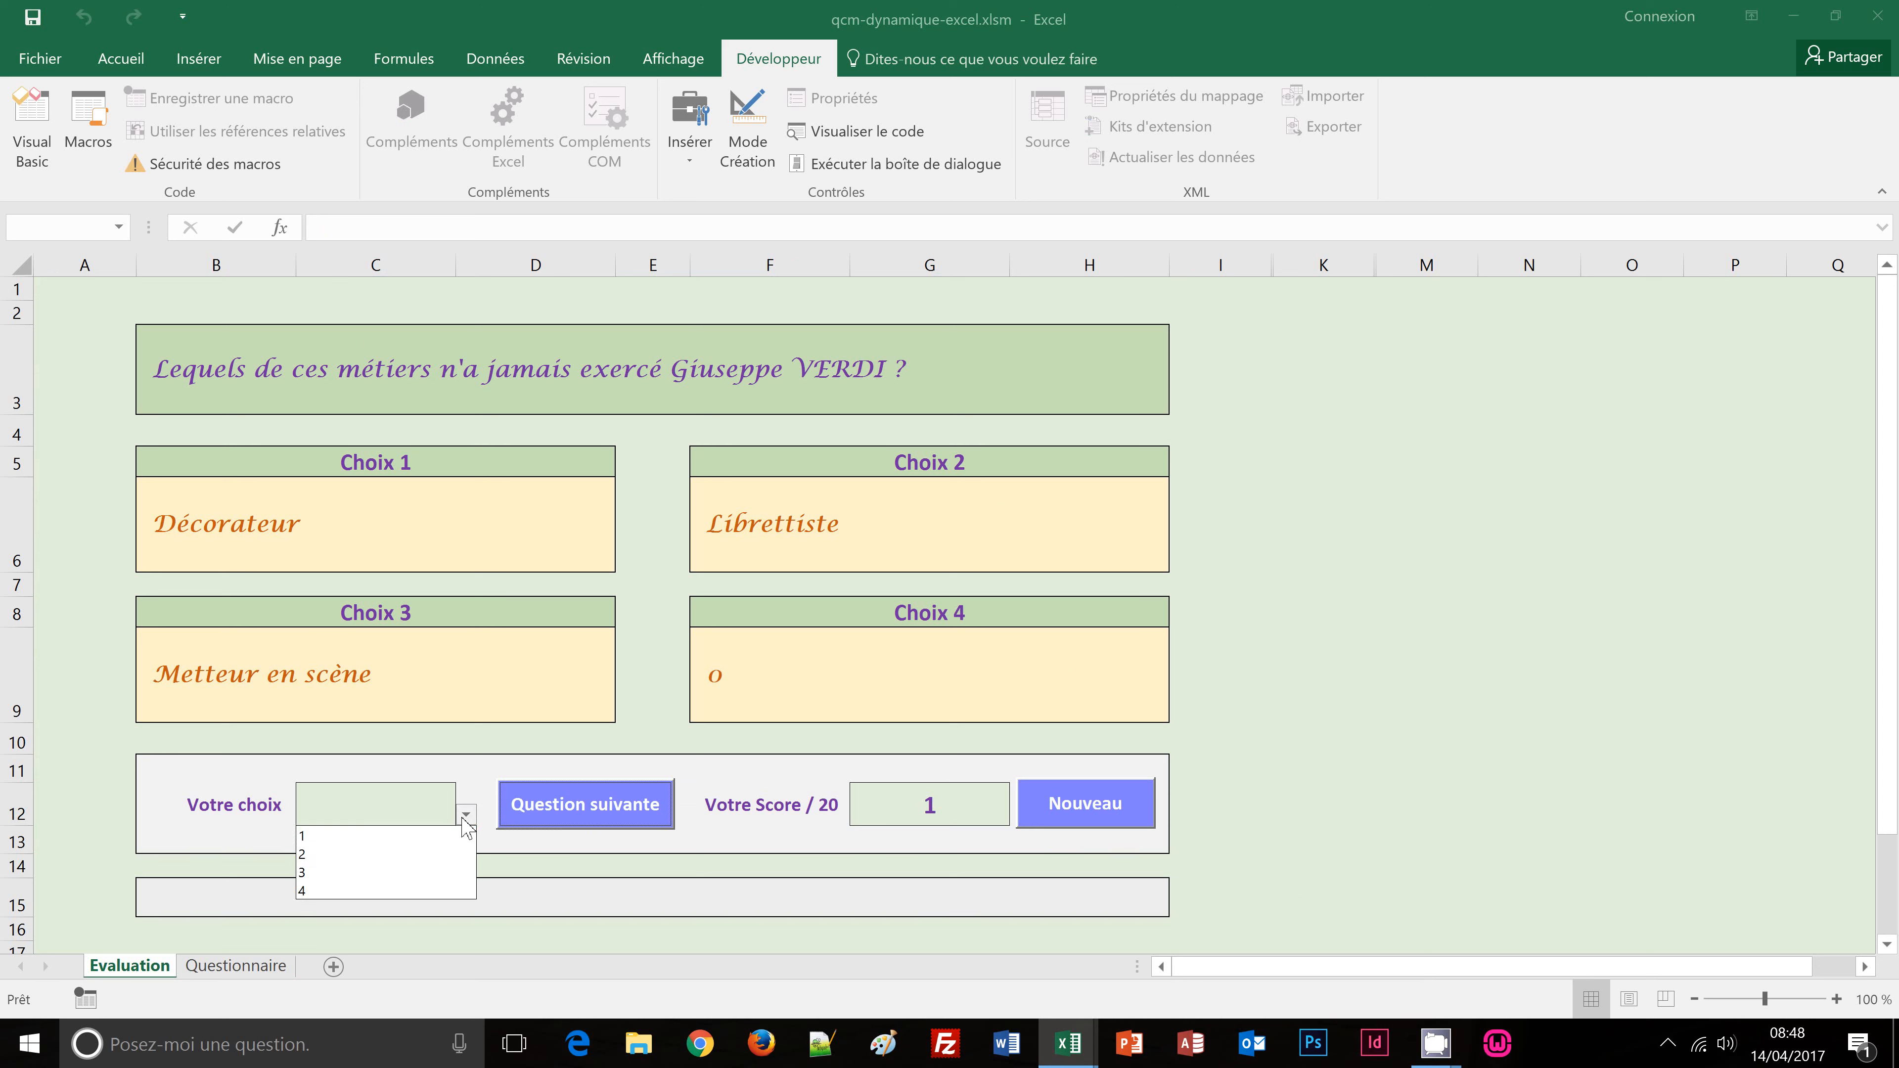
left_click(376, 837)
left_click(590, 822)
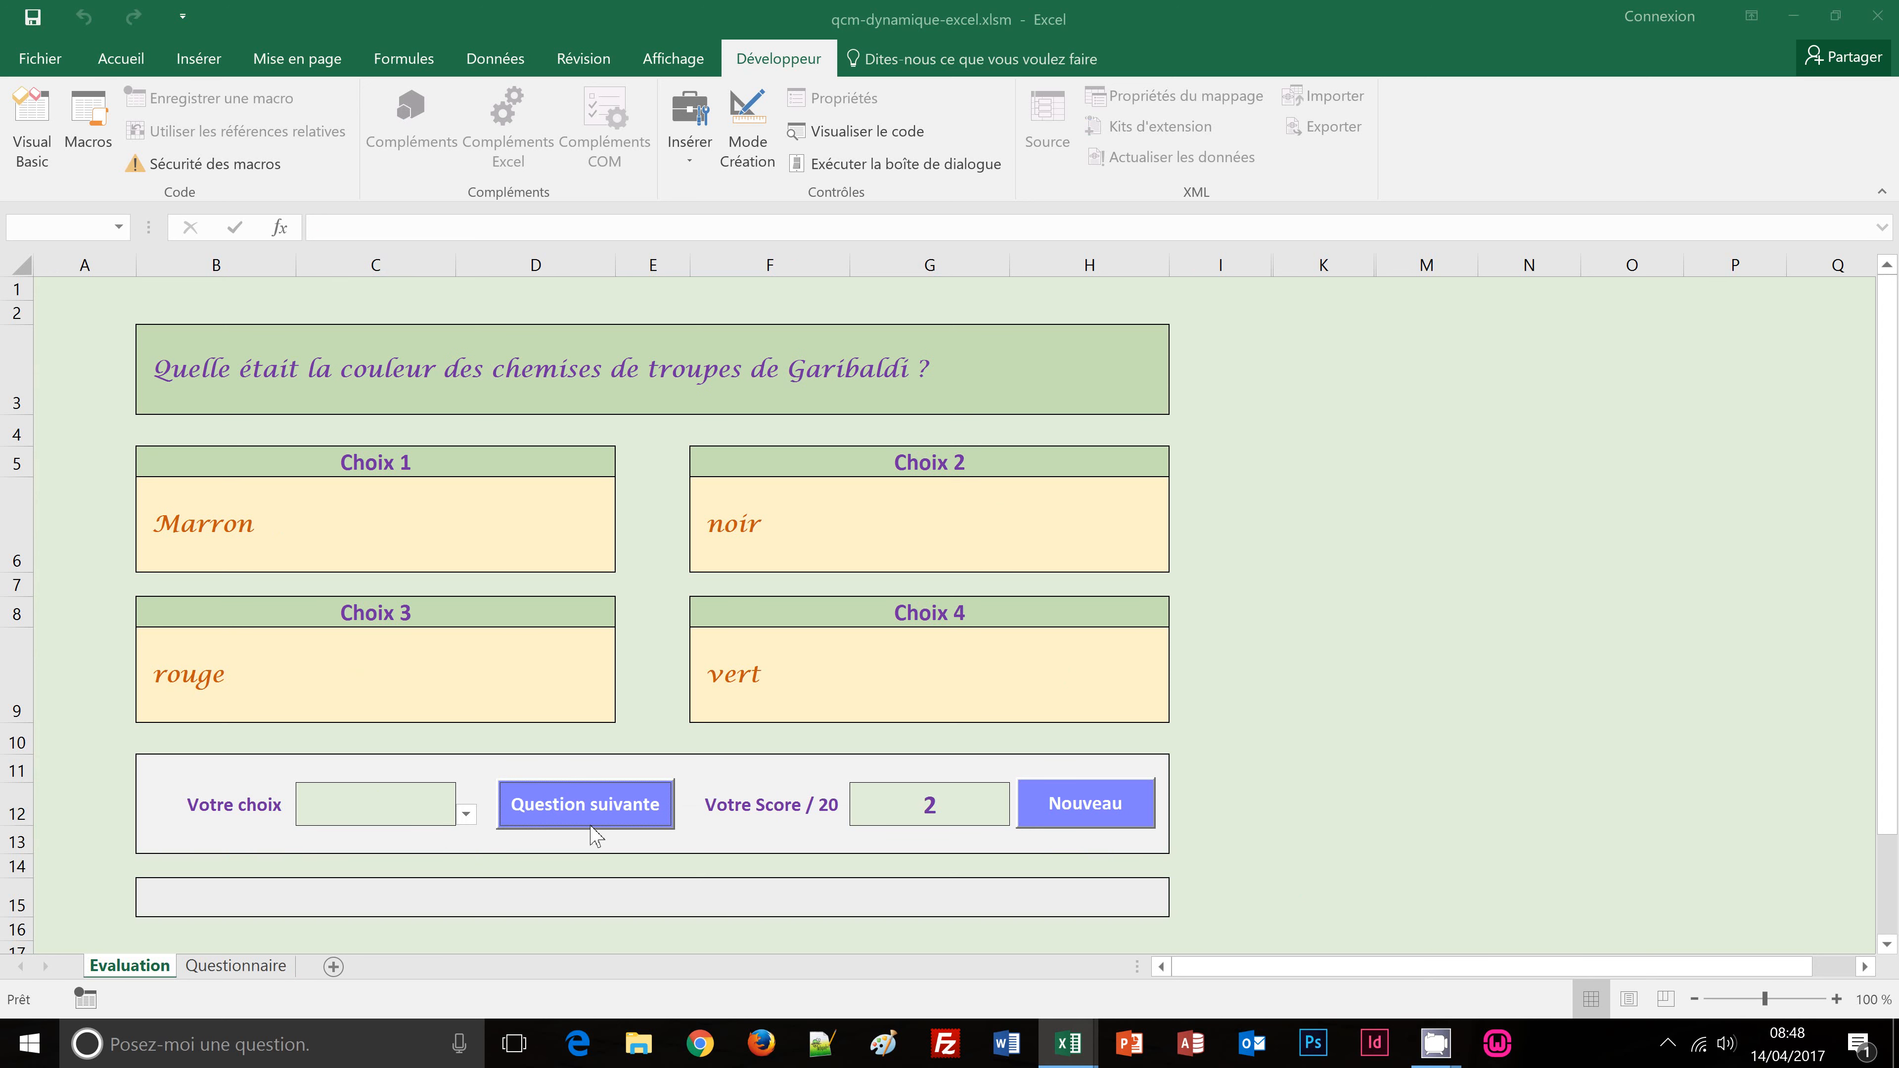
left_click(466, 814)
left_click(448, 868)
left_click(581, 806)
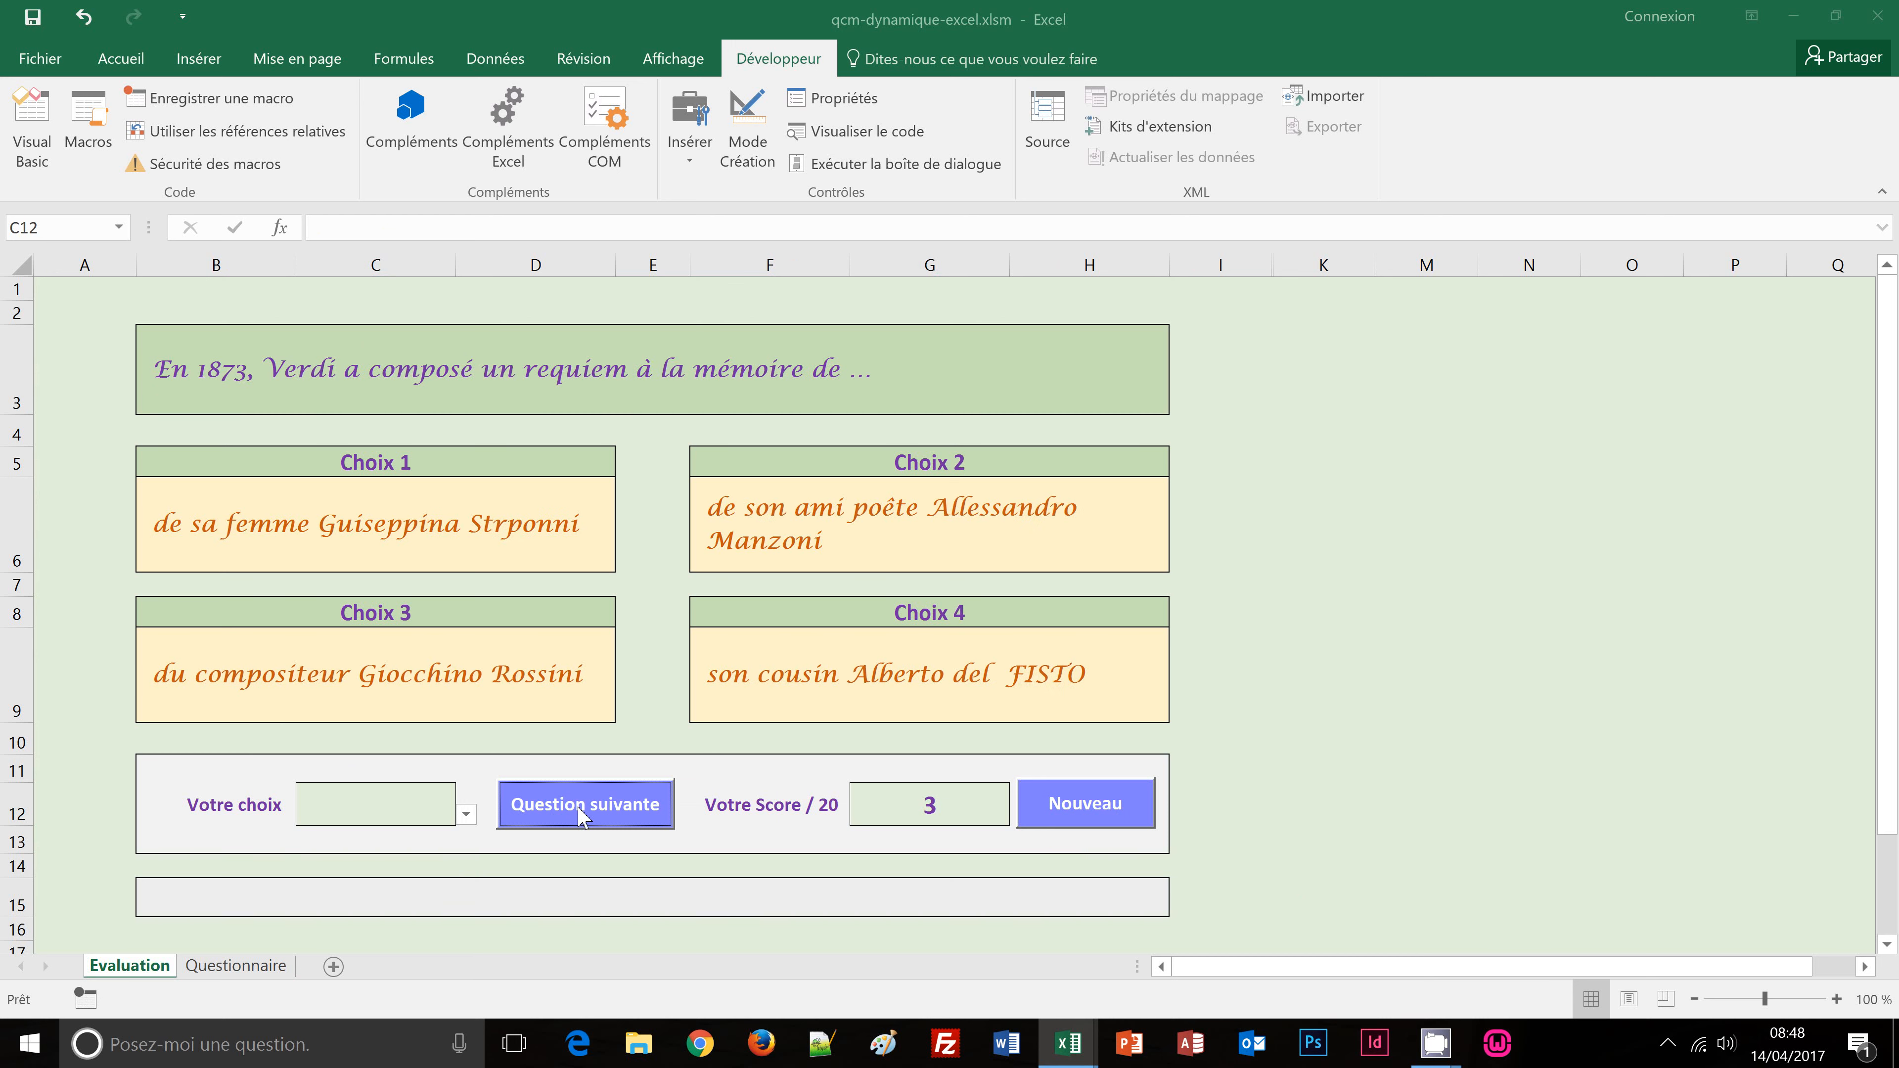
Step: Answer the fourth, fifth and sixth questions with choices 1, 2 and 3 respectively, advancing after each
left_click(467, 817)
left_click(415, 837)
left_click(577, 814)
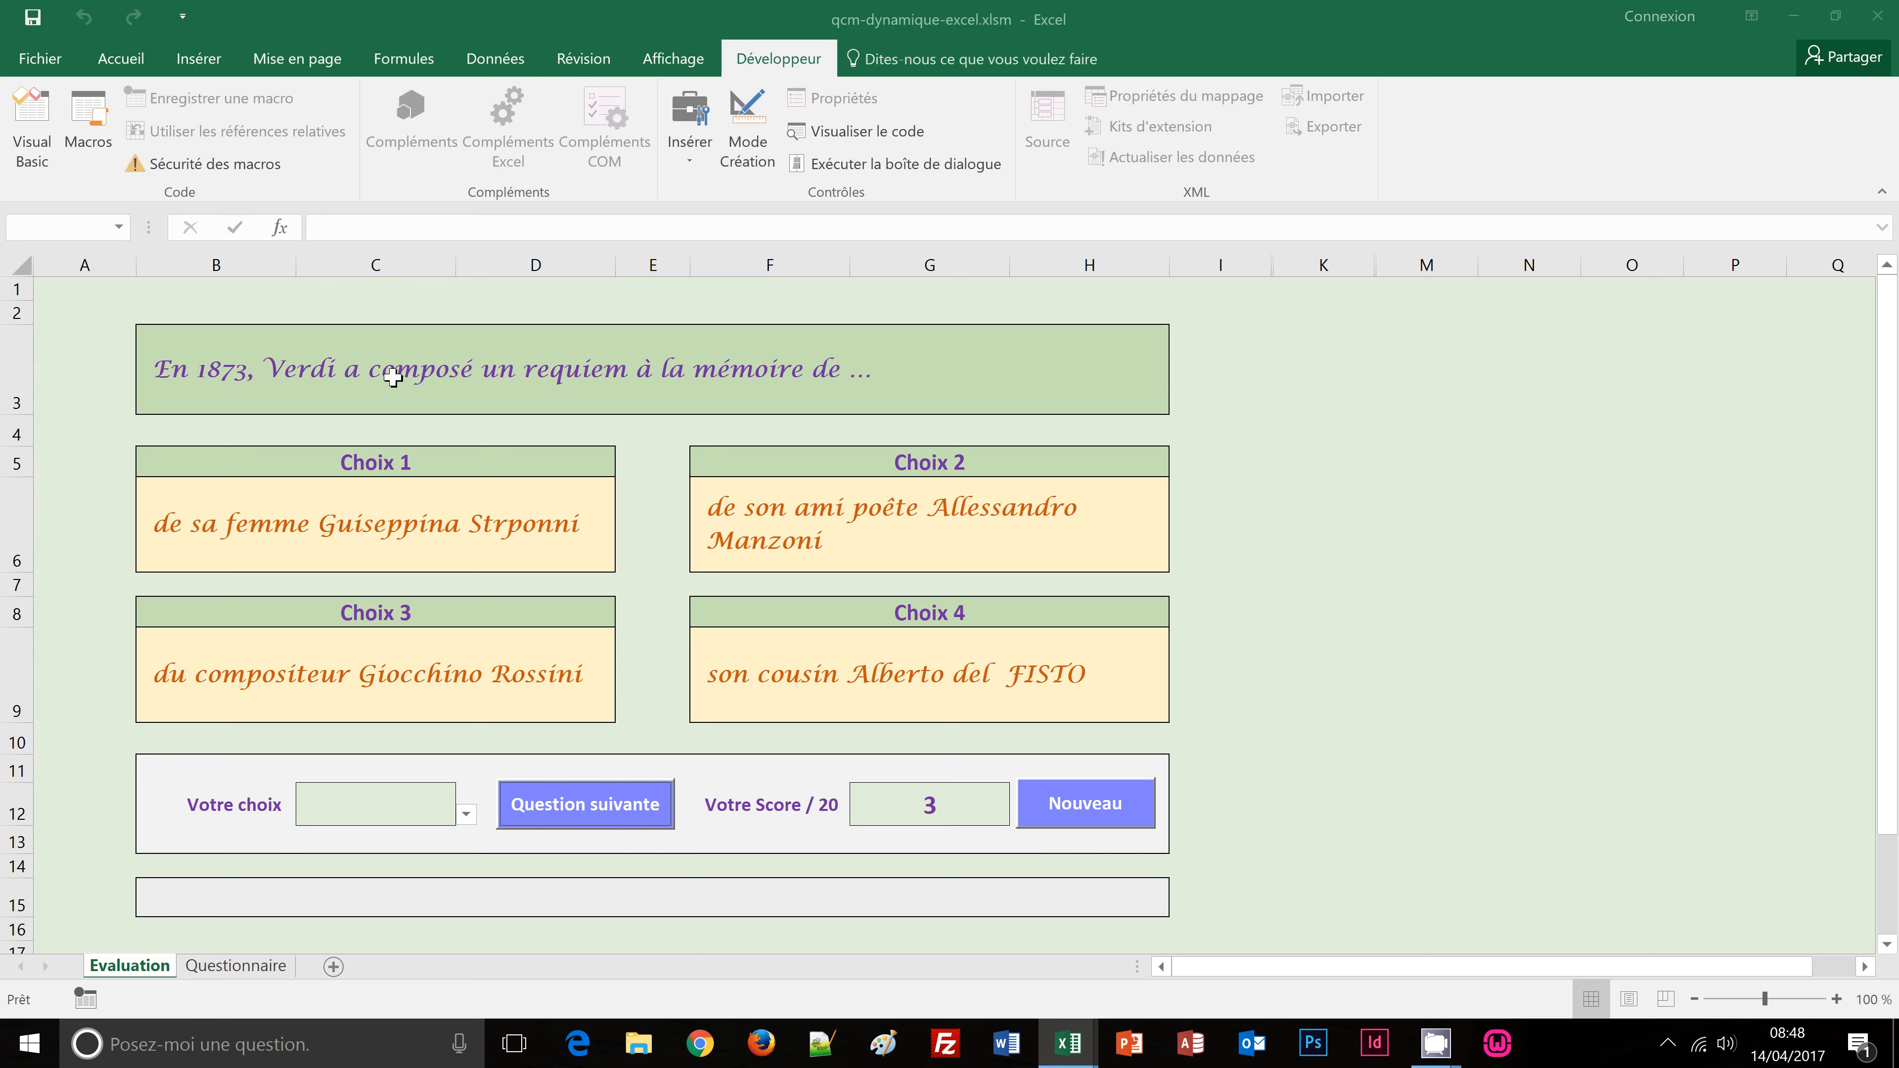
left_click(466, 815)
left_click(411, 854)
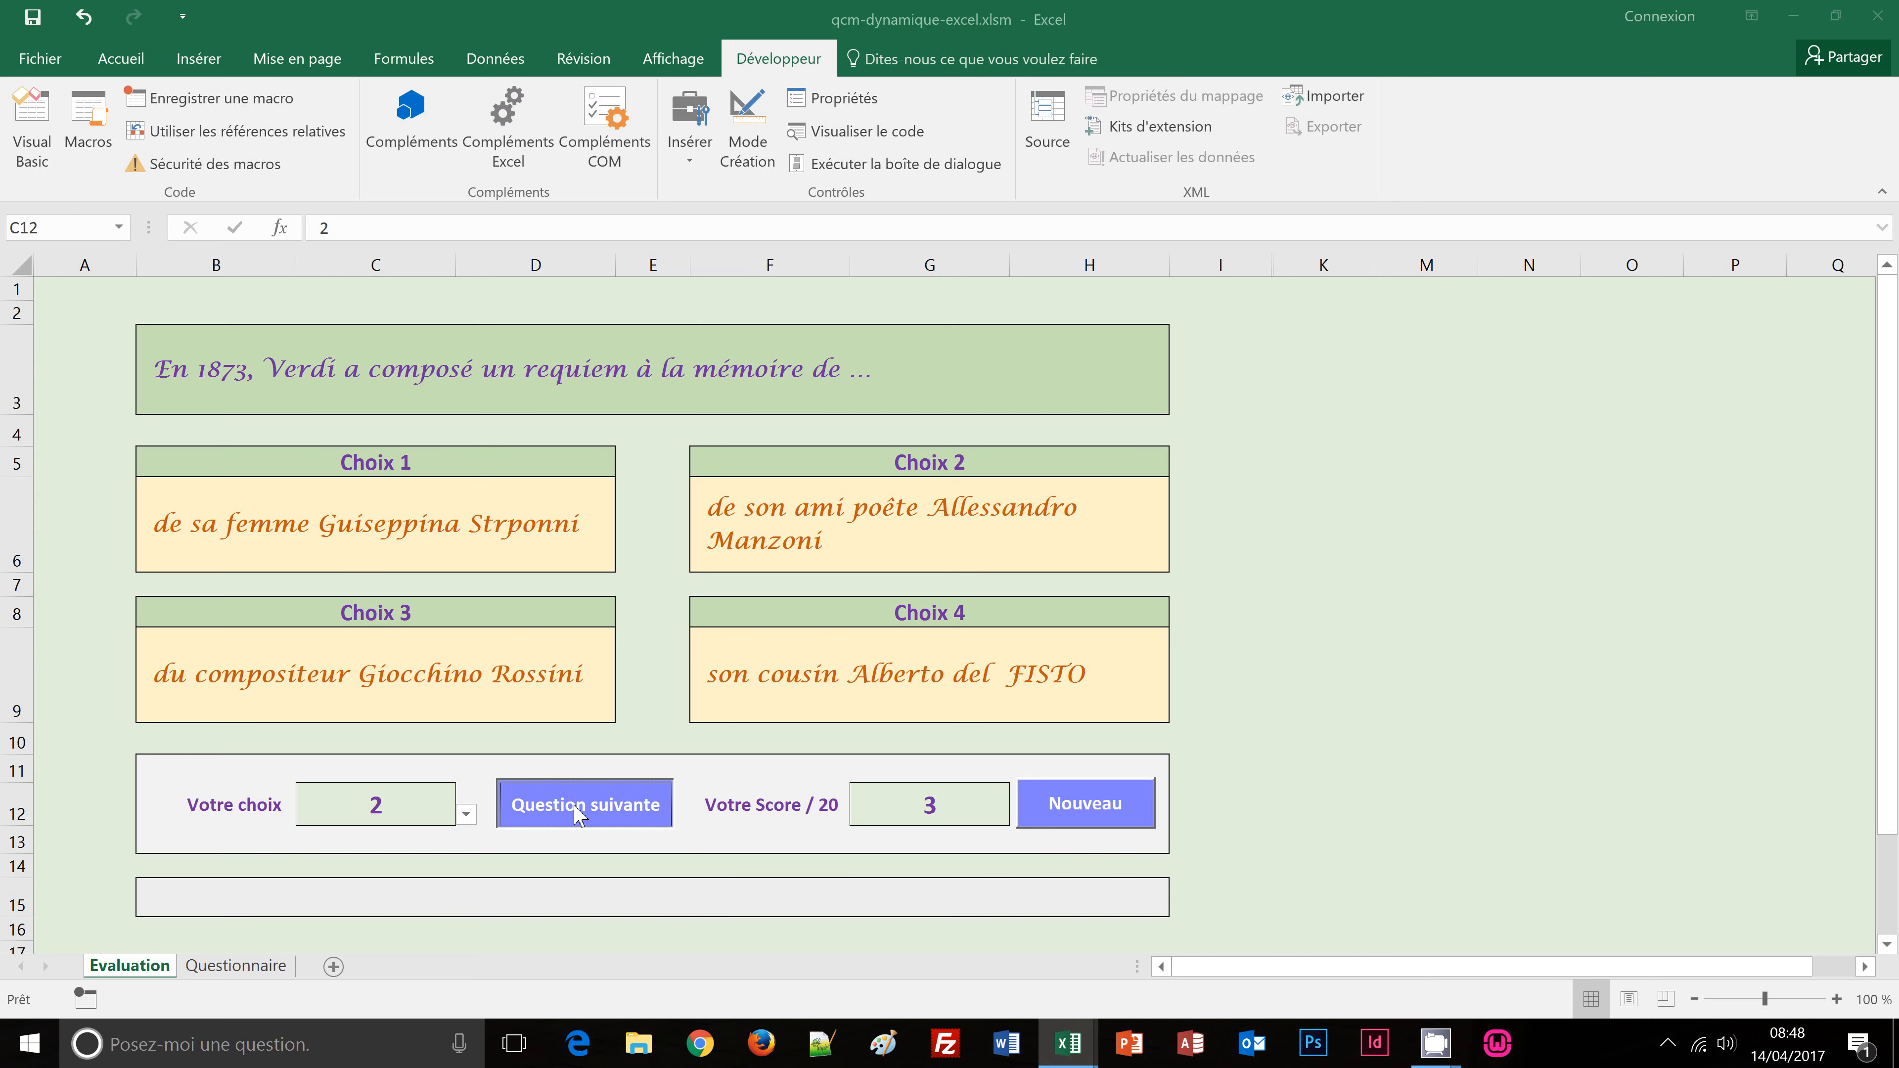
left_click(577, 811)
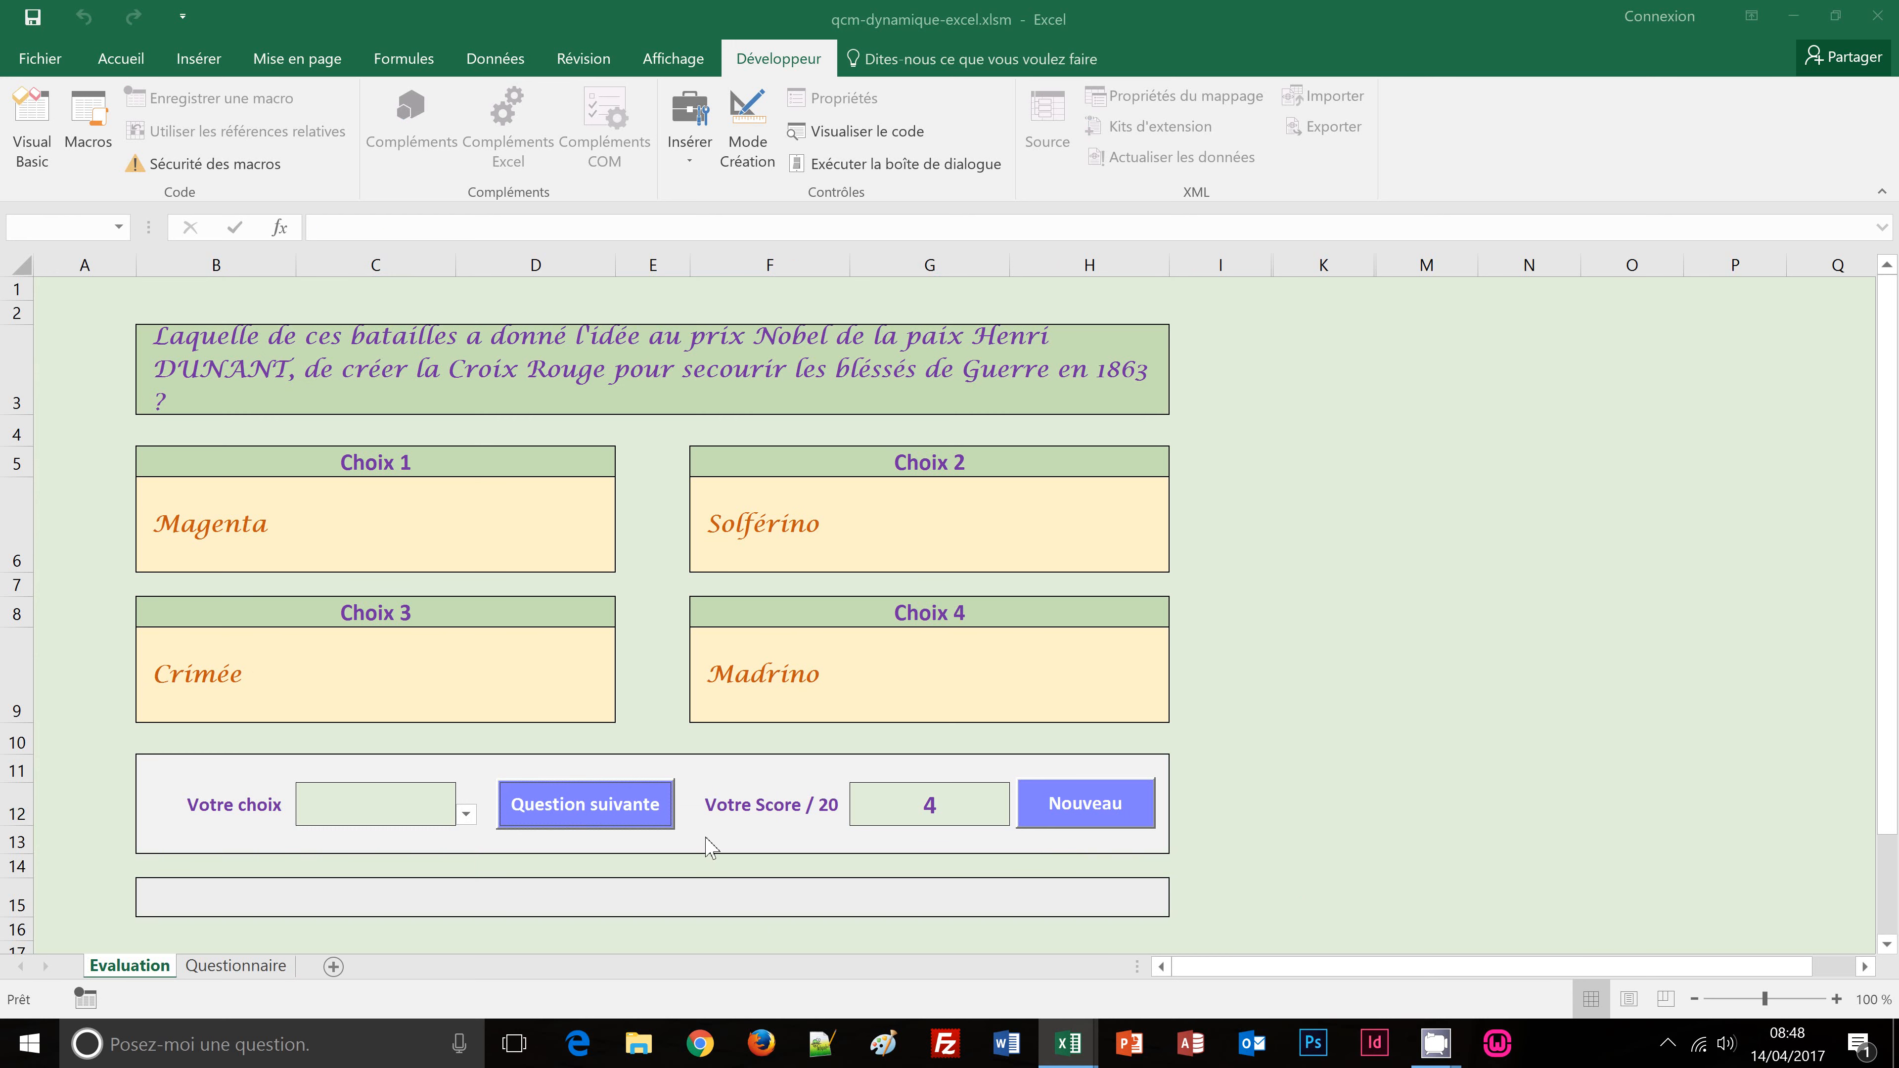
left_click(466, 814)
left_click(390, 875)
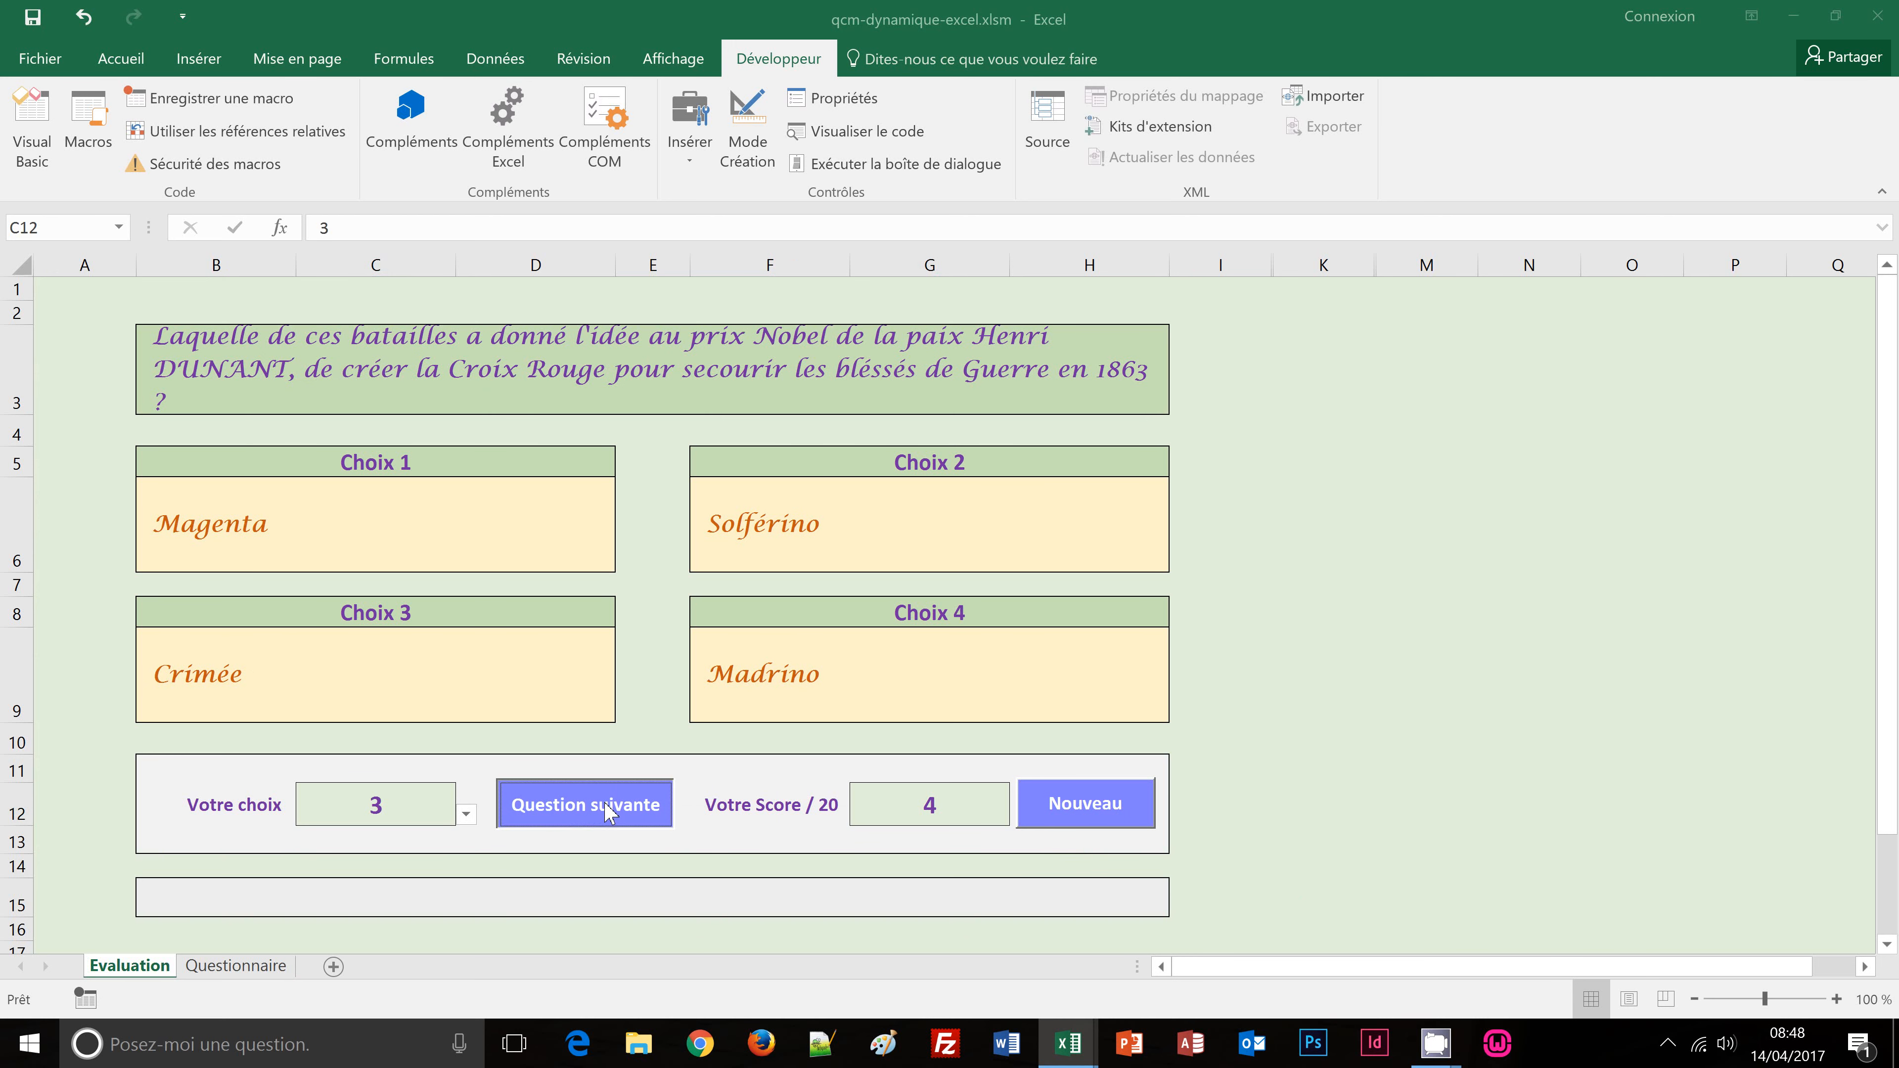
left_click(607, 812)
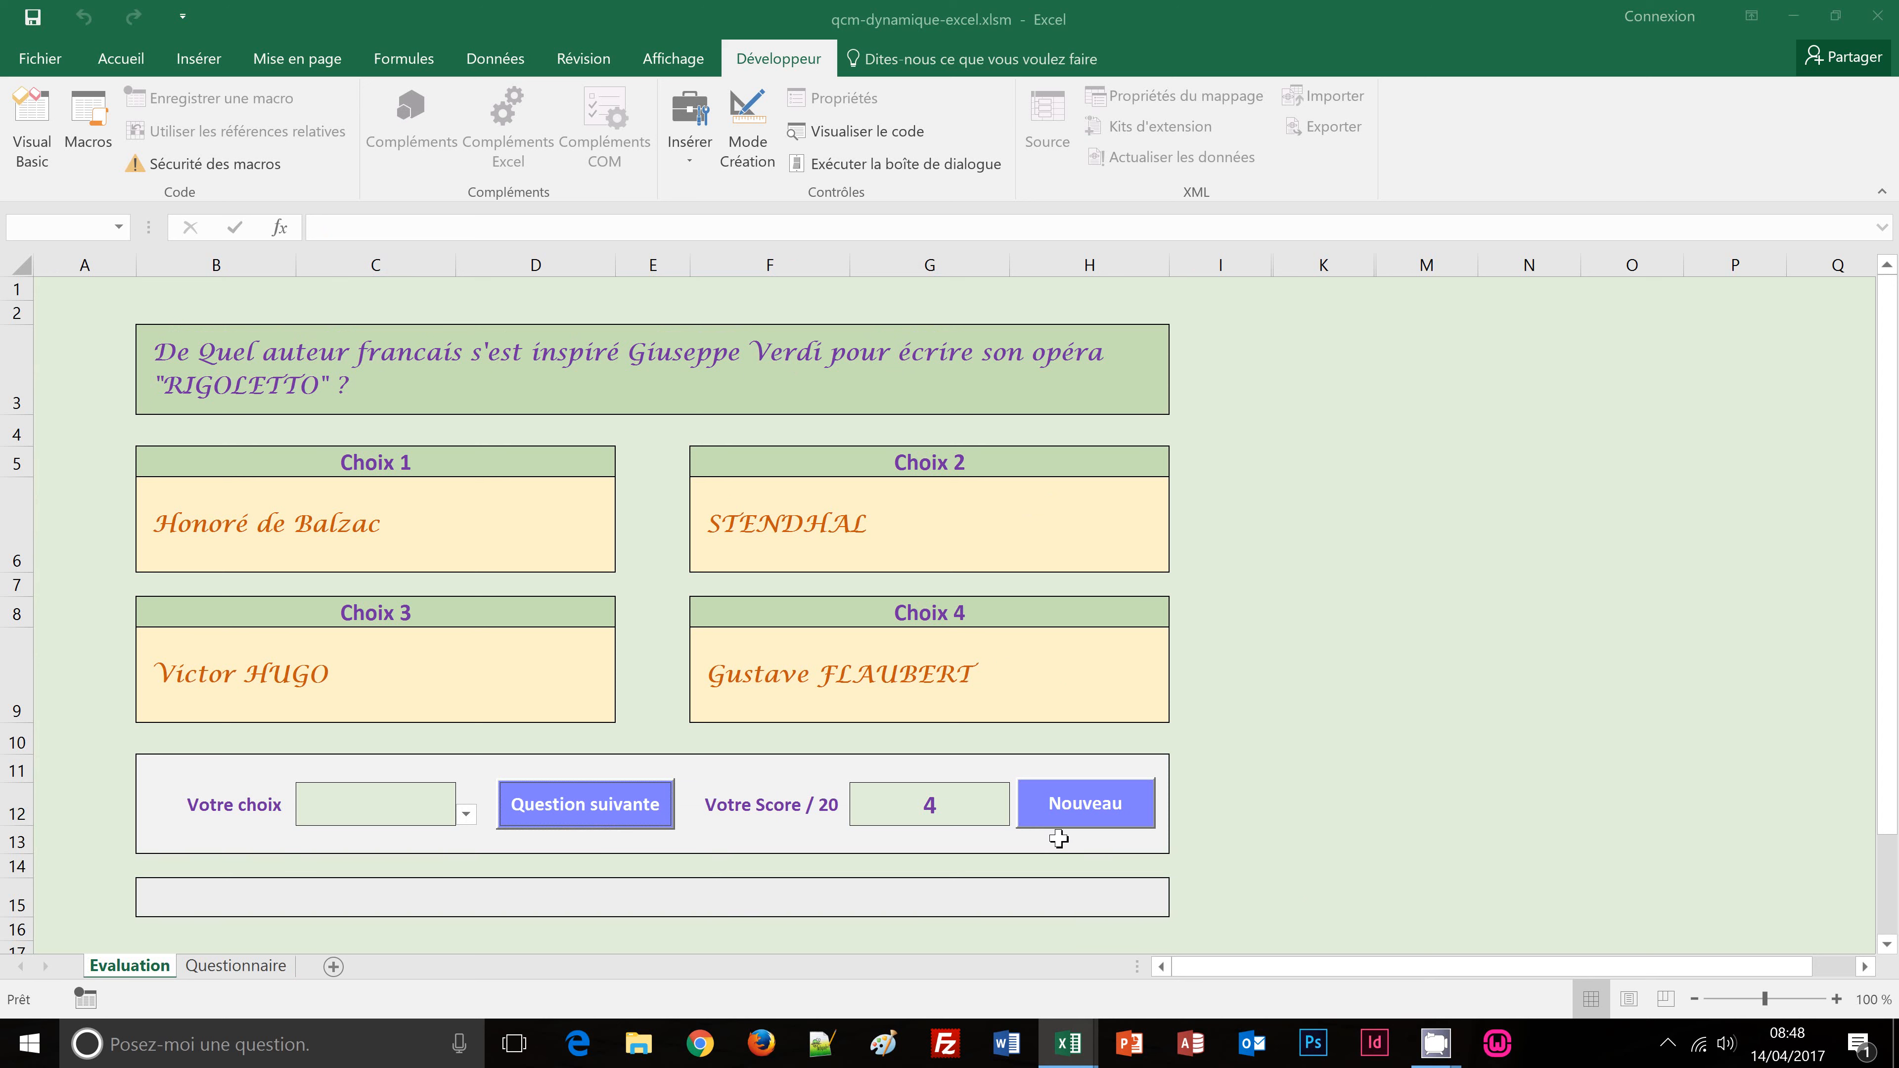
Step: Restart the quiz from the first question and select the merged cell B15 below the score area
left_click(1091, 816)
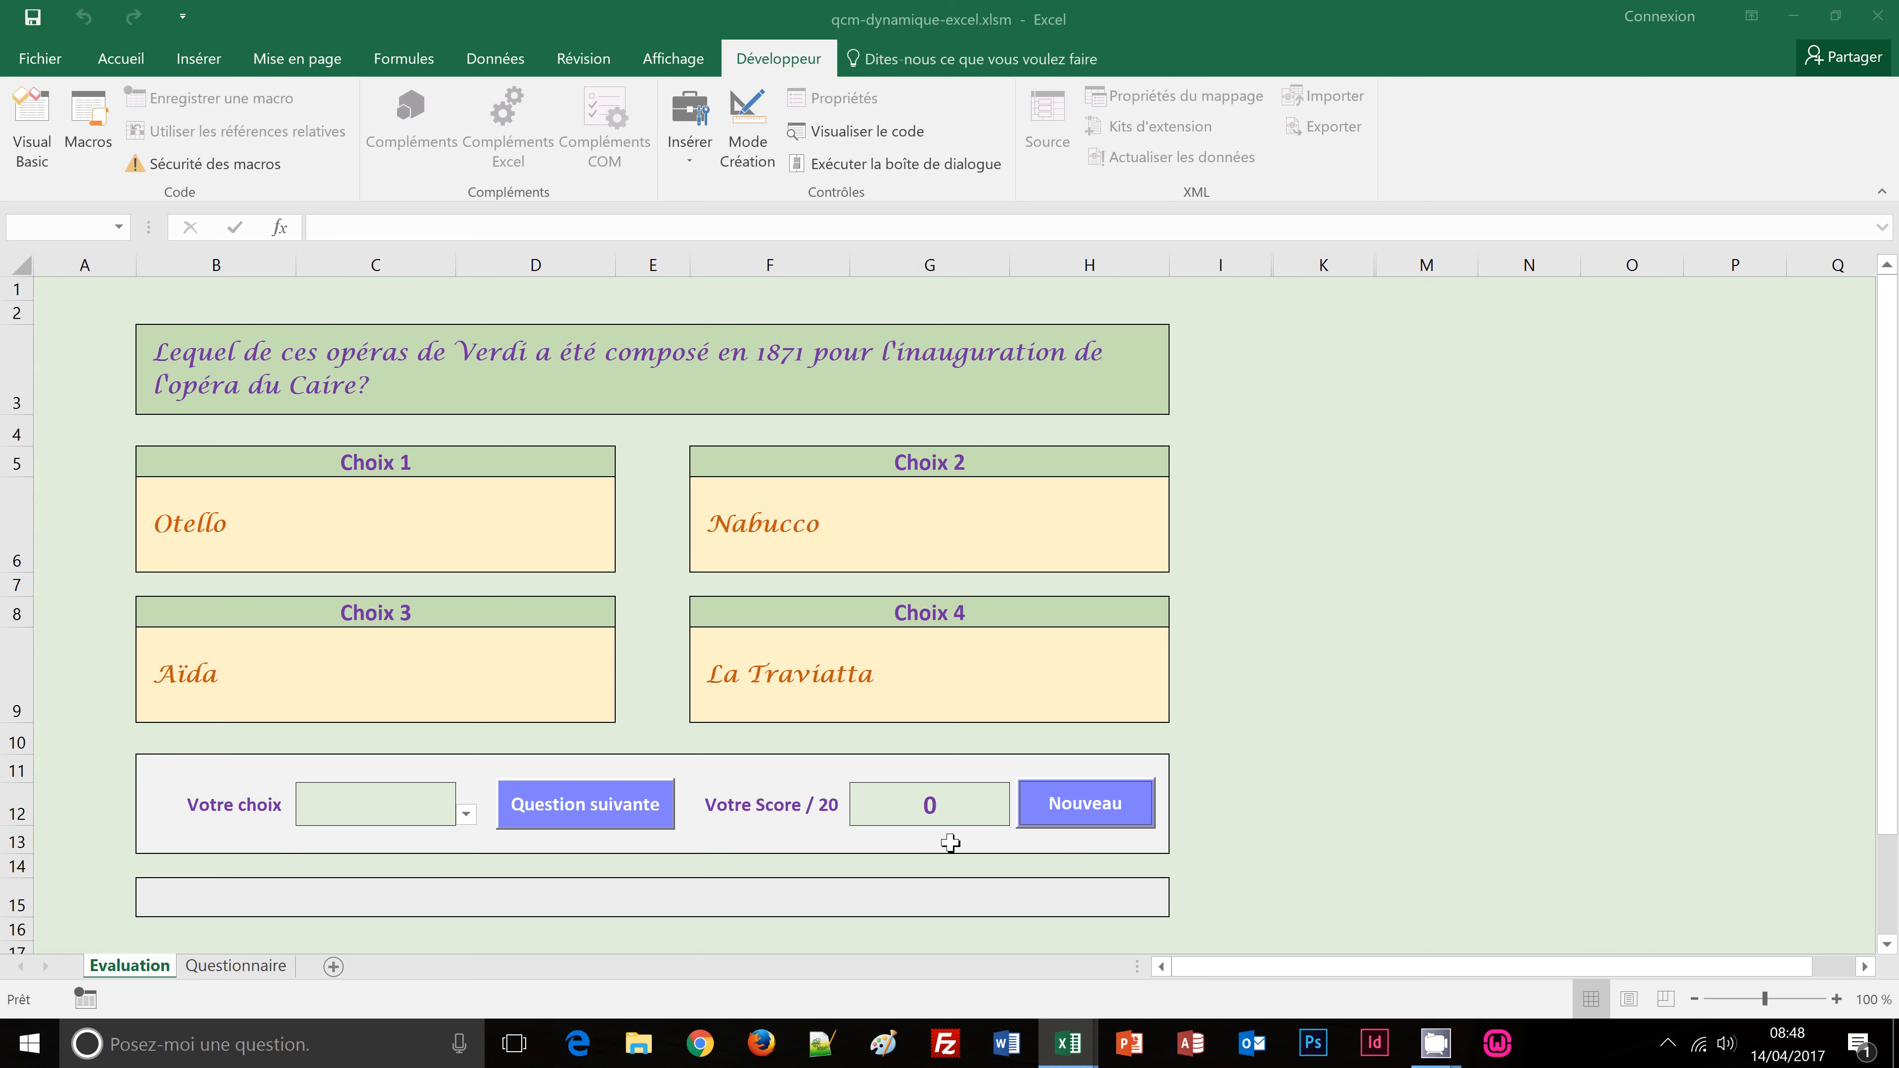
left_click(517, 902)
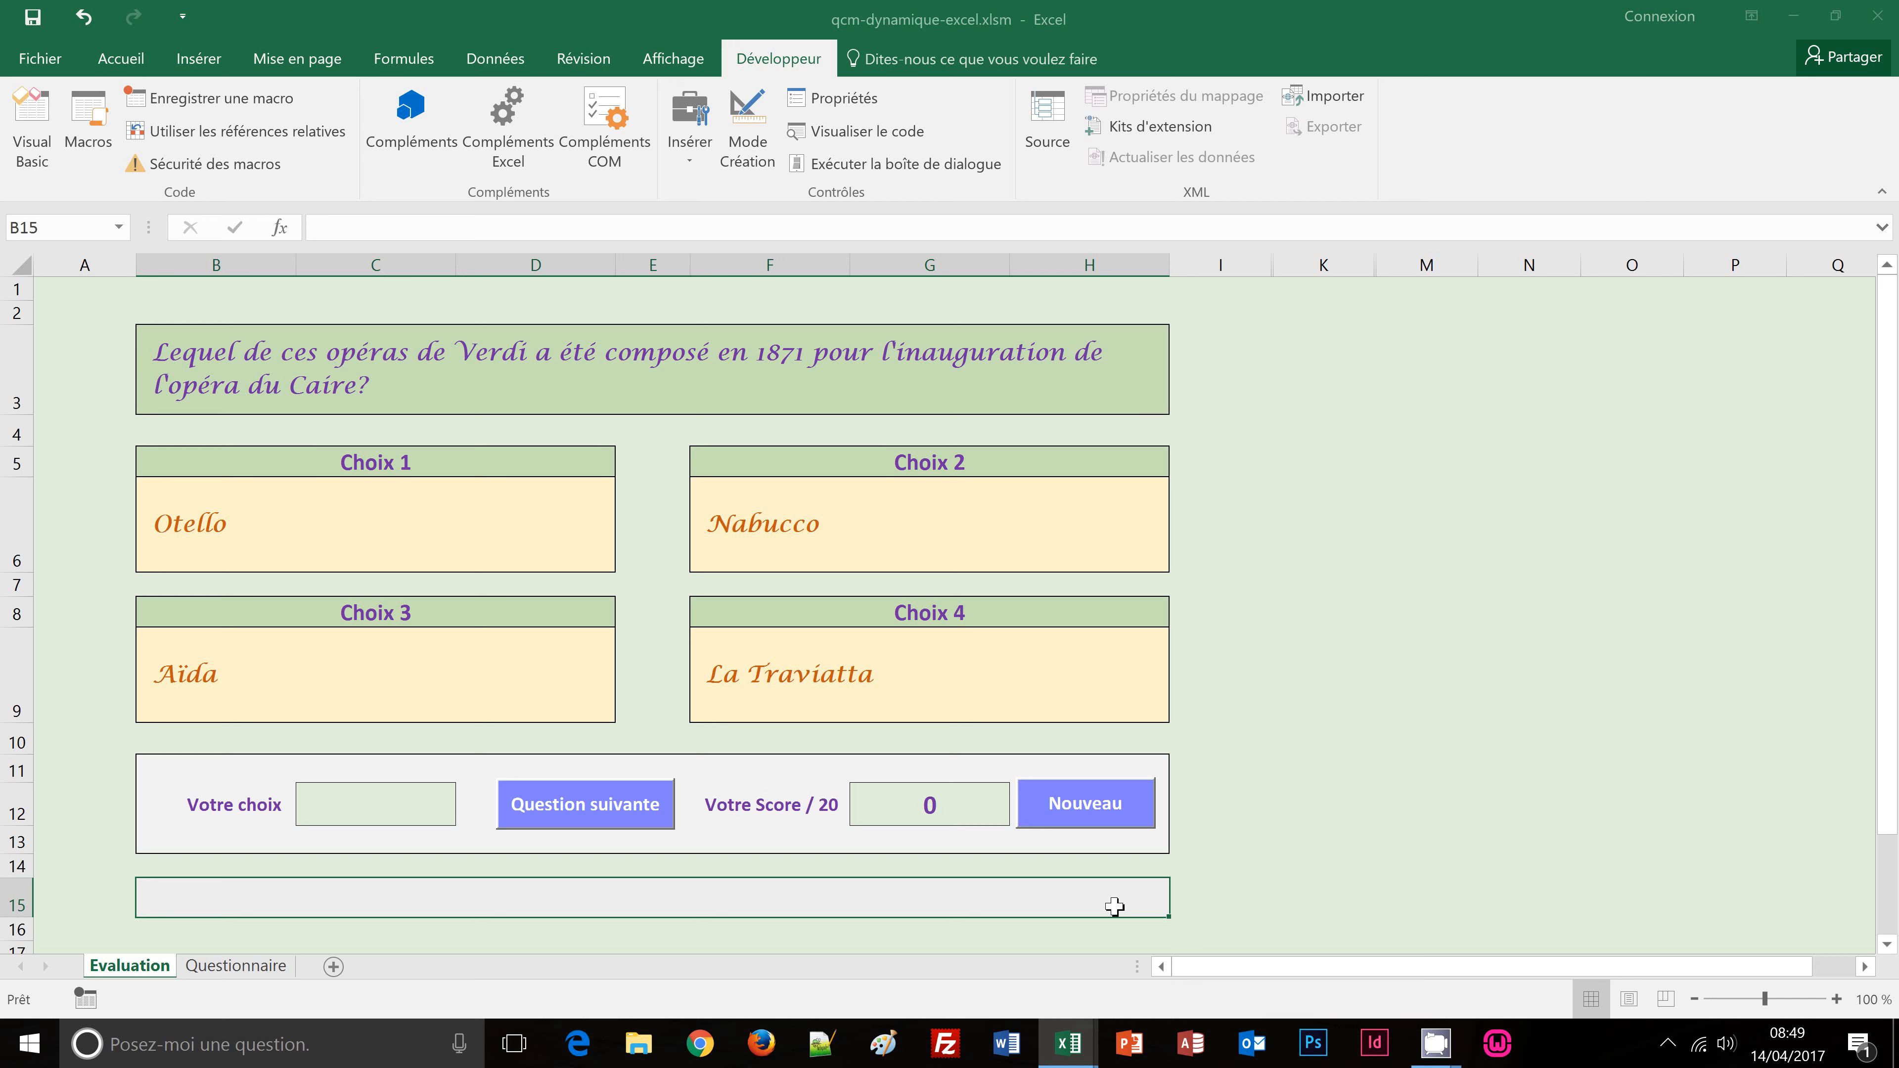
Step: In merged cell B15 of the Evaluation sheet, begin a formula with the text "Nombre de questions restantes : " followed by the & operator
left_click(243, 966)
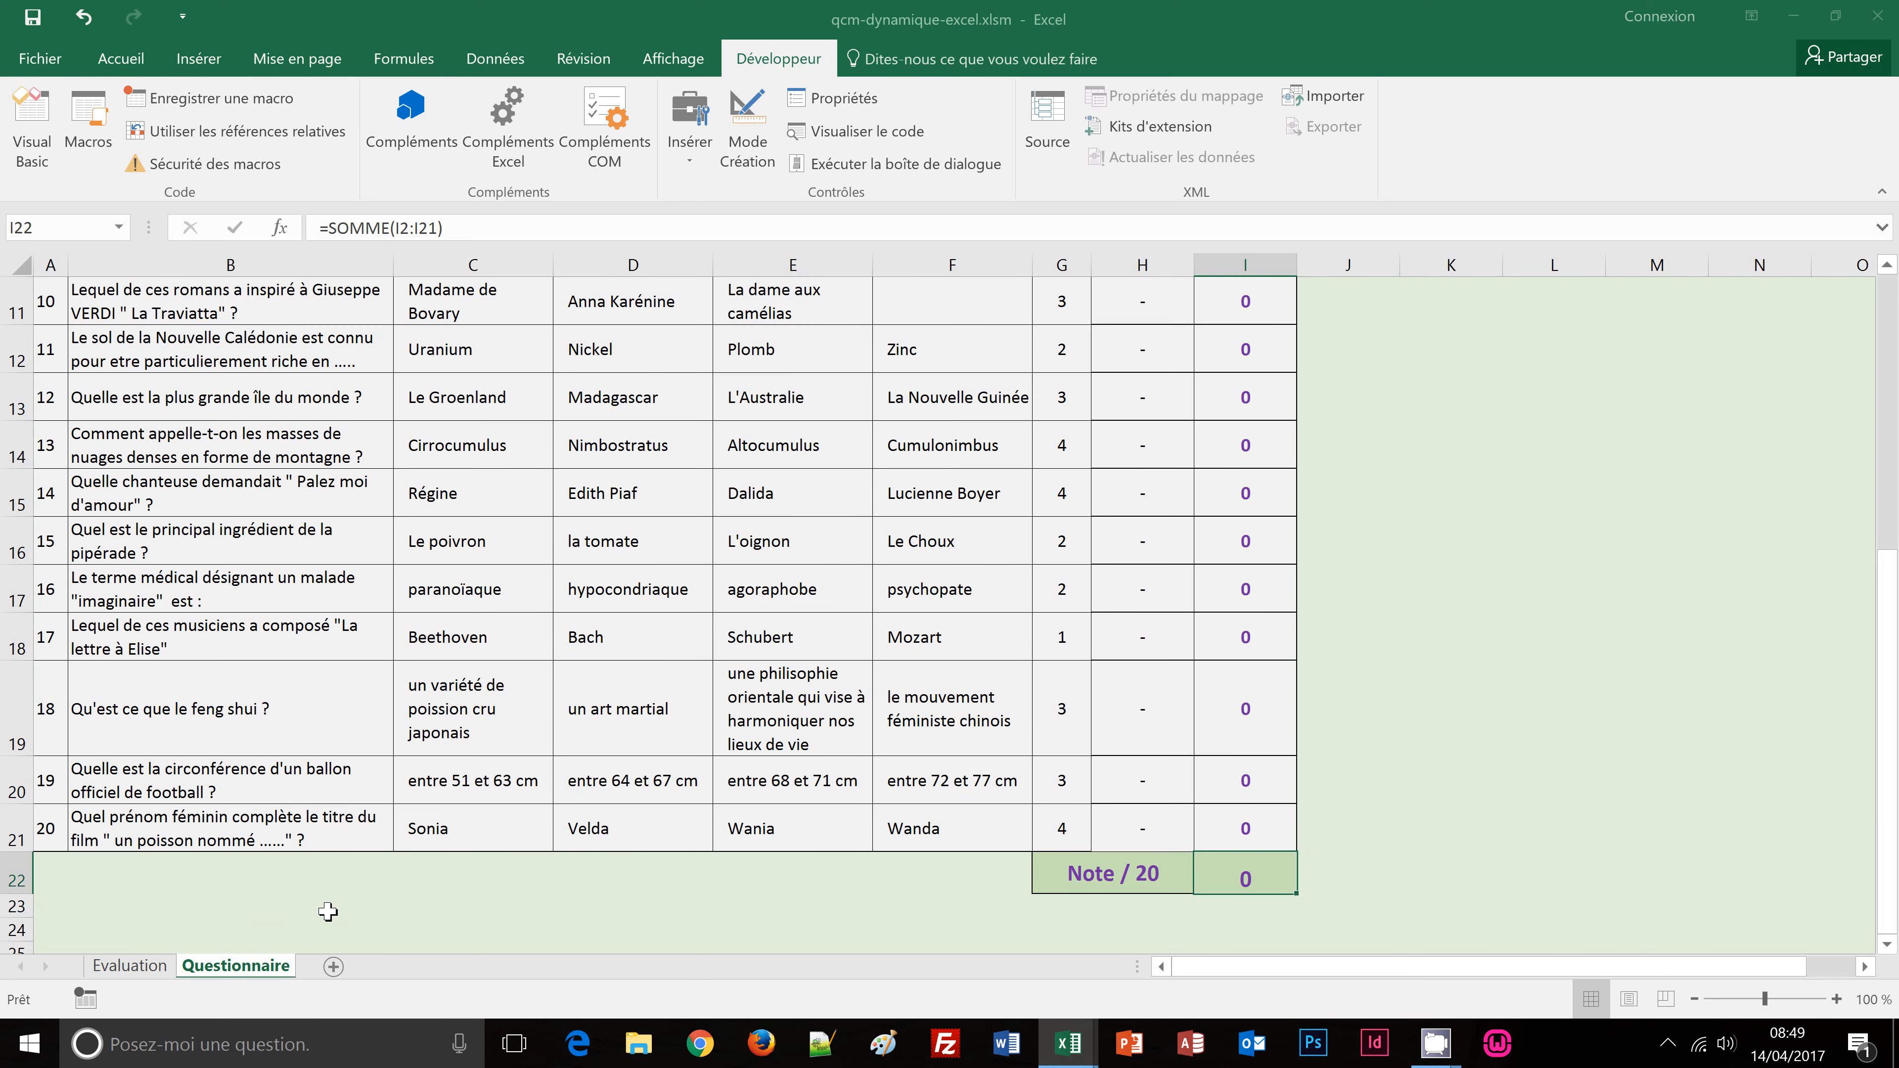
left_click(141, 967)
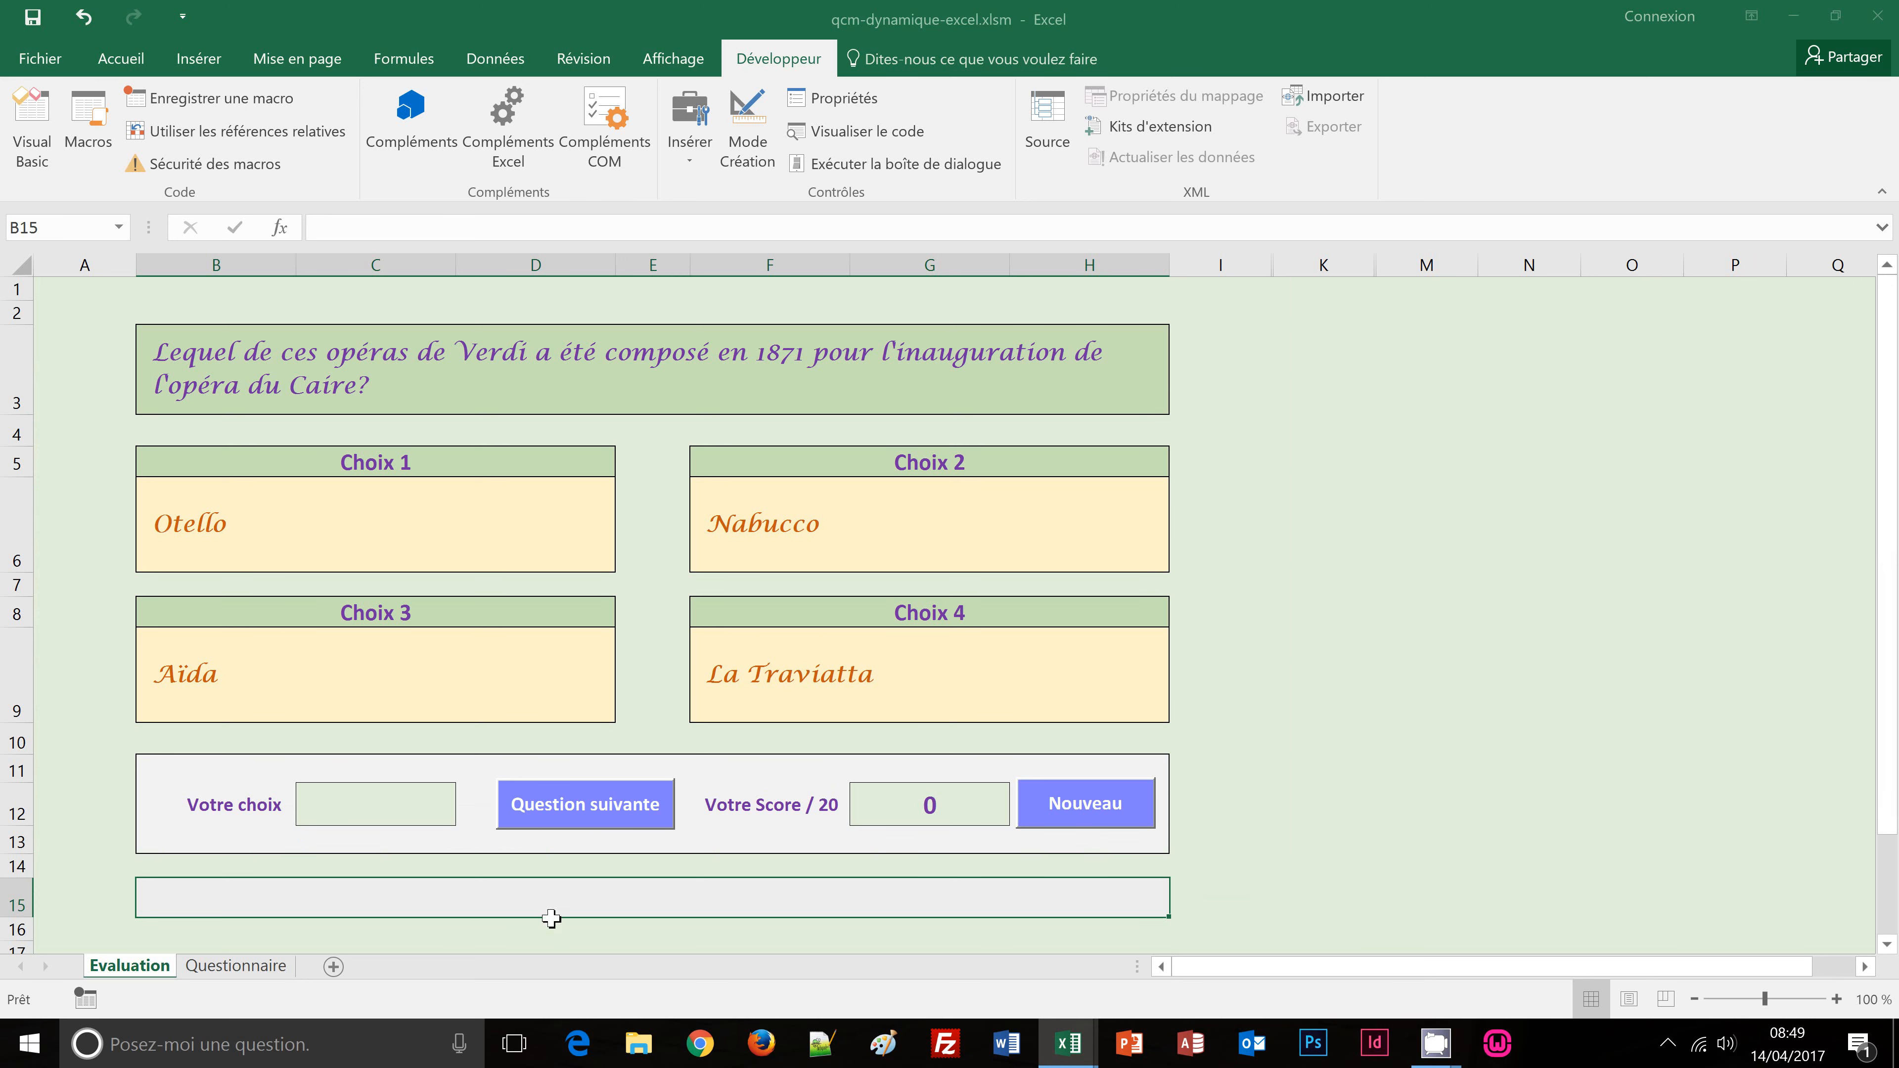
left_click(131, 60)
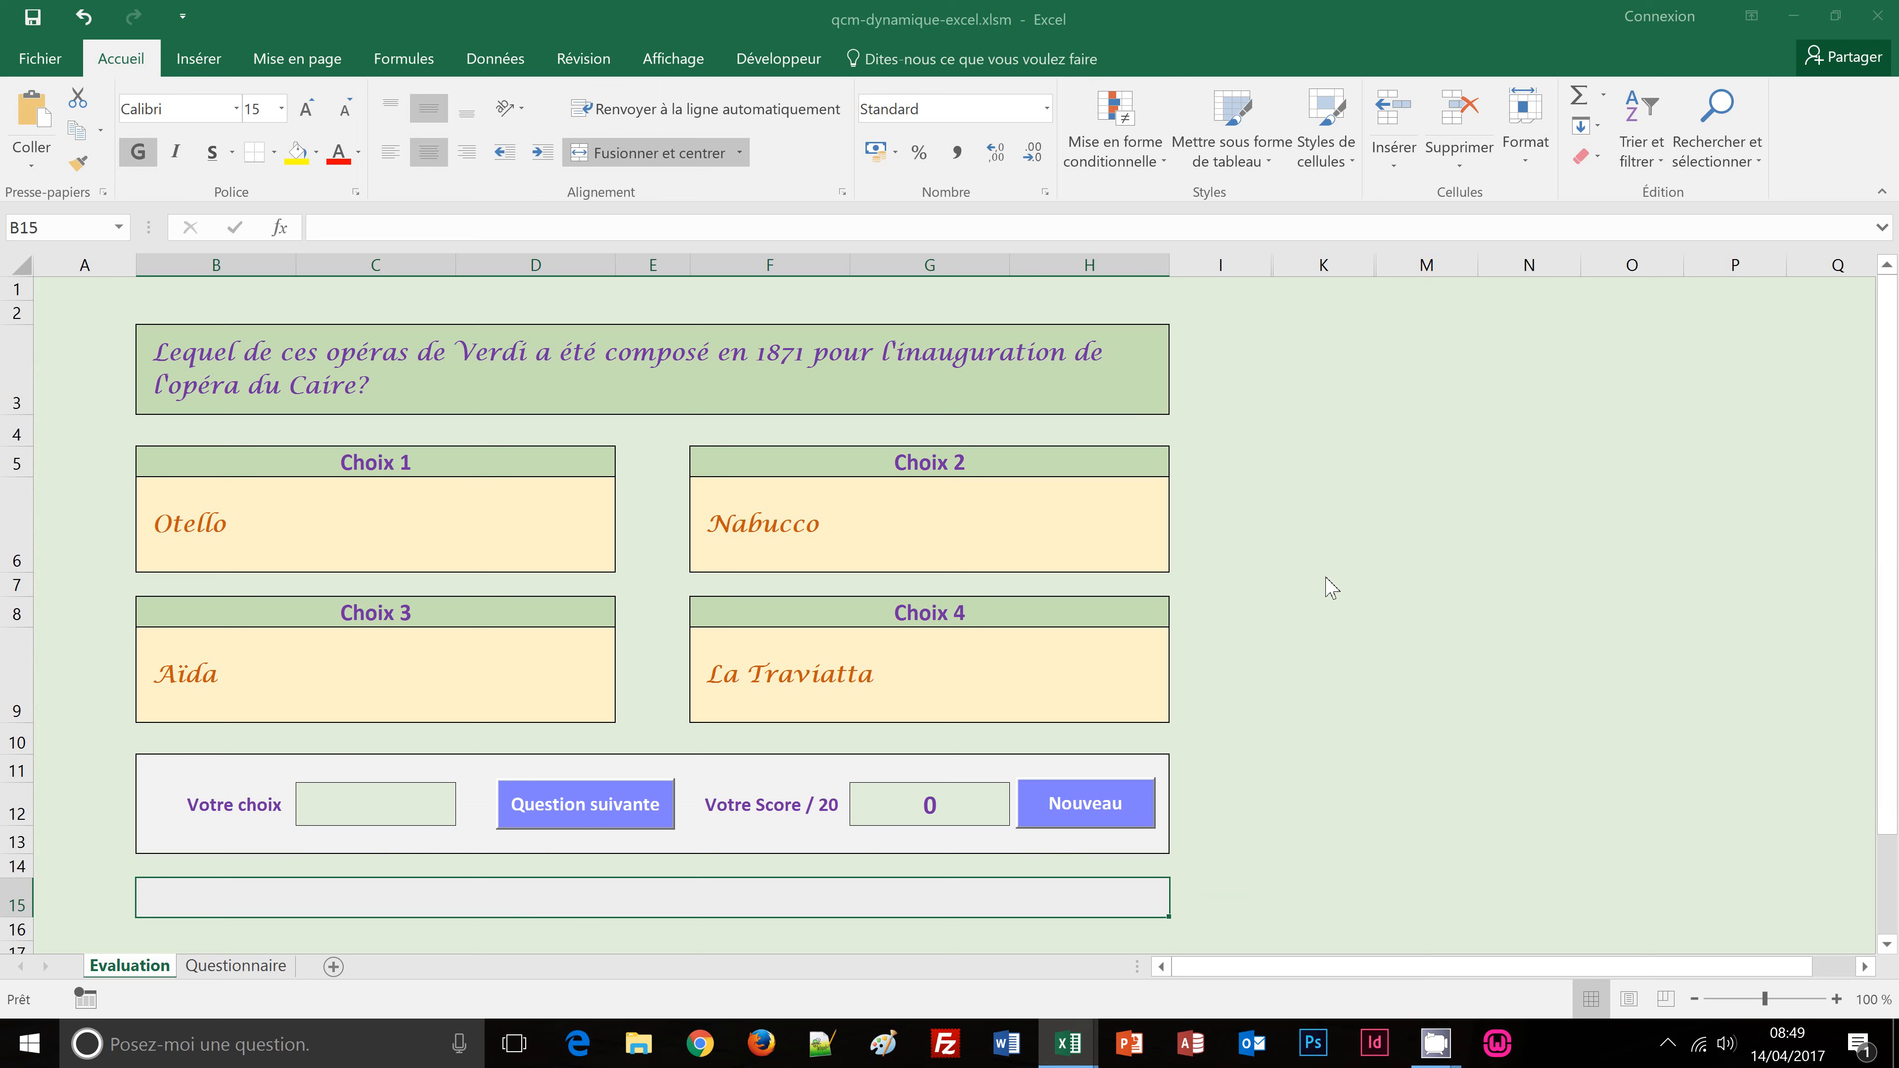
type("=")
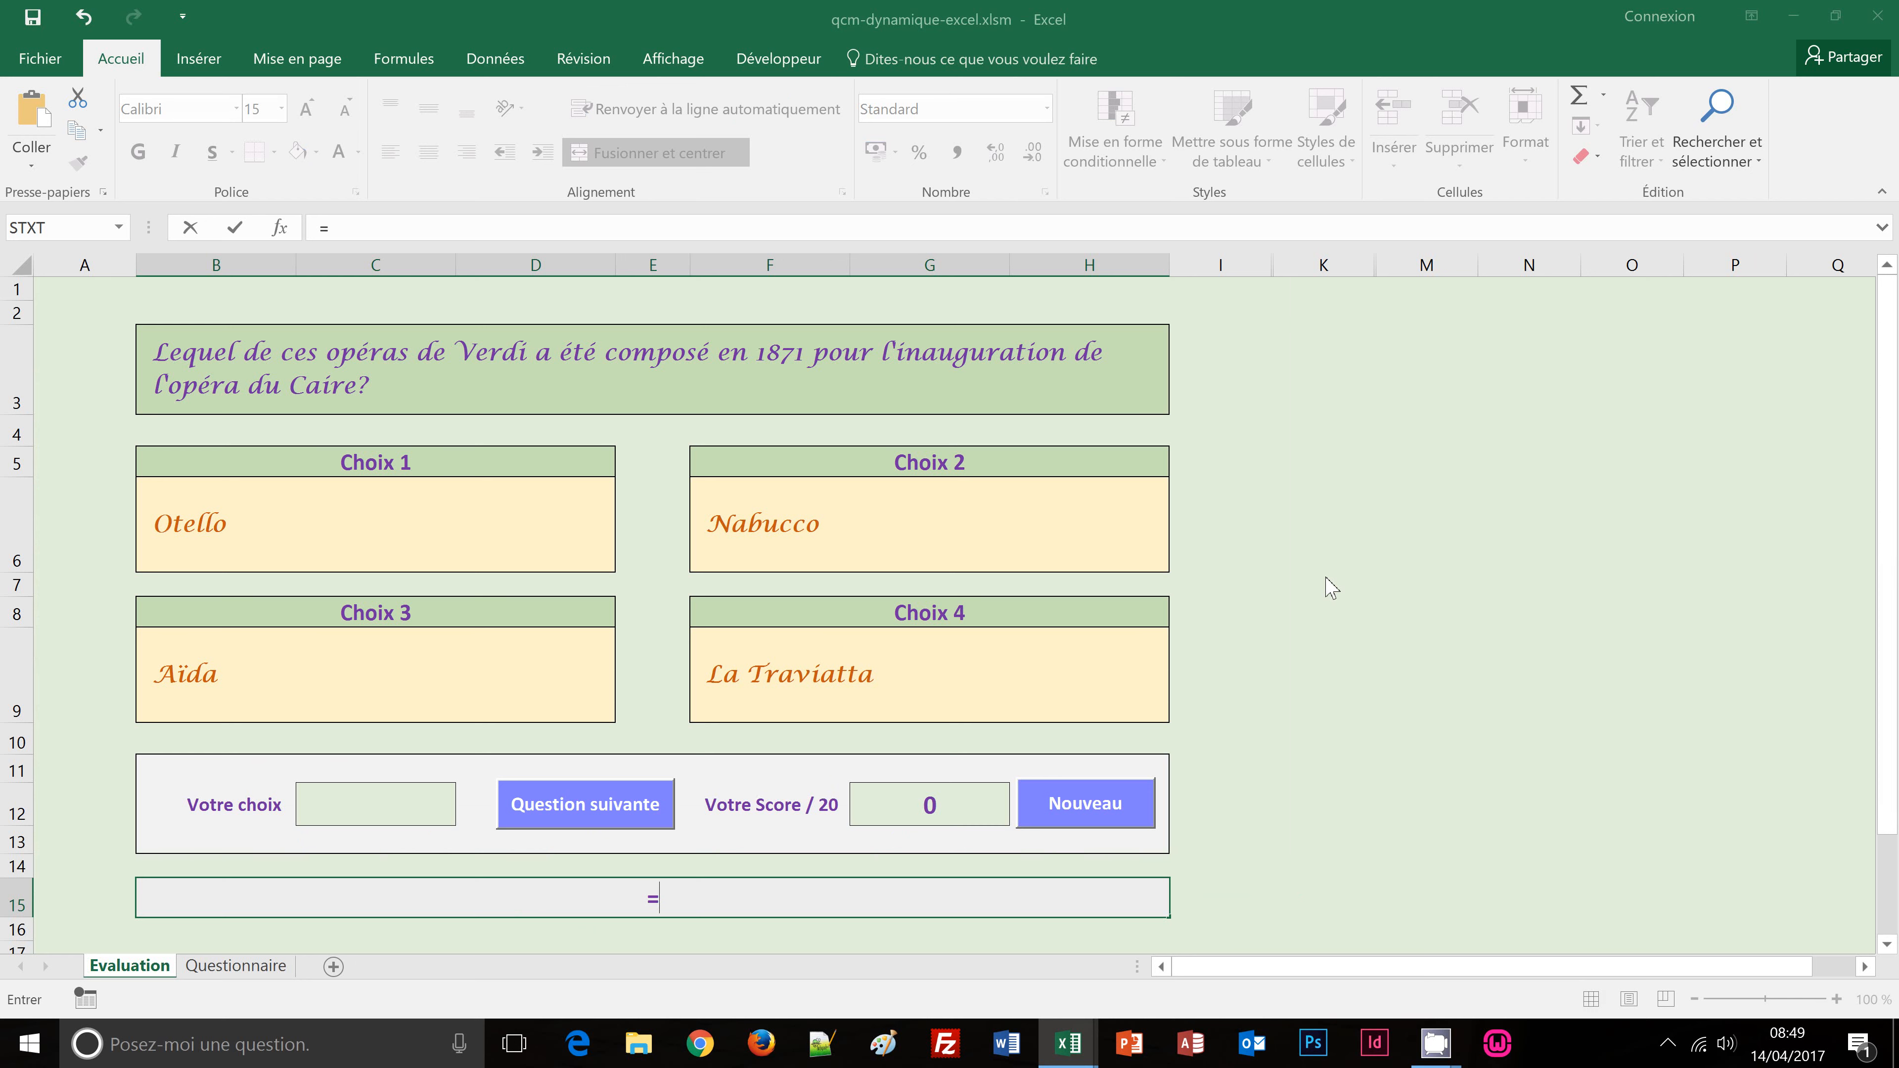
type("\"Nombre")
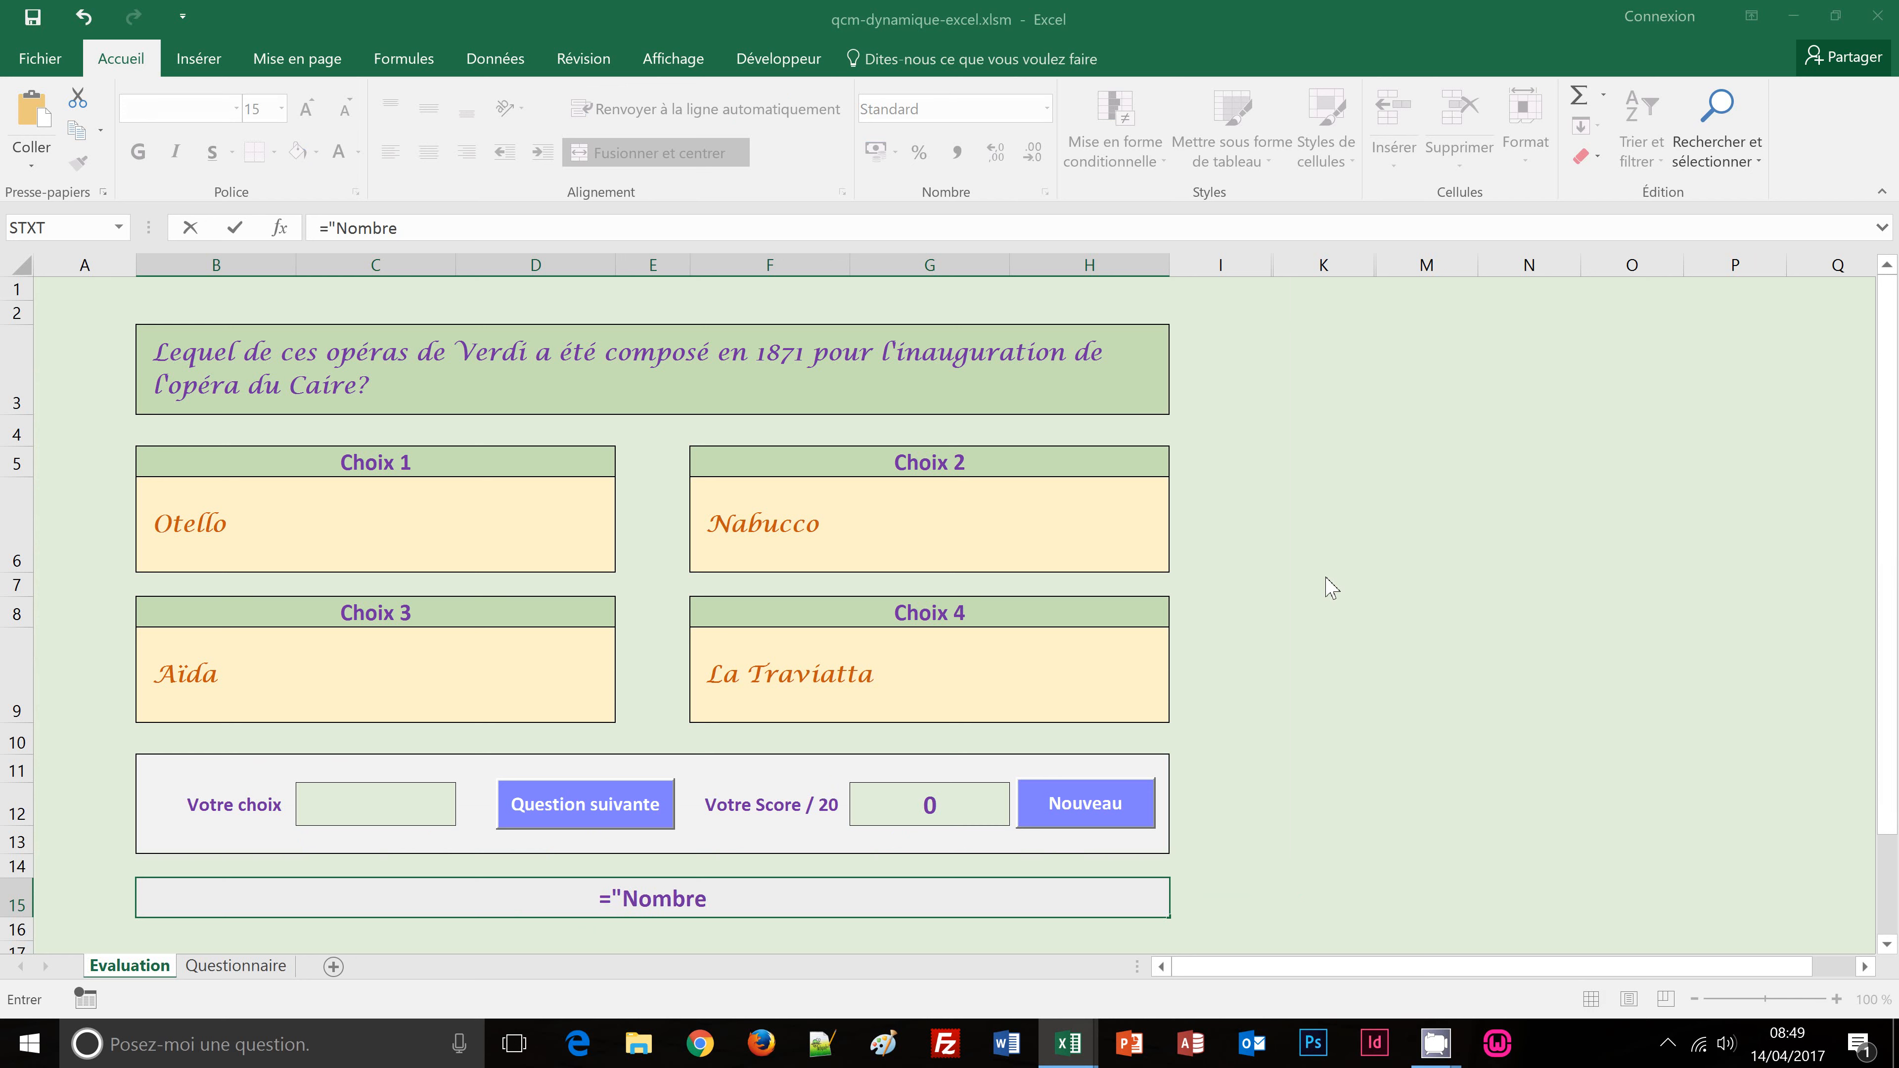
type(" de q")
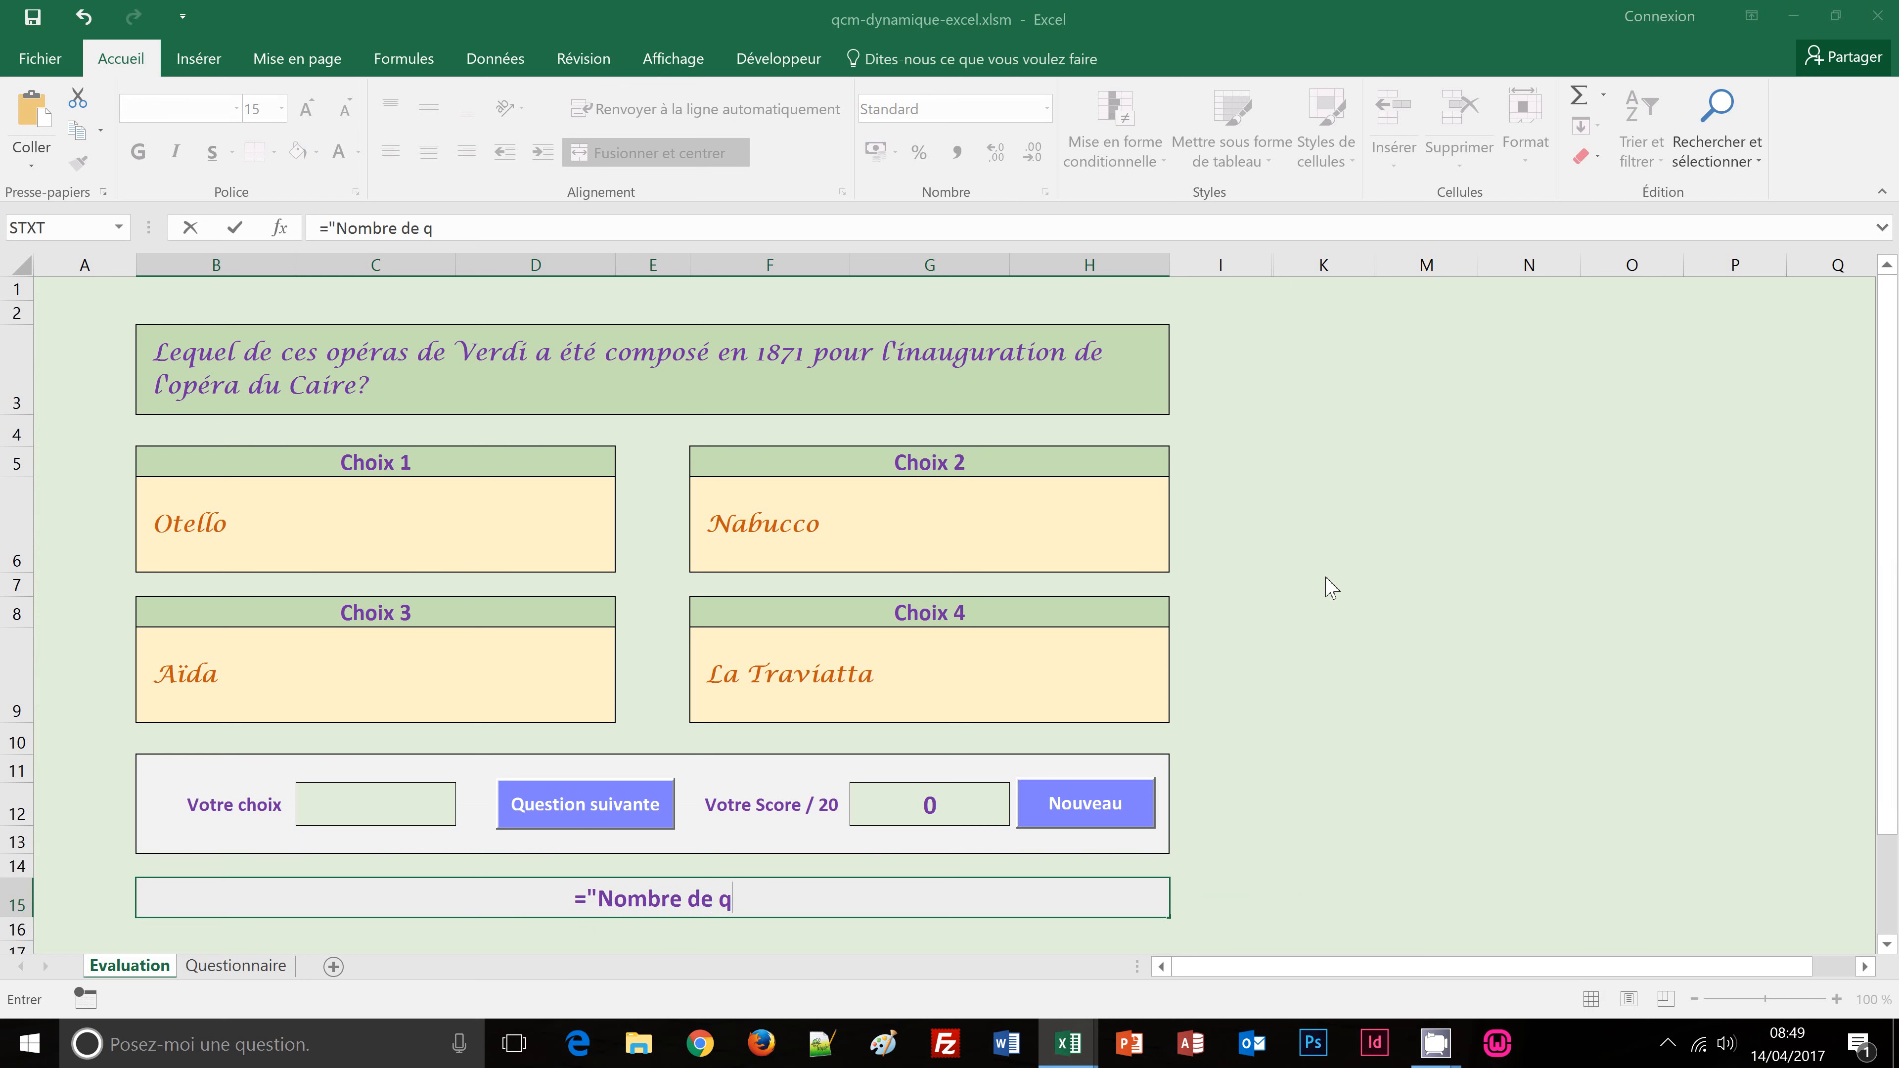
type("uestions ")
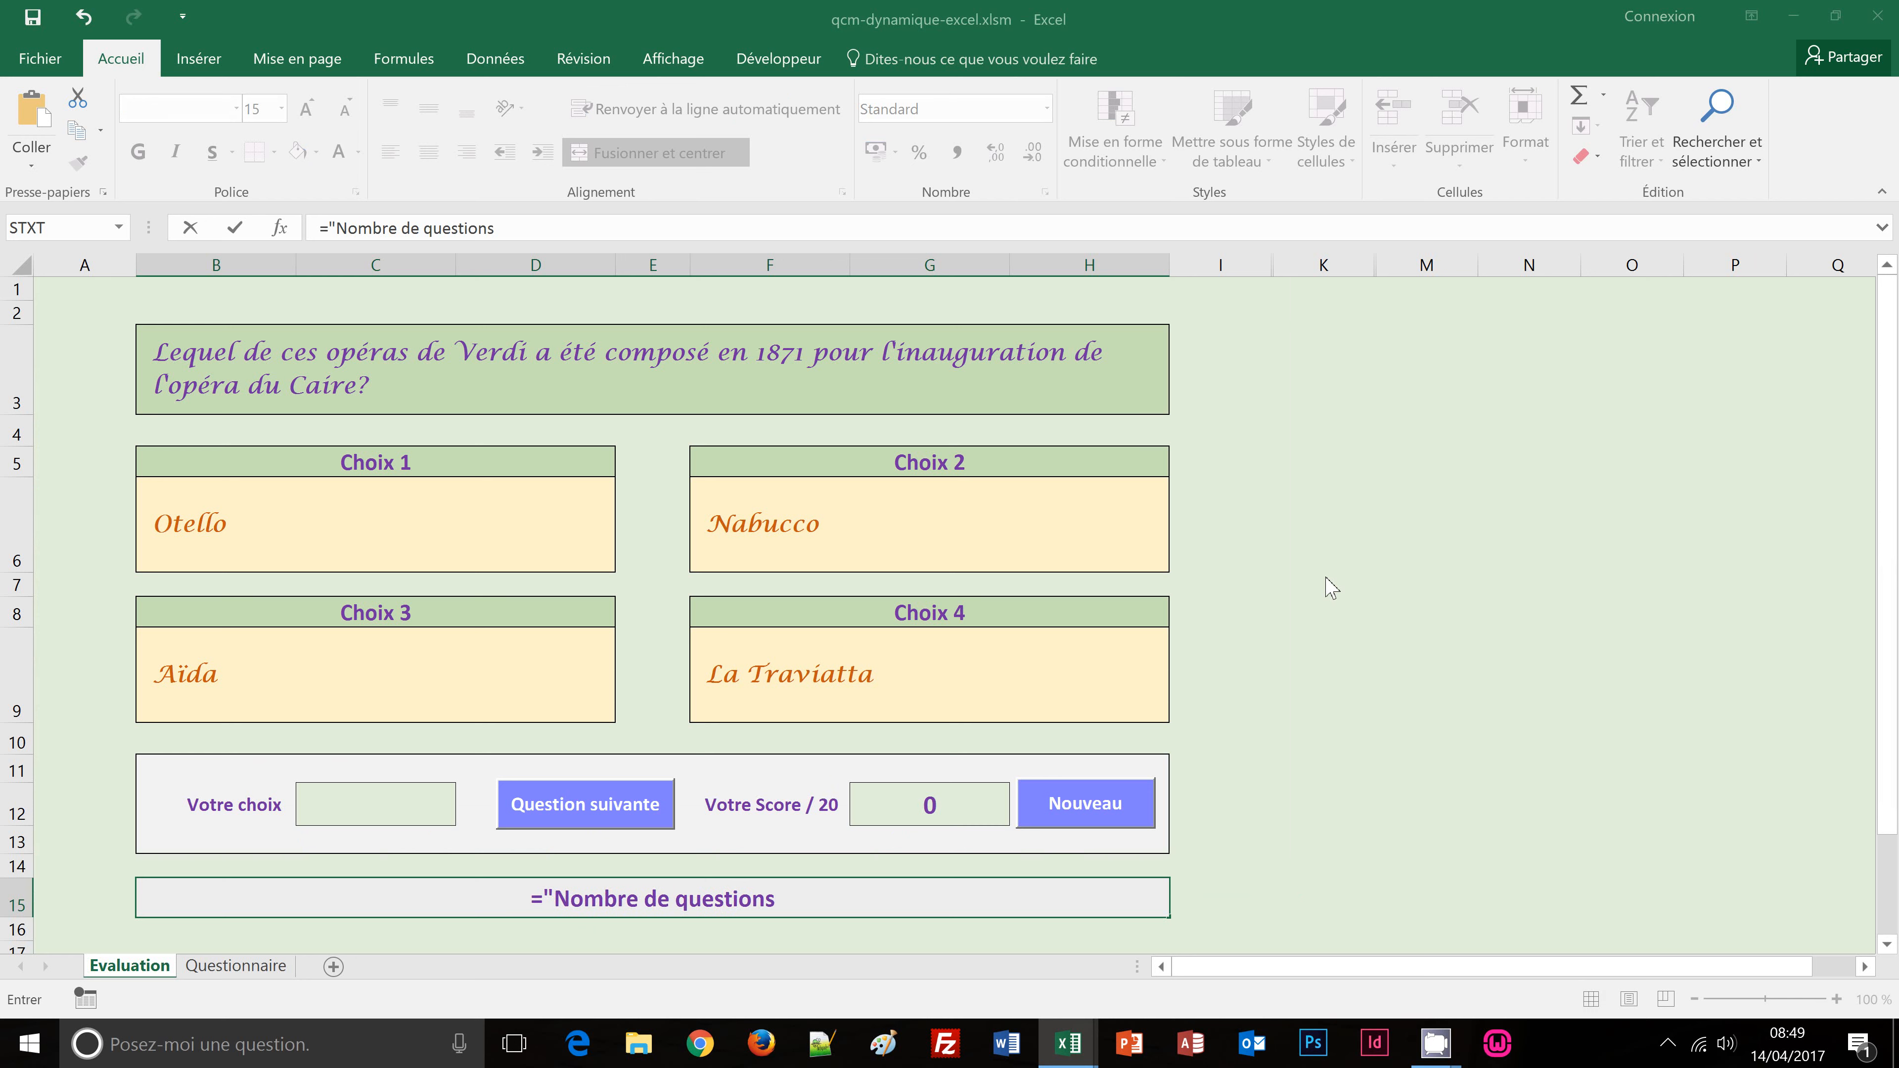
type("restantes")
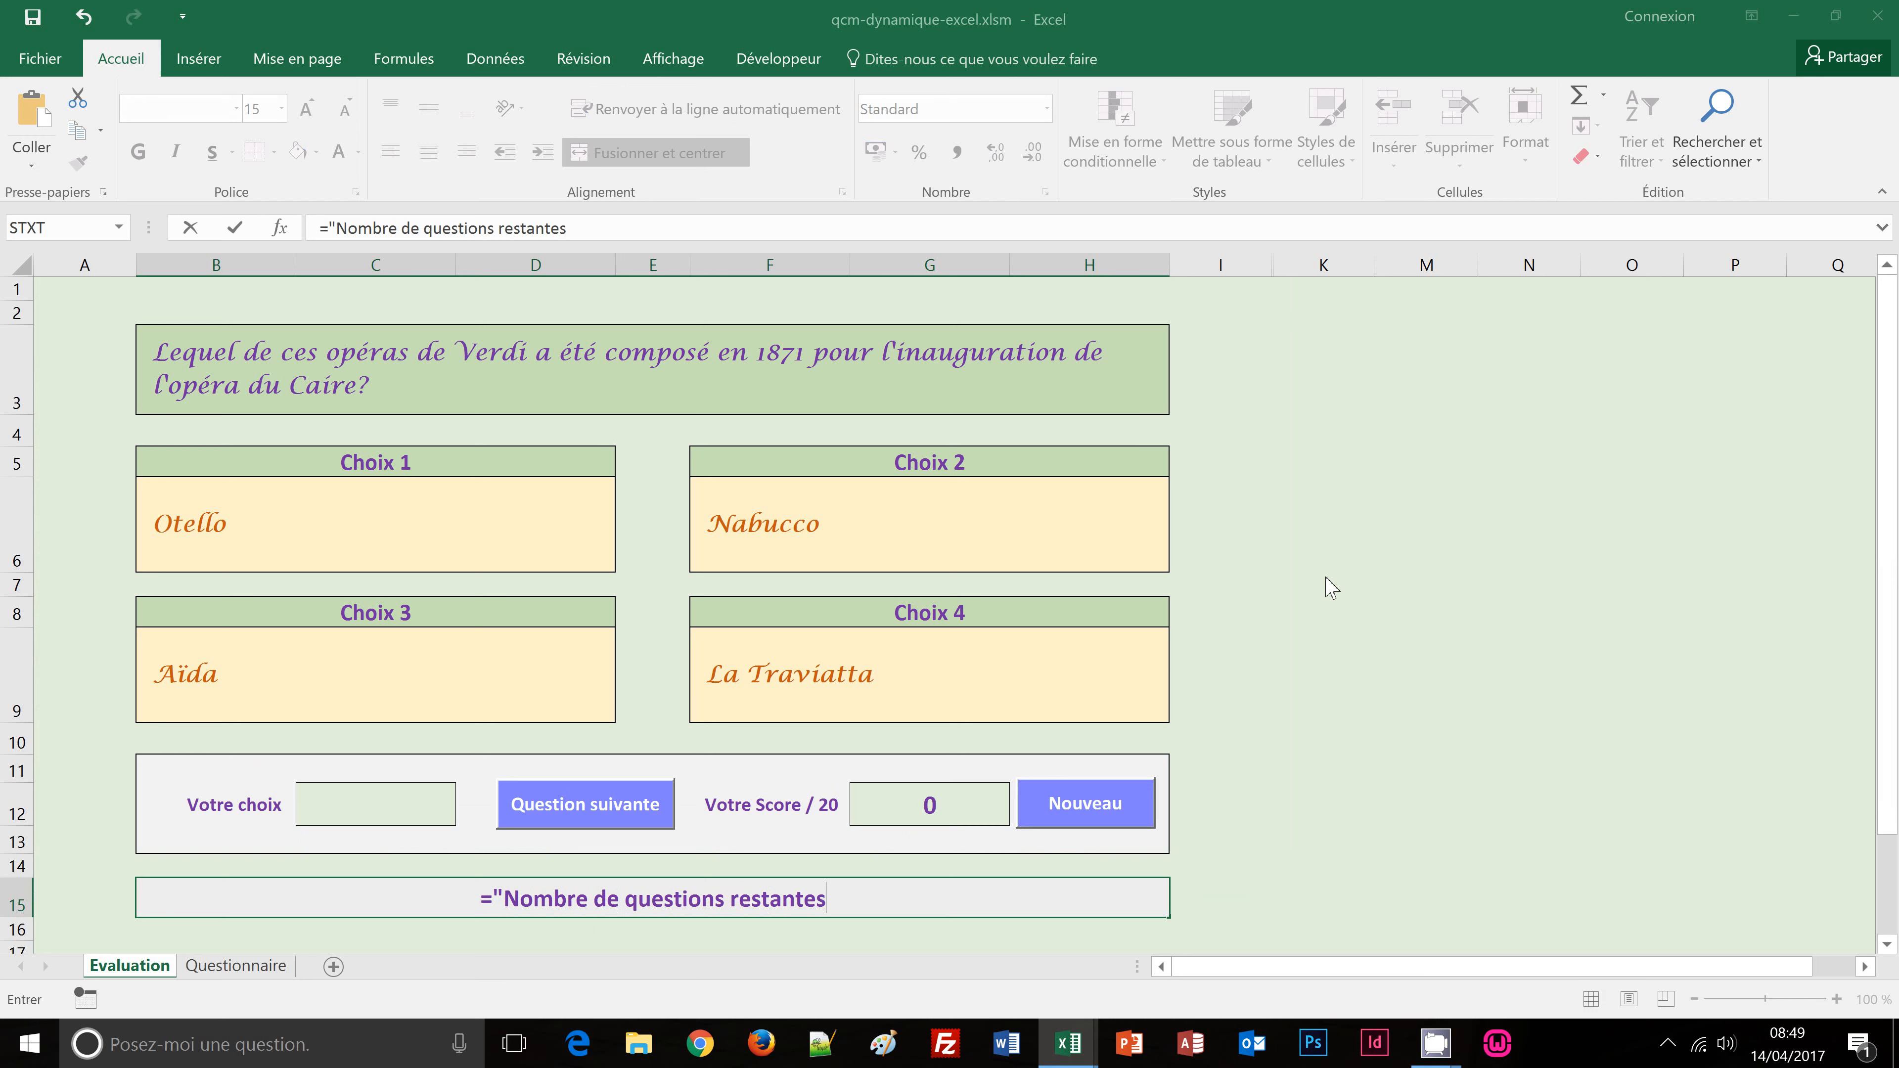
type(" :")
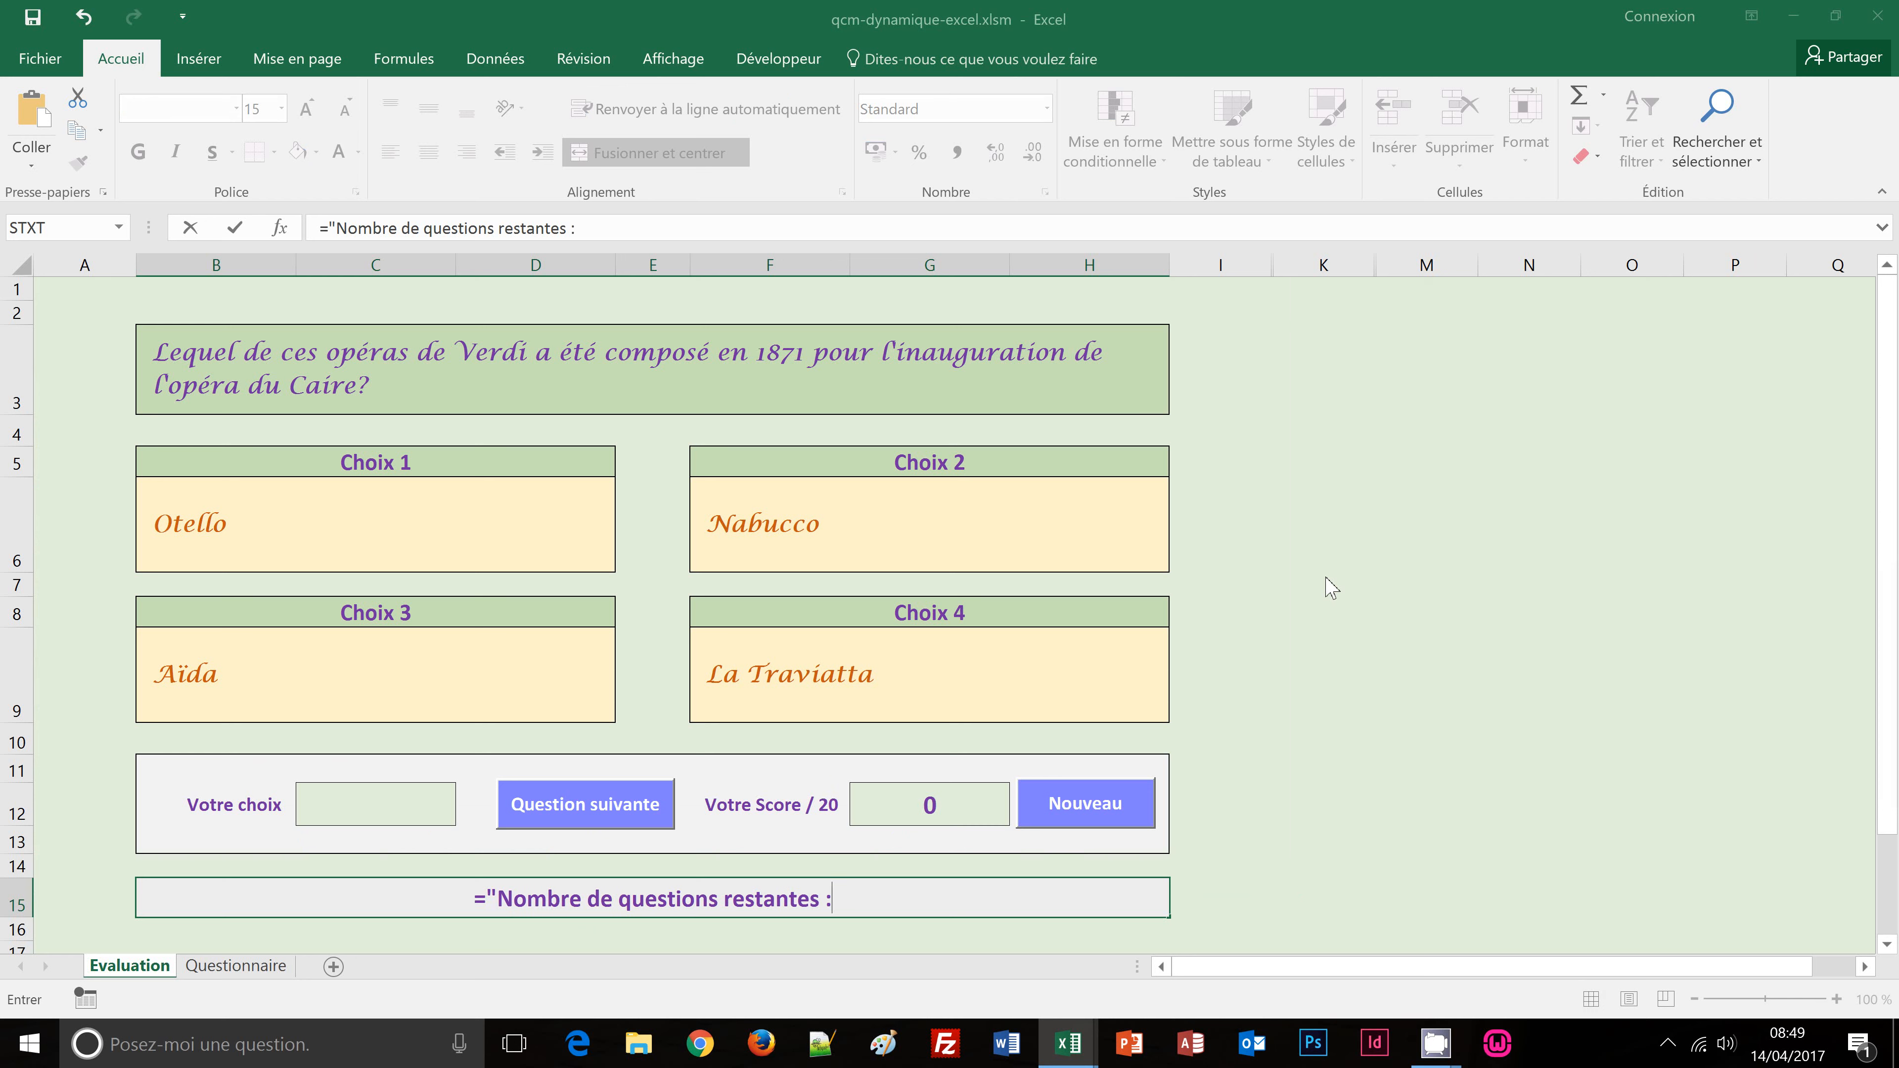
type(" \" &")
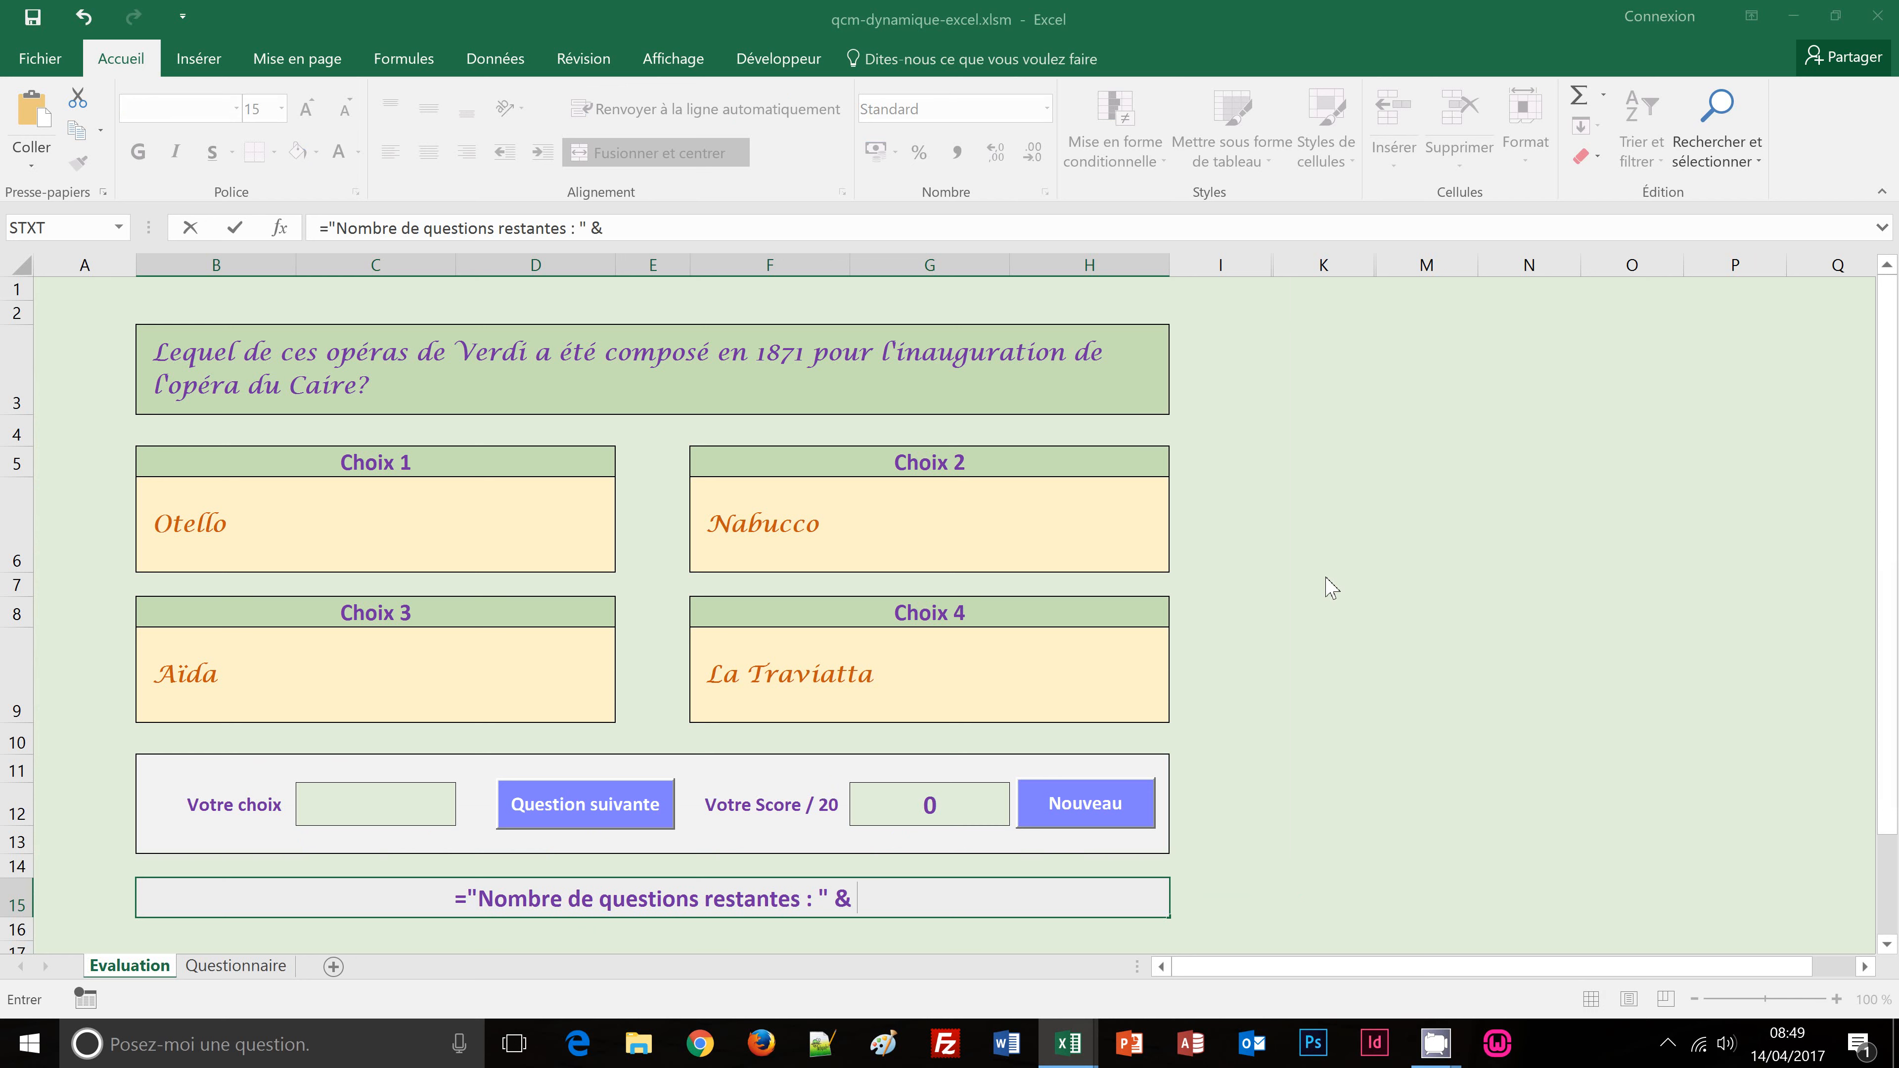
Step: Complete the B15 formula with (20-NBCAR(J12)) to compute the remaining questions, keeping the cell selected
type(" (")
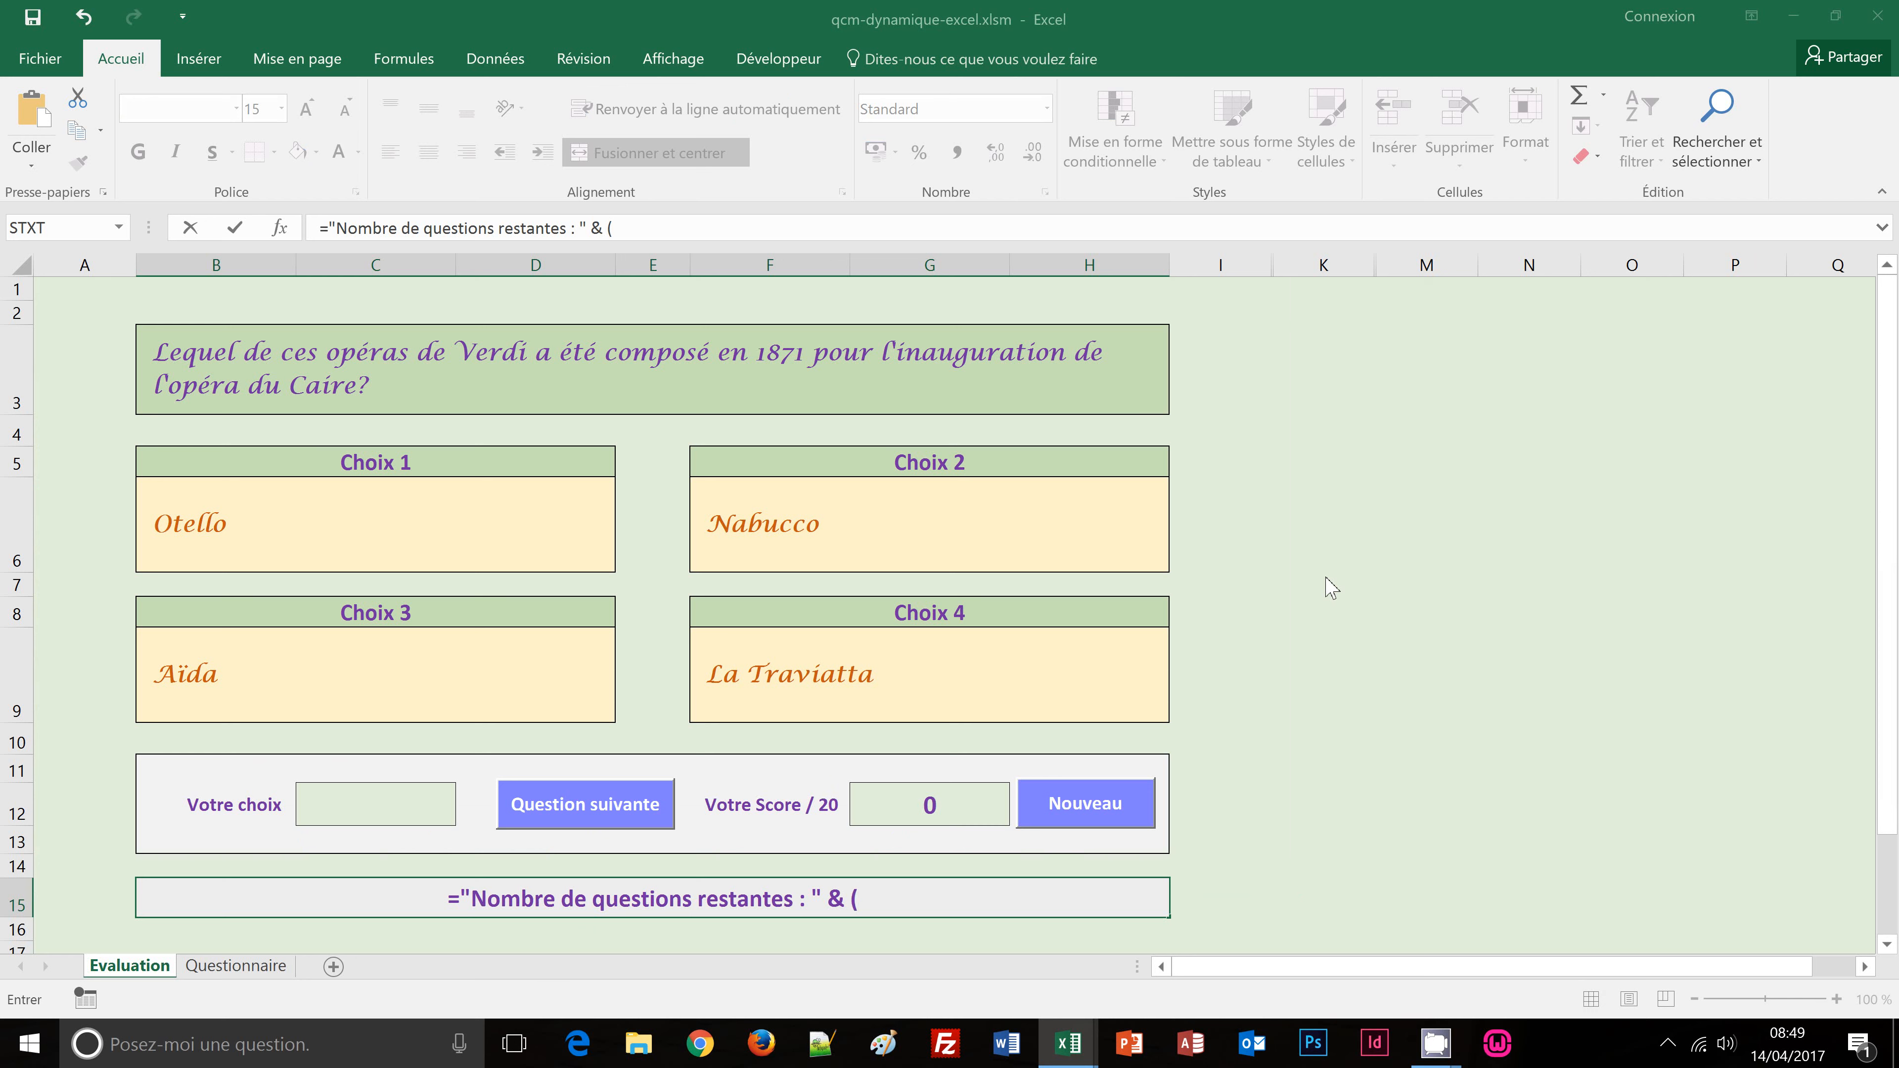
type("20")
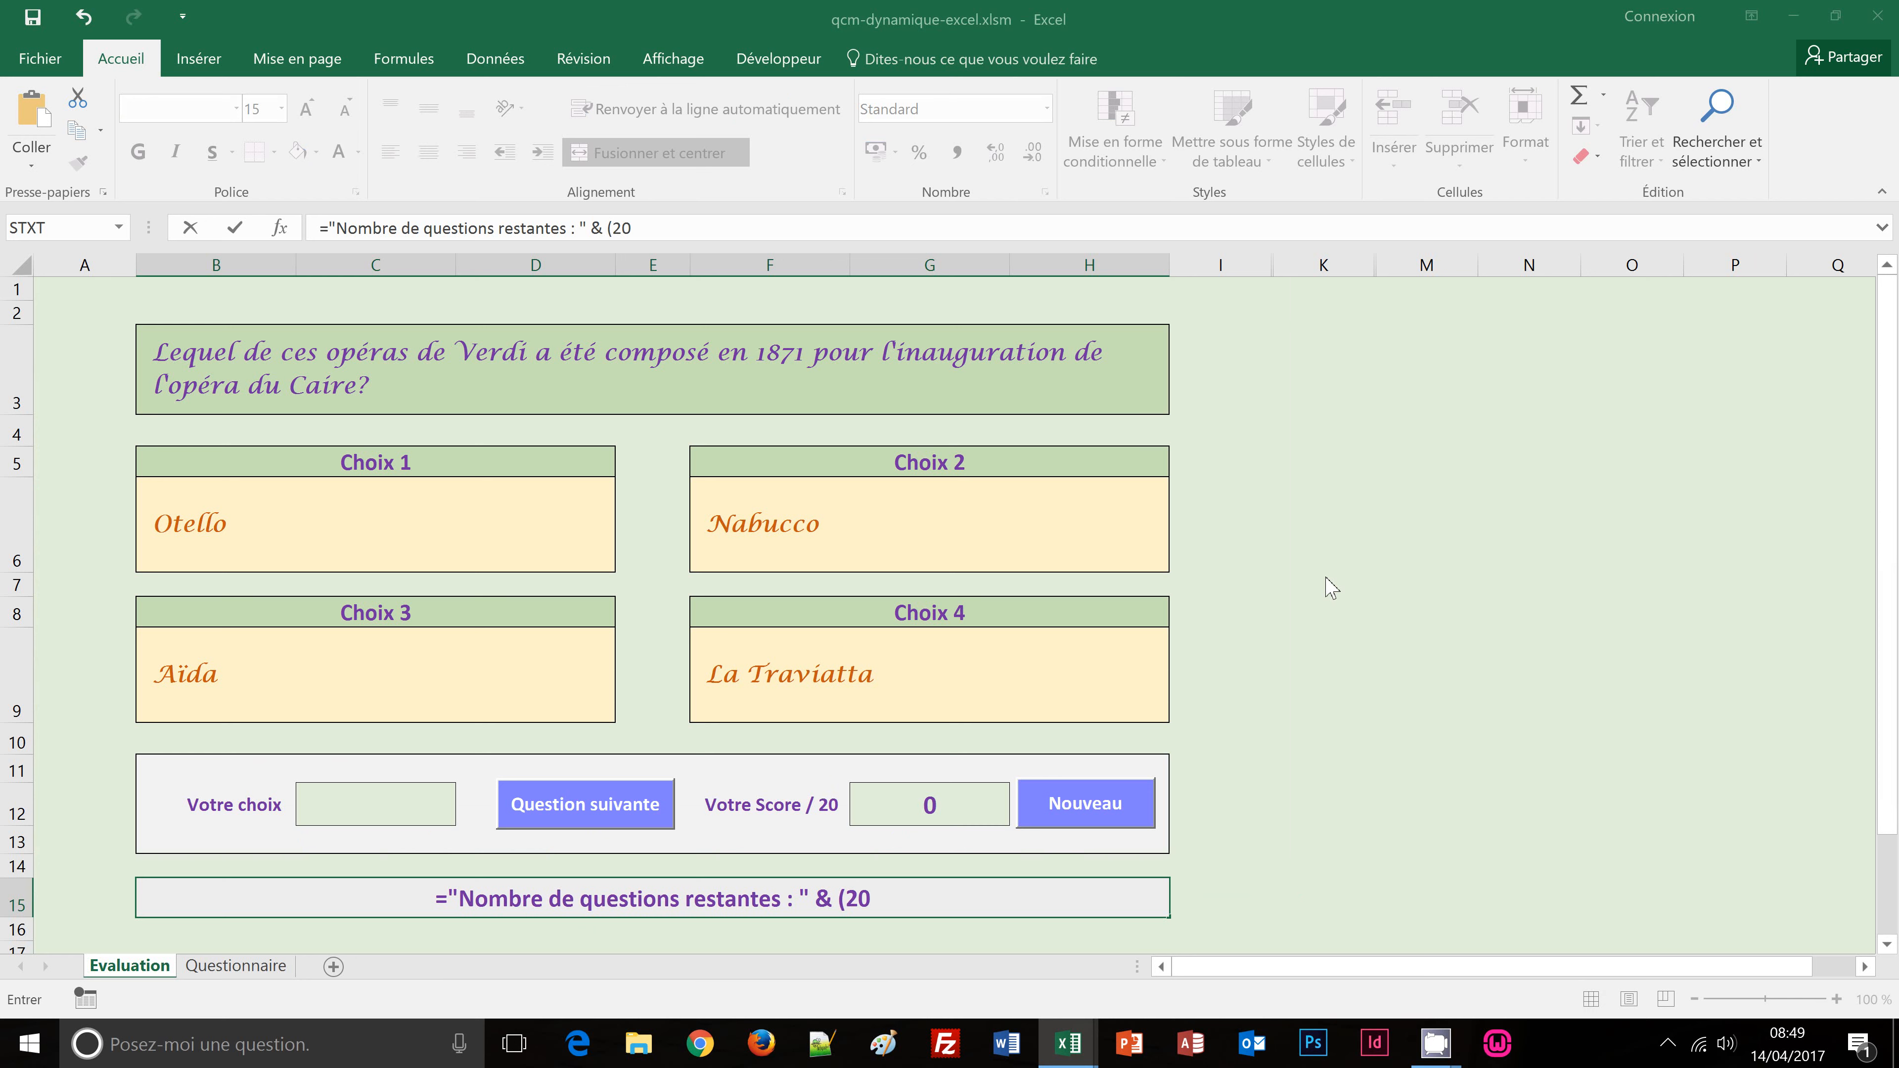
type("-")
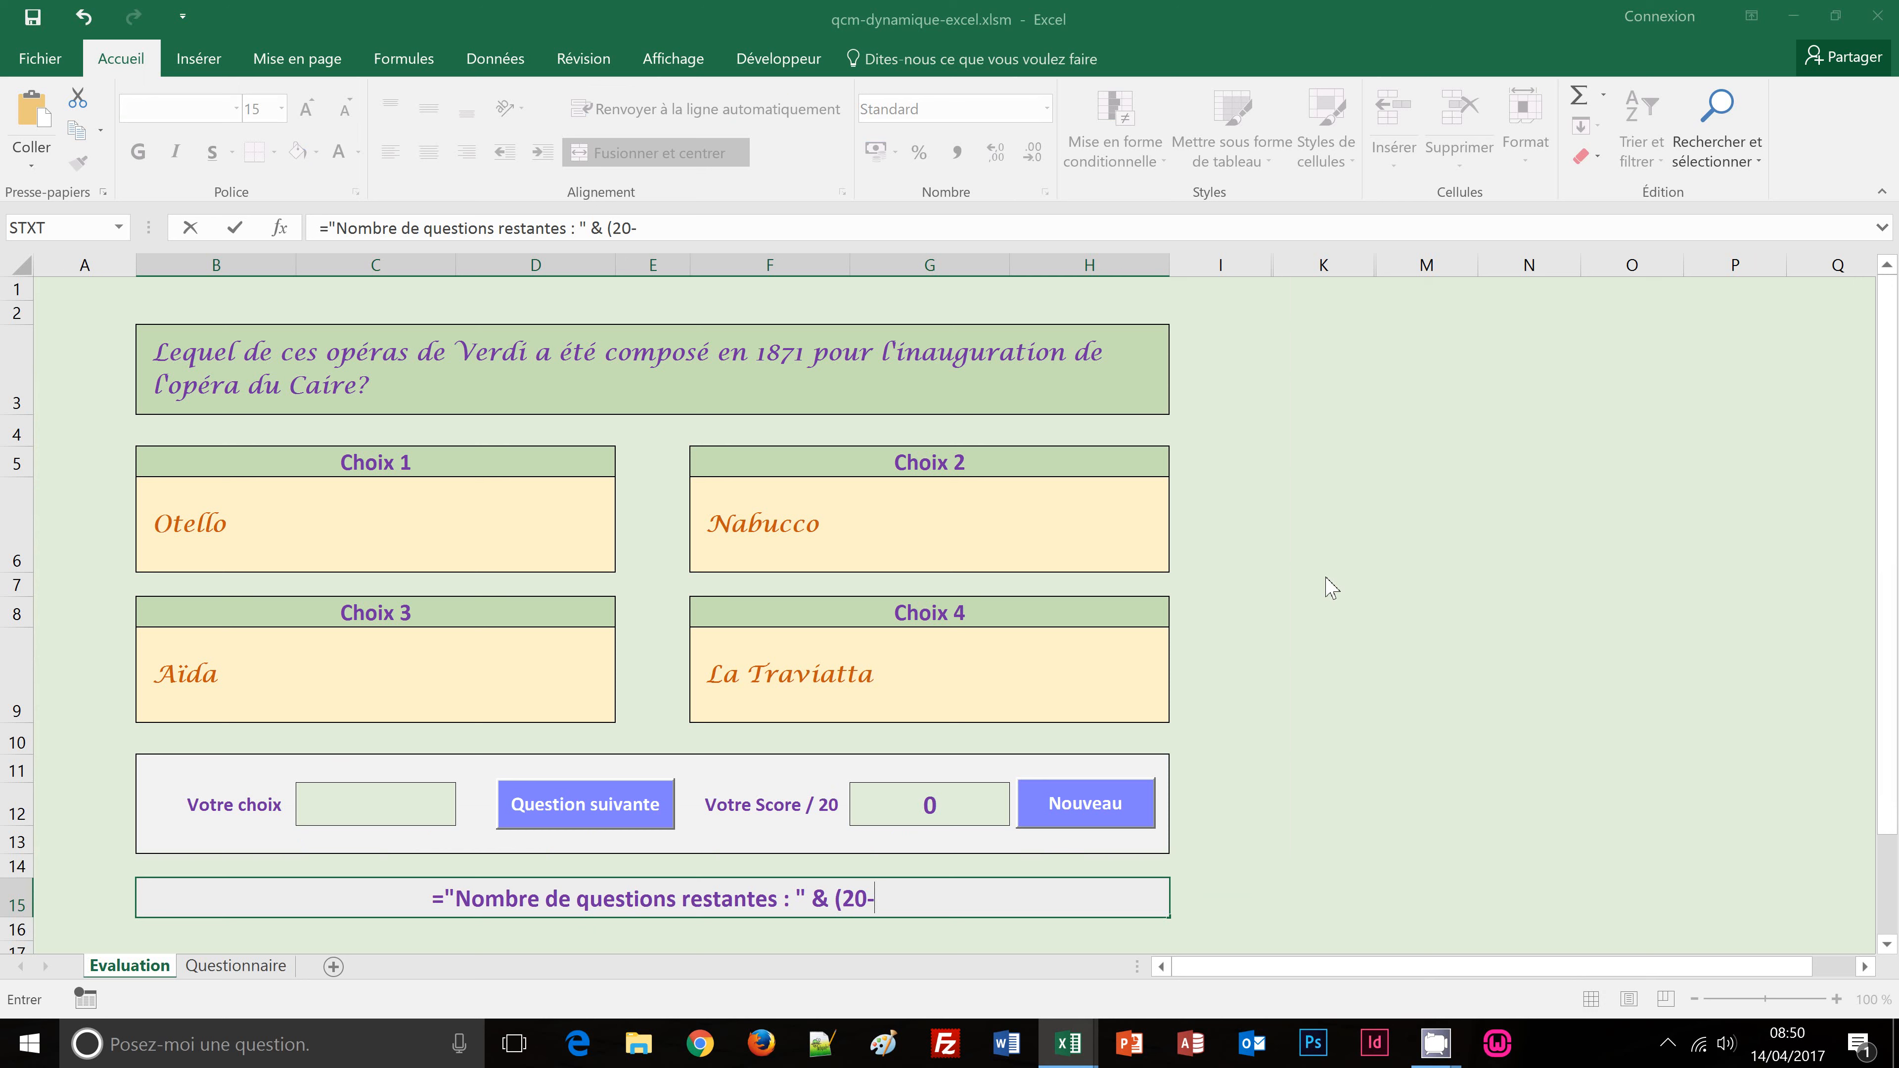
type("nb")
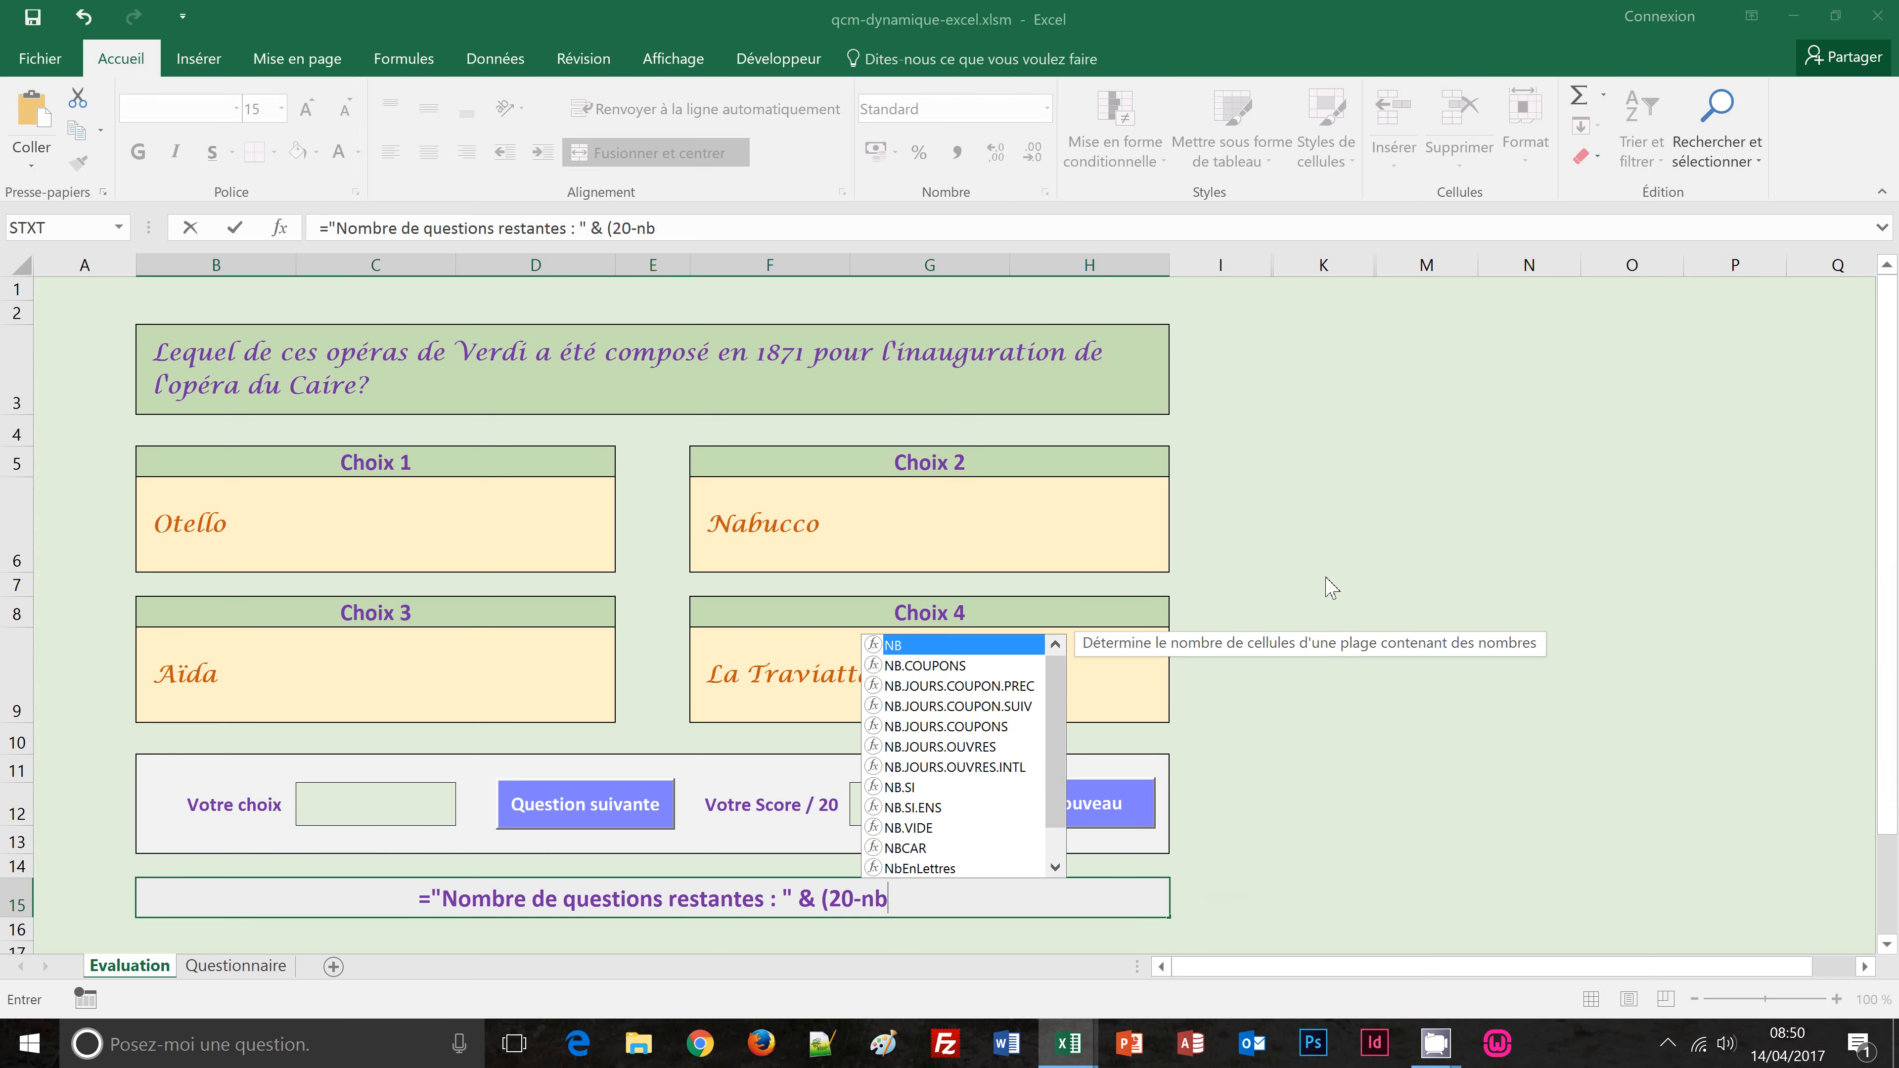
type("car")
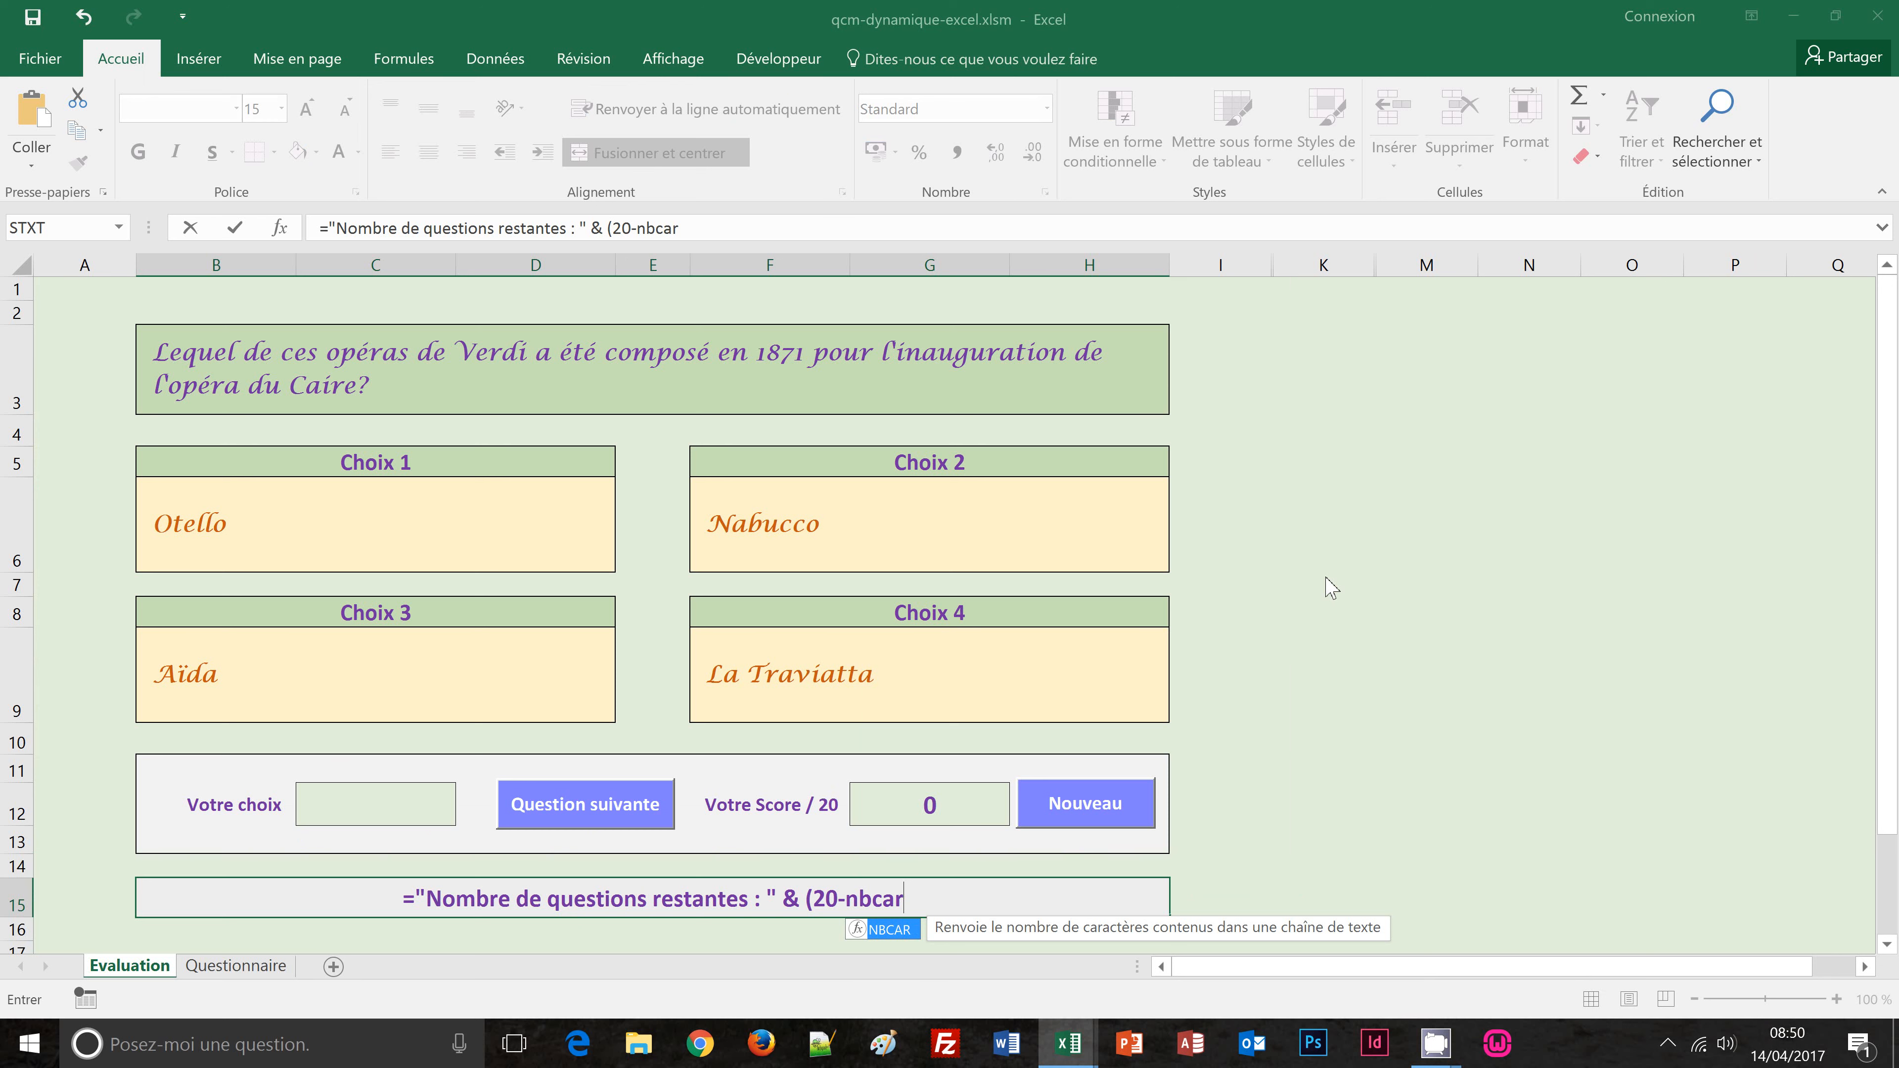
type("(")
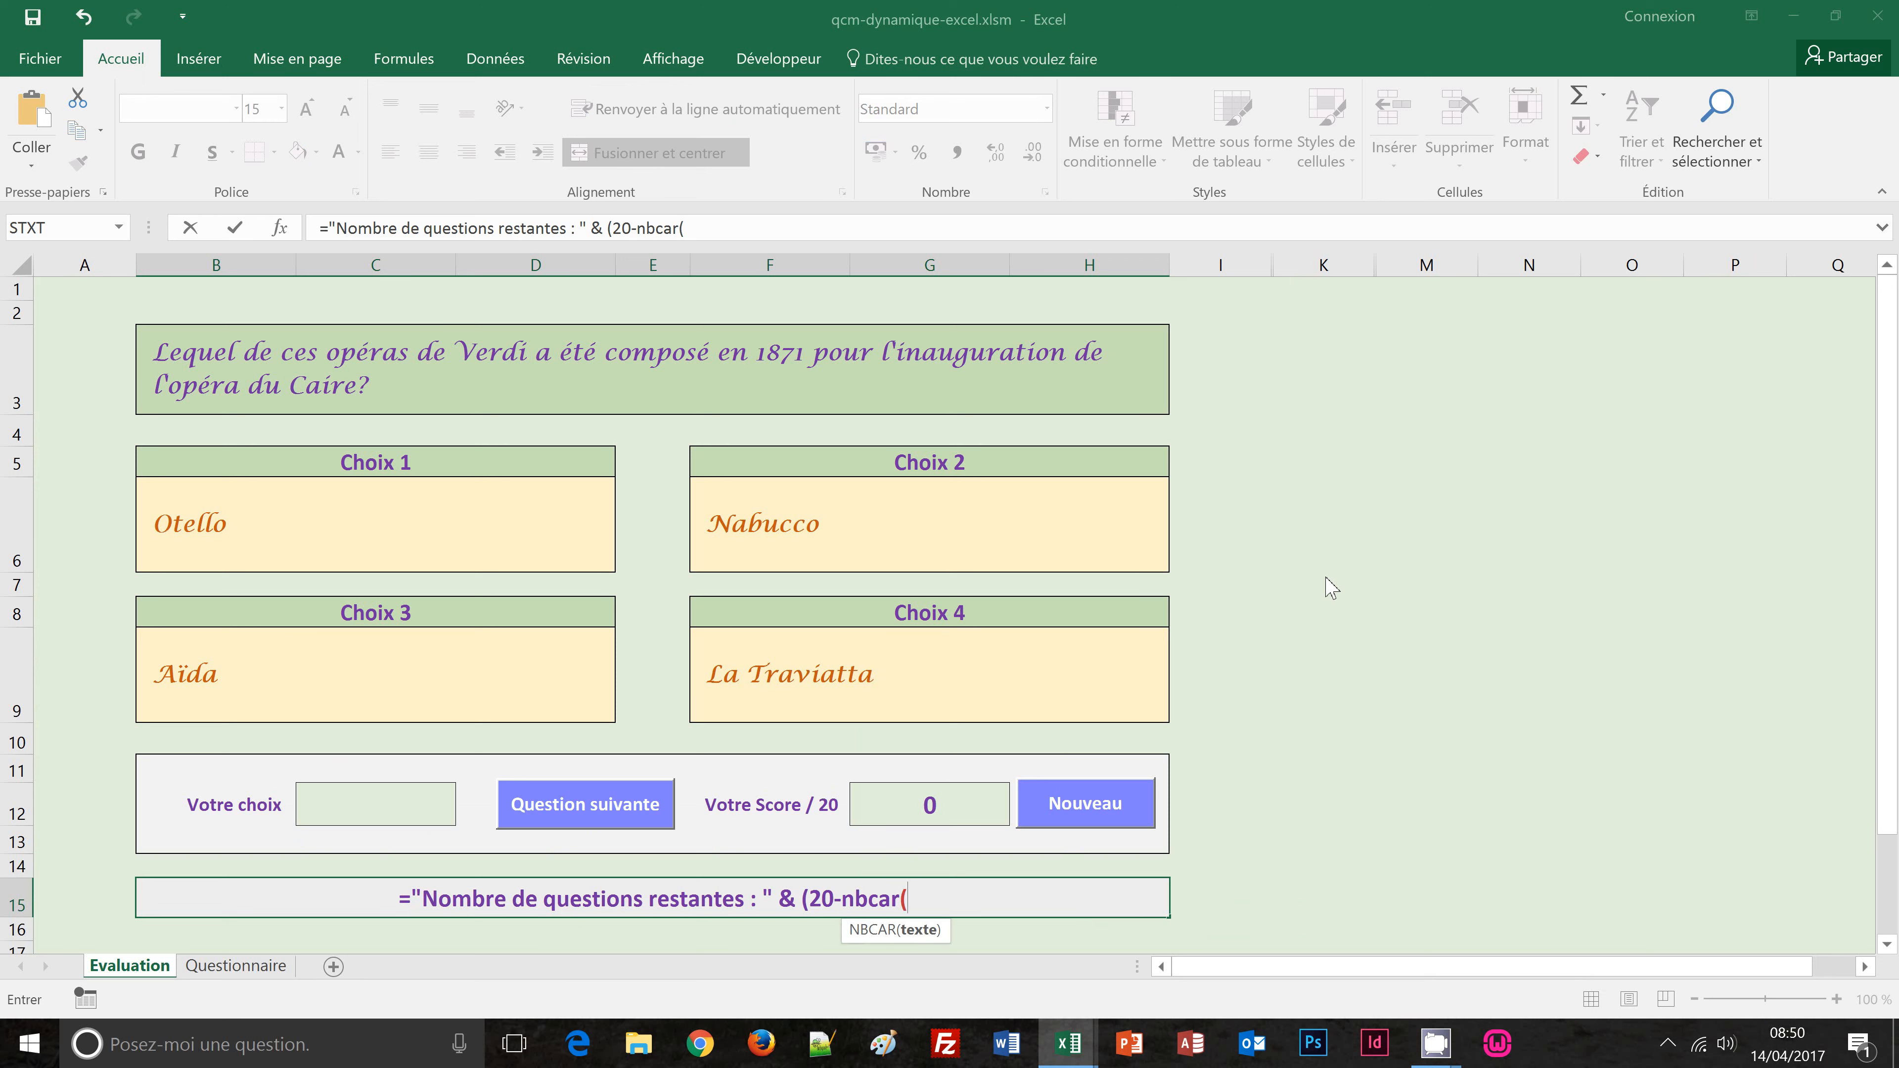
type("j")
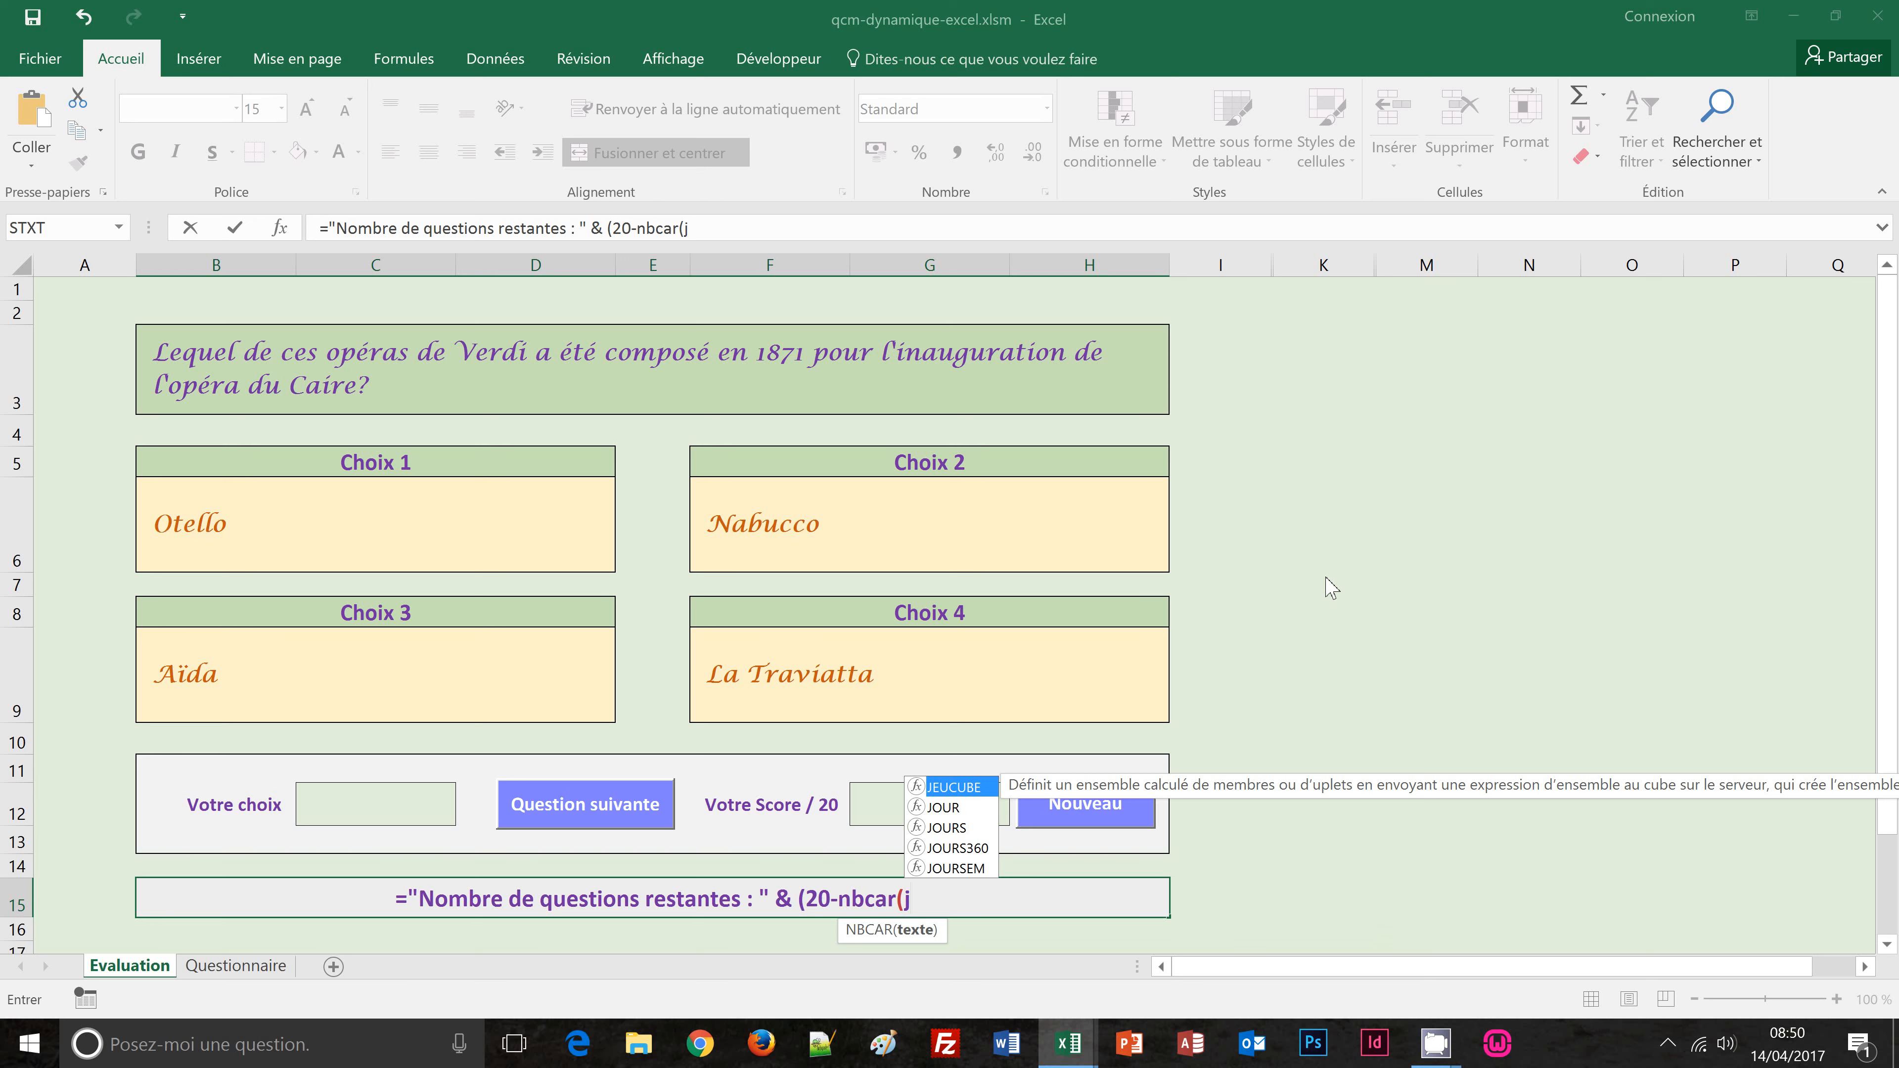
type("12)")
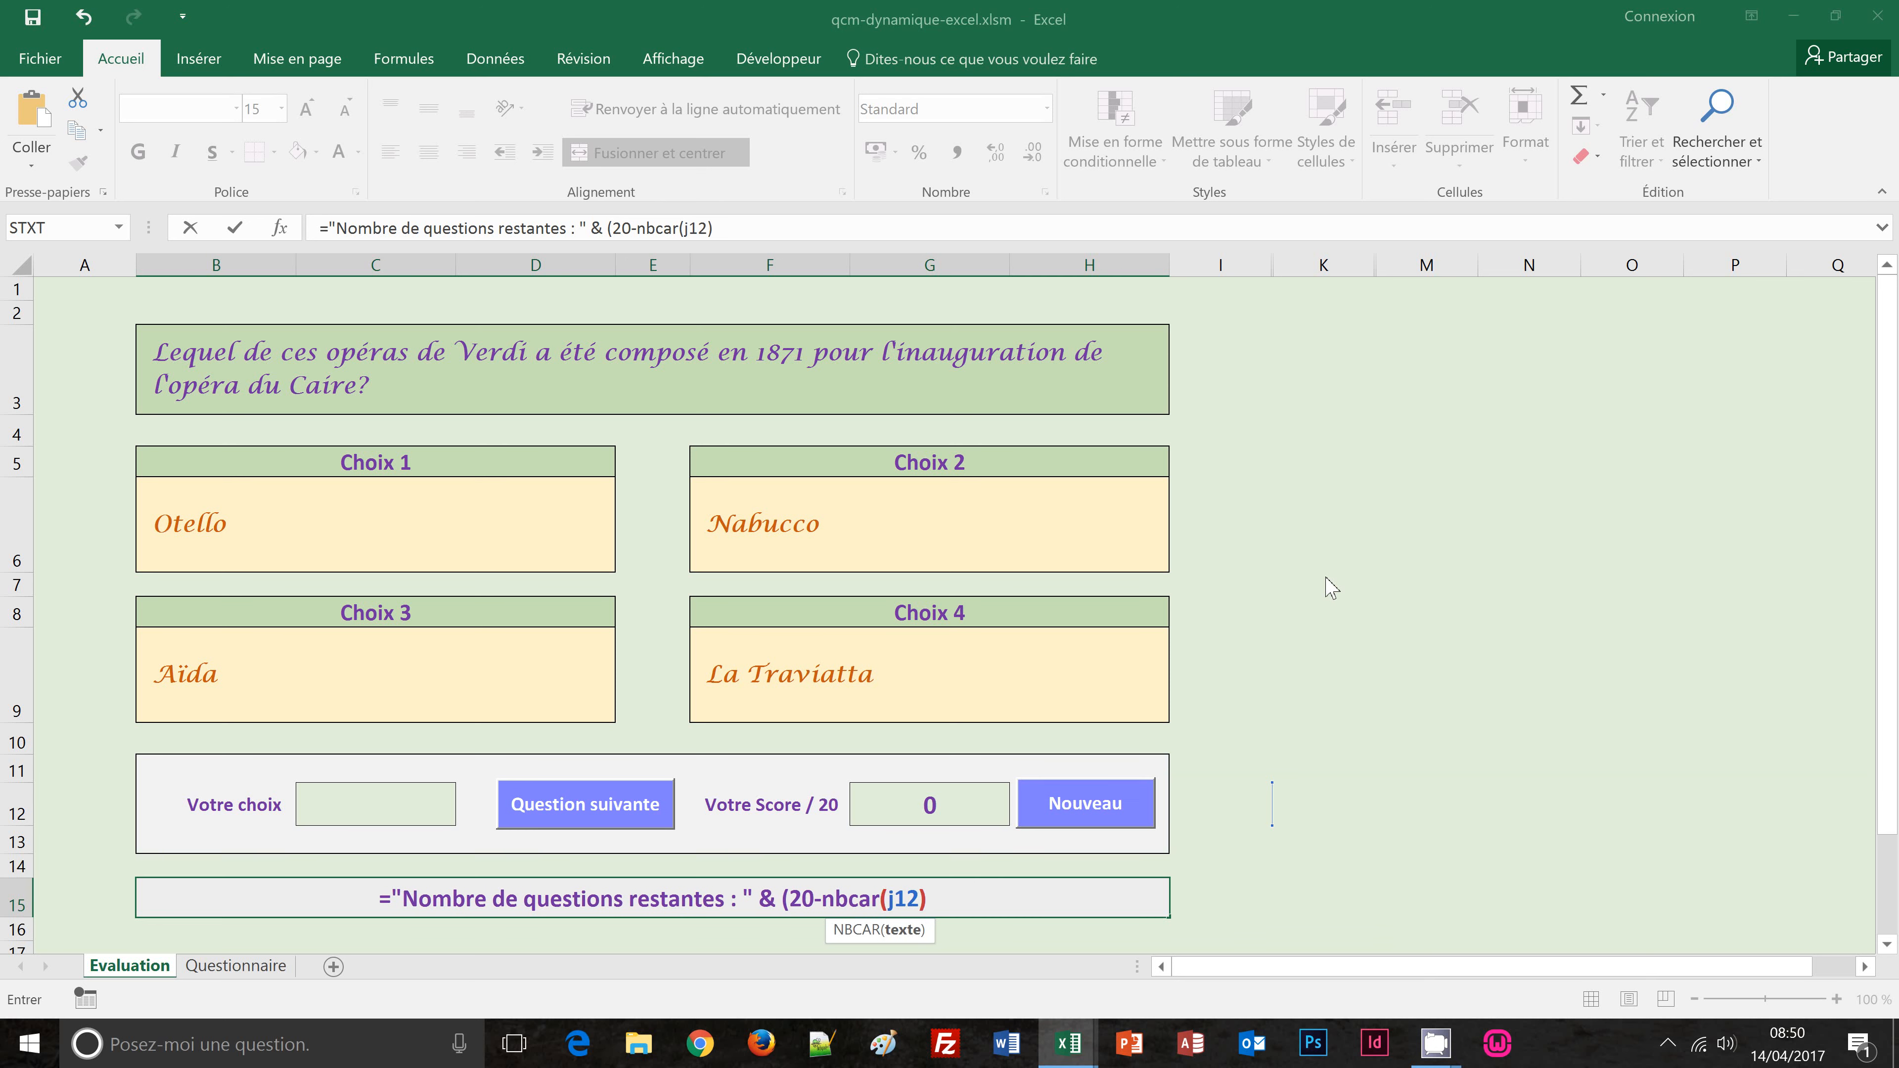
type(")")
key("ctrl+Return")
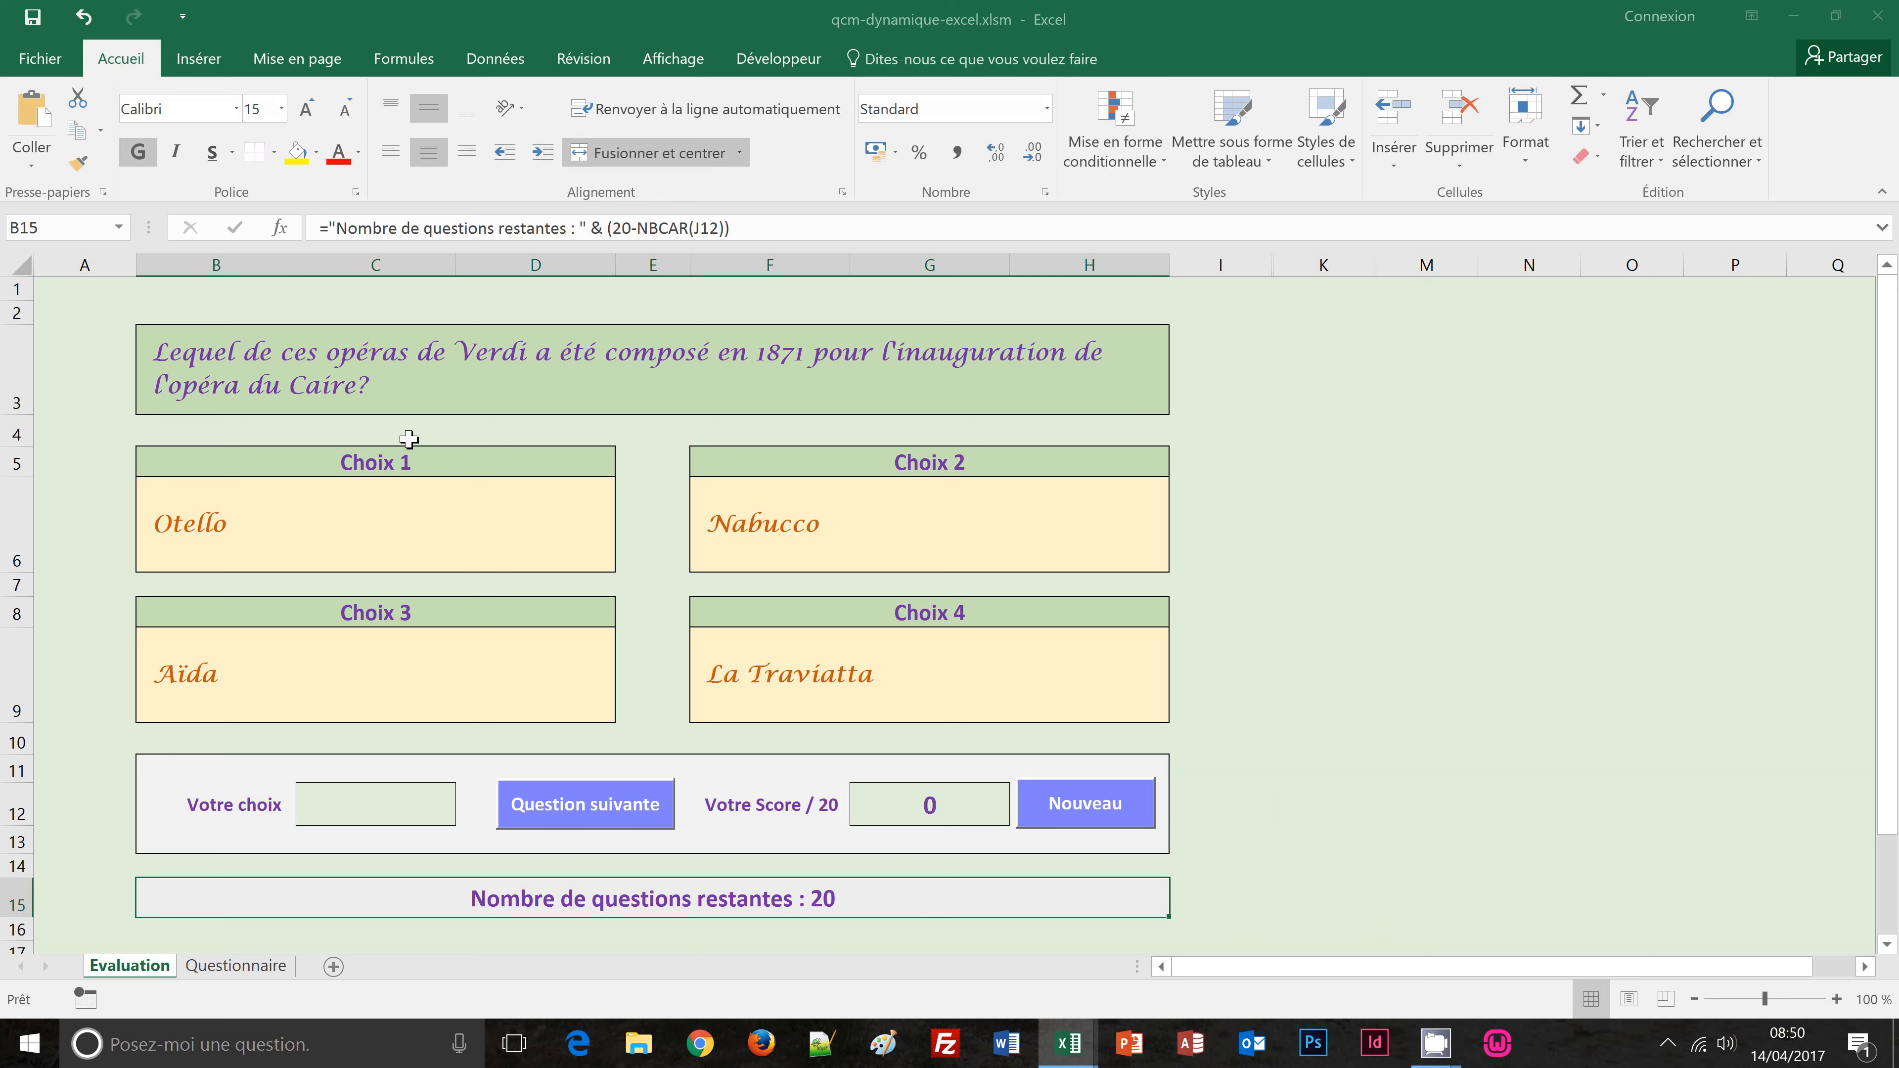
Step: Start a new quiz to test the remaining-questions counter and answer the first question with choice 3, advancing to the second
left_click(1063, 815)
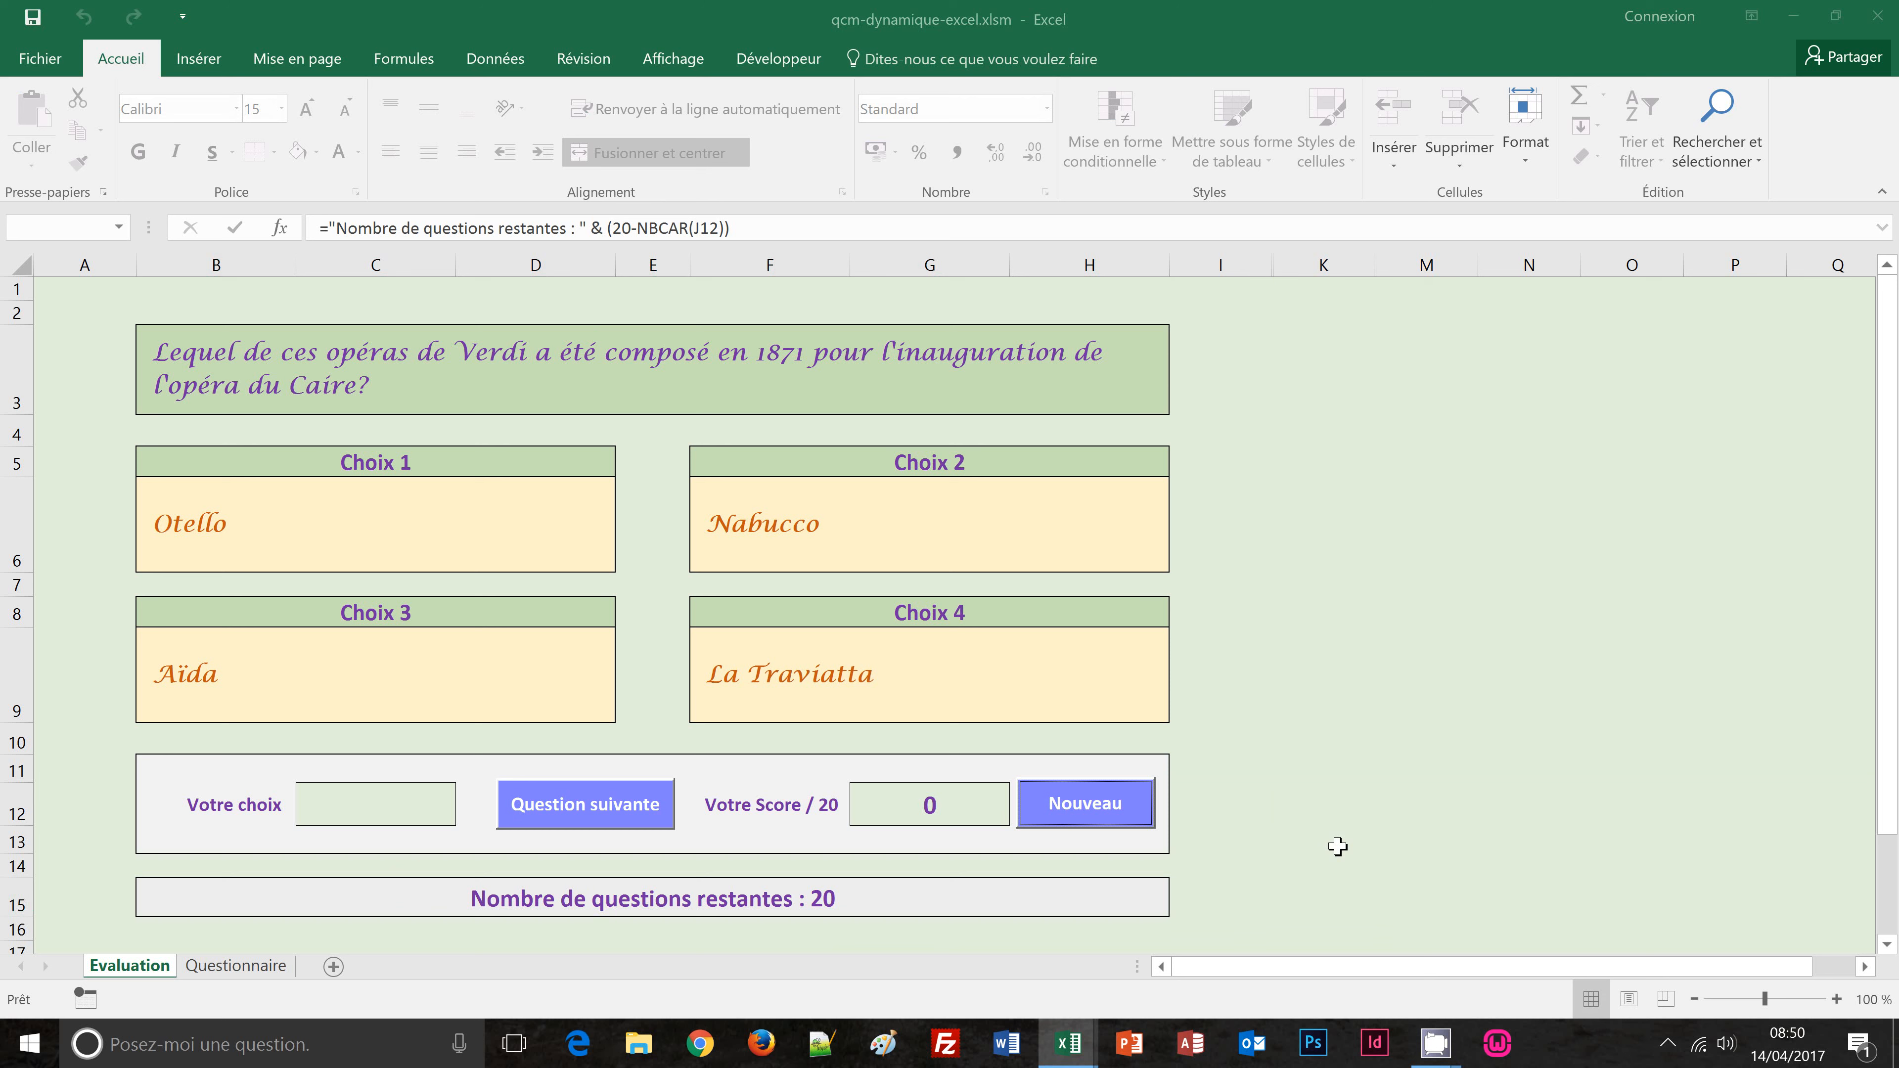
left_click(400, 806)
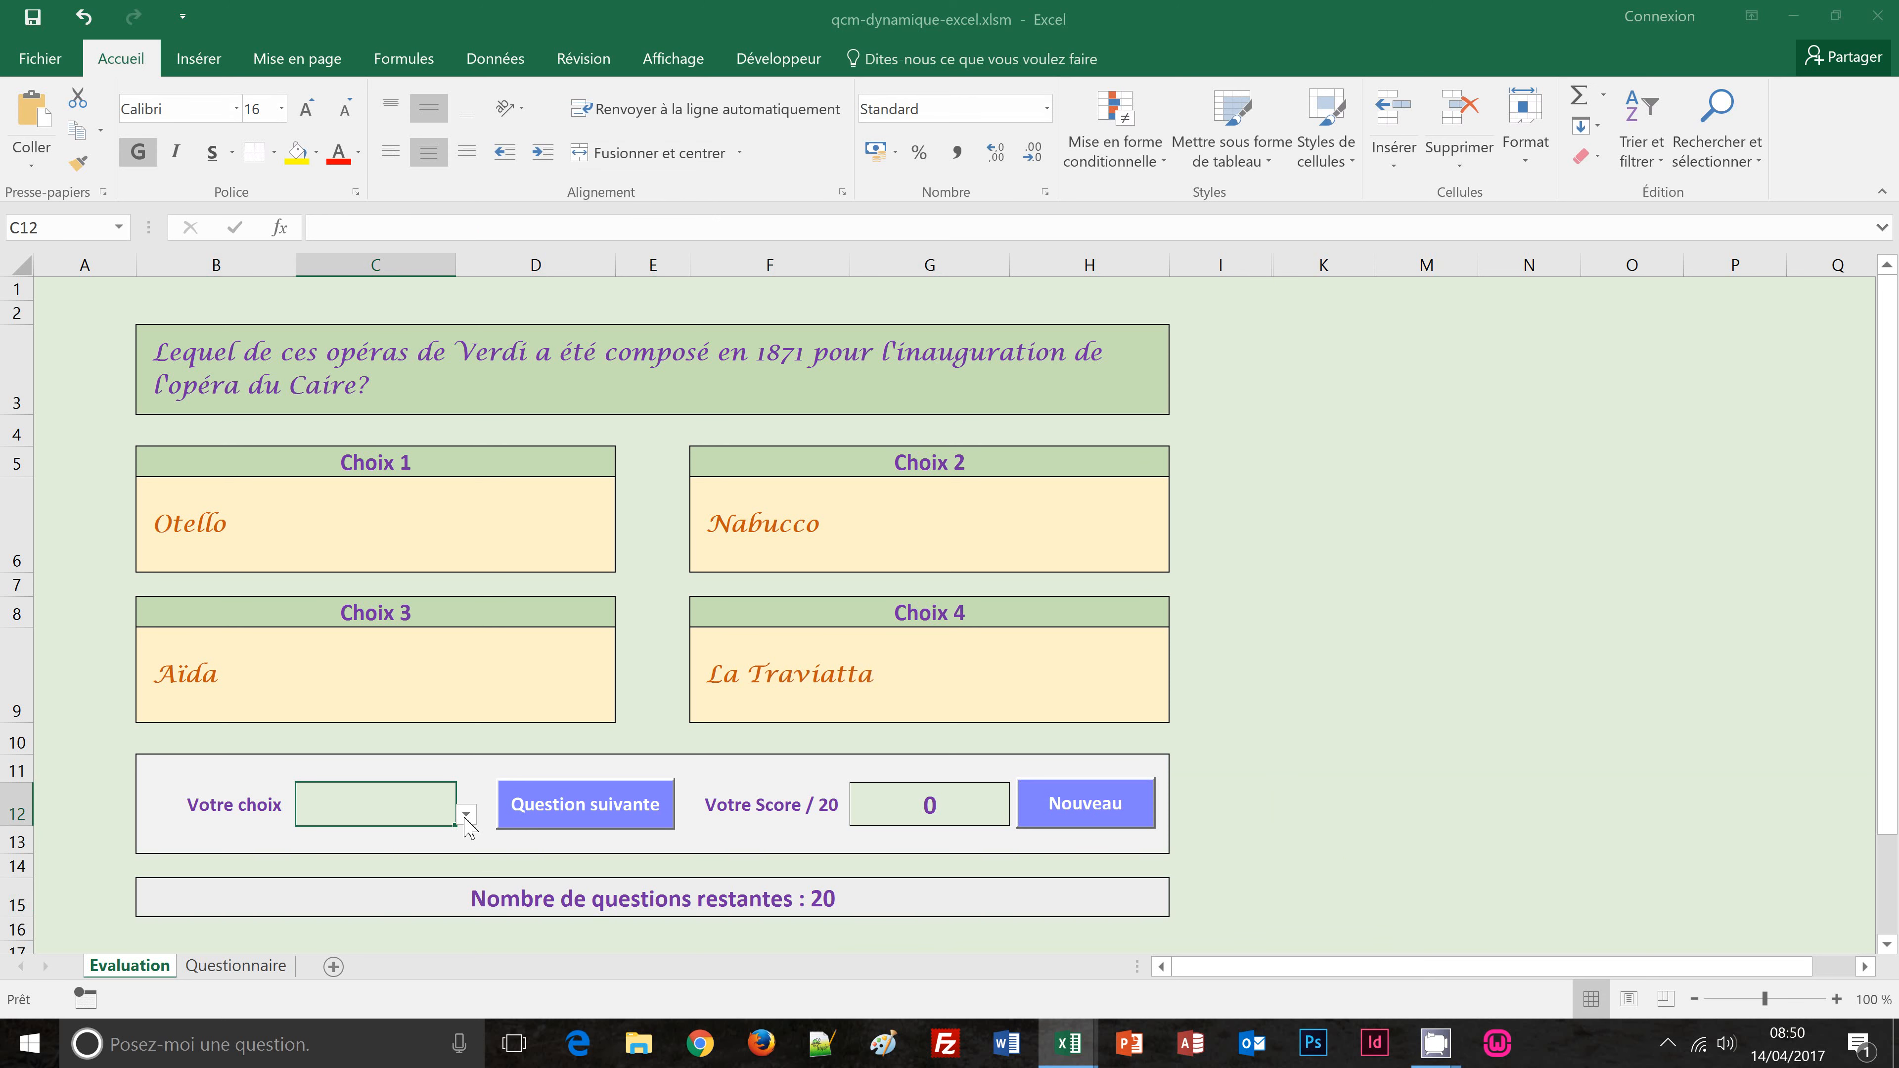
left_click(465, 815)
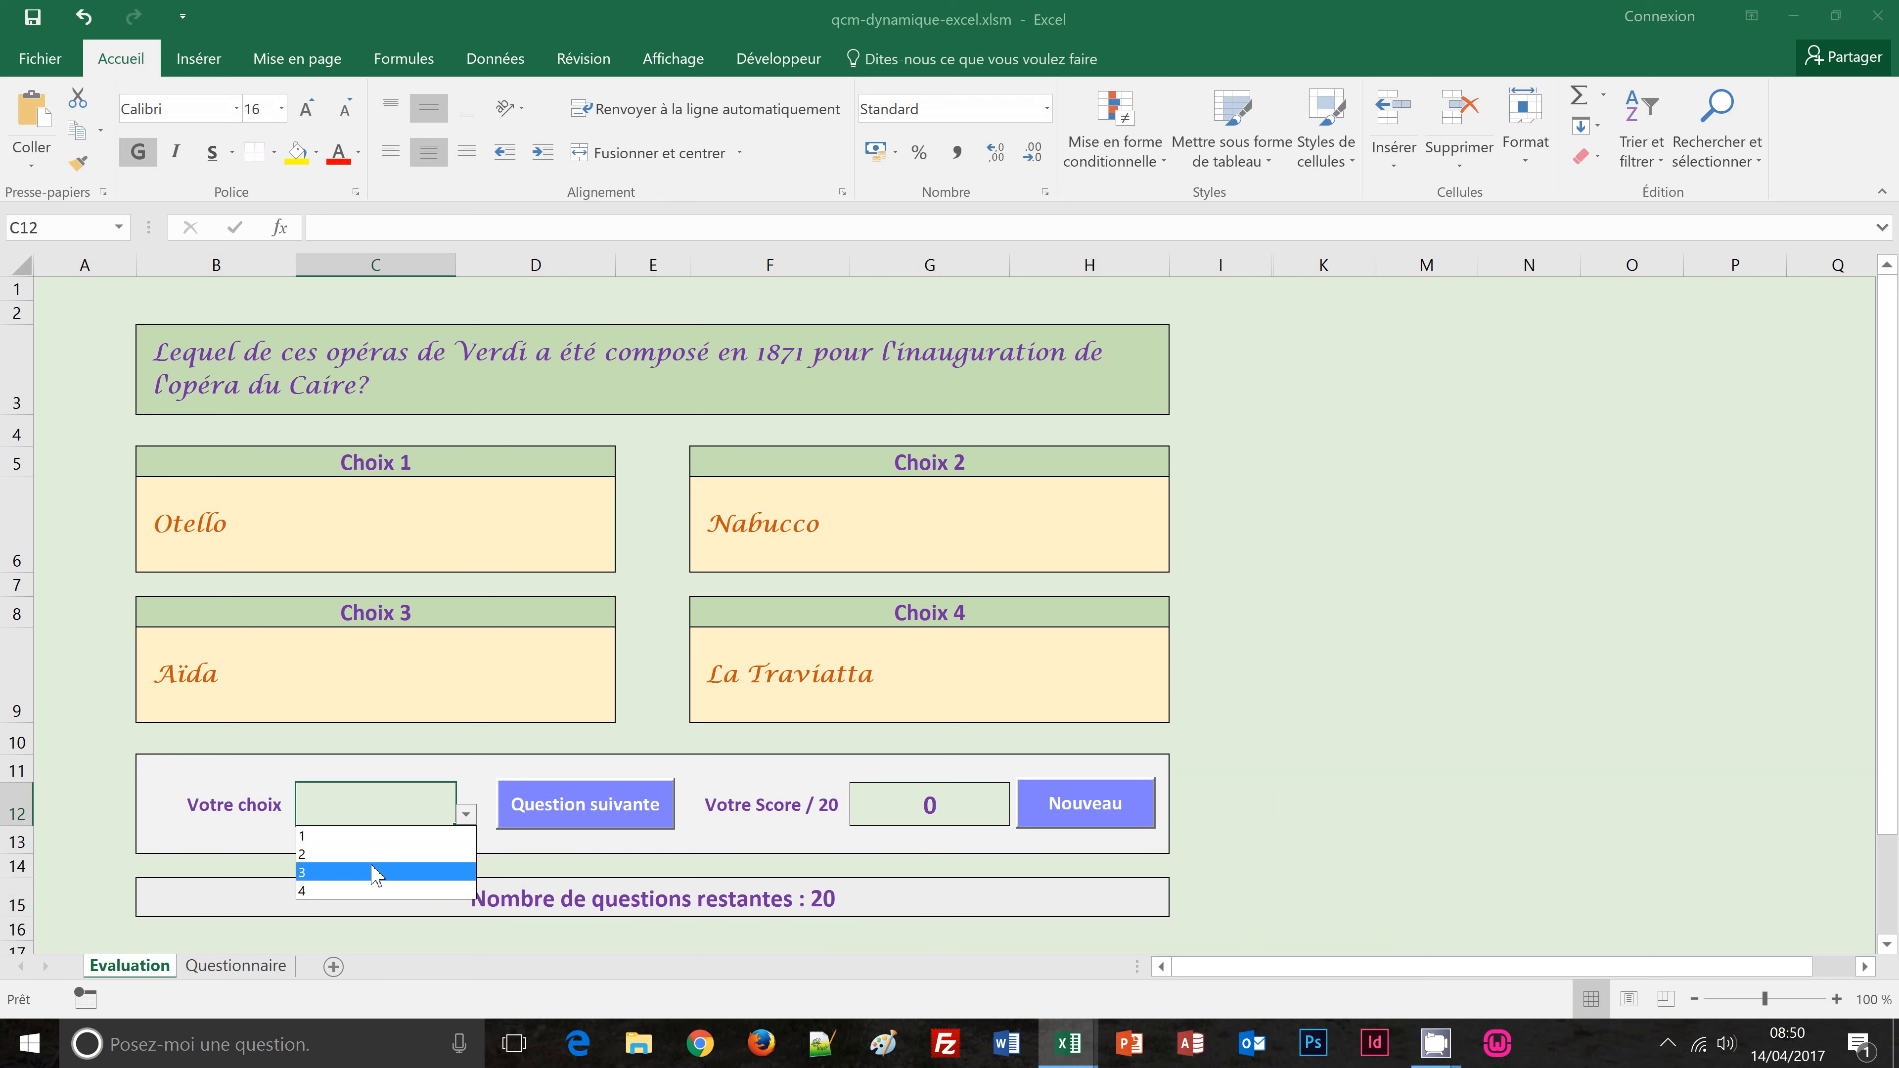
left_click(376, 874)
left_click(624, 813)
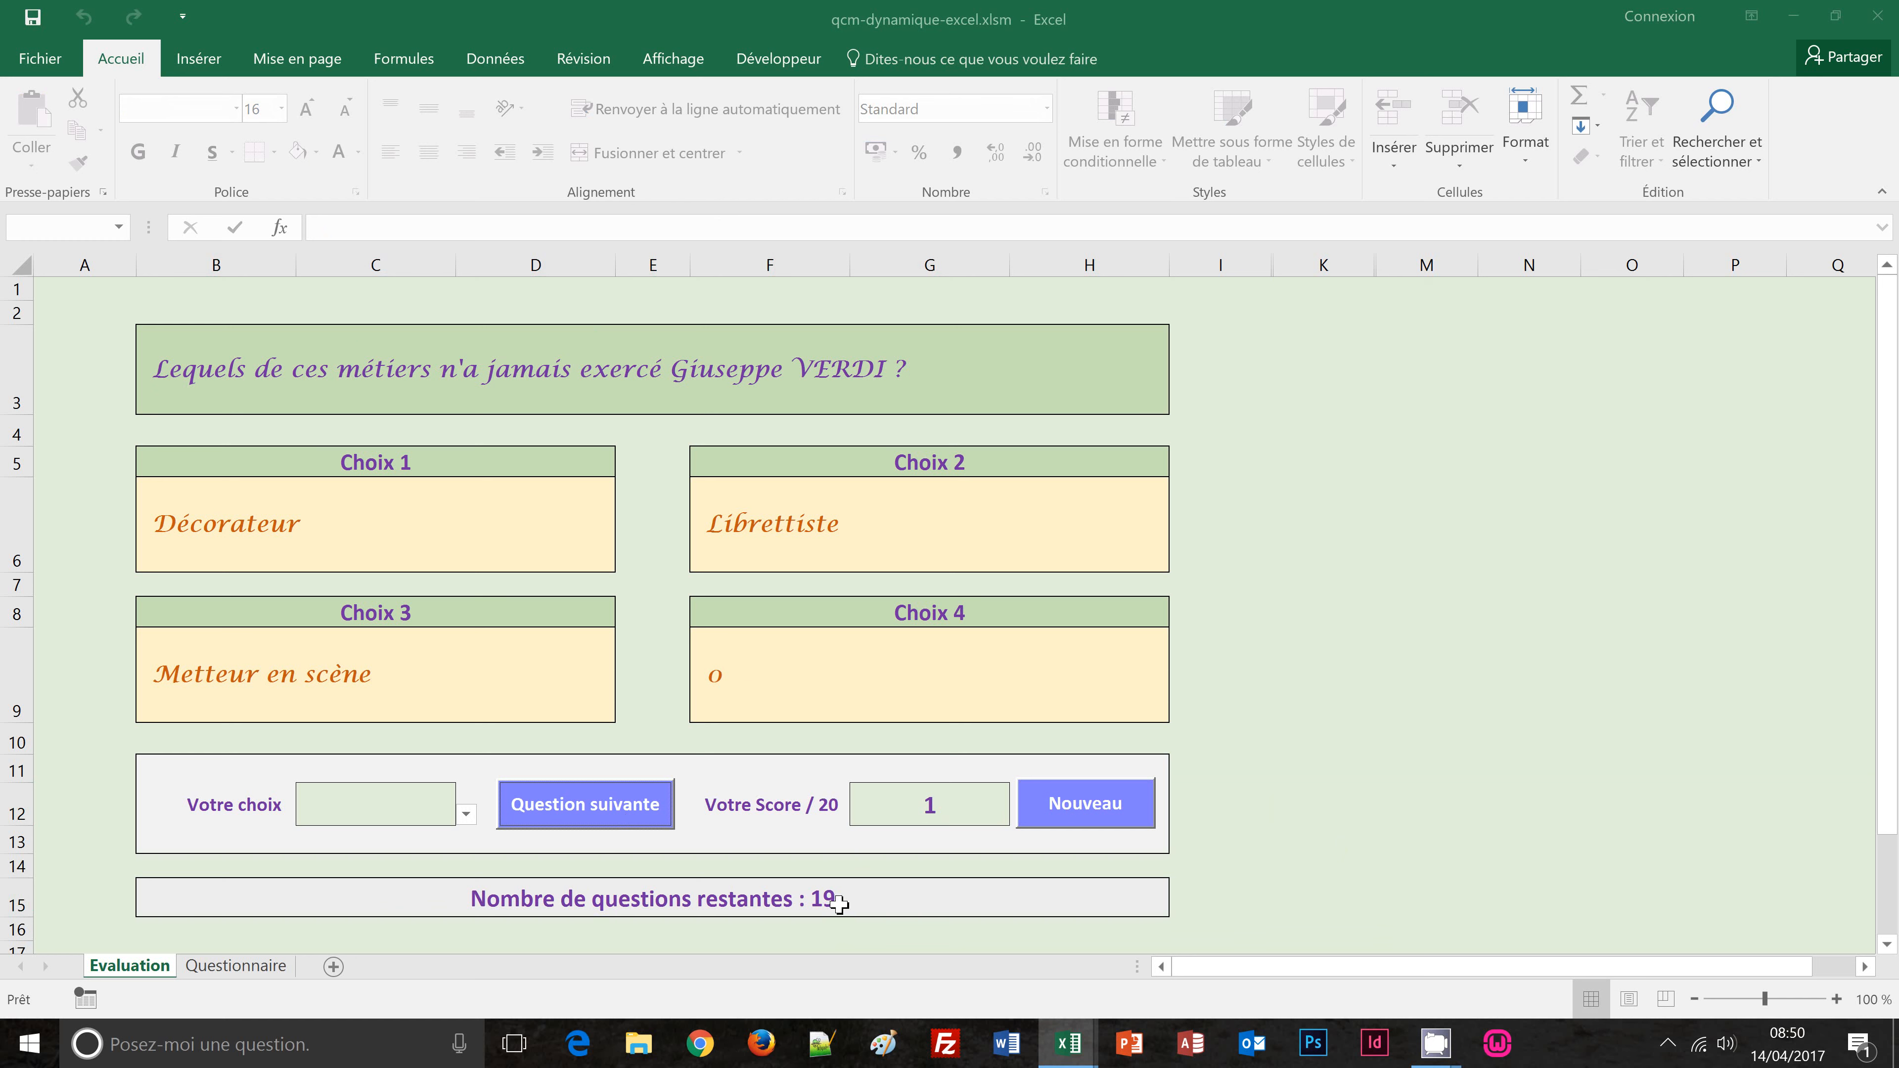
Step: Answer the Verdi professions question with choice 1 and the Garibaldi shirt colour question with choice 3, advancing after each
left_click(466, 815)
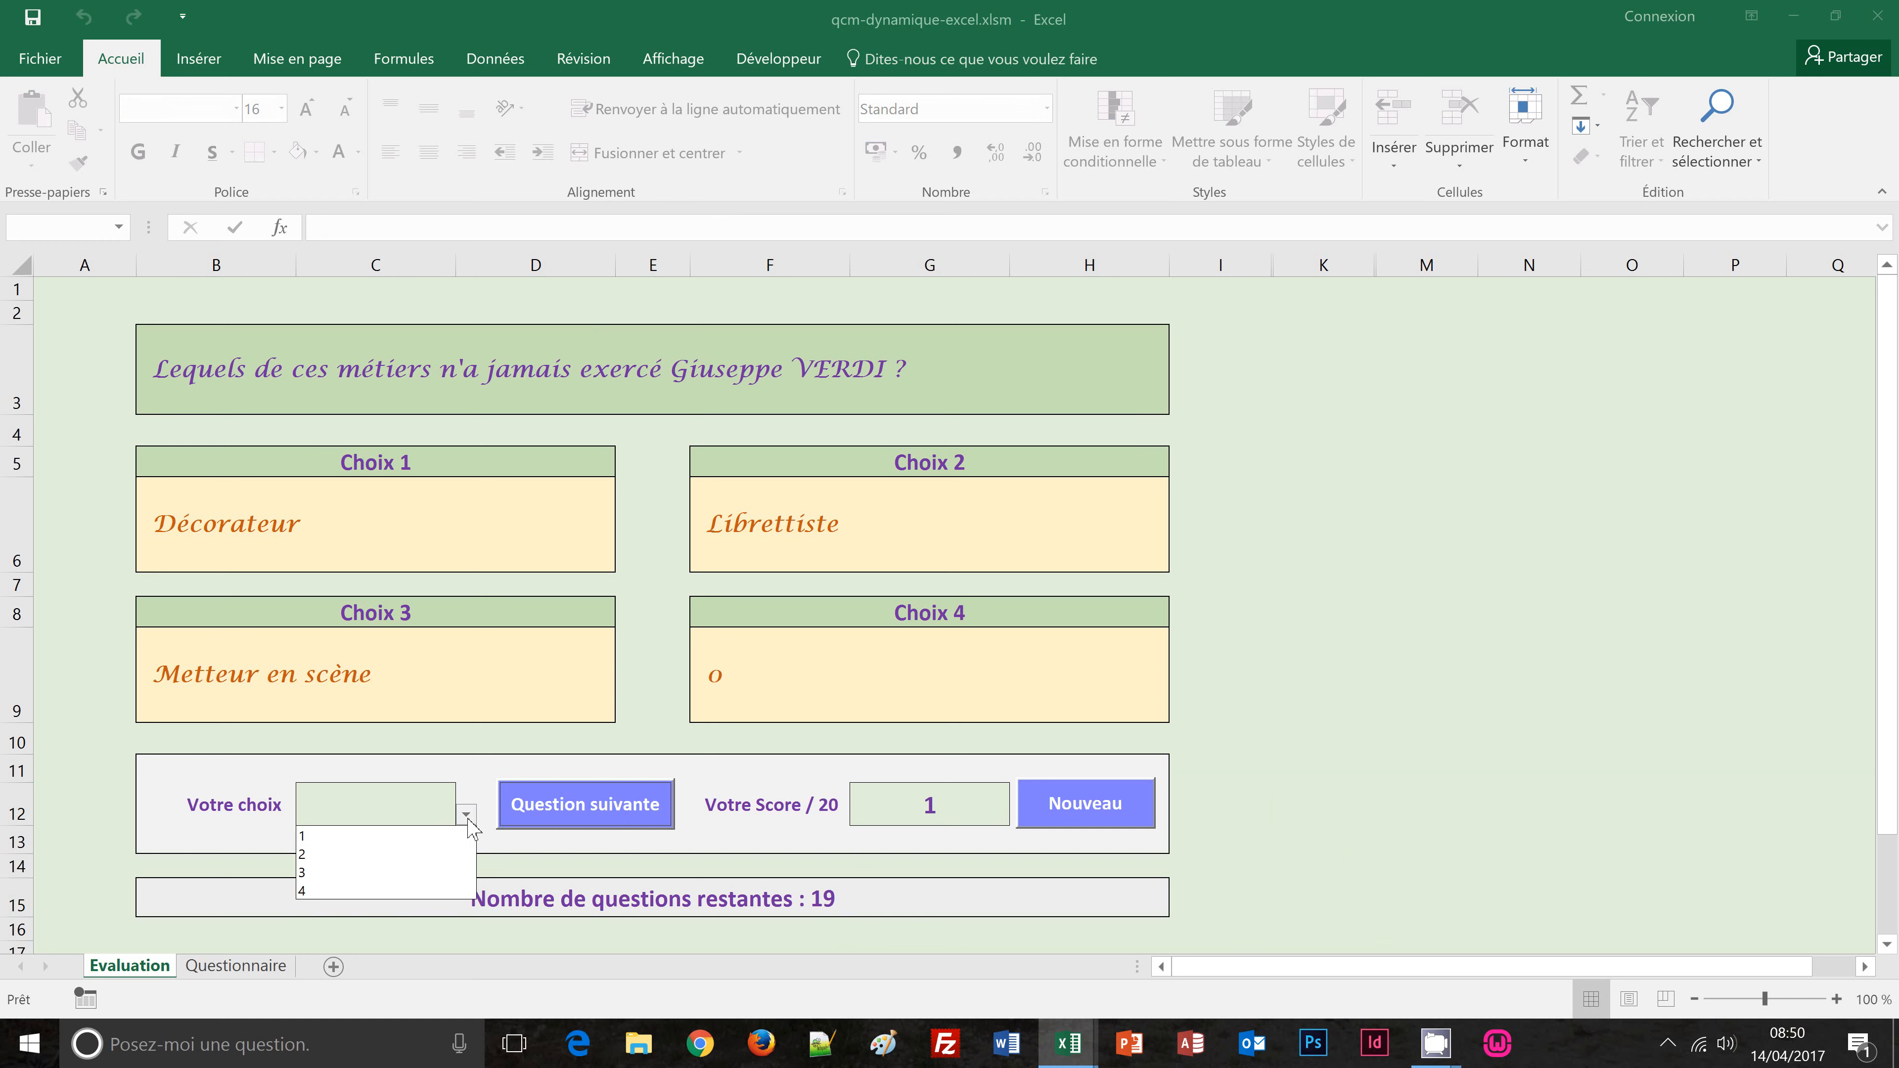
left_click(374, 836)
left_click(572, 812)
left_click(572, 812)
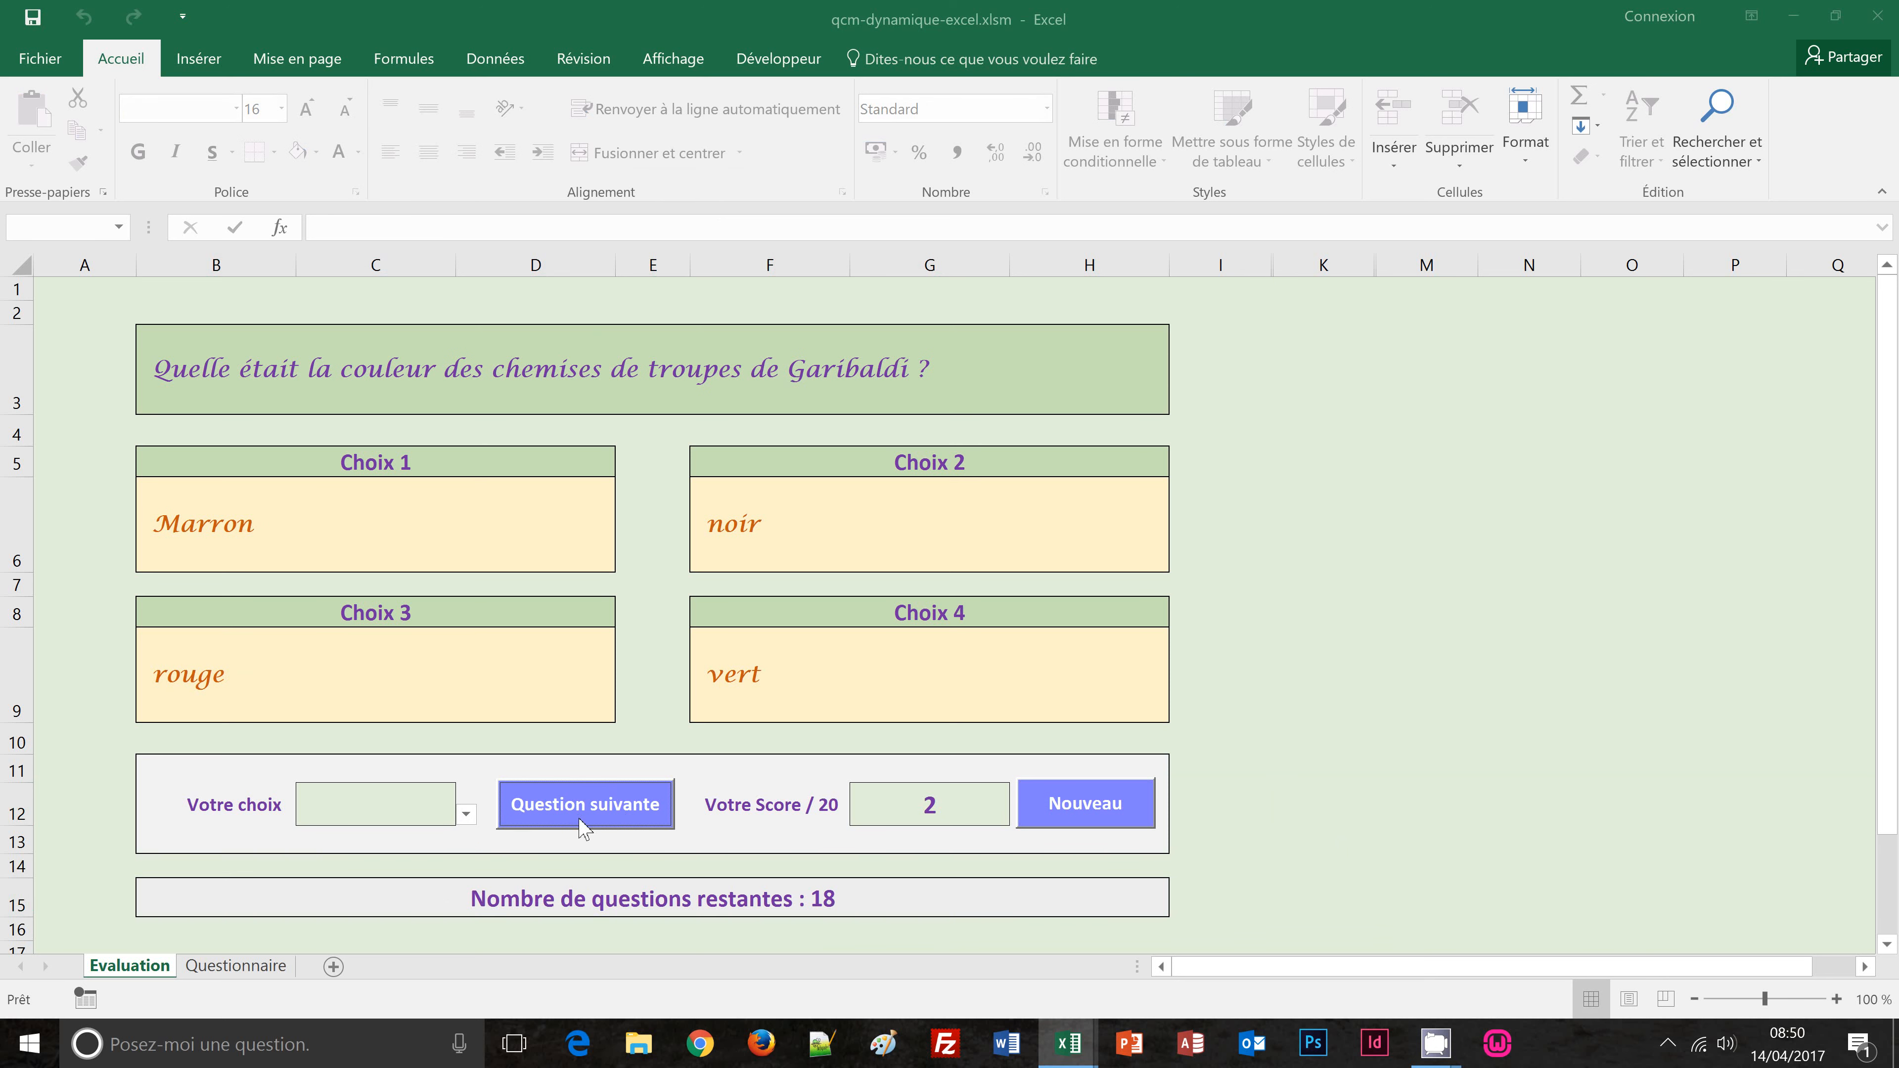
left_click(468, 818)
left_click(386, 876)
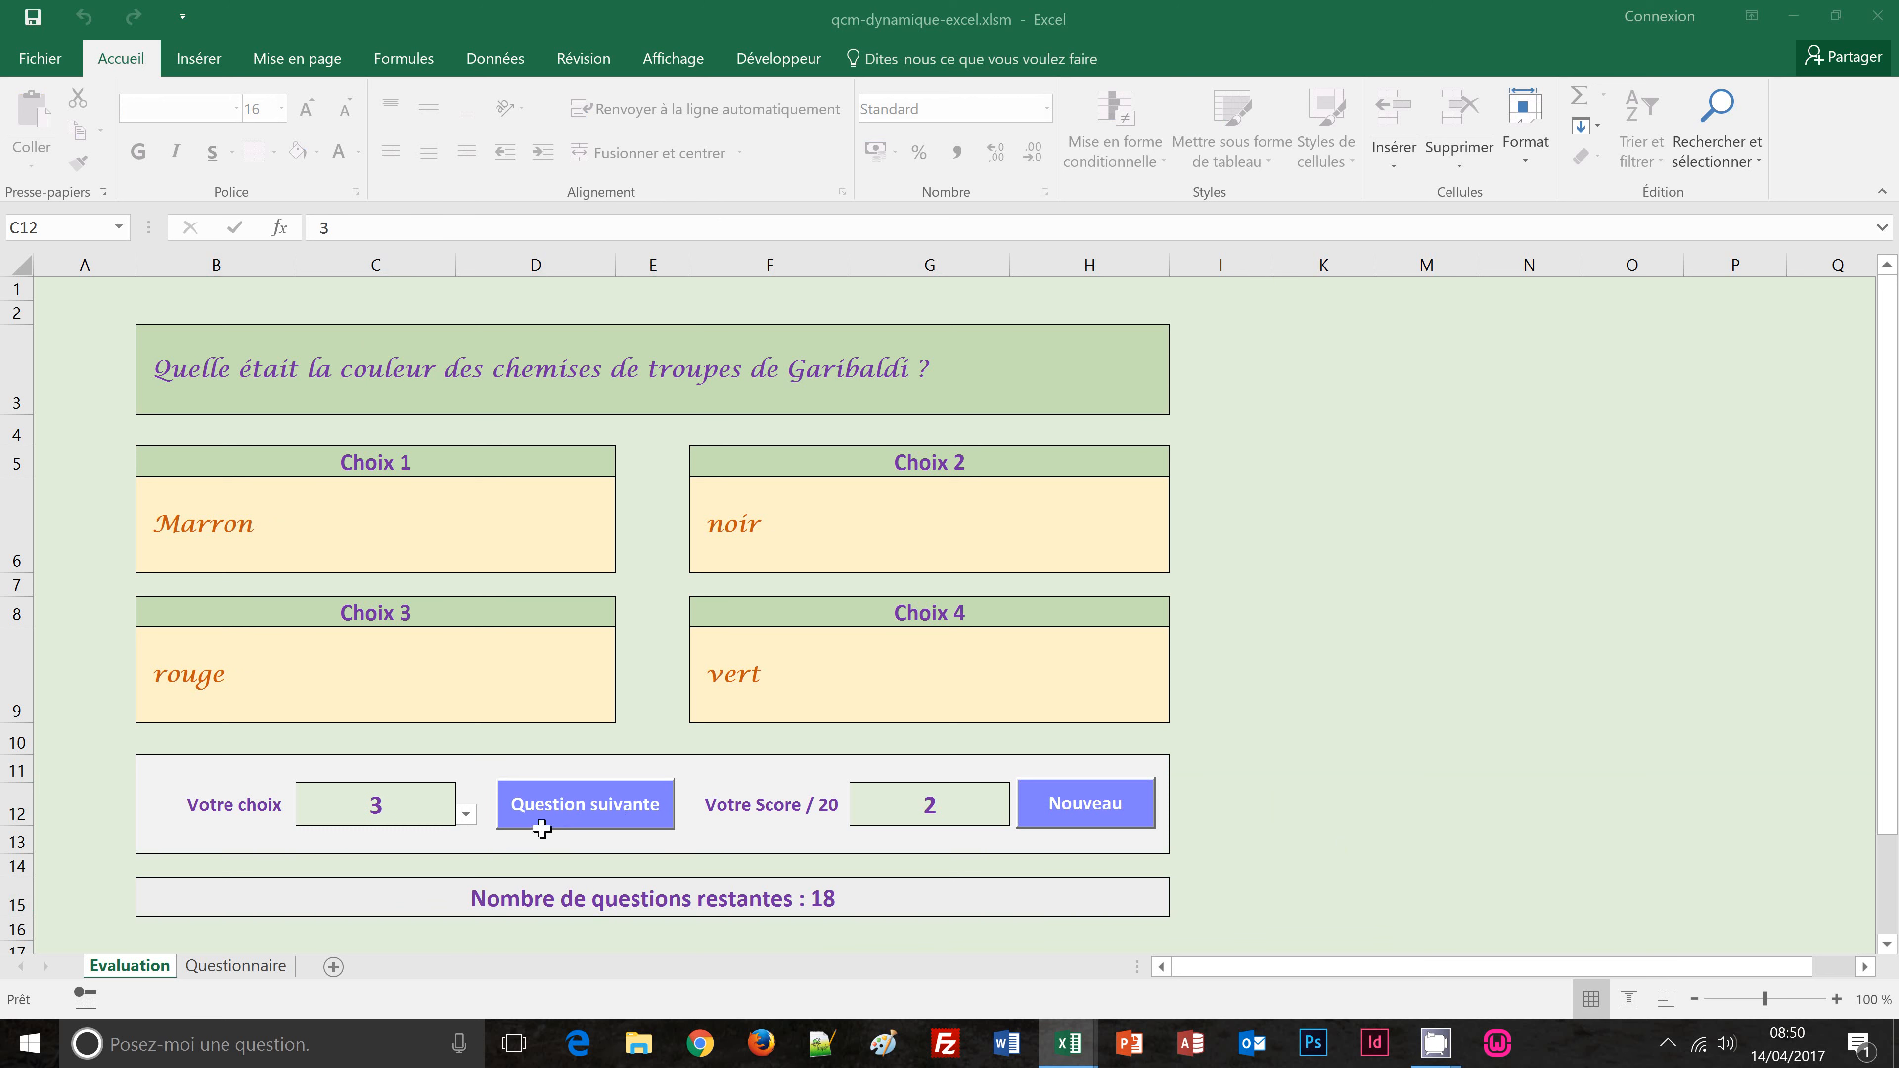
left_click(567, 818)
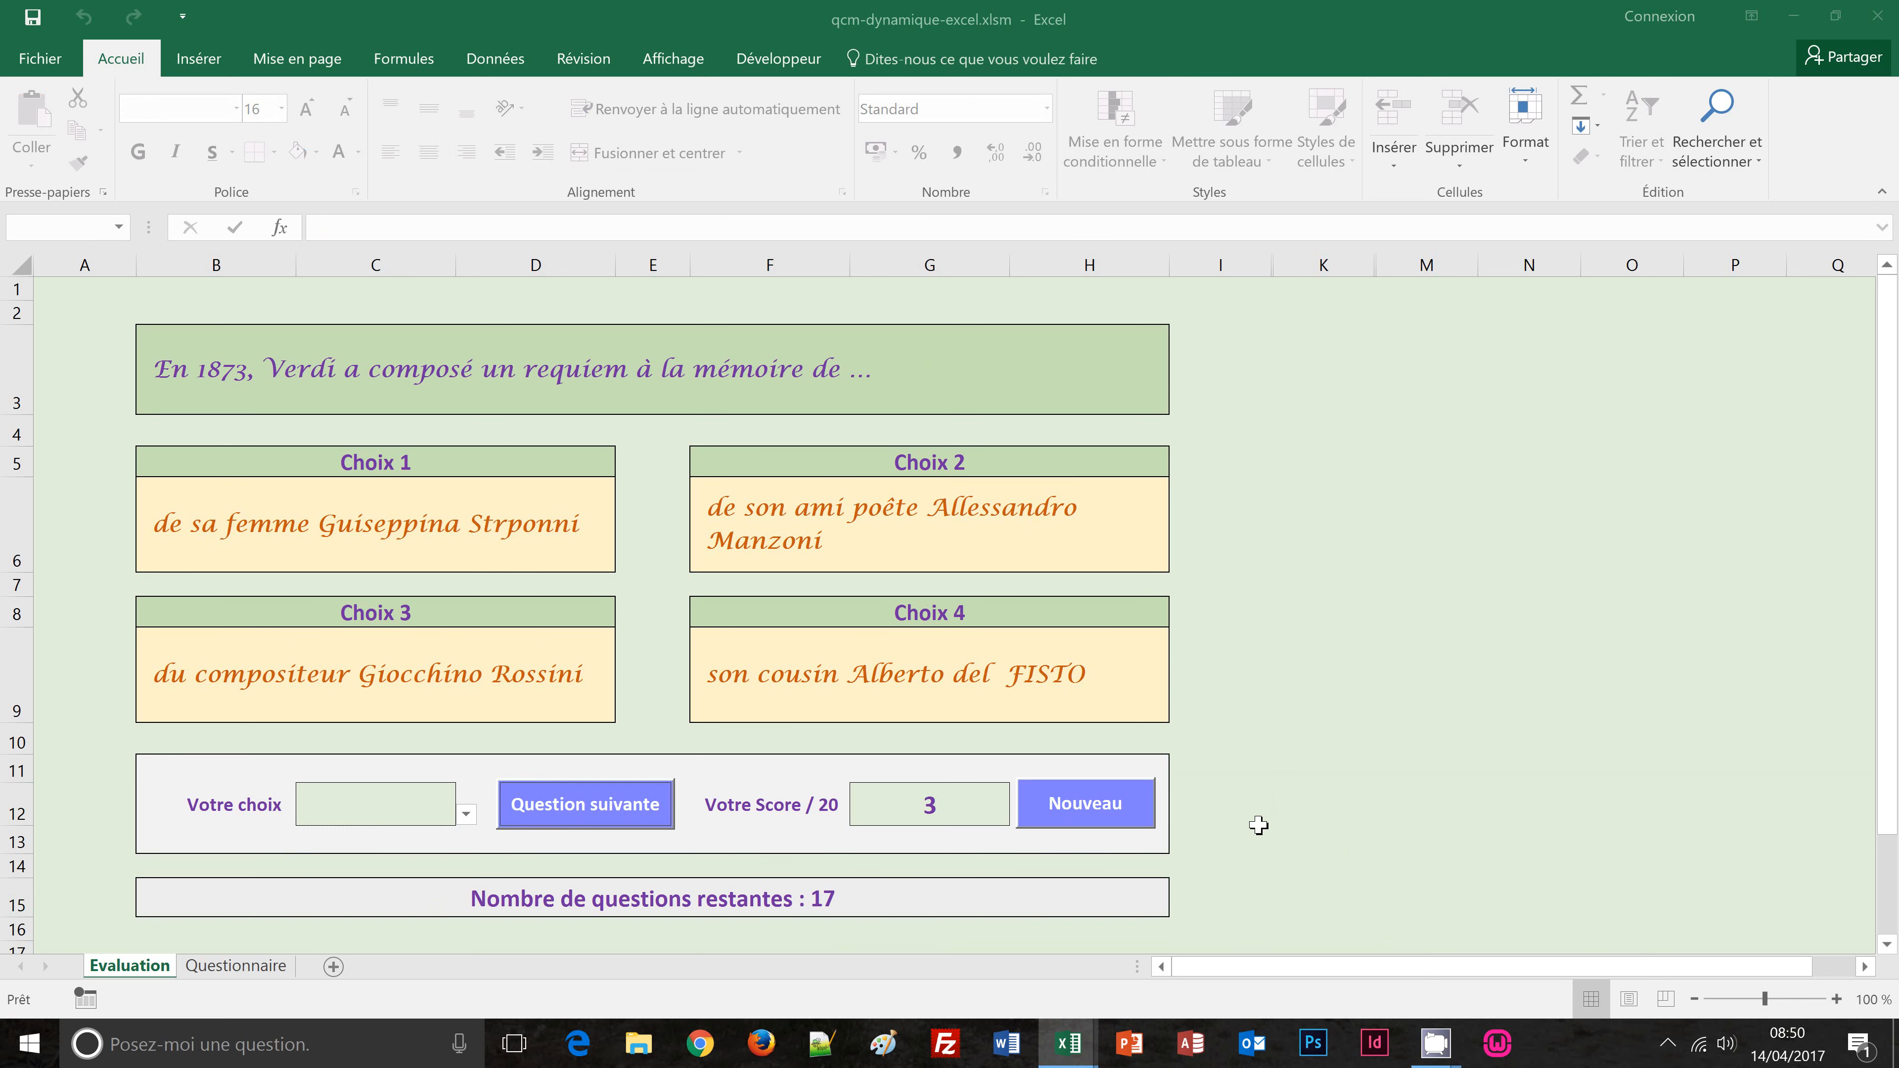
Step: Answer the fourth question with choice 2 and the fifth with choice 3, advancing after each
left_click(467, 814)
left_click(397, 858)
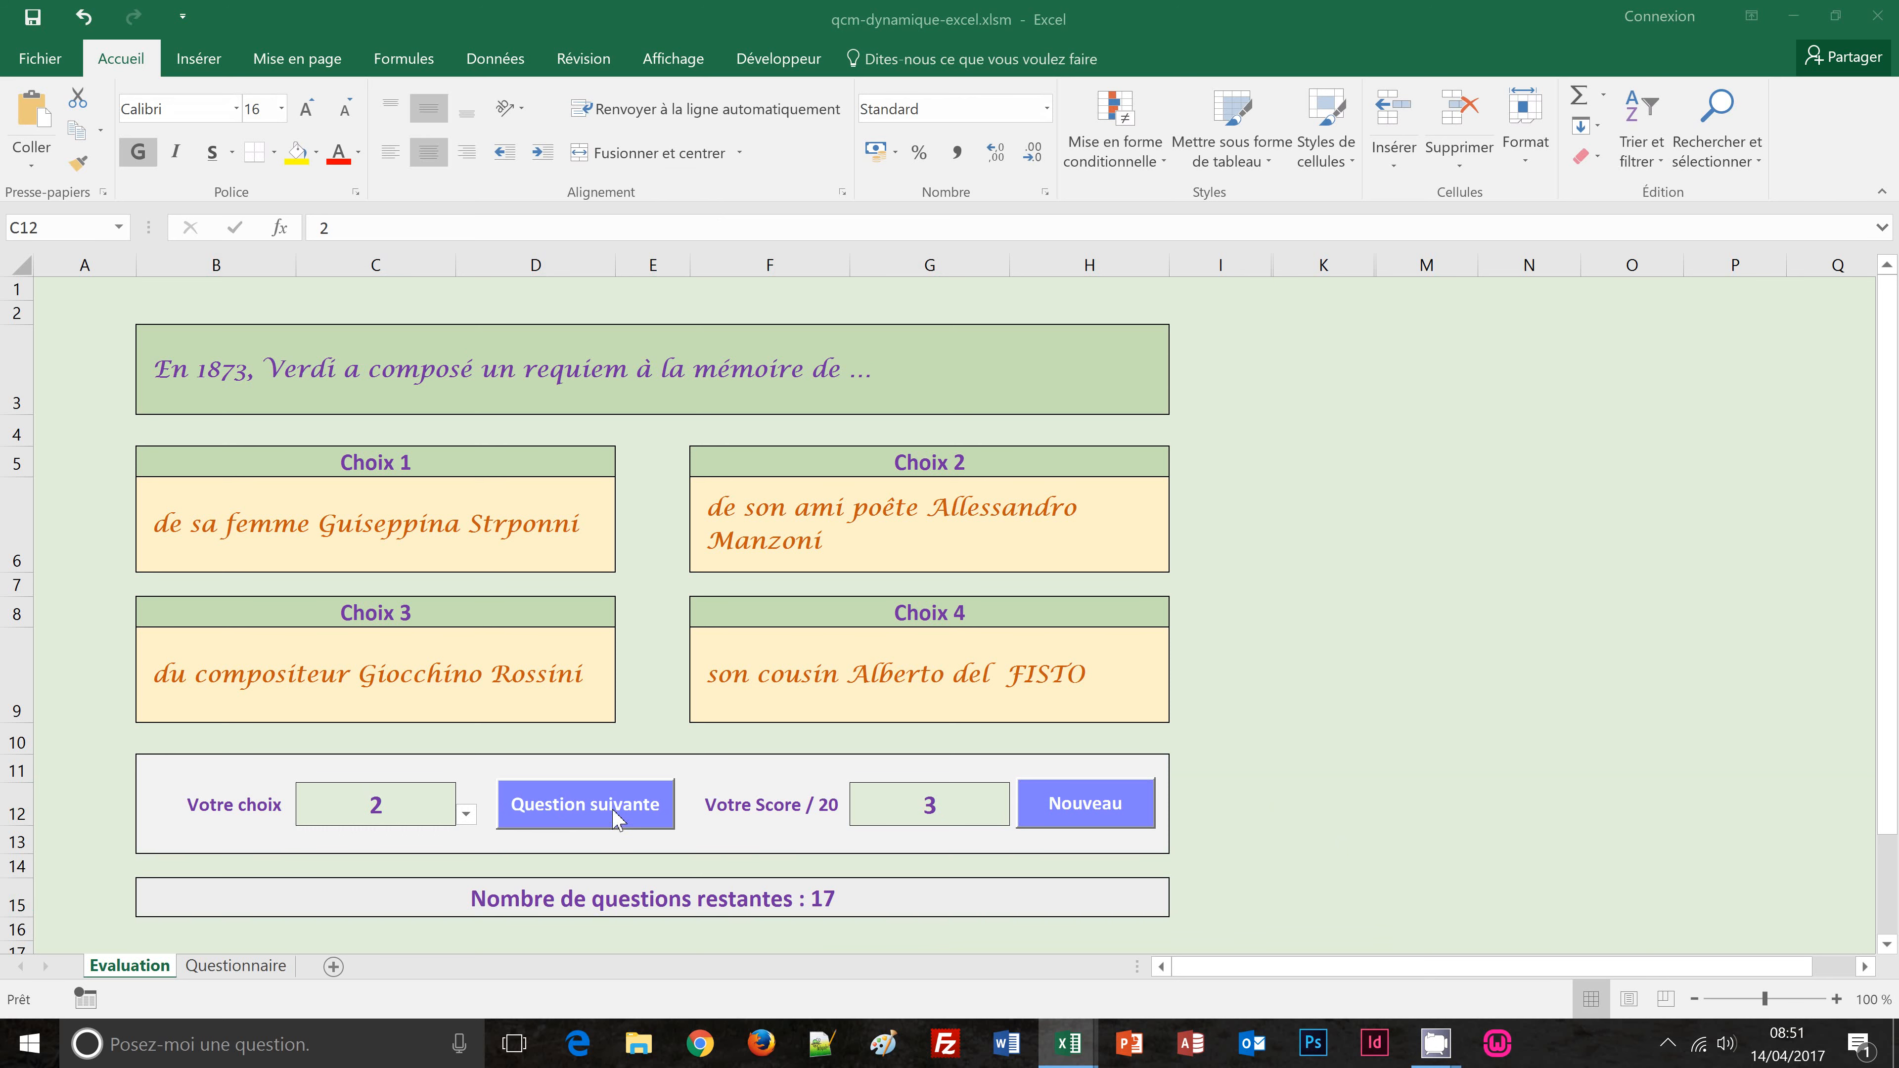
left_click(621, 808)
left_click(467, 814)
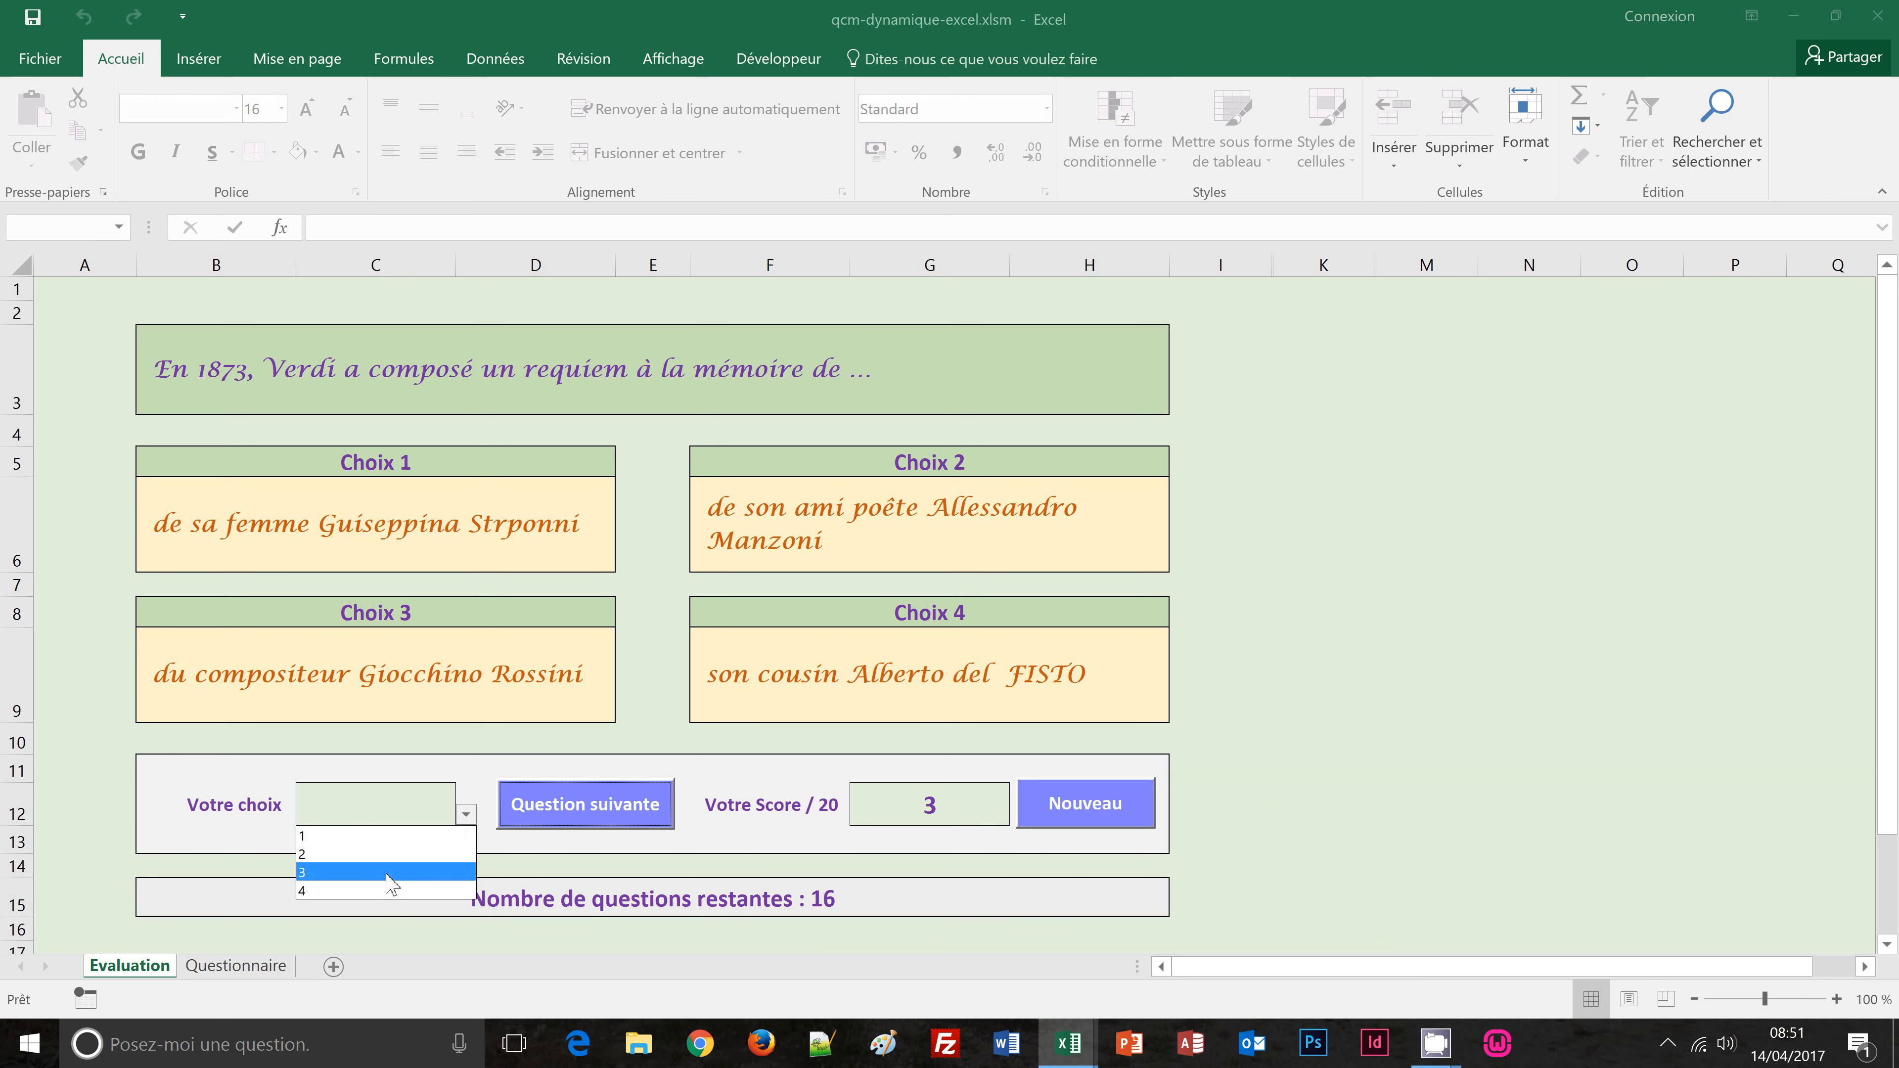
left_click(403, 875)
left_click(585, 808)
Step: Answer the sixth question with choice 4 and the seventh with choice 2, advancing after each
left_click(467, 814)
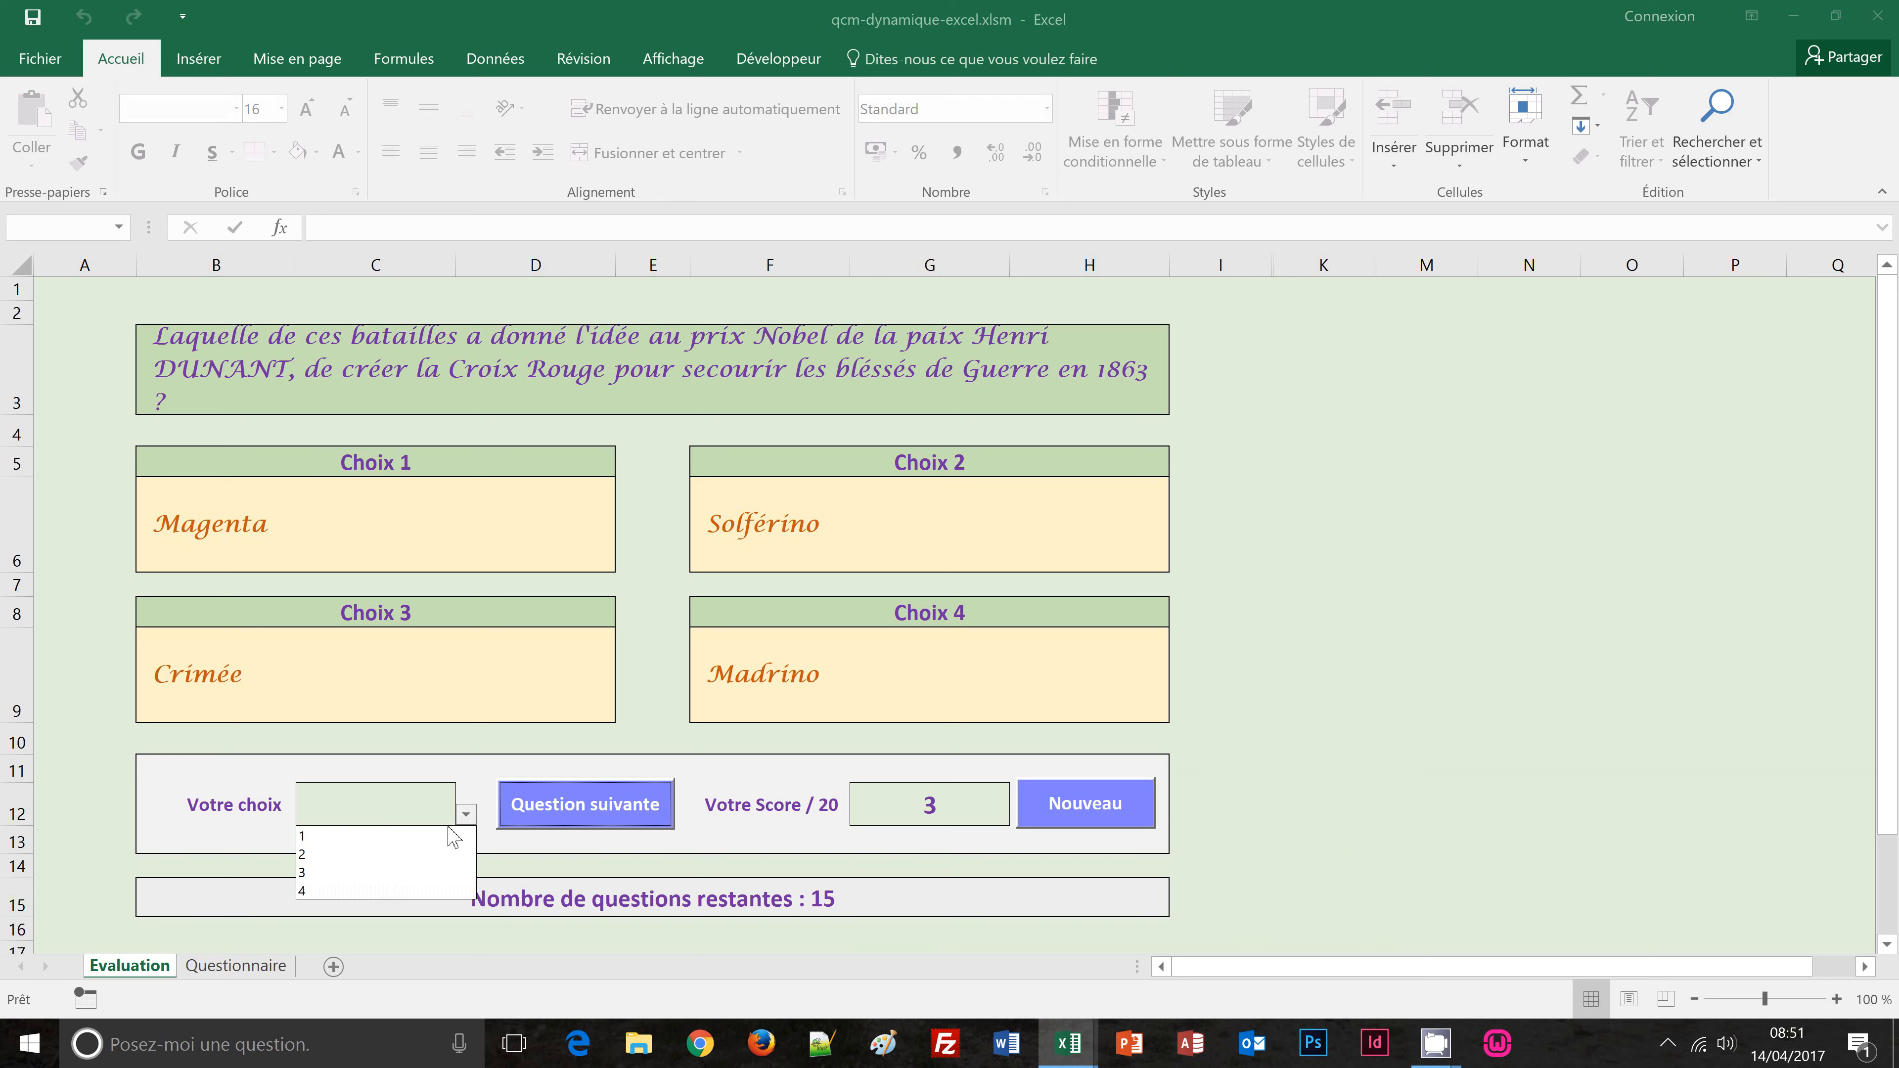
left_click(404, 893)
left_click(553, 823)
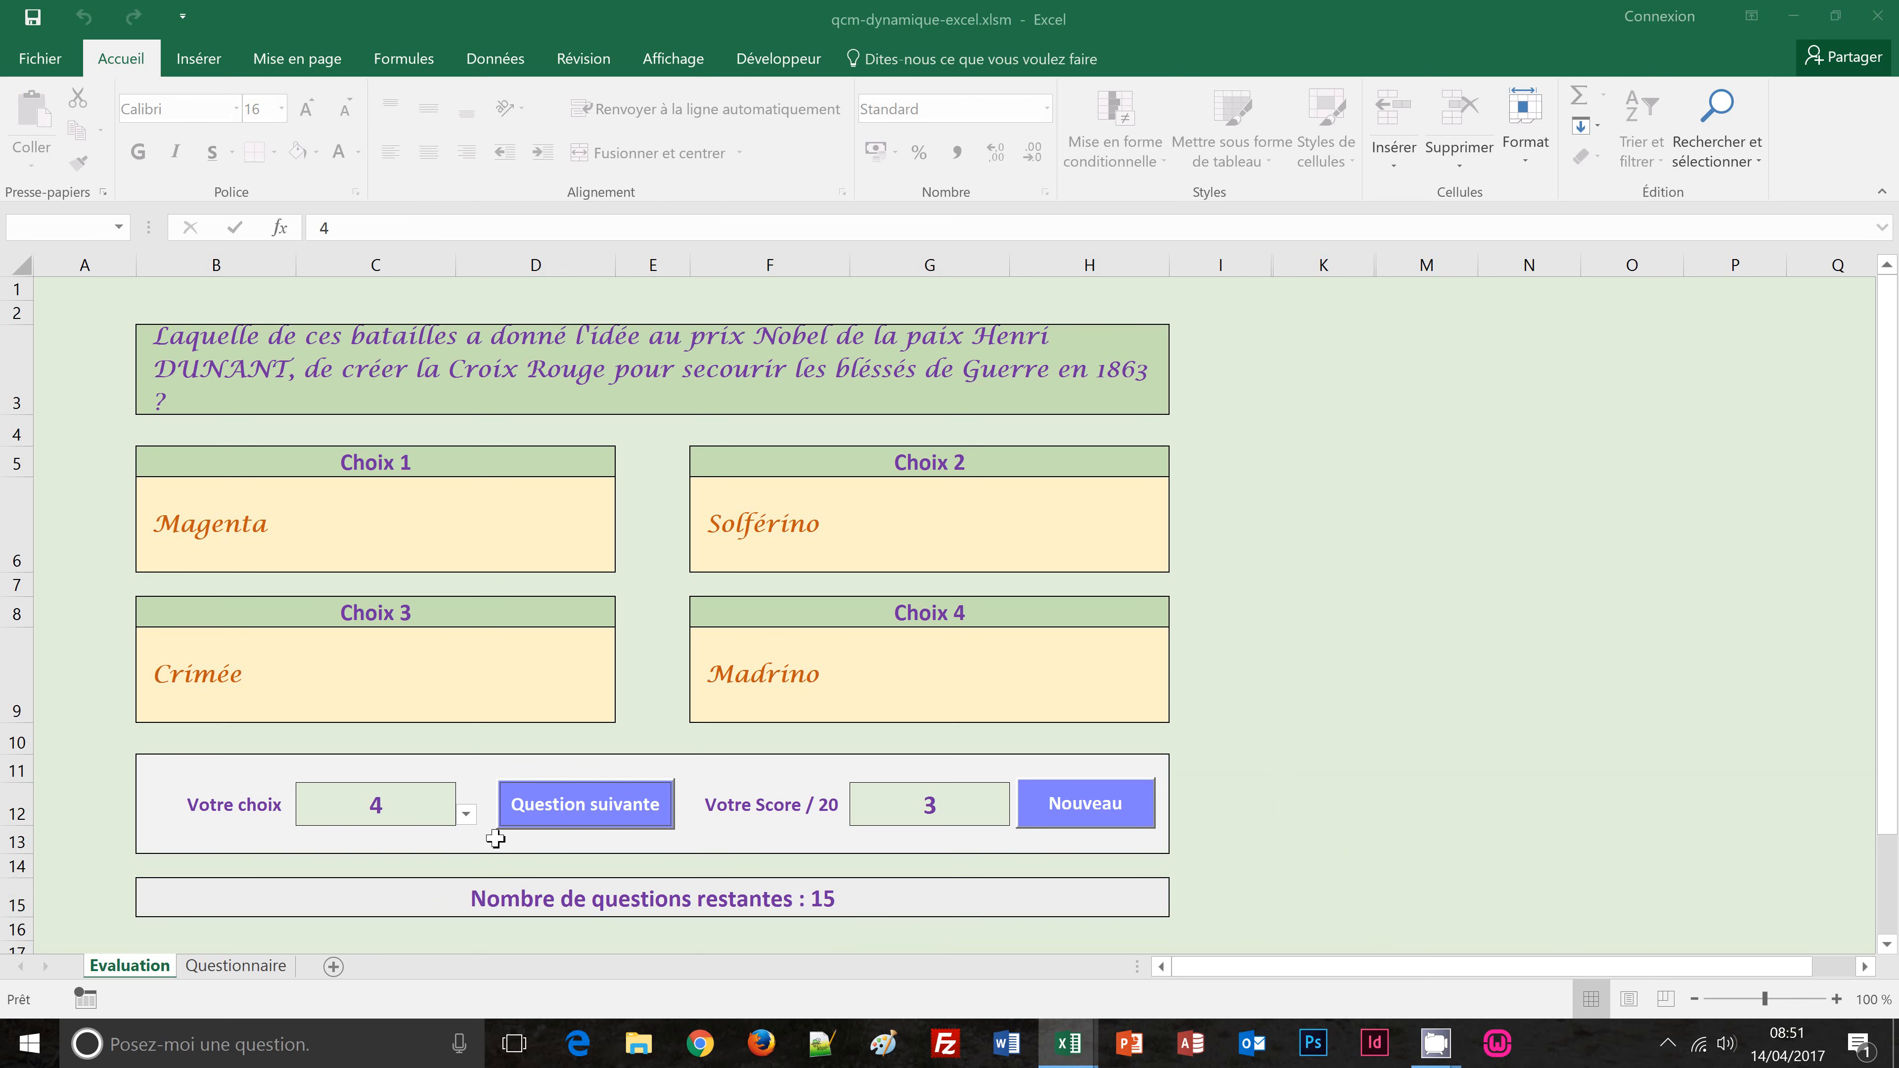
left_click(467, 814)
left_click(413, 854)
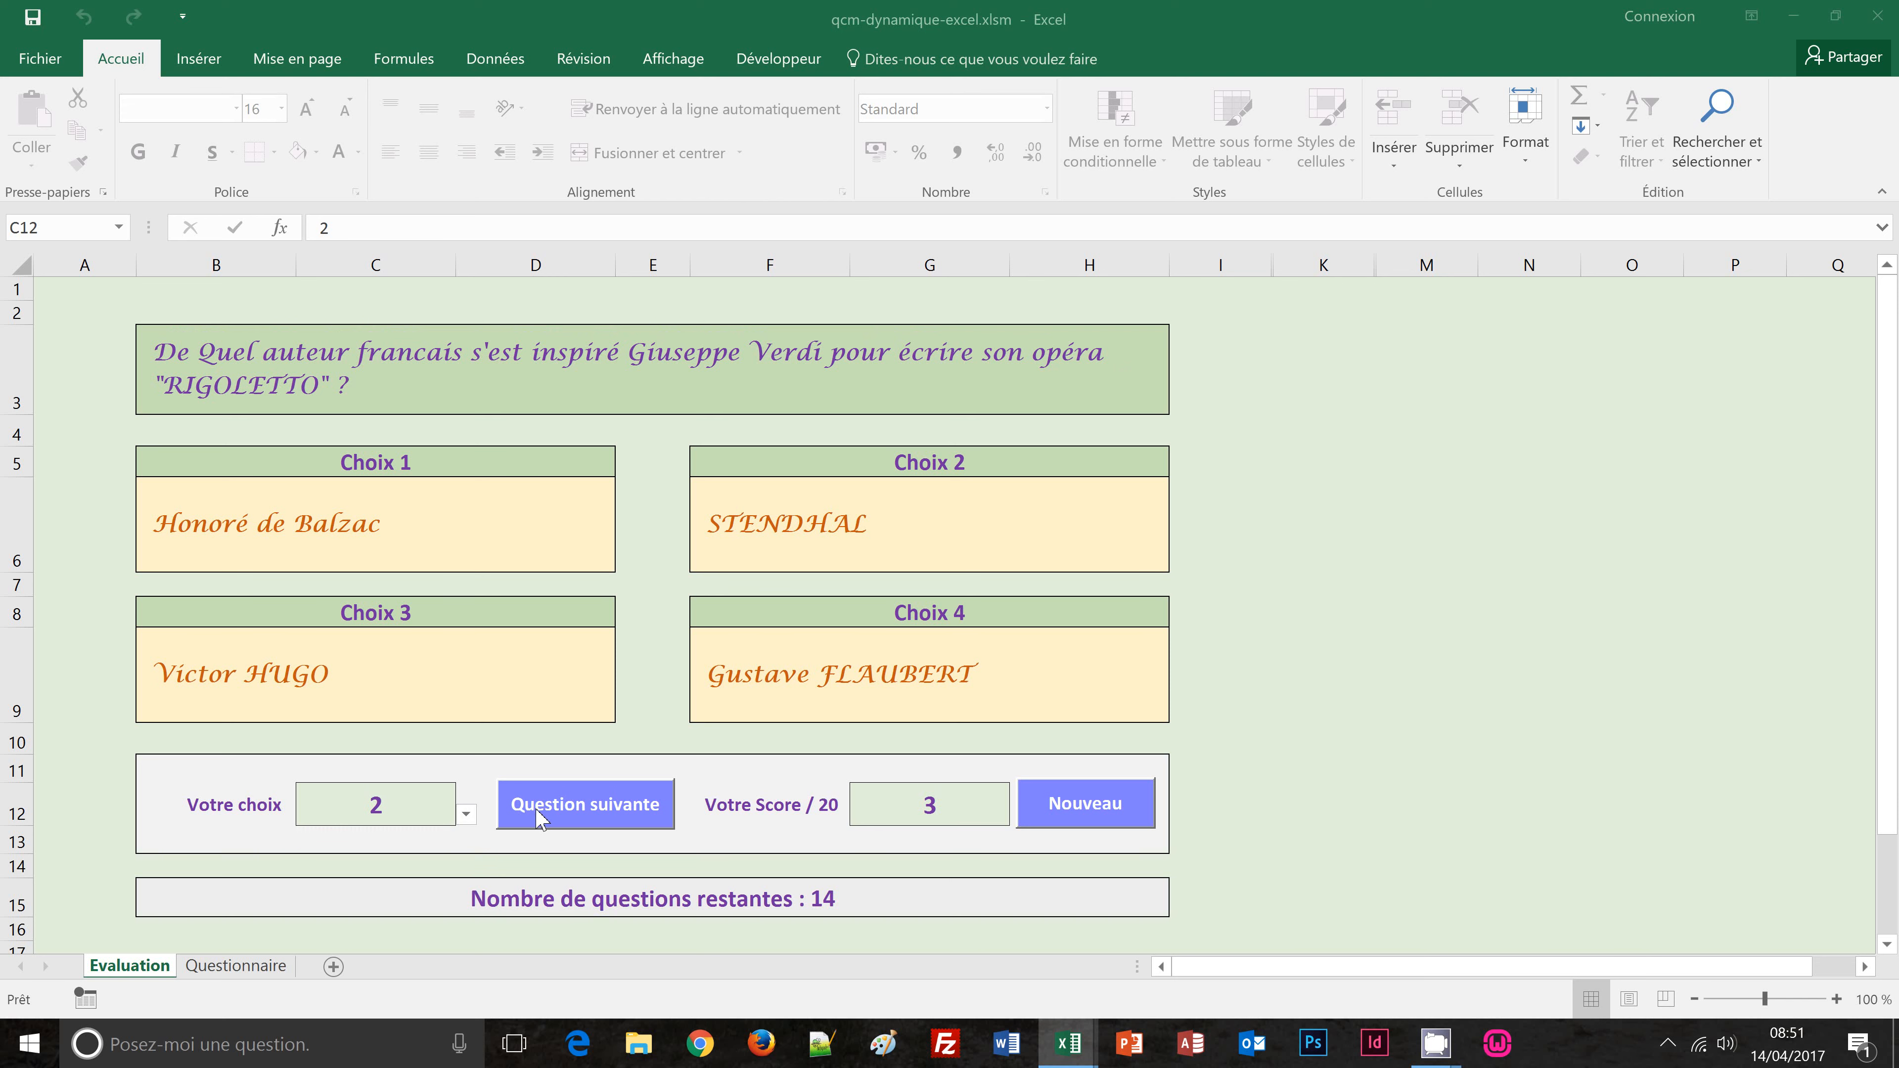
left_click(534, 814)
Step: Answer the question on Verdi's last wishes with choice 4 and the oldest orchestra question with choice 3, advancing after each
left_click(467, 815)
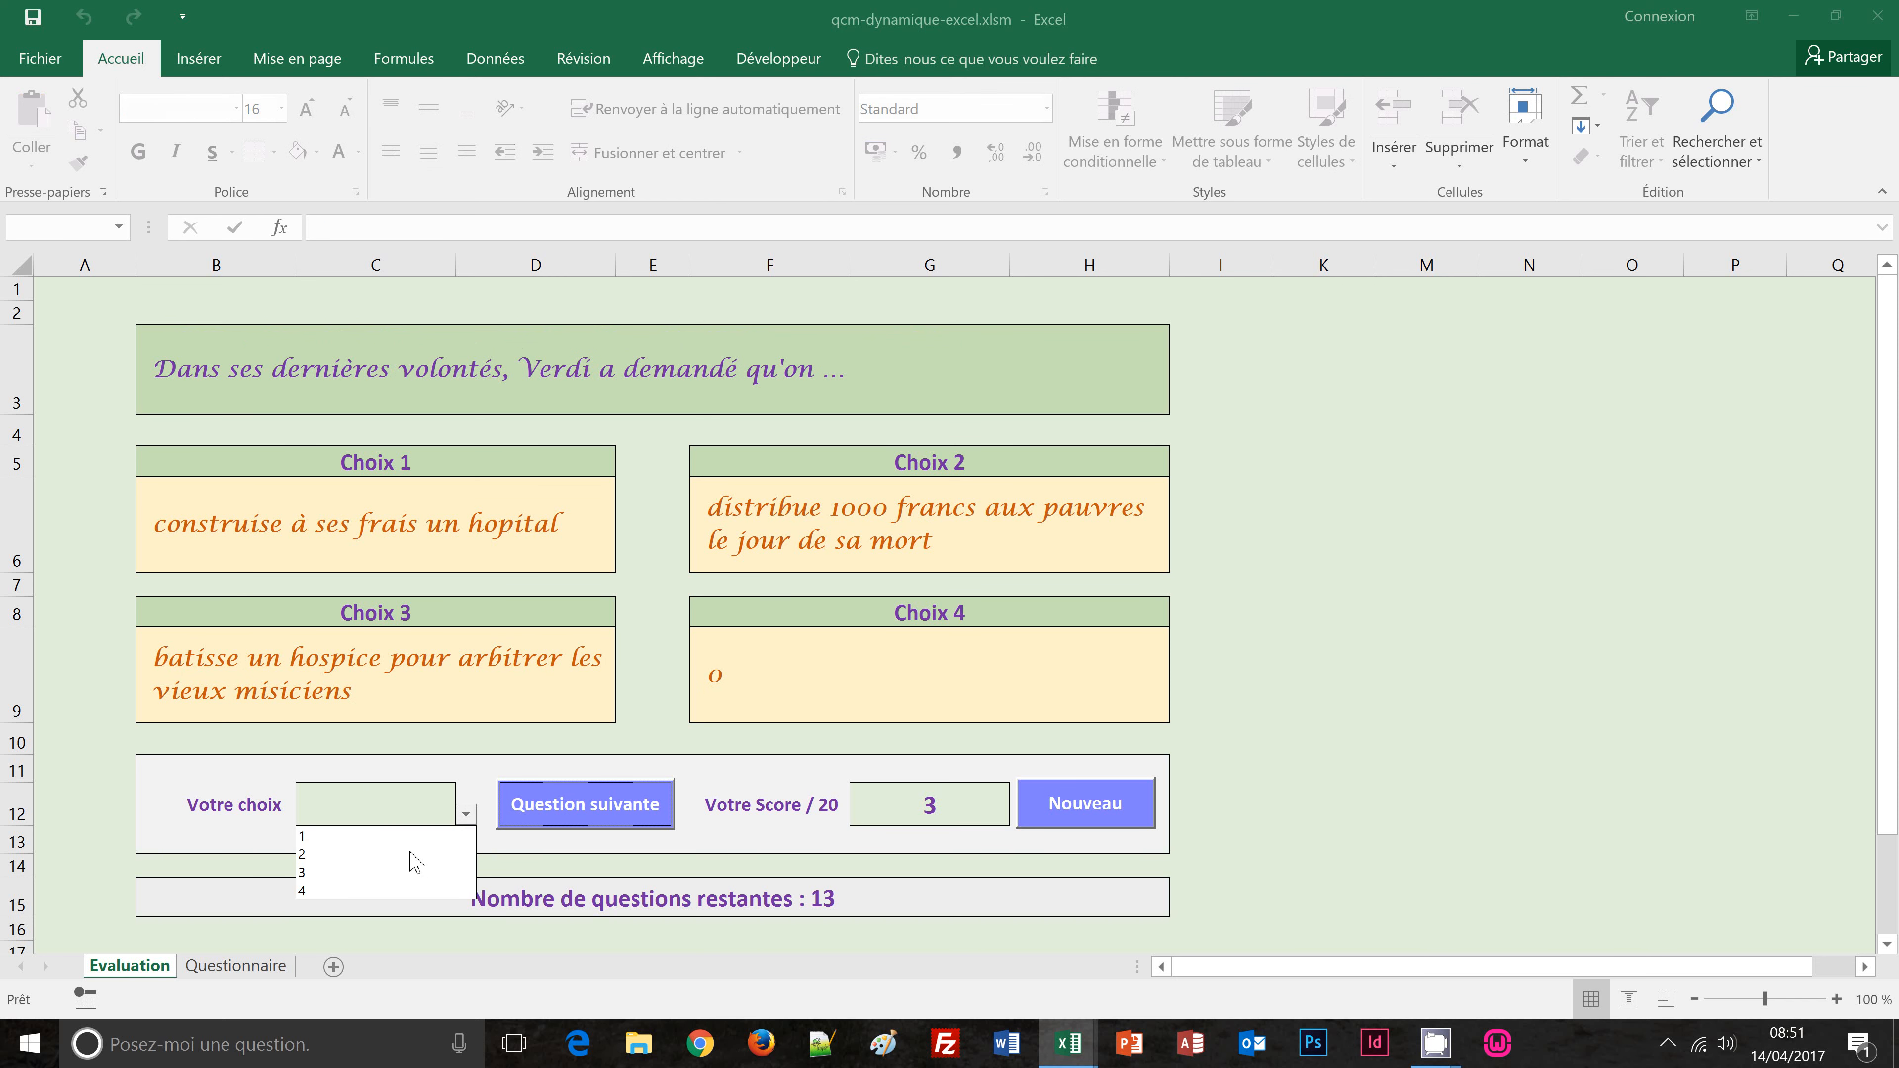
left_click(396, 892)
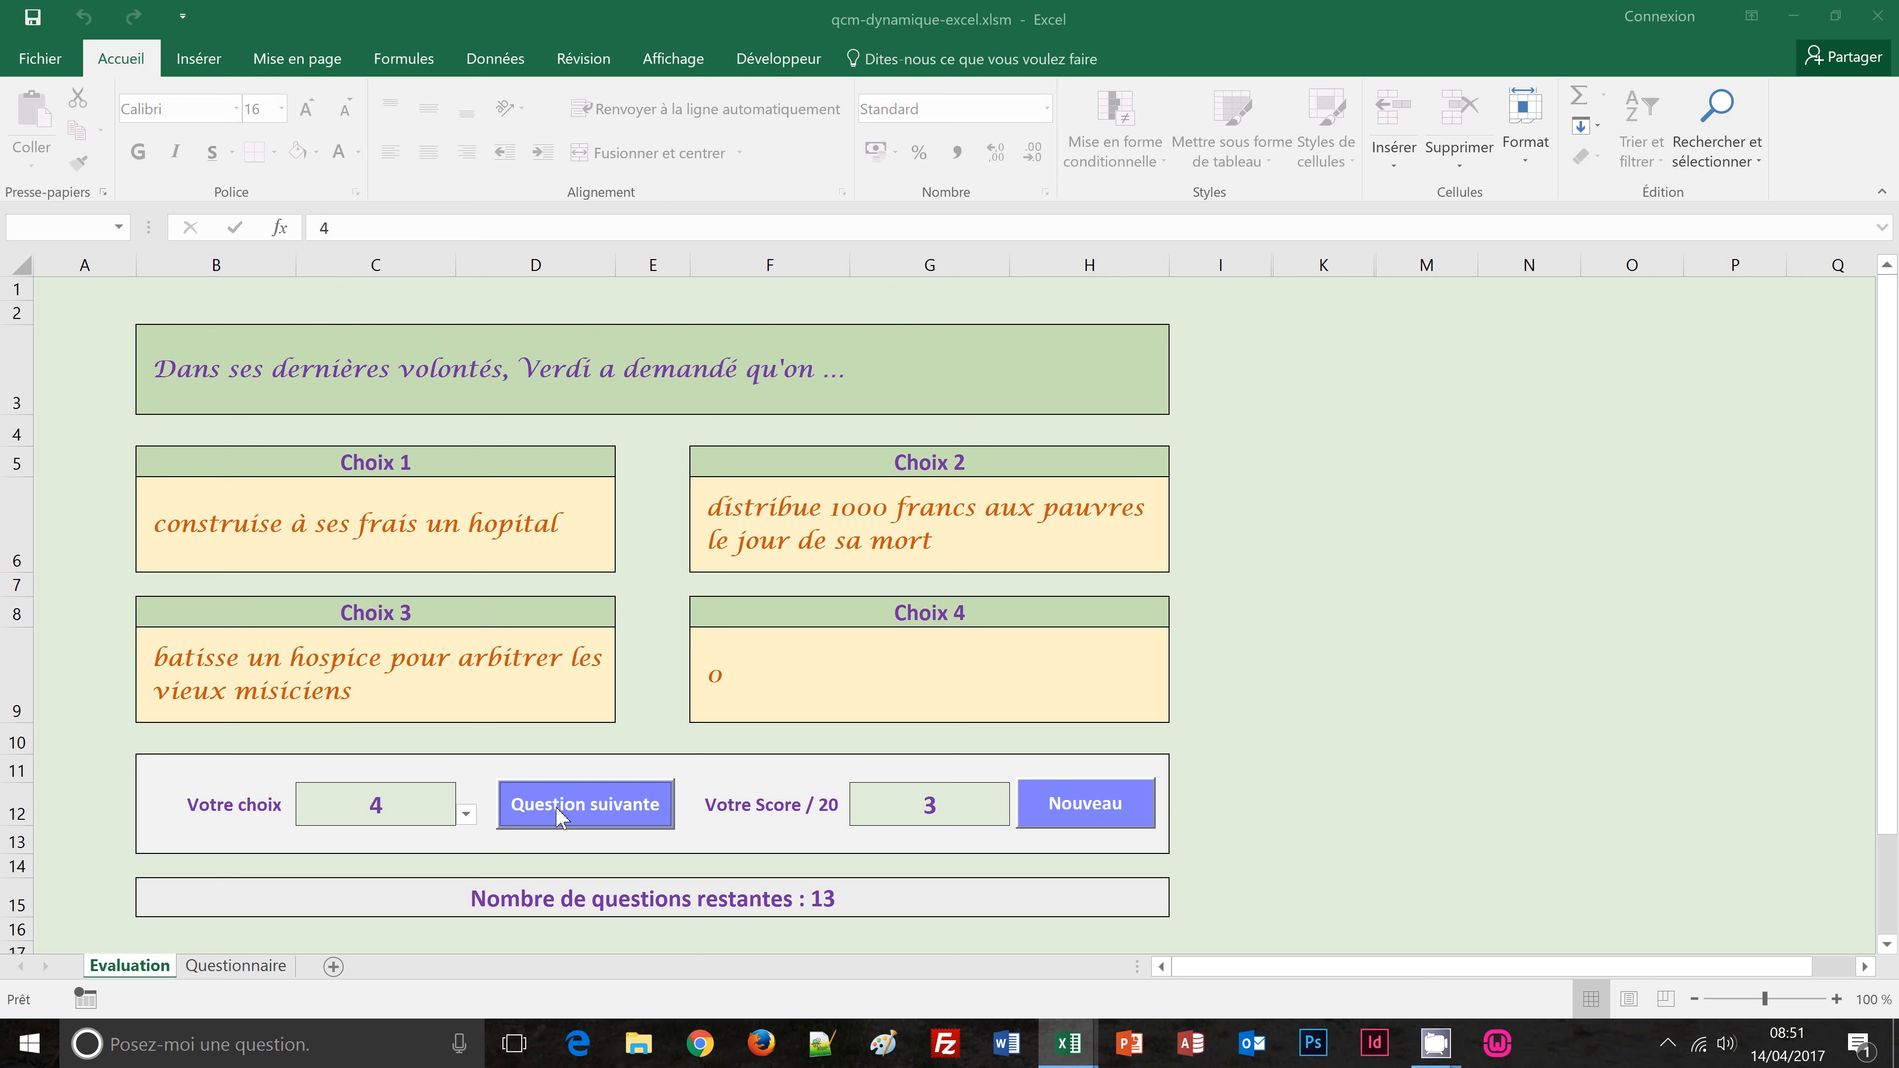
left_click(562, 818)
left_click(466, 817)
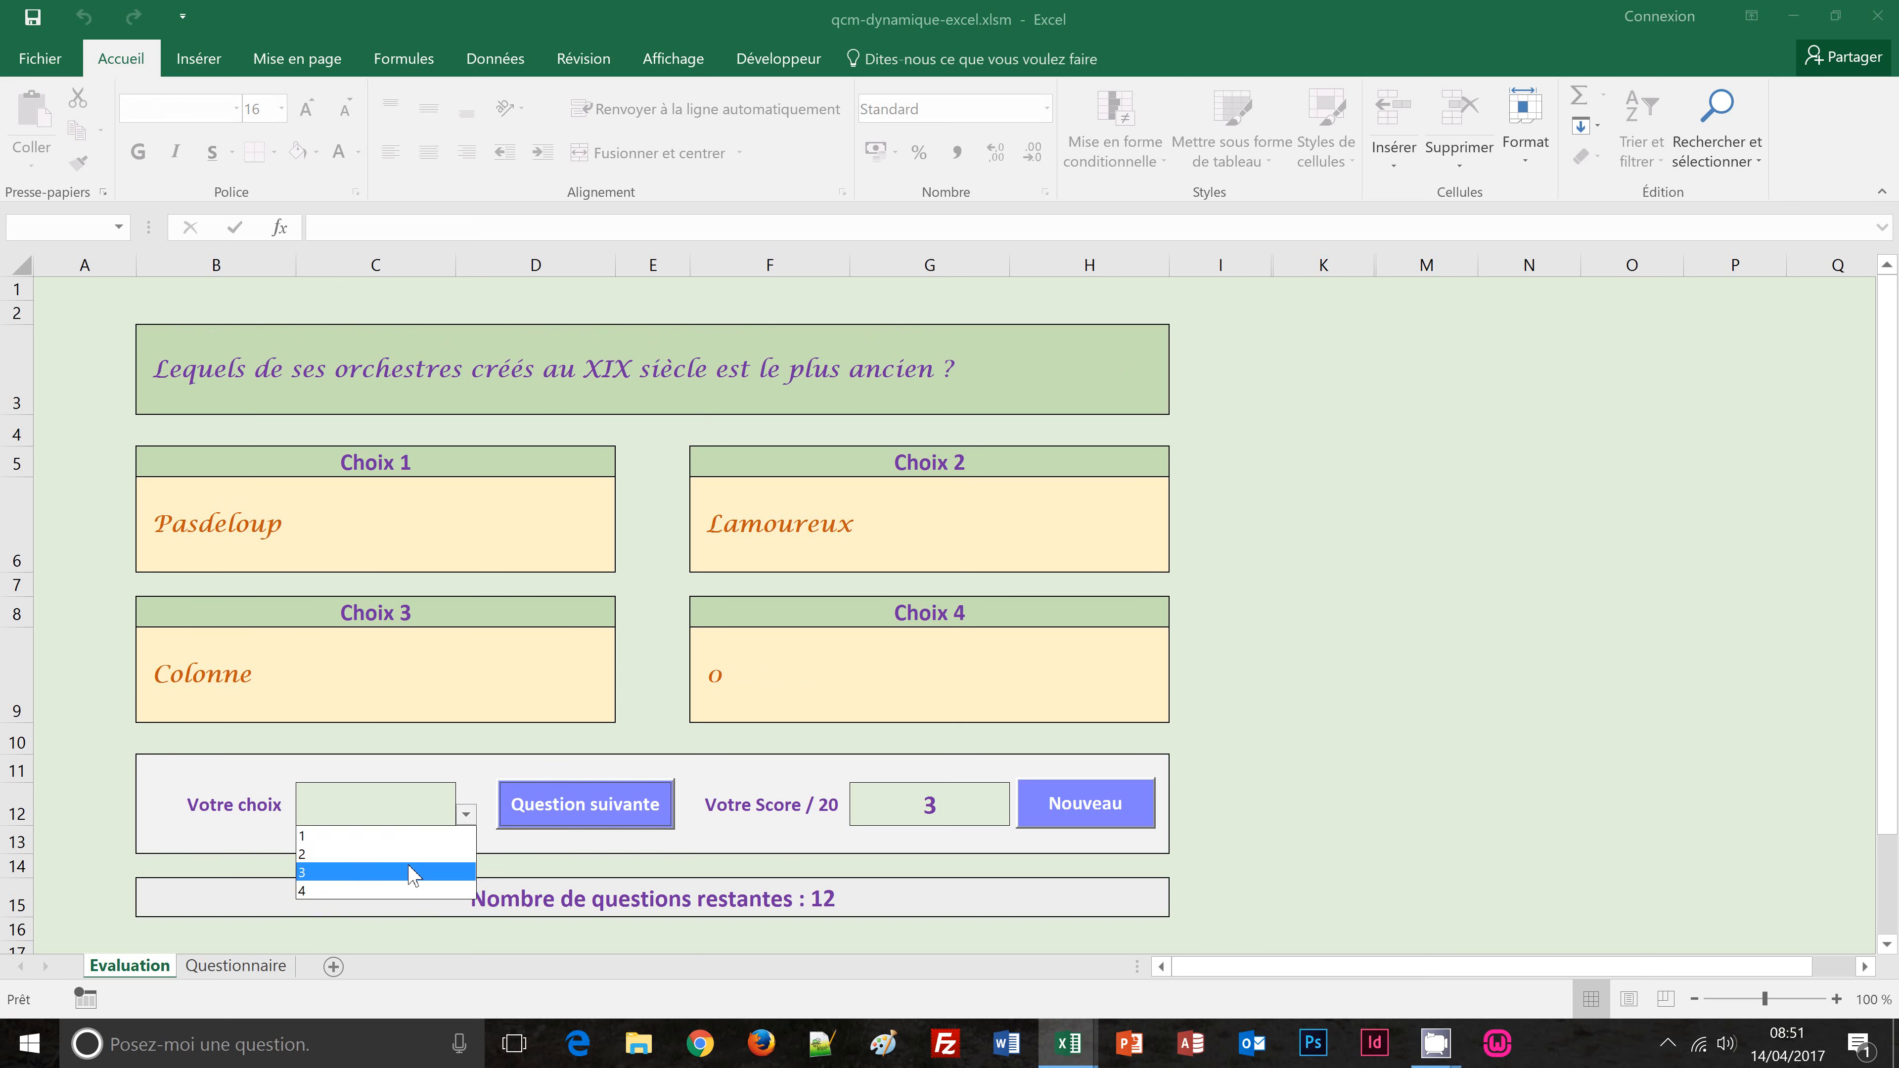
left_click(407, 873)
left_click(557, 812)
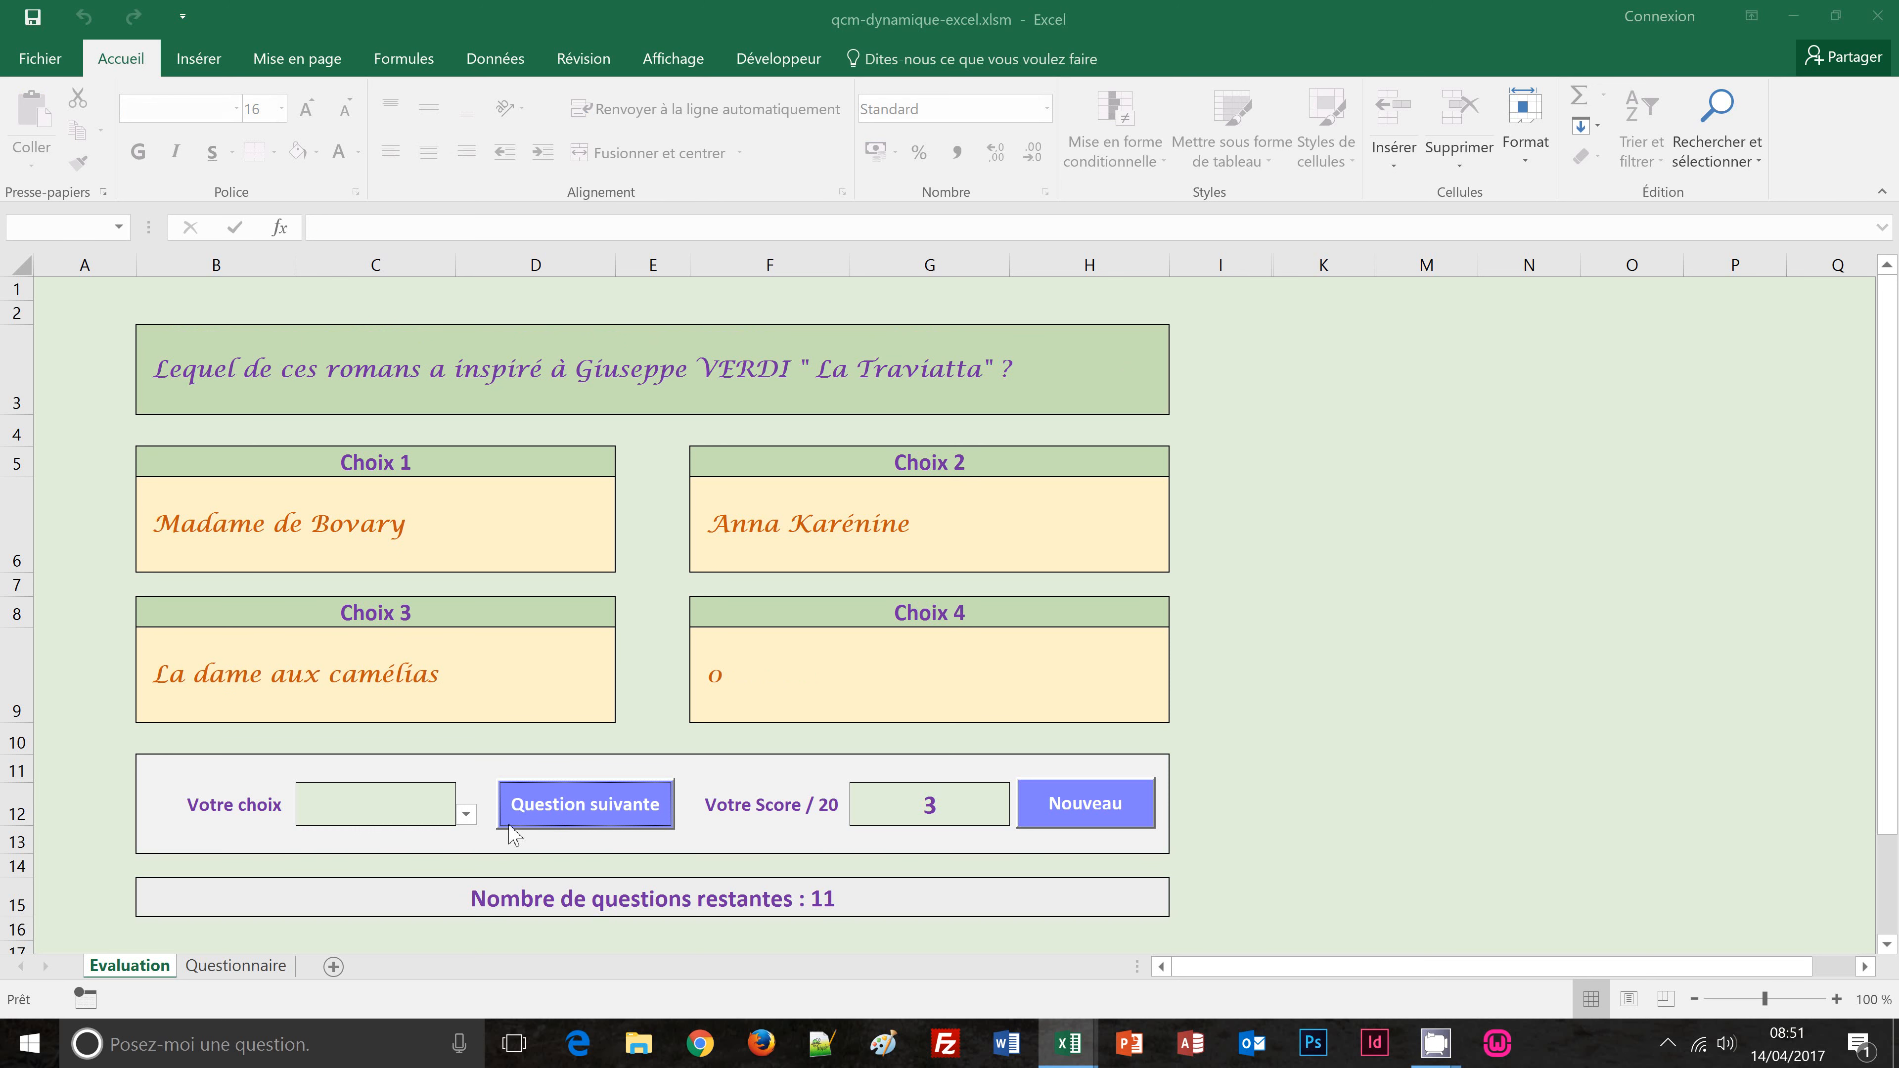
Step: Answer the La Traviata novel question with choice 1 and the New Caledonia soil question with choice 3, advancing after each
left_click(466, 815)
left_click(452, 836)
left_click(527, 816)
left_click(471, 814)
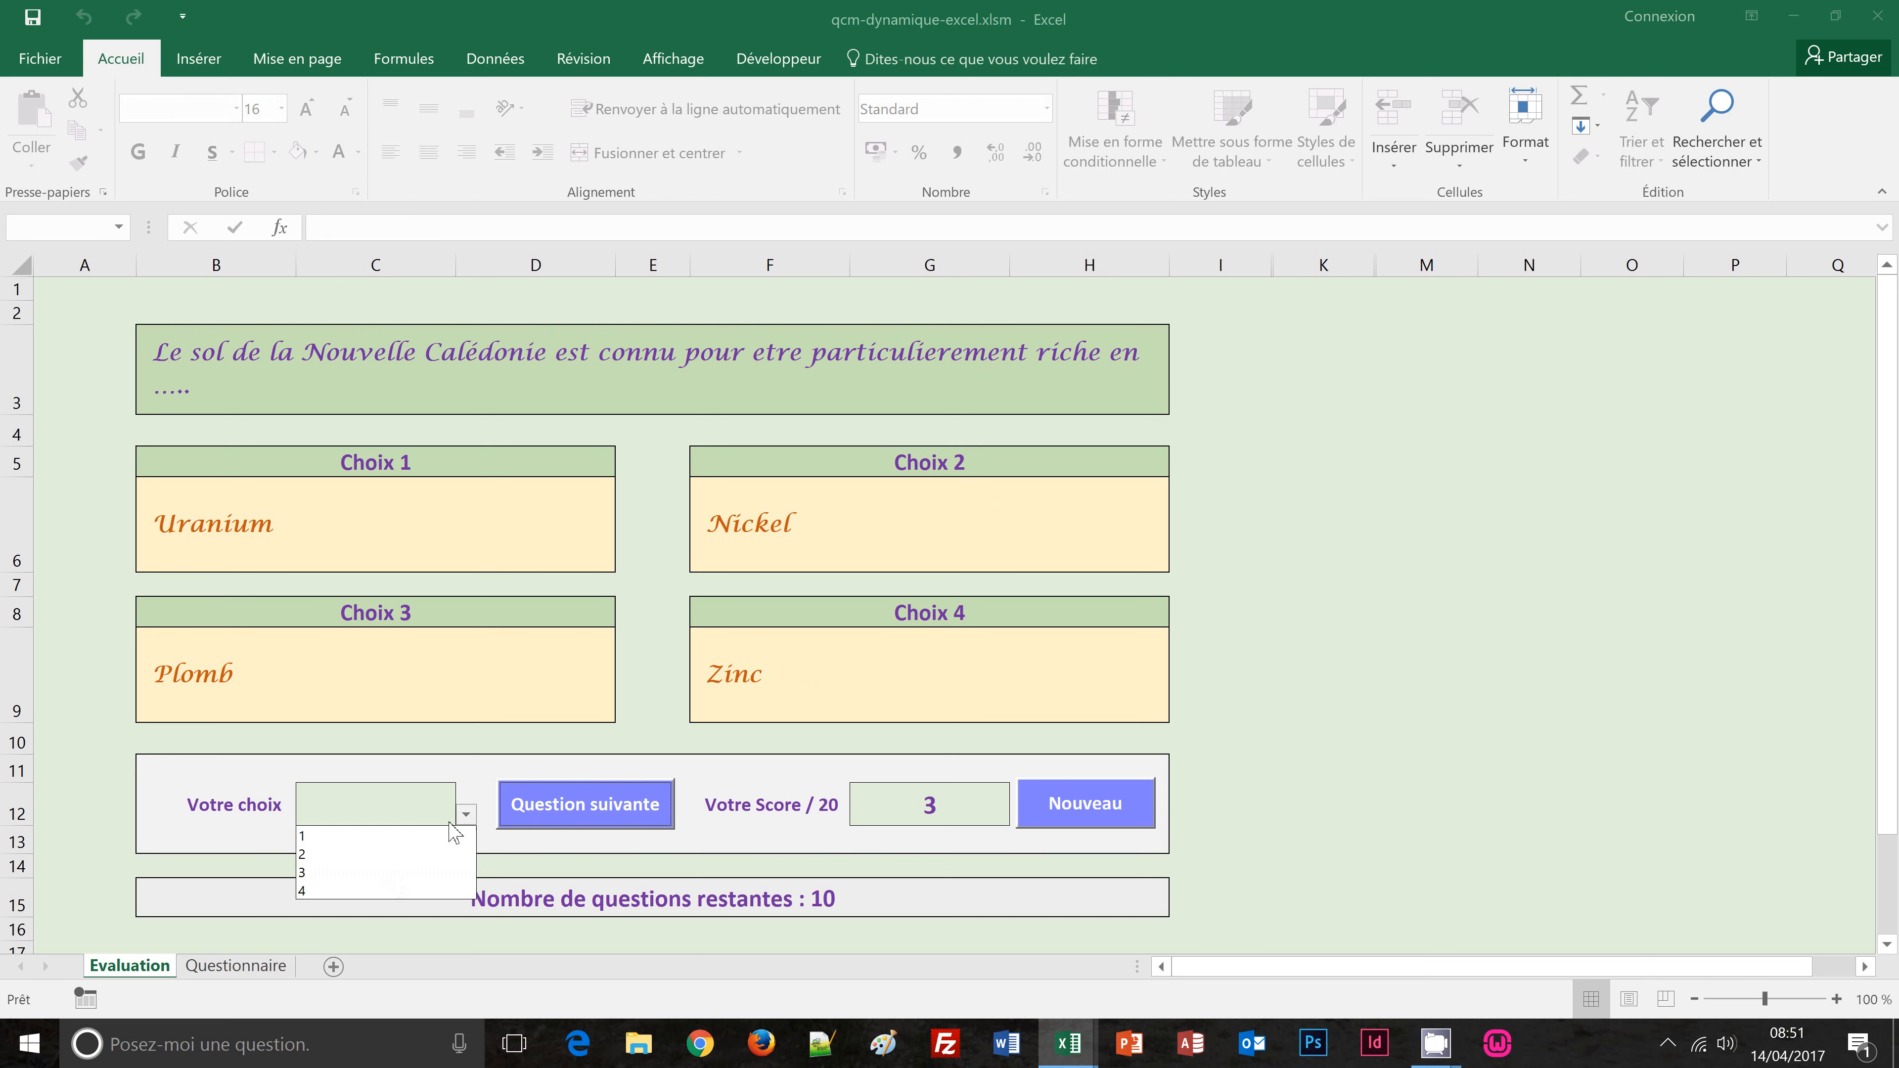
left_click(400, 873)
left_click(566, 816)
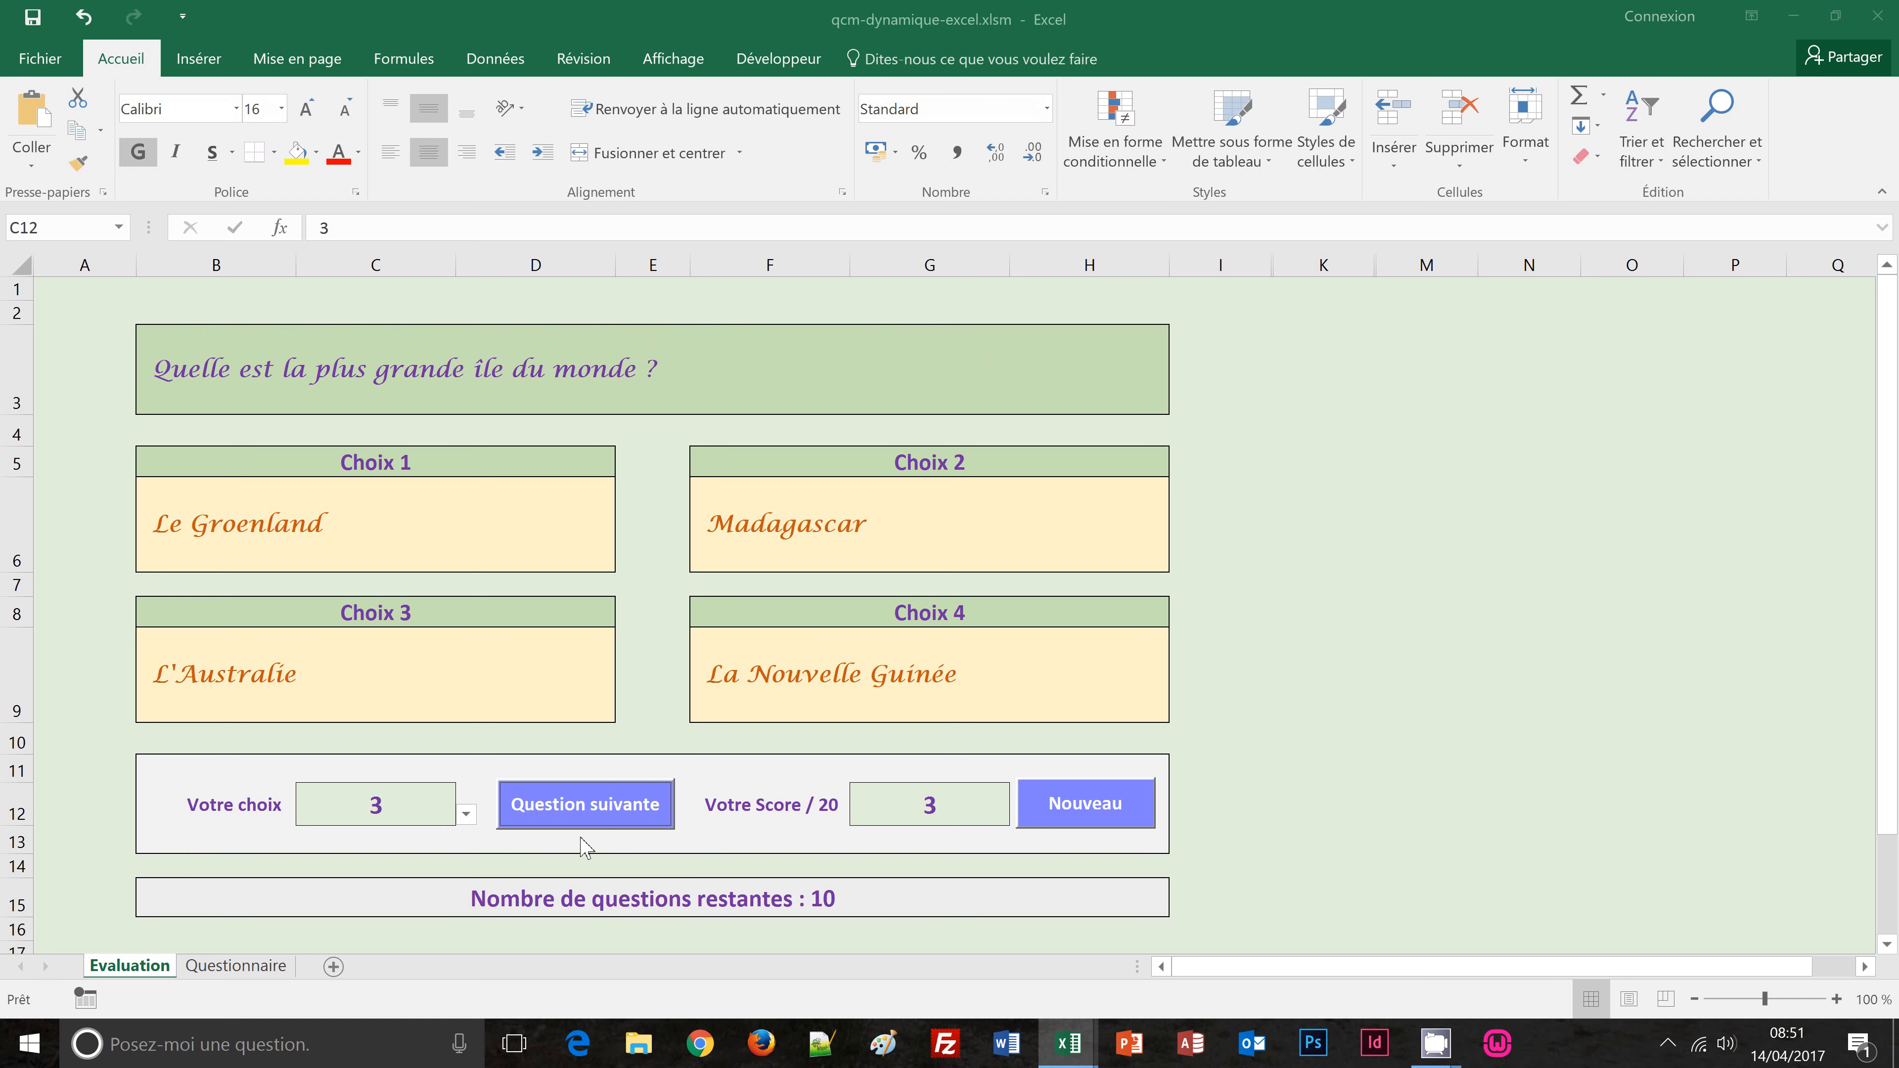
Step: Answer the largest island question with choice 4 and the mountain-shaped clouds question with choice 1, advancing after each
left_click(467, 814)
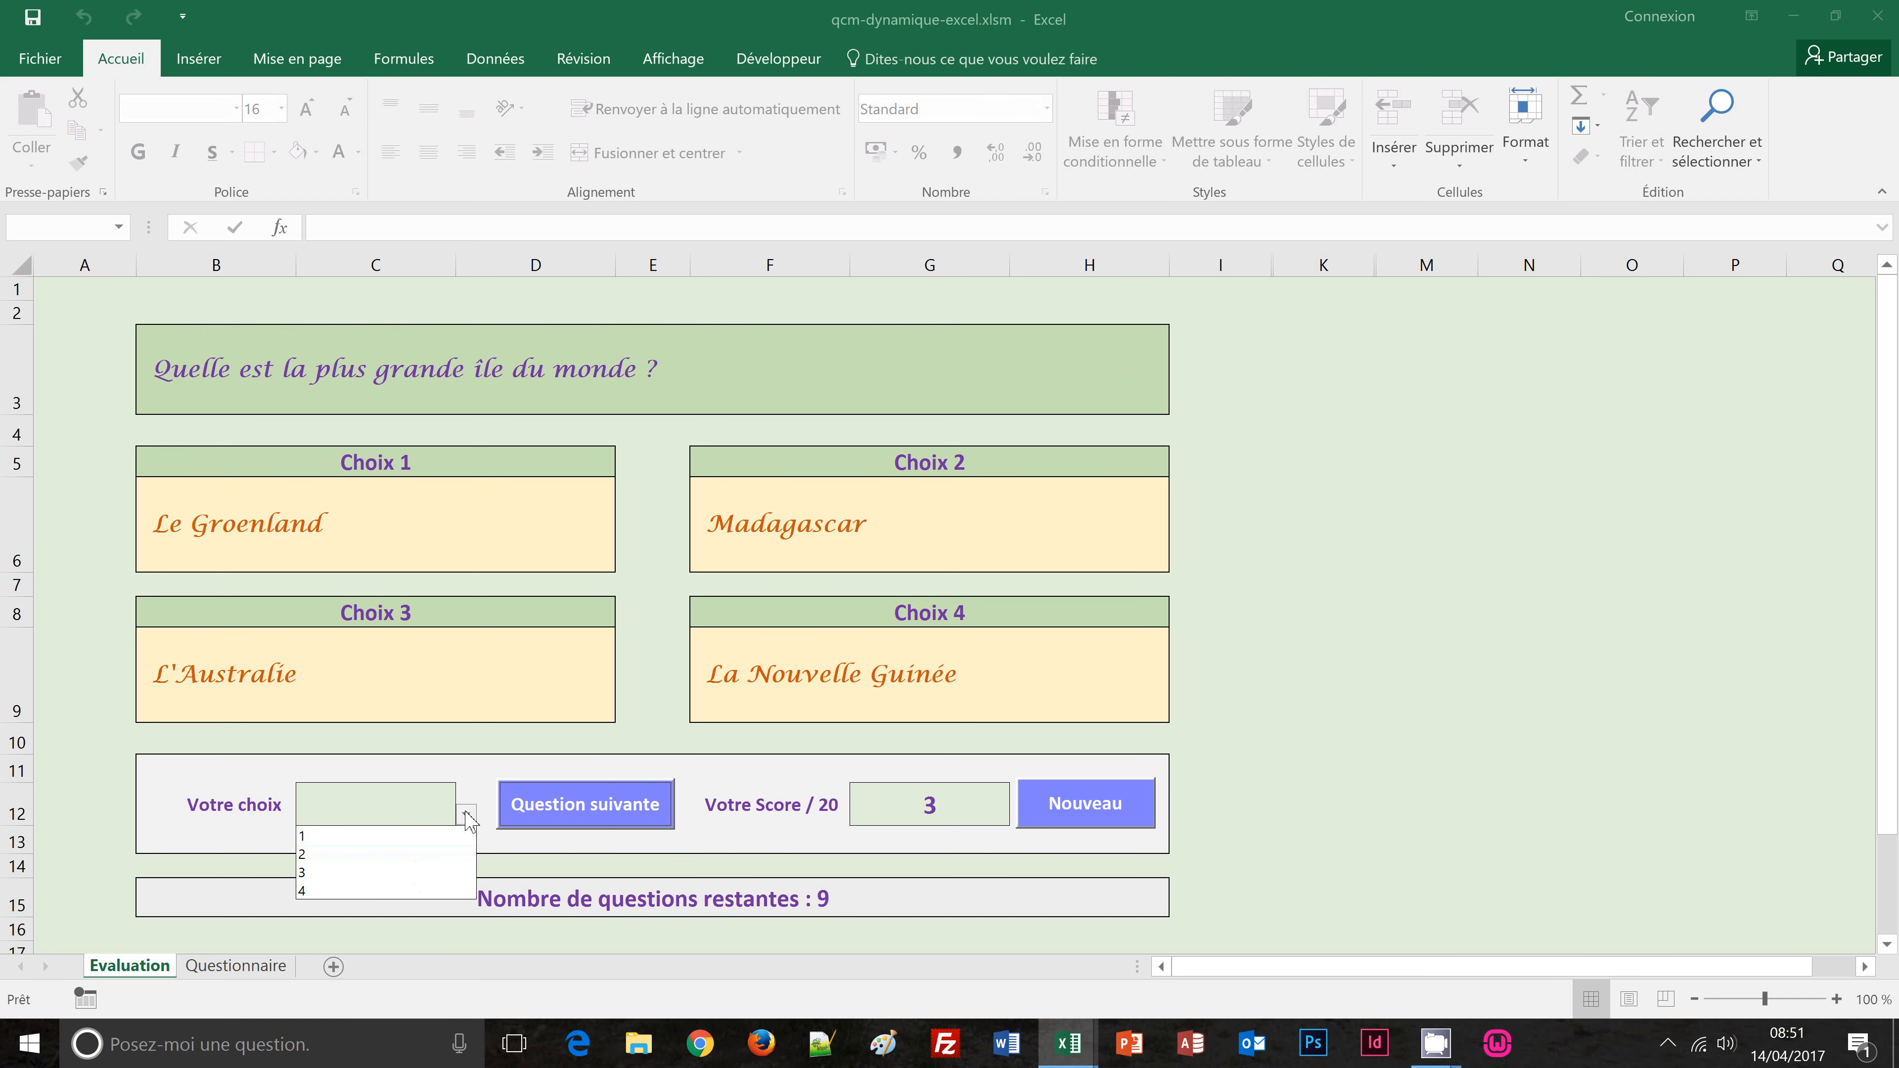
left_click(413, 892)
left_click(555, 807)
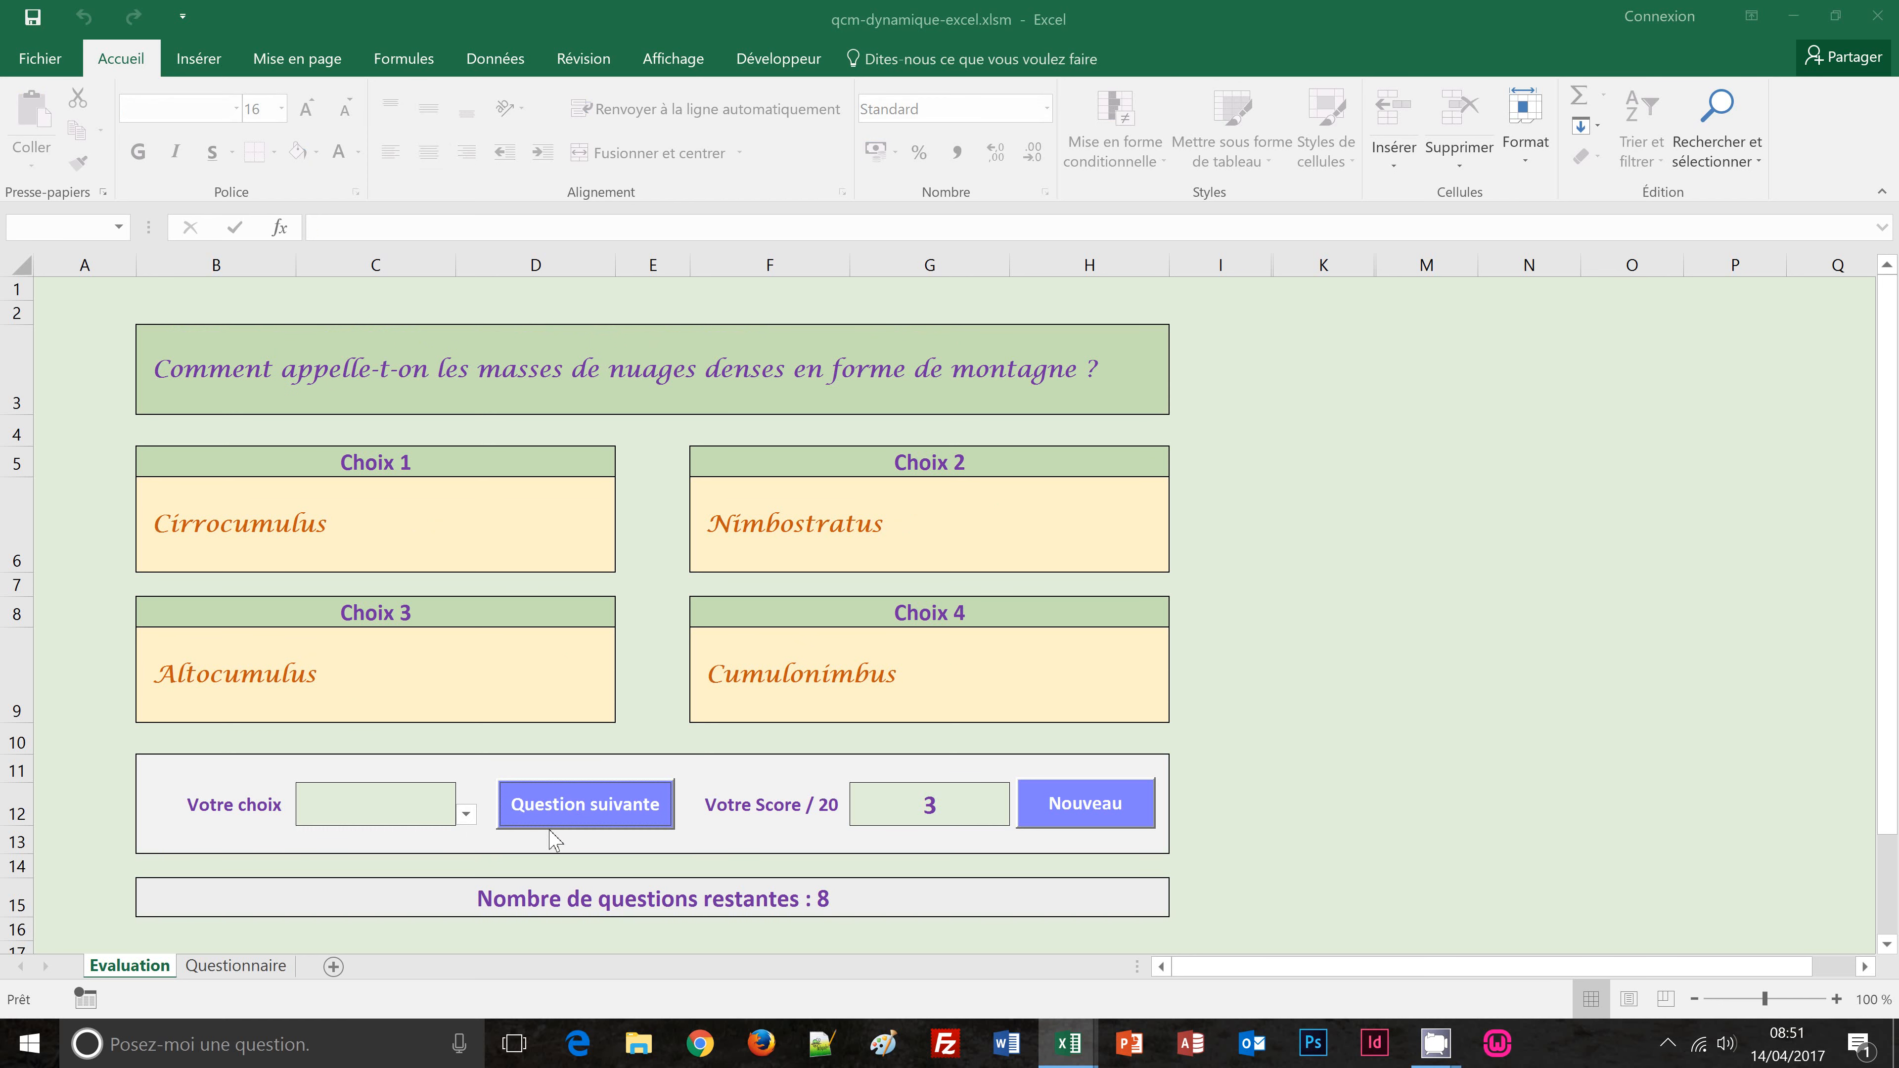
left_click(466, 814)
left_click(417, 831)
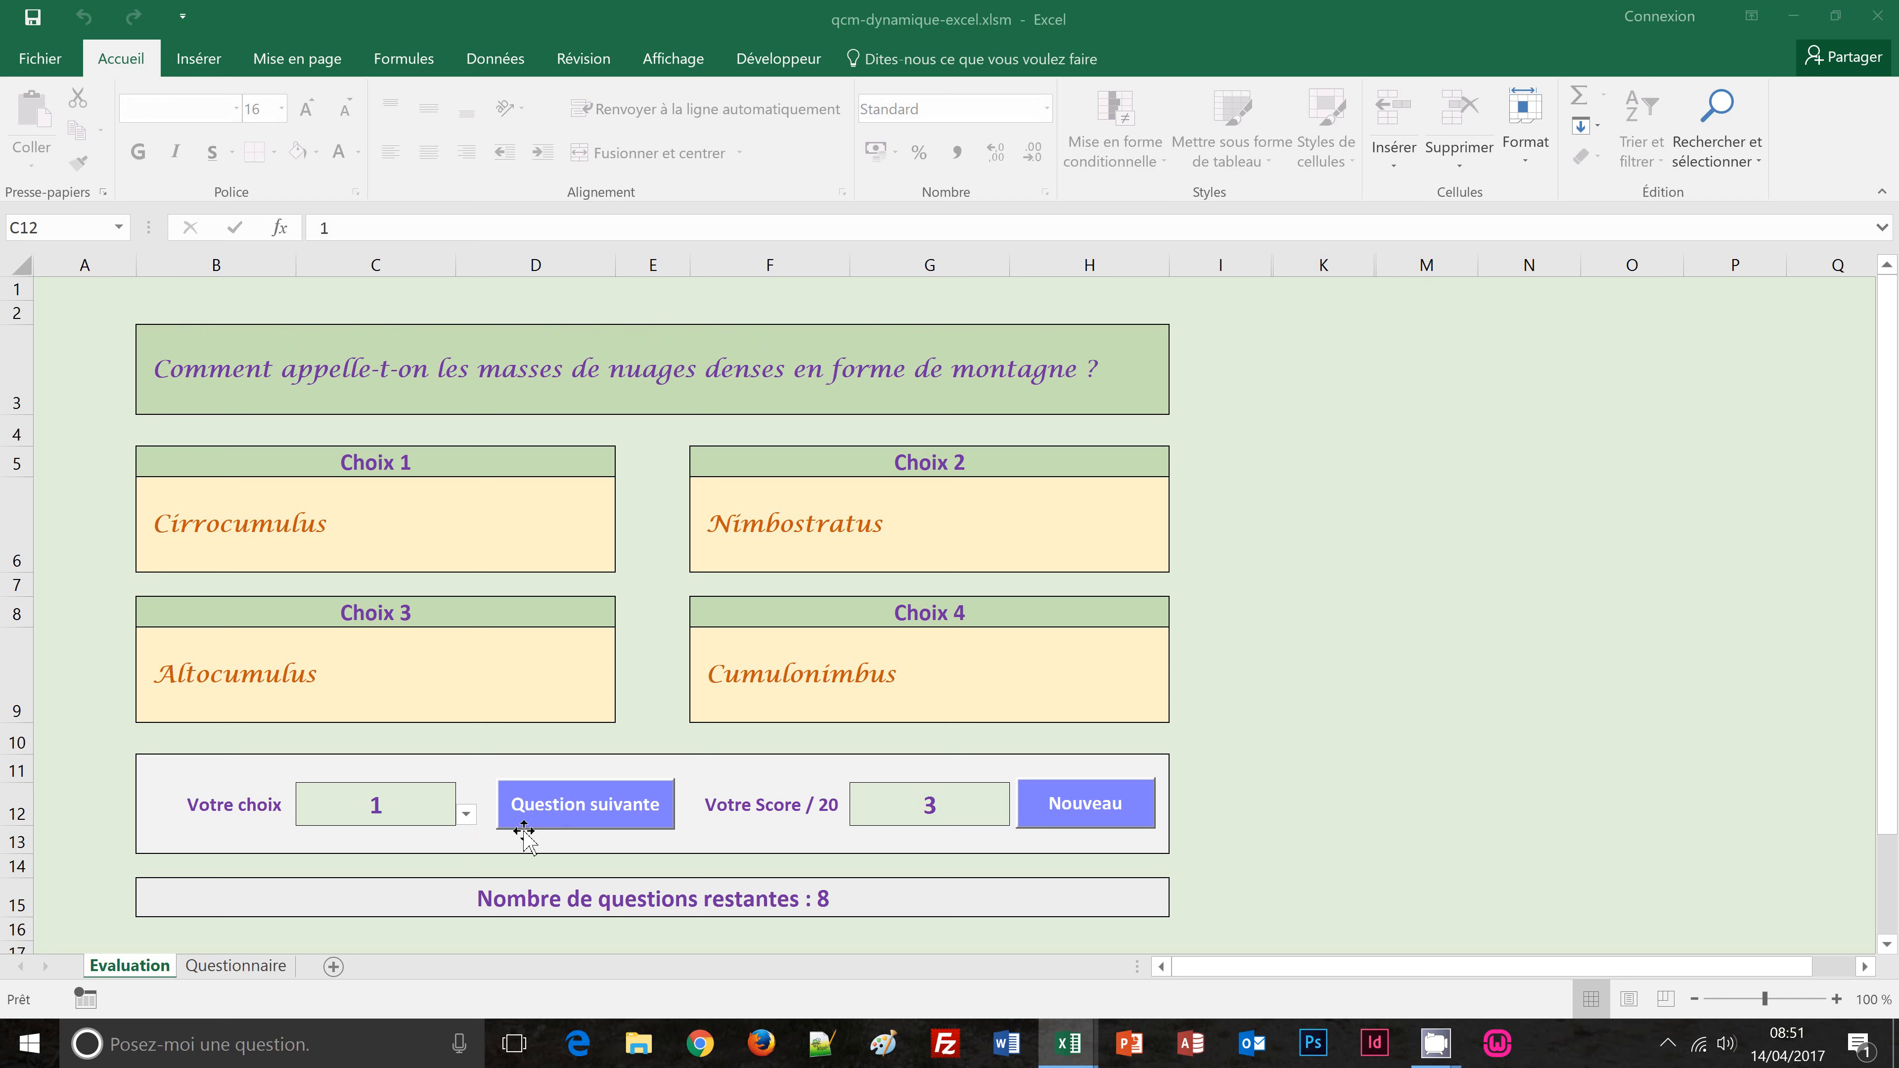
left_click(573, 803)
Step: Answer the singer question with choice 2 and the pipérade ingredient question with choice 3, advancing after each
left_click(466, 815)
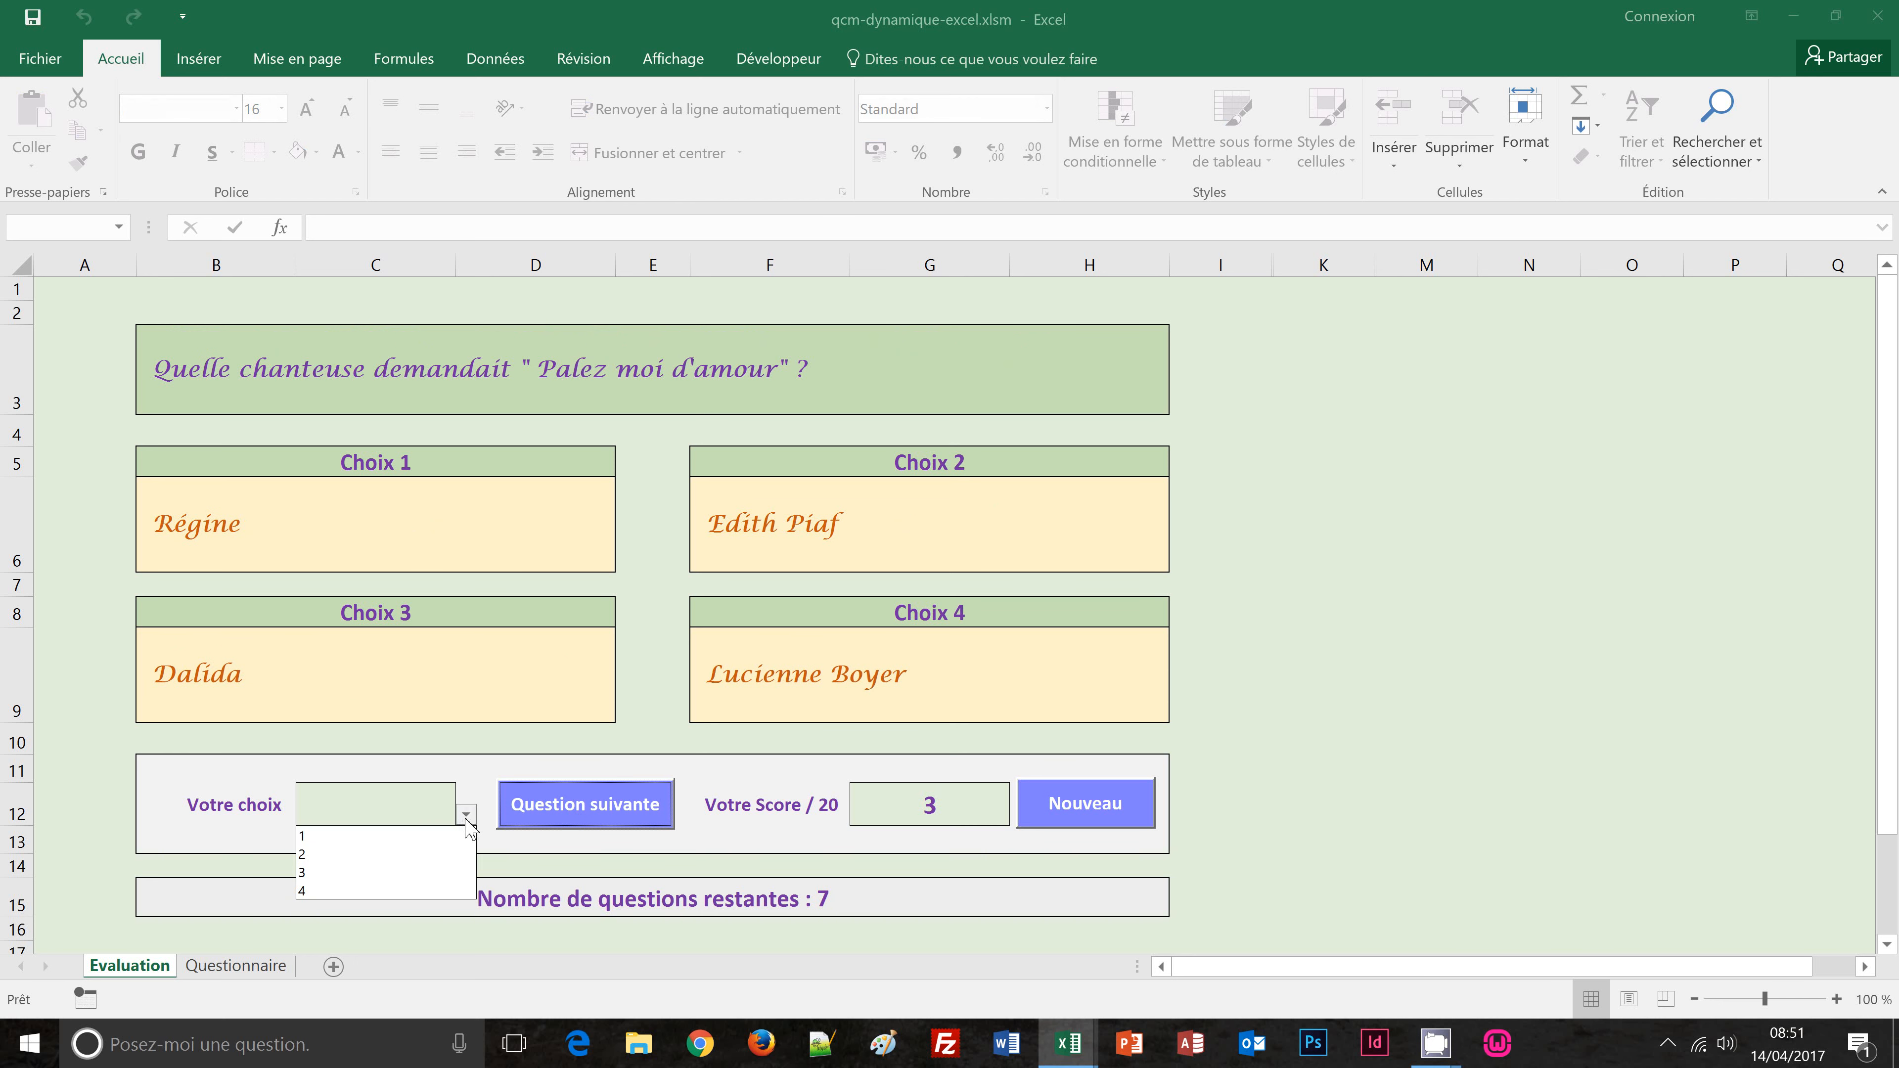
left_click(418, 854)
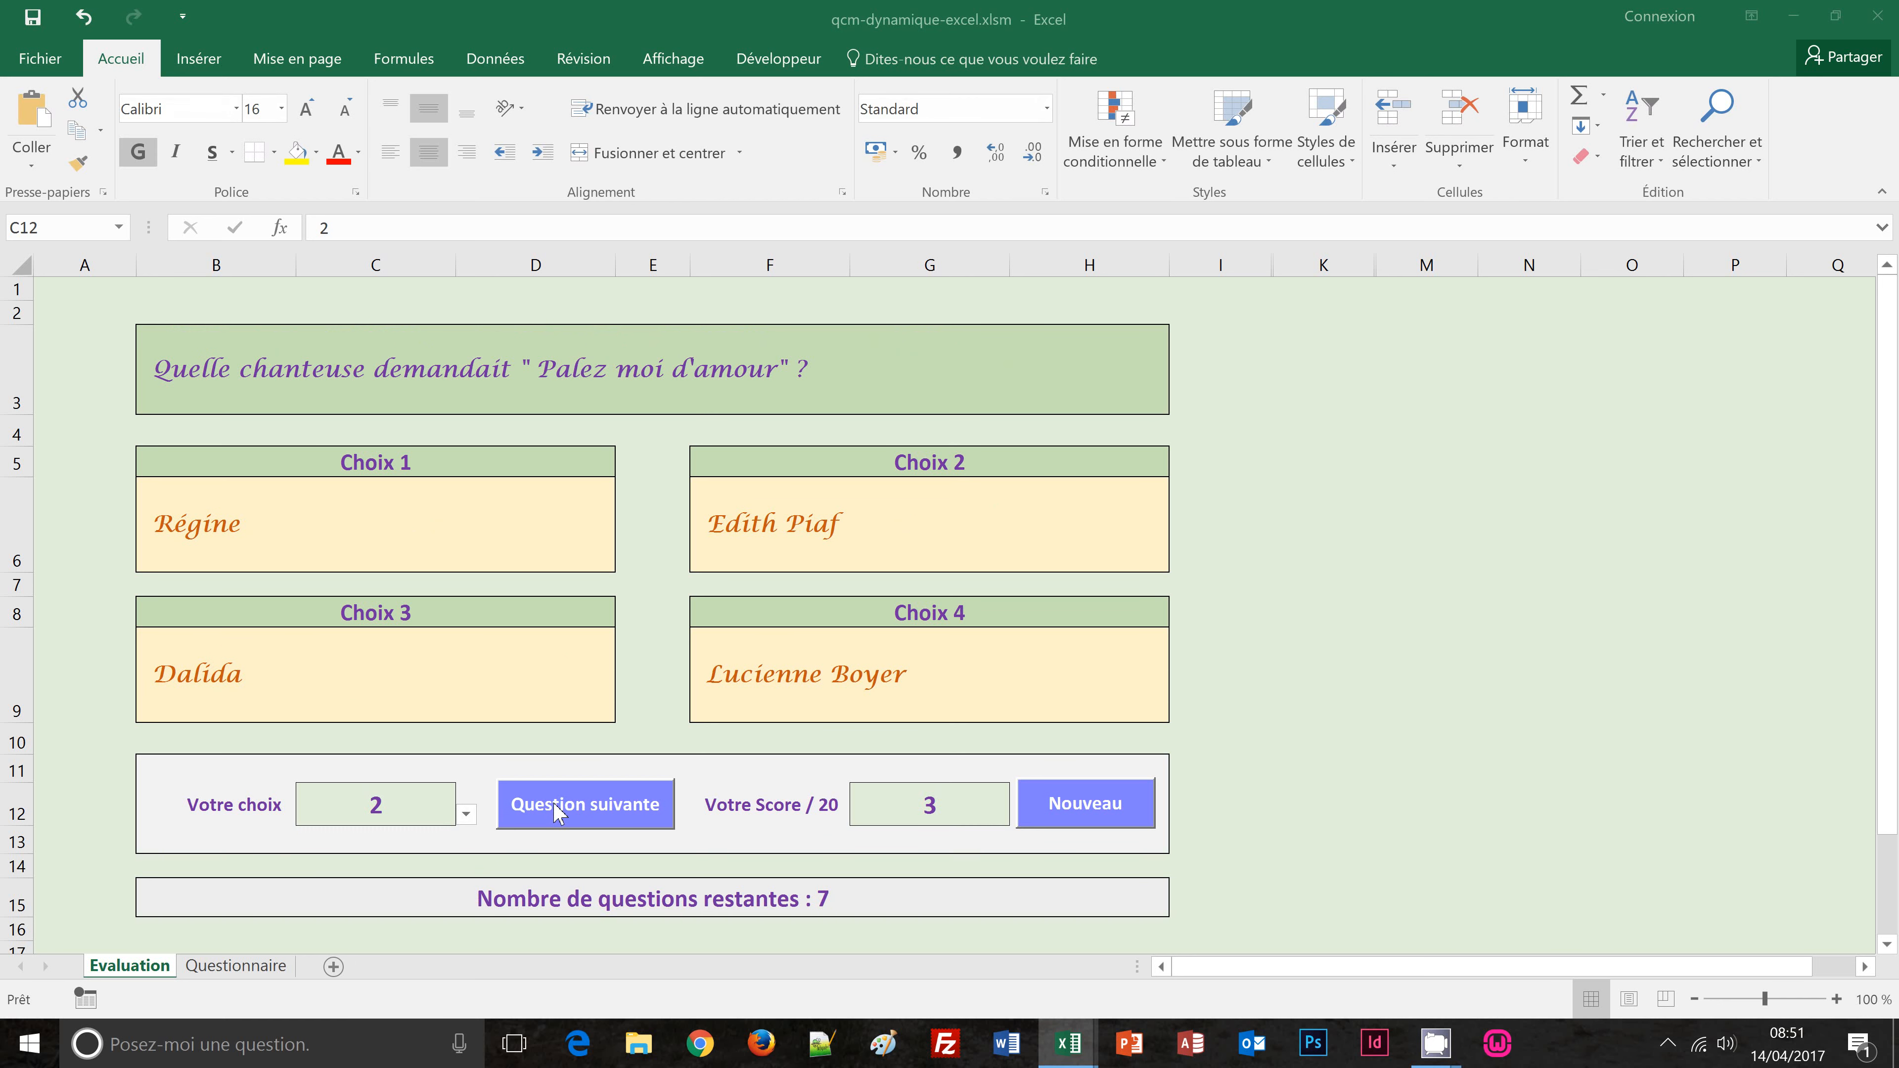
left_click(466, 813)
left_click(403, 871)
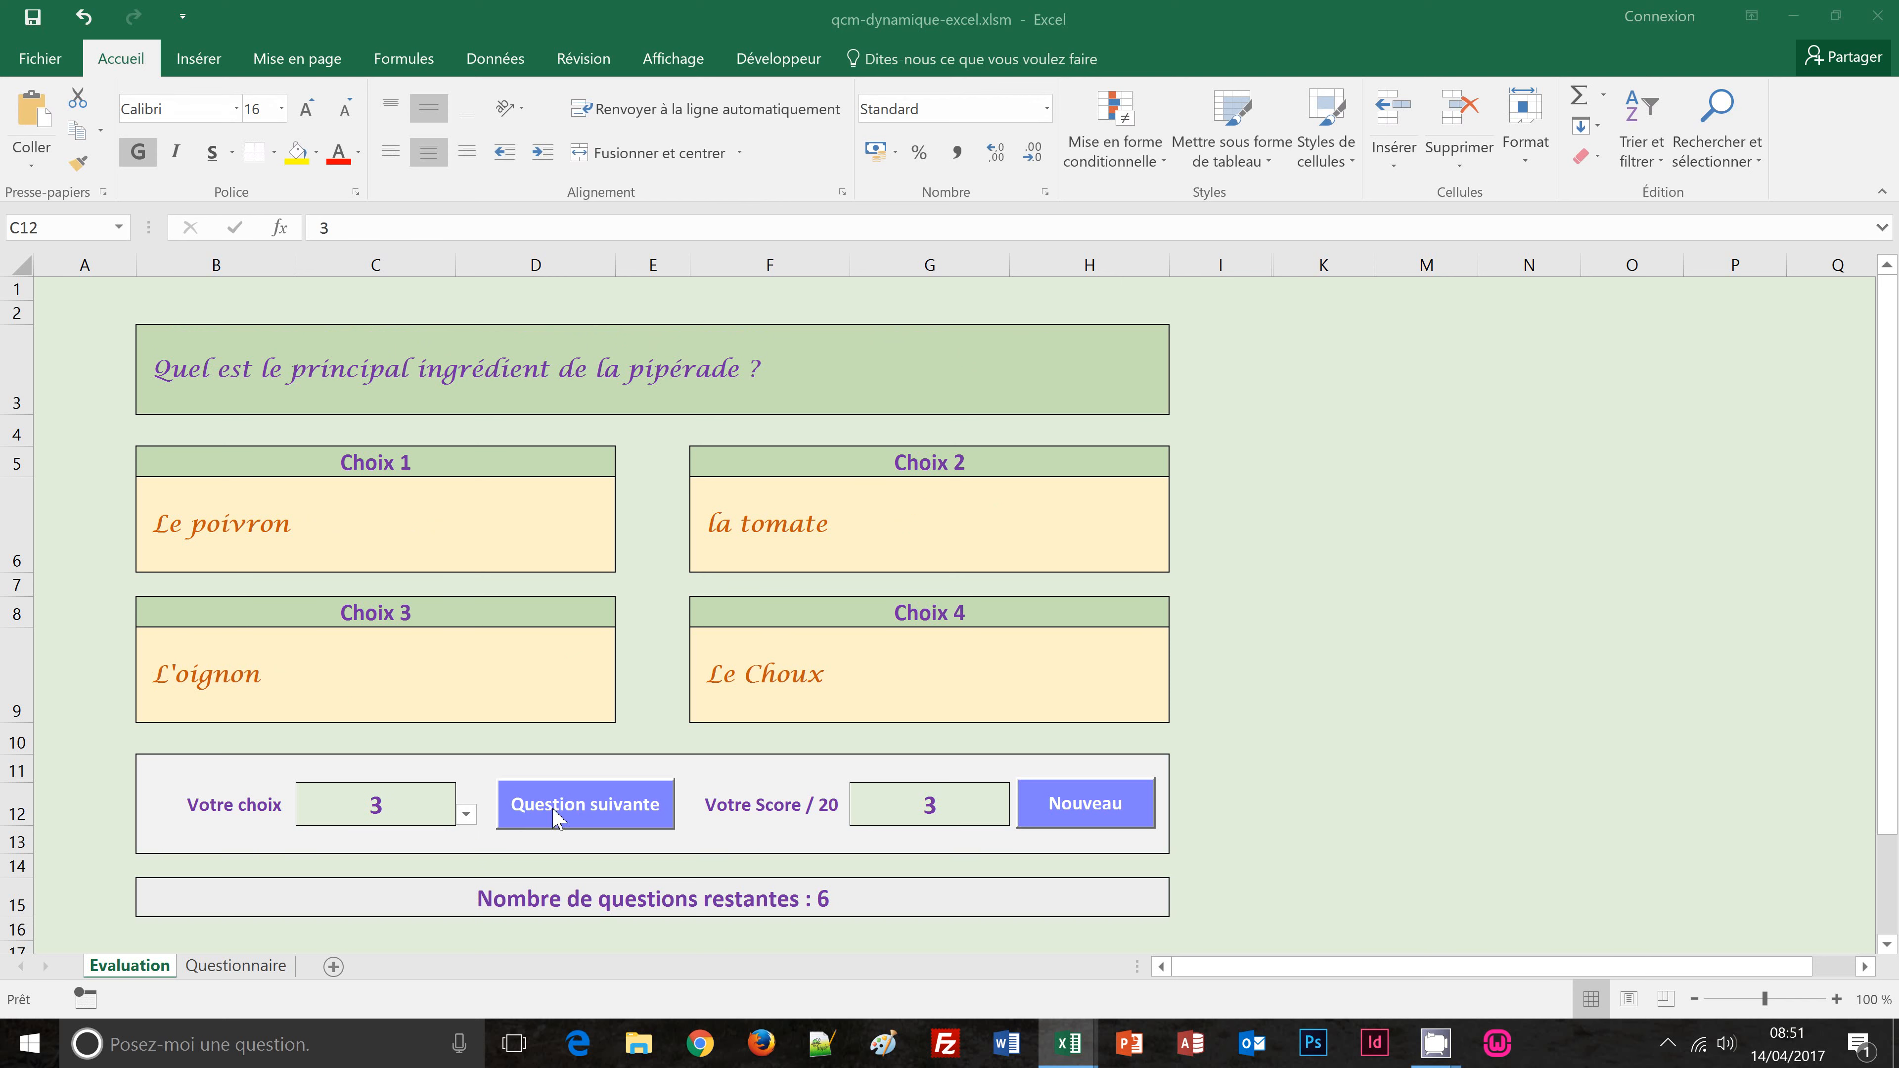
left_click(554, 817)
Step: Answer the "malade imaginaire" term question with choice 4 and the "La lettre à Elise" composer question with choice 1, advancing after each
left_click(467, 813)
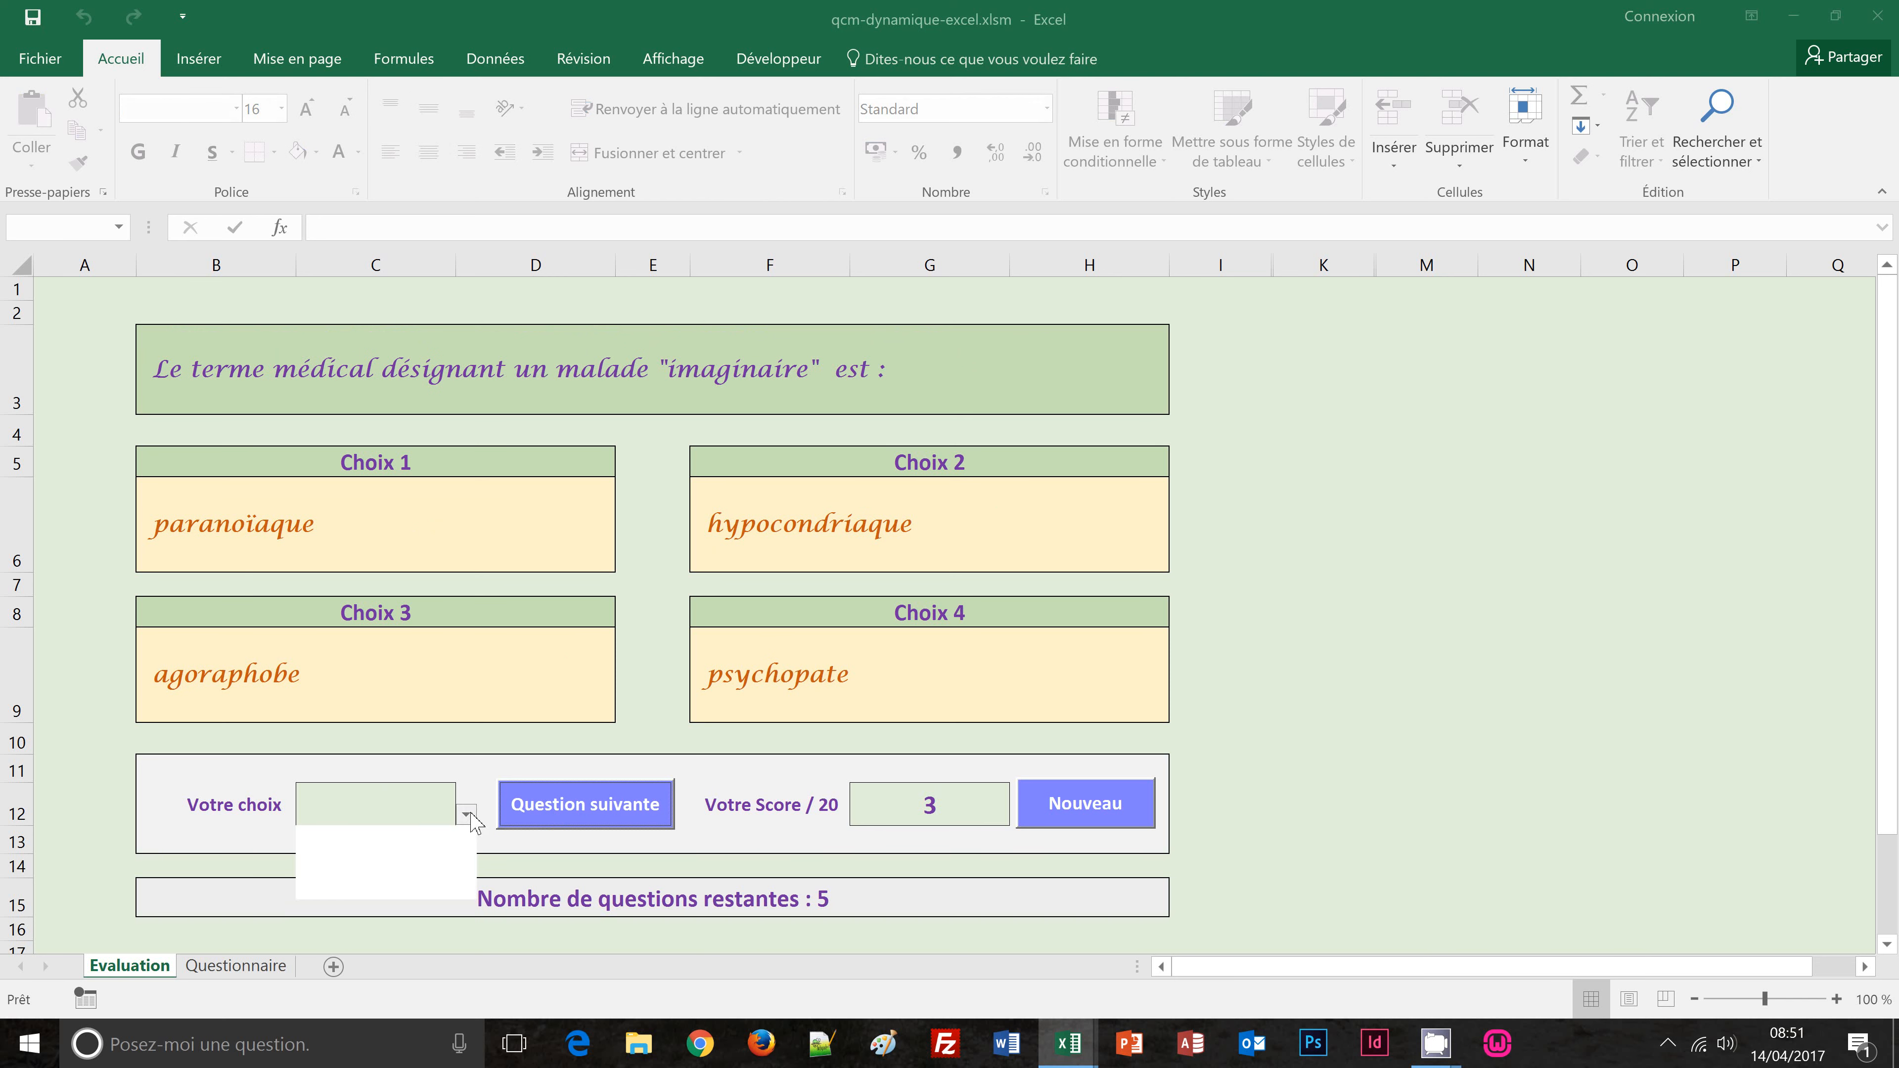
left_click(416, 890)
left_click(557, 819)
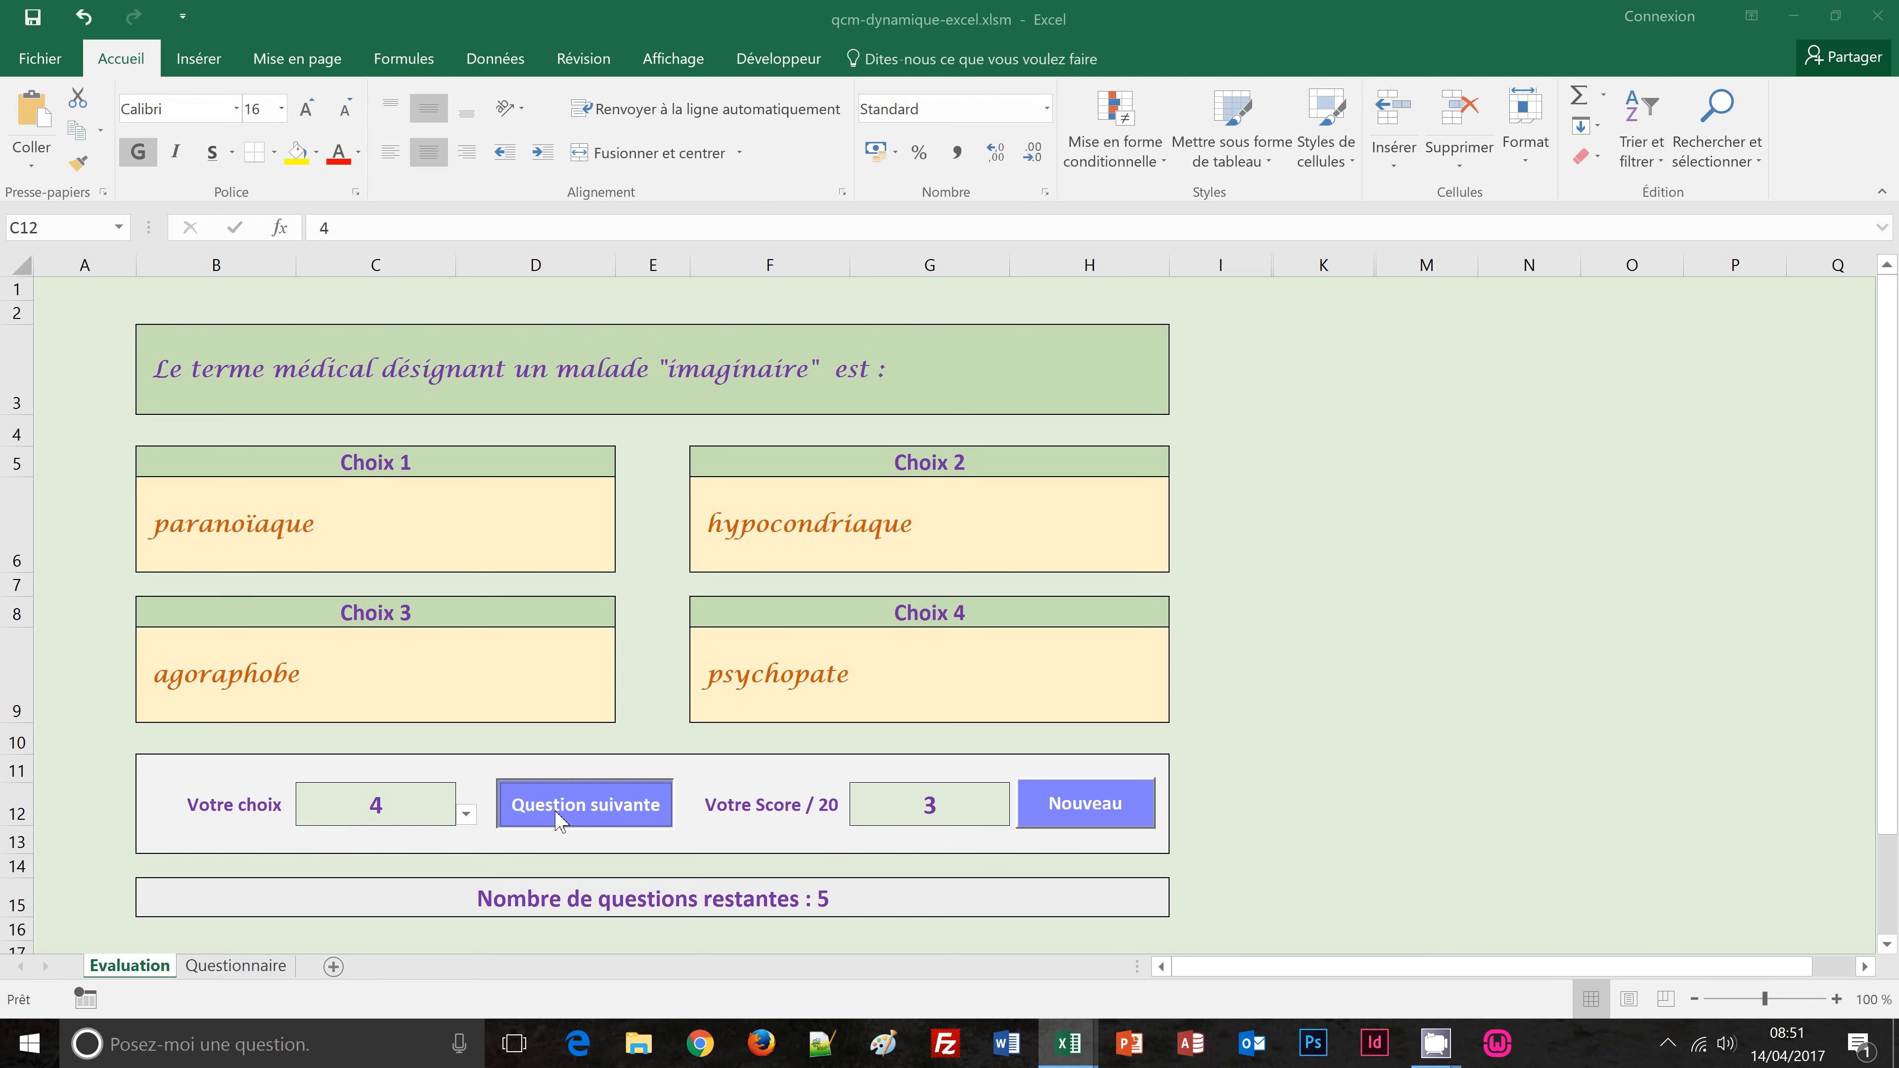
left_click(468, 816)
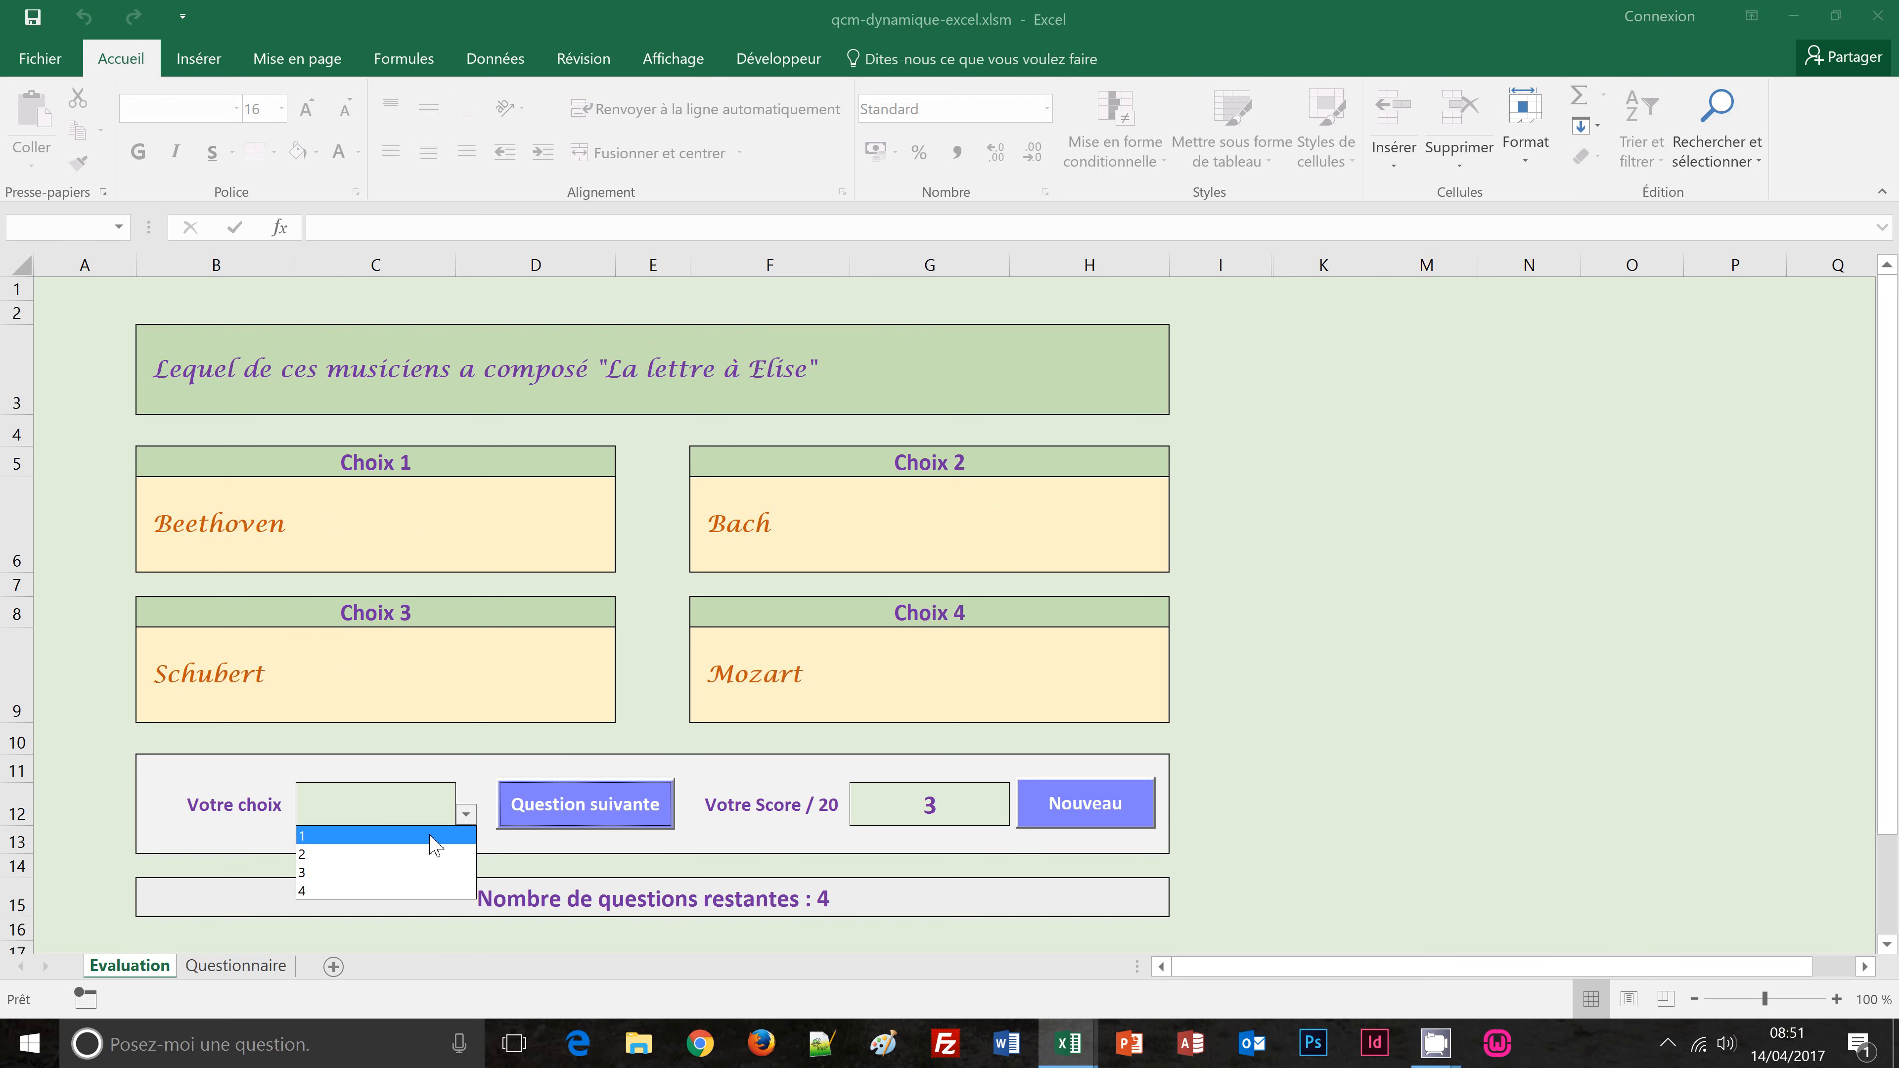
left_click(427, 836)
left_click(543, 822)
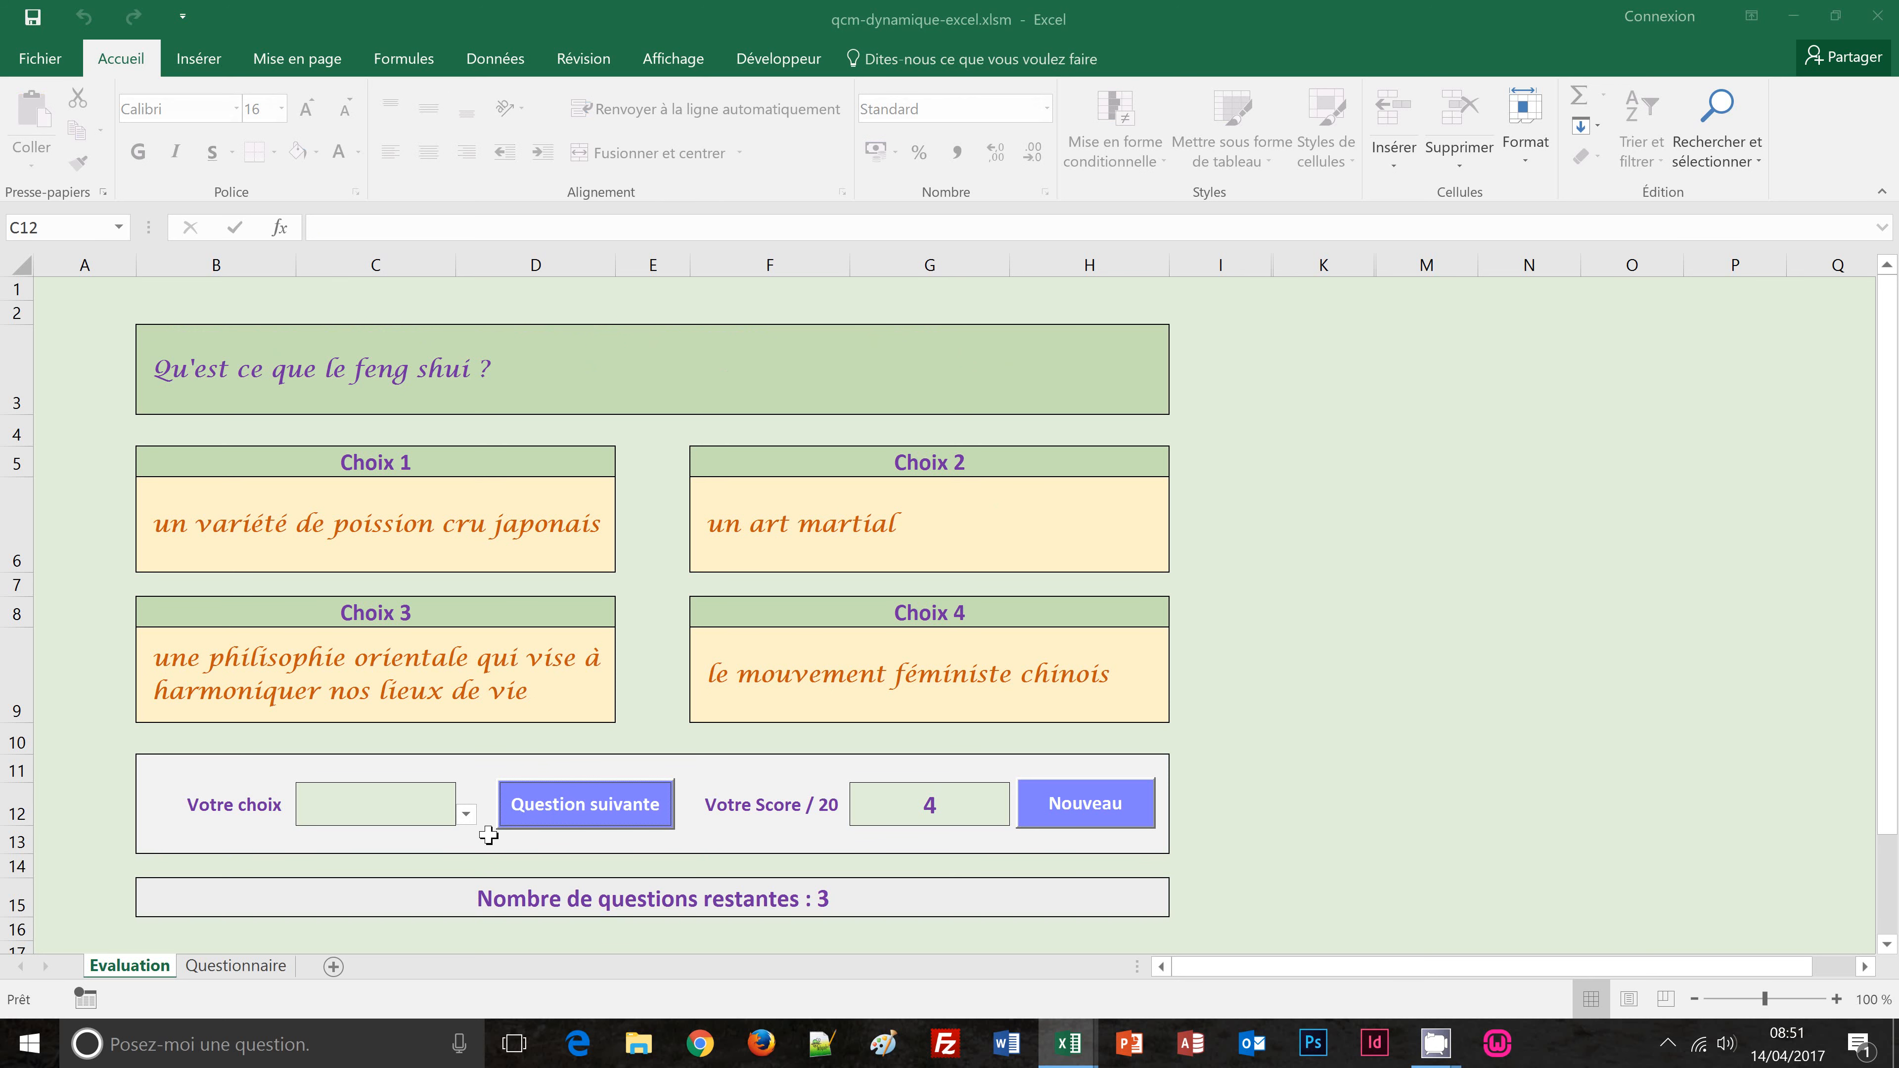
Step: Answer the feng shui question with choice 3 and the football circumference question with choice 1, advancing after each
left_click(466, 815)
left_click(408, 873)
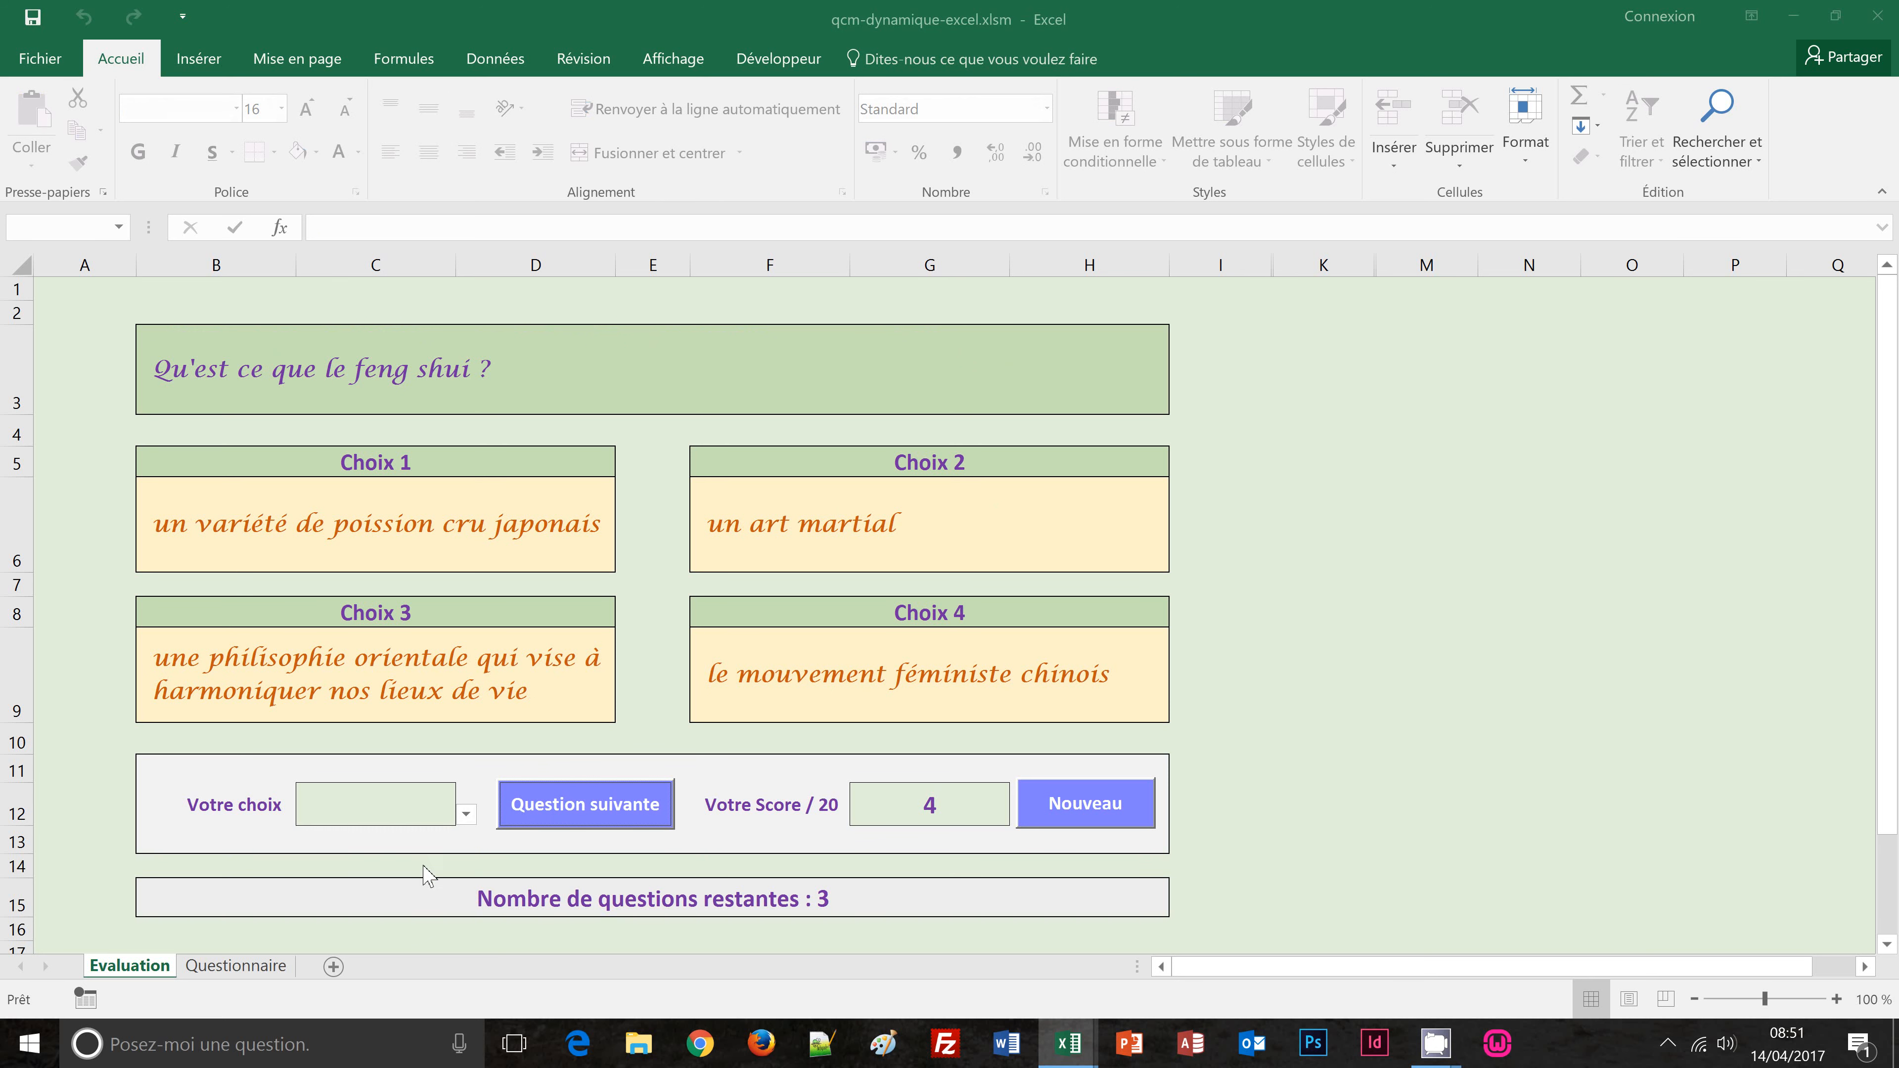
left_click(530, 814)
left_click(469, 818)
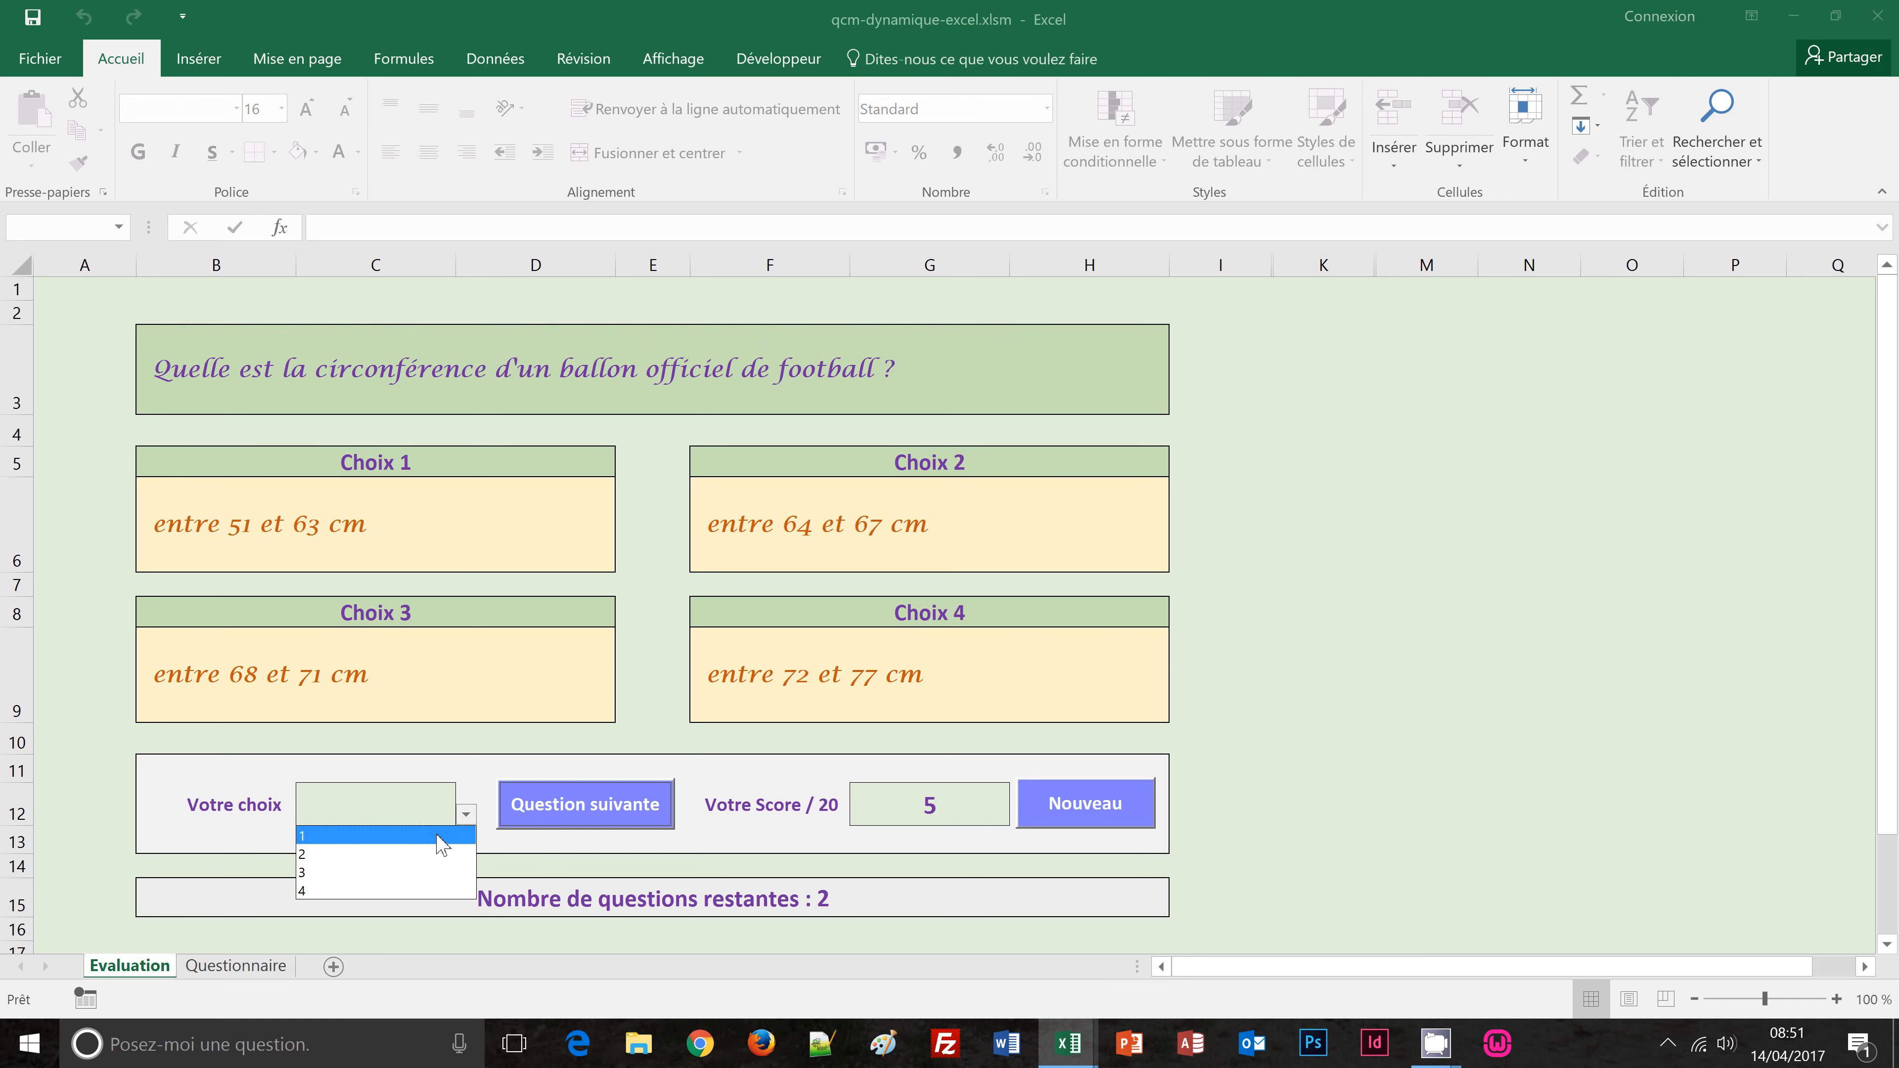
left_click(436, 837)
left_click(566, 813)
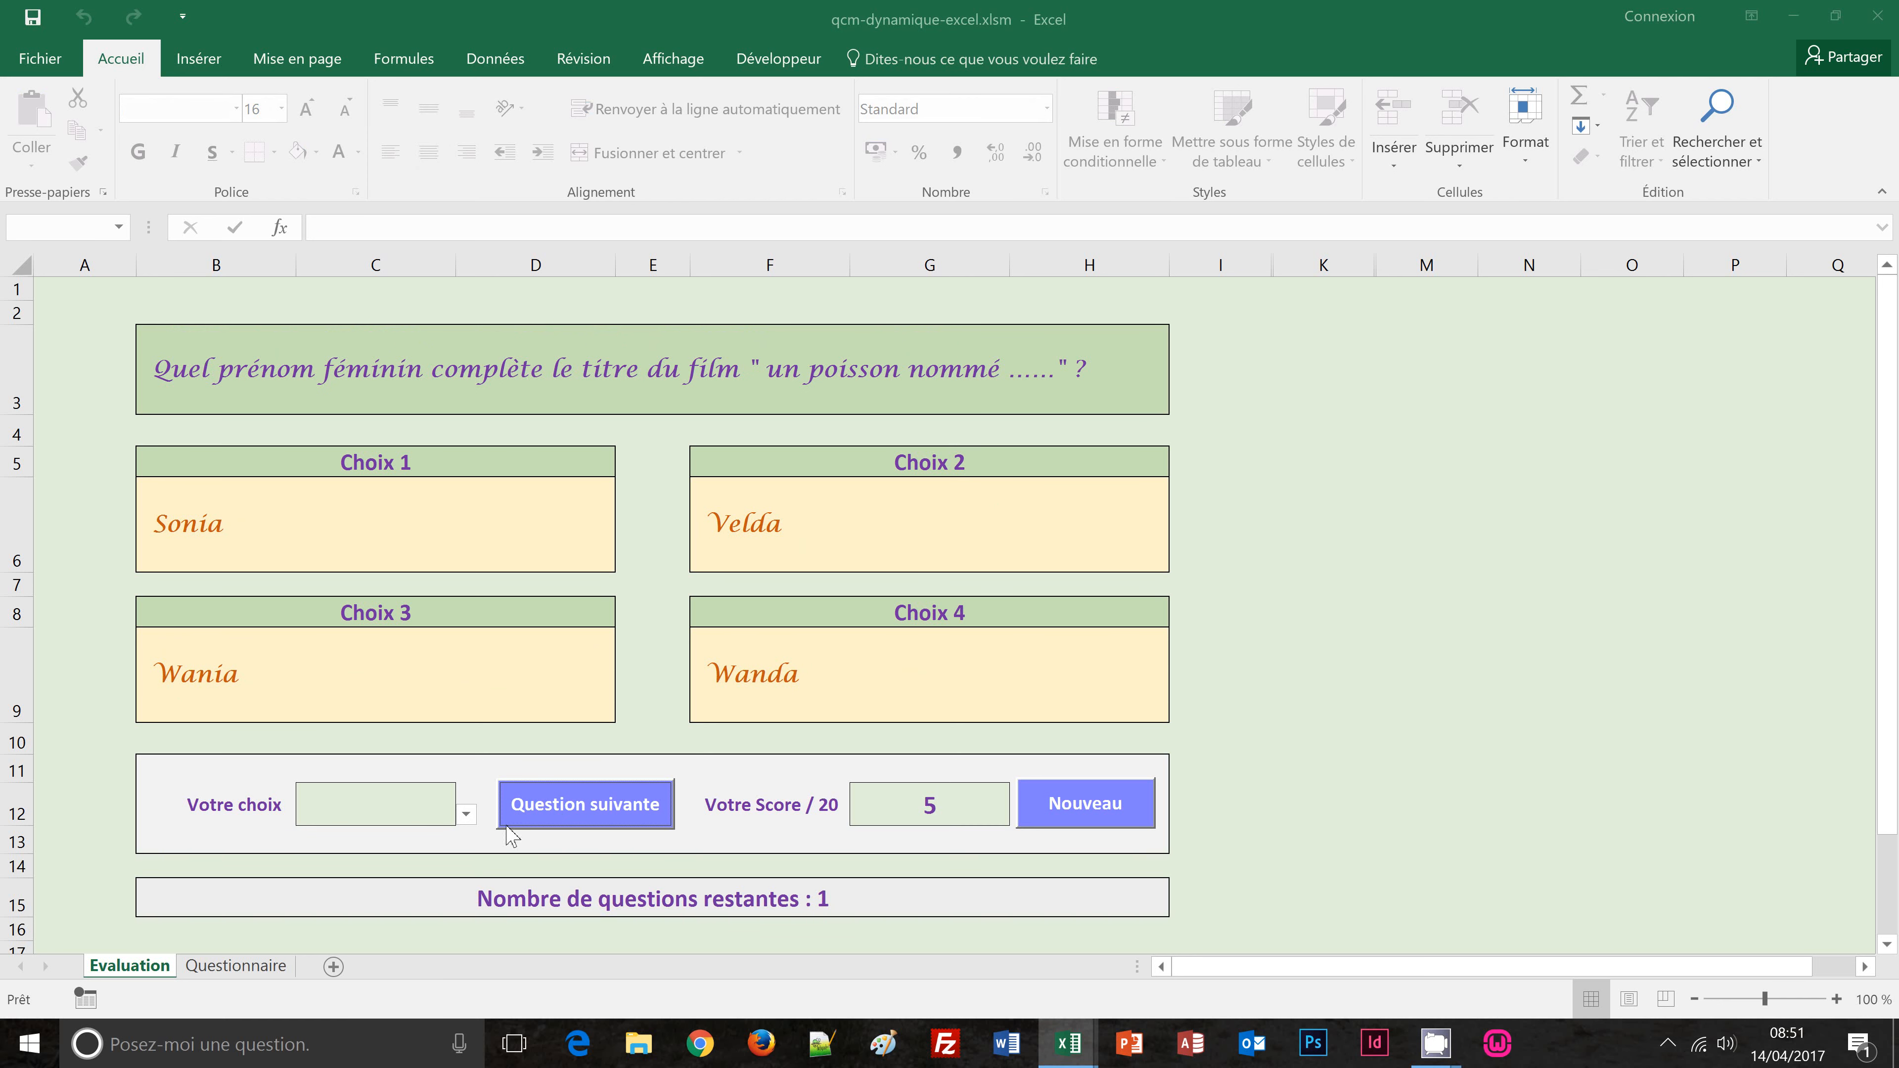
Step: Answer the last question, on the "un poisson nommé" film title, with choice 3 and advance past it to finish the quiz
left_click(466, 814)
left_click(424, 873)
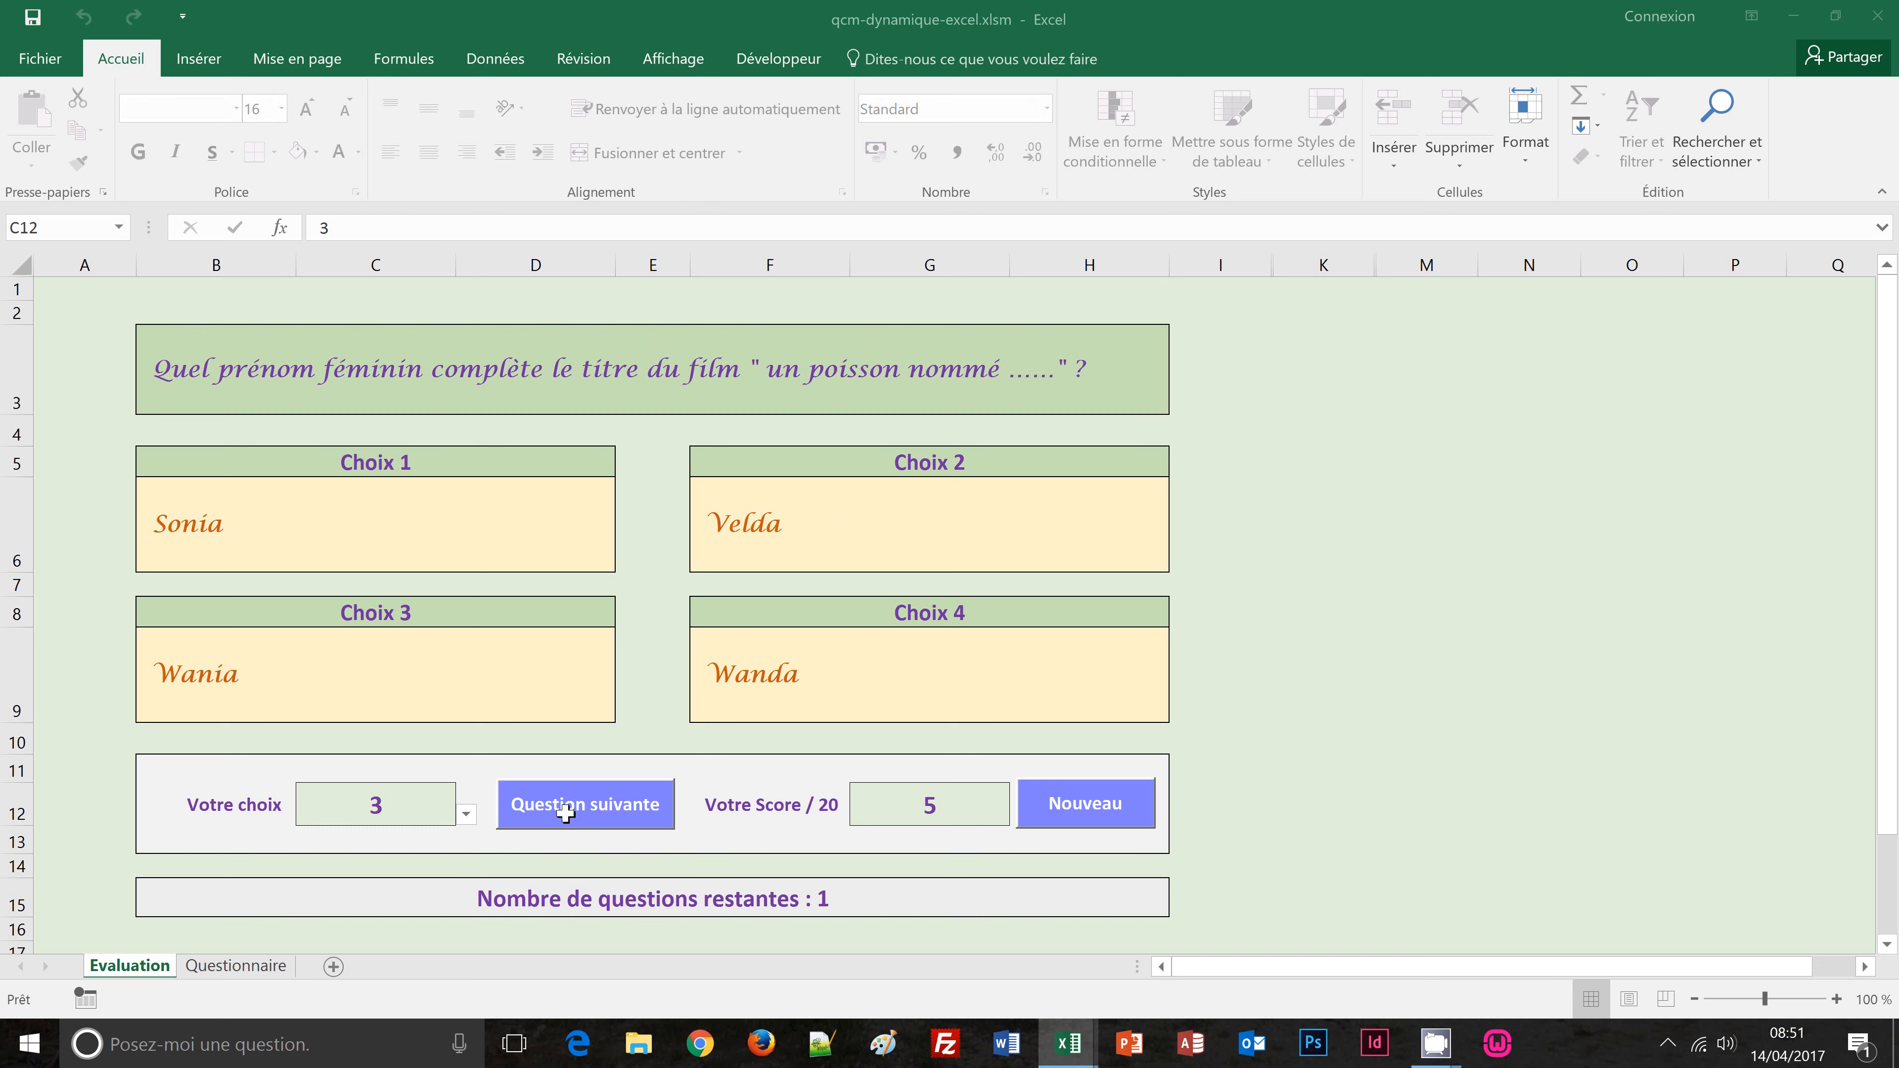
left_click(570, 813)
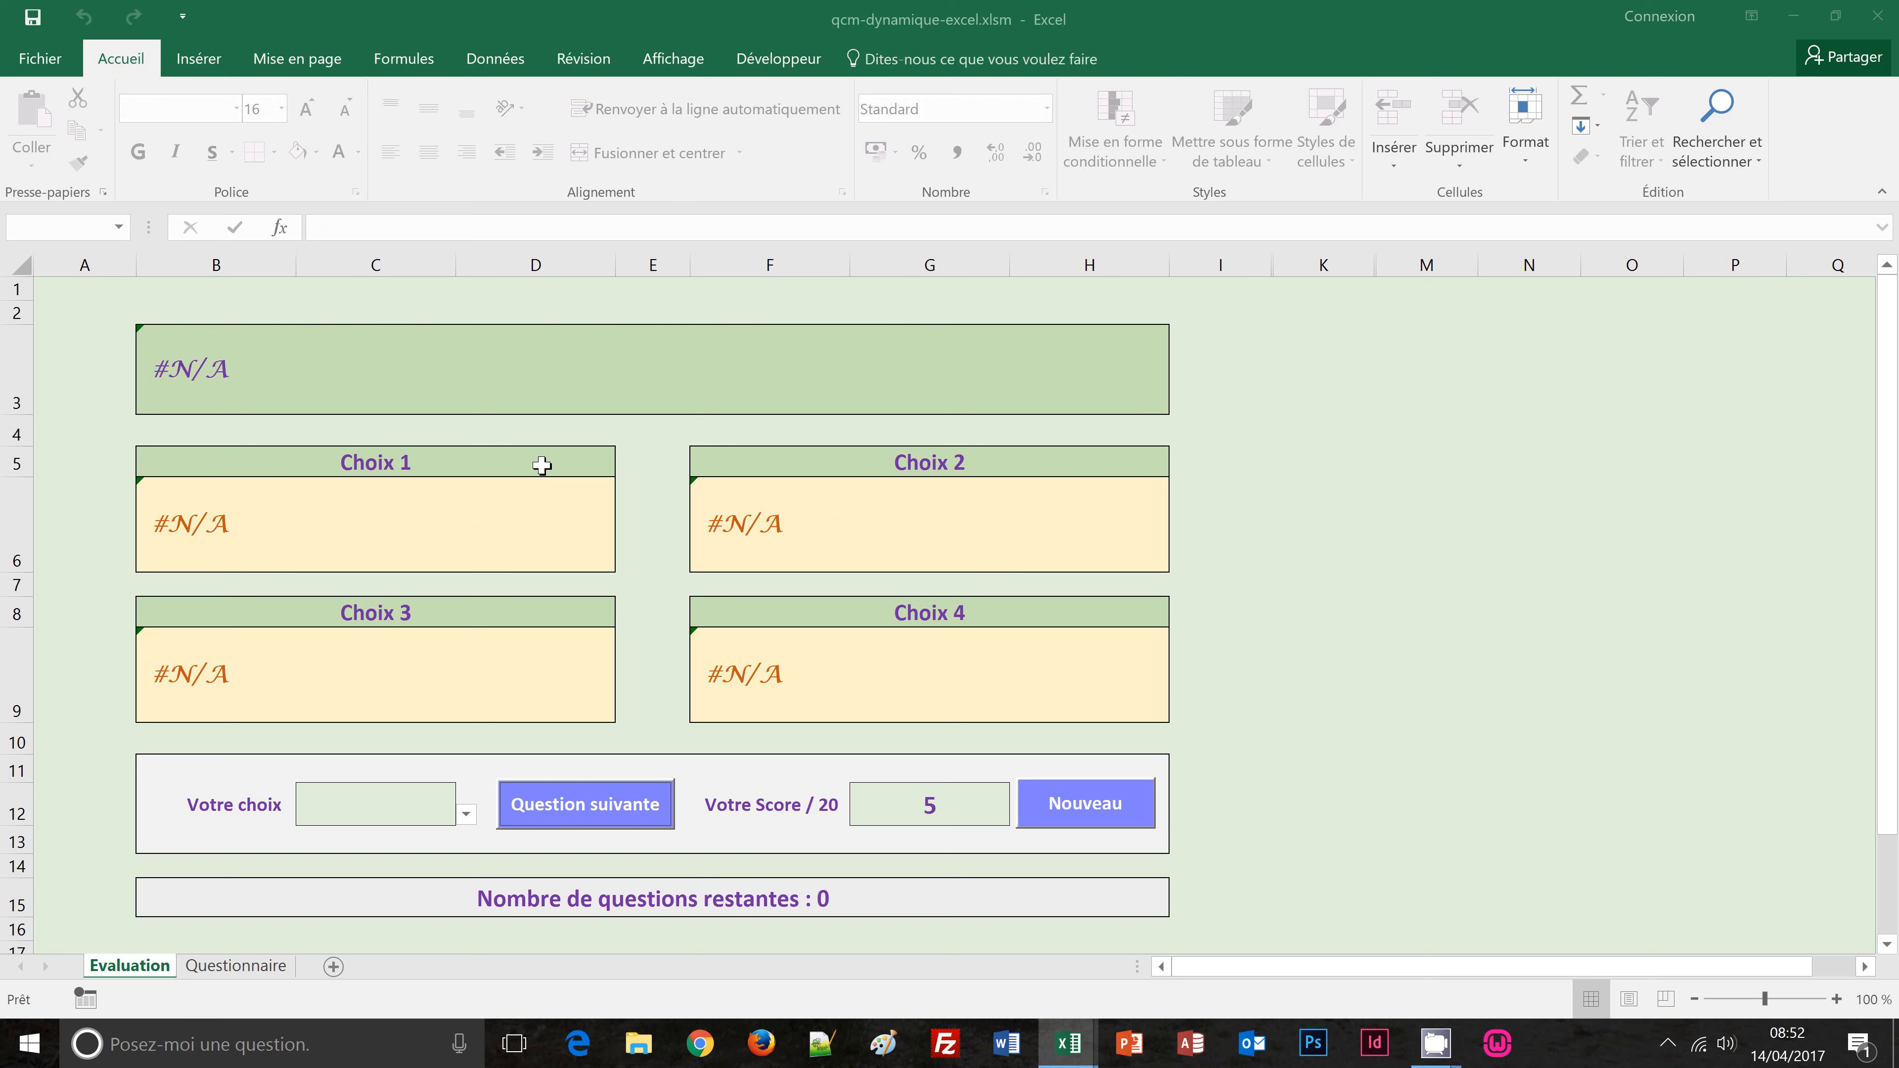
Step: In question cell B3, begin a SI function that tests the existing INDEX expression with ESTERREUR, and copy that INDEX expression for reuse
left_click(682, 410)
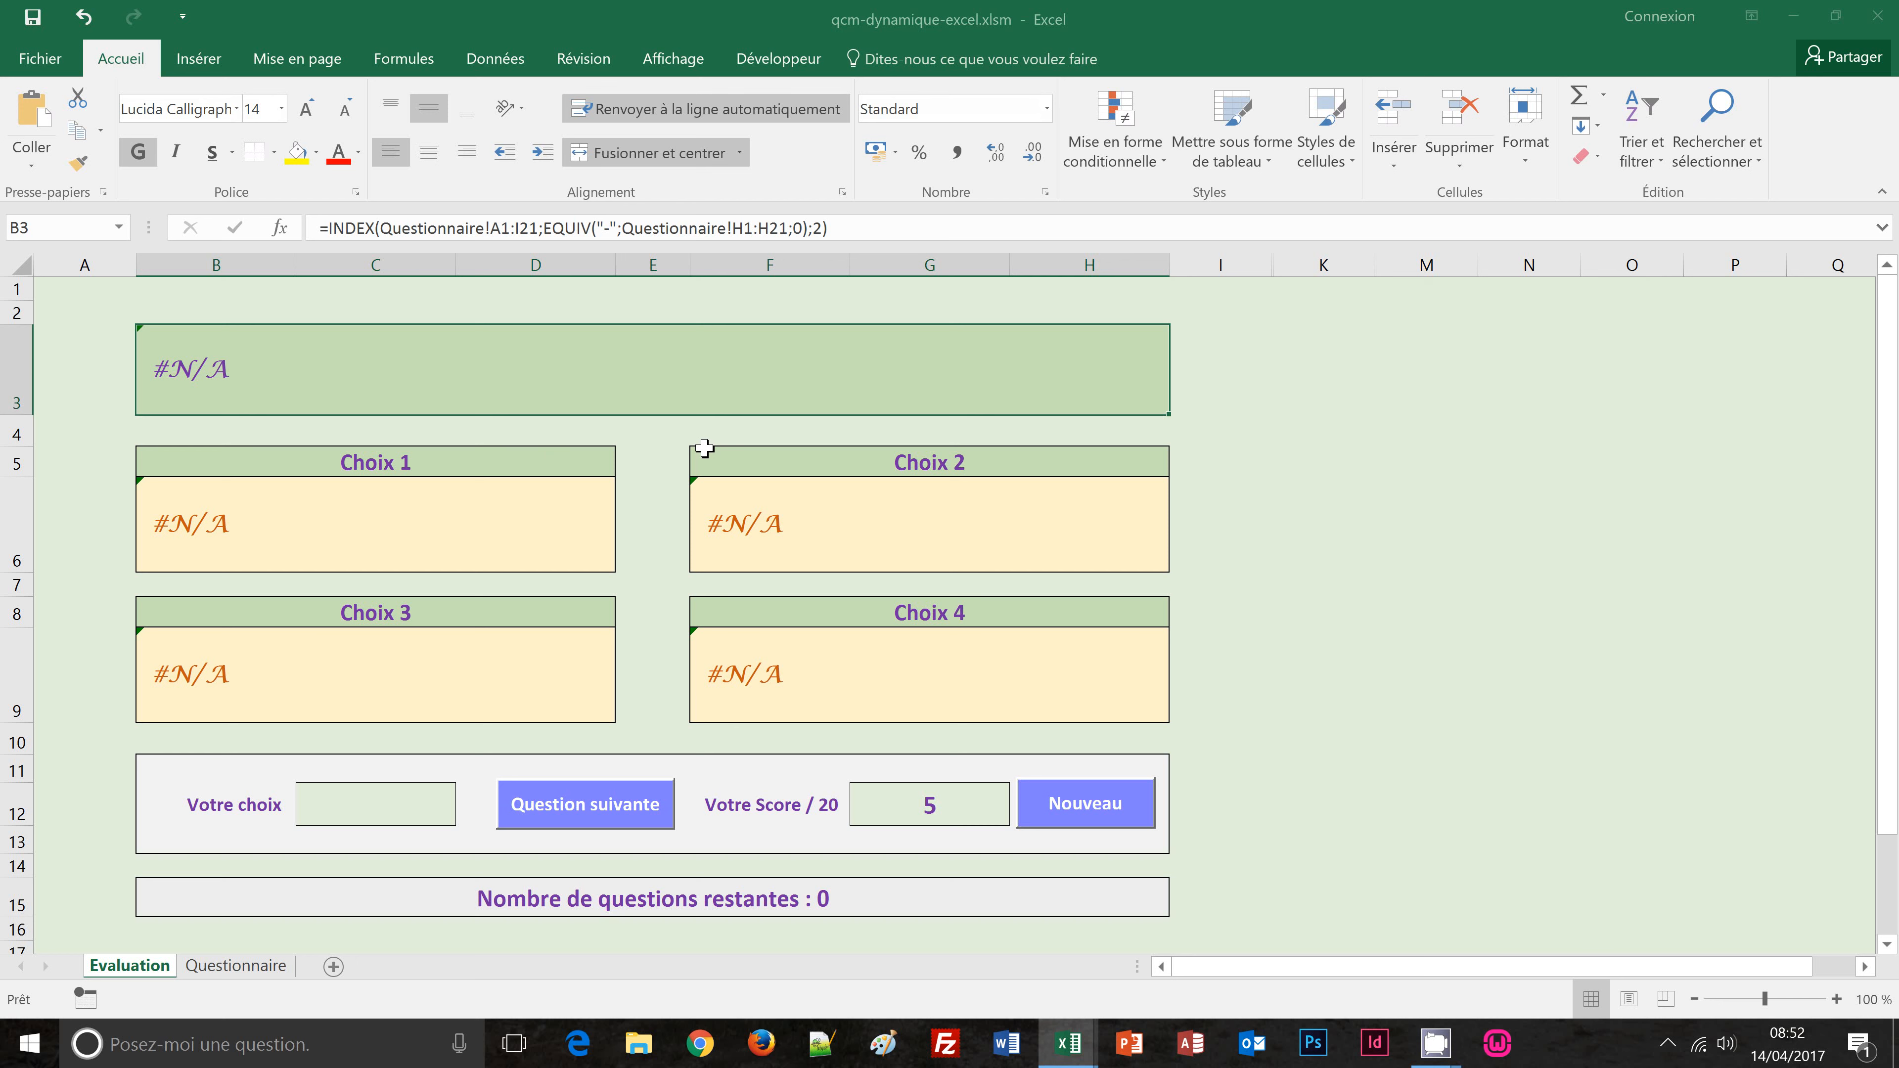
left_click(330, 228)
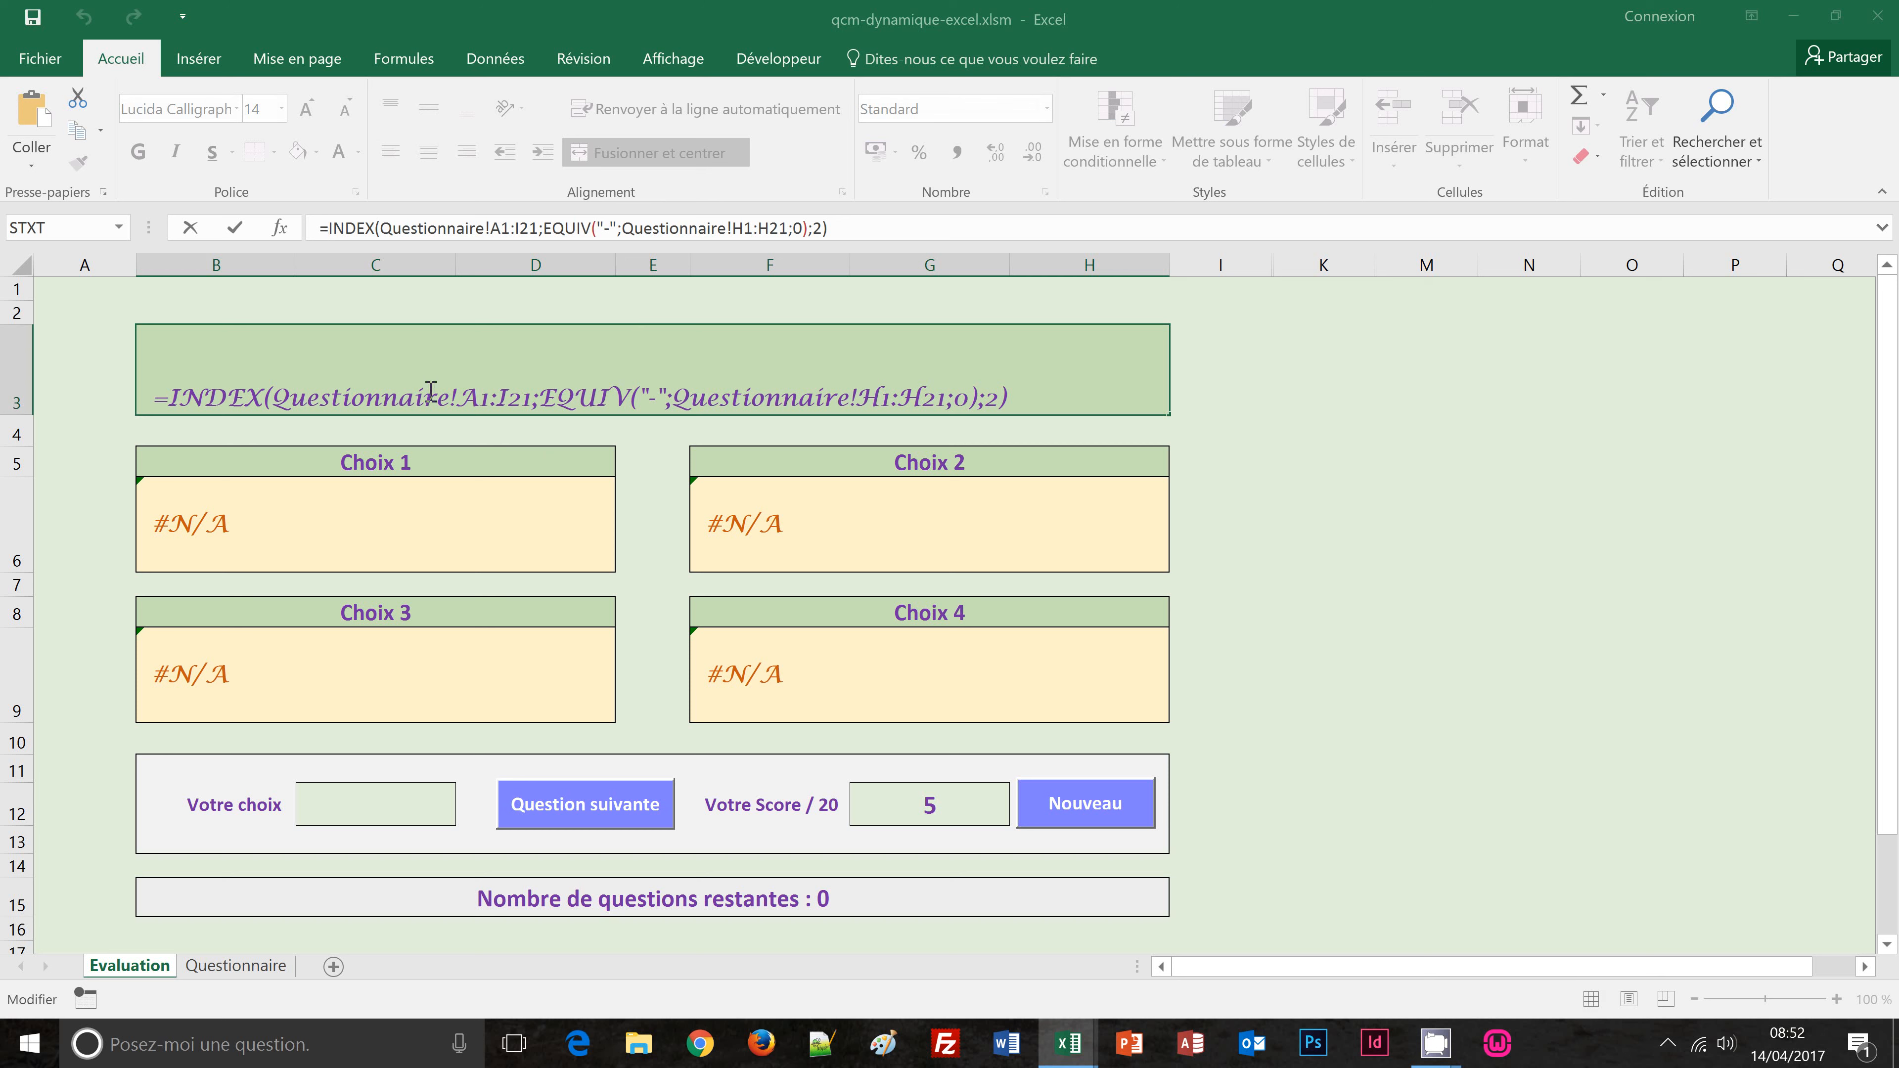
type("si")
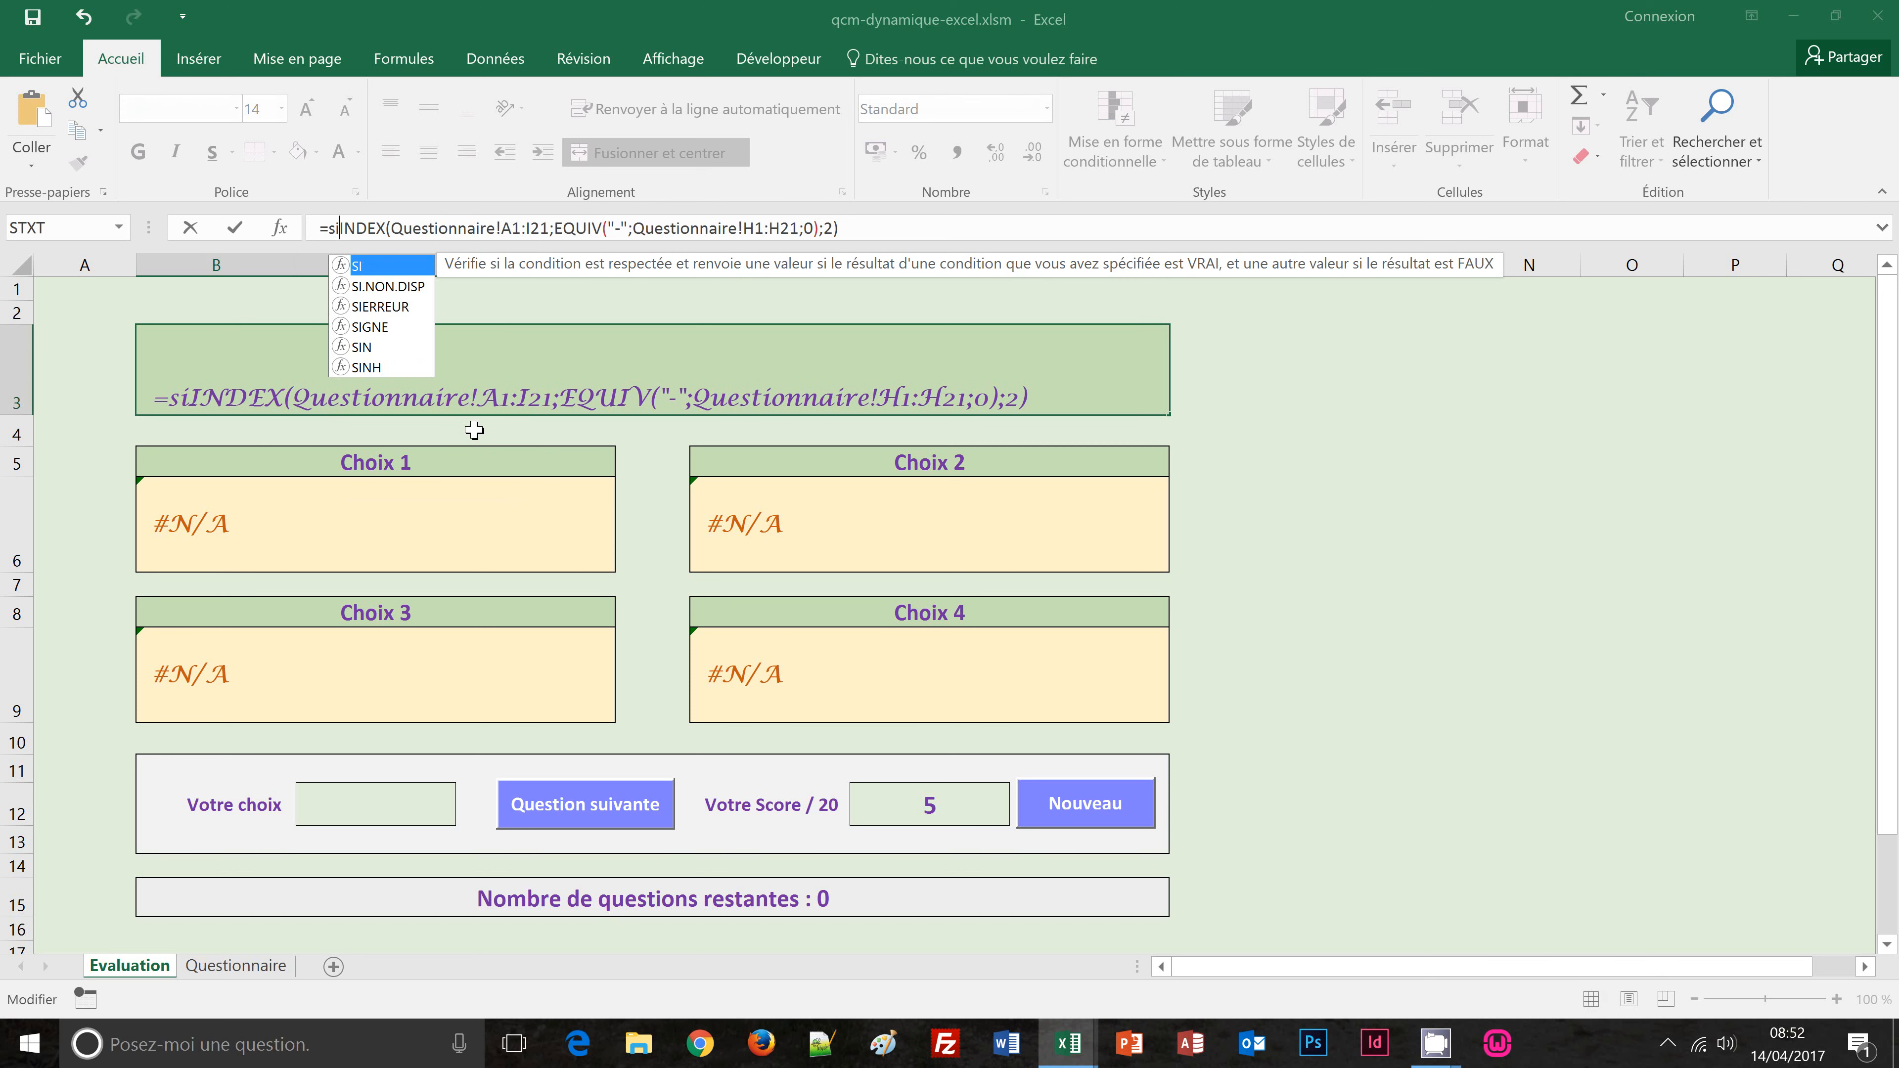
type("(")
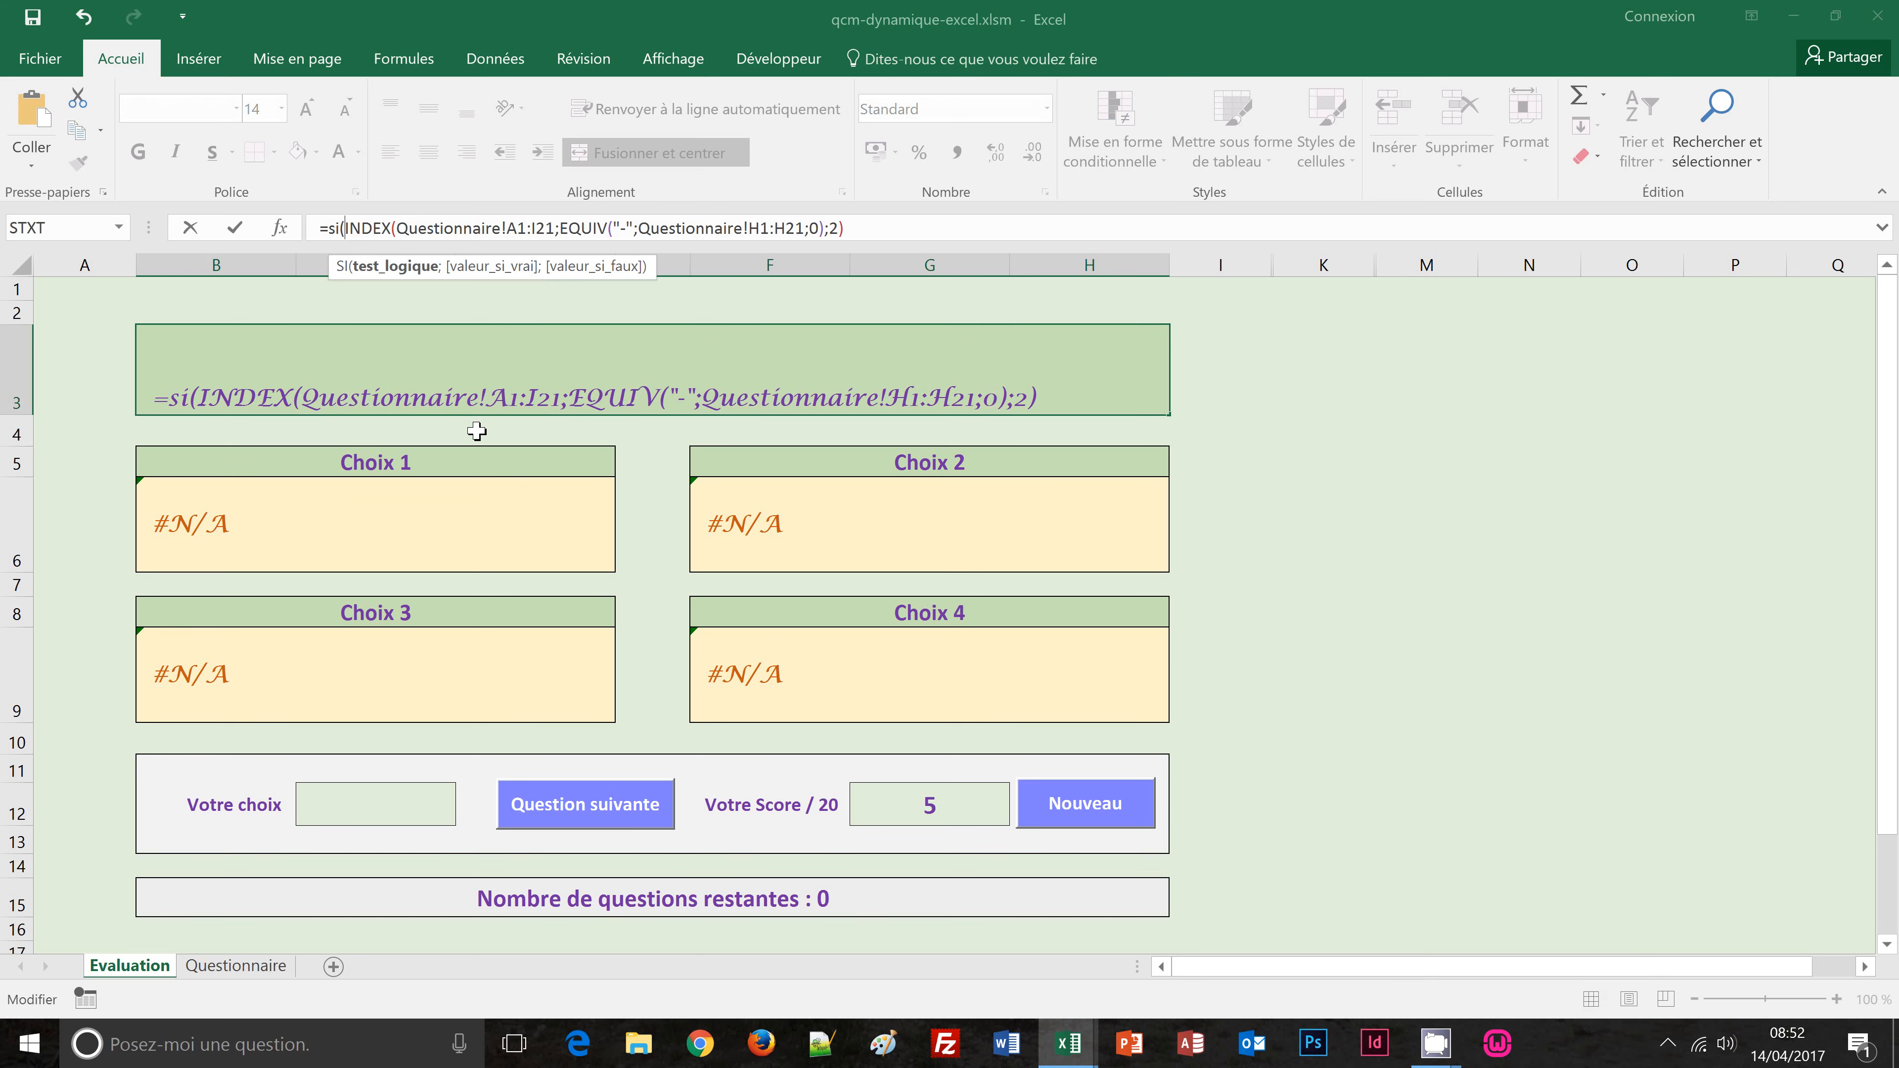
type("est")
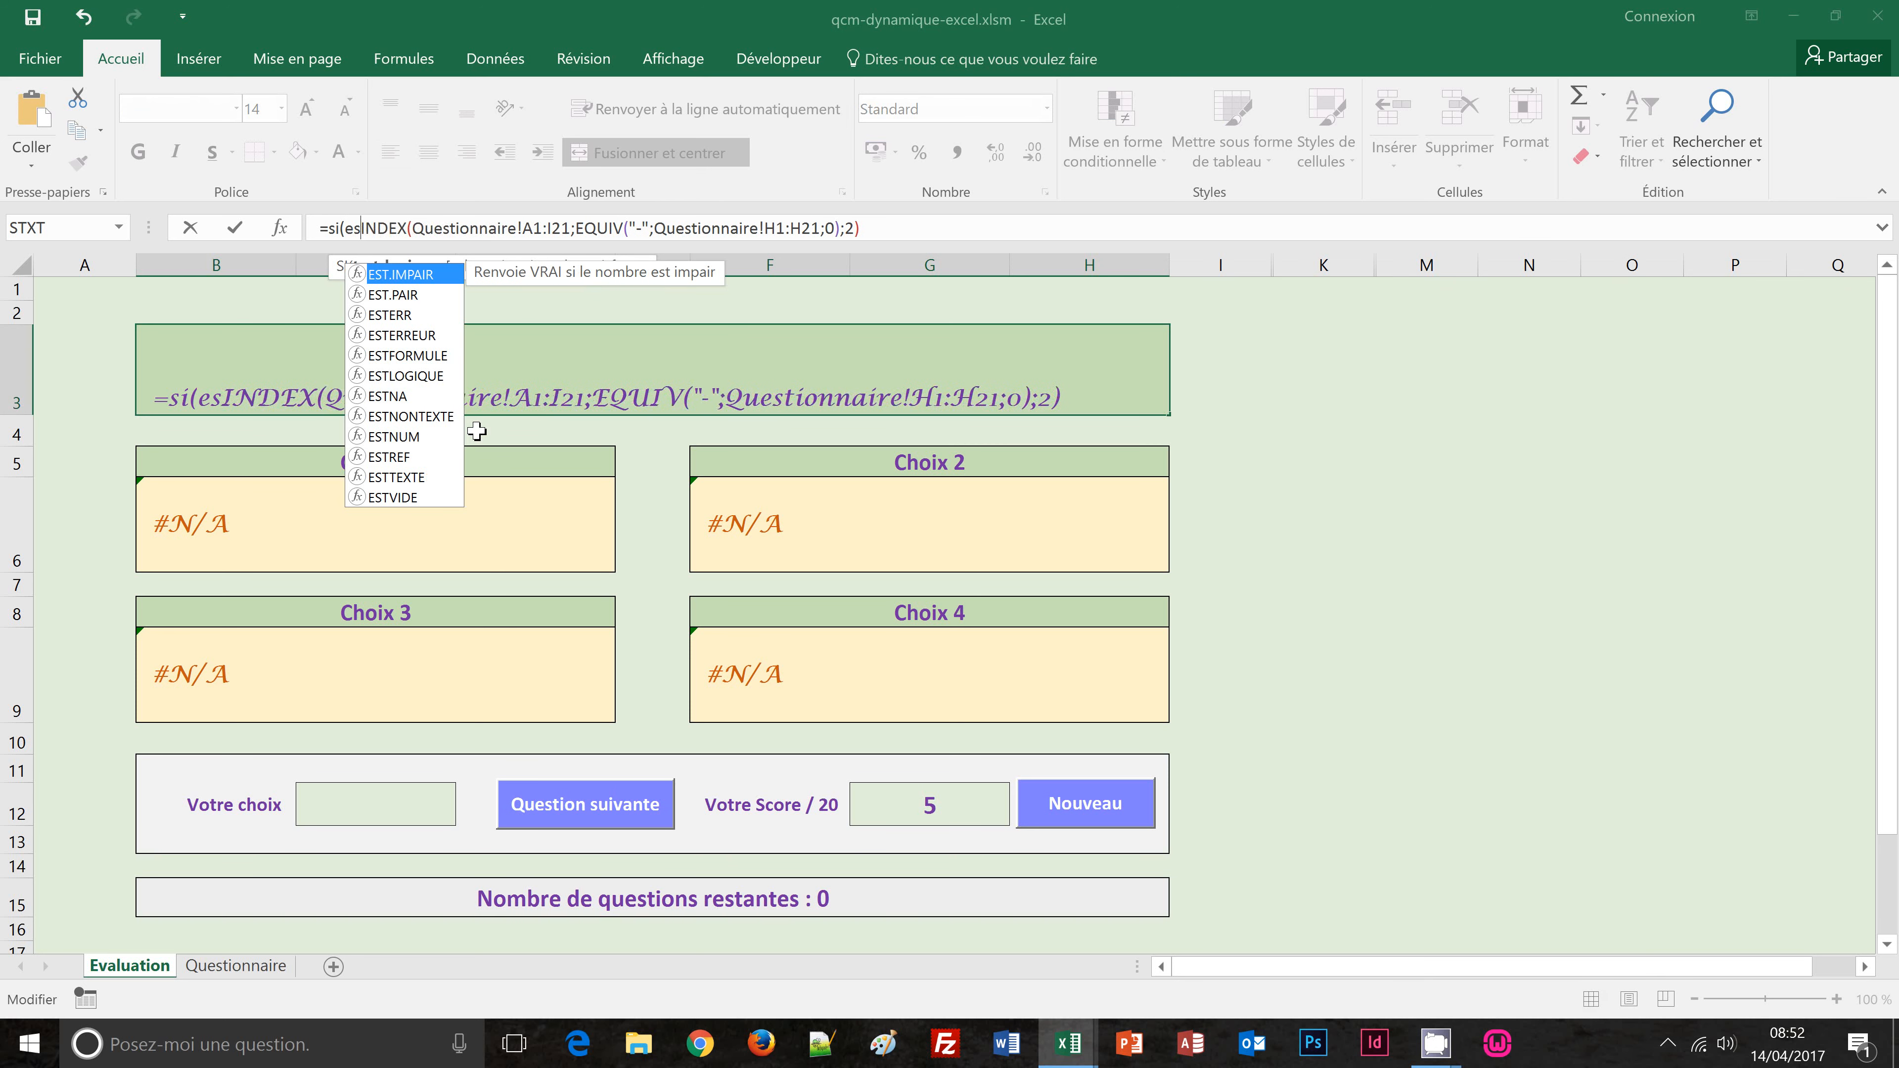
type("erreur")
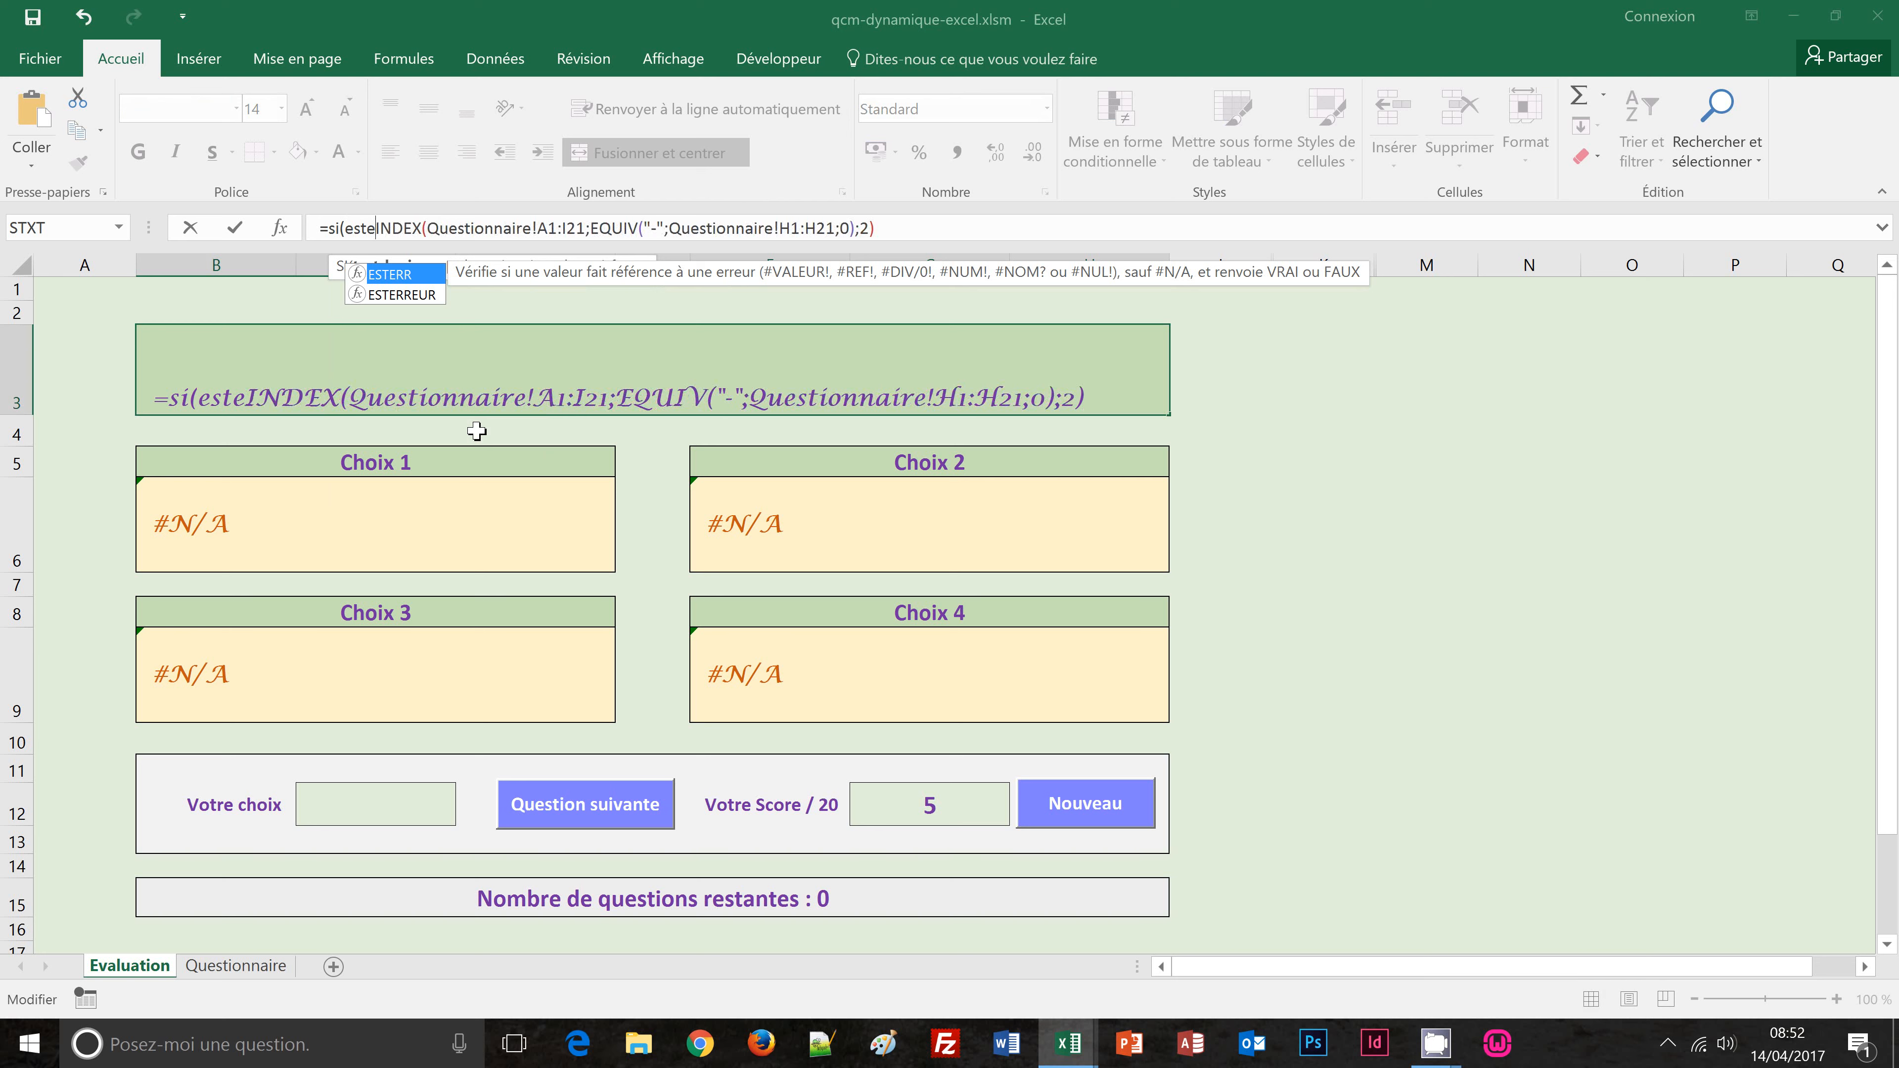
type("(")
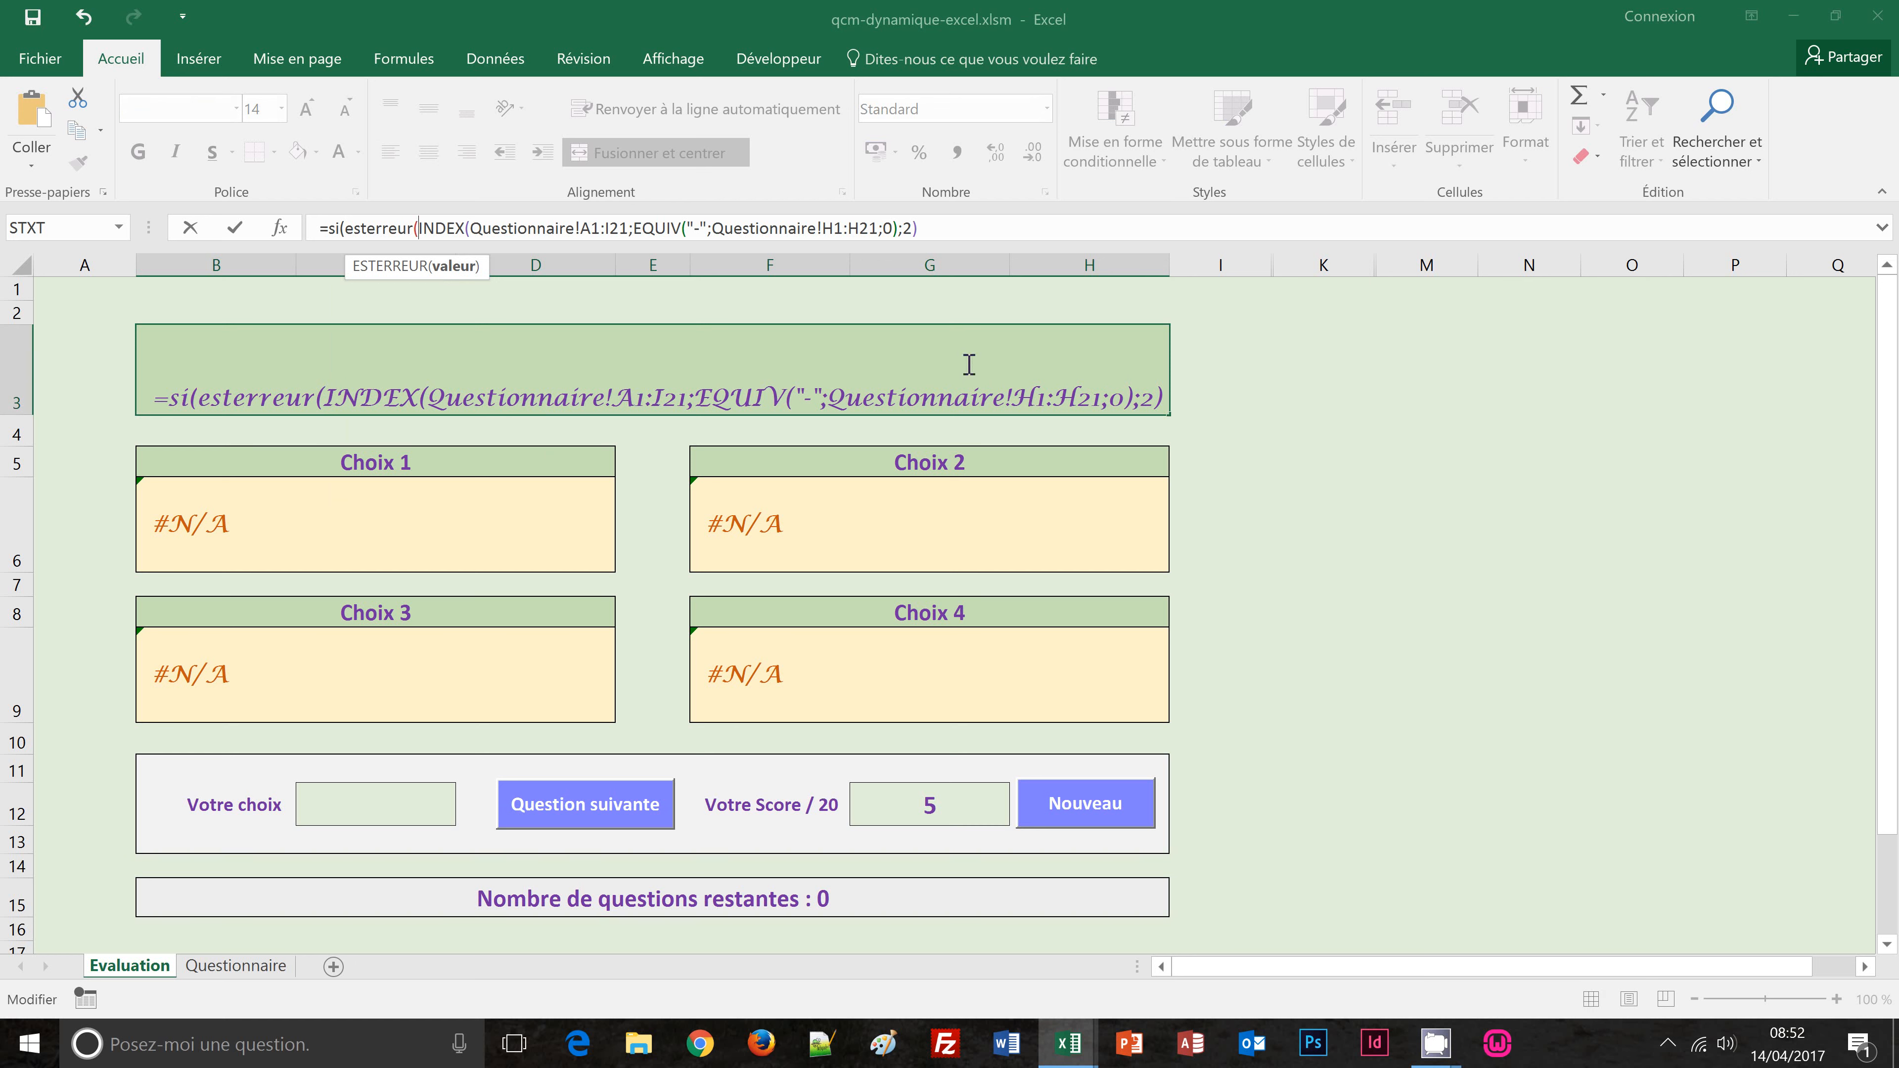
left_click(983, 238)
left_click(420, 235, "shift")
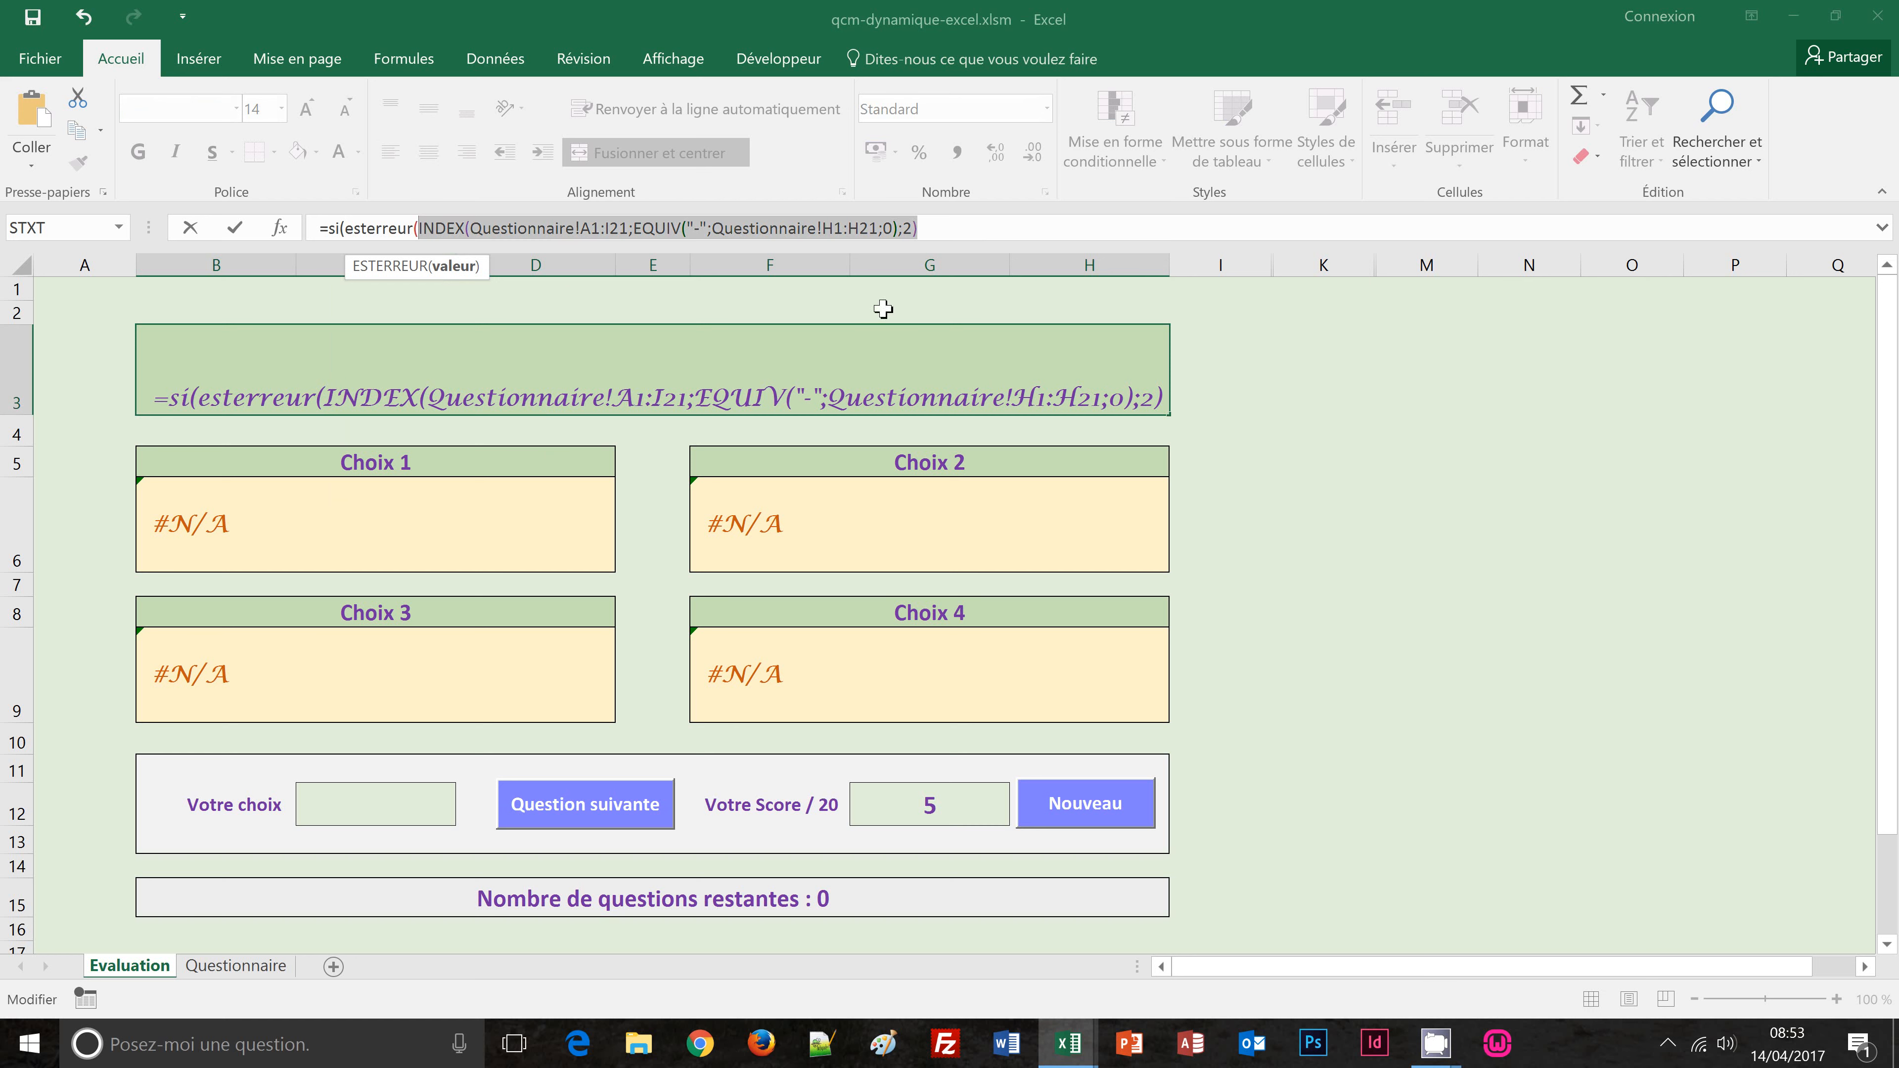
left_click(942, 234)
type(")")
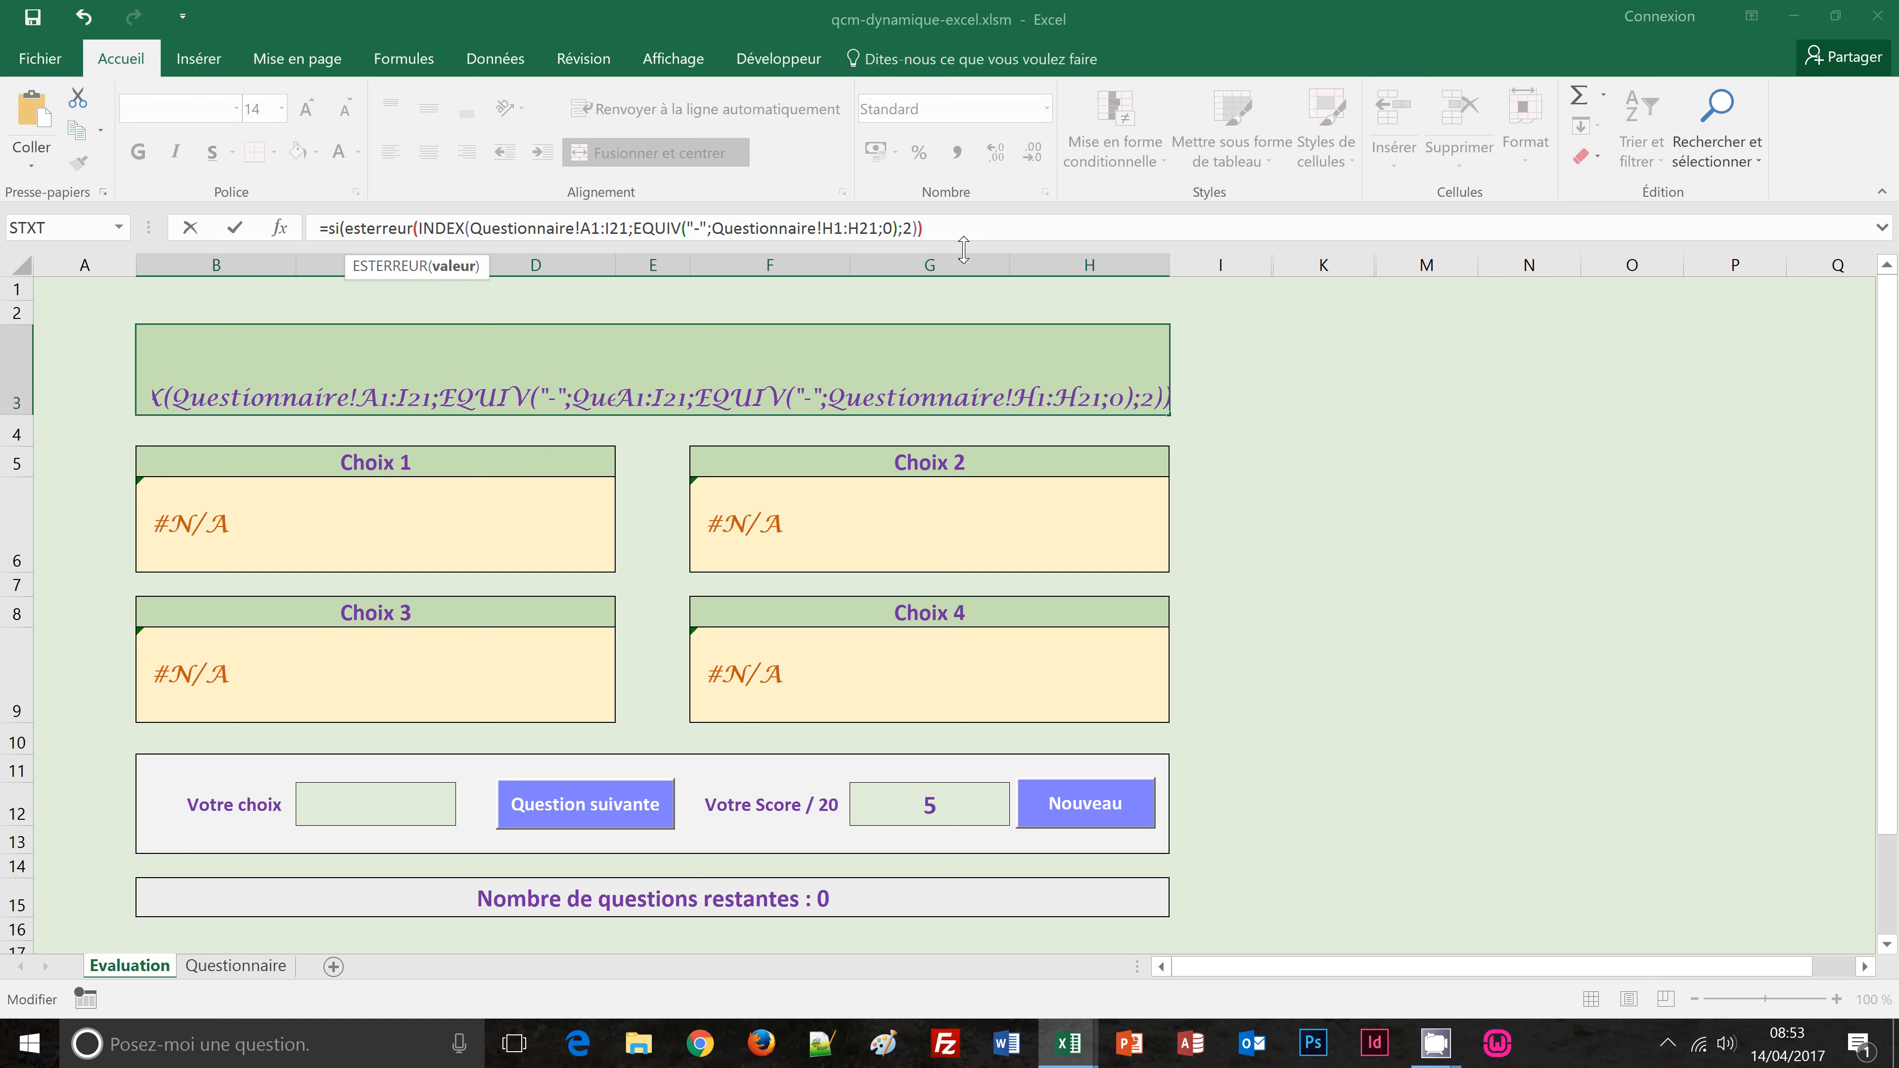
Step: Complete the B3 formula to return "Questionnaire terminé" on error and otherwise the copied INDEX expression, and validate it
type(";")
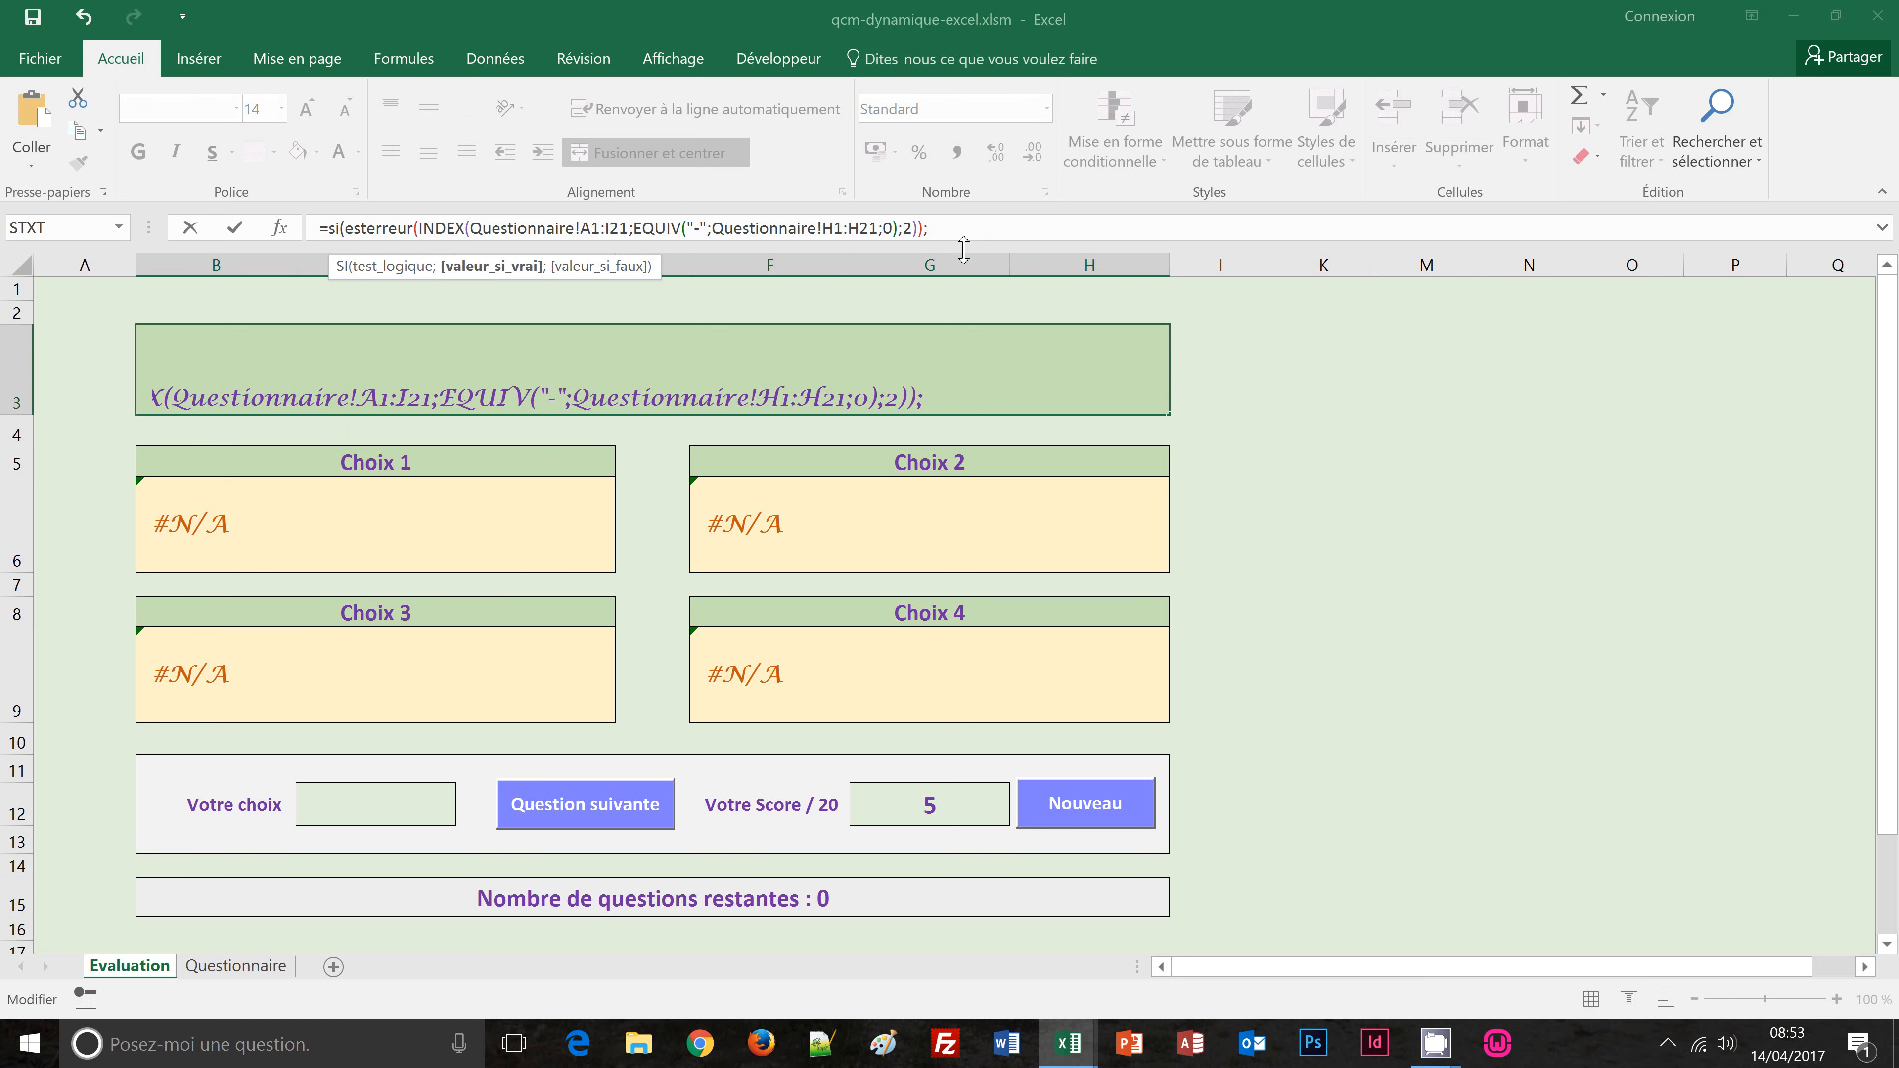
type("\"")
type("Que")
type("stionnaire")
type(" termi")
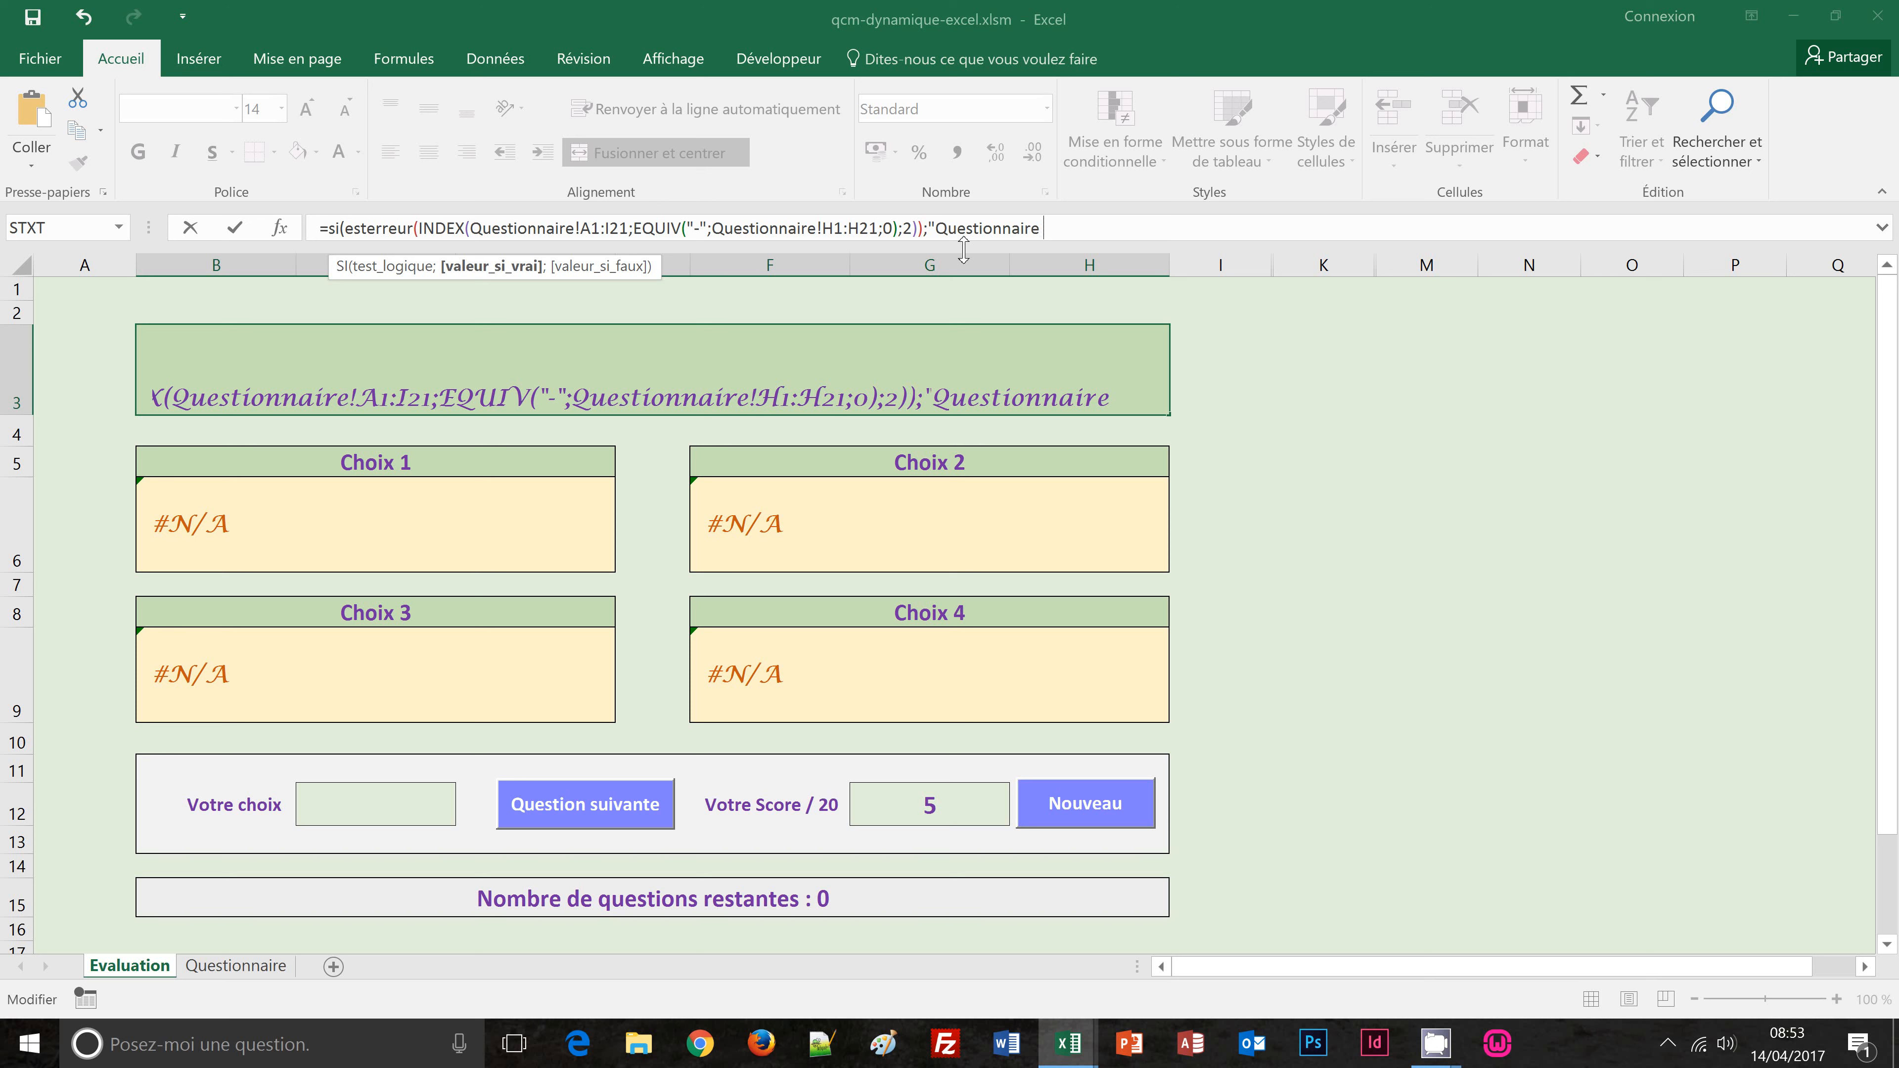
type("né")
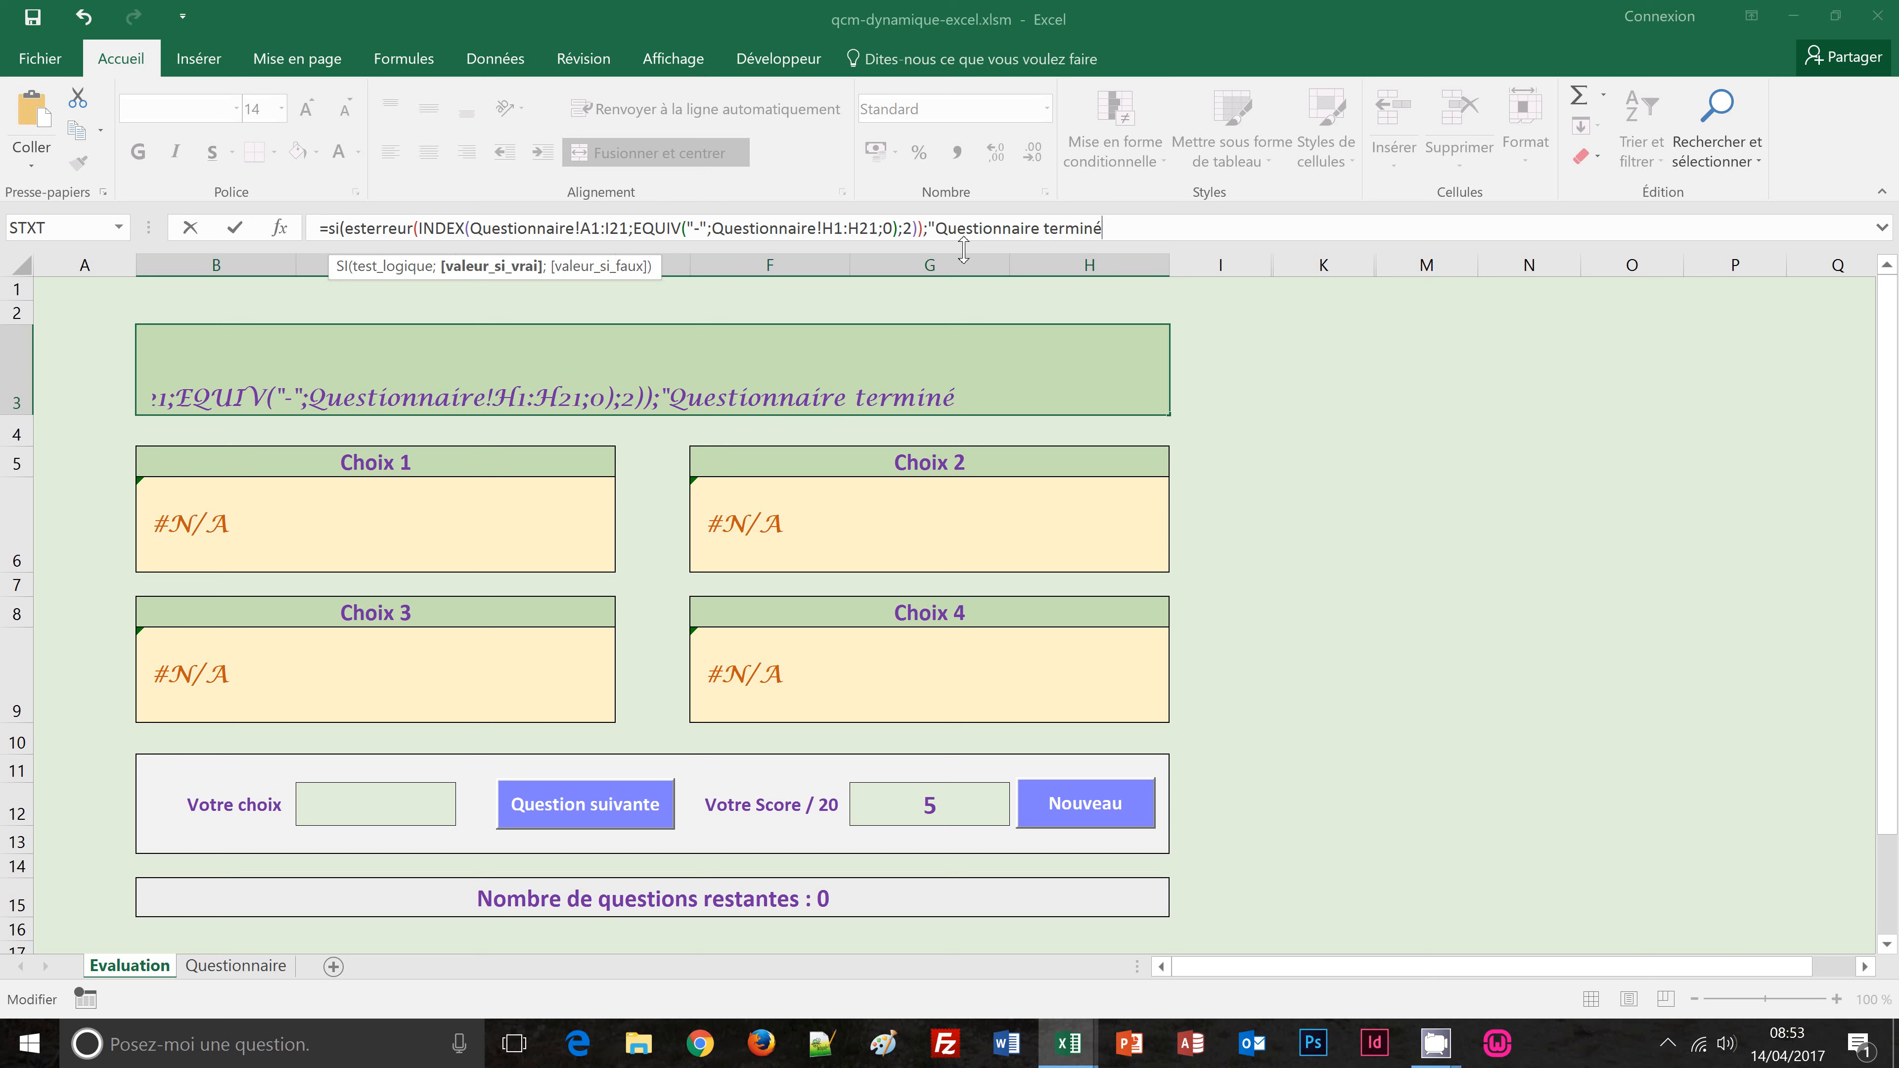
type("\";")
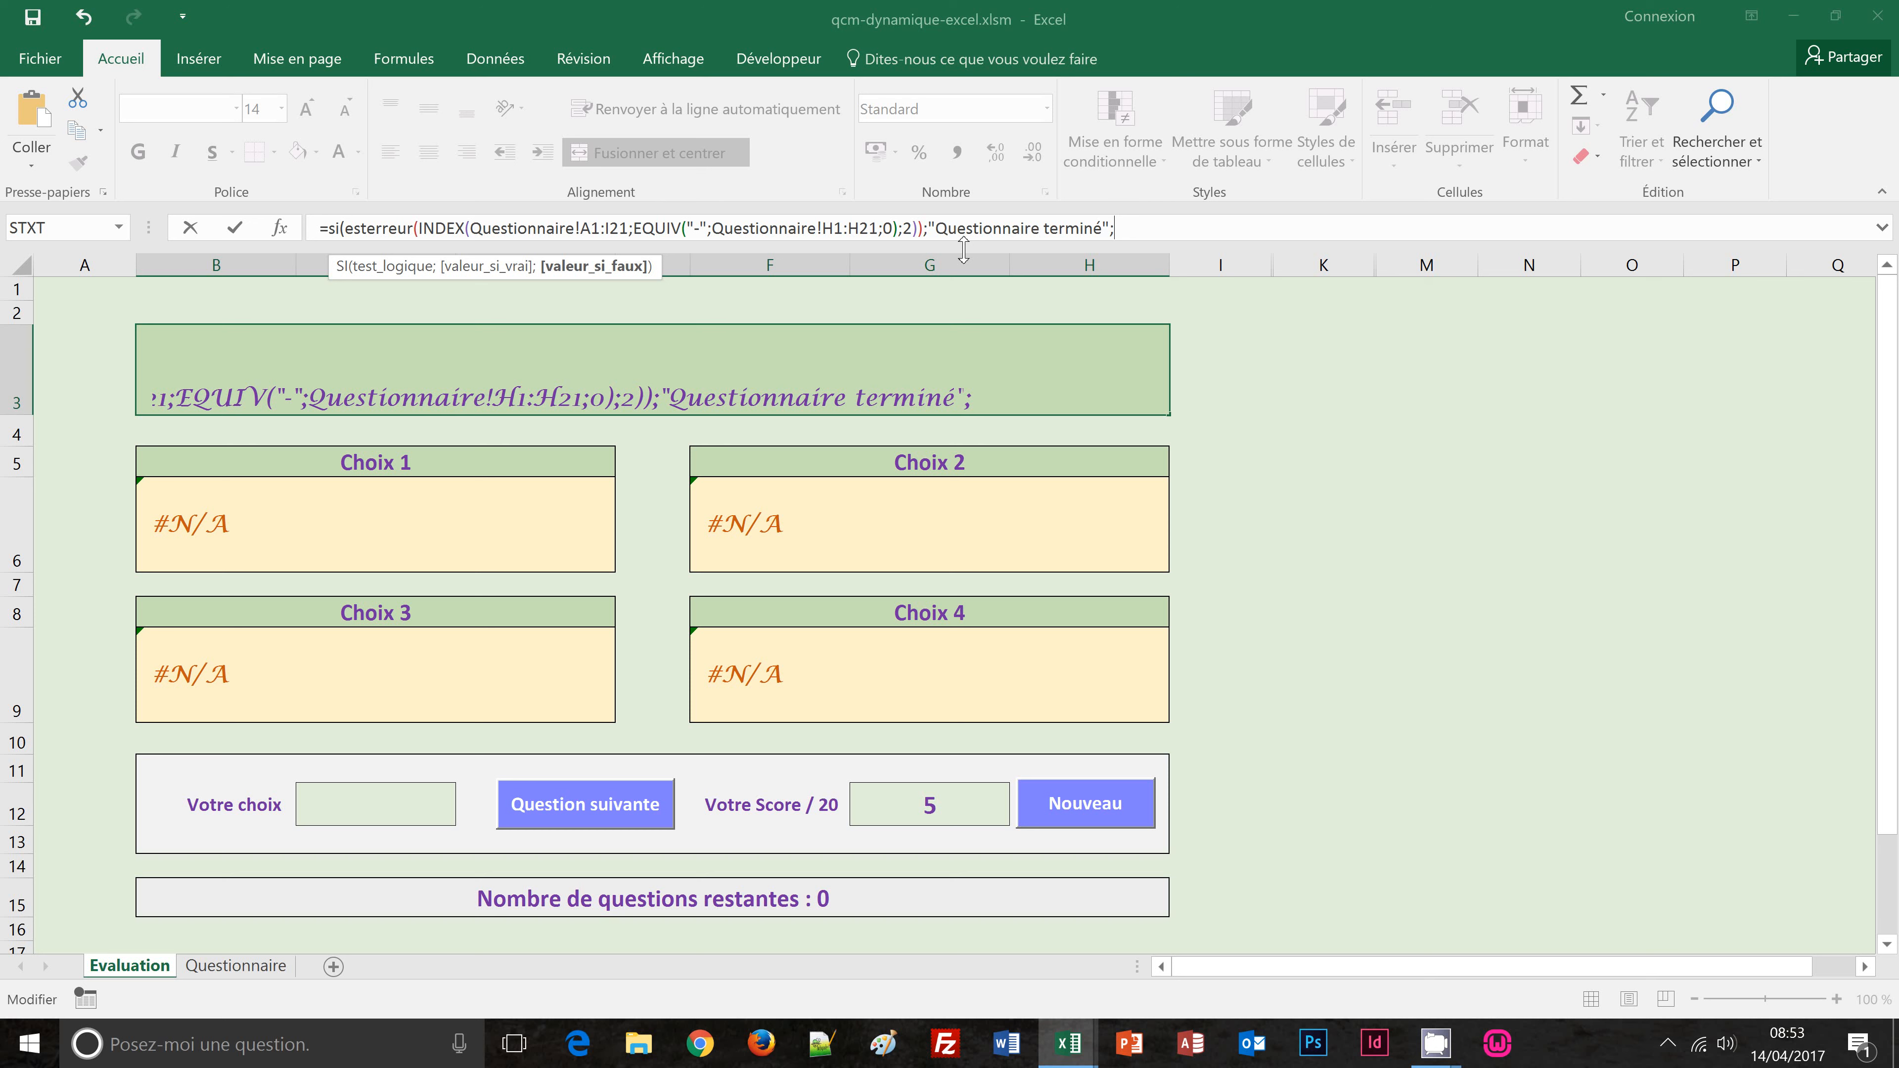
type("INDEX(Questionnaire!A1:I21;EQUIV(\"-\";Questionnaire!H1:H21;0);2)")
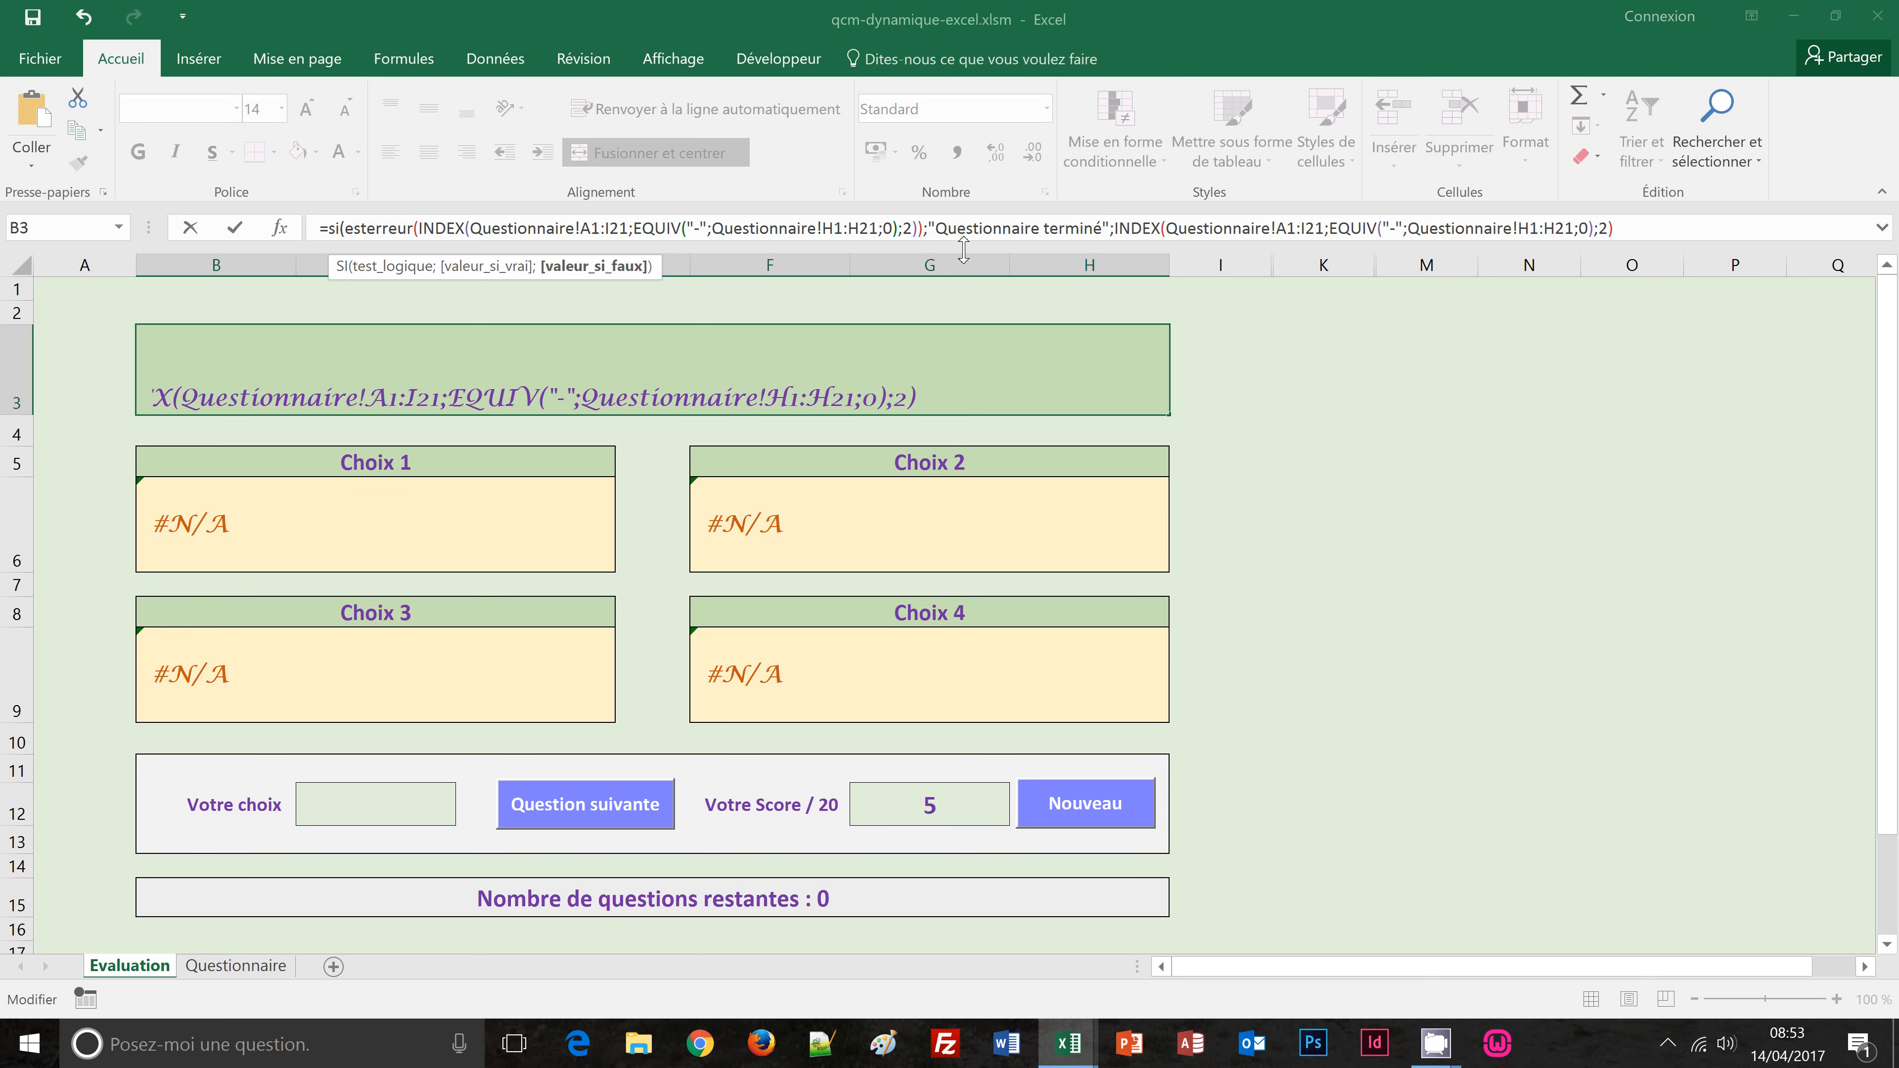
type(")")
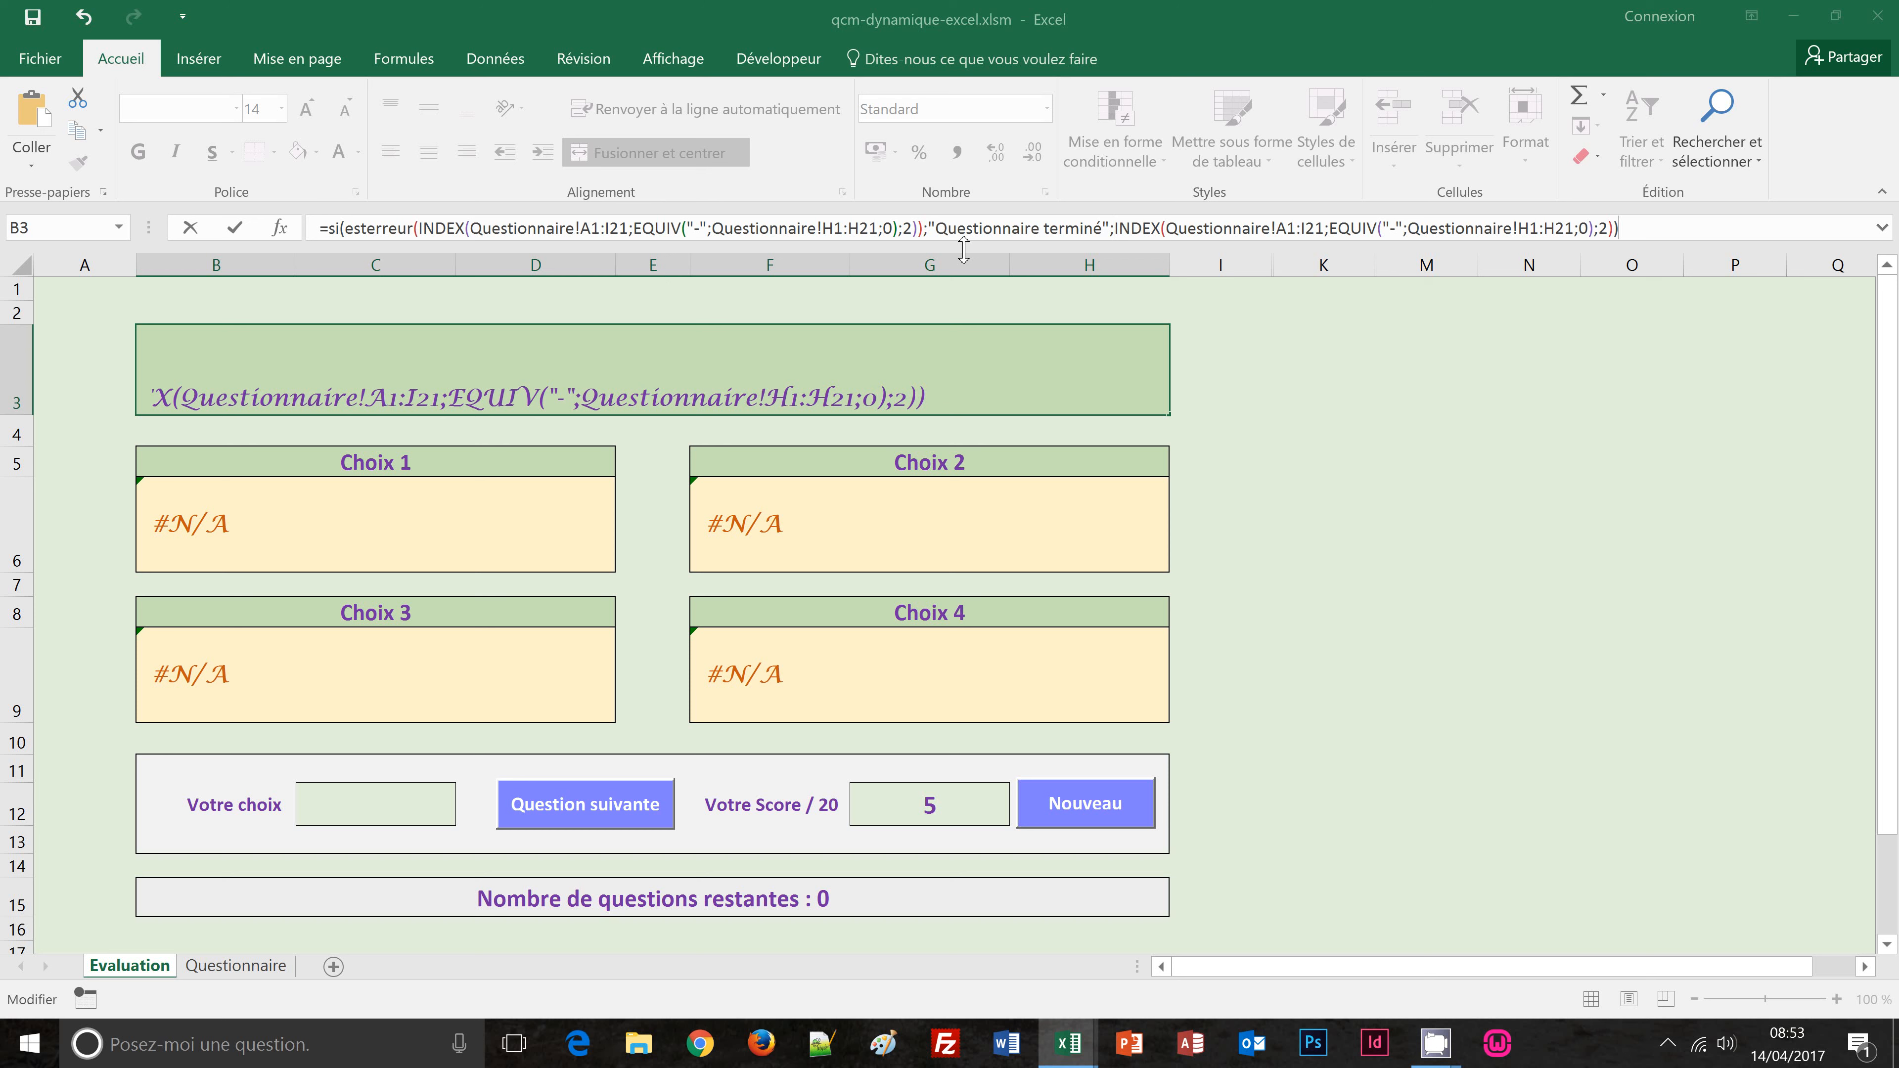
key("Return")
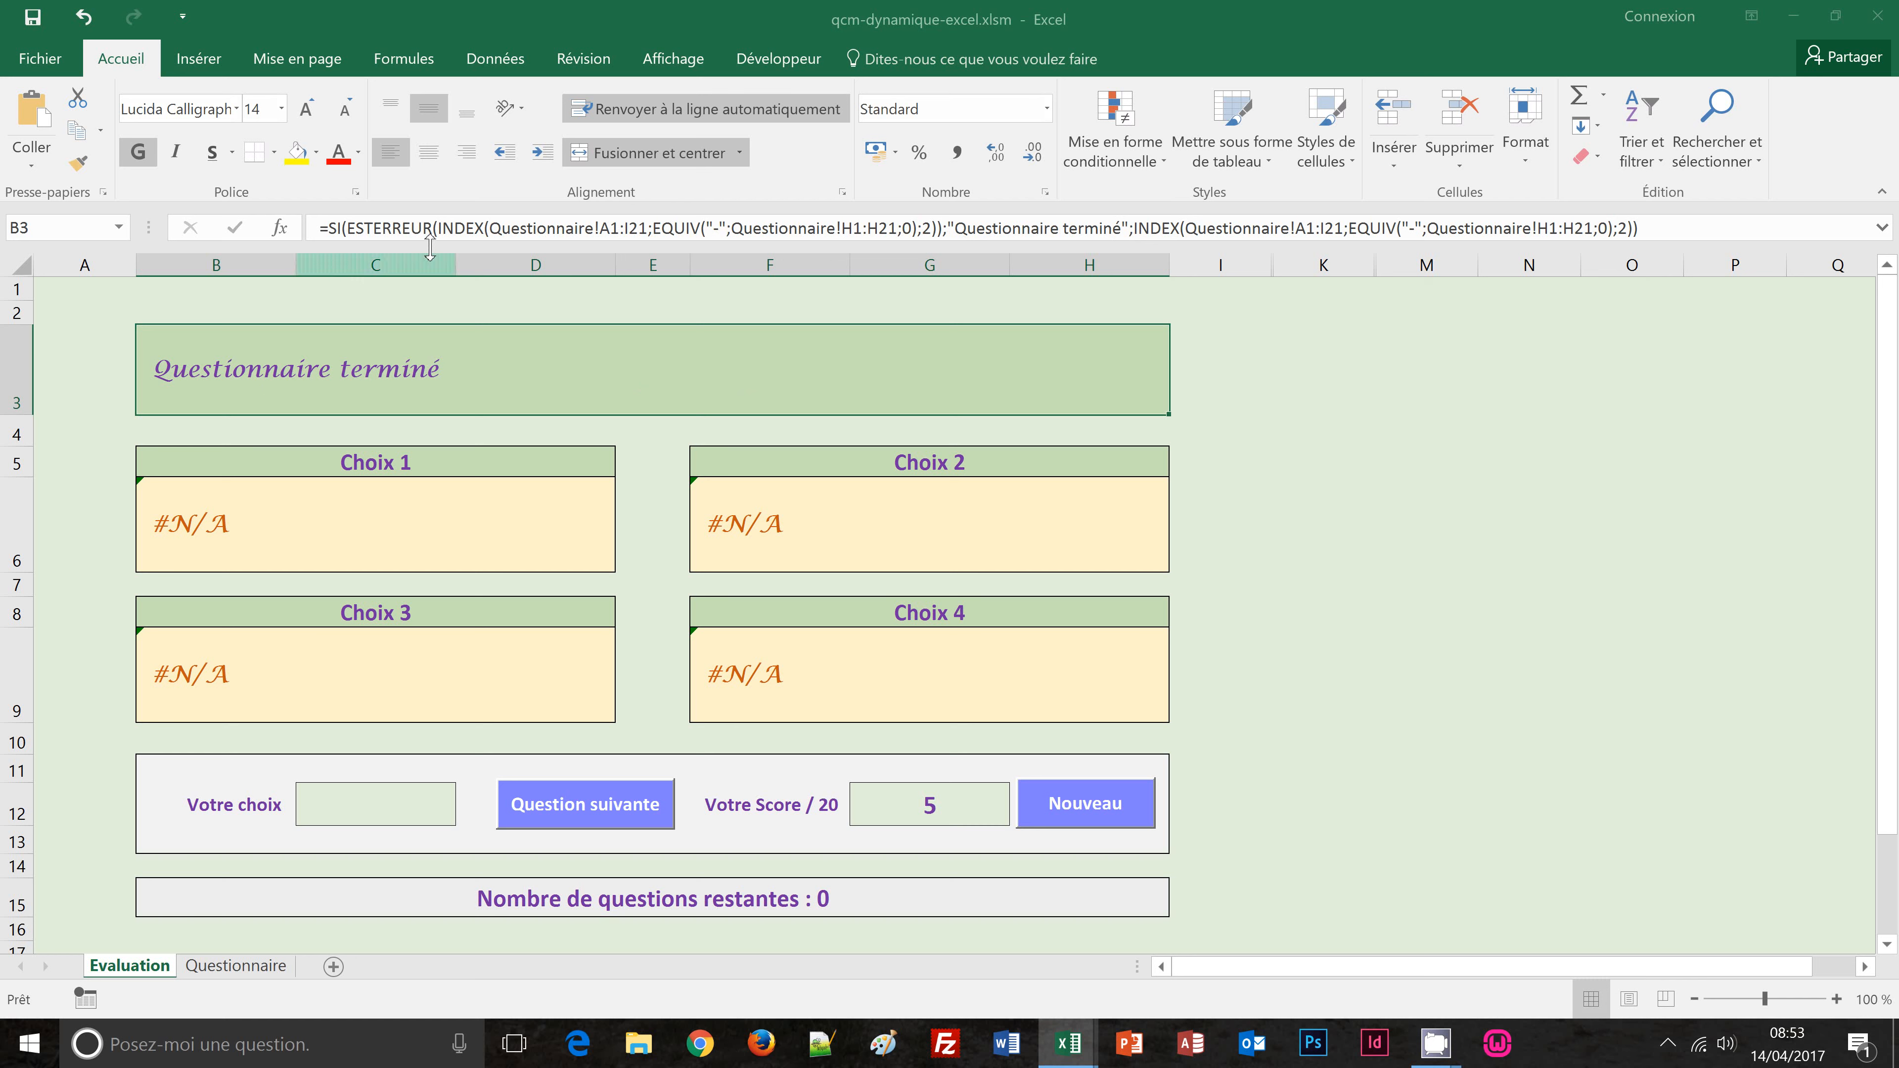
Step: Copy the =SI(ESTERREUR( opening from the B3 formula and insert it before INDEX in the Choix 1 cell B6
left_click(441, 227)
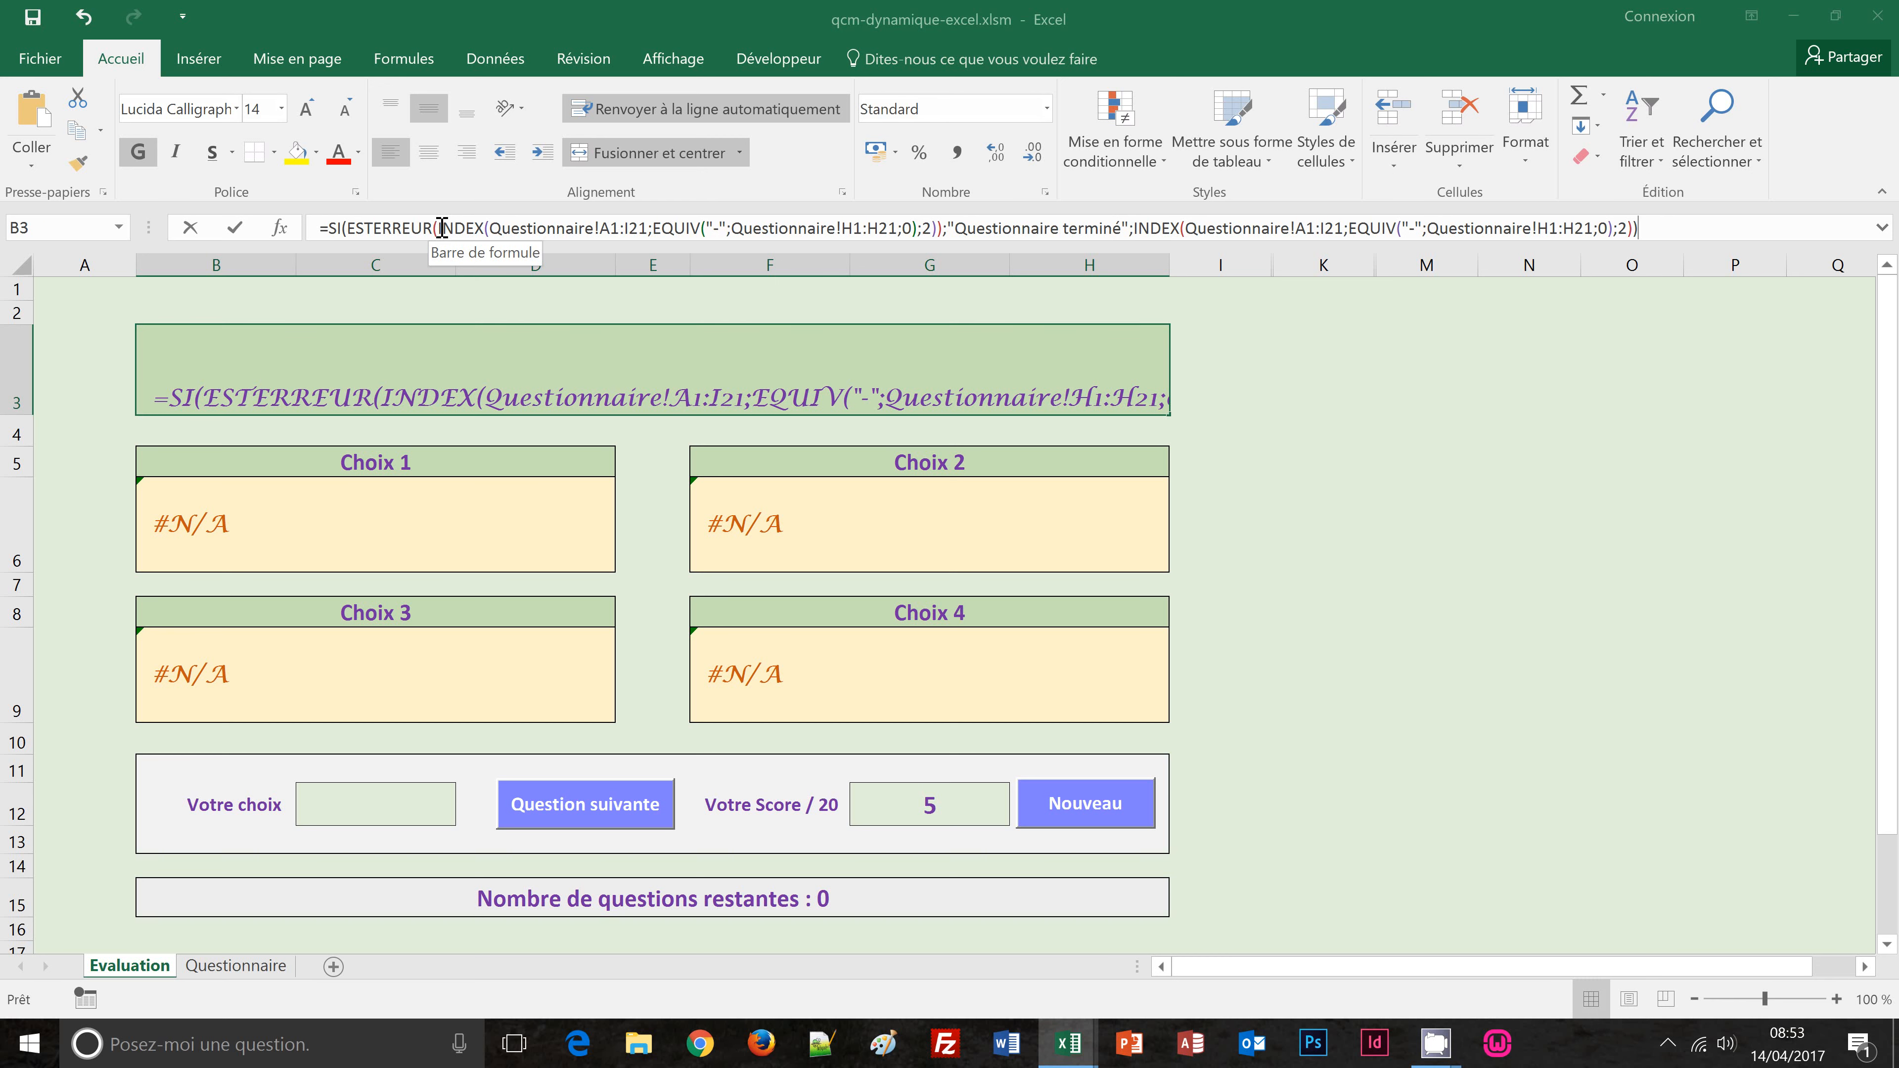
left_click(323, 230)
key("Escape")
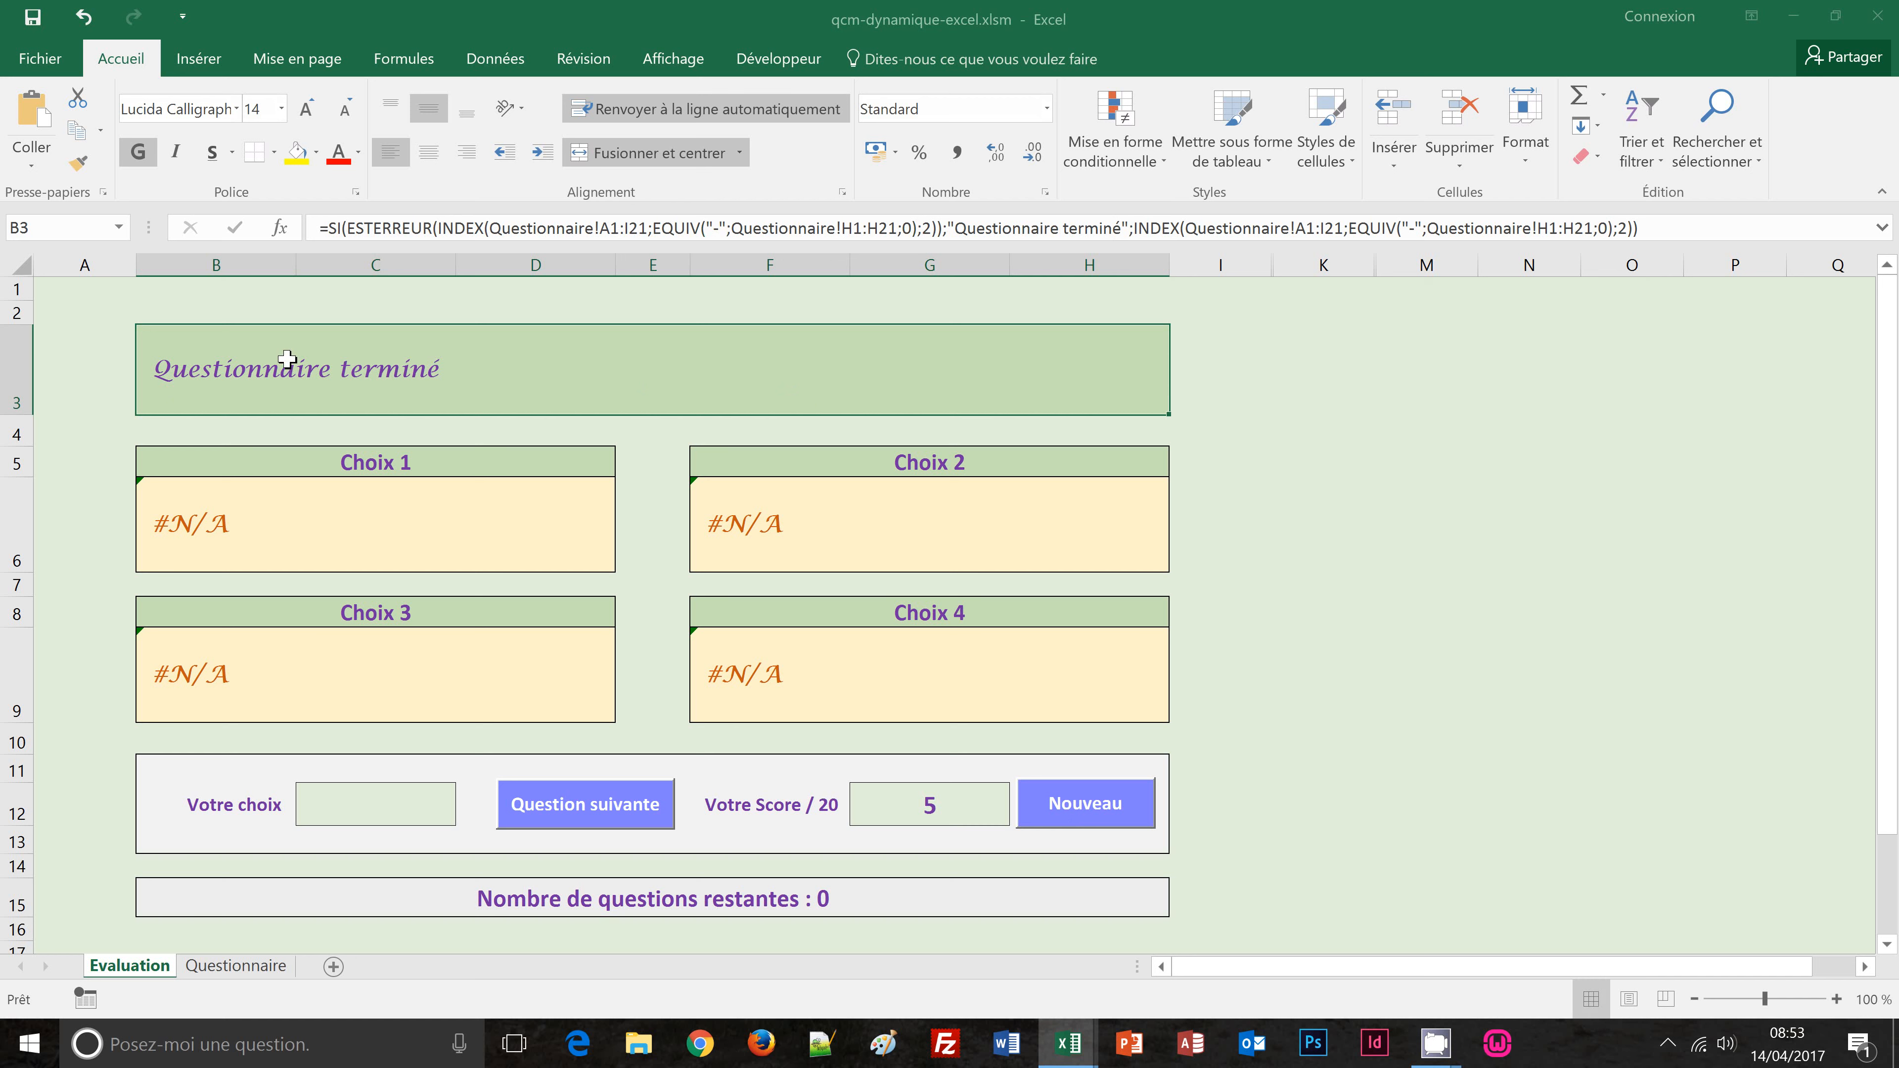
left_click(233, 528)
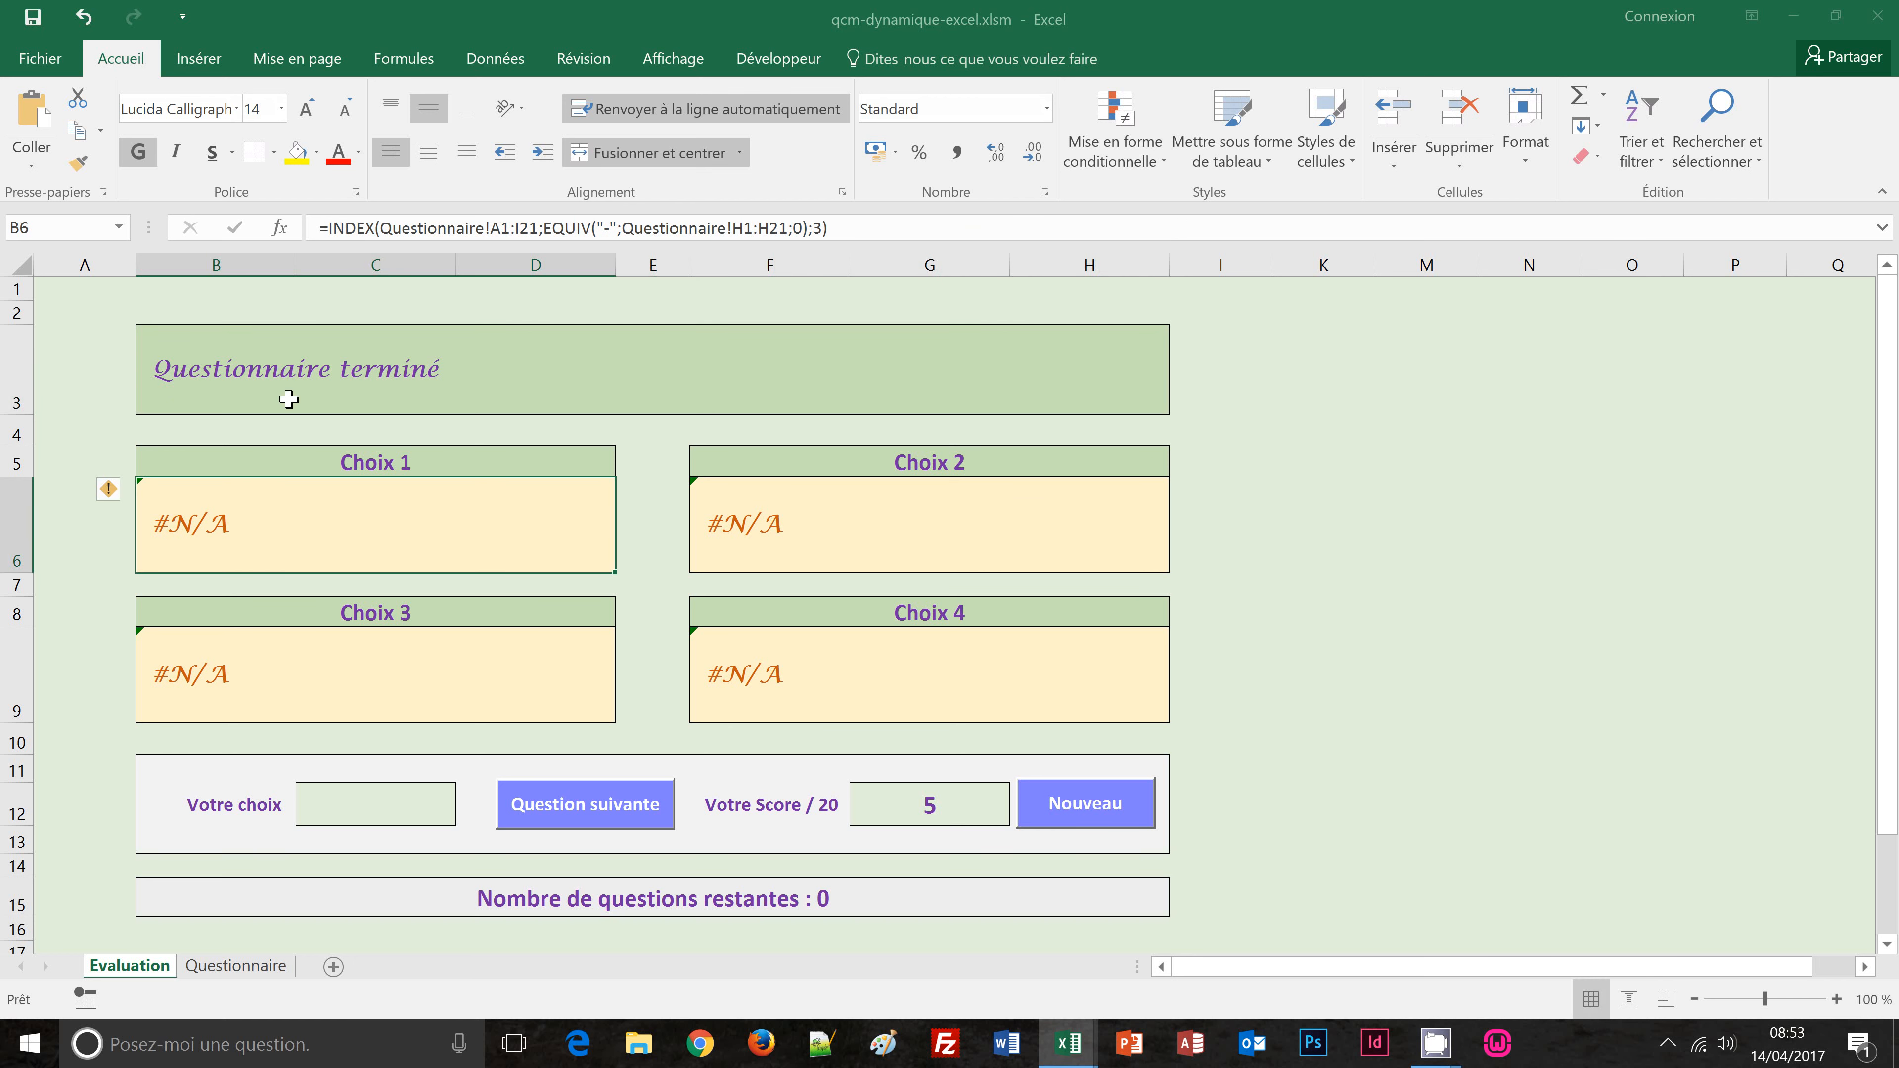
left_click(329, 228)
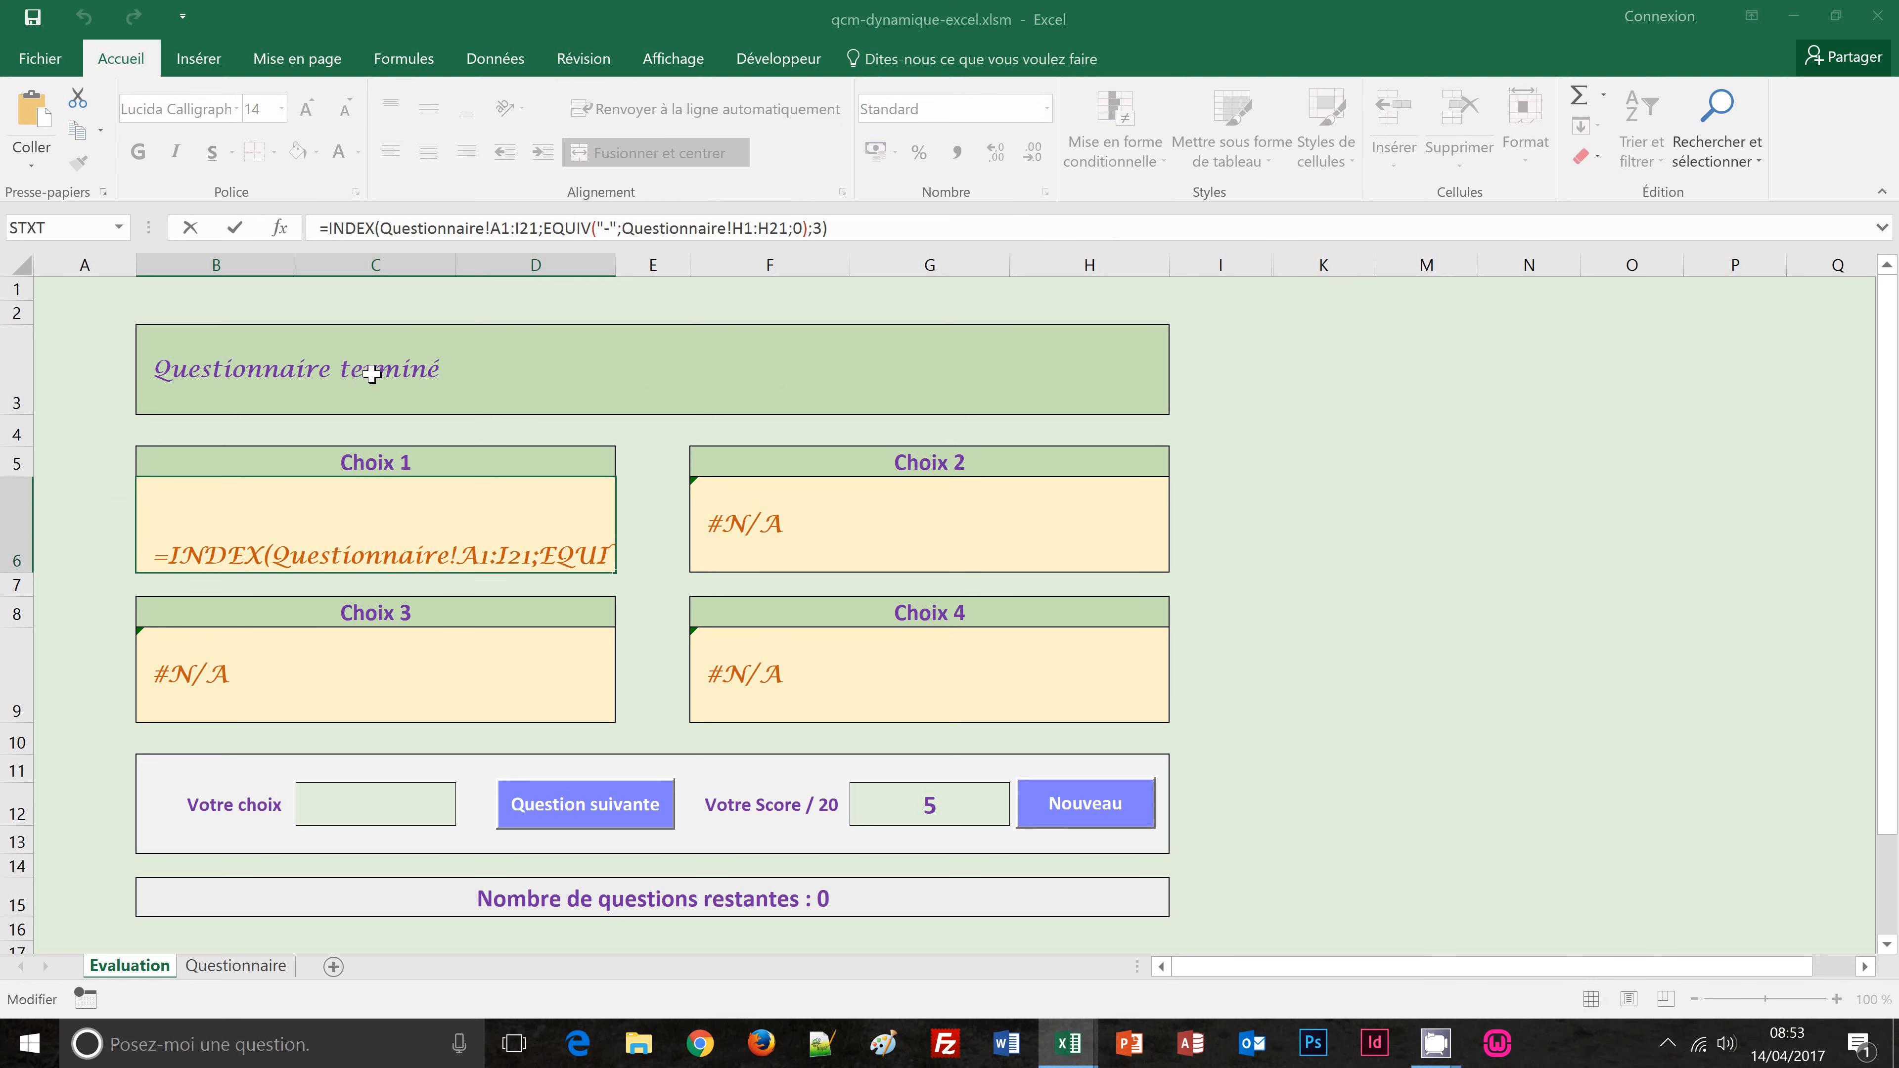
type("=SI(ESTERREUR(")
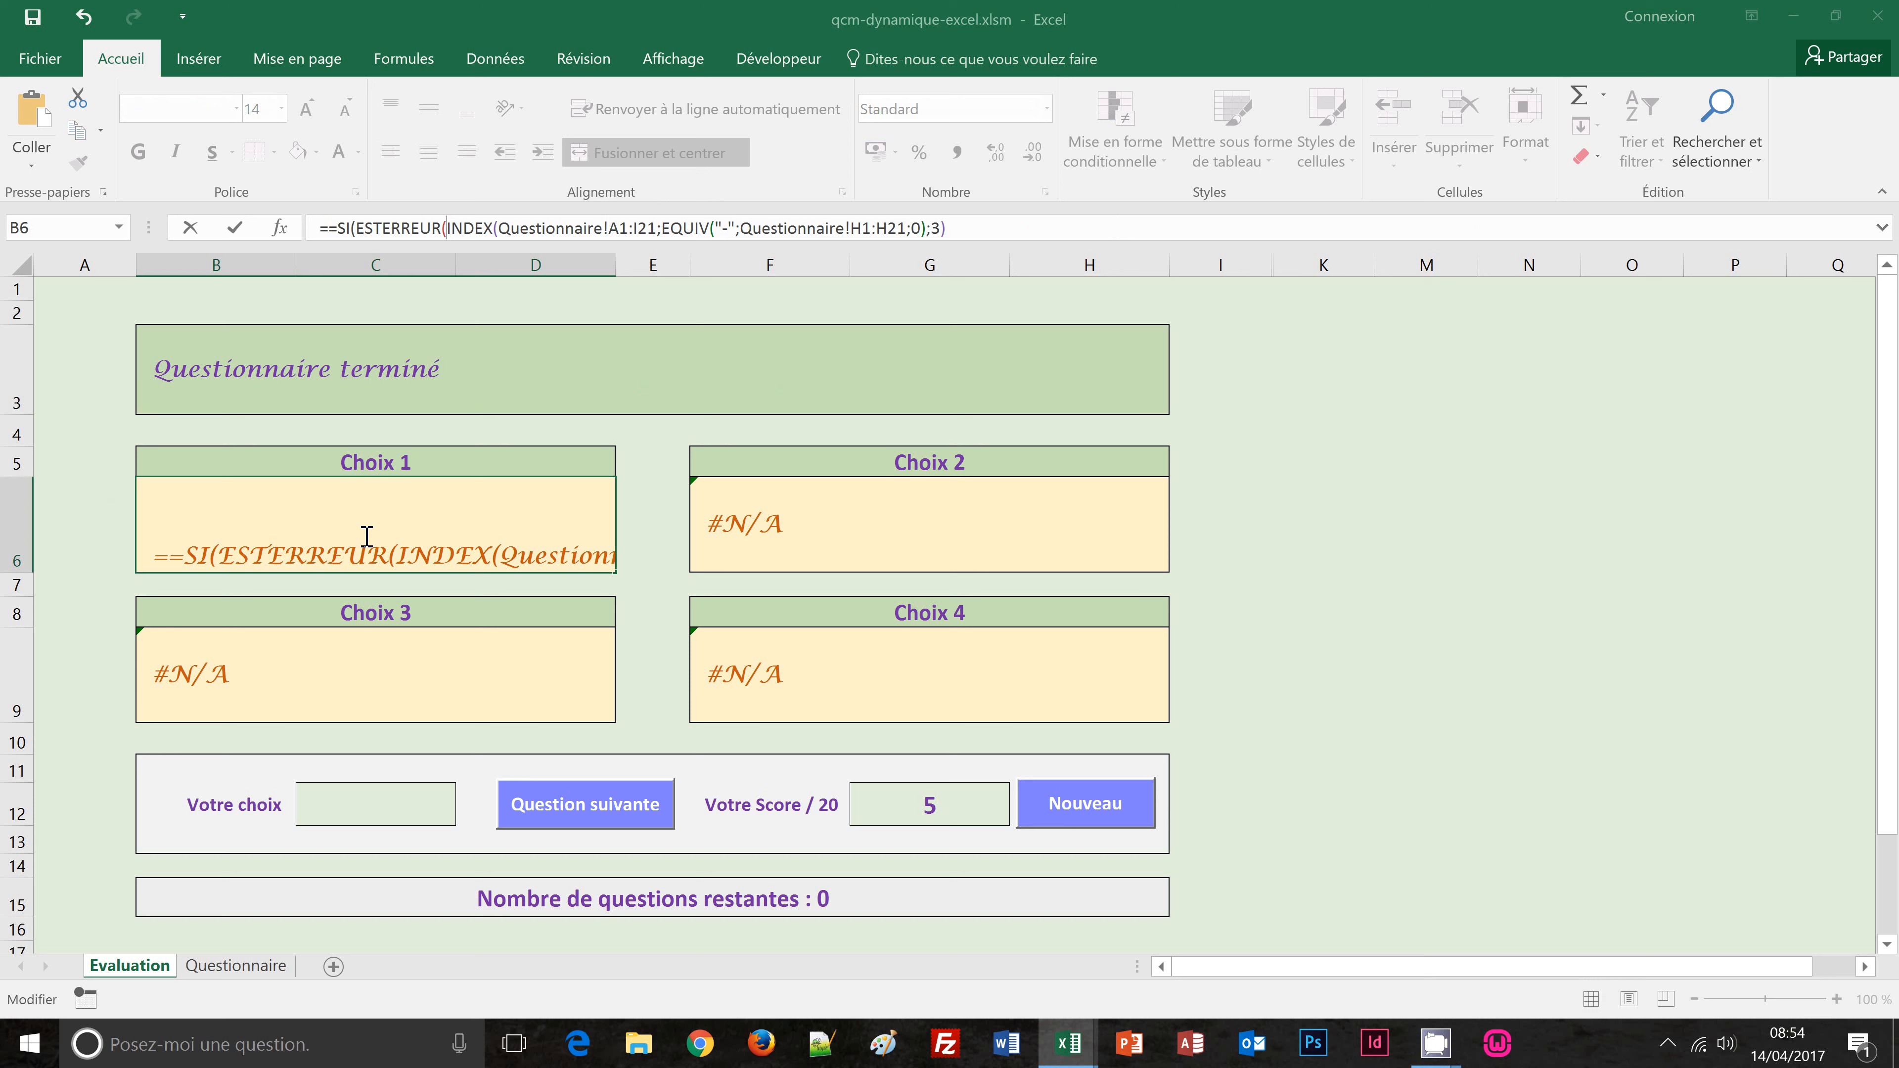
Step: Complete the B6 formula to return an empty text "" on error and otherwise the INDEX expression with column 3
left_click(956, 232)
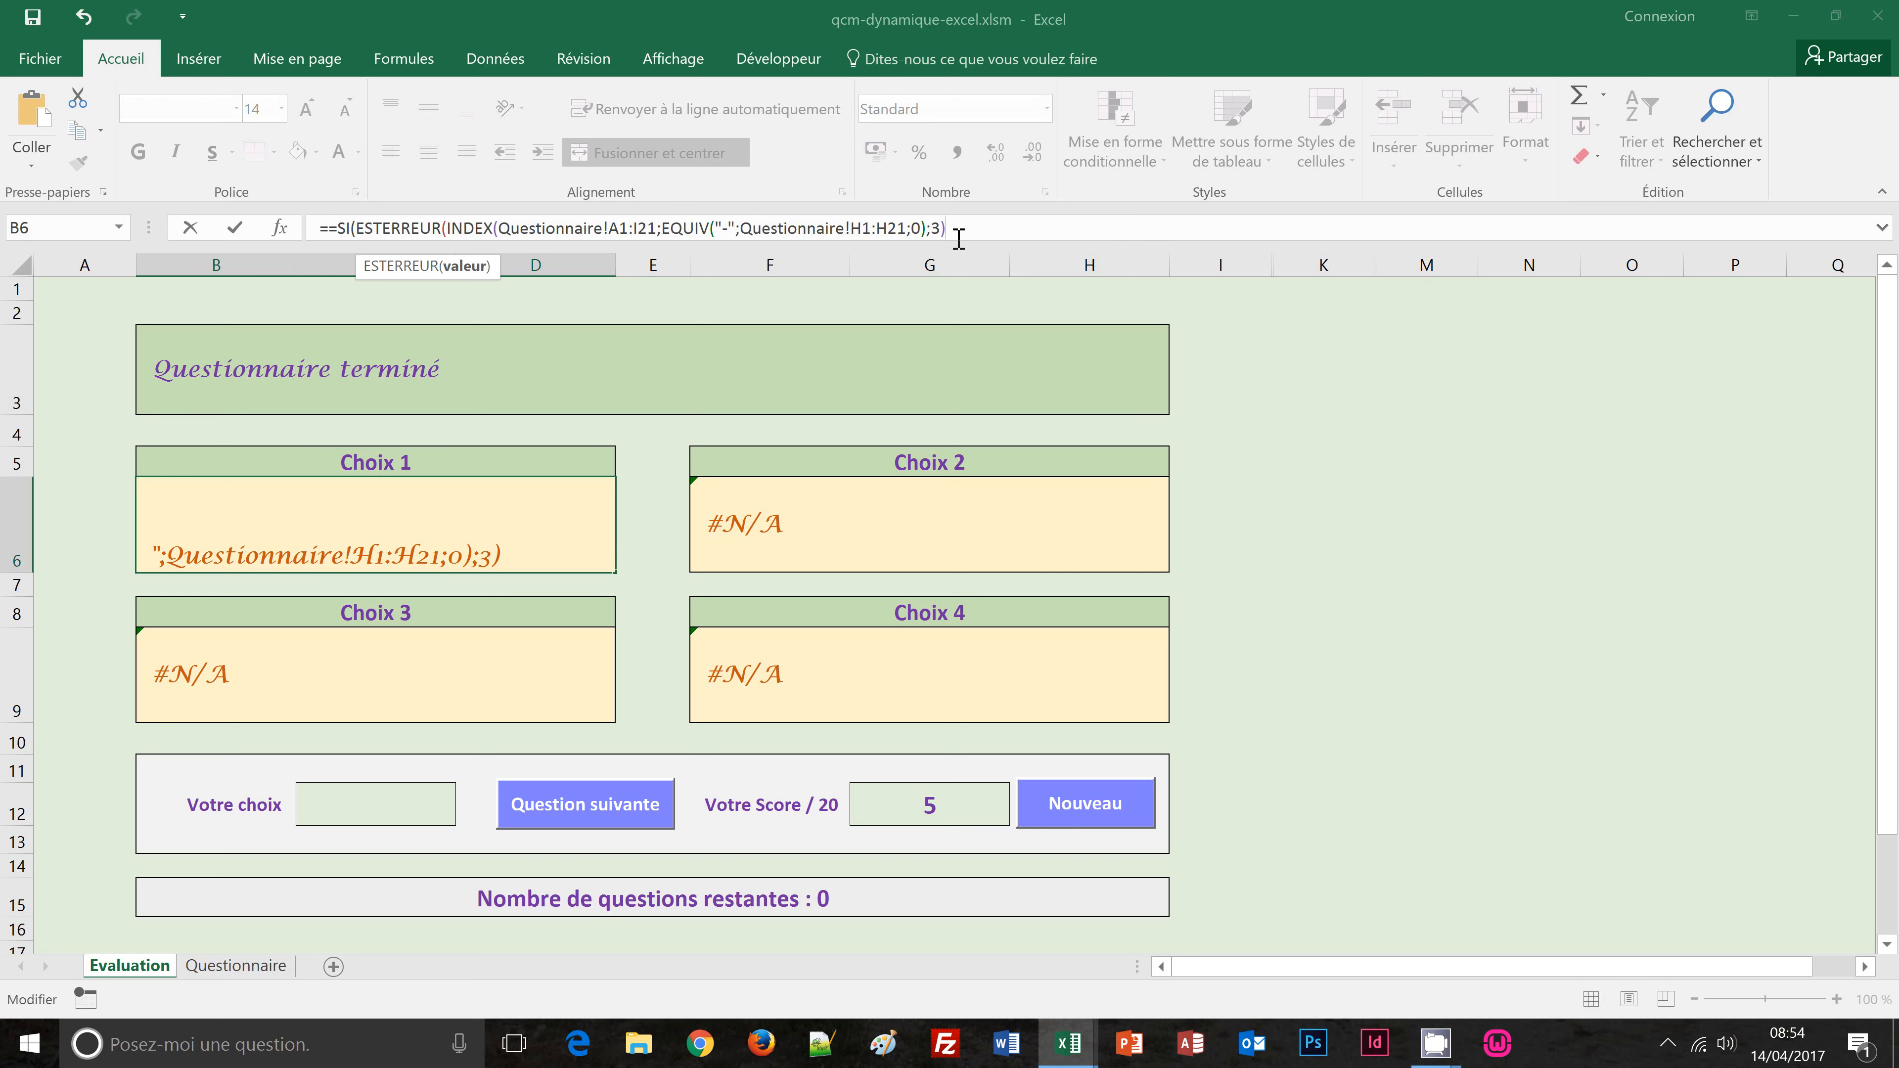
type(")")
type(";")
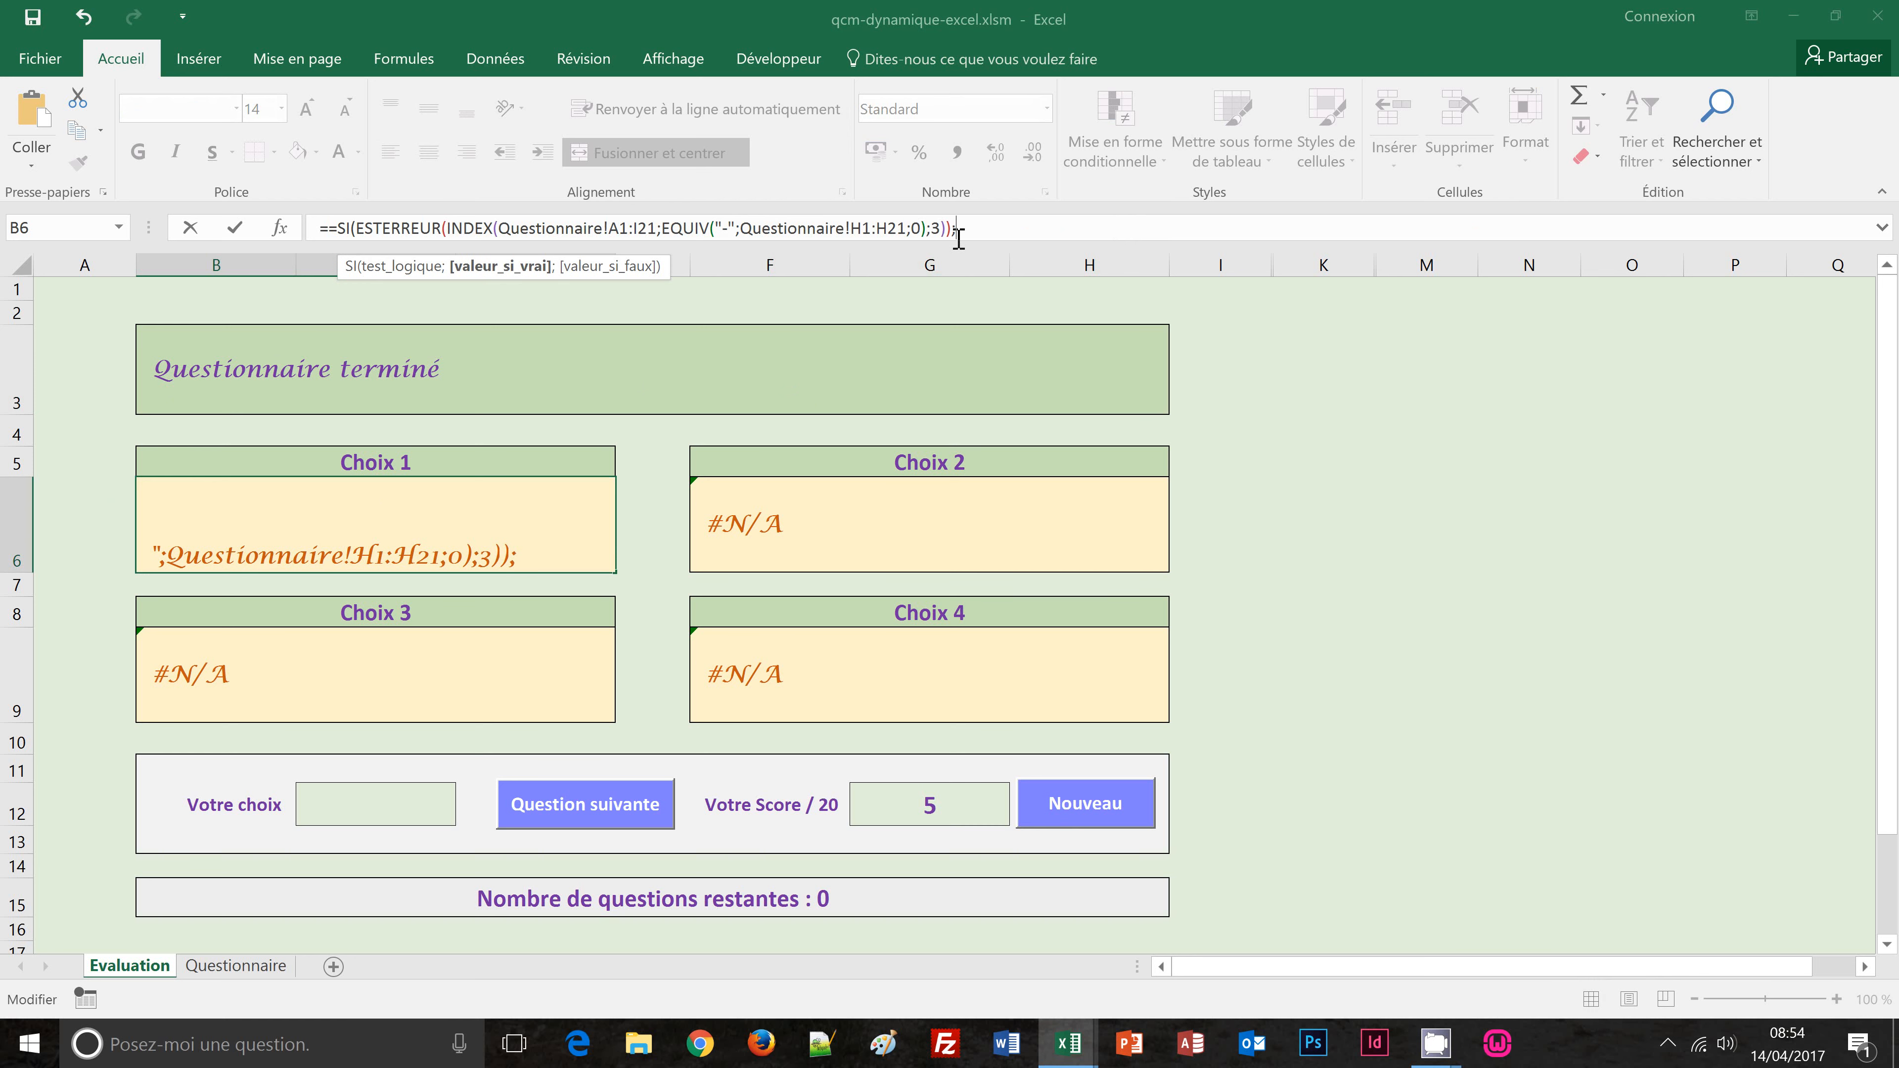
type("\"\";")
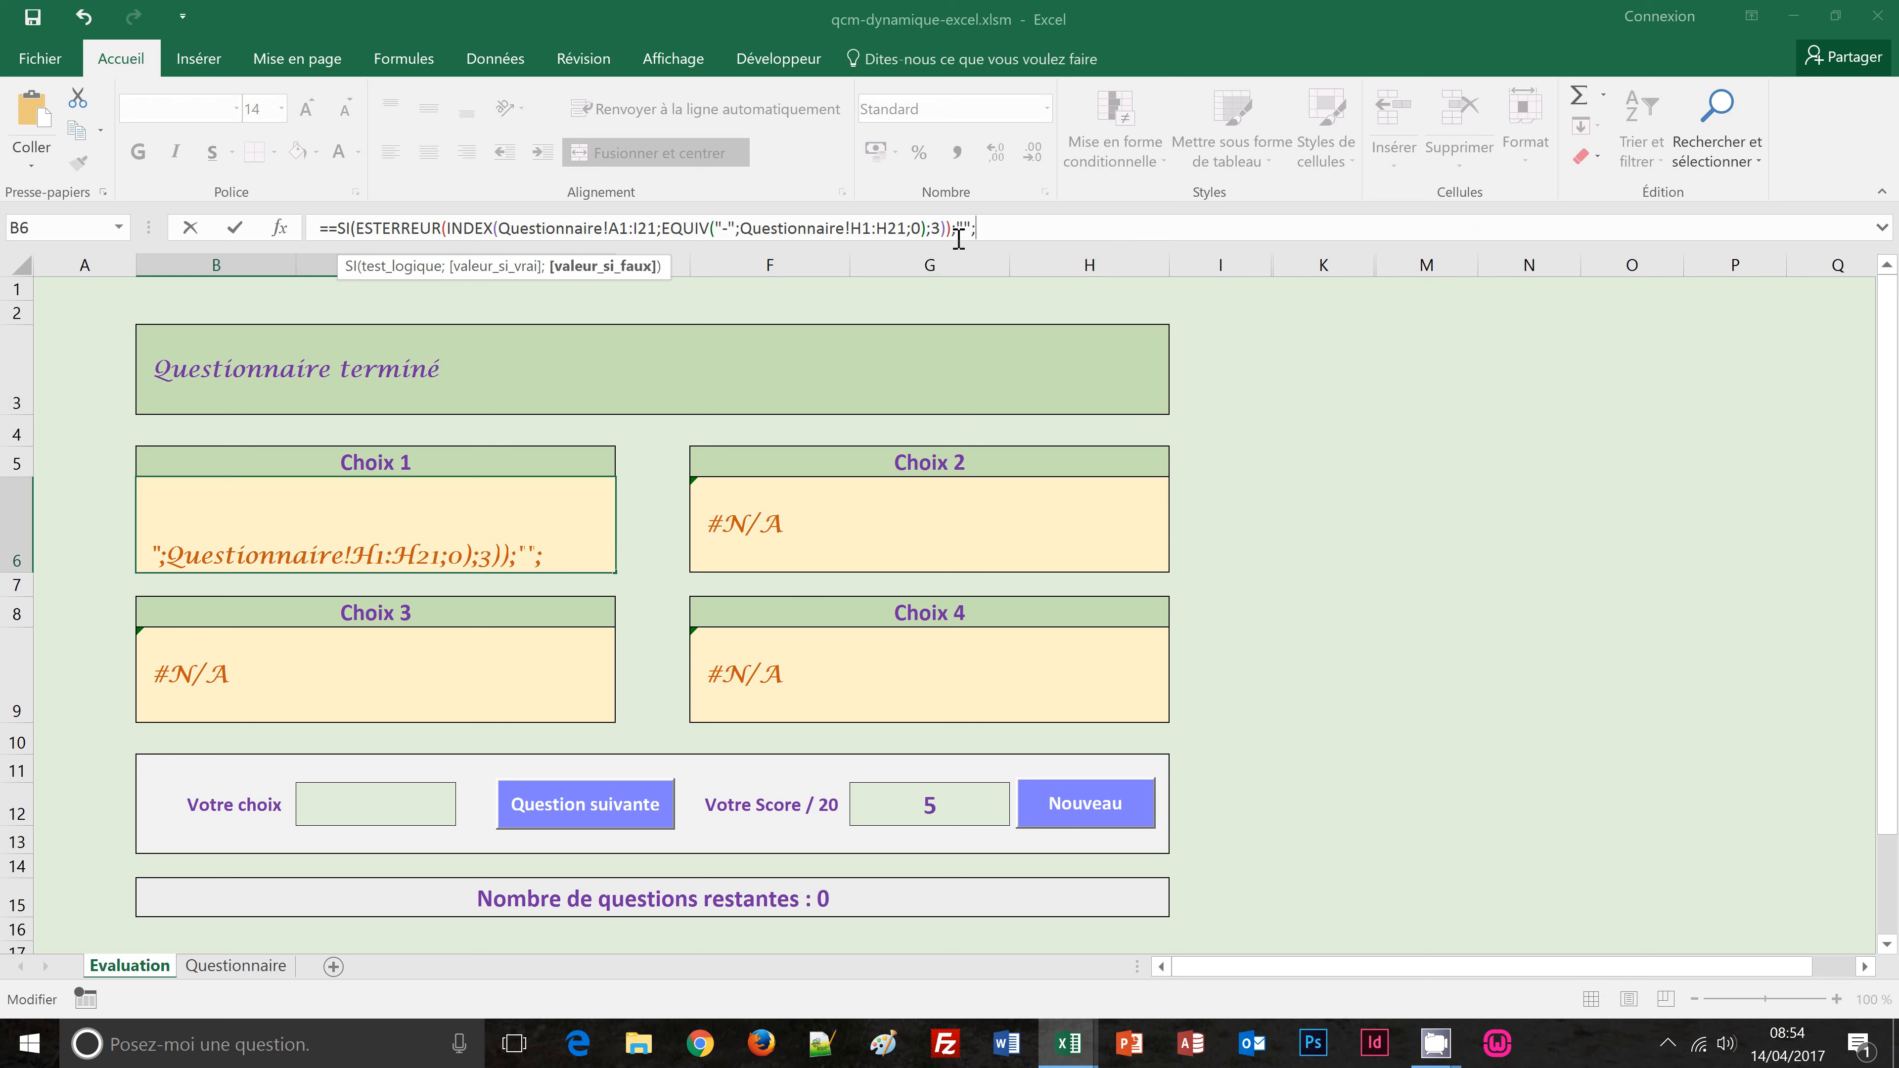
type("INDEX(Questionnaire!A1:I21;EQUIV(\"-\";Questionnaire!H1:H21;0);3)")
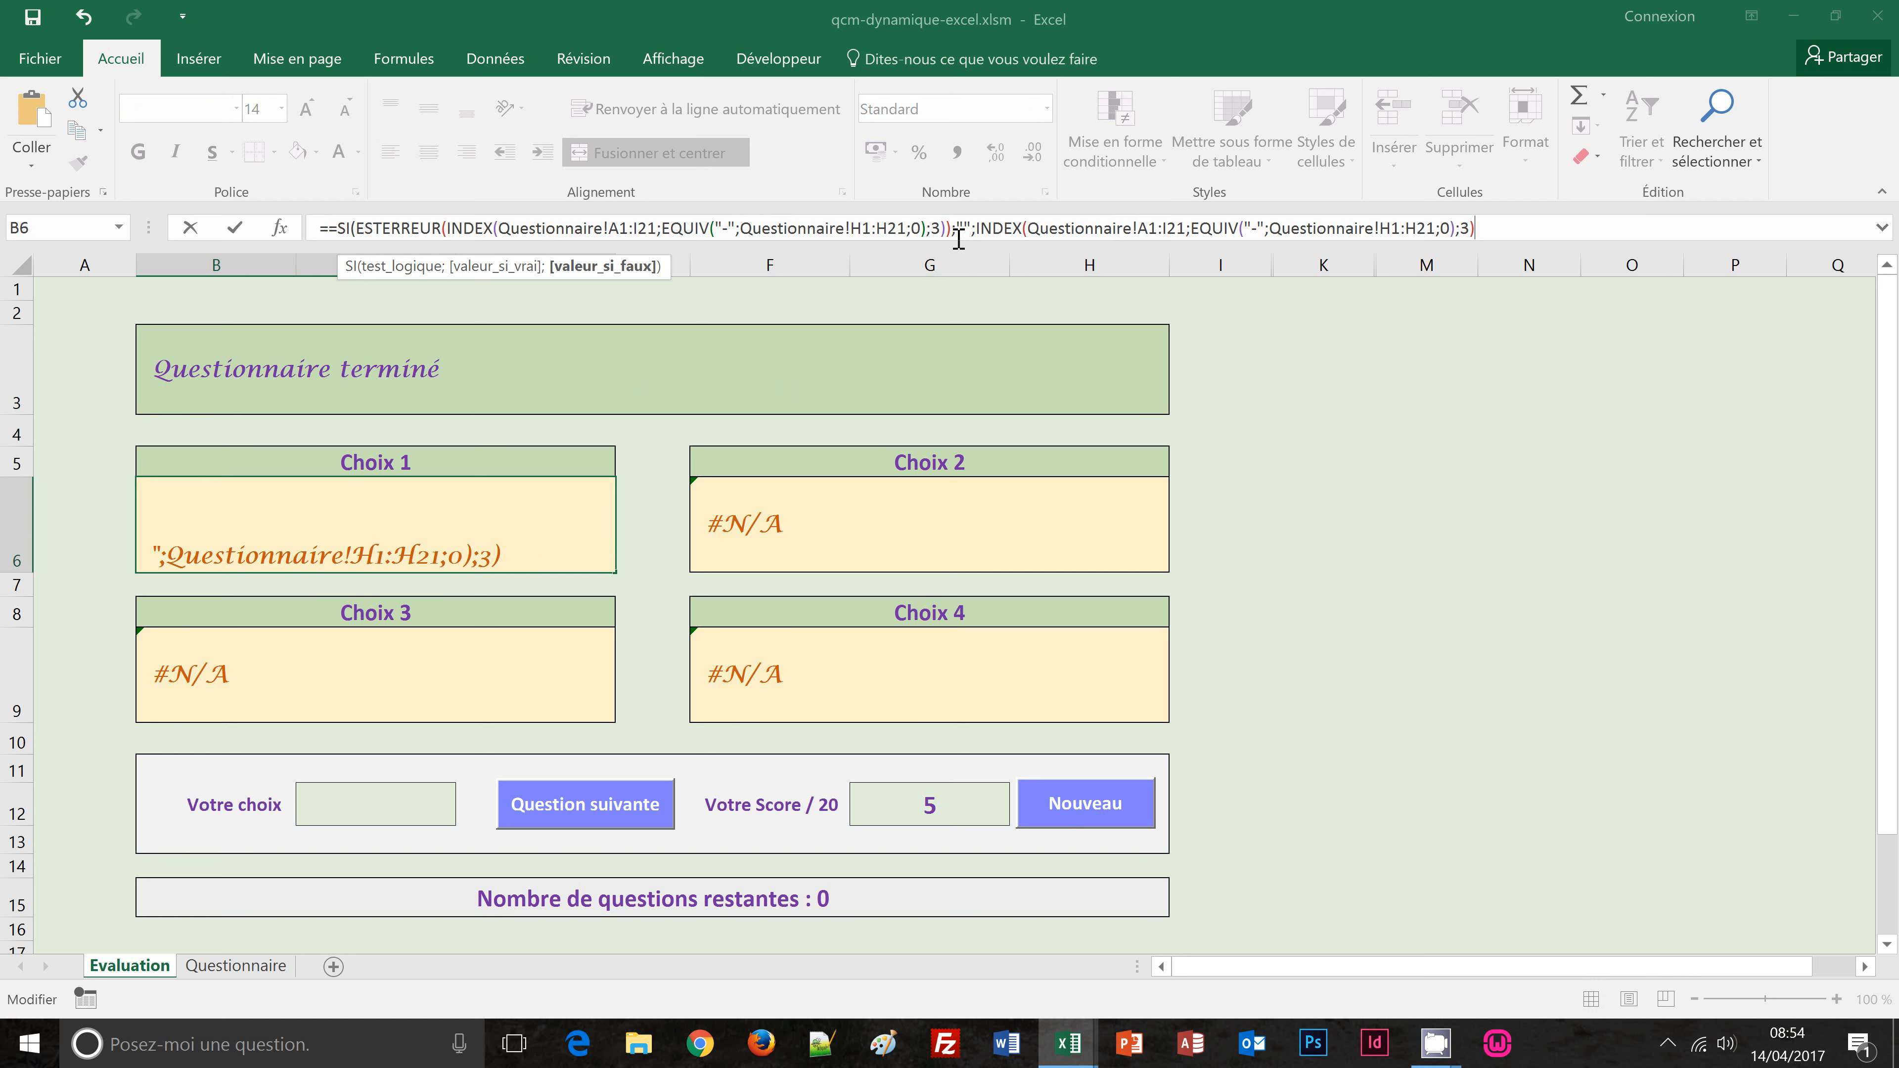
type(")")
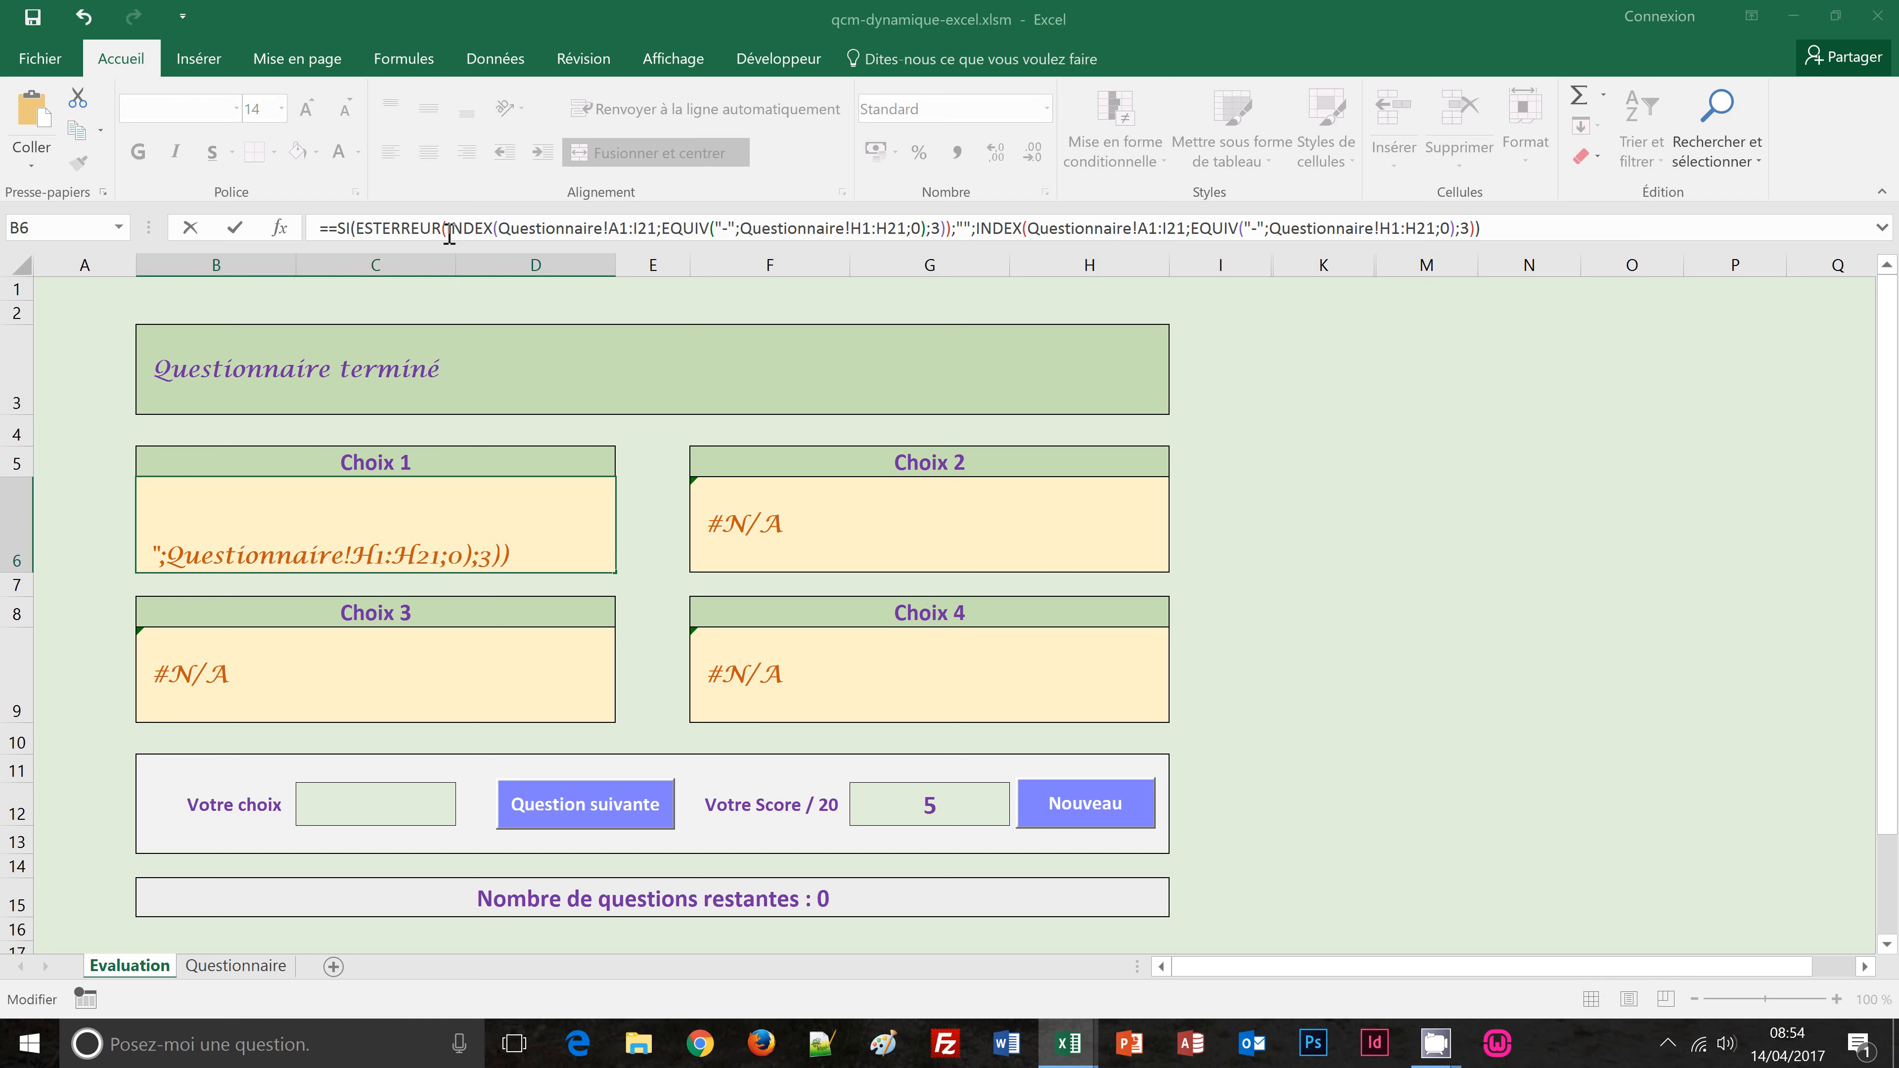
Step: Remove the duplicate equals sign at the start of the B6 formula and validate it, keeping the cell selected
left_click_drag(448, 234, 308, 234)
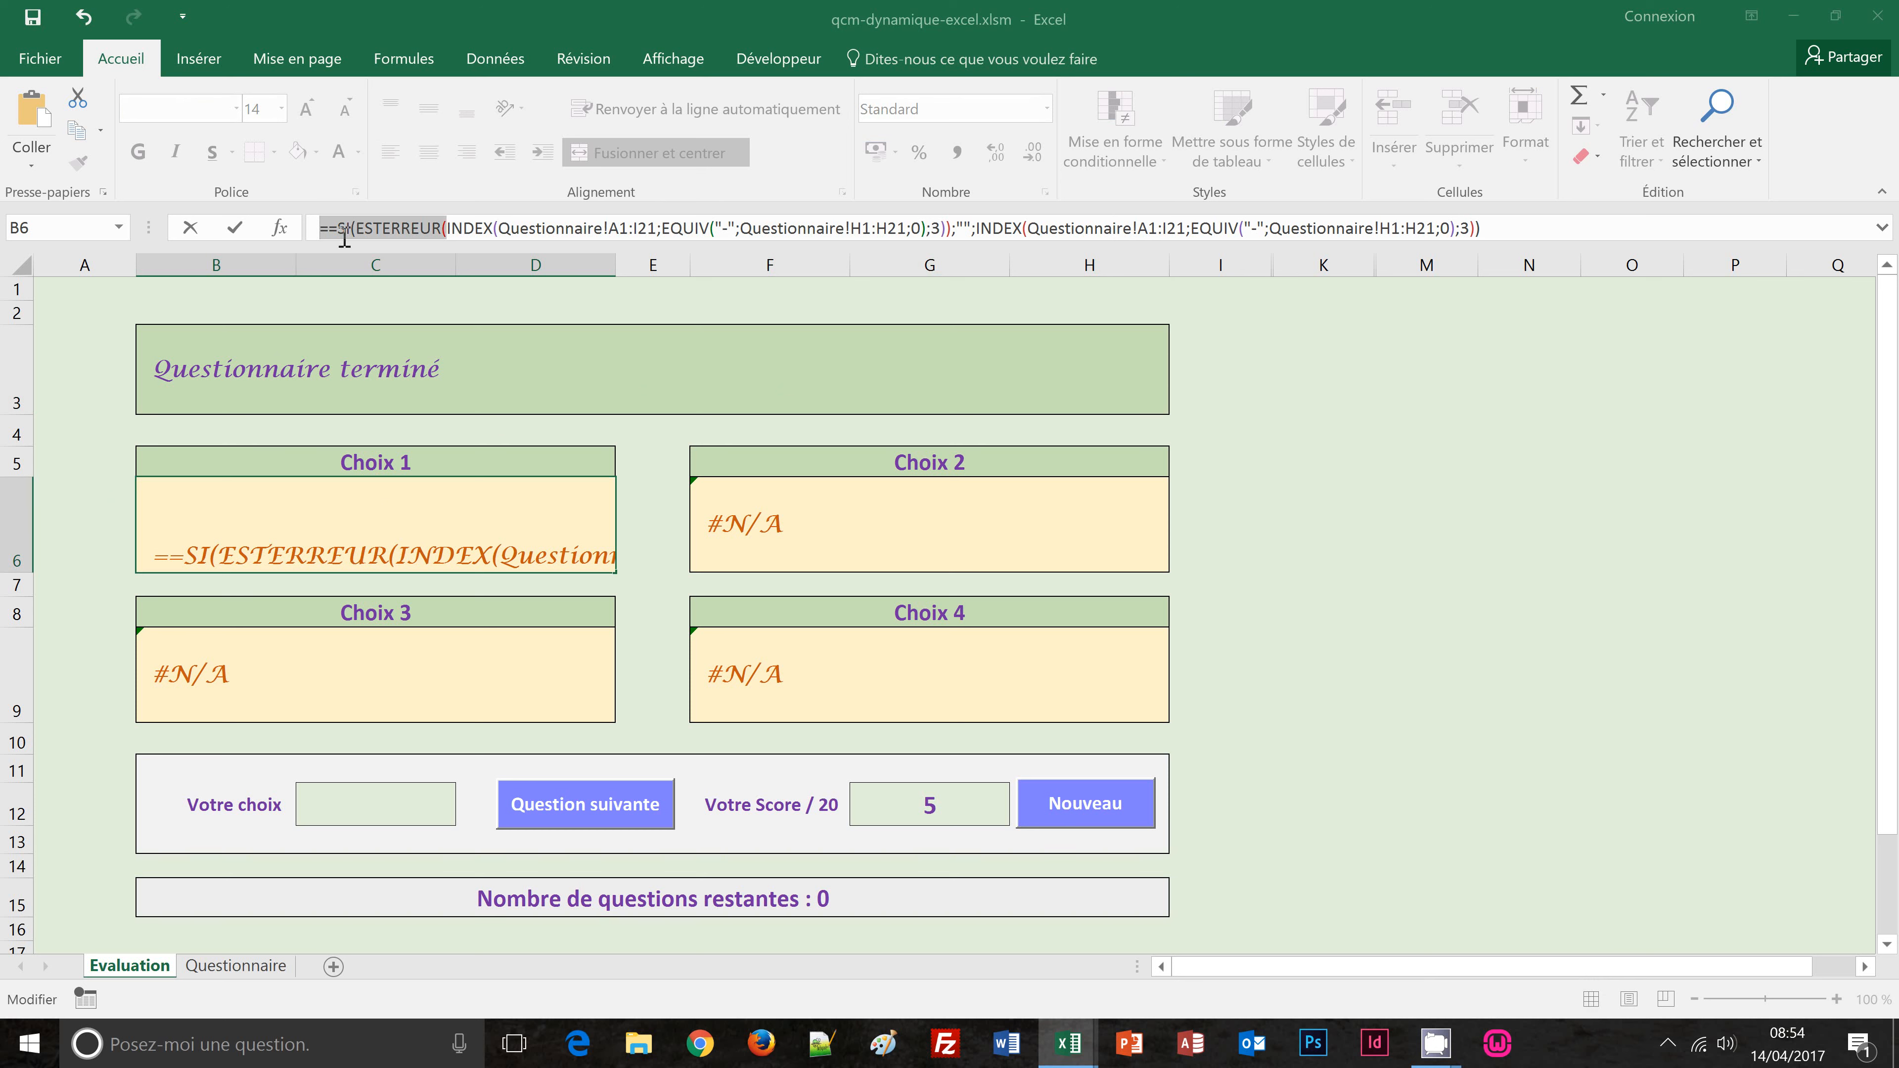
left_click(329, 228)
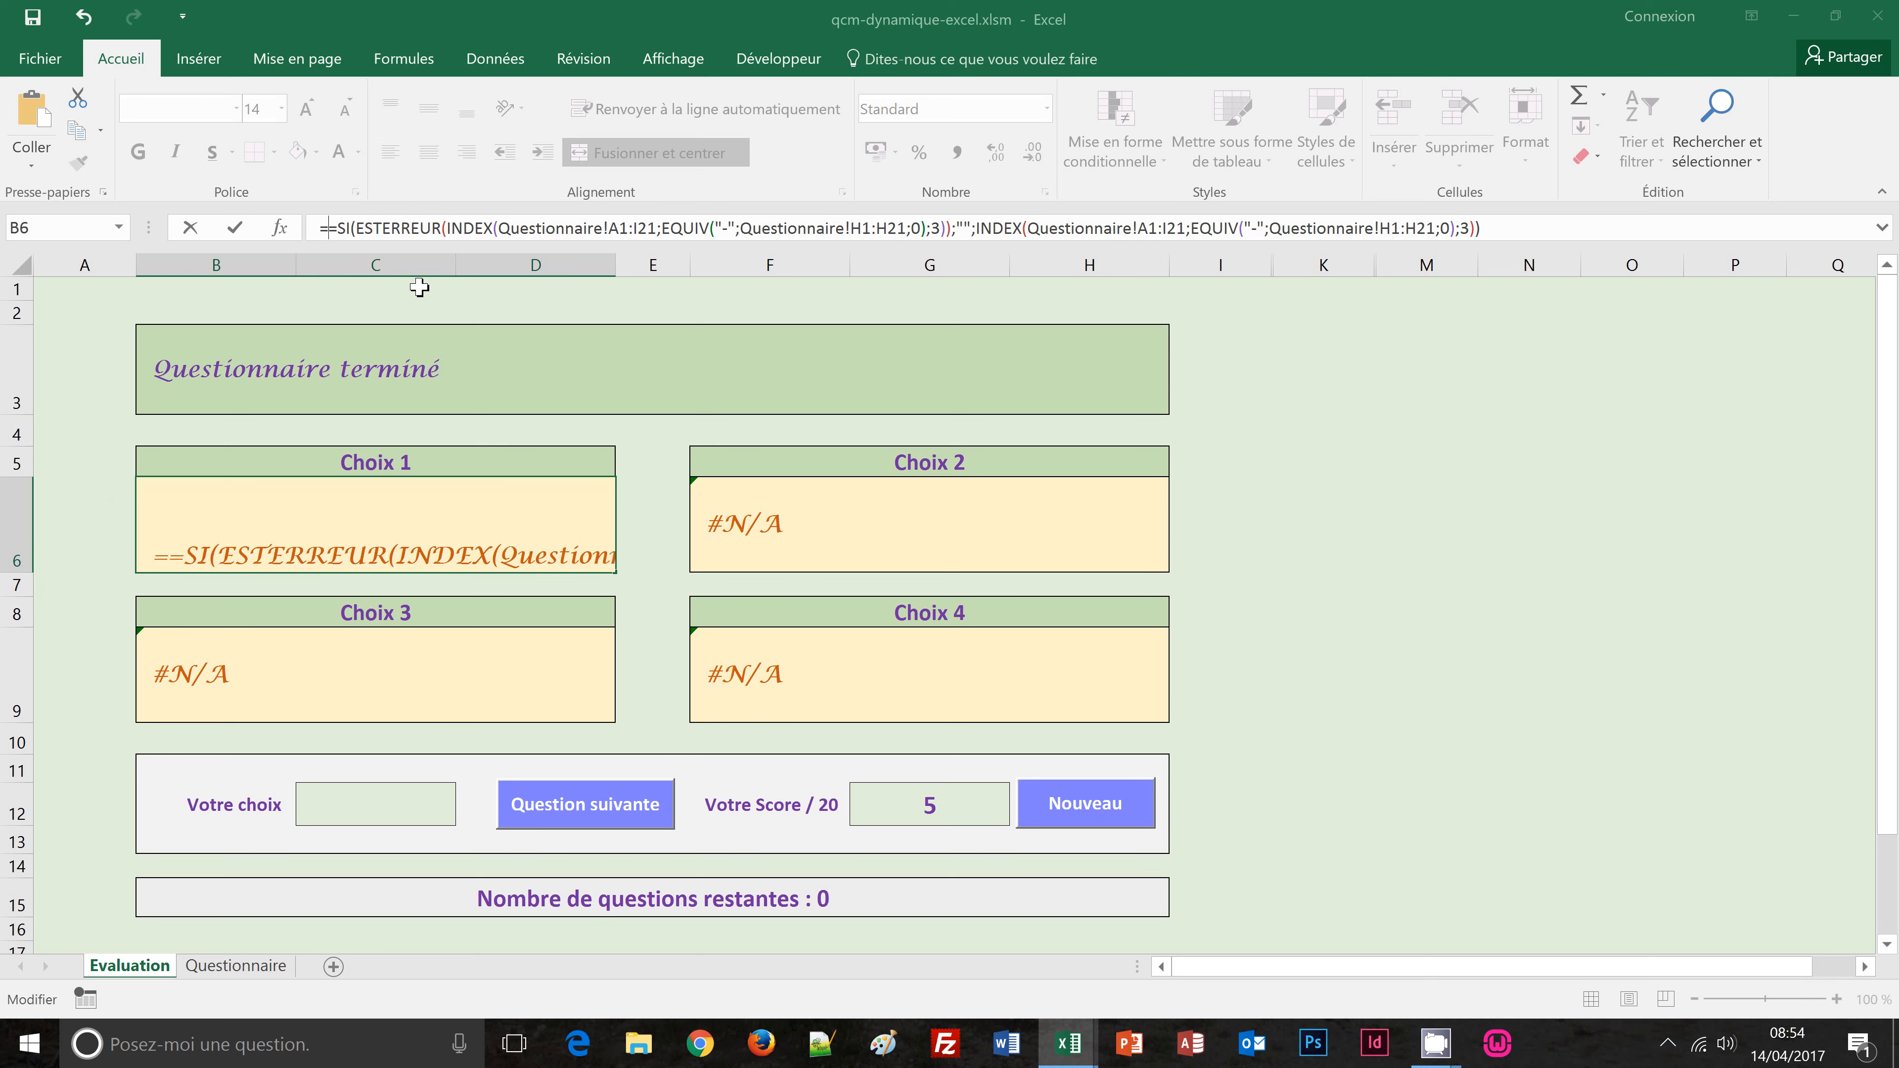
key("BackSpace")
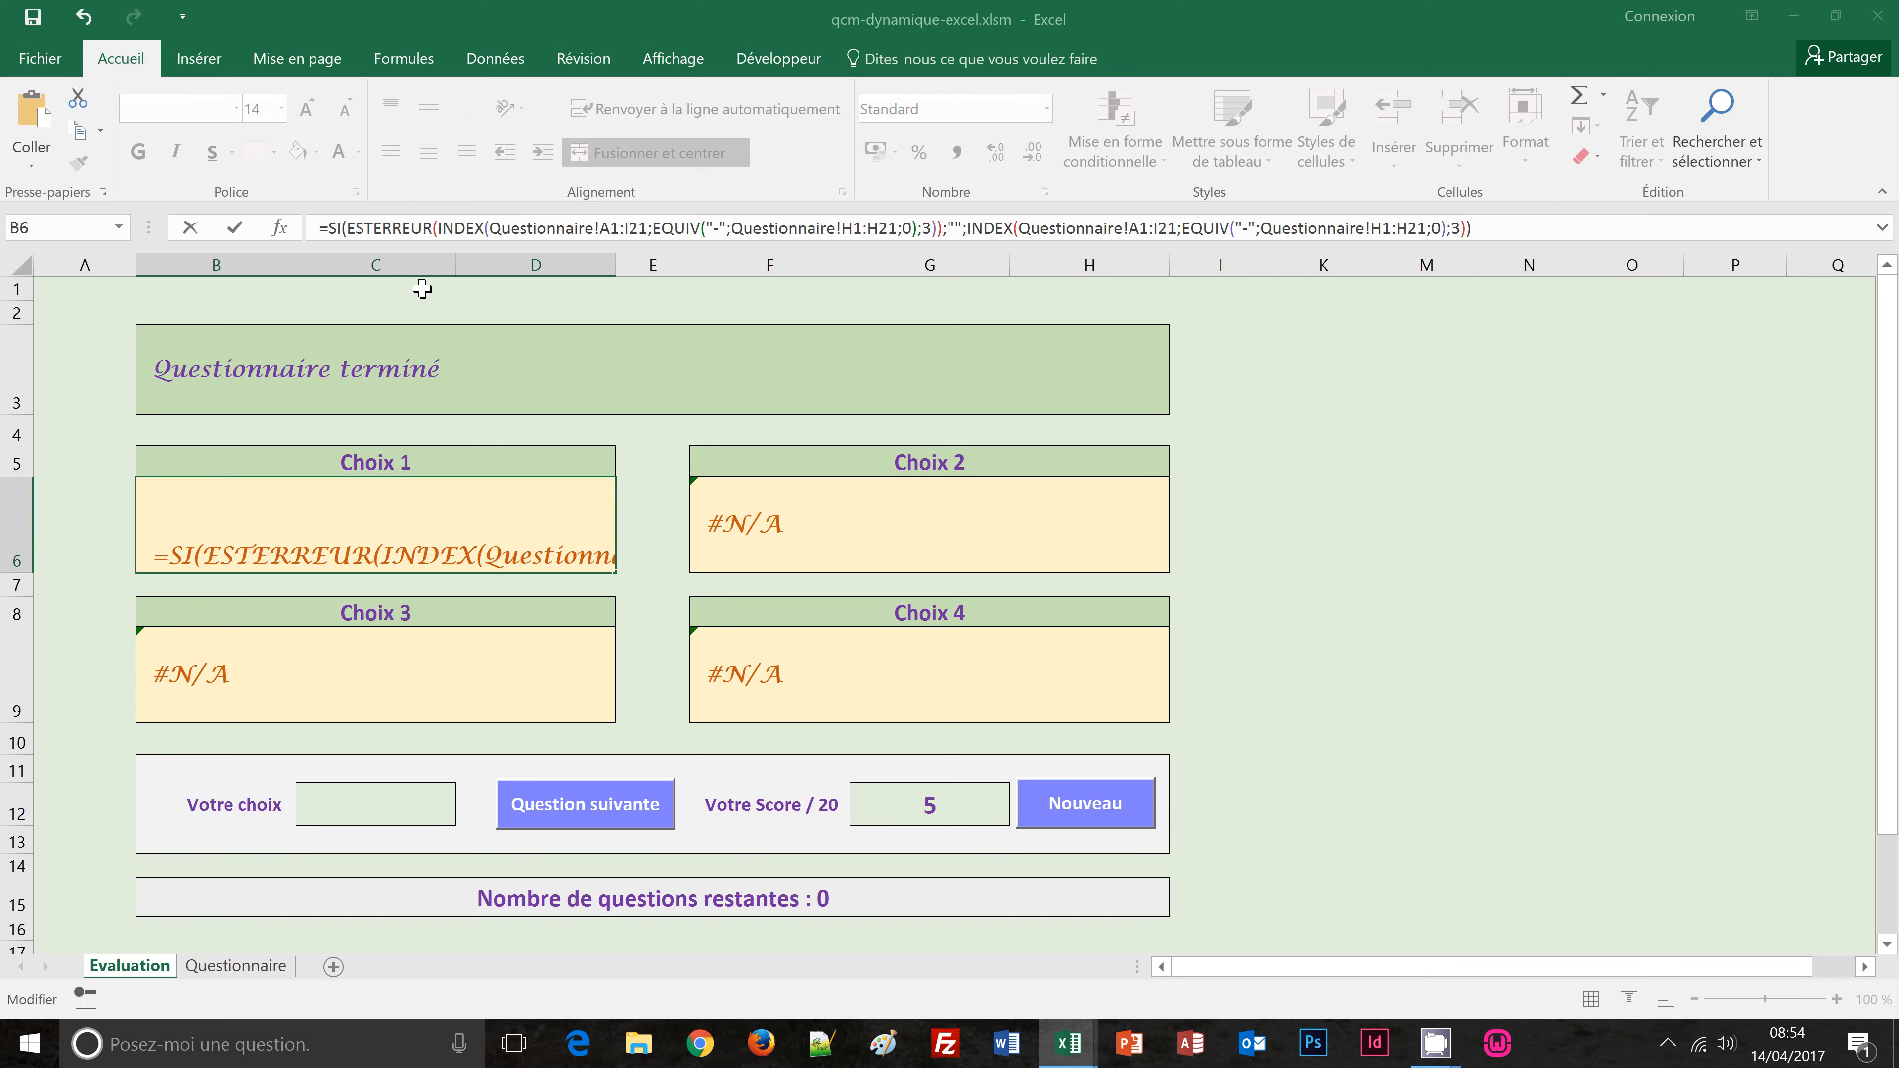
key("ctrl+Return")
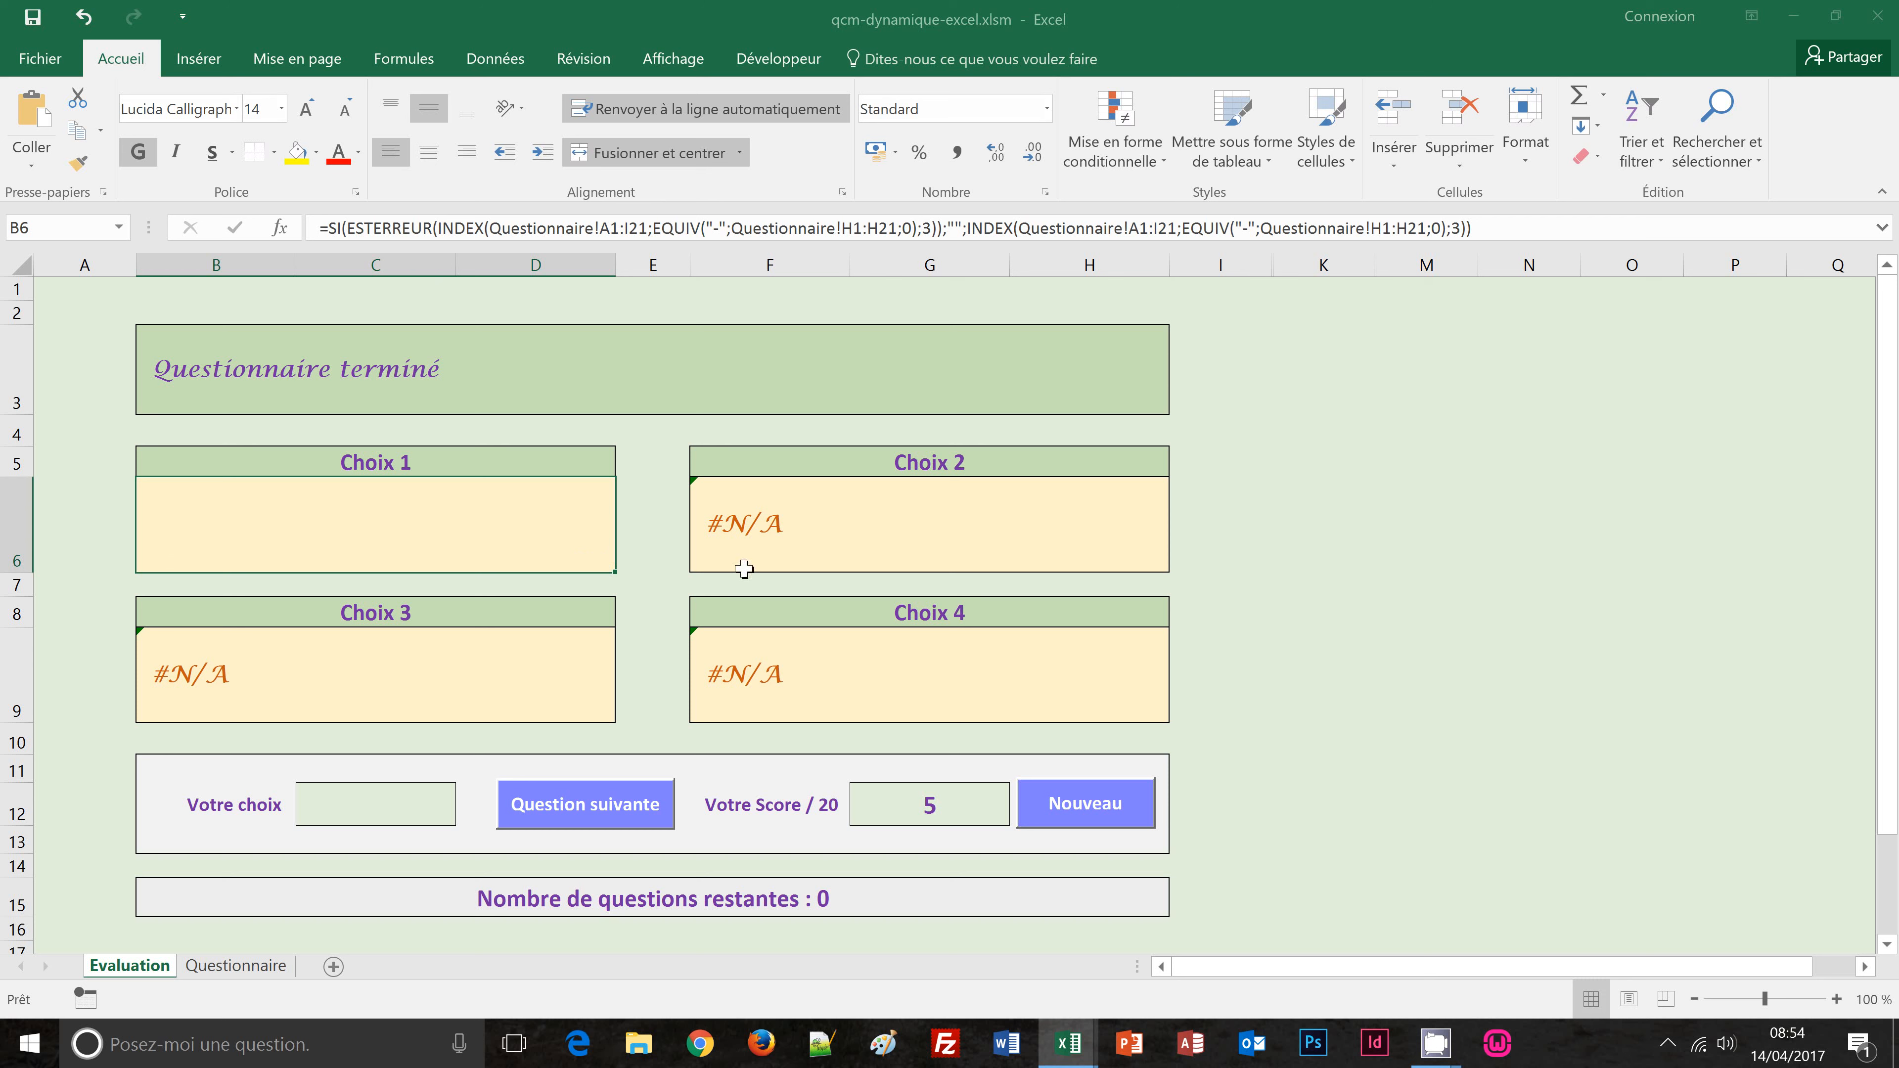
Step: Insert the =SI(ESTERREUR( opening before INDEX in the Choix 2 cell F6, and copy its INDEX expression for reuse
left_click(762, 539)
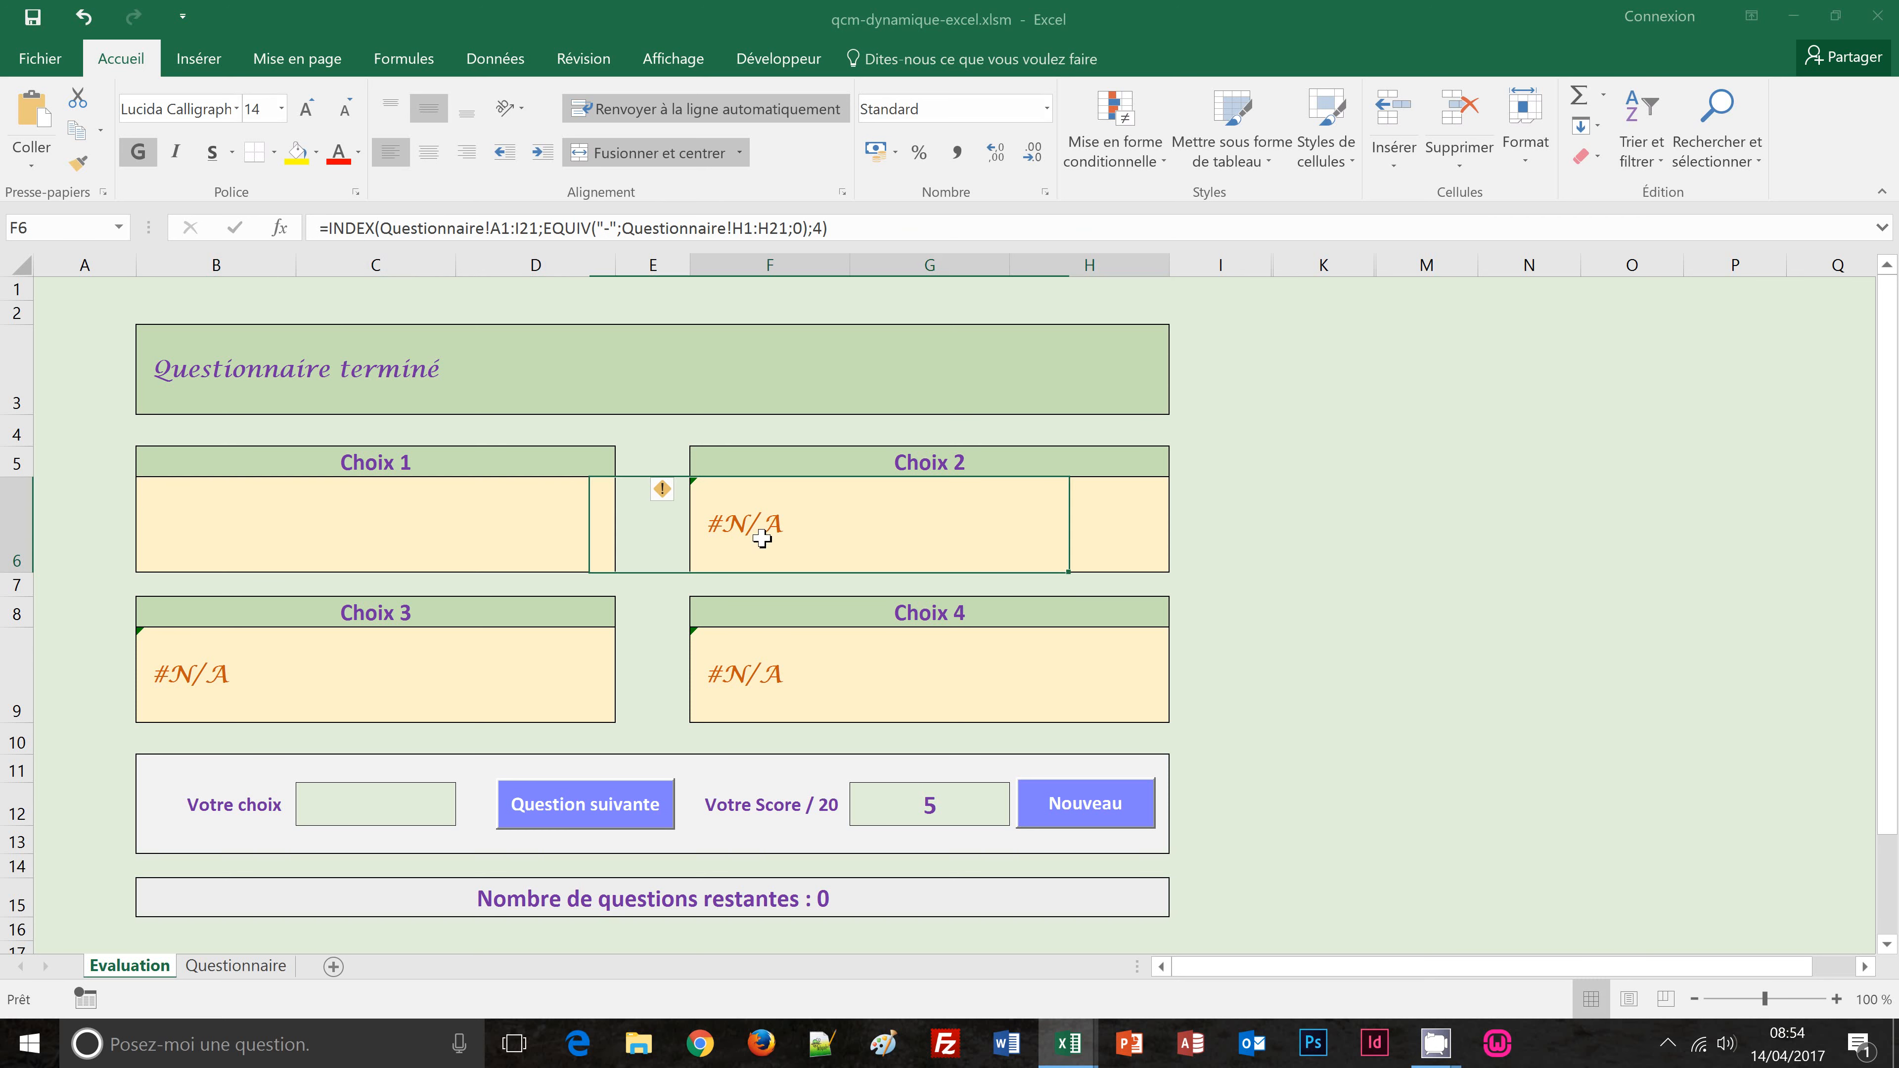
left_click(332, 228)
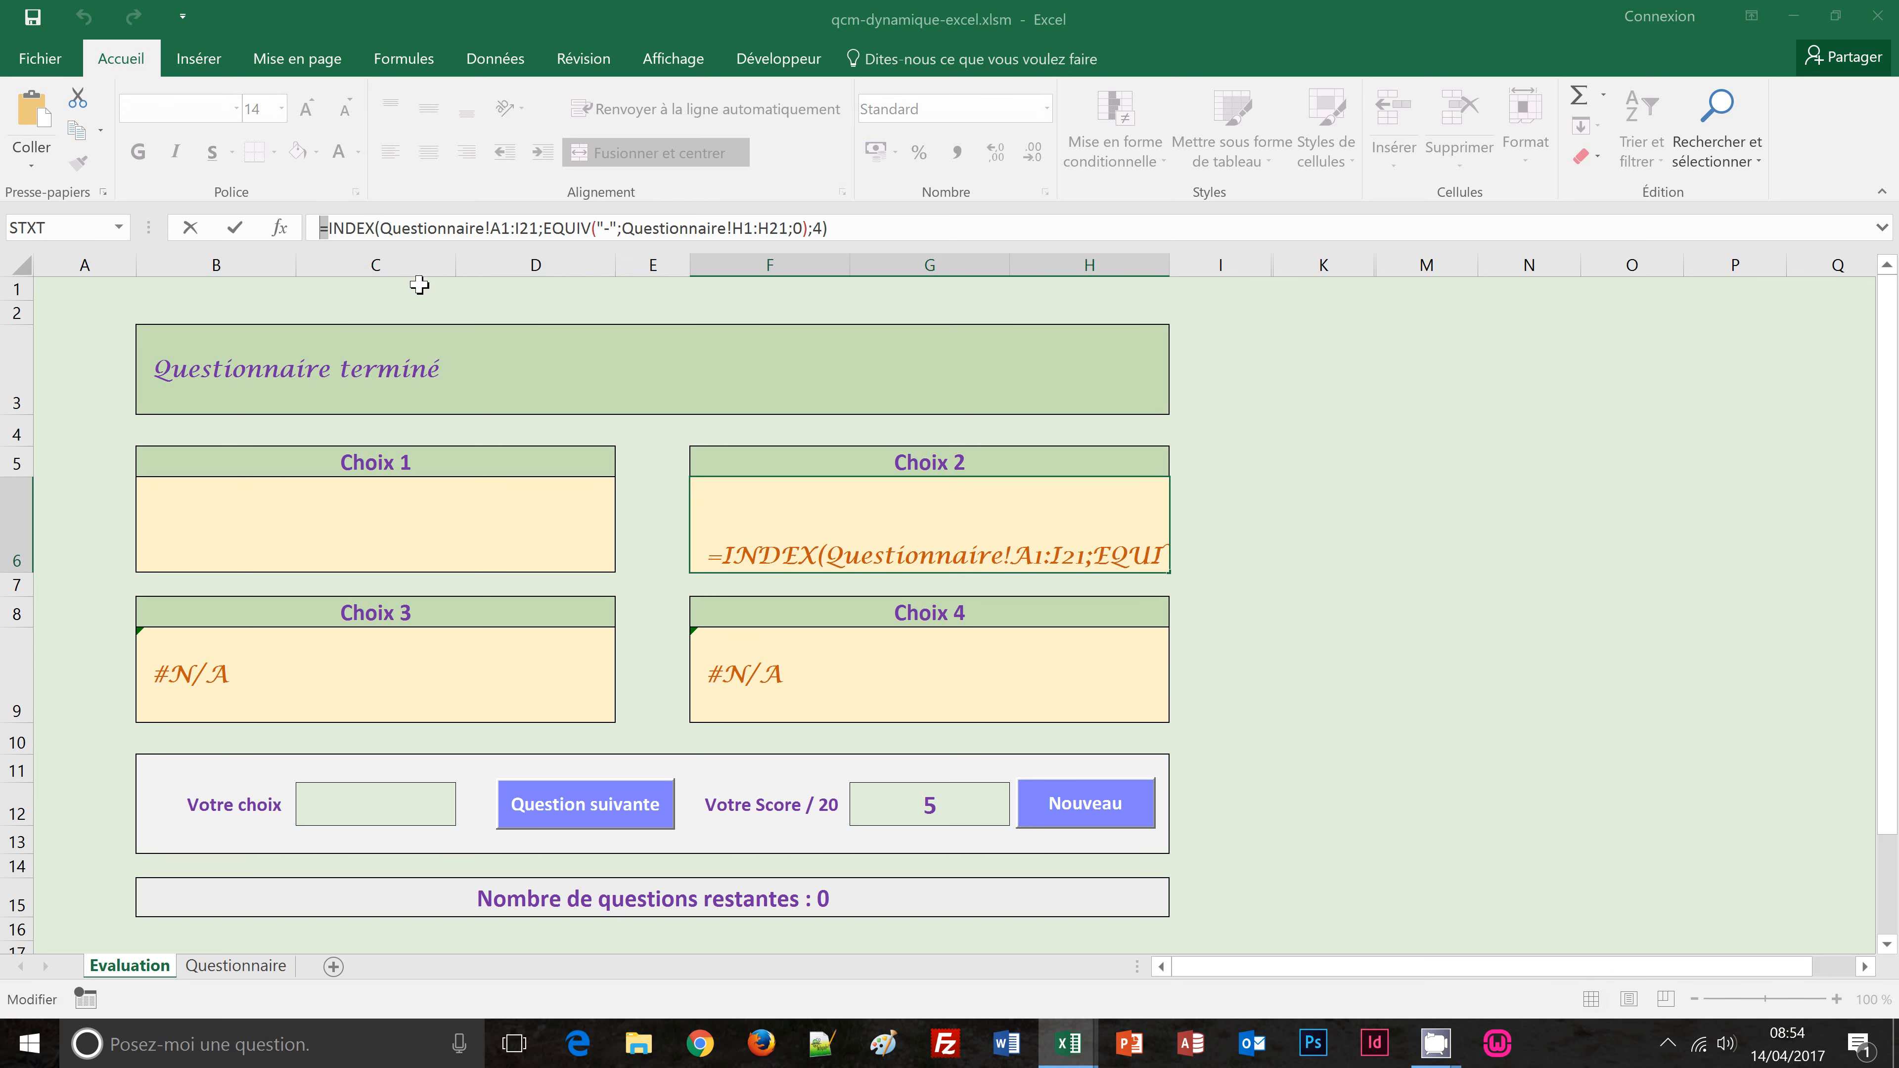
type("=SI(ESTERREUR(")
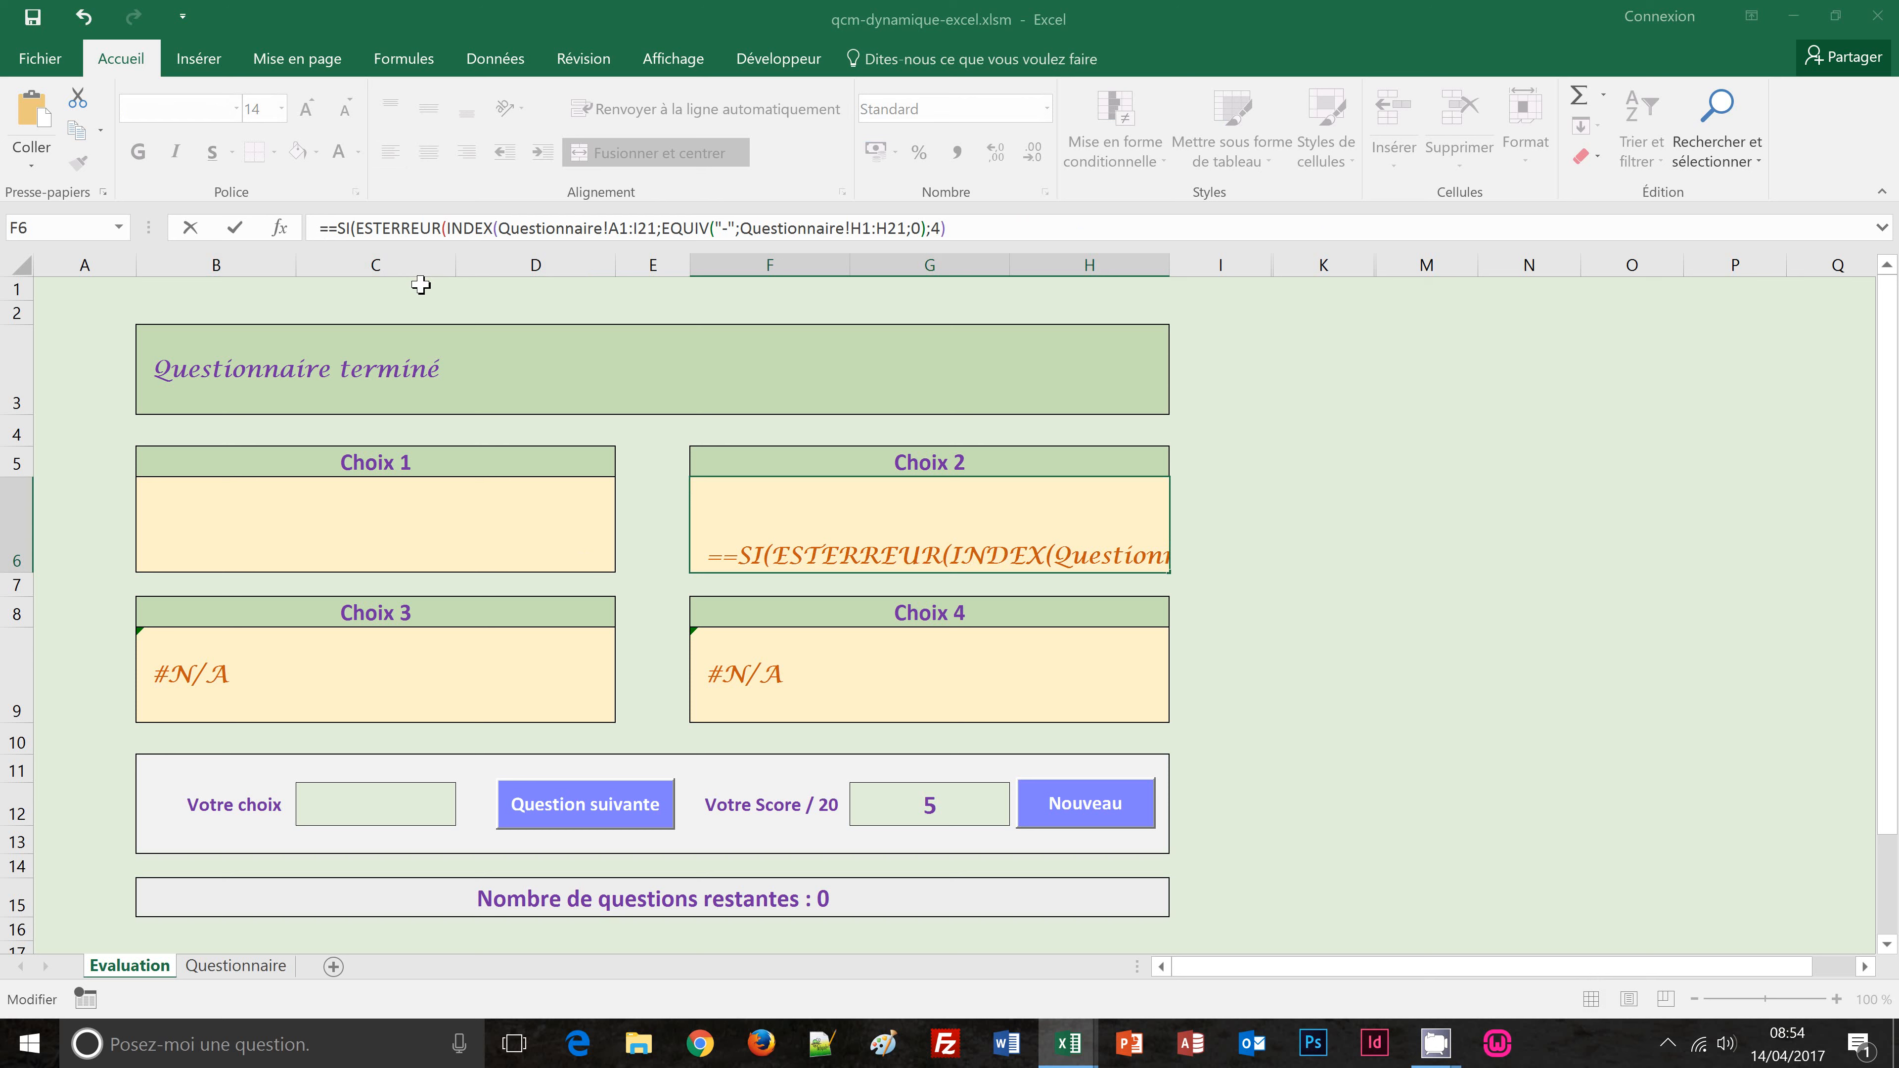
left_click(972, 229)
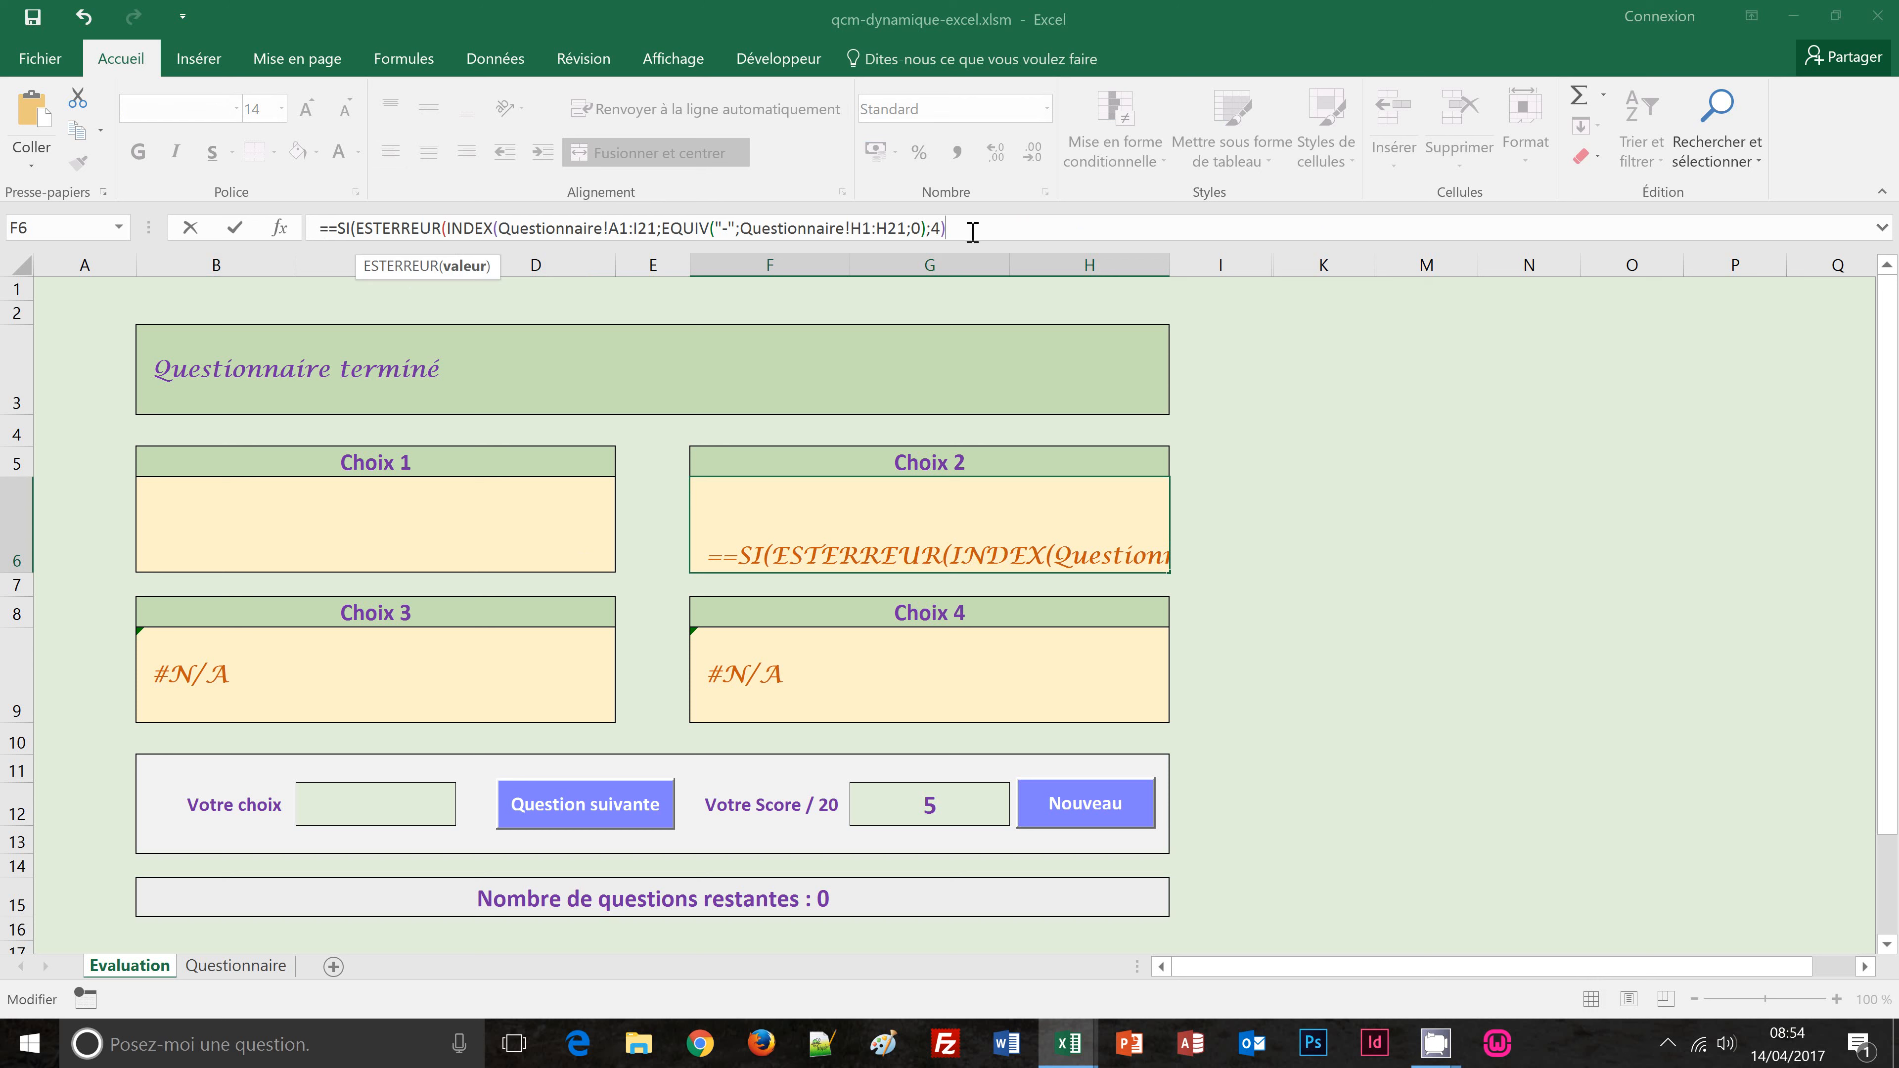
left_click(447, 229, "shift")
key("ctrl+c")
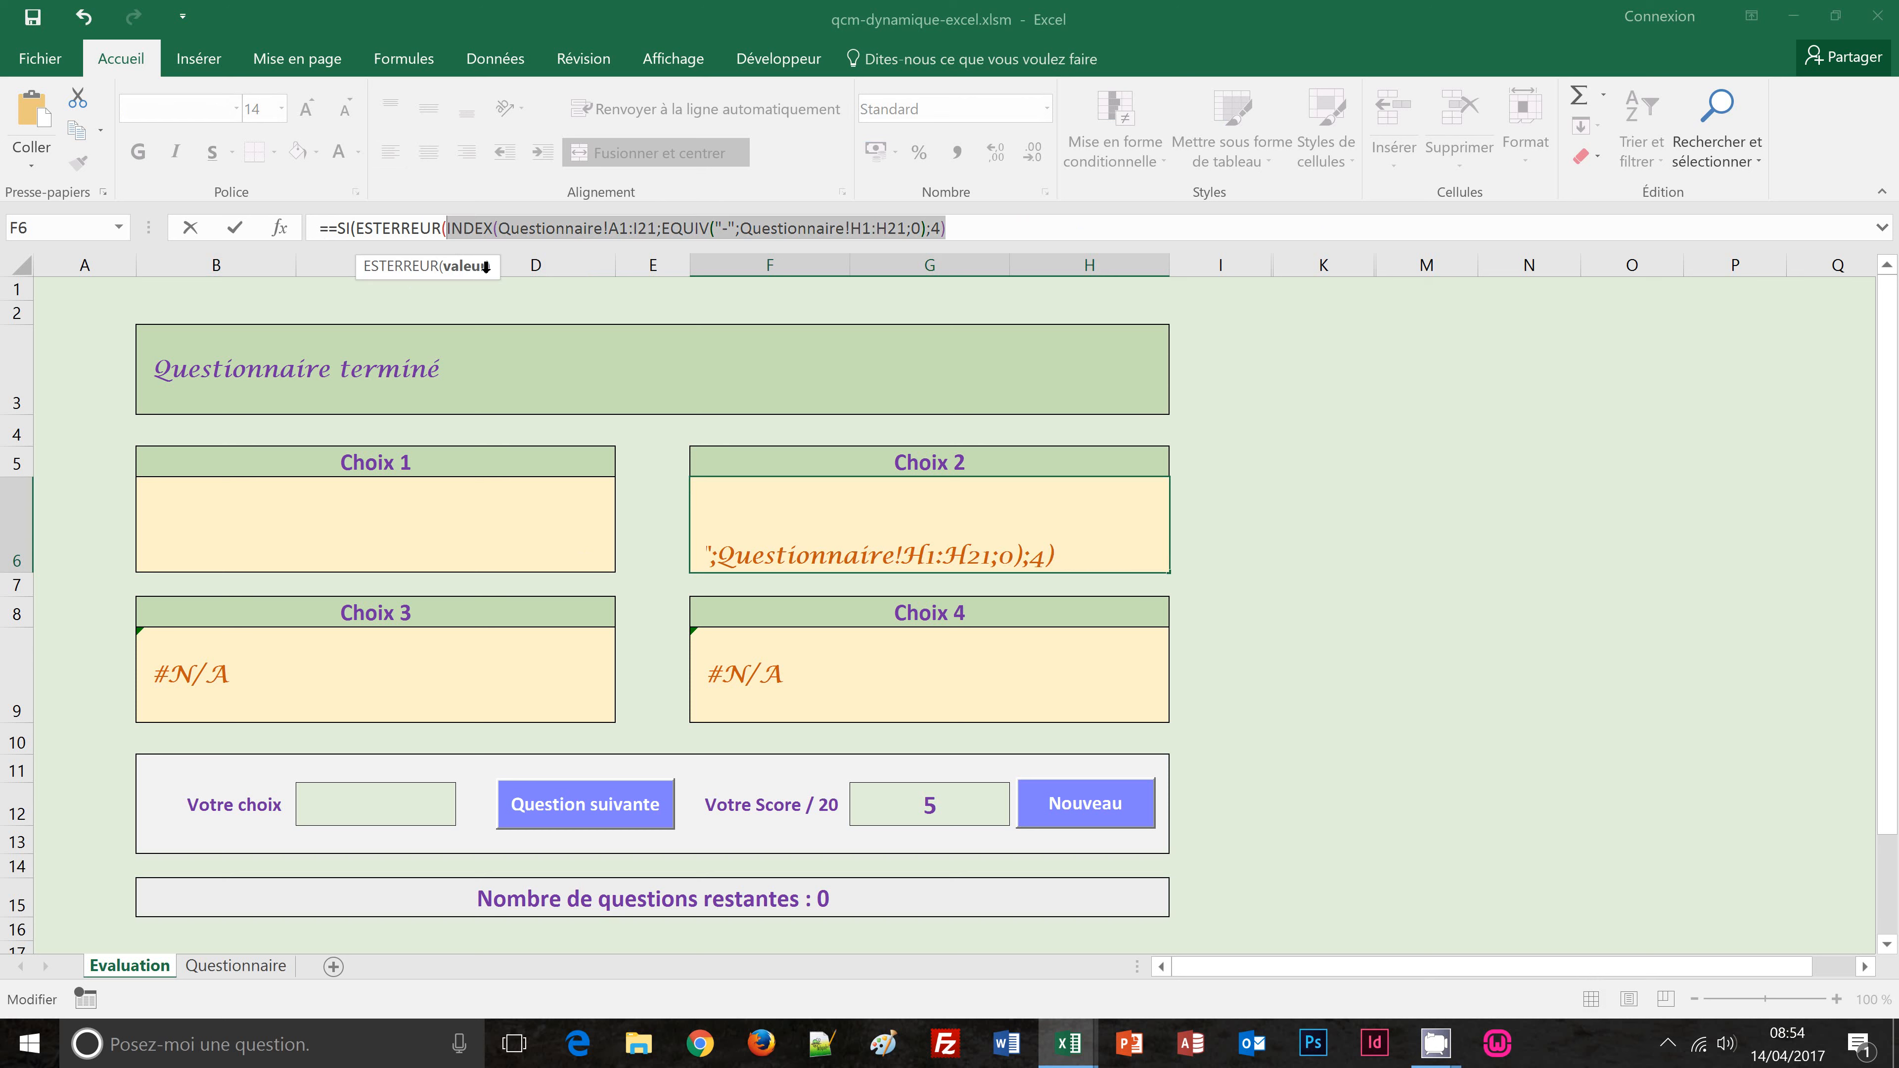
Step: Complete the F6 formula to return "" on error and otherwise the copied INDEX expression, and validate it with the proposed correction
left_click(978, 229)
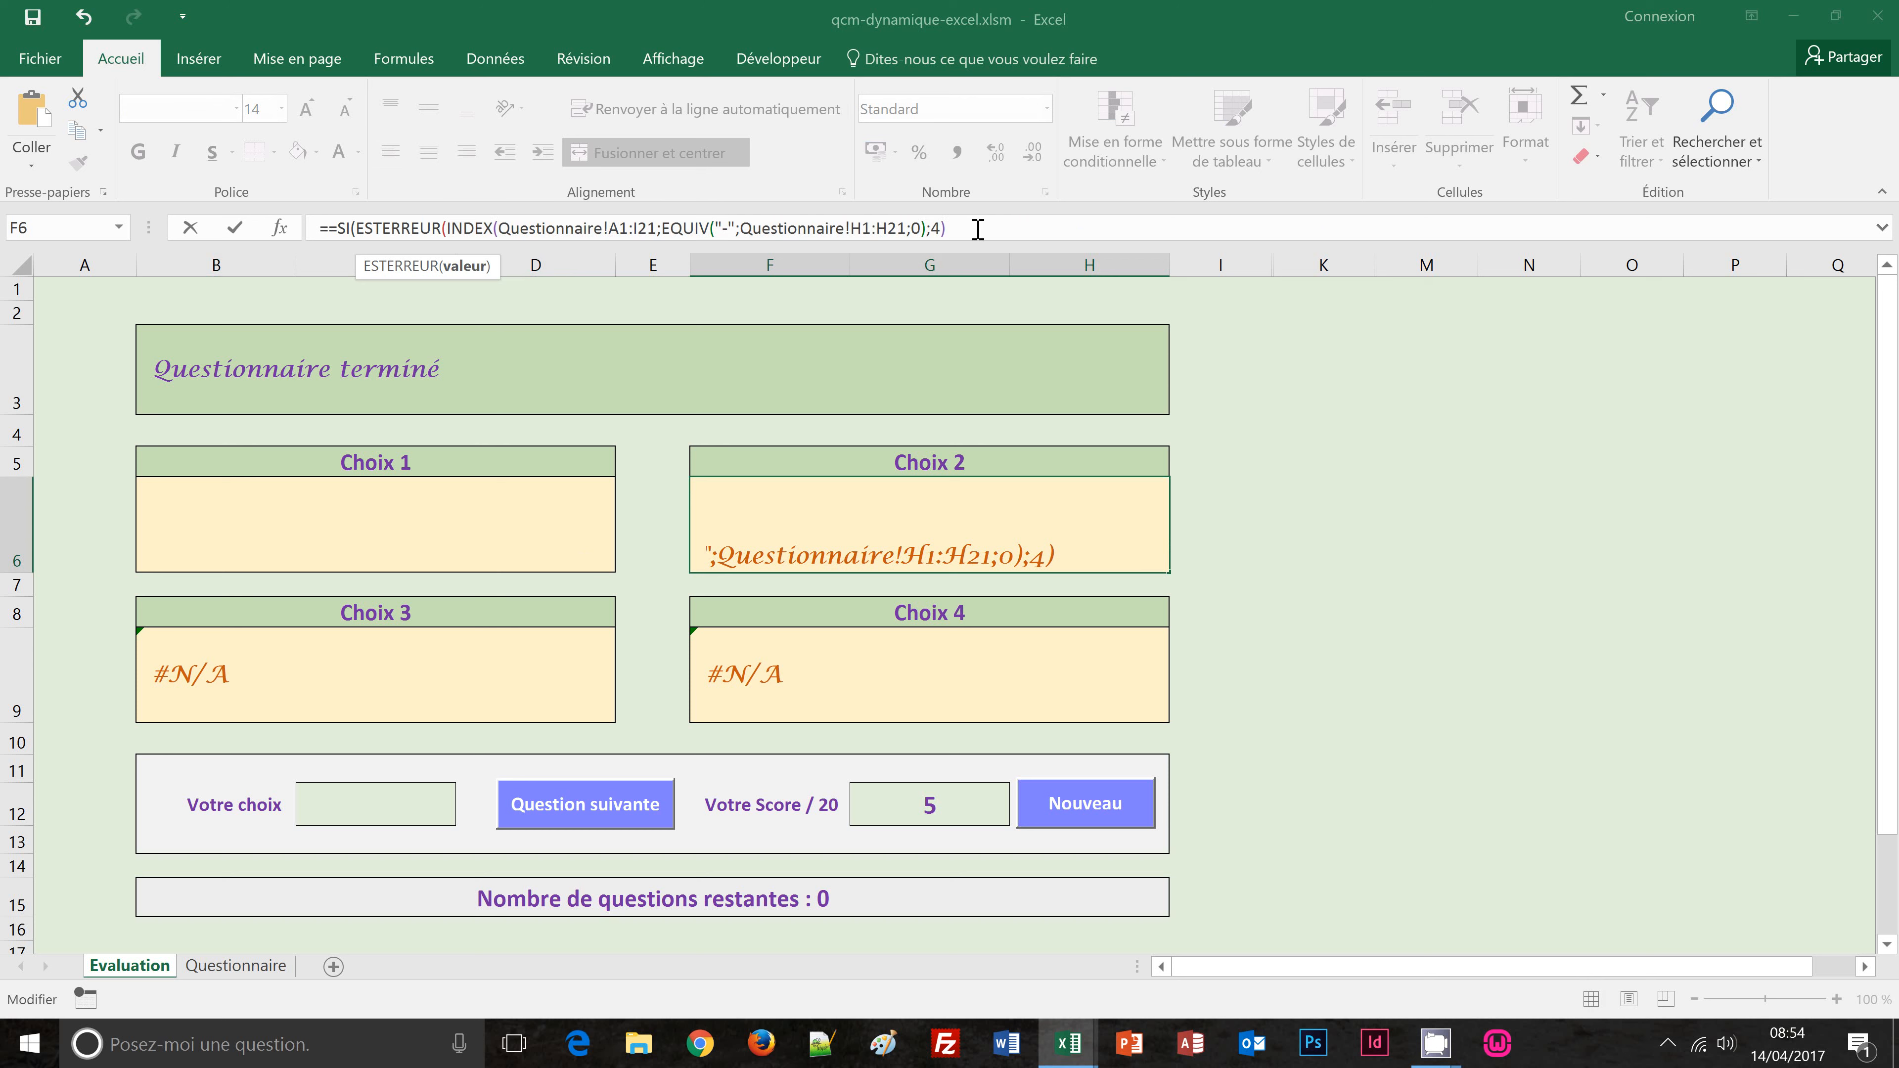
type(");\"\"")
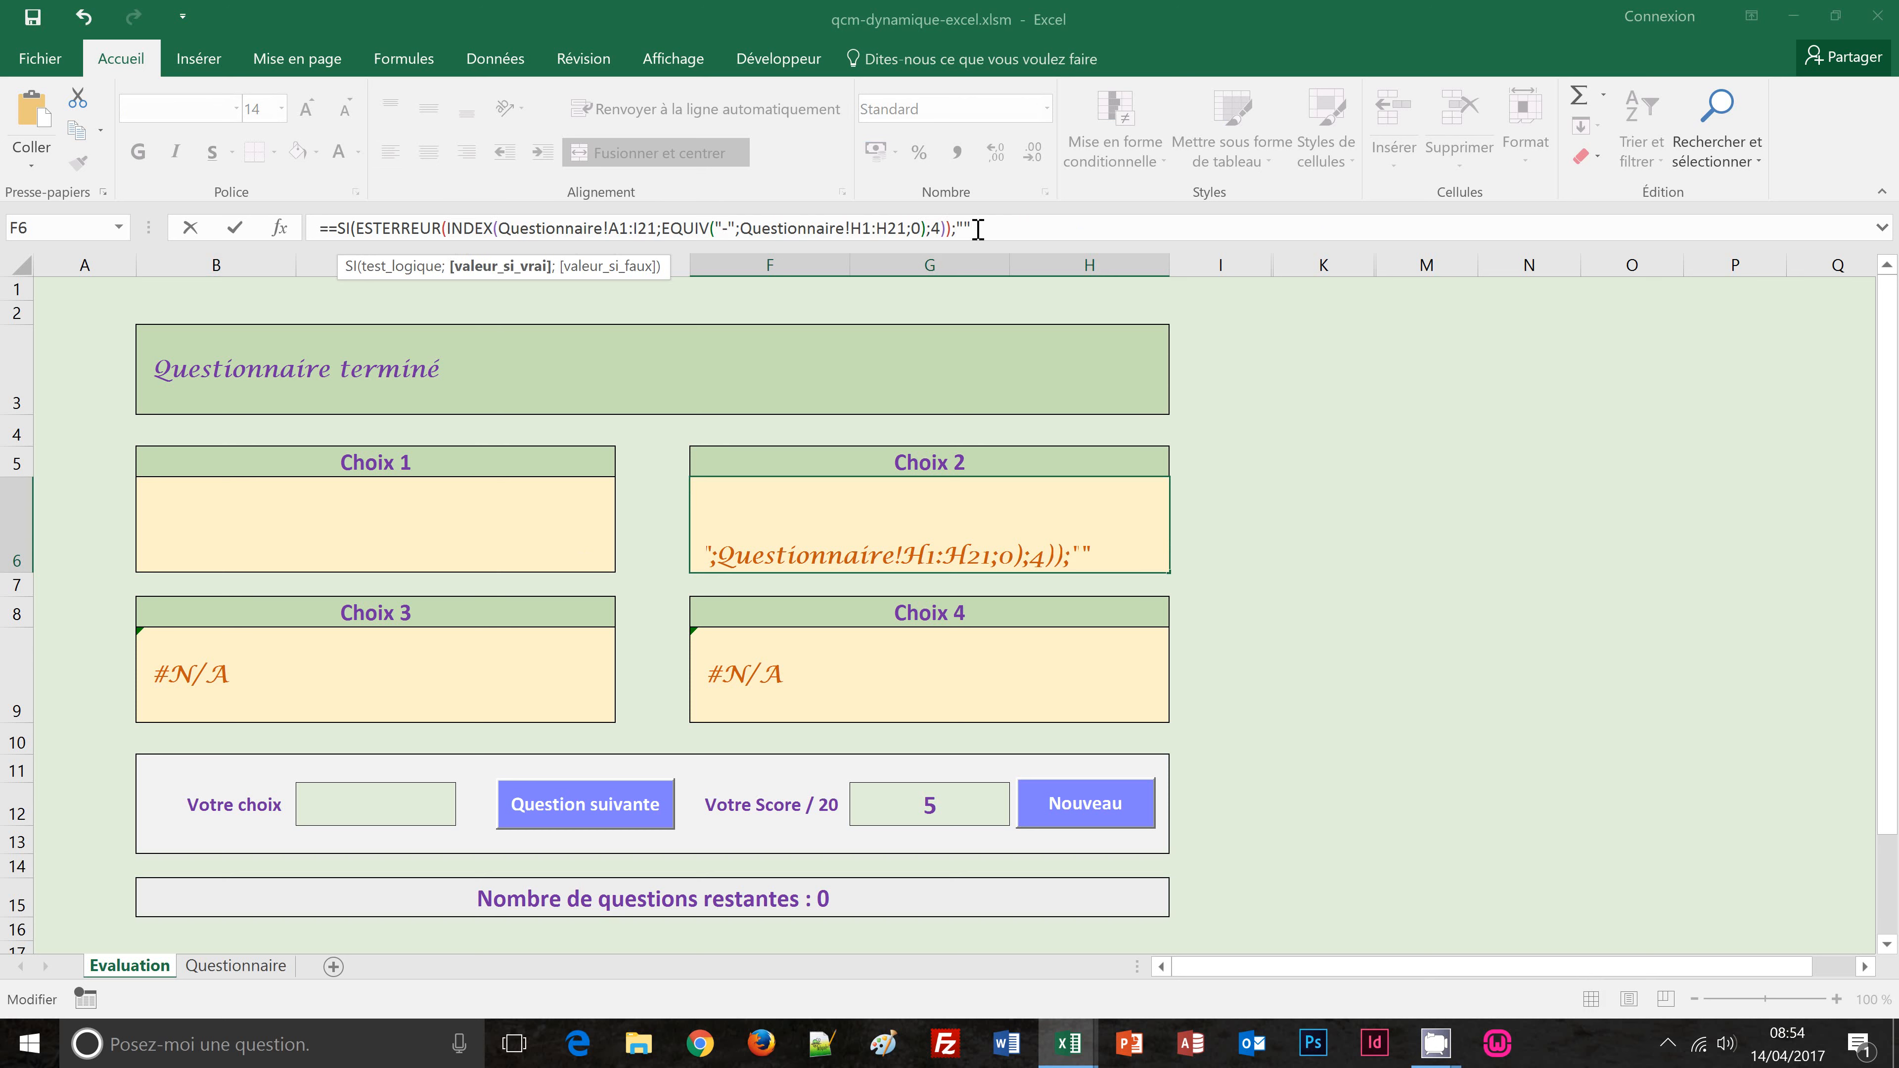
type(";")
key("ctrl+v")
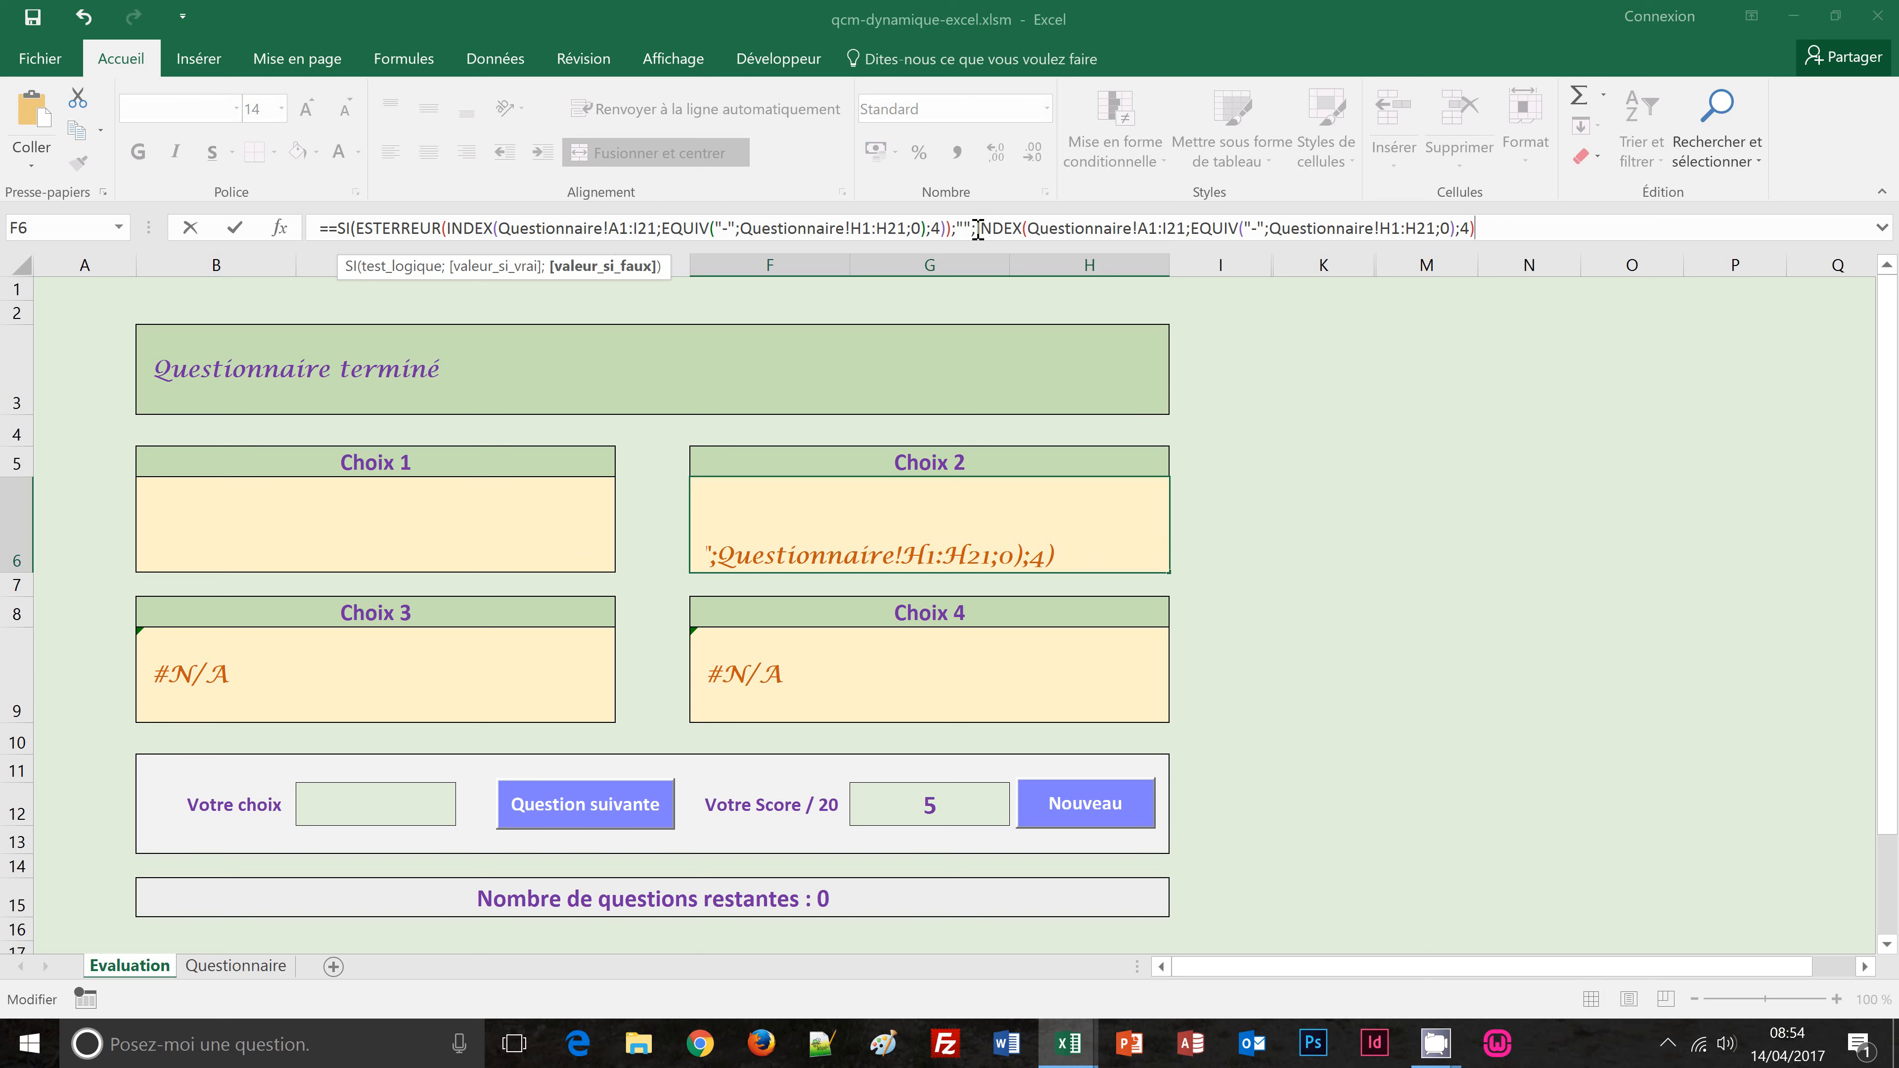
type(")")
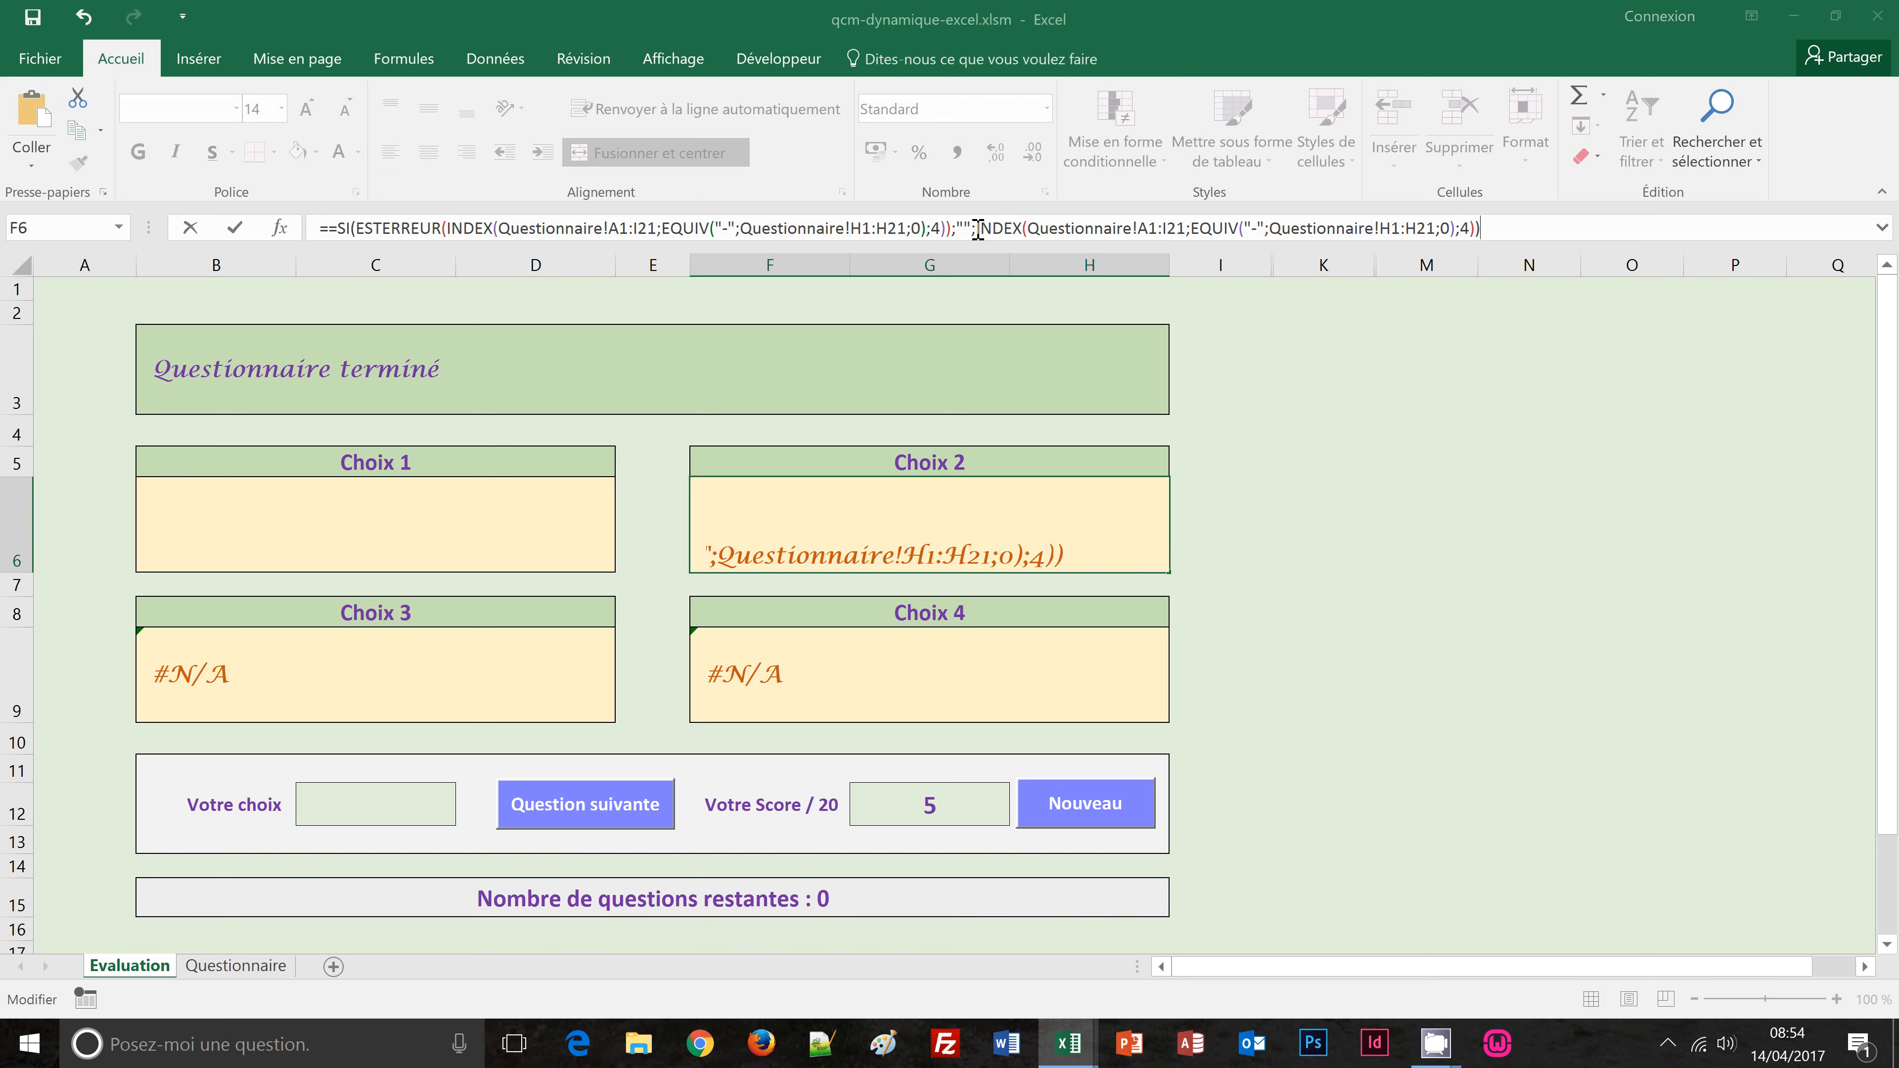
key("Return")
left_click(897, 627)
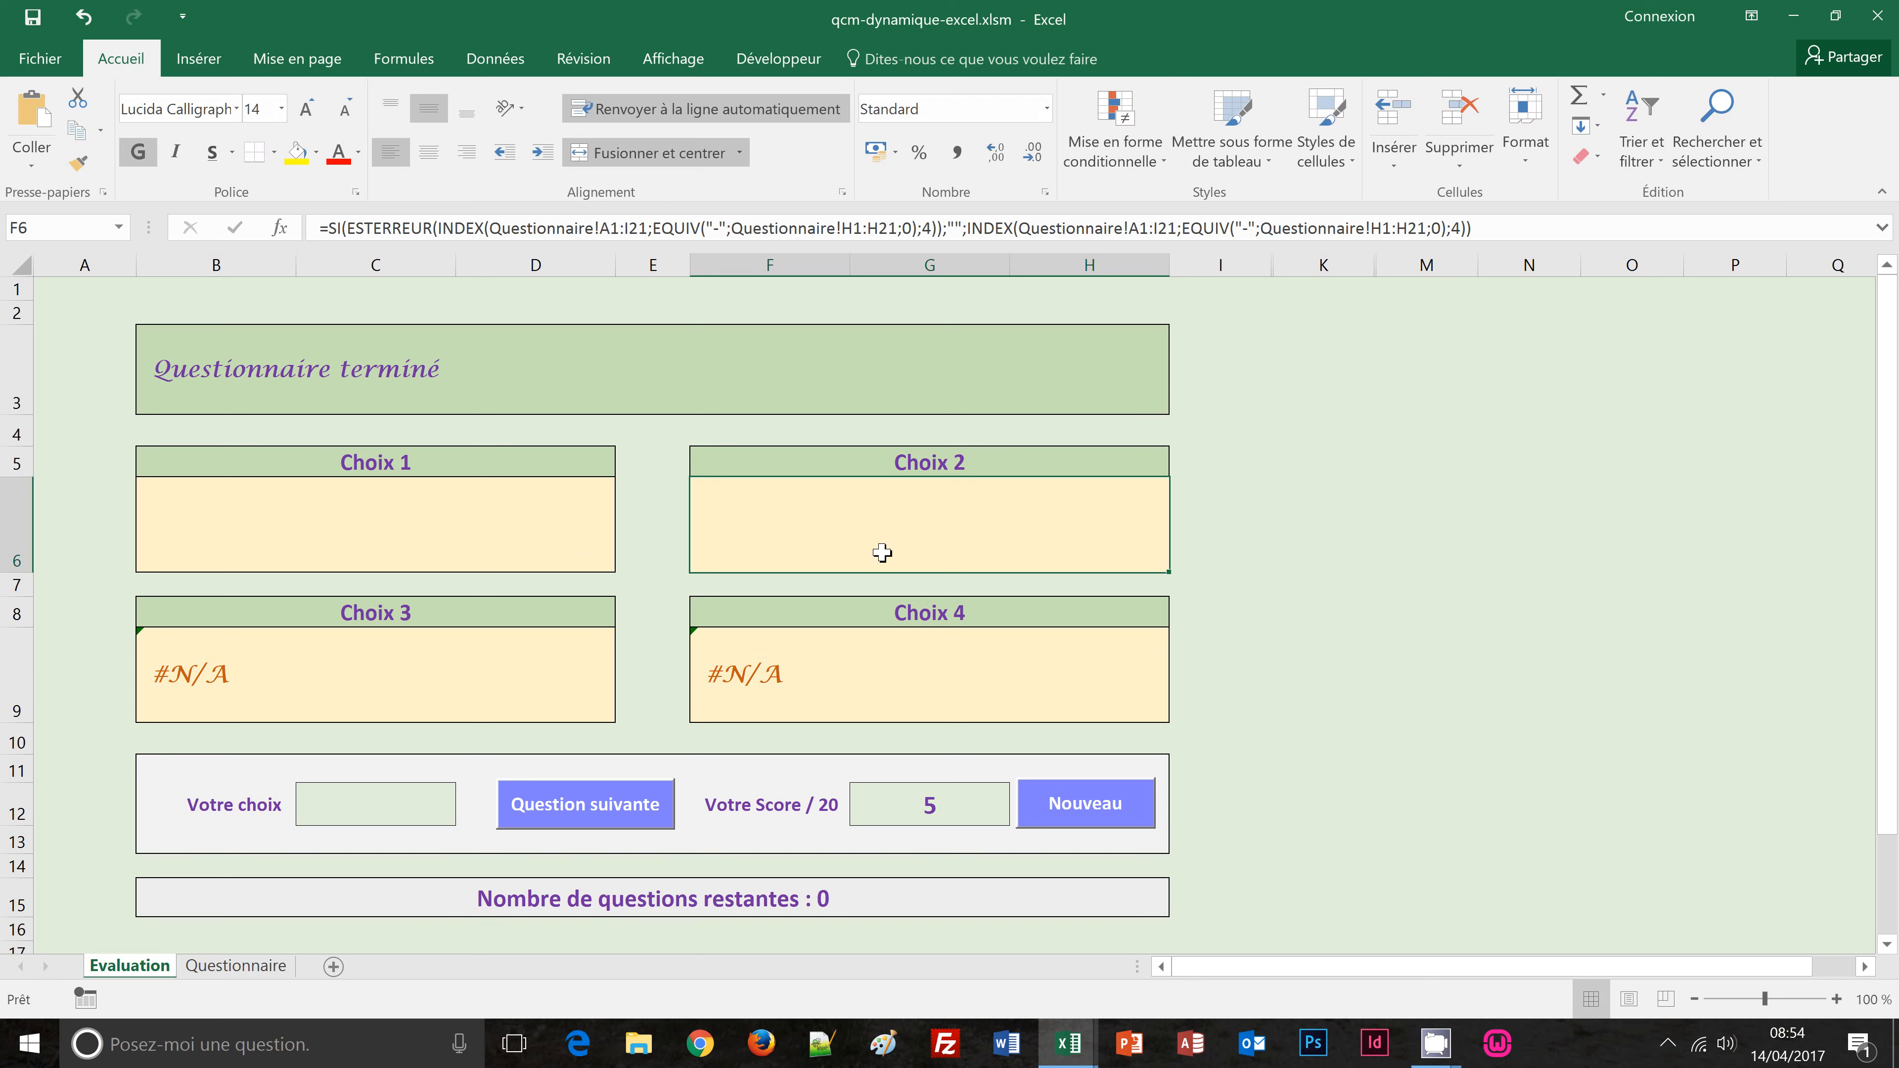
Step: In the Choix 3 cell B9, begin a SI function testing the INDEX expression with ESTERREUR, and copy that expression for reuse
left_click(463, 681)
left_click(329, 227)
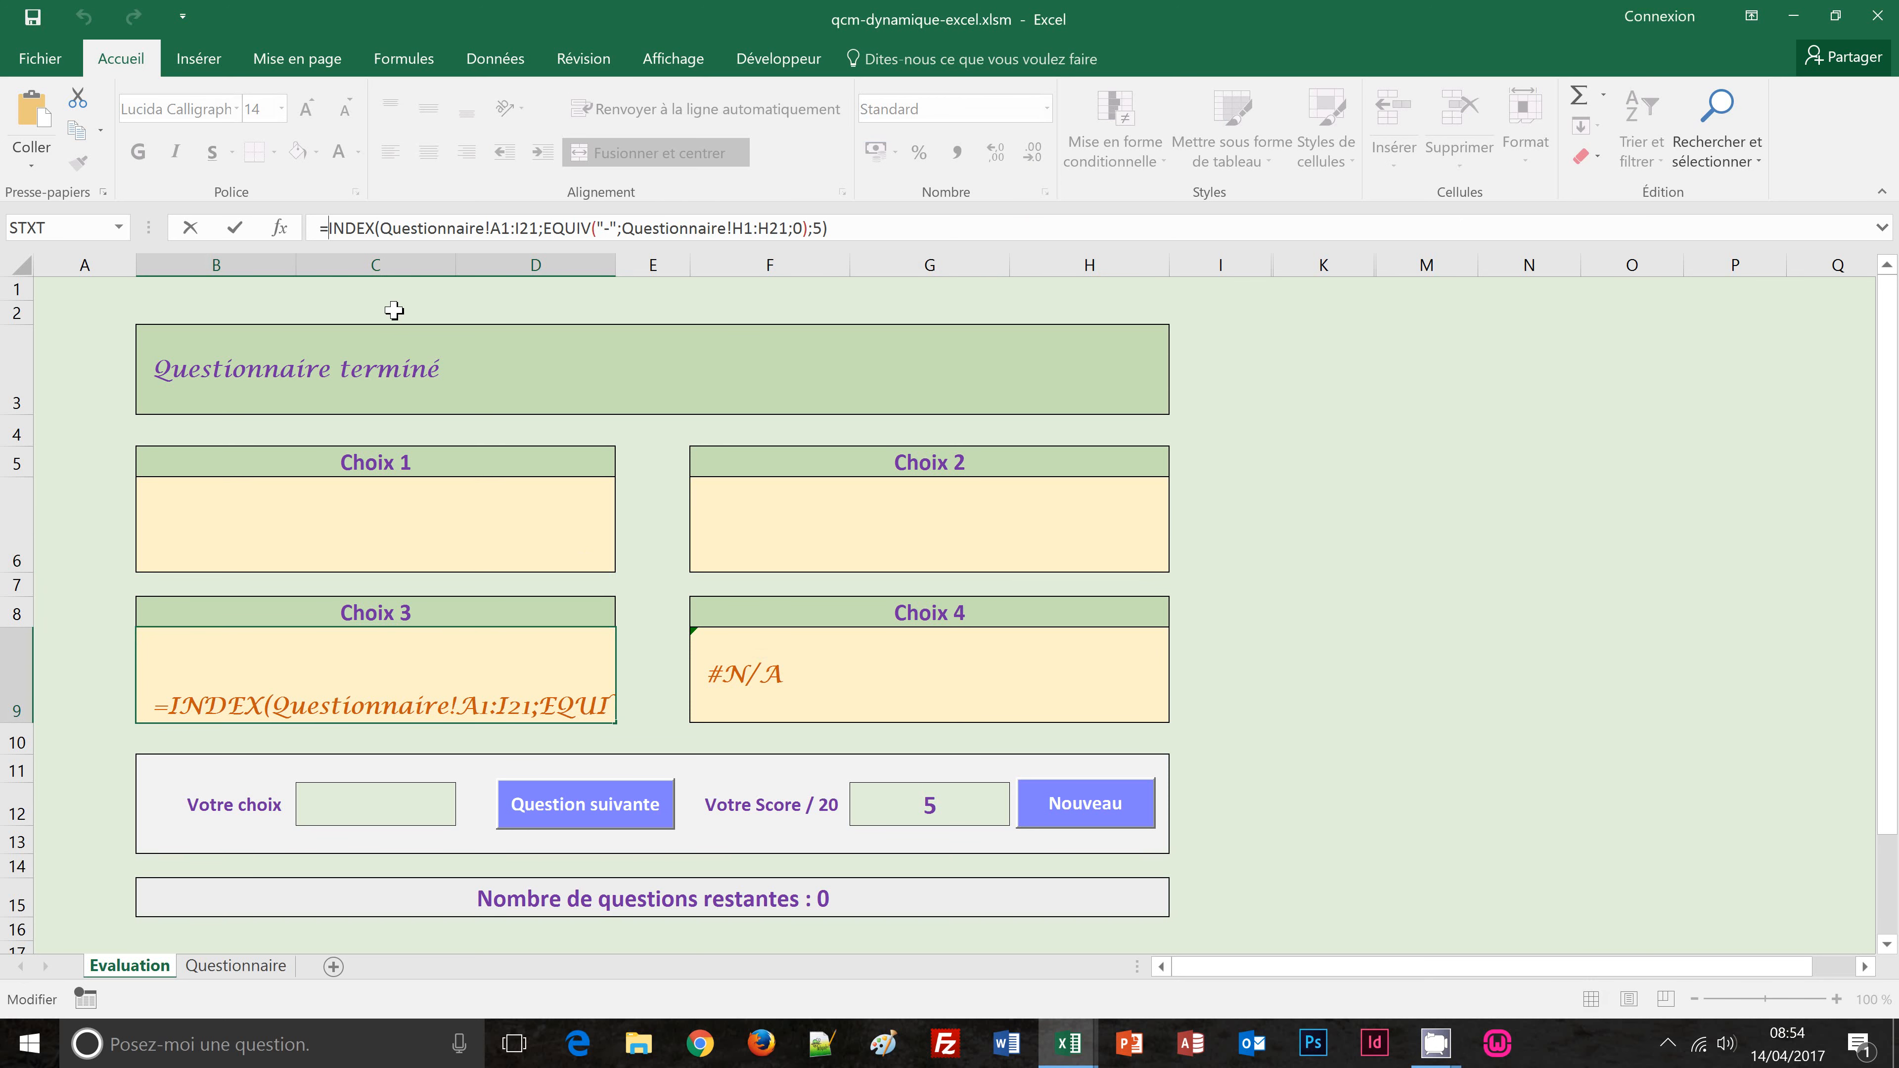
type("si")
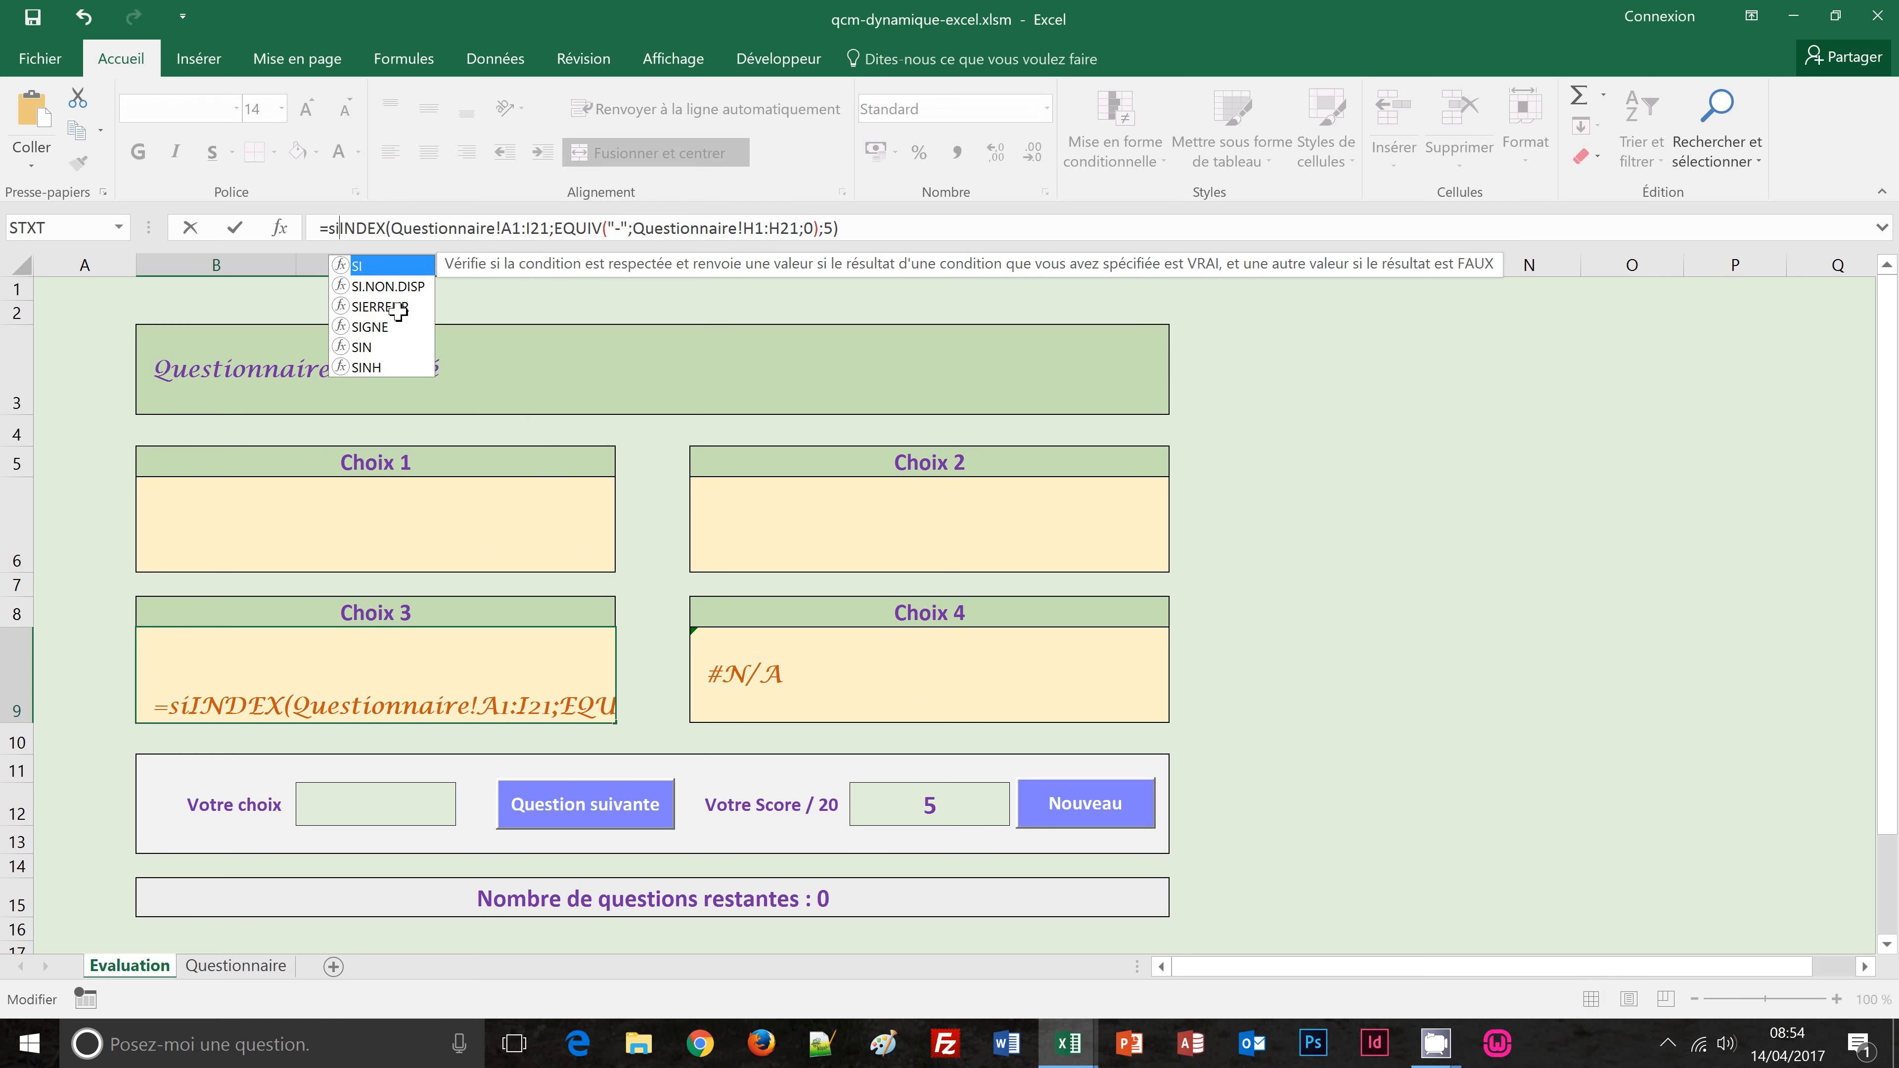
type("(est")
type("erreur(")
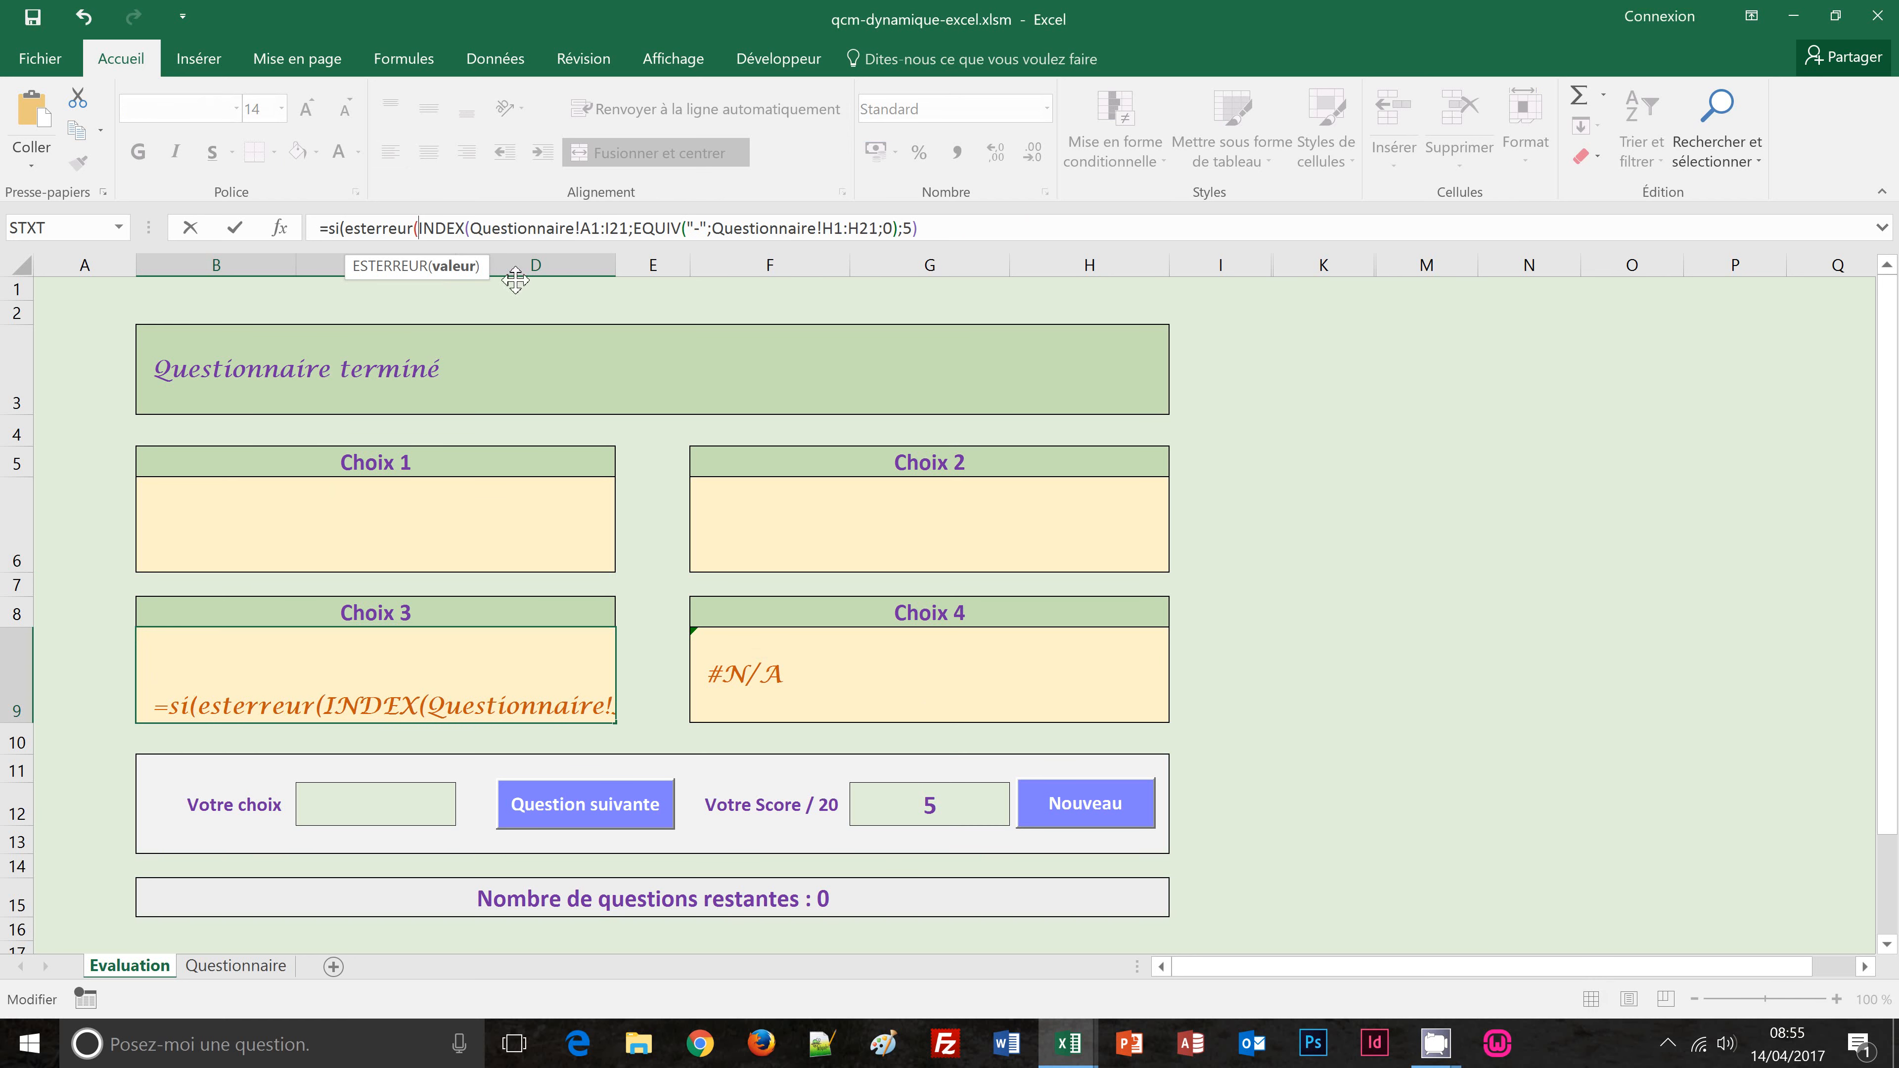
left_click(926, 228, "shift")
key("ctrl+c")
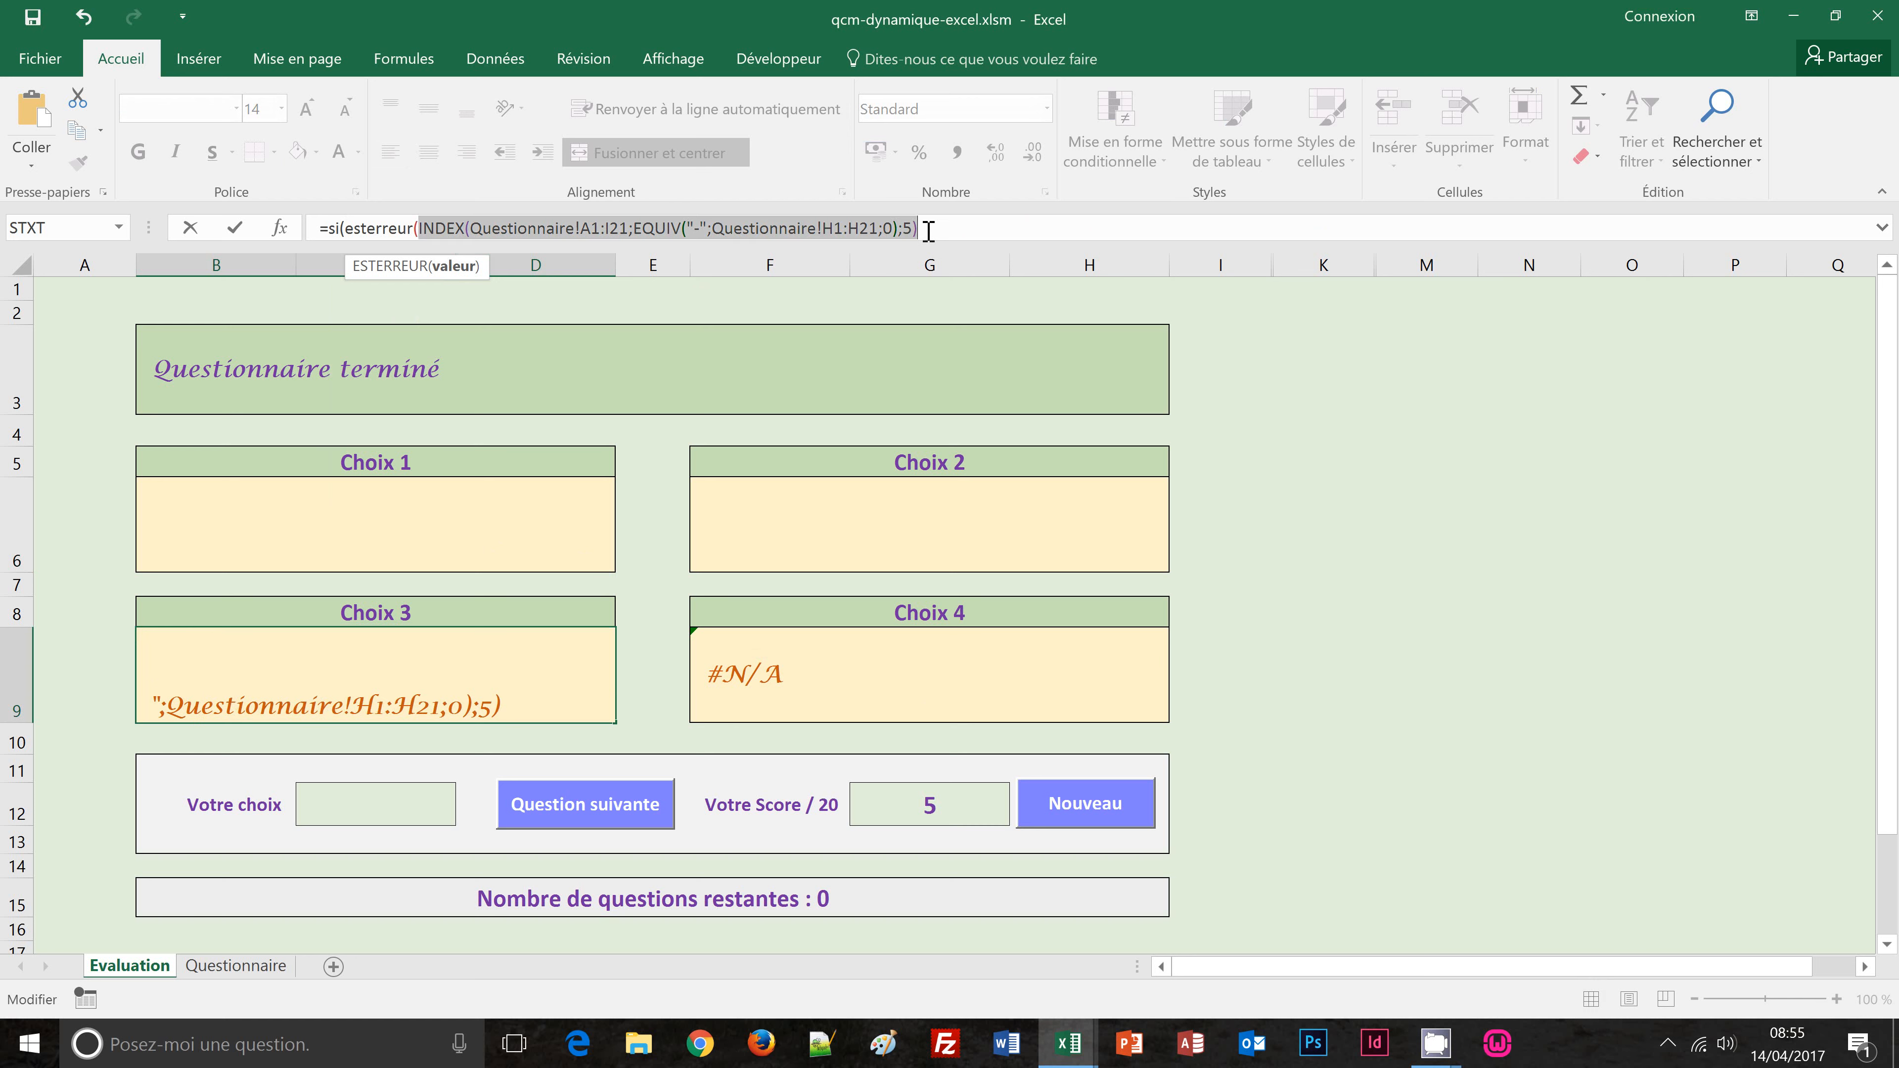
Step: Complete the Choix 3 formula in B9 to return "" on error and otherwise the copied INDEX expression, and validate it
left_click(929, 230)
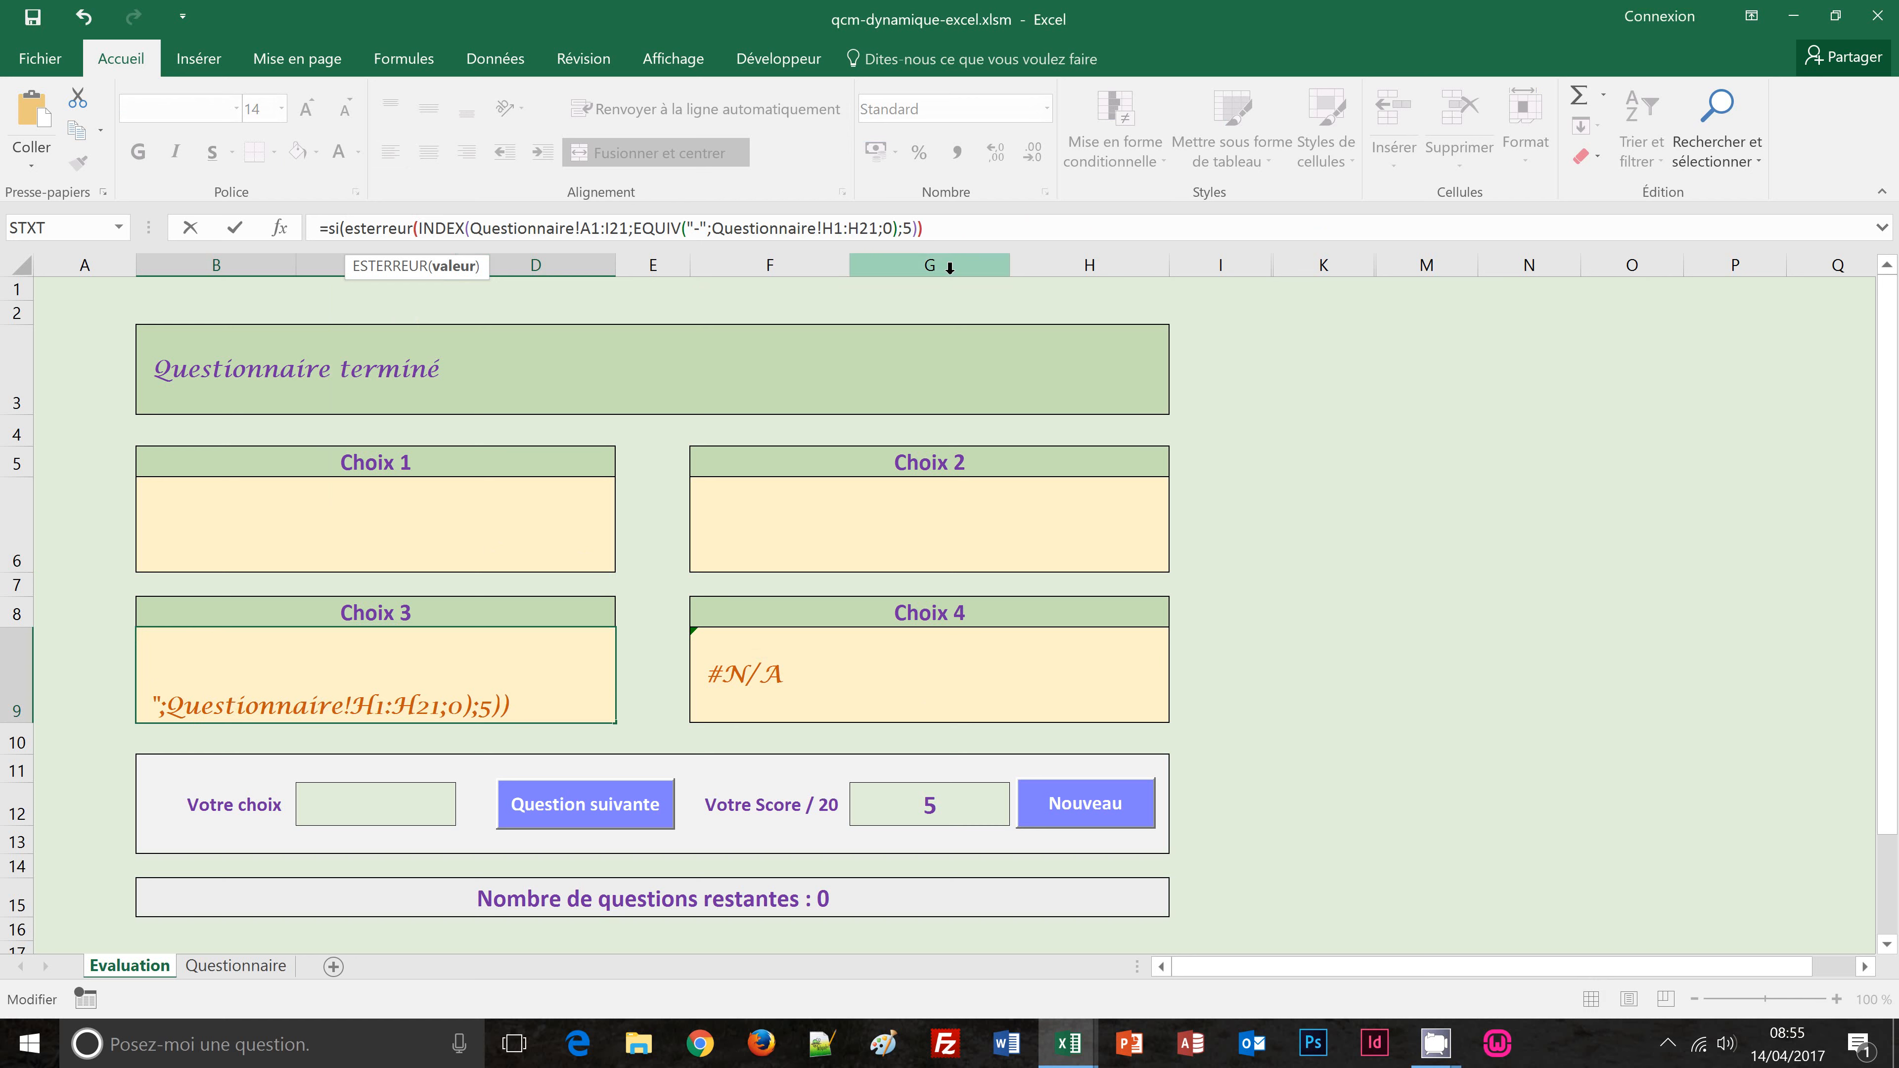
type(")")
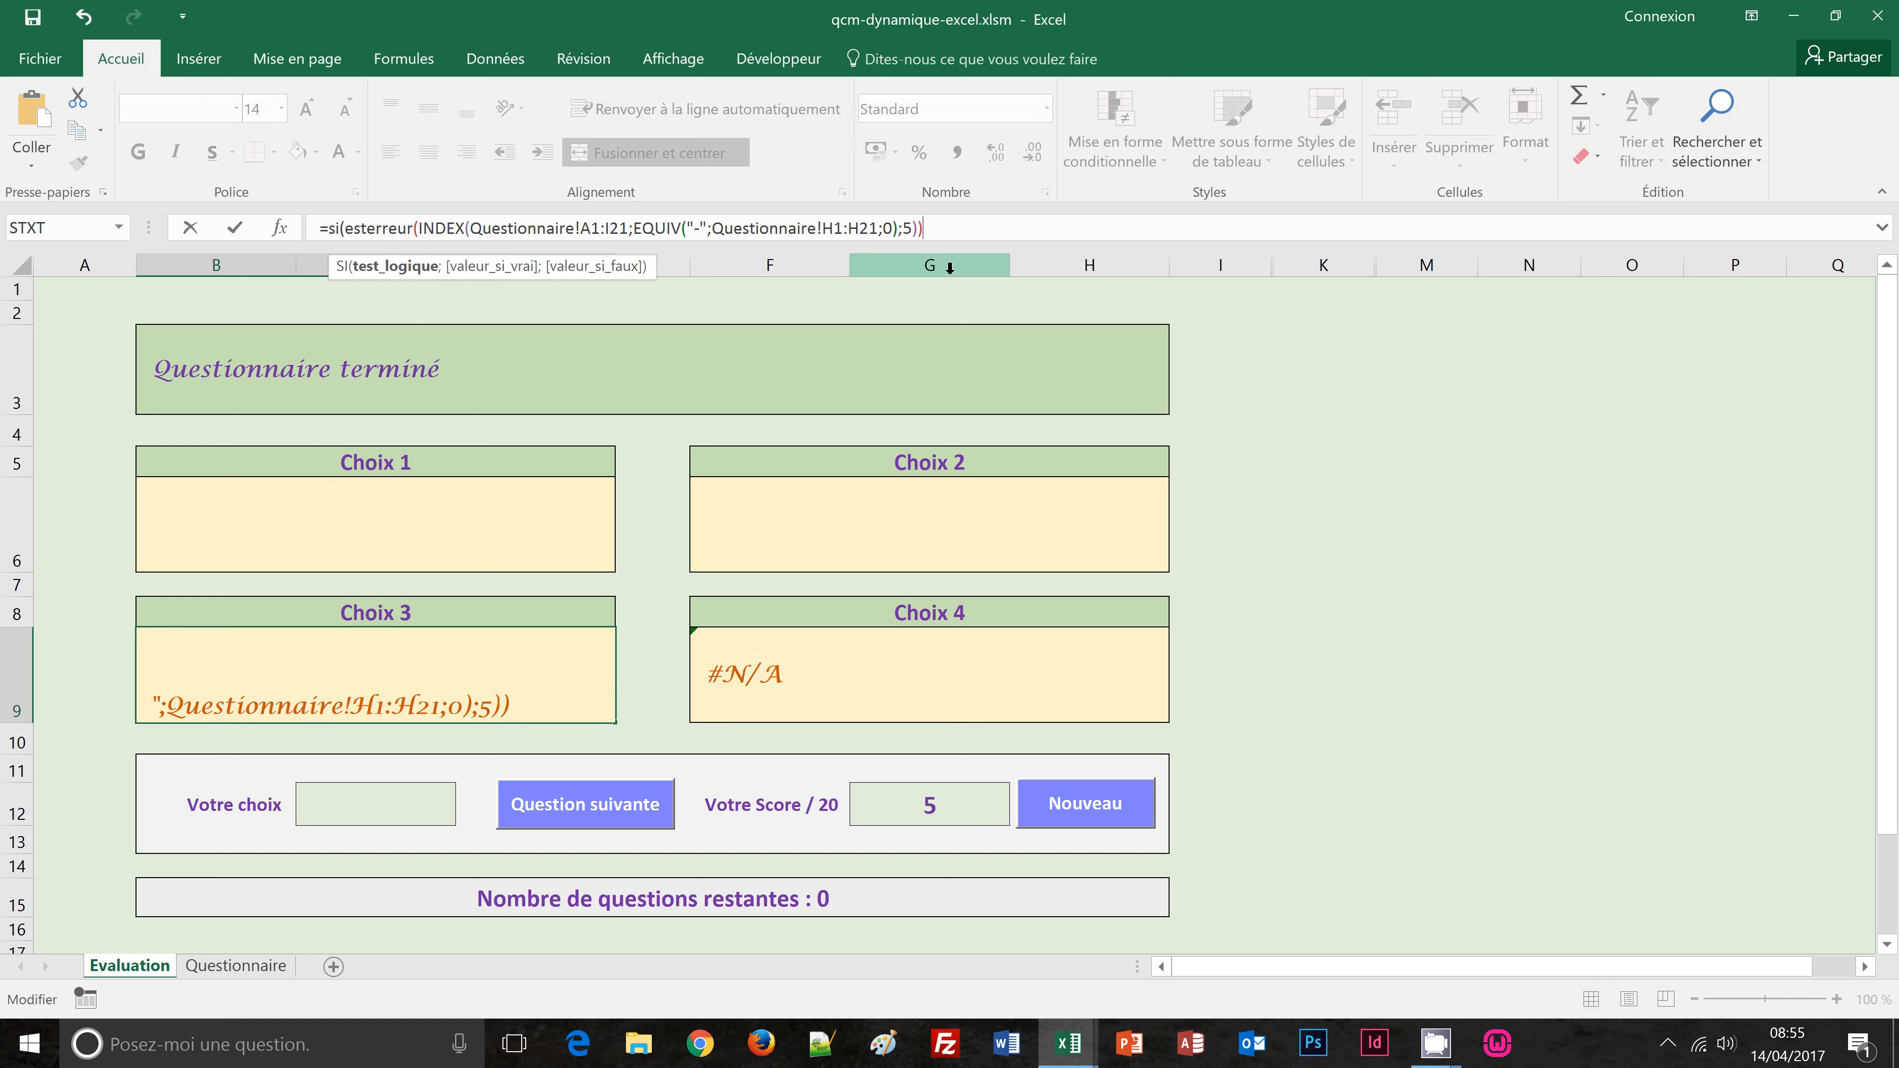
type(";\"\";")
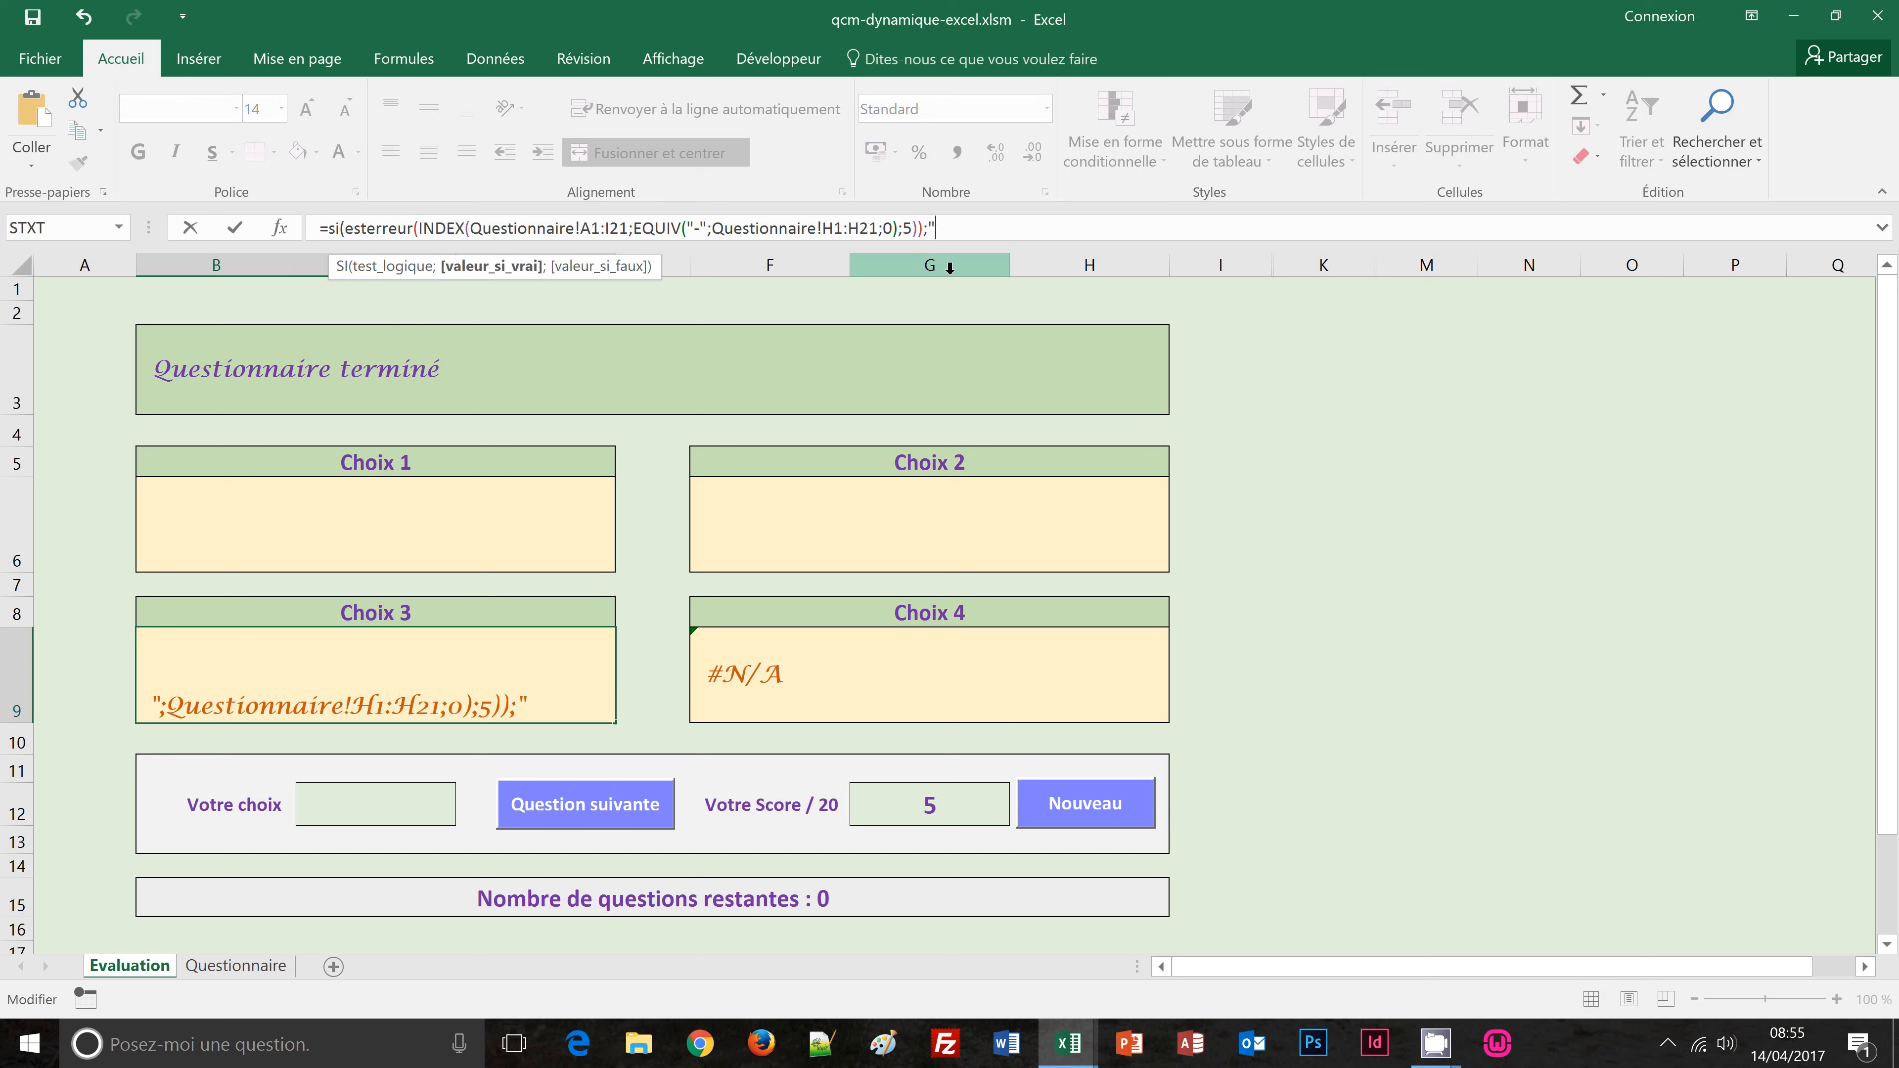
key("ctrl+v")
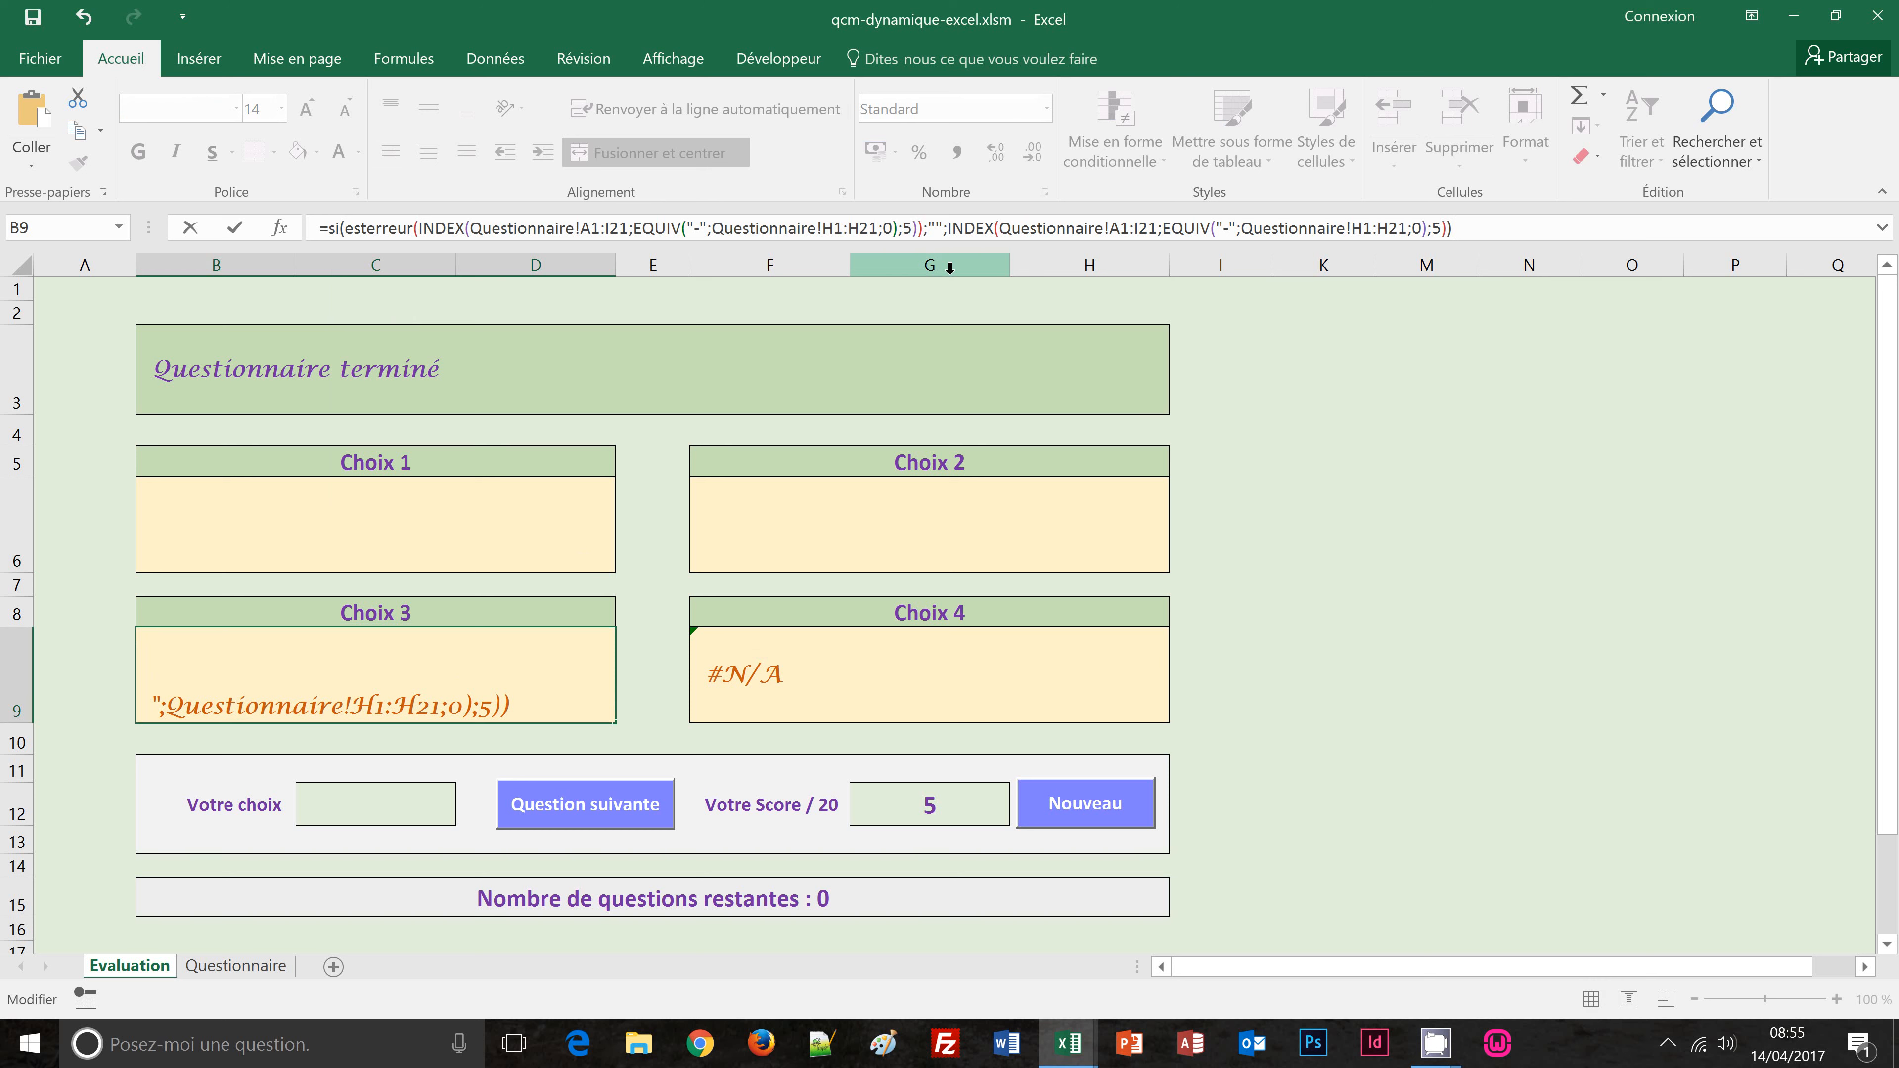
key("ctrl+Return")
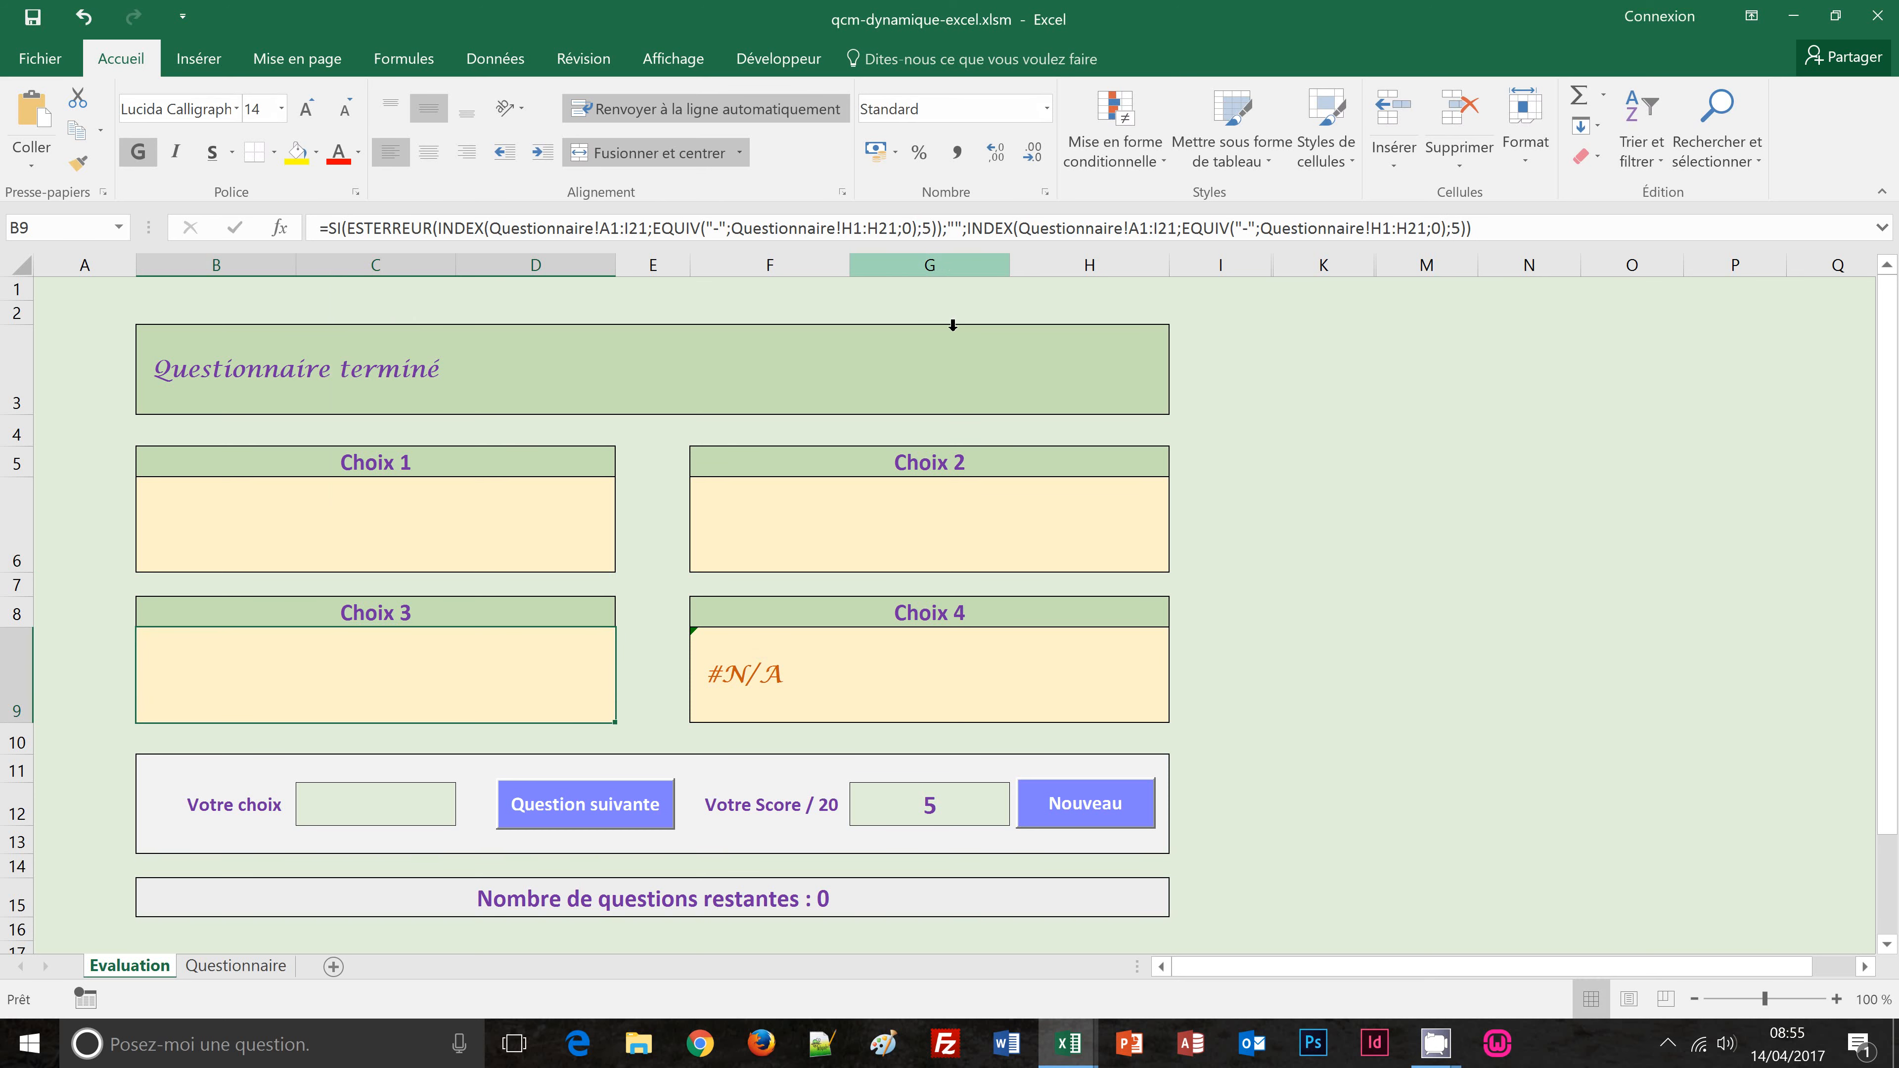
left_click(795, 676)
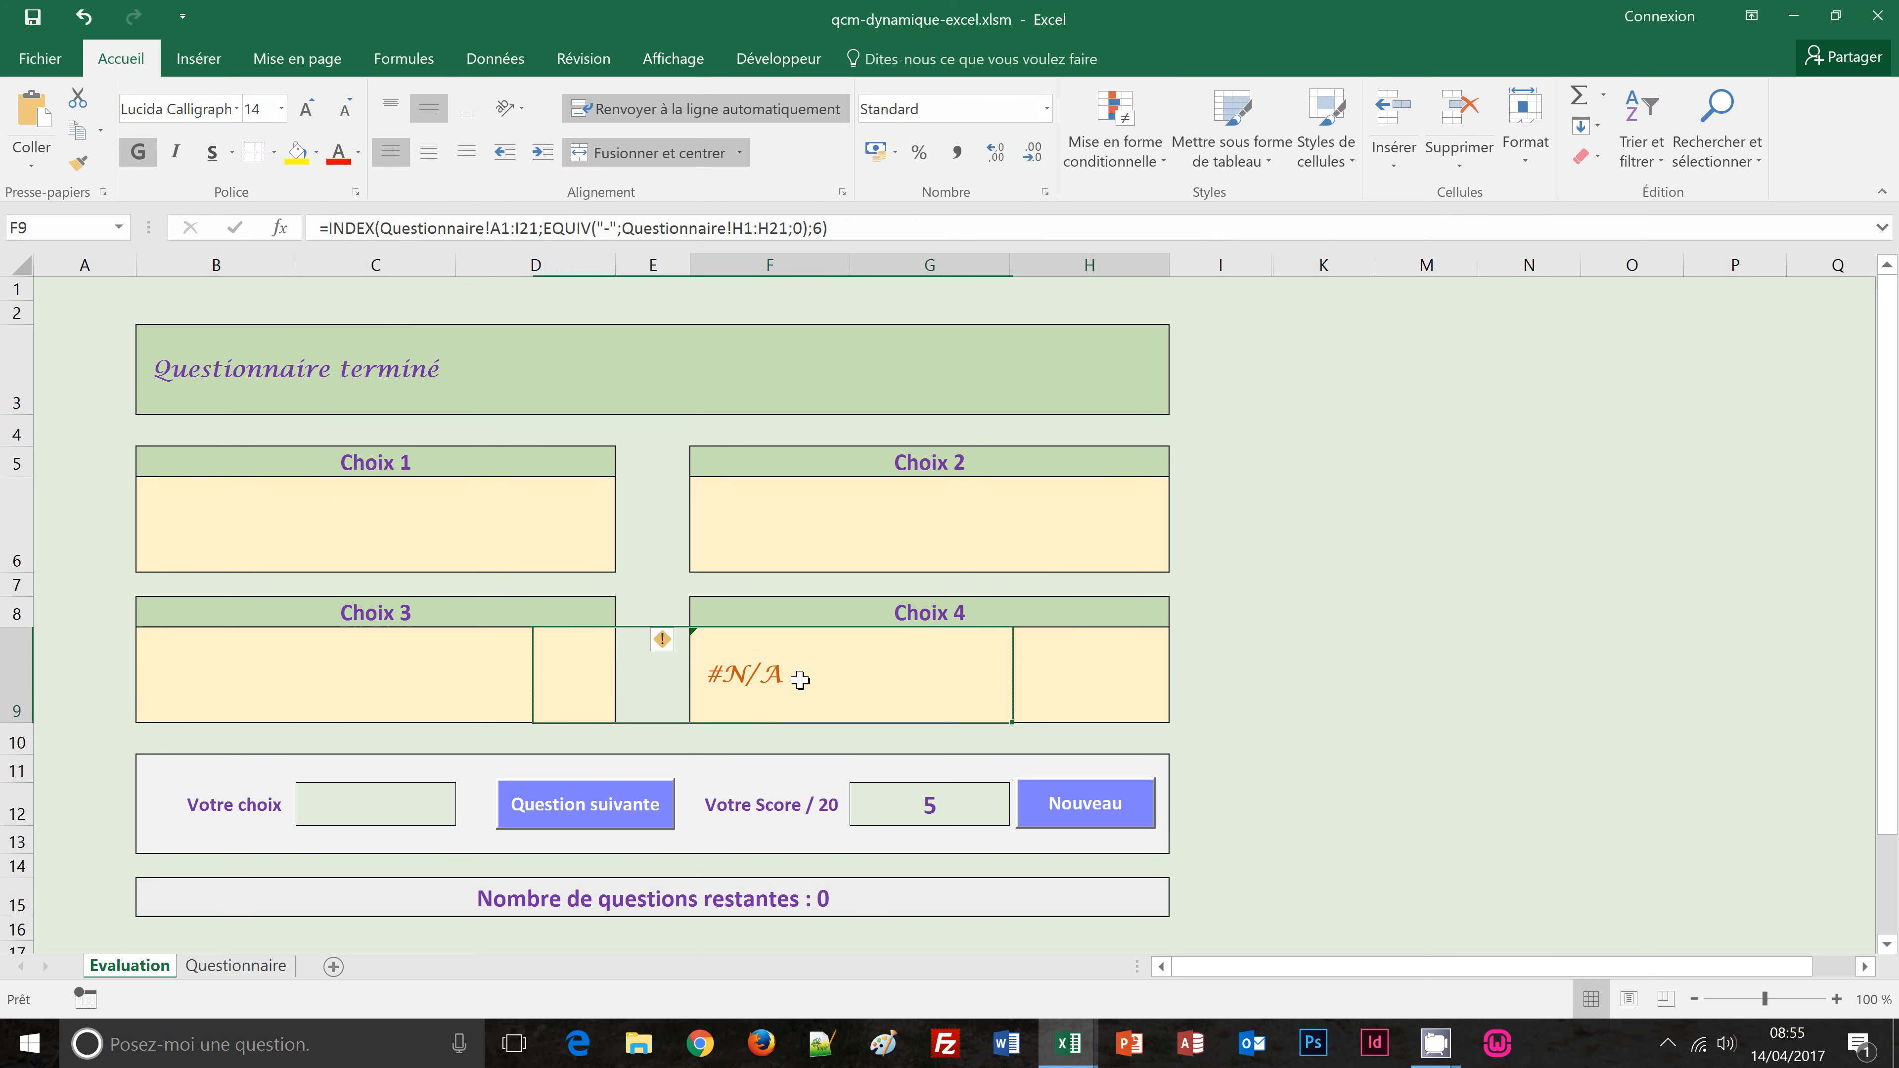
left_click(333, 228)
type("si(")
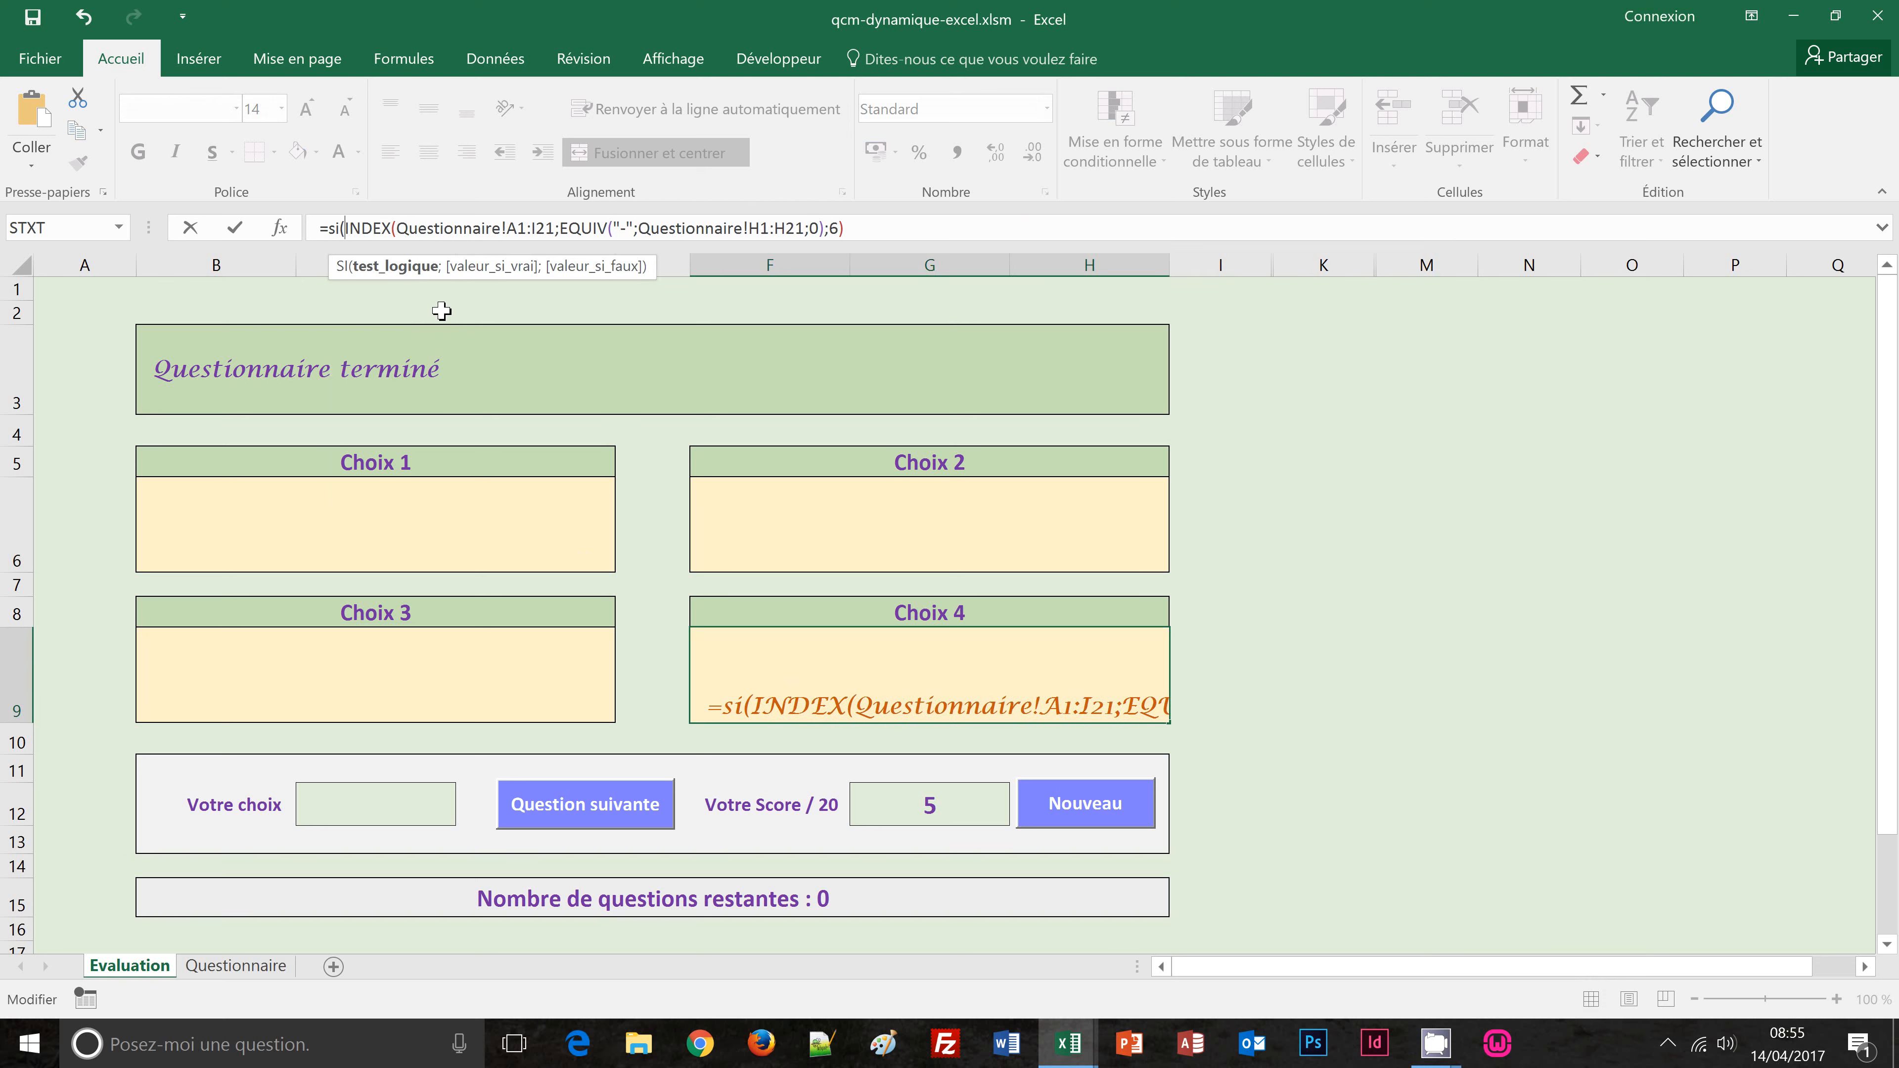
type("esterreur(")
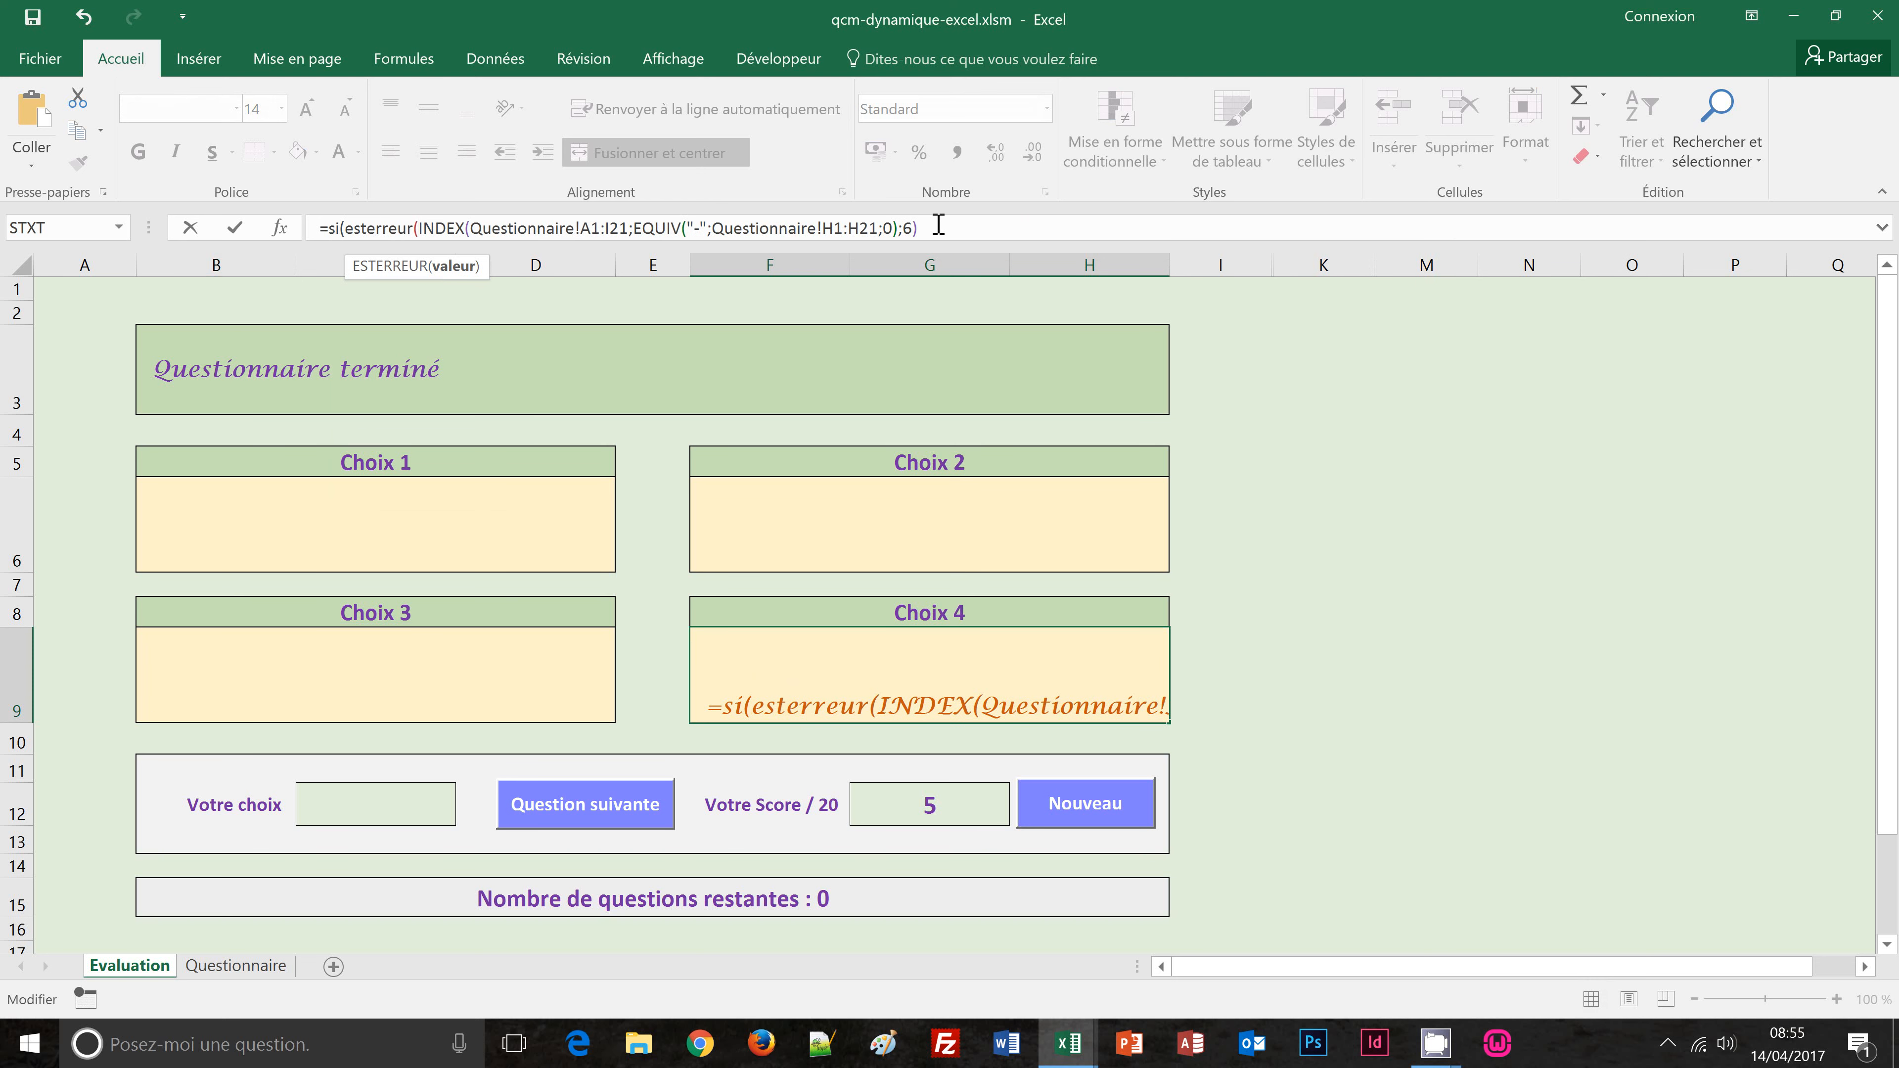
left_click(423, 227)
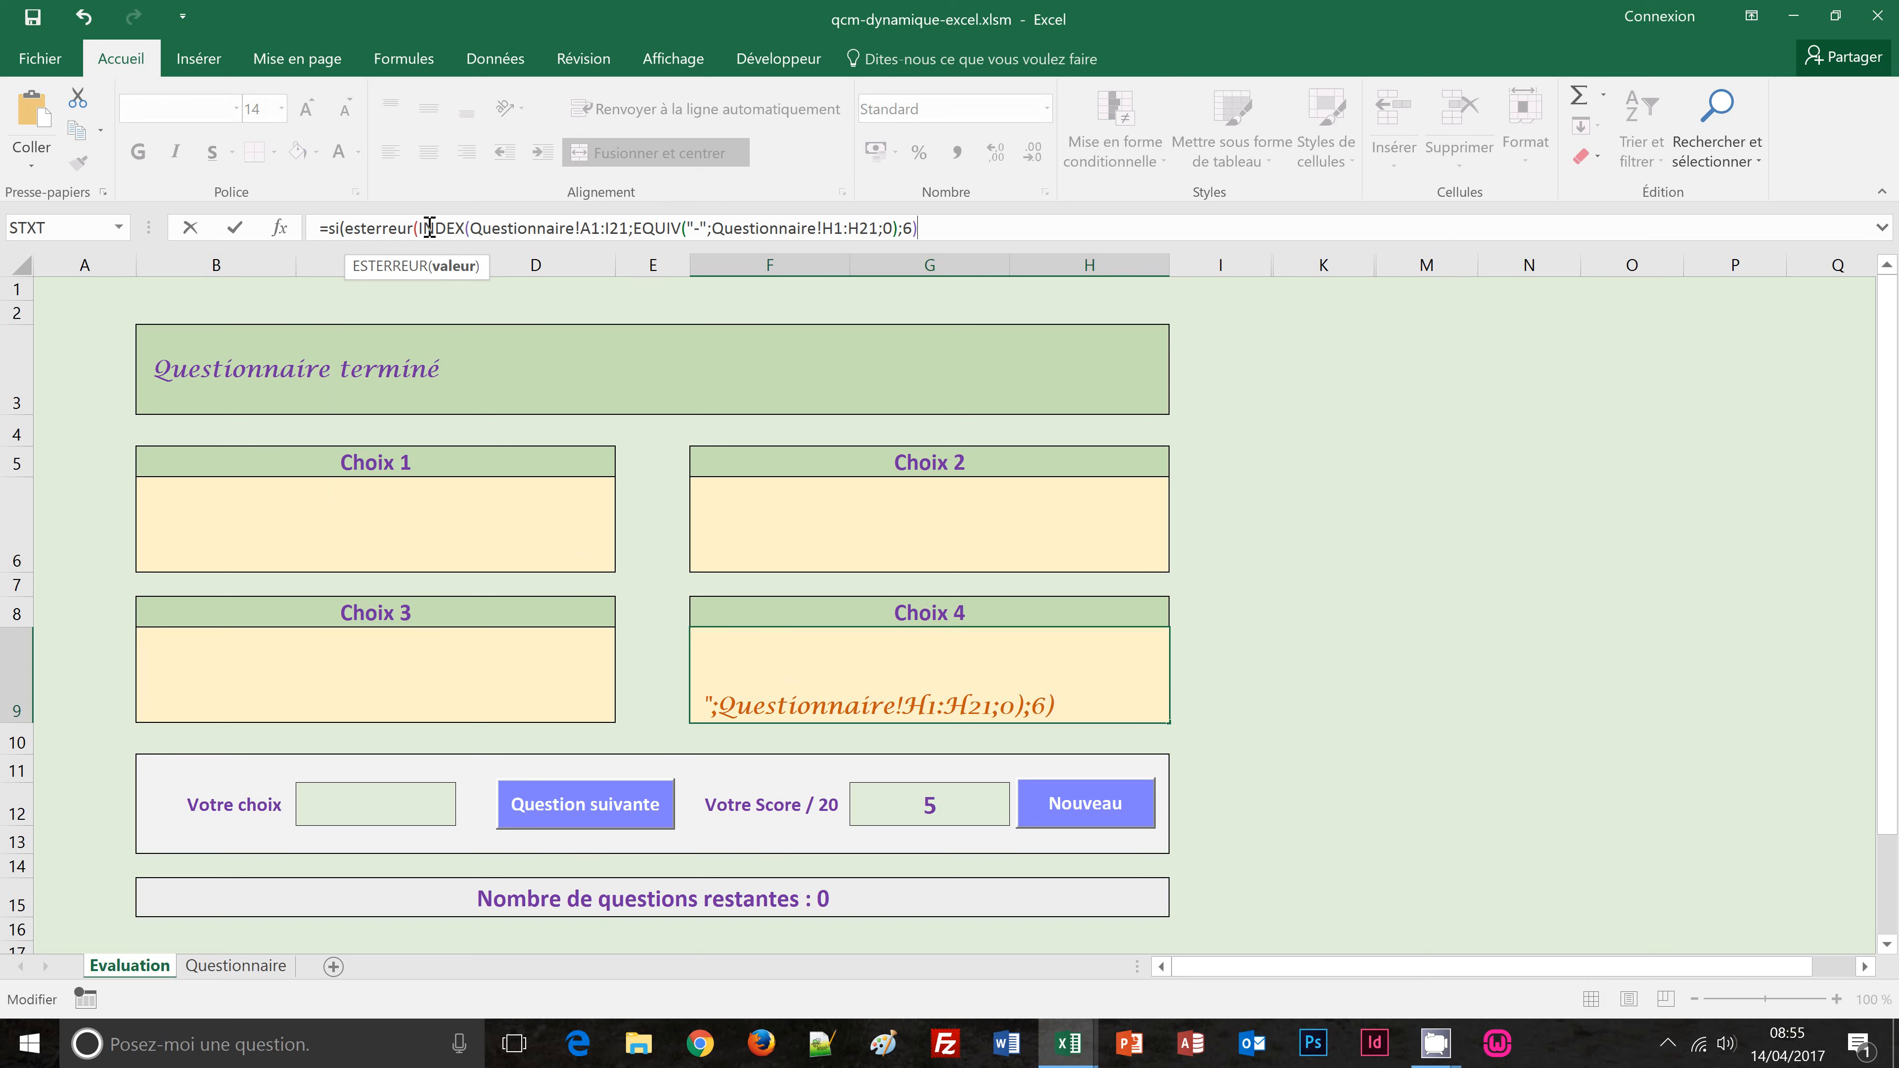
key("shift+End")
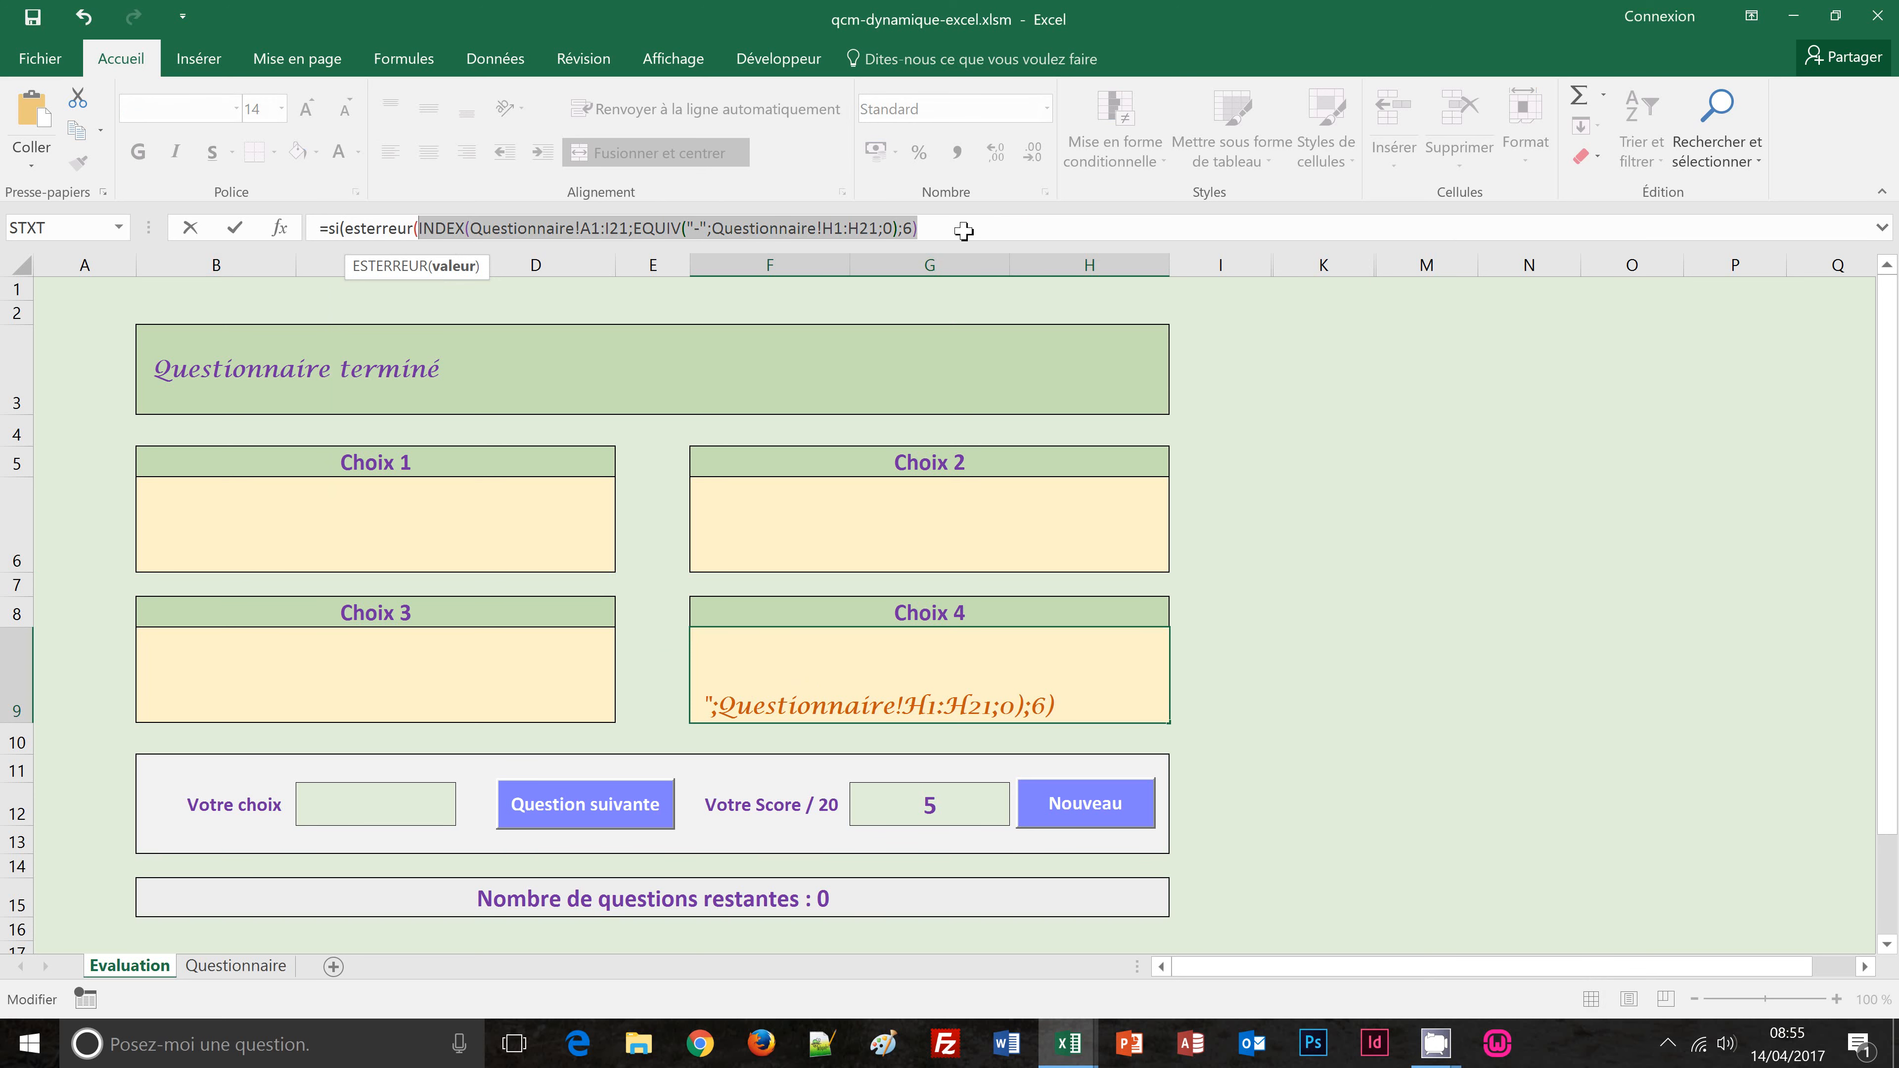
type("c")
key("Escape")
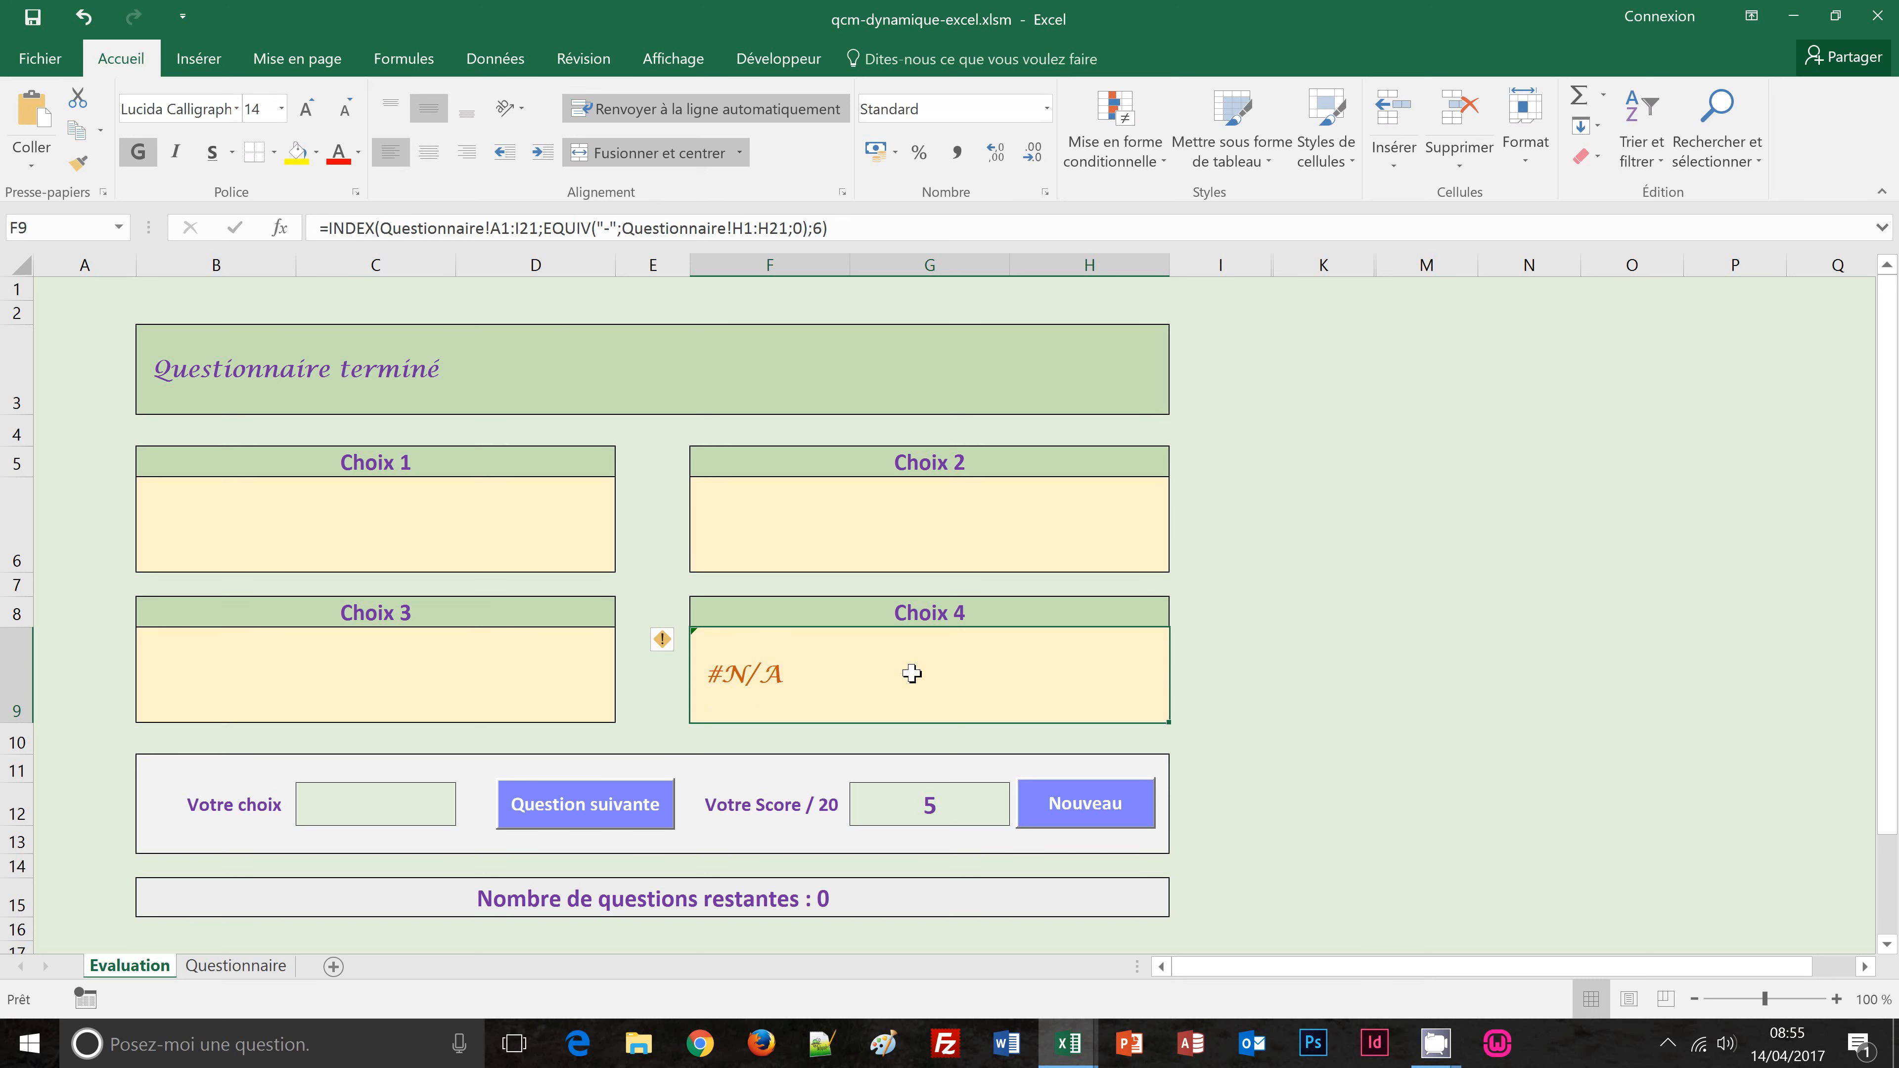
Step: Insert the =SI(ESTERREUR( opening before INDEX in the Choix 4 cell F9, and copy its INDEX expression for reuse
left_click(329, 228)
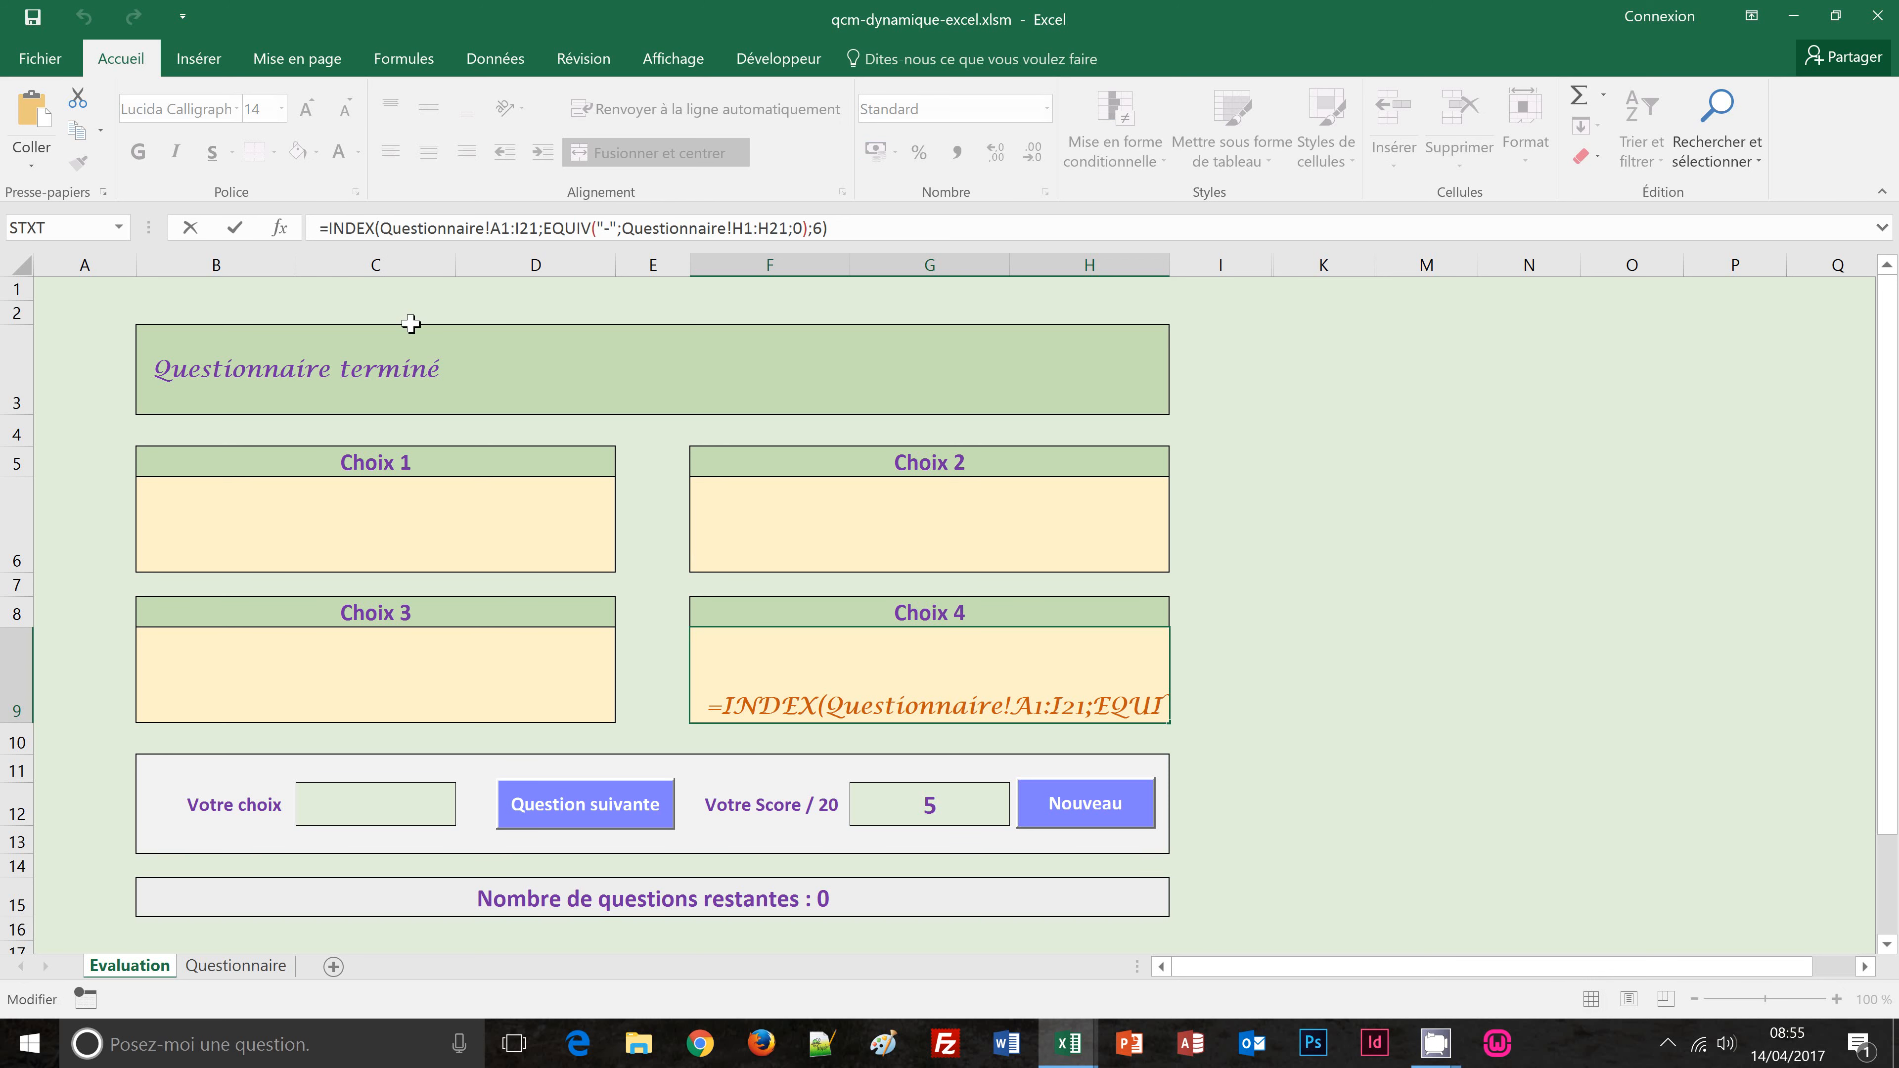
type("si(esterr")
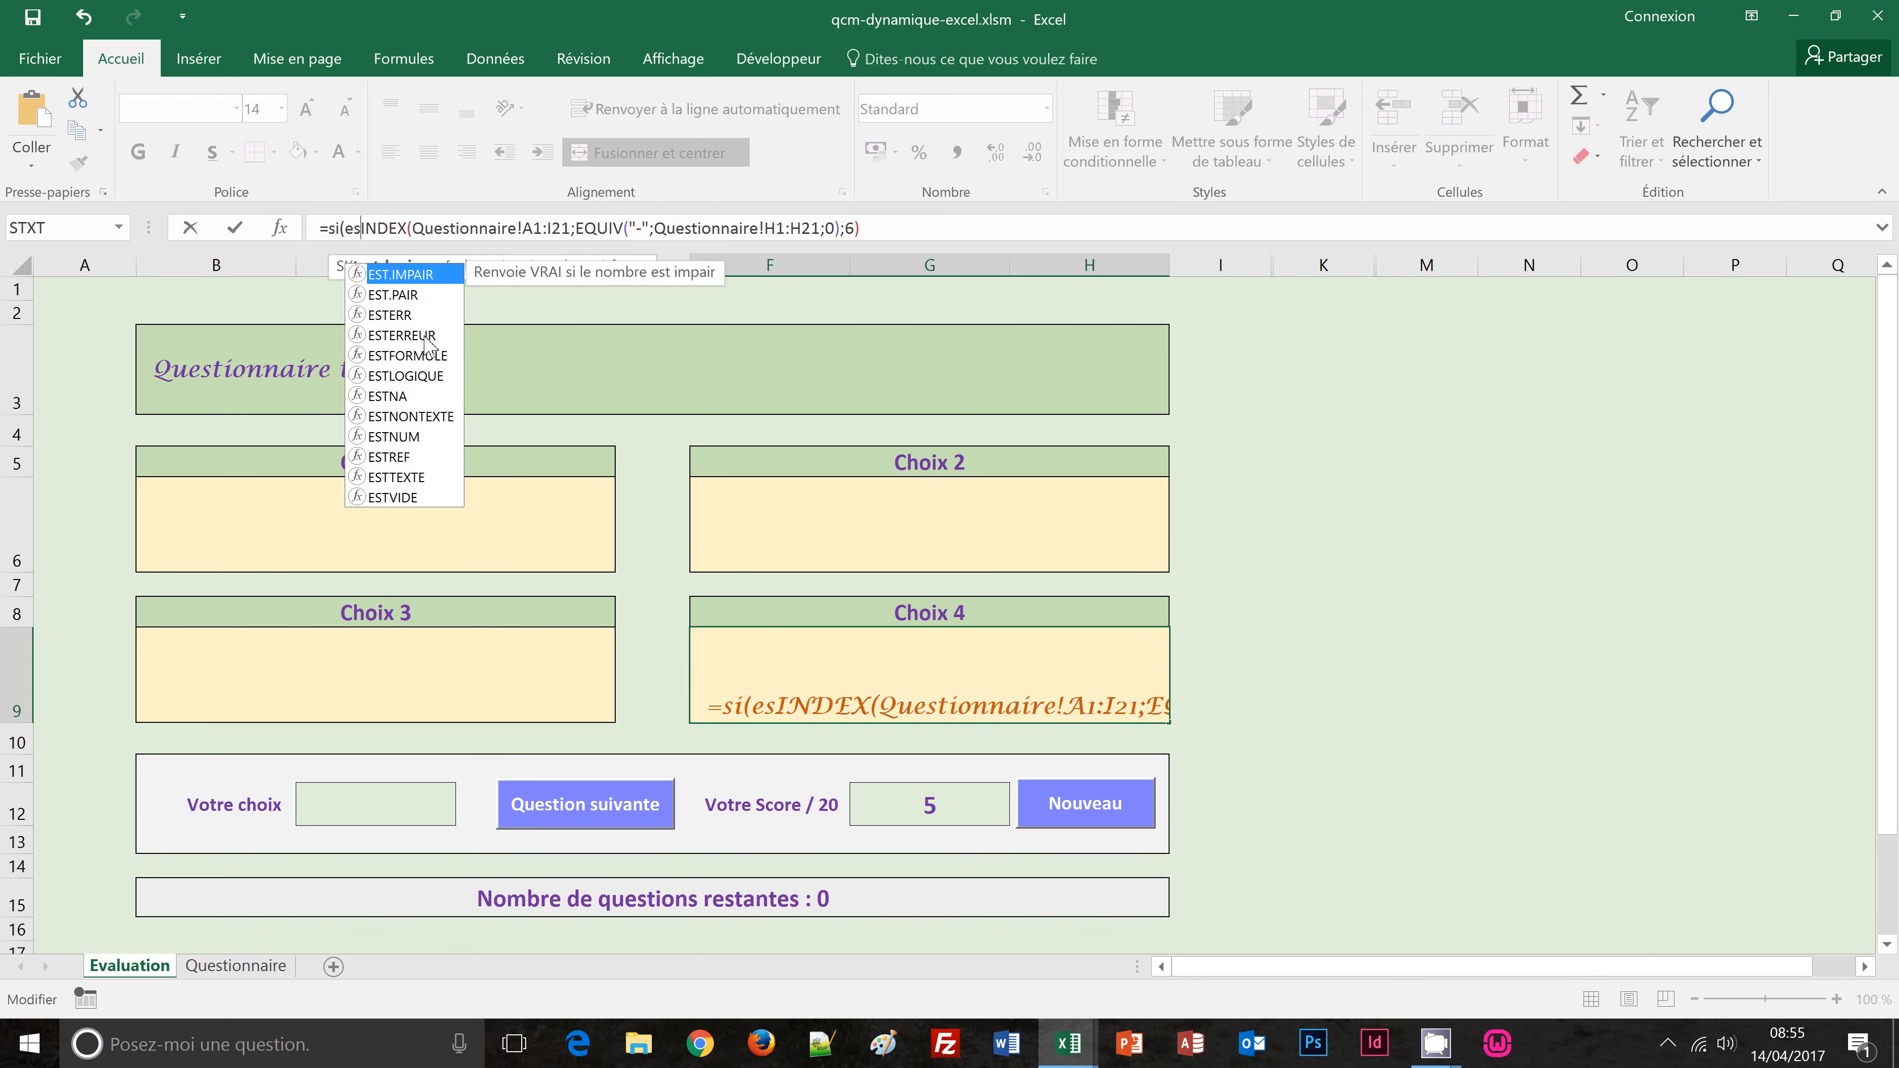
type("eur(")
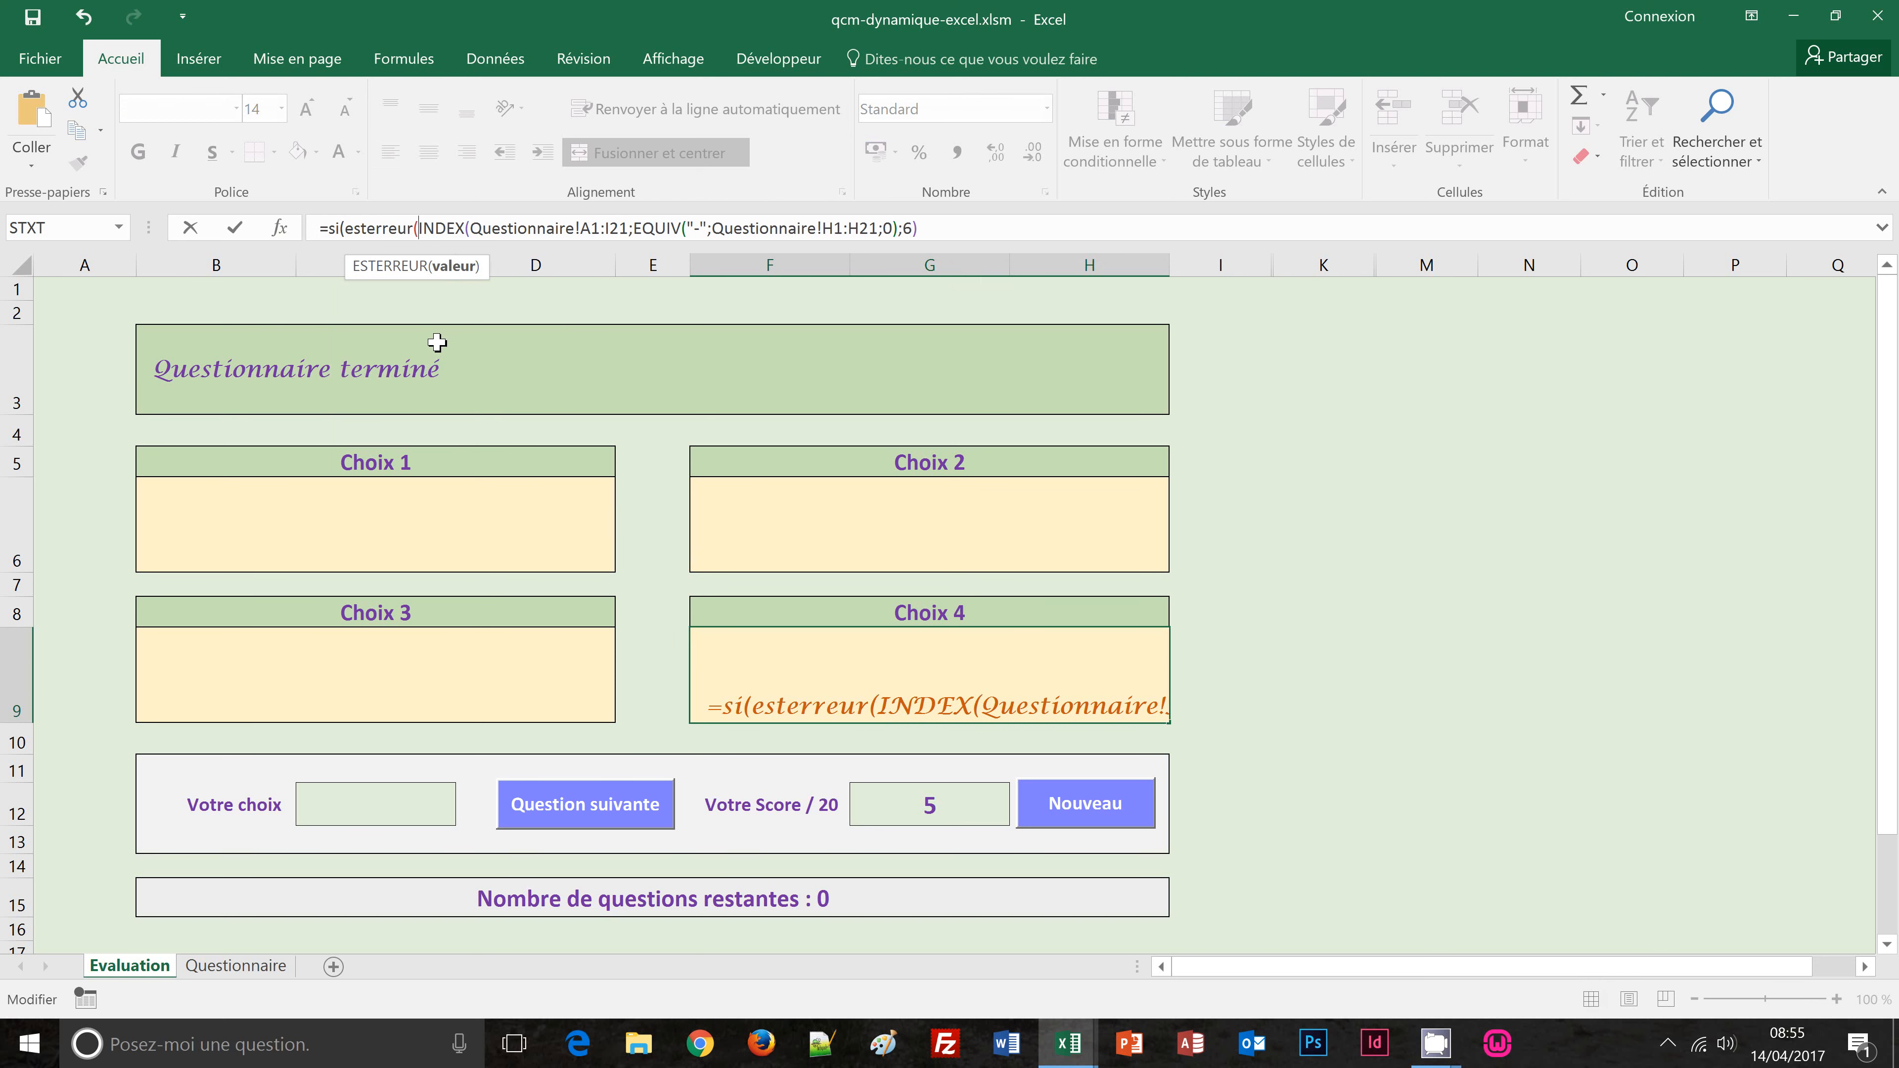
left_click(956, 224, "shift")
key("ctrl+c")
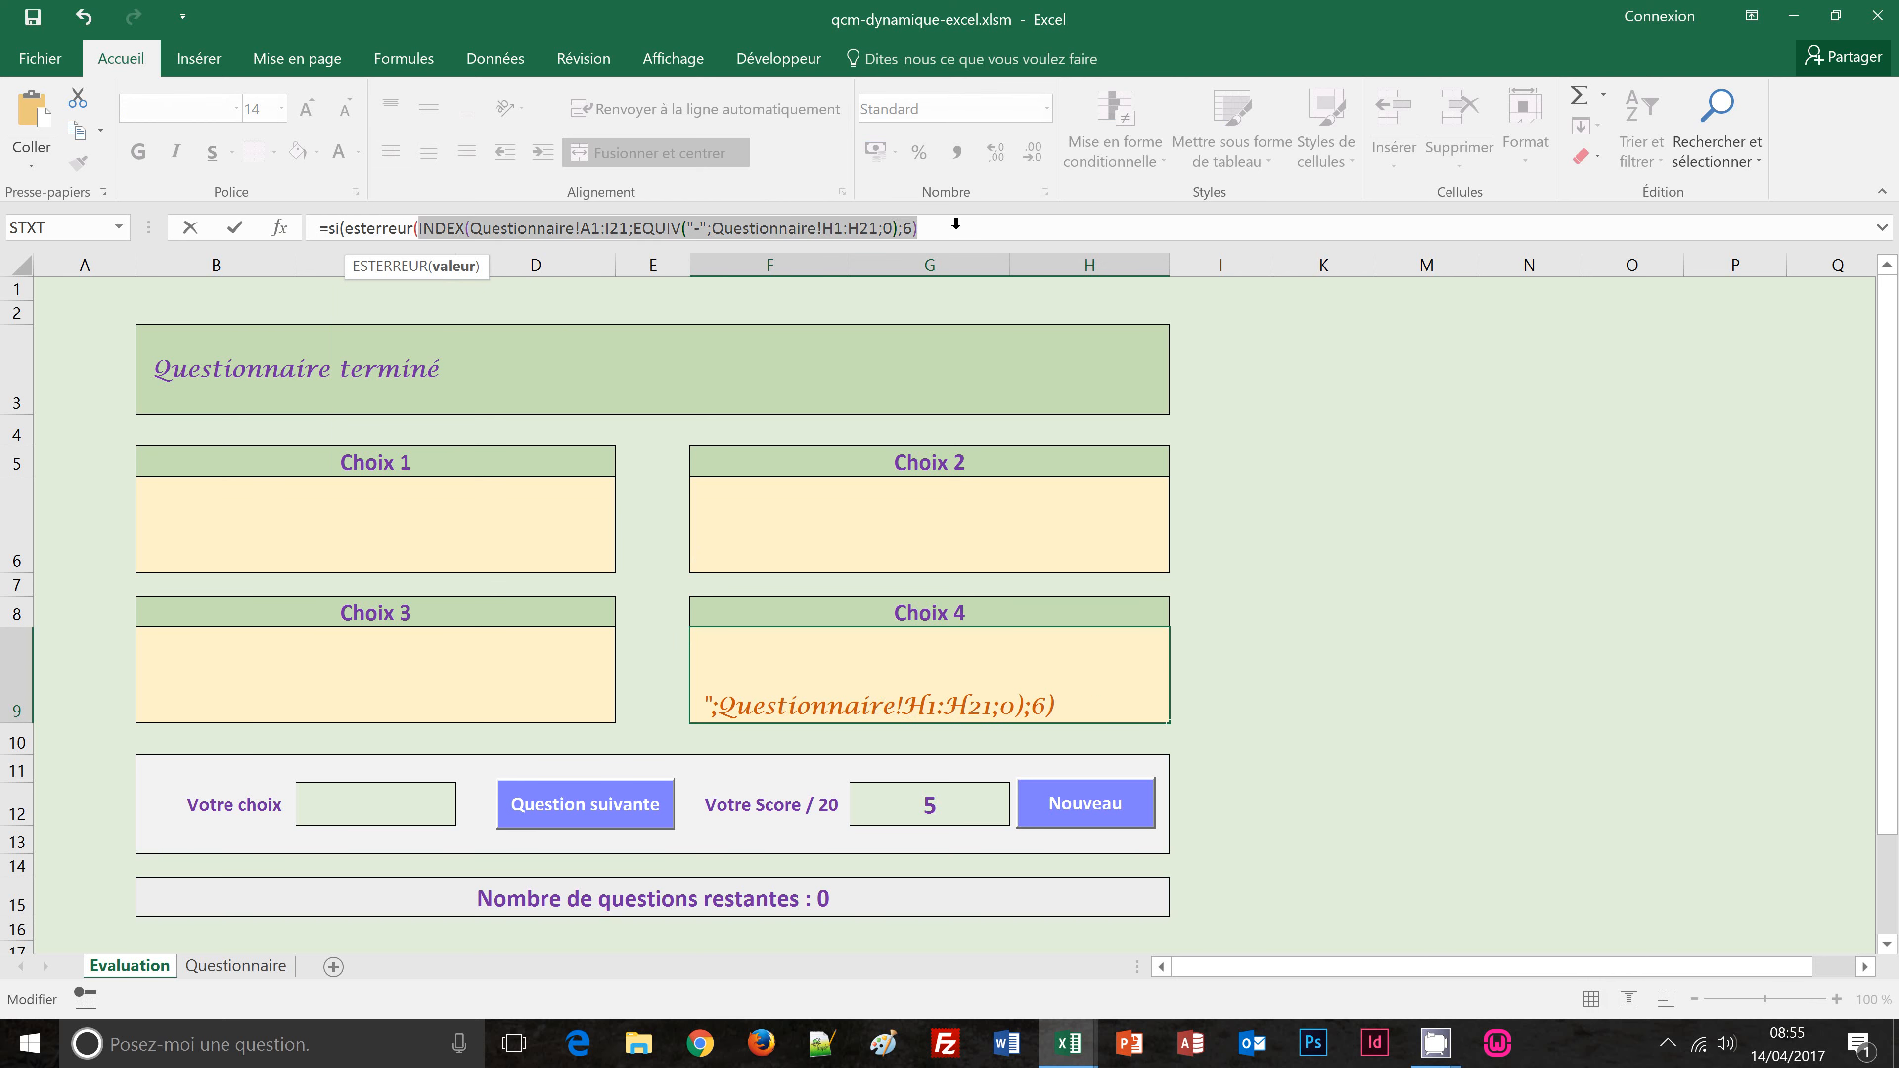
Step: Complete the F9 formula to return "" on error and otherwise the copied INDEX expression, and validate it with the cell kept selected
left_click(963, 234)
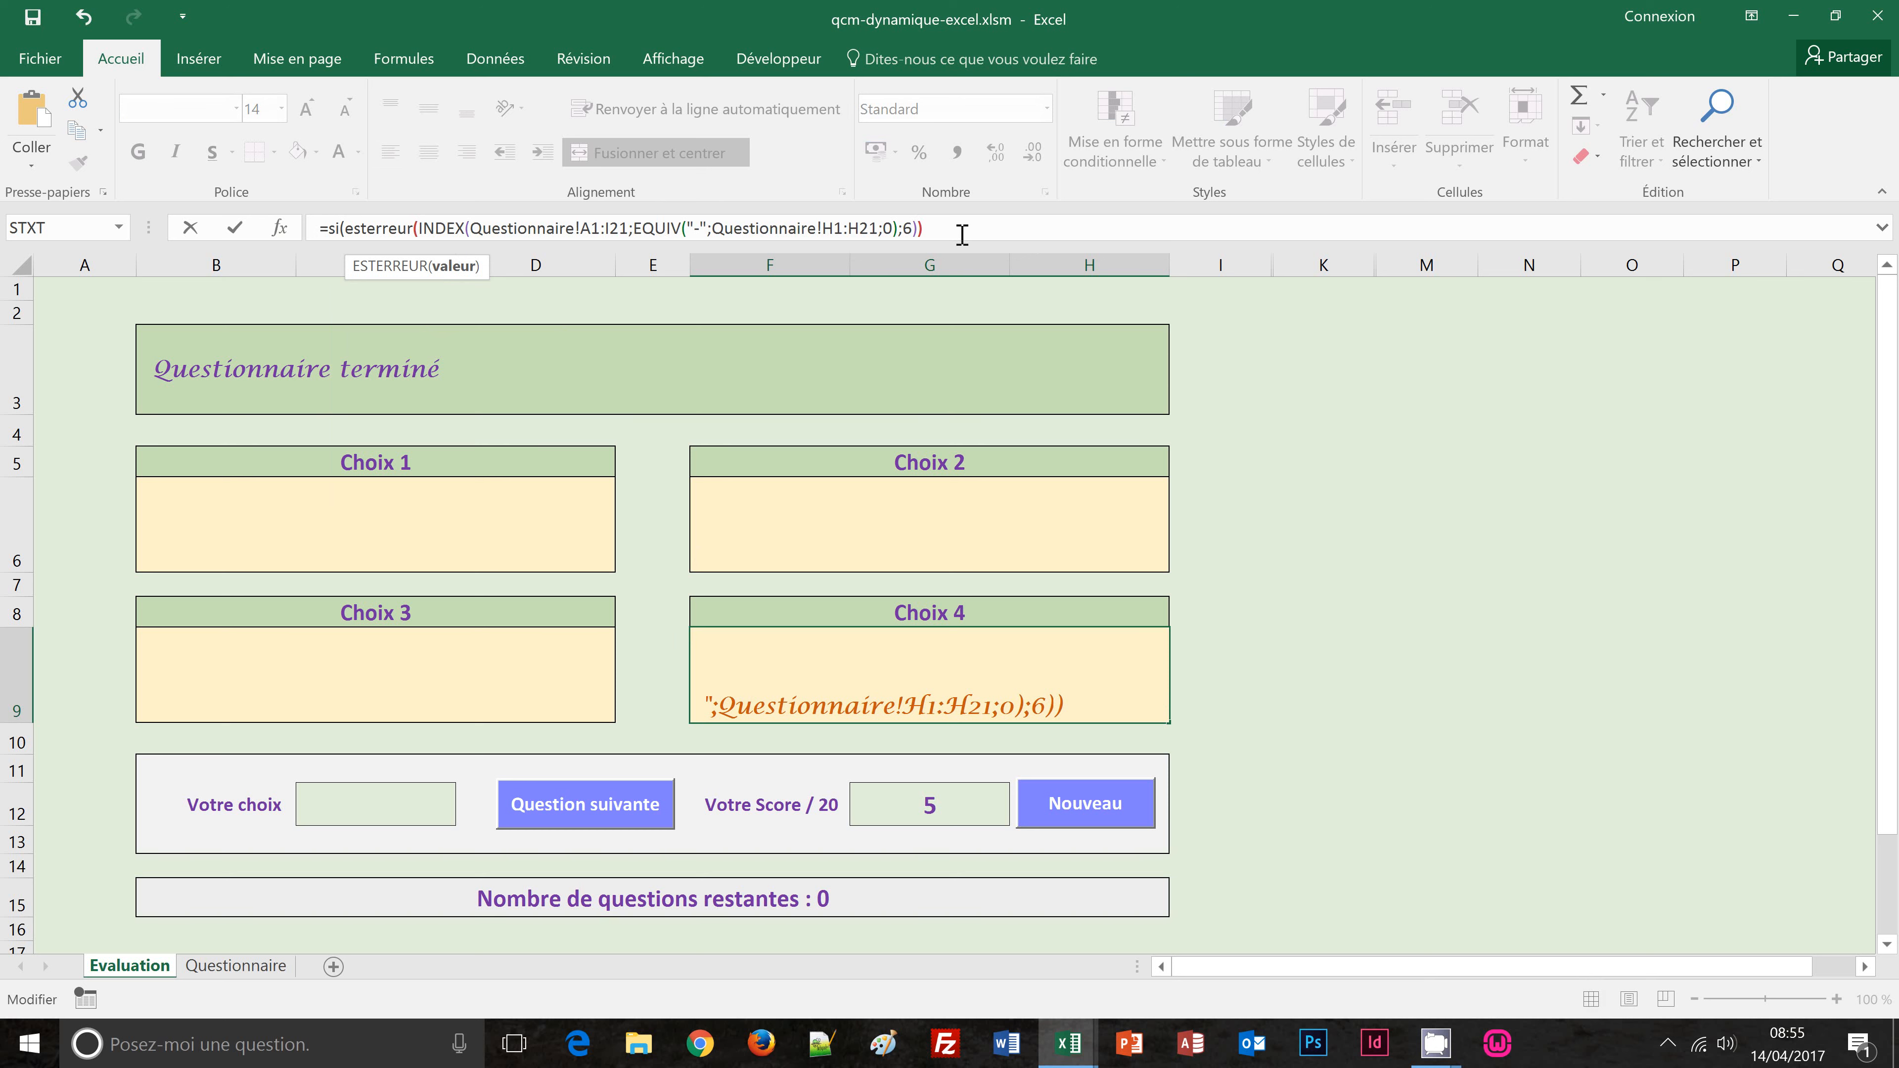
type(");\"\"")
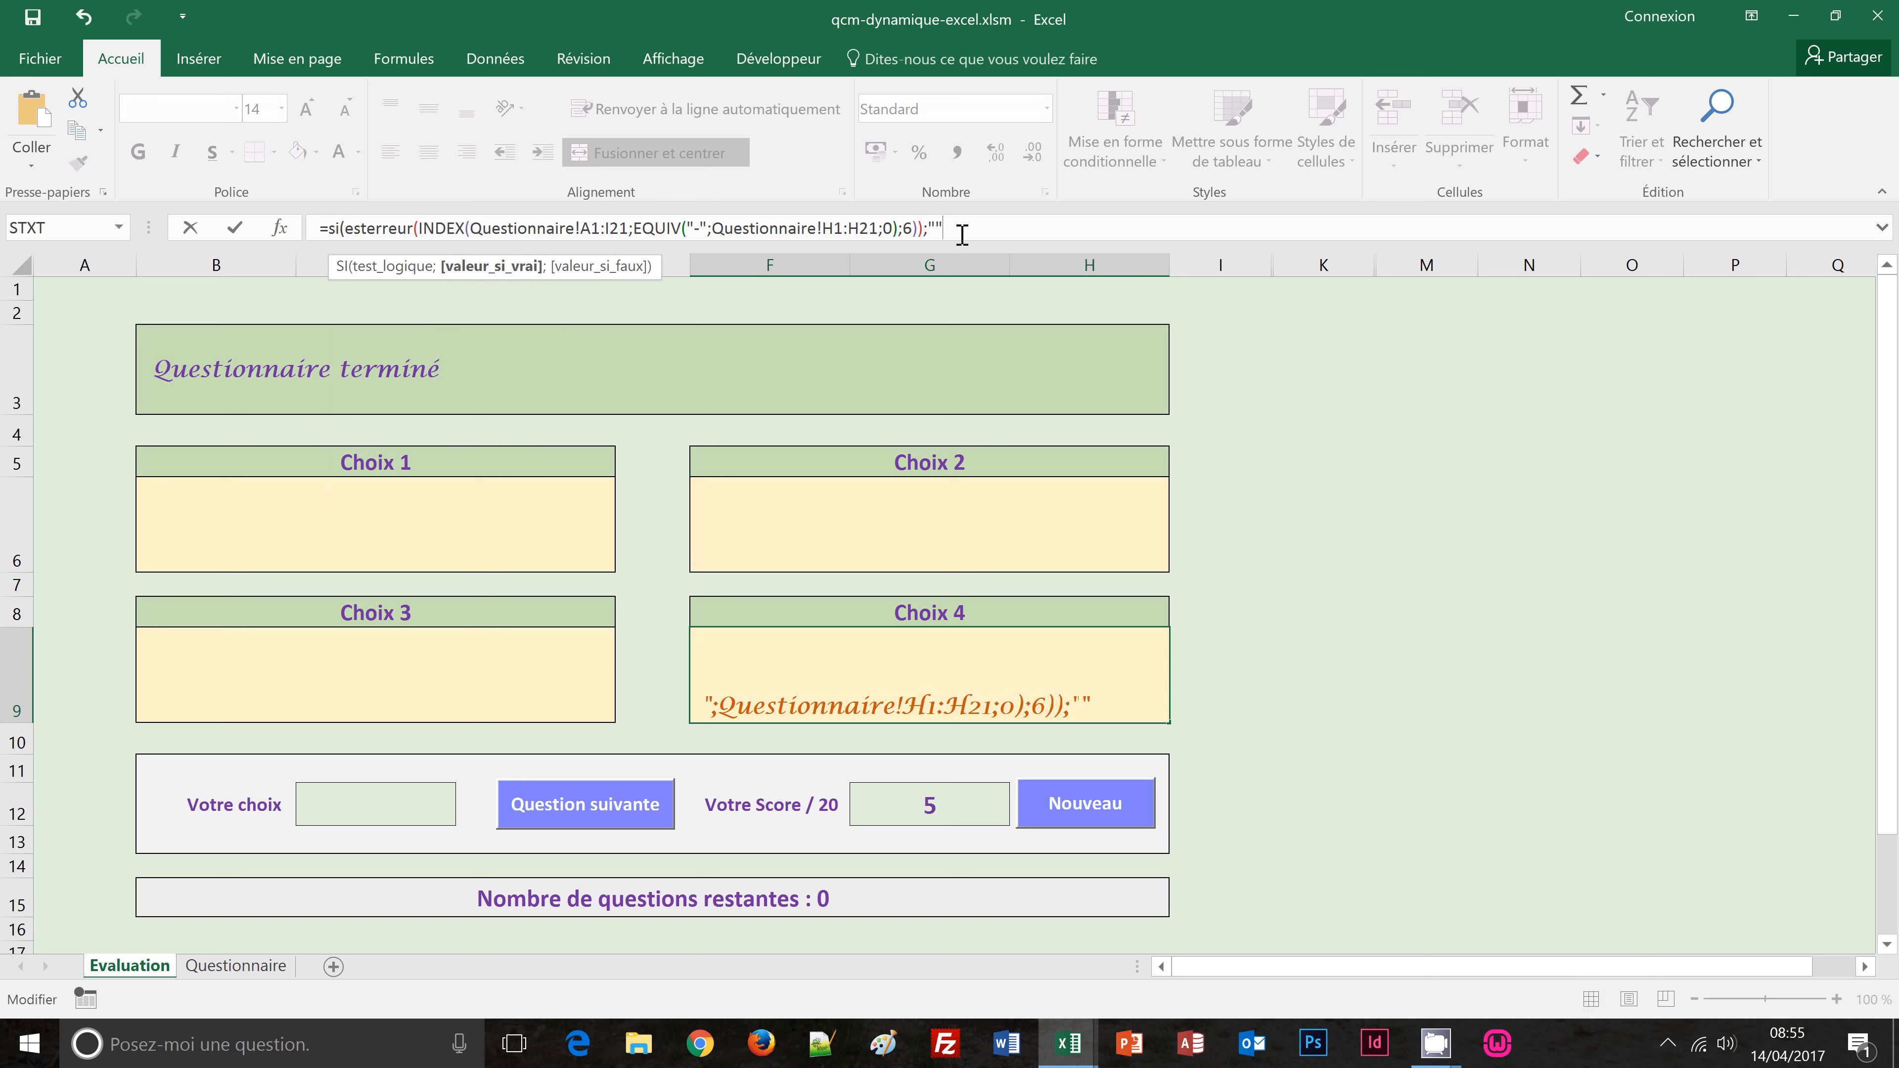
type(";")
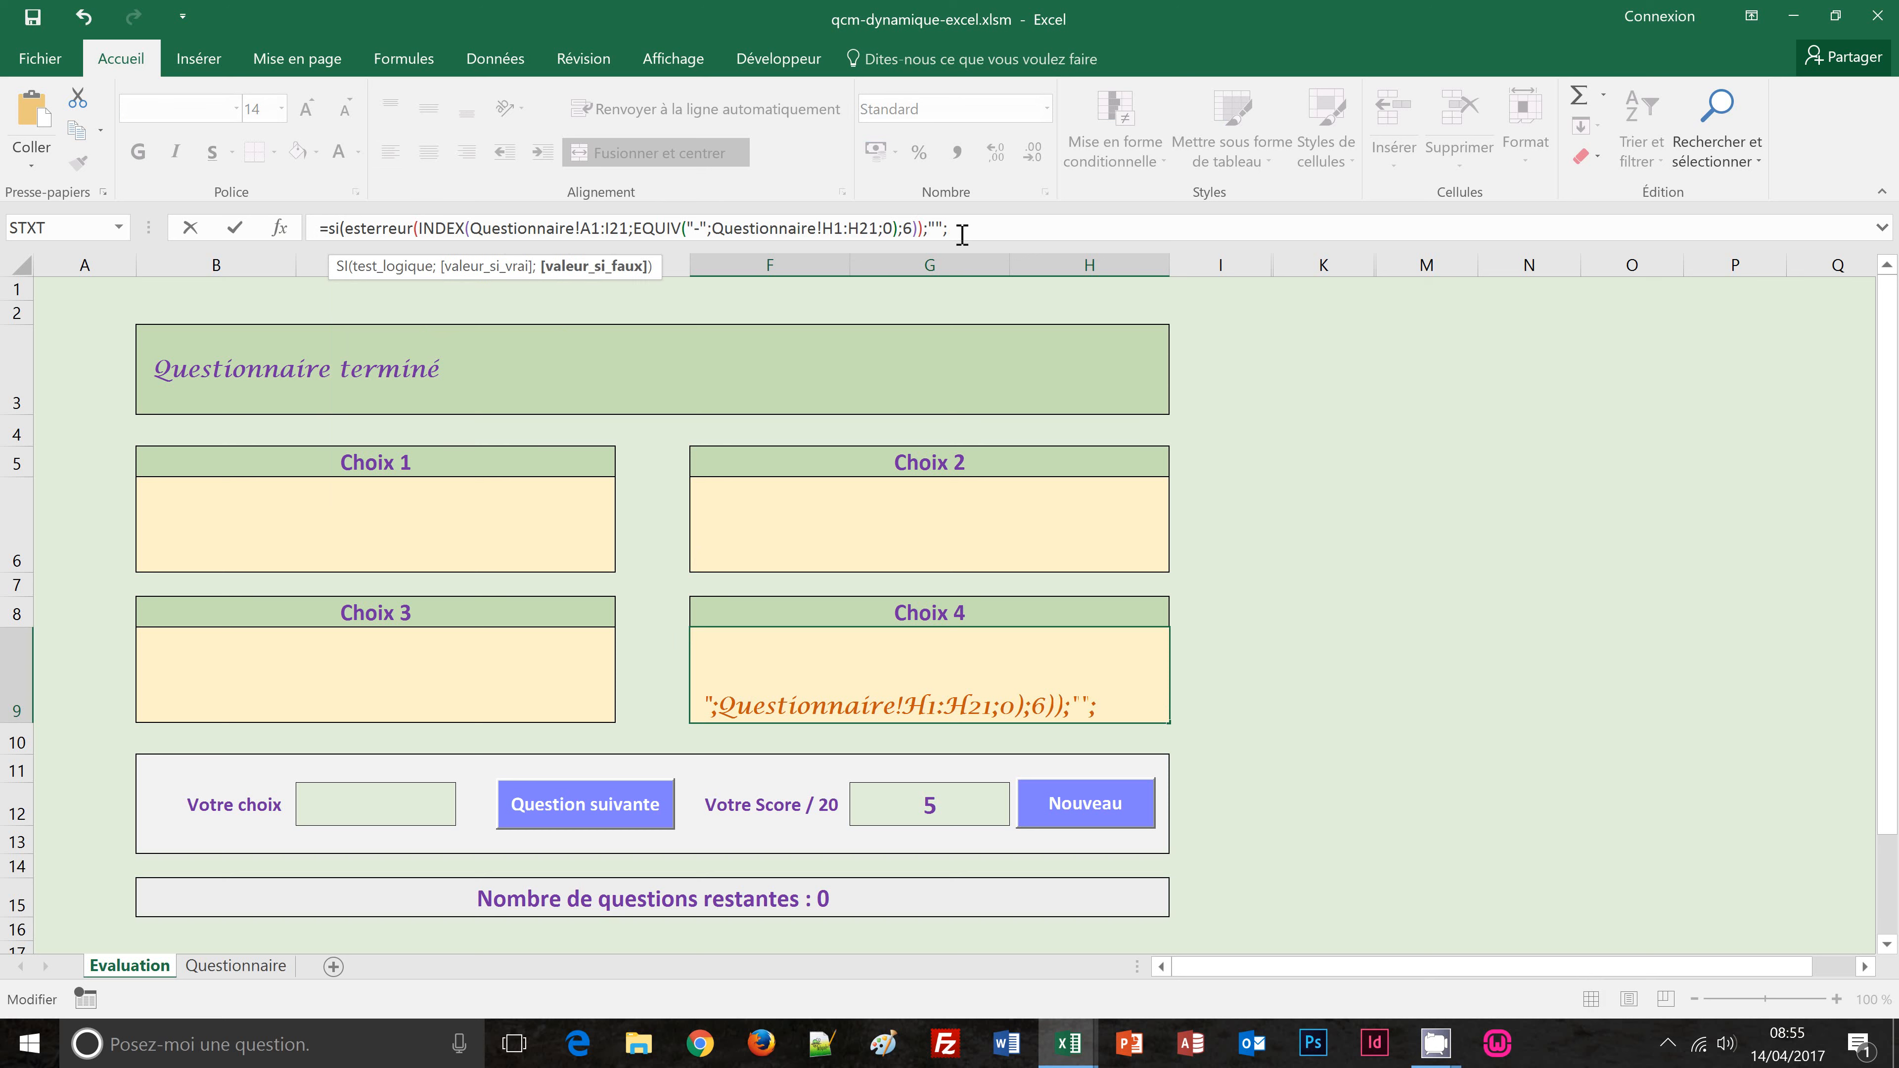
key("ctrl+v")
type(")")
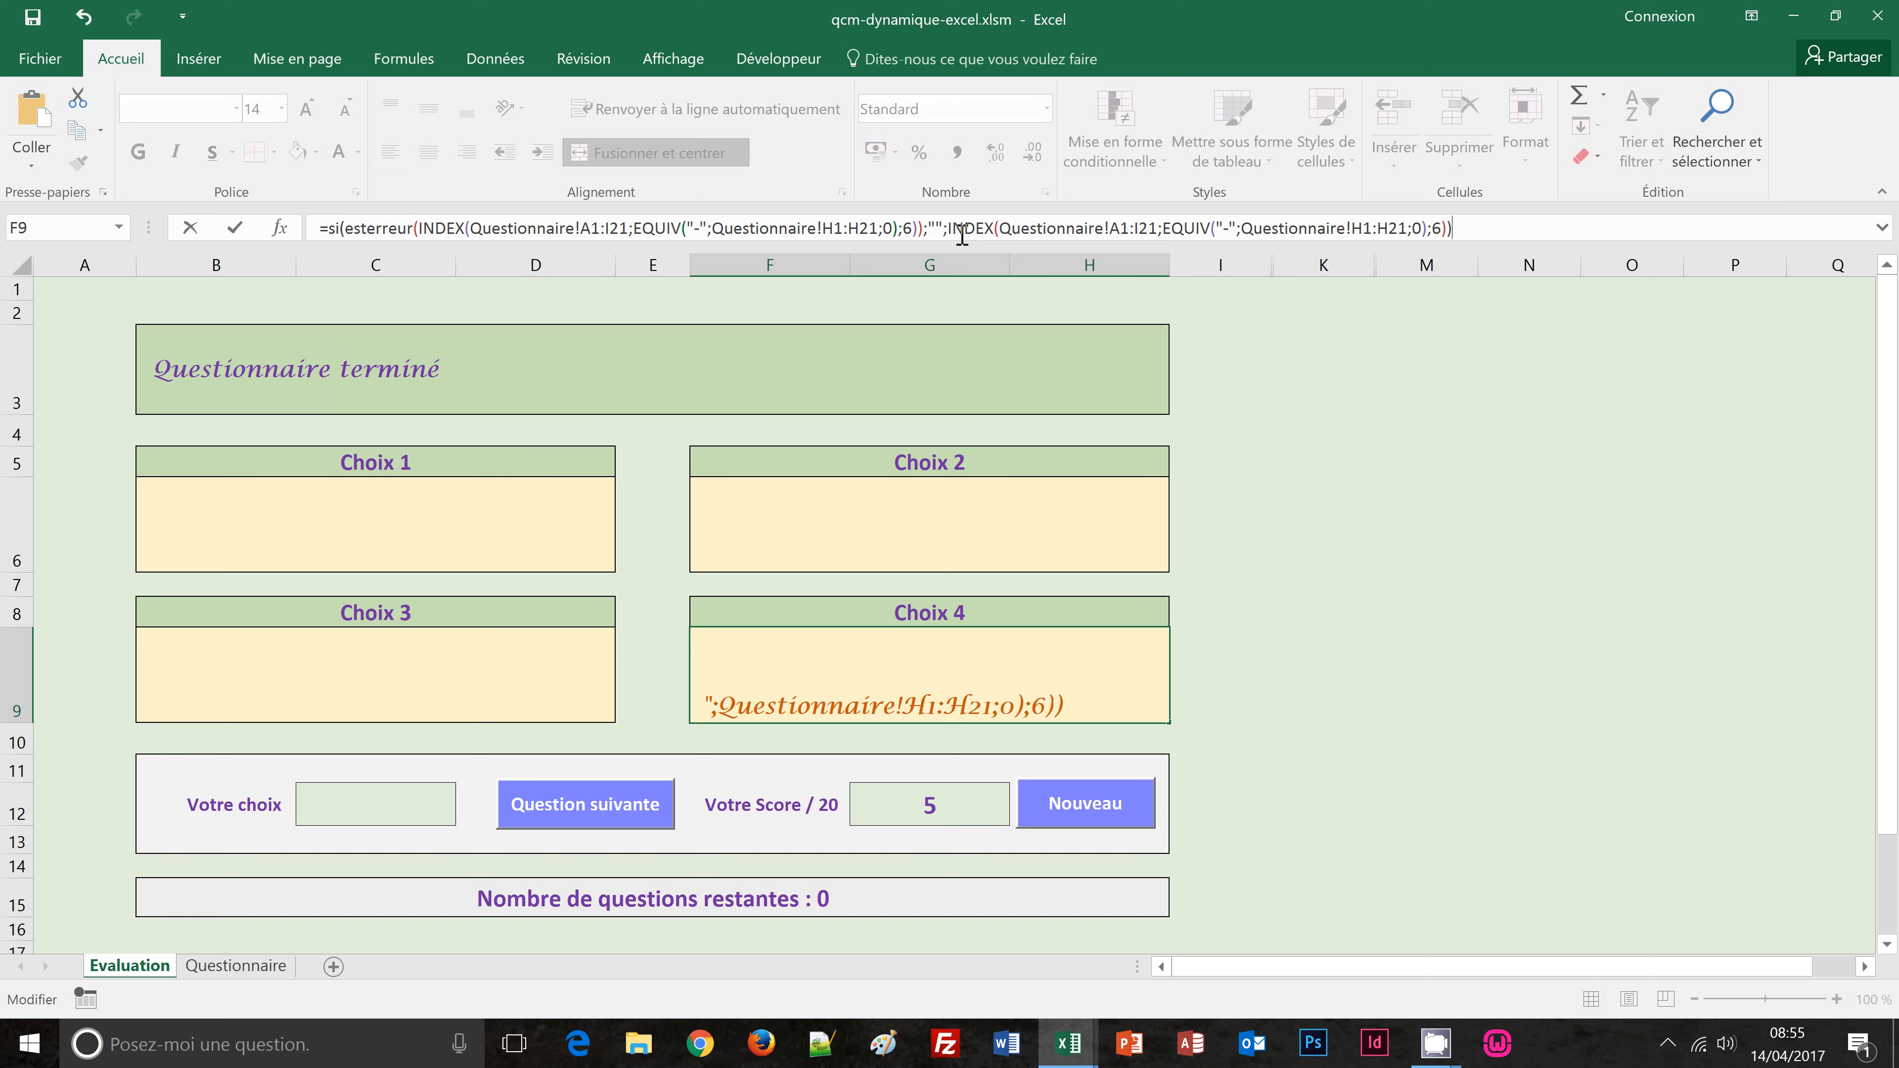
key("ctrl+Return")
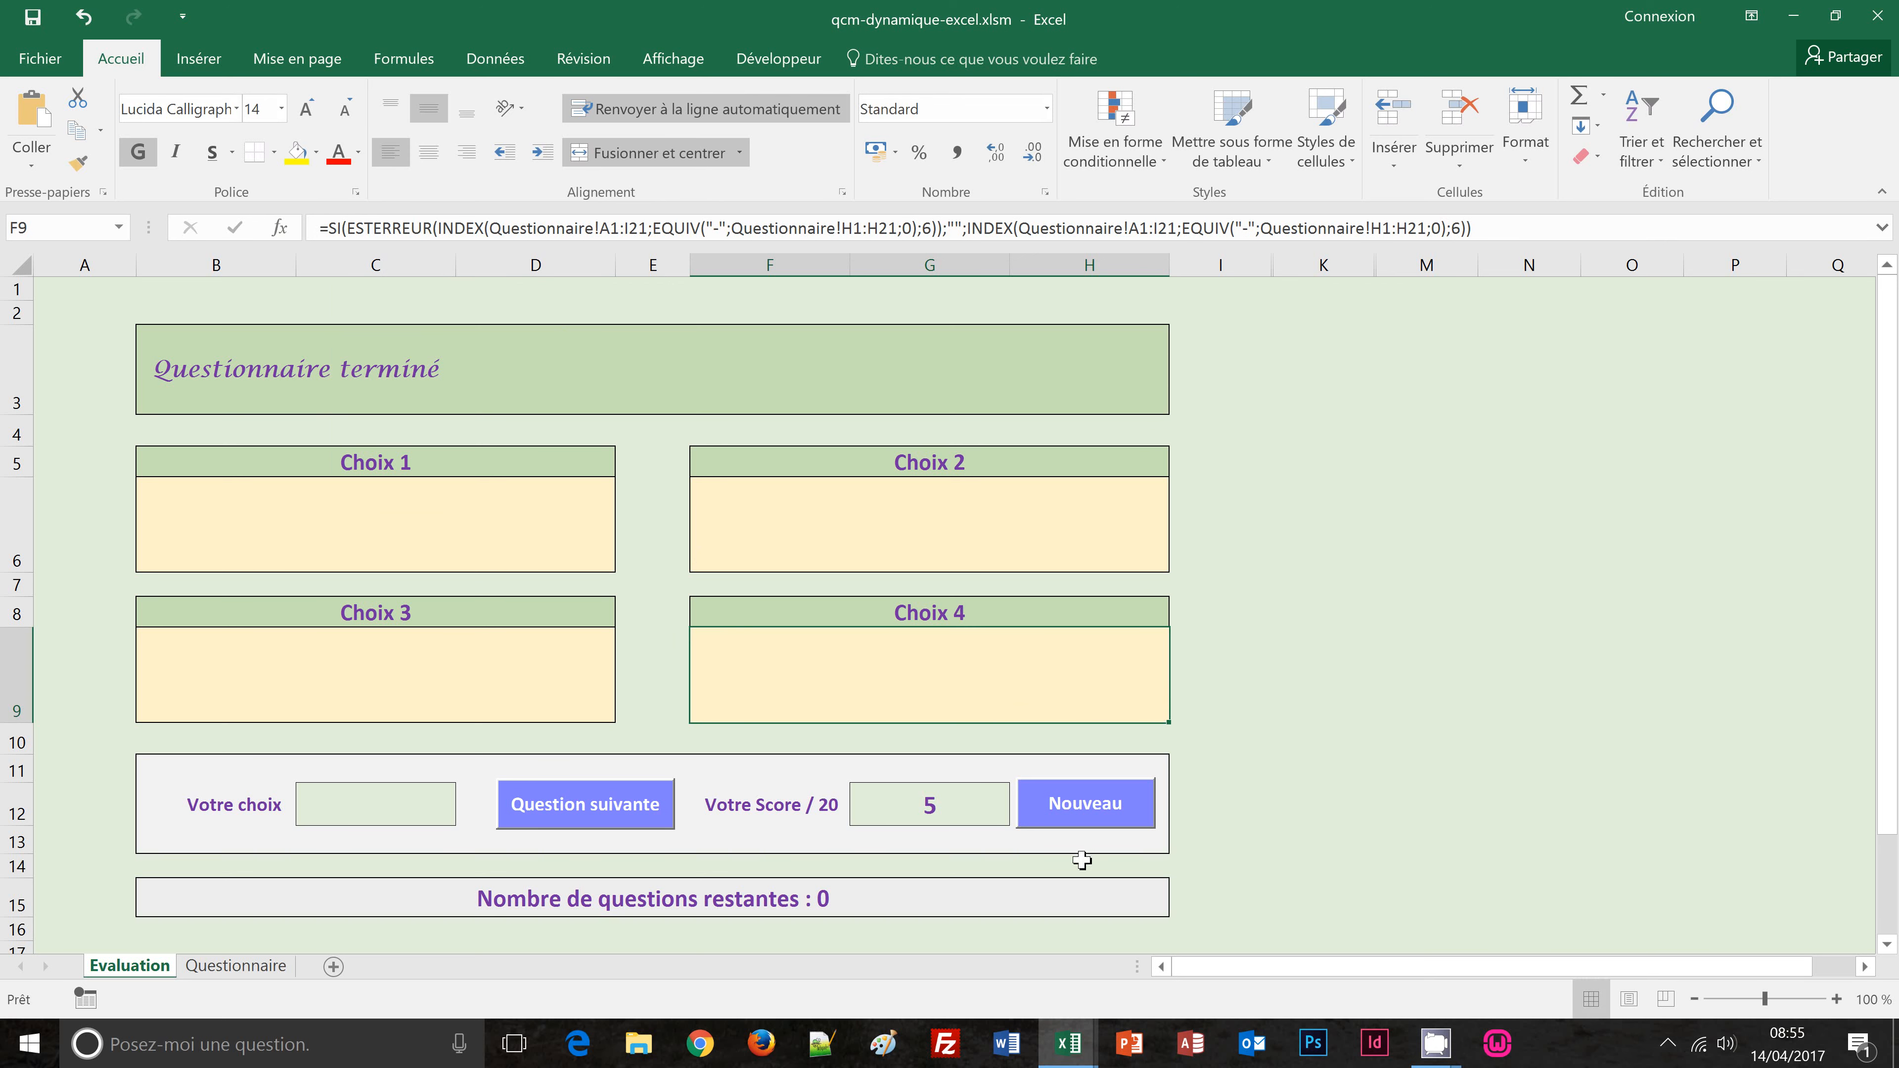
Step: Start a new quiz and submit choice 2 for the question about Verdi's 1871 Cairo opera
left_click(1078, 827)
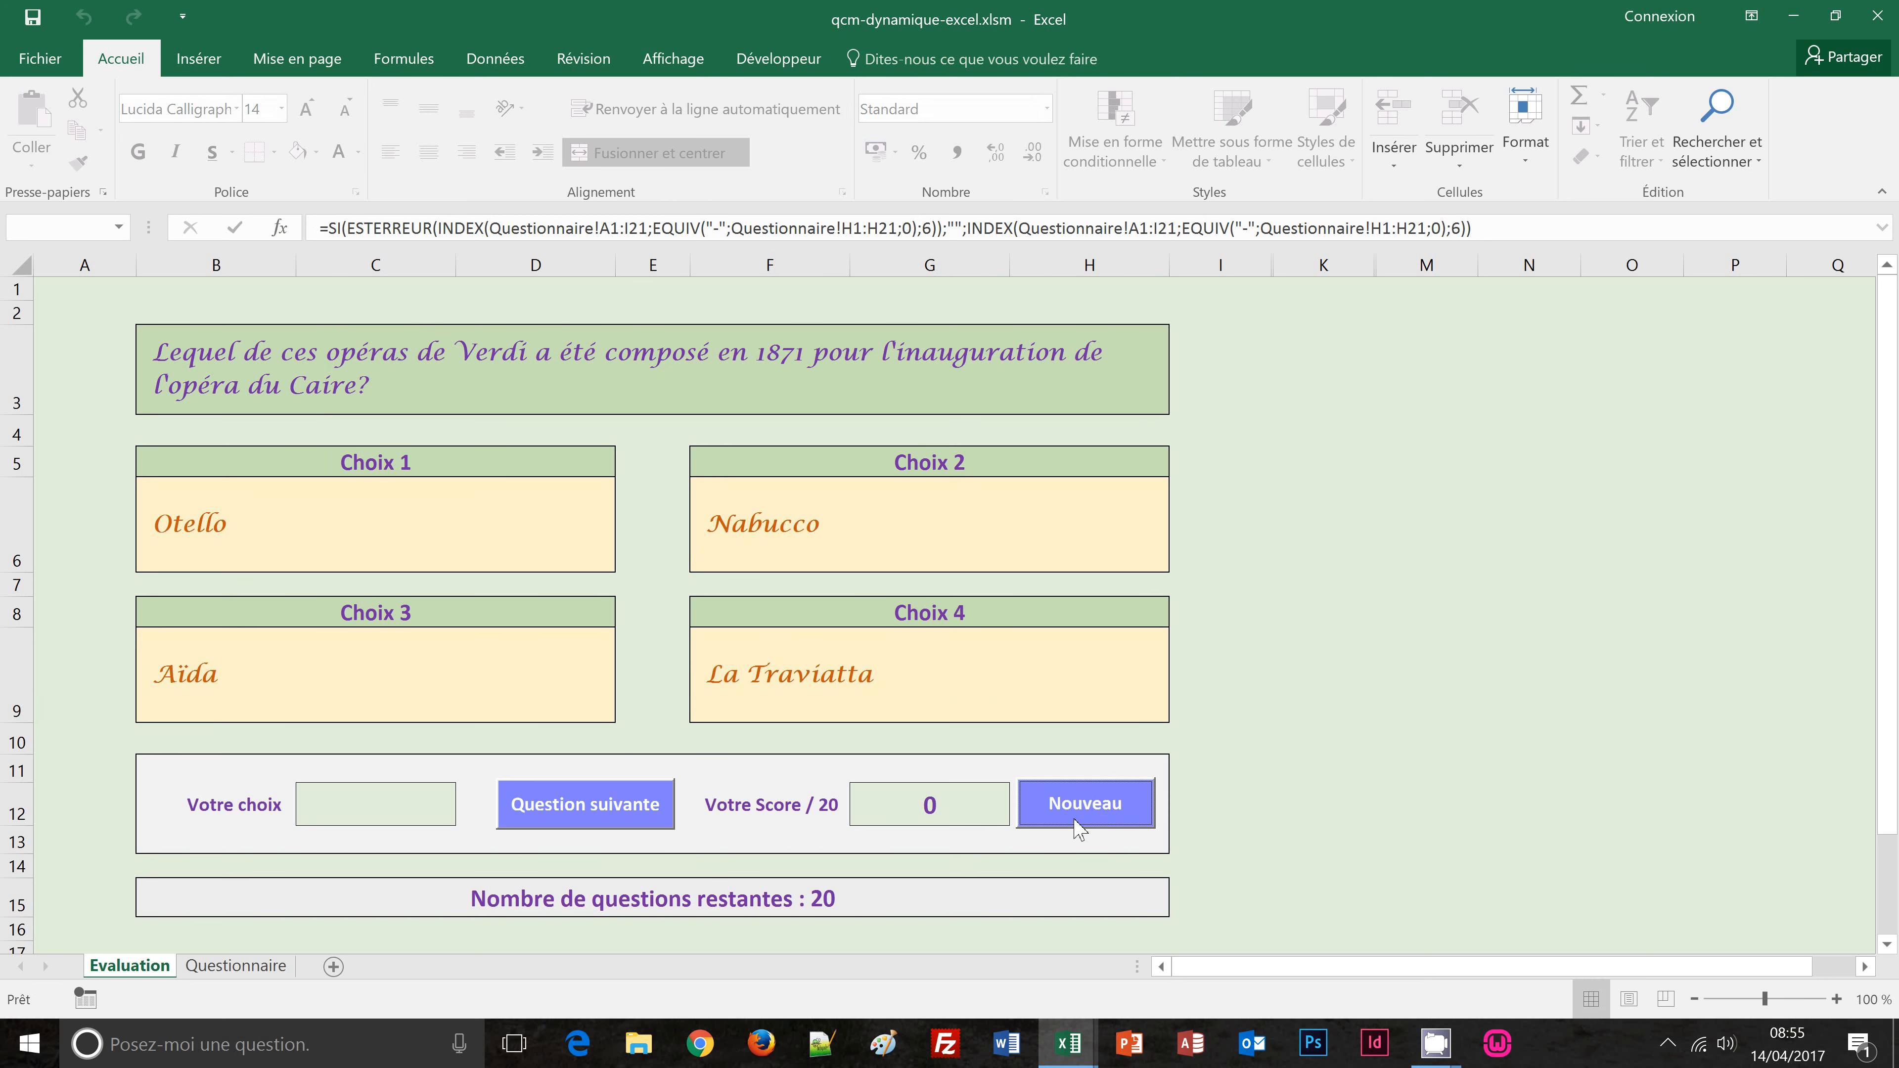
left_click(412, 818)
left_click(465, 814)
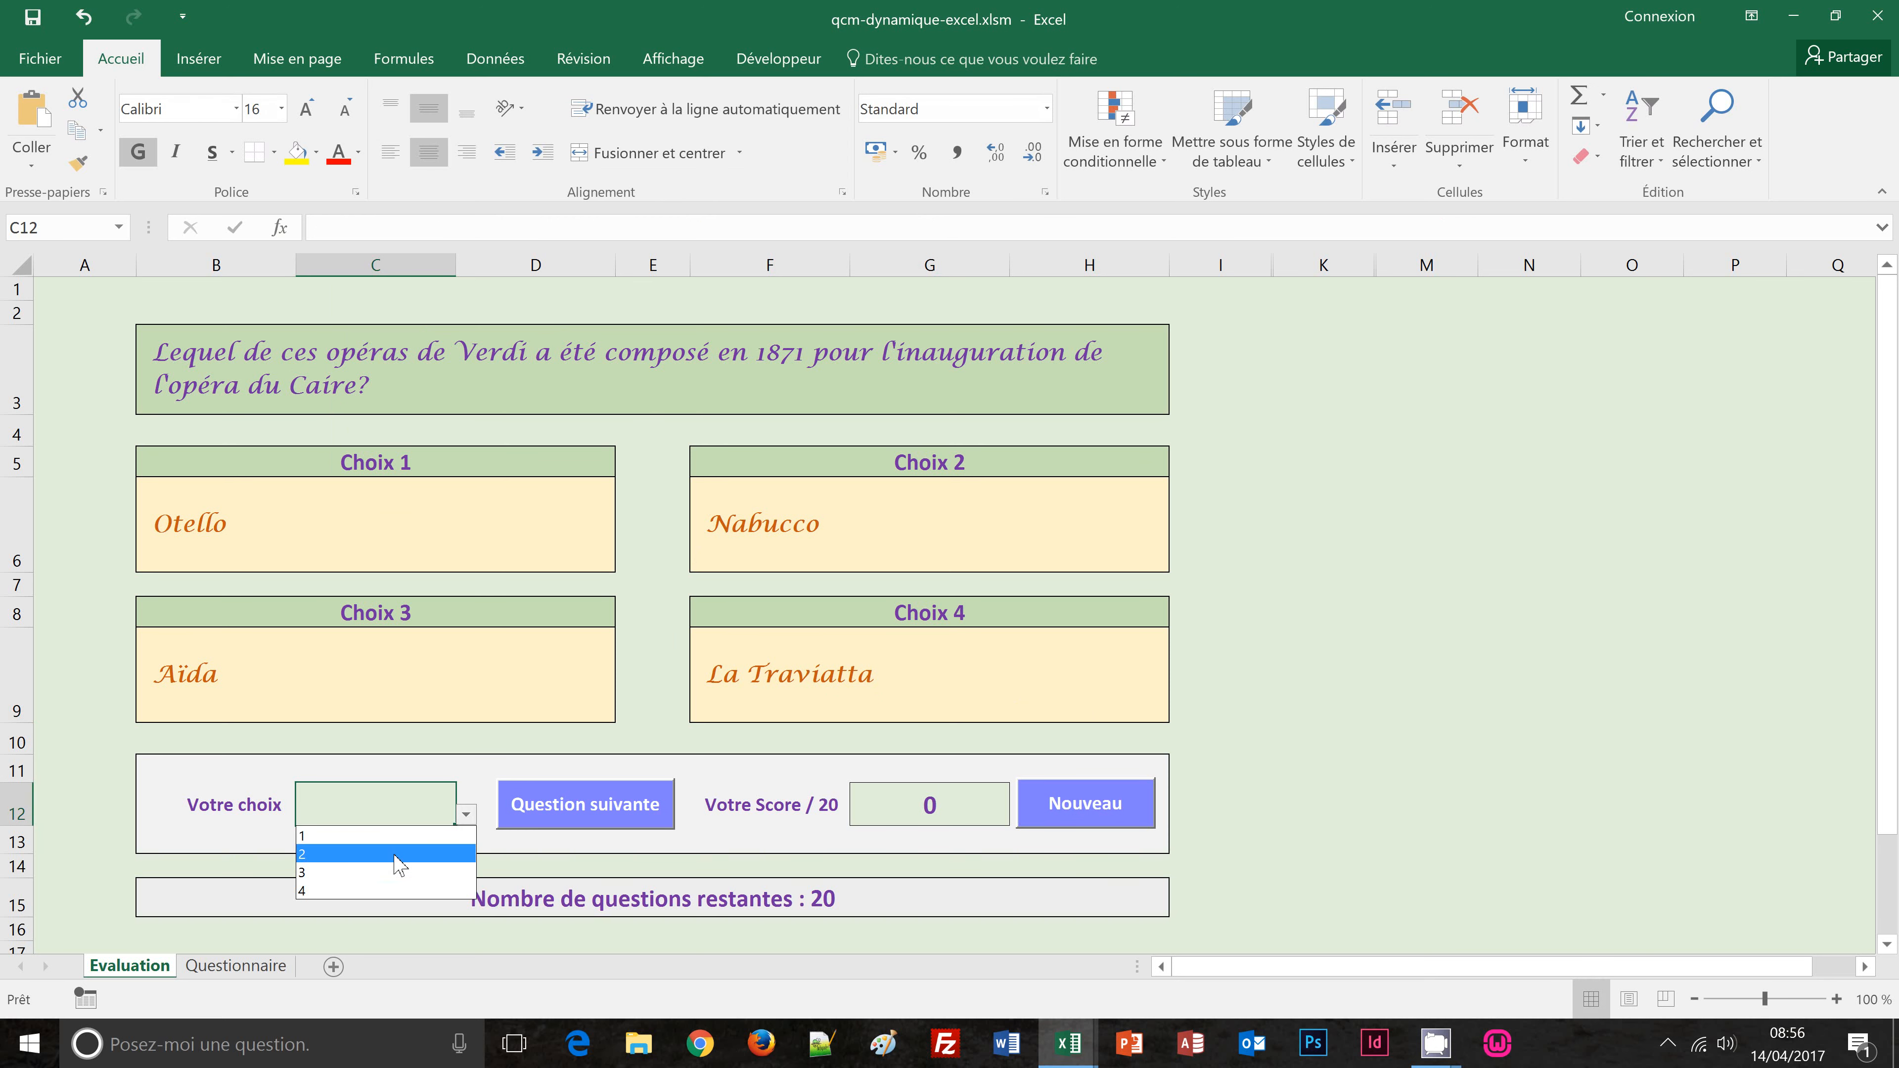
left_click(395, 855)
left_click(551, 820)
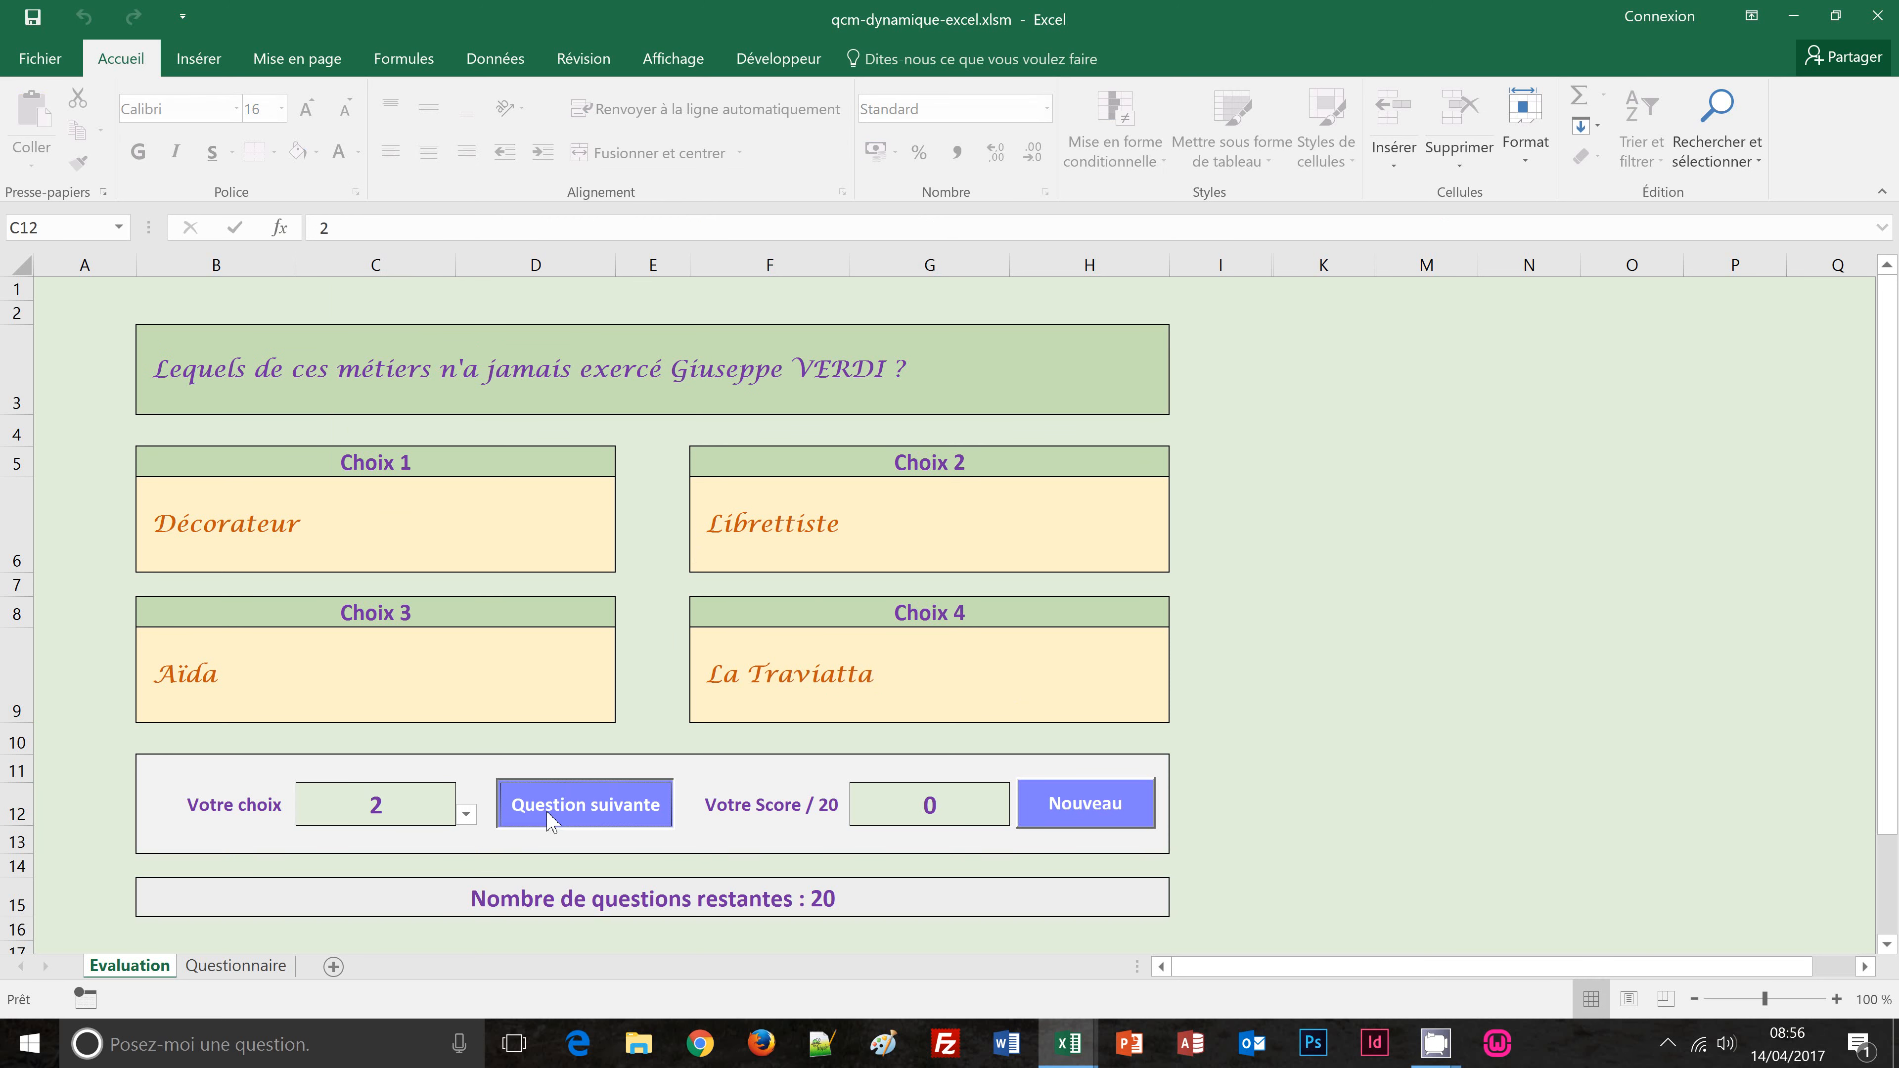
Step: Submit choice 1 for the question on Verdi's professions and choice 3 for the one on Garibaldi's shirt colour
left_click(466, 815)
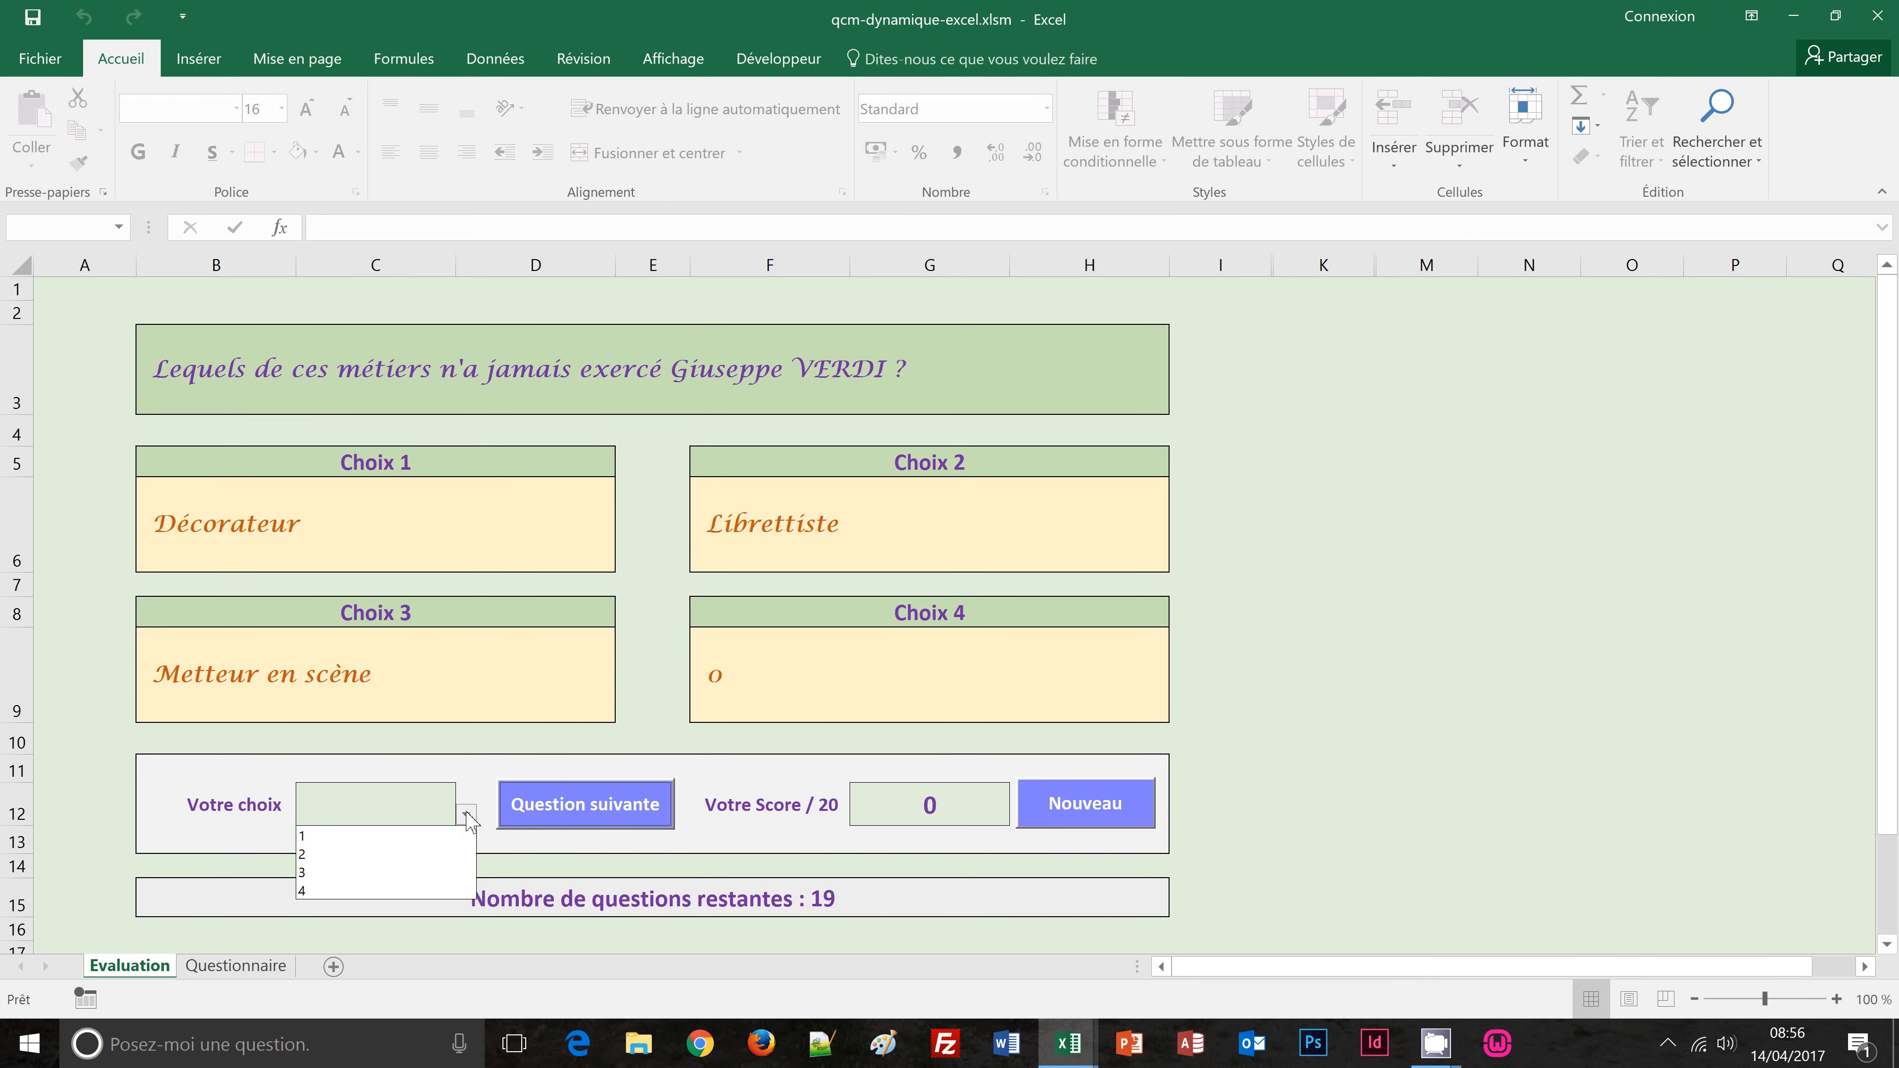
left_click(454, 834)
left_click(524, 819)
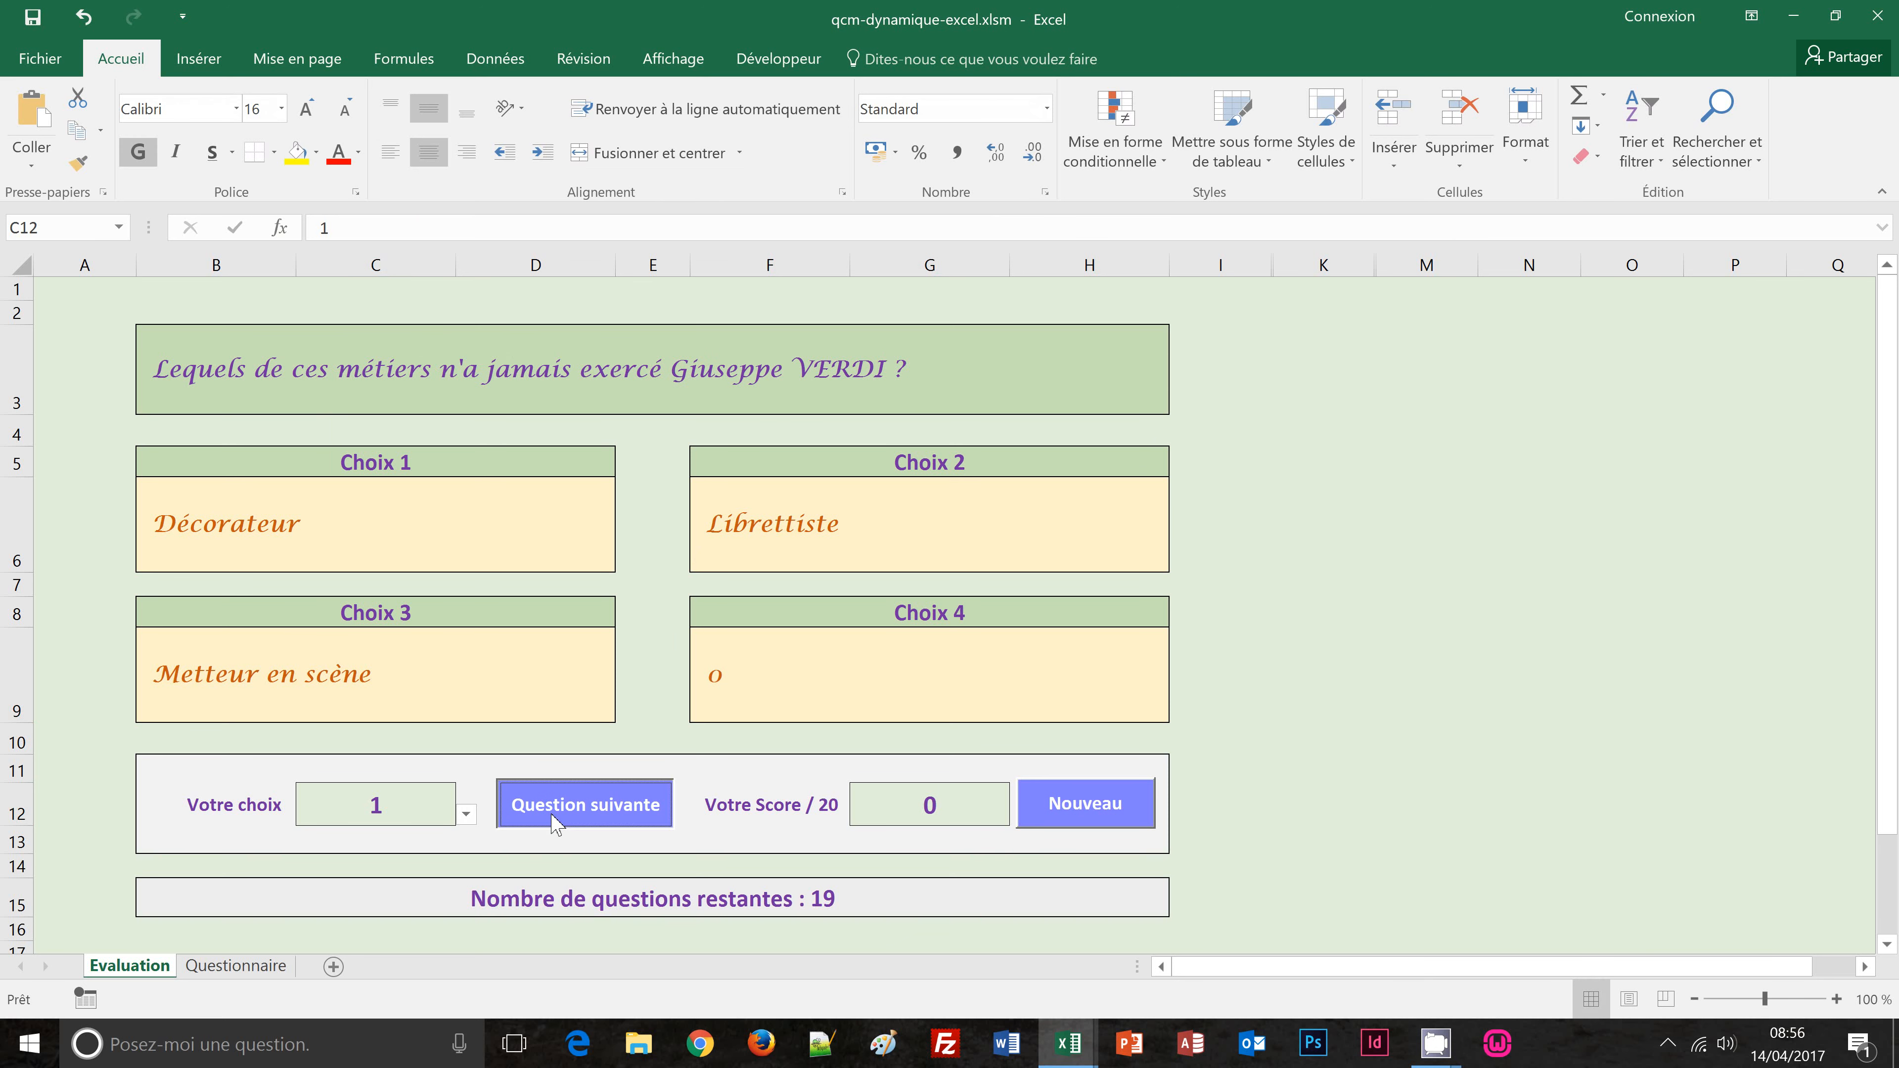
left_click(466, 814)
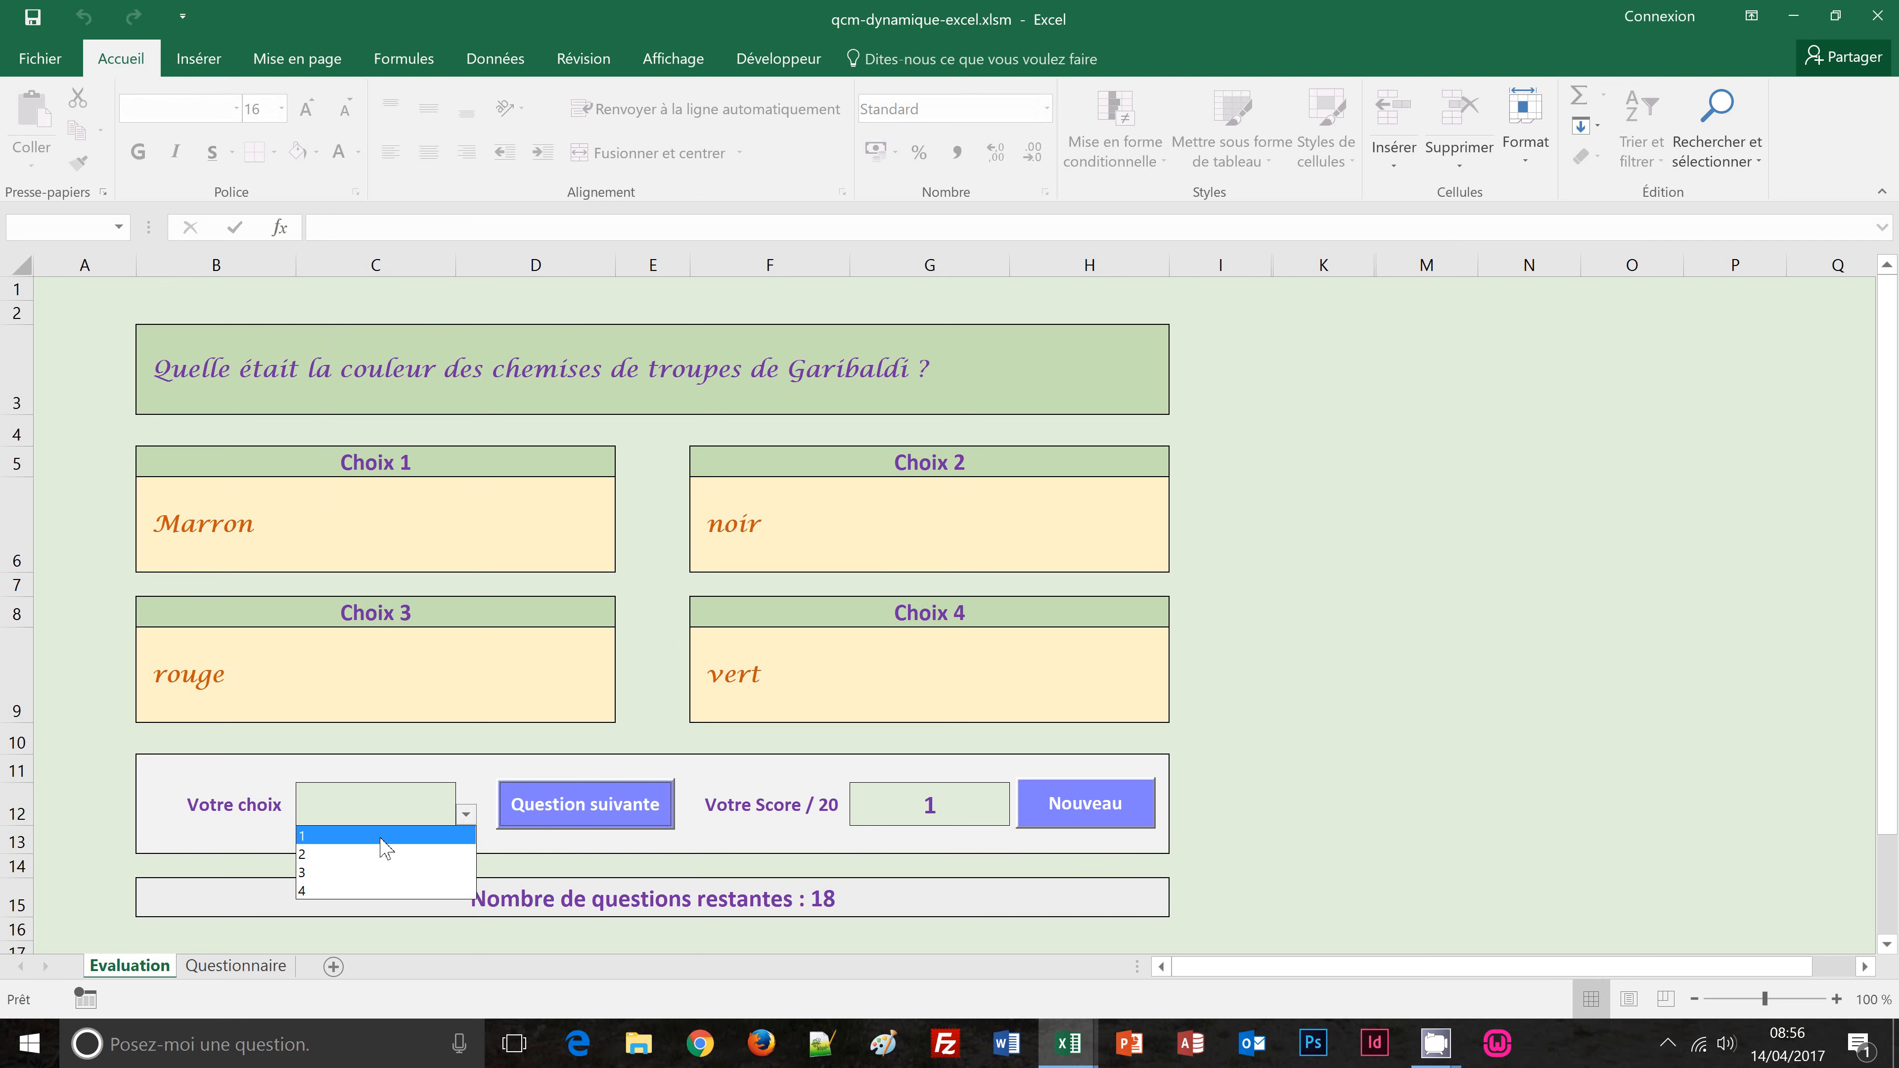
left_click(370, 872)
left_click(621, 821)
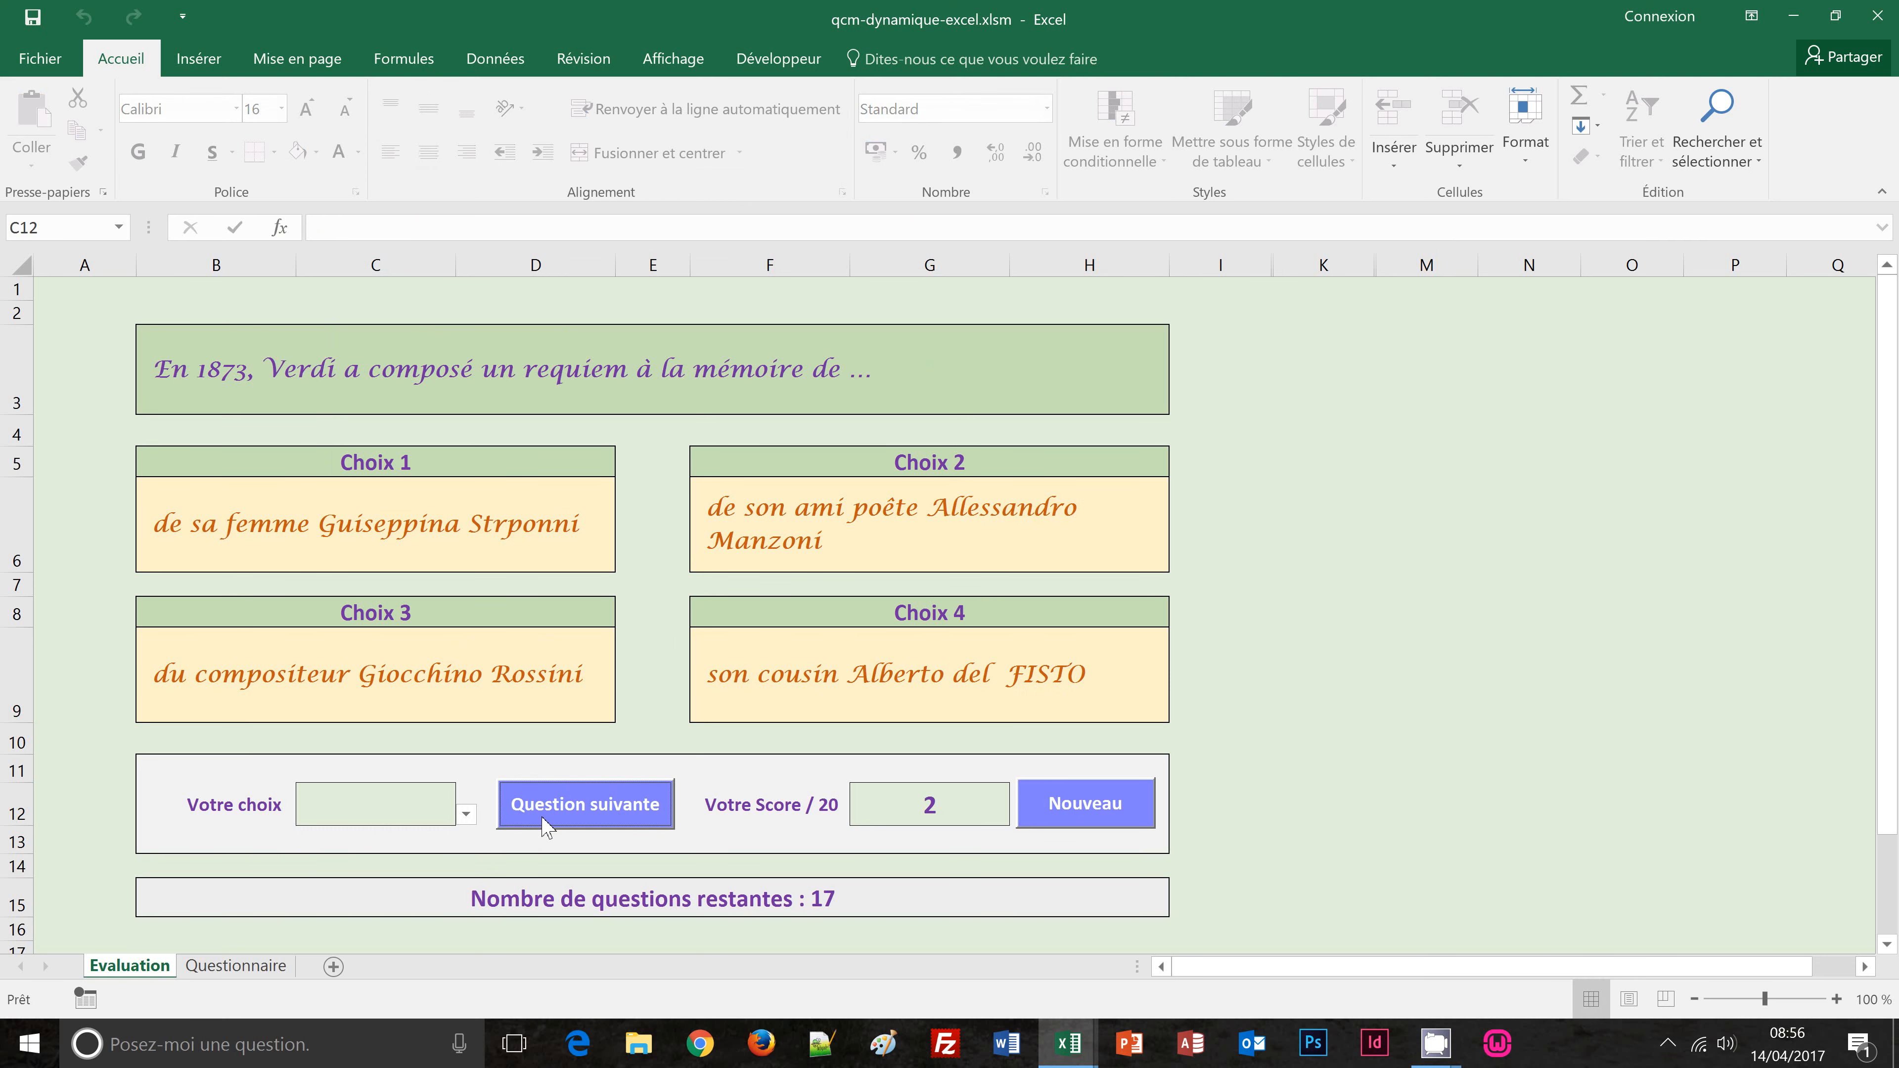
Step: Submit choice 3 for the 1873 requiem question, and choice 4 for the following one
left_click(466, 814)
left_click(404, 870)
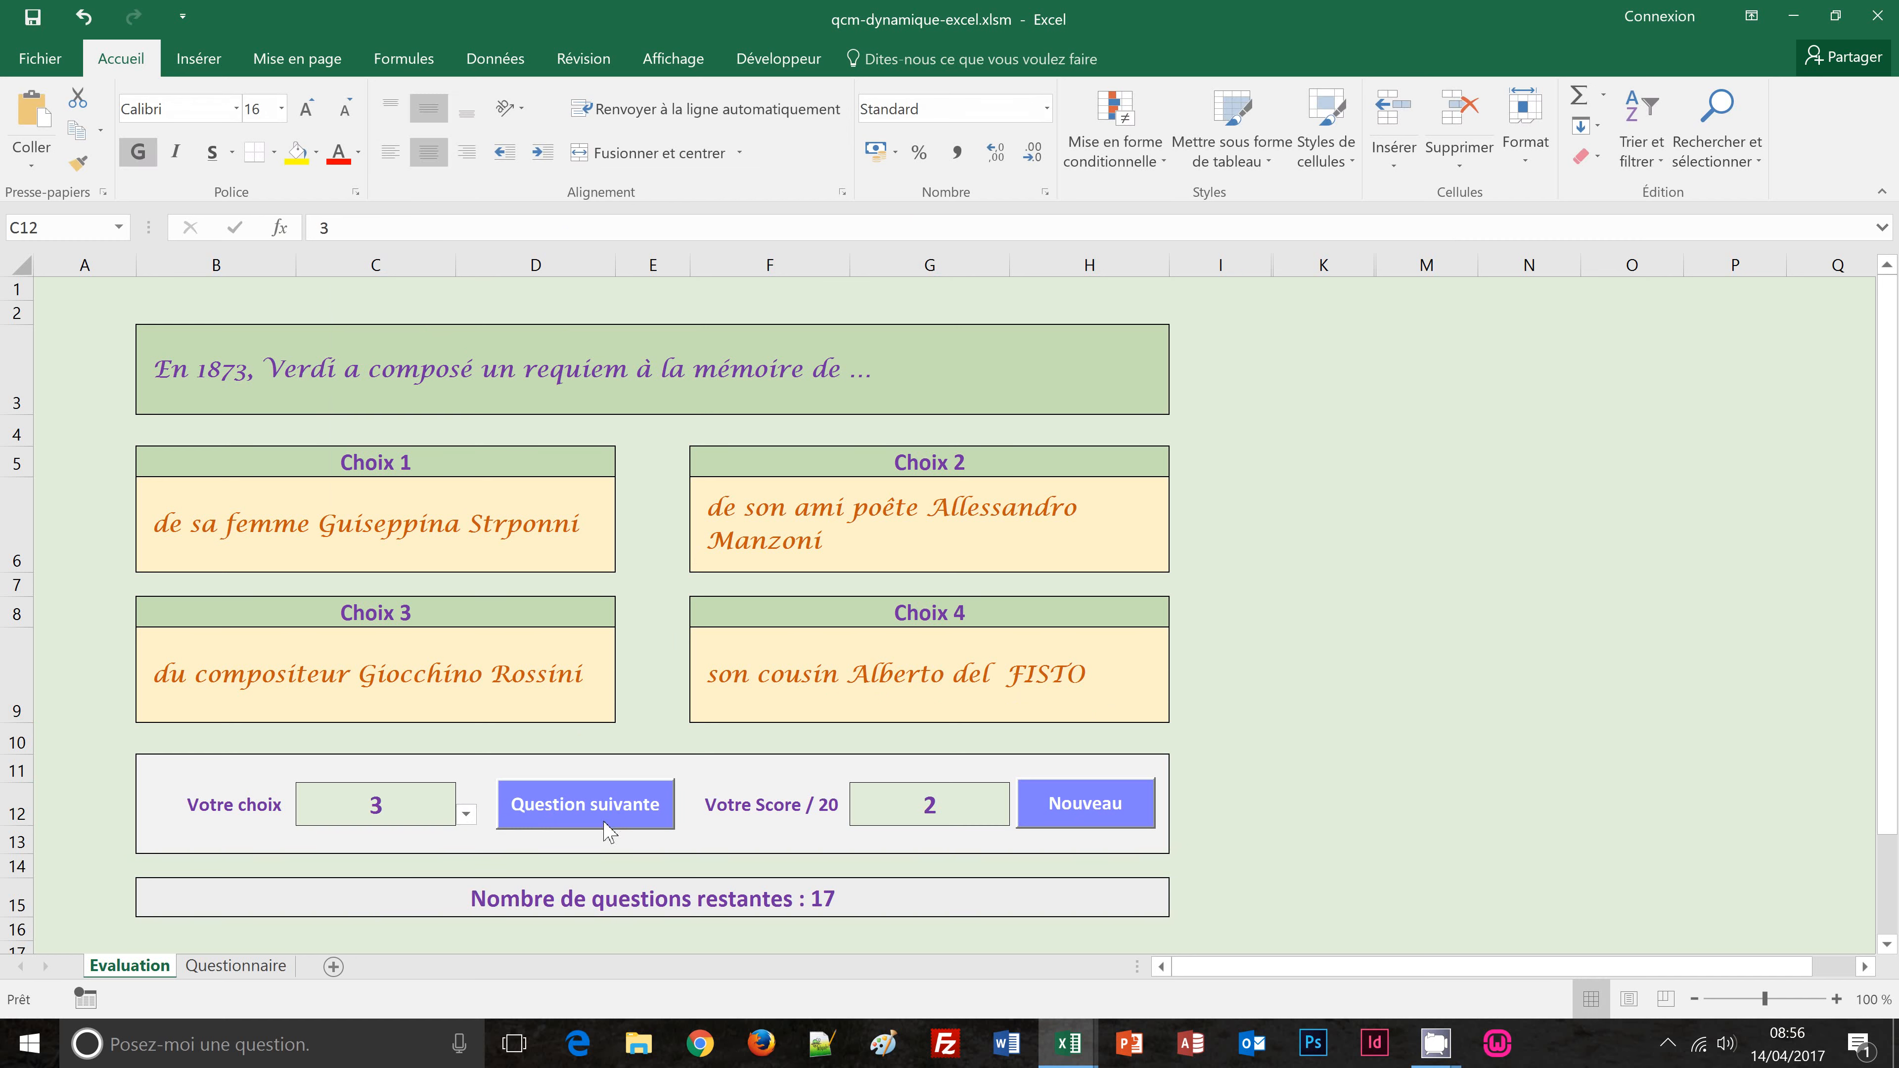
left_click(607, 819)
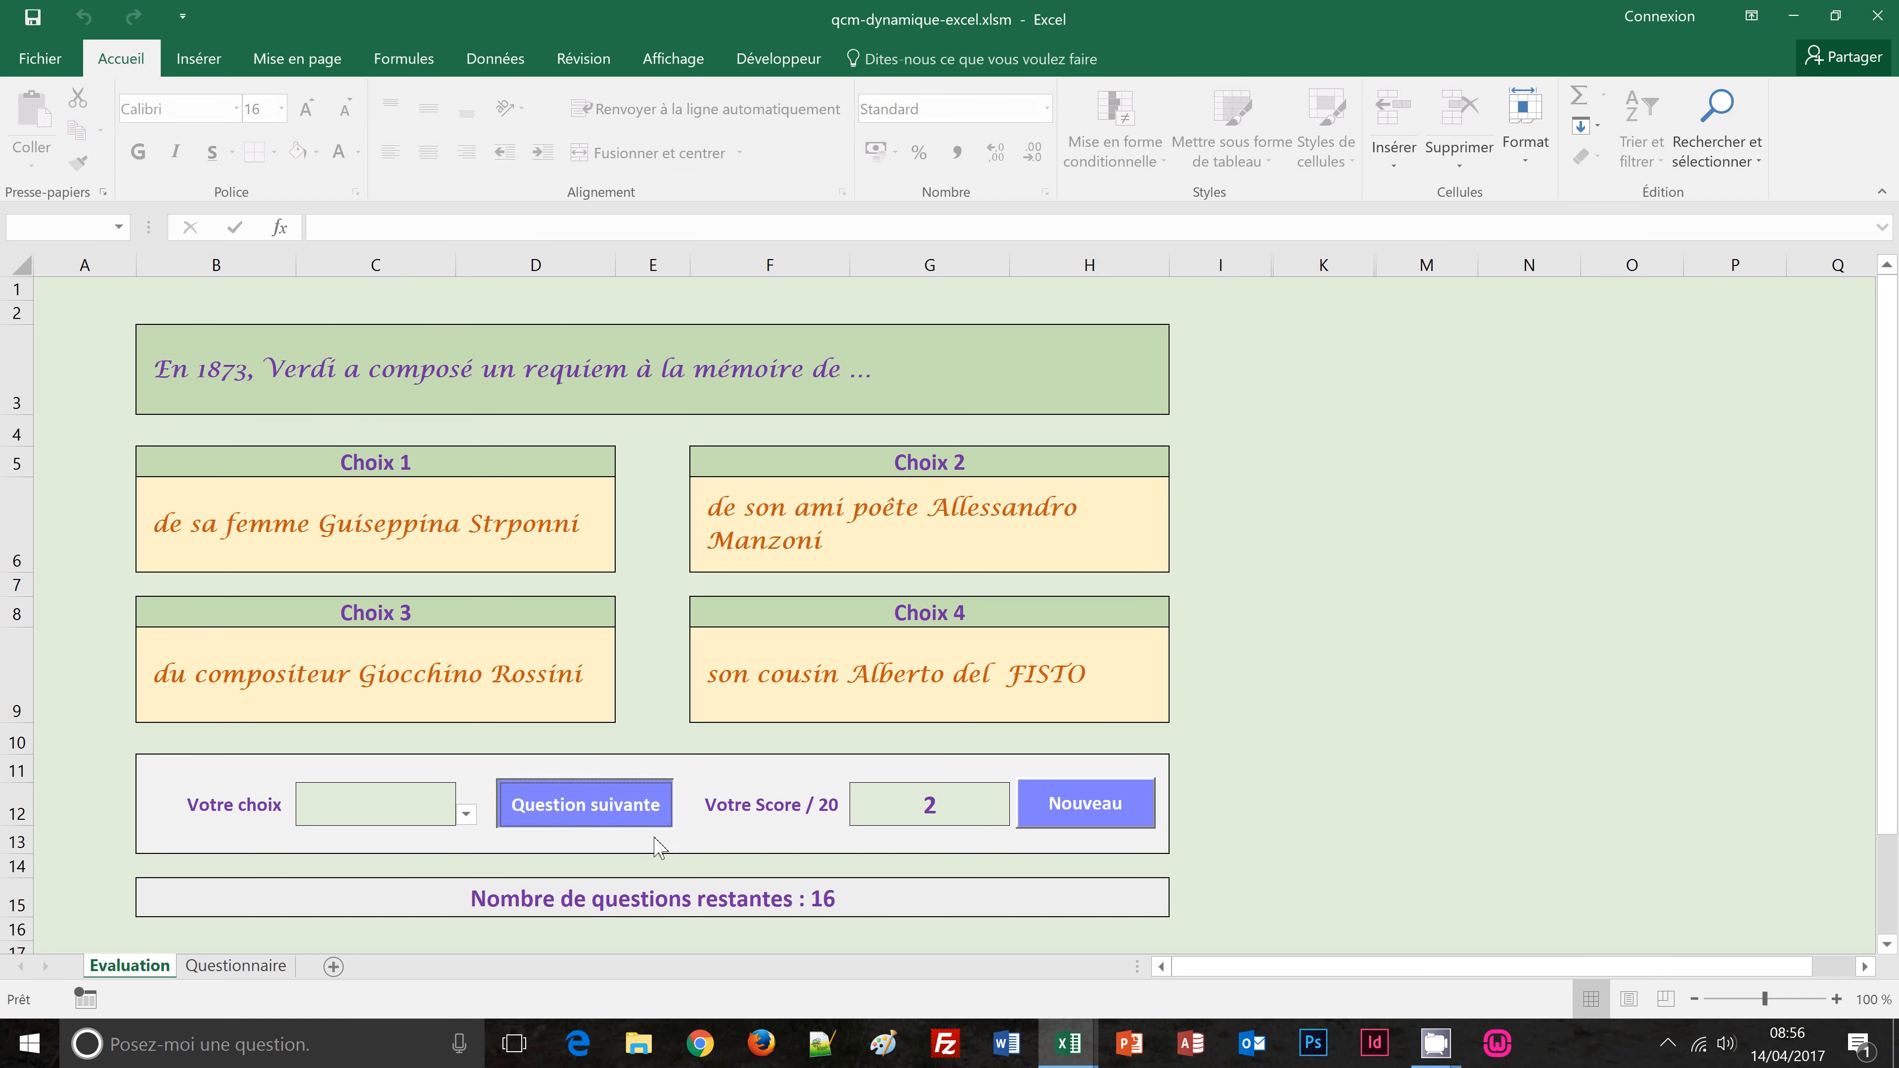
left_click(467, 816)
left_click(382, 891)
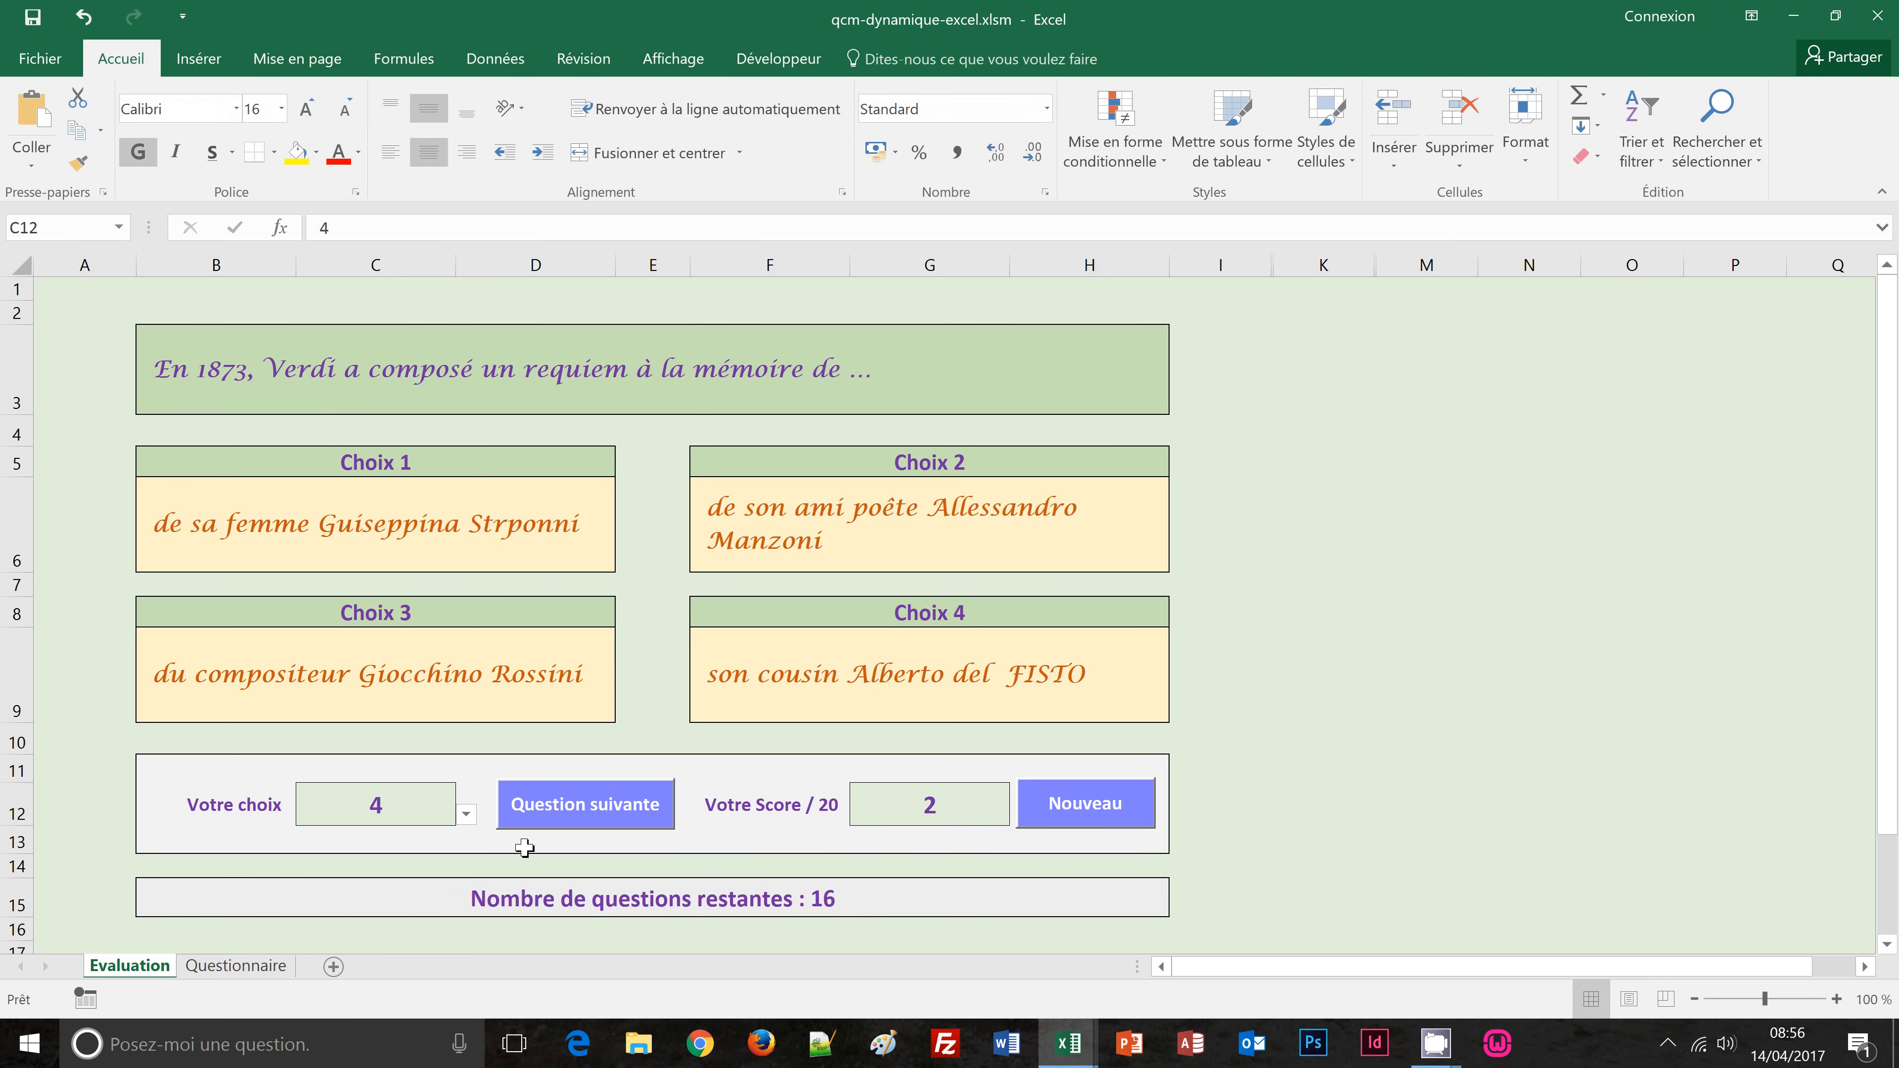
left_click(562, 816)
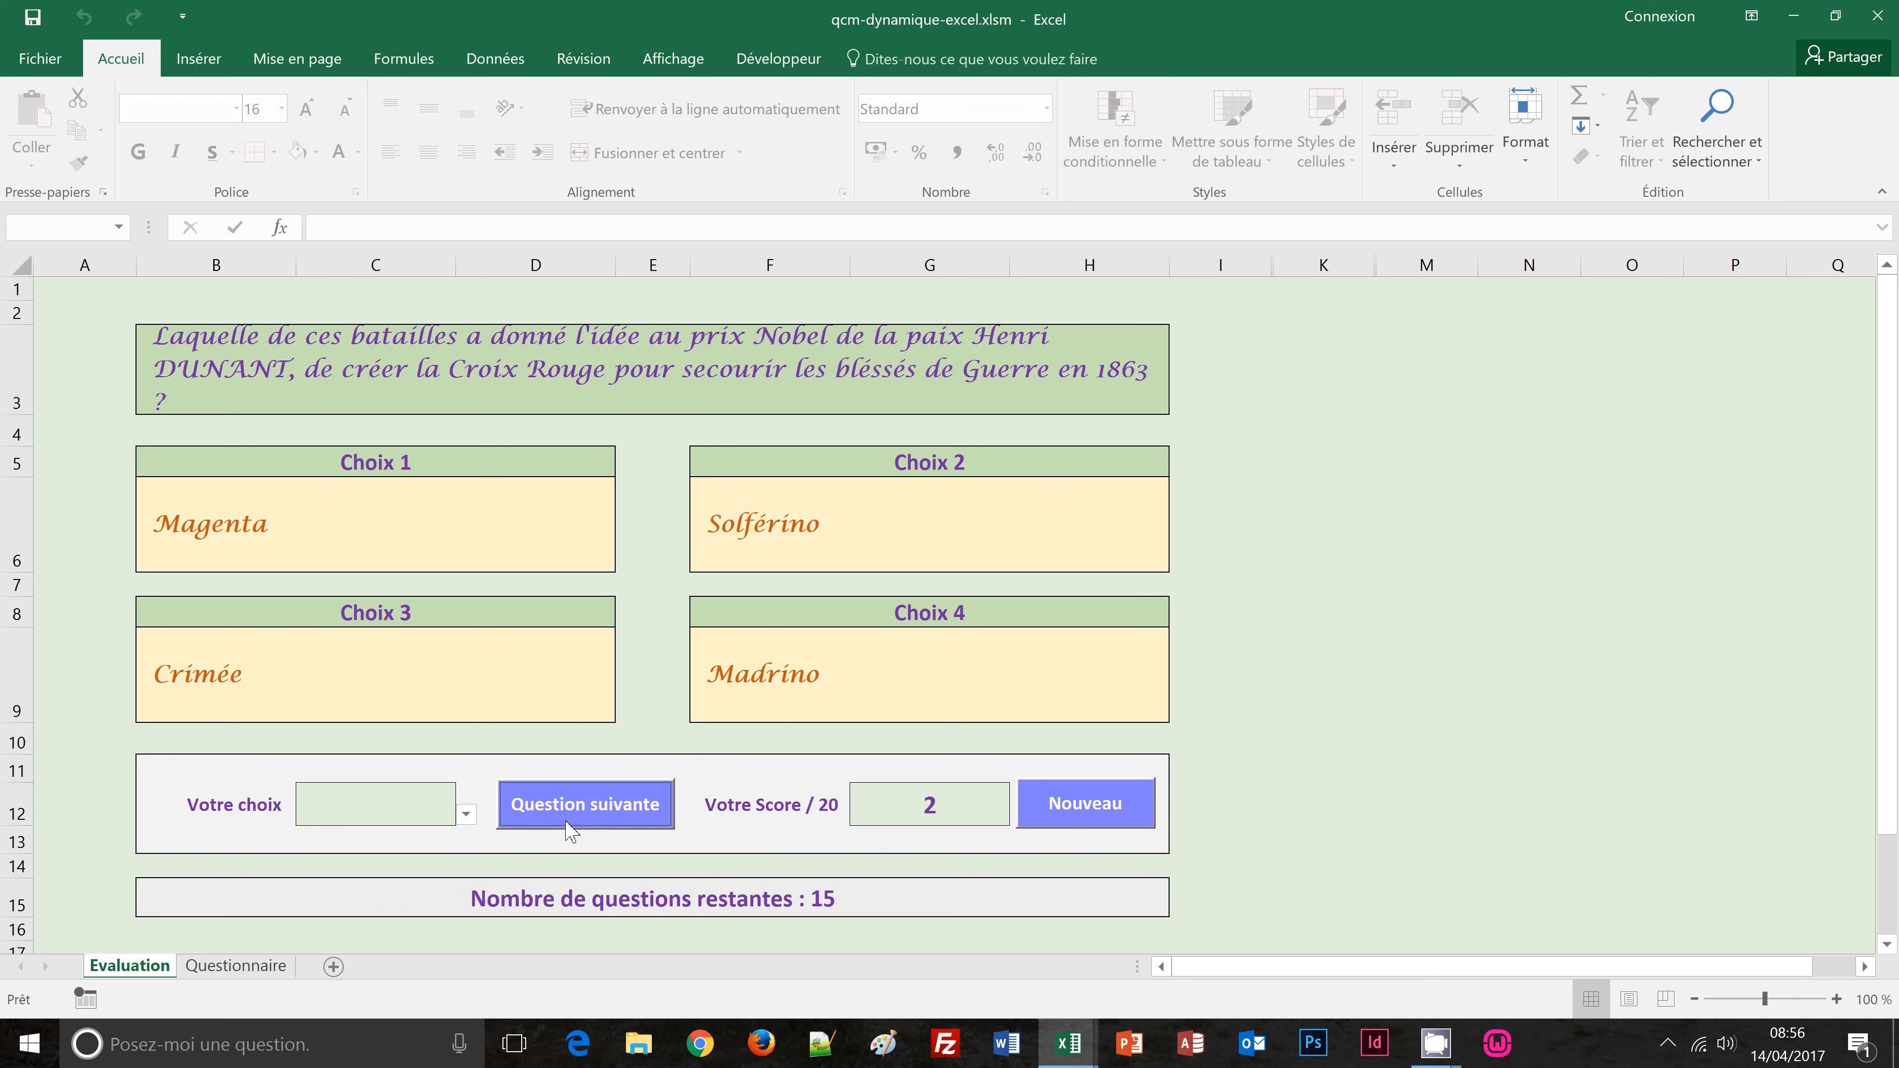
Step: Submit choice 1 for the question about the battle that inspired the Red Cross
left_click(465, 815)
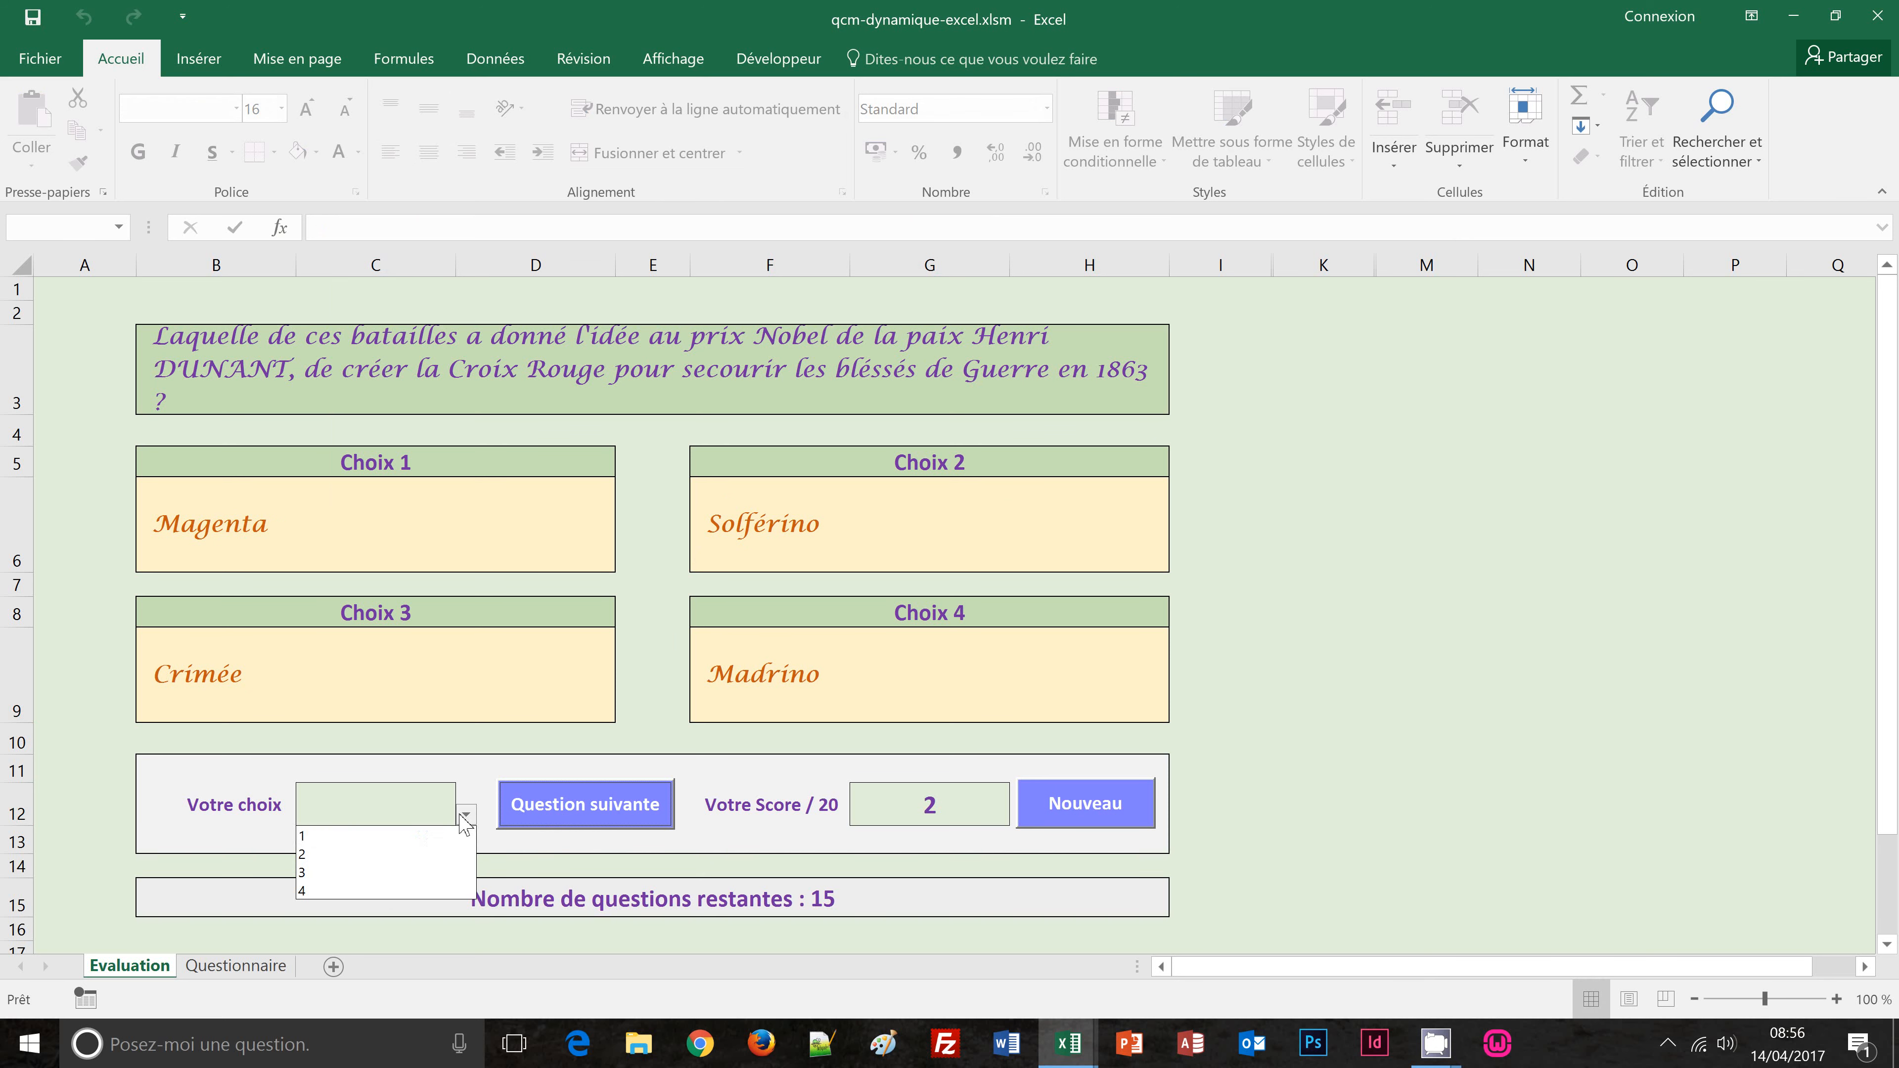
left_click(424, 836)
left_click(586, 826)
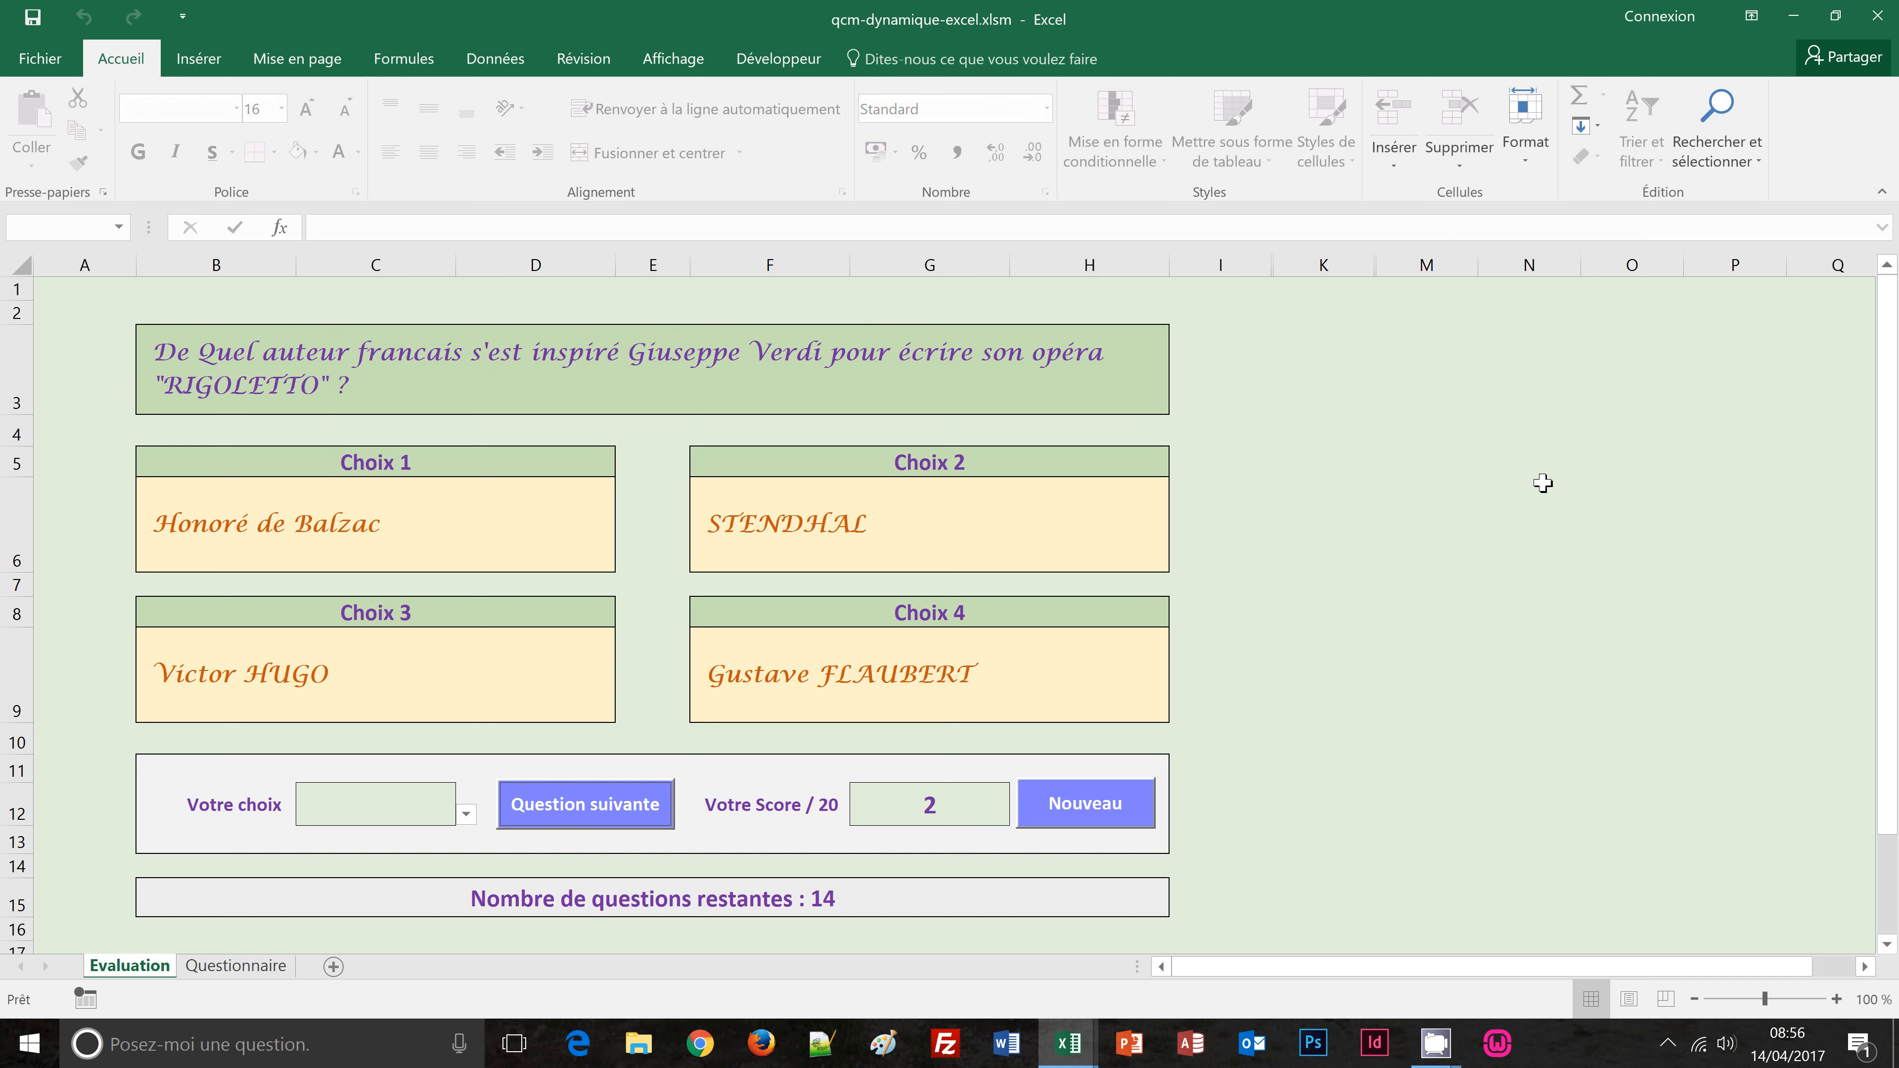
Step: Clear the formula from the Choix 2 answer cell F6 on the Evaluation sheet
left_click(842, 527)
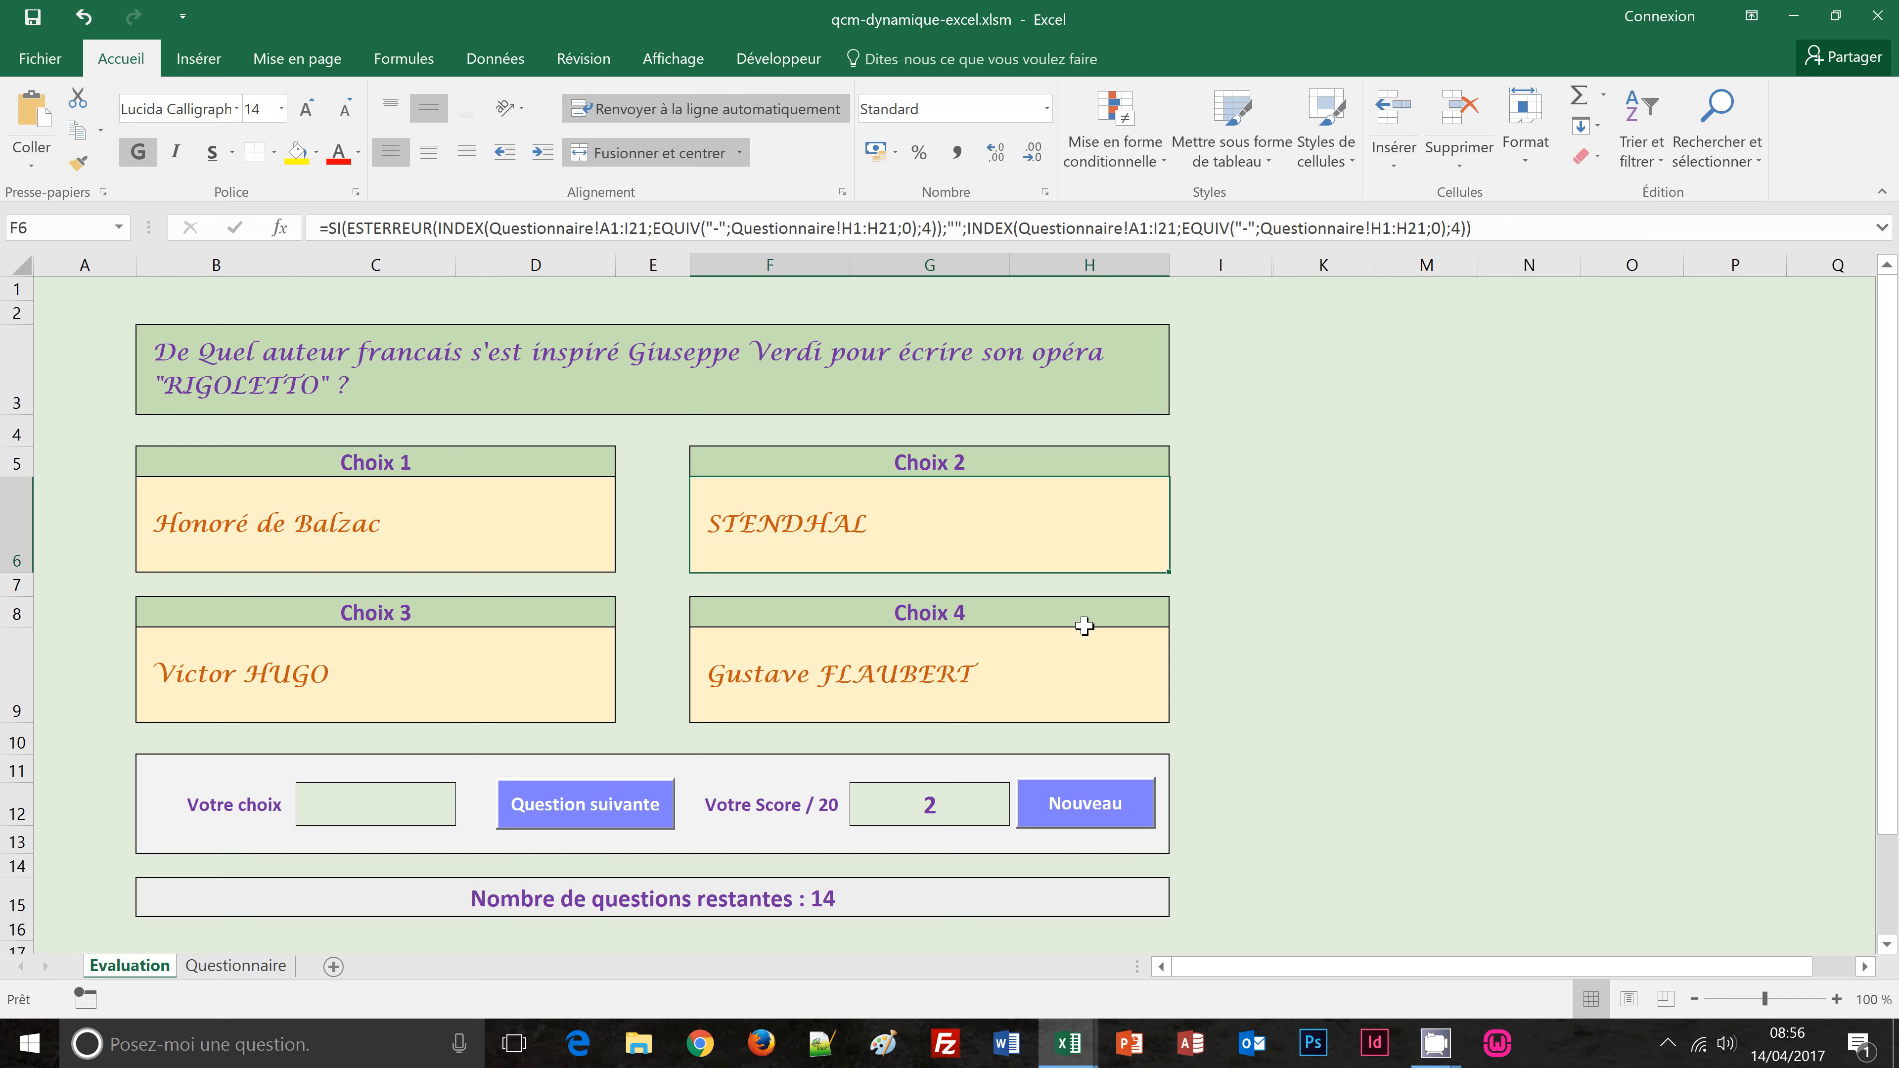
key("Delete")
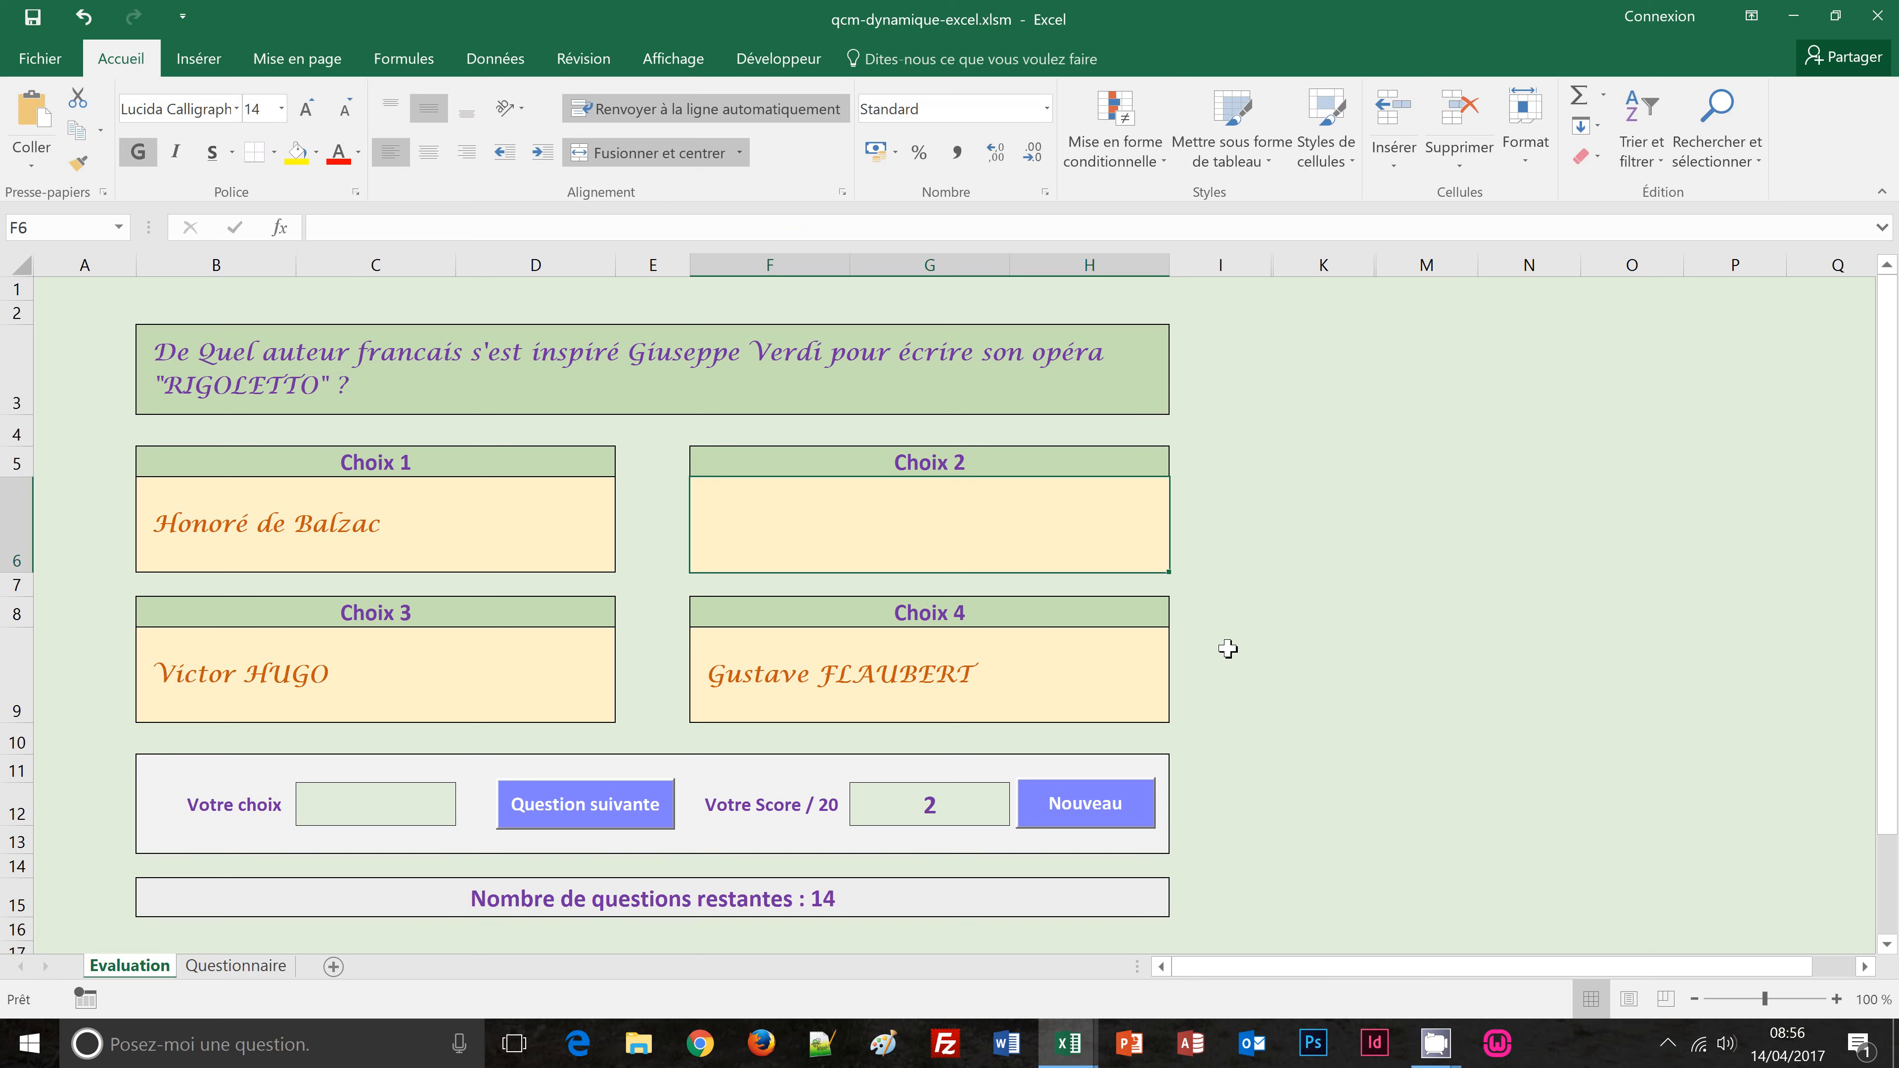
Step: Undo the clearing of the Choix 2 formula in F6 and hide the Questionnaire sheet
key("ctrl+z")
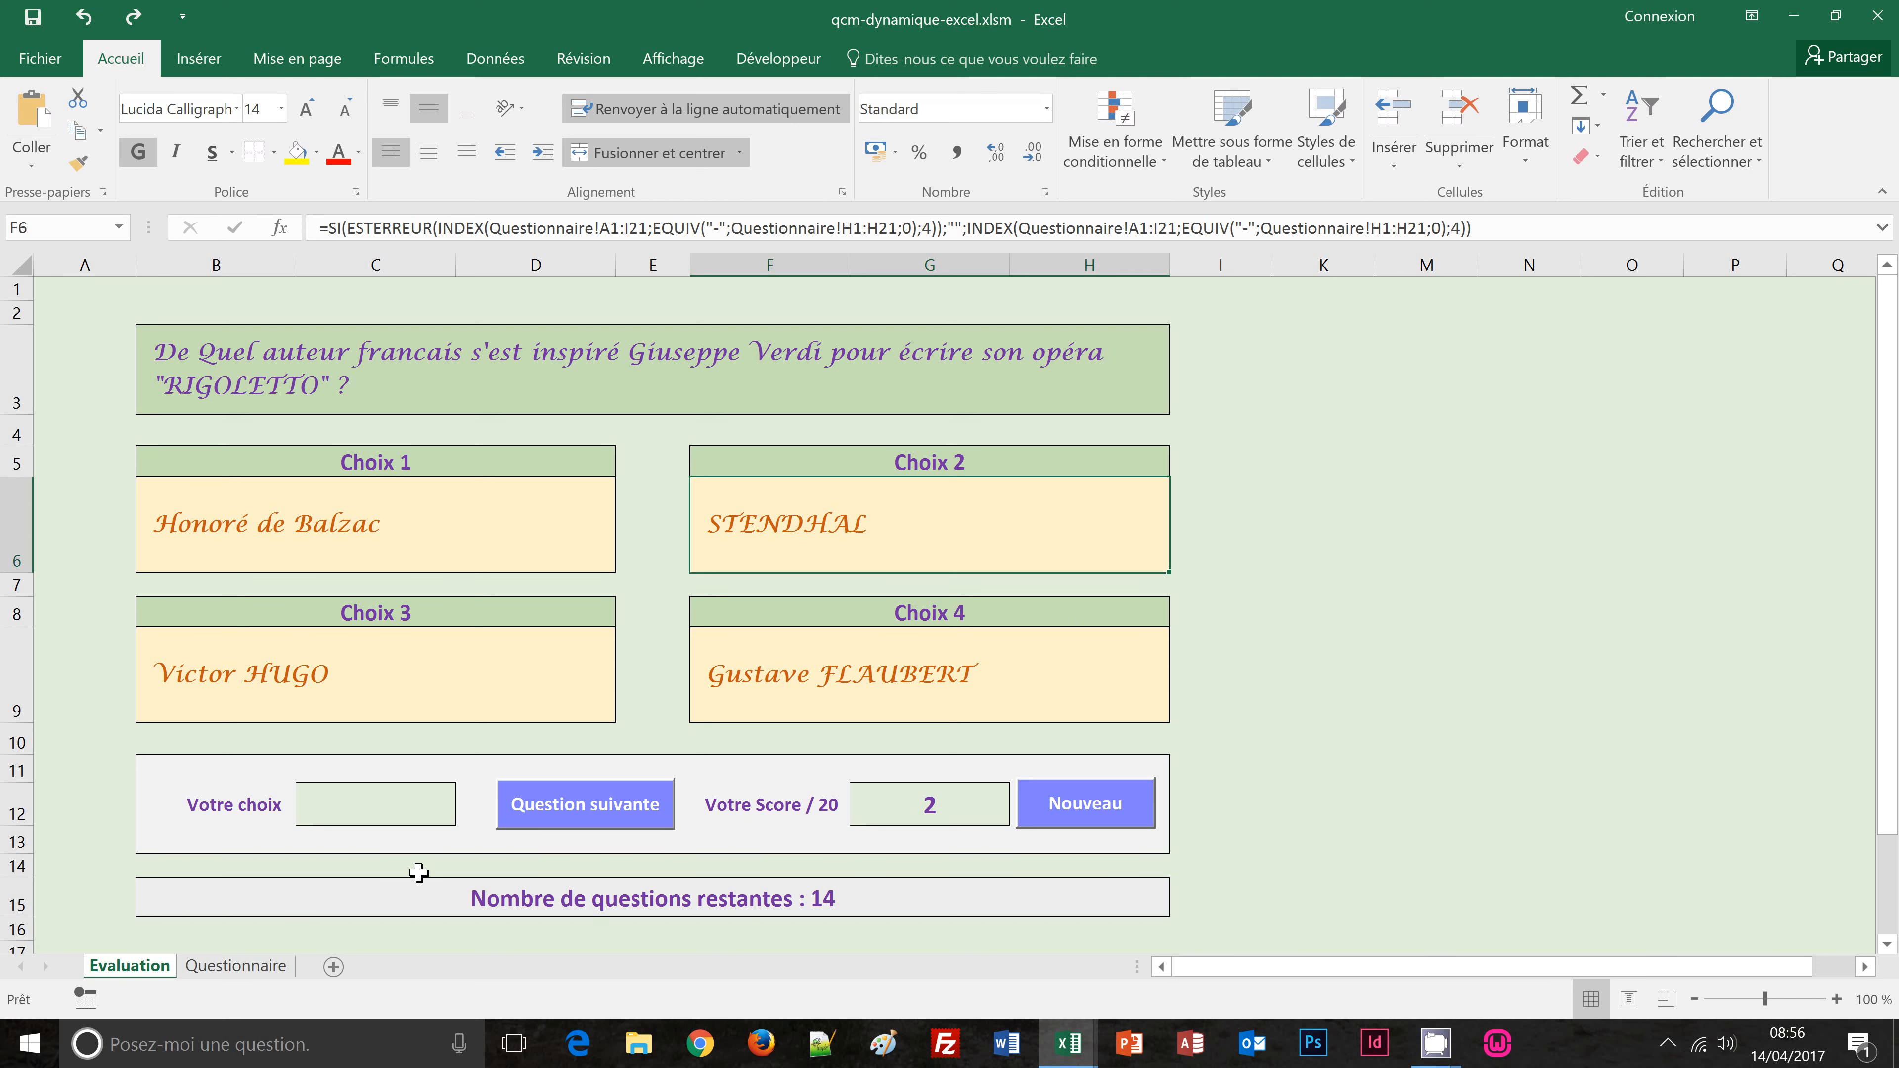
left_click(238, 967)
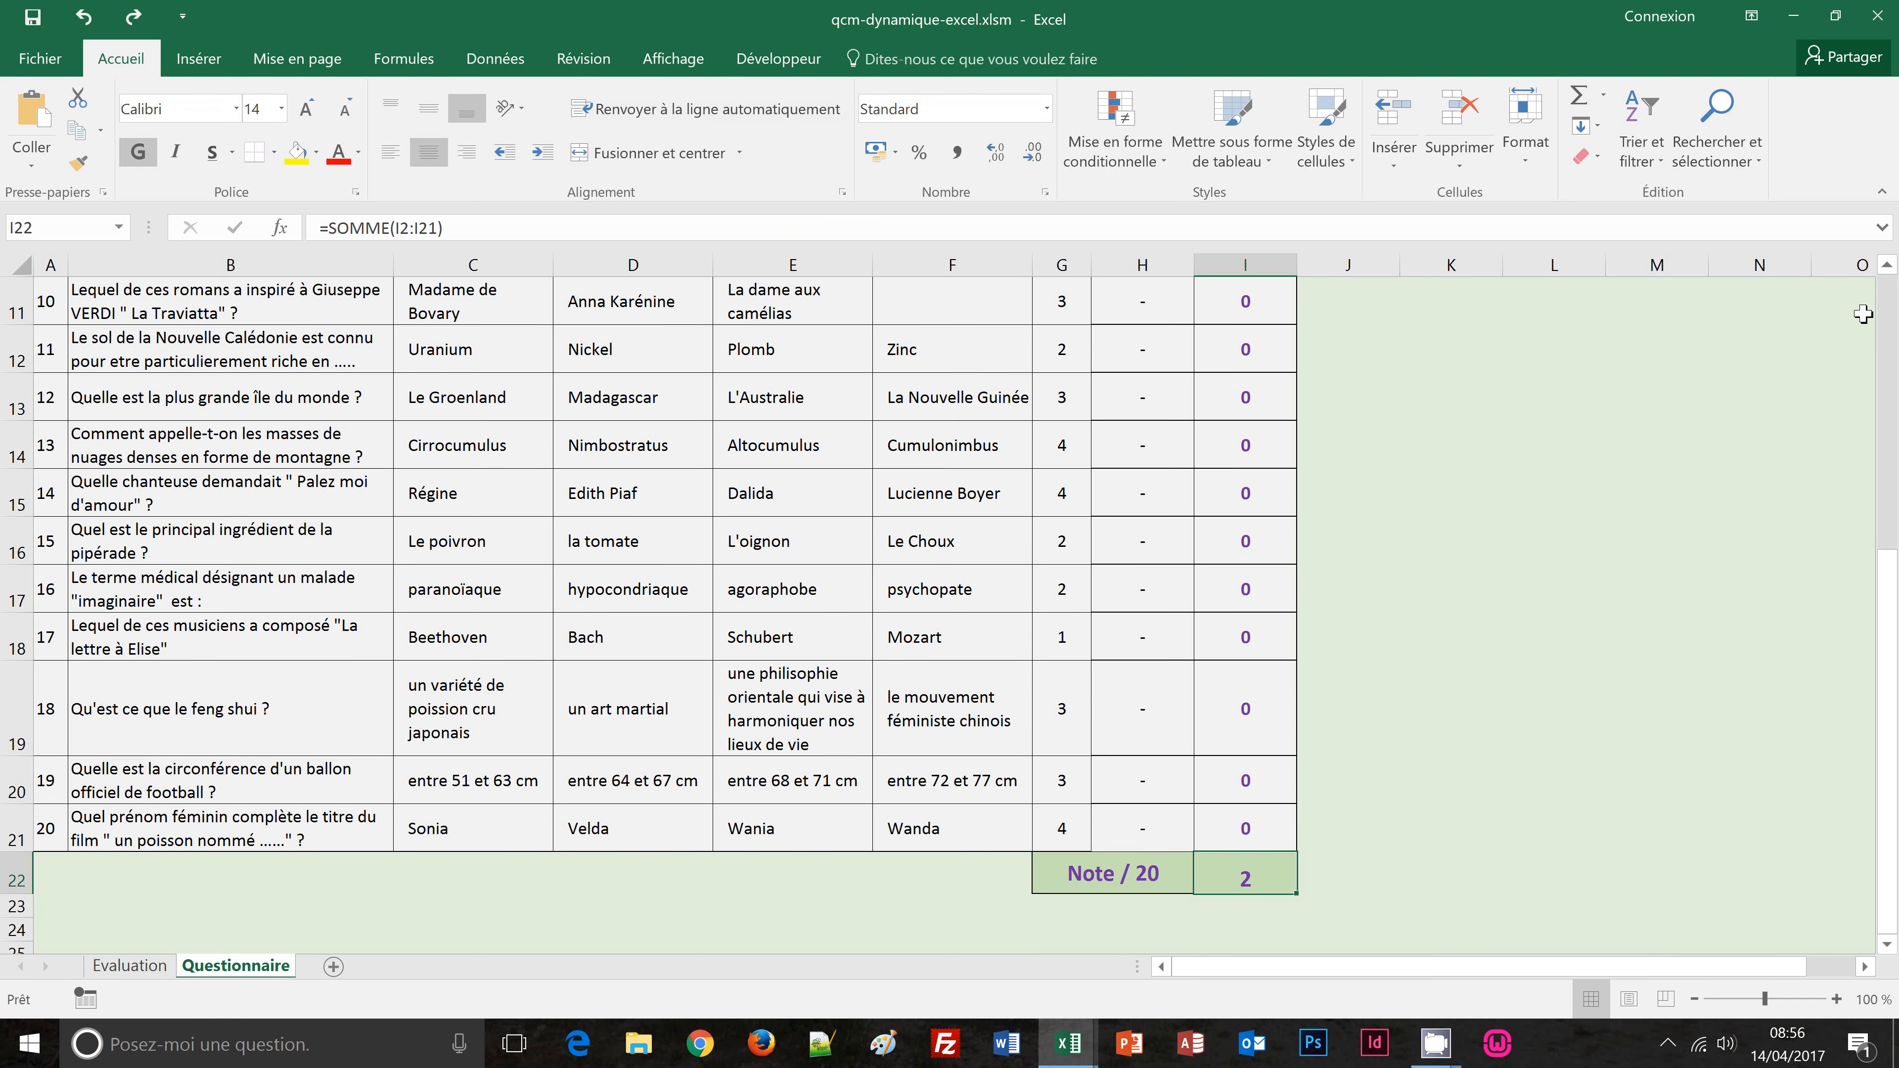
left_click(1889, 307)
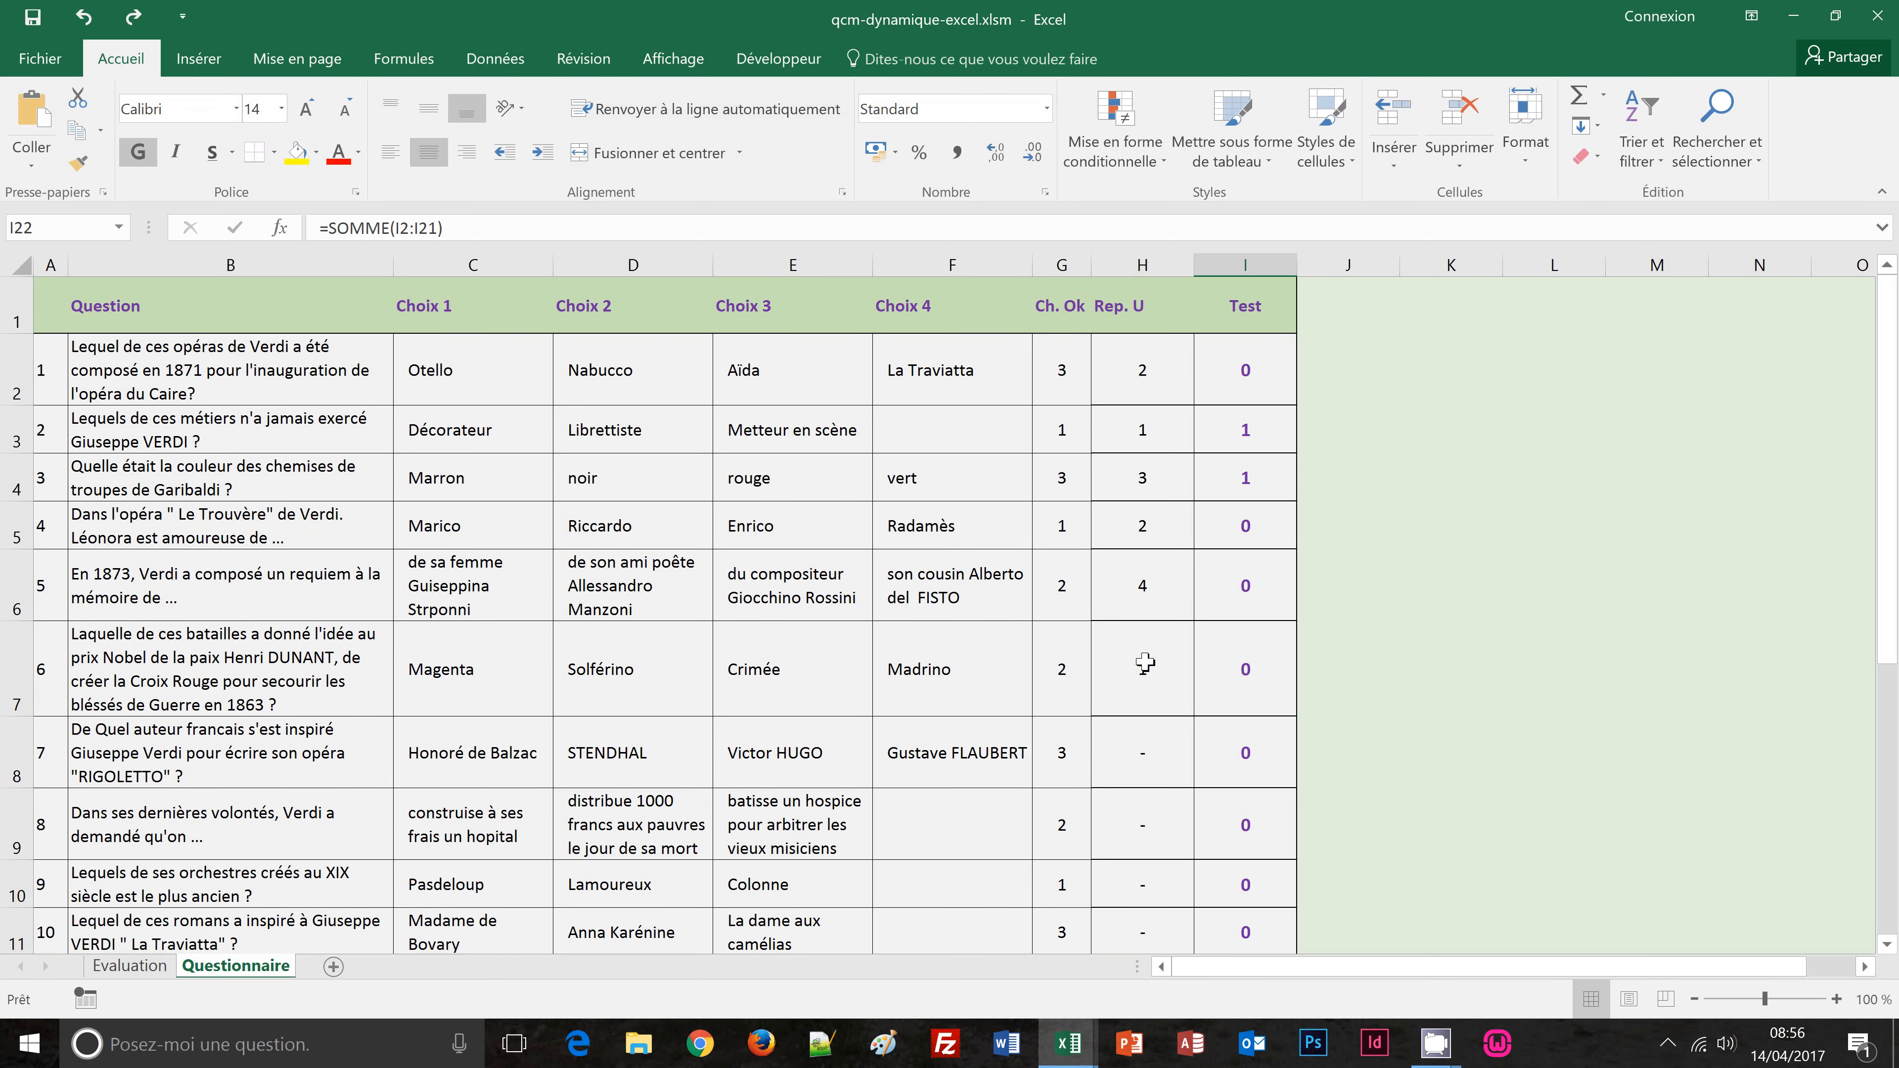
right_click(263, 969)
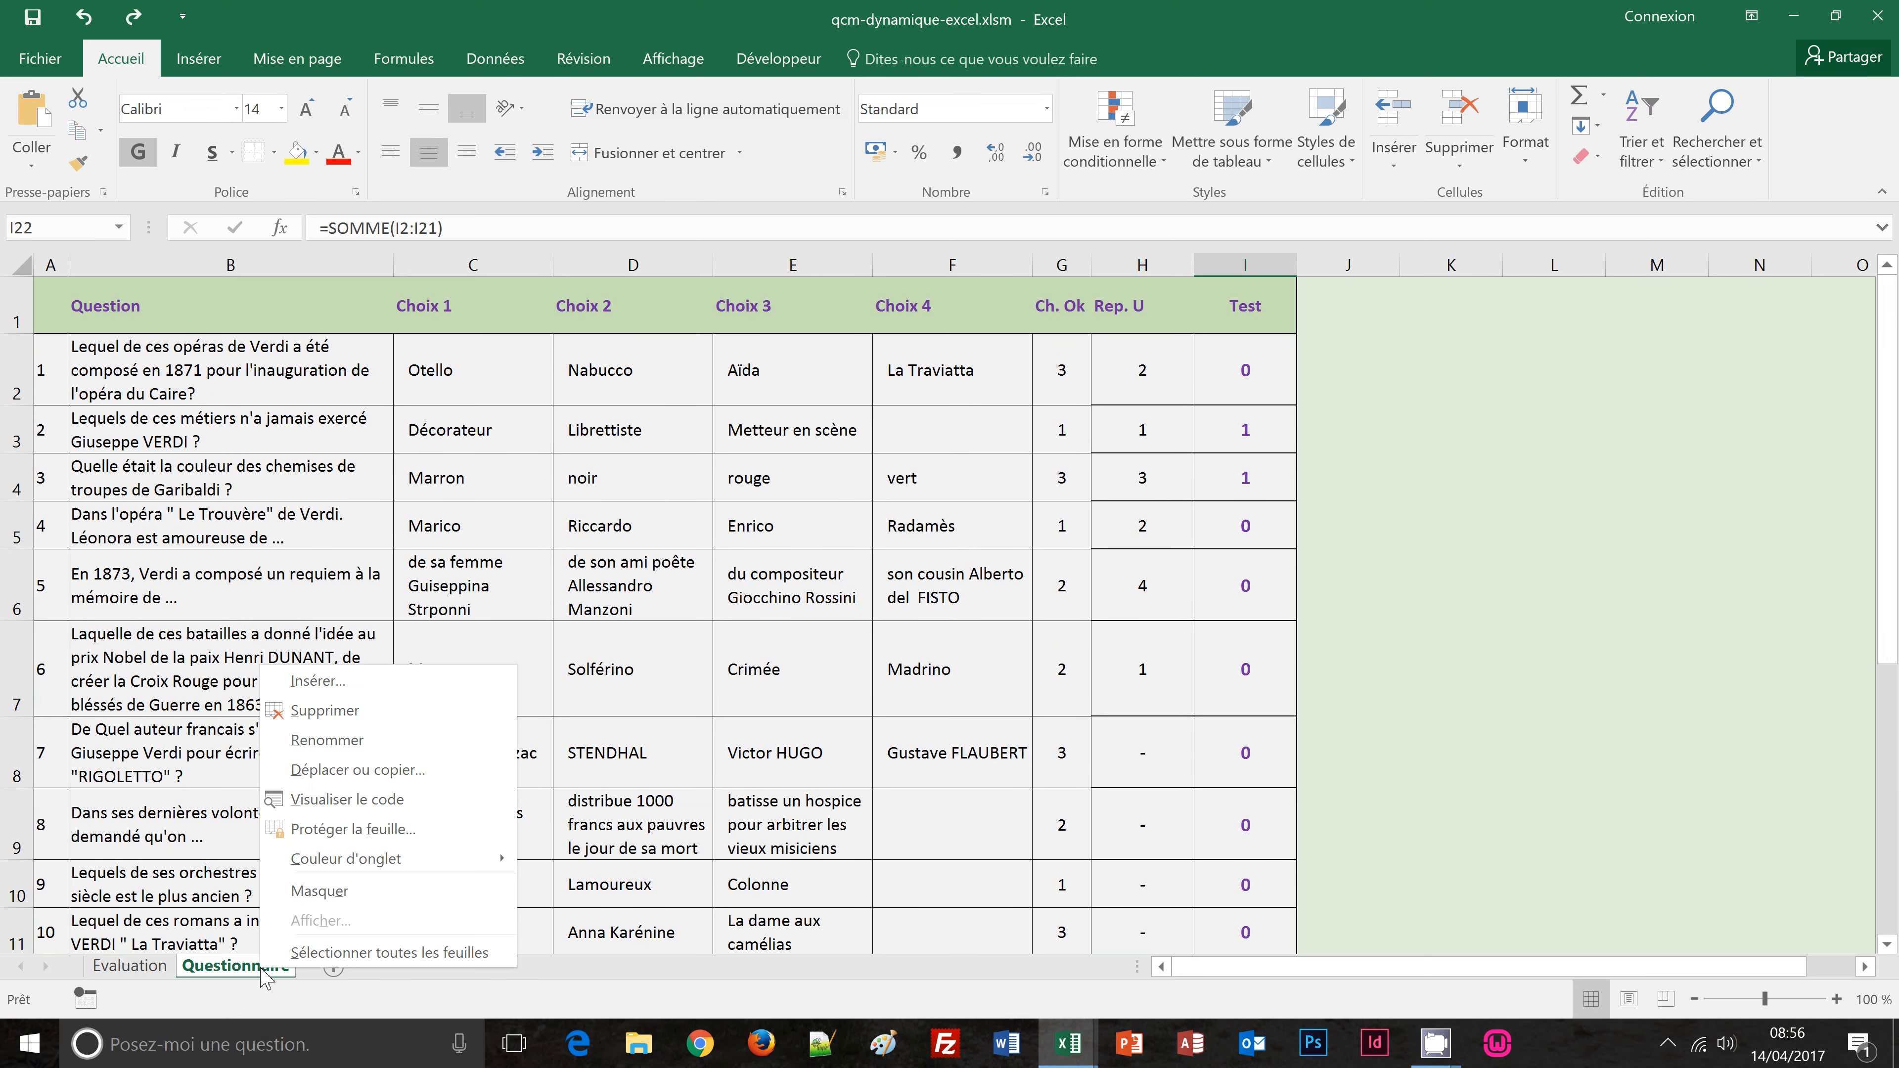
left_click(341, 892)
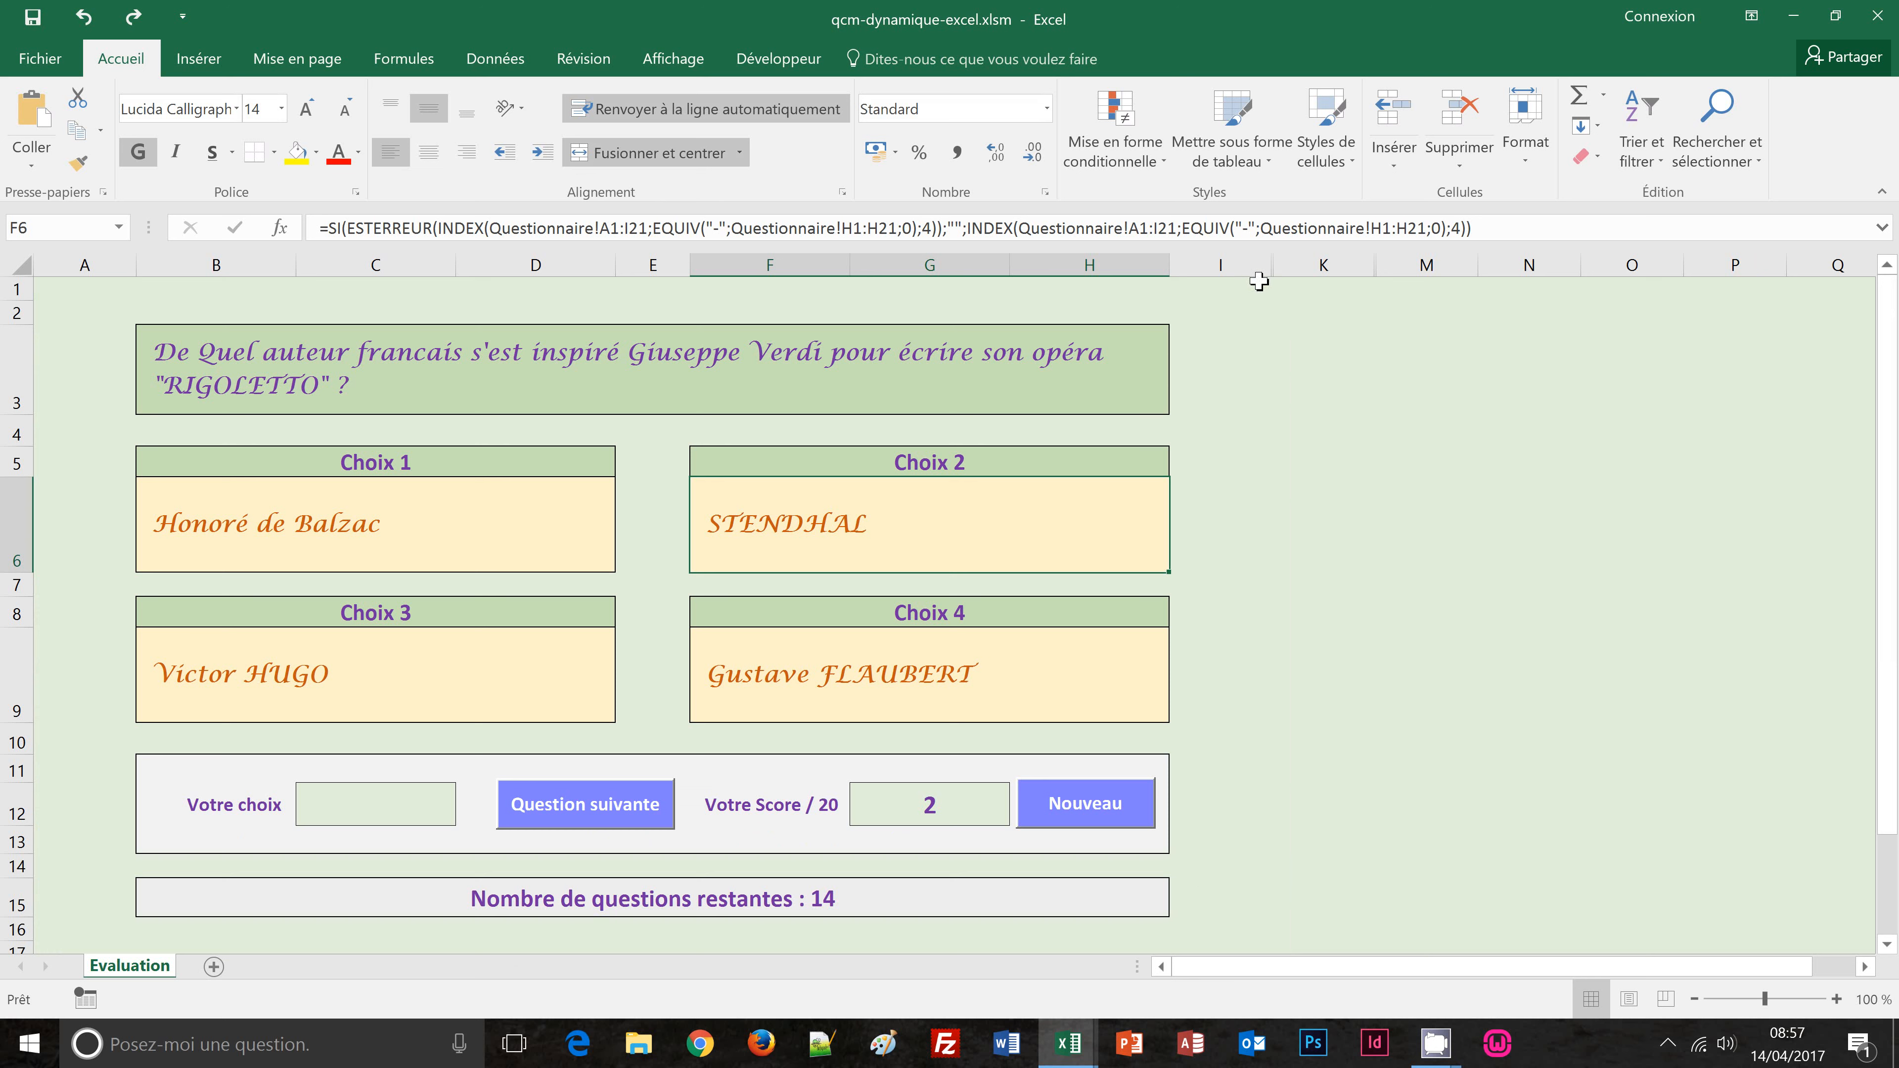
Step: Unhide column J between columns I and K on the Evaluation sheet and start a new quiz
left_click_drag(1234, 266, 1285, 265)
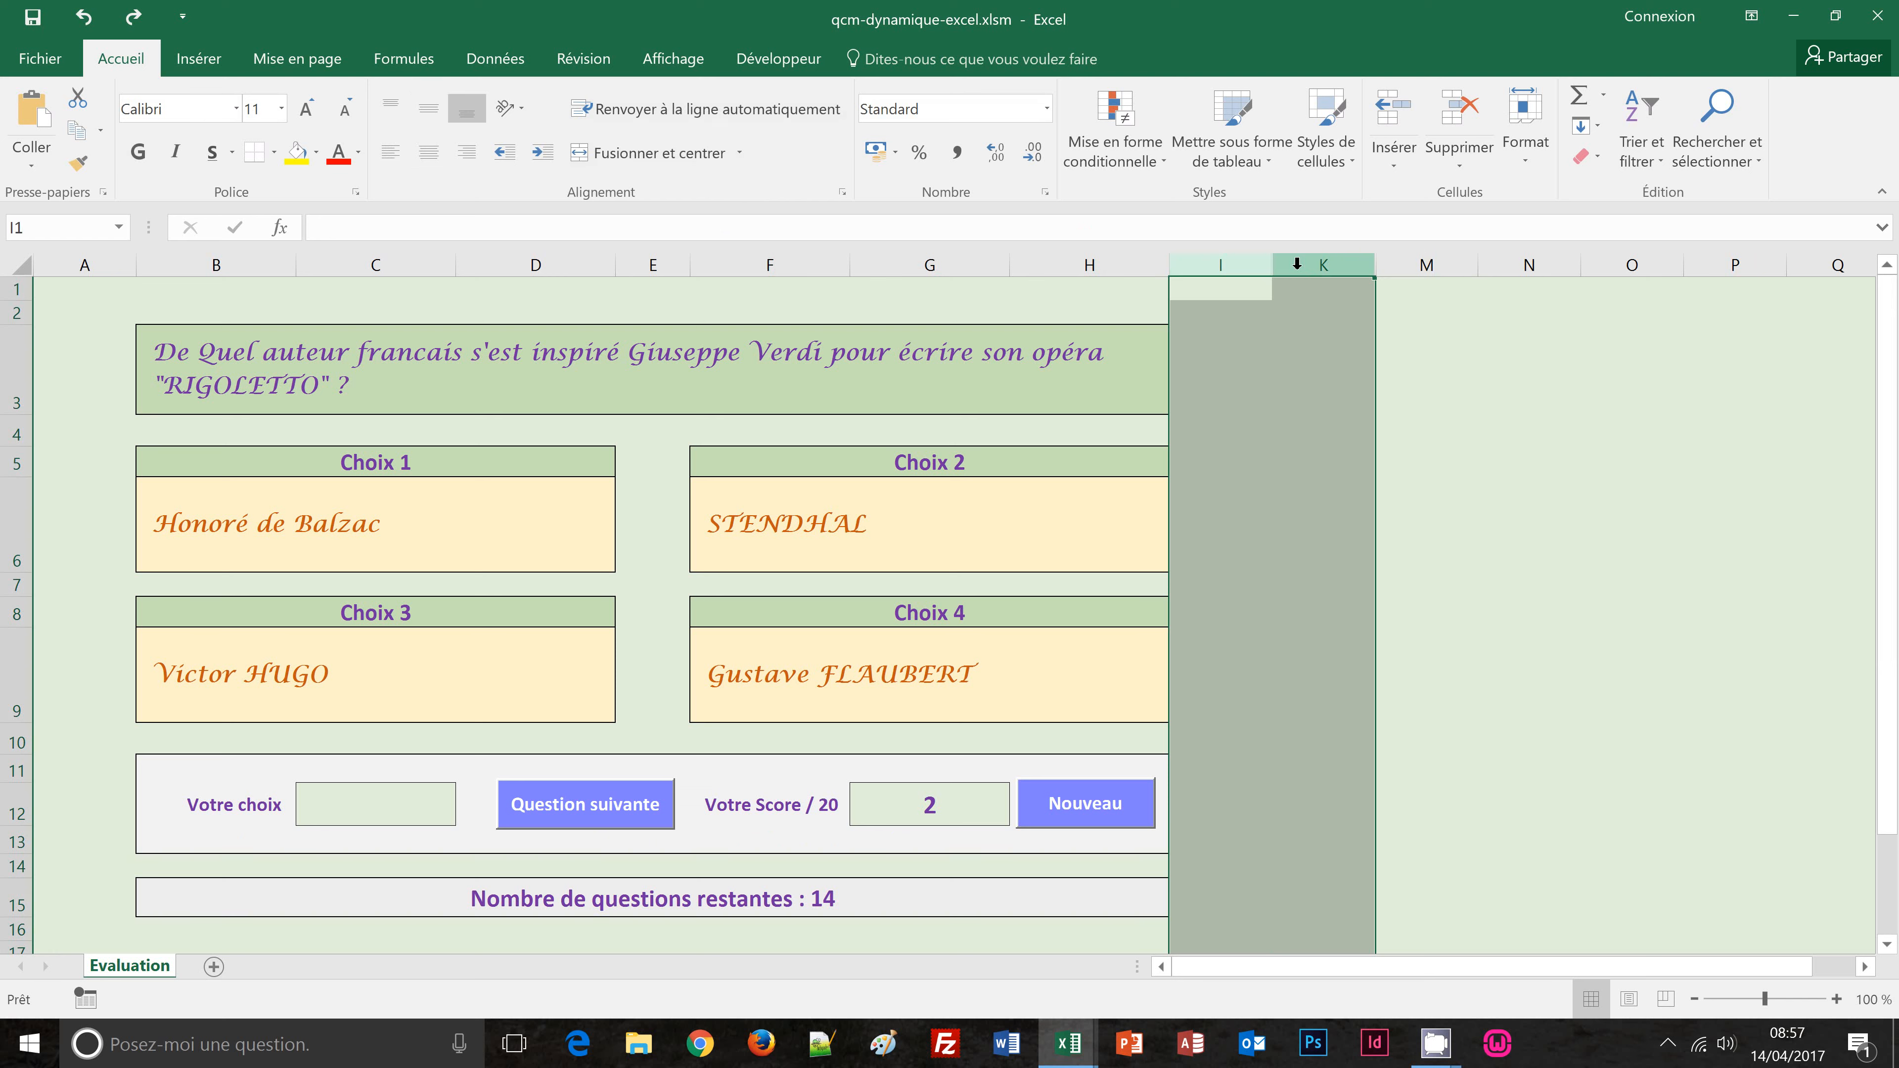
right_click(1297, 266)
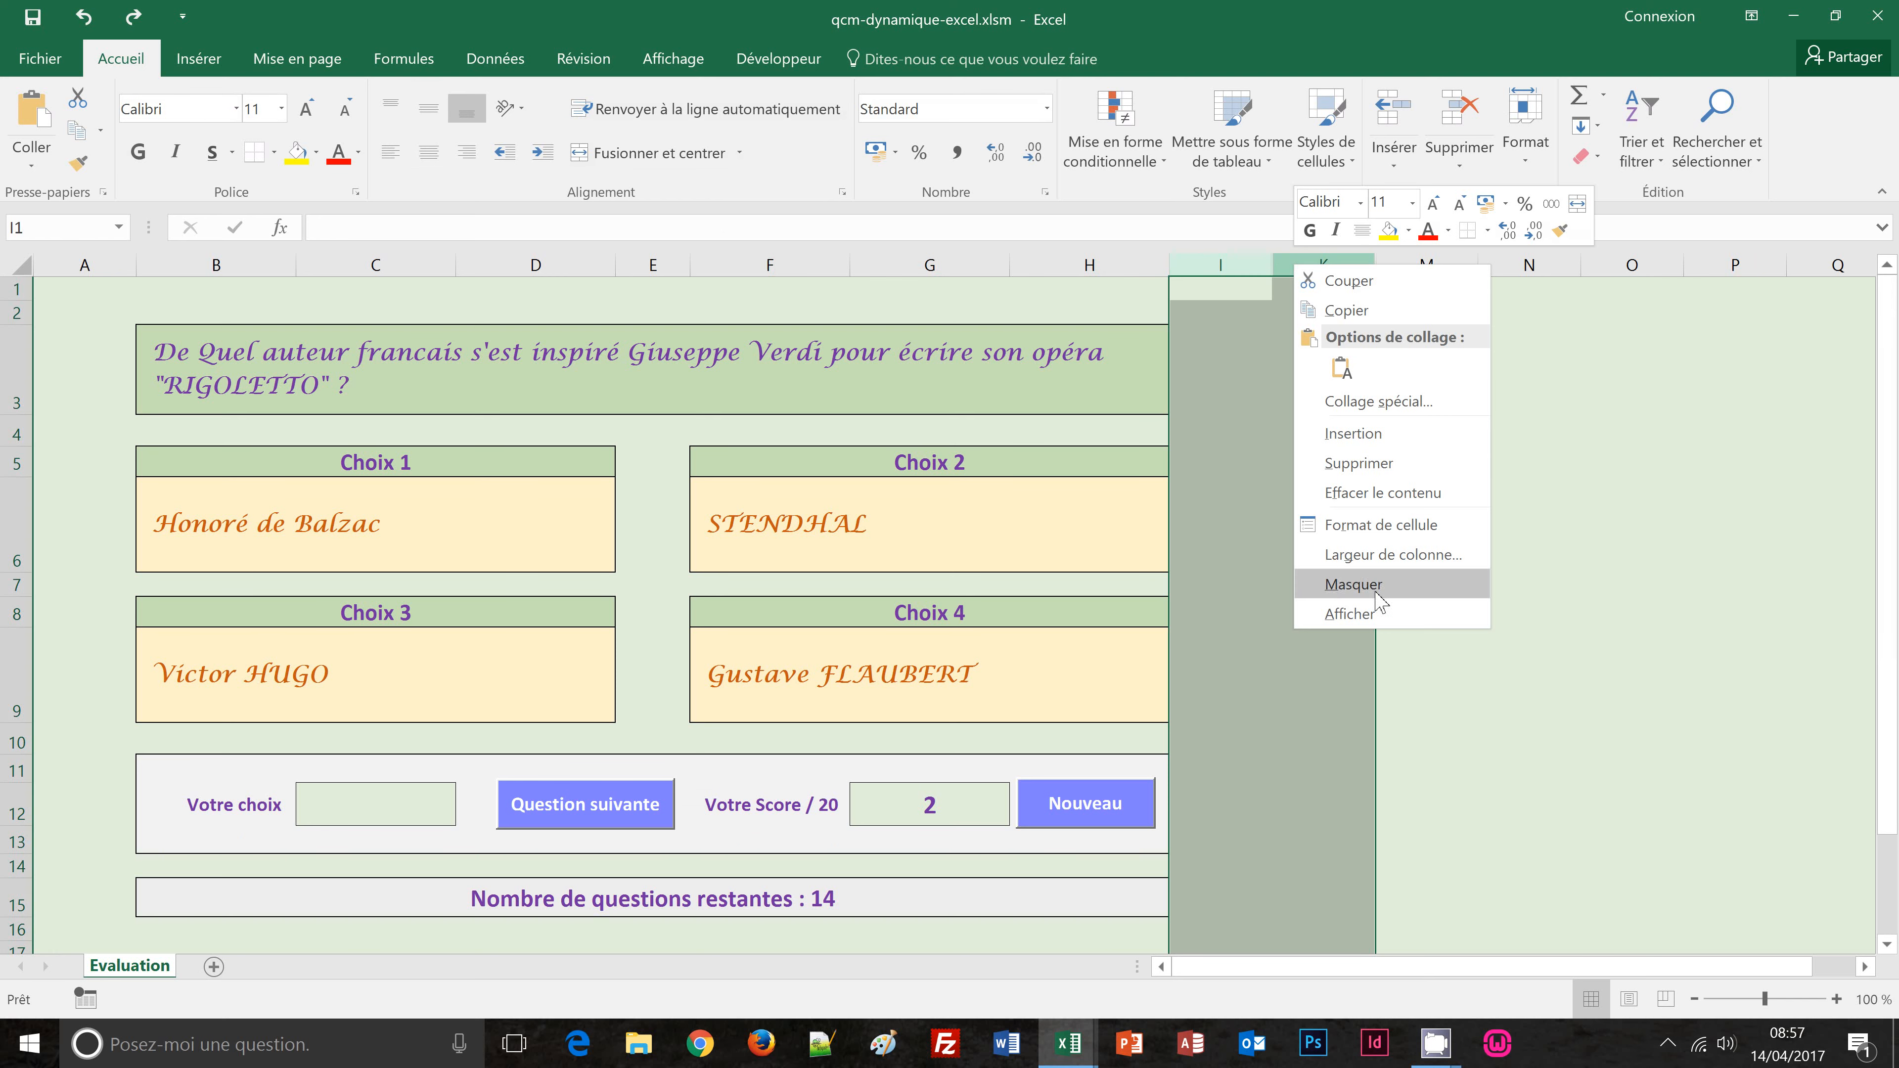
left_click(1376, 615)
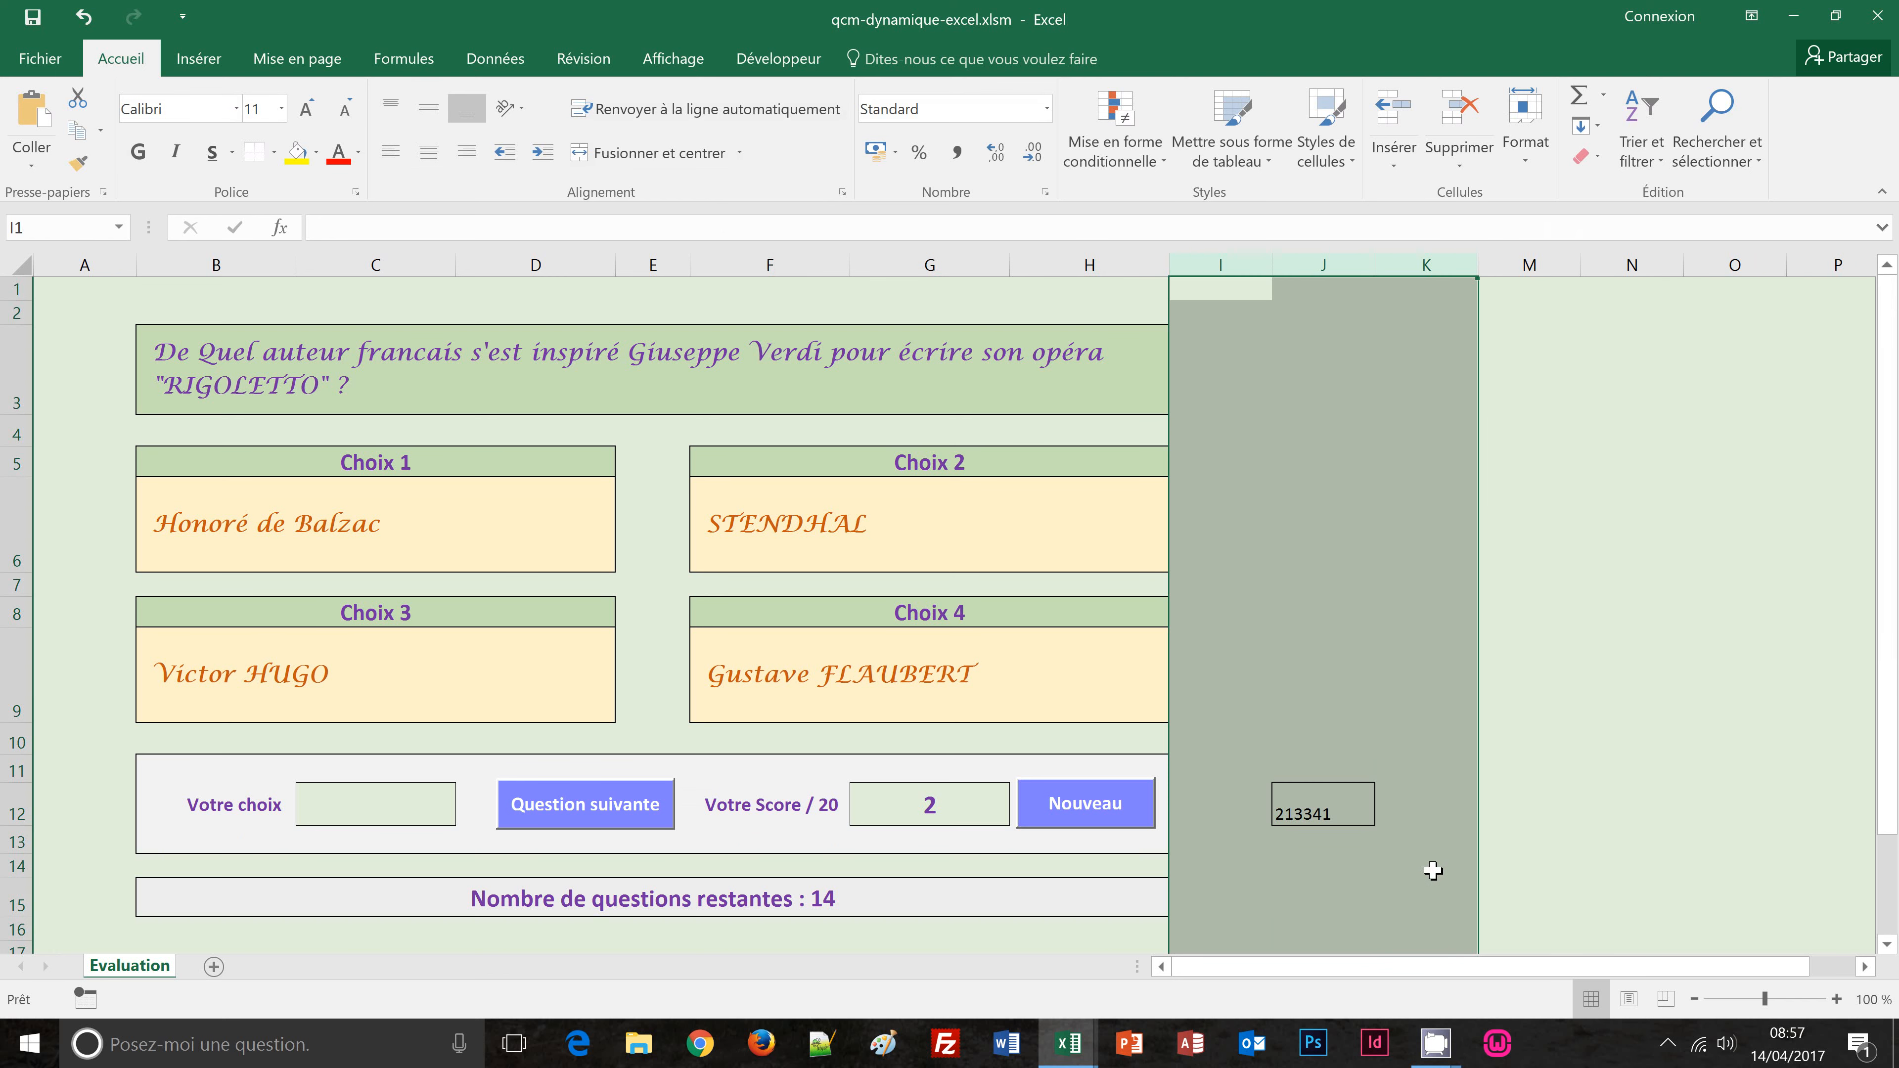
left_click(1433, 870)
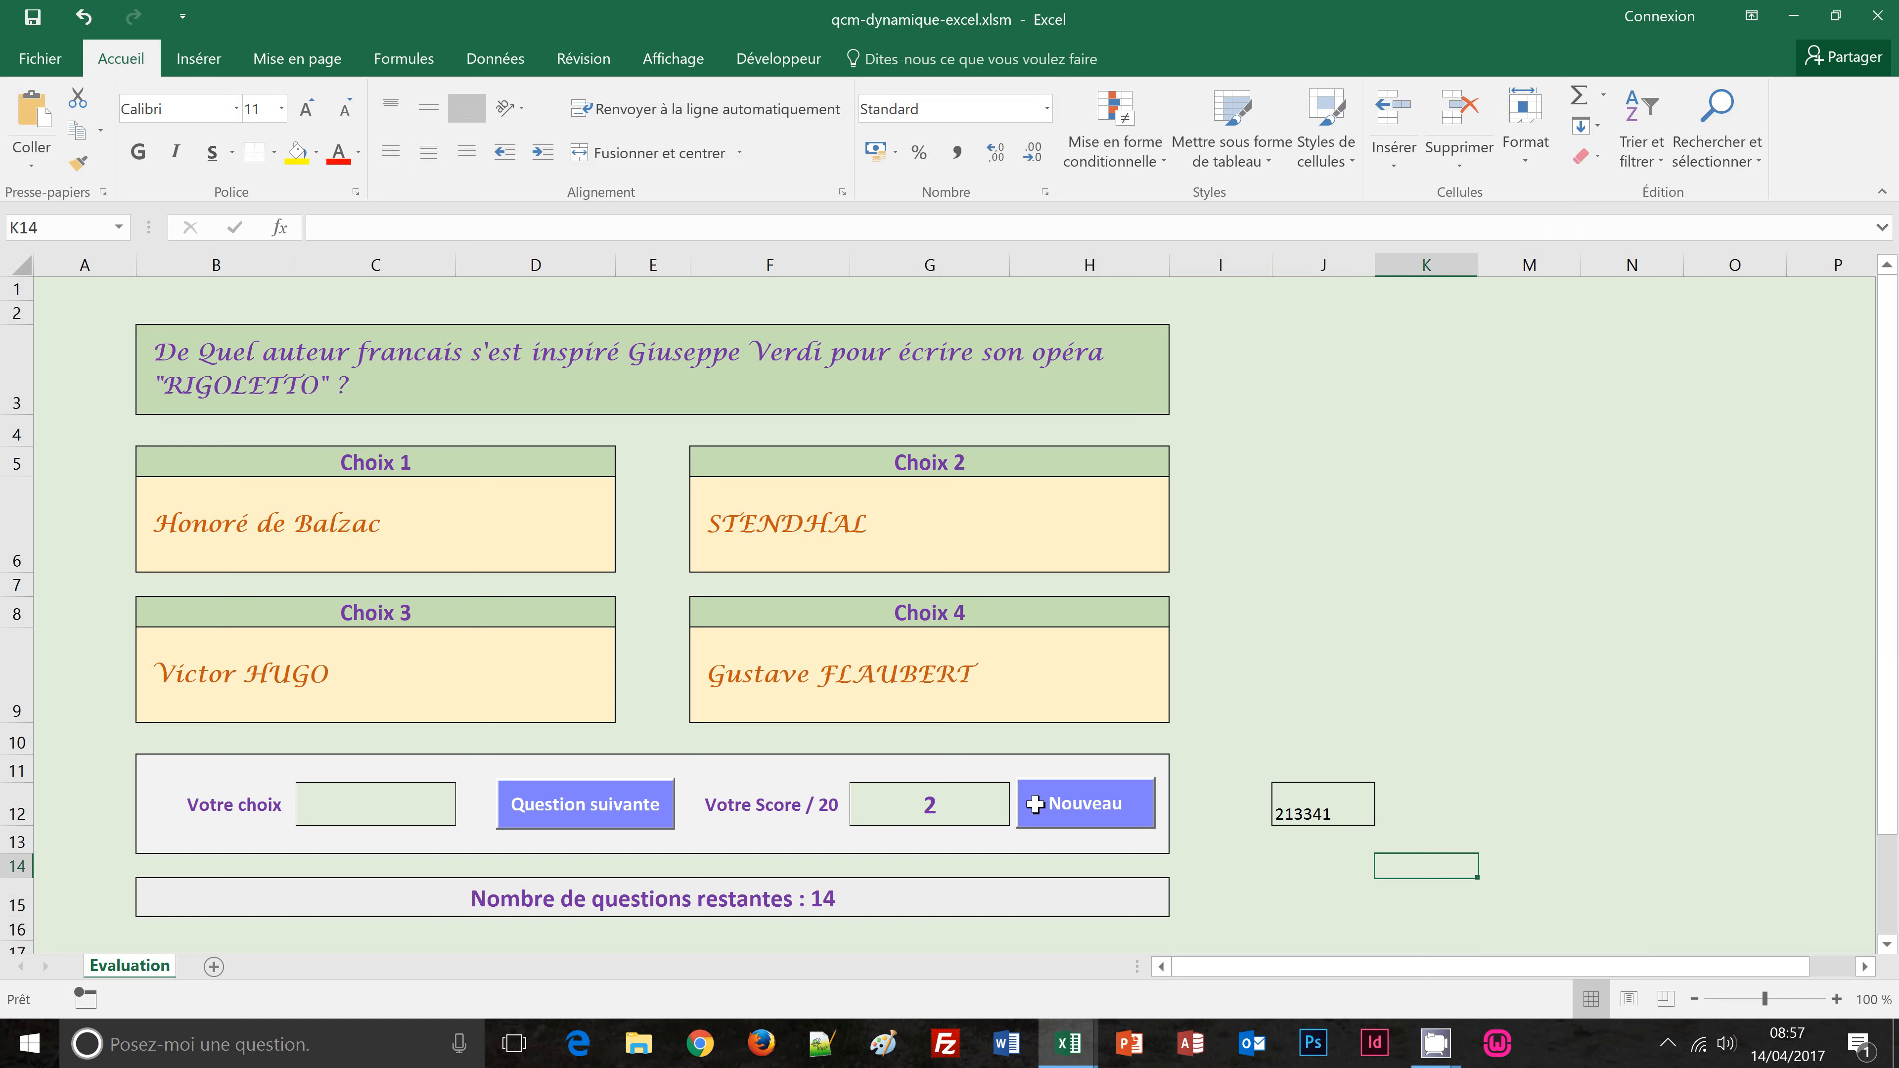
left_click(1065, 814)
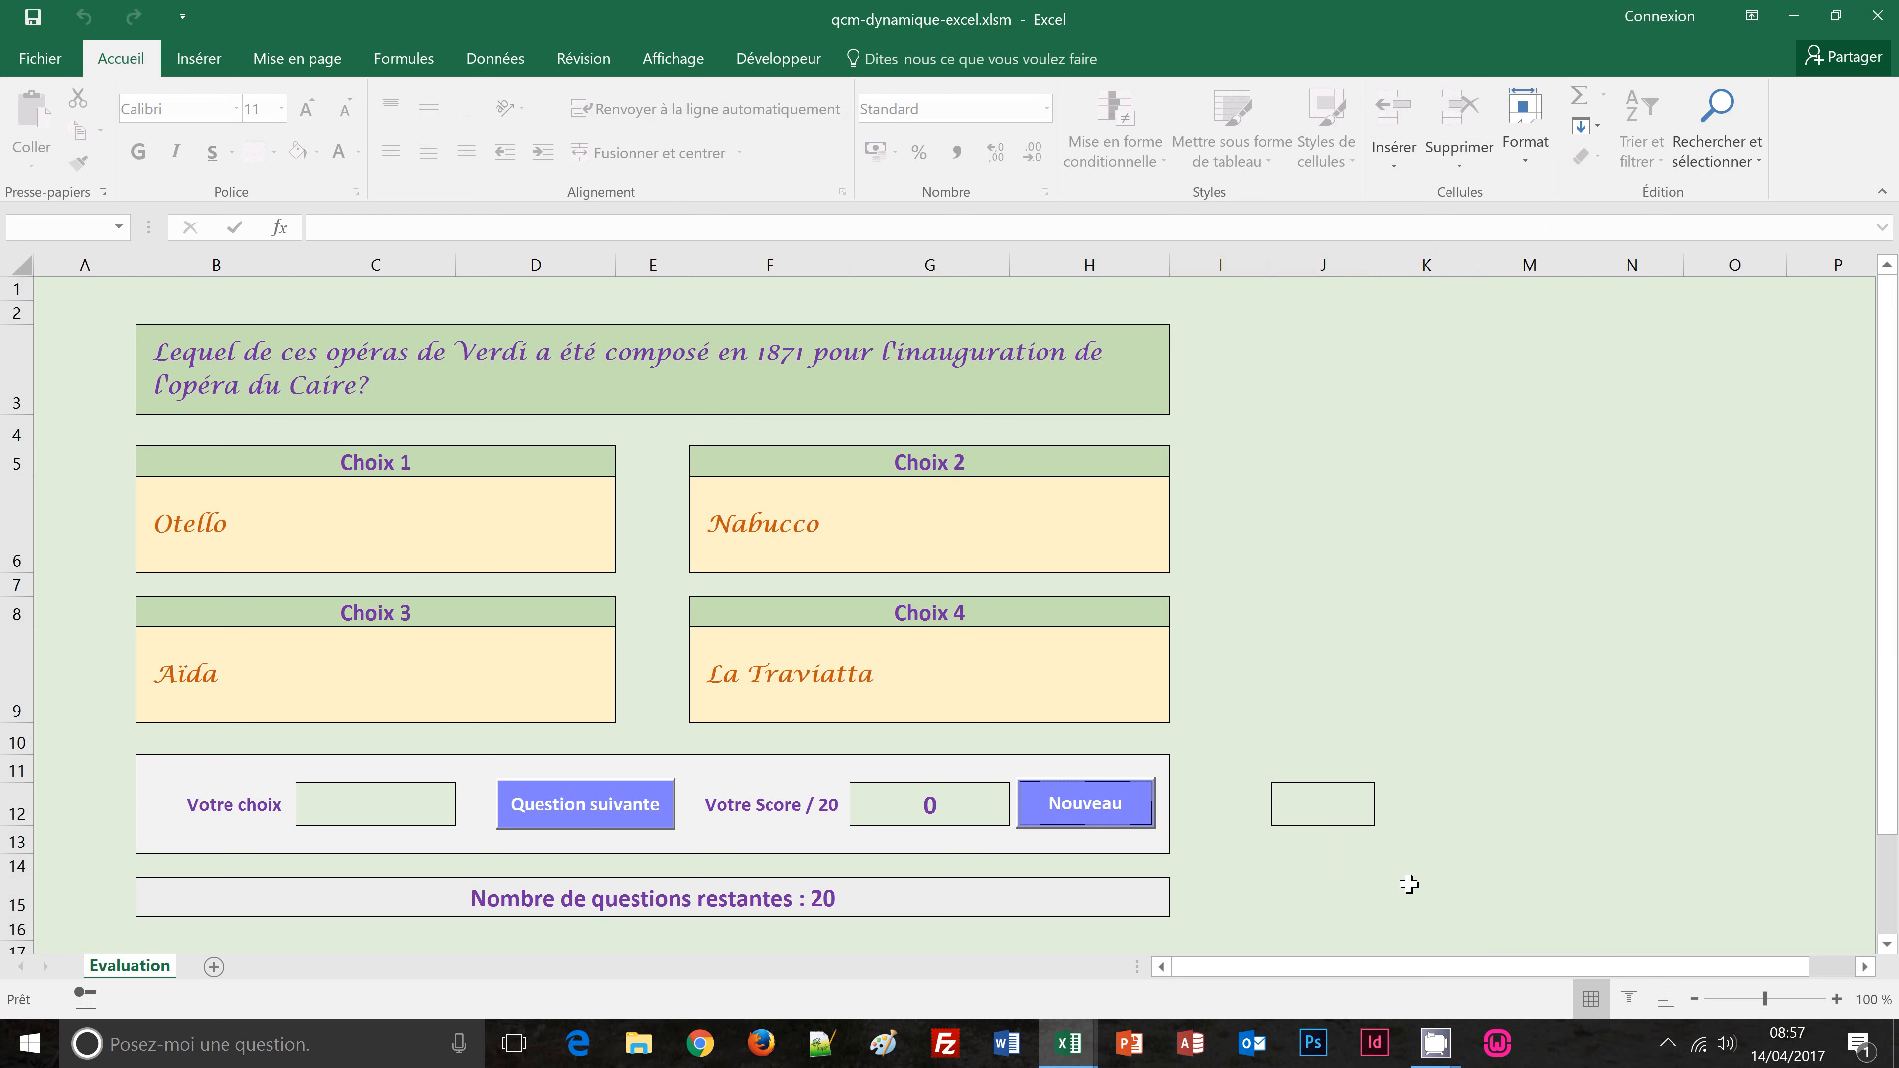
Step: Check the Verrouillée protection setting in the cell format of empty cell J5, leaving it as is
right_click(1299, 467)
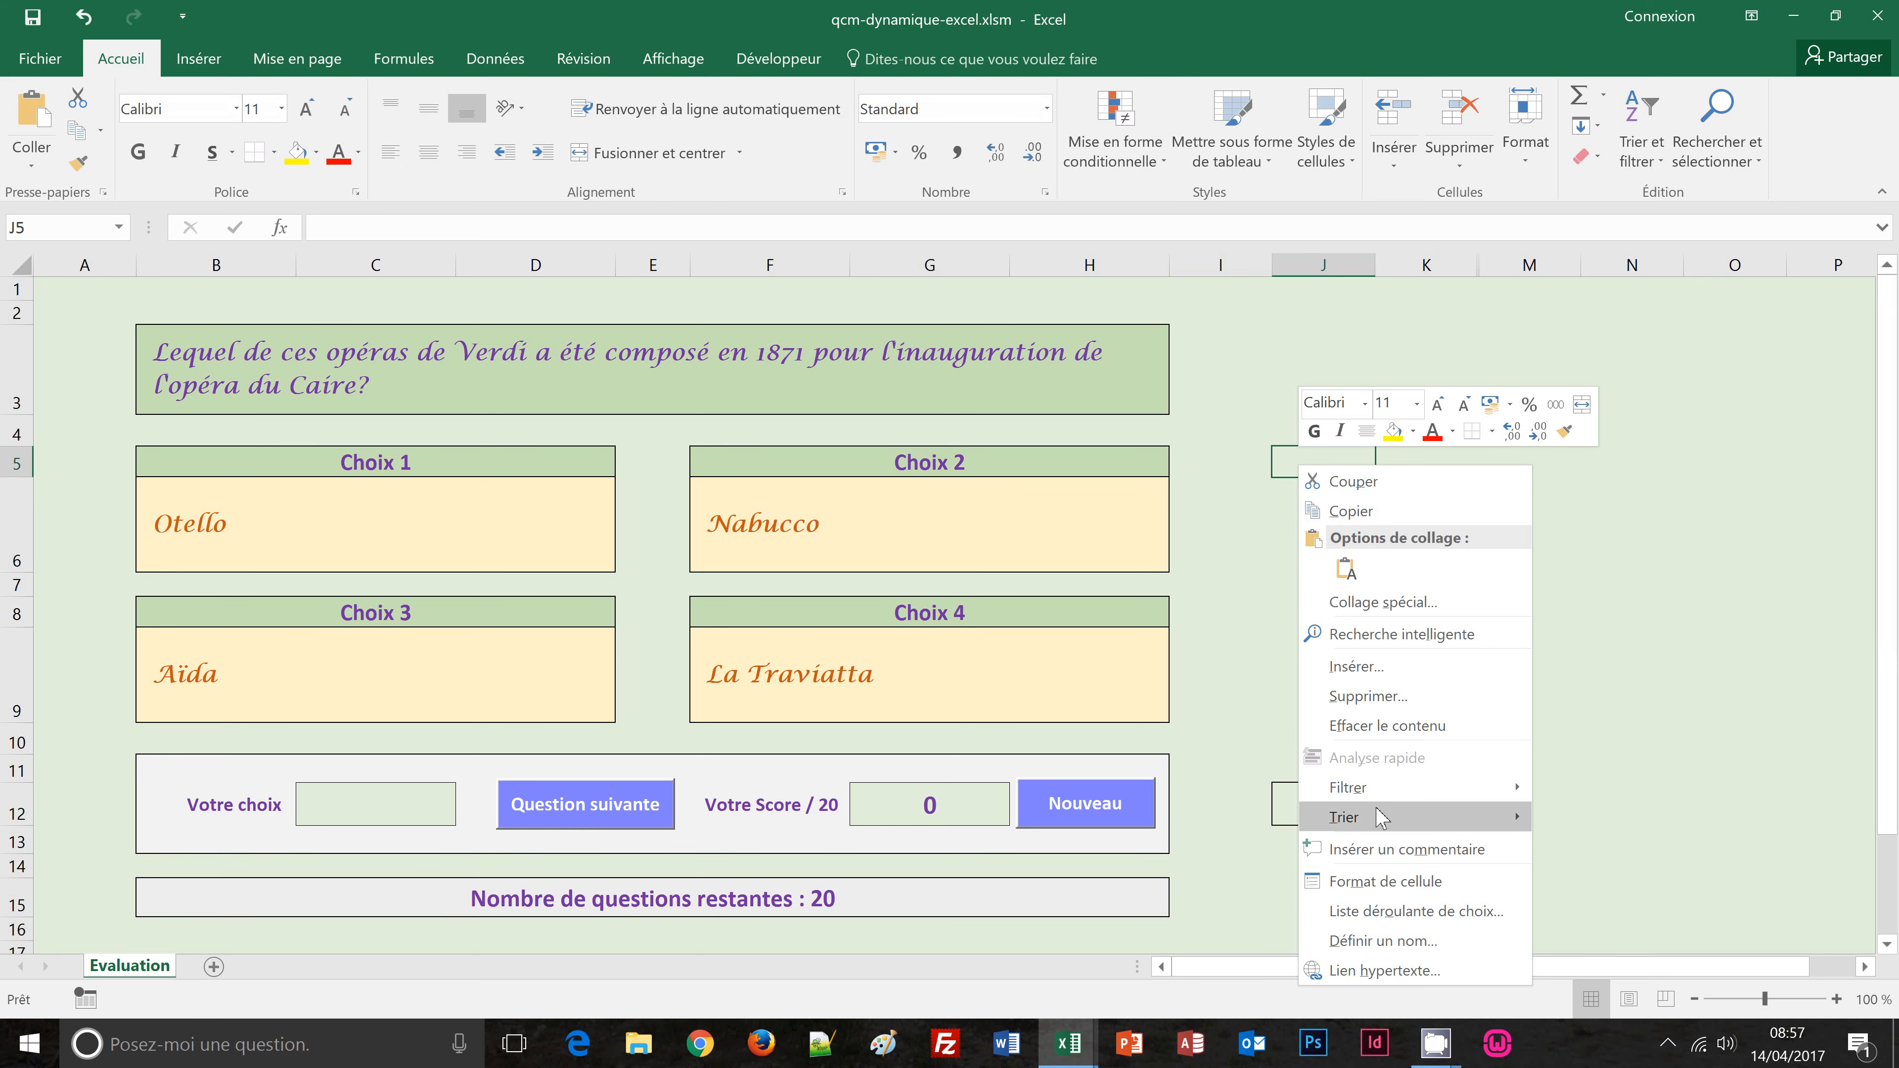
mouse_move(1382, 819)
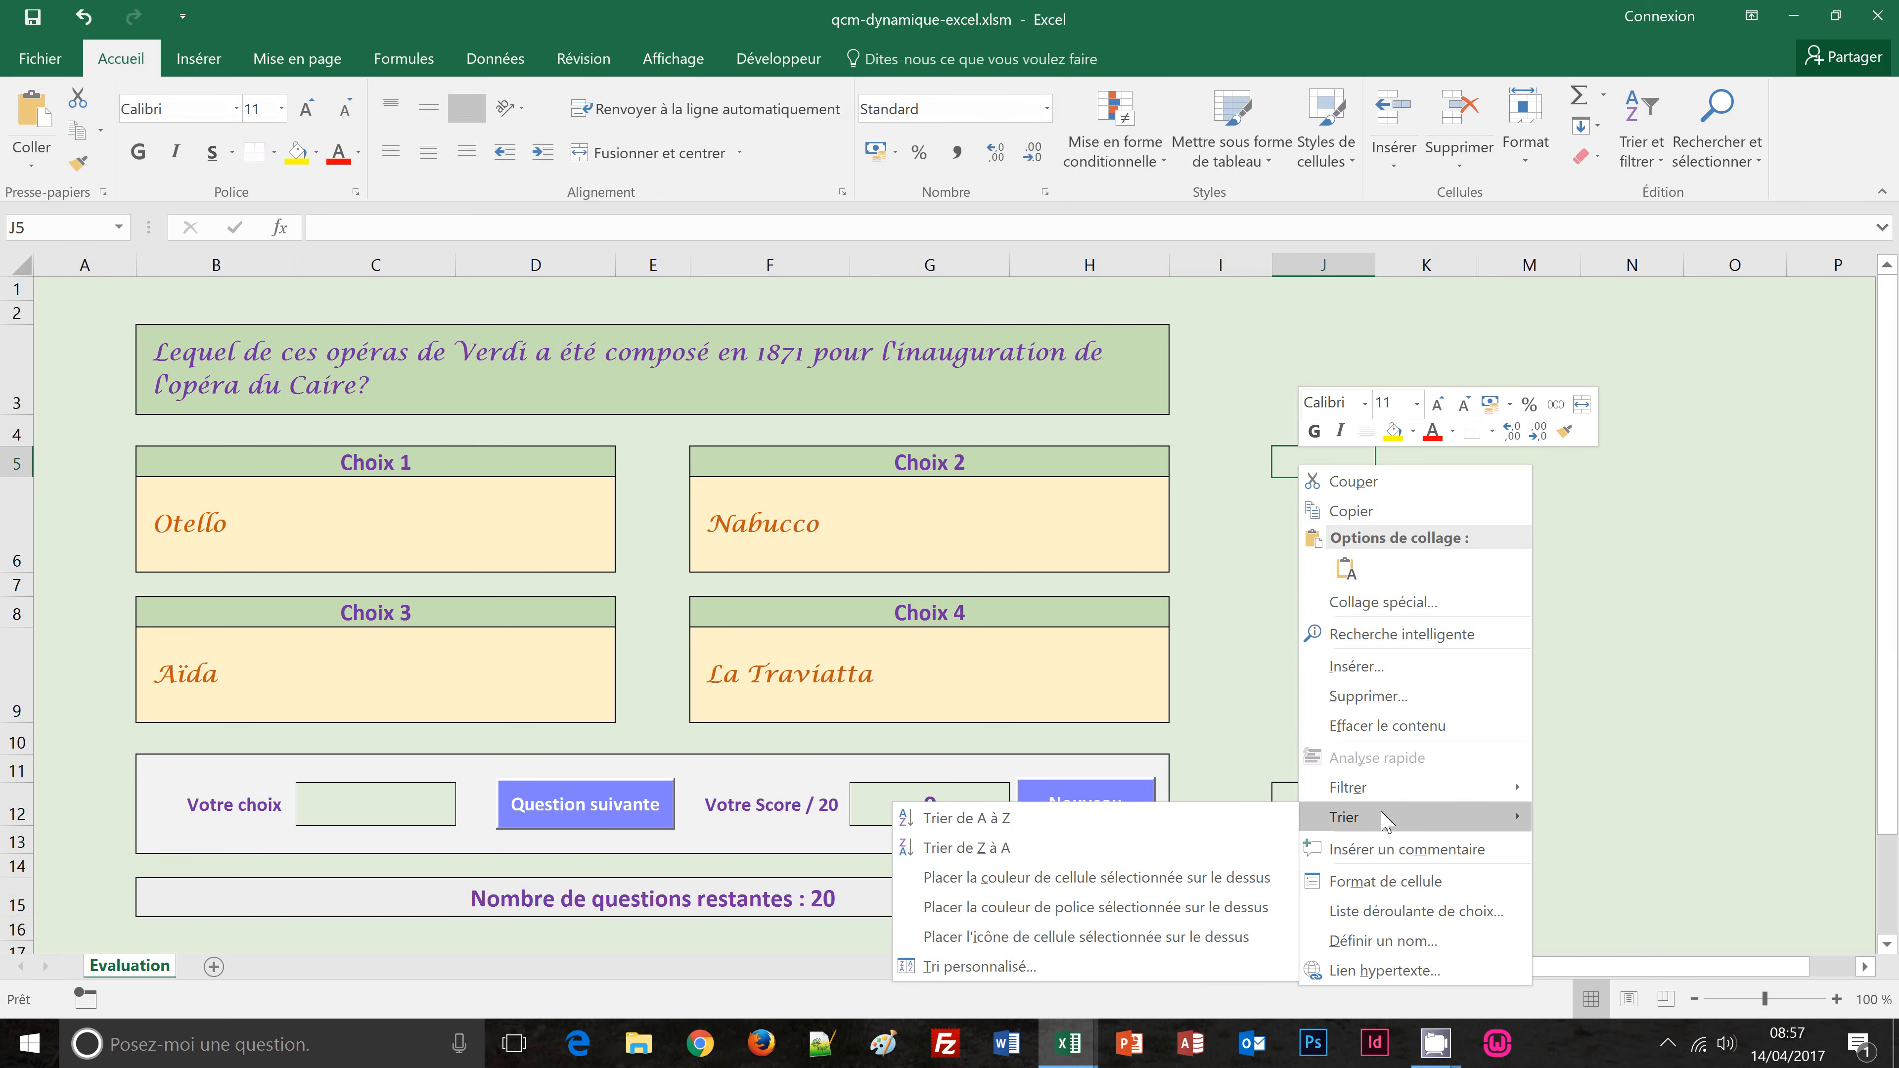
left_click(1406, 888)
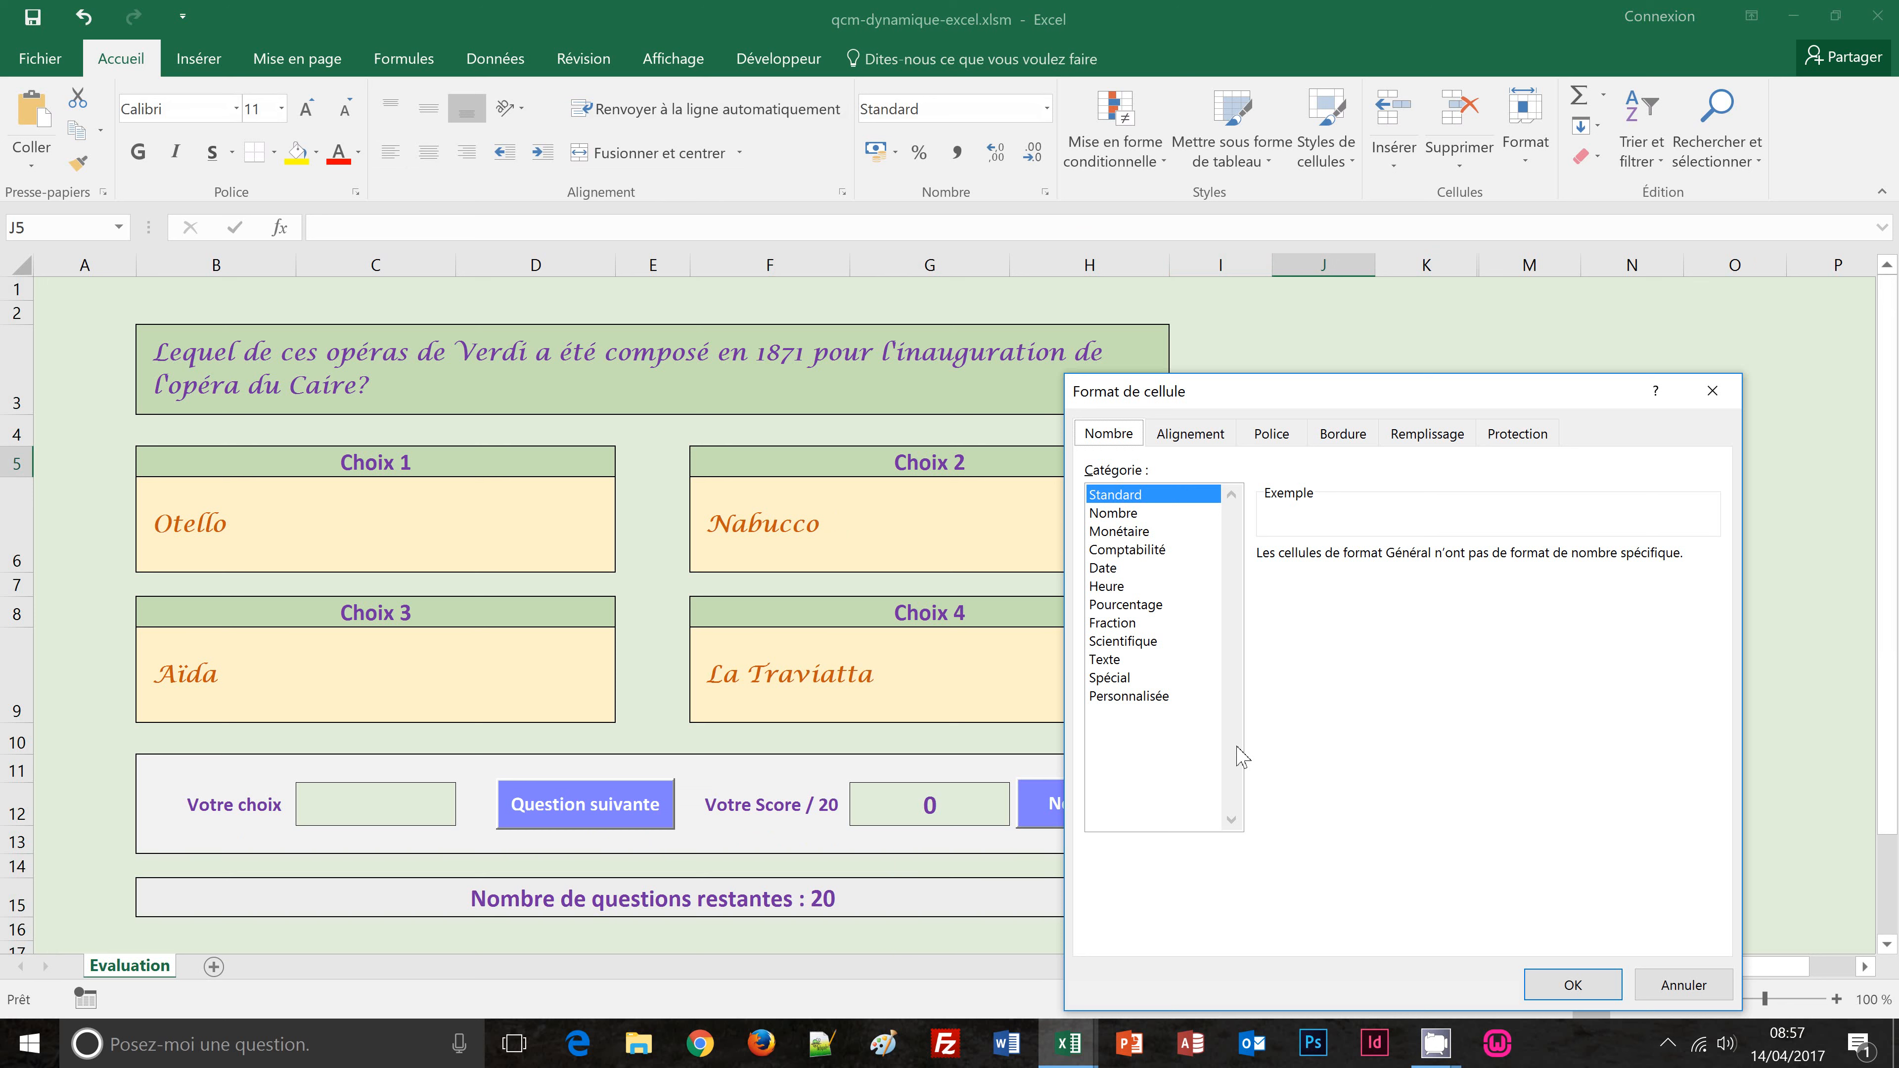
left_click(1518, 438)
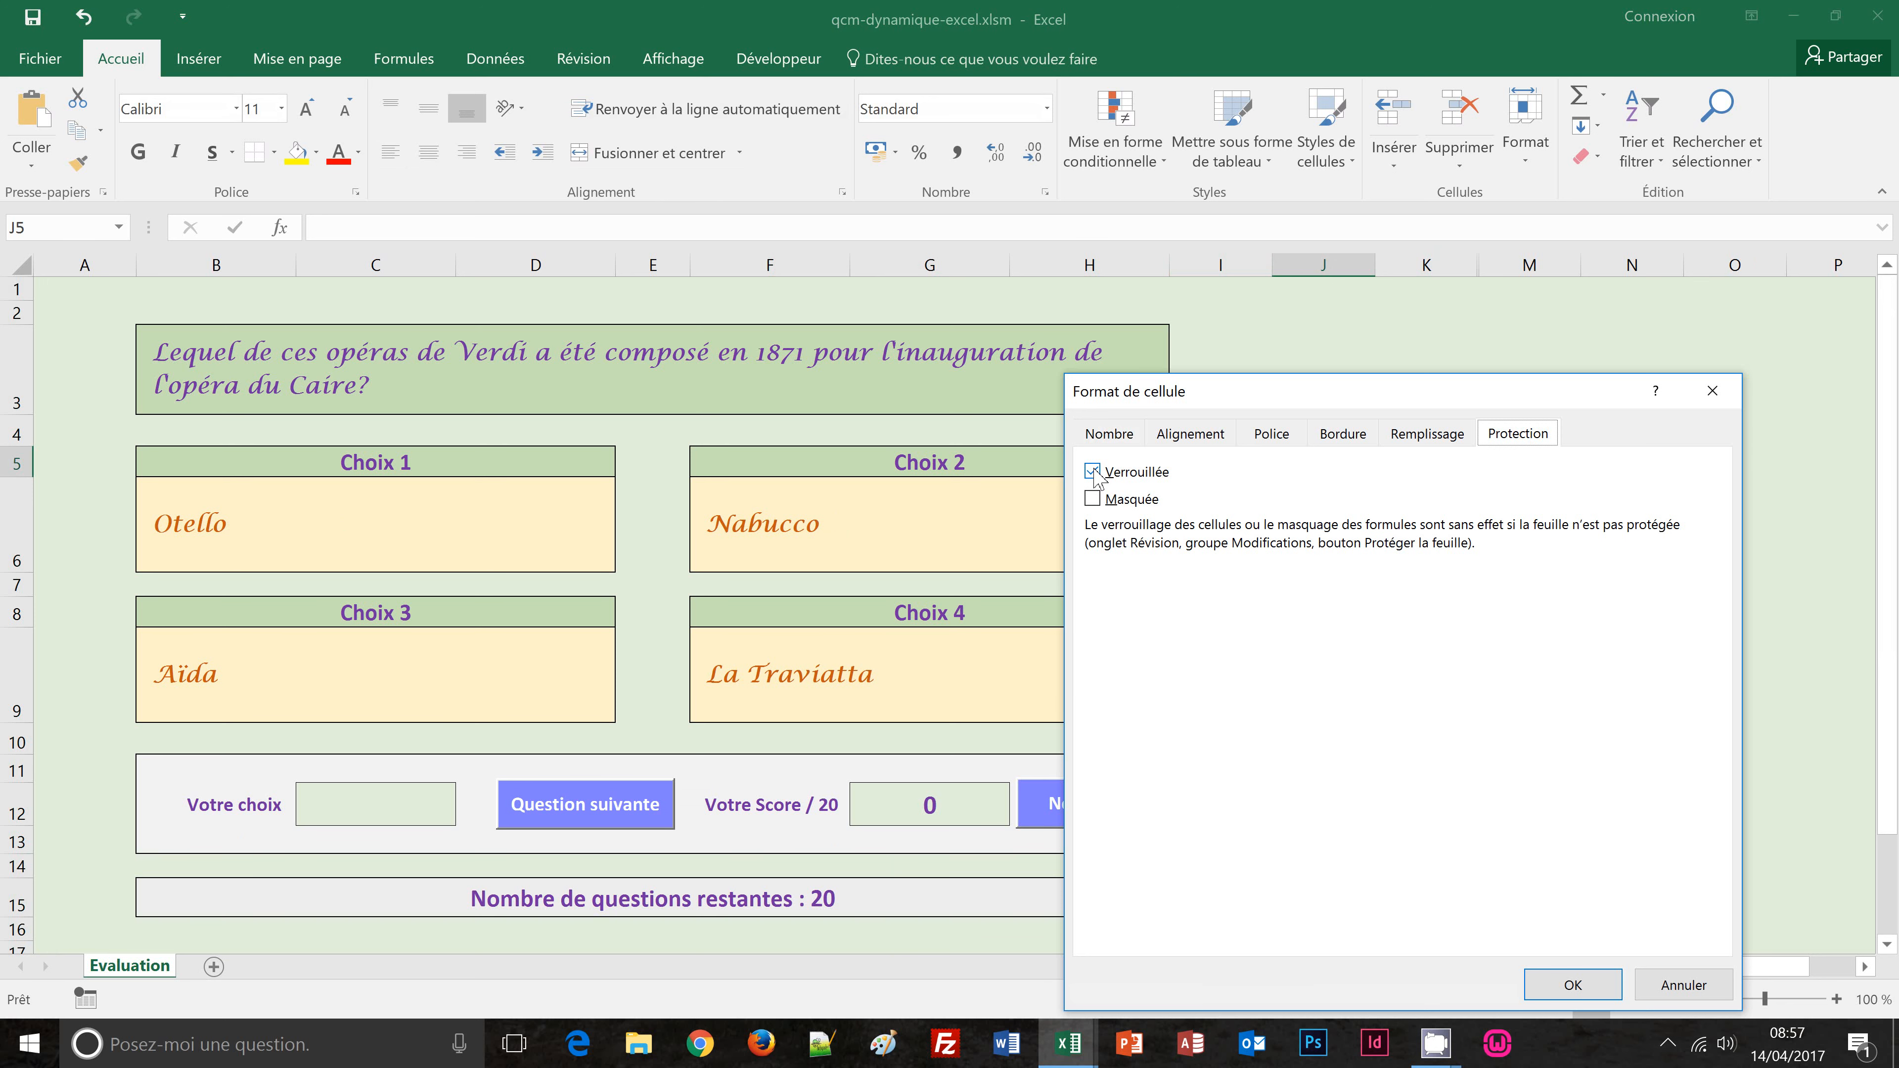
left_click(1678, 985)
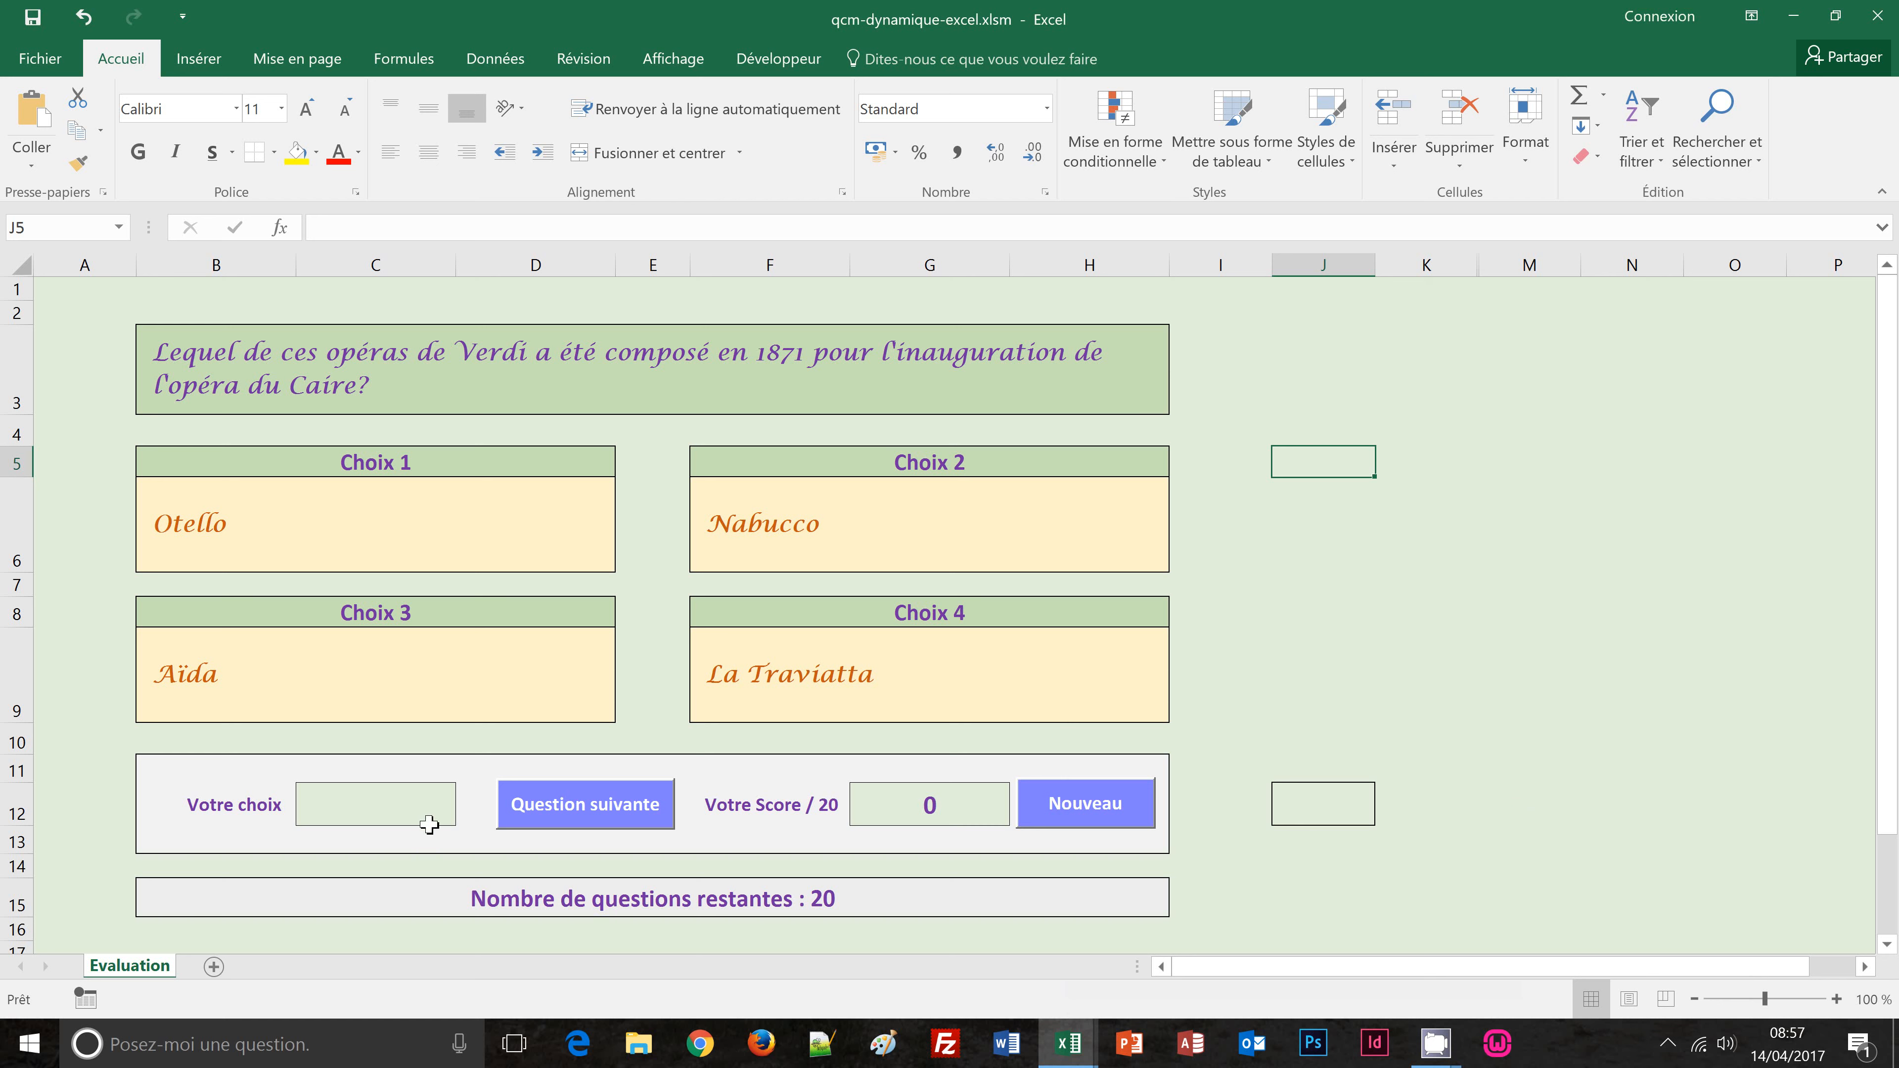
Step: Unlock the Votre choix cell C12 and the helper cell J12 together by clearing their Verrouillée option
left_click(373, 802)
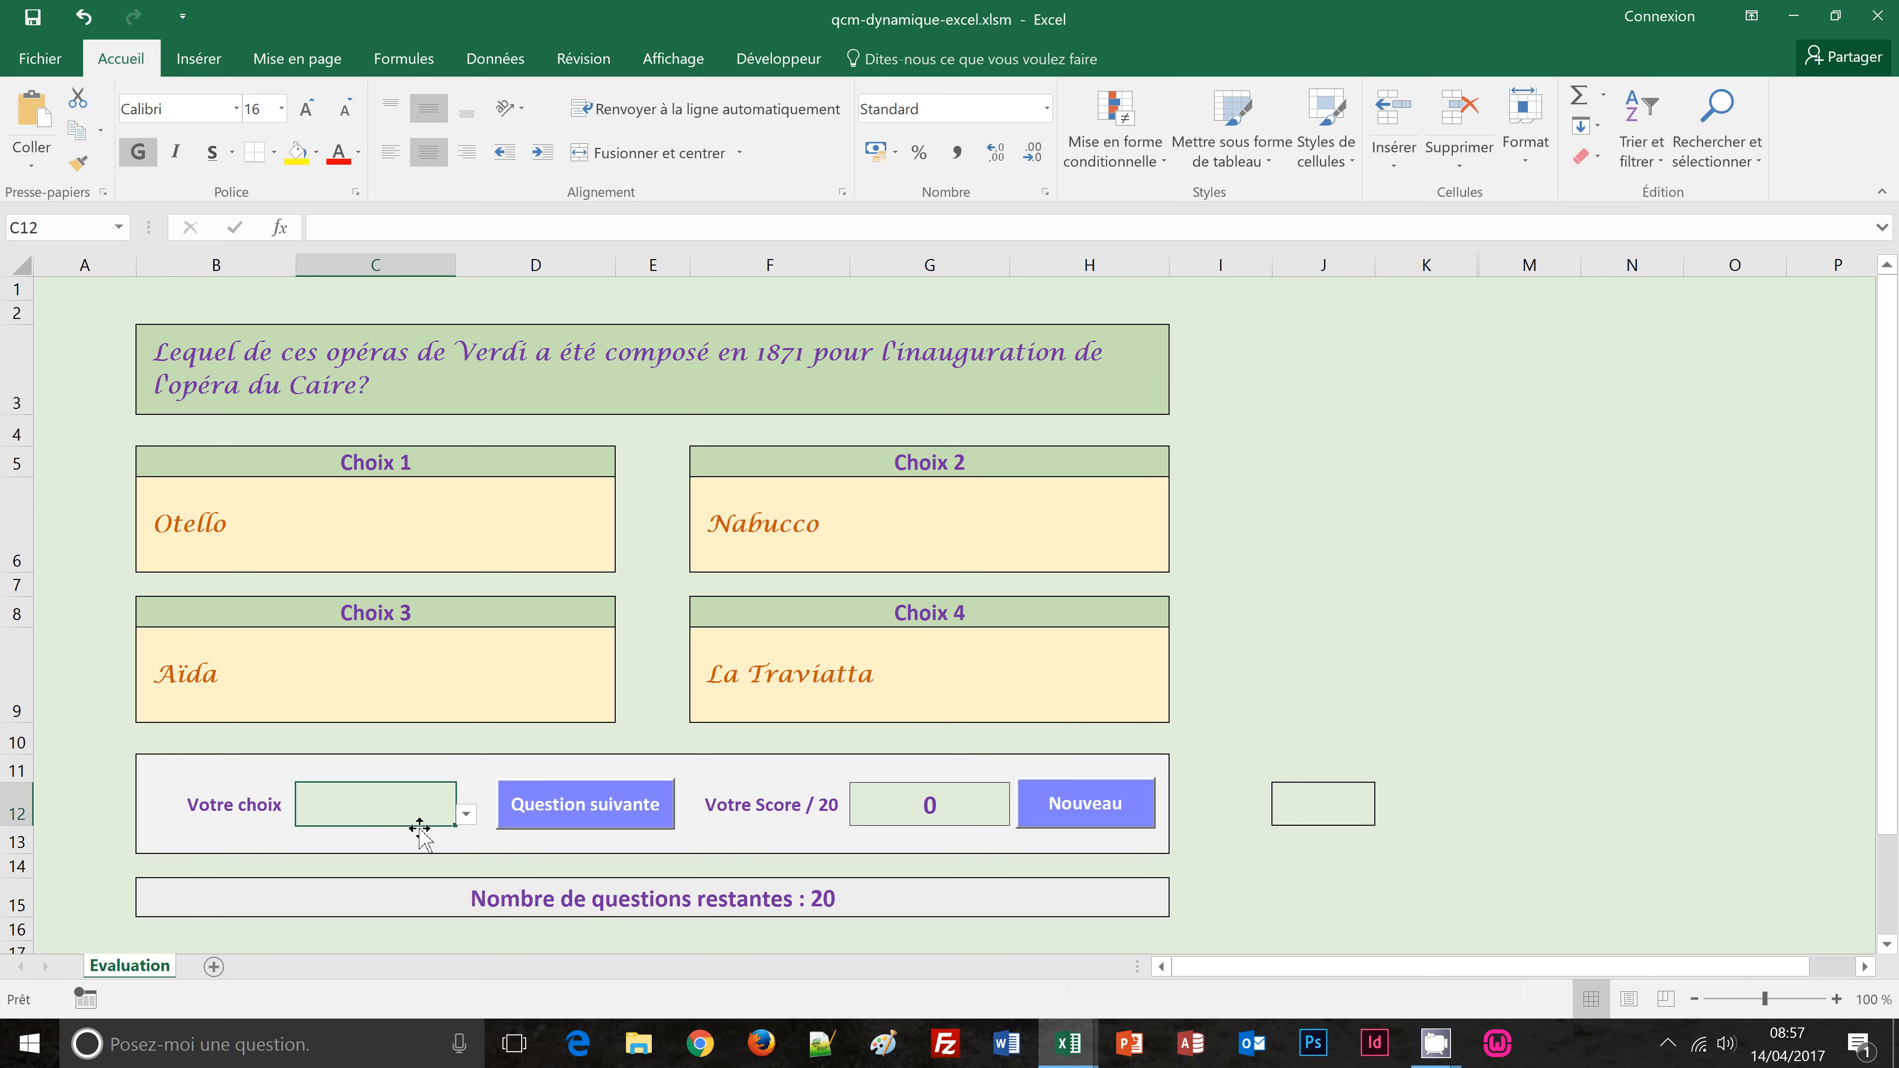
left_click(1307, 811)
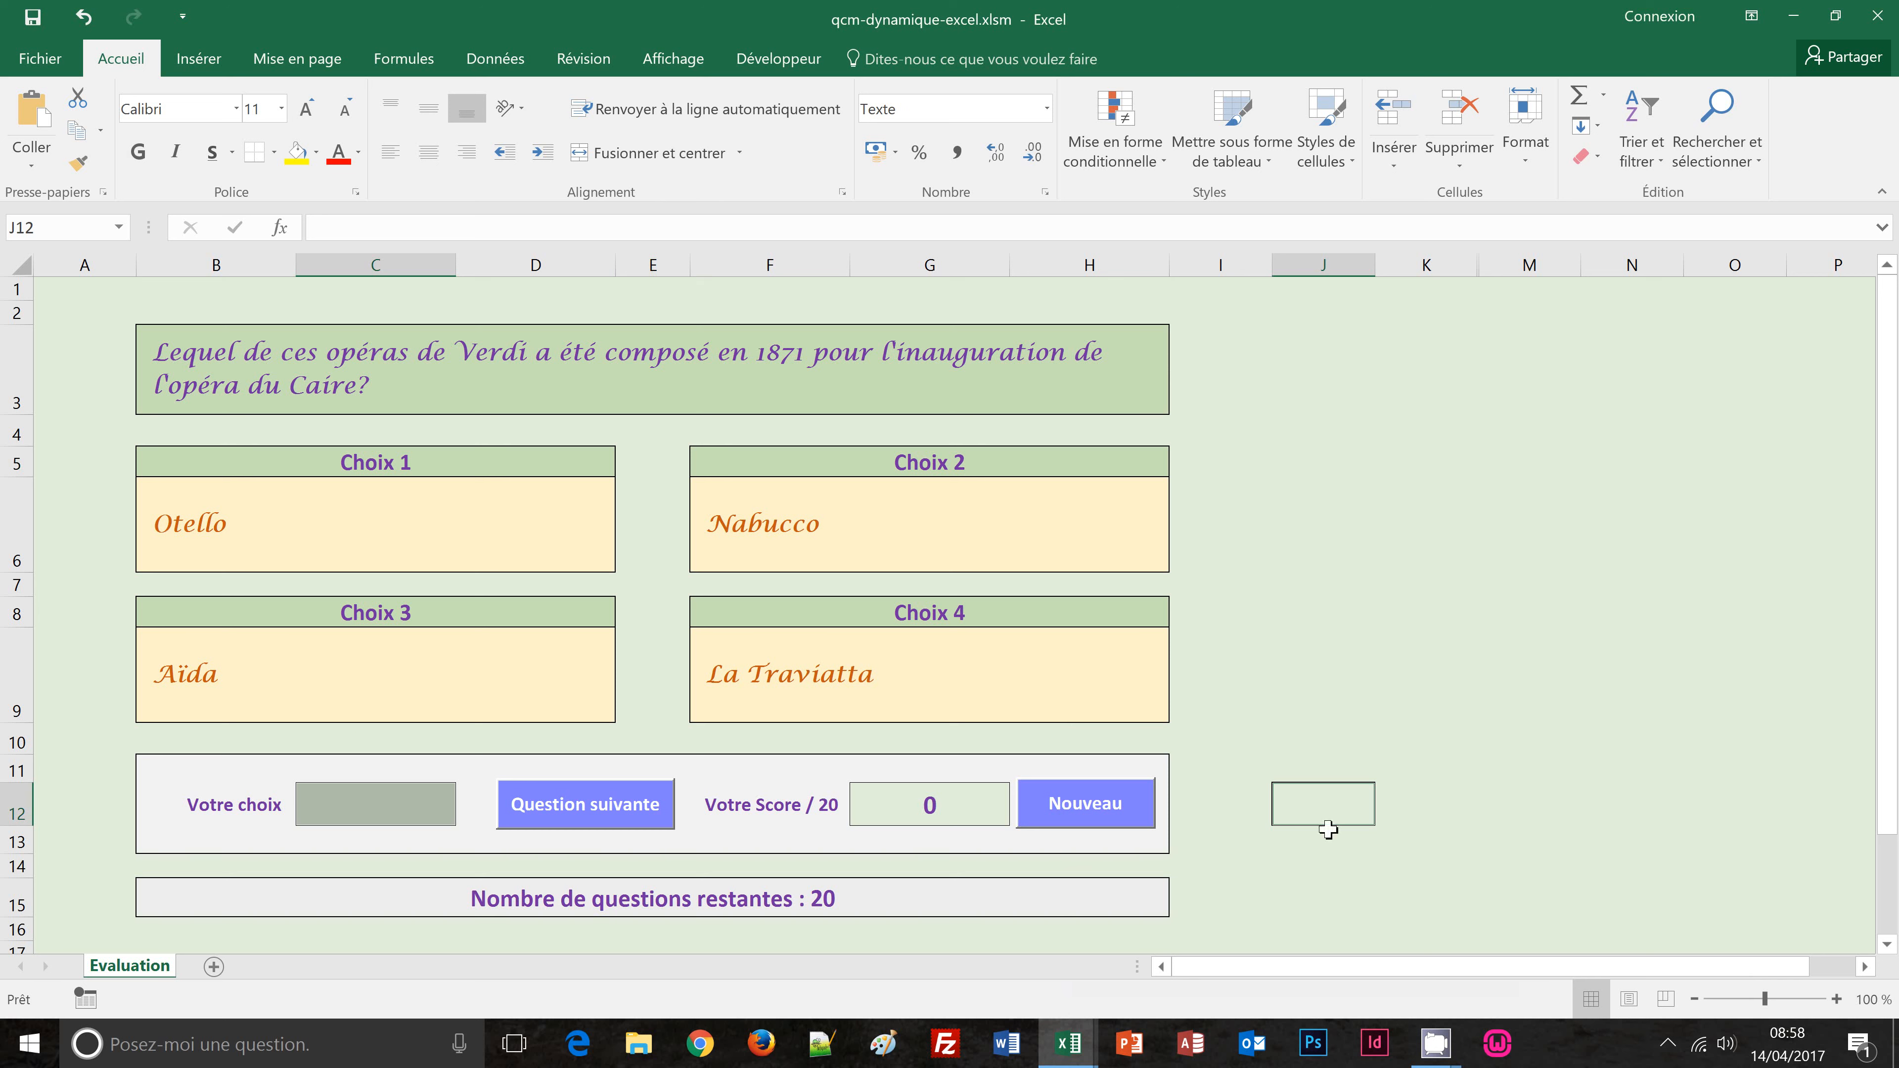
right_click(426, 804)
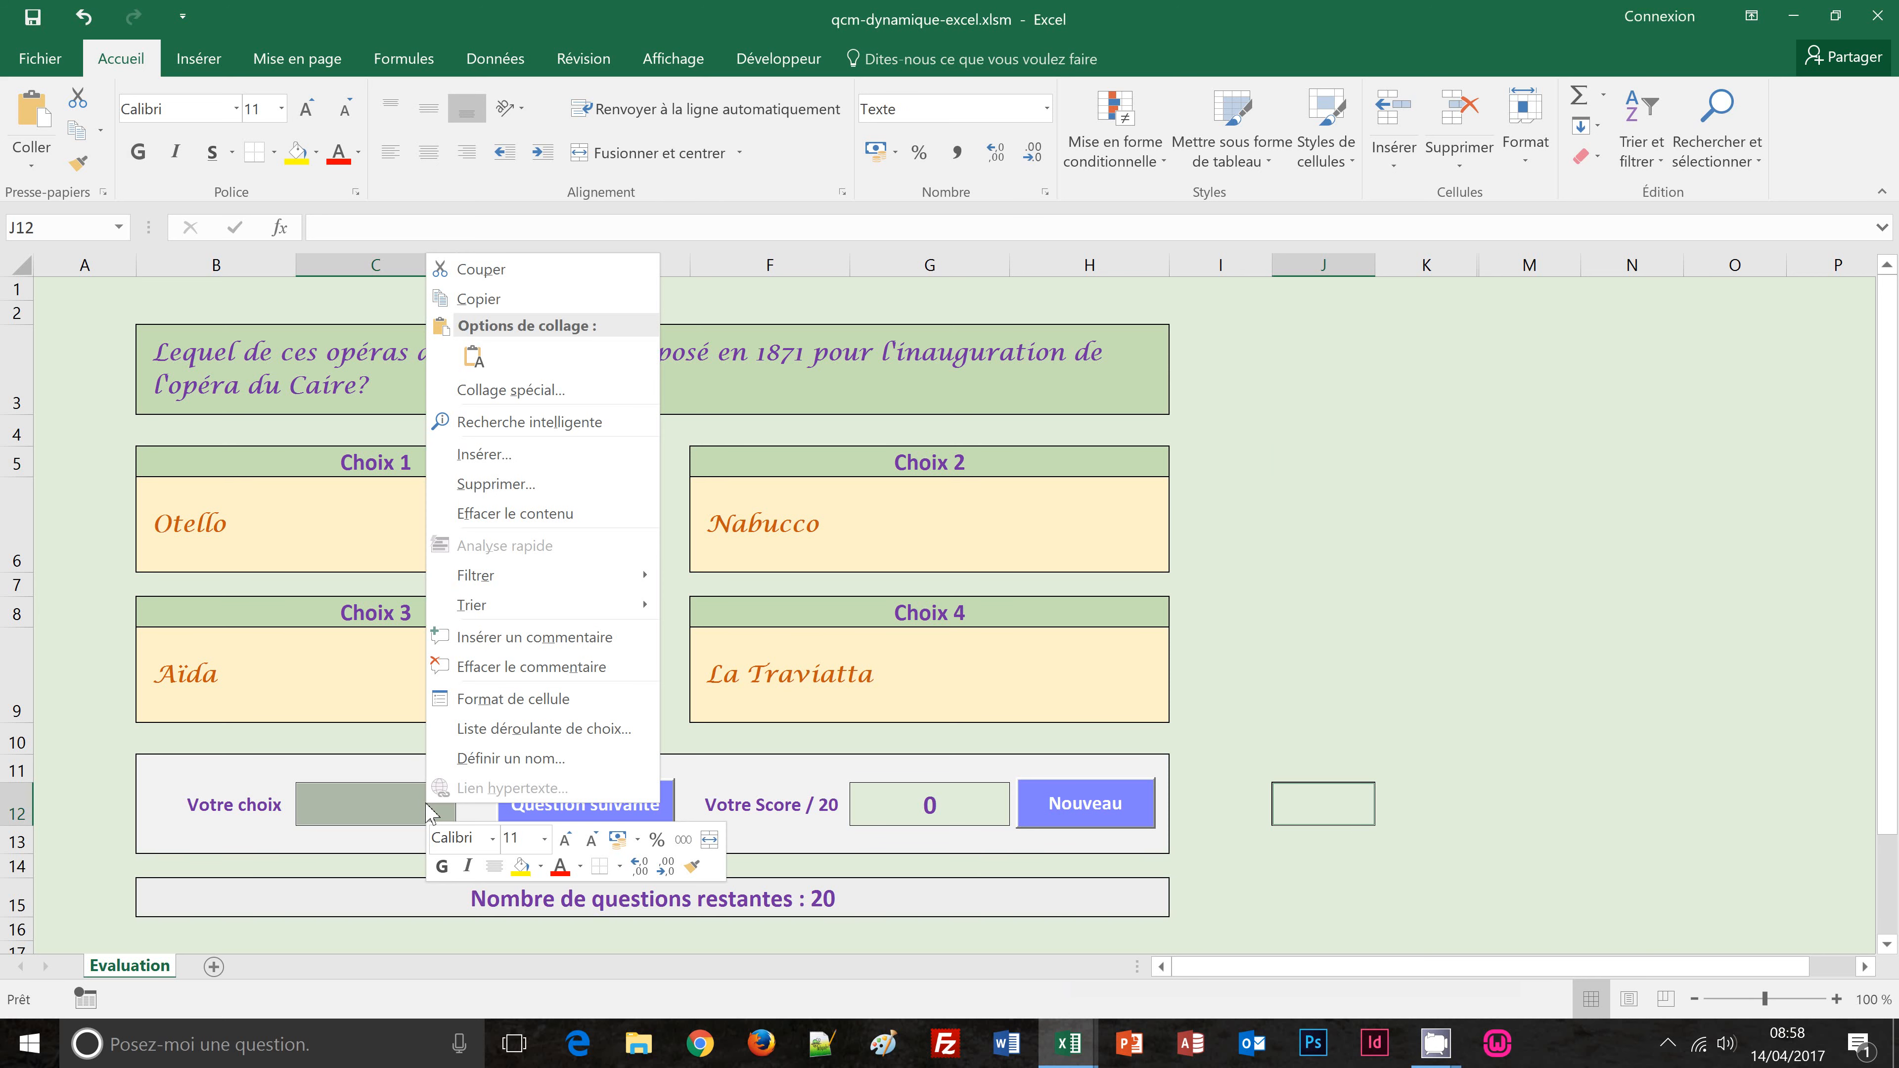
left_click(539, 704)
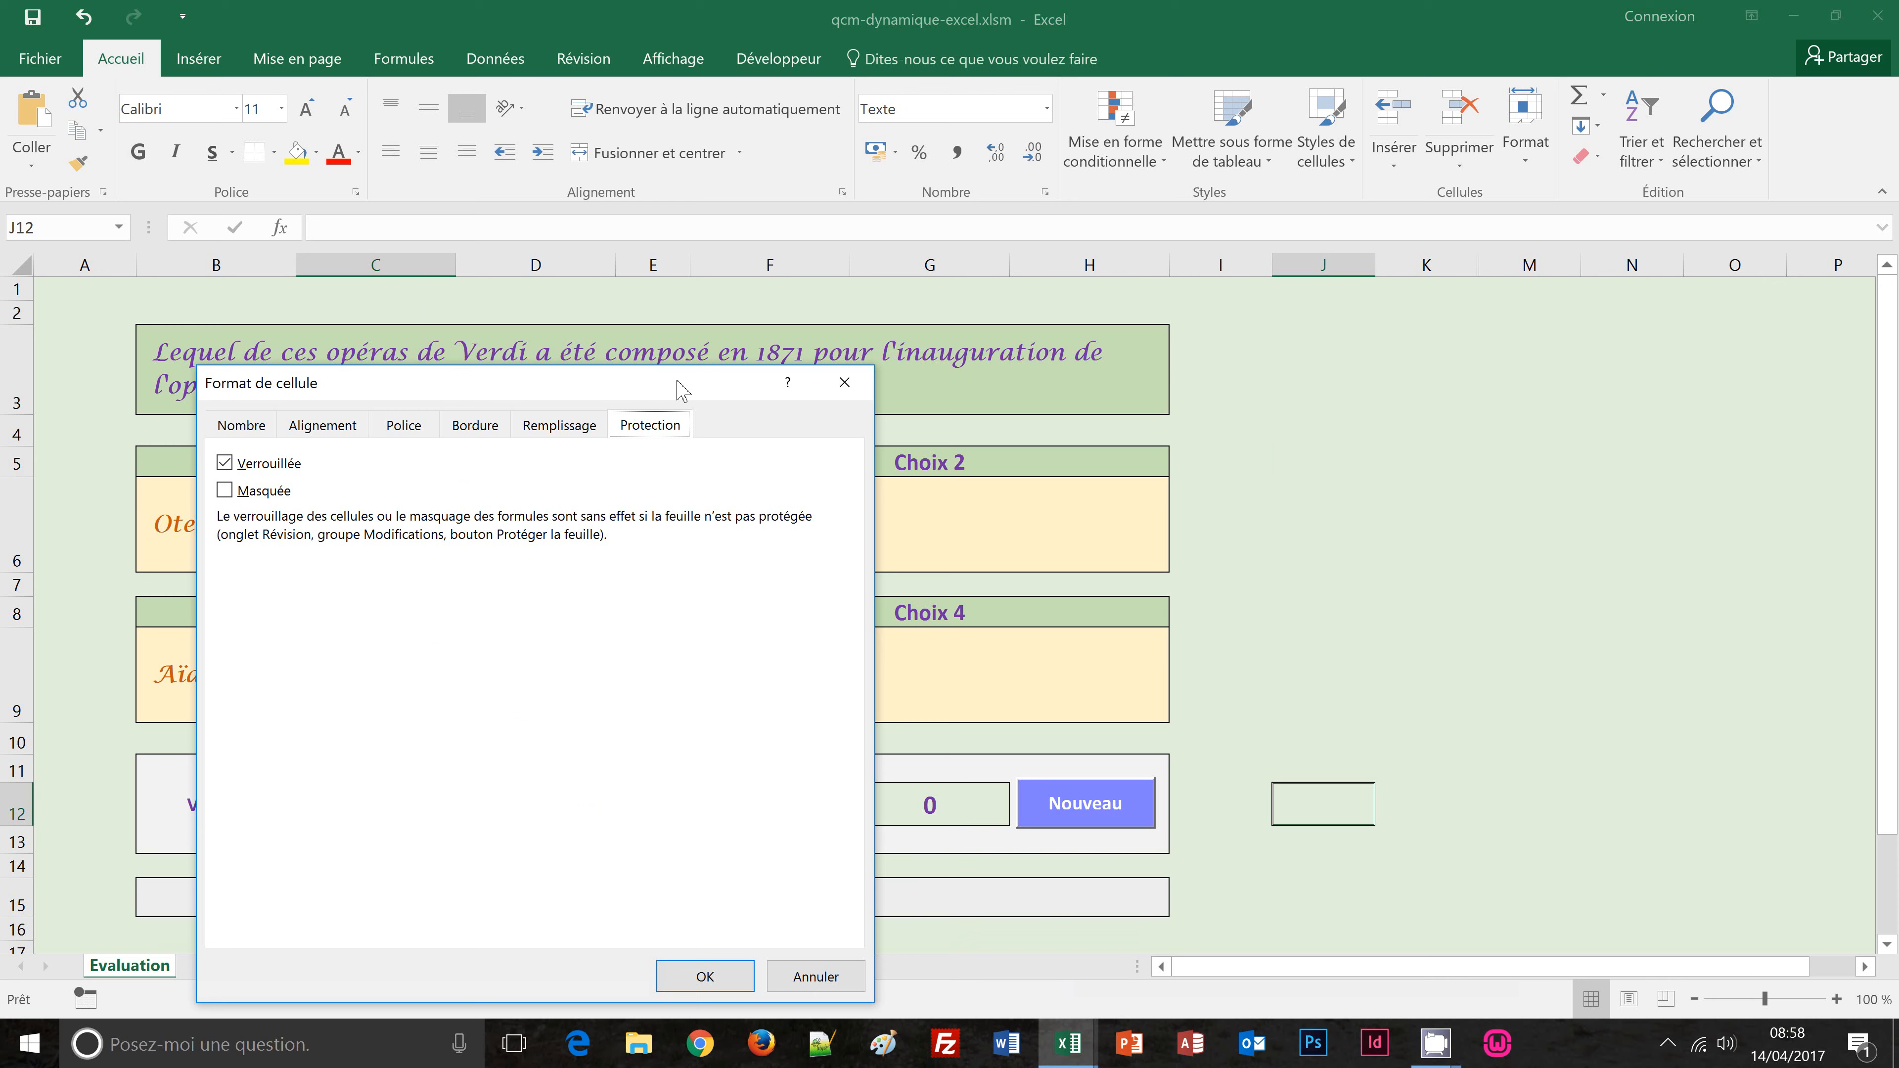
left_click_drag(682, 388, 1151, 78)
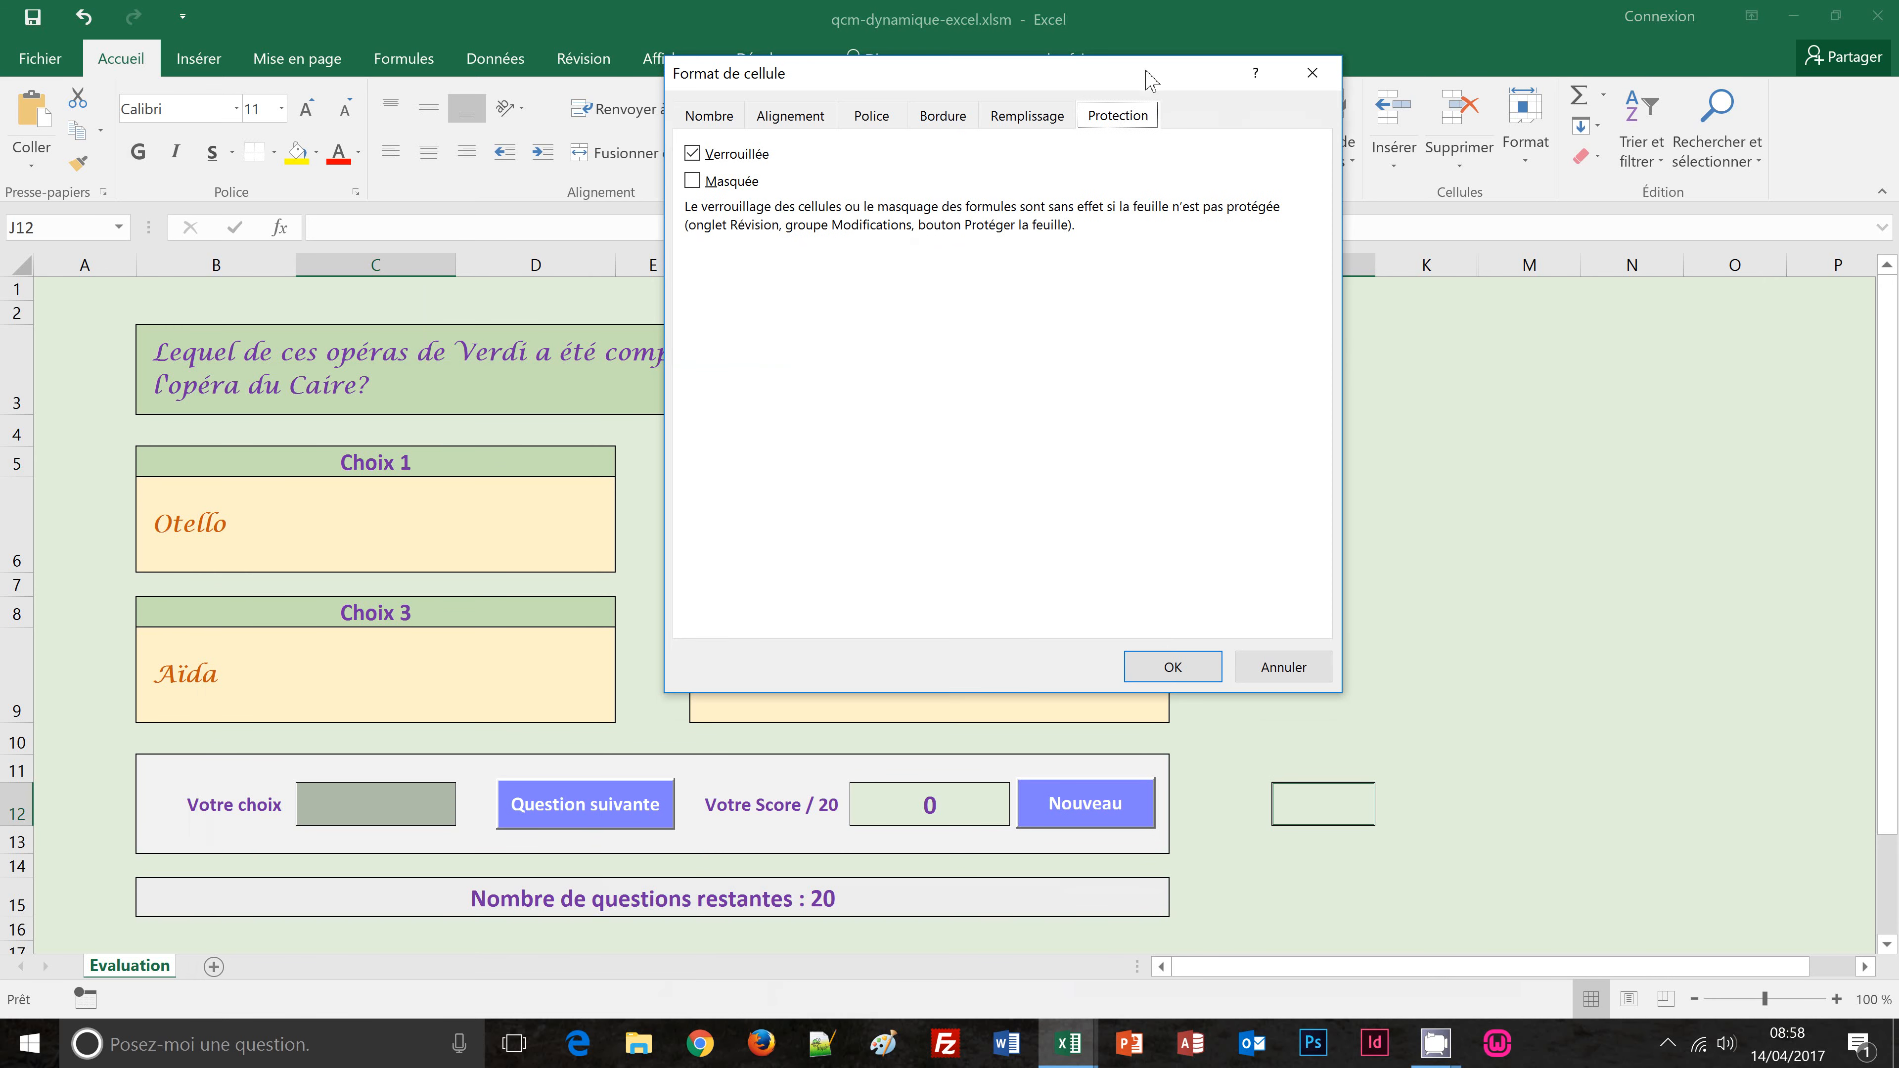
left_click(693, 155)
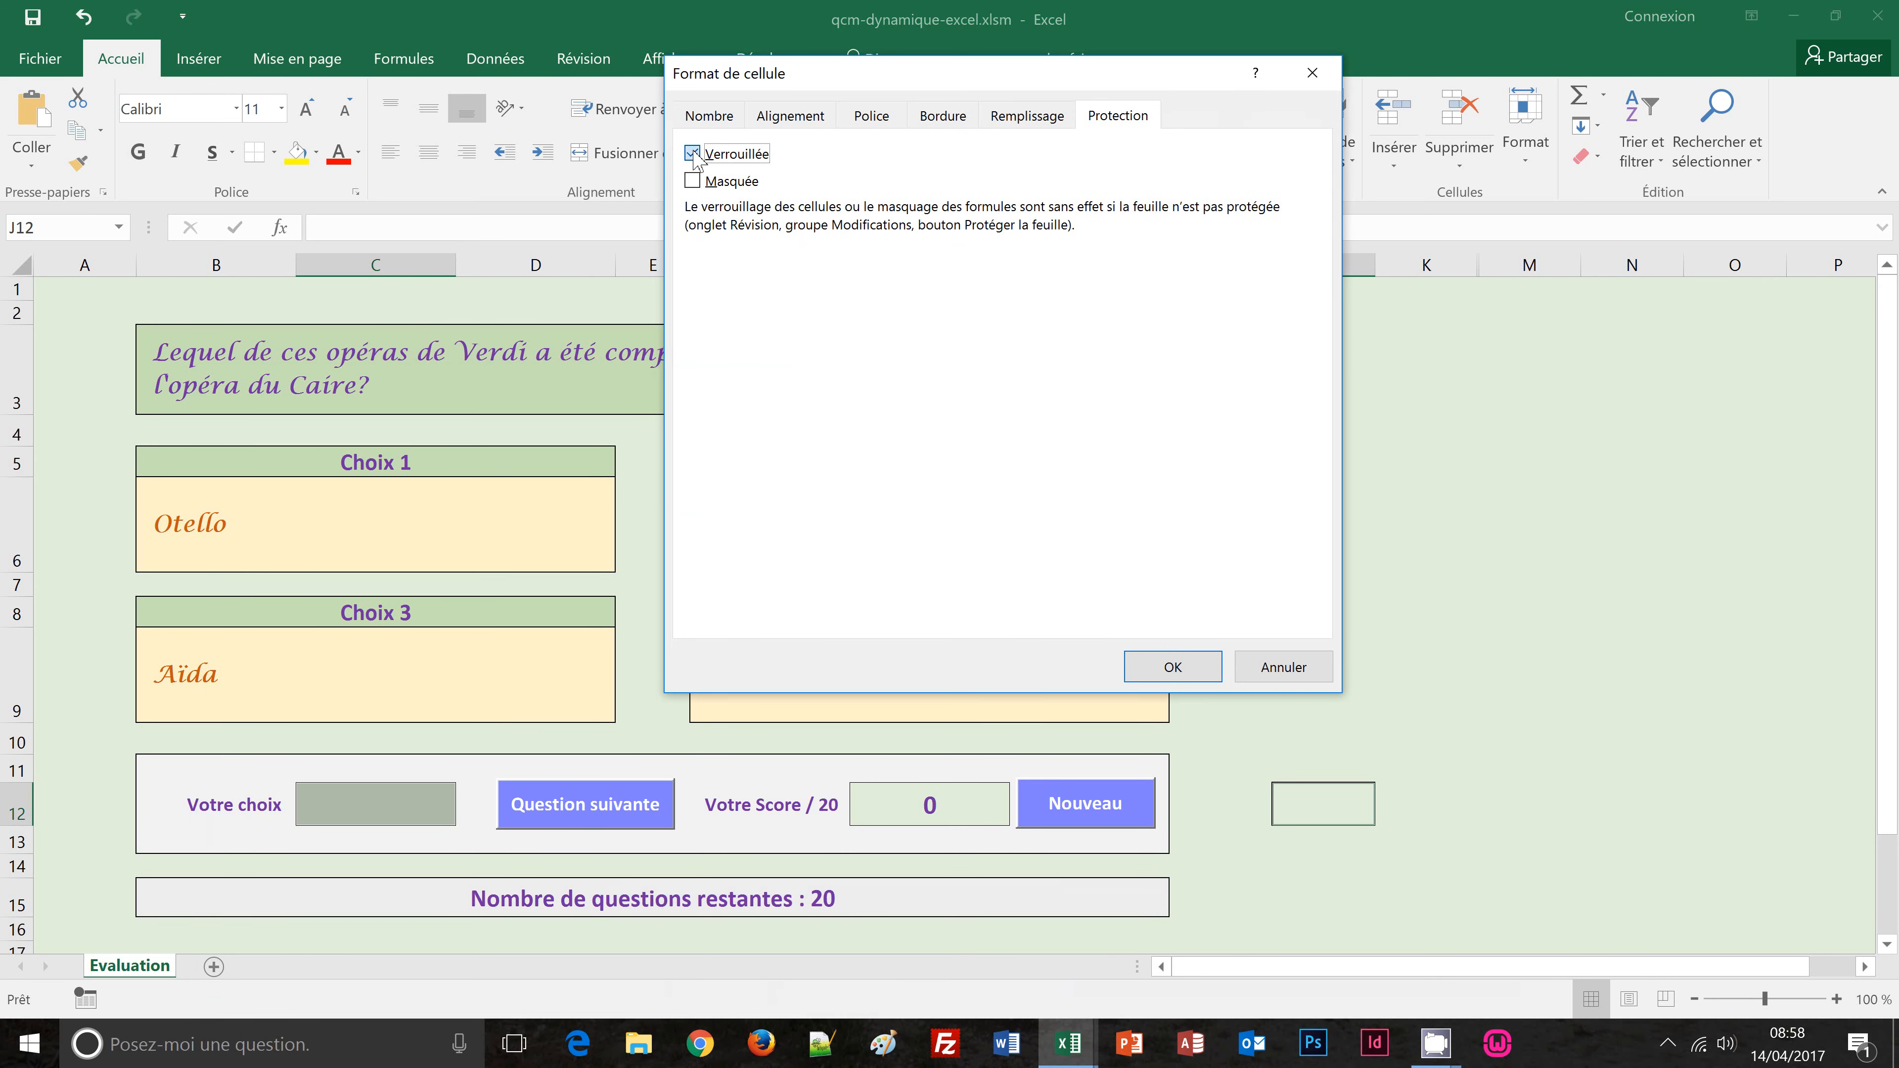
left_click(1173, 666)
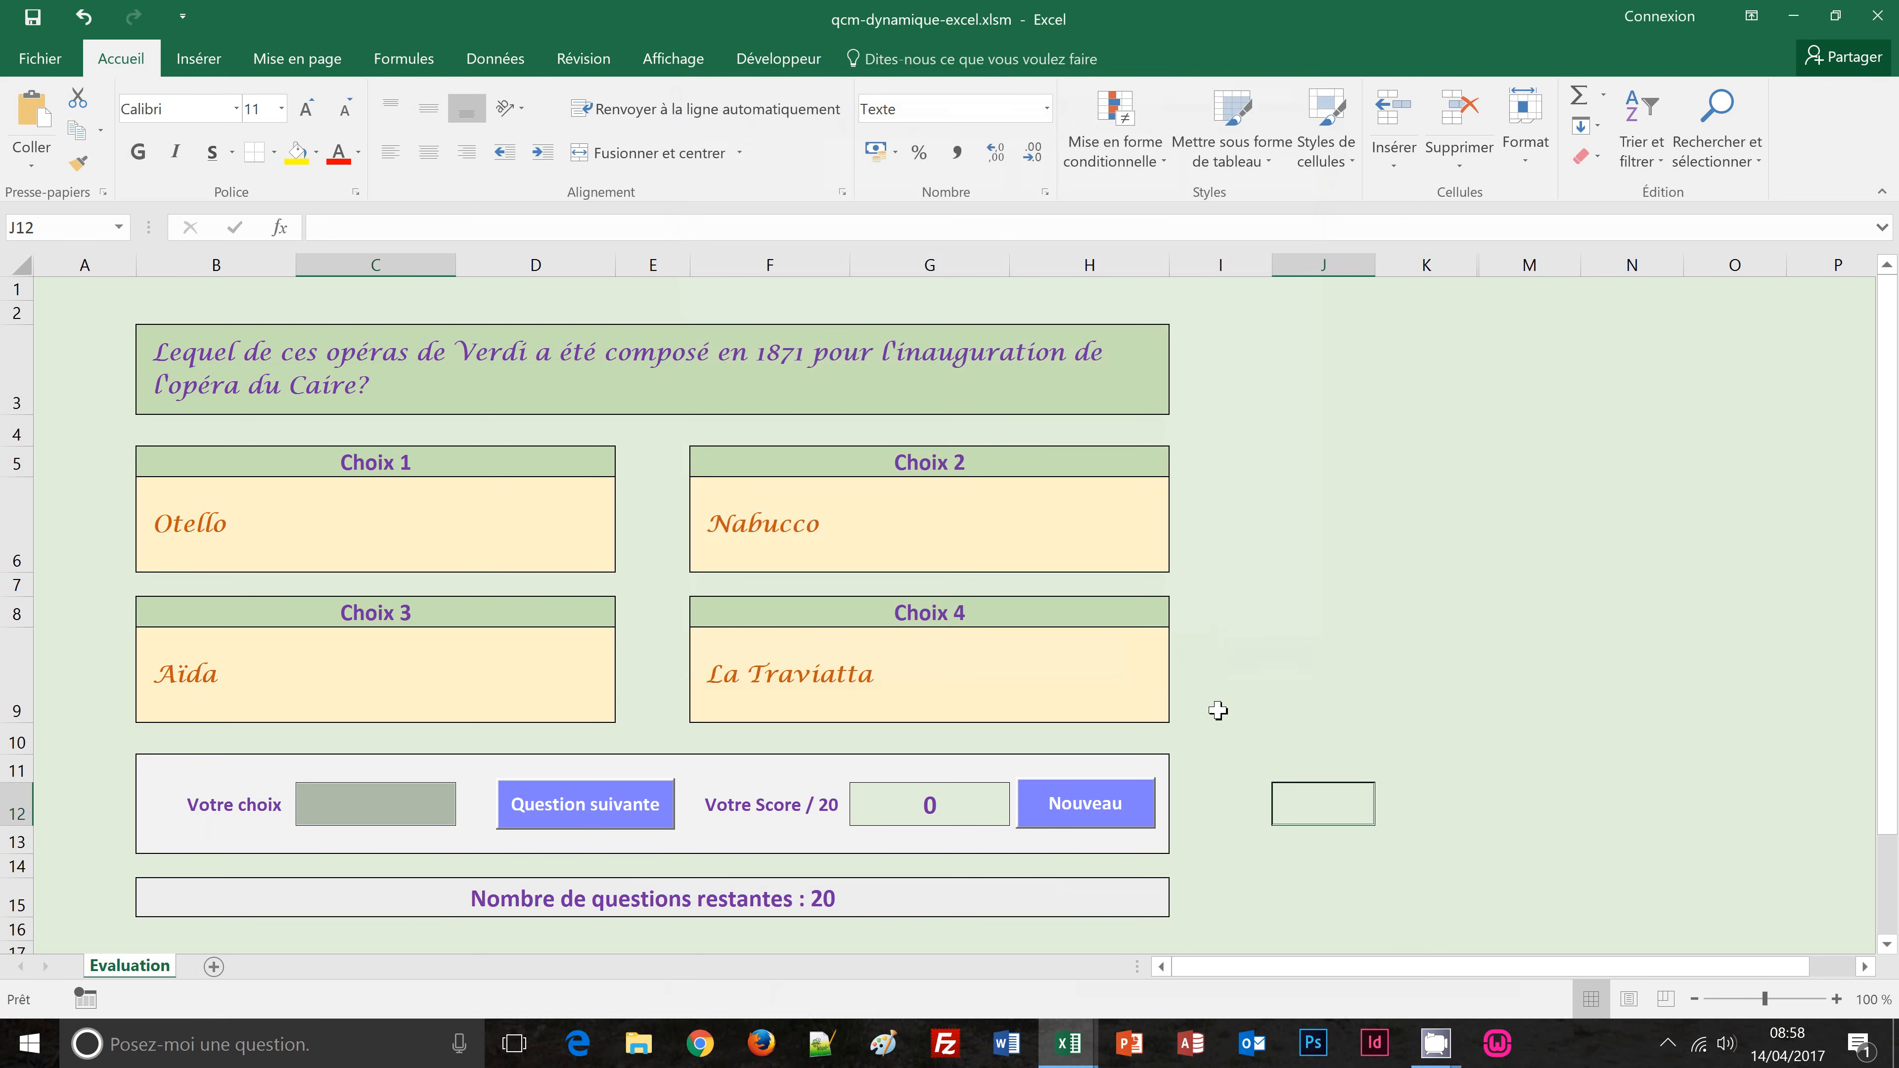
Step: Hide column J, which holds the helper cell, on the Evaluation sheet
left_click(1320, 268)
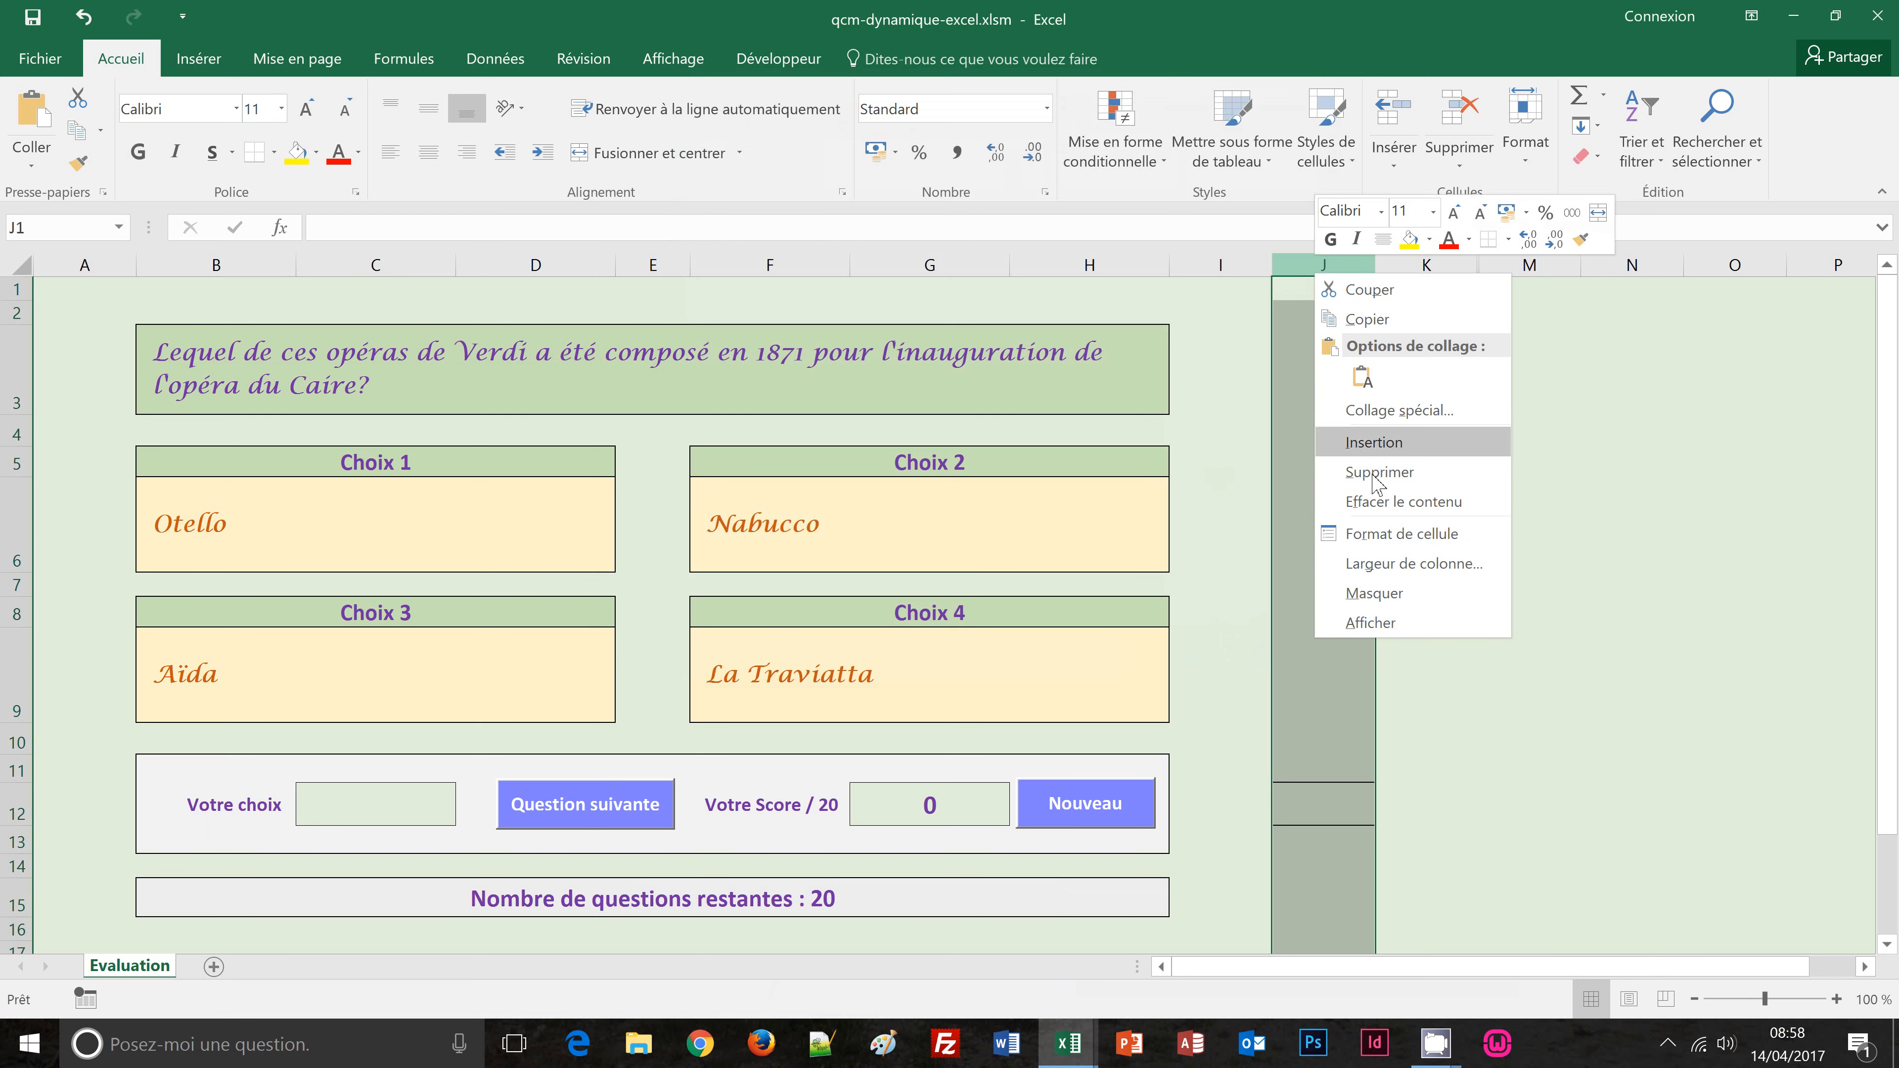
left_click(1384, 602)
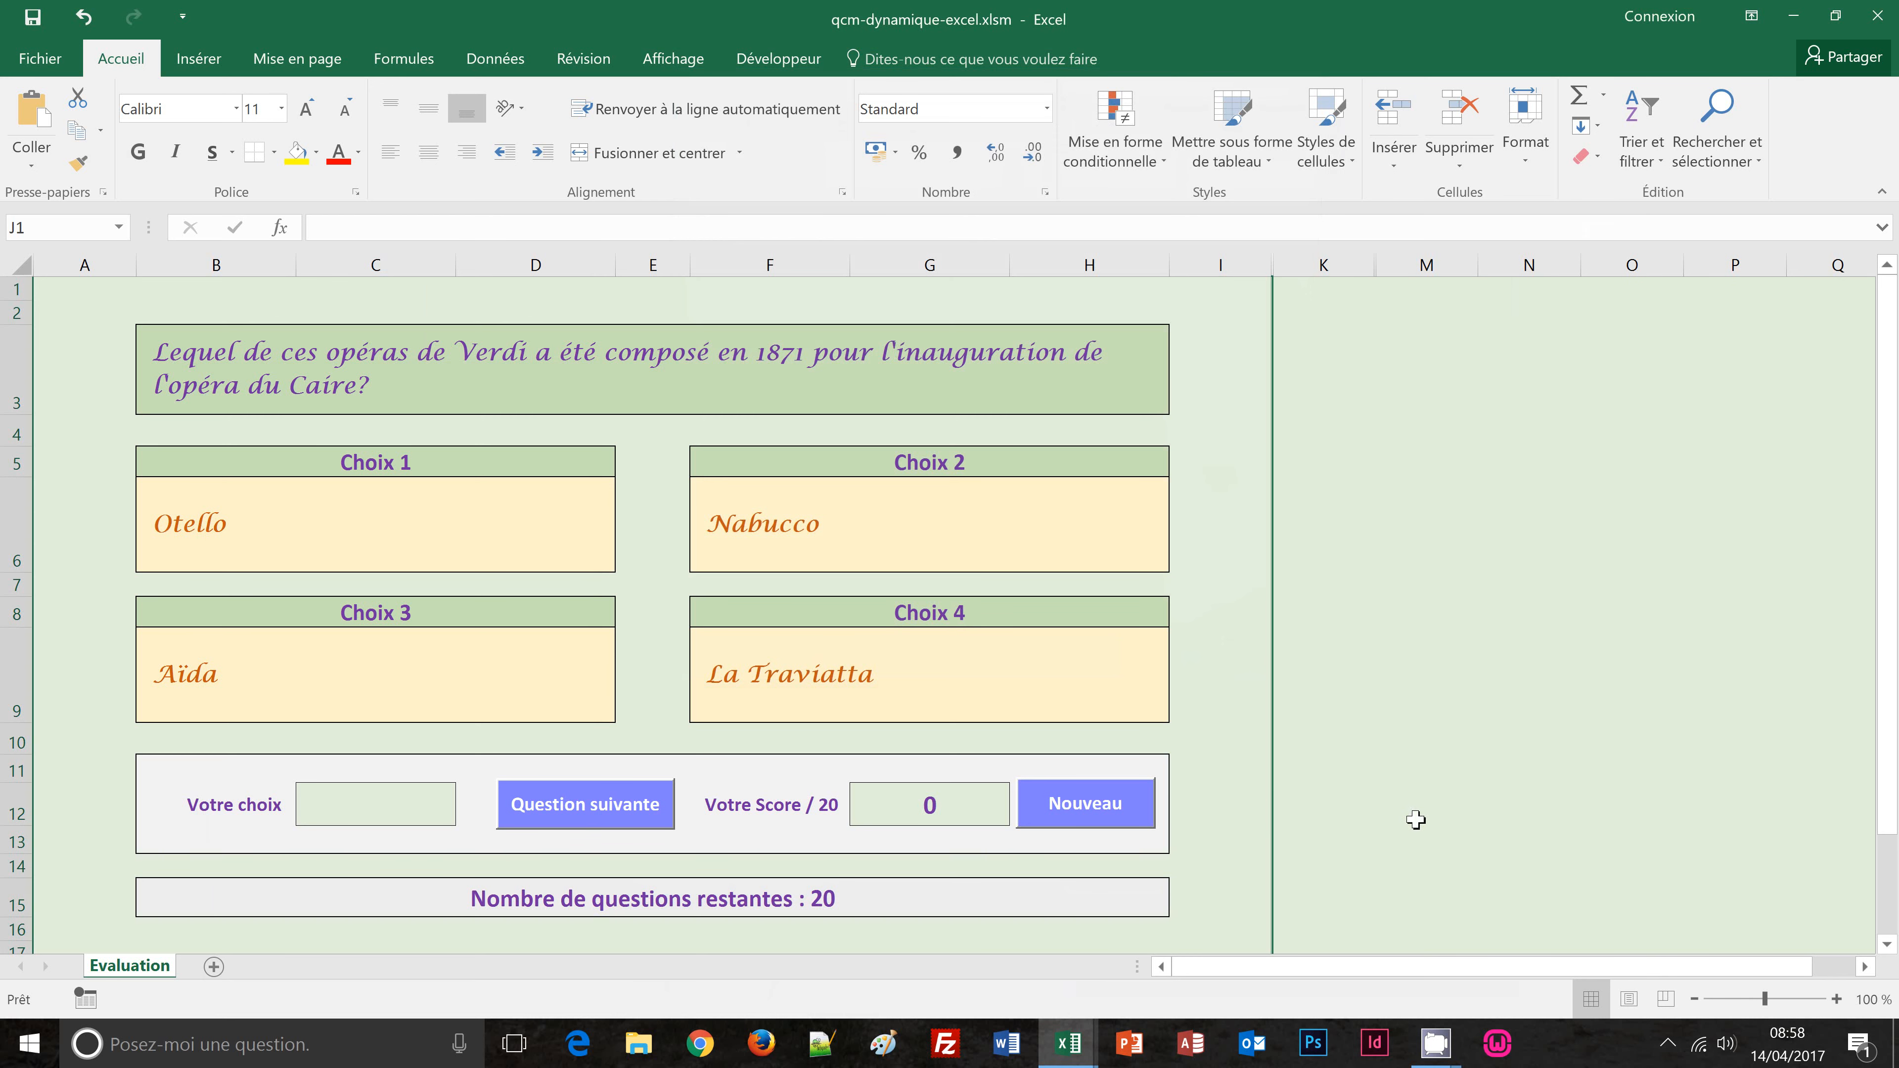
left_click(1381, 782)
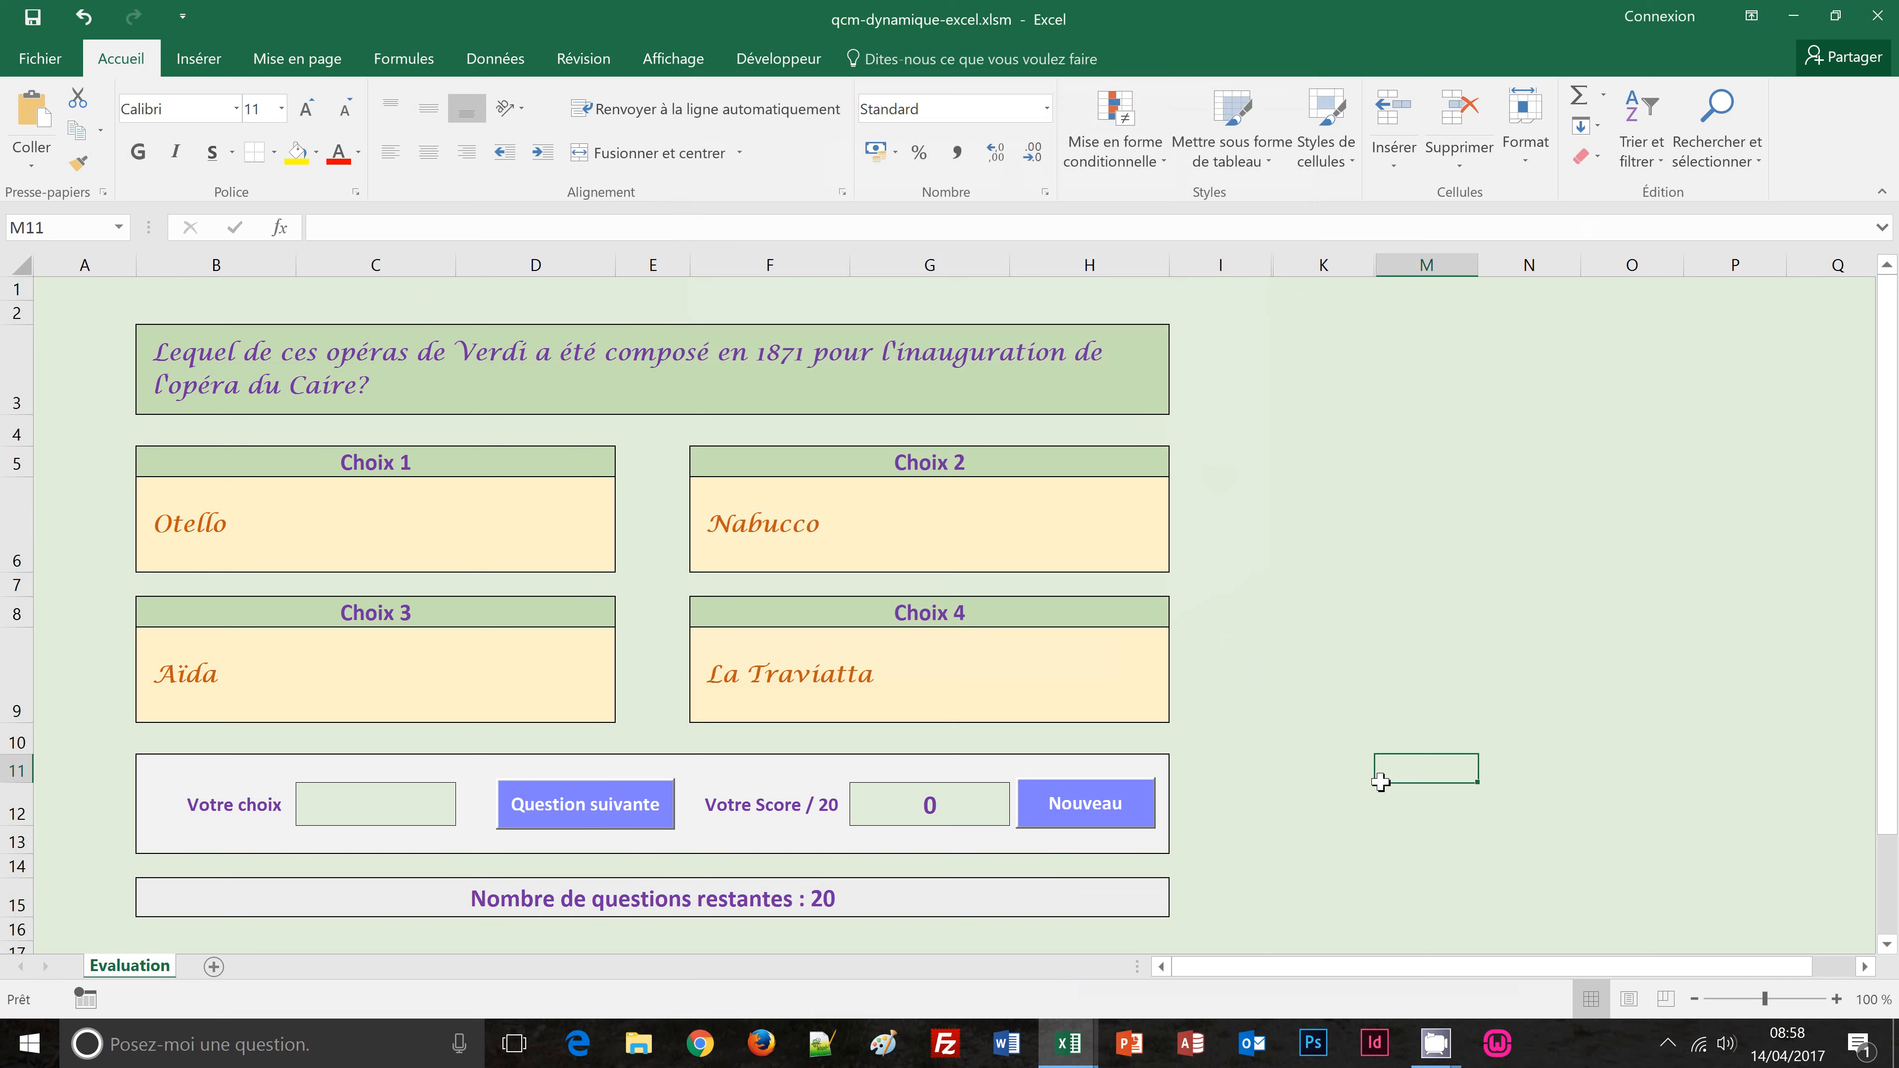
Step: Protect the Evaluation sheet without a password, allowing only the selection of locked and unlocked cells
left_click(584, 60)
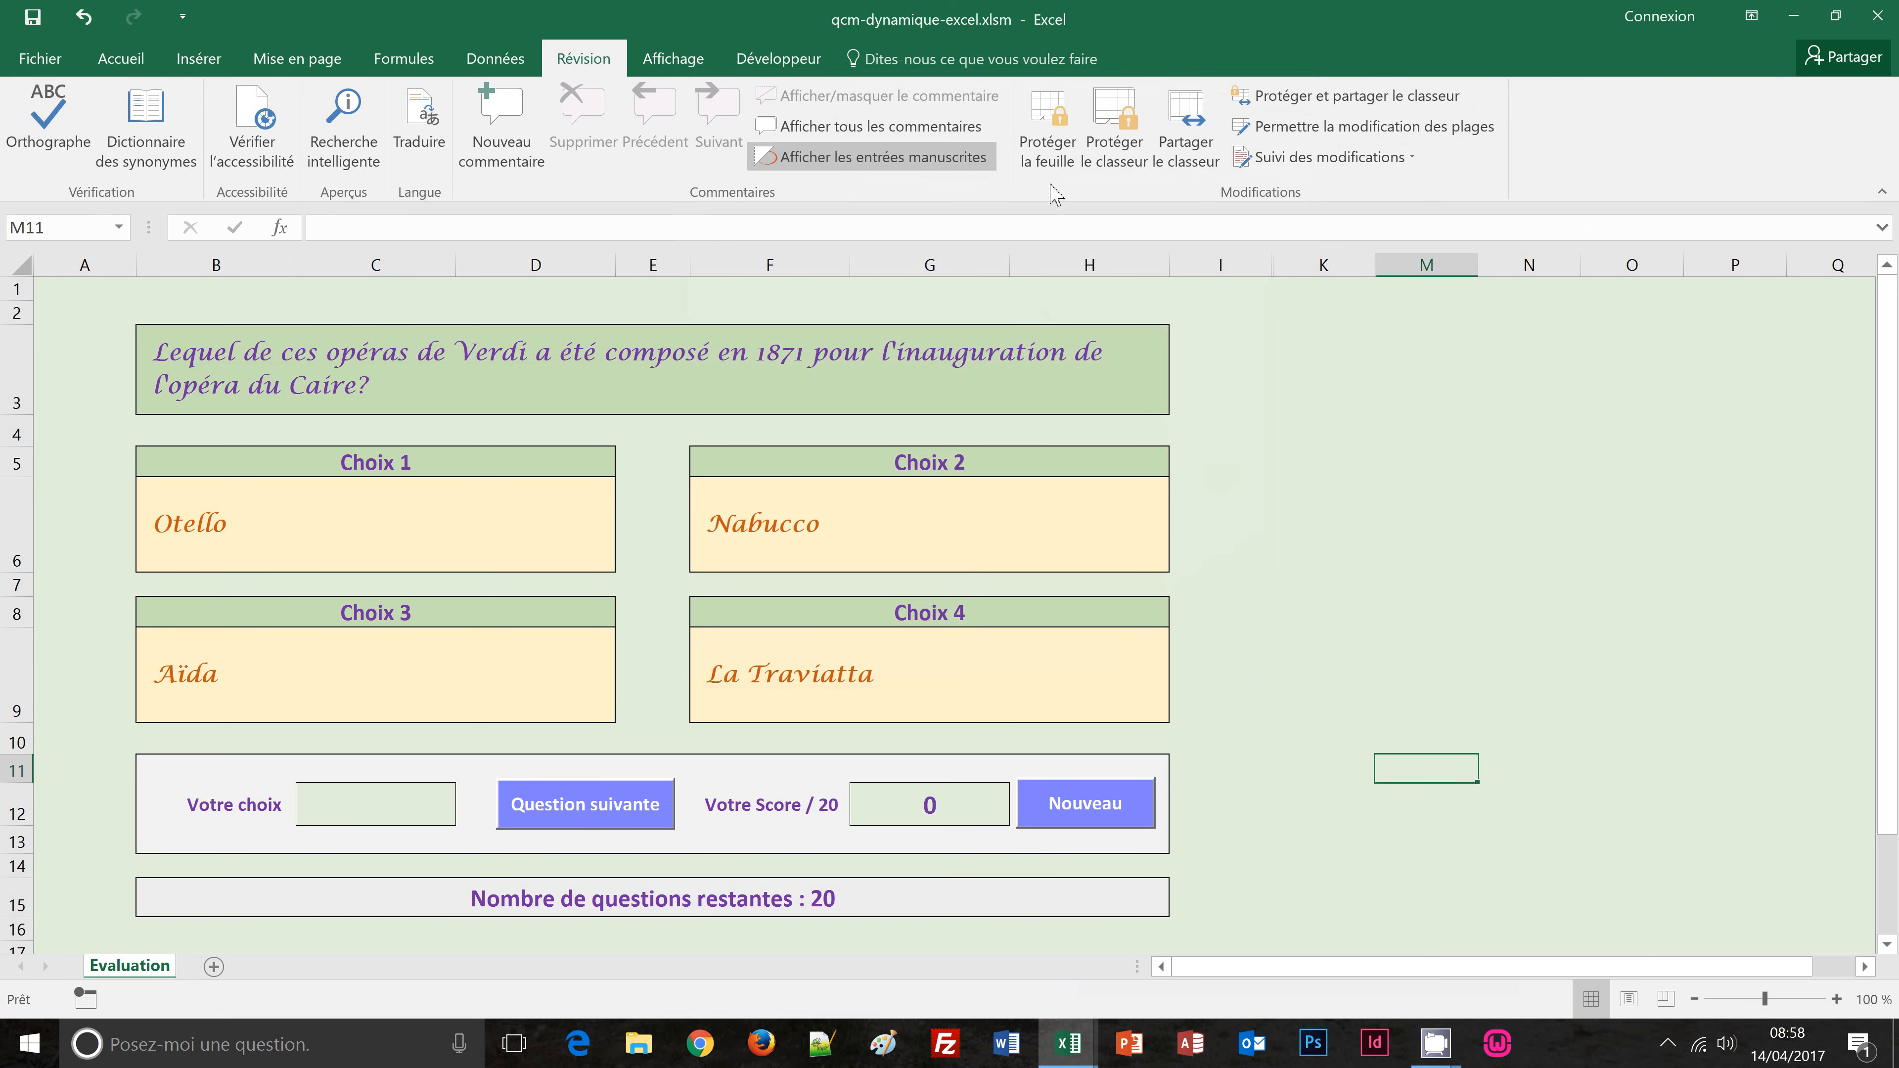
left_click(1051, 159)
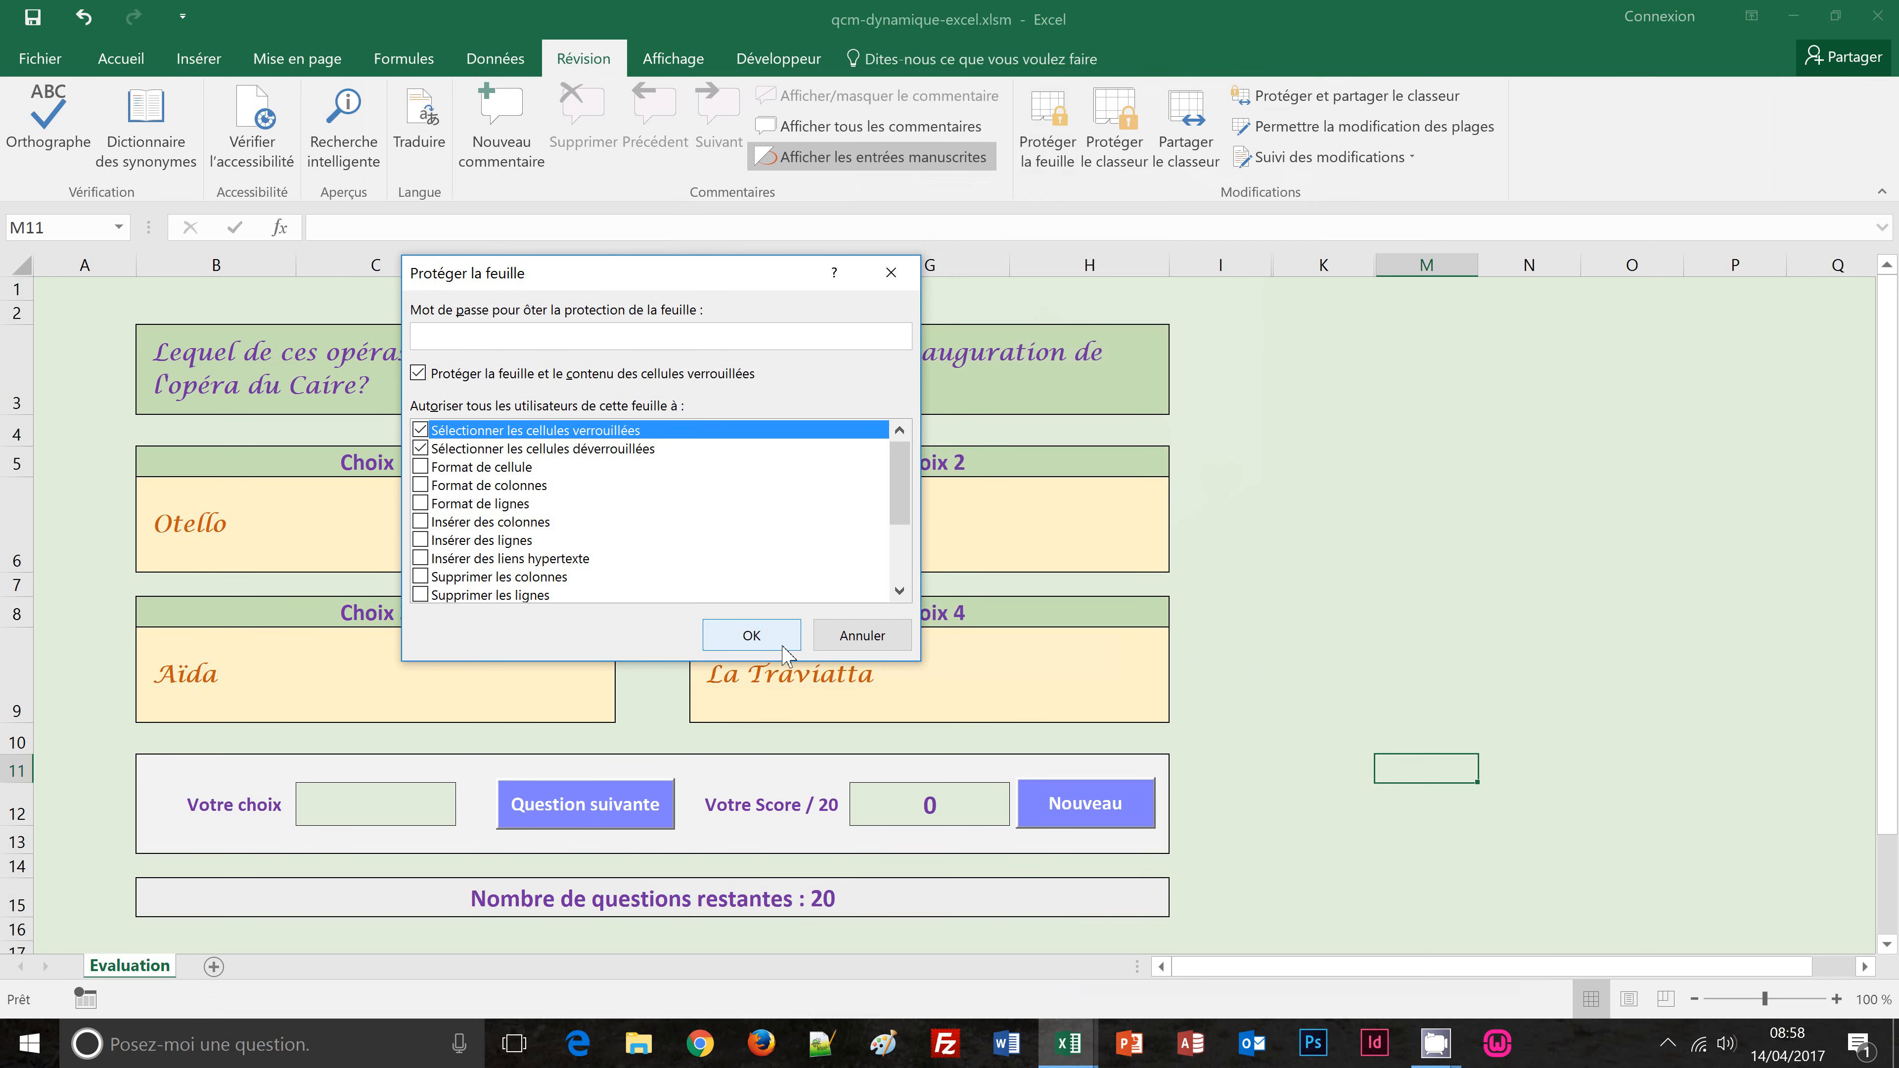
left_click(752, 635)
left_click(1426, 632)
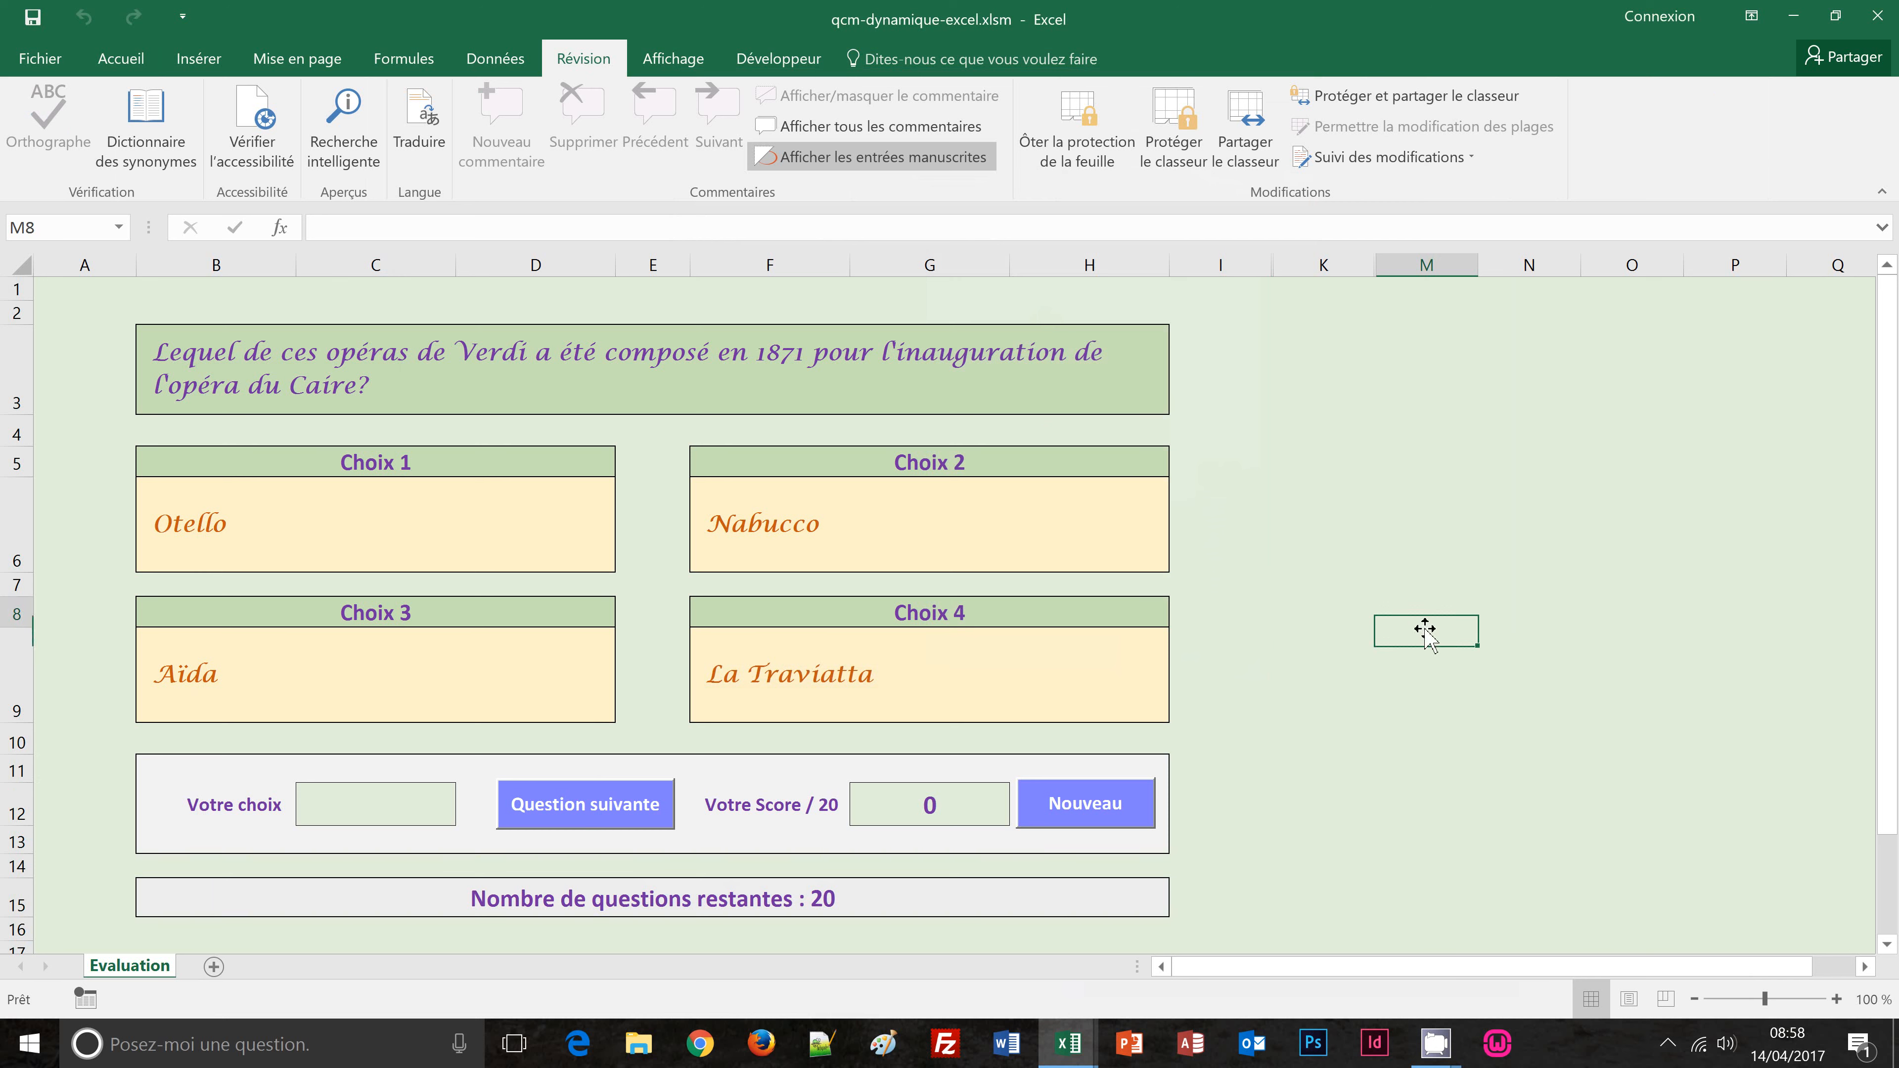
Step: Try to edit the question cell, the Choix 1 and Choix 2 cells and an empty cell on the protected sheet
left_click(813, 524)
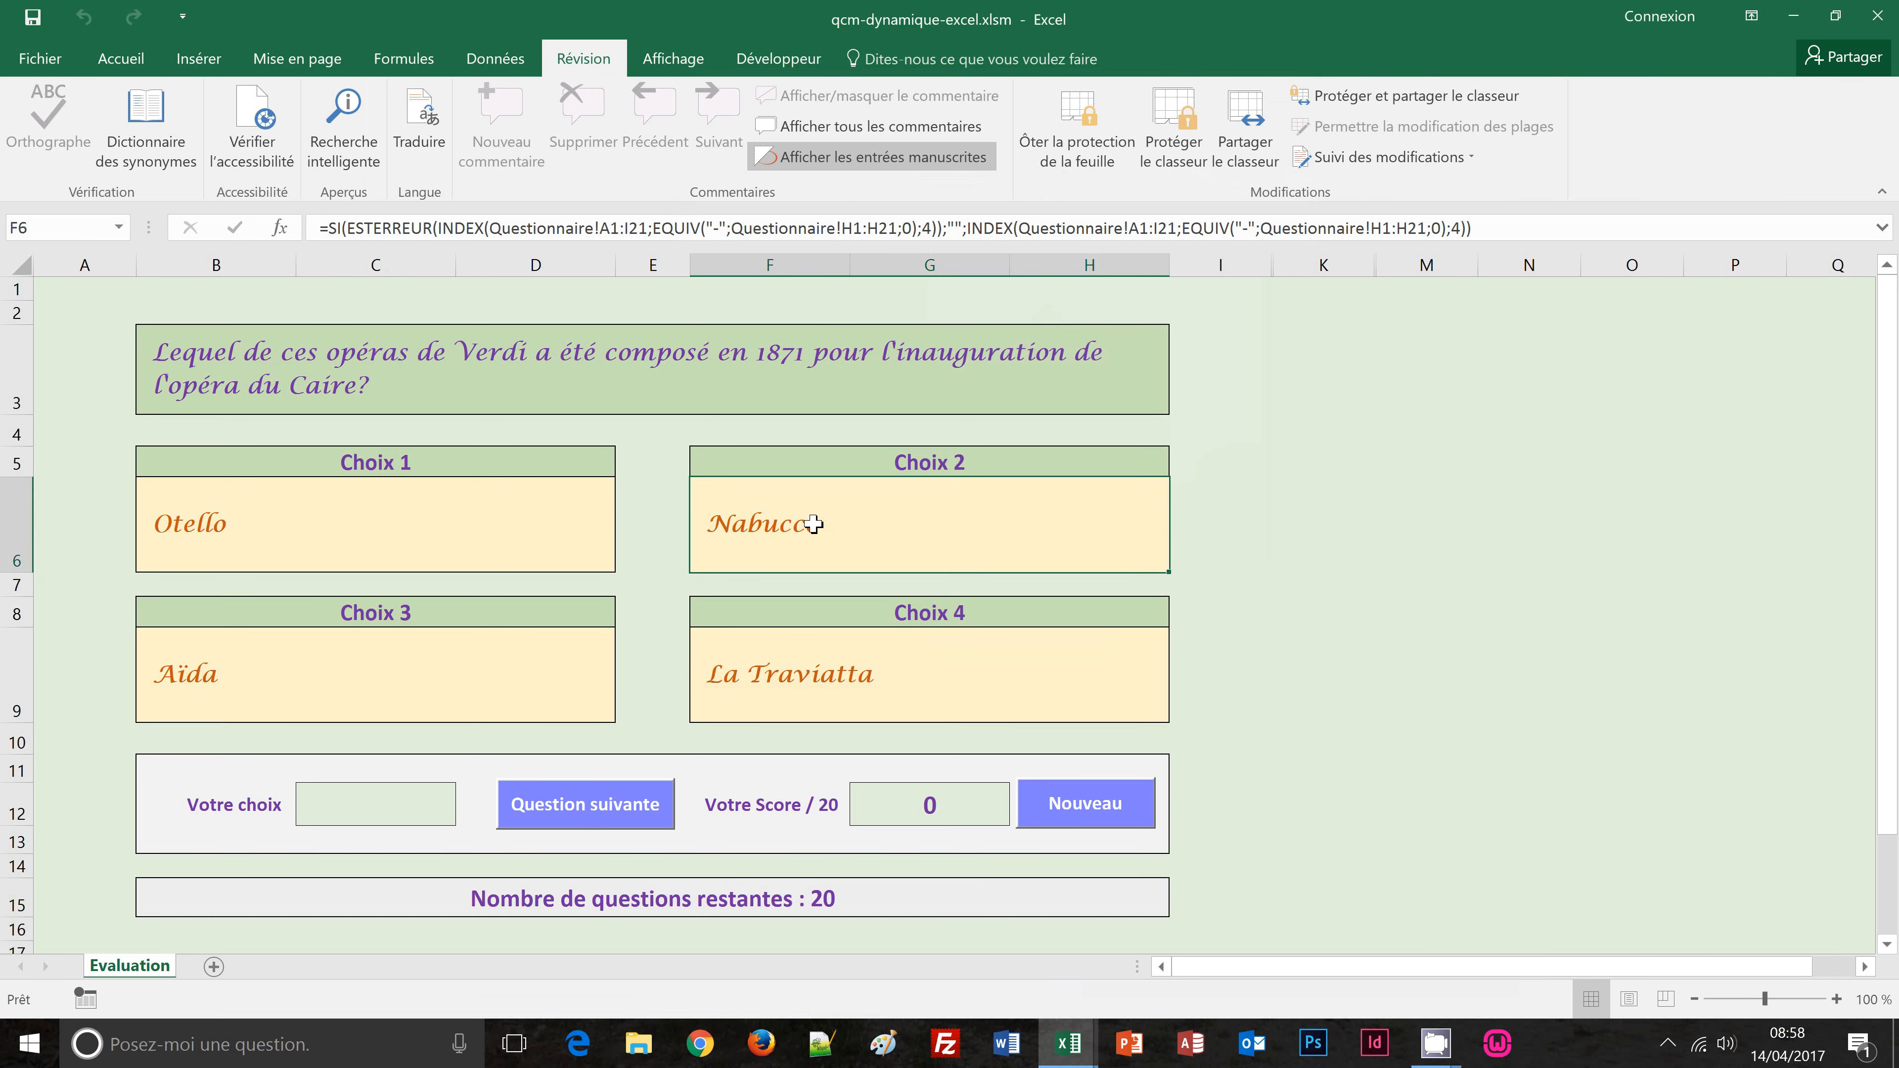
double_click(813, 524)
left_click(958, 589)
left_click(322, 545)
double_click(460, 565)
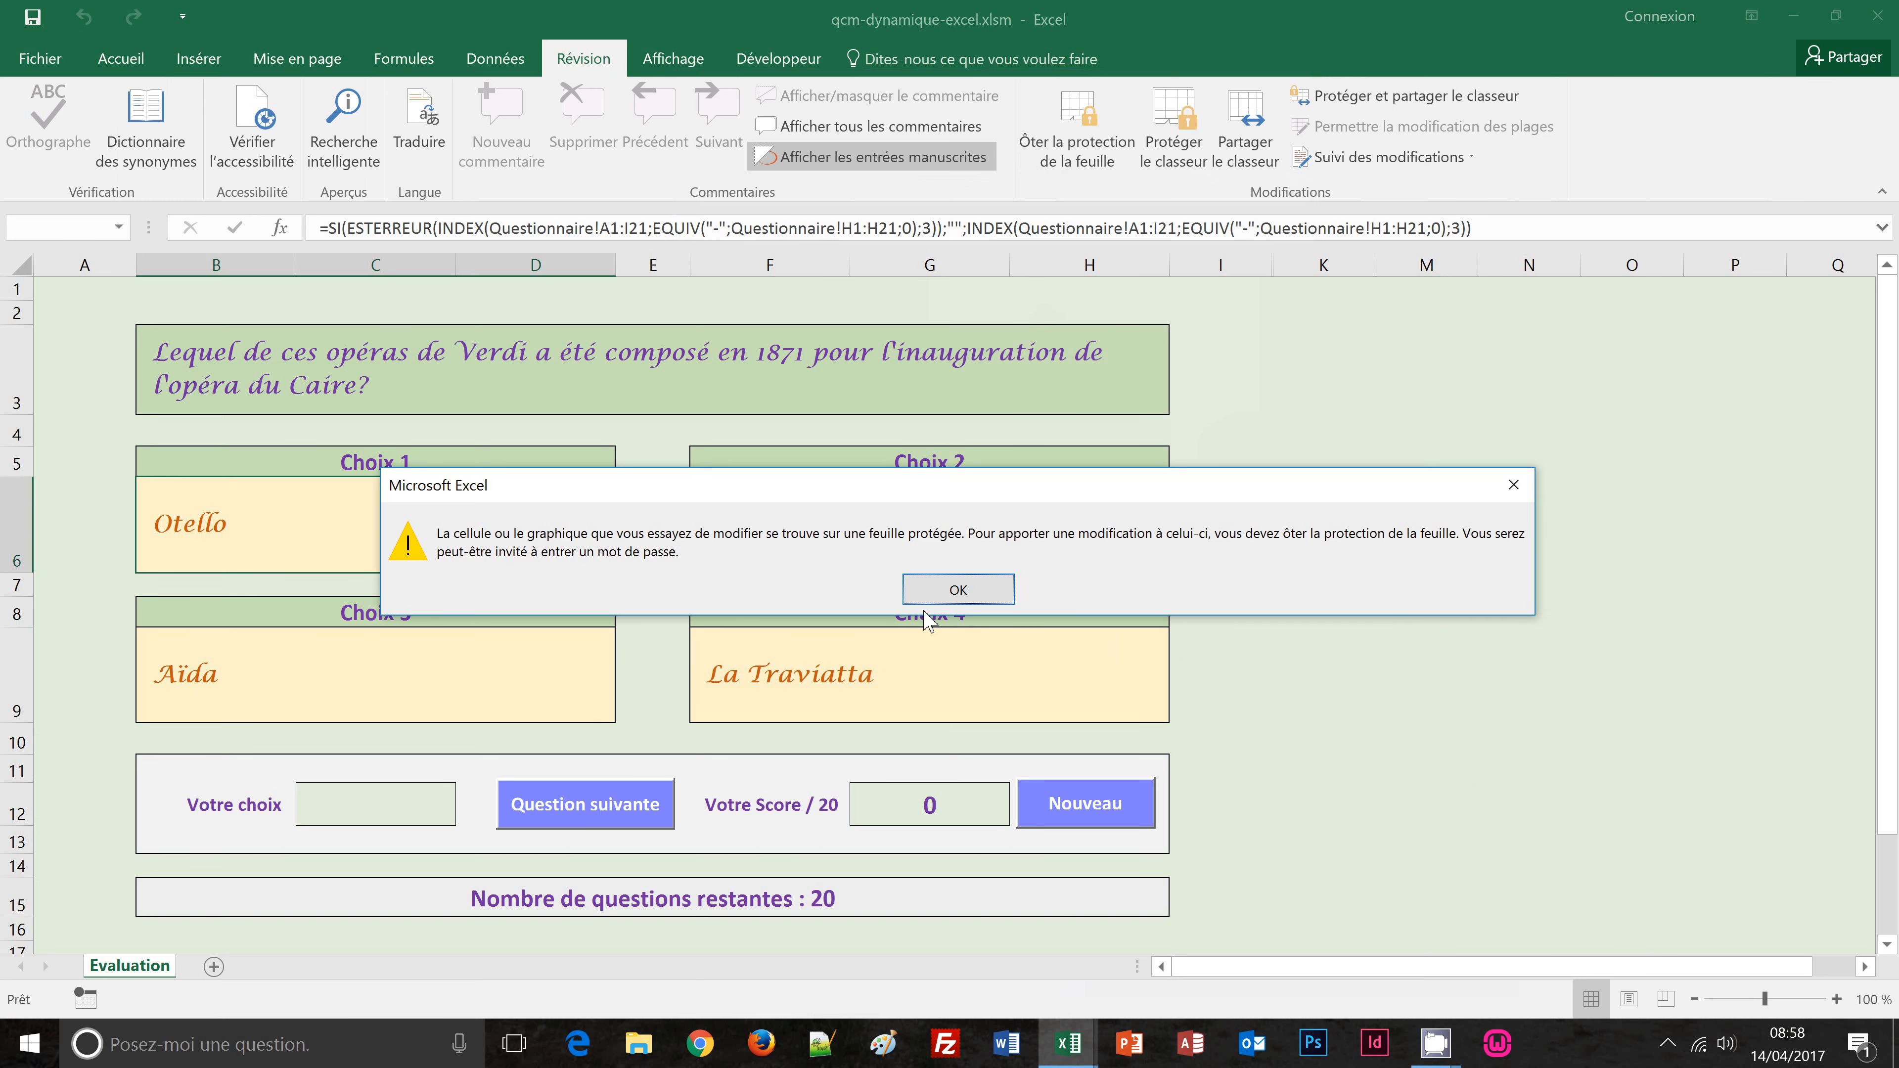
left_click(938, 591)
left_click(709, 403)
double_click(711, 406)
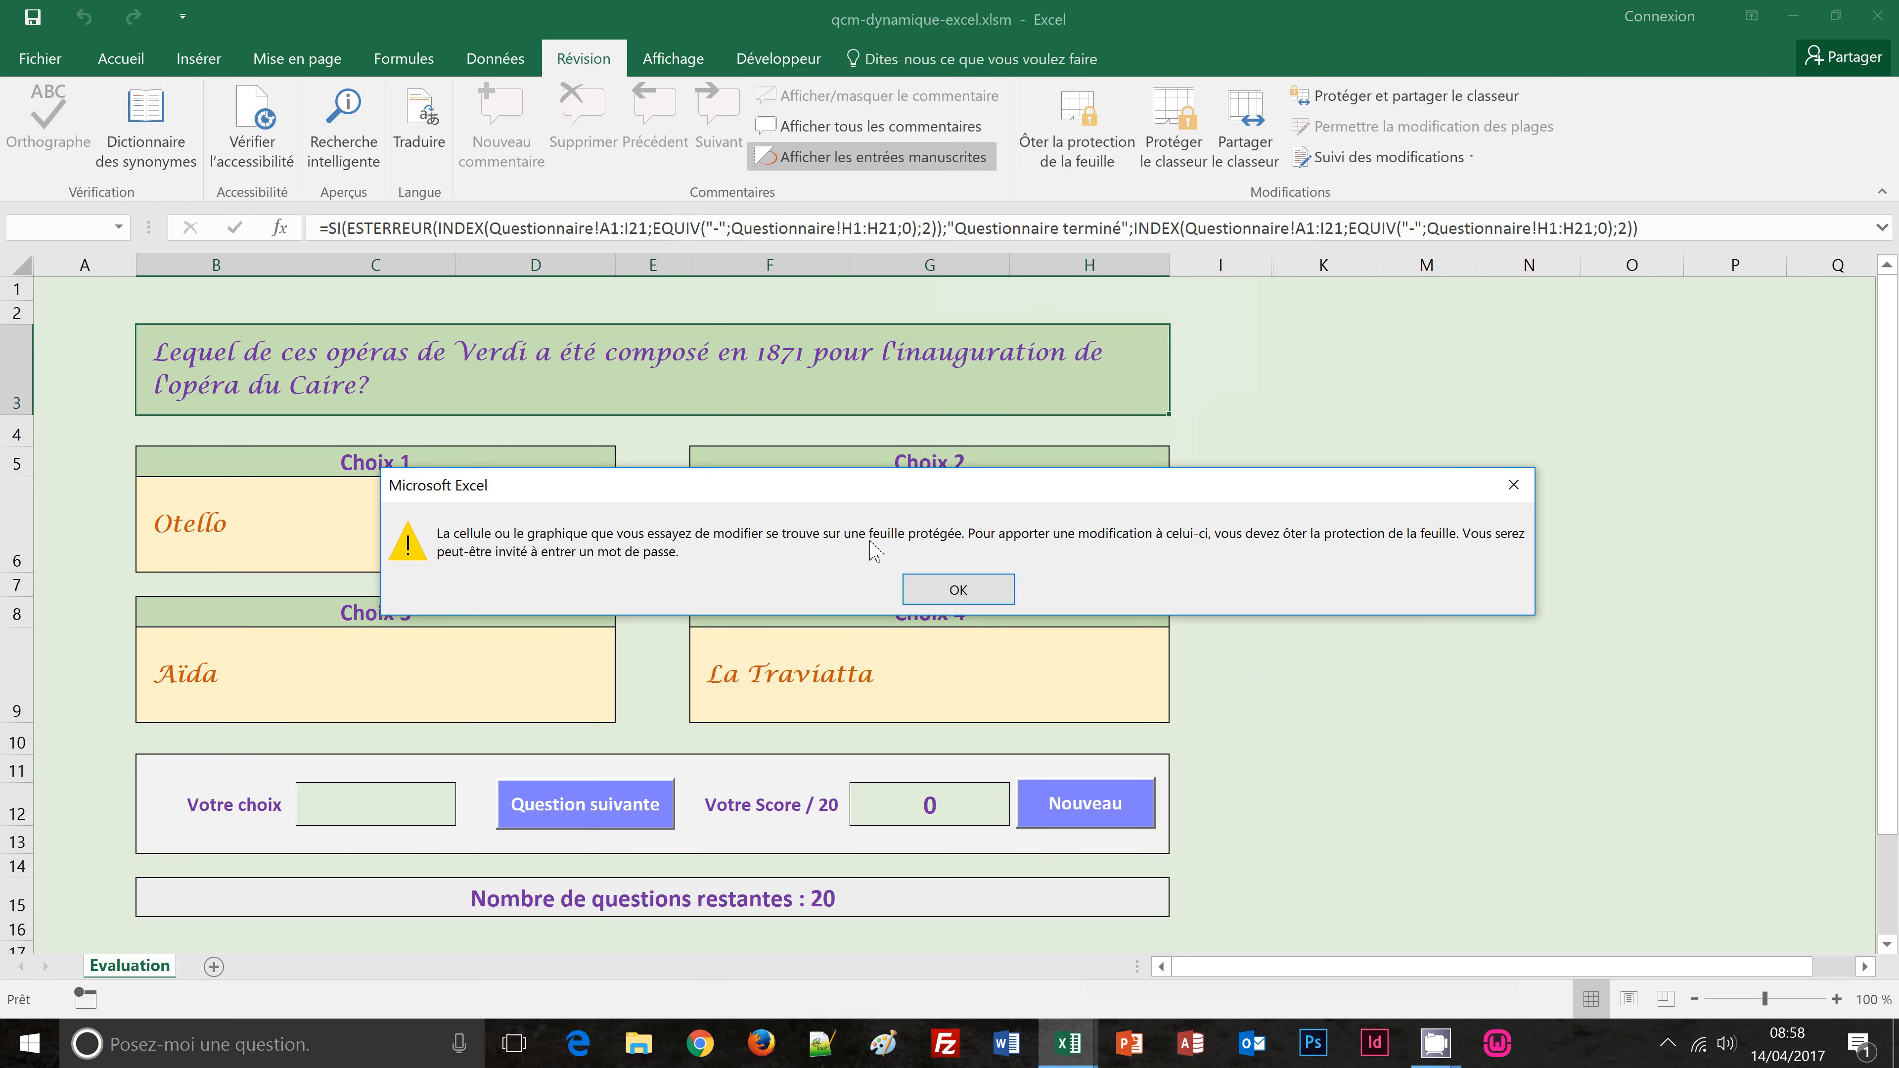
left_click(931, 593)
left_click(507, 701)
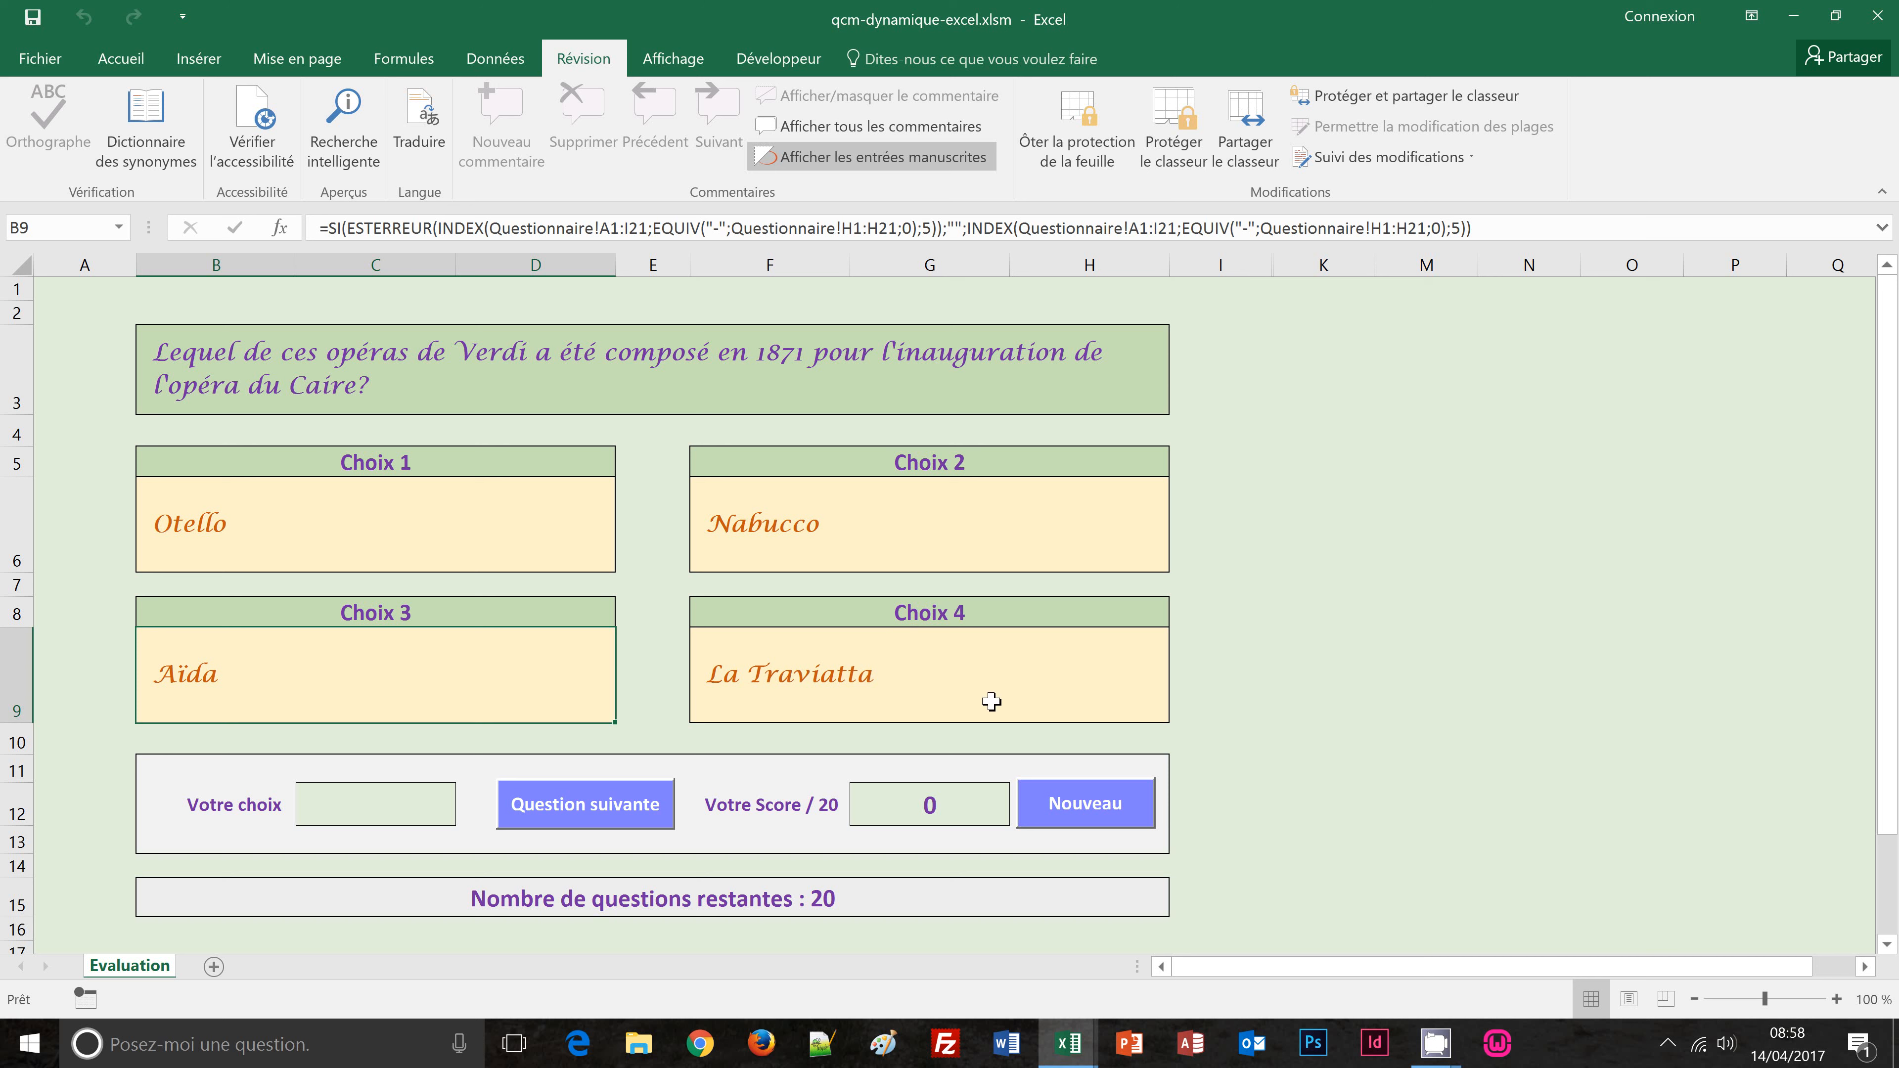
double_click(1443, 604)
left_click(957, 591)
left_click(938, 648)
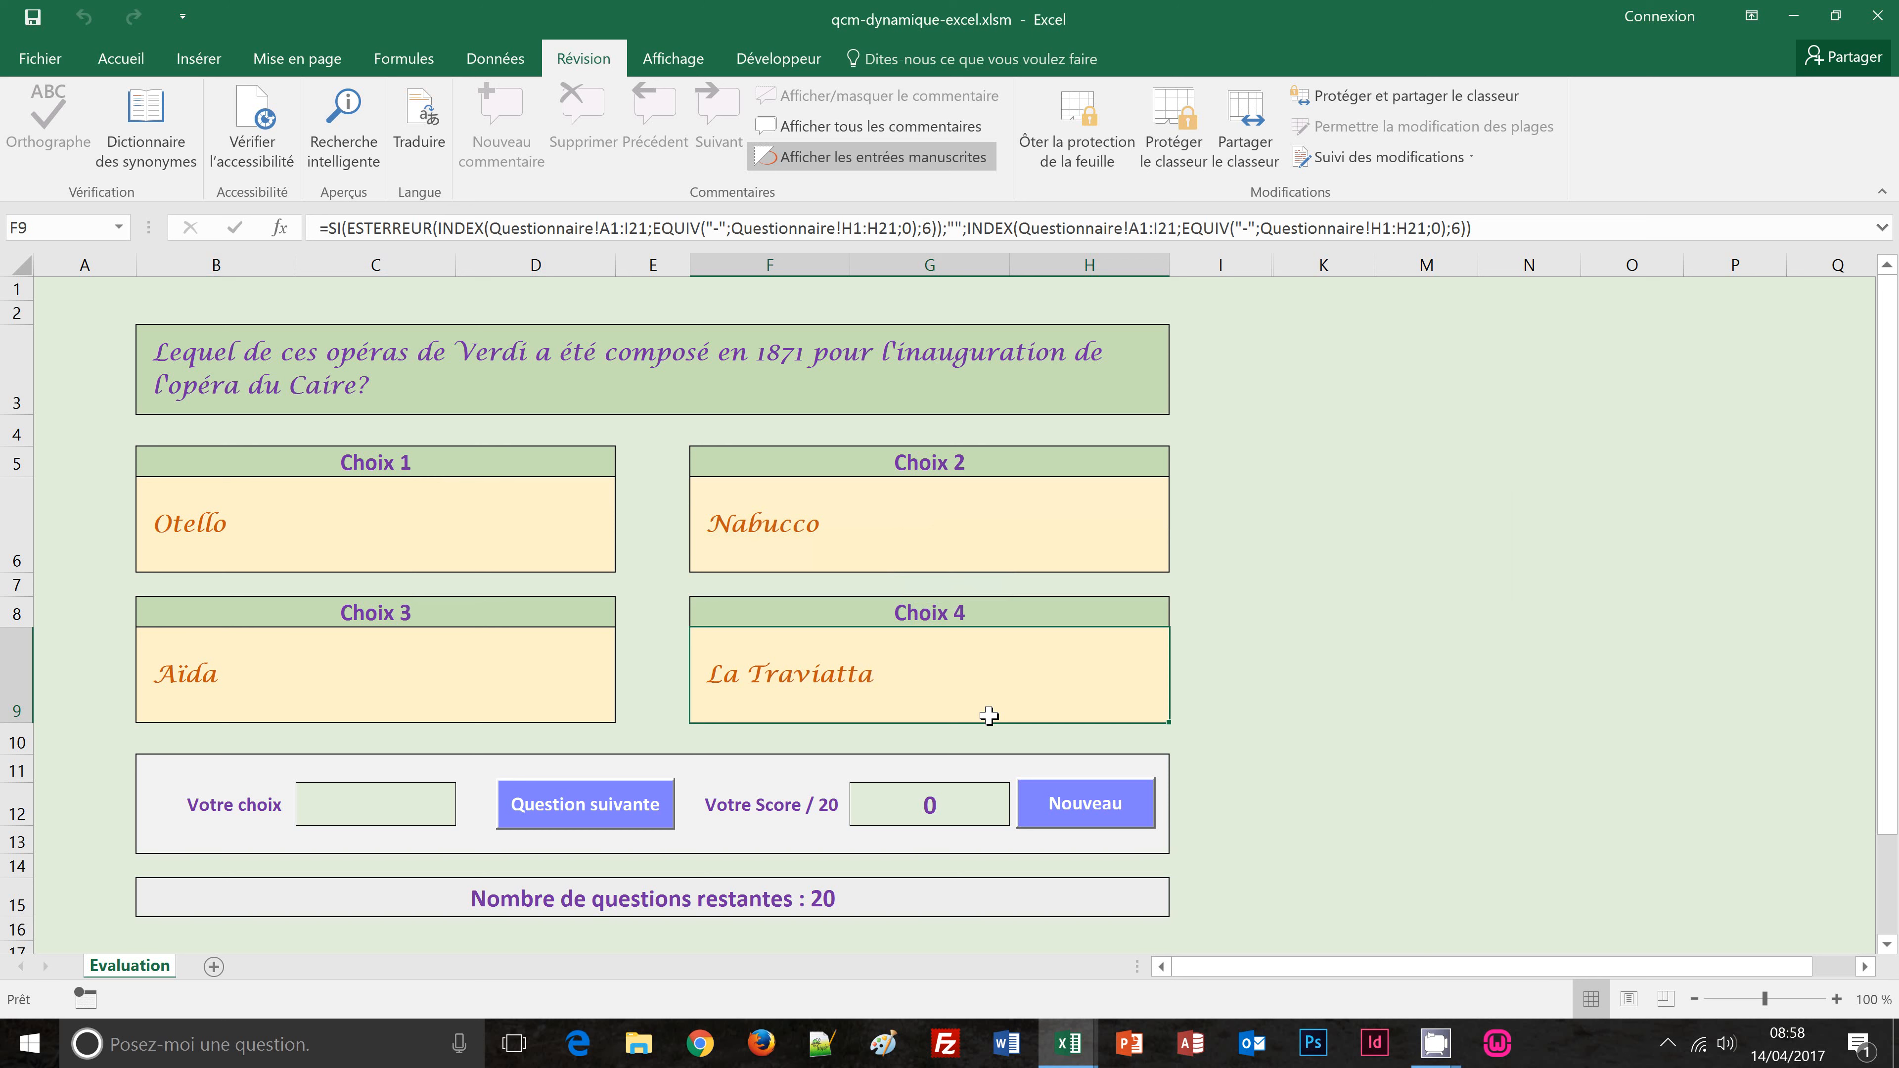
Step: Start a new quiz run and answer the 1871 Verdi opera question with choice 3, moving on to the following question
left_click(1092, 823)
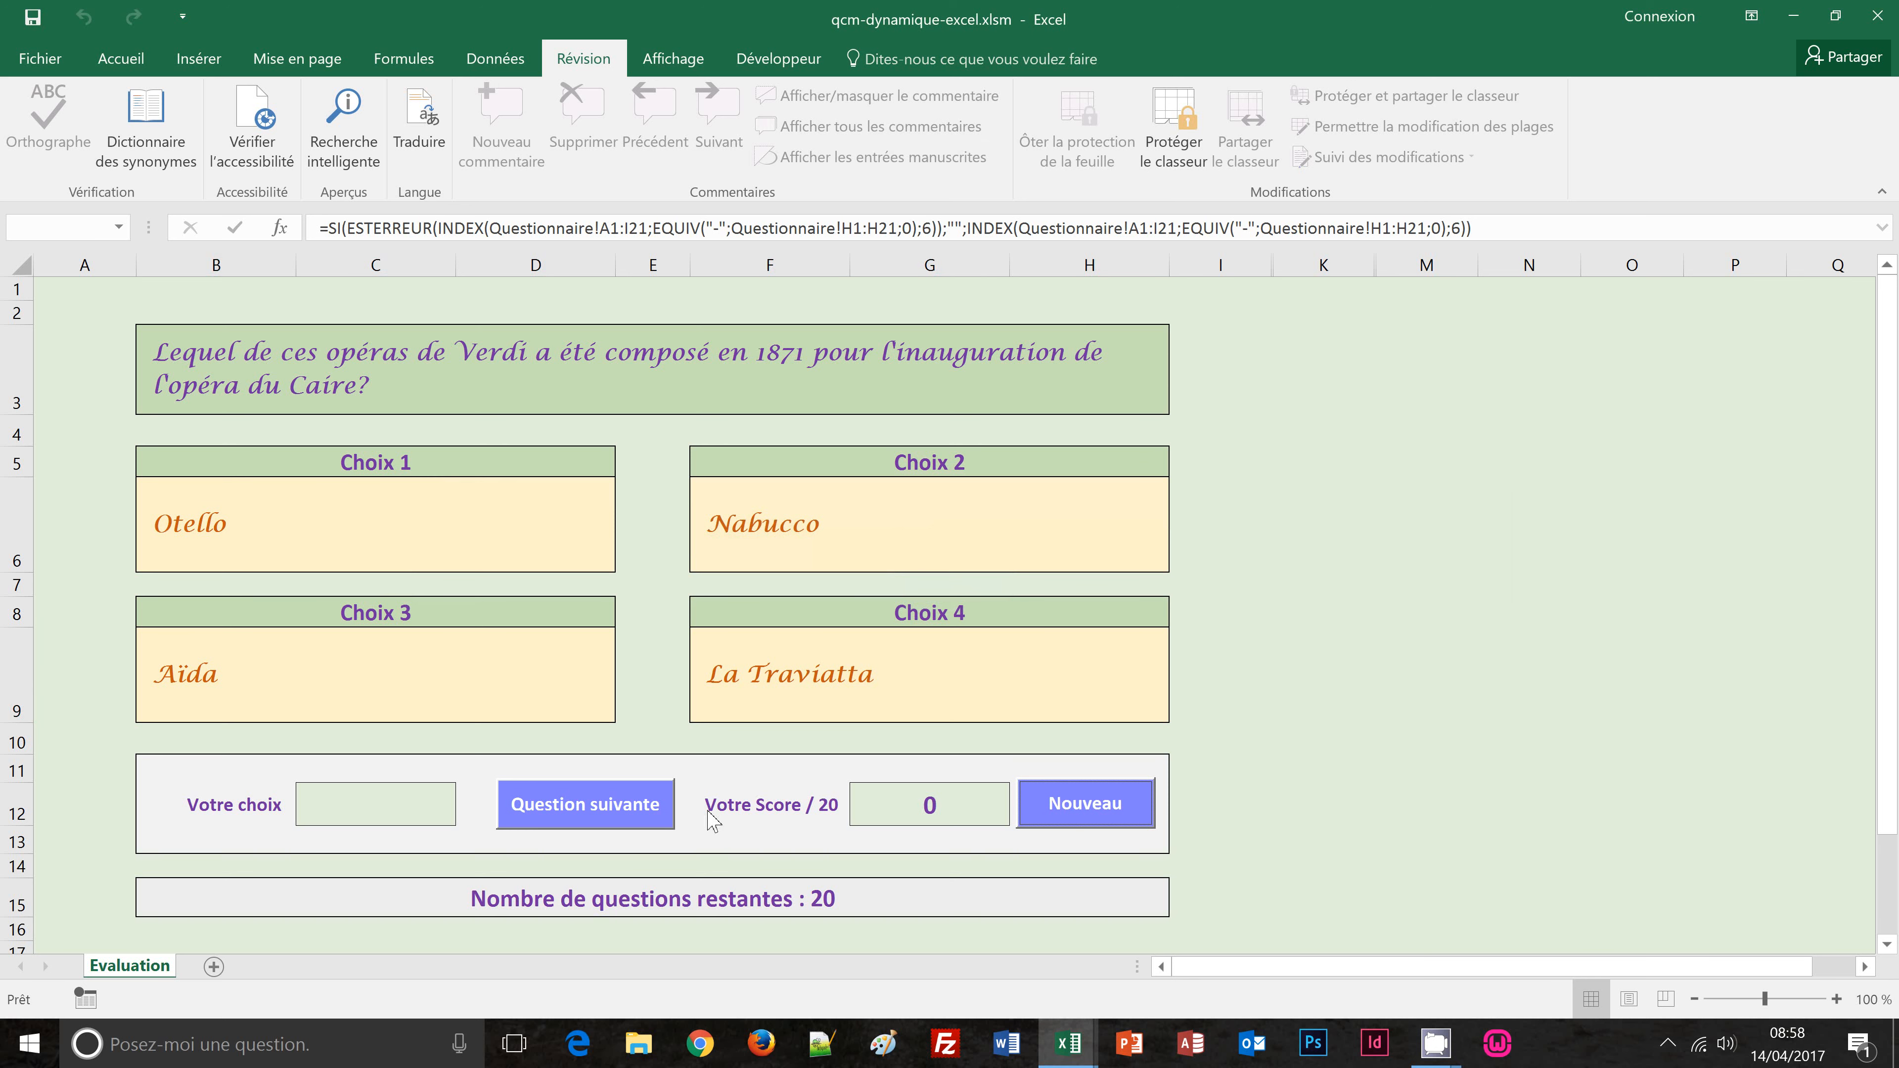
left_click(644, 815)
left_click(449, 823)
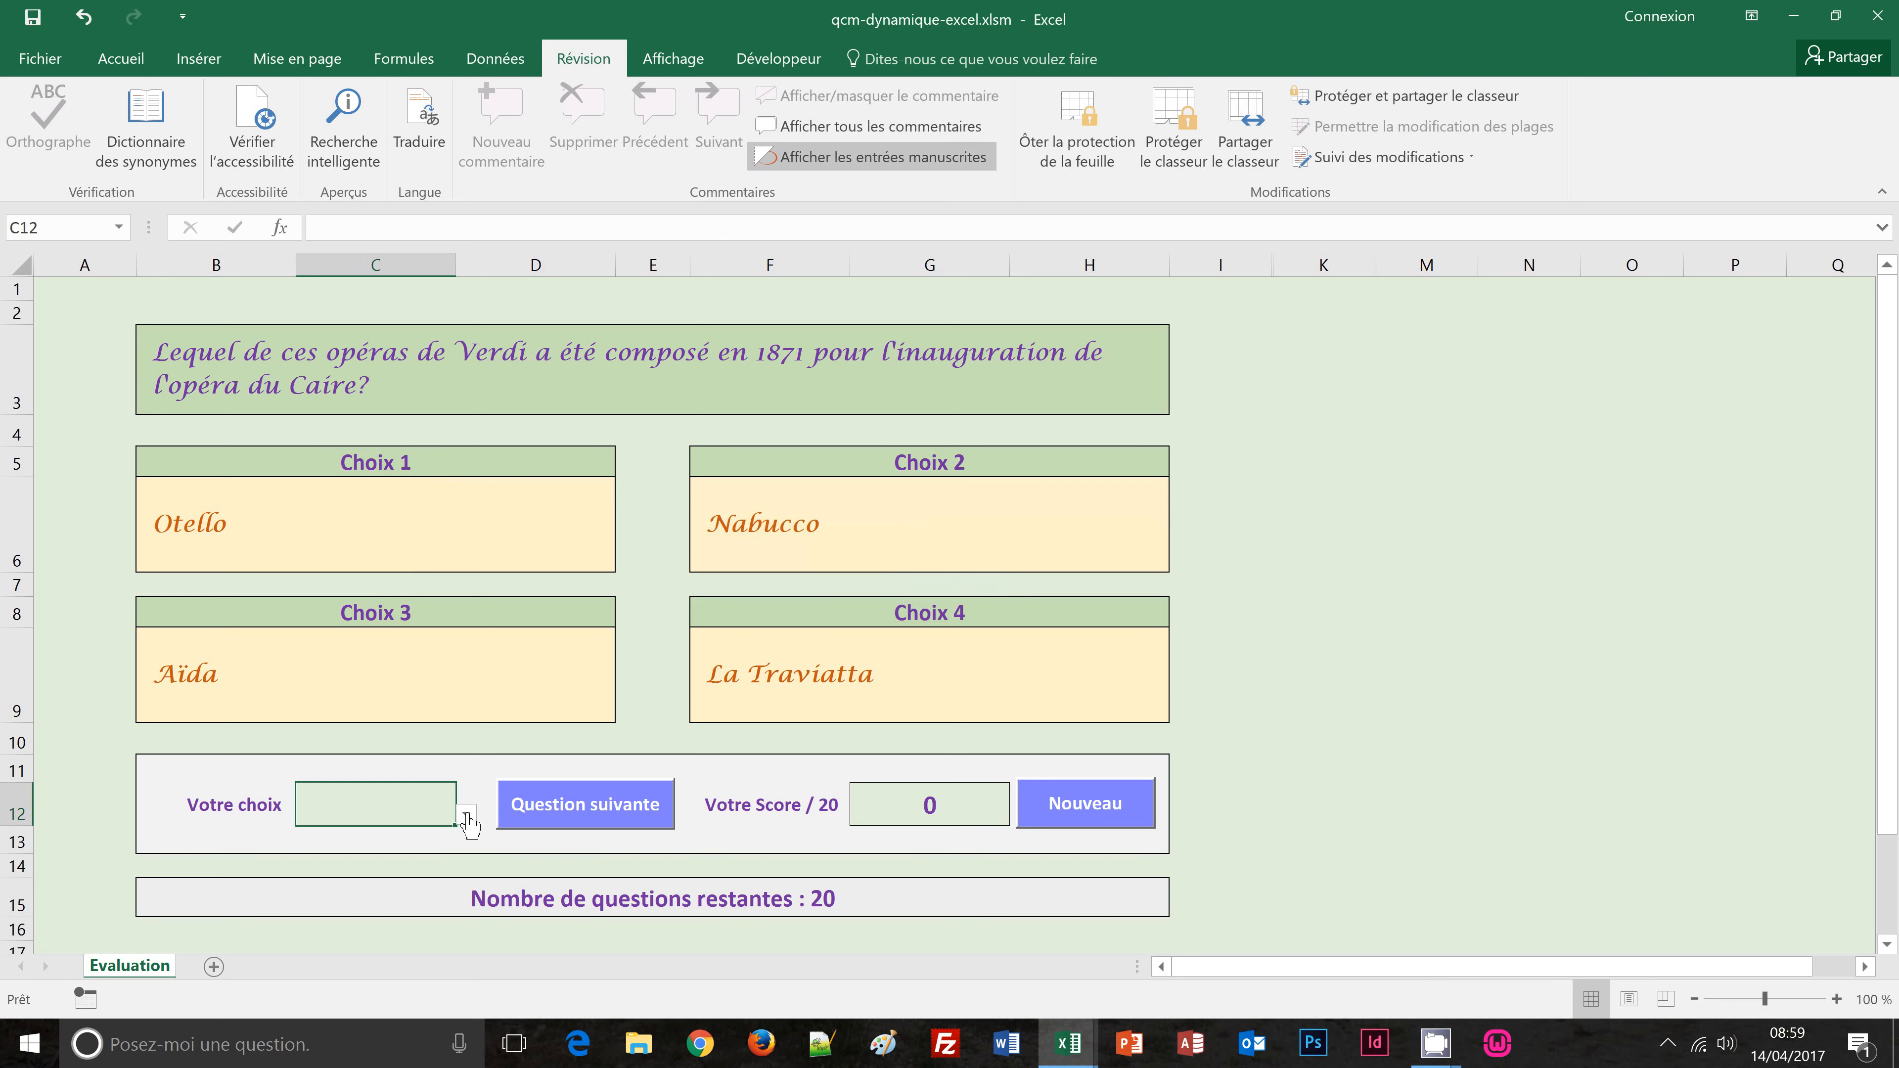
left_click(467, 815)
left_click(422, 879)
left_click(583, 822)
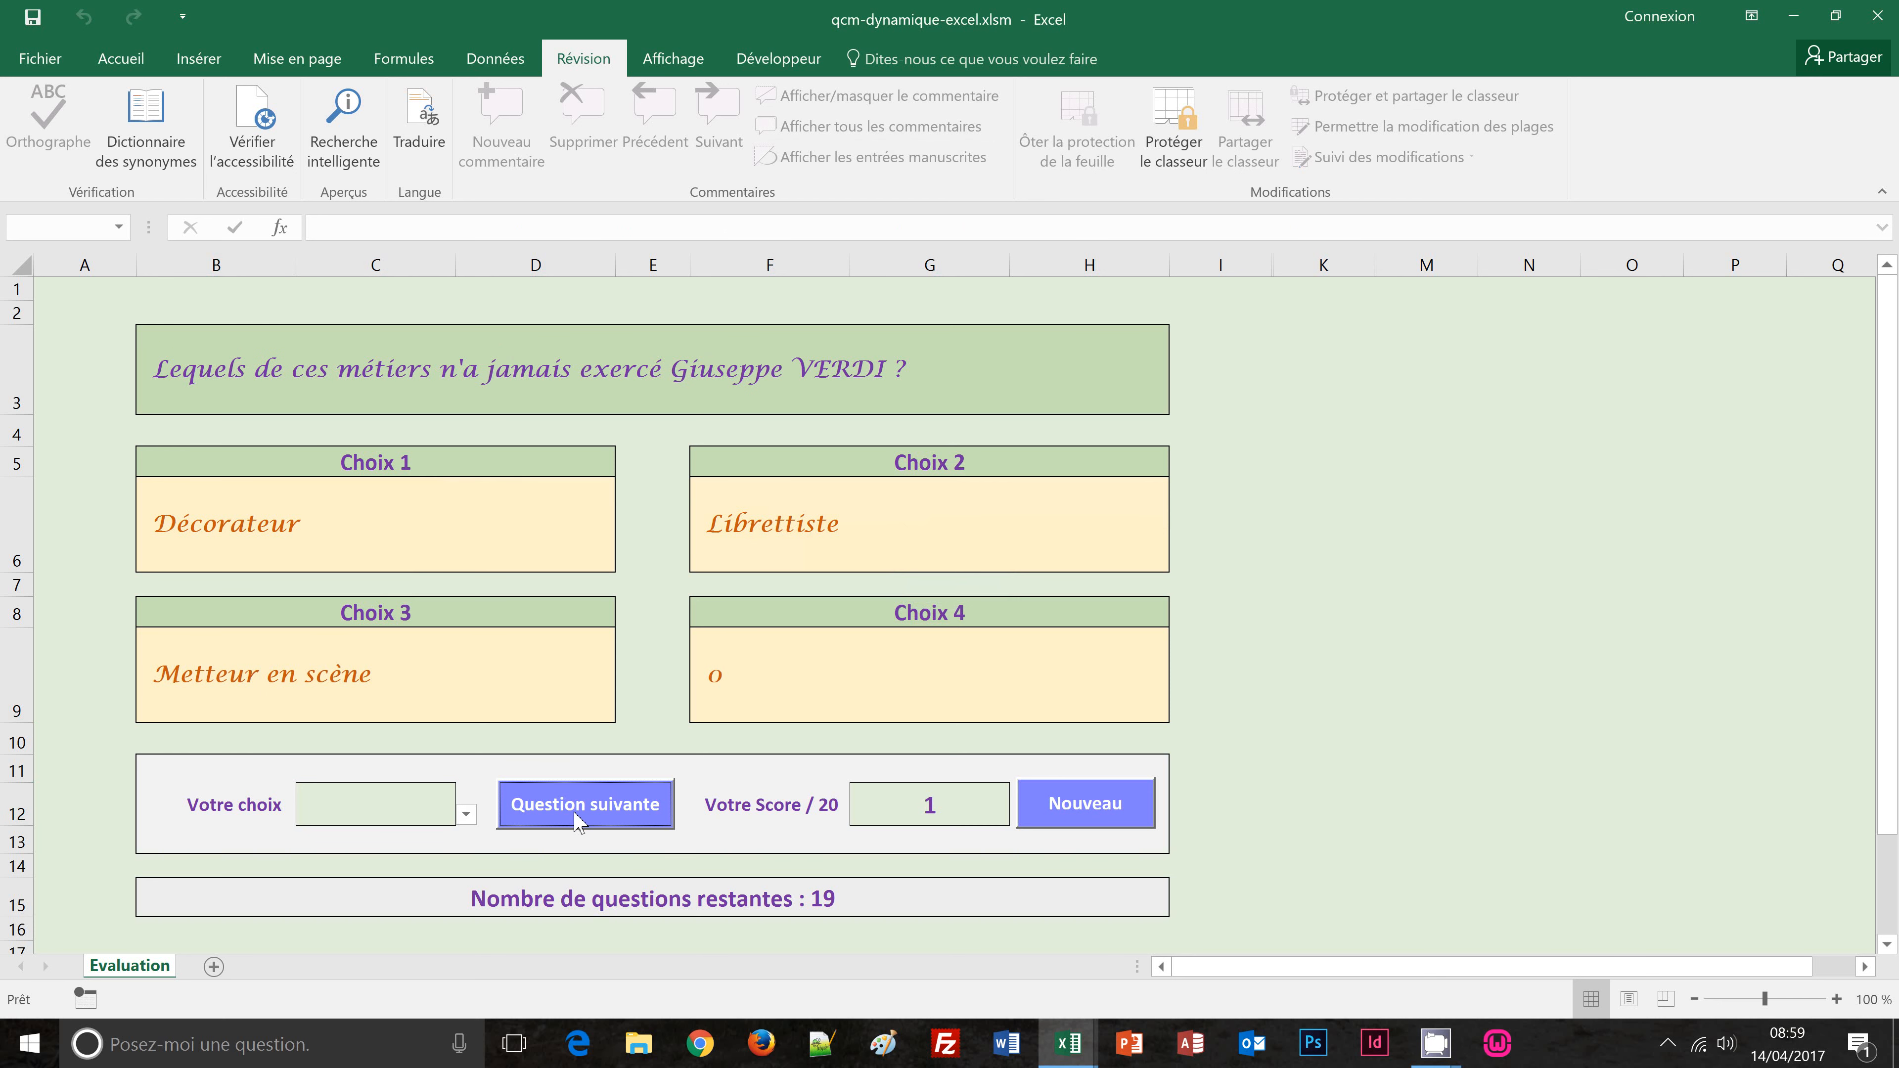
Step: Submit choice 1 for the question on Verdi's professions and choice 3 for the Garibaldi shirt colour question
left_click(466, 815)
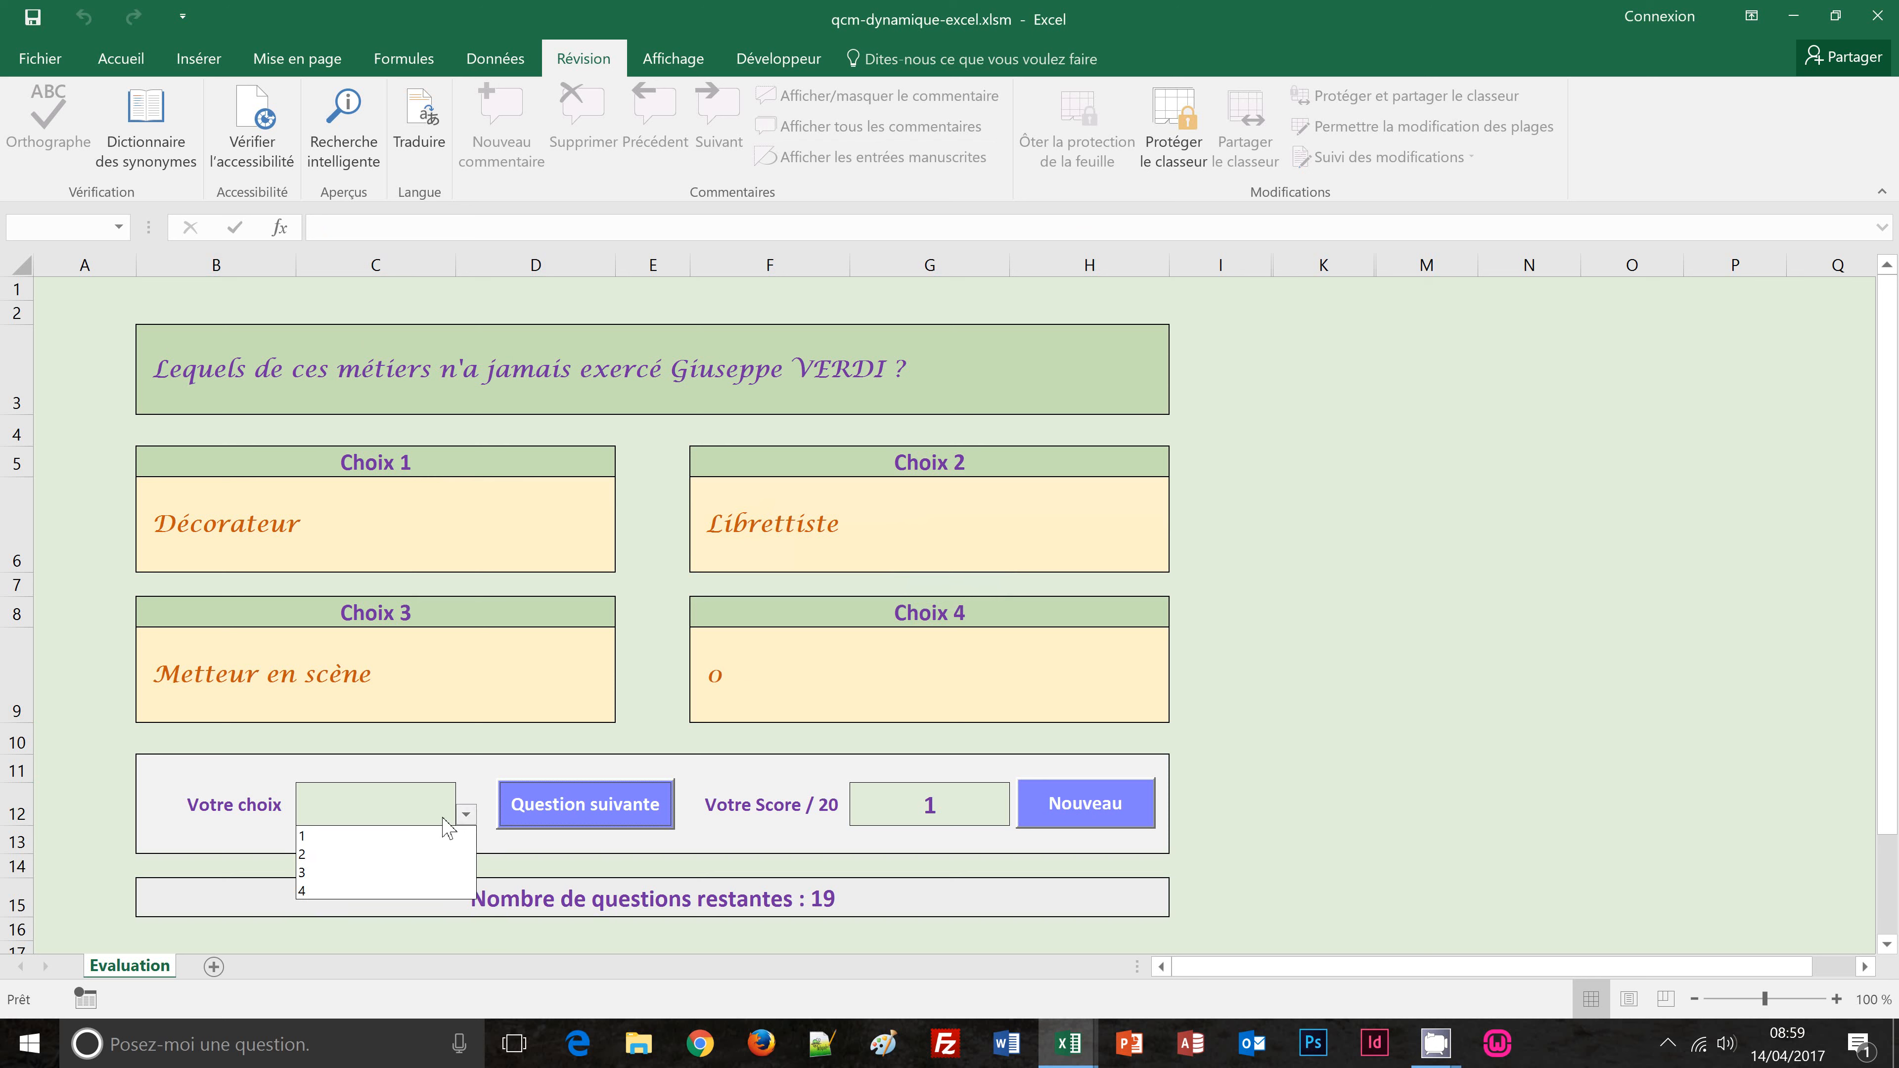
left_click(417, 837)
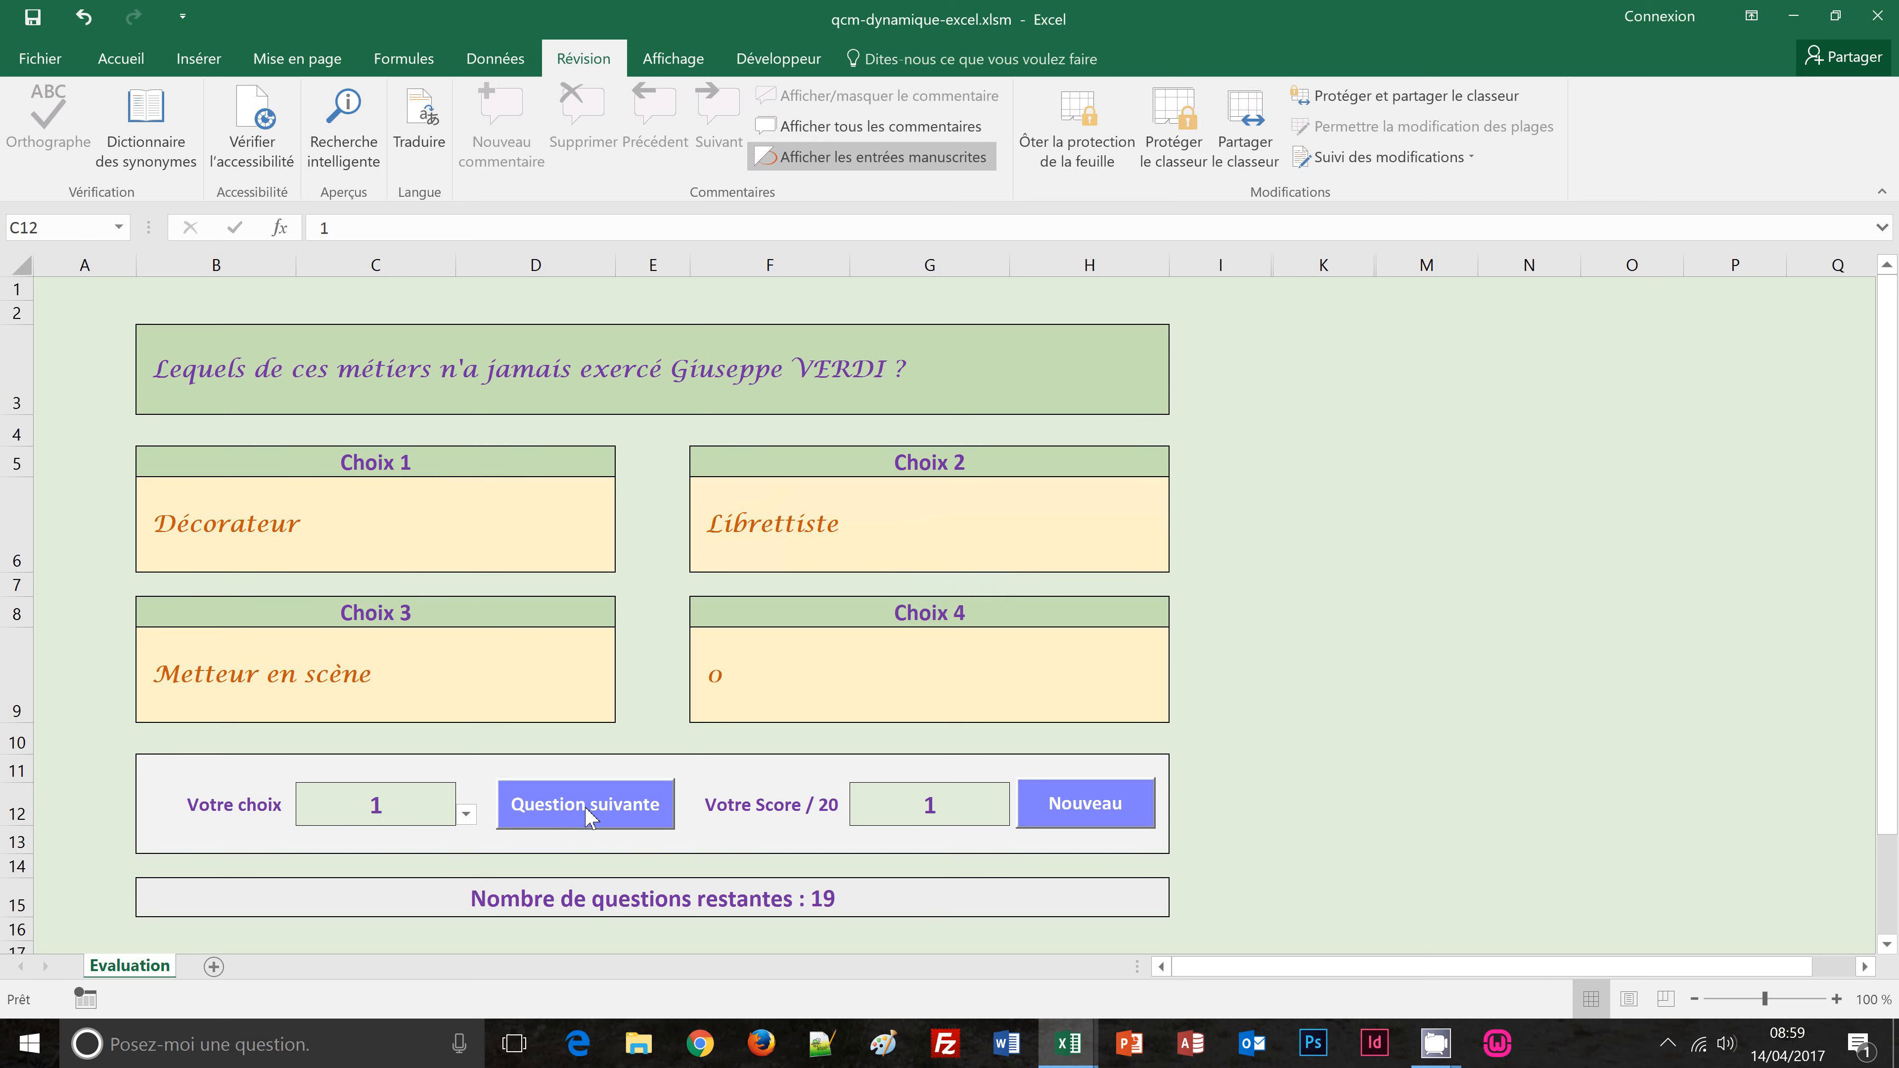
left_click(584, 822)
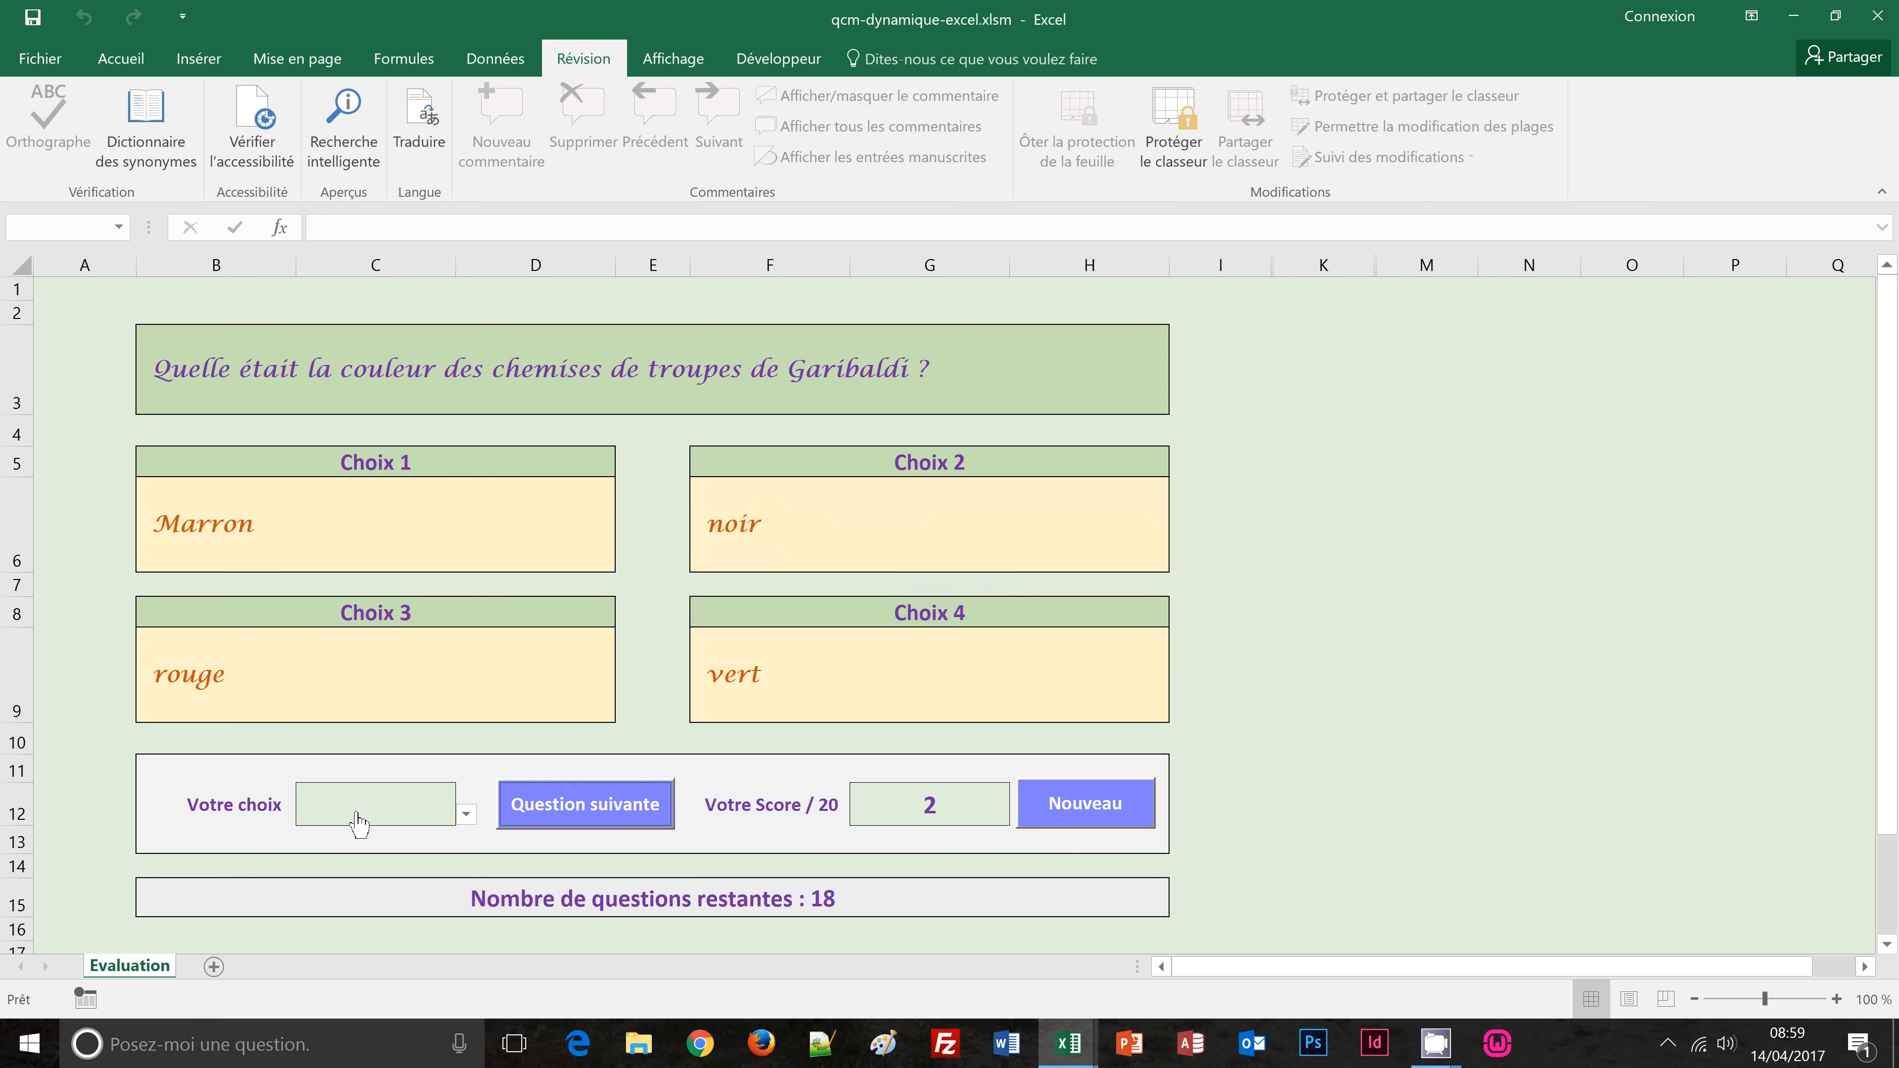
left_click(466, 814)
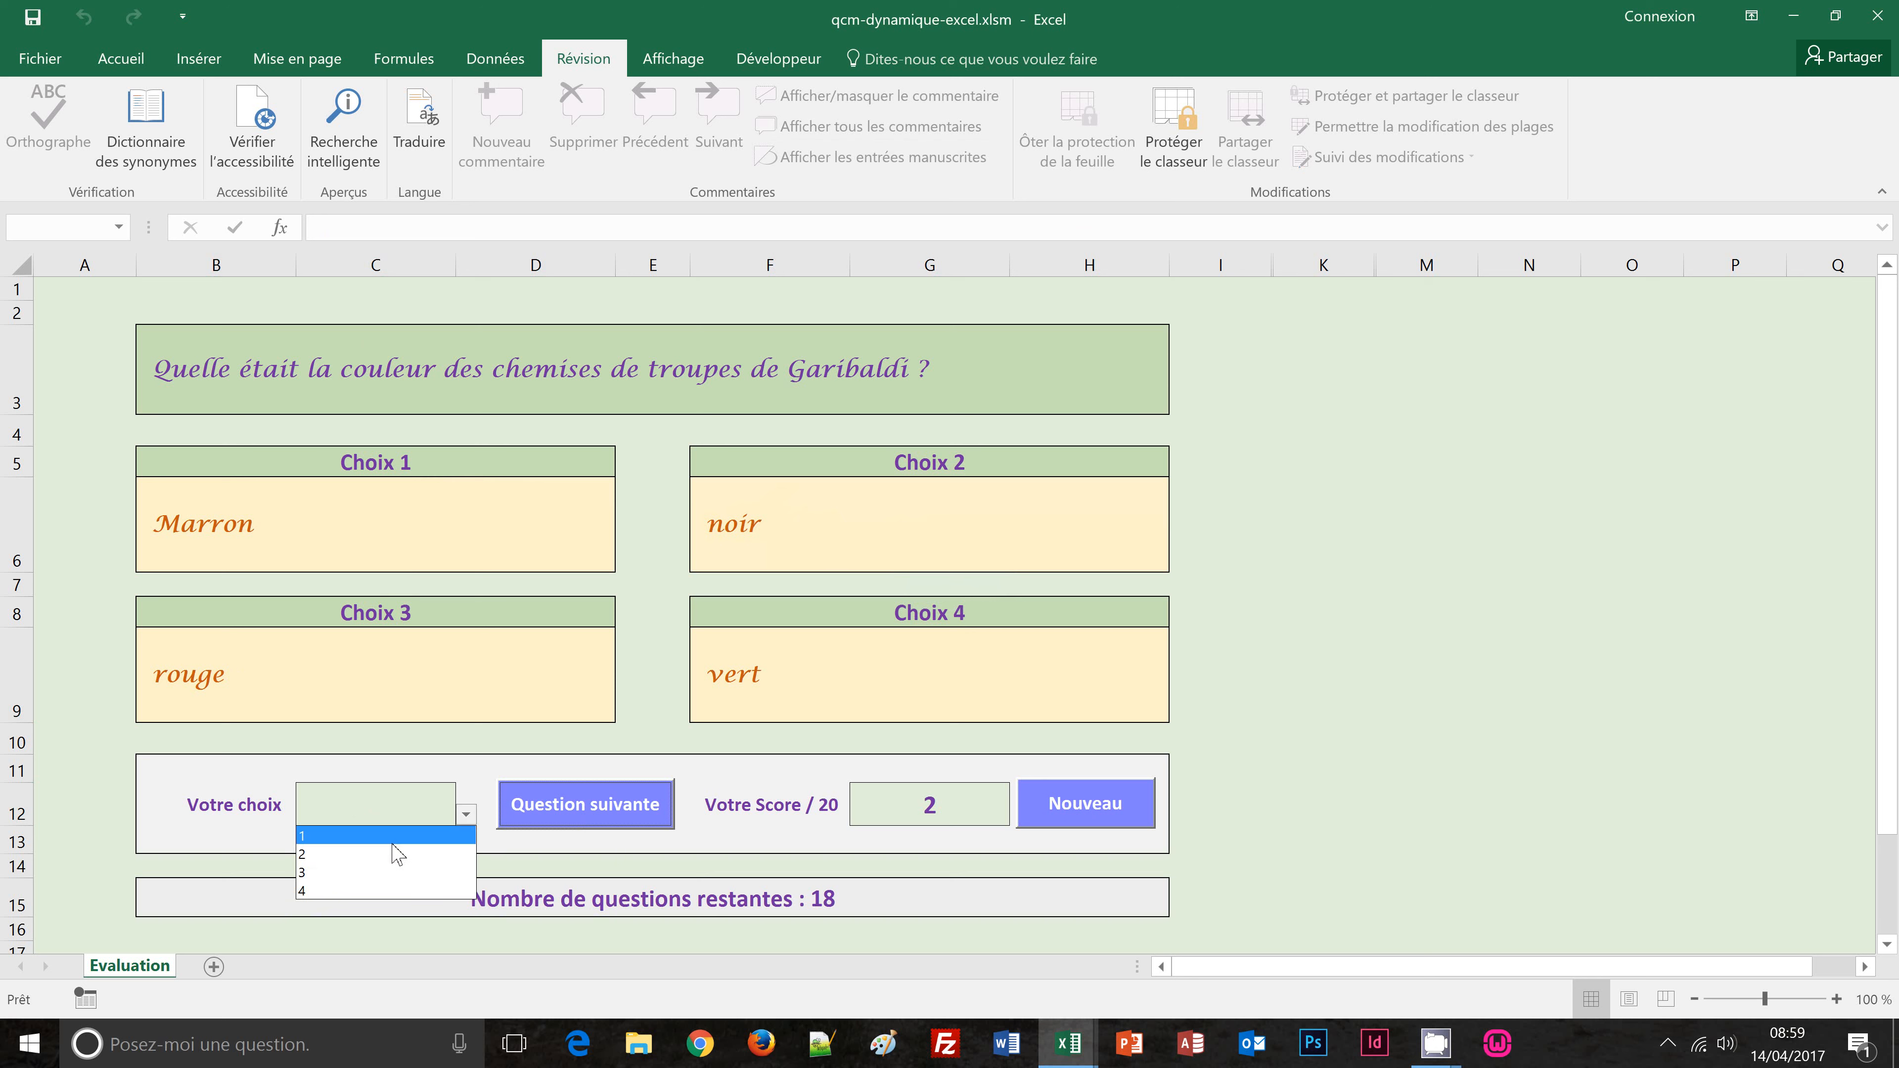
left_click(389, 872)
left_click(585, 807)
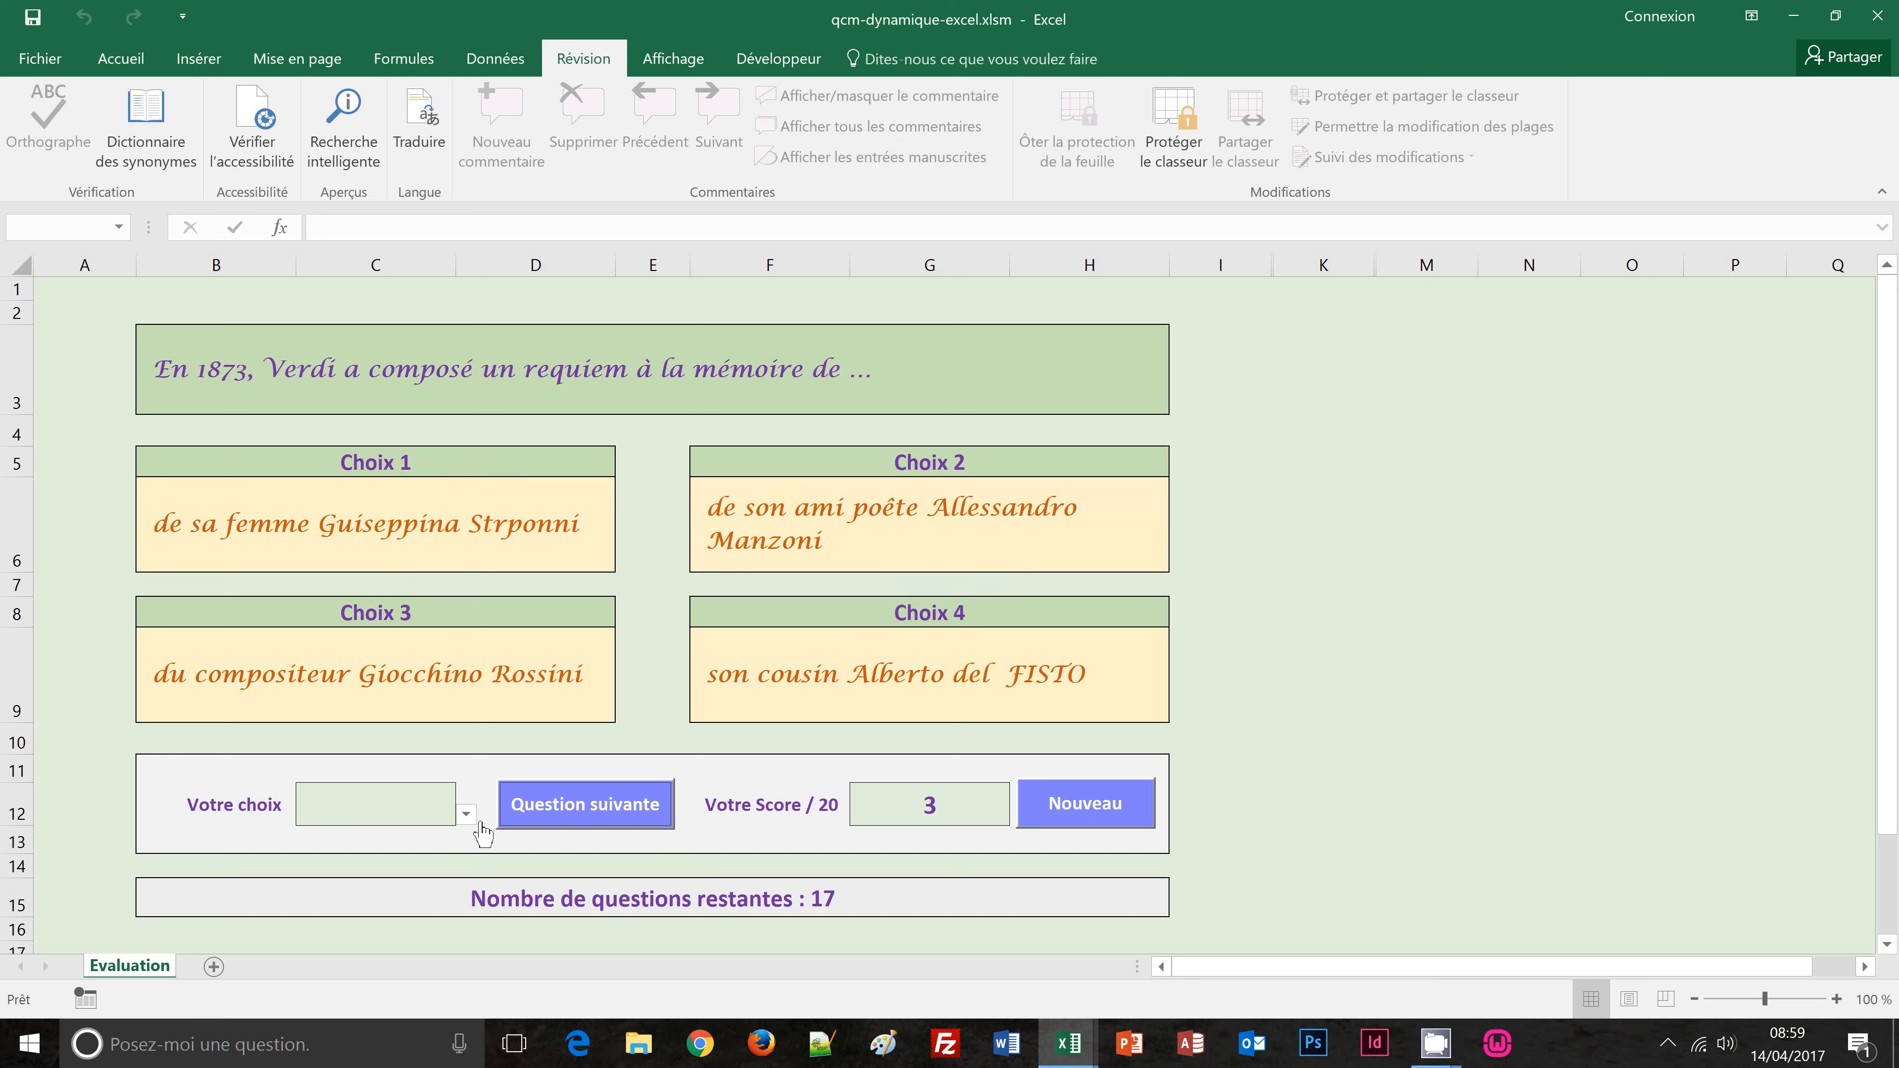
Step: Answer the 1873 requiem question with choice 1 and submit it to test a wrong answer
left_click(467, 815)
left_click(373, 833)
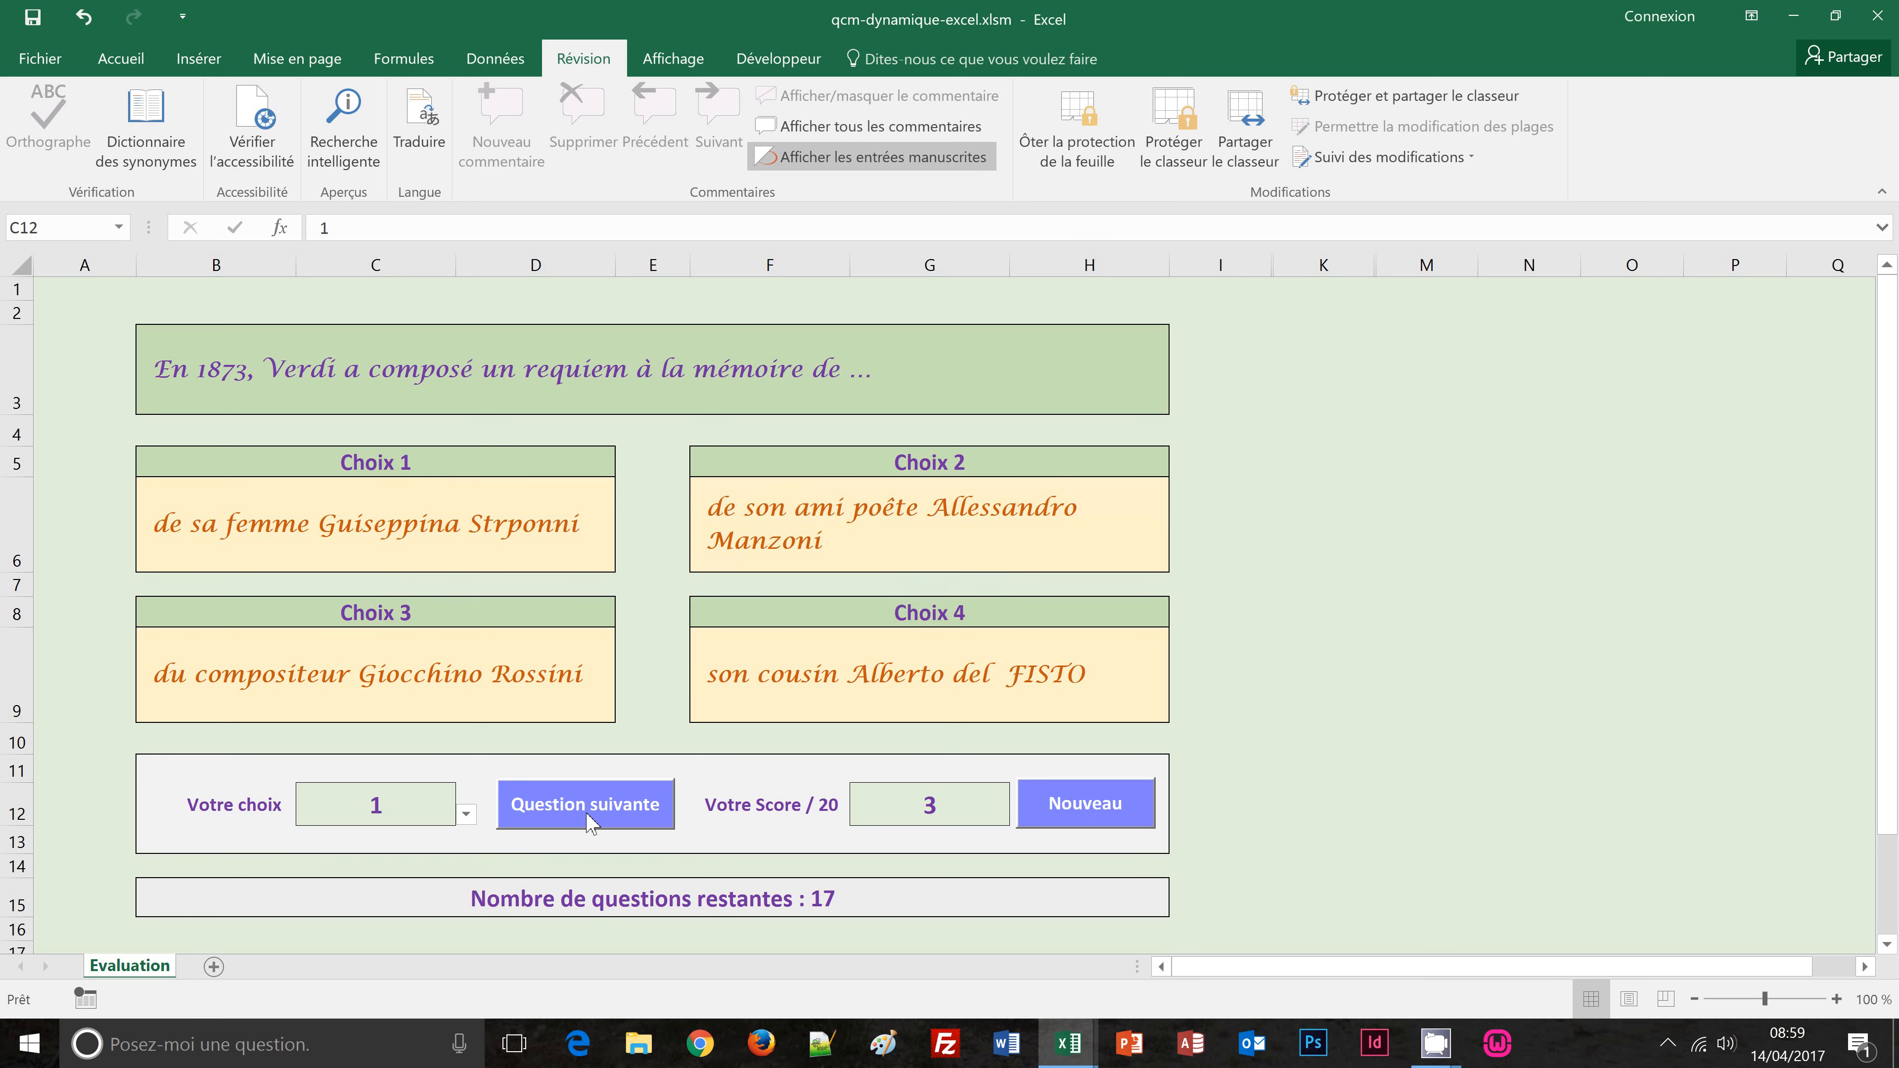
left_click(589, 817)
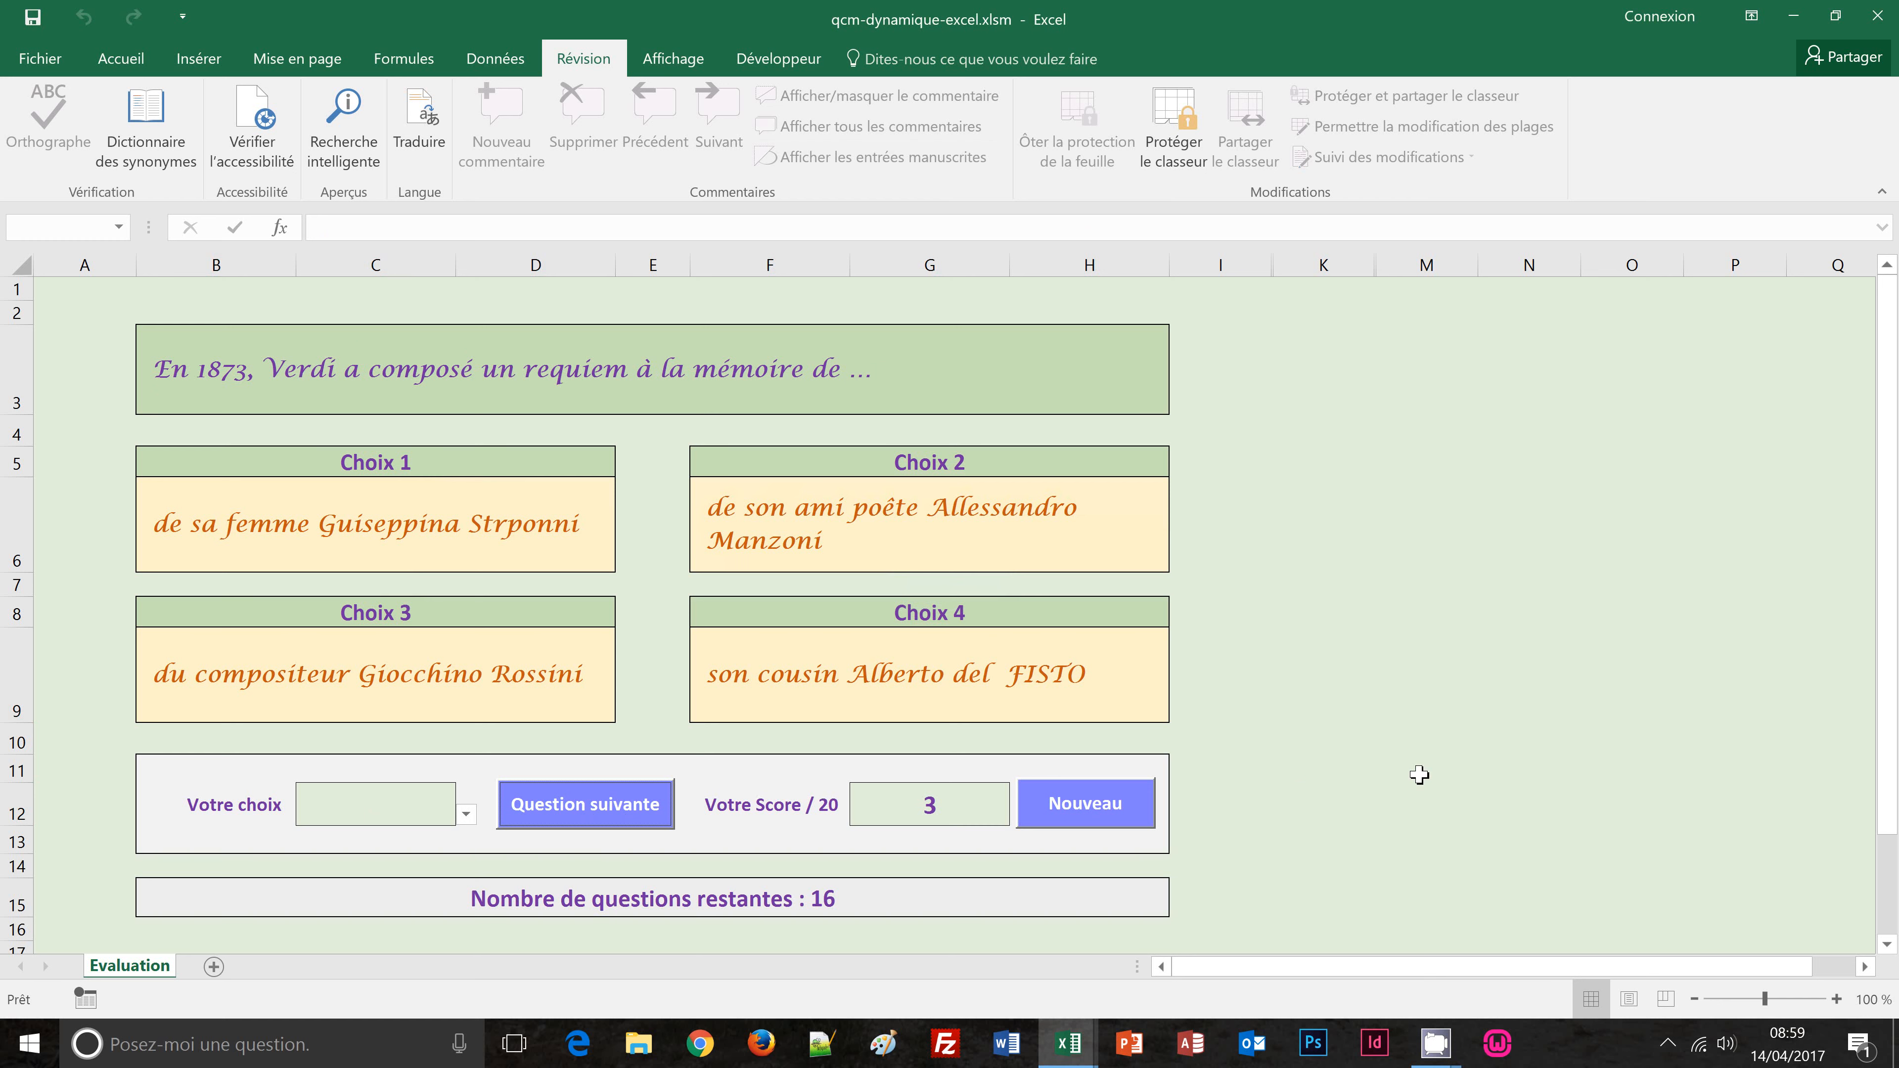